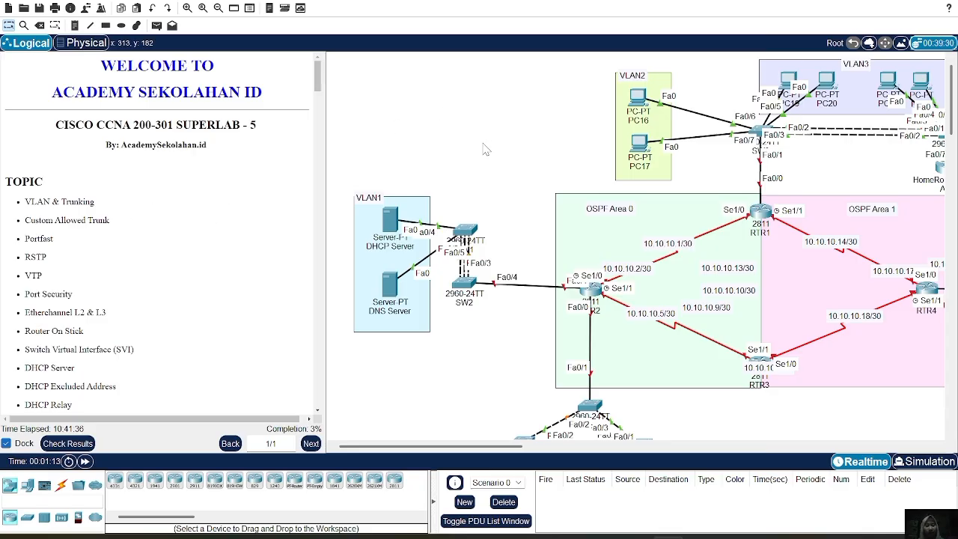
Review the lab's topic list, the basic configuration instructions and the network topology with its VLANs and OSPF areas.
{"action": "scroll", "coordinate": [240, 189], "scroll_direction": "down", "scroll_amount": 1}
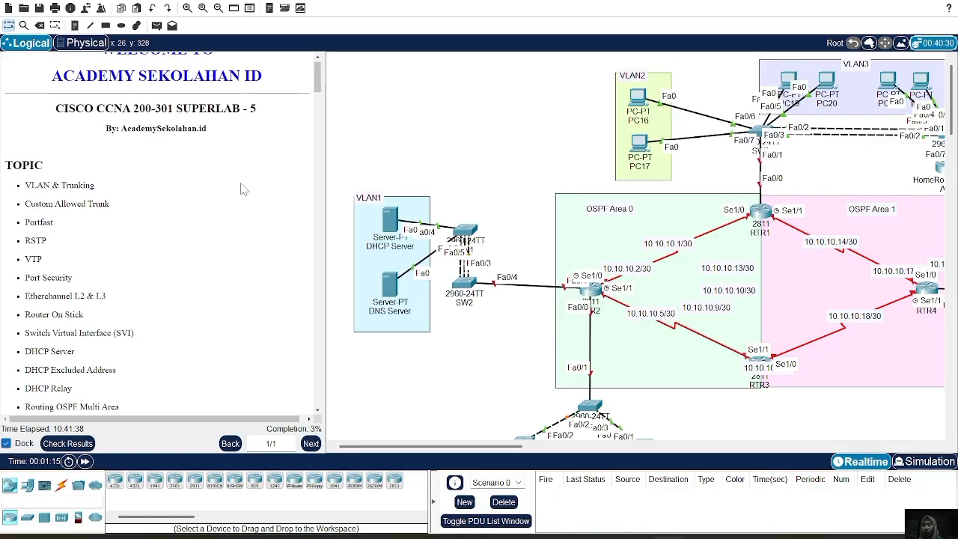
{"action": "scroll", "coordinate": [144, 207], "scroll_direction": "down", "scroll_amount": 1}
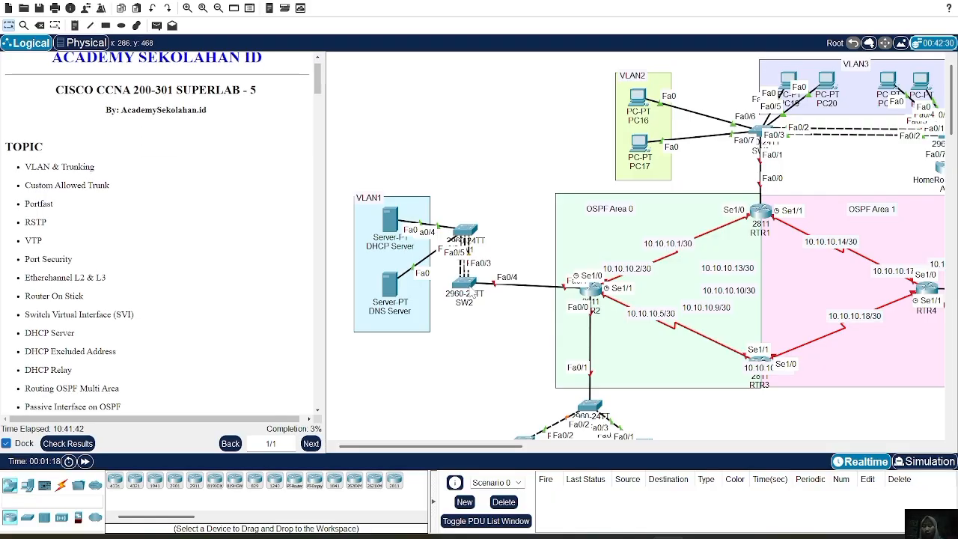
{"action": "scroll", "coordinate": [640, 283], "scroll_direction": "right", "scroll_amount": 5}
{"action": "scroll", "coordinate": [640, 283], "scroll_direction": "down", "scroll_amount": 2}
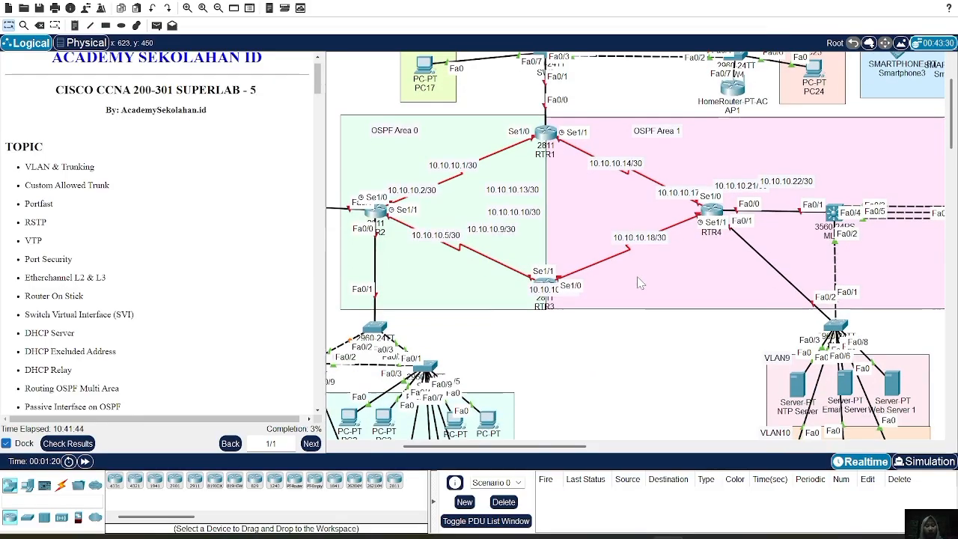
{"action": "scroll", "coordinate": [640, 282], "scroll_direction": "right", "scroll_amount": 5}
{"action": "scroll", "coordinate": [640, 283], "scroll_direction": "up", "scroll_amount": 2}
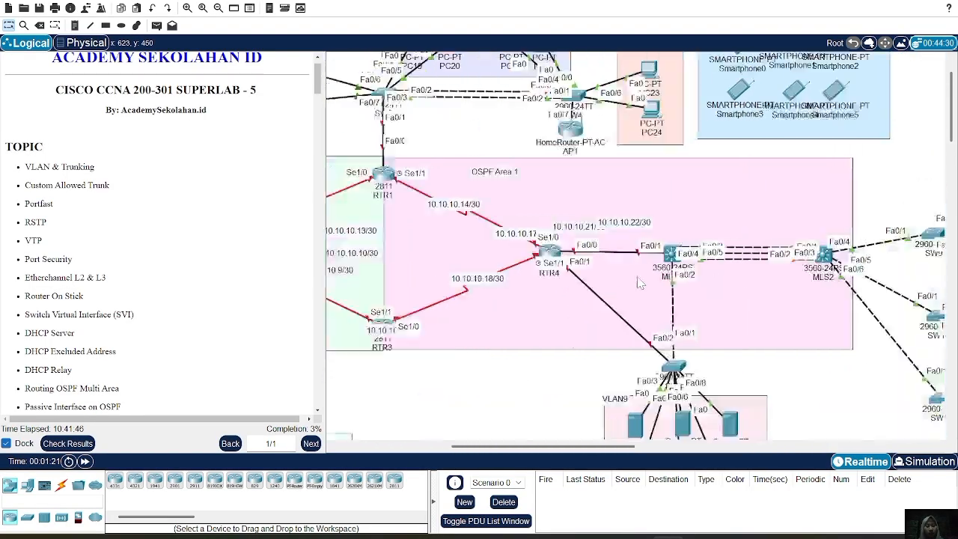
{"action": "scroll", "coordinate": [640, 283], "scroll_direction": "left", "scroll_amount": 8}
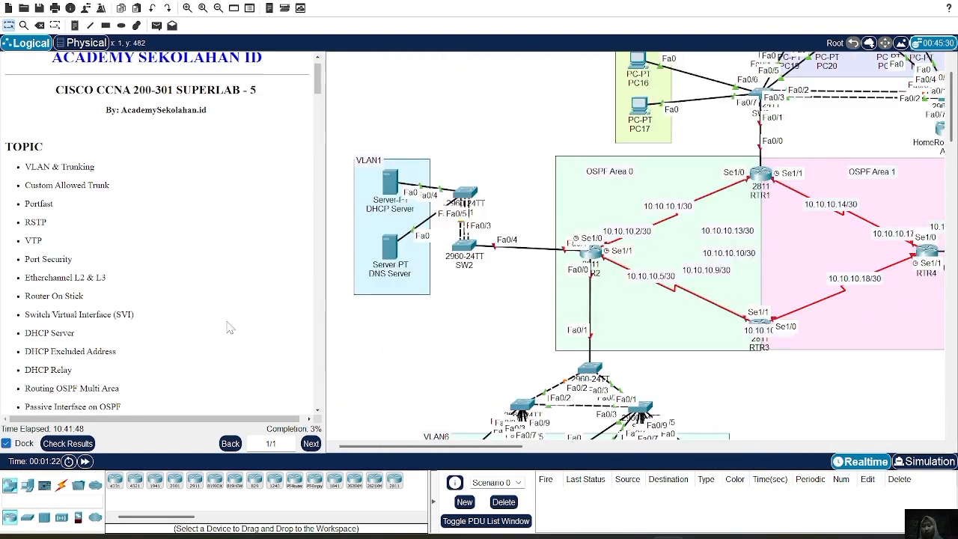
{"action": "scroll", "coordinate": [230, 327], "scroll_direction": "down", "scroll_amount": 6}
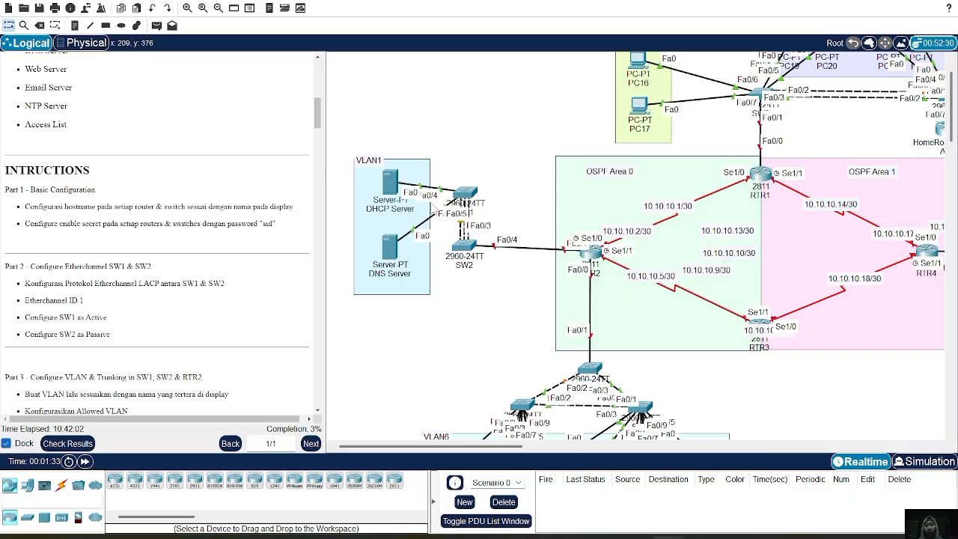
Open the command line of switch SW3 beside VLAN2 and enter global configuration mode.
{"action": "scroll", "coordinate": [568, 238], "scroll_direction": "right", "scroll_amount": 5}
{"action": "scroll", "coordinate": [569, 238], "scroll_direction": "up", "scroll_amount": 1}
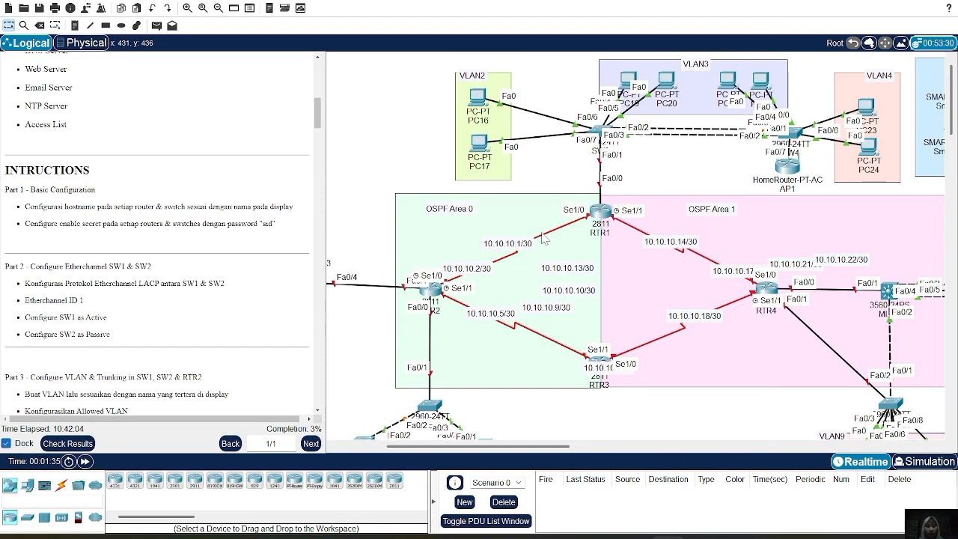
{"action": "left_click", "coordinate": [549, 259]}
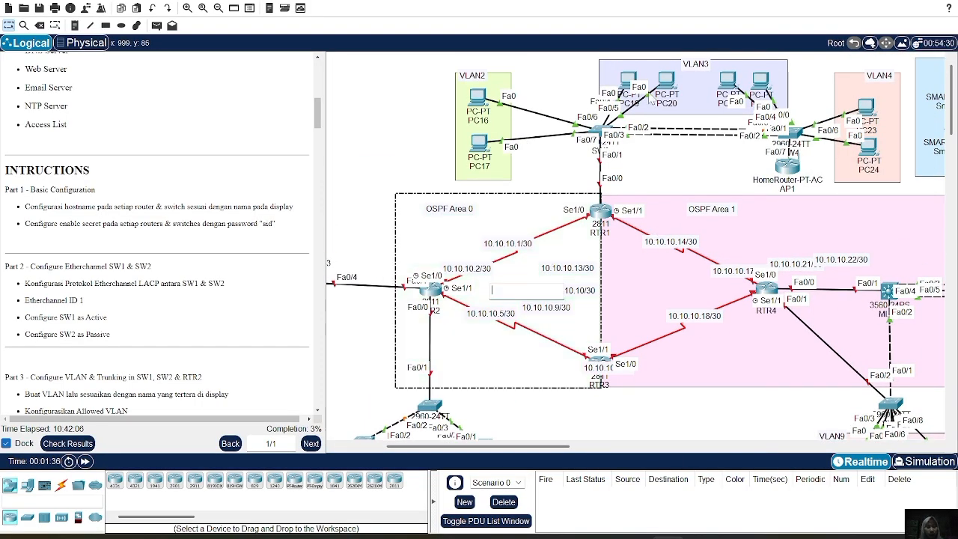
{"action": "left_click", "coordinate": [601, 132]}
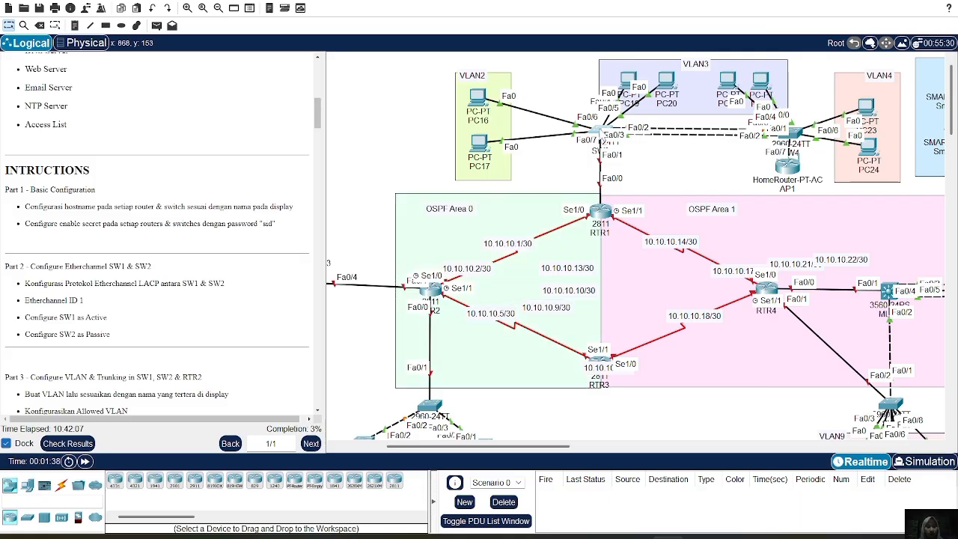
{"action": "left_click", "coordinate": [429, 36]}
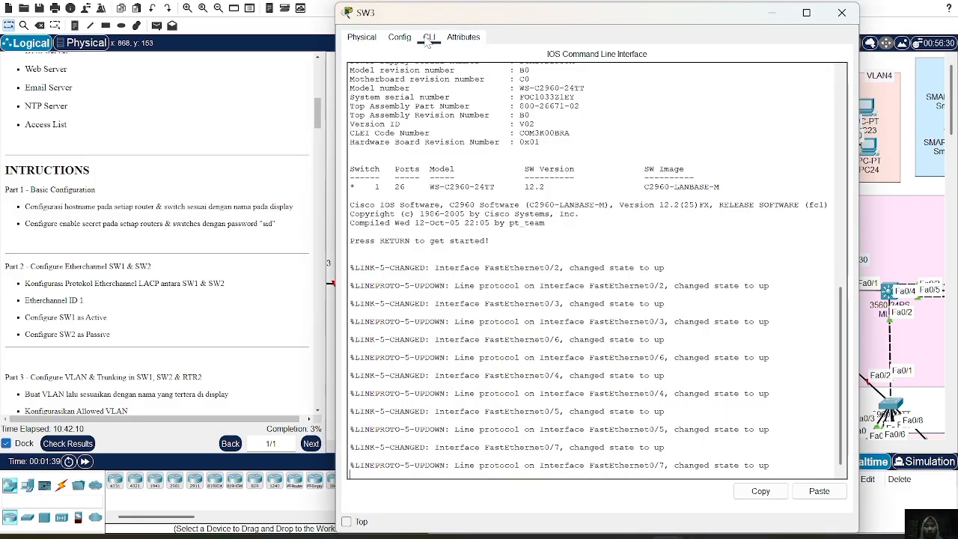
{"action": "key", "text": "Return"}
{"action": "type", "text": "en"}
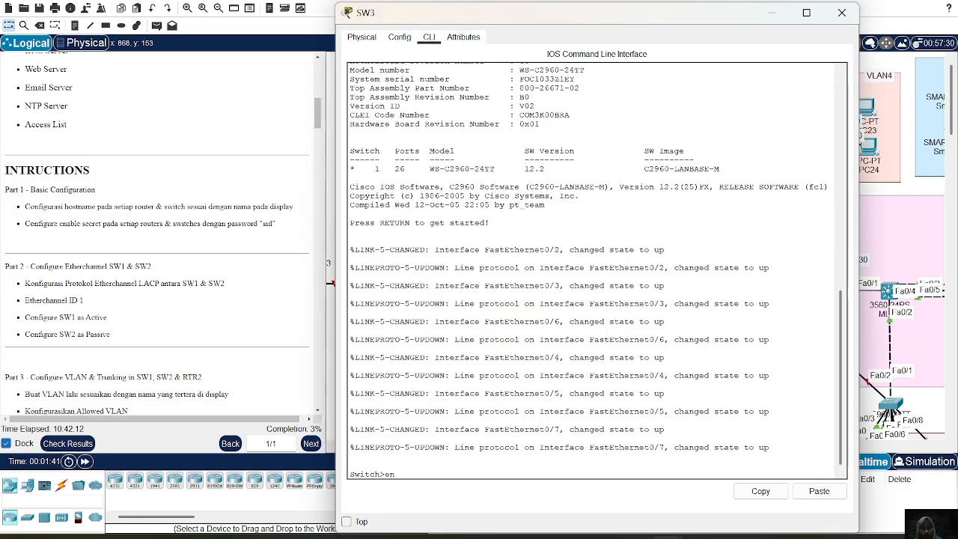
{"action": "key", "text": "Return"}
{"action": "type", "text": "conf t"}
{"action": "key", "text": "Return"}
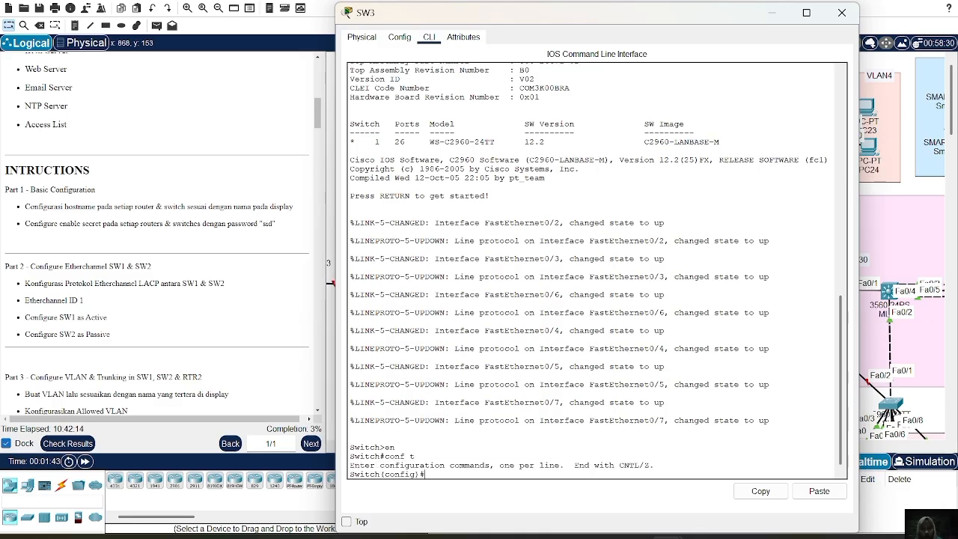
Set the switch's hostname to SW3 and configure the enable secret password required by the lab instructions.
{"action": "type", "text": "hostname SW3"}
{"action": "key", "text": "Return"}
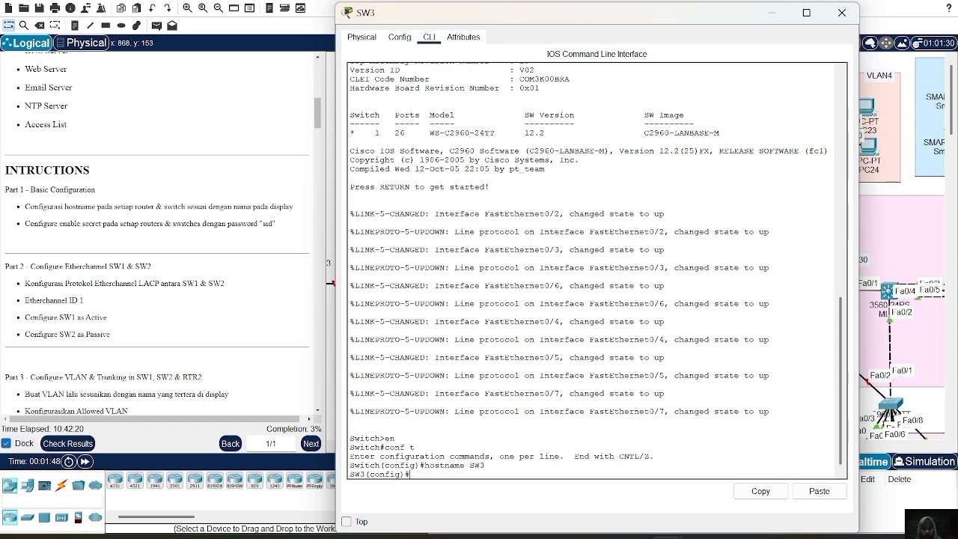
{"action": "type", "text": "ena sec sid"}
{"action": "key", "text": "Return"}
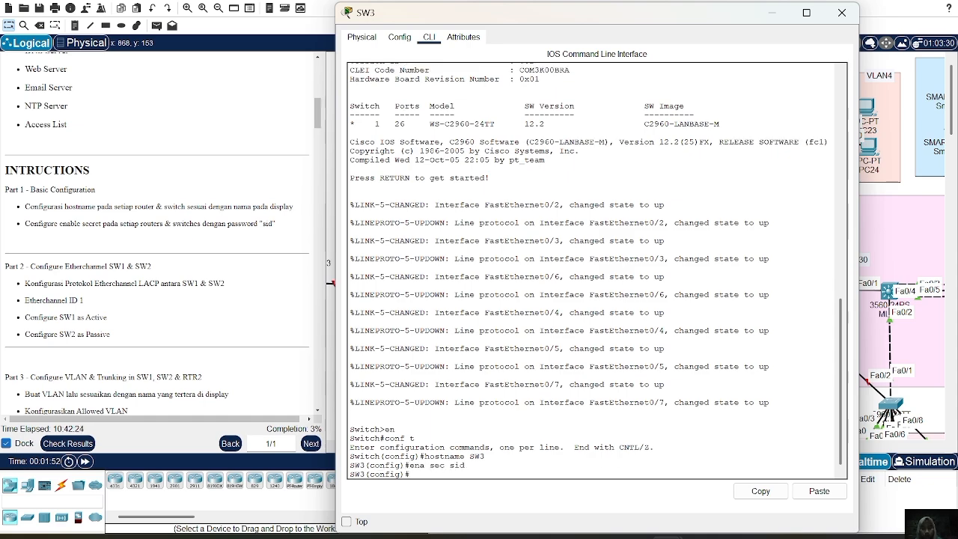
{"action": "left_click", "coordinate": [834, 17]}
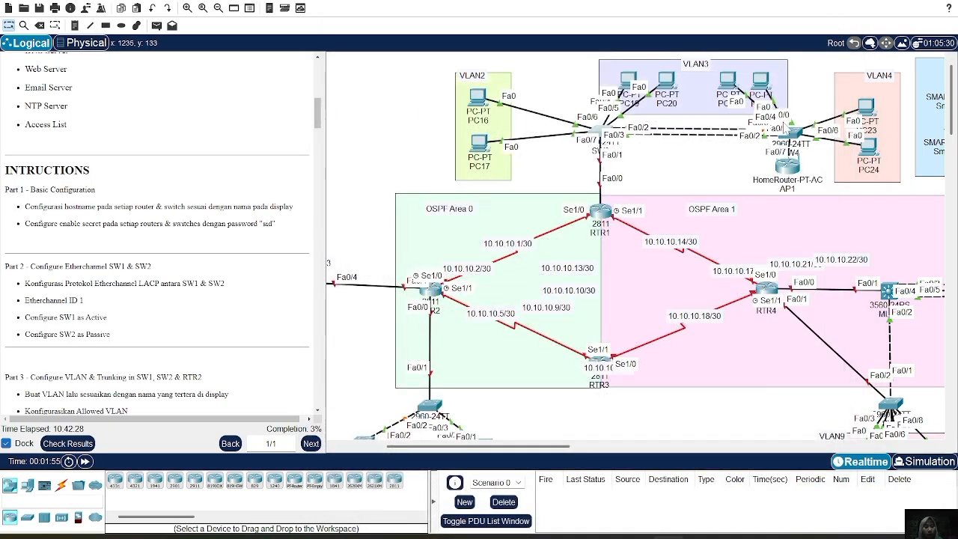
Open the command line of switch SW4 above the AP1 home router and enter global configuration mode.
{"action": "left_click", "coordinate": [792, 137]}
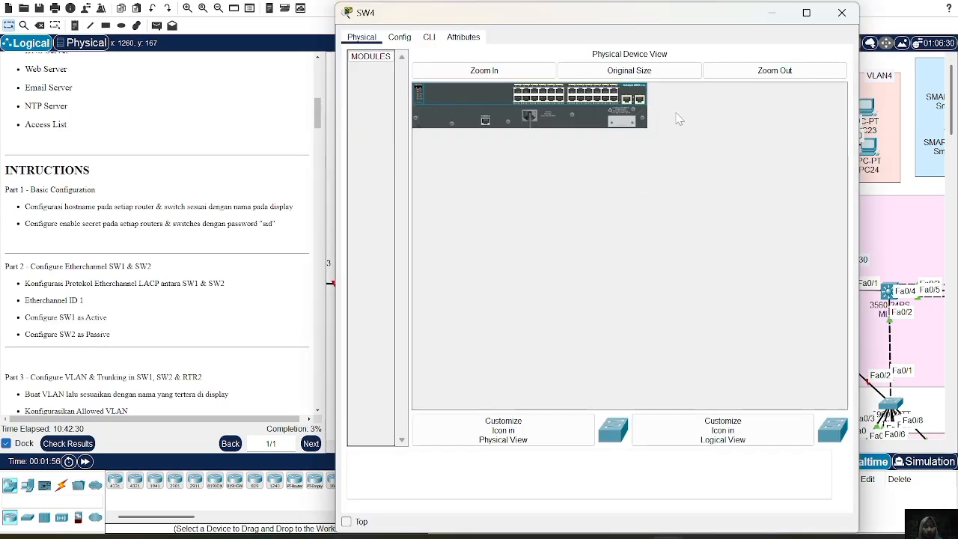
{"action": "left_click", "coordinate": [430, 37]}
{"action": "key", "text": "Return"}
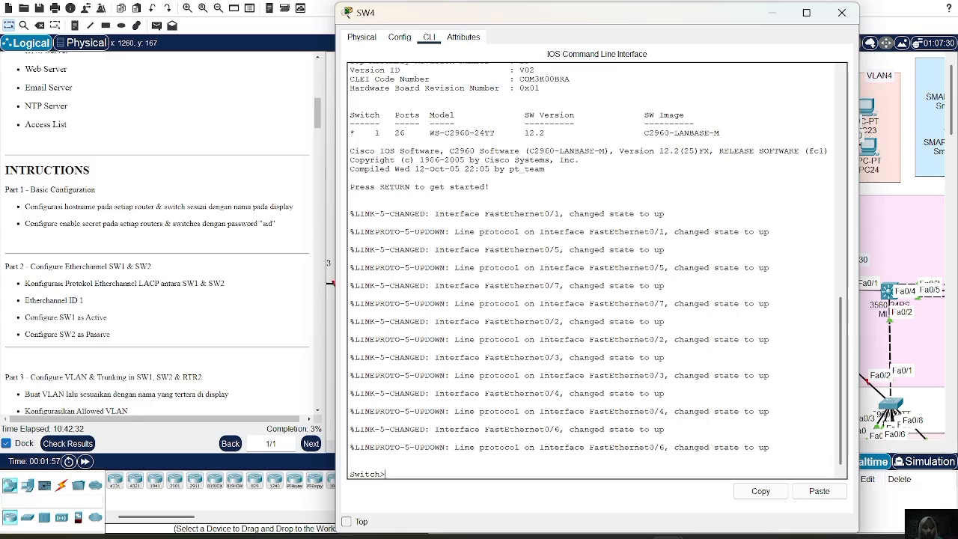
{"action": "type", "text": "en"}
{"action": "key", "text": "Return"}
{"action": "type", "text": "ch#con"}
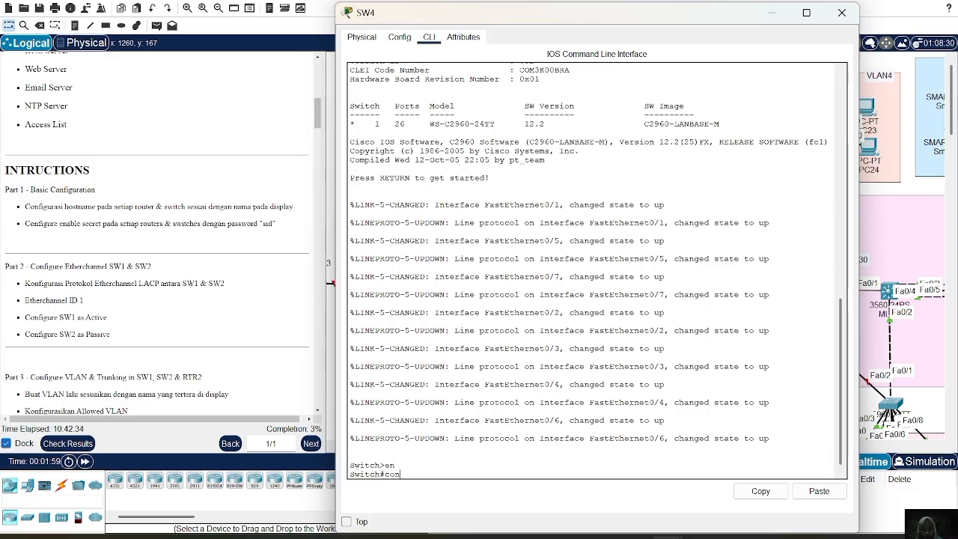
{"action": "type", "text": "f t"}
{"action": "key", "text": "Return"}
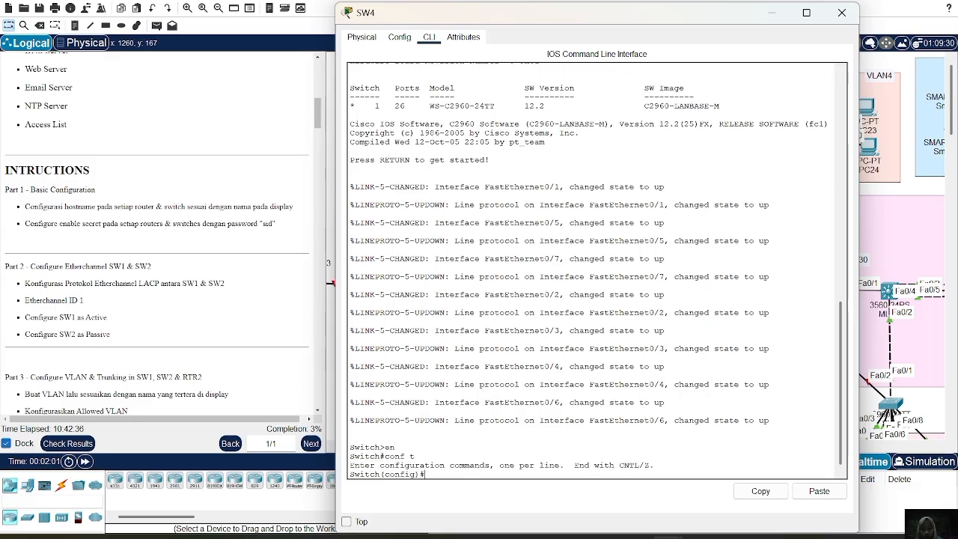
Set the switch's hostname to SW4 and configure the enable secret password required by the lab instructions.
{"action": "type", "text": "hostname"}
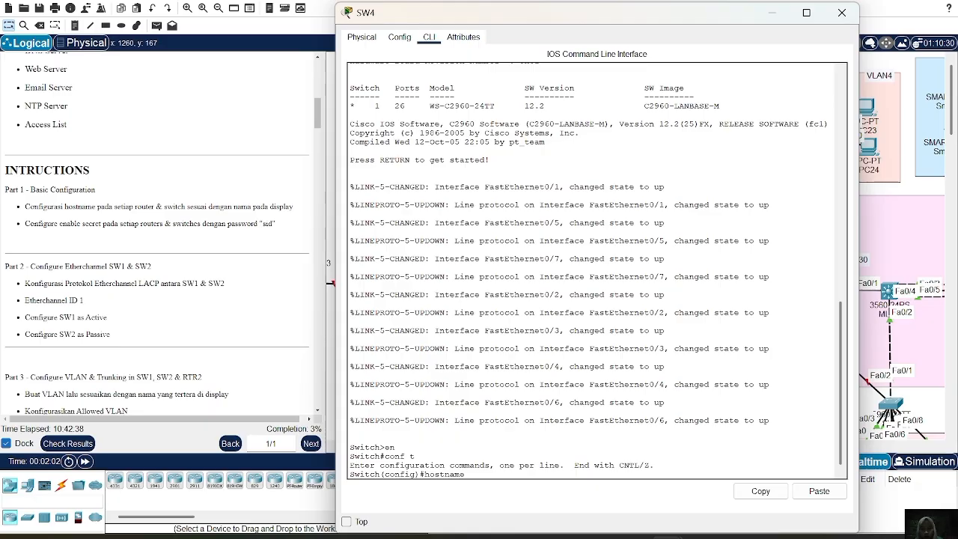
{"action": "type", "text": " SW4"}
{"action": "key", "text": "Return"}
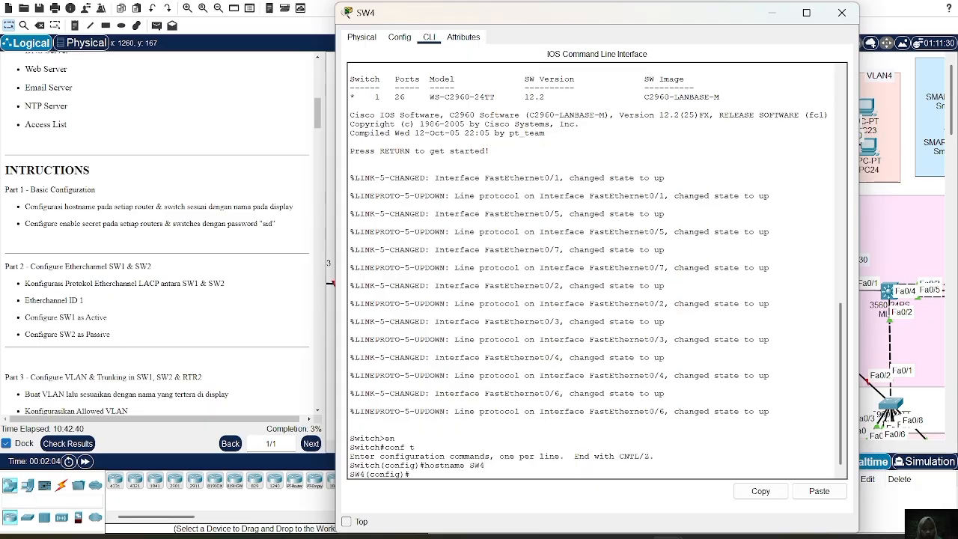
{"action": "type", "text": "ena sec"}
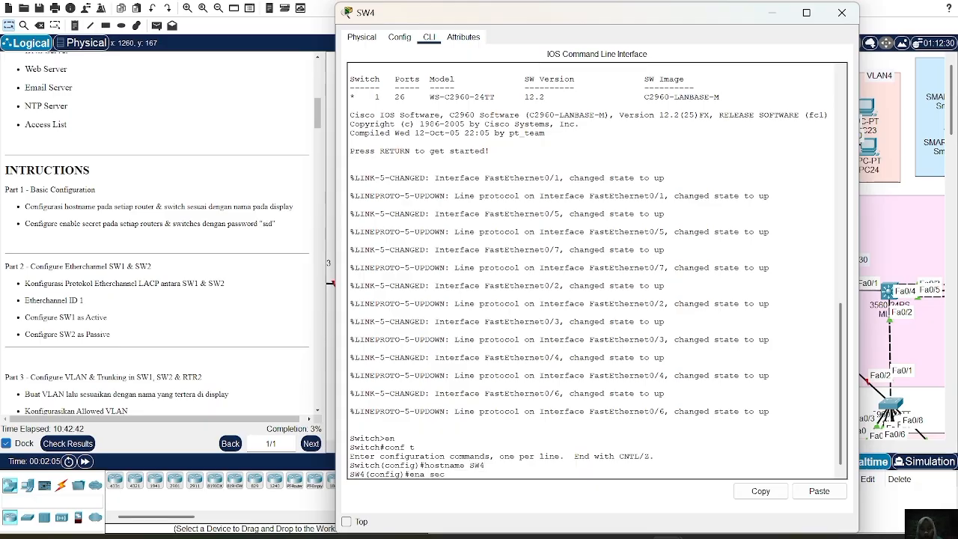
{"action": "type", "text": " sid"}
{"action": "key", "text": "Return"}
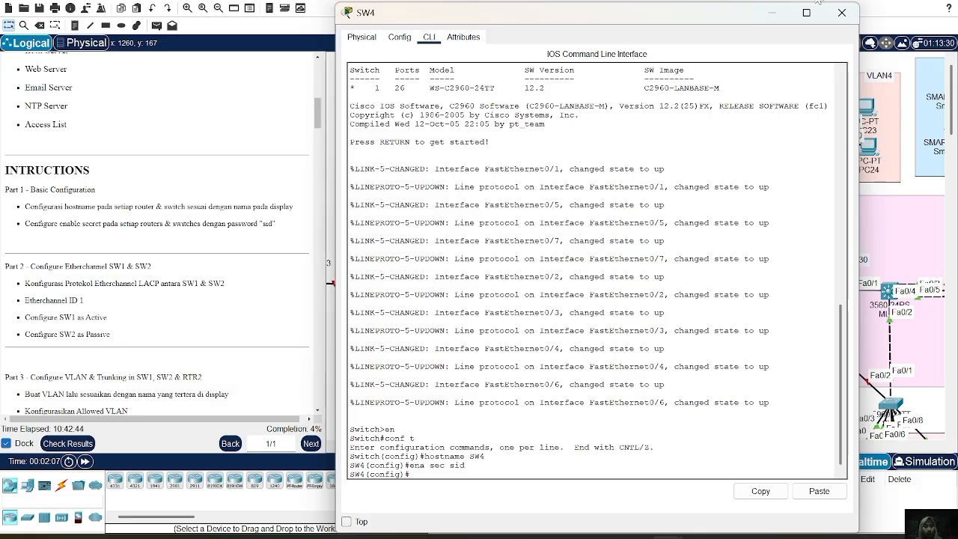
{"action": "left_click", "coordinate": [848, 12]}
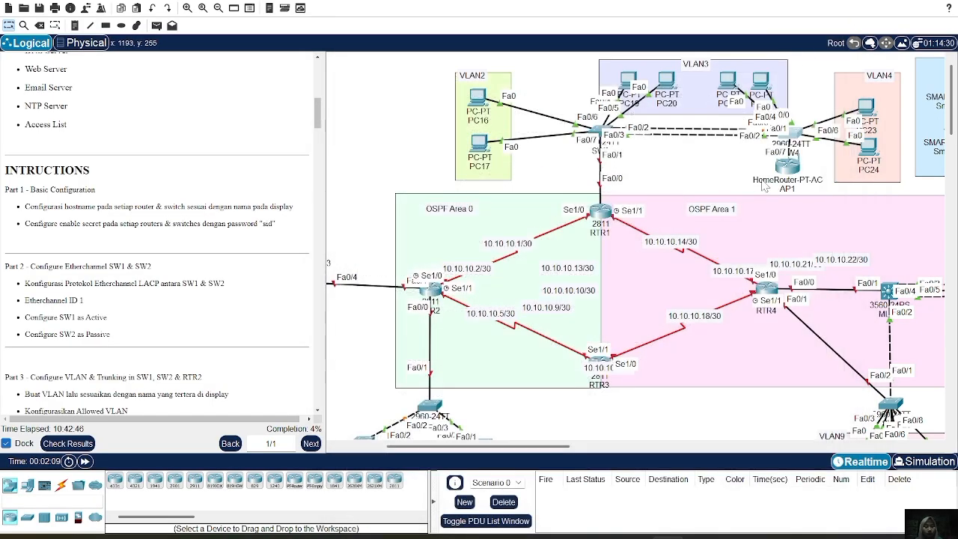
Inspect the web setup and global settings of home router AP1, and recheck the commands entered on switch SW4.
{"action": "scroll", "coordinate": [799, 170], "scroll_direction": "right", "scroll_amount": 3}
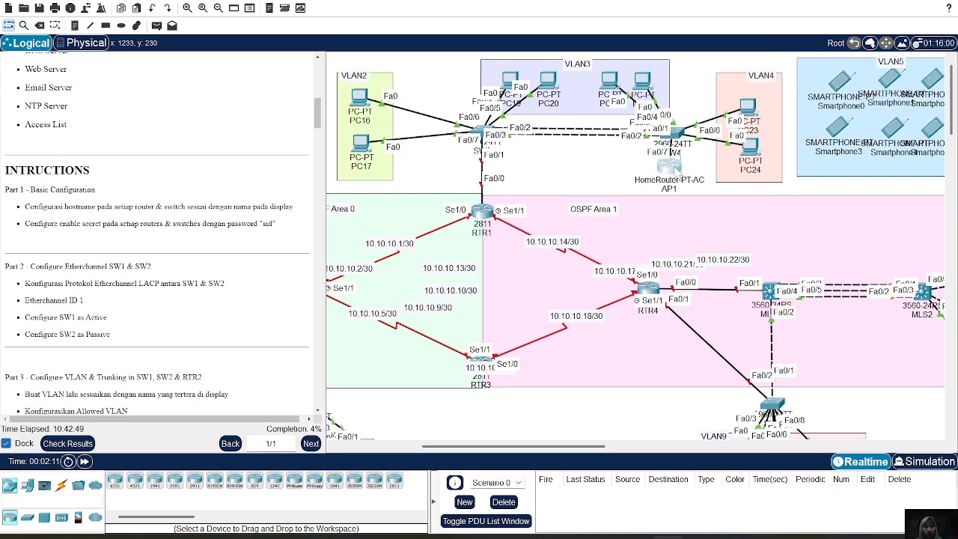
{"action": "left_click", "coordinate": [672, 167]}
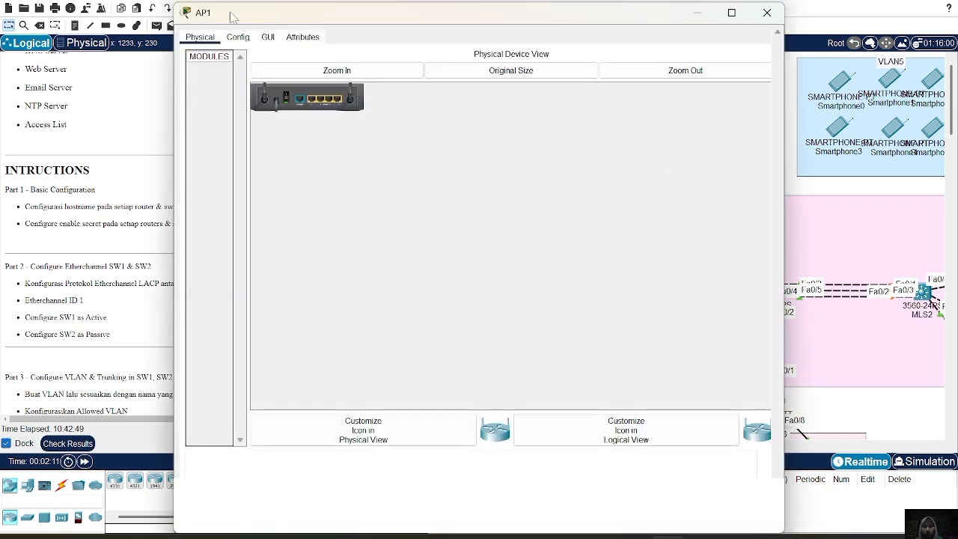
{"action": "left_click", "coordinate": [268, 37]}
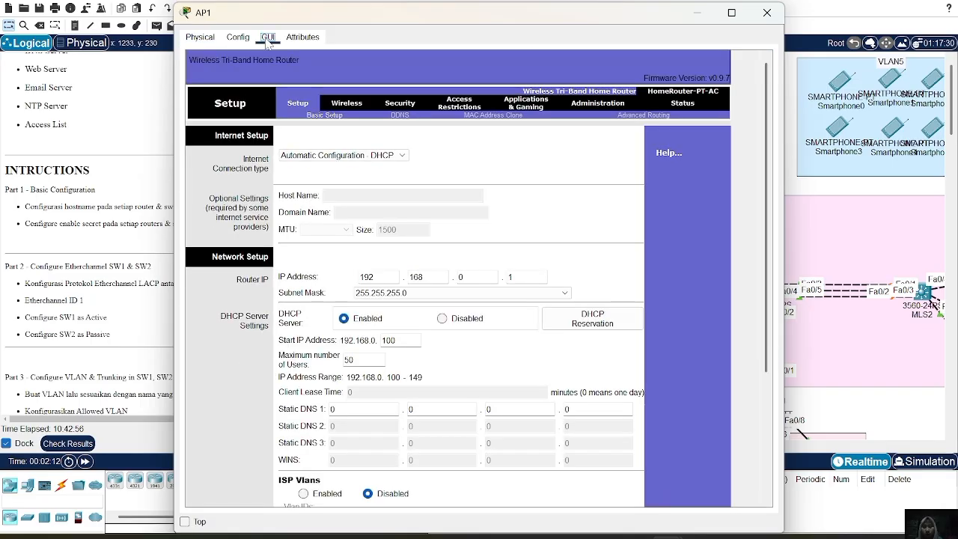
{"action": "left_click", "coordinate": [238, 37]}
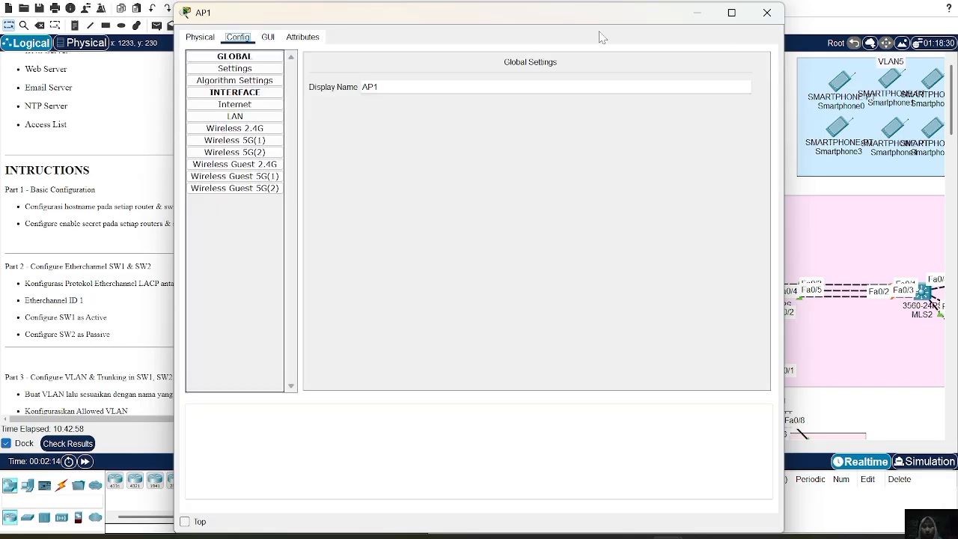
{"action": "left_click", "coordinate": [779, 14]}
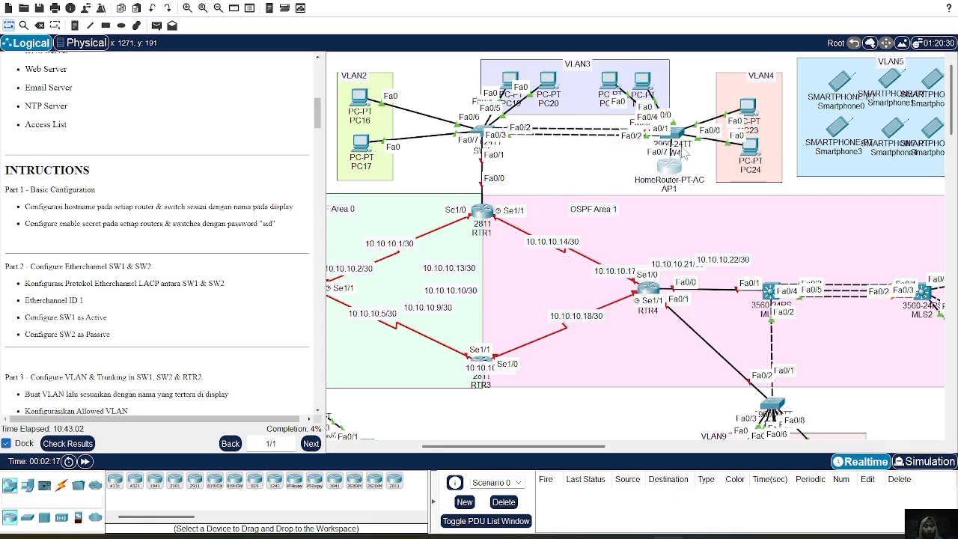
{"action": "left_click", "coordinate": [673, 134]}
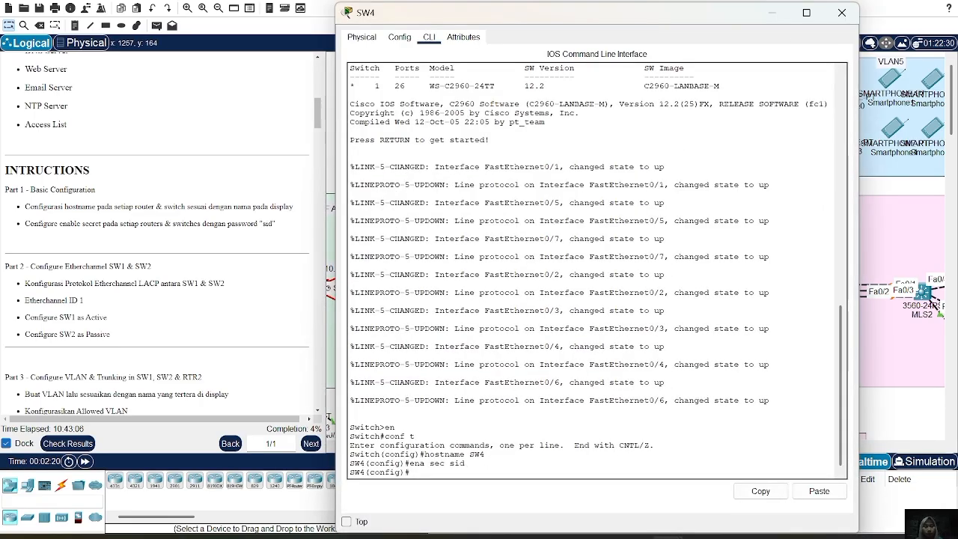
{"action": "left_click", "coordinate": [842, 13]}
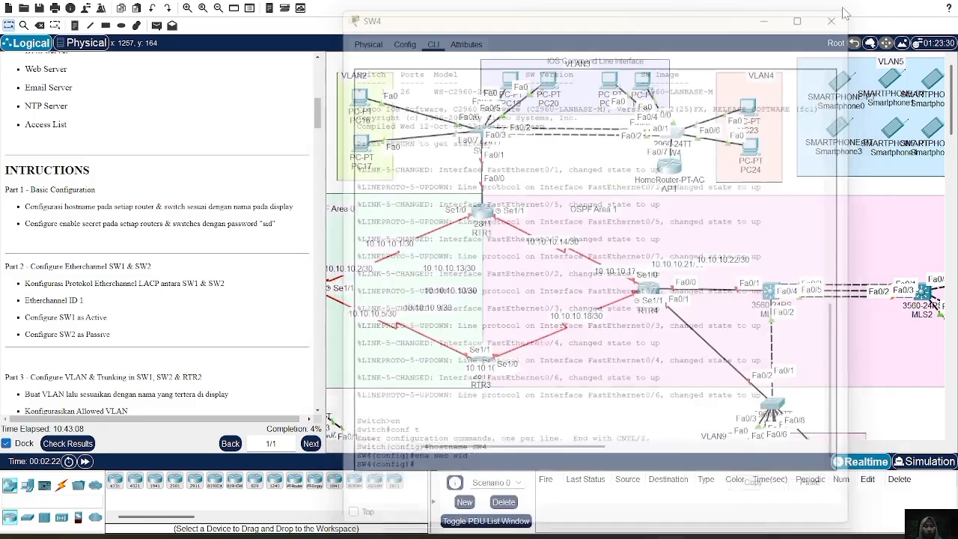
Open the command line of switch SW1 beside the VLAN1 servers and enter global configuration mode.
{"action": "scroll", "coordinate": [852, 157], "scroll_direction": "right", "scroll_amount": 6}
{"action": "scroll", "coordinate": [853, 157], "scroll_direction": "left", "scroll_amount": 8}
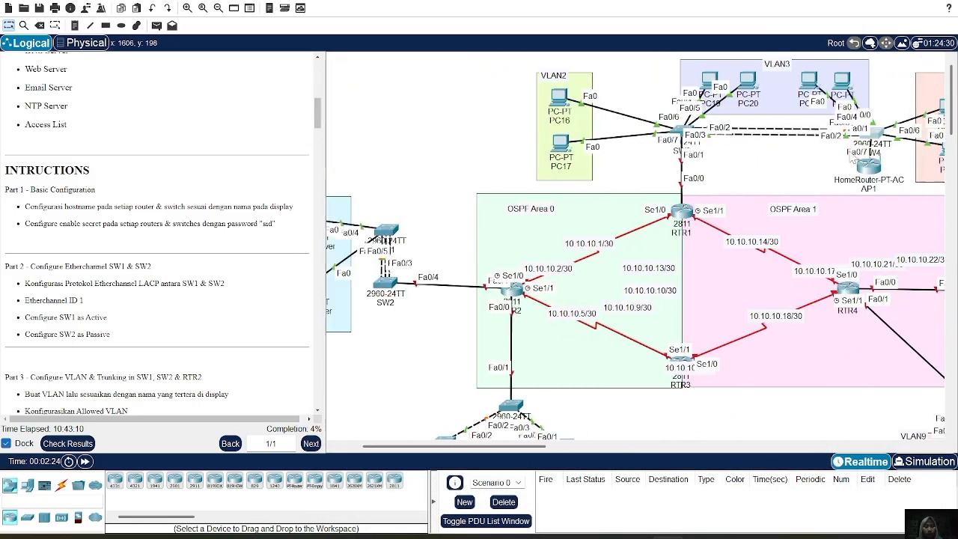
{"action": "scroll", "coordinate": [853, 150], "scroll_direction": "left", "scroll_amount": 3}
{"action": "scroll", "coordinate": [853, 149], "scroll_direction": "down", "scroll_amount": 2}
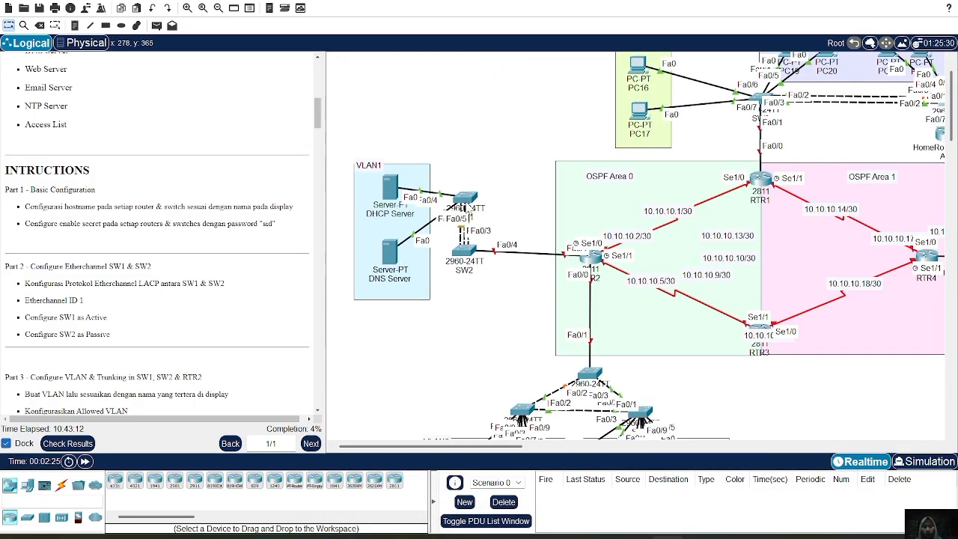
{"action": "left_click", "coordinate": [464, 200]}
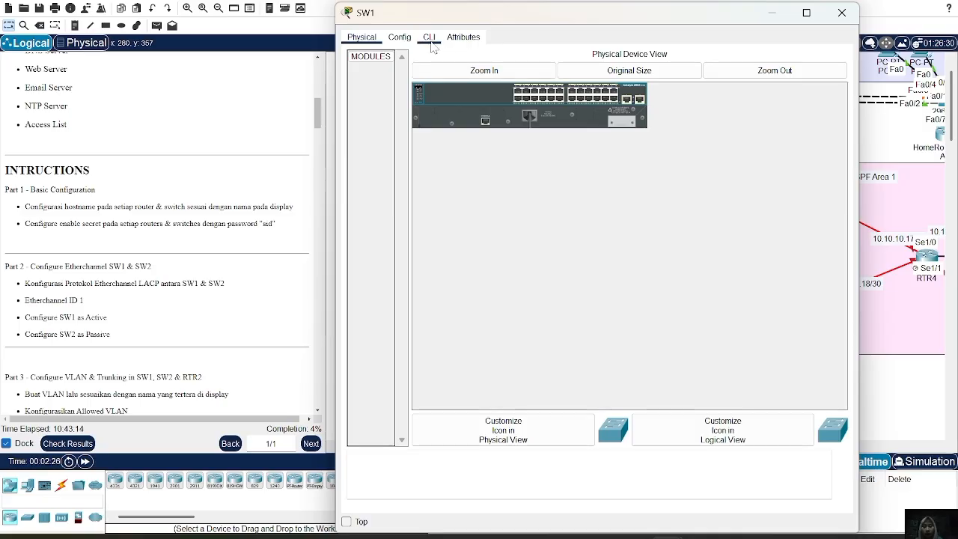
{"action": "left_click", "coordinate": [429, 39]}
{"action": "key", "text": "Return"}
{"action": "type", "text": "e"}
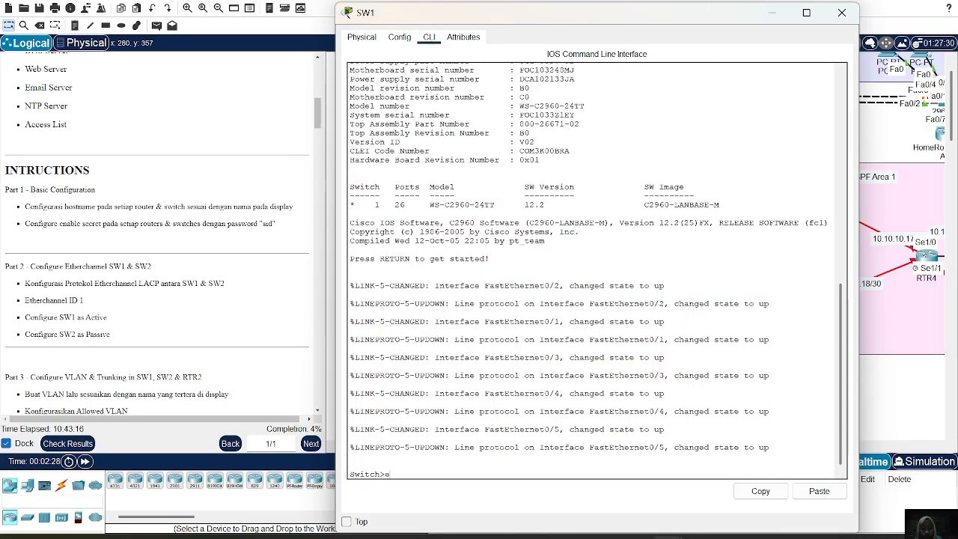
{"action": "type", "text": "n"}
{"action": "key", "text": "Return"}
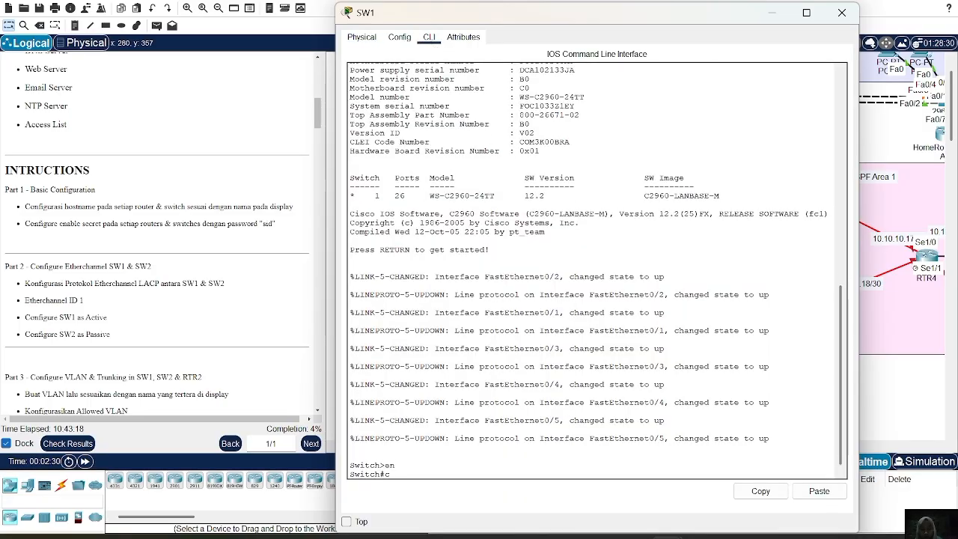
{"action": "type", "text": "conf t"}
{"action": "key", "text": "Return"}
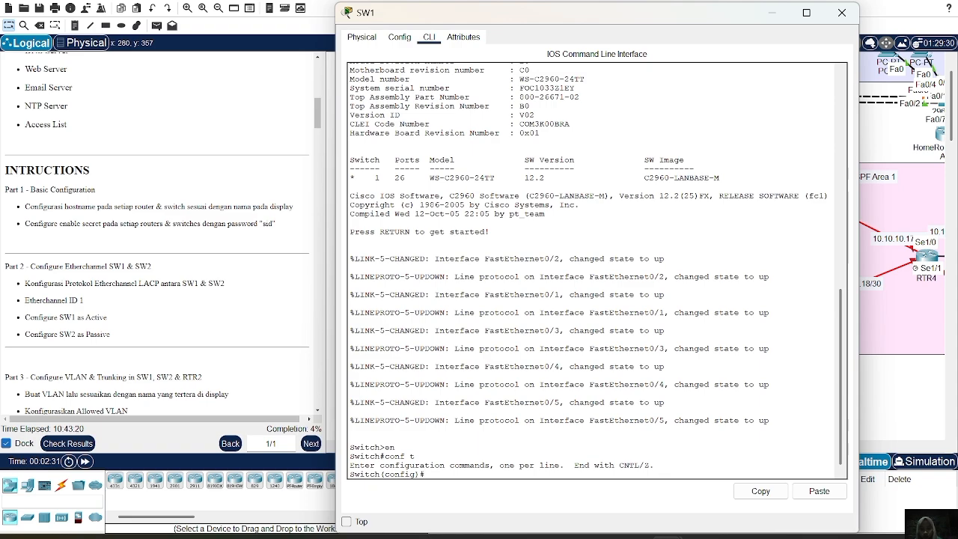
Set the switch's hostname to SW1, configure the enable secret password required by the lab instructions, and close the device window.
{"action": "type", "text": "hostname SW1"}
{"action": "key", "text": "Return"}
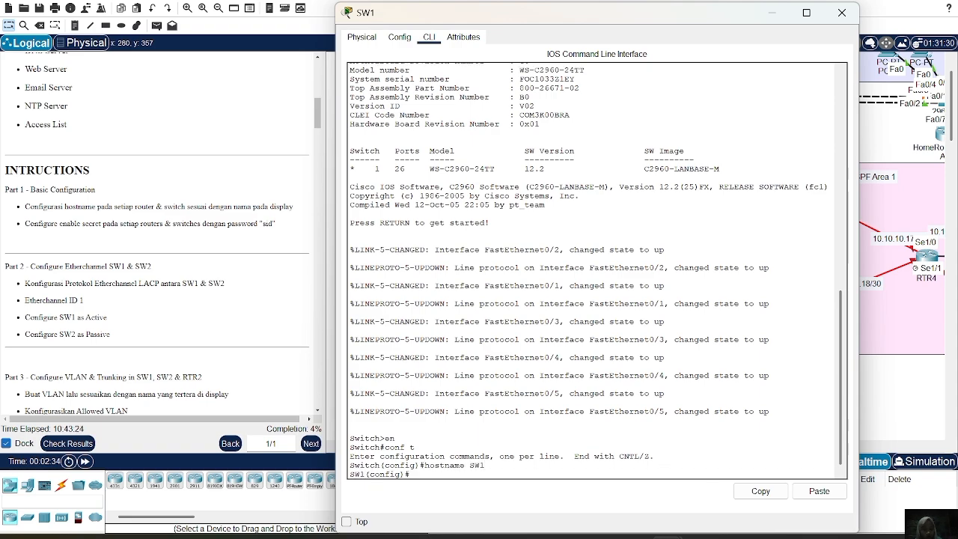
{"action": "type", "text": "ena sec"}
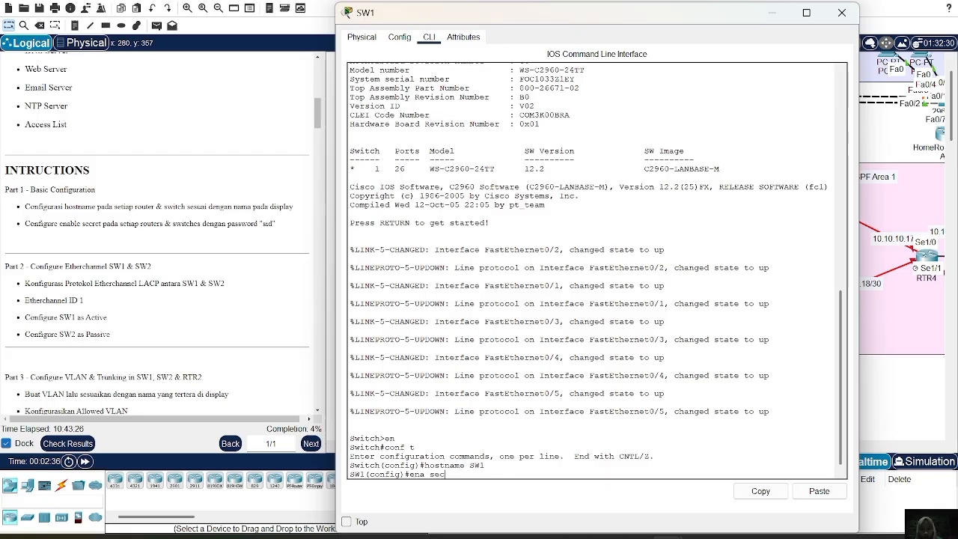
{"action": "type", "text": " sid"}
{"action": "key", "text": "Return"}
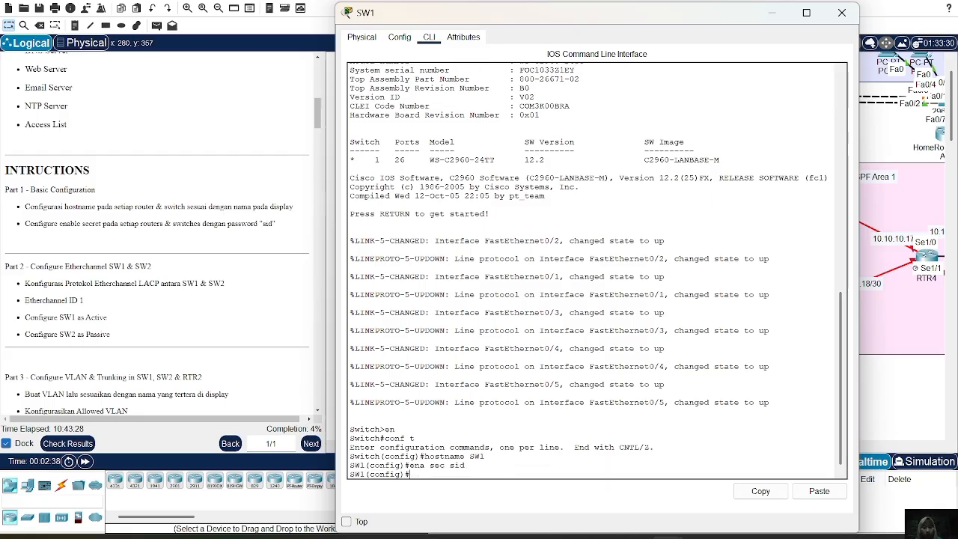
{"action": "left_click", "coordinate": [842, 13]}
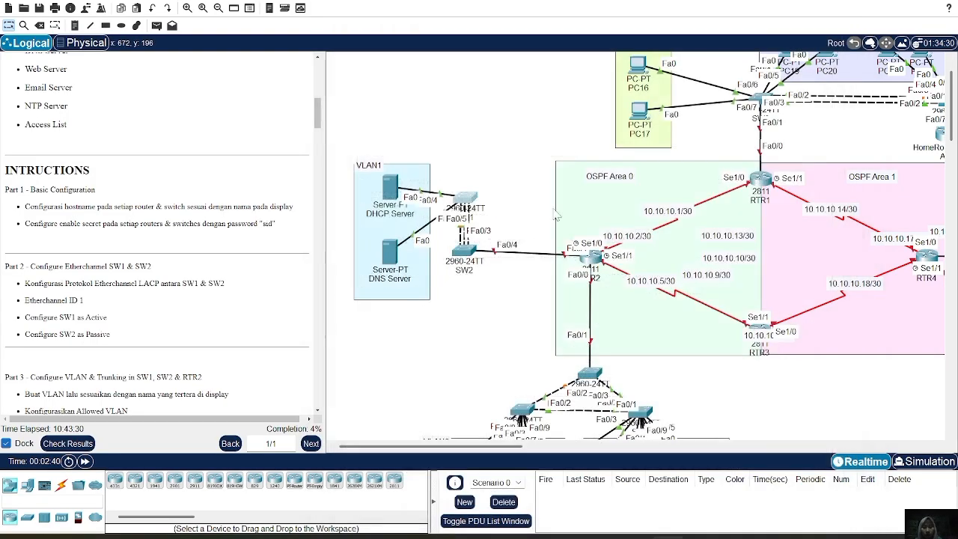
Open the command line of switch SW2 below SW1 and enter global configuration mode.
{"action": "left_click", "coordinate": [464, 250]}
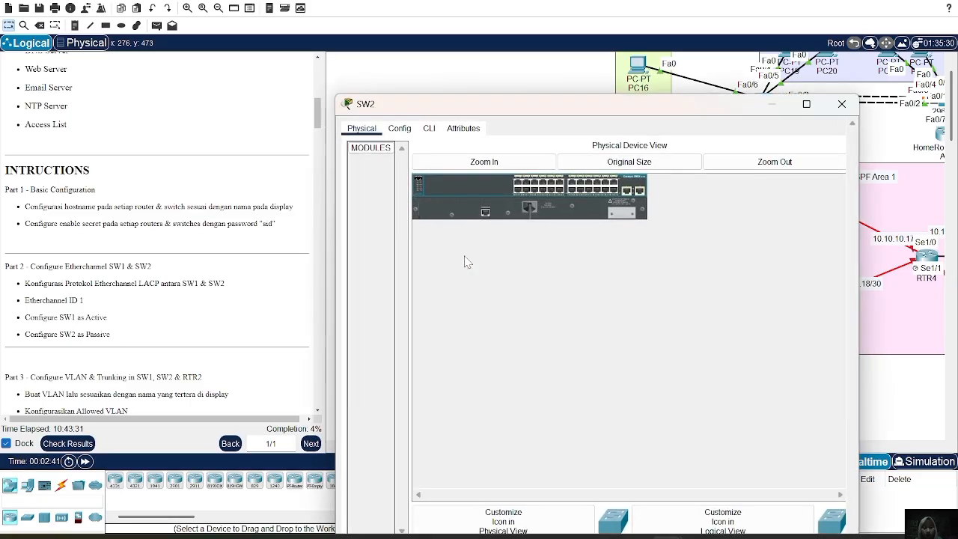
{"action": "left_click", "coordinate": [428, 38]}
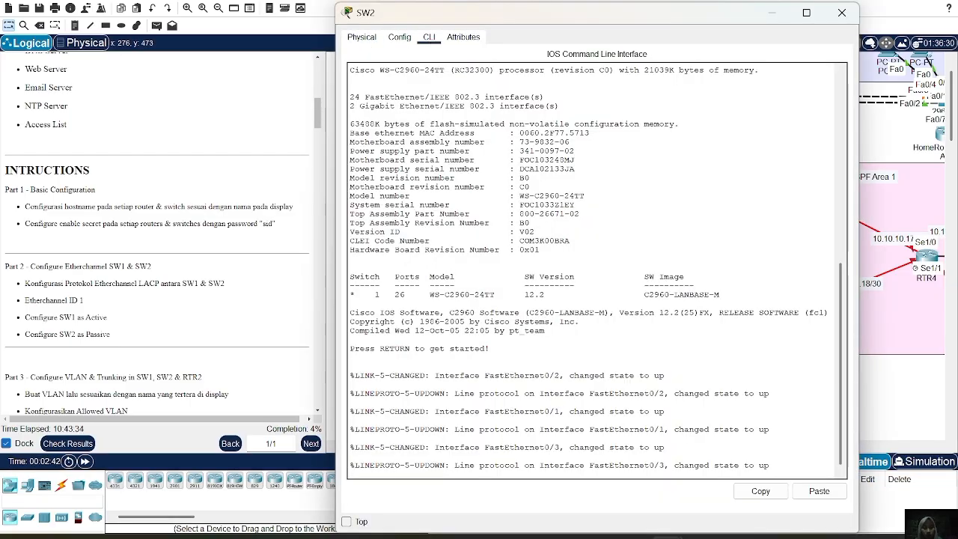
{"action": "key", "text": "Return"}
{"action": "type", "text": "en"}
{"action": "key", "text": "Return"}
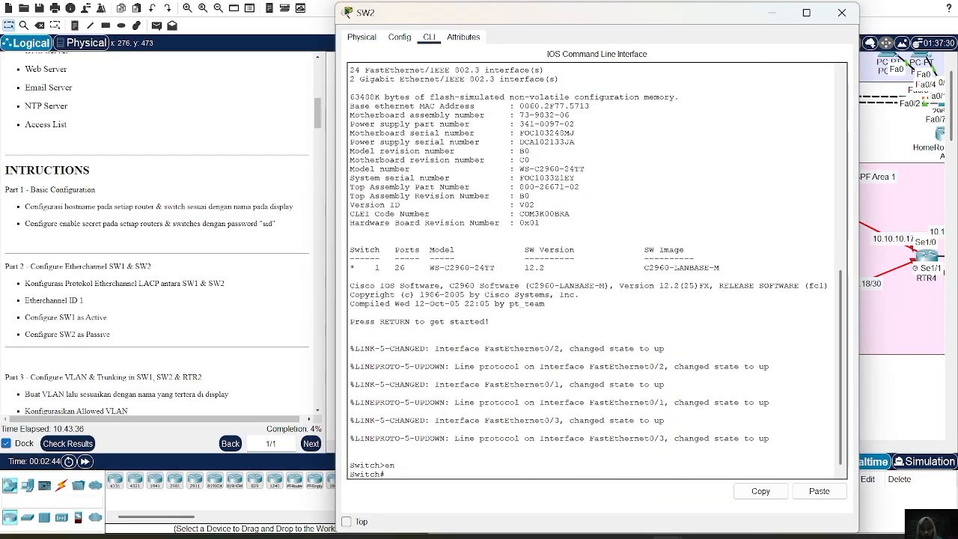
{"action": "type", "text": "conf t"}
{"action": "key", "text": "Return"}
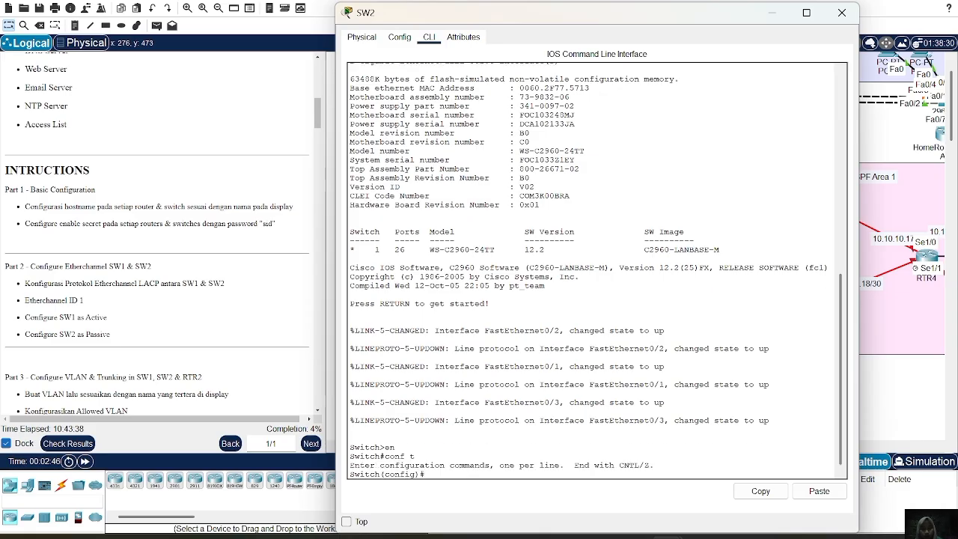
Set the switch's hostname to SW2, configure the enable secret password required by the lab instructions, and close the device window.
{"action": "type", "text": "hostname SW2"}
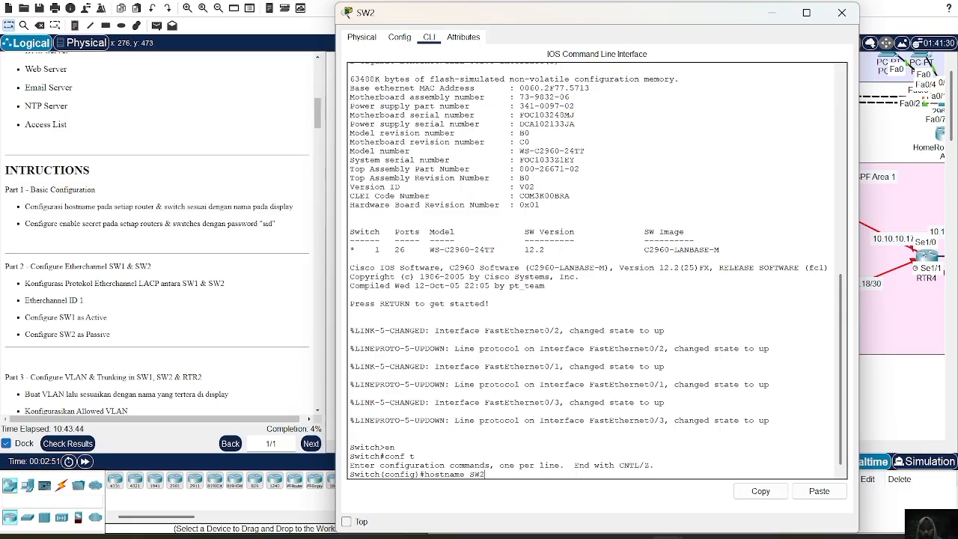
{"action": "key", "text": "Return"}
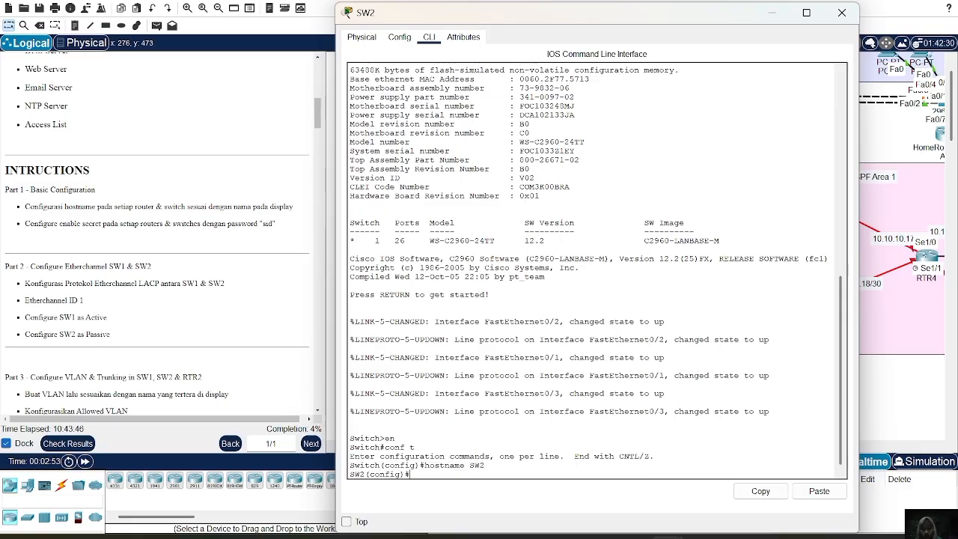
{"action": "type", "text": "ena sec sid"}
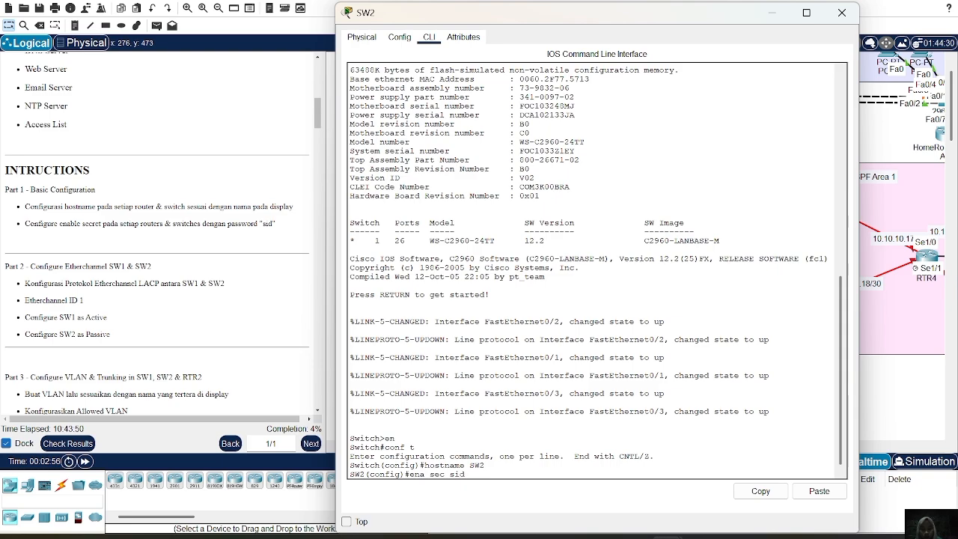
{"action": "key", "text": "Return"}
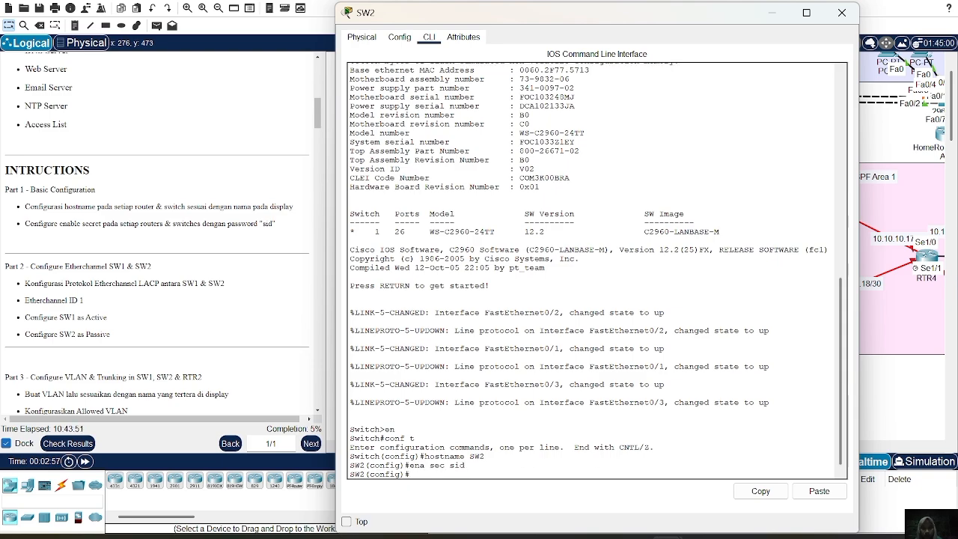
{"action": "left_click", "coordinate": [842, 13]}
Open the command line of switch SW5 directly below router RTR2 and enter global configuration mode.
{"action": "scroll", "coordinate": [670, 266], "scroll_direction": "down", "scroll_amount": 5}
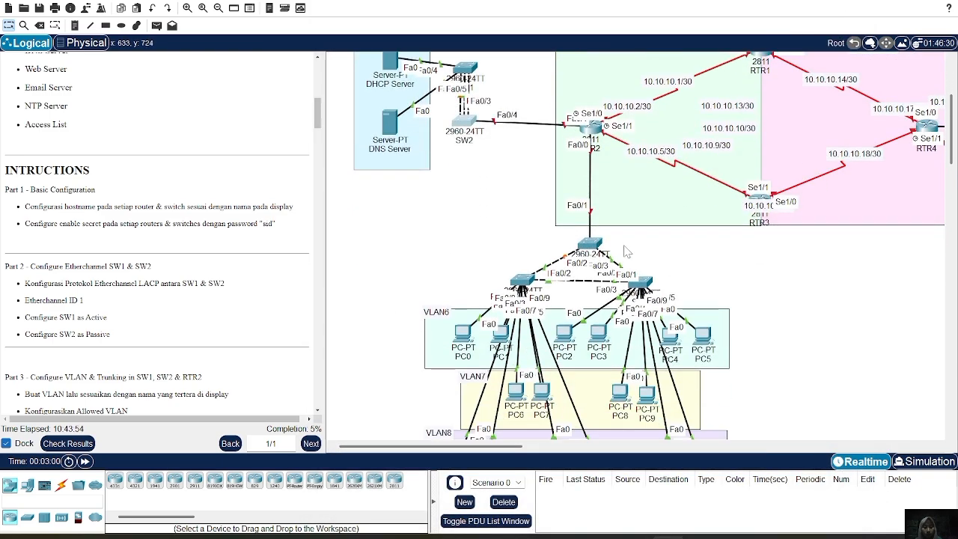
{"action": "left_click", "coordinate": [465, 120]}
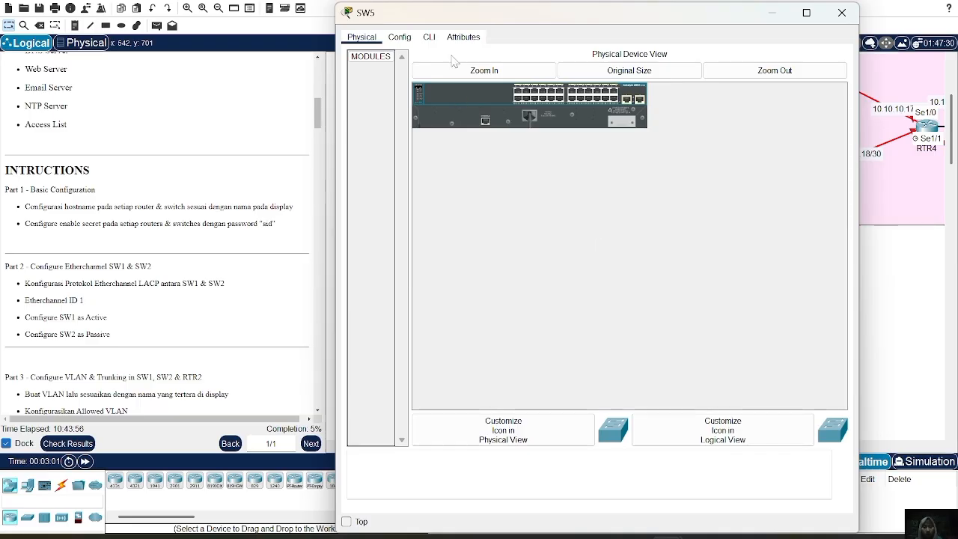
{"action": "left_click", "coordinate": [429, 37]}
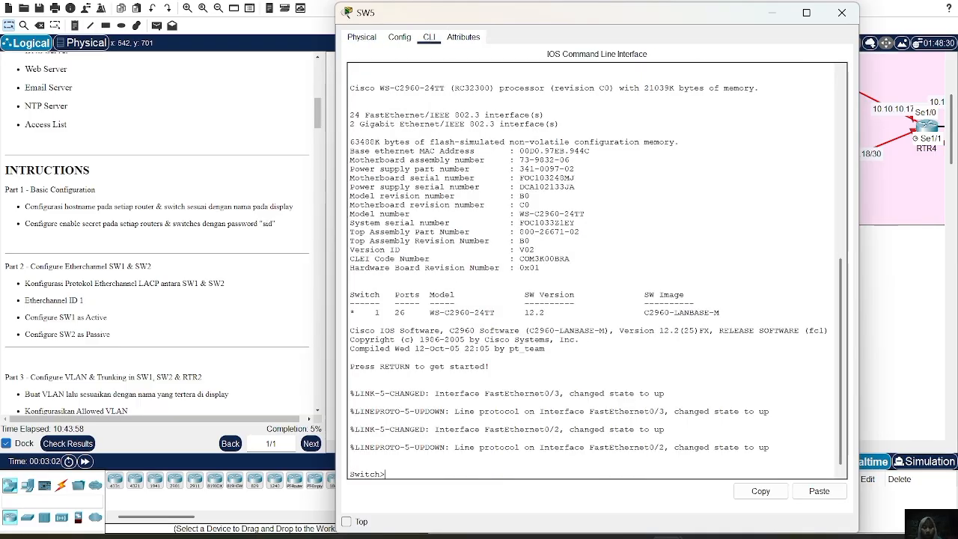
{"action": "type", "text": "en"}
{"action": "key", "text": "Return"}
{"action": "type", "text": "ch#con"}
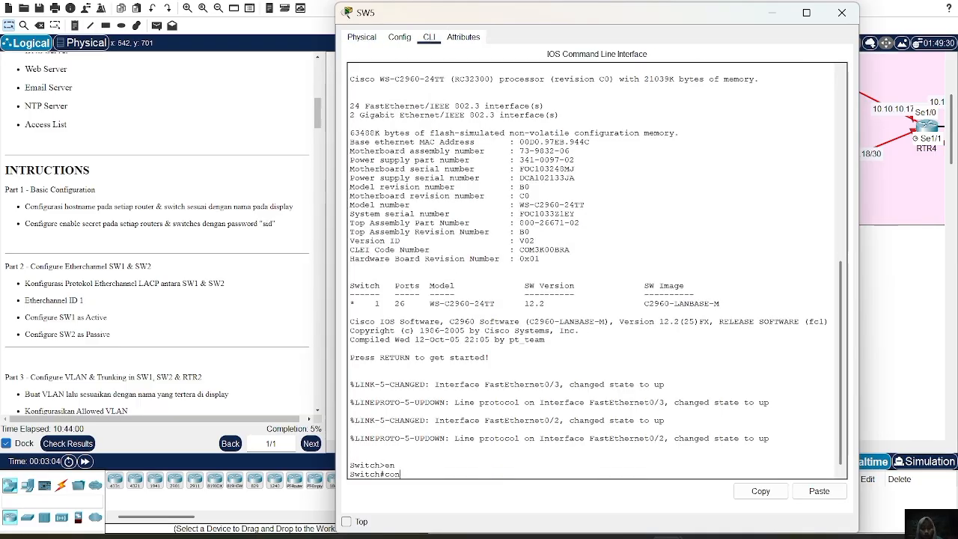
{"action": "type", "text": "f t"}
{"action": "key", "text": "Return"}
Set the switch's hostname to SW5, configure the enable secret password required by the lab instructions, and close the device window.
{"action": "type", "text": "ho"}
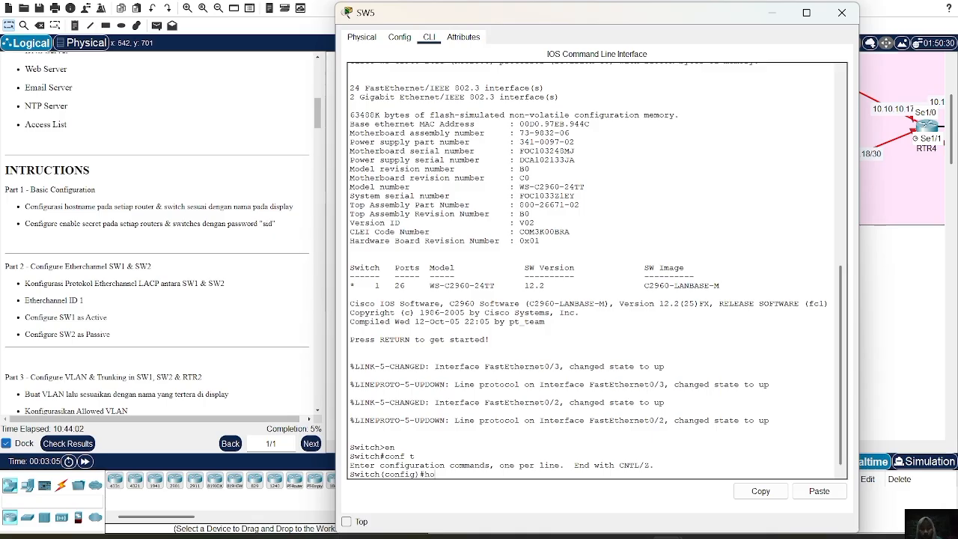
{"action": "type", "text": "stname SW5"}
{"action": "key", "text": "Return"}
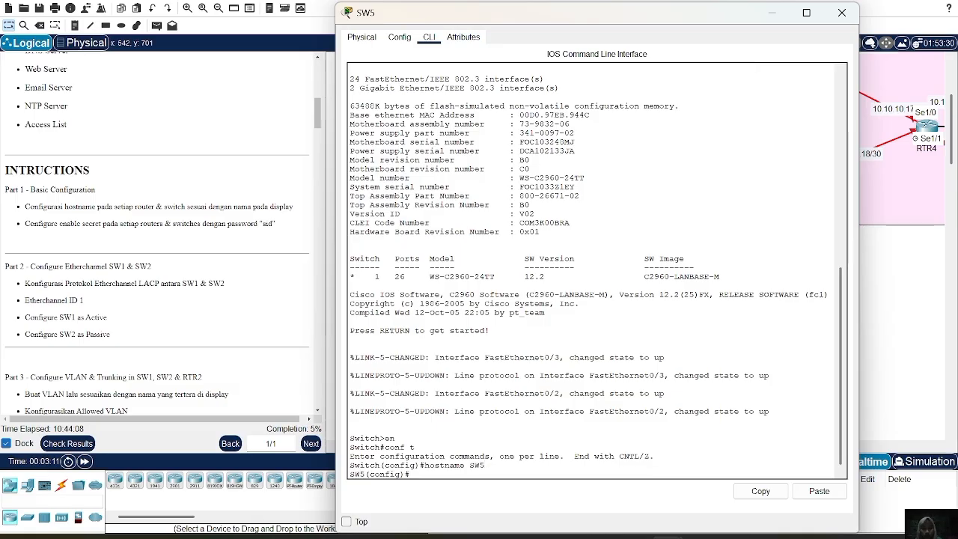
{"action": "type", "text": "en"}
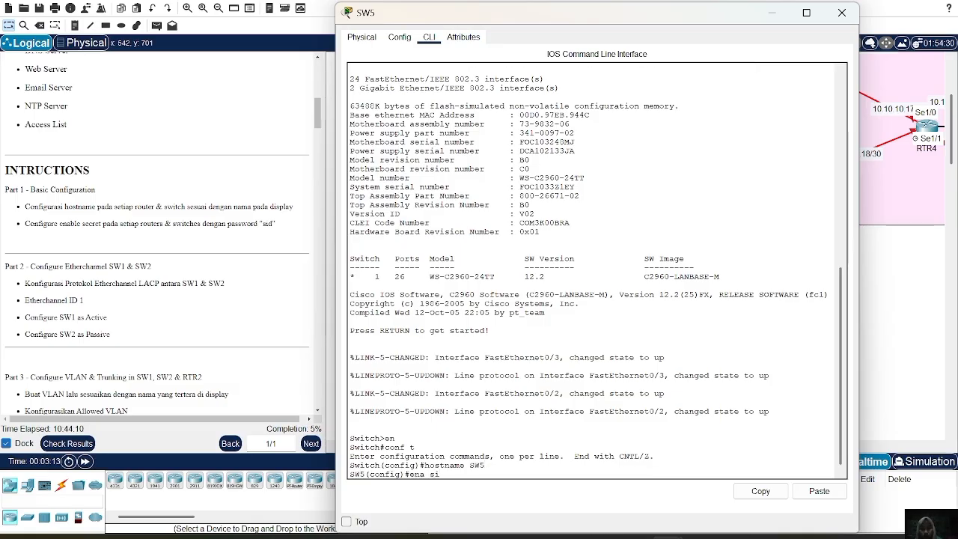
{"action": "type", "text": "a sec sid"}
{"action": "key", "text": "Return"}
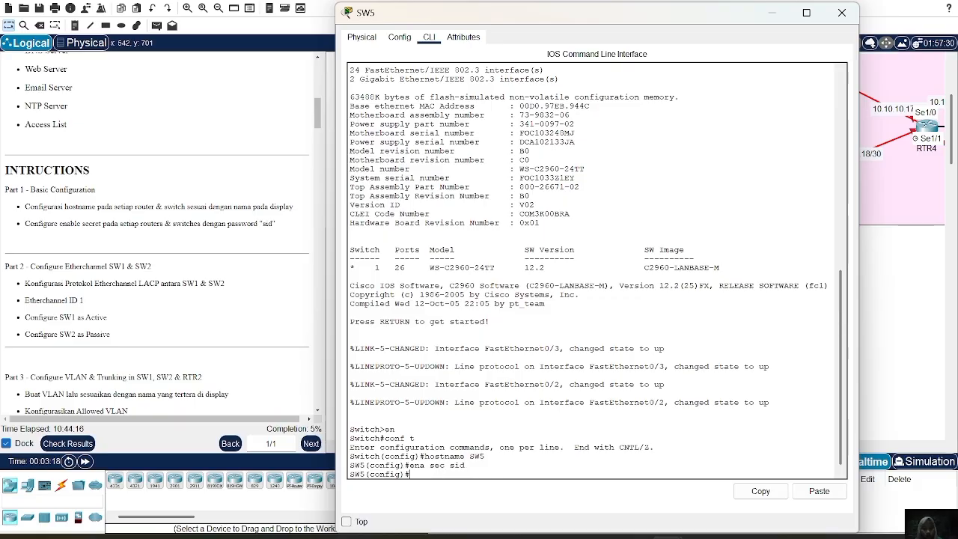
{"action": "left_click", "coordinate": [842, 12]}
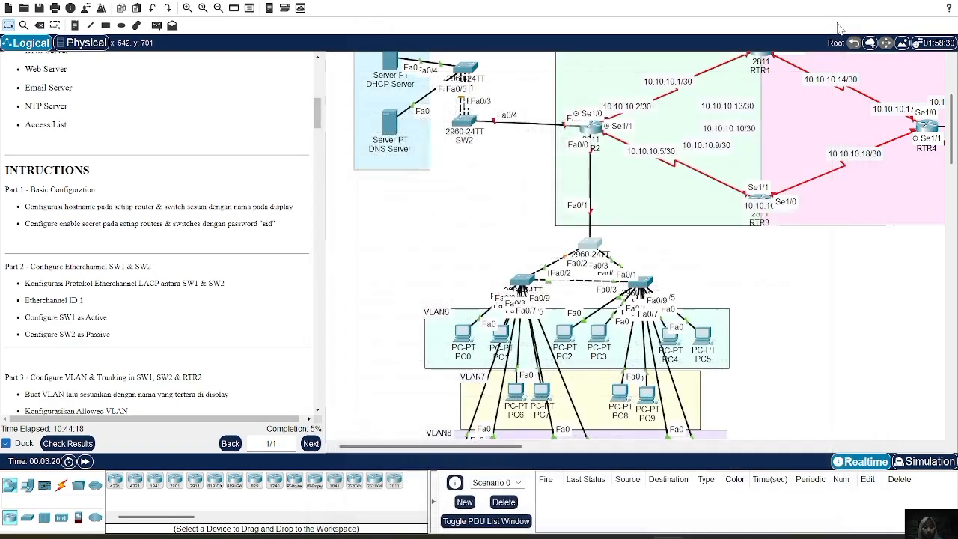
Open the command line of switch SW6 above PC0 and PC1 in VLAN6 and enter global configuration mode.
{"action": "left_click", "coordinate": [590, 244]}
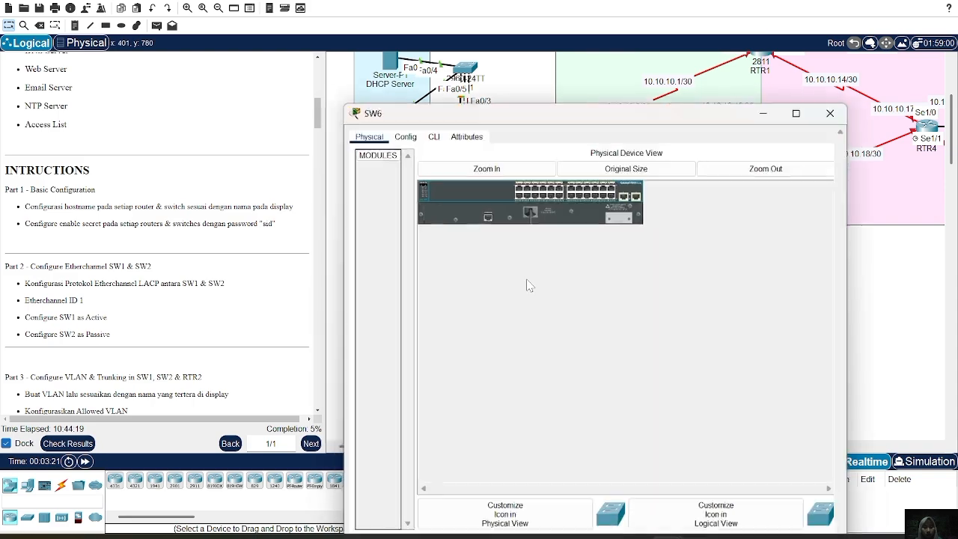
{"action": "left_click", "coordinate": [429, 37]}
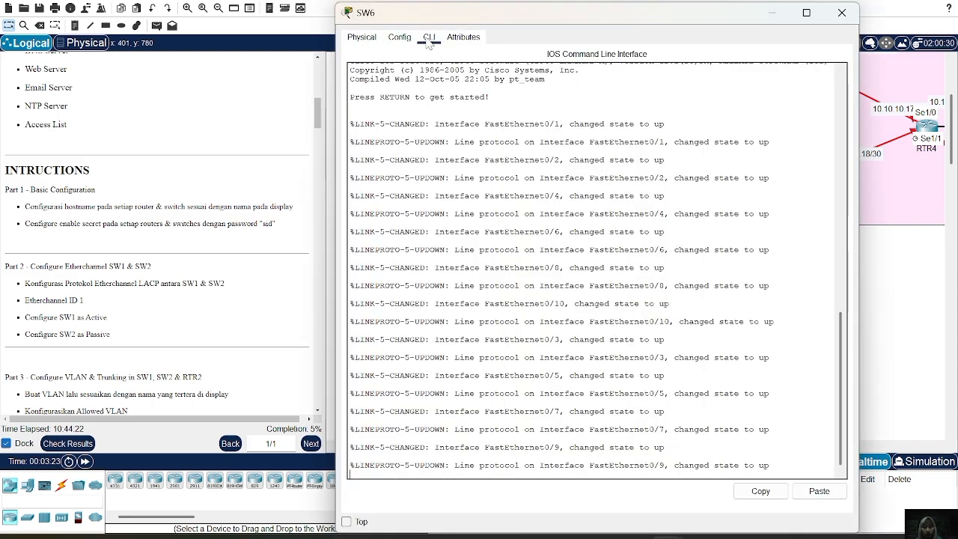
{"action": "key", "text": "Return"}
{"action": "type", "text": "en"}
{"action": "key", "text": "Return"}
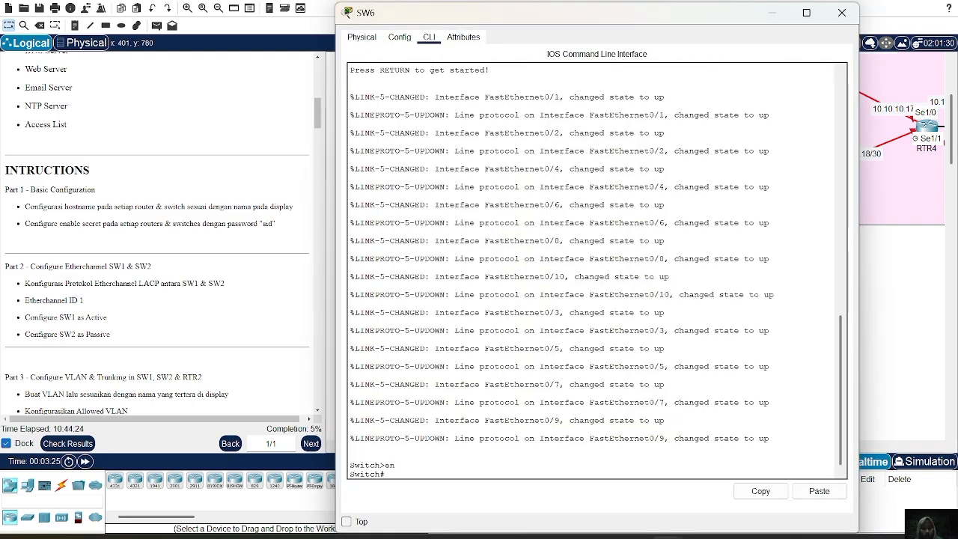
{"action": "type", "text": "conf t"}
{"action": "key", "text": "Return"}
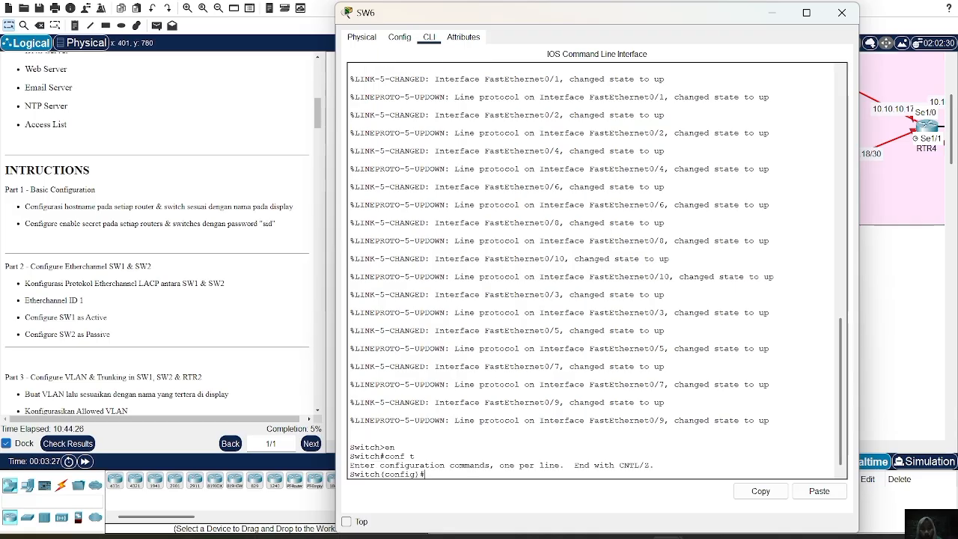
Try to set the switch's hostname to SW6.
{"action": "type", "text": "hostan"}
{"action": "type", "text": "an"}
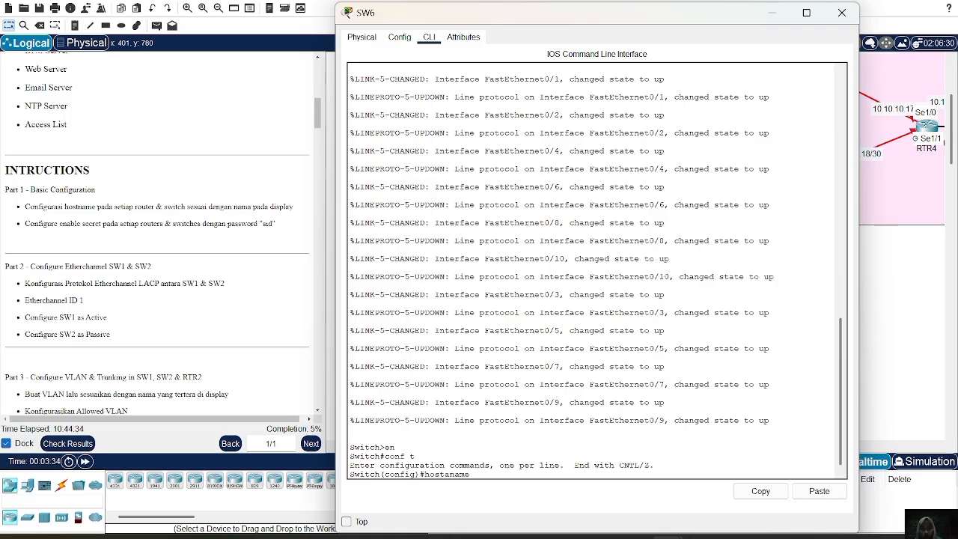
{"action": "type", "text": "e SW6"}
{"action": "key", "text": "Return"}
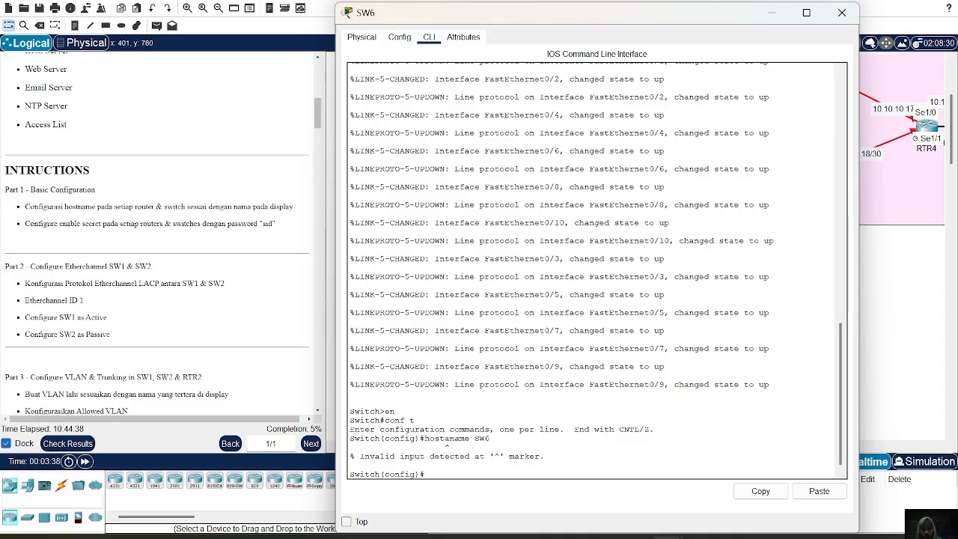
Correct the mistyped hostname command and set the switch's hostname to SW6.
{"action": "type", "text": "hostname SW6"}
{"action": "key", "text": "BackSpace"}
{"action": "key", "text": "BackSpace"}
{"action": "key", "text": "BackSpace"}
{"action": "key", "text": "BackSpace"}
{"action": "key", "text": "BackSpace"}
{"action": "type", "text": "NA SW6"}
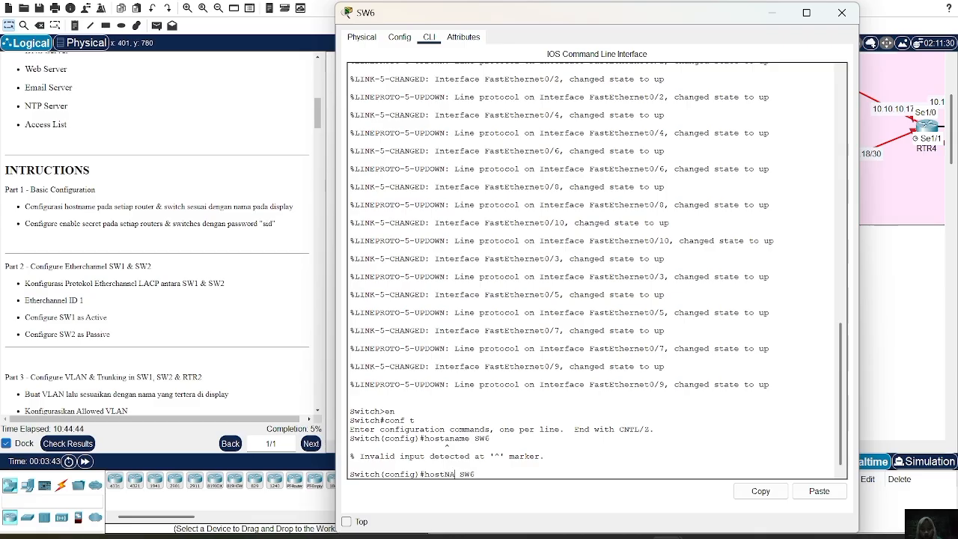
{"action": "key", "text": "BackSpace"}
{"action": "key", "text": "BackSpace"}
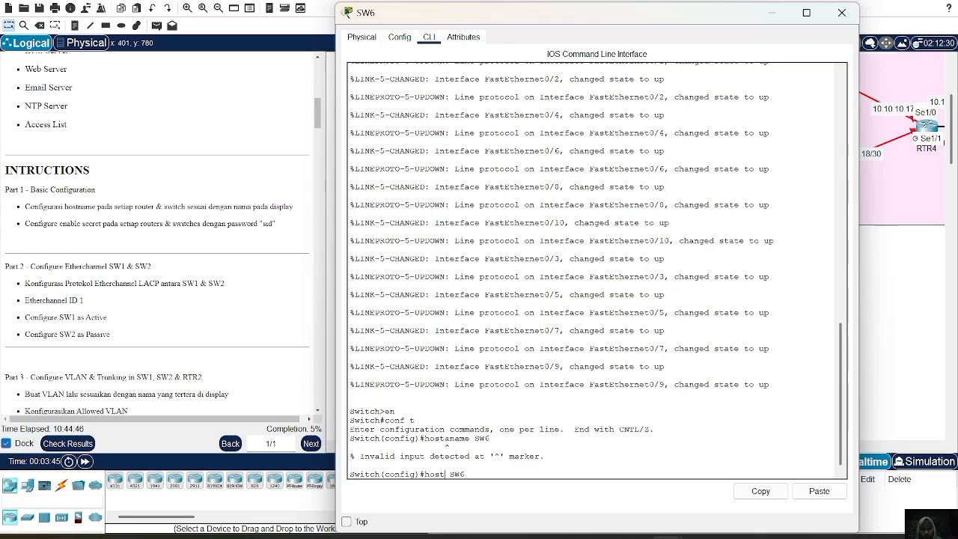
{"action": "type", "text": "name"}
{"action": "key", "text": "Return"}
Configure SW6's enable secret password as required by the lab instructions and close the device window.
{"action": "type", "text": "ena sec sid"}
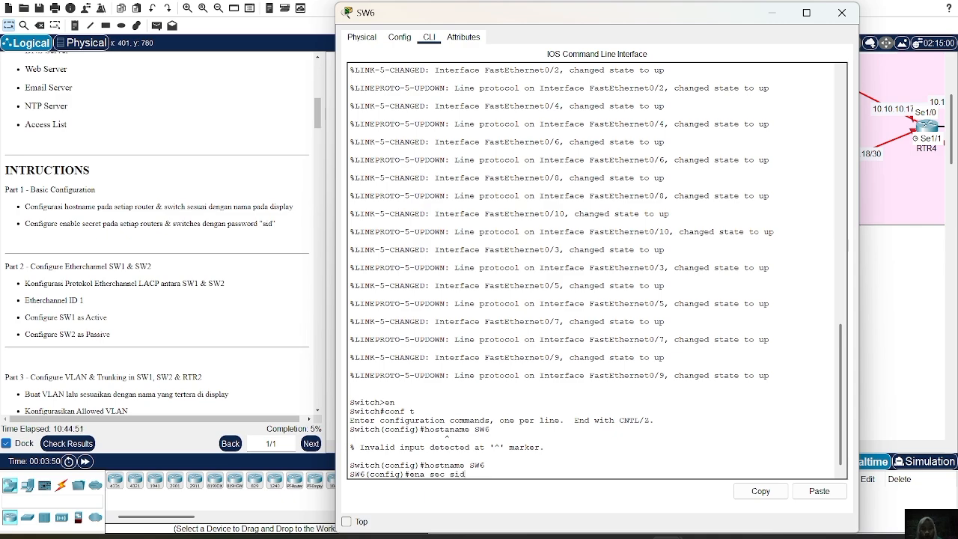
{"action": "key", "text": "Return"}
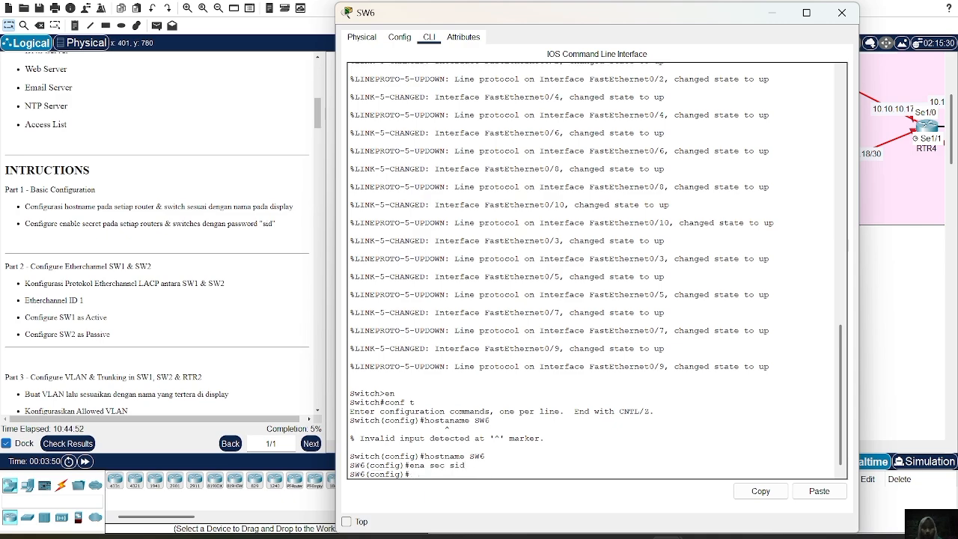
{"action": "left_click", "coordinate": [842, 12]}
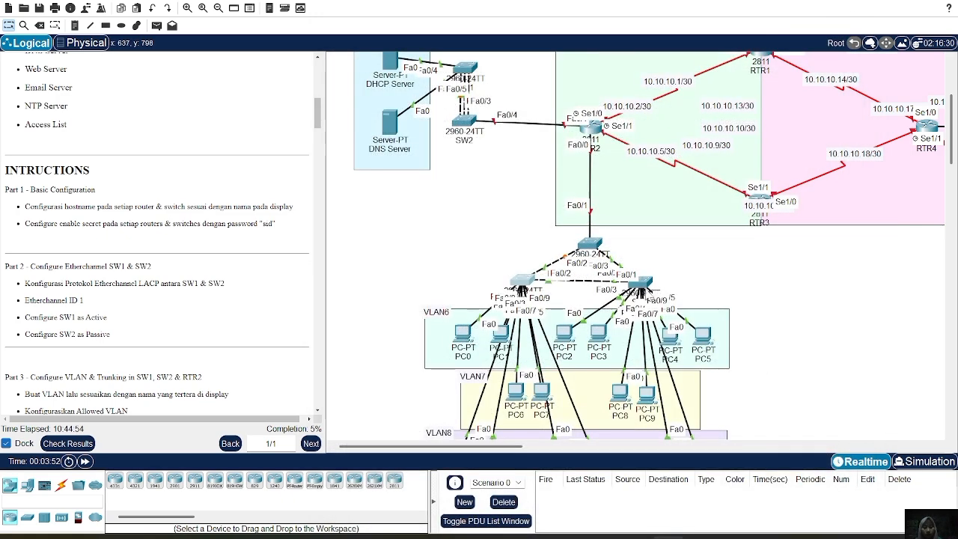
Open the command line of switch SW7 above PC4 and PC5 in VLAN6 and enter global configuration mode.
{"action": "left_click", "coordinate": [646, 286]}
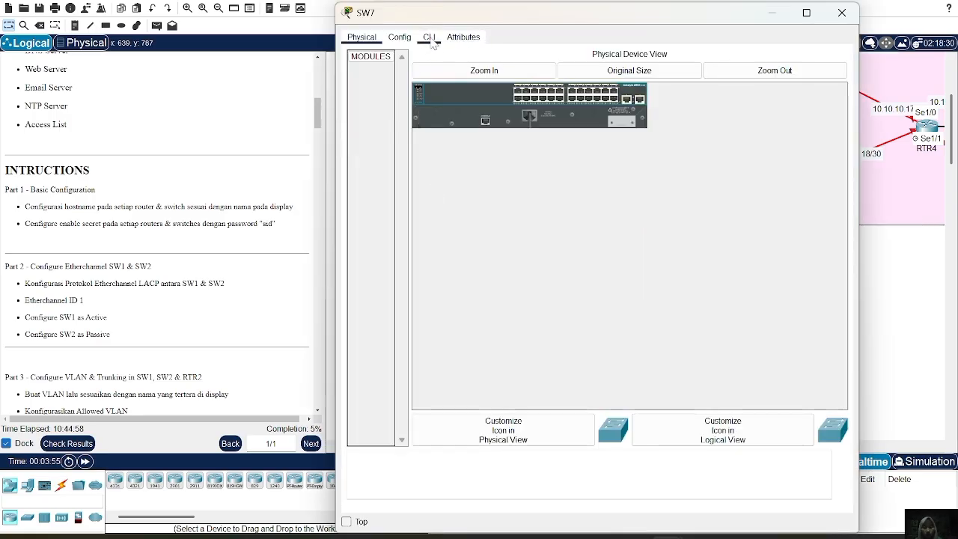
{"action": "left_click", "coordinate": [429, 37]}
{"action": "key", "text": "Return"}
{"action": "type", "text": "en"}
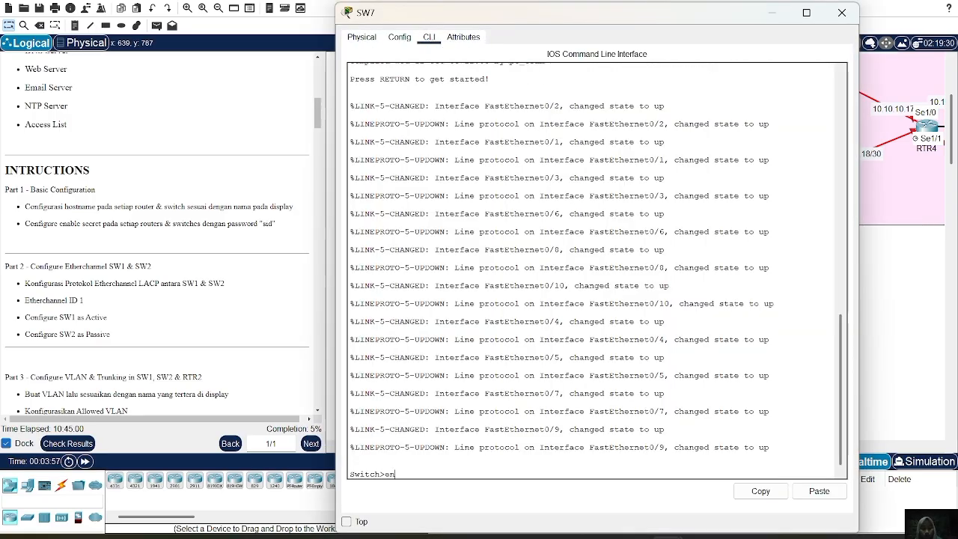
{"action": "key", "text": "Return"}
{"action": "type", "text": "conf t"}
{"action": "key", "text": "Return"}
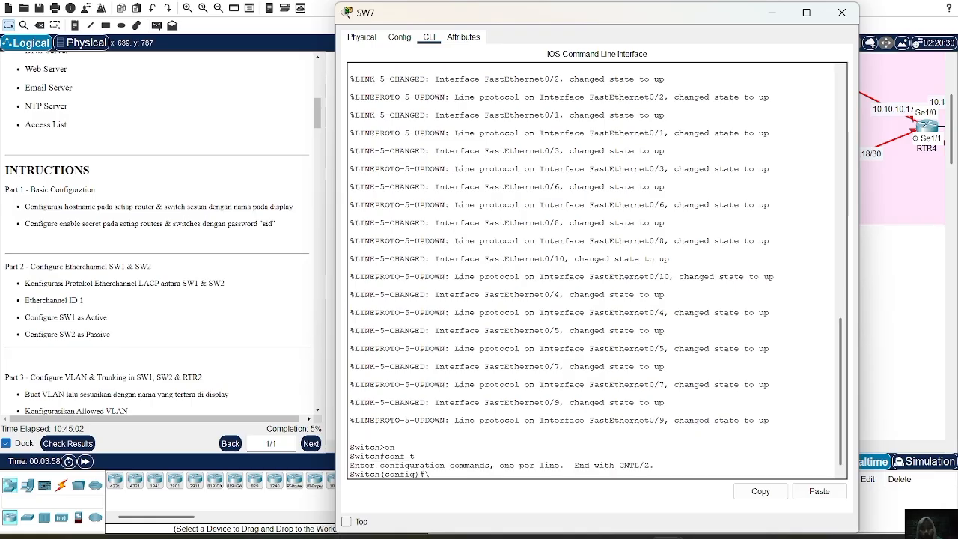
Set the switch's hostname to SW7, configure the enable secret password required by the lab instructions, and close the device window.
{"action": "type", "text": "hostname"}
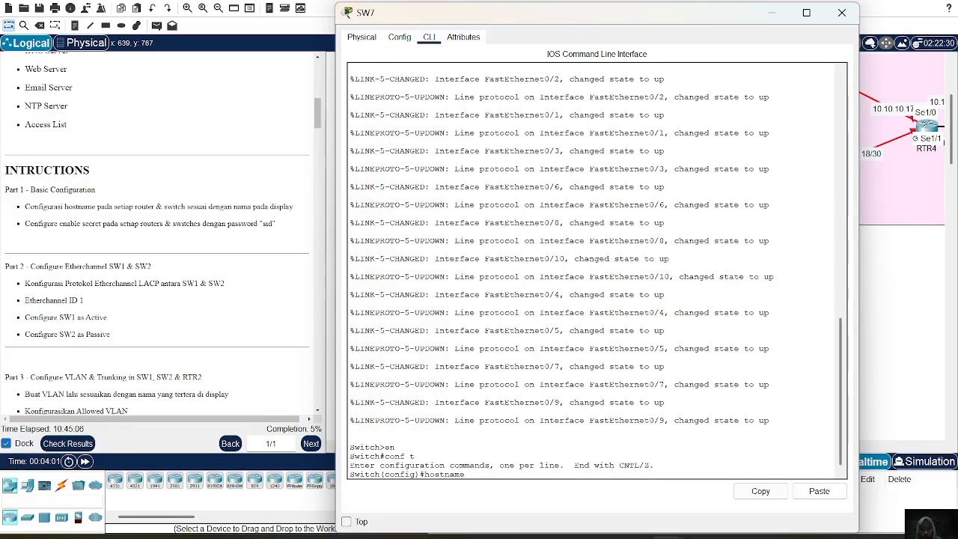
{"action": "type", "text": " SW7"}
{"action": "key", "text": "Return"}
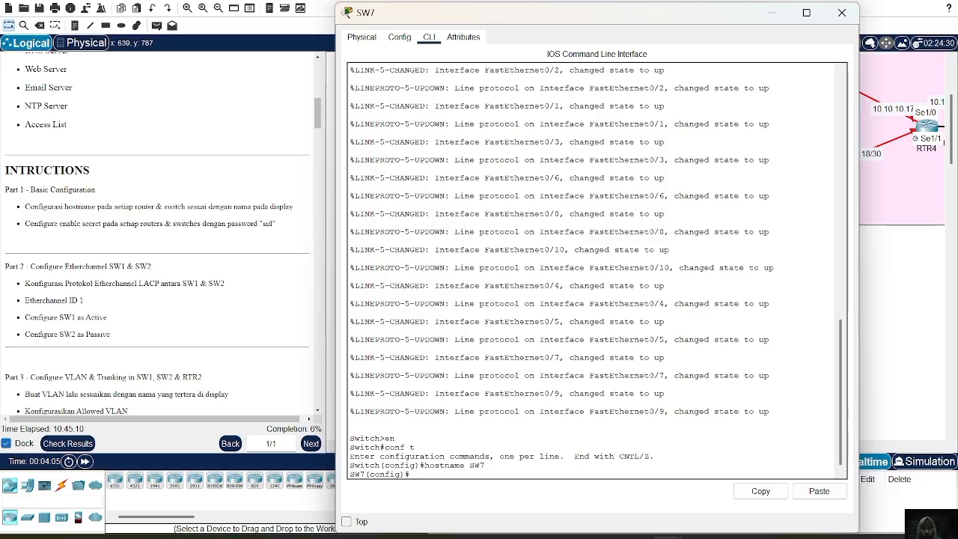
{"action": "type", "text": "ena sec sid"}
{"action": "key", "text": "Return"}
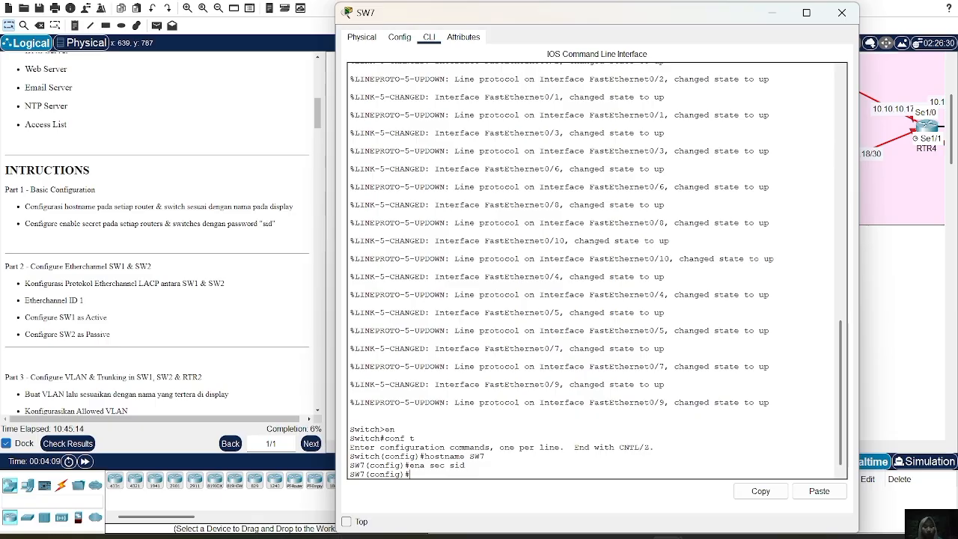
{"action": "left_click", "coordinate": [840, 19]}
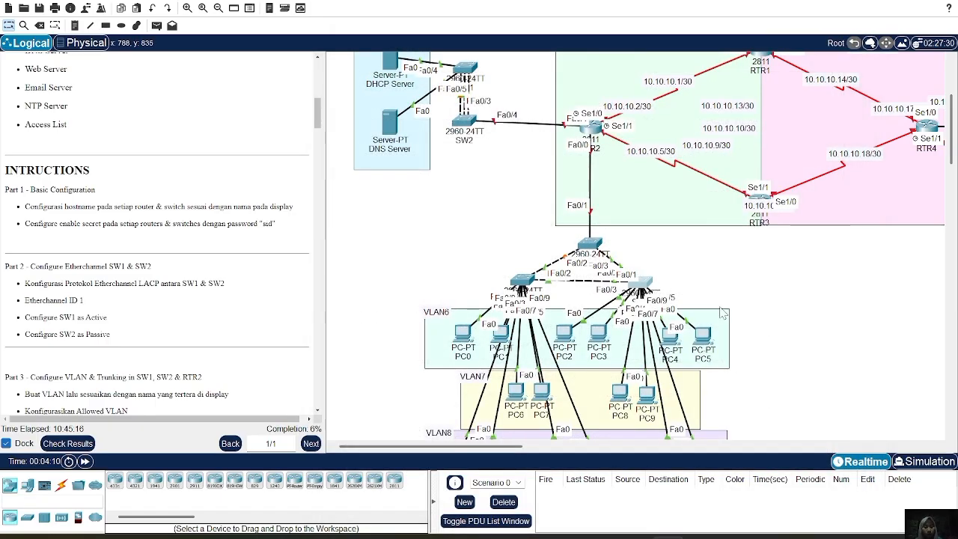
Open the command line of switch SW8 above the VLAN9 servers and enter global configuration mode.
{"action": "scroll", "coordinate": [718, 310], "scroll_direction": "down", "scroll_amount": 5}
{"action": "scroll", "coordinate": [718, 310], "scroll_direction": "up", "scroll_amount": 5}
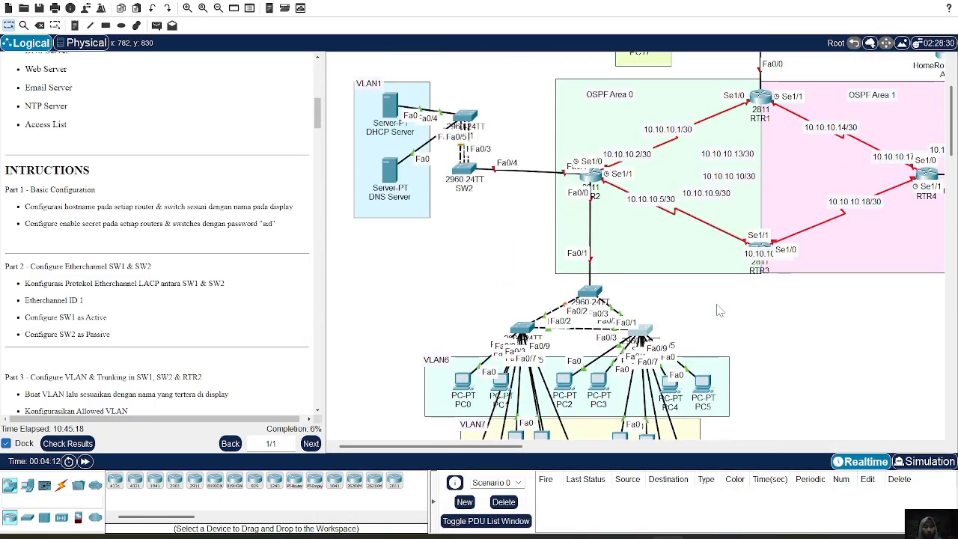
{"action": "scroll", "coordinate": [719, 310], "scroll_direction": "right", "scroll_amount": 3}
{"action": "scroll", "coordinate": [719, 310], "scroll_direction": "right", "scroll_amount": 1}
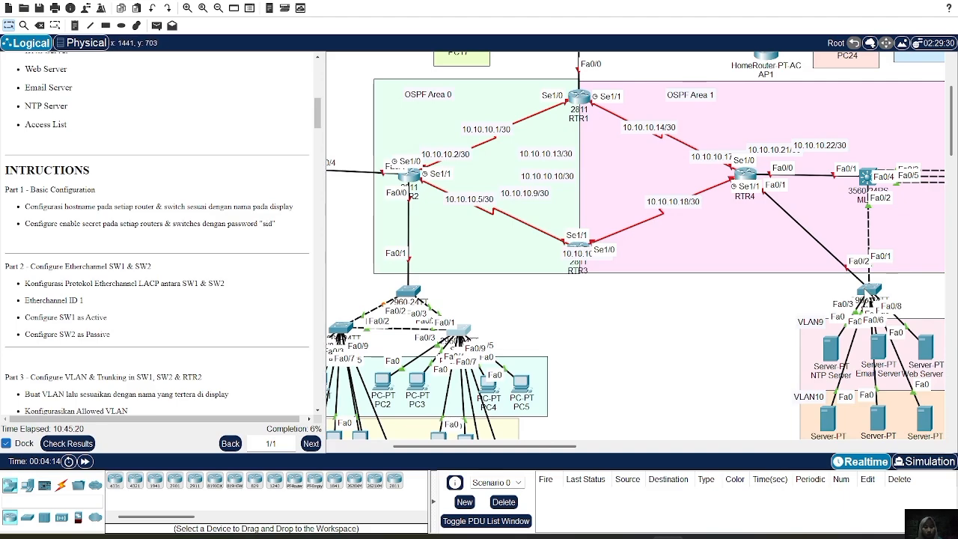
{"action": "left_click", "coordinate": [869, 292]}
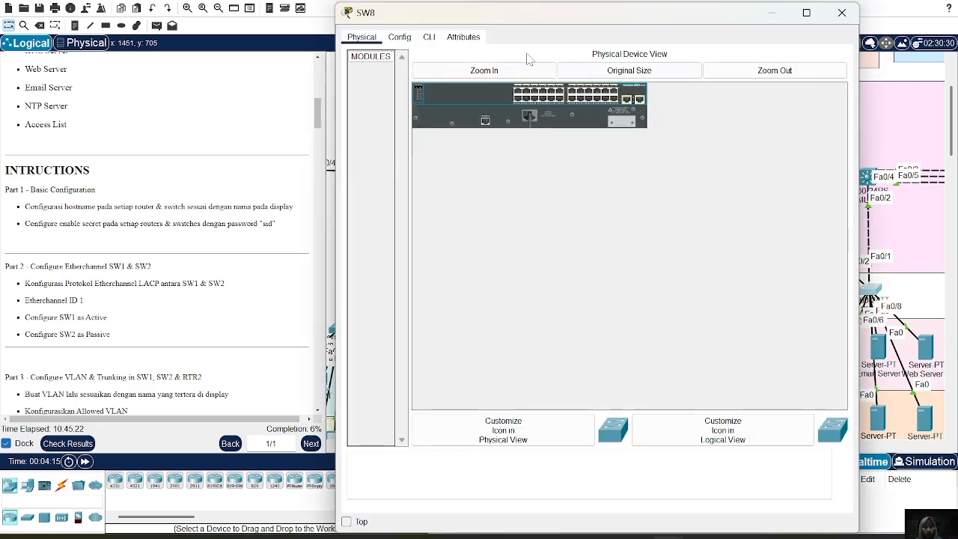
{"action": "left_click", "coordinate": [428, 42]}
{"action": "key", "text": "Return"}
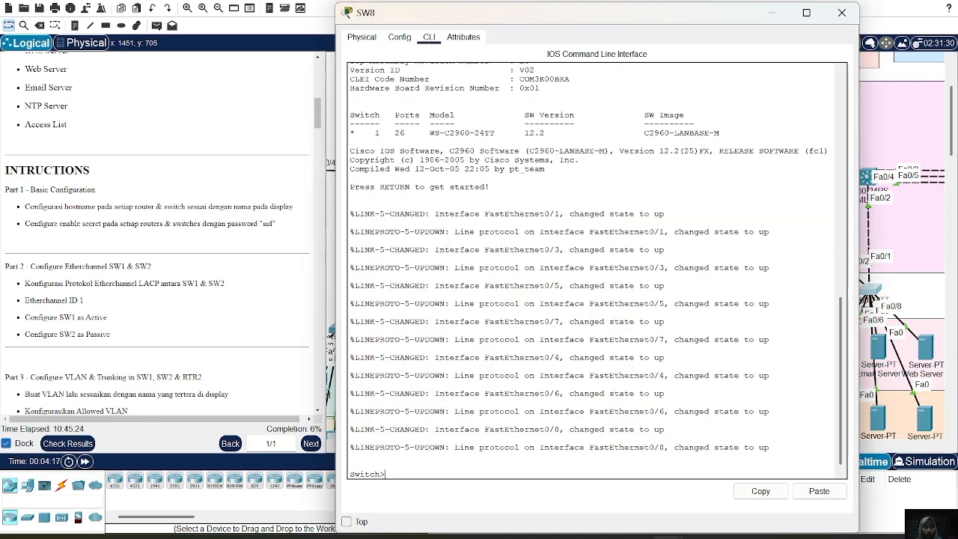
{"action": "type", "text": "en"}
{"action": "key", "text": "Return"}
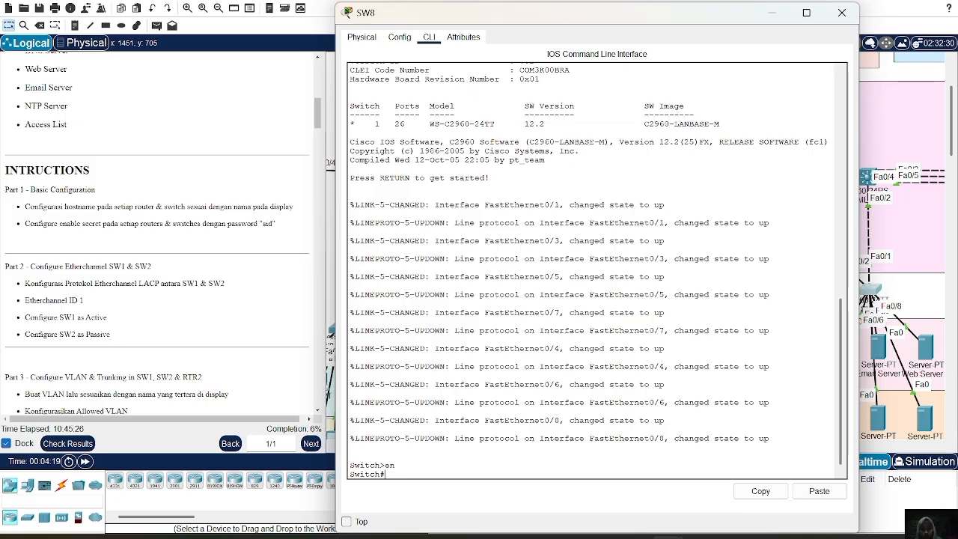
{"action": "type", "text": "conf"}
{"action": "type", "text": " t"}
{"action": "key", "text": "Return"}
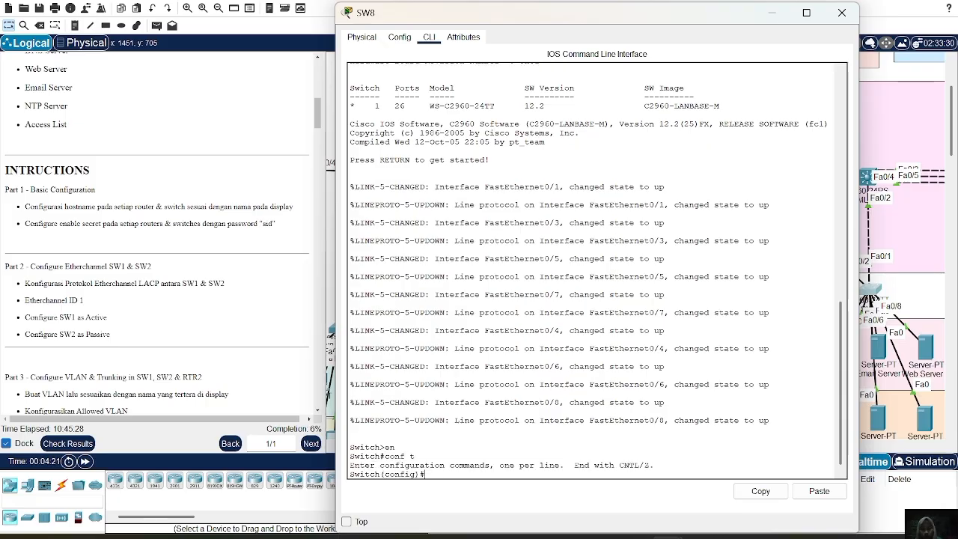
Set the switch's hostname to SW8, configure the enable secret password required by the lab instructions, and close the device window.
{"action": "type", "text": "hostname SW8"}
{"action": "key", "text": "Return"}
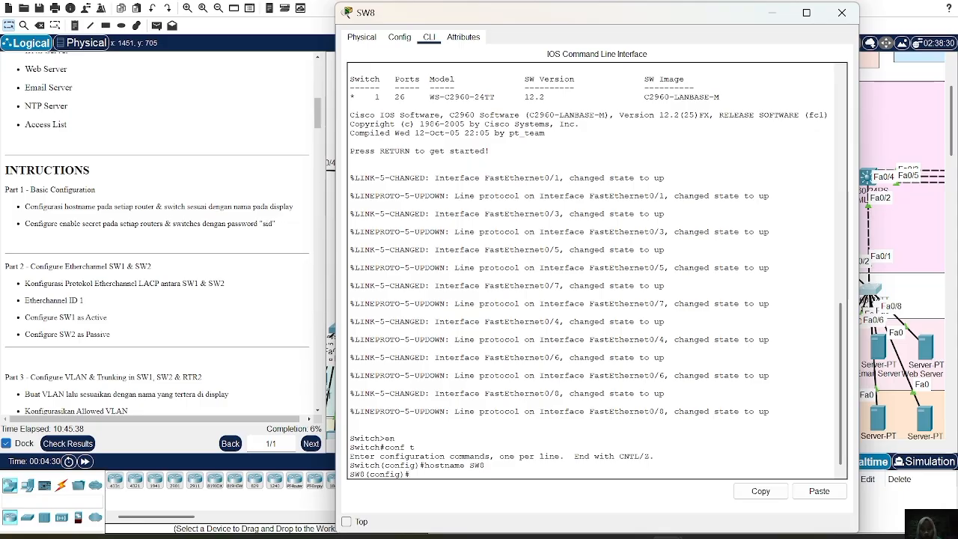
{"action": "type", "text": "ena sec sid"}
{"action": "key", "text": "Return"}
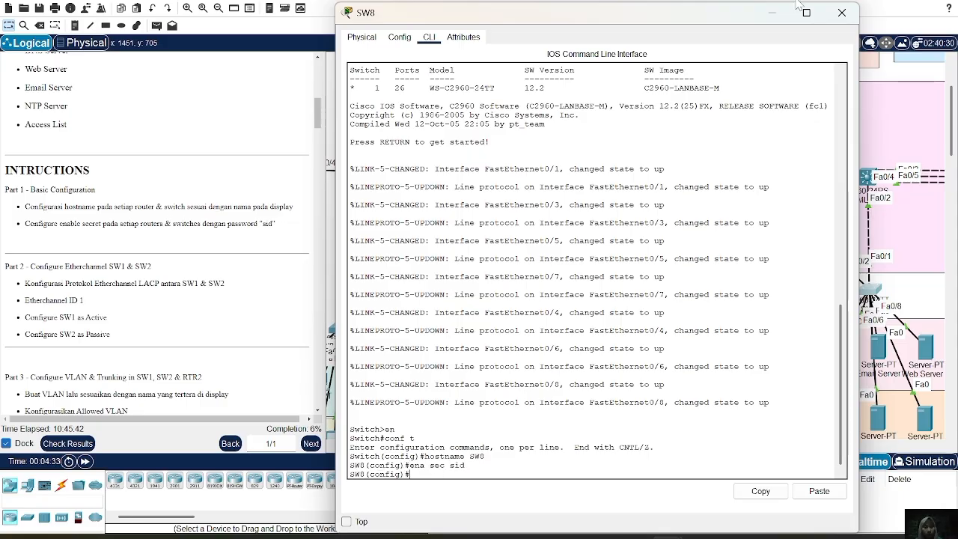
{"action": "left_click", "coordinate": [840, 15]}
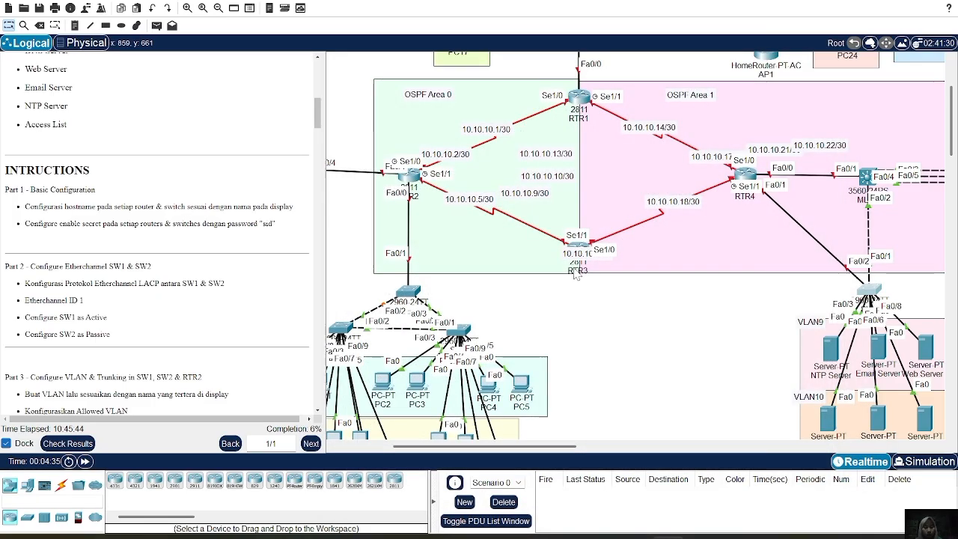
Open the command line of router RTR2 in OSPF Area 0, connected to SW2, and enter global configuration mode.
{"action": "scroll", "coordinate": [671, 336], "scroll_direction": "right", "scroll_amount": 6}
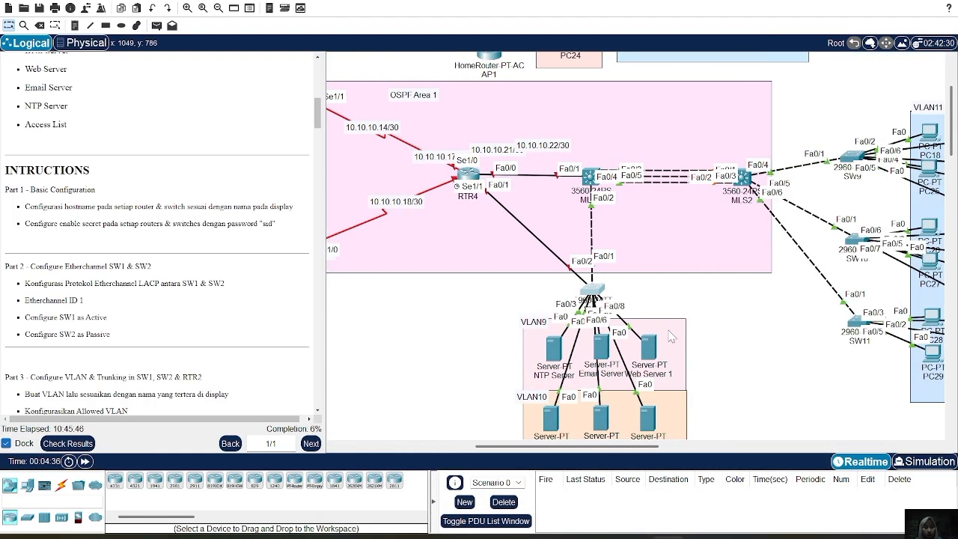
{"action": "scroll", "coordinate": [671, 336], "scroll_direction": "down", "scroll_amount": 2}
{"action": "scroll", "coordinate": [672, 336], "scroll_direction": "up", "scroll_amount": 3}
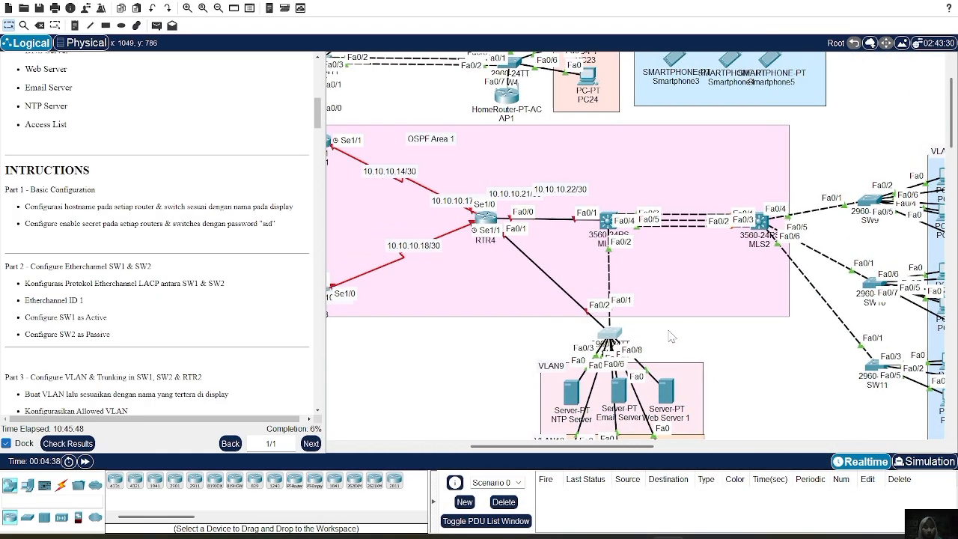
{"action": "scroll", "coordinate": [672, 336], "scroll_direction": "left", "scroll_amount": 10}
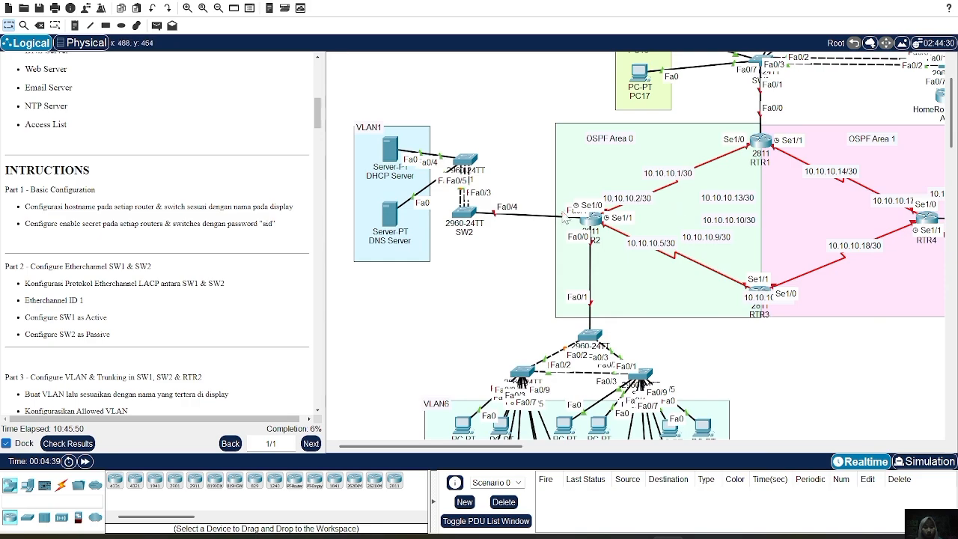
{"action": "left_click", "coordinate": [595, 232]}
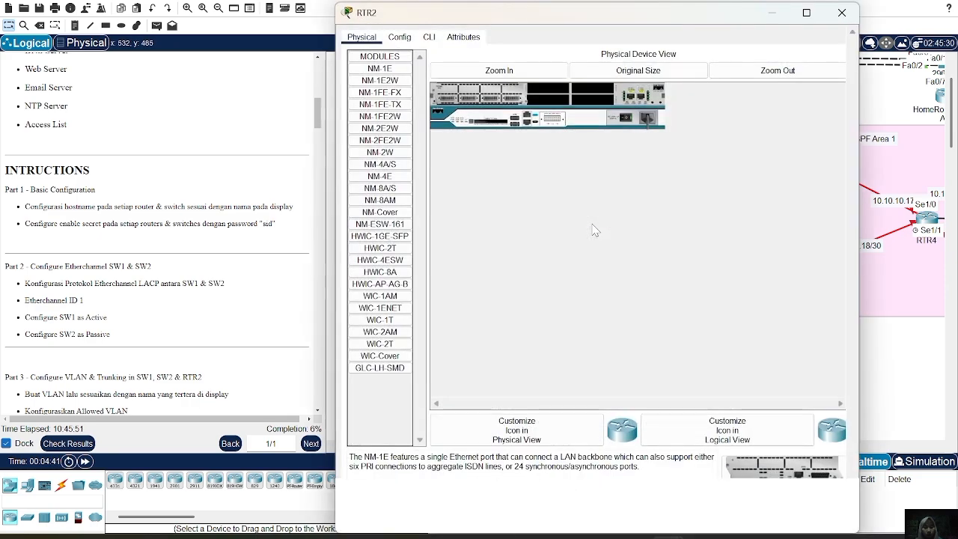
{"action": "left_click", "coordinate": [428, 37]}
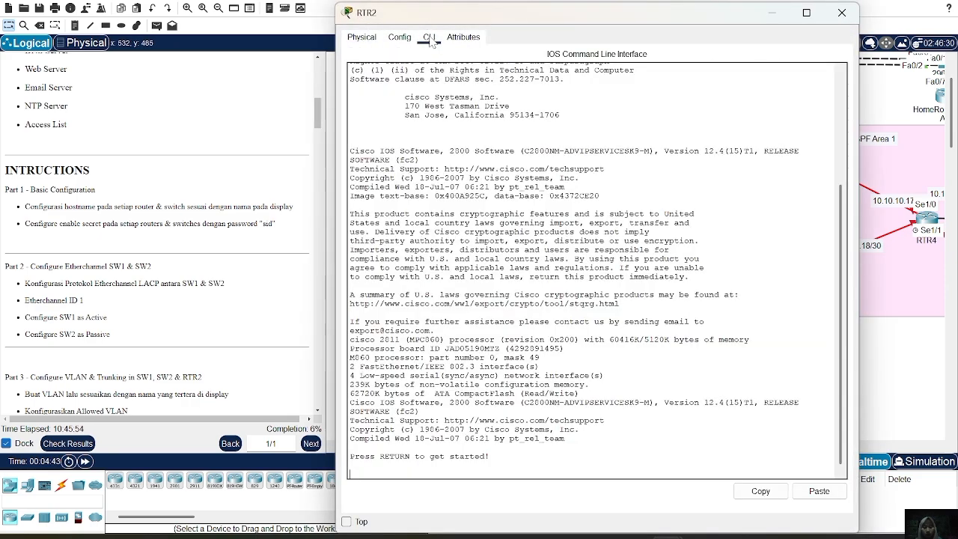
{"action": "key", "text": "Return"}
{"action": "type", "text": "er>en"}
{"action": "key", "text": "Return"}
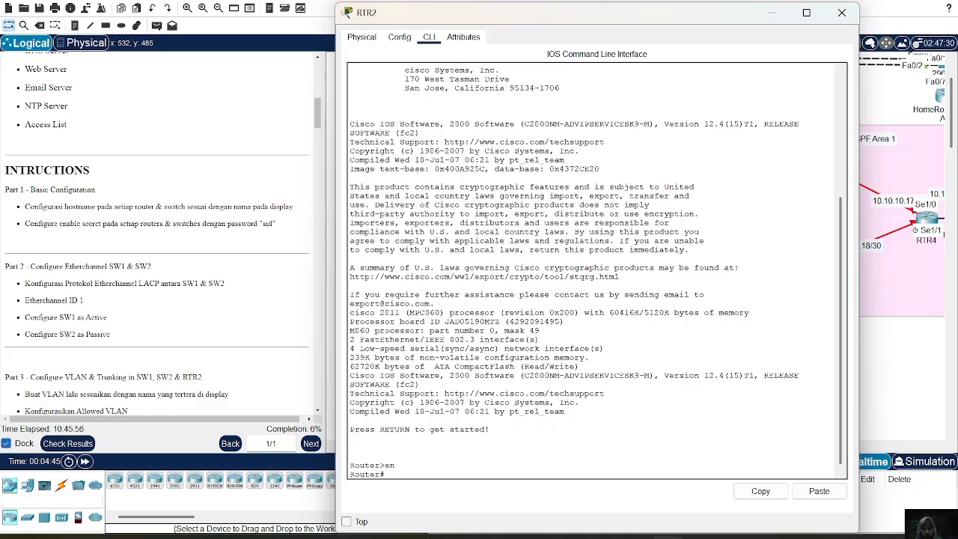
{"action": "type", "text": "conf t"}
{"action": "key", "text": "Return"}
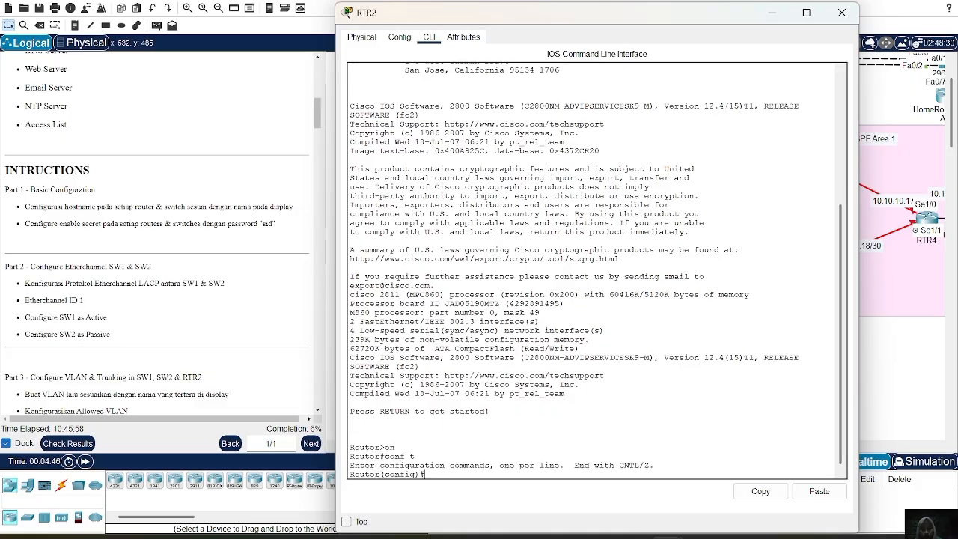
Set the router's hostname to RTR2, configure the enable secret password required by the lab instructions, and close the device window.
{"action": "type", "text": "hostname RTR2"}
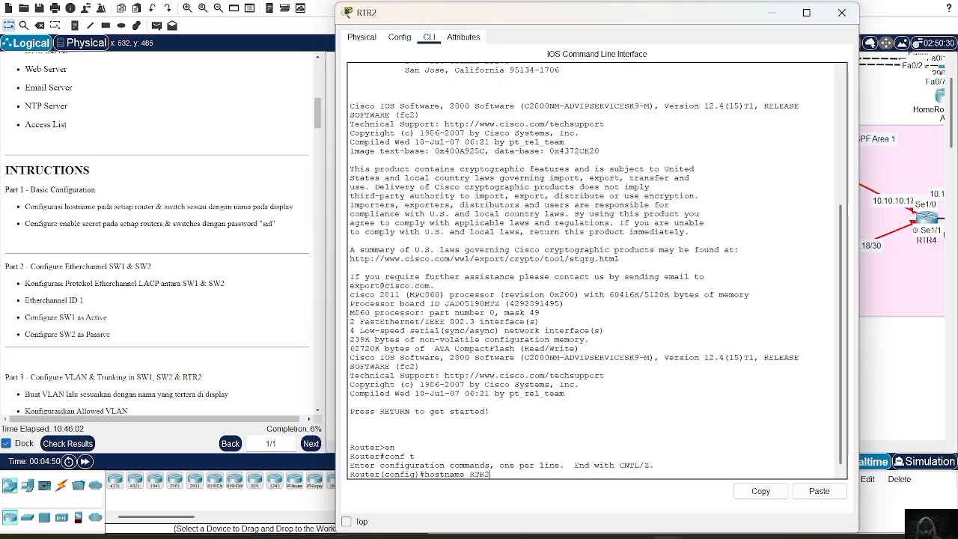
{"action": "key", "text": "Return"}
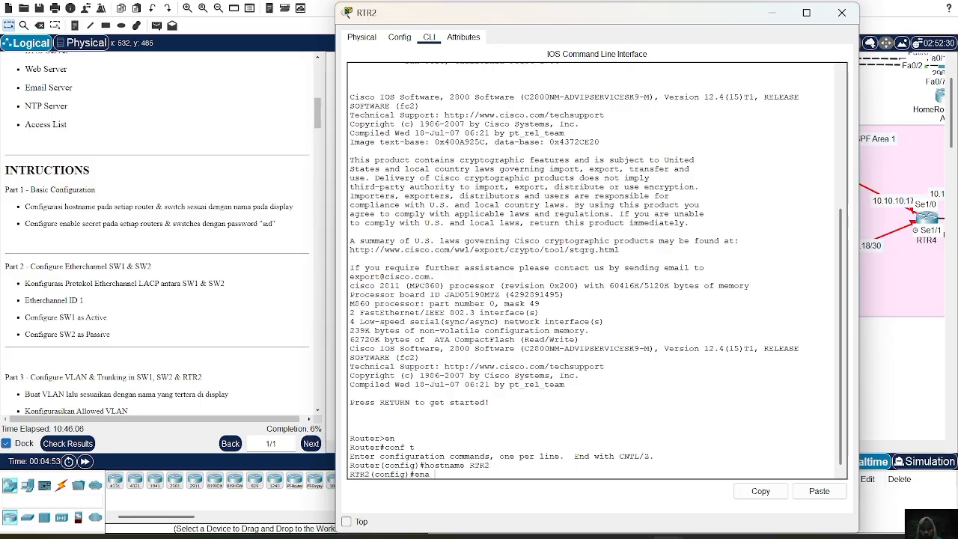
{"action": "type", "text": "ena sec "}
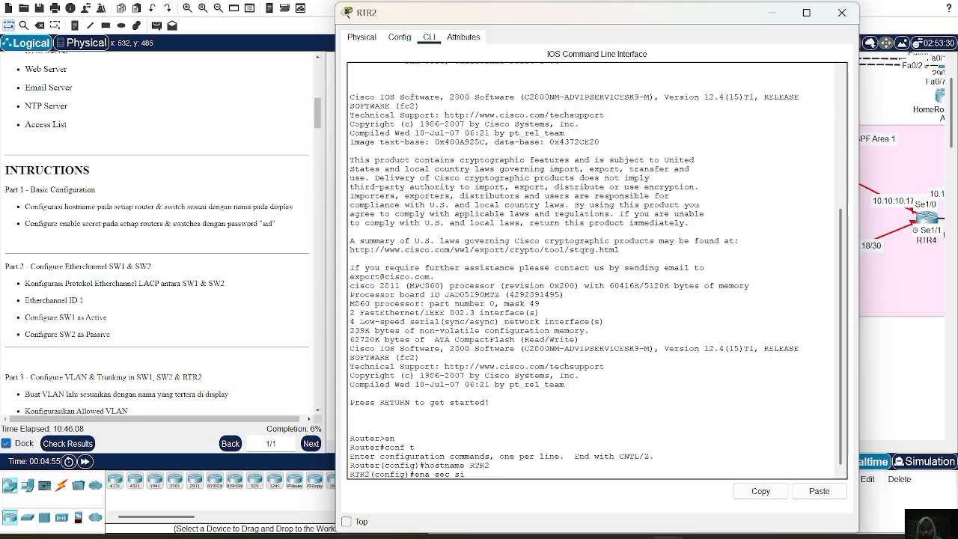
{"action": "type", "text": "sid"}
{"action": "key", "text": "Return"}
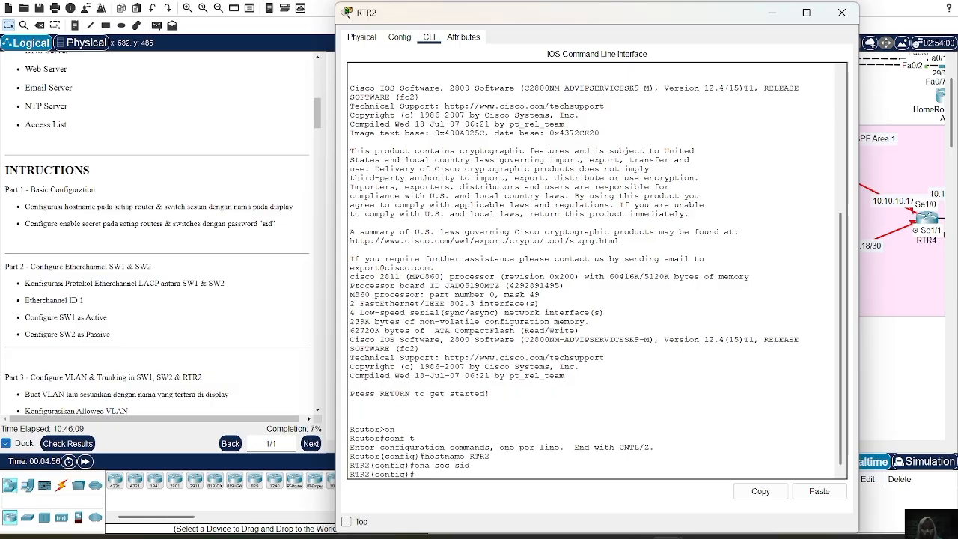
{"action": "left_click", "coordinate": [844, 11]}
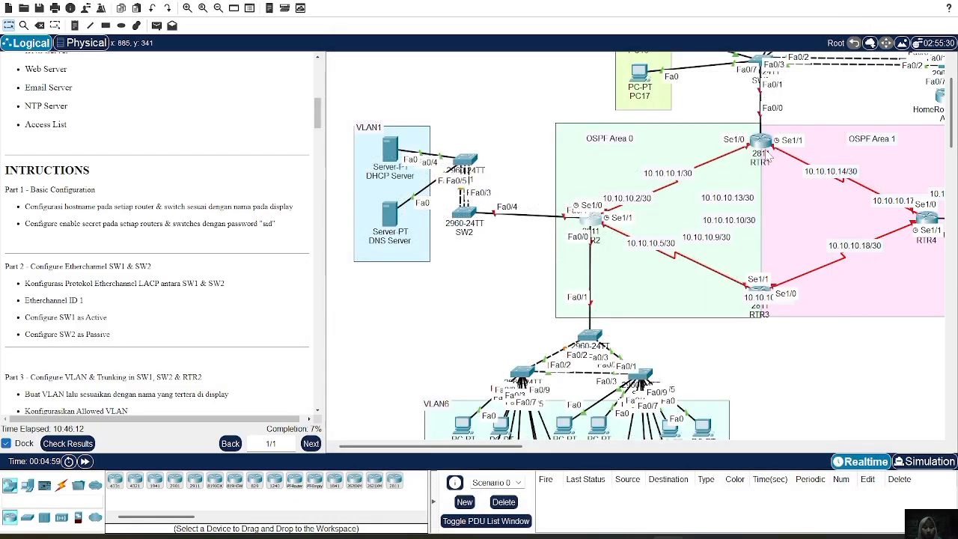
Open the command line of router RTR1 on the border of OSPF Areas 0 and 1 and enter global configuration mode.
{"action": "left_click", "coordinate": [761, 142]}
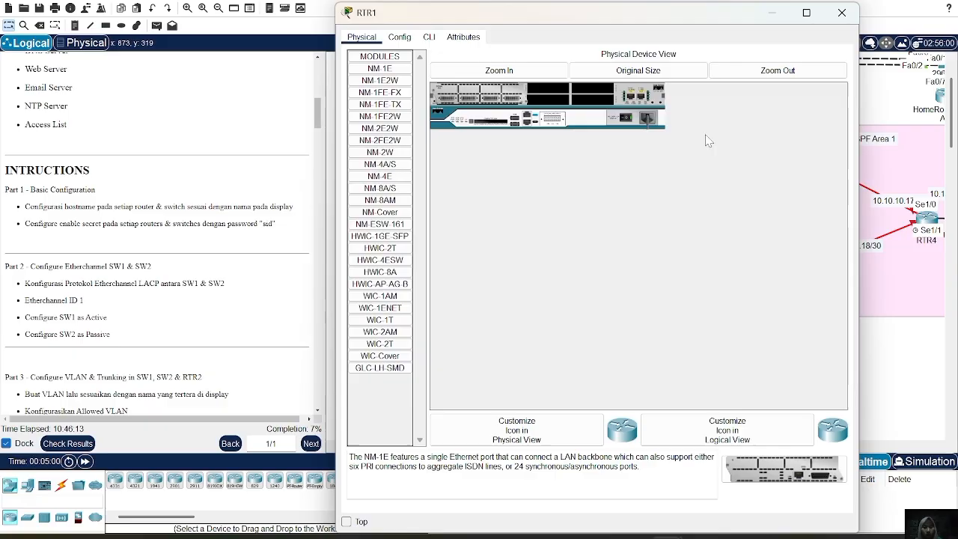
{"action": "left_click", "coordinate": [431, 37]}
{"action": "key", "text": "Return"}
{"action": "type", "text": "er>e"}
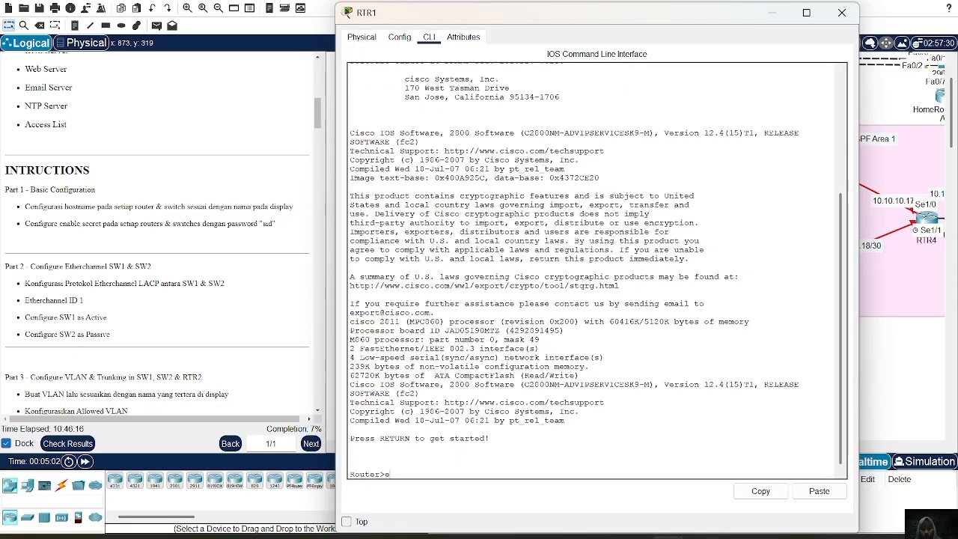
{"action": "type", "text": "n"}
{"action": "key", "text": "Return"}
{"action": "type", "text": "c"}
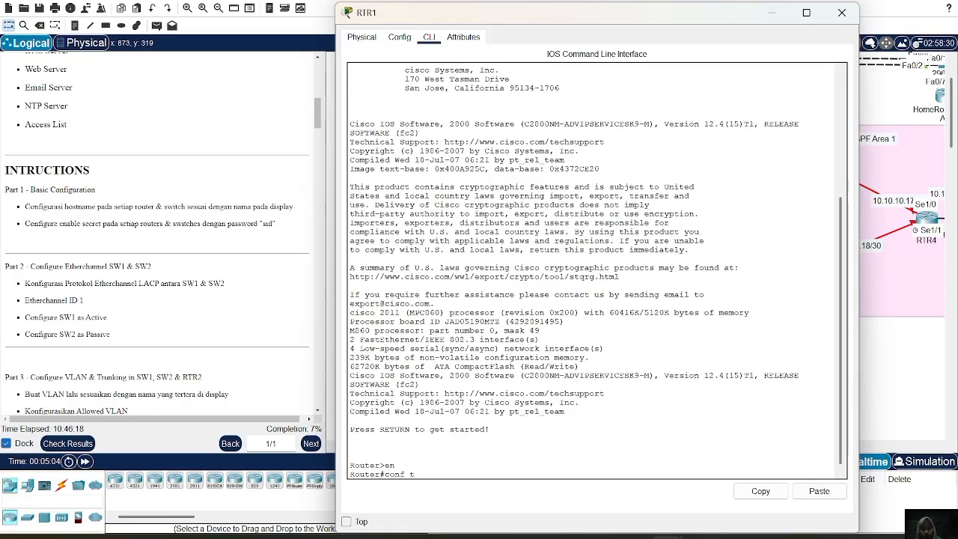
{"action": "type", "text": "onf t"}
{"action": "key", "text": "Return"}
{"action": "type", "text": "er(config)#"}
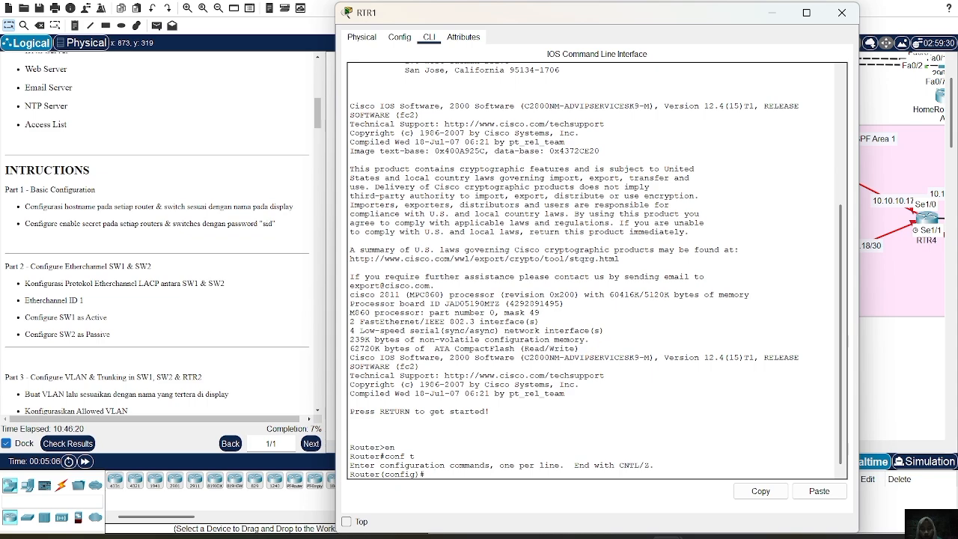
{"action": "type", "text": "hostname RTR1"}
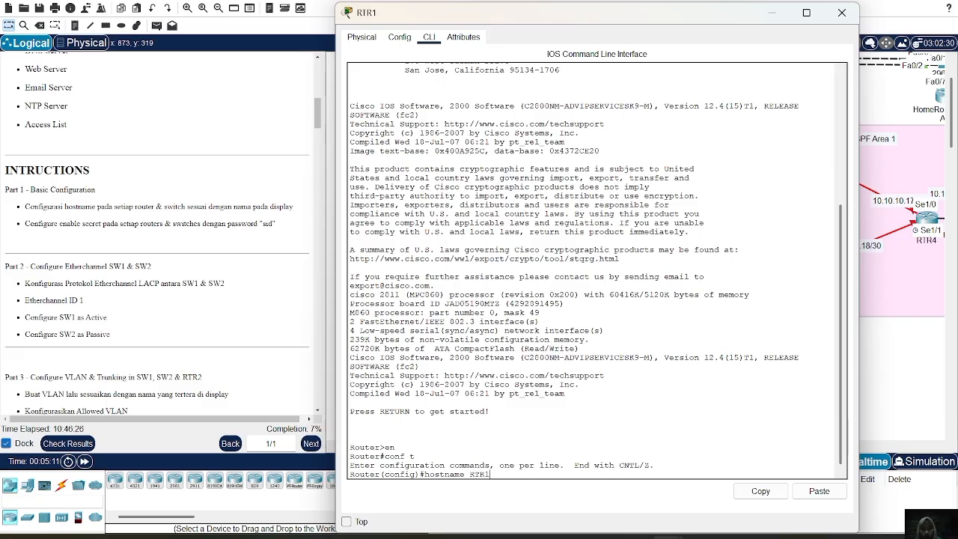
Set the router's hostname to RTR1, configure the enable secret password required by the lab instructions, and close the device window.
{"action": "key", "text": "Return"}
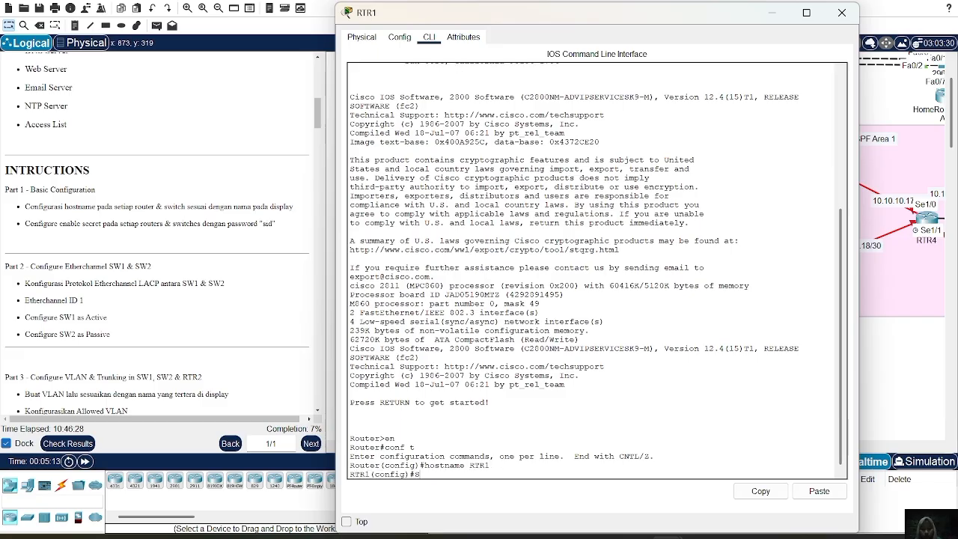
{"action": "type", "text": "Ena sec si"}
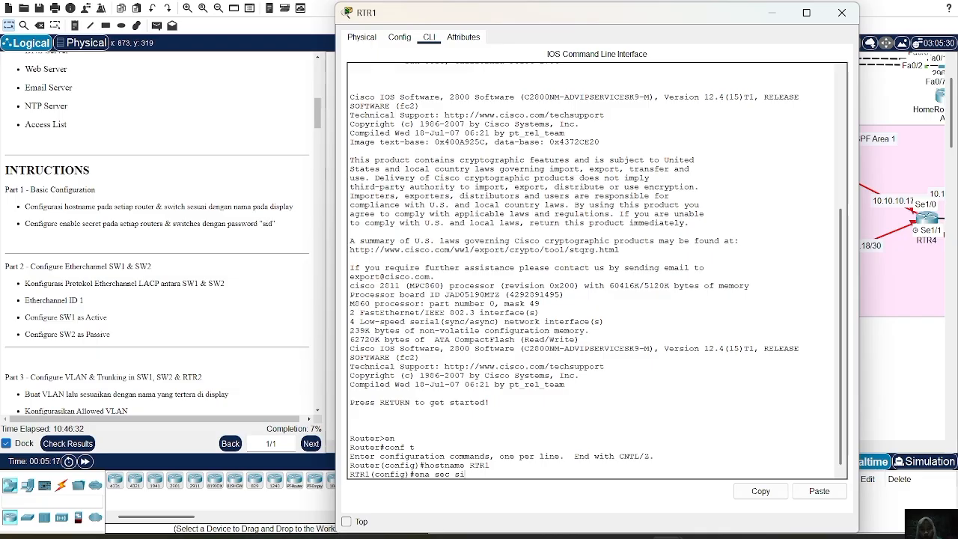
{"action": "type", "text": "d"}
{"action": "key", "text": "Return"}
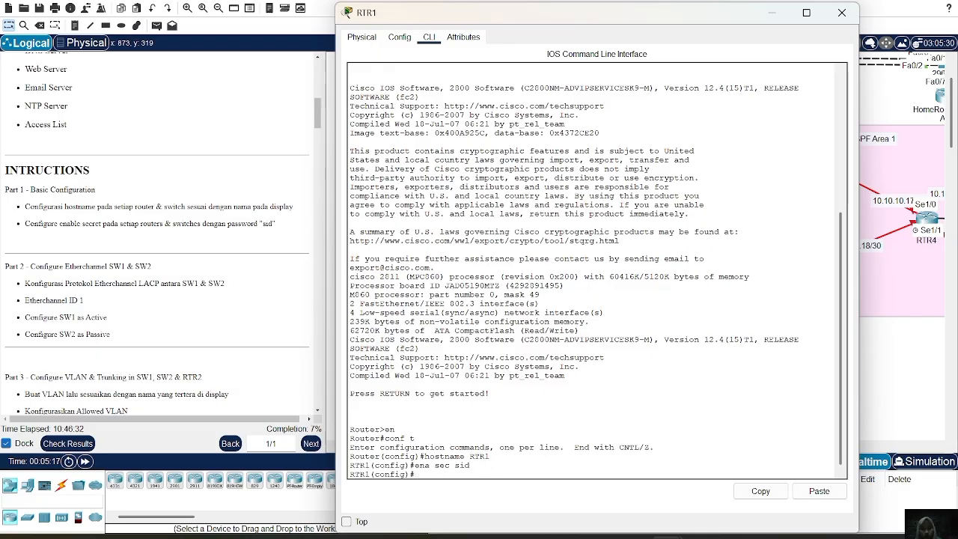
{"action": "left_click", "coordinate": [844, 11]}
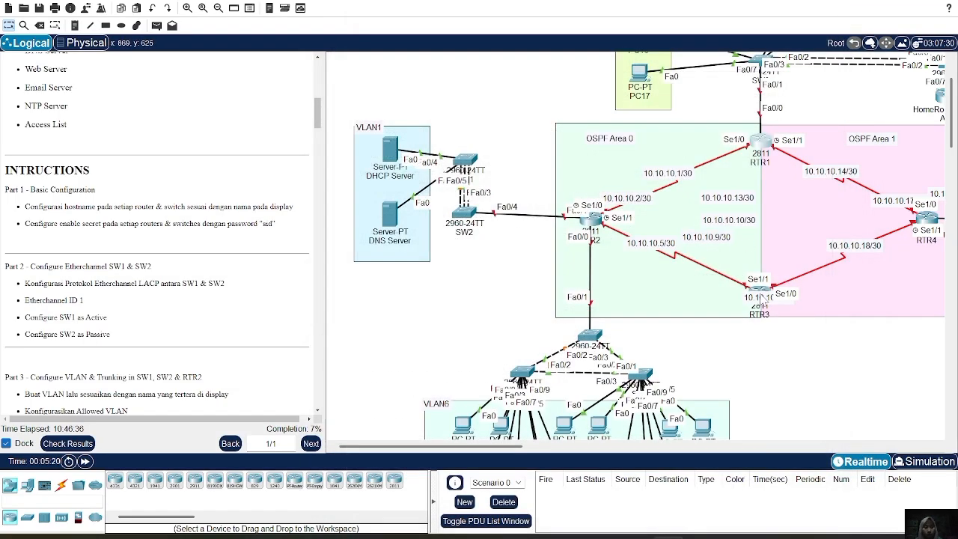
Open the command line of router RTR3, below RTR1 on the OSPF area border, and enter global configuration mode.
{"action": "left_click", "coordinate": [759, 296]}
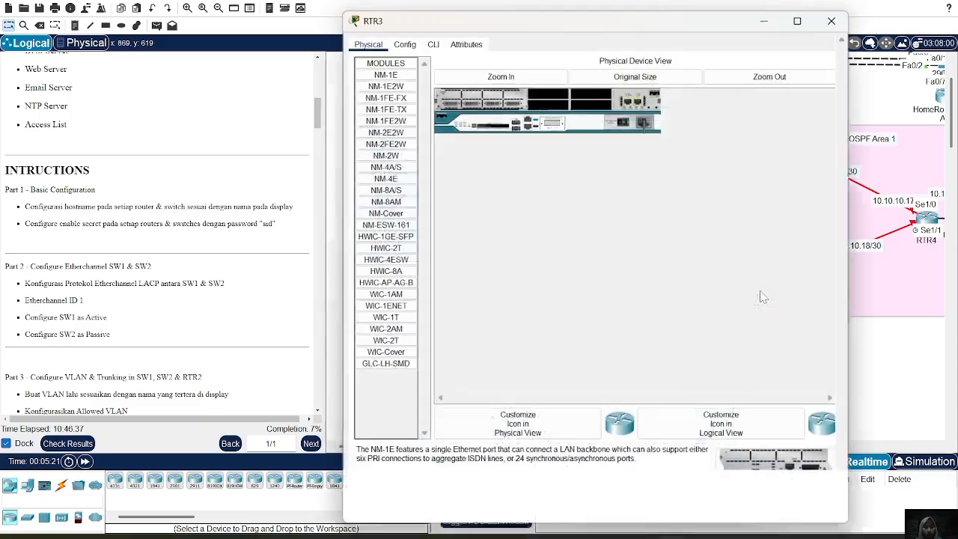
{"action": "left_click", "coordinate": [428, 37]}
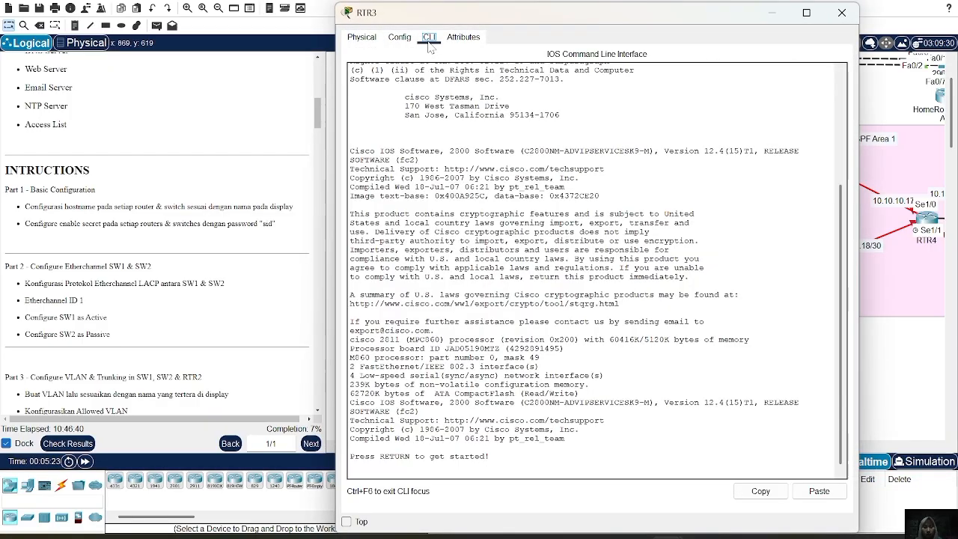
{"action": "key", "text": "Return"}
{"action": "type", "text": "en"}
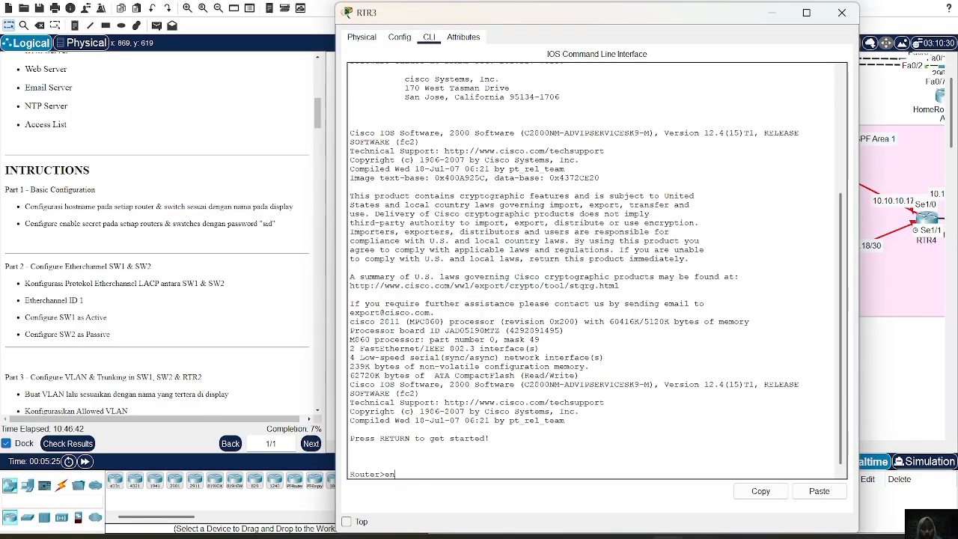
{"action": "key", "text": "Return"}
{"action": "type", "text": "conf t"}
{"action": "key", "text": "Return"}
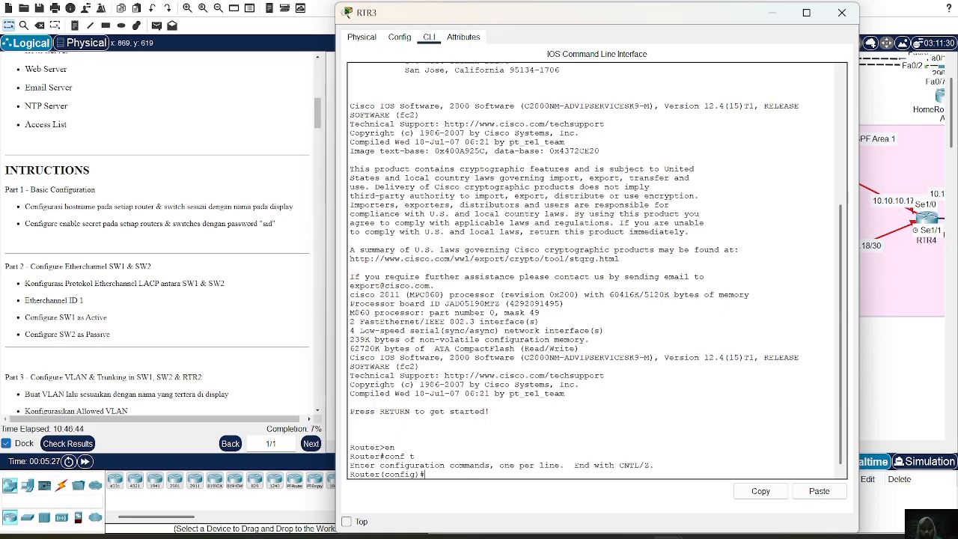
Set the router's hostname to RTR3, configure the enable secret password required by the lab instructions, and close the device window.
{"action": "type", "text": "hostname"}
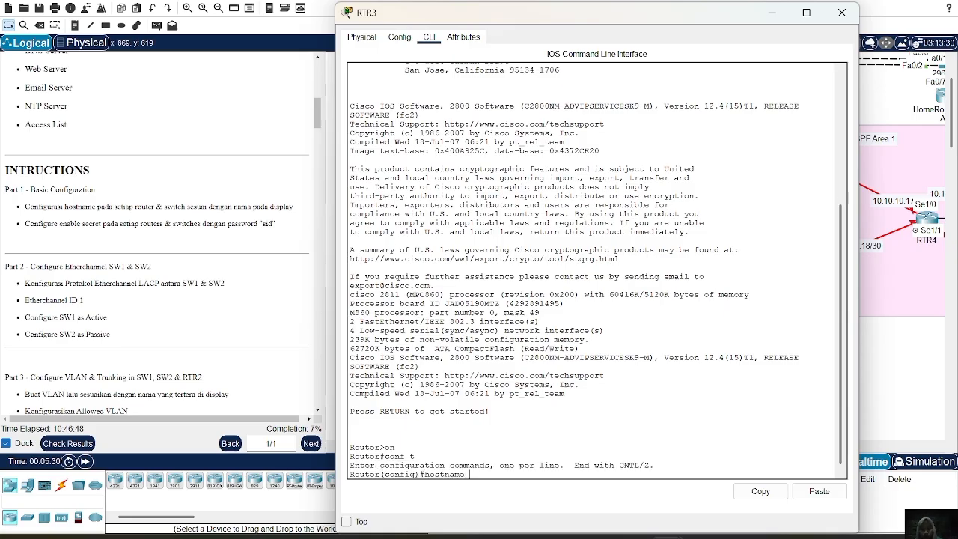
{"action": "key", "text": "BackSpace"}
{"action": "key", "text": "BackSpace"}
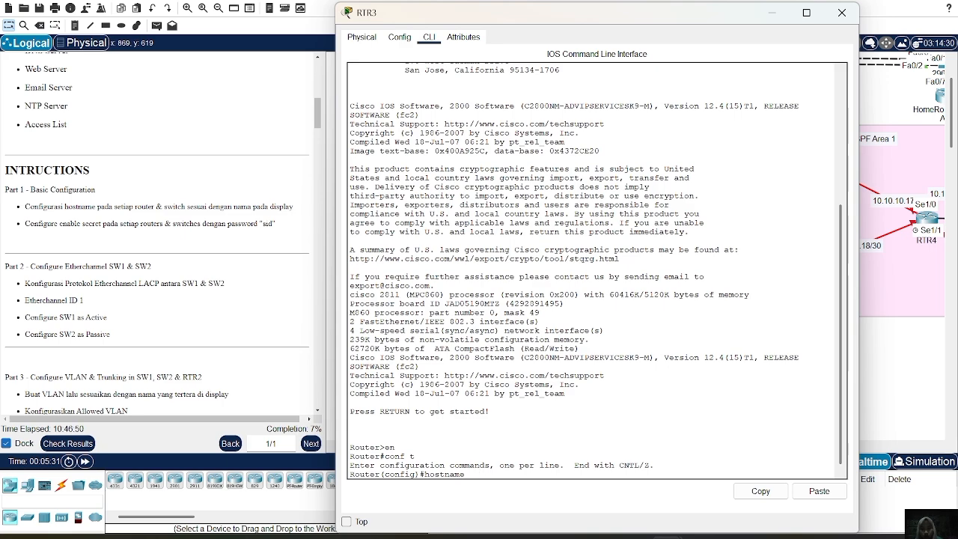
{"action": "type", "text": "ame RTR3"}
{"action": "key", "text": "Return"}
{"action": "type", "text": "EN"}
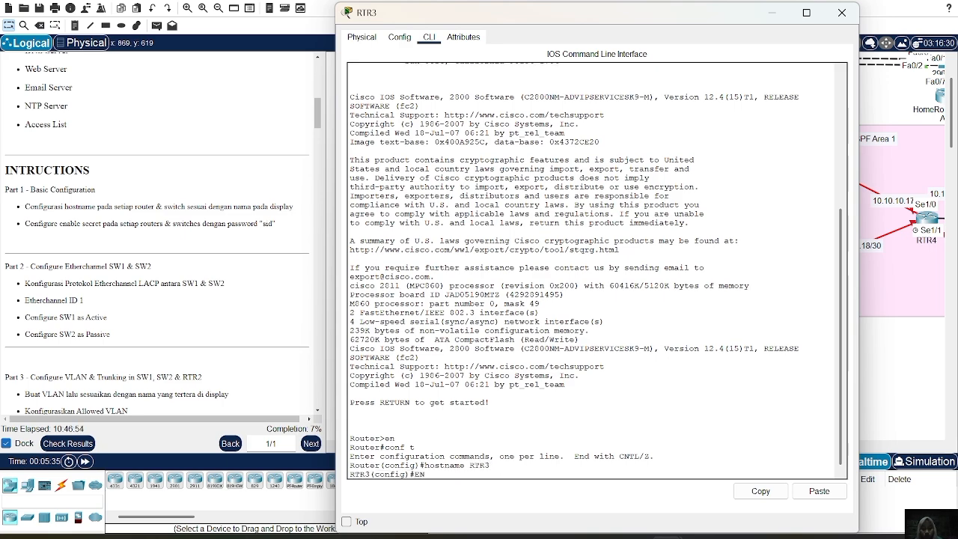
{"action": "key", "text": "BackSpace"}
{"action": "key", "text": "BackSpace"}
{"action": "type", "text": "ena sec sid"}
{"action": "key", "text": "Return"}
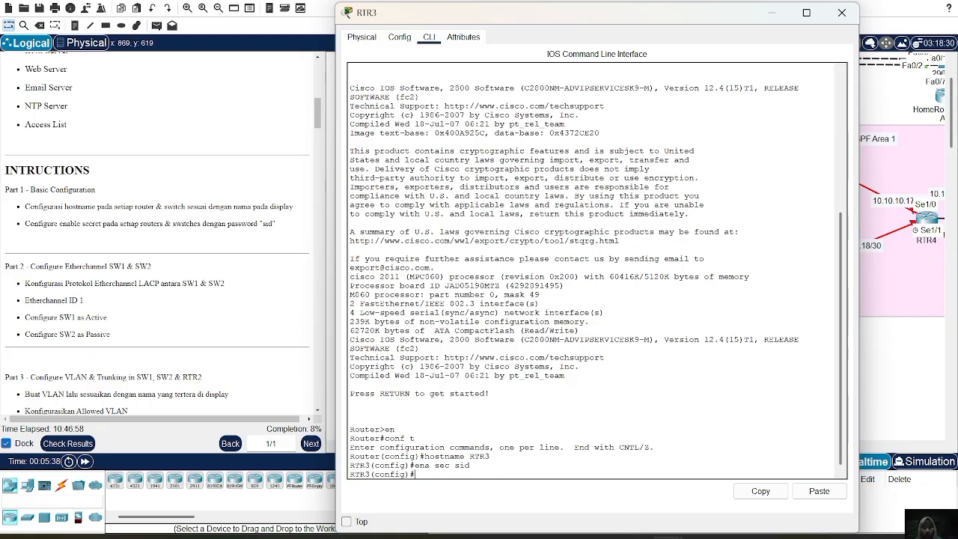
{"action": "left_click", "coordinate": [843, 15]}
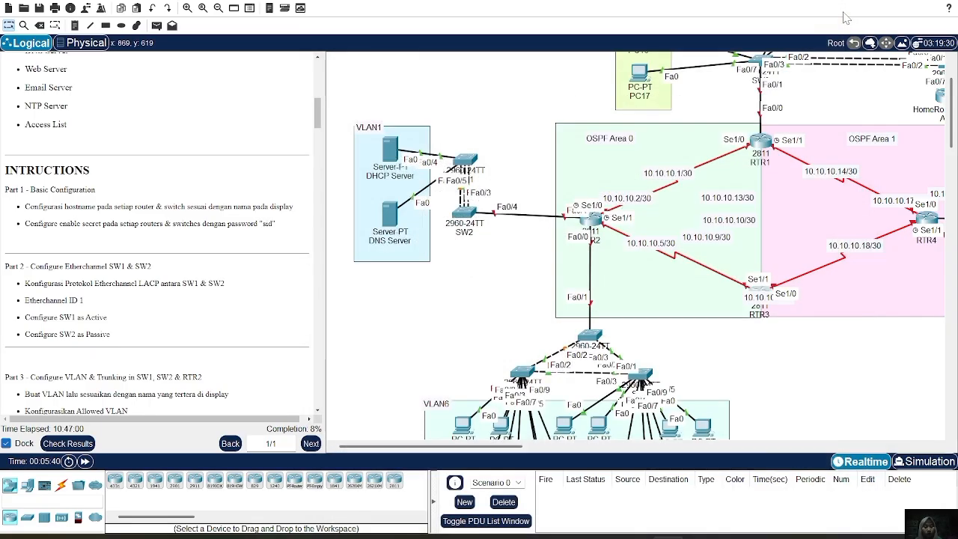
Open the command line of router RTR4 in OSPF Area 1 and enter global configuration mode.
{"action": "scroll", "coordinate": [866, 172], "scroll_direction": "down", "scroll_amount": 2}
{"action": "scroll", "coordinate": [866, 172], "scroll_direction": "right", "scroll_amount": 1}
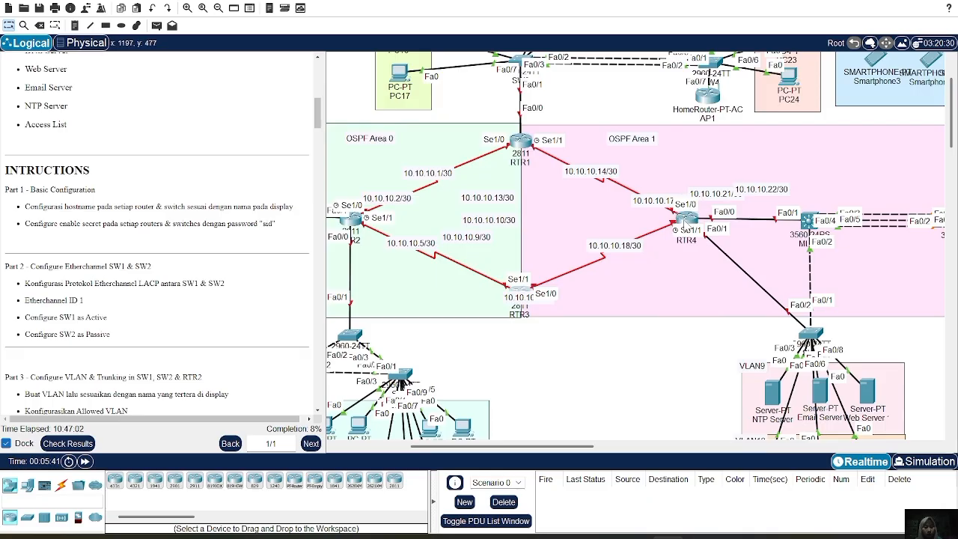
{"action": "left_click", "coordinate": [685, 220]}
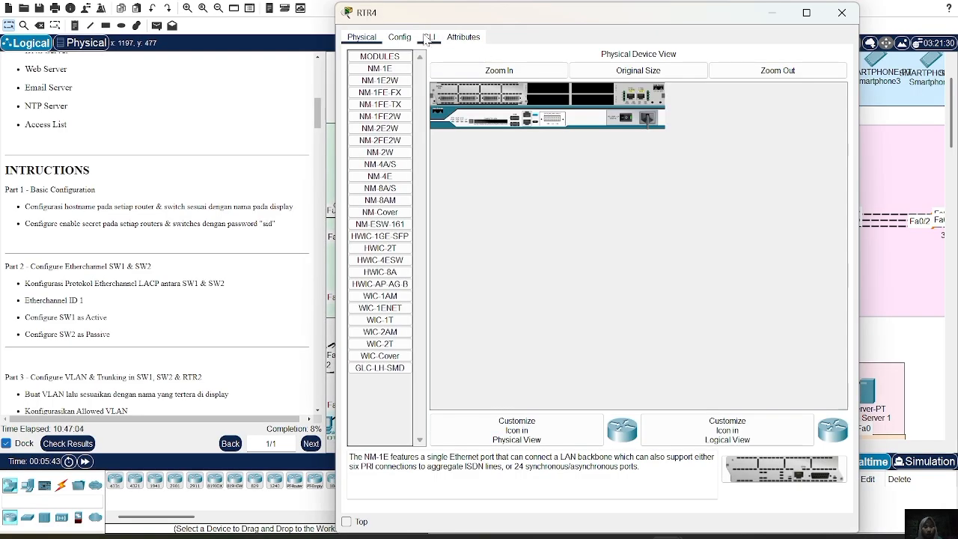
{"action": "left_click", "coordinate": [428, 37]}
{"action": "key", "text": "Return"}
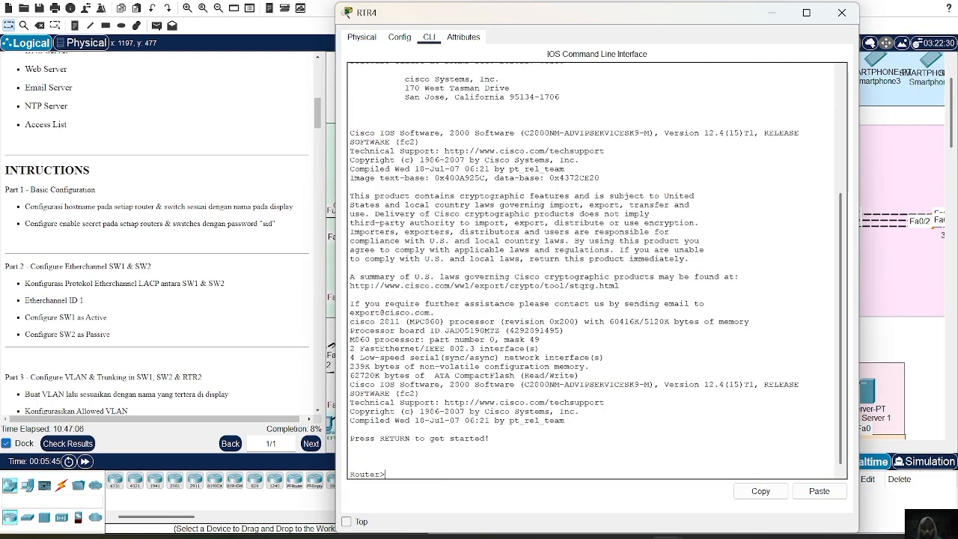
{"action": "type", "text": "en"}
{"action": "key", "text": "Return"}
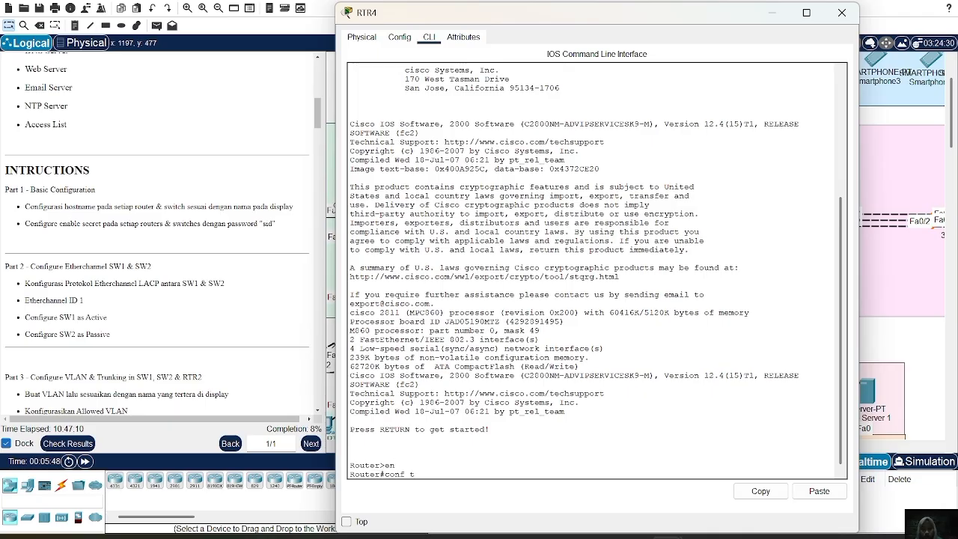
{"action": "type", "text": "conf t"}
{"action": "key", "text": "Return"}
Set the router's hostname to RTR4, configure the enable secret password required by the lab instructions, and close the device window.
{"action": "type", "text": "hostname "}
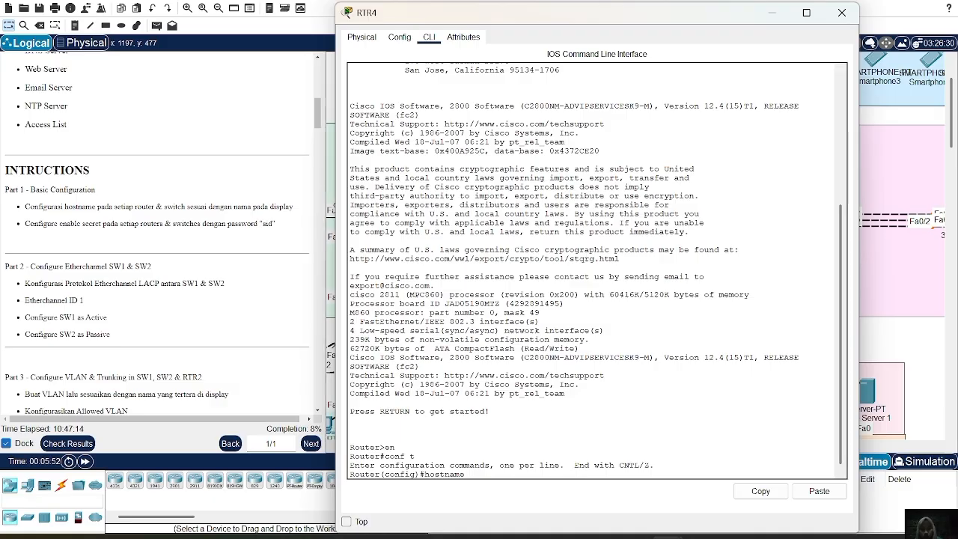
{"action": "type", "text": "rtr"}
{"action": "key", "text": "BackSpace"}
{"action": "key", "text": "BackSpace"}
{"action": "type", "text": "RTR4"}
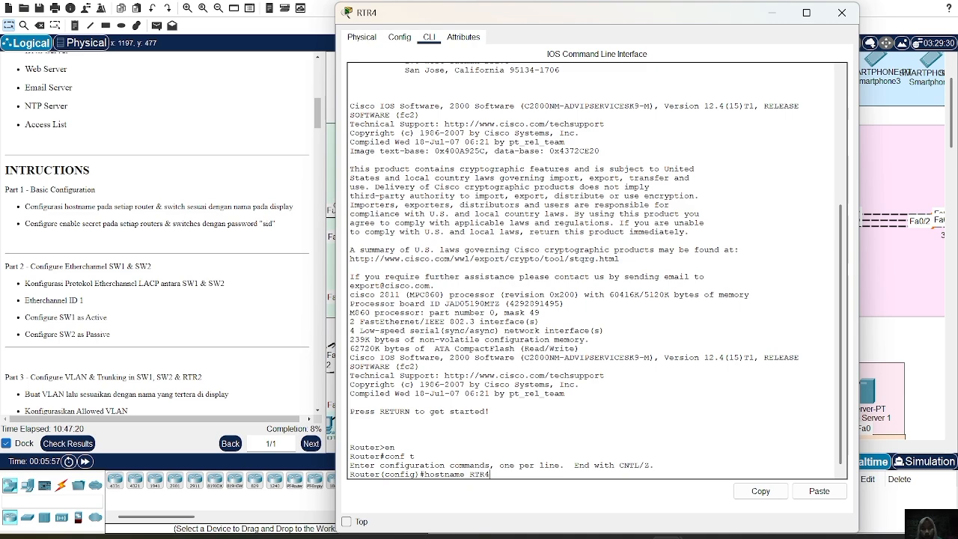
{"action": "key", "text": "Return"}
{"action": "type", "text": "ena"}
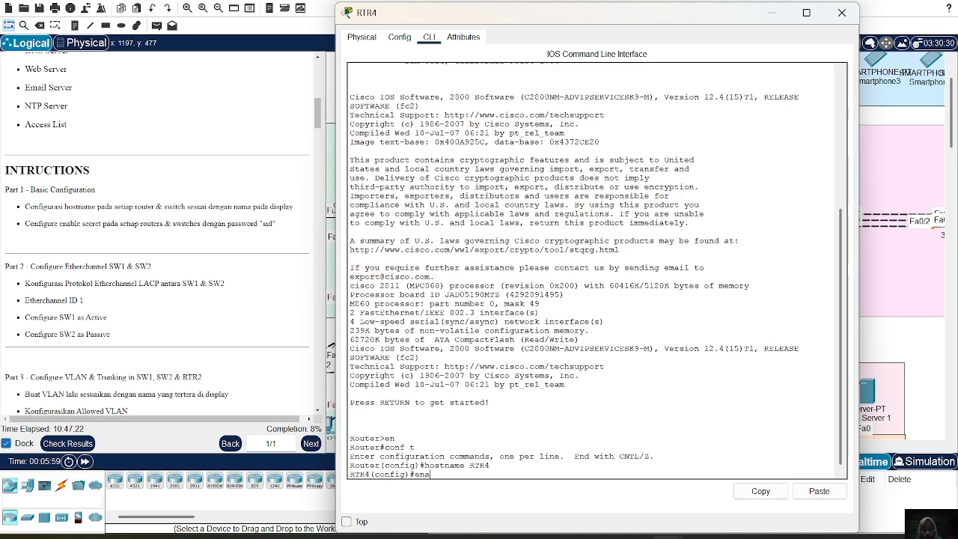
{"action": "type", "text": " sec sid"}
{"action": "key", "text": "Return"}
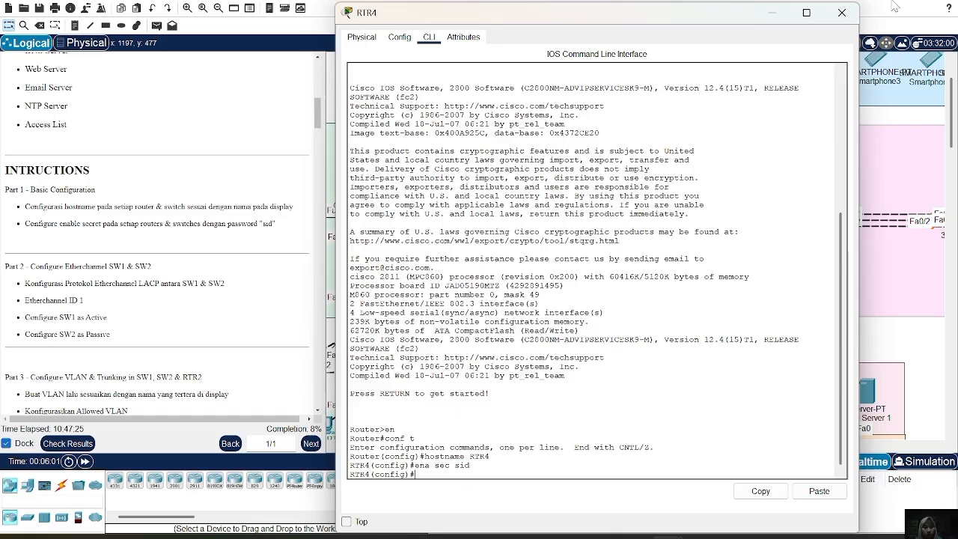
{"action": "left_click", "coordinate": [806, 12]}
{"action": "left_click", "coordinate": [942, 1]}
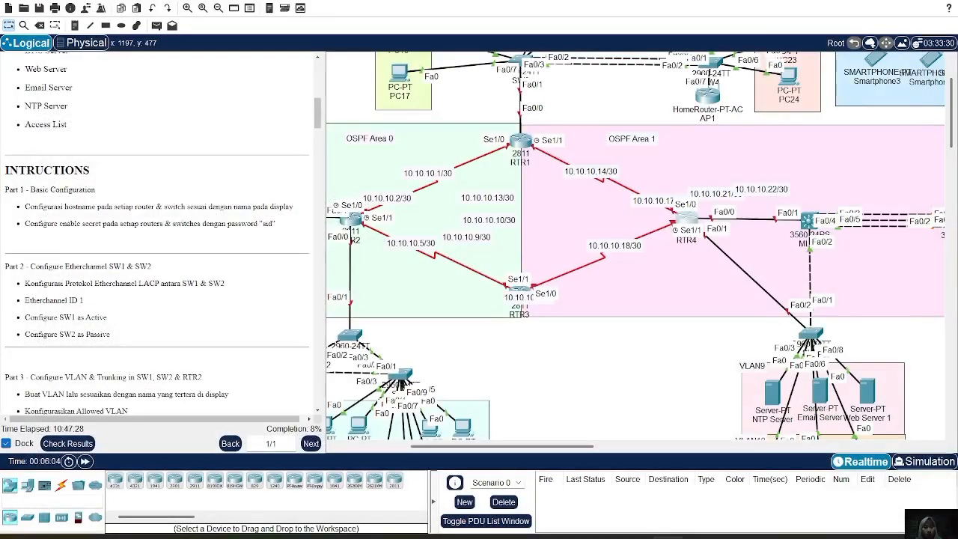
Open the command line of multilayer switch MLS1, connected to RTR4 in OSPF Area 1, and enter global configuration mode.
{"action": "scroll", "coordinate": [643, 337], "scroll_direction": "right", "scroll_amount": 5}
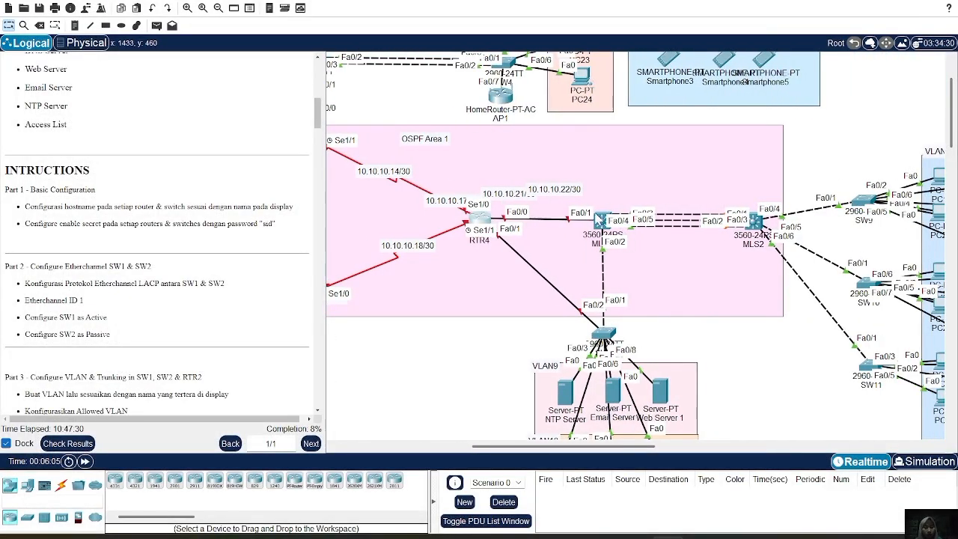
{"action": "left_click", "coordinate": [602, 223]}
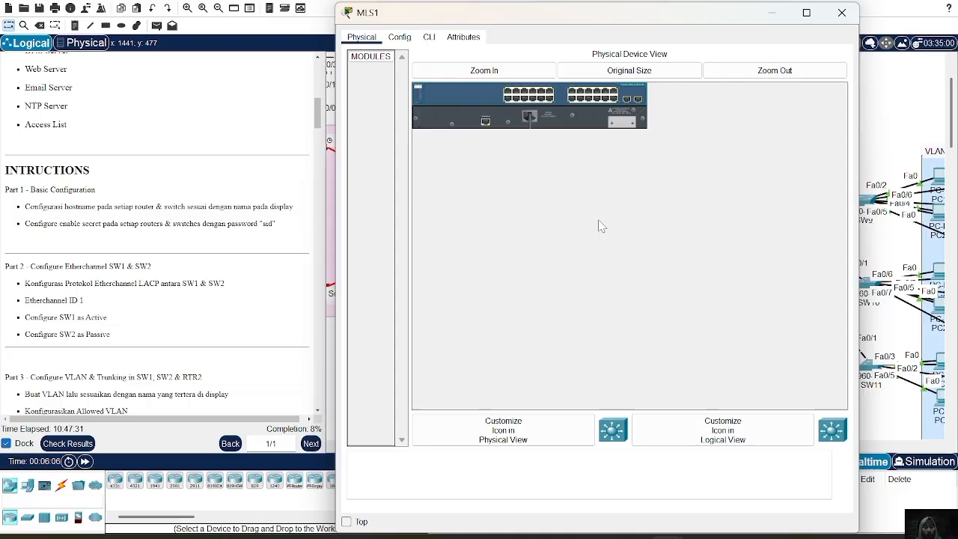
{"action": "left_click", "coordinate": [429, 38]}
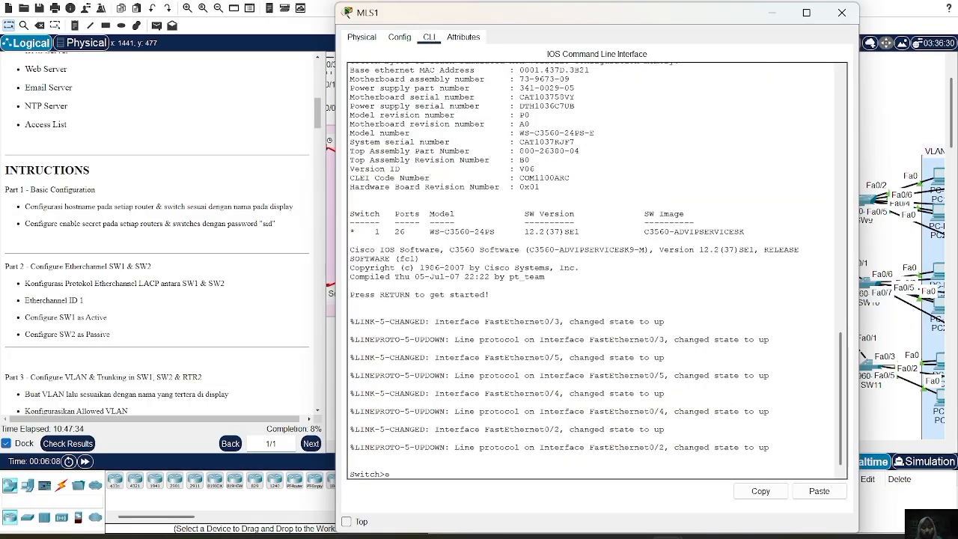
{"action": "type", "text": "en"}
{"action": "key", "text": "Return"}
{"action": "type", "text": "conf t"}
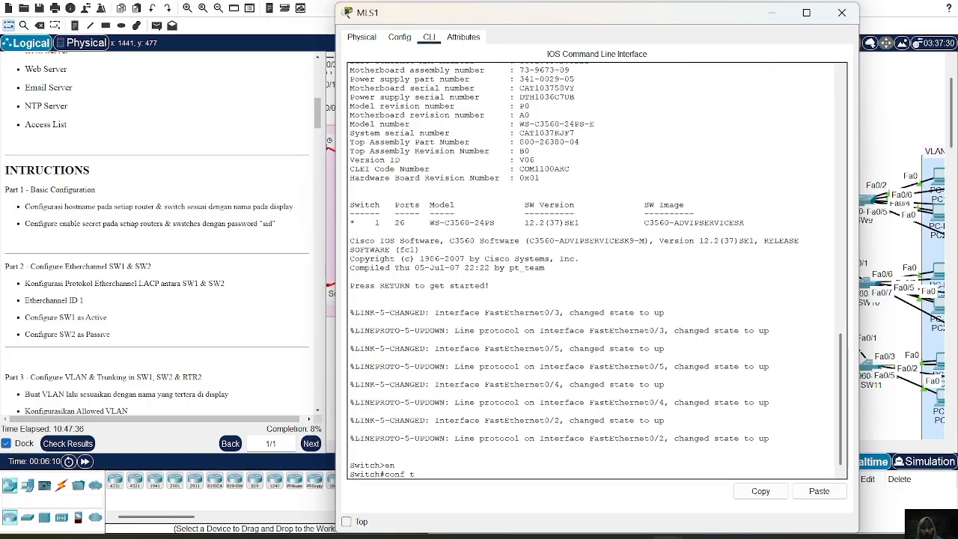
{"action": "key", "text": "Return"}
Set the multilayer switch's hostname to MLS1 and configure the enable secret password required by the lab instructions.
{"action": "type", "text": "hostname"}
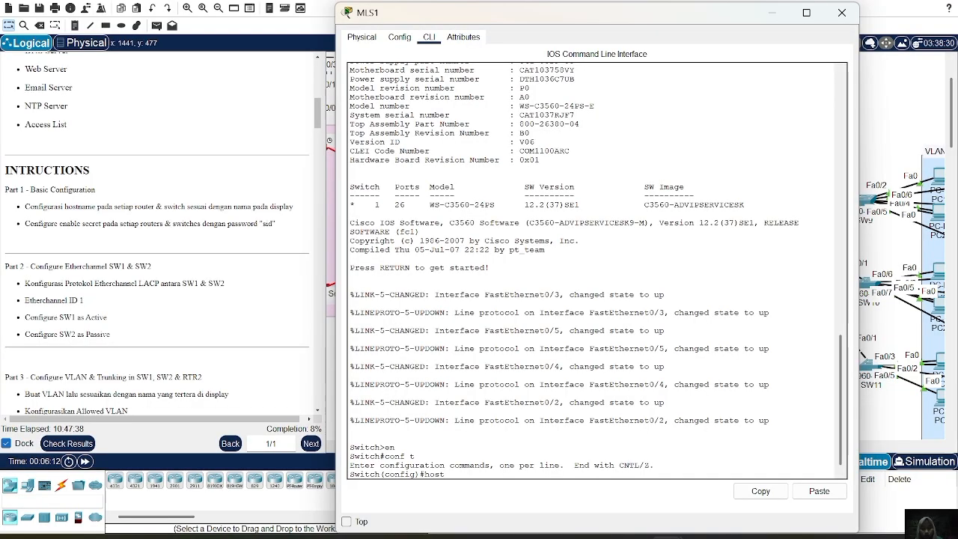
{"action": "key", "text": "BackSpace"}
{"action": "key", "text": "BackSpace"}
{"action": "type", "text": "name MLS1"}
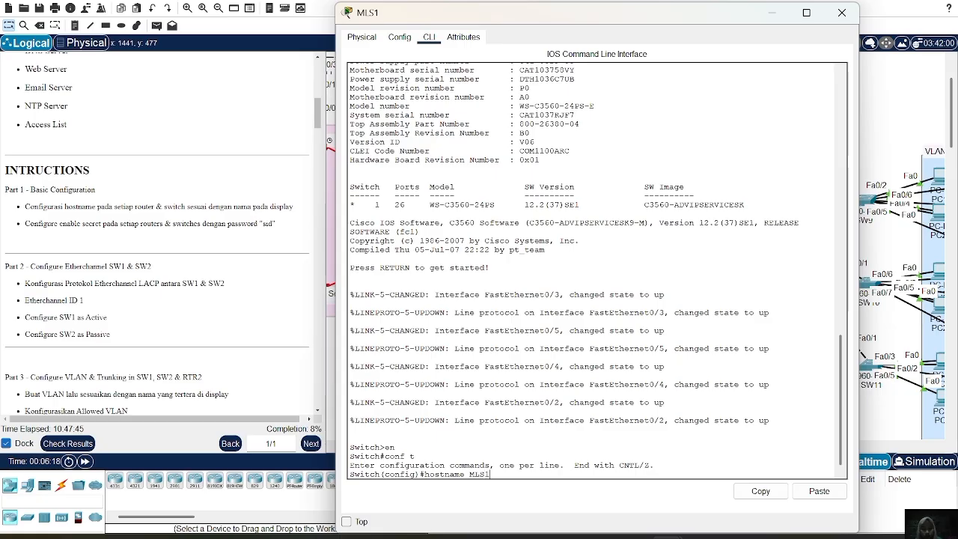
{"action": "key", "text": "Return"}
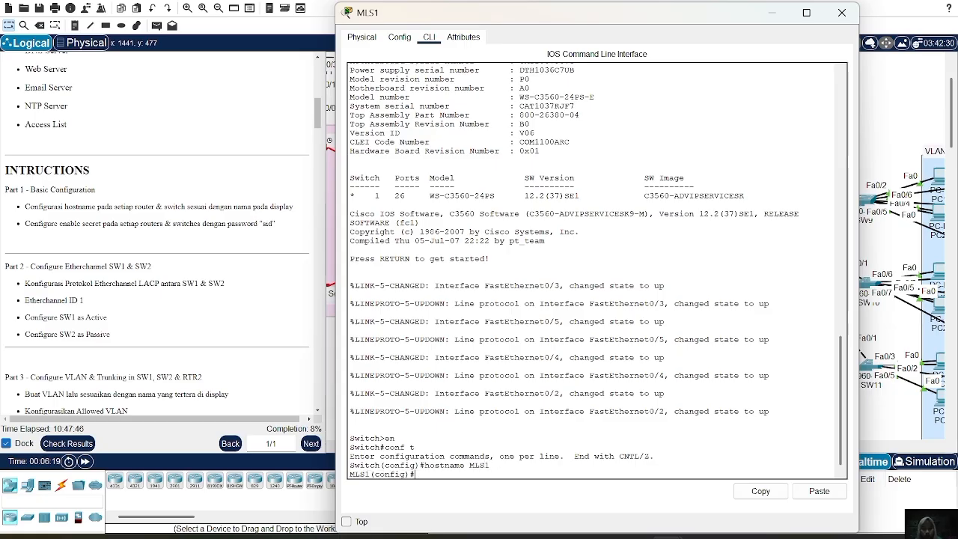
{"action": "type", "text": "ena sec sid"}
{"action": "key", "text": "Return"}
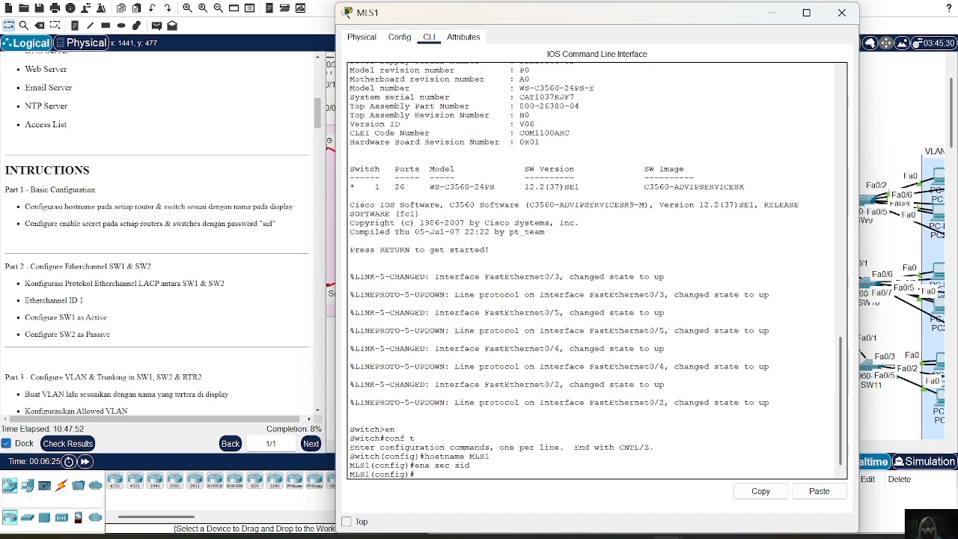
Close the MLS1 window, open the command line of switch SW9 beside VLAN11, and enter global configuration mode.
{"action": "left_click", "coordinate": [842, 12]}
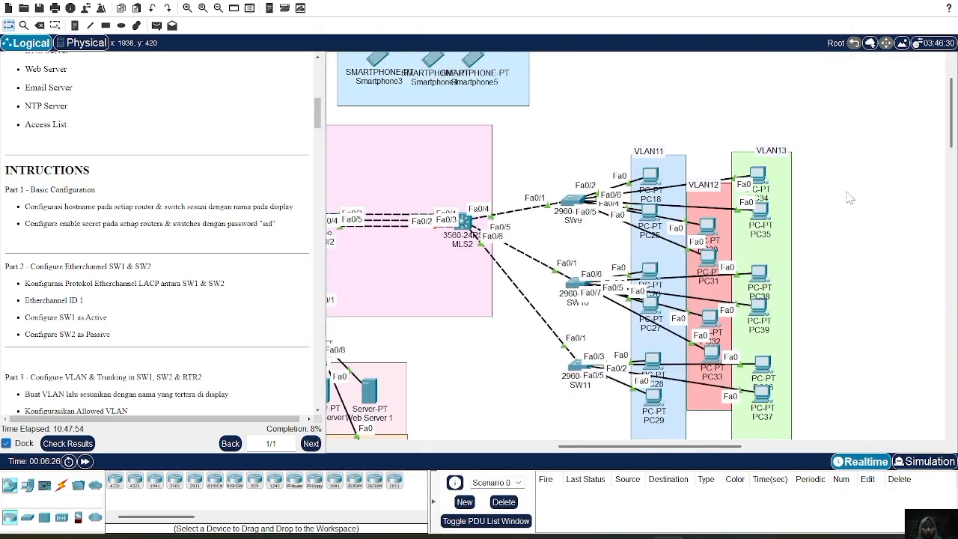
{"action": "left_click", "coordinate": [573, 201]}
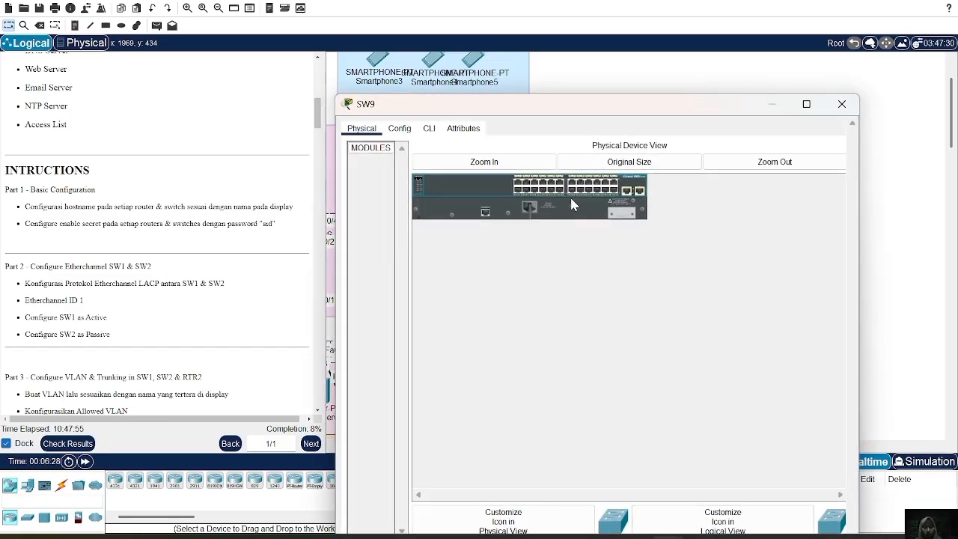
{"action": "left_click", "coordinate": [429, 37]}
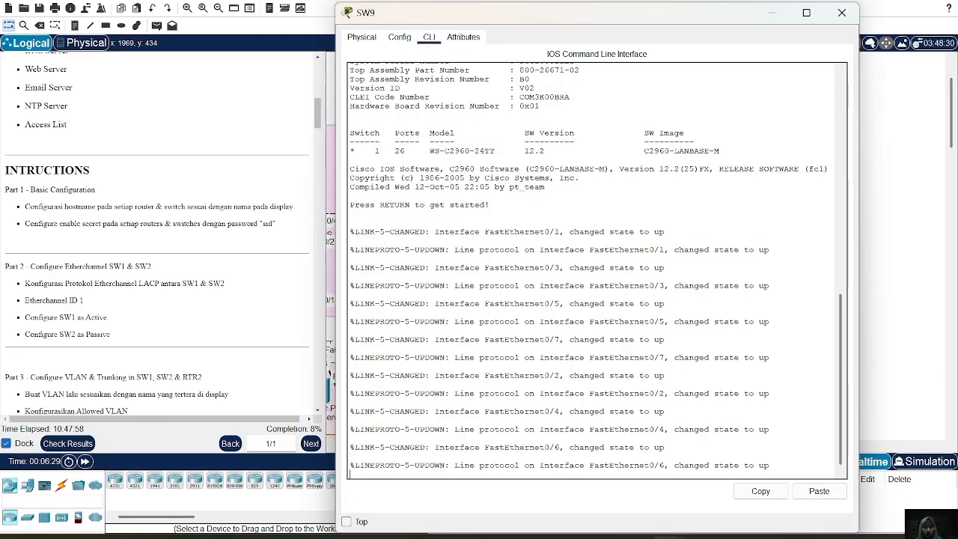
{"action": "key", "text": "Return"}
{"action": "type", "text": "en"}
{"action": "key", "text": "Return"}
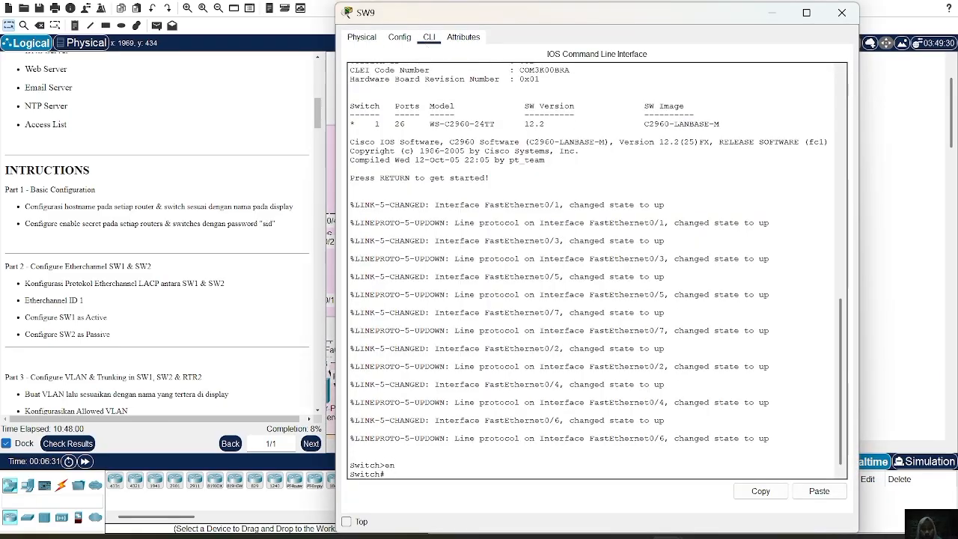
{"action": "type", "text": "conf t"}
{"action": "key", "text": "Return"}
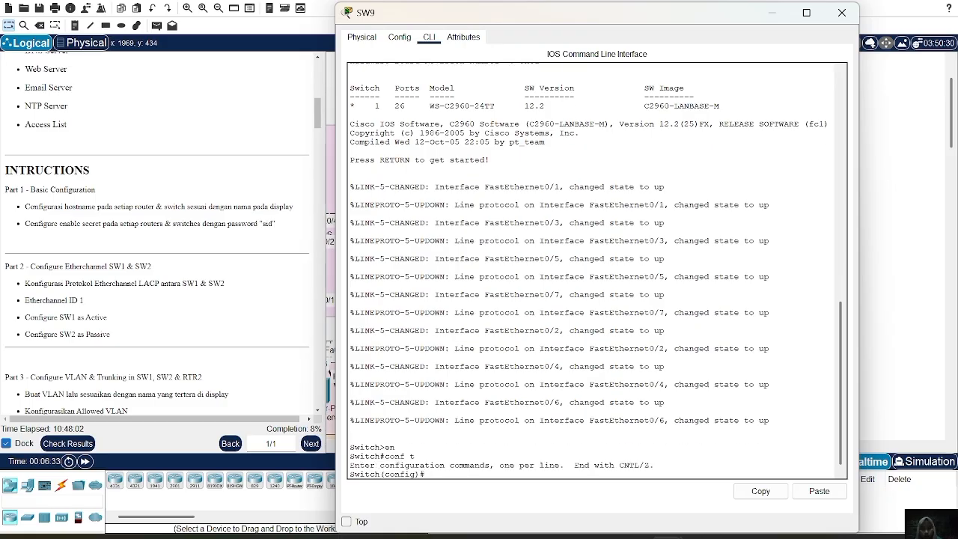
Set the switch's hostname to SW9, configure the enable secret password required by the lab instructions, and close the device window.
{"action": "type", "text": "hostname SW9"}
{"action": "key", "text": "Return"}
{"action": "type", "text": "e"}
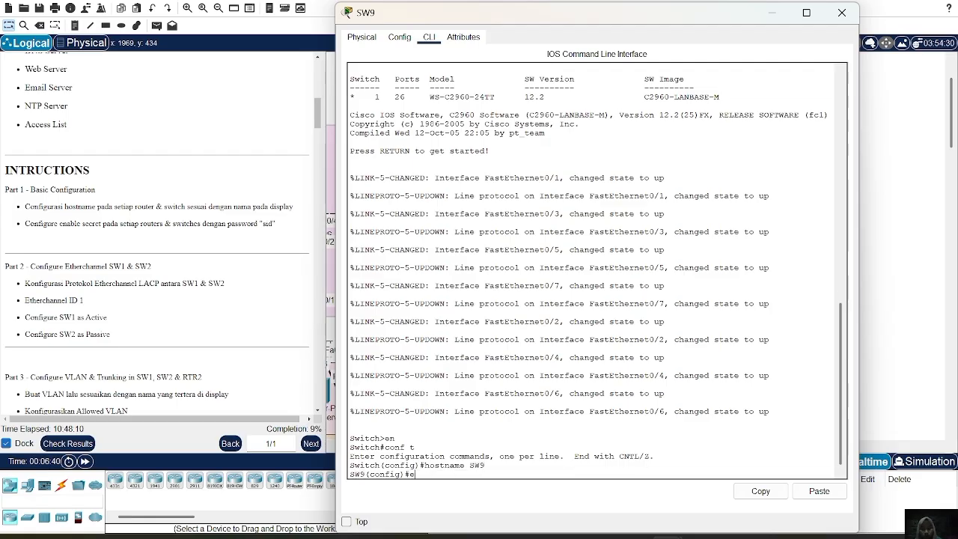
{"action": "type", "text": "d"}
{"action": "key", "text": "Return"}
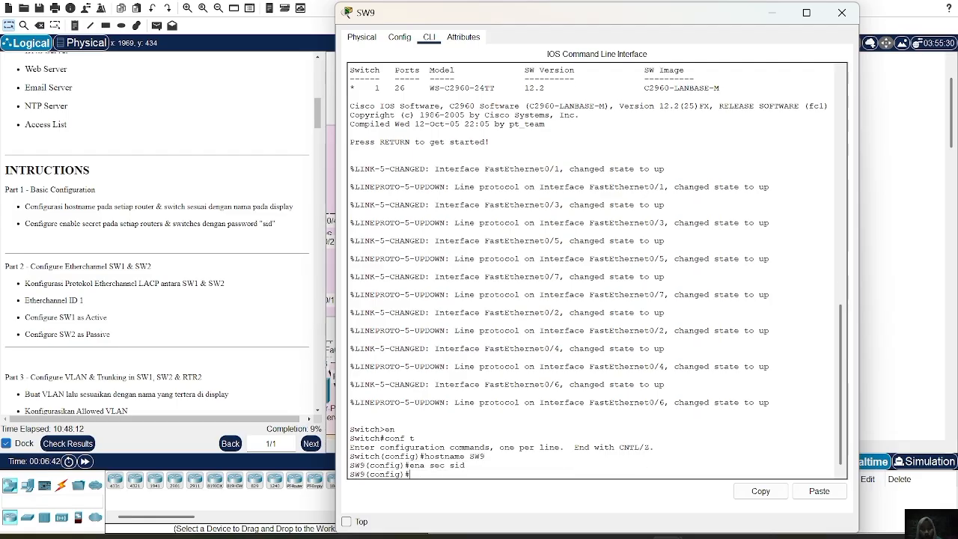
{"action": "left_click", "coordinate": [844, 12]}
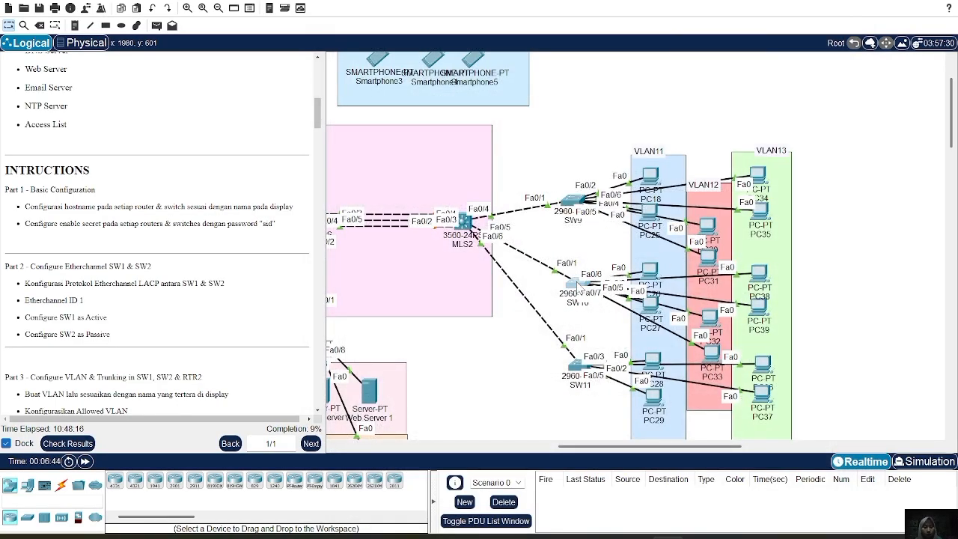
Open the command line of switch SW10, located below SW9, and enter global configuration mode.
{"action": "left_click", "coordinate": [576, 285]}
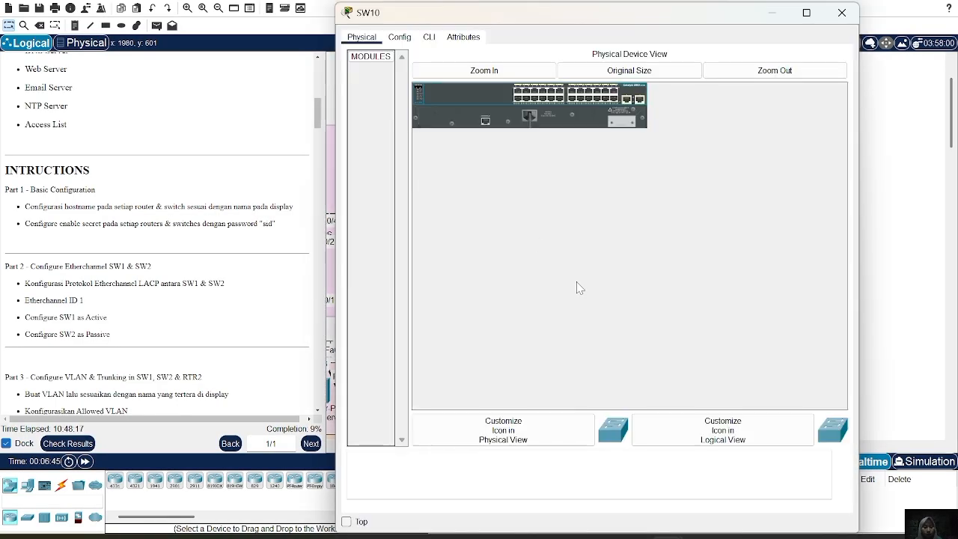
{"action": "left_click", "coordinate": [428, 38]}
{"action": "key", "text": "Return"}
{"action": "type", "text": "en"}
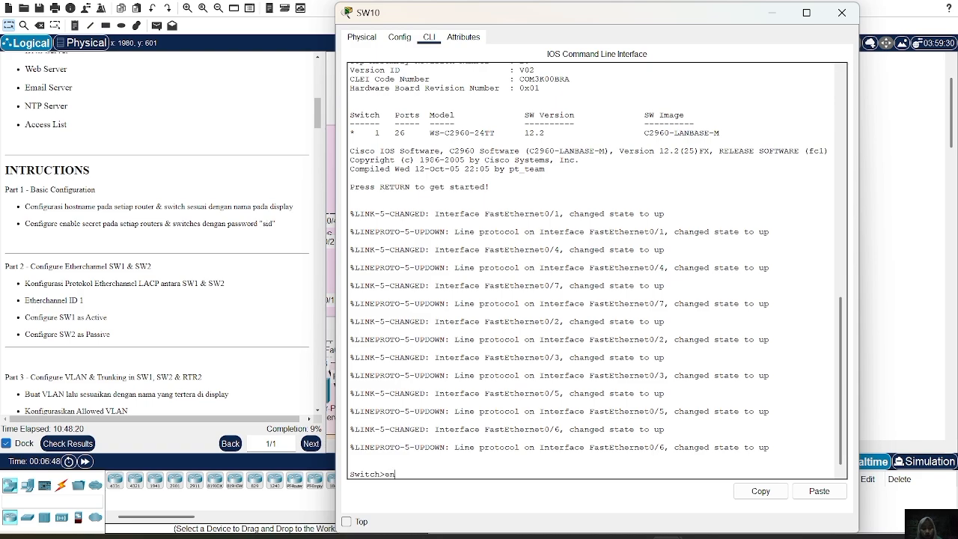
{"action": "key", "text": "Return"}
{"action": "type", "text": "conf t"}
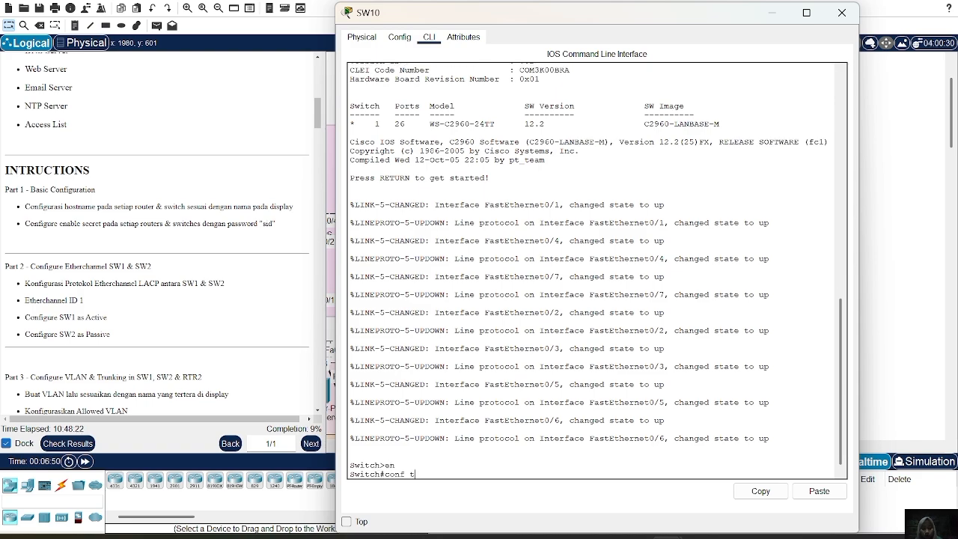
{"action": "key", "text": "Return"}
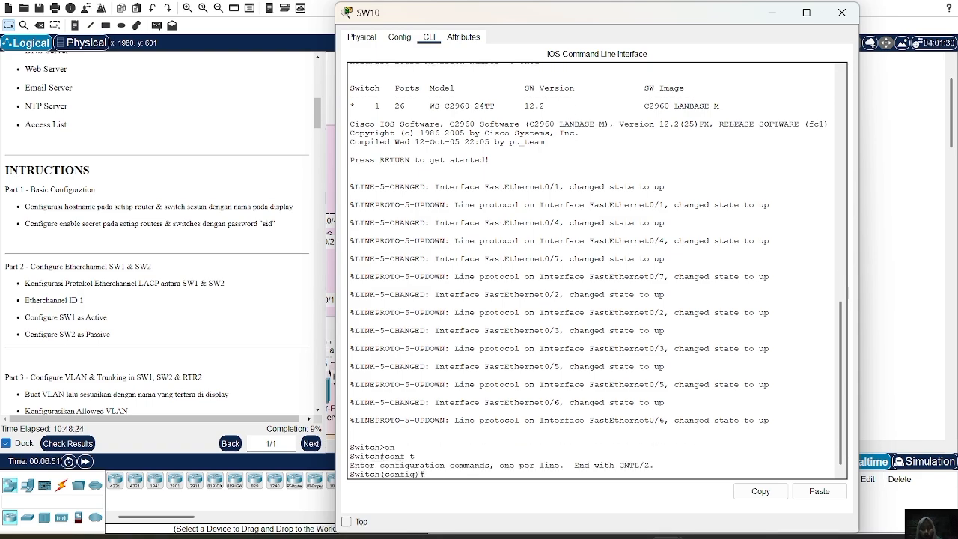
Set the switch's hostname to SW10, configure the enable secret password required by the lab instructions, and close the device window.
{"action": "type", "text": "hostname SW10"}
{"action": "key", "text": "Return"}
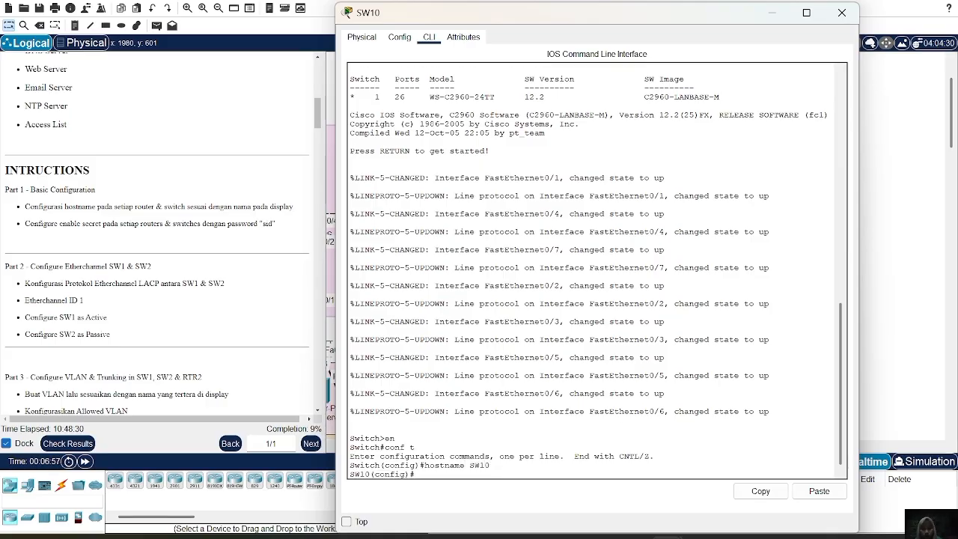
{"action": "type", "text": "ena s"}
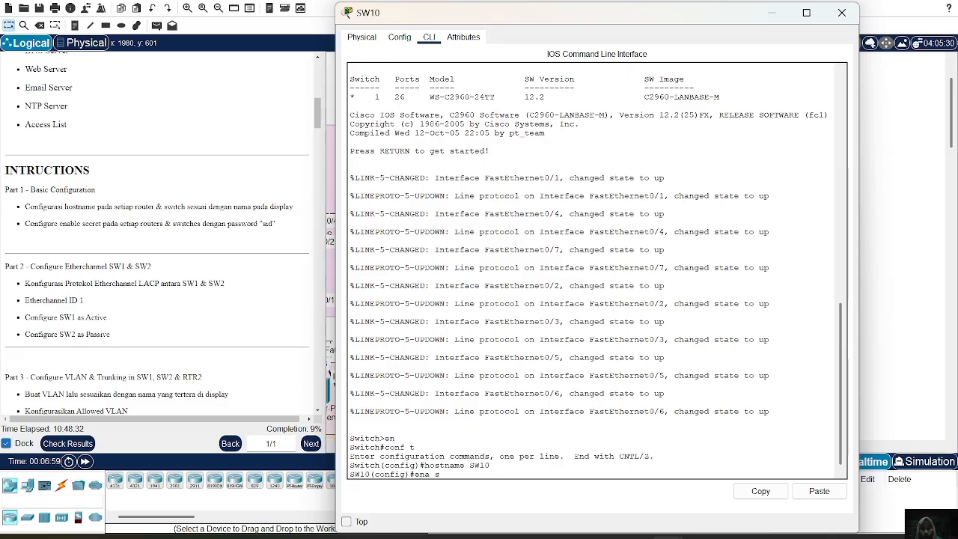
{"action": "type", "text": "ec sid"}
{"action": "key", "text": "Return"}
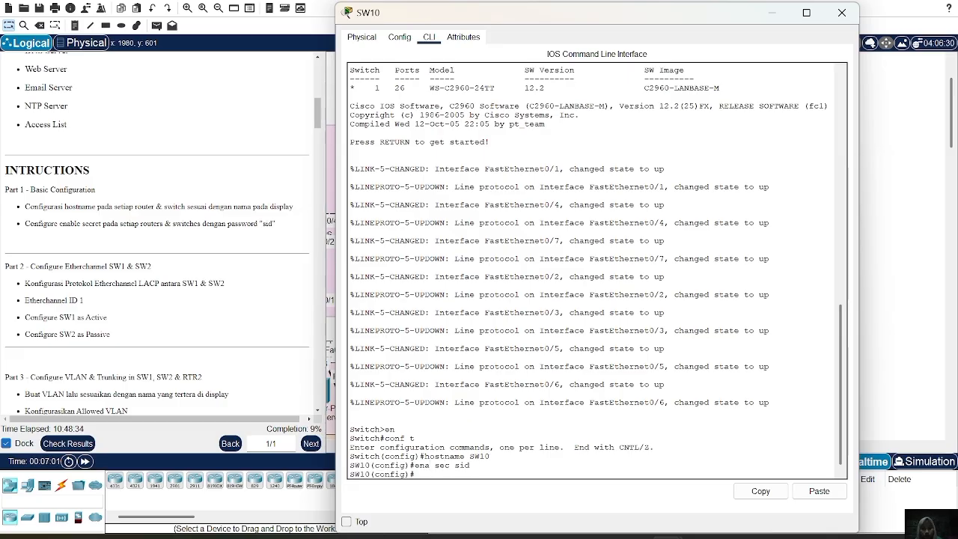
{"action": "left_click", "coordinate": [842, 13]}
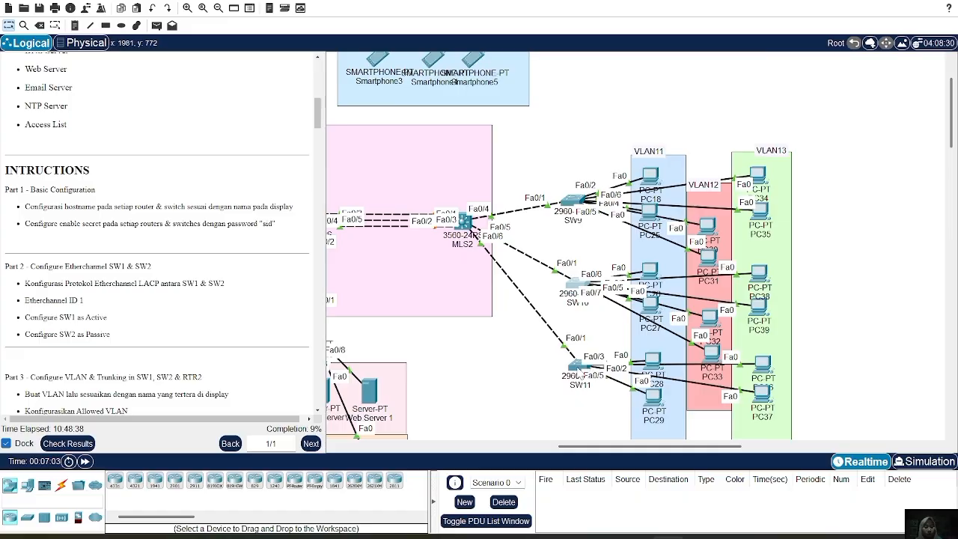
Open the command line of switch SW11, located below SW10, and enter global configuration mode.
{"action": "left_click", "coordinate": [581, 367]}
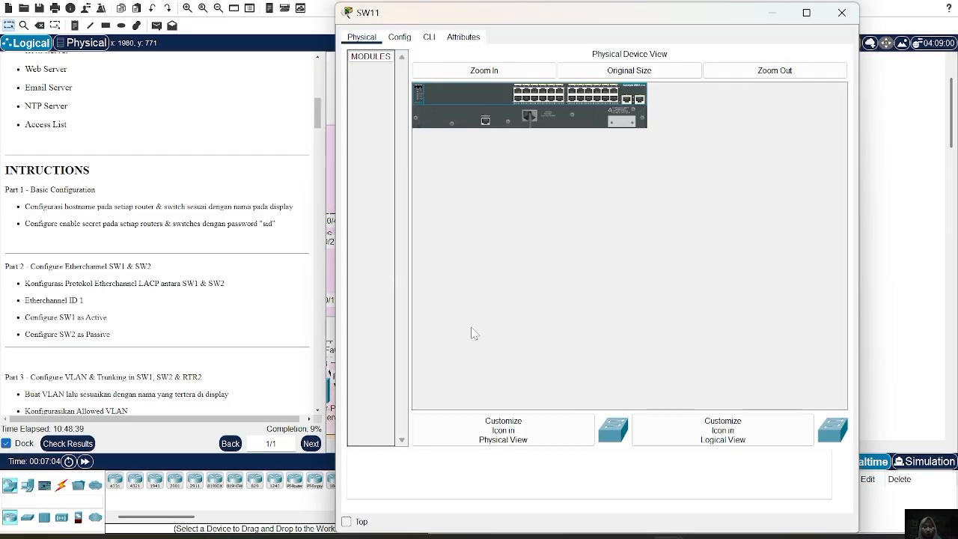
{"action": "left_click", "coordinate": [429, 37]}
{"action": "key", "text": "Return"}
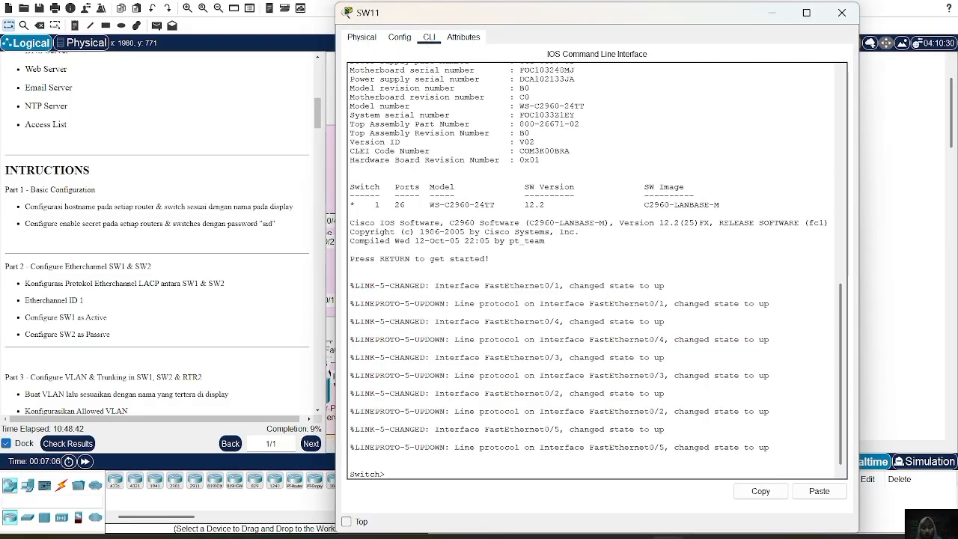
{"action": "type", "text": "en"}
{"action": "key", "text": "Return"}
{"action": "type", "text": "conf t"}
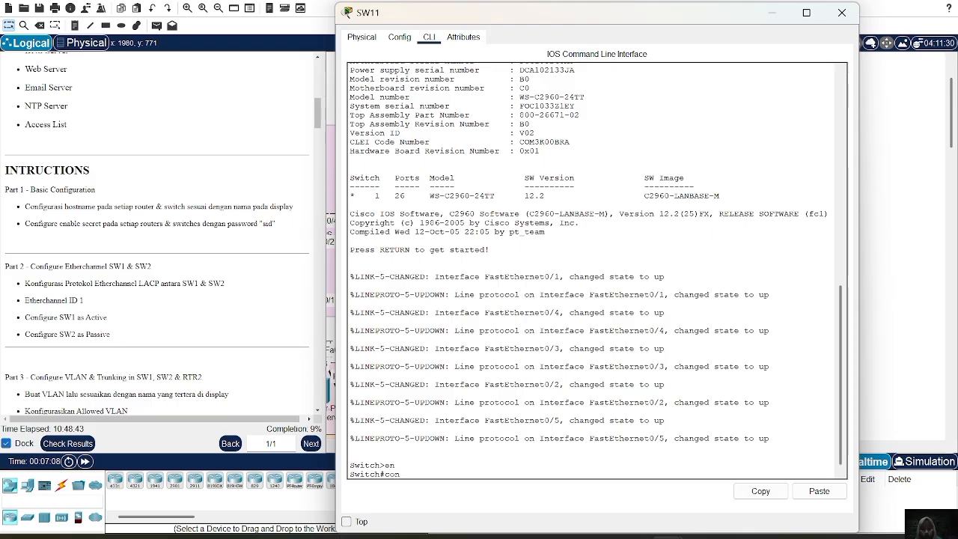
{"action": "key", "text": "Return"}
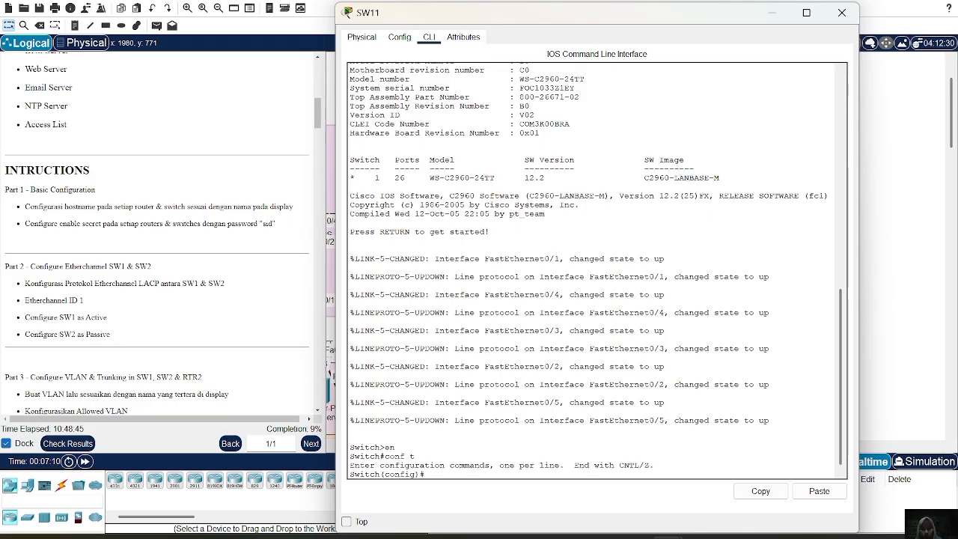
Set the switch's hostname to SW11, configure the enable secret password required by the lab instructions, and close the device window.
{"action": "type", "text": "hostname SW11"}
{"action": "key", "text": "Return"}
{"action": "type", "text": "ena "}
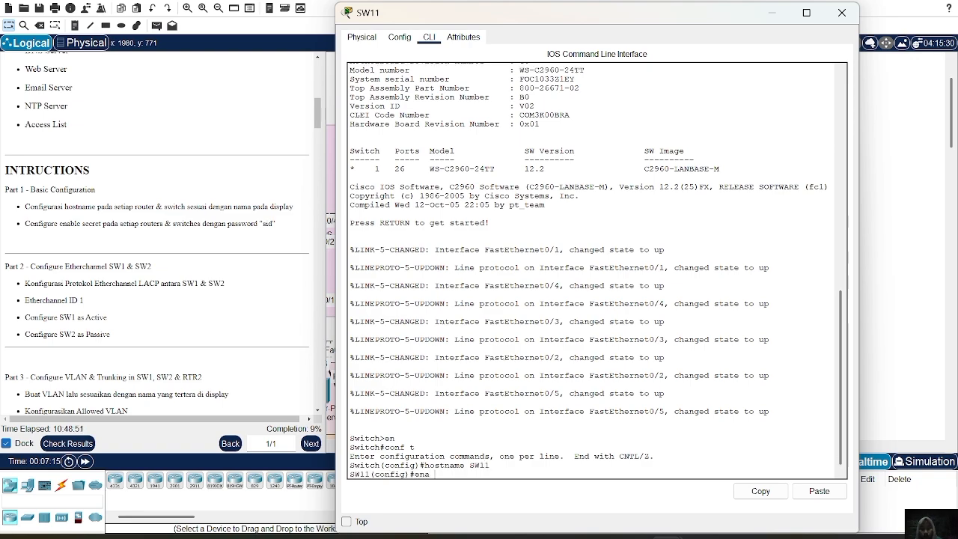
{"action": "type", "text": "sec sid"}
{"action": "key", "text": "Return"}
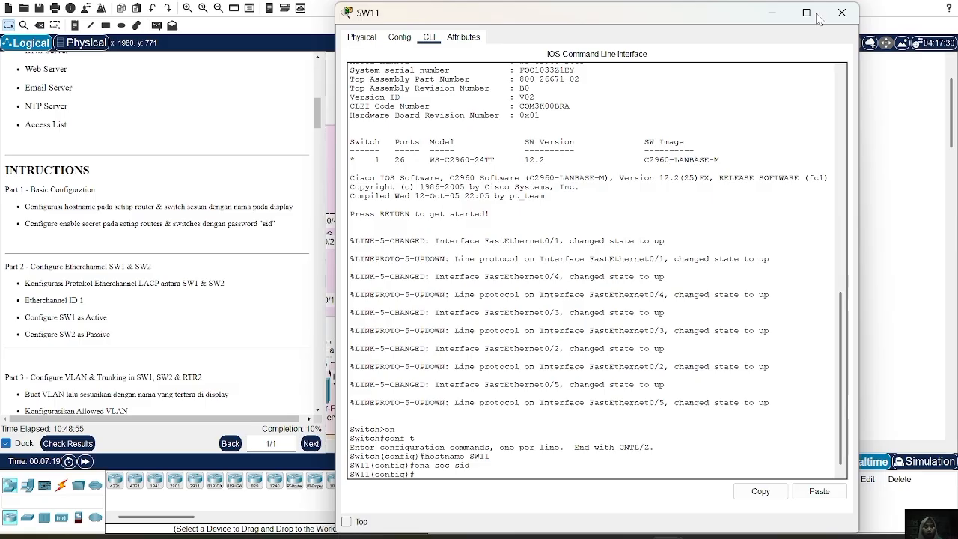
{"action": "left_click", "coordinate": [841, 13]}
Open the command line of switch SW1, located above SW2, and enter interface range configuration for fa0/3-5.
{"action": "scroll", "coordinate": [705, 303], "scroll_direction": "down", "scroll_amount": 5}
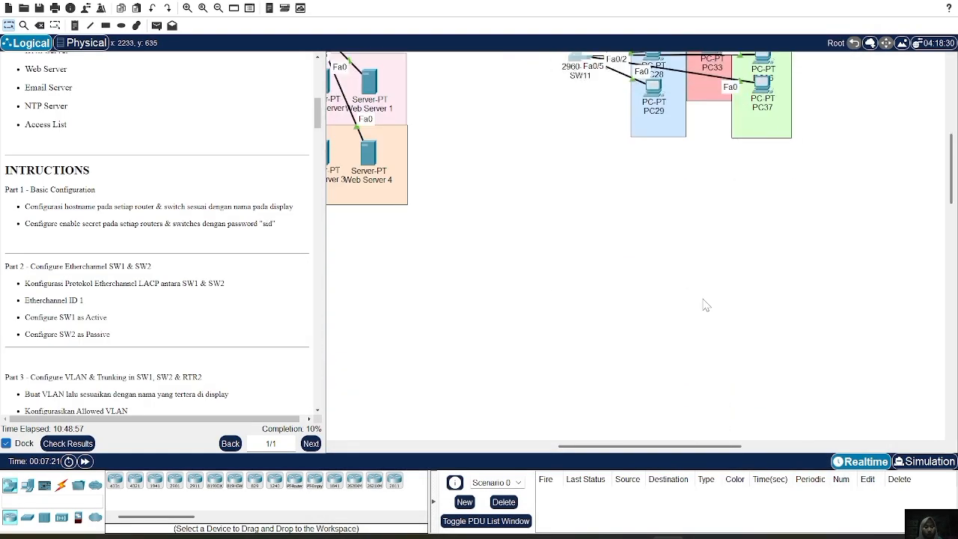
{"action": "scroll", "coordinate": [706, 303], "scroll_direction": "left", "scroll_amount": 4}
{"action": "scroll", "coordinate": [705, 303], "scroll_direction": "up", "scroll_amount": 5}
{"action": "scroll", "coordinate": [705, 303], "scroll_direction": "up", "scroll_amount": 3}
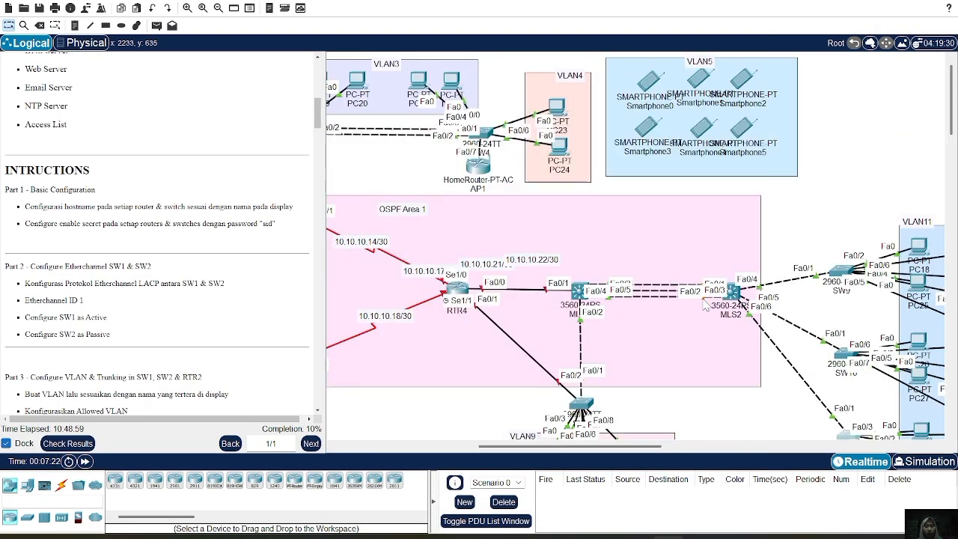
{"action": "scroll", "coordinate": [705, 304], "scroll_direction": "left", "scroll_amount": 1}
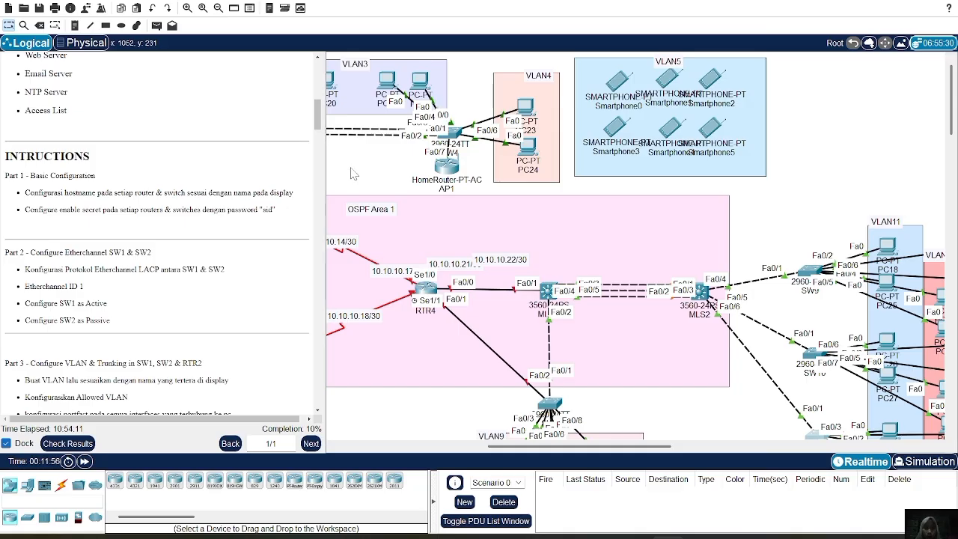
{"action": "scroll", "coordinate": [473, 212], "scroll_direction": "left", "scroll_amount": 8}
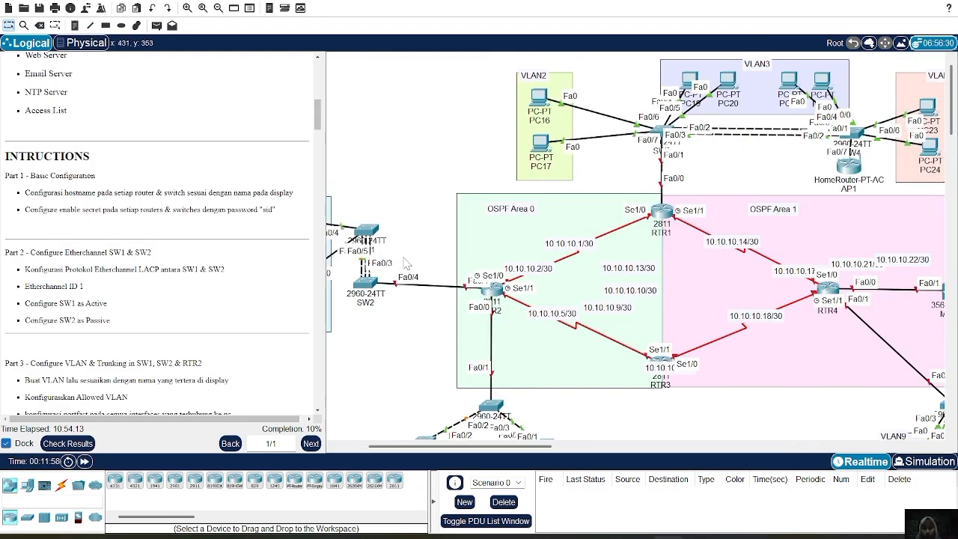
{"action": "left_click", "coordinate": [365, 233]}
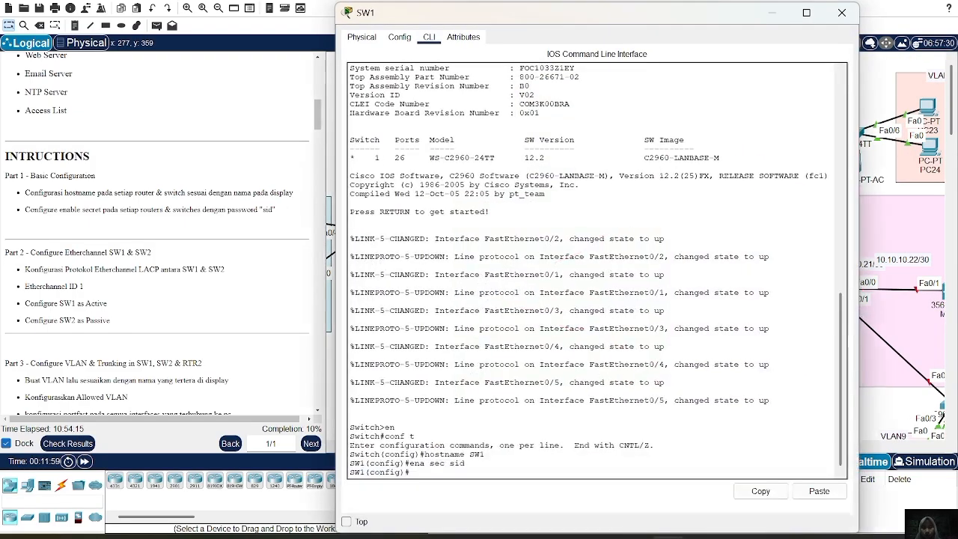
{"action": "type", "text": "t"}
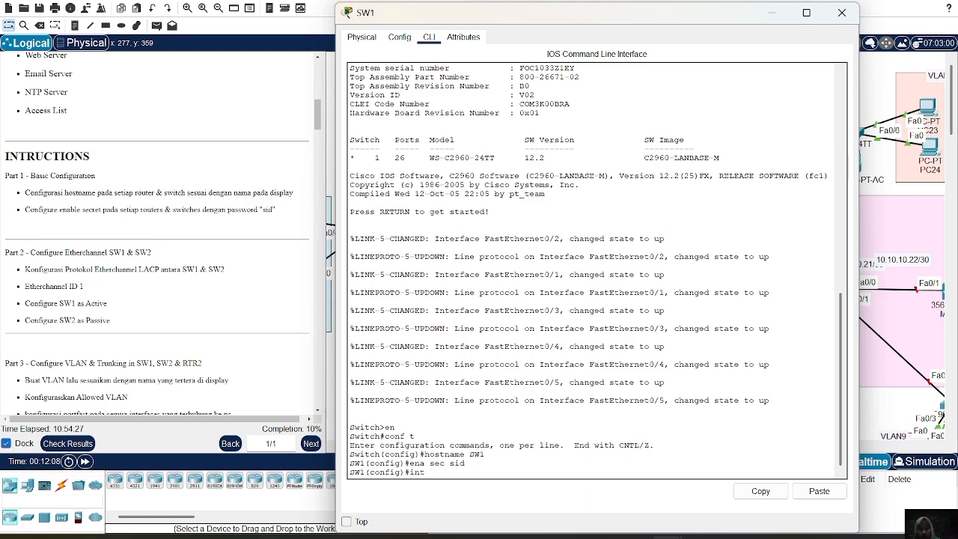
{"action": "type", "text": " fa"}
{"action": "type", "text": " ra fa0"}
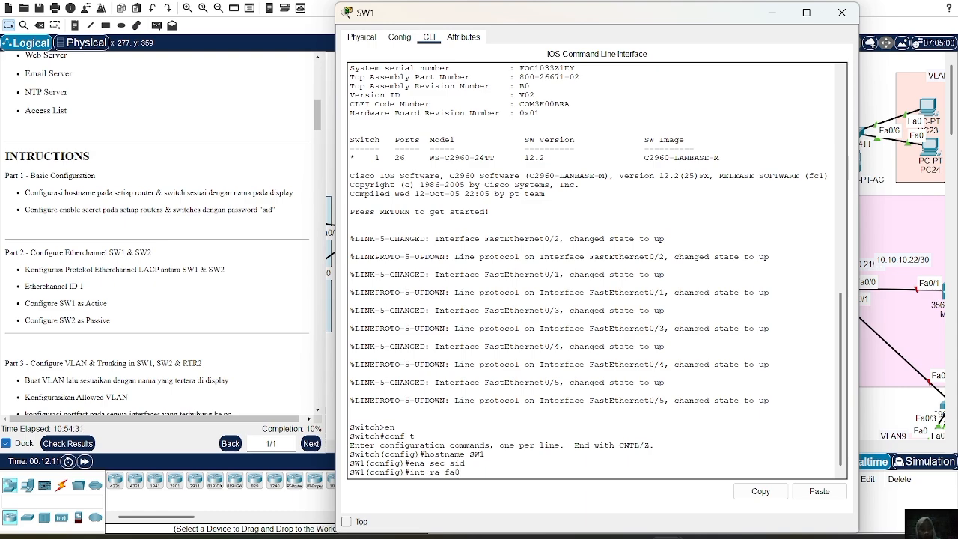
{"action": "type", "text": "/3-"}
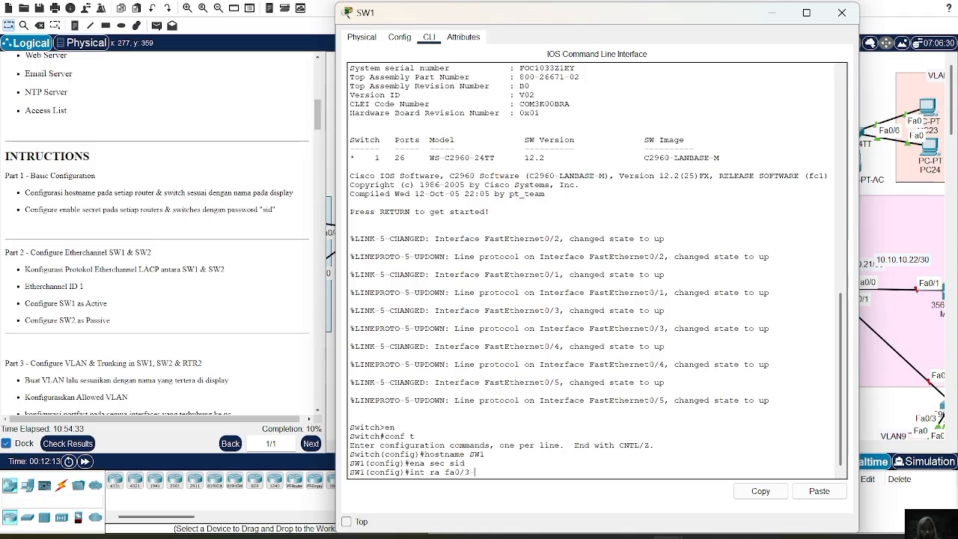
{"action": "type", "text": "5"}
{"action": "key", "text": "Return"}
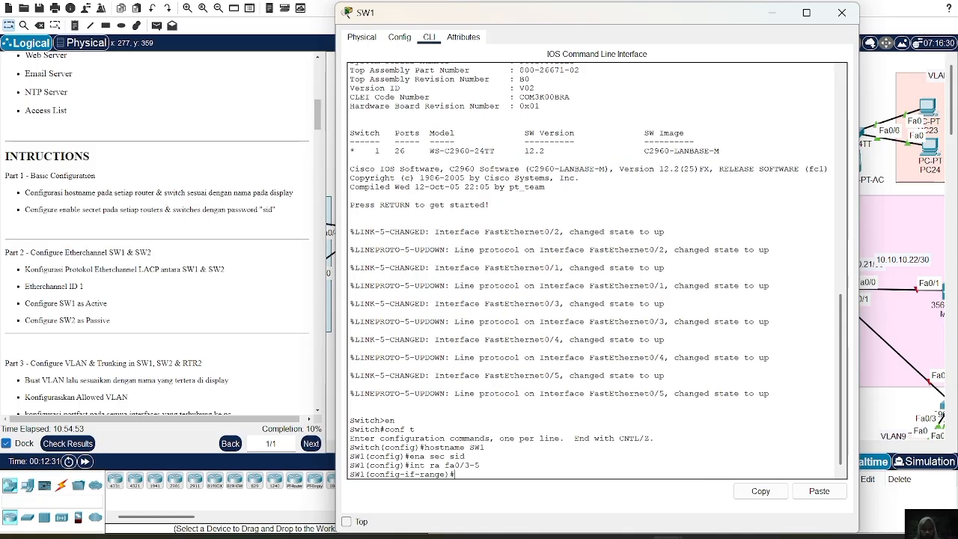
Assign the selected SW1 interfaces to EtherChannel group 1 in LACP active mode.
{"action": "type", "text": "channel"}
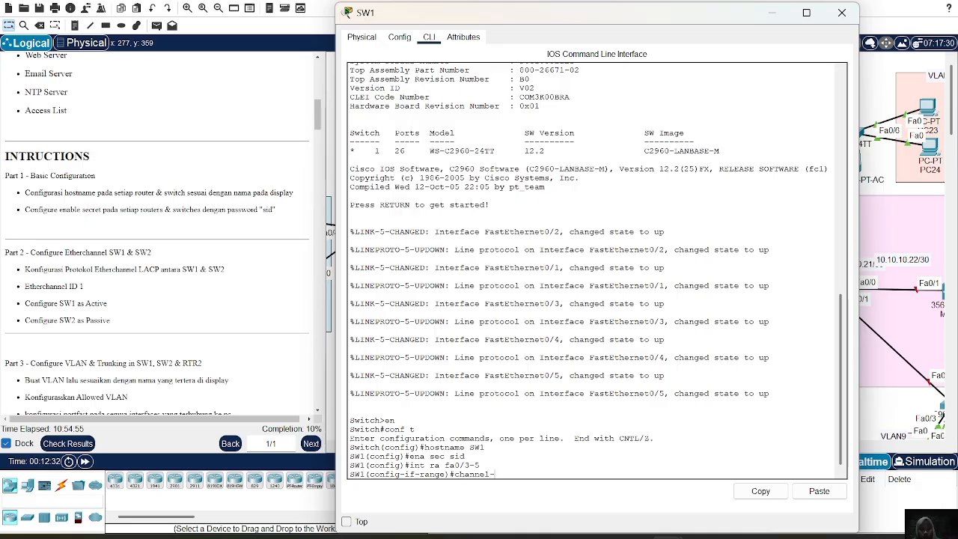
{"action": "type", "text": "-group 1 mode acti"}
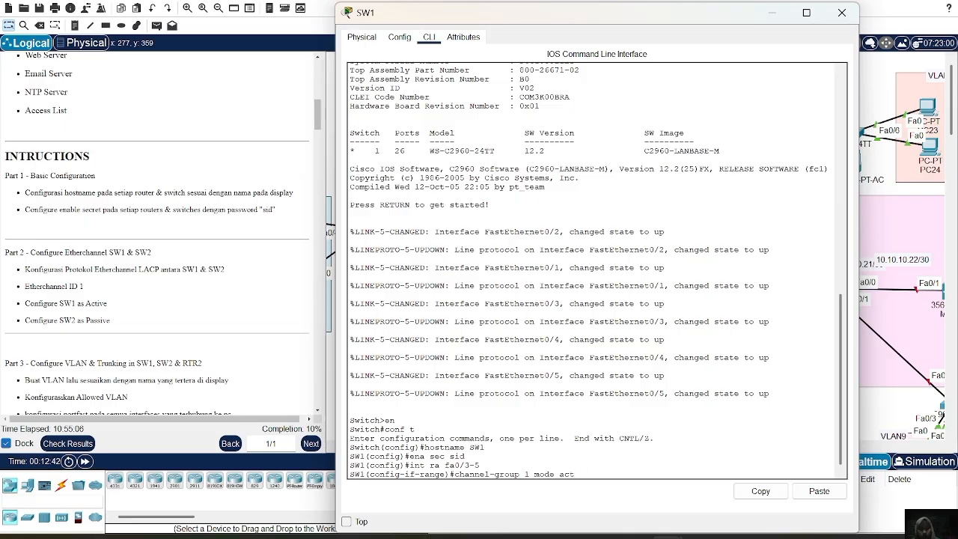
{"action": "type", "text": "ive"}
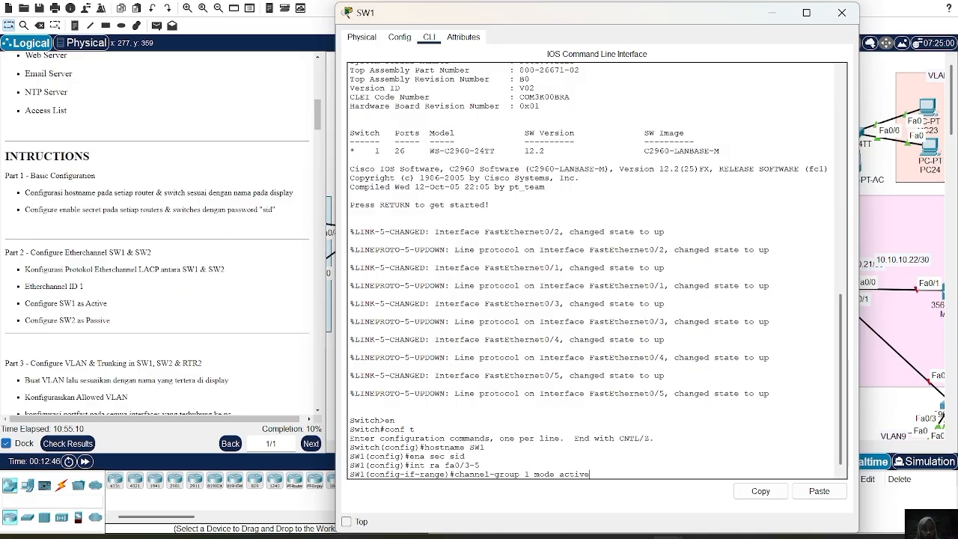
{"action": "key", "text": "Return"}
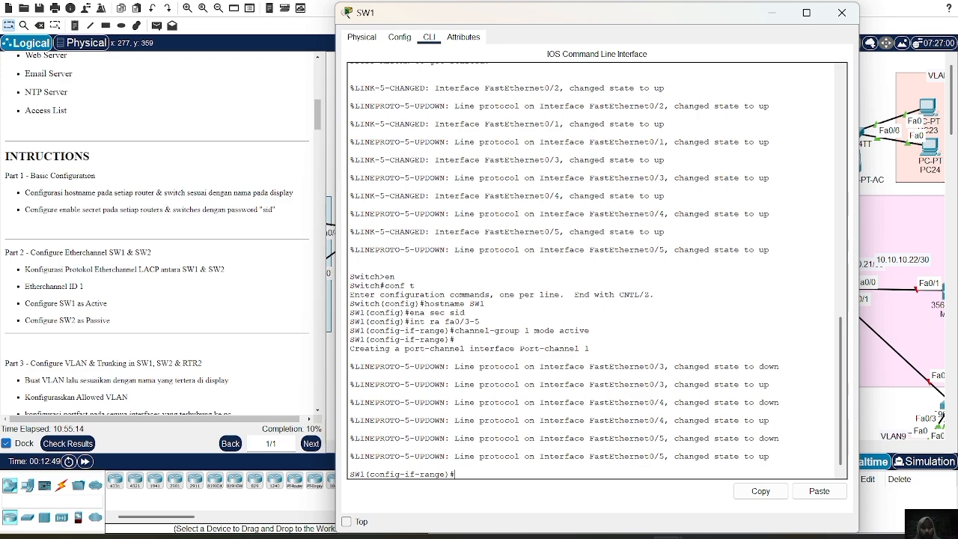
Set the channel protocol of SW1's selected interface range to LACP and close the device window.
{"action": "type", "text": "channe;"}
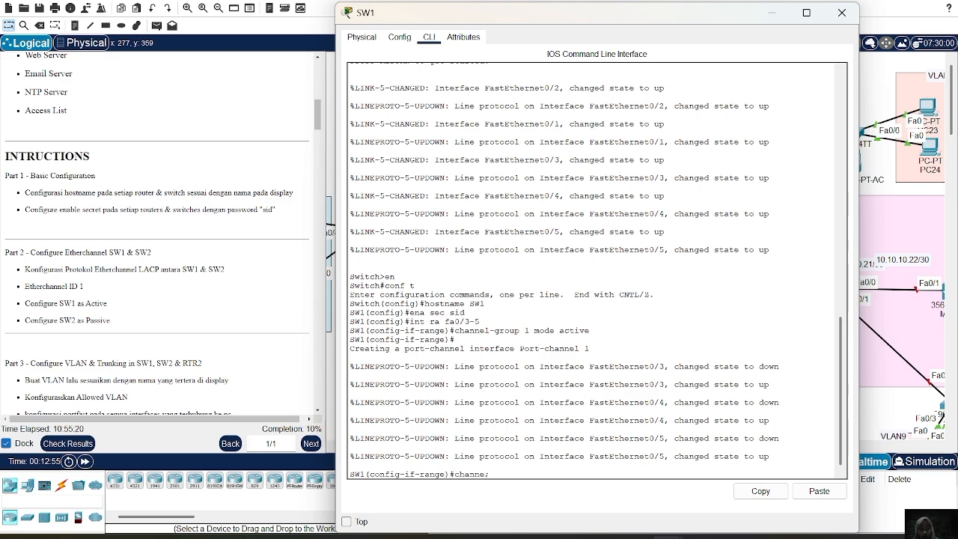
{"action": "key", "text": "BackSpace"}
{"action": "type", "text": "l-ptotocol"}
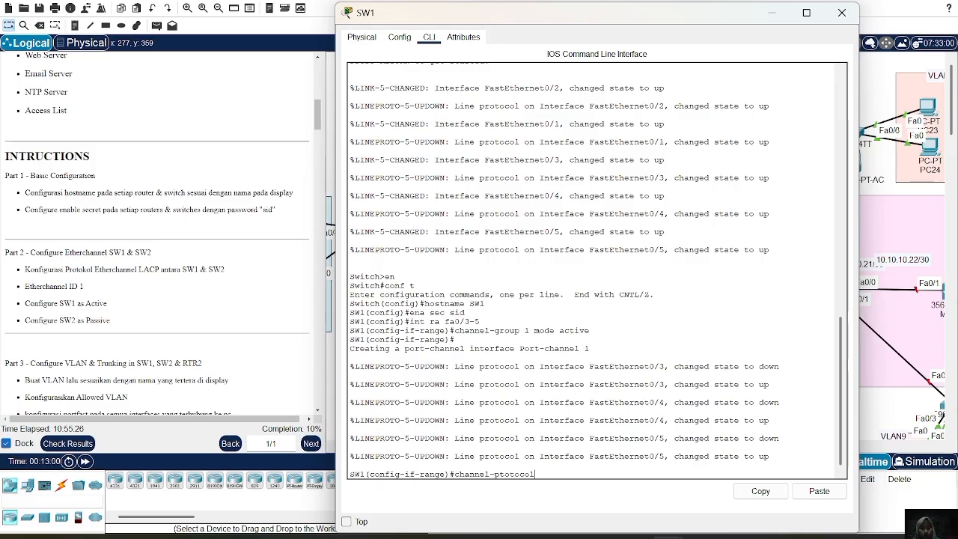
{"action": "type", "text": " la c"}
{"action": "type", "text": "cp"}
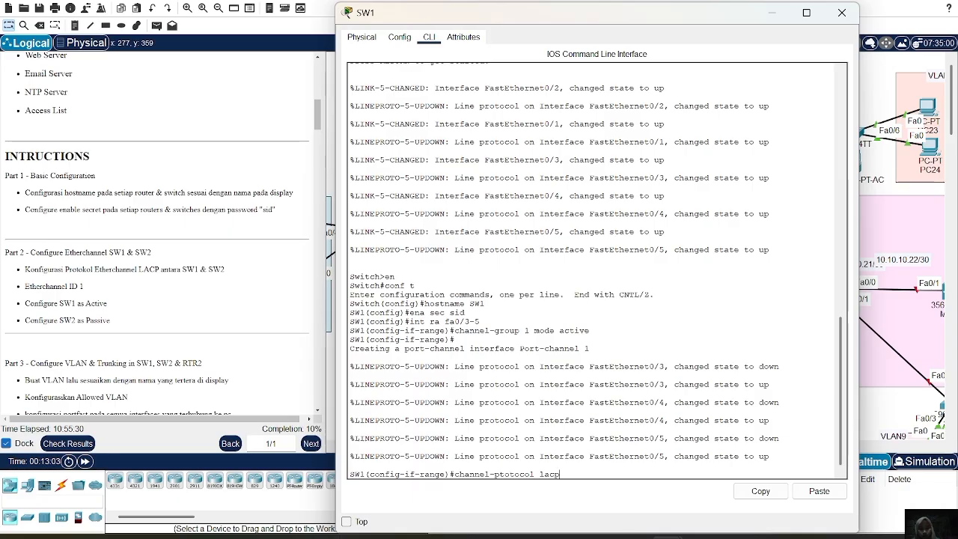
{"action": "key", "text": "Return"}
{"action": "key", "text": "Up"}
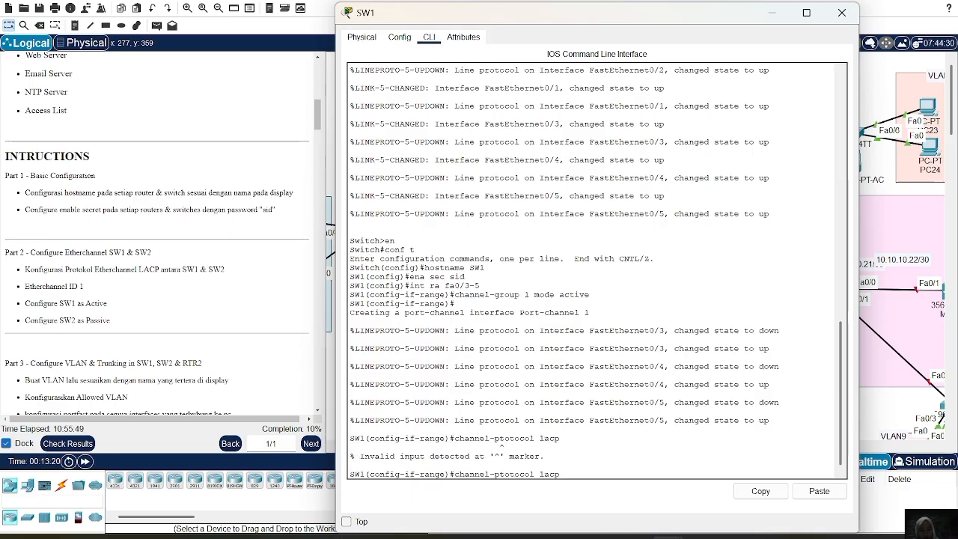
{"action": "key", "text": "BackSpace"}
{"action": "type", "text": "r"}
{"action": "key", "text": "Return"}
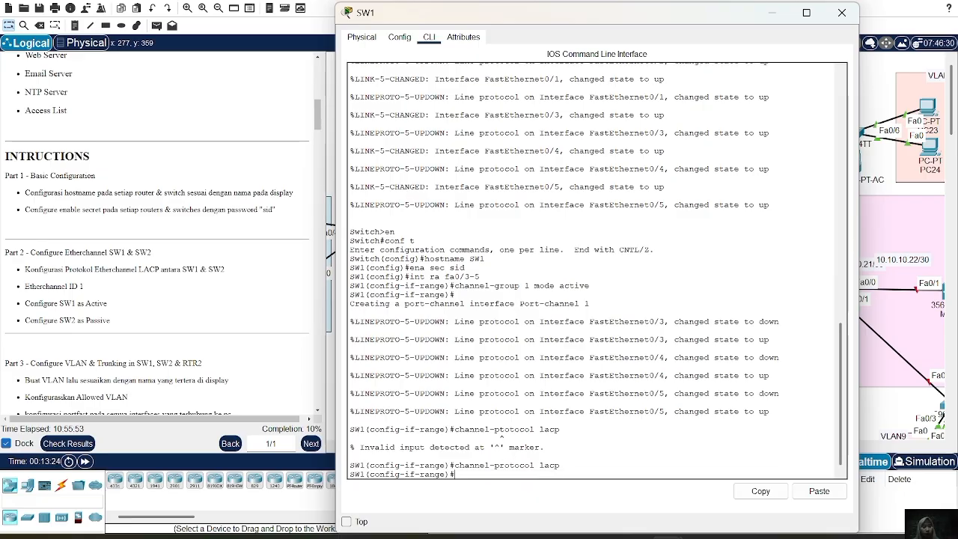
{"action": "left_click", "coordinate": [841, 12]}
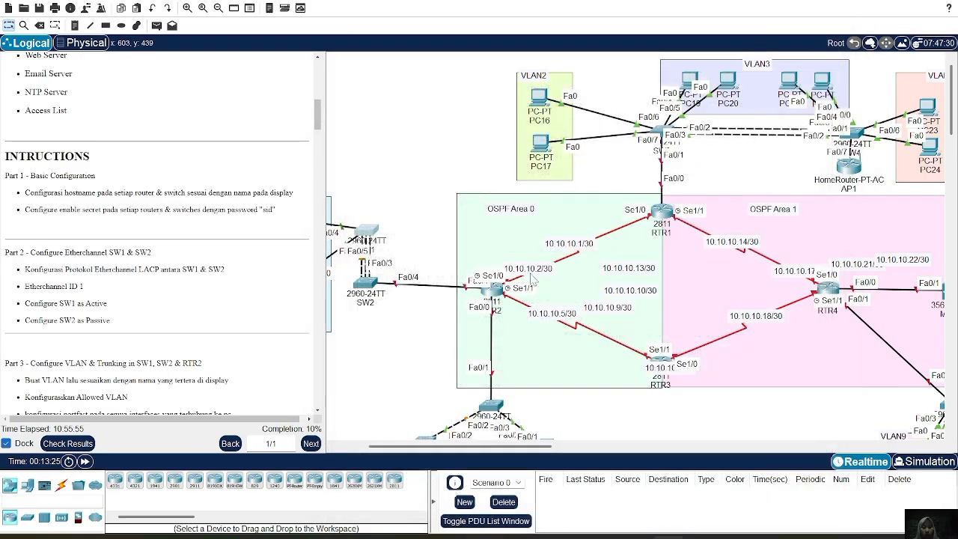
Open the command line of switch SW2, located below SW1, and enter interface range configuration for fa0/1-3.
{"action": "left_click", "coordinate": [367, 296]}
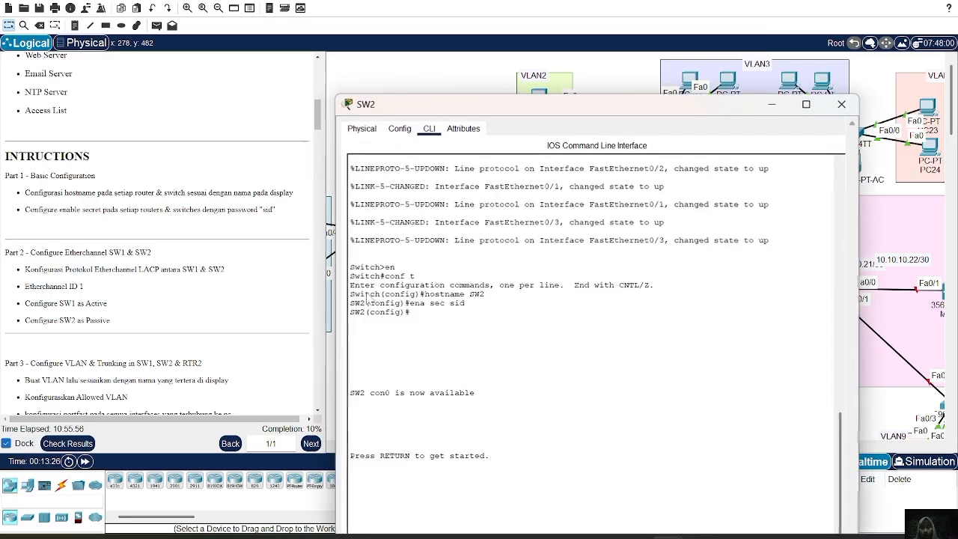
{"action": "key", "text": "Return"}
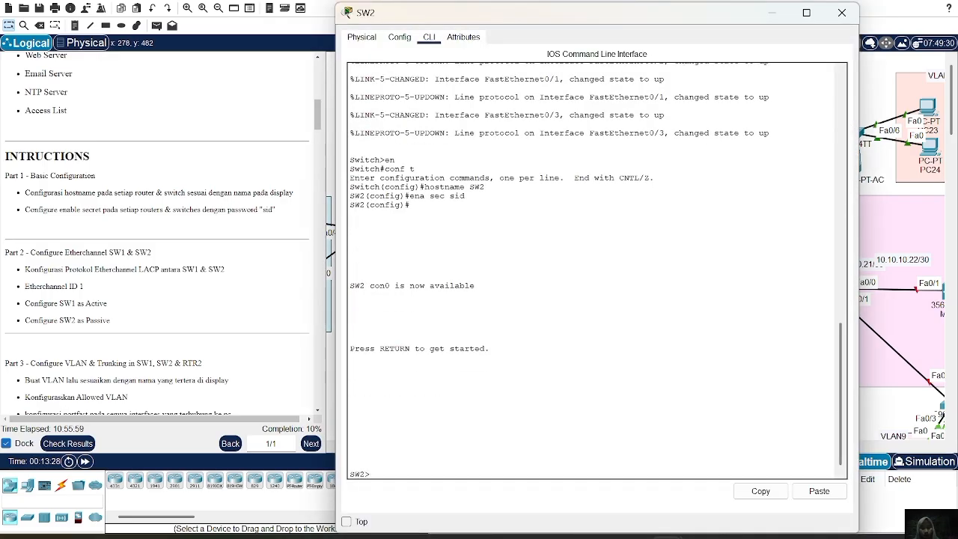
{"action": "type", "text": "ig)#int"}
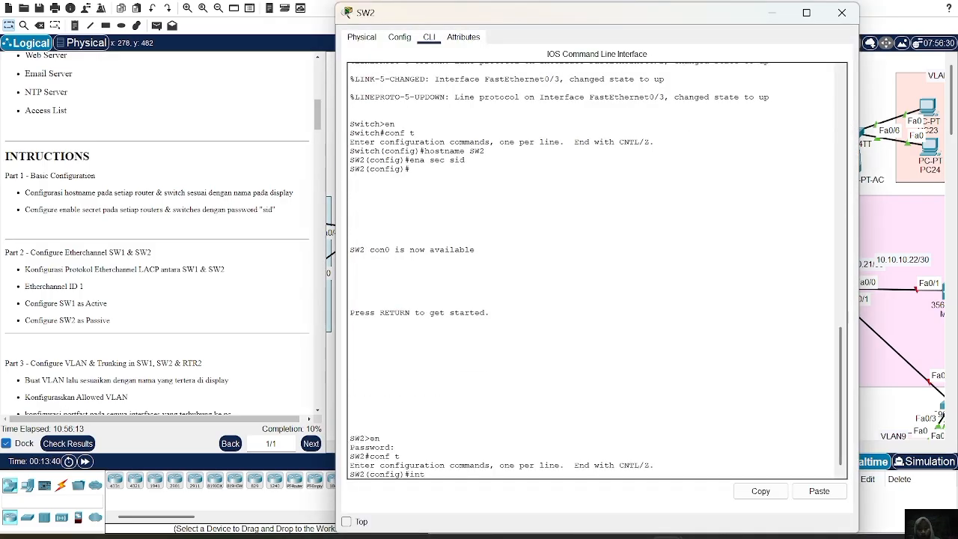
{"action": "type", "text": " ra"}
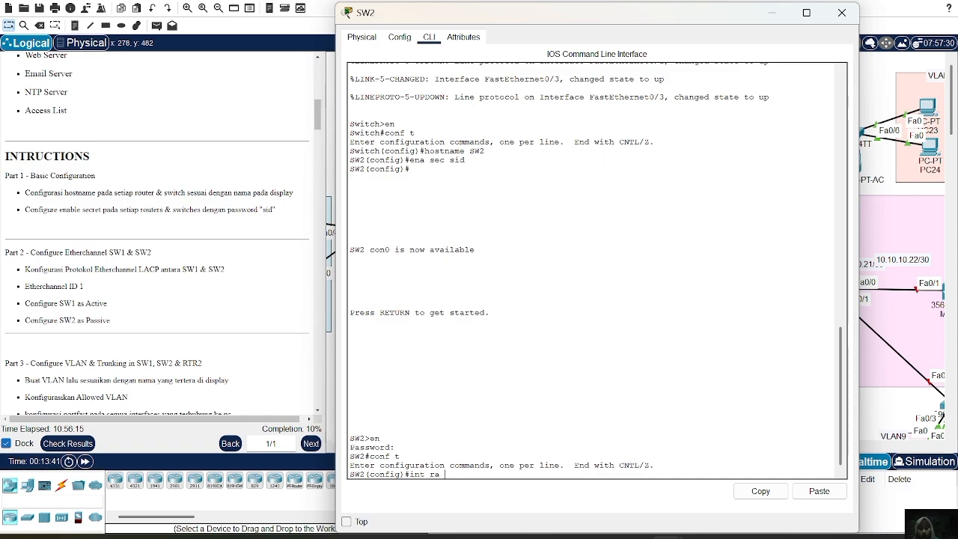
{"action": "type", "text": " fa0/1-3"}
{"action": "key", "text": "Return"}
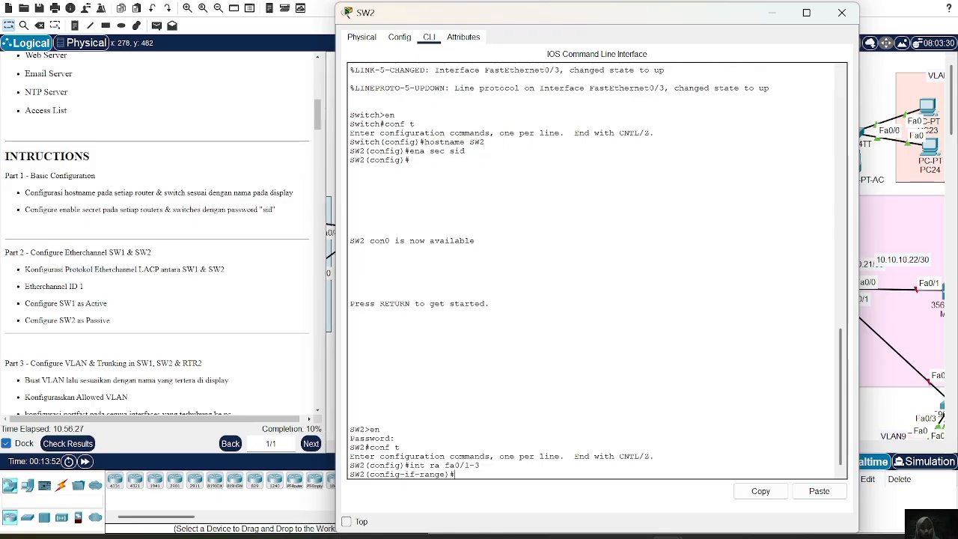
Assign the selected SW2 interfaces to EtherChannel group 1 in active mode.
{"action": "type", "text": "channel-g"}
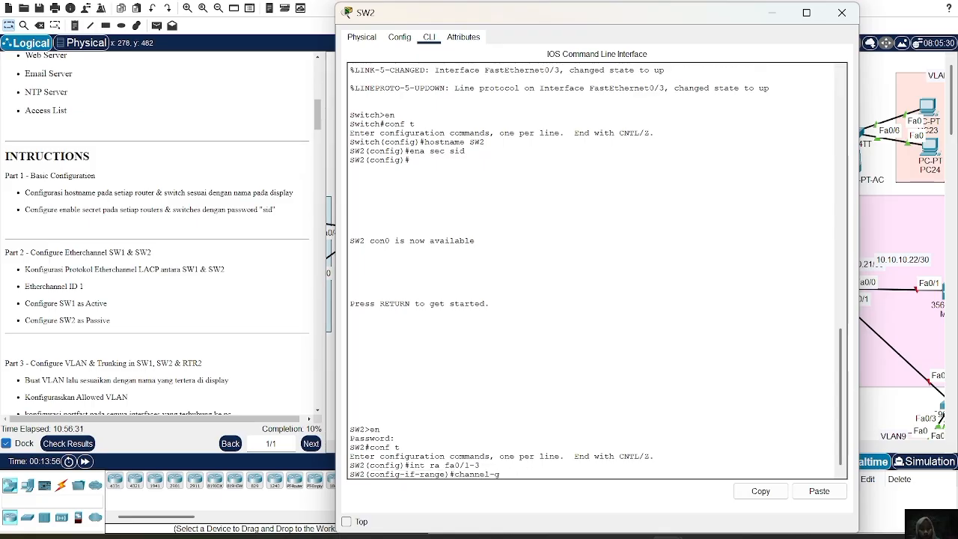
{"action": "type", "text": "roup"}
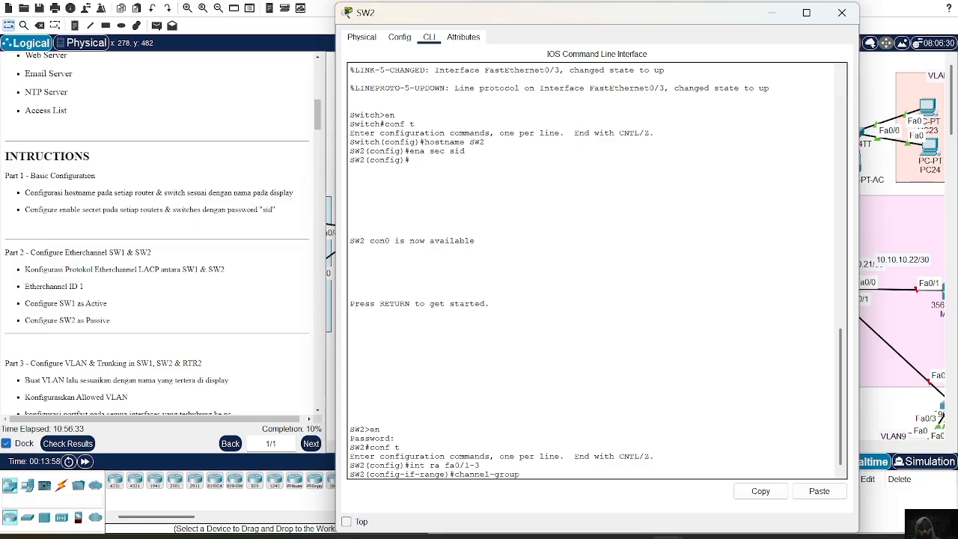
{"action": "type", "text": " 1 mode active"}
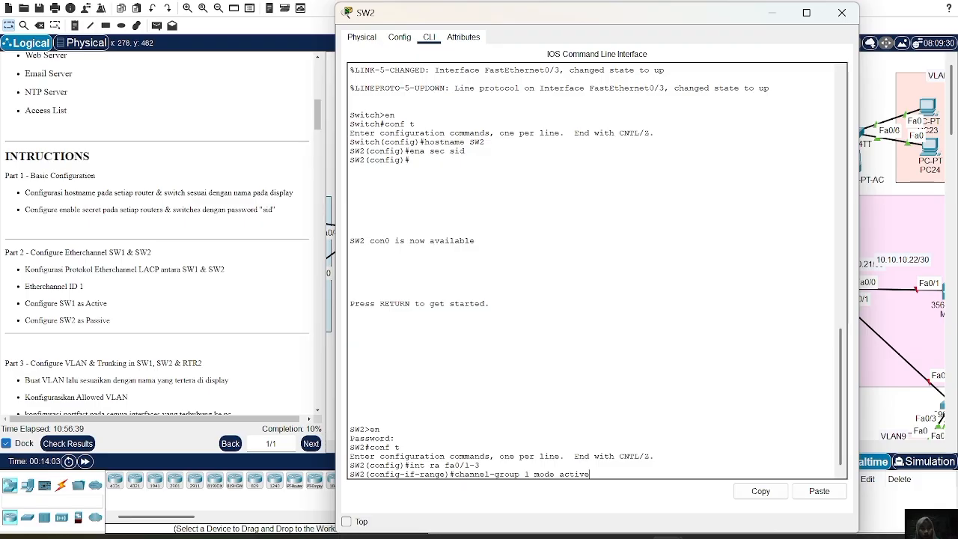
{"action": "key", "text": "Return"}
{"action": "key", "text": "Return"}
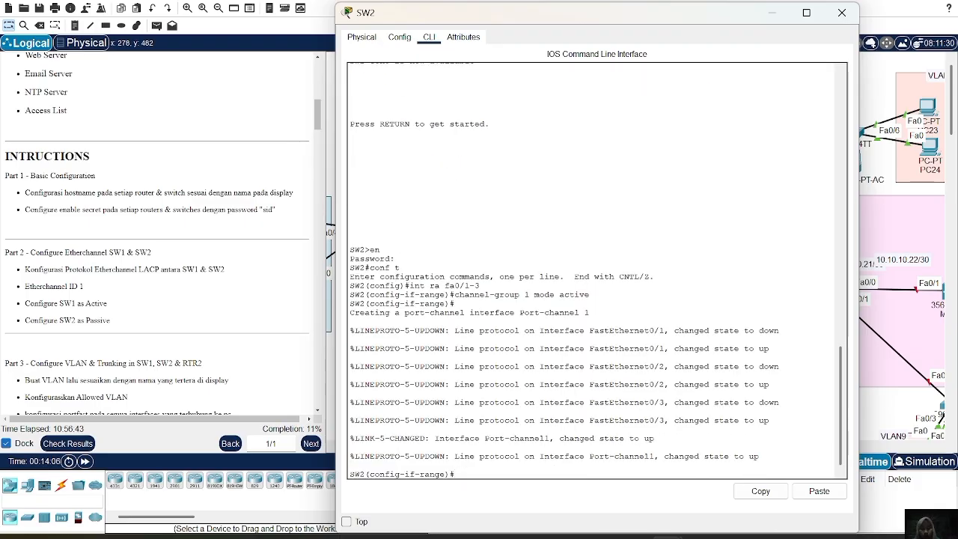
Set the channel protocol of SW2's selected interface range to LACP.
{"action": "type", "text": "channel"}
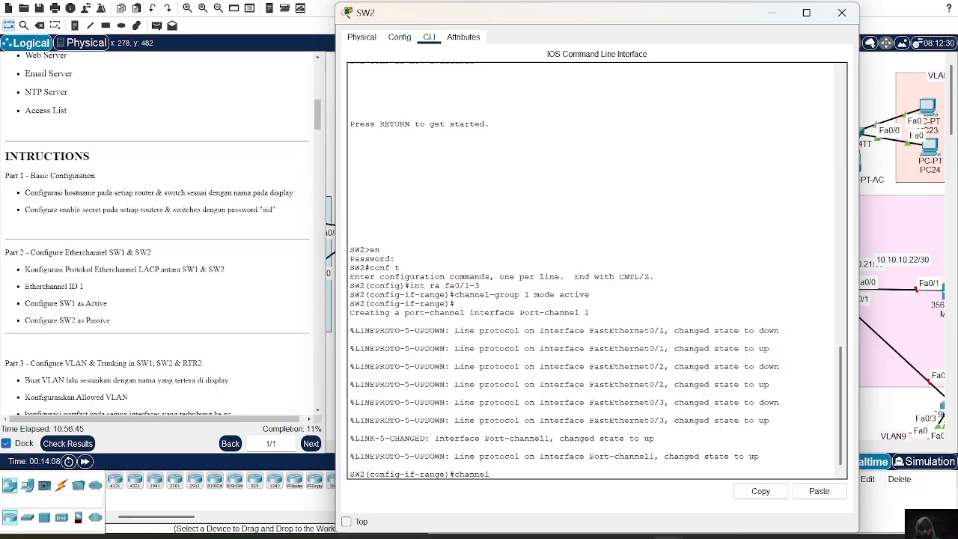
{"action": "type", "text": "-p"}
{"action": "key", "text": "BackSpace"}
{"action": "key", "text": "BackSpace"}
{"action": "type", "text": "rotocol"}
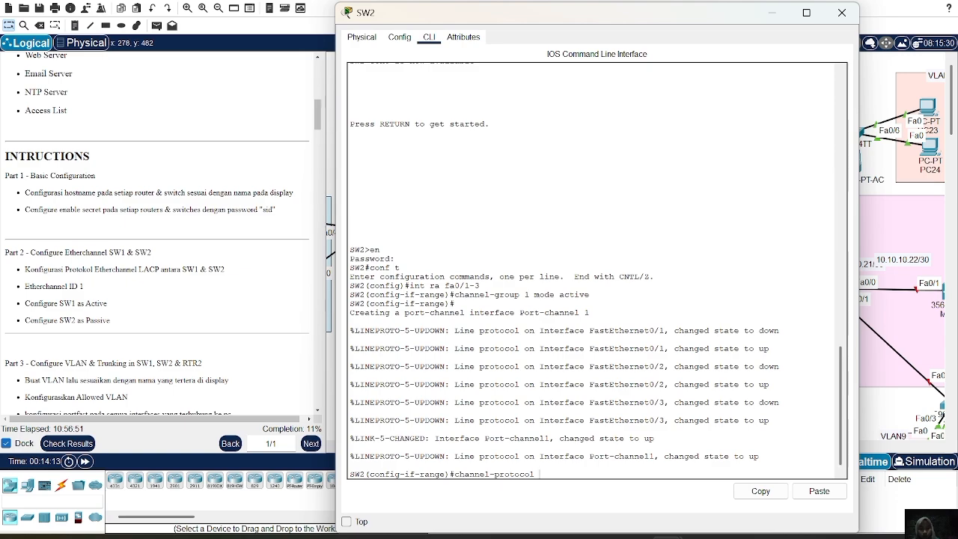
{"action": "type", "text": " la"}
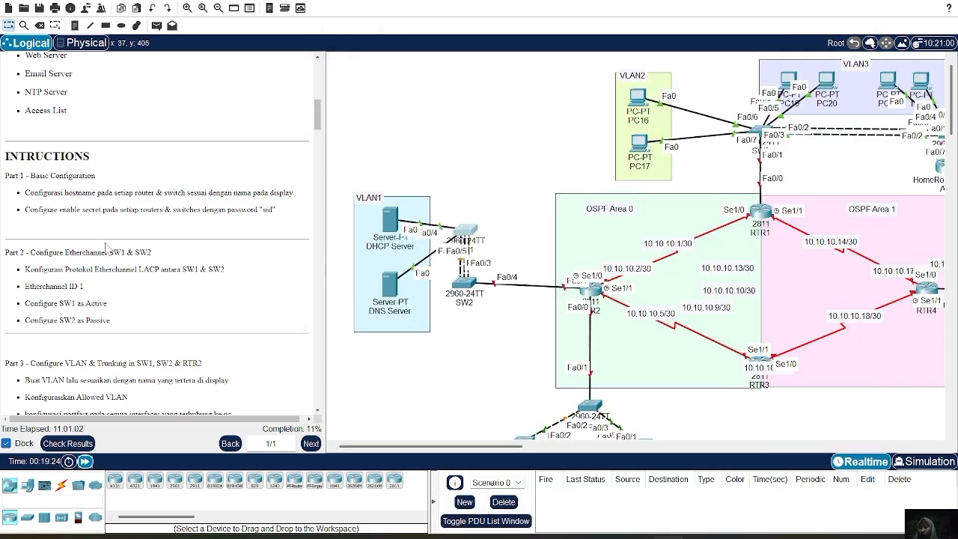
Review the Part 3 instructions, return to SW1's command line, and set interface po1 to trunk mode.
{"action": "scroll", "coordinate": [105, 248], "scroll_direction": "down", "scroll_amount": 3}
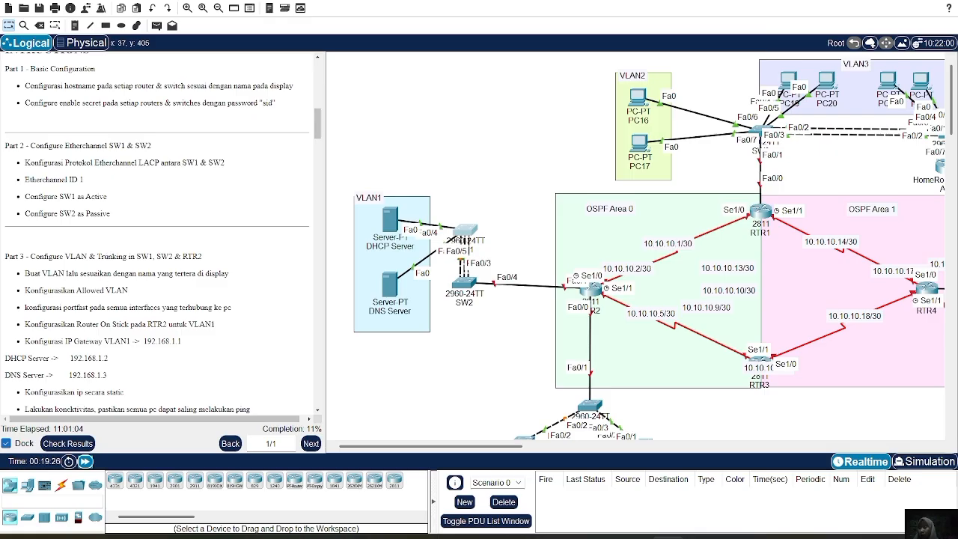
{"action": "scroll", "coordinate": [106, 249], "scroll_direction": "down", "scroll_amount": 3}
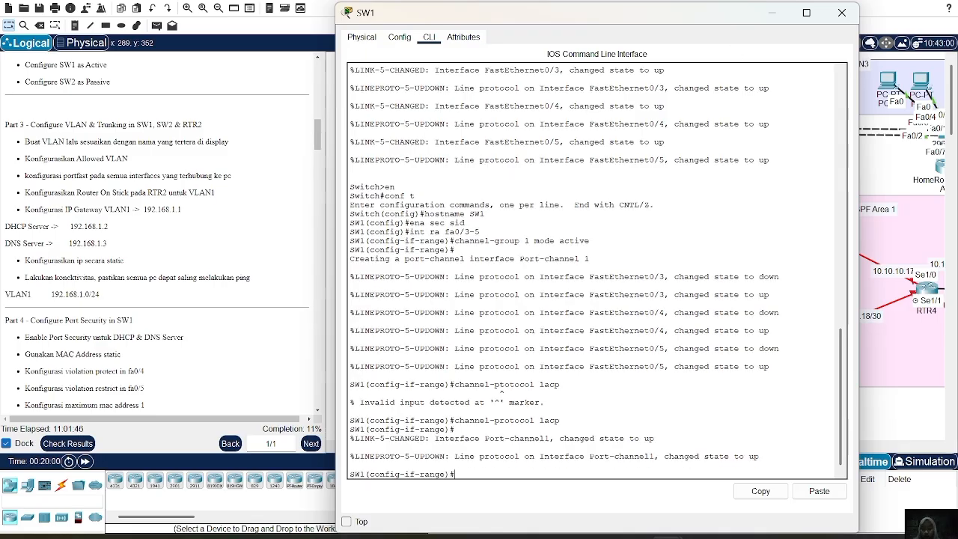
{"action": "key", "text": "Return"}
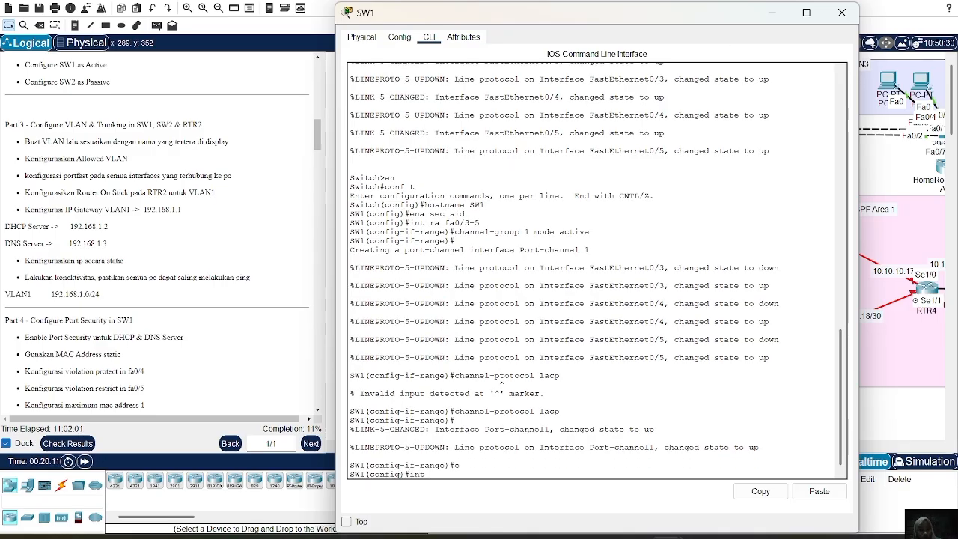
{"action": "type", "text": "int po1"}
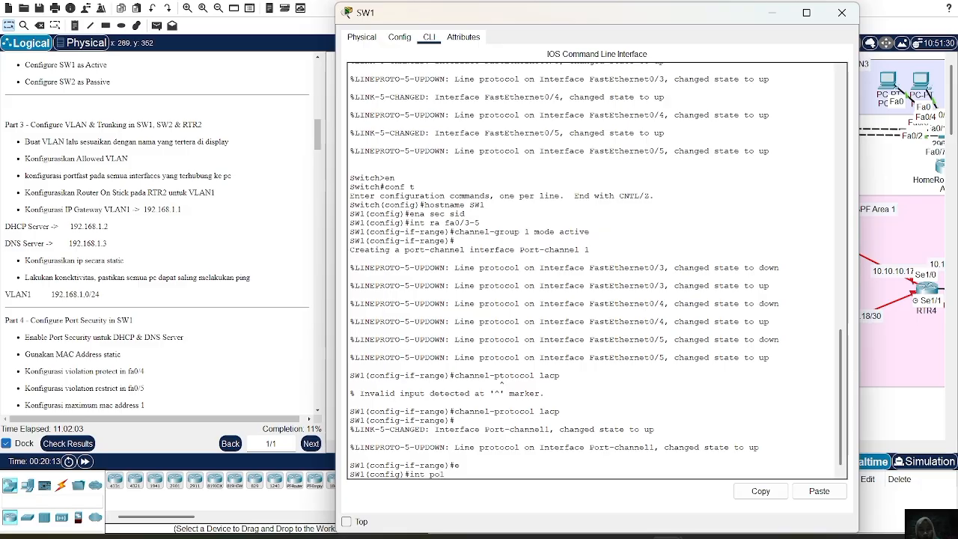
{"action": "key", "text": "Return"}
{"action": "type", "text": "s"}
{"action": "type", "text": "w"}
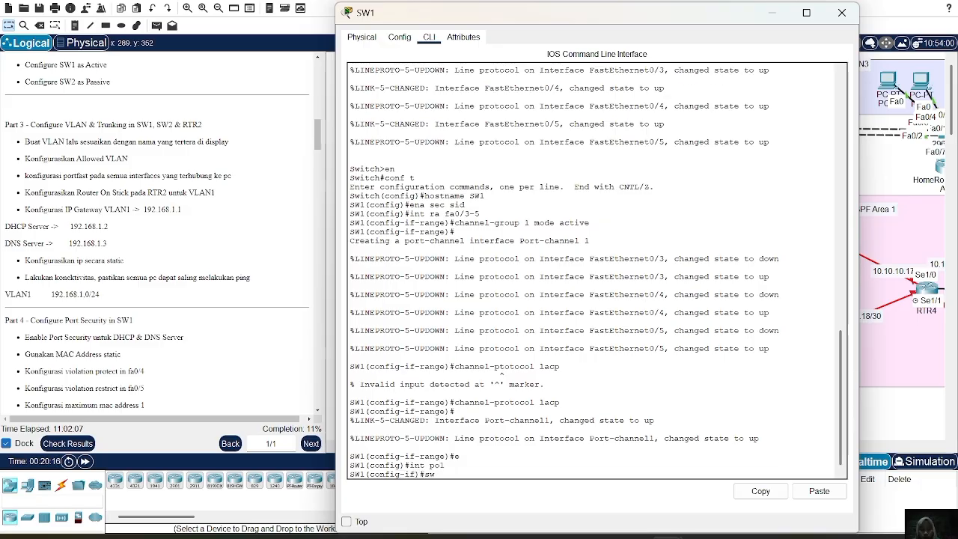
{"action": "type", "text": " m t"}
{"action": "key", "text": "Return"}
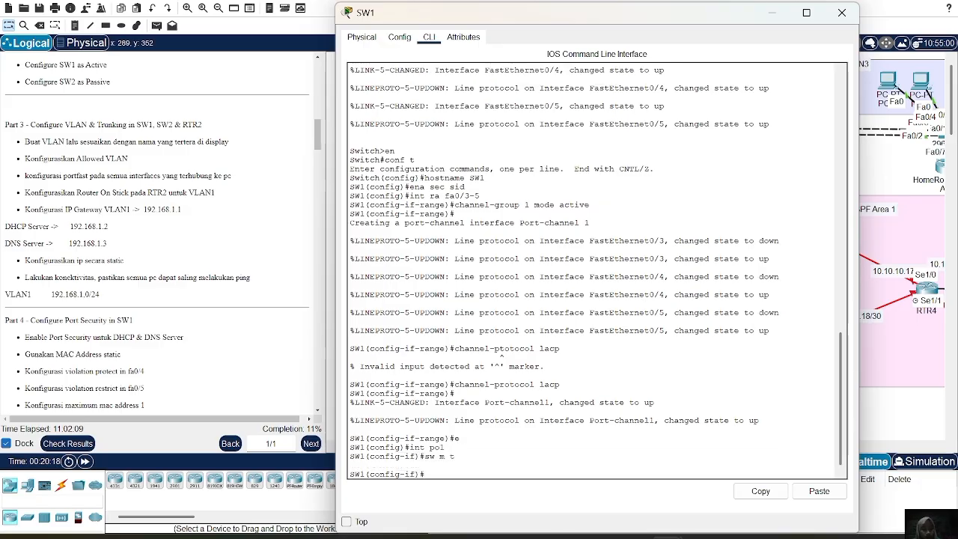
{"action": "type", "text": "sw m t"}
{"action": "key", "text": "Return"}
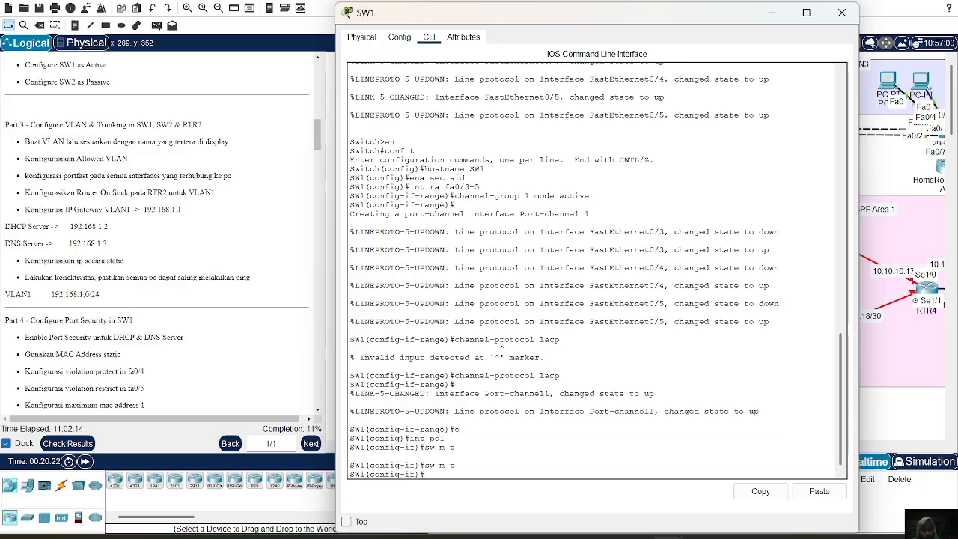
Restrict the allowed VLANs on SW1's port-channel 1 trunk to VLAN 1.
{"action": "type", "text": "sw t"}
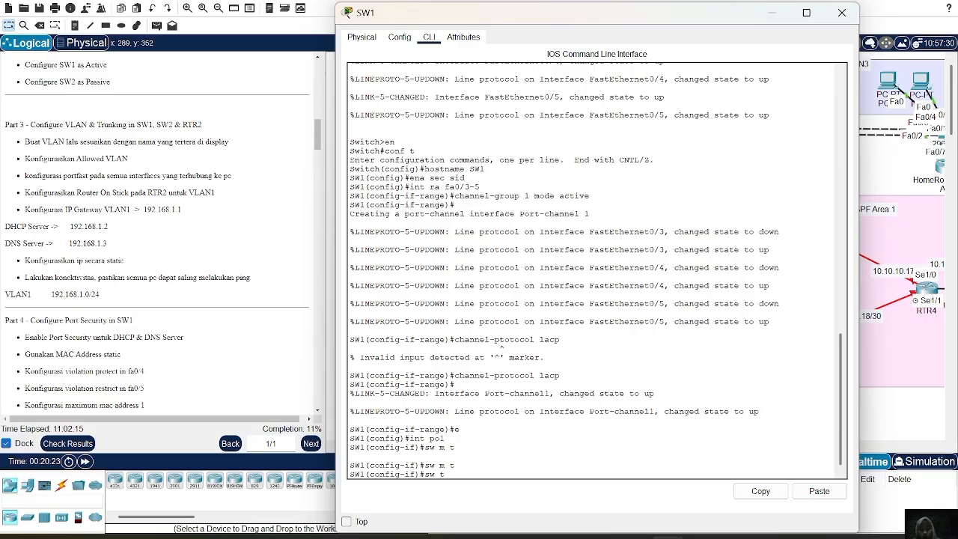
{"action": "type", "text": " all"}
{"action": "type", "text": "vl 1"}
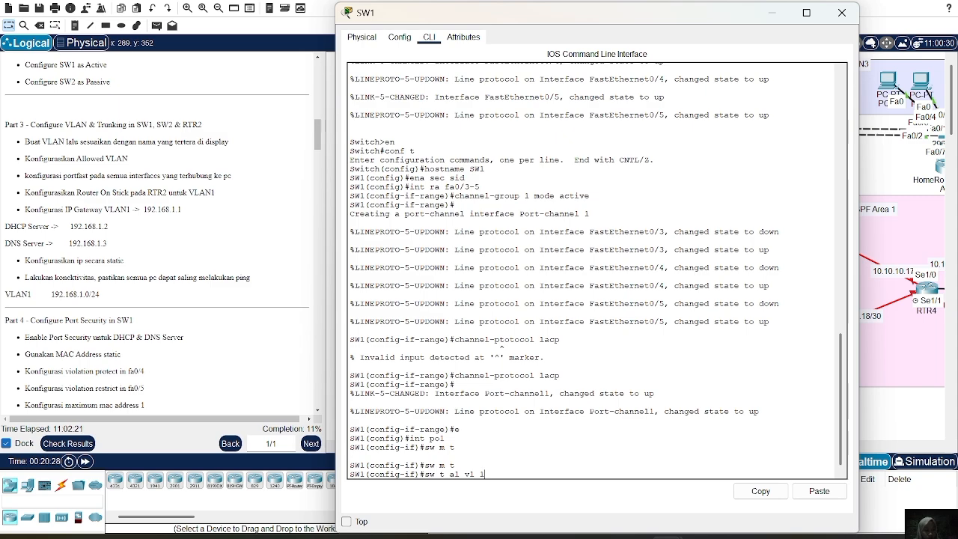
{"action": "key", "text": "Return"}
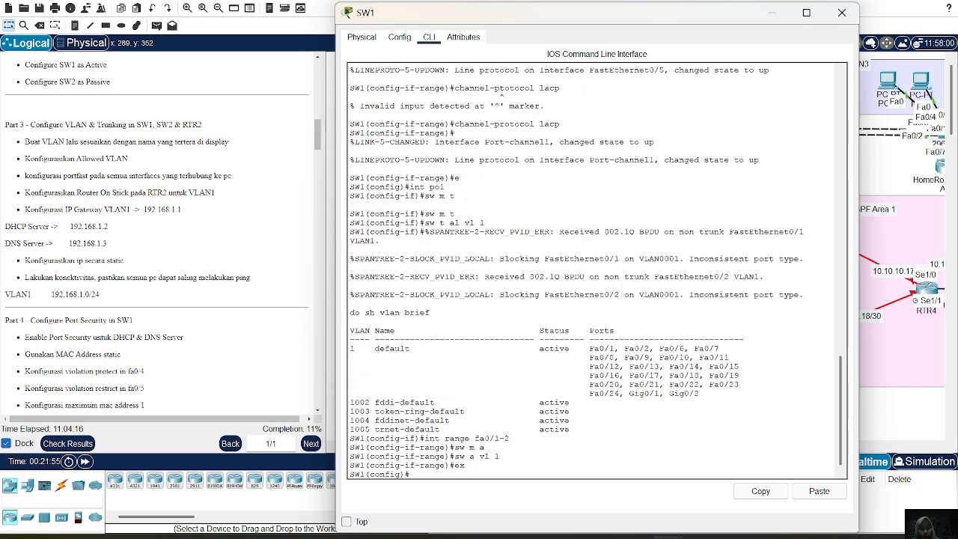
Enter interface configuration for fa0/6 on SW1 and set the port to trunk mode.
{"action": "type", "text": "a0/5"}
{"action": "key", "text": "BackSpace"}
{"action": "type", "text": "6"}
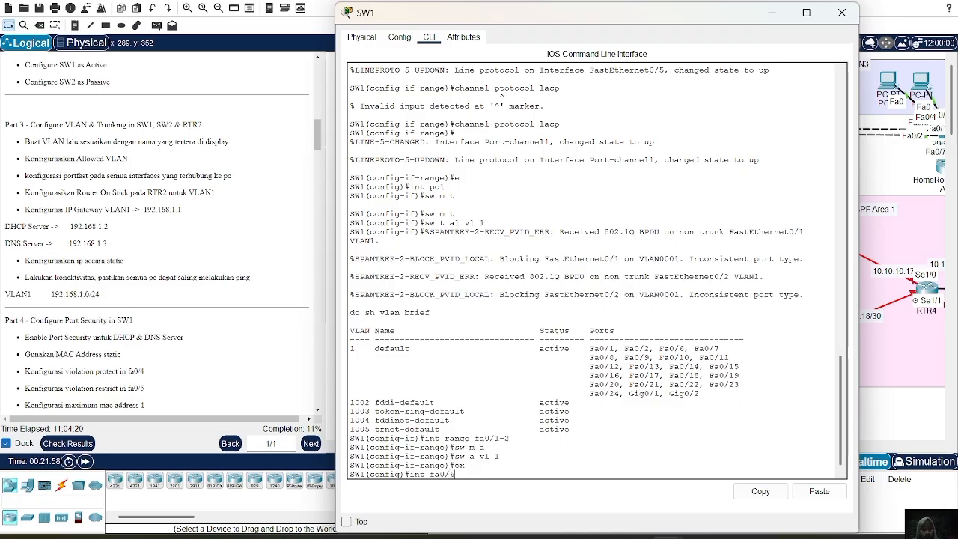
{"action": "key", "text": "Return"}
{"action": "type", "text": "sw m t"}
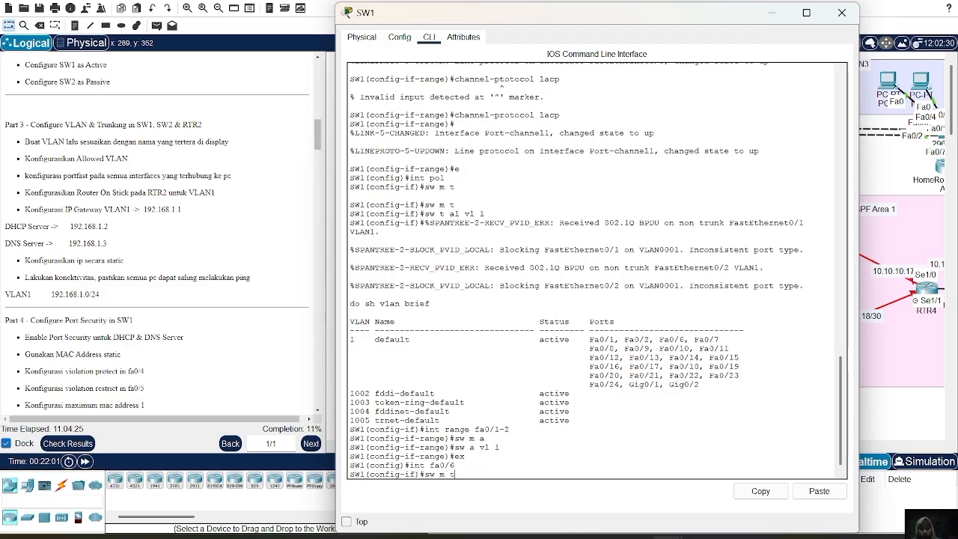
{"action": "key", "text": "Return"}
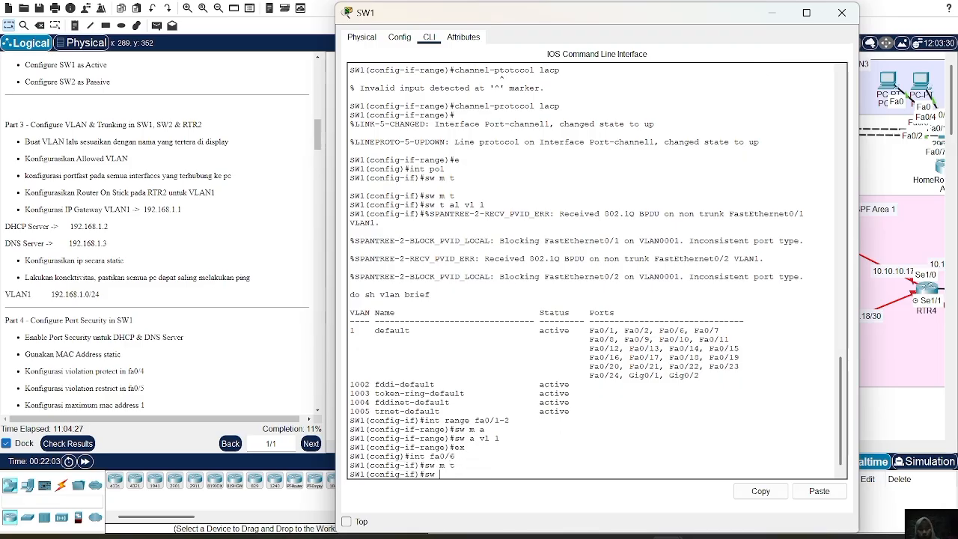
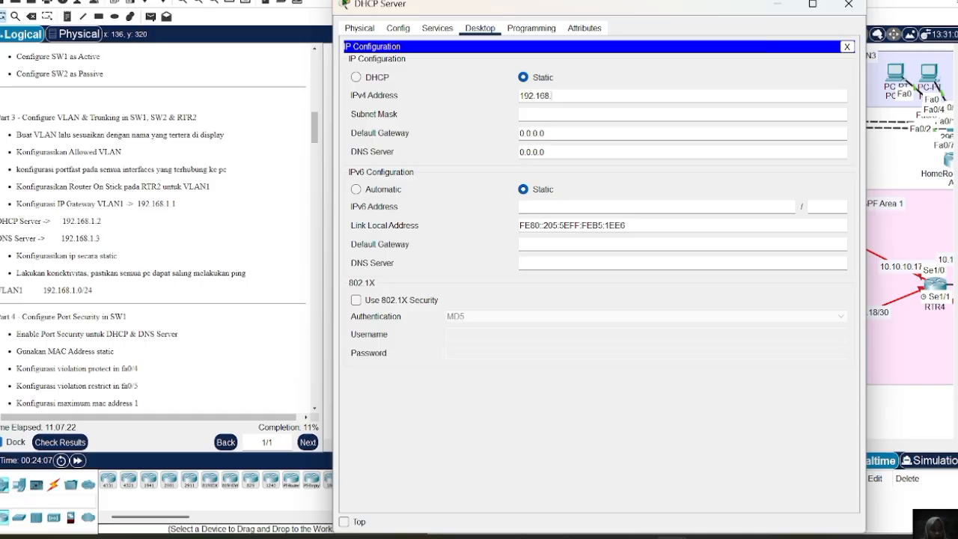
Give the DHCP Server the static address 192.168.1.2 with mask 255.255.255.0 and default gateway 192.168.1.1.
{"action": "type", "text": ".1.2"}
{"action": "key", "text": "Tab"}
{"action": "key", "text": "Tab"}
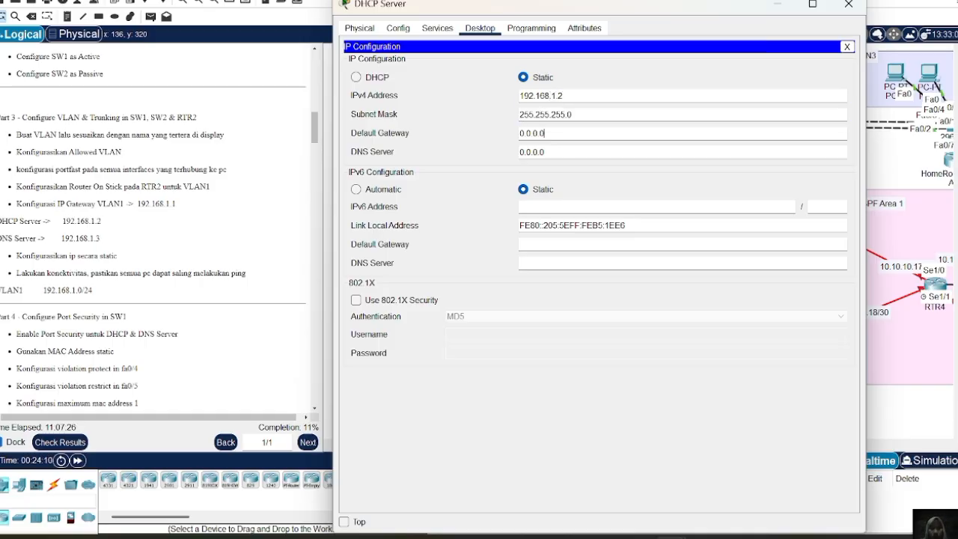
{"action": "key", "text": "BackSpace"}
{"action": "key", "text": "BackSpace"}
{"action": "key", "text": "BackSpace"}
{"action": "key", "text": "BackSpace"}
{"action": "key", "text": "BackSpace"}
{"action": "key", "text": "BackSpace"}
{"action": "key", "text": "BackSpace"}
{"action": "type", "text": "1"}
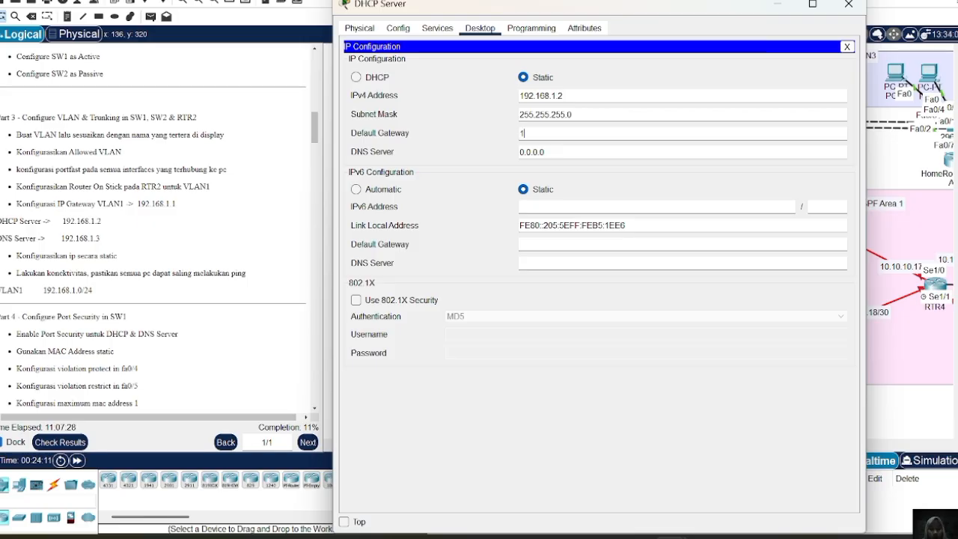
{"action": "type", "text": "92.168.1."}
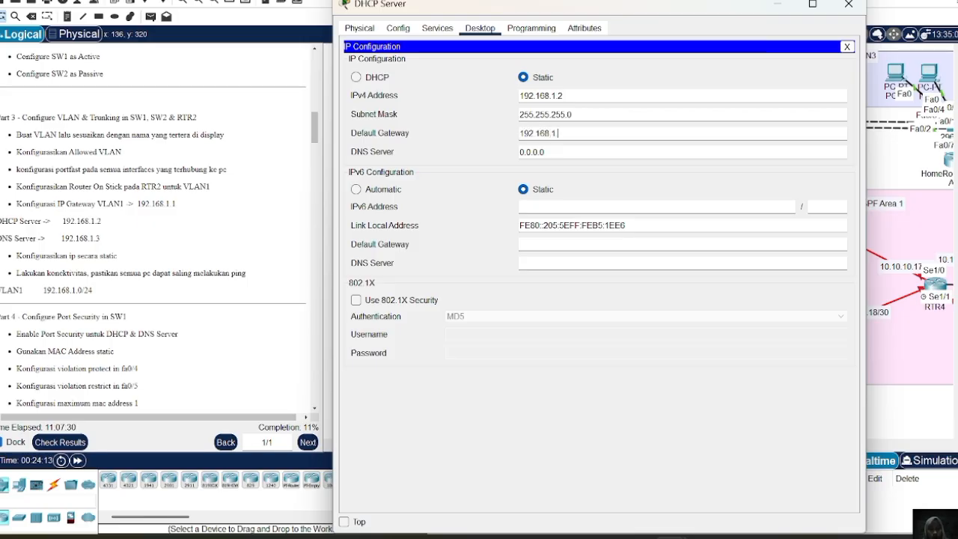
Set the DHCP Server's DNS server address to 192.168.1.3 and close its window.
{"action": "key", "text": "Tab"}
{"action": "key", "text": "BackSpace"}
{"action": "key", "text": "BackSpace"}
{"action": "key", "text": "BackSpace"}
{"action": "key", "text": "BackSpace"}
{"action": "key", "text": "BackSpace"}
{"action": "key", "text": "BackSpace"}
{"action": "key", "text": "BackSpace"}
{"action": "type", "text": "192.168.1.3"}
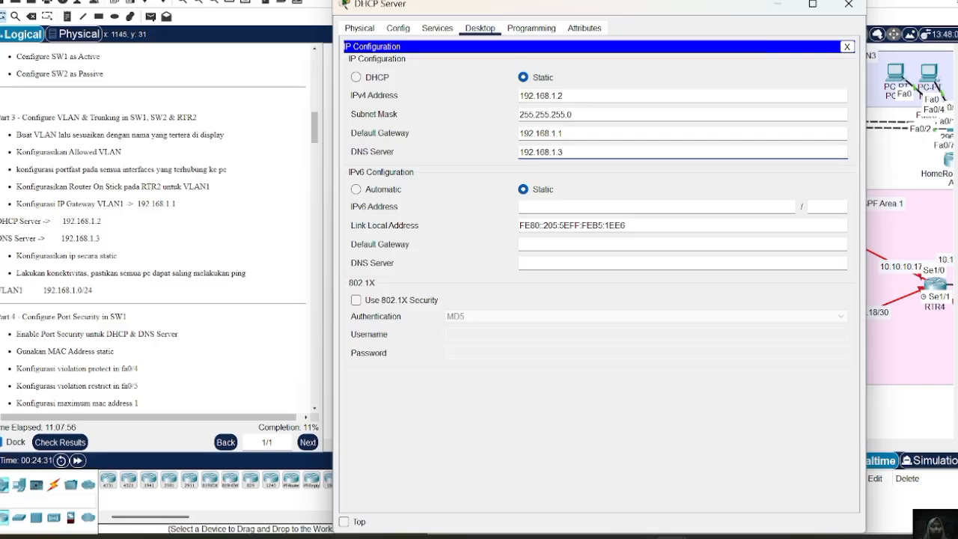
{"action": "left_click", "coordinate": [849, 4]}
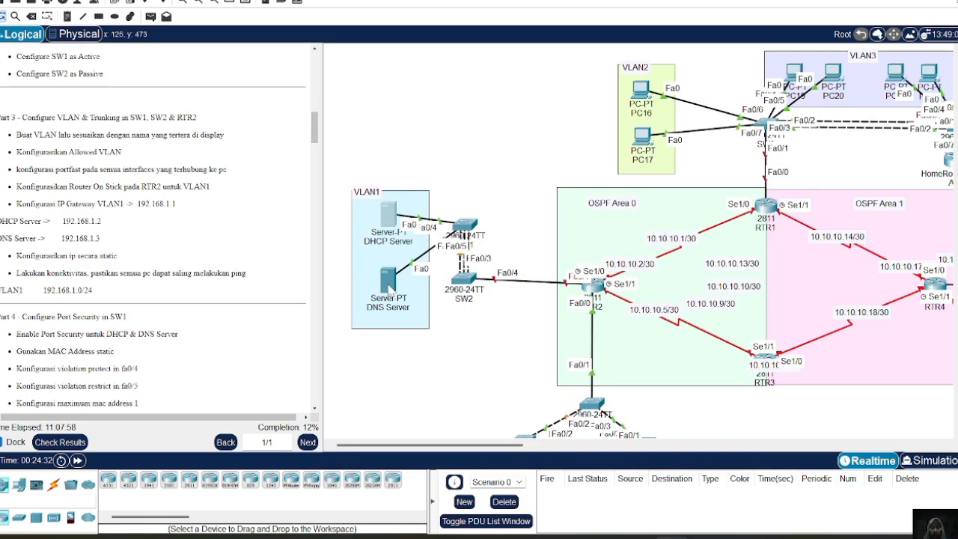
Open the DNS Server's IP configuration and assign it 192.168.1.3 with subnet mask 255.255.255.0.
{"action": "left_click", "coordinate": [388, 281]}
{"action": "left_click", "coordinate": [408, 83]}
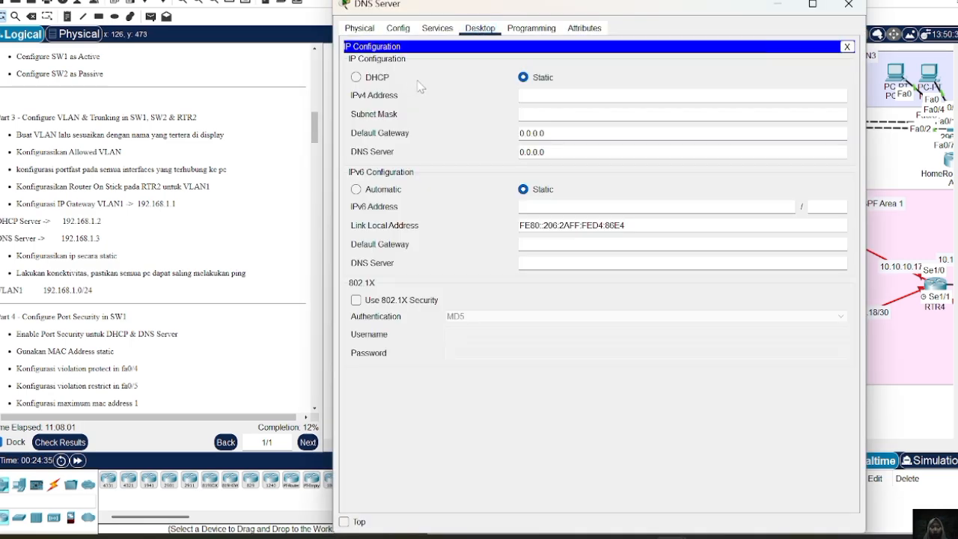
{"action": "type", "text": "192.168"}
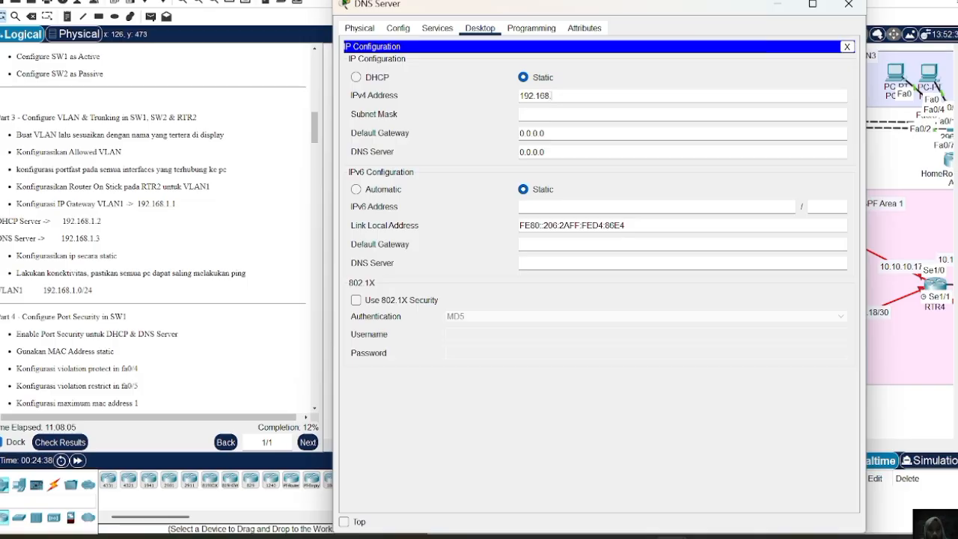
{"action": "type", "text": ".1.3"}
{"action": "key", "text": "Tab"}
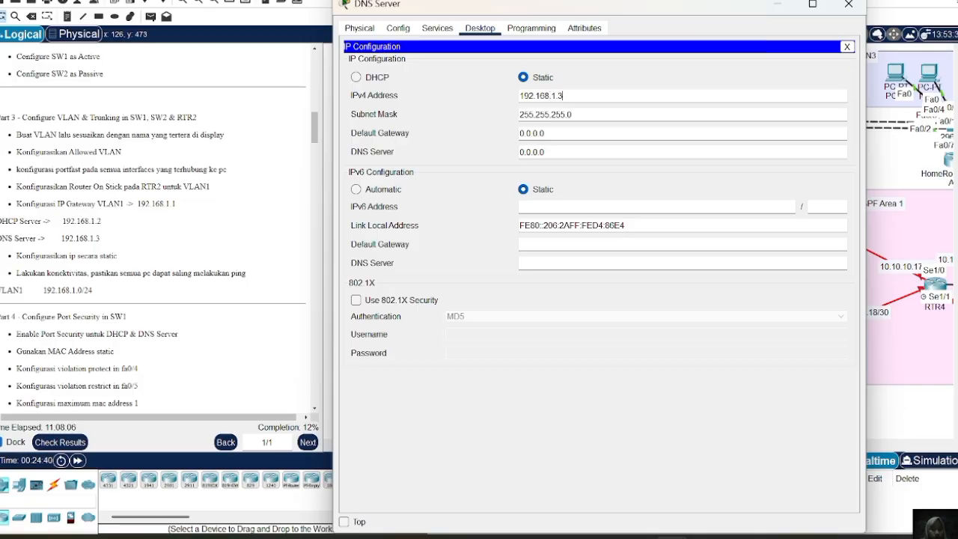
Set the DNS Server's default gateway to 192.168.1.1.
{"action": "key", "text": "Tab"}
{"action": "key", "text": "BackSpace"}
{"action": "key", "text": "BackSpace"}
{"action": "key", "text": "BackSpace"}
{"action": "key", "text": "BackSpace"}
{"action": "key", "text": "BackSpace"}
{"action": "key", "text": "BackSpace"}
{"action": "key", "text": "BackSpace"}
{"action": "type", "text": "1"}
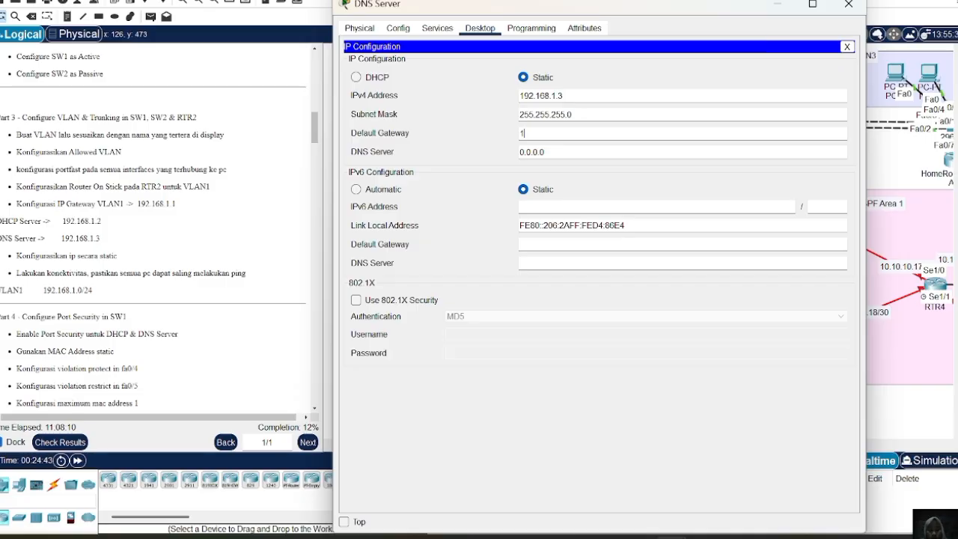
{"action": "type", "text": "92.168.1.1"}
Set the DNS server address on the DNS Server itself to 192.168.1.3.
{"action": "key", "text": "Tab"}
{"action": "type", "text": "192.16"}
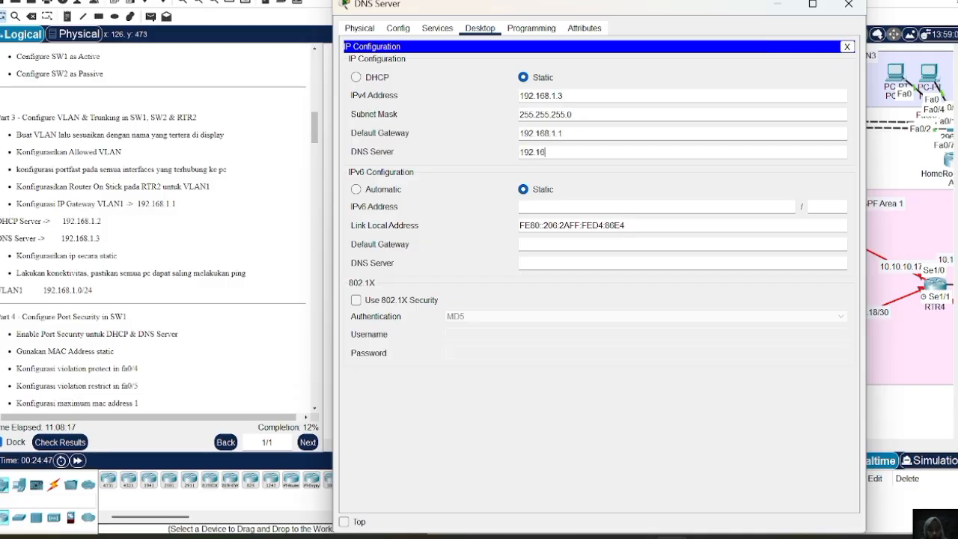
{"action": "type", "text": "8.1.3"}
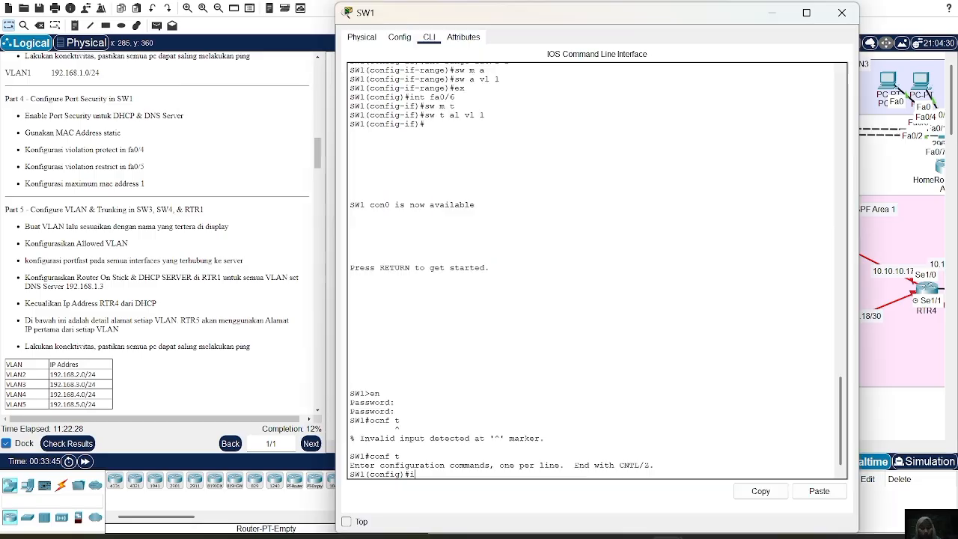
Enter interface configuration for fa0/1 on SW1 and set the port to access mode.
{"action": "type", "text": "fa"}
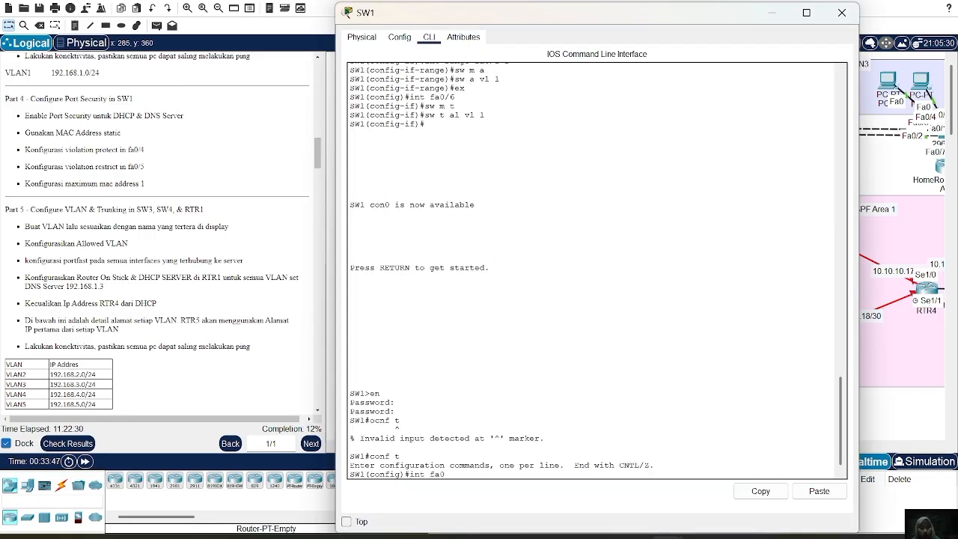
{"action": "type", "text": "0/"}
{"action": "type", "text": "1"}
{"action": "key", "text": "Return"}
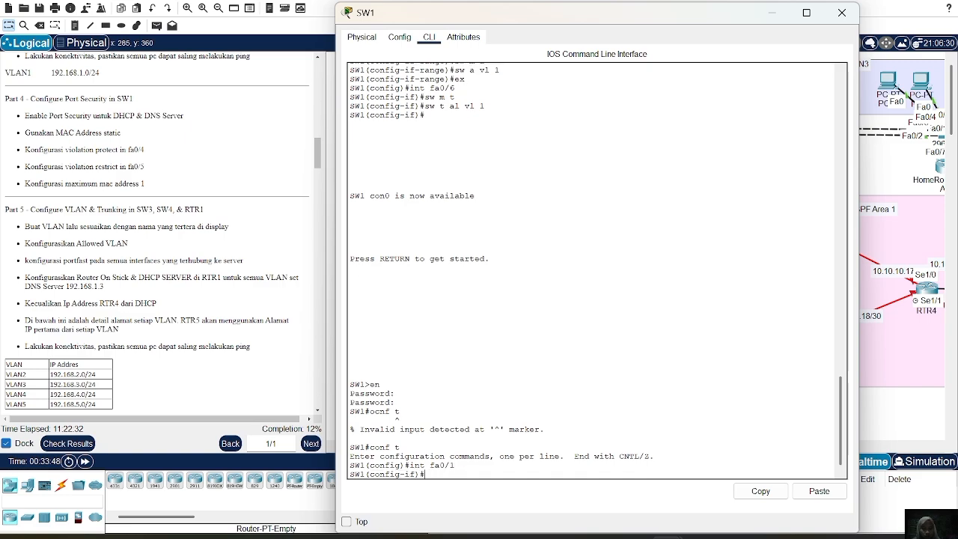
{"action": "type", "text": "sw m a"}
{"action": "key", "text": "Return"}
Enable port security on SW1's fa0/1 interface.
{"action": "type", "text": "sw p"}
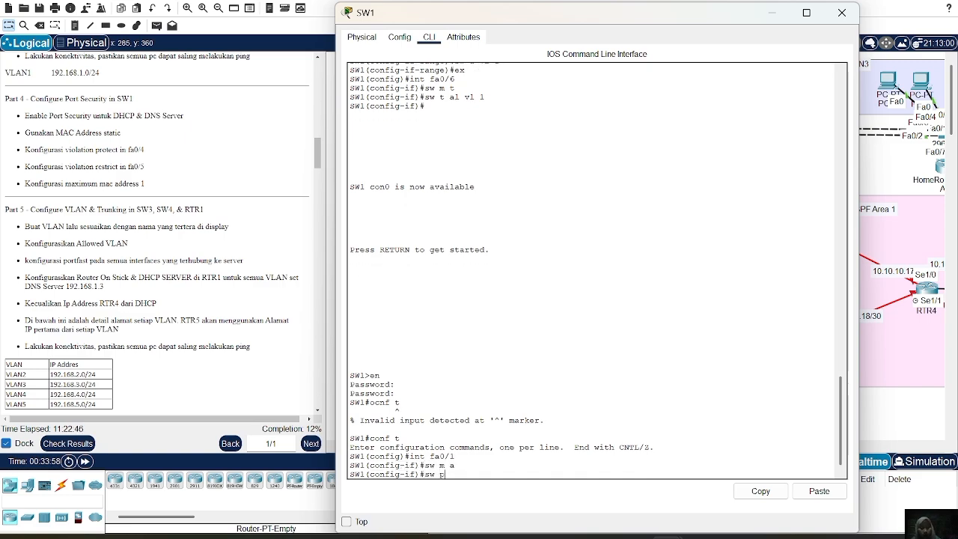
{"action": "type", "text": "ort-sec"}
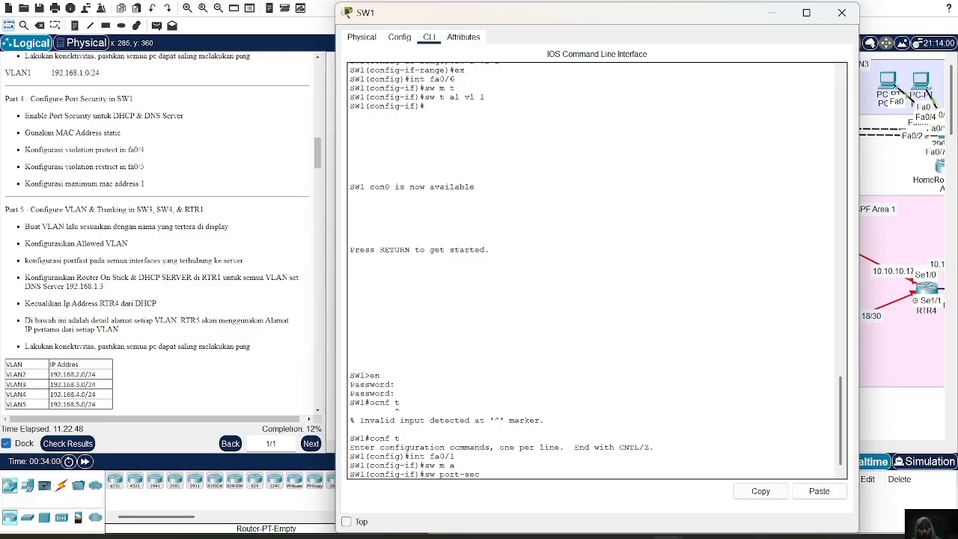
{"action": "type", "text": "urity"}
{"action": "key", "text": "Return"}
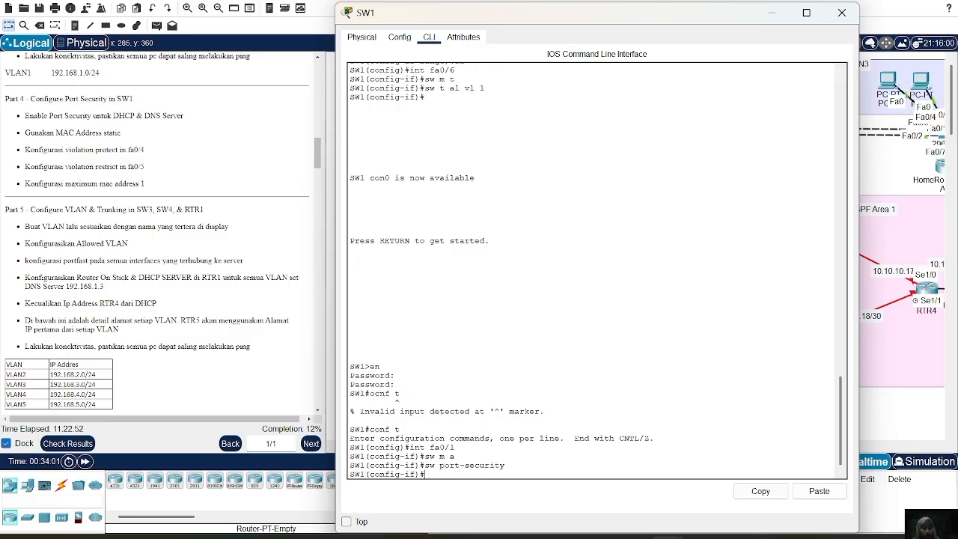
Assign the static port-security MAC address 0005.5EB5.1EE6 to SW1's fa0/1.
{"action": "key", "text": "Up"}
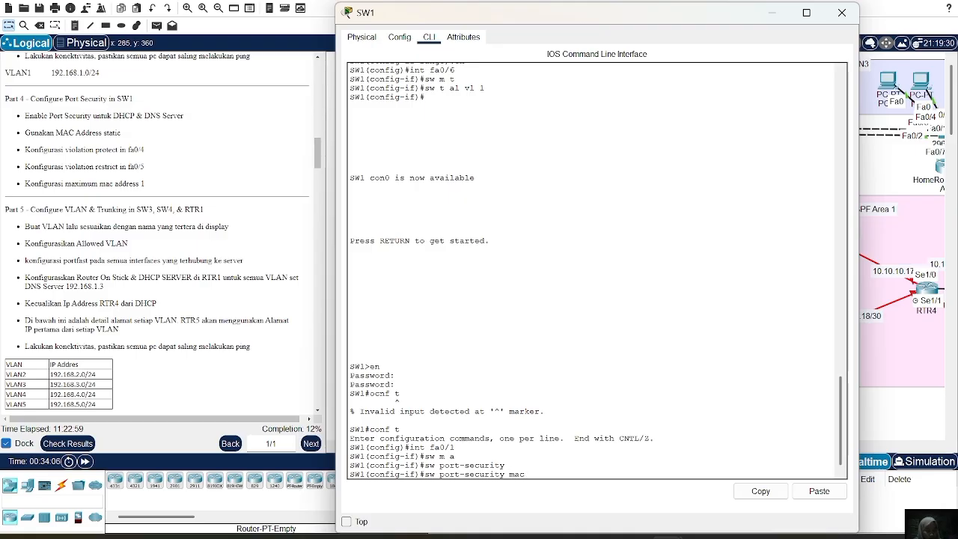
{"action": "type", "text": "mac"}
{"action": "key", "text": "Tab"}
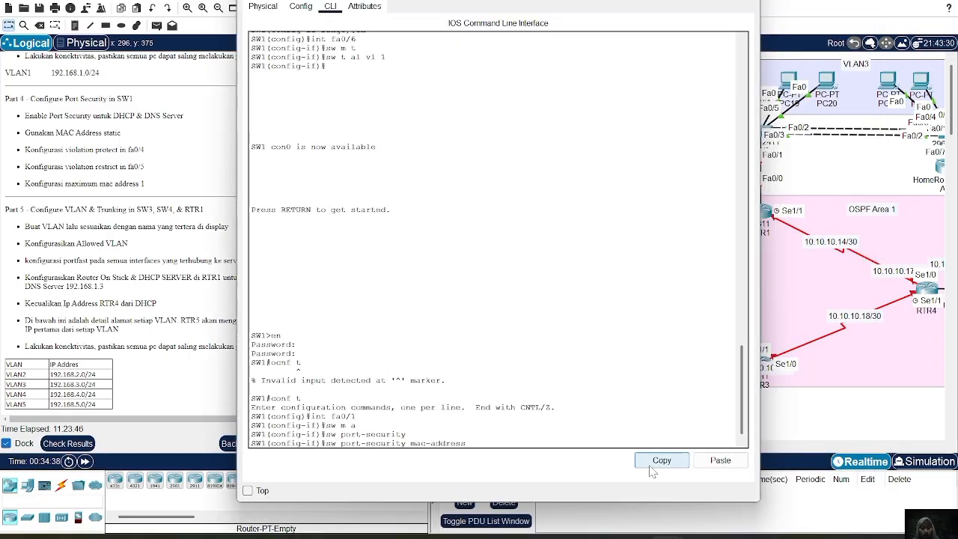
{"action": "left_click", "coordinate": [720, 461]}
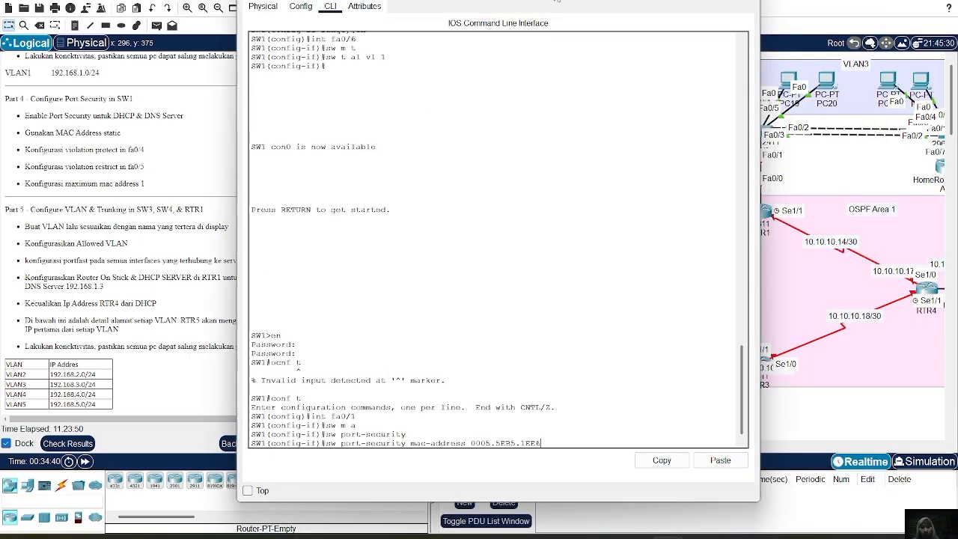
{"action": "left_click_drag", "start_coordinate": [558, 2], "coordinate": [650, 3]}
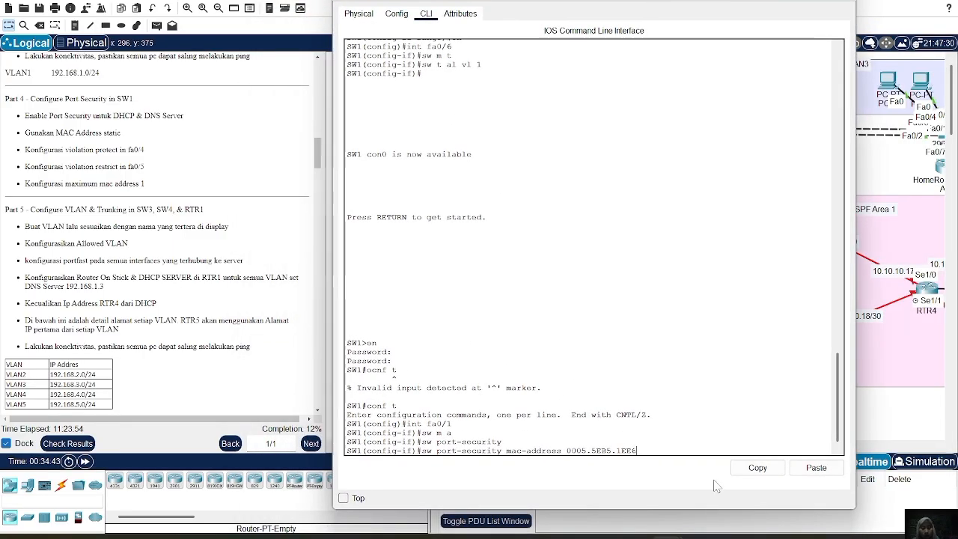
{"action": "key", "text": "Return"}
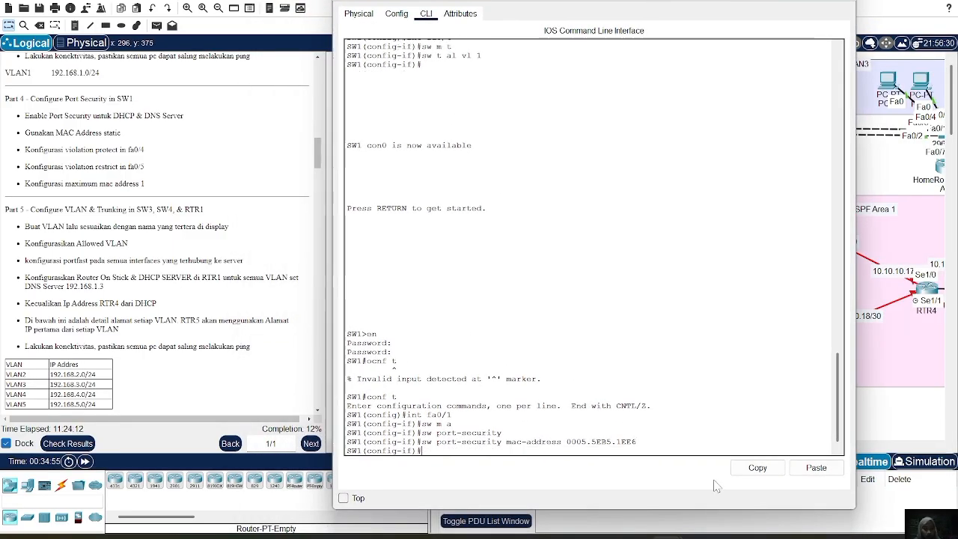
{"action": "key", "text": "Return"}
Set the port-security violation mode of SW1's fa0/1 to protect.
{"action": "key", "text": "Up"}
{"action": "key", "text": "Up"}
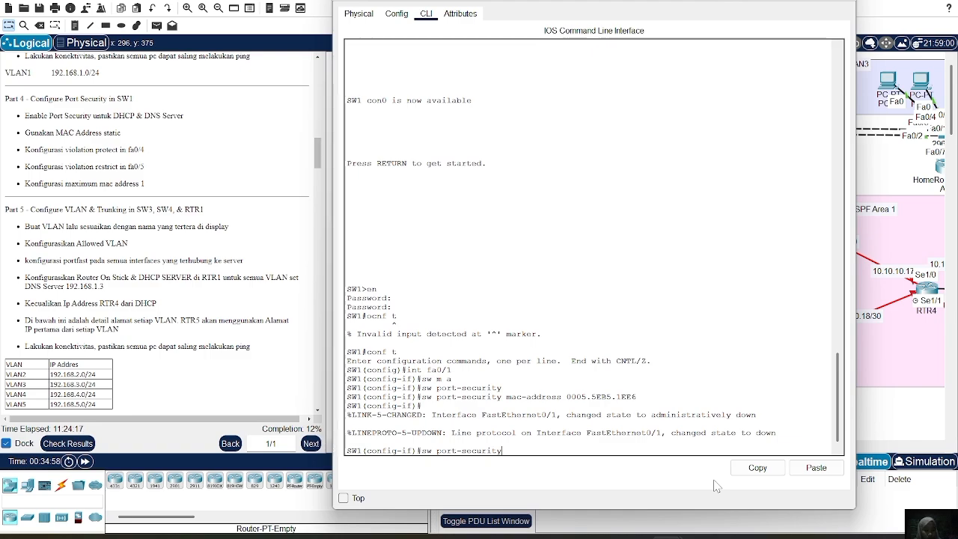
{"action": "type", "text": "violat"}
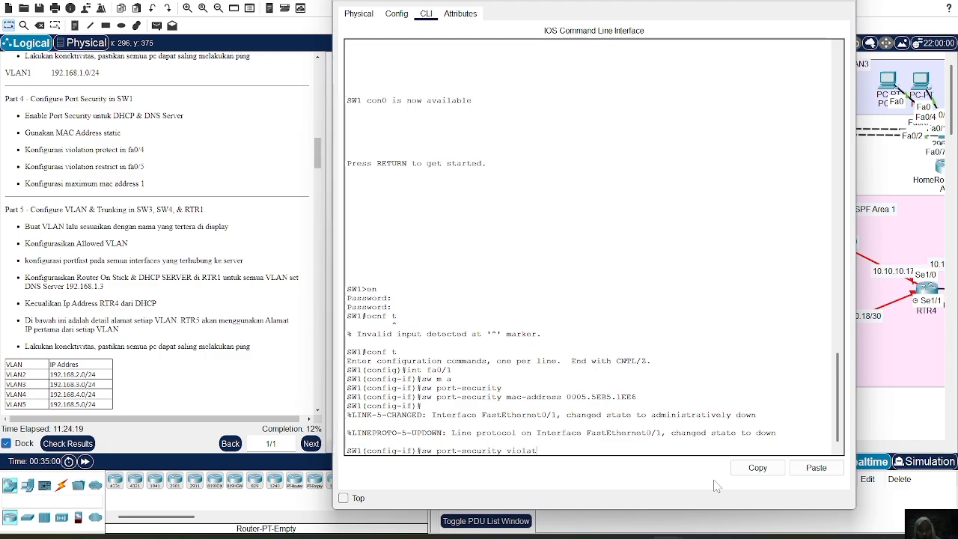
{"action": "type", "text": "ion "}
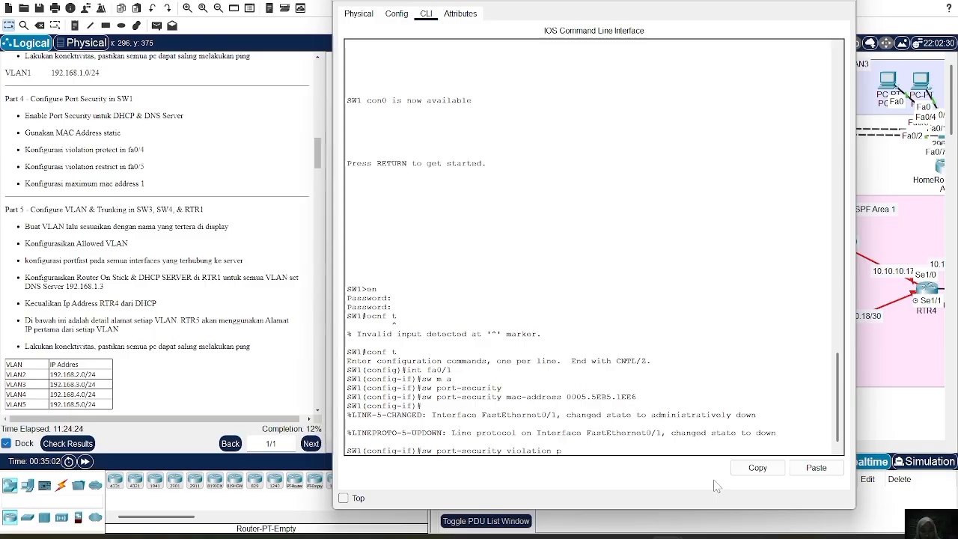
{"action": "type", "text": "protect"}
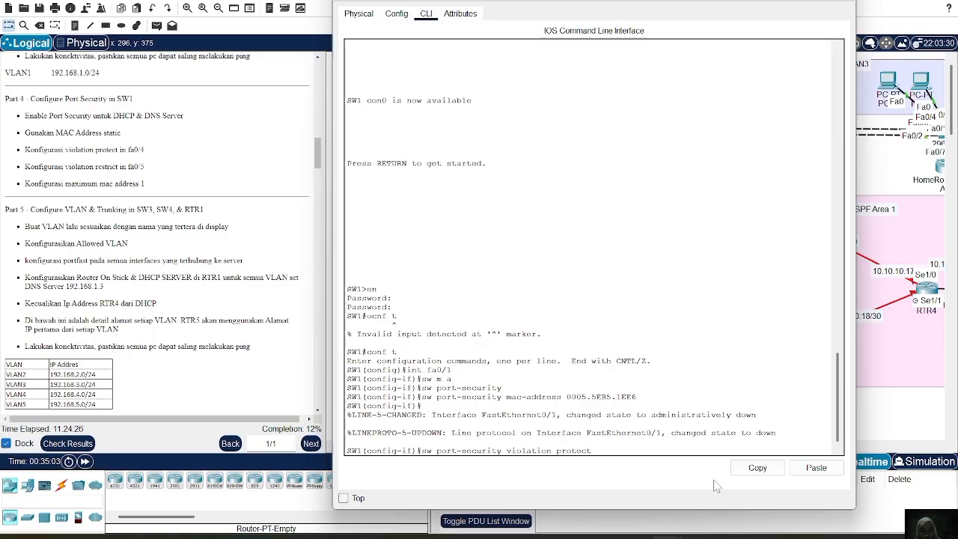
{"action": "key", "text": "Return"}
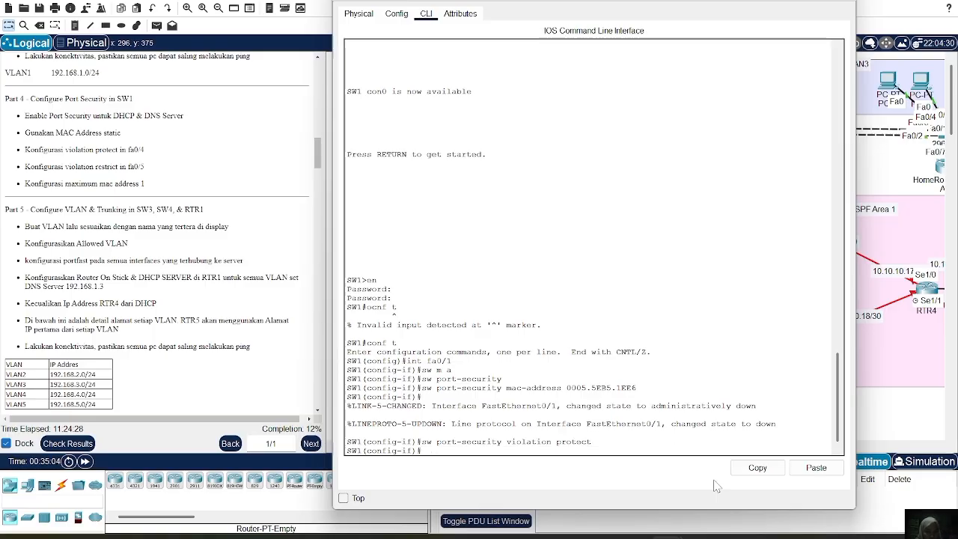
Limit port security on SW1's fa0/1 to a maximum of 1 MAC address.
{"action": "key", "text": "Up"}
{"action": "key", "text": "Up"}
{"action": "key", "text": "Up"}
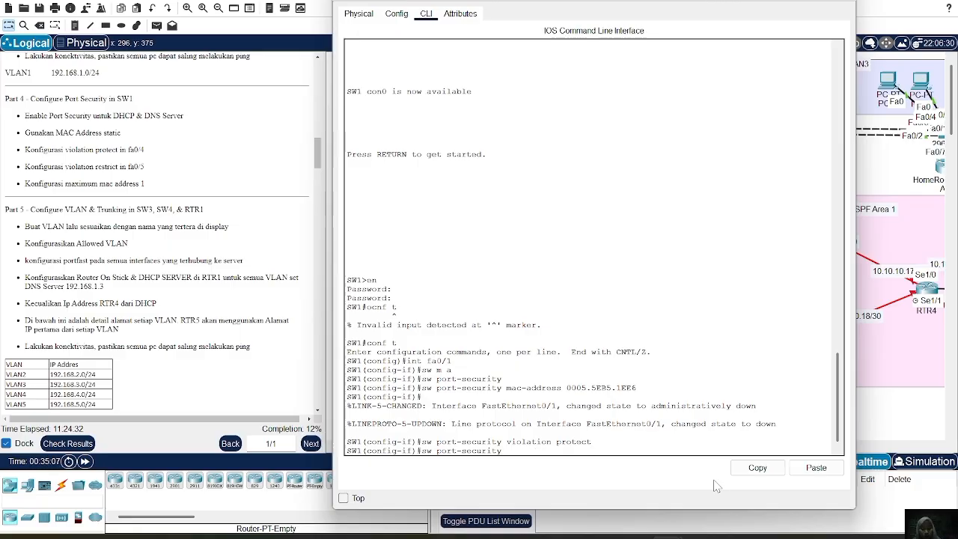
{"action": "type", "text": "maximum 1"}
{"action": "key", "text": "Return"}
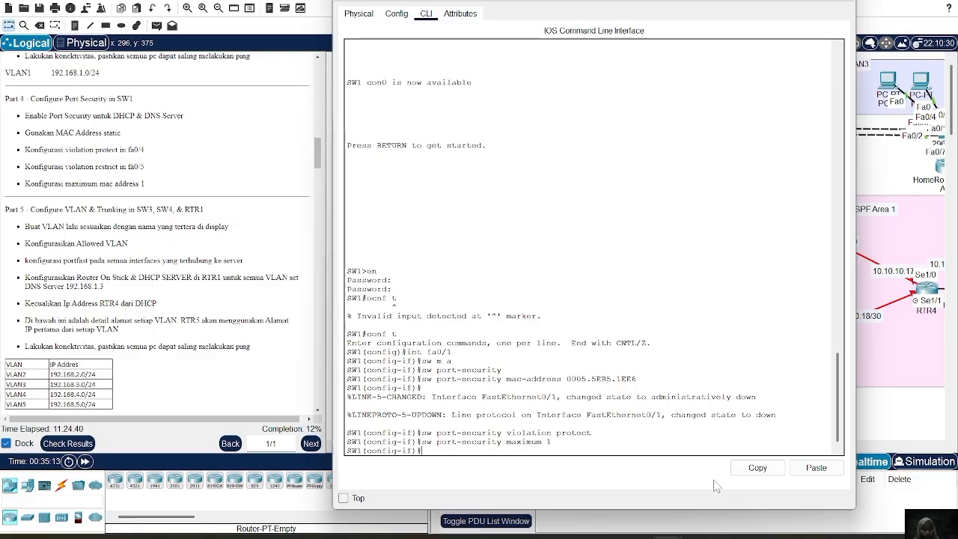
Leave fa0/1, enter interface configuration for fa0/2 on SW1, and set that port to access mode.
{"action": "type", "text": "ex"}
{"action": "key", "text": "Return"}
{"action": "type", "text": "int fa0/2"}
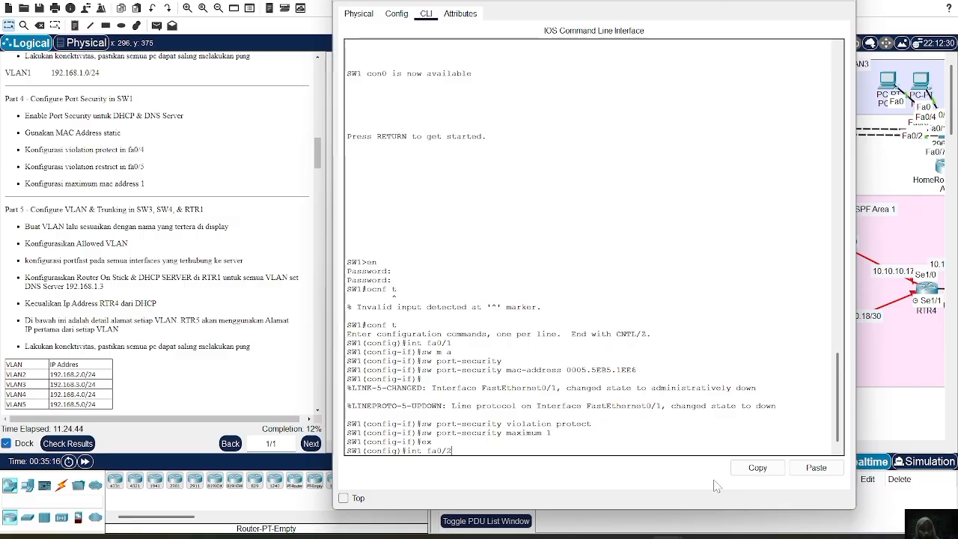
{"action": "key", "text": "Return"}
{"action": "type", "text": "sw m a"}
{"action": "key", "text": "Return"}
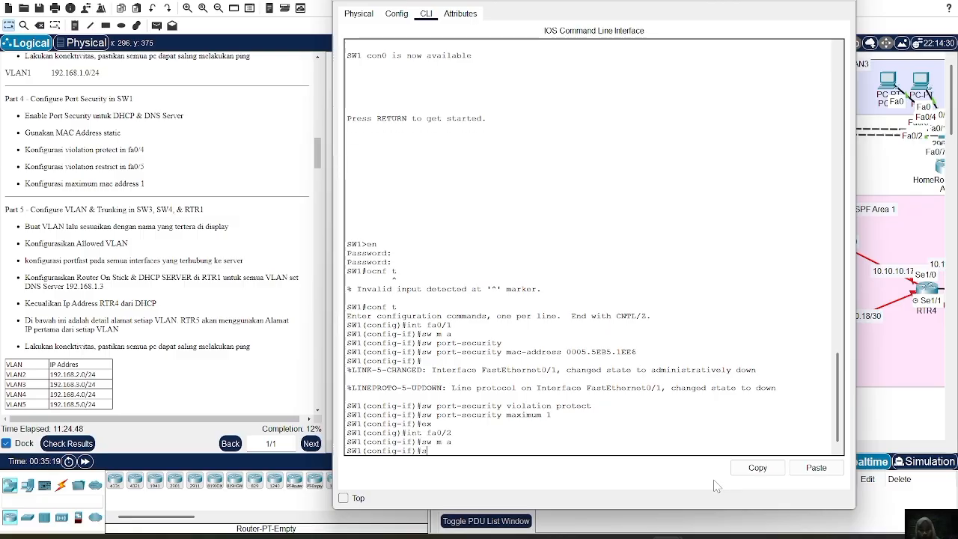
Enable port security on SW1's fa0/2 interface.
{"action": "type", "text": "sw port-s"}
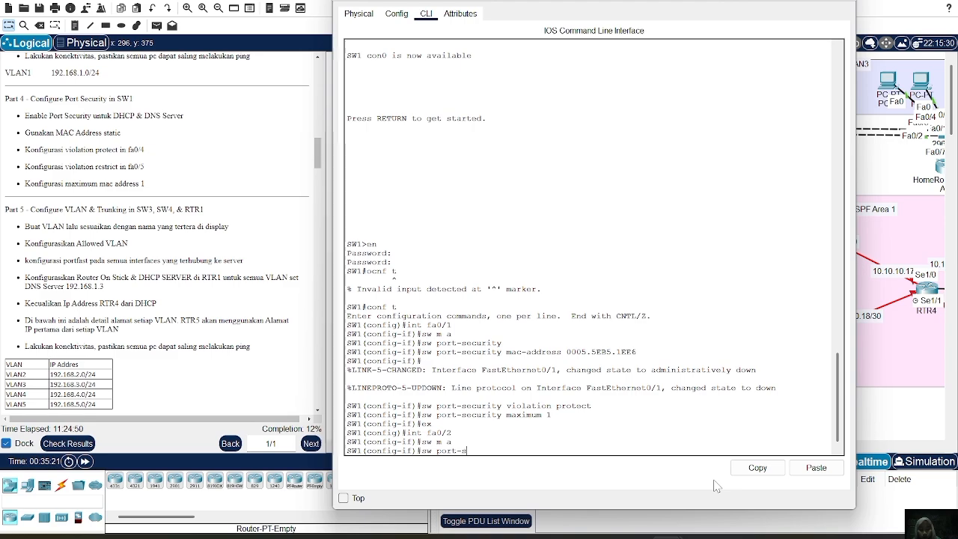
{"action": "type", "text": "ecurity"}
{"action": "key", "text": "Return"}
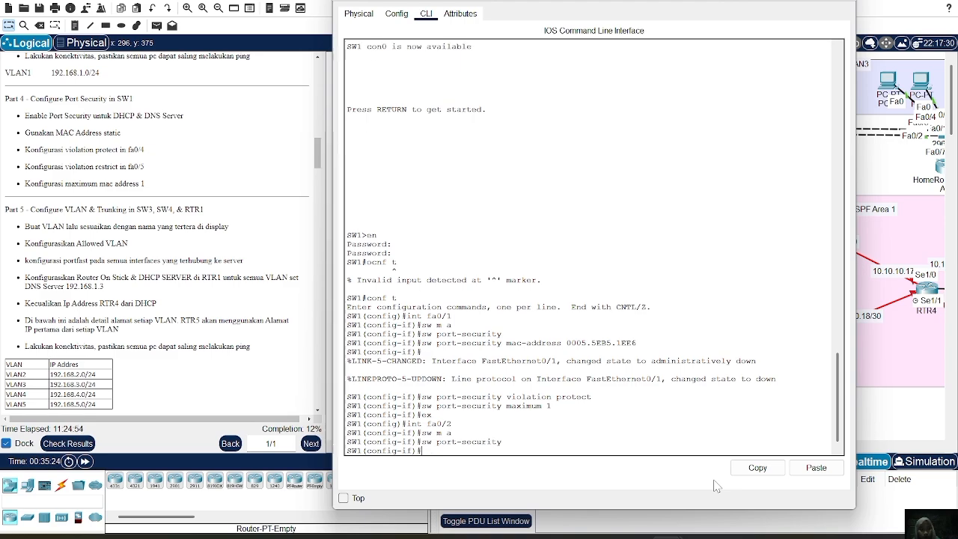
Assign the static secure MAC address 0006.2AD4.86E4 to port security on SW1's fa0/2.
{"action": "key", "text": "Up"}
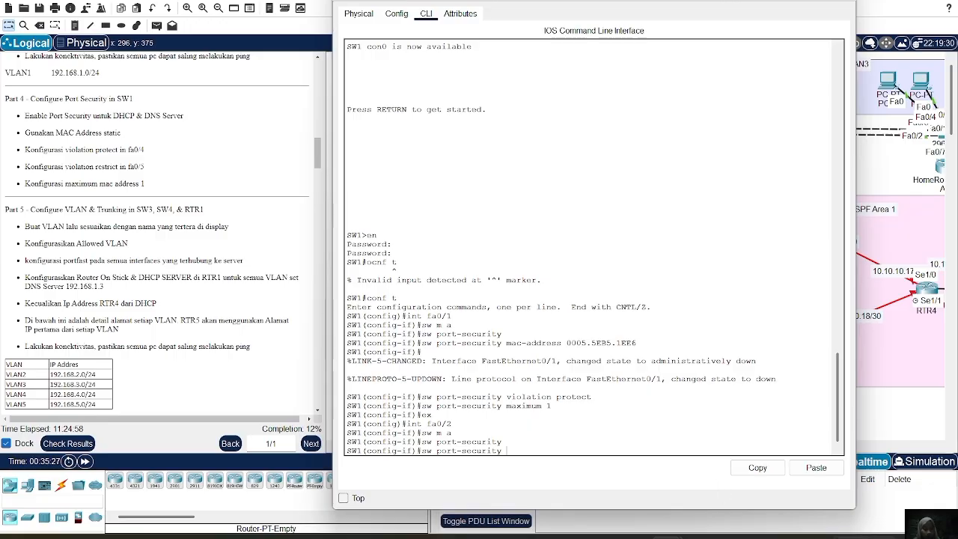
{"action": "type", "text": "mac"}
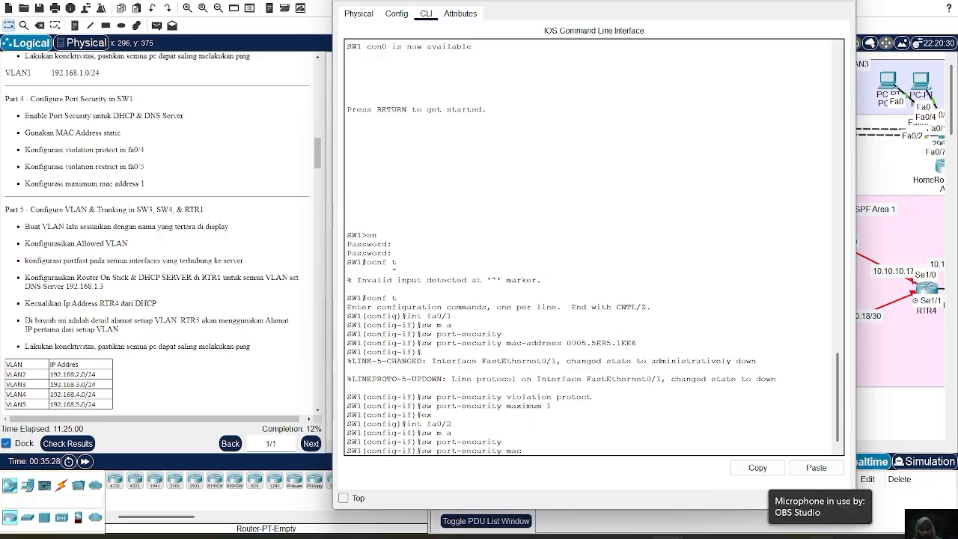
{"action": "type", "text": "-address"}
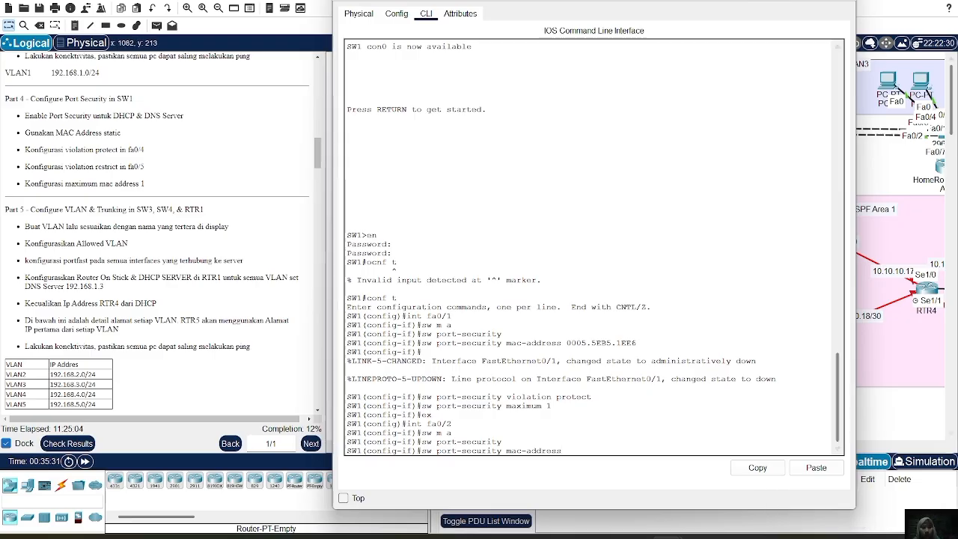
{"action": "left_click_drag", "start_coordinate": [793, 1], "coordinate": [674, 11]}
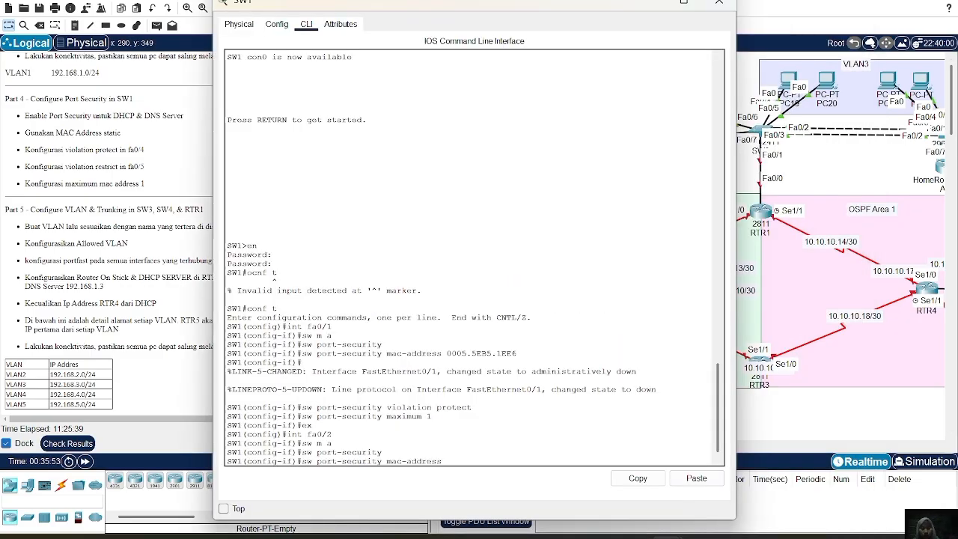
{"action": "left_click", "coordinate": [702, 483]}
{"action": "key", "text": "Return"}
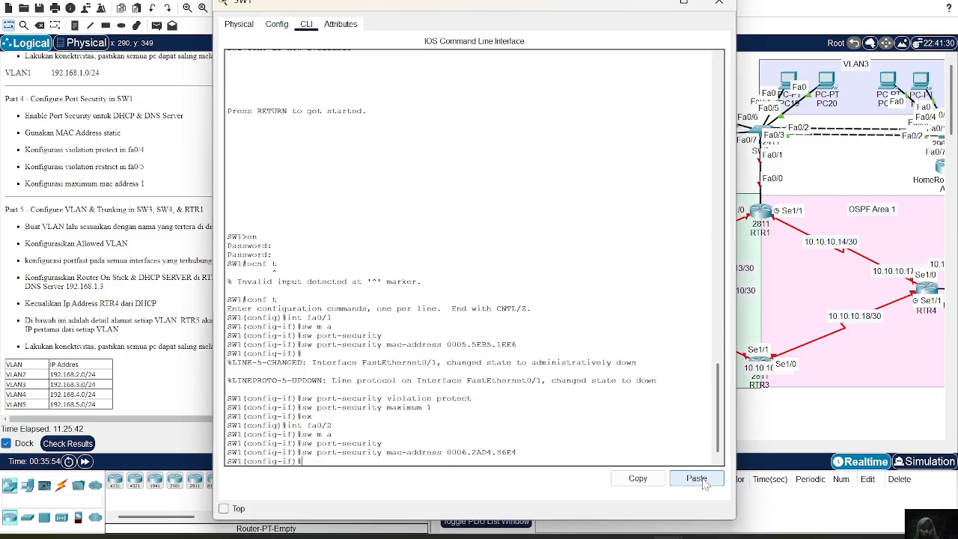
Set the port-security violation mode of SW1's fa0/2 to restrict.
{"action": "key", "text": "Up"}
{"action": "key", "text": "Up"}
{"action": "type", "text": "vi"}
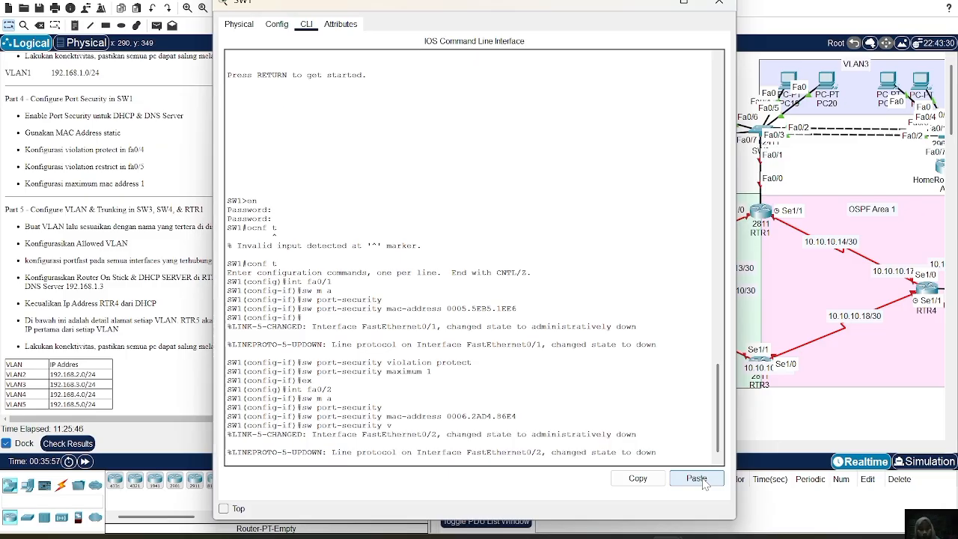
{"action": "key", "text": "Return"}
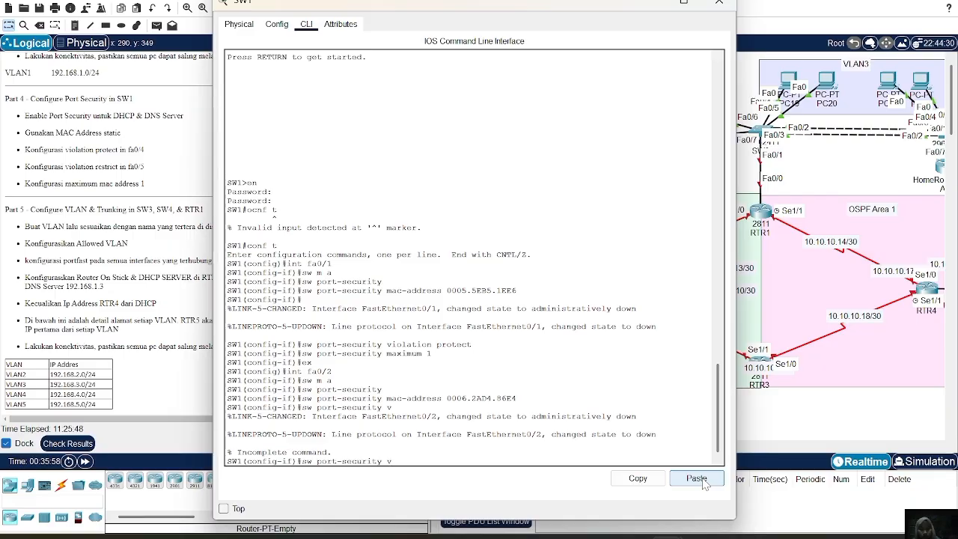
{"action": "type", "text": "iolation restrict"}
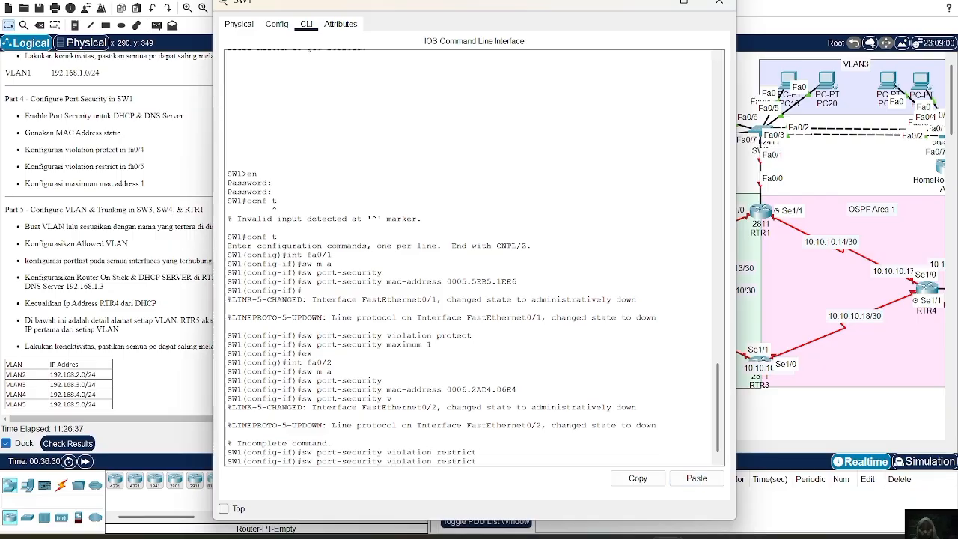
{"action": "key", "text": "Down"}
{"action": "key", "text": "Up"}
Limit port security on SW1's fa0/2 to a maximum of 1 MAC address.
{"action": "key", "text": "Up"}
{"action": "key", "text": "Up"}
{"action": "key", "text": "Up"}
{"action": "key", "text": "Up"}
{"action": "key", "text": "Up"}
{"action": "key", "text": "Up"}
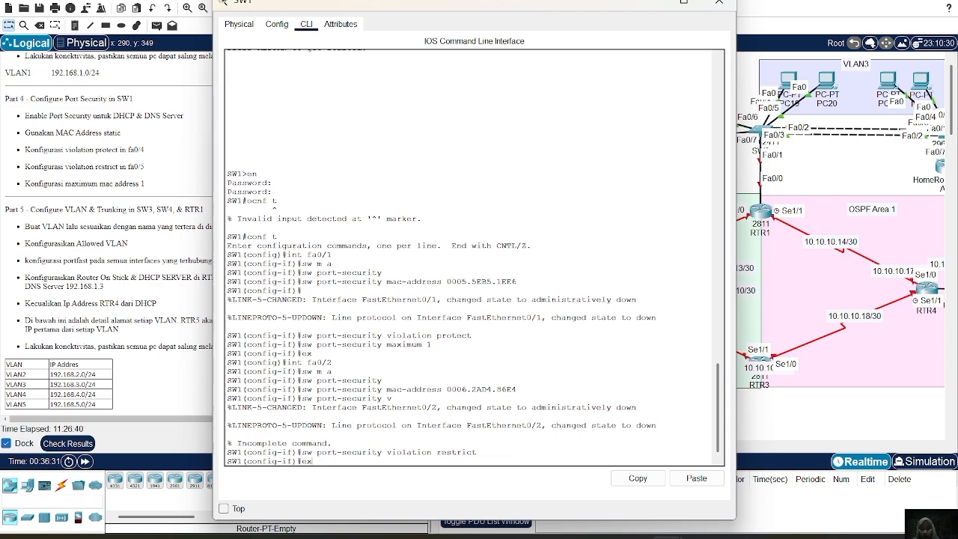
{"action": "key", "text": "Up"}
{"action": "key", "text": "Up"}
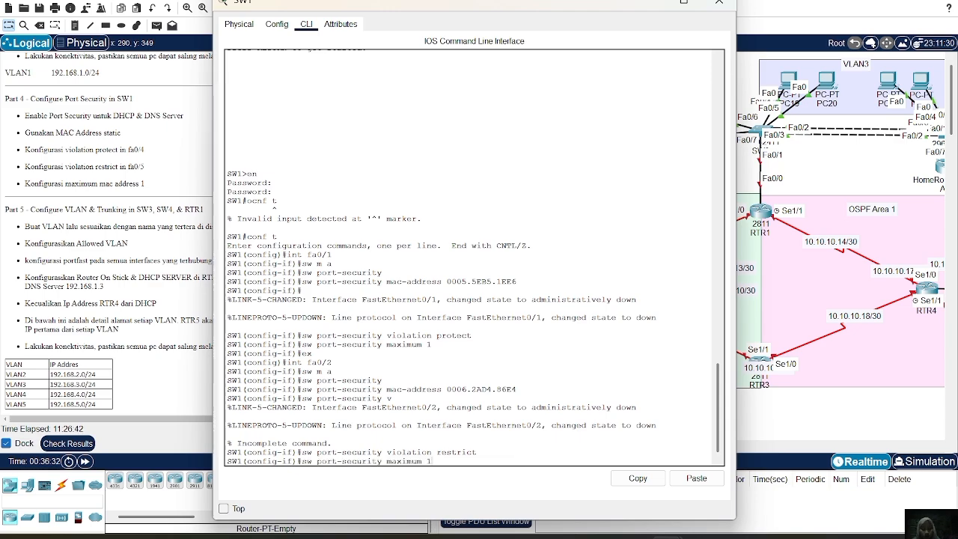
{"action": "key", "text": "Down"}
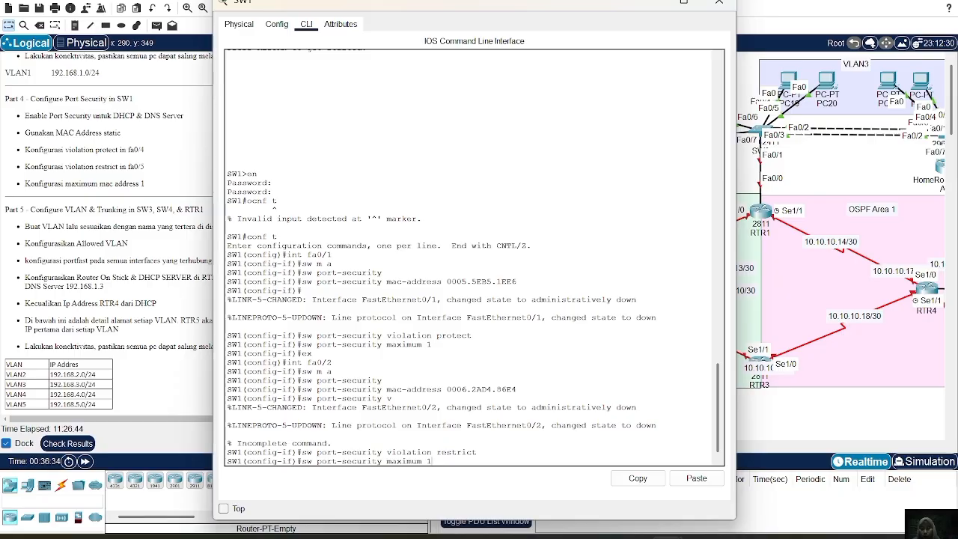
{"action": "key", "text": "Return"}
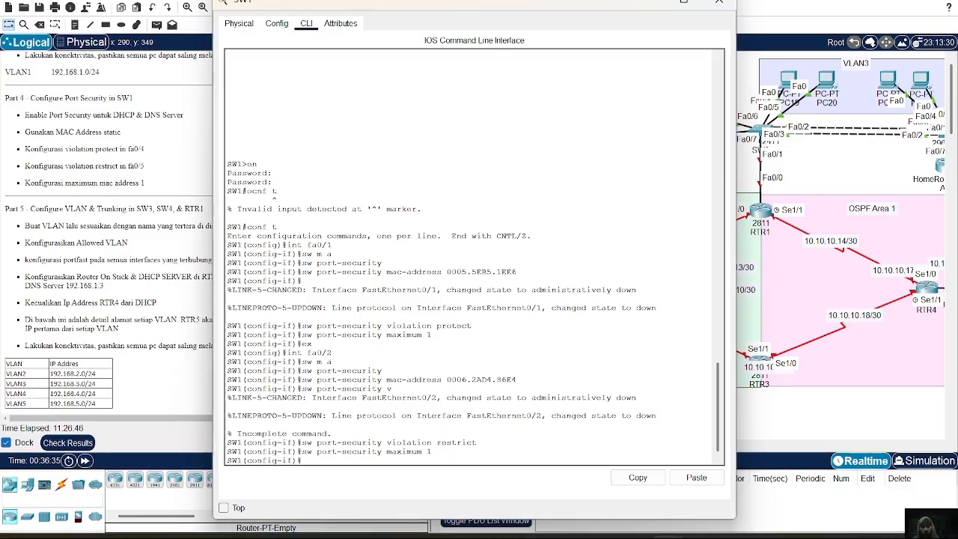
Close SW1's configuration window and bring the Part 5 instructions into view.
{"action": "left_click_drag", "start_coordinate": [556, 6], "coordinate": [701, 0]}
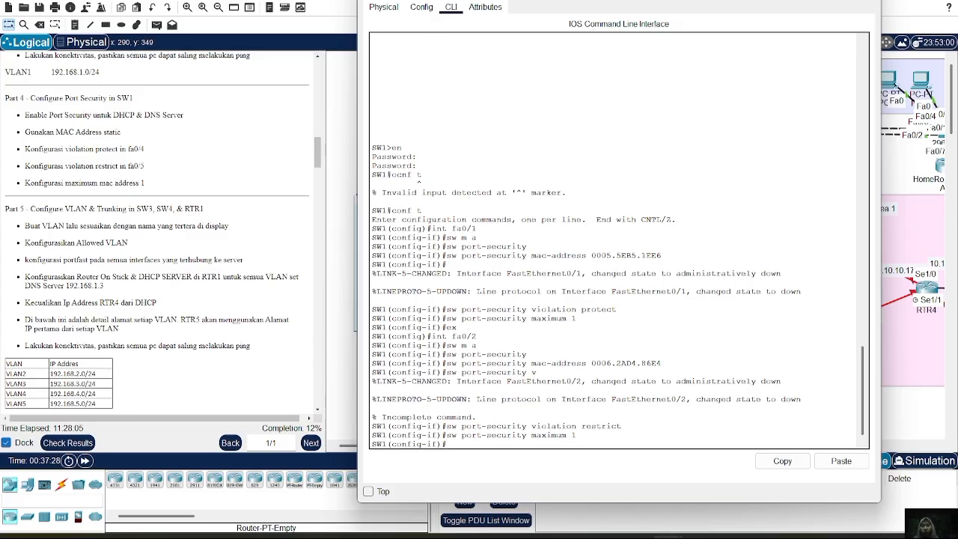
{"action": "left_click", "coordinate": [873, 2]}
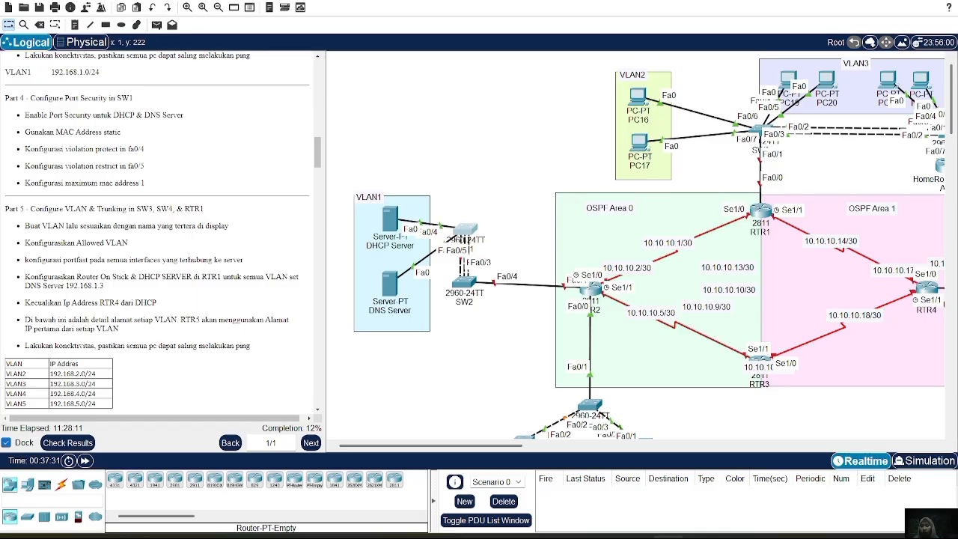
{"action": "scroll", "coordinate": [182, 313], "scroll_direction": "down", "scroll_amount": 2}
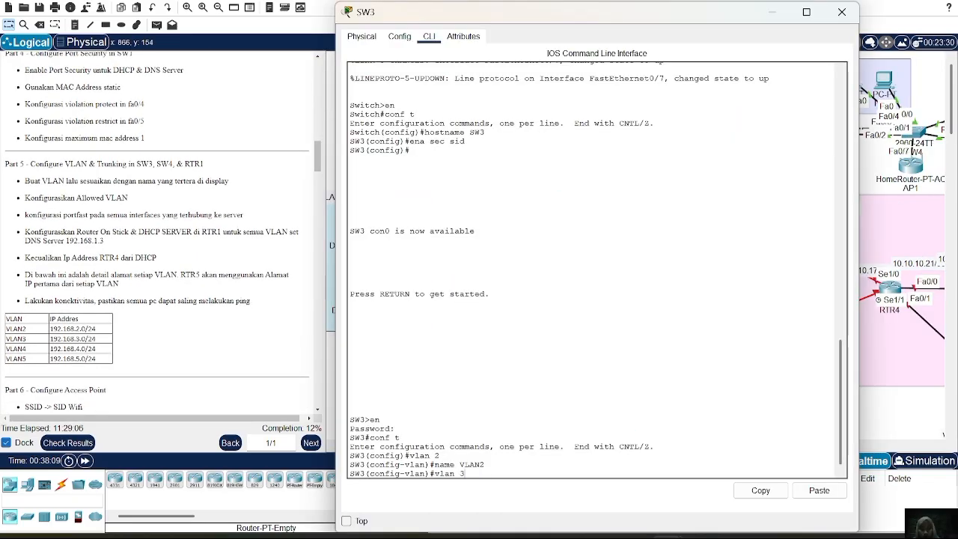
Create VLAN 3 on SW3 and name it VLAN3.
{"action": "key", "text": "Return"}
{"action": "type", "text": "name VLAN"}
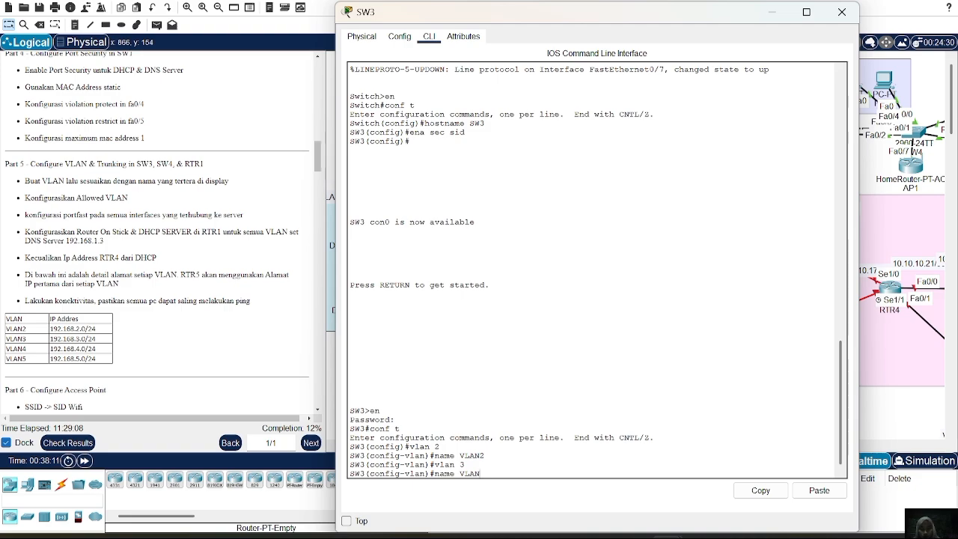
{"action": "type", "text": "3"}
{"action": "key", "text": "Return"}
Create VLAN 4 on SW3 and name it VLAN4.
{"action": "type", "text": "vlan 3"}
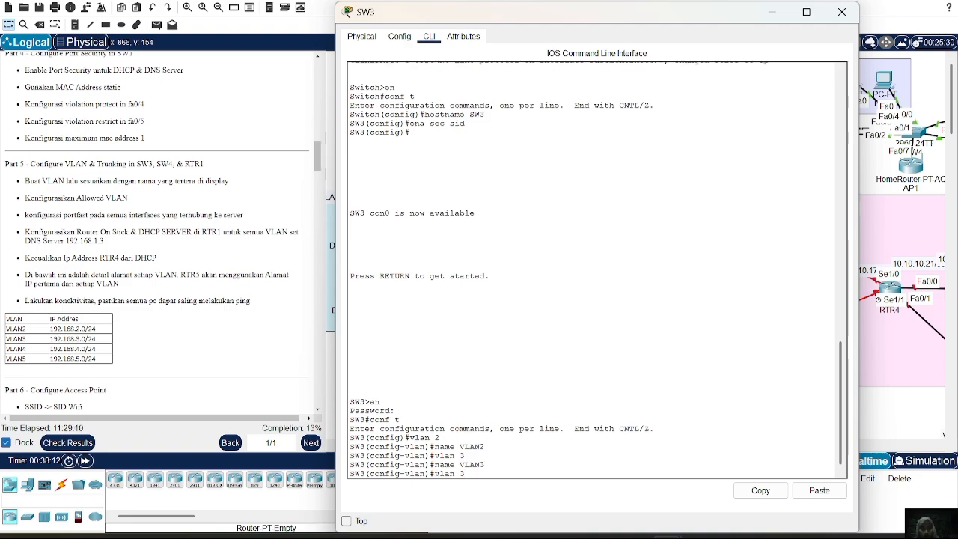
{"action": "type", "text": "4"}
{"action": "key", "text": "Return"}
{"action": "type", "text": "name VLAN"}
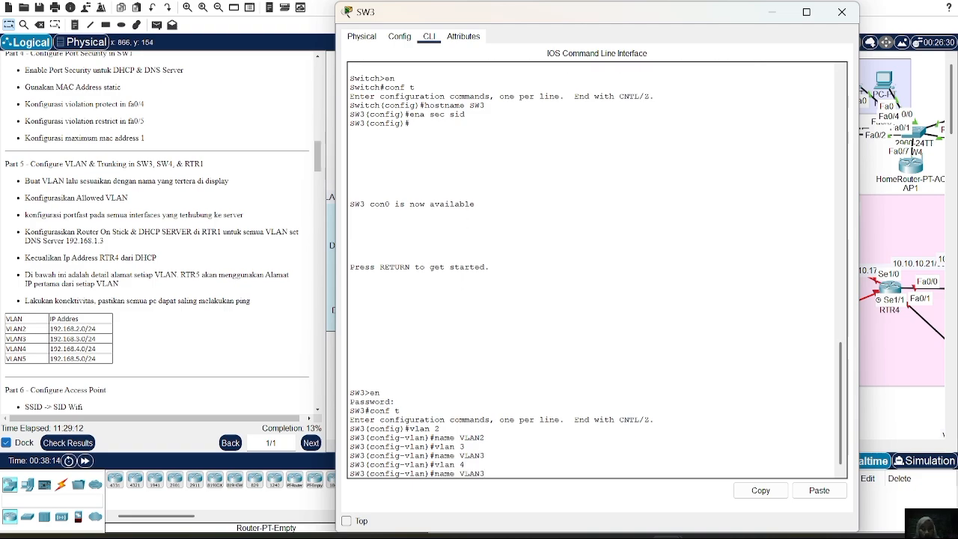
{"action": "type", "text": "4"}
{"action": "key", "text": "Return"}
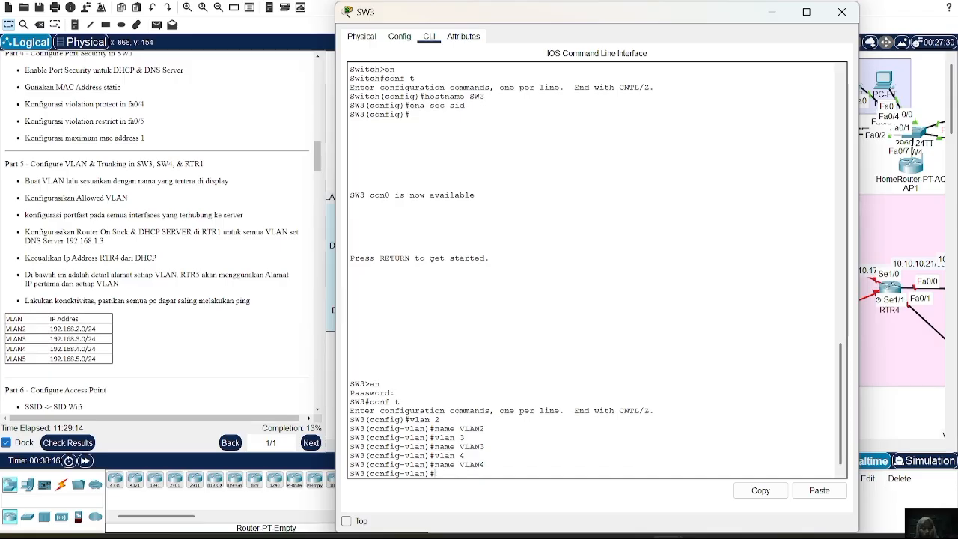
Create VLAN 5 on SW3, name it VLAN5, and leave VLAN configuration.
{"action": "type", "text": "vlan 4"}
{"action": "key", "text": "Return"}
{"action": "type", "text": "name VLAN5"}
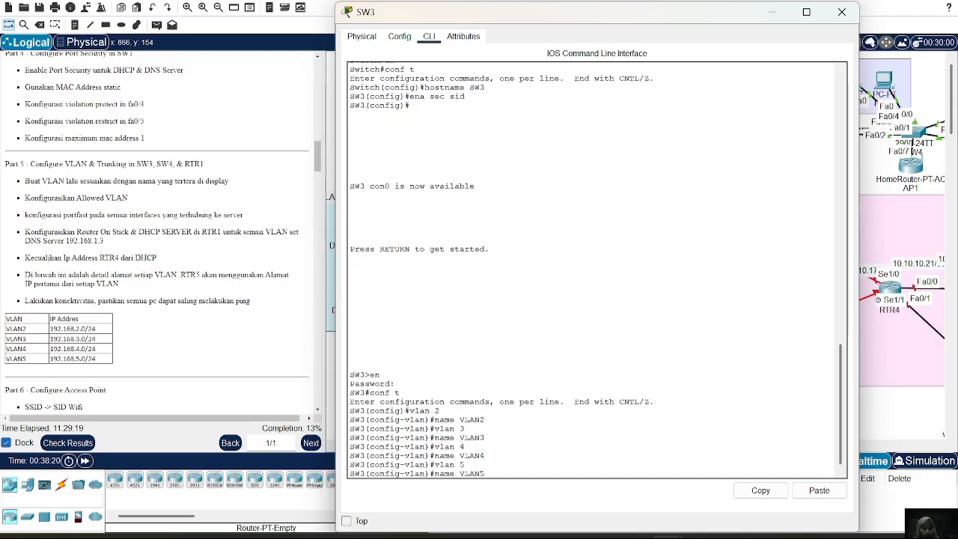
{"action": "key", "text": "Return"}
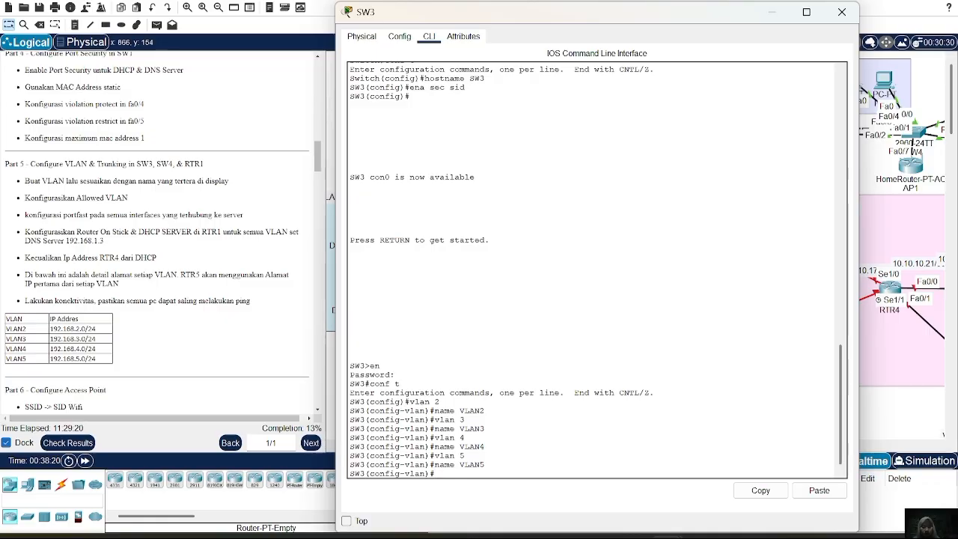
{"action": "type", "text": "ex"}
{"action": "key", "text": "Return"}
Set SW3's interface range fa0/1-2 to access mode and assign it to VLAN 2.
{"action": "type", "text": "i"}
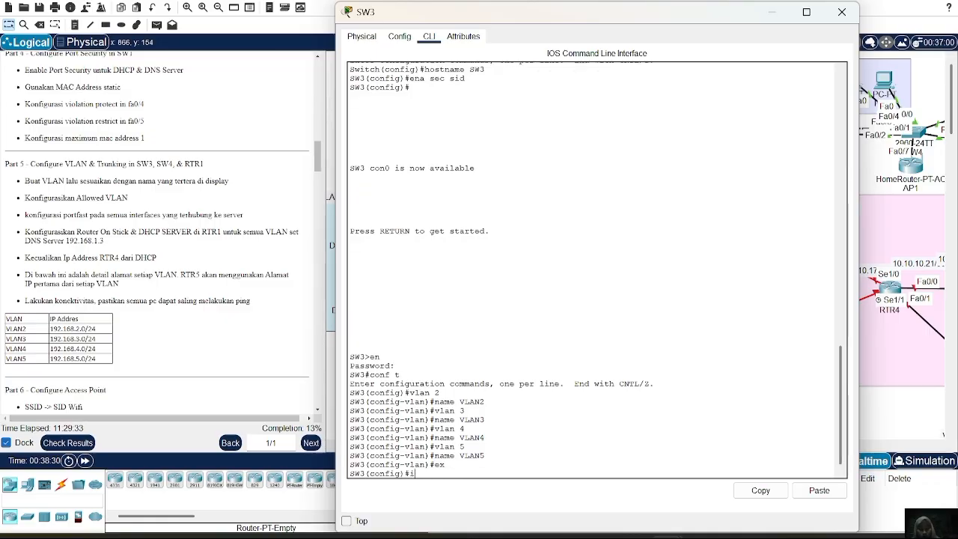
{"action": "type", "text": "nt ra fa0/1-2"}
{"action": "key", "text": "Return"}
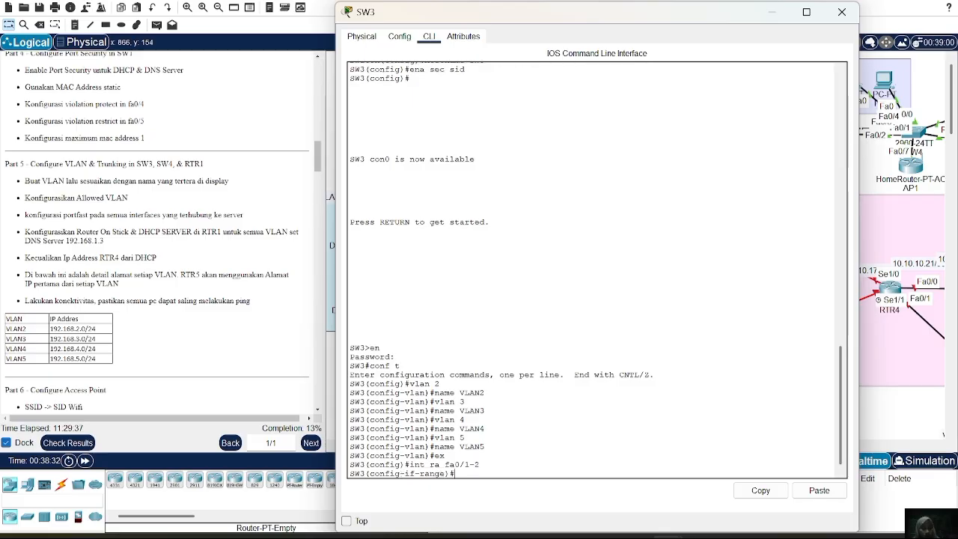
{"action": "type", "text": "sw m a"}
{"action": "key", "text": "Return"}
{"action": "type", "text": "sw a"}
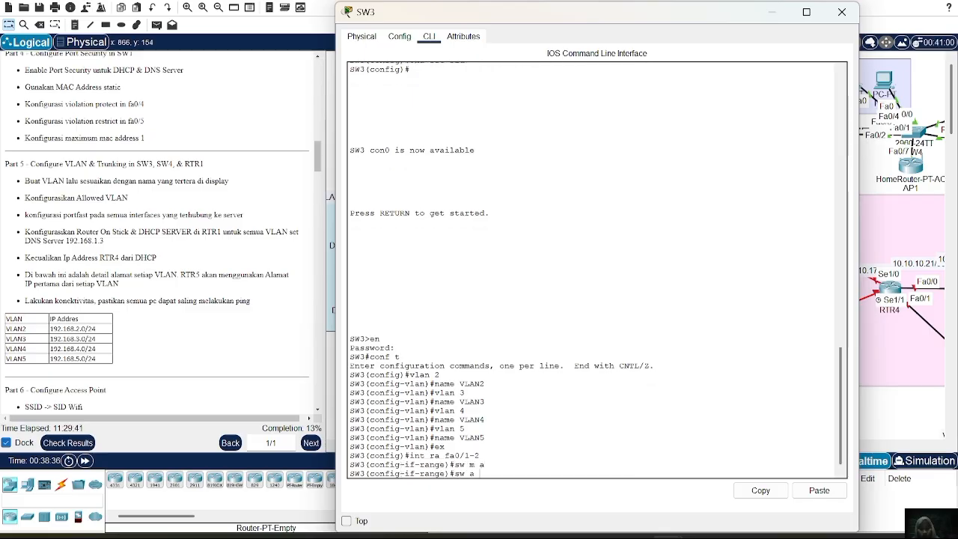
{"action": "type", "text": " vl 2"}
{"action": "key", "text": "Return"}
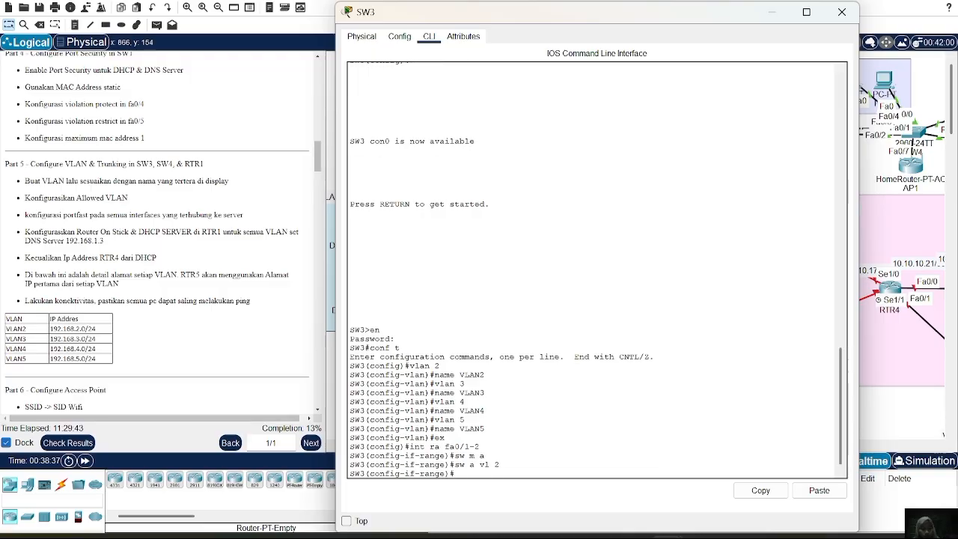
Enable spanning-tree PortFast on SW3's fa0/1-2 range and leave the interface range configuration.
{"action": "type", "text": "spa po"}
{"action": "key", "text": "Return"}
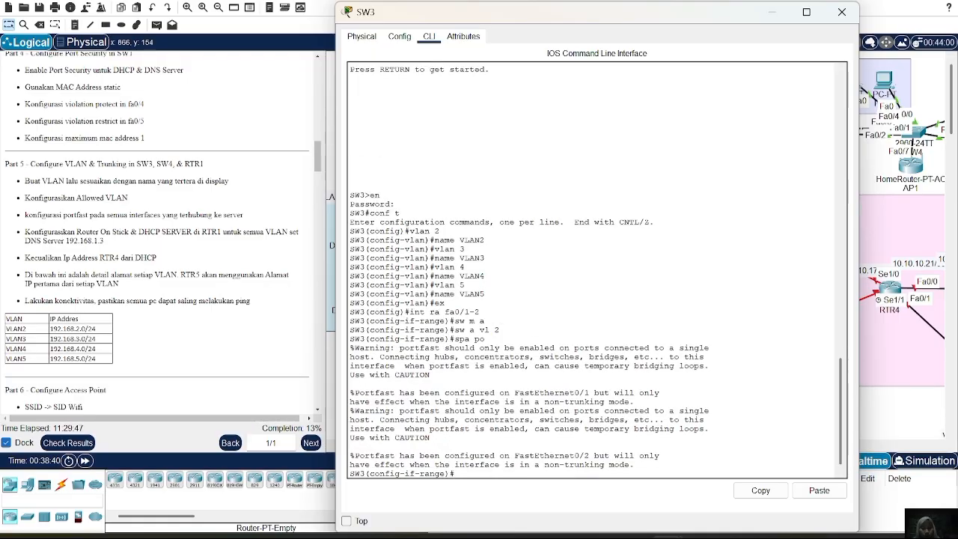
{"action": "type", "text": "ex"}
{"action": "key", "text": "Return"}
Set SW3's interface range fa0/3-4 to access mode and assign it to VLAN 3.
{"action": "type", "text": "int"}
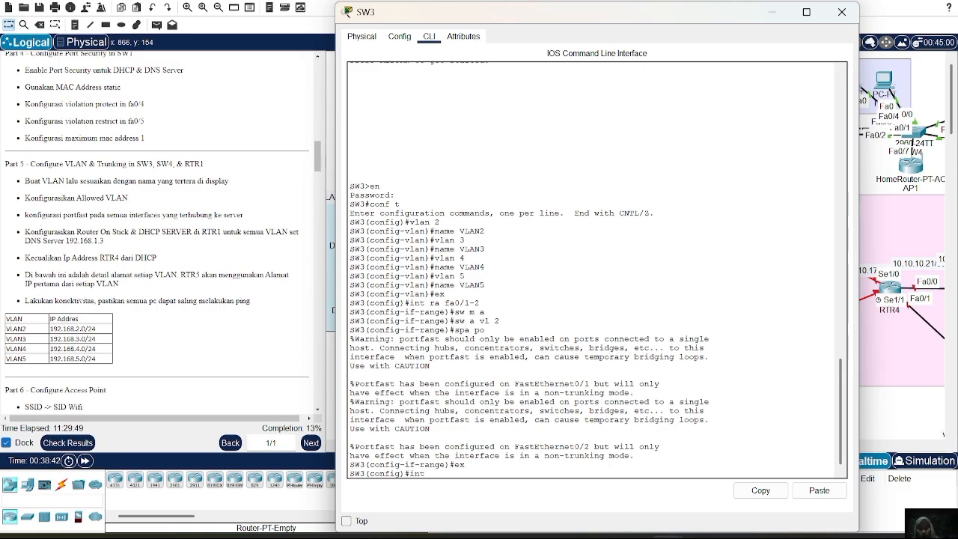
{"action": "type", "text": "0/3-4"}
{"action": "key", "text": "Return"}
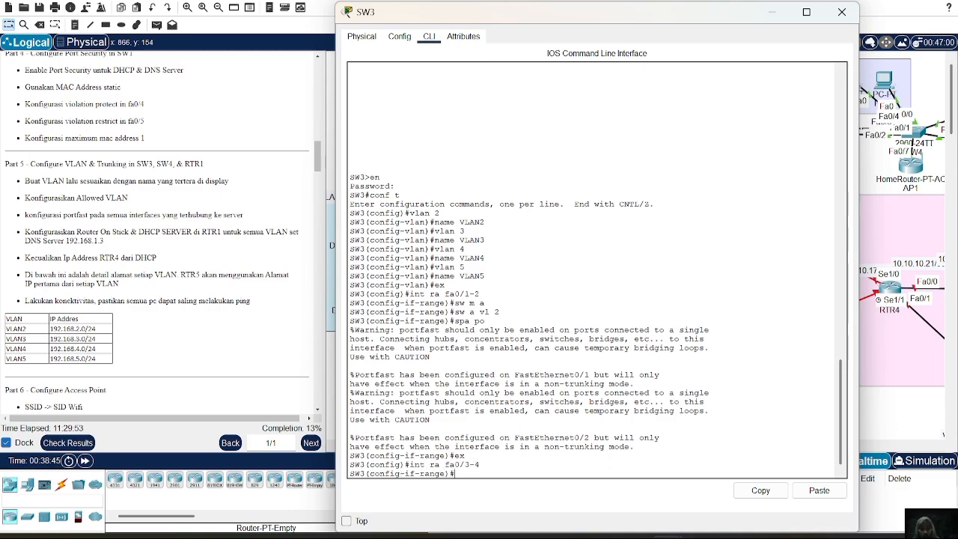
{"action": "type", "text": "sw "}
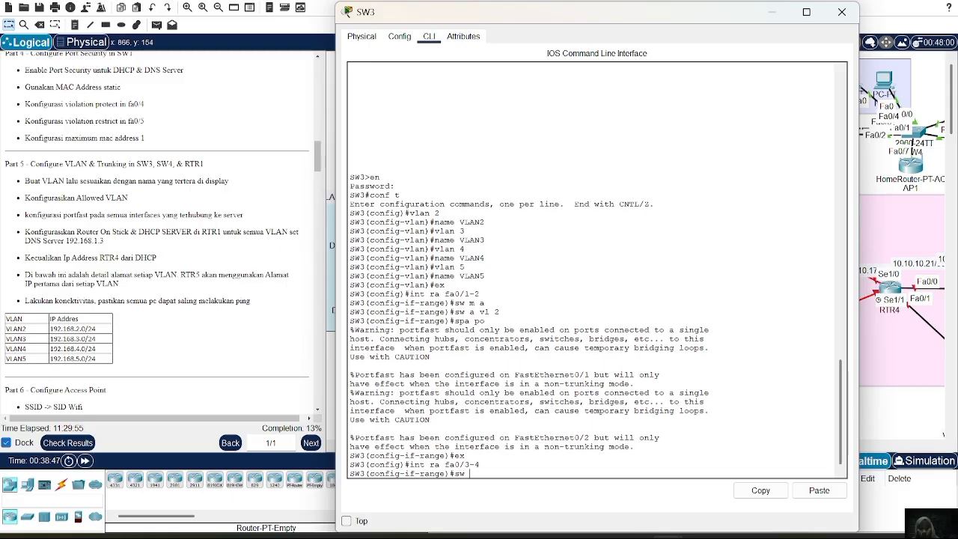
{"action": "type", "text": "m a"}
{"action": "key", "text": "Return"}
{"action": "type", "text": "sw a"}
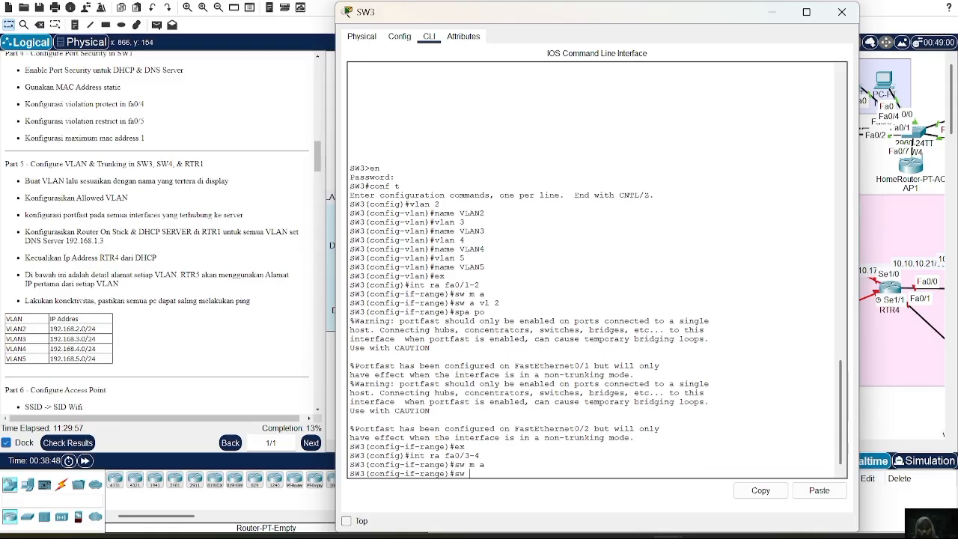
{"action": "type", "text": " vl 3"}
{"action": "key", "text": "Return"}
Enable spanning-tree PortFast on SW3's fa0/3-4 range and leave the interface range configuration.
{"action": "type", "text": "spa po"}
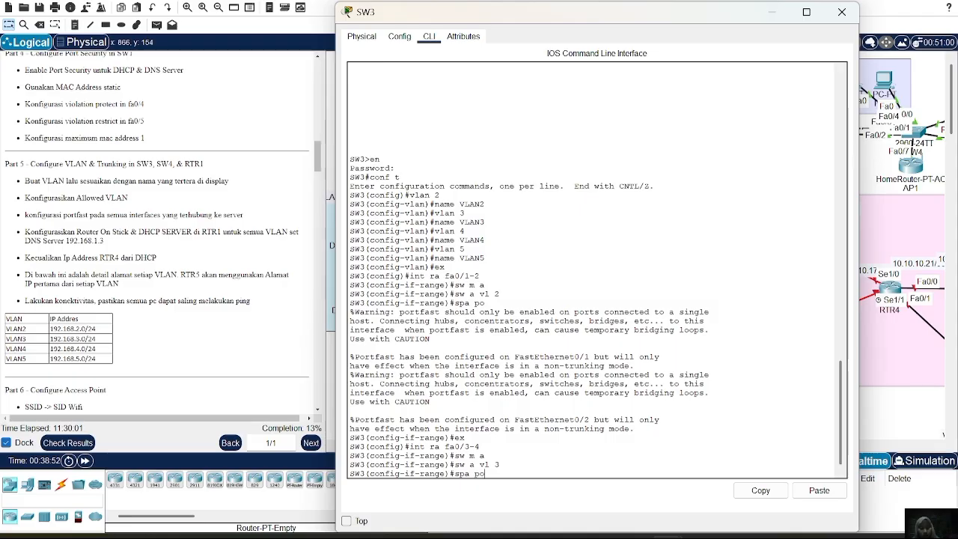
{"action": "key", "text": "Return"}
{"action": "type", "text": "ex"}
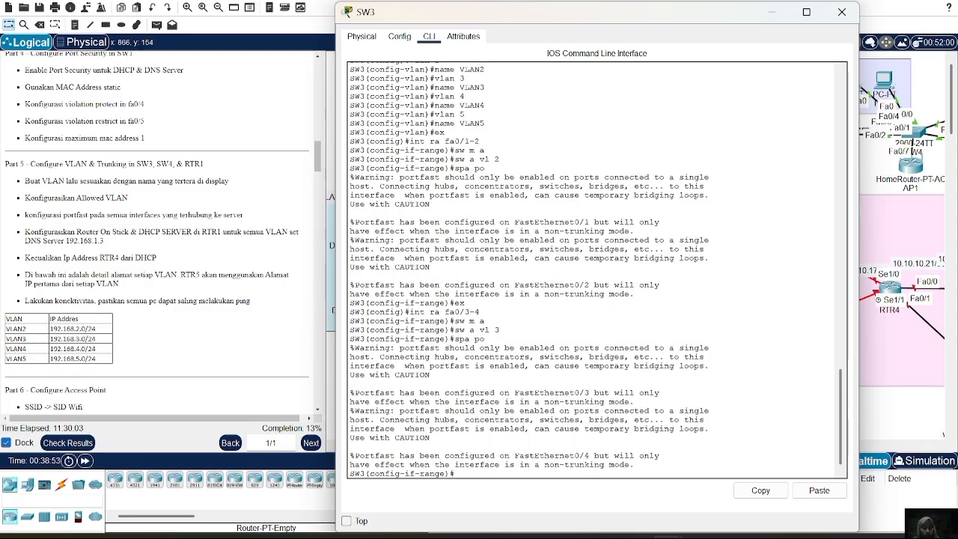
{"action": "key", "text": "Return"}
Set SW3's interface range fa0/6-7 to trunk mode.
{"action": "type", "text": "int ra"}
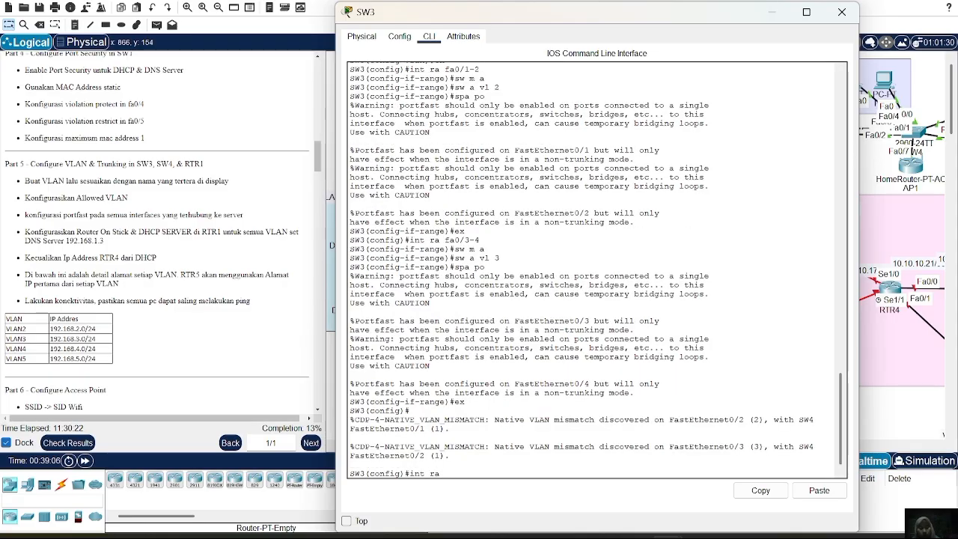
{"action": "type", "text": " fa0"}
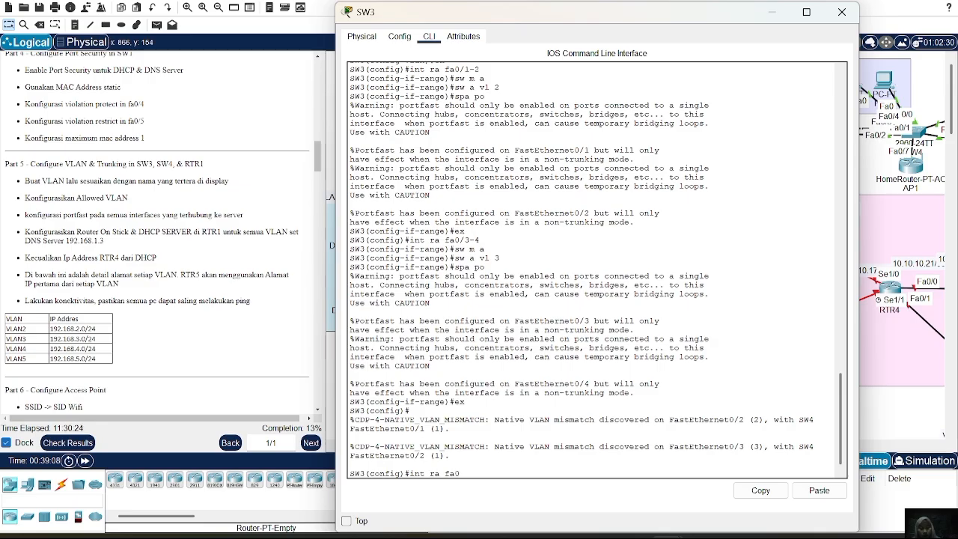
{"action": "type", "text": "/6-7"}
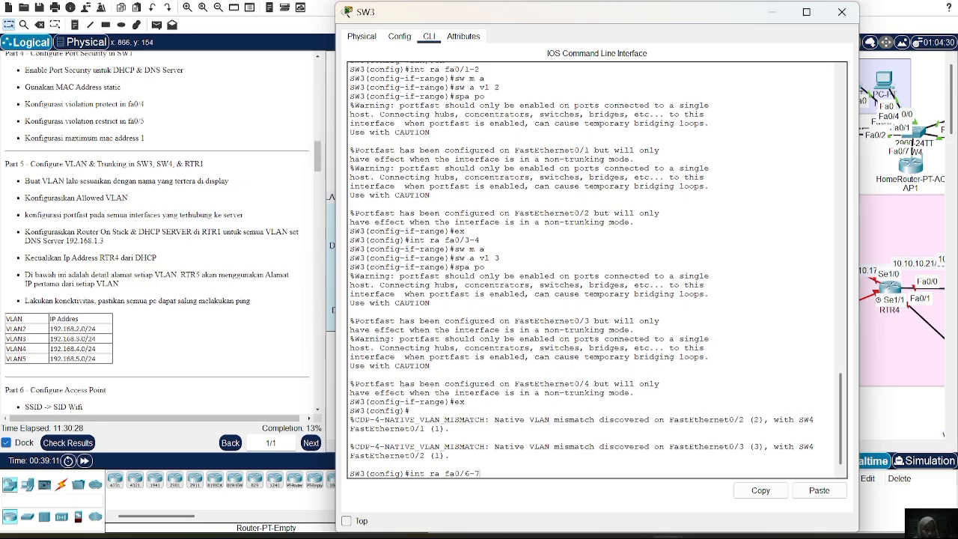
{"action": "key", "text": "Return"}
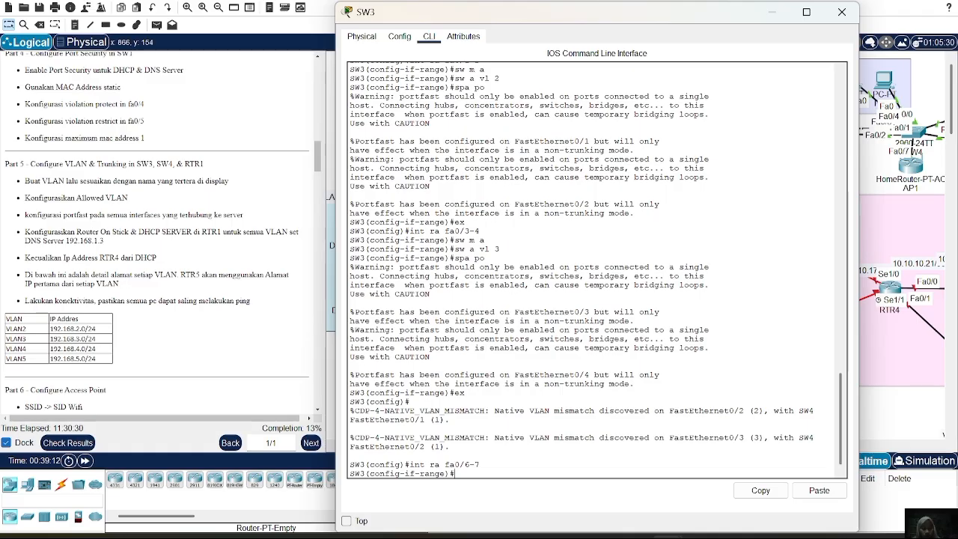
{"action": "type", "text": "sw m t"}
{"action": "key", "text": "Return"}
{"action": "type", "text": "sw t"}
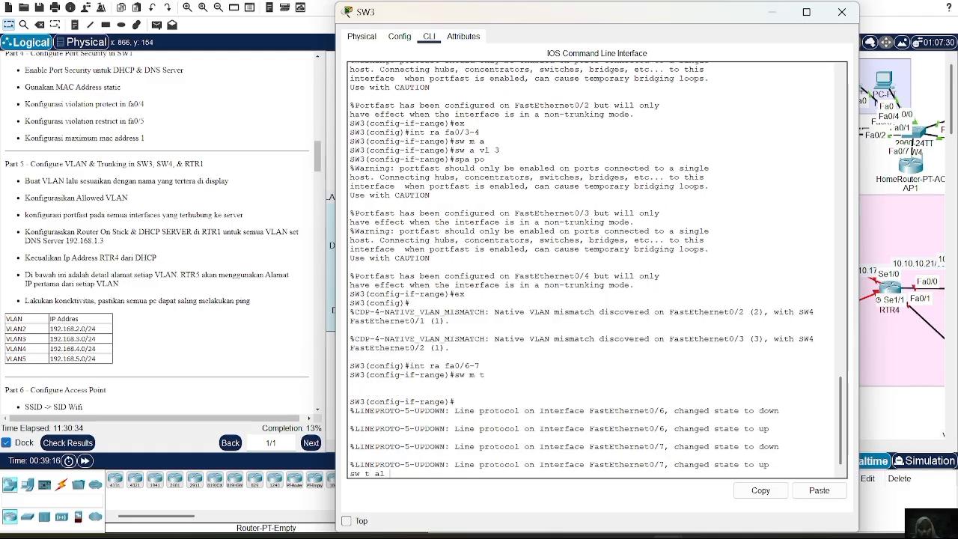
{"action": "type", "text": " al"}
{"action": "key", "text": "BackSpace"}
{"action": "key", "text": "BackSpace"}
{"action": "key", "text": "BackSpace"}
{"action": "key", "text": "BackSpace"}
{"action": "key", "text": "BackSpace"}
{"action": "key", "text": "BackSpace"}
{"action": "key", "text": "BackSpace"}
{"action": "key", "text": "Return"}
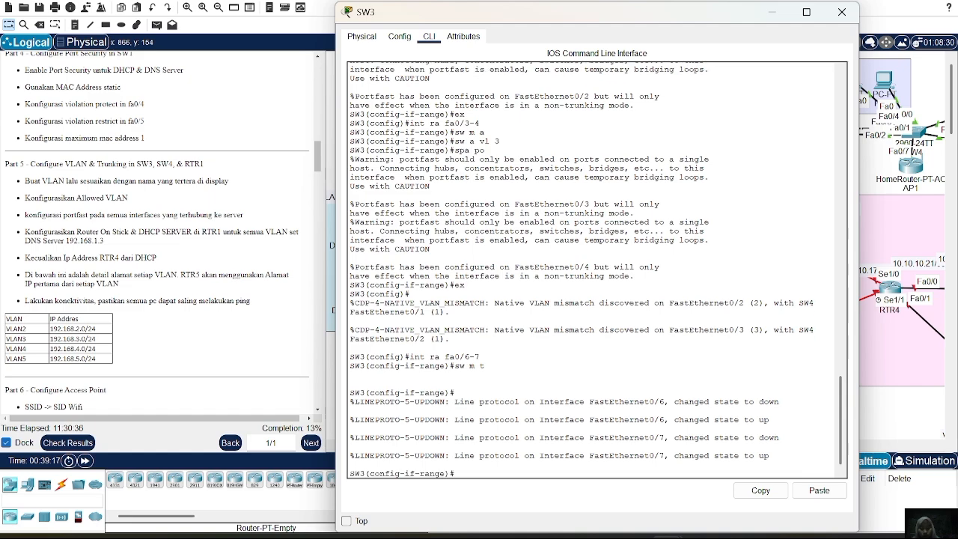
Allow VLANs 2-5 on SW3's fa0/6-7 trunk range and close the switch's window.
{"action": "type", "text": "sw t al vl"}
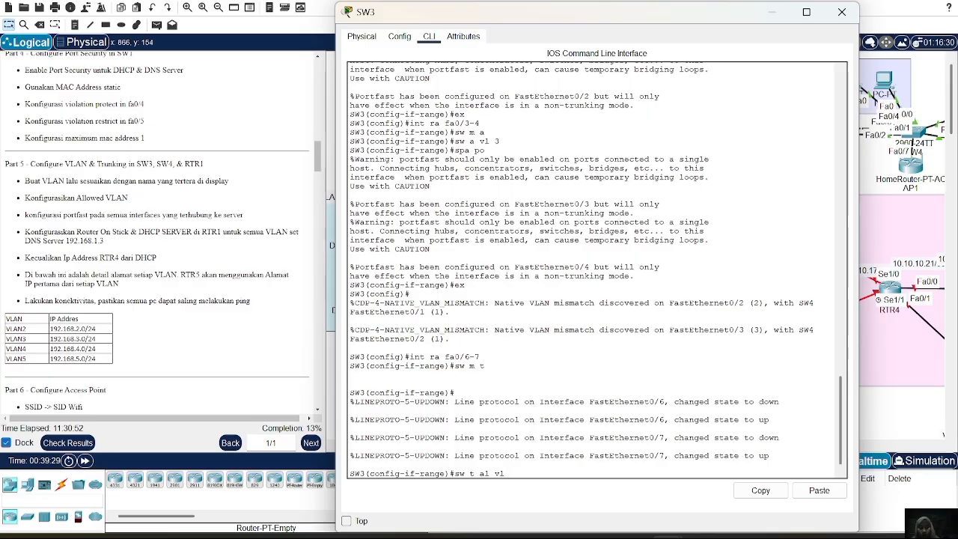
{"action": "type", "text": "2-"}
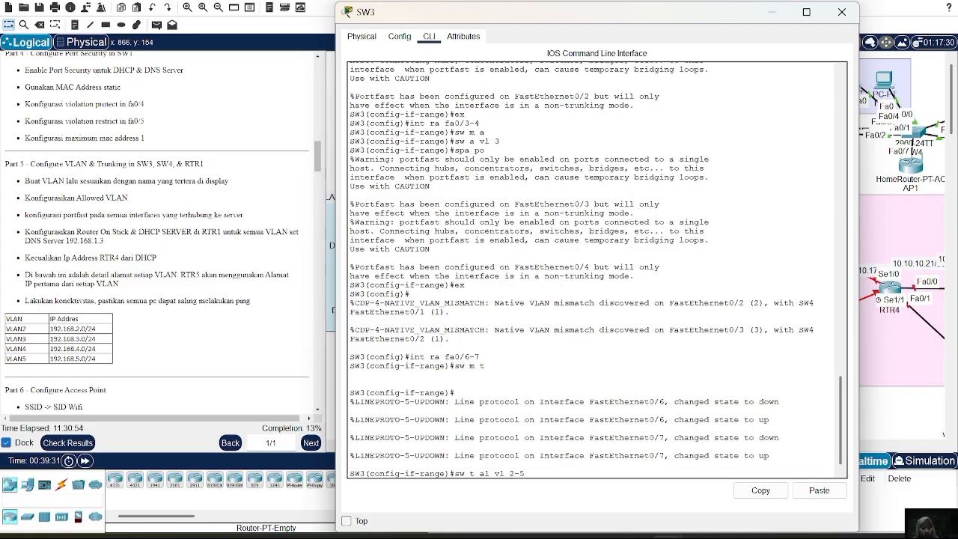
{"action": "type", "text": "5"}
{"action": "key", "text": "Return"}
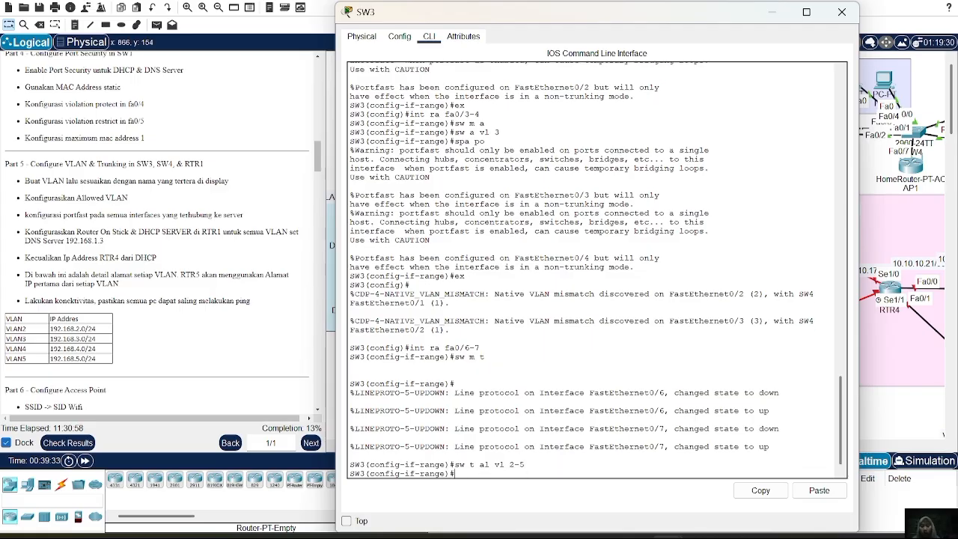
{"action": "left_click", "coordinate": [842, 12]}
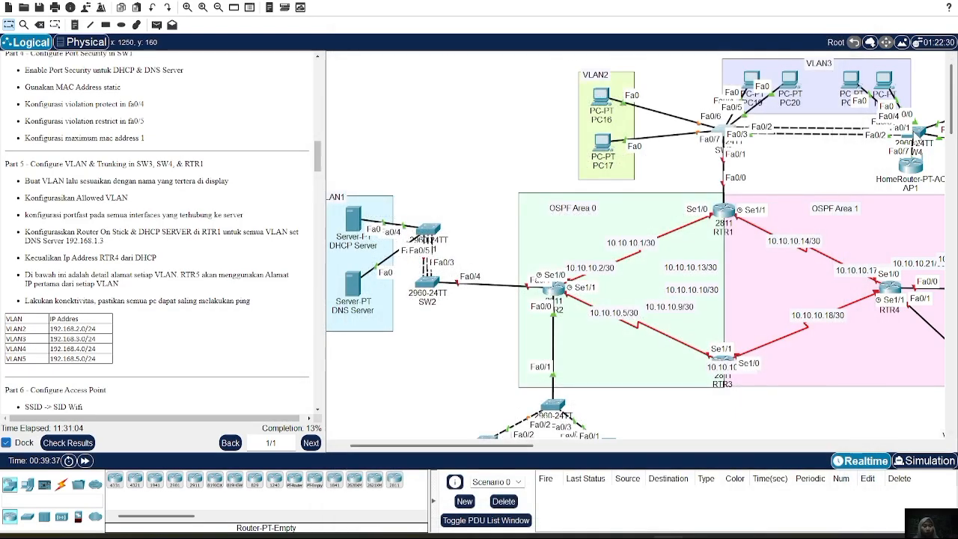
Open SW4's command line, enter privileged mode with the enable password, and start global configuration.
{"action": "left_click", "coordinate": [915, 134]}
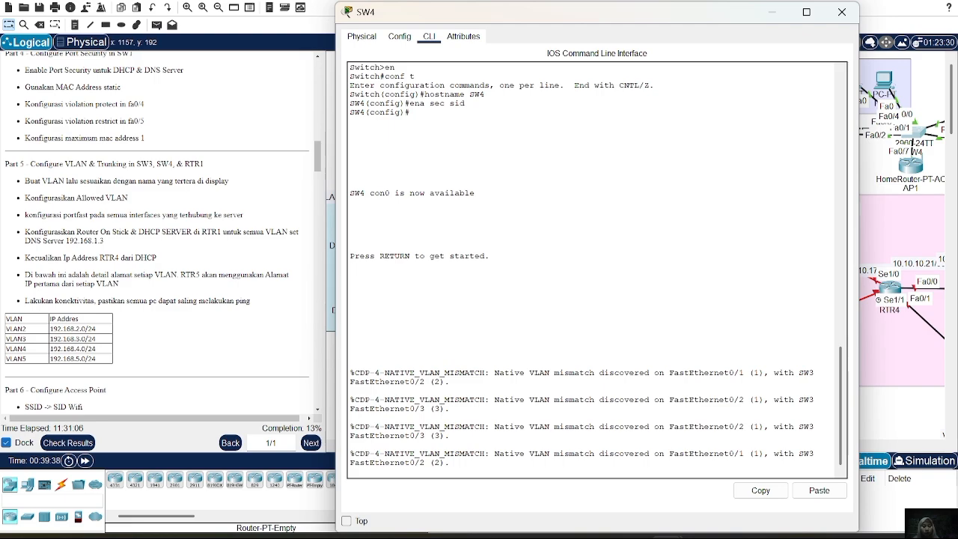
{"action": "key", "text": "Return"}
{"action": "key", "text": "Return"}
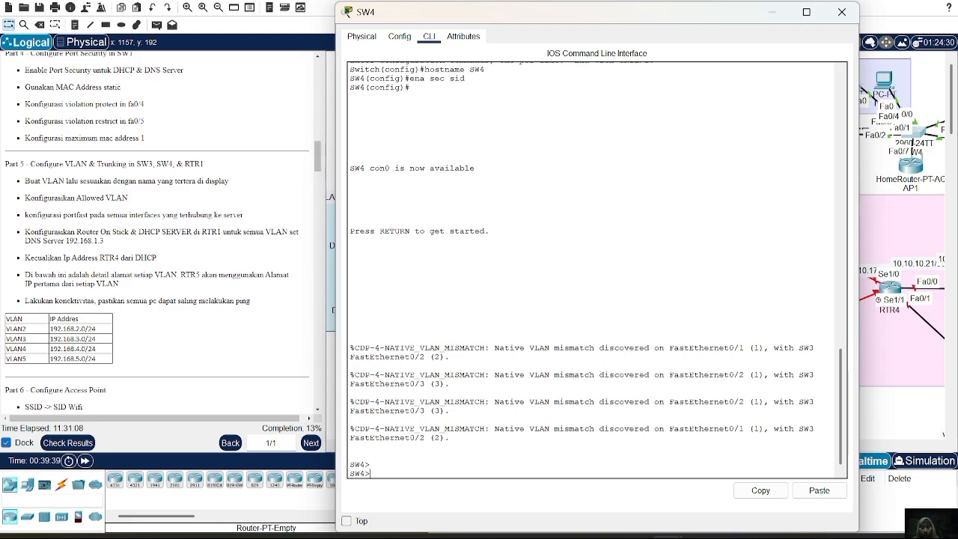
{"action": "type", "text": "en"}
{"action": "key", "text": "Return"}
{"action": "key", "text": "Return"}
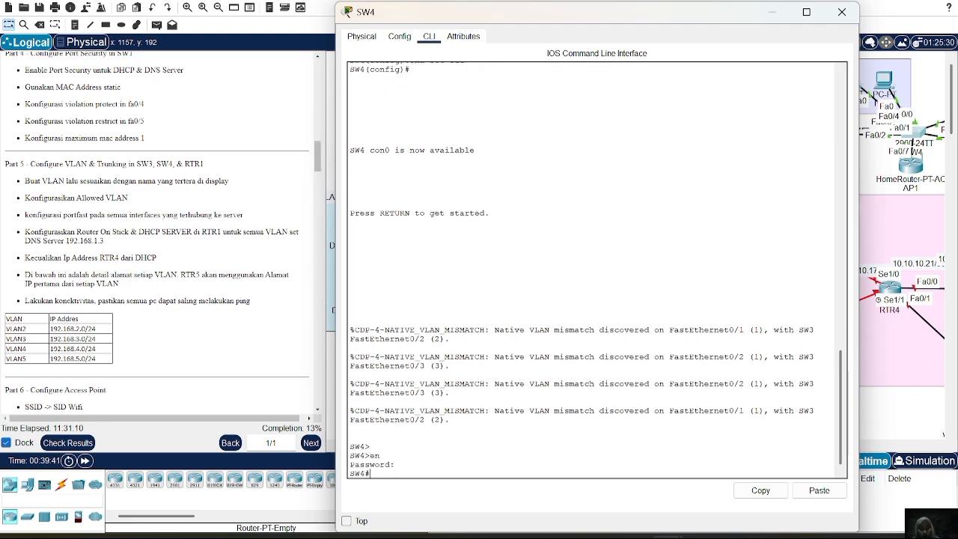
{"action": "type", "text": "conf t"}
Create VLAN 2 on SW4.
{"action": "key", "text": "Return"}
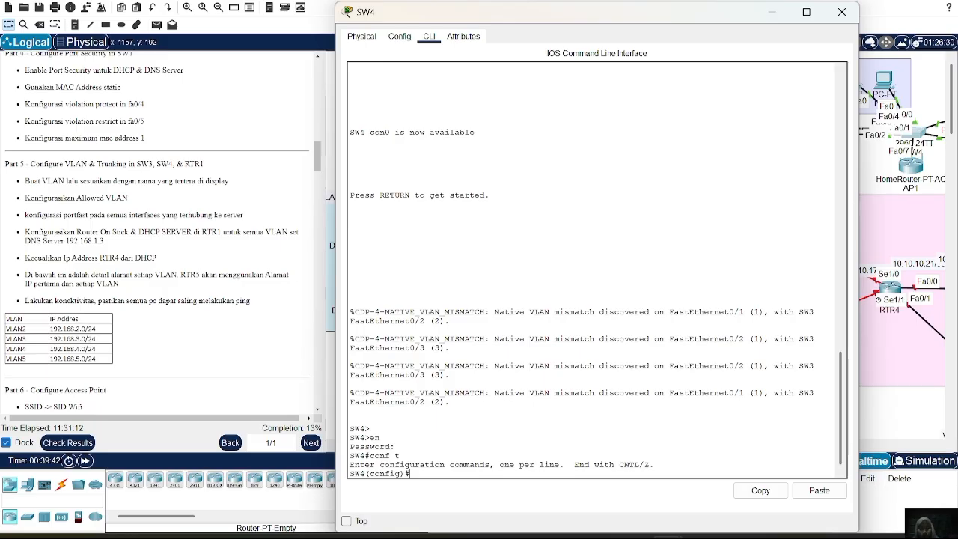
{"action": "type", "text": "vlan 2"}
{"action": "key", "text": "Return"}
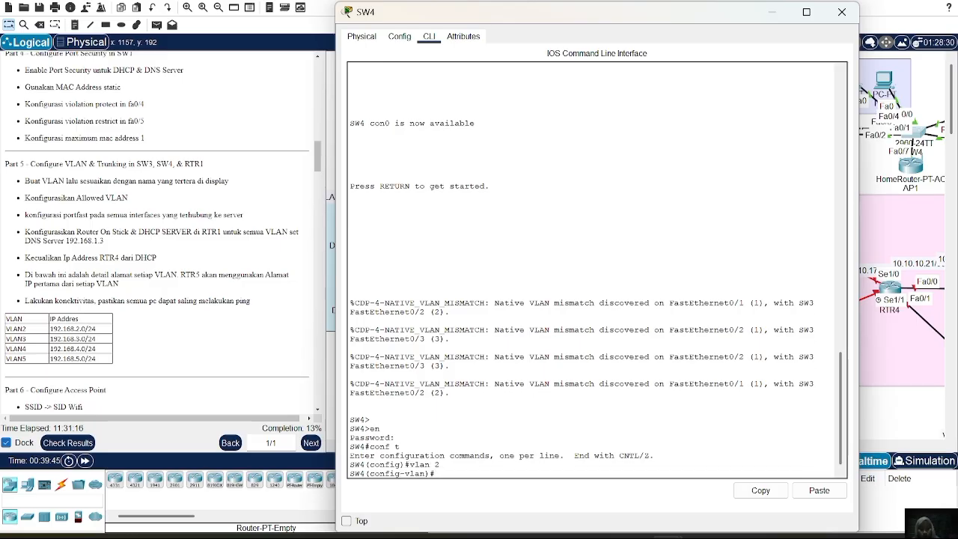
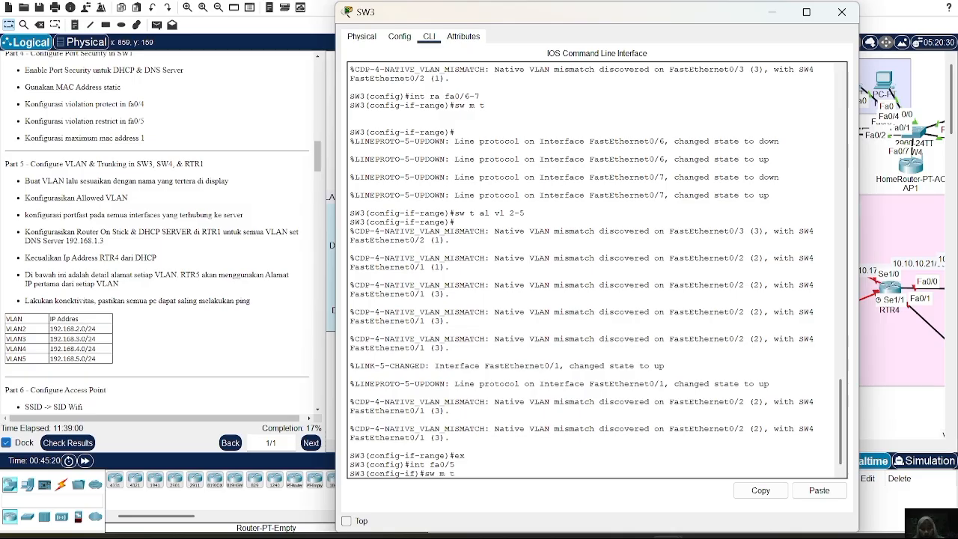
Set SW3's interface fa0/5 to trunk mode.
{"action": "key", "text": "Return"}
{"action": "type", "text": "s"}
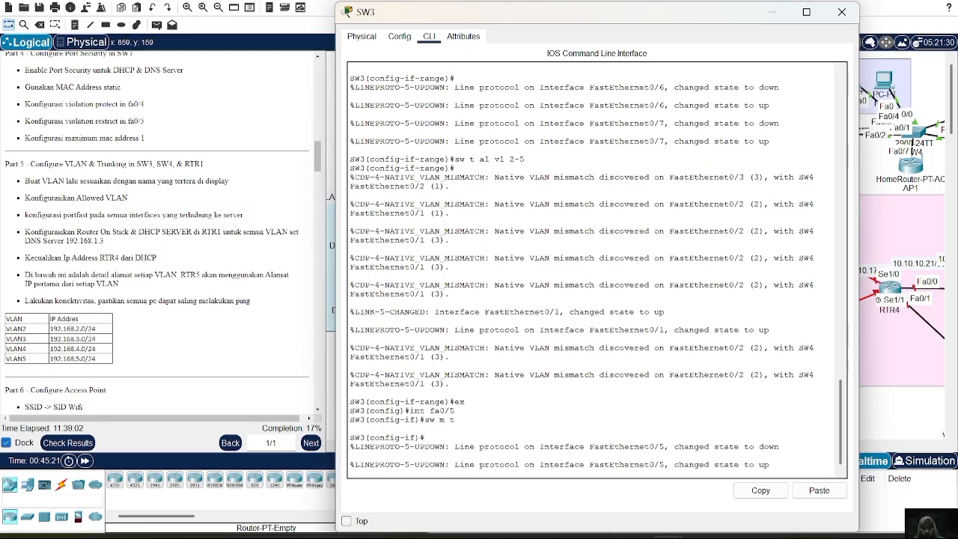
{"action": "key", "text": "Return"}
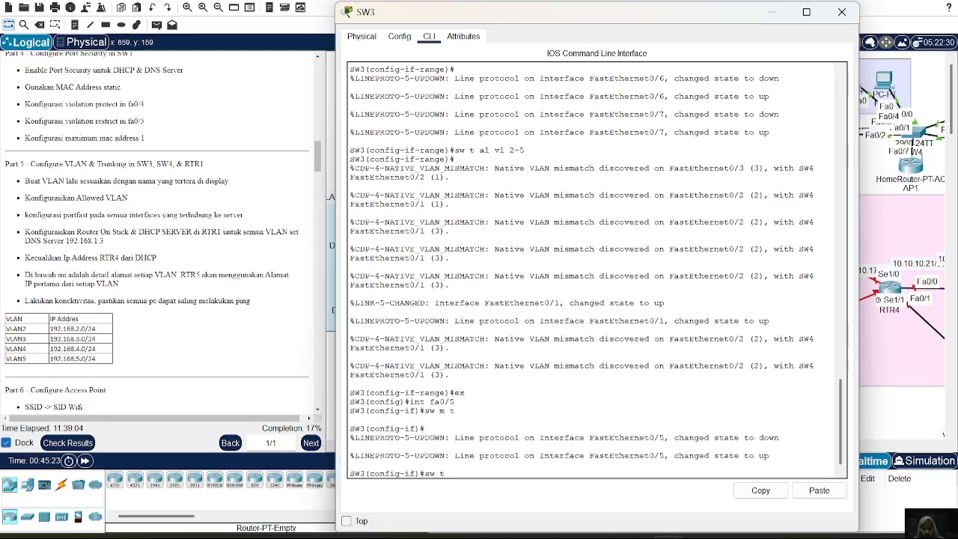
{"action": "type", "text": "sw t"}
{"action": "key", "text": "Return"}
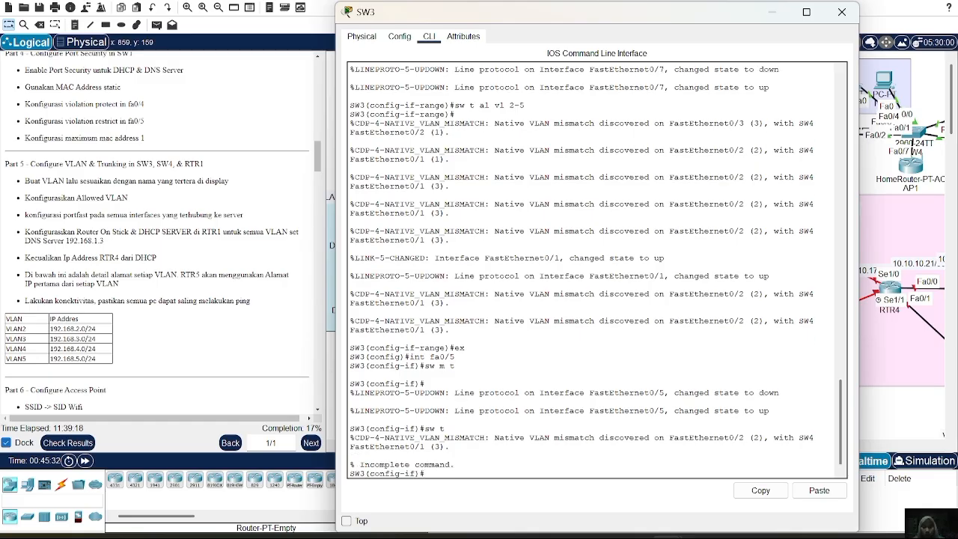
Return to SW3's fa0/5 interface, reapply trunk mode and enter its trunk allowed-VLAN command.
{"action": "key", "text": "BackSpace"}
{"action": "key", "text": "BackSpace"}
{"action": "key", "text": "BackSpace"}
{"action": "key", "text": "BackSpace"}
{"action": "key", "text": "BackSpace"}
{"action": "type", "text": "ex"}
{"action": "key", "text": "Return"}
{"action": "type", "text": "int fa0/5"}
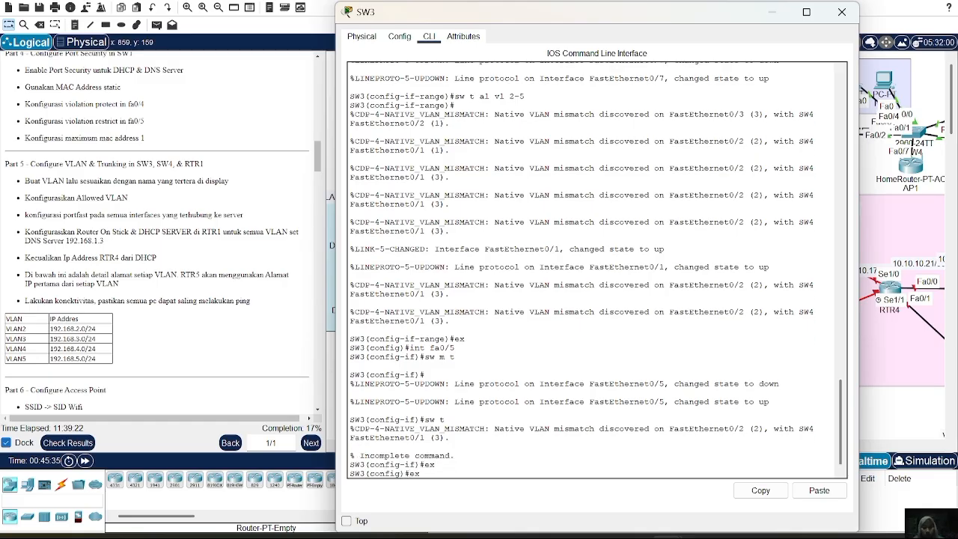
{"action": "key", "text": "Return"}
{"action": "type", "text": "ex"}
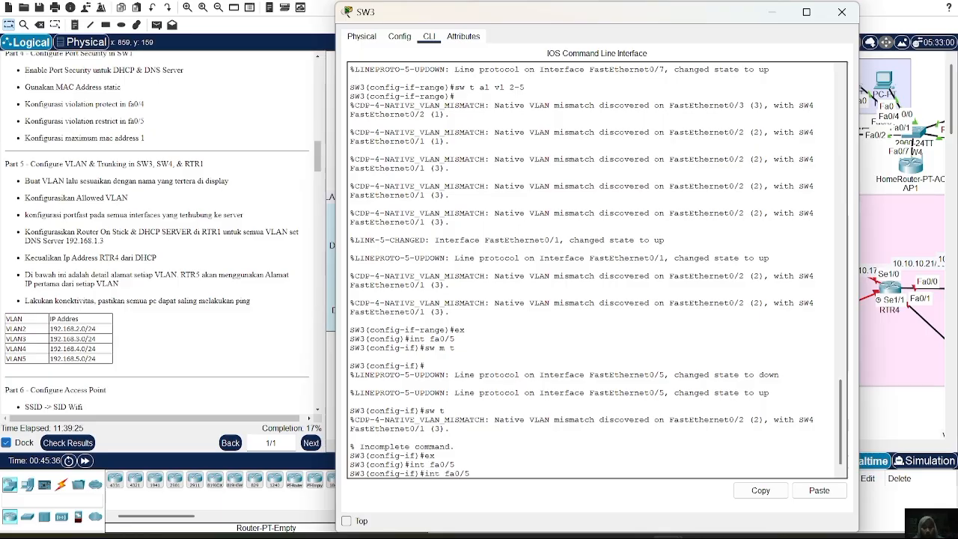
{"action": "key", "text": "BackSpace"}
{"action": "type", "text": "m t"}
{"action": "key", "text": "Return"}
{"action": "type", "text": "sw"}
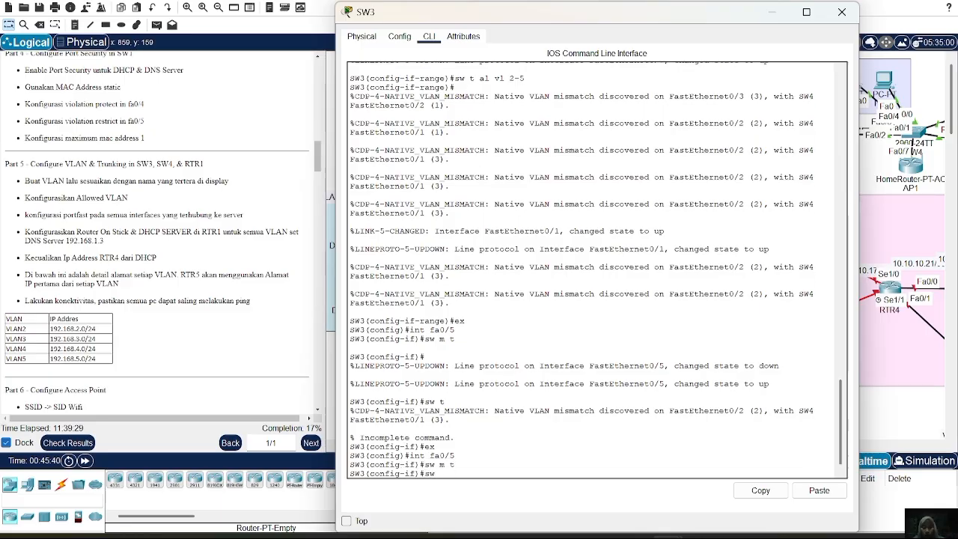
{"action": "type", "text": " t al vl"}
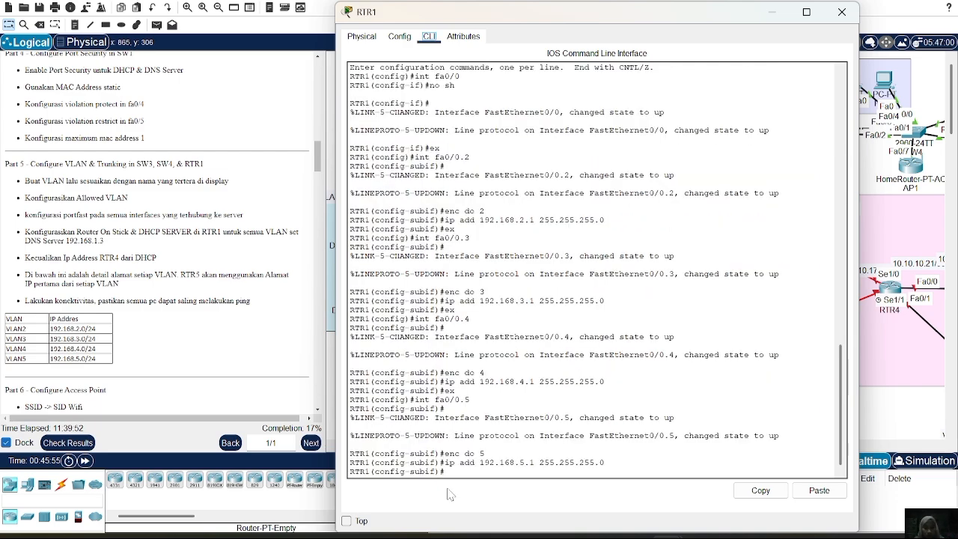
Leave subinterface configuration on RTR1 and create a DHCP pool named VLAN2.
{"action": "left_click", "coordinate": [445, 472]}
{"action": "type", "text": "ex"}
{"action": "key", "text": "Return"}
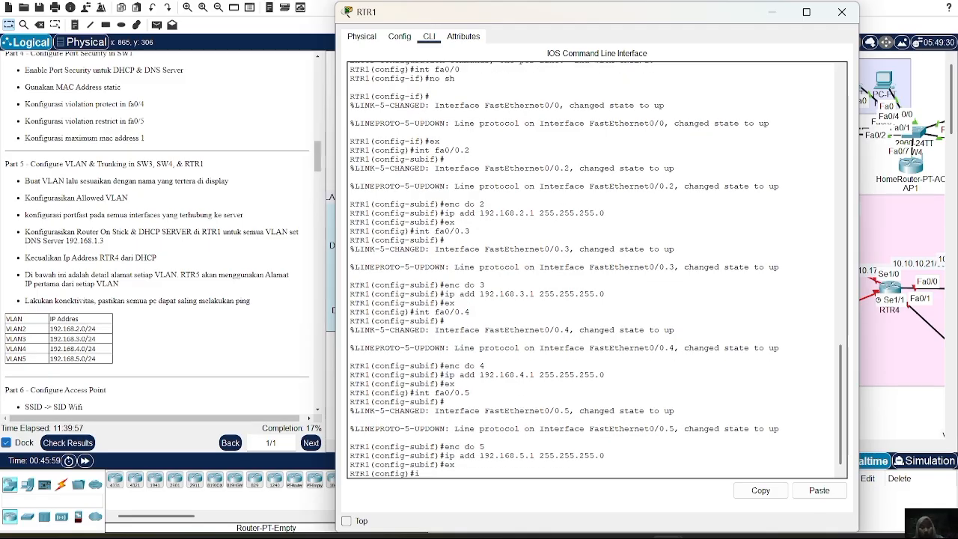
{"action": "type", "text": "ip dhcp pool "}
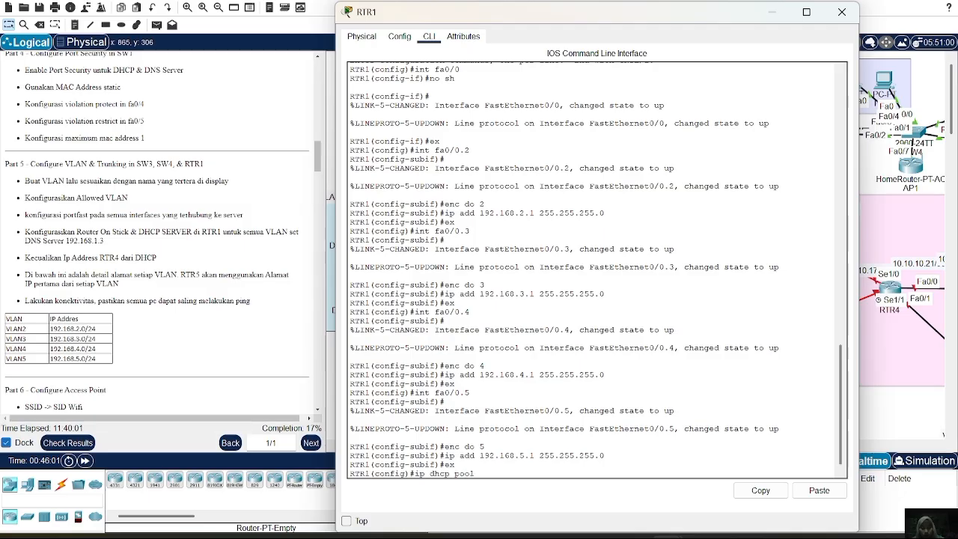
{"action": "type", "text": "VLABN"}
{"action": "key", "text": "BackSpace"}
{"action": "key", "text": "Return"}
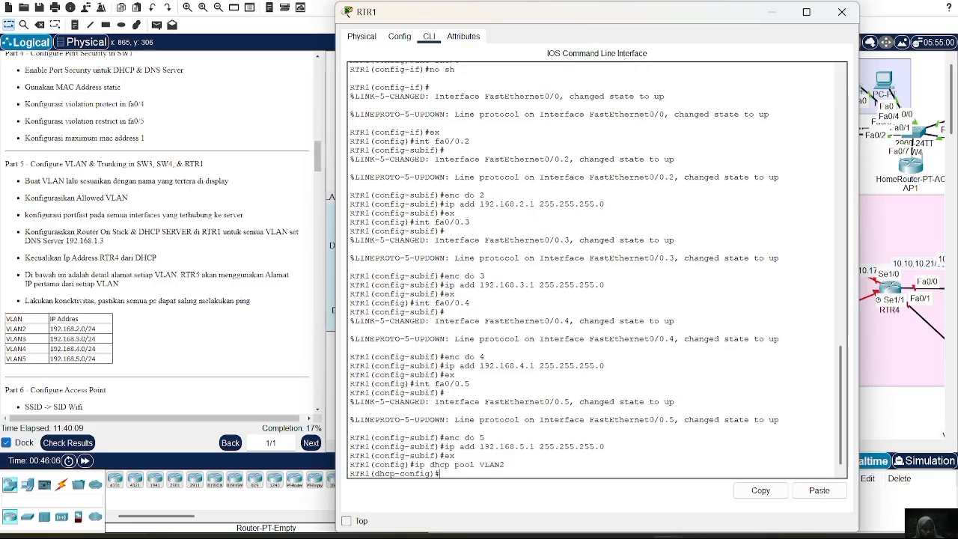
Set the VLAN2 DHCP pool's network to 192.168.2.0 with mask 255.255.255.0.
{"action": "type", "text": "NE 192.168.2."}
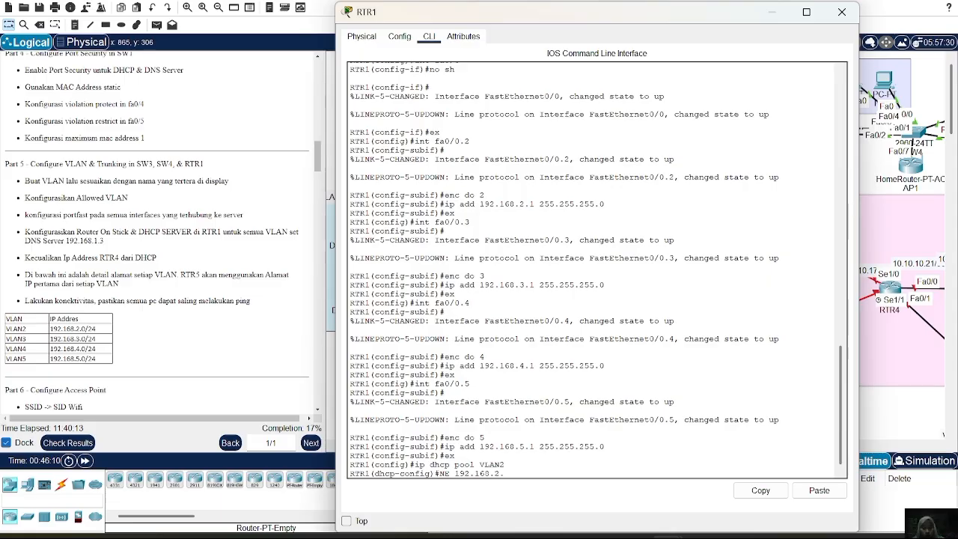
{"action": "type", "text": "0 255.255.255.0"}
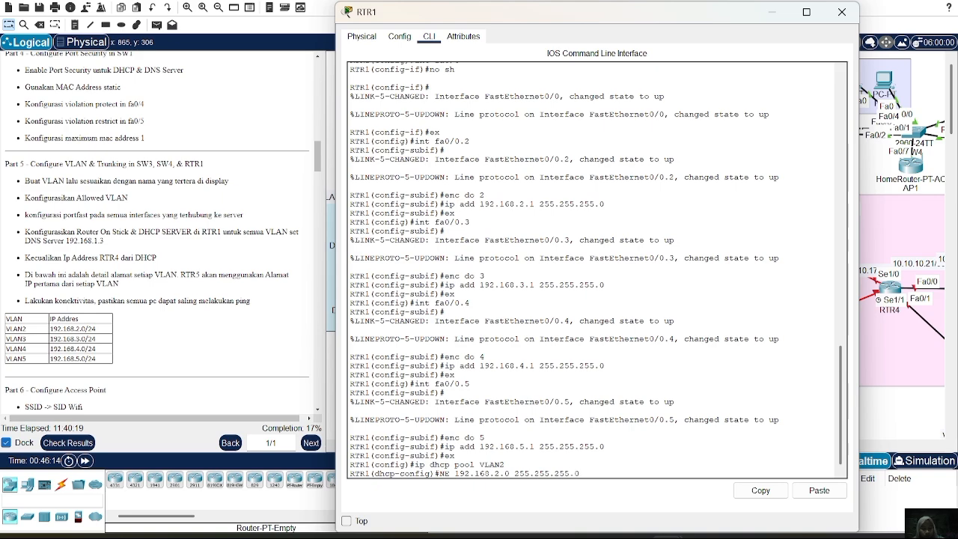
{"action": "key", "text": "Return"}
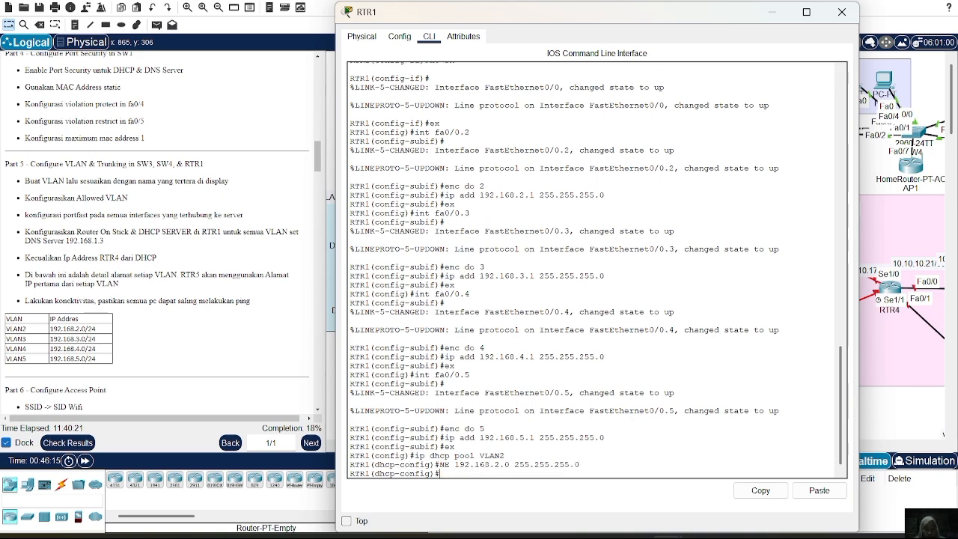
Set the VLAN2 DHCP pool's default router to 192.168.2.1.
{"action": "type", "text": "DE 192.168.2.1"}
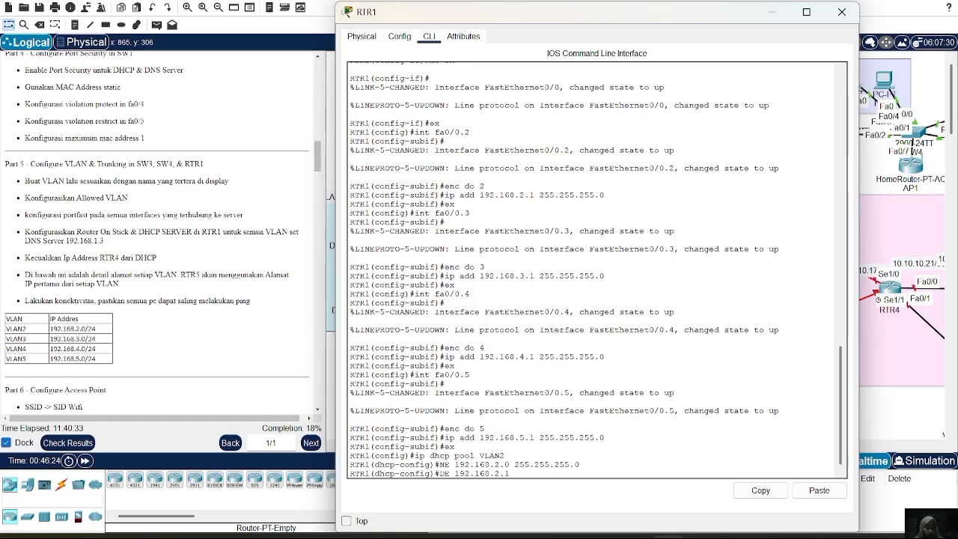
{"action": "key", "text": "BackSpace"}
{"action": "key", "text": "BackSpace"}
{"action": "type", "text": "de"}
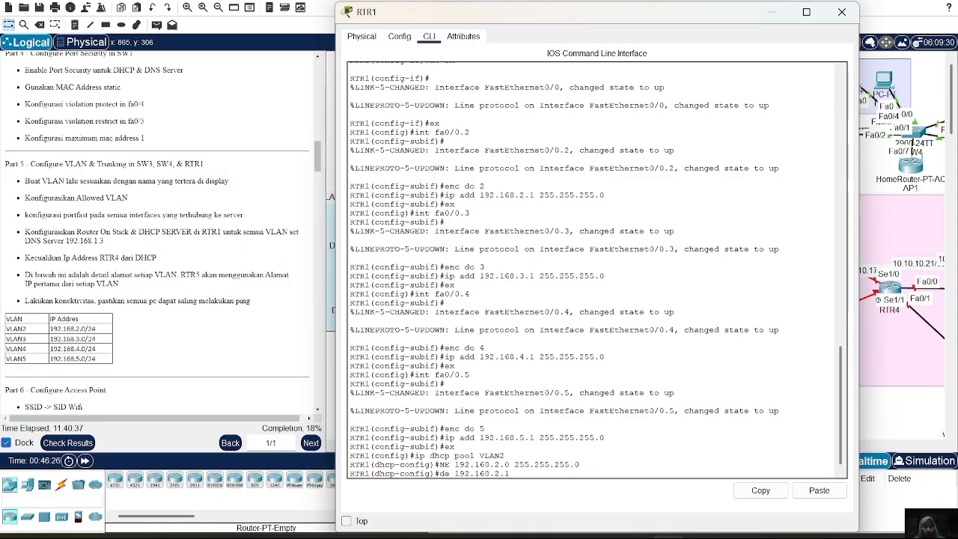
{"action": "key", "text": "Return"}
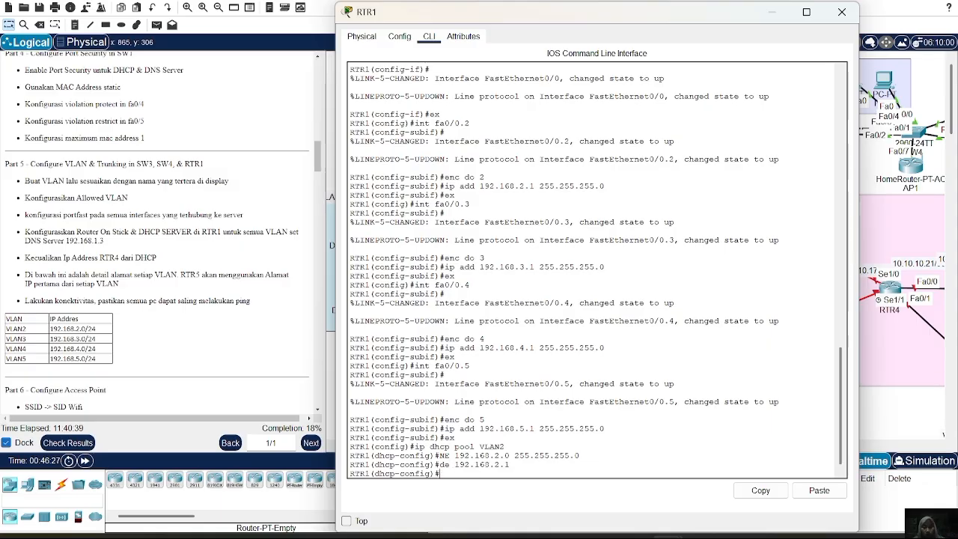
Re-enter DHCP pool VLAN2 on RTR1 and reapply network 192.168.2.0 with mask 255.255.255.0.
{"action": "key", "text": "Up"}
{"action": "key", "text": "Up"}
{"action": "key", "text": "Up"}
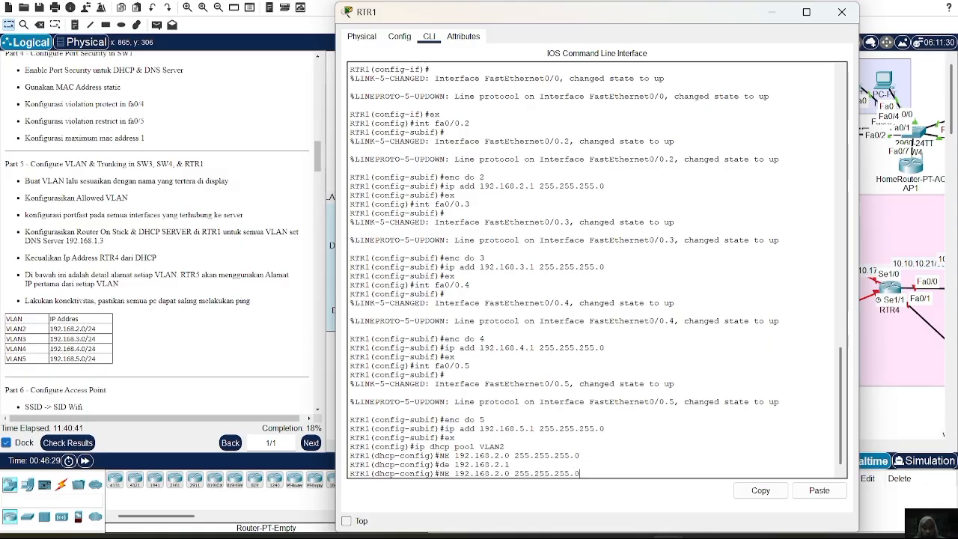
{"action": "key", "text": "Return"}
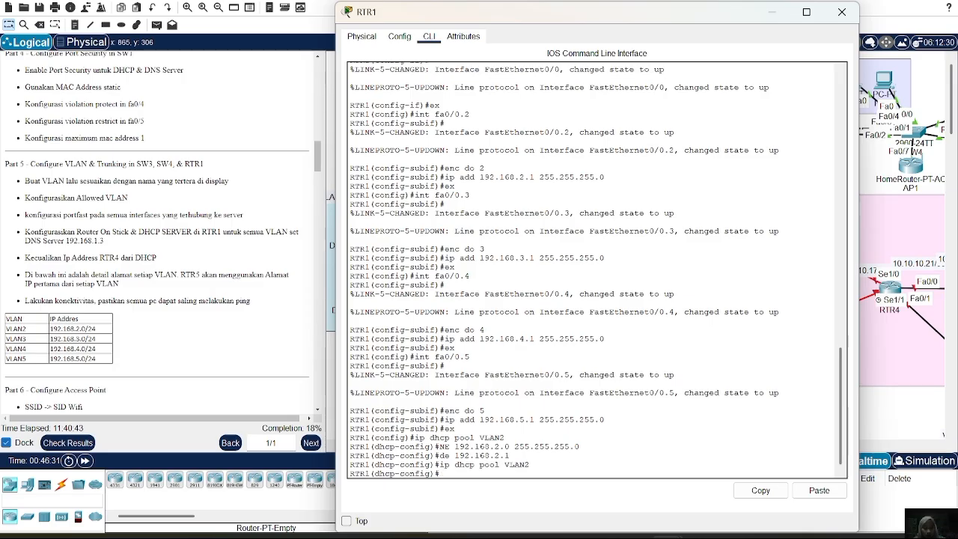
{"action": "key", "text": "Up"}
{"action": "key", "text": "Up"}
{"action": "key", "text": "Up"}
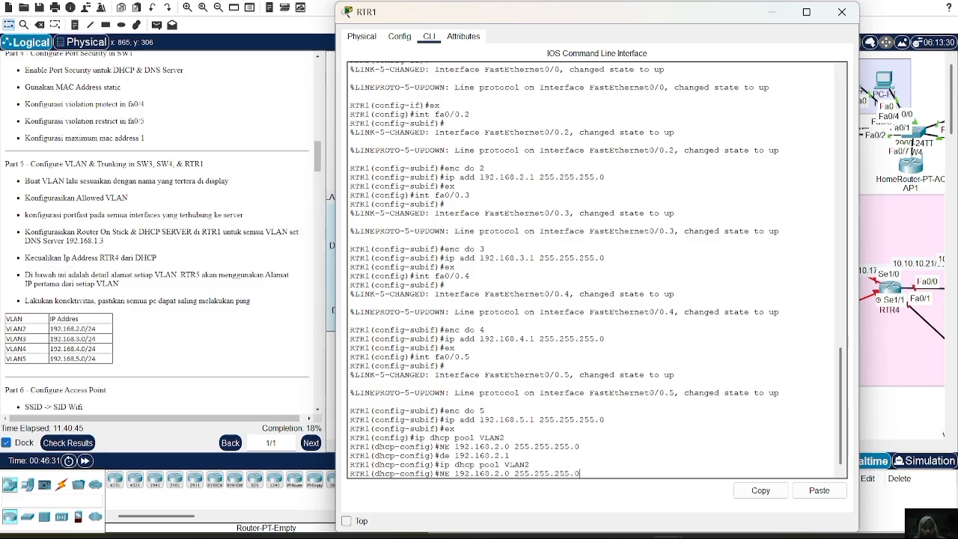
{"action": "key", "text": "Left"}
{"action": "key", "text": "Left"}
{"action": "key", "text": "Left"}
{"action": "key", "text": "Left"}
{"action": "key", "text": "Left"}
{"action": "key", "text": "Left"}
{"action": "key", "text": "BackSpace"}
{"action": "key", "text": "BackSpace"}
{"action": "type", "text": "ne"}
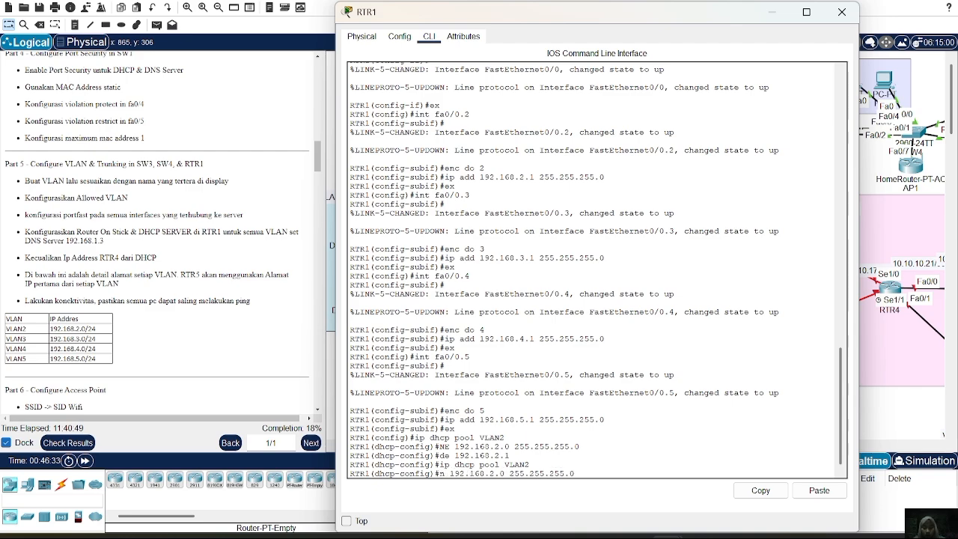
{"action": "key", "text": "Return"}
Reapply default router 192.168.2.1 in pool VLAN2, set its DNS server to 192.168.1.3 and leave the pool.
{"action": "key", "text": "Up"}
{"action": "key", "text": "Up"}
{"action": "key", "text": "Up"}
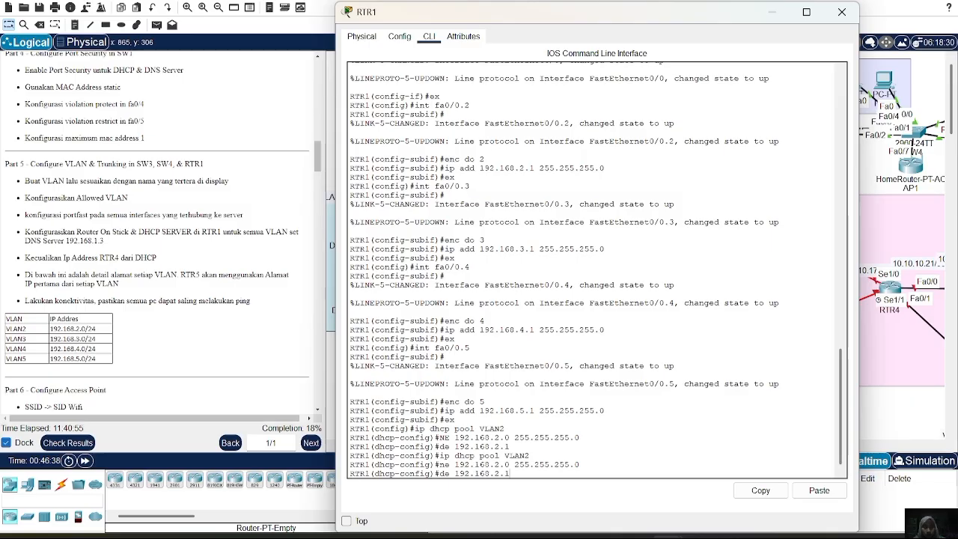
{"action": "key", "text": "Return"}
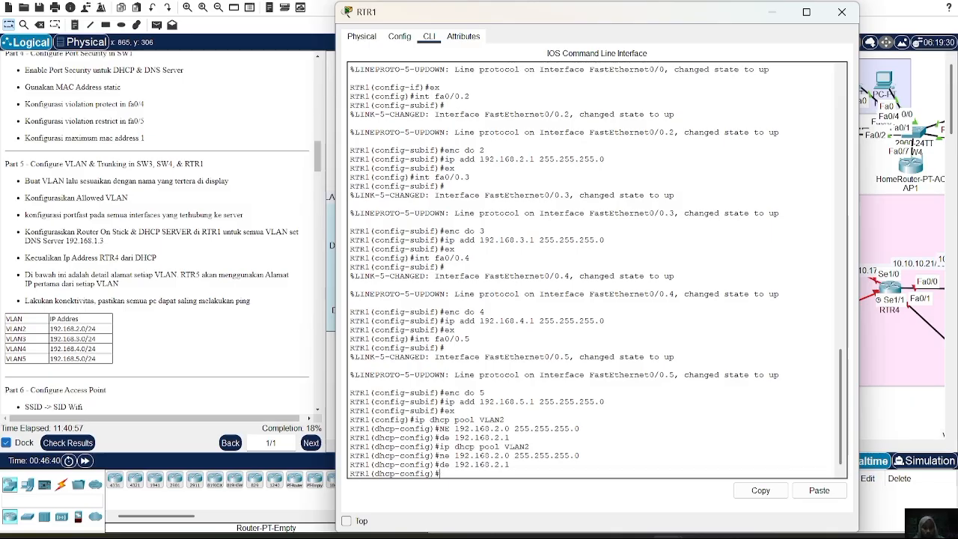
{"action": "type", "text": "dn "}
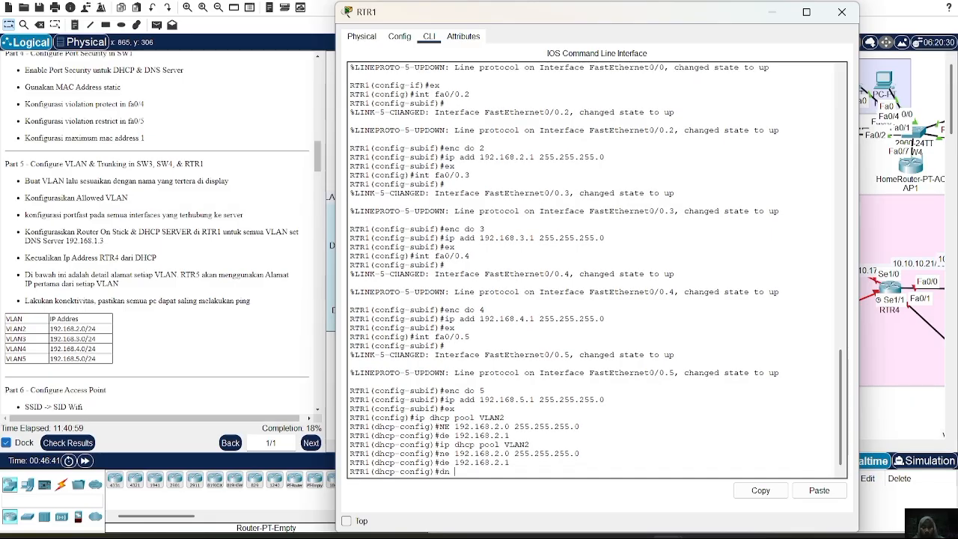
{"action": "type", "text": "192.168."}
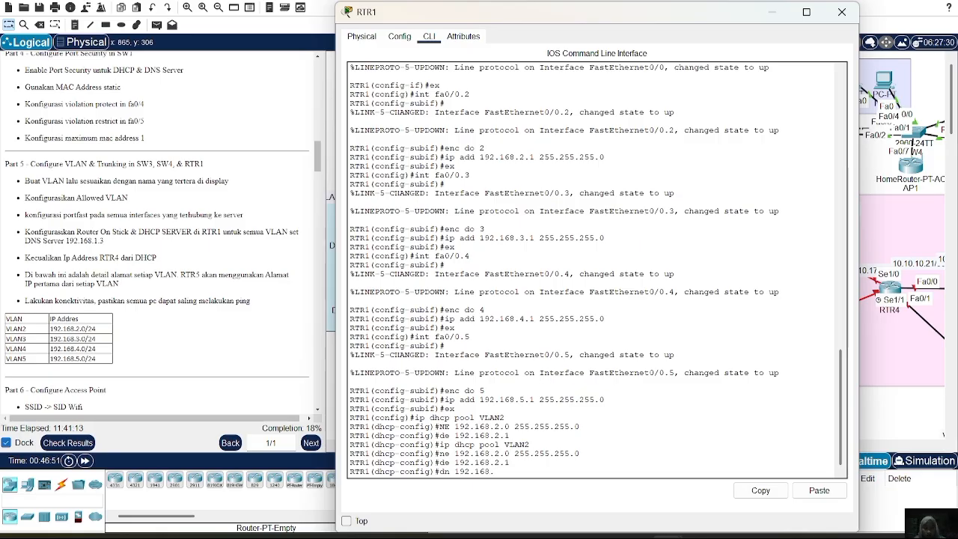
{"action": "type", "text": "1.3"}
{"action": "key", "text": "Return"}
{"action": "type", "text": "ex"}
{"action": "key", "text": "Return"}
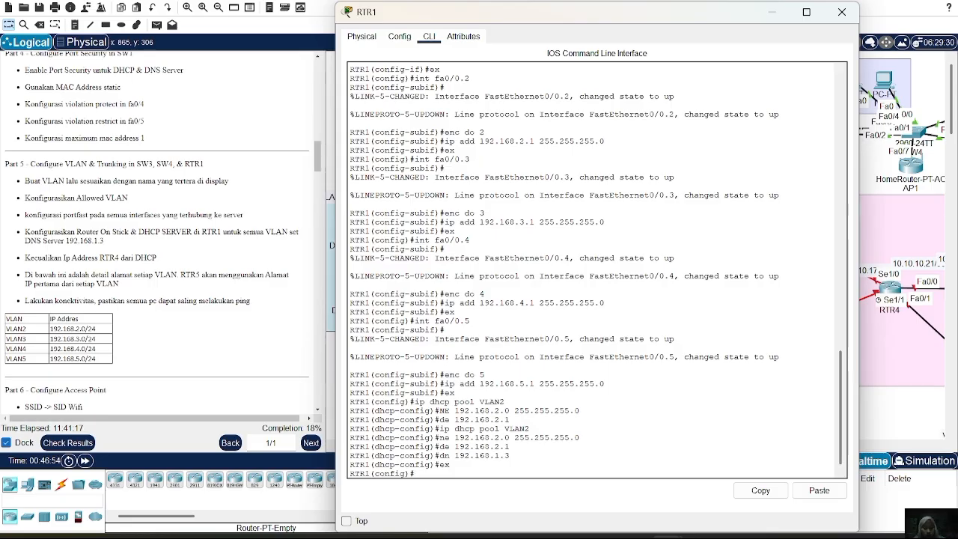
Create a DHCP pool named VLAN3 on RTR1.
{"action": "type", "text": "ne 192.168.2.0 255.255.255.0"}
{"action": "key", "text": "Up"}
{"action": "key", "text": "BackSpace"}
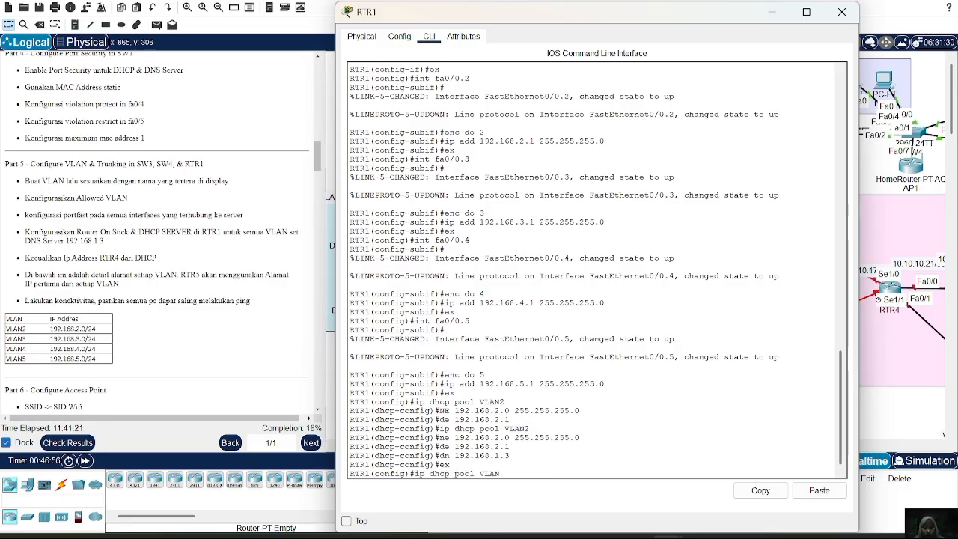
{"action": "type", "text": "3"}
{"action": "key", "text": "Return"}
Set the VLAN3 DHCP pool's network to 192.168.3.0 with mask 255.255.255.0.
{"action": "type", "text": "ex"}
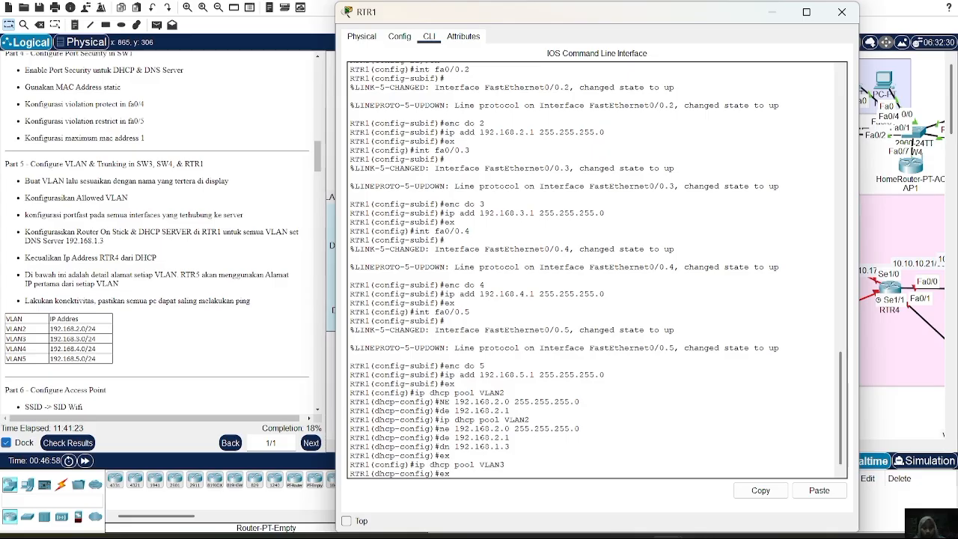
{"action": "key", "text": "BackSpace"}
{"action": "key", "text": "BackSpace"}
{"action": "type", "text": "ne 192.168.2.0 255.255.255.0"}
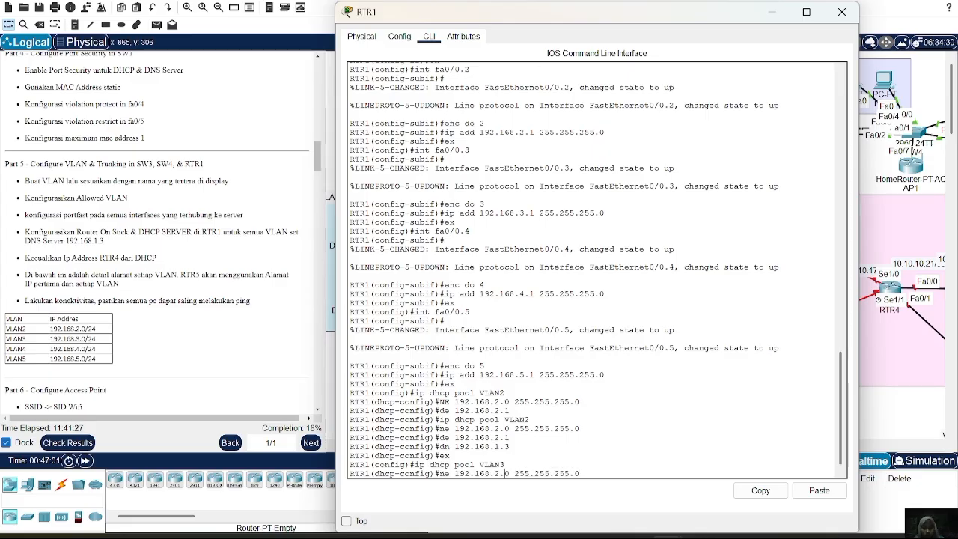
{"action": "key", "text": "Left"}
{"action": "key", "text": "Left"}
{"action": "key", "text": "Left"}
{"action": "key", "text": "Left"}
{"action": "key", "text": "Left"}
{"action": "key", "text": "Left"}
{"action": "key", "text": "Left"}
{"action": "key", "text": "Left"}
{"action": "key", "text": "Left"}
{"action": "key", "text": "Left"}
{"action": "key", "text": "Left"}
{"action": "key", "text": "Left"}
{"action": "key", "text": "Left"}
{"action": "key", "text": "Left"}
{"action": "key", "text": "Left"}
{"action": "key", "text": "Left"}
{"action": "key", "text": "BackSpace"}
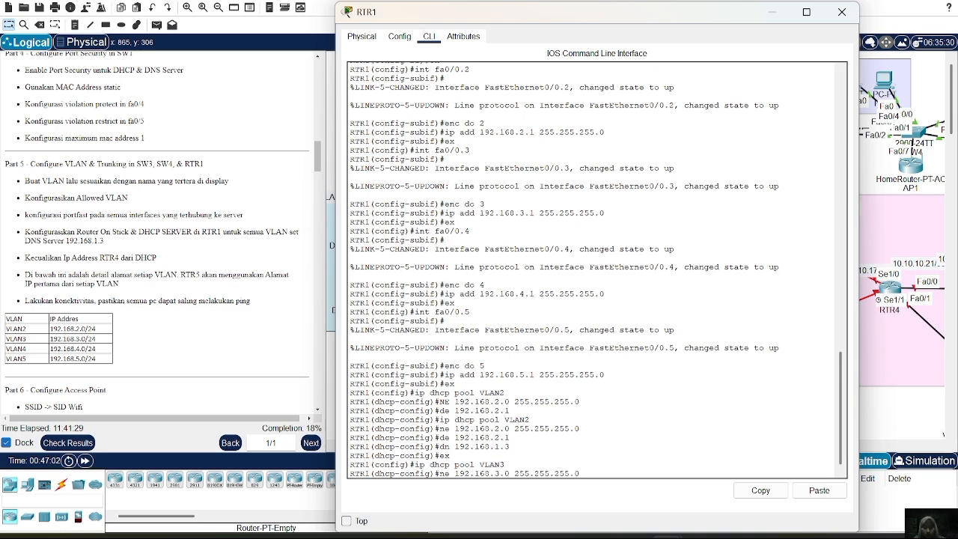
{"action": "type", "text": "3"}
{"action": "key", "text": "Return"}
Set the VLAN3 DHCP pool's default router to 192.168.3.1.
{"action": "key", "text": "Up"}
{"action": "key", "text": "Up"}
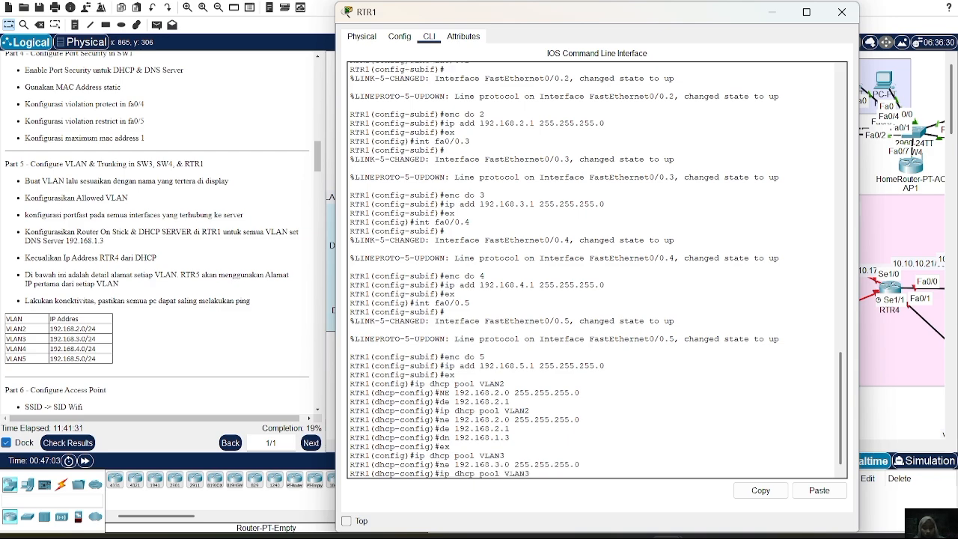
{"action": "key", "text": "Up"}
{"action": "key", "text": "Up"}
{"action": "key", "text": "Left"}
{"action": "key", "text": "Left"}
{"action": "key", "text": "BackSpace"}
{"action": "type", "text": "3"}
{"action": "key", "text": "Return"}
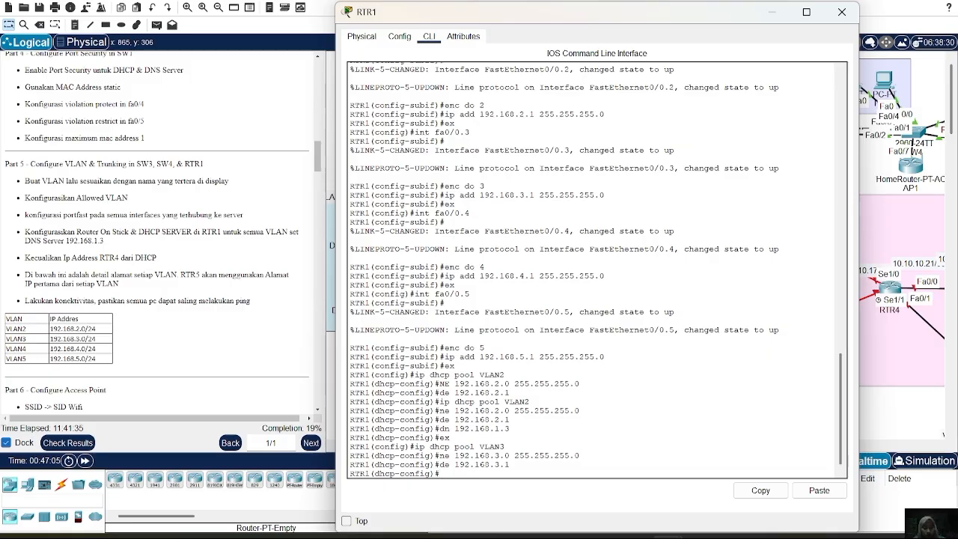
Set the VLAN3 DHCP pool's DNS server to 192.168.1.3 and leave the pool.
{"action": "key", "text": "Up"}
{"action": "key", "text": "Up"}
{"action": "key", "text": "Up"}
{"action": "key", "text": "Up"}
{"action": "key", "text": "Up"}
{"action": "key", "text": "Return"}
{"action": "type", "text": "ex"}
{"action": "key", "text": "Return"}
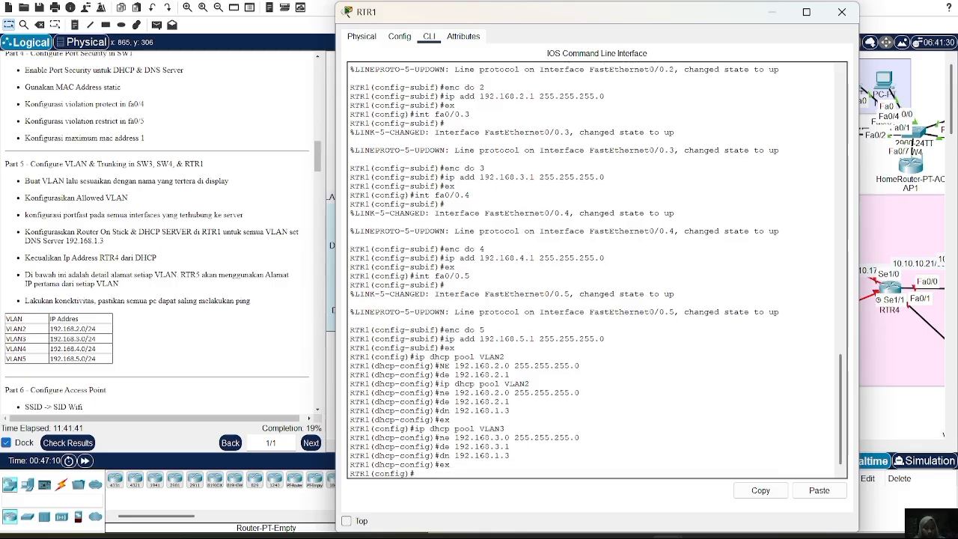
Create a DHCP pool named VLAN4 on RTR1.
{"action": "key", "text": "Up"}
{"action": "key", "text": "Up"}
Set the VLAN4 DHCP pool's network to 192.168.4.0 with mask 255.255.255.0.
{"action": "key", "text": "Up"}
{"action": "key", "text": "Up"}
{"action": "key", "text": "Up"}
{"action": "key", "text": "Up"}
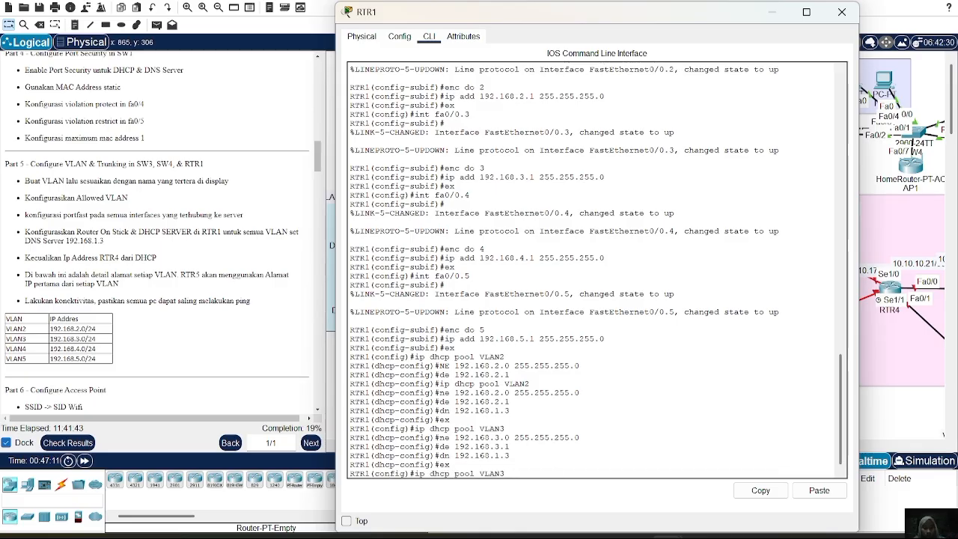
{"action": "key", "text": "Down"}
{"action": "type", "text": "4"}
{"action": "key", "text": "Return"}
{"action": "key", "text": "Up"}
{"action": "key", "text": "Up"}
{"action": "key", "text": "Up"}
{"action": "key", "text": "Up"}
{"action": "key", "text": "Up"}
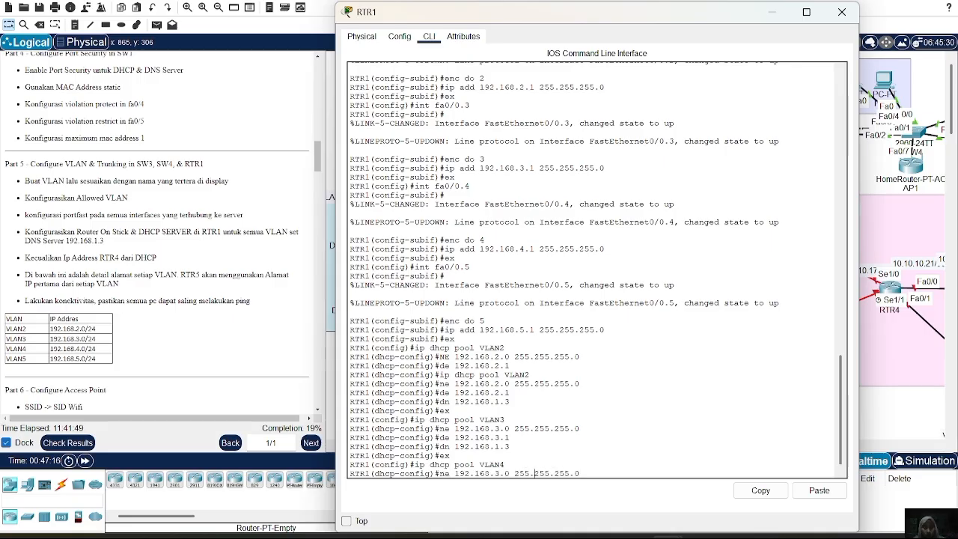
{"action": "key", "text": "Left"}
{"action": "key", "text": "Left"}
{"action": "key", "text": "Left"}
{"action": "key", "text": "Left"}
{"action": "key", "text": "Left"}
{"action": "key", "text": "Left"}
{"action": "key", "text": "Left"}
{"action": "key", "text": "Left"}
{"action": "key", "text": "Left"}
{"action": "key", "text": "Left"}
{"action": "key", "text": "Left"}
{"action": "key", "text": "Left"}
{"action": "key", "text": "Left"}
{"action": "key", "text": "Left"}
{"action": "key", "text": "Left"}
{"action": "key", "text": "Left"}
{"action": "key", "text": "BackSpace"}
{"action": "type", "text": "4"}
{"action": "key", "text": "Return"}
Set the VLAN4 DHCP pool's default router to 192.168.4.1.
{"action": "key", "text": "Up"}
Set the VLAN4 DHCP pool's DNS server to 192.168.1.3 and leave the pool.
{"action": "key", "text": "Up"}
{"action": "key", "text": "Up"}
{"action": "key", "text": "Up"}
{"action": "key", "text": "Up"}
{"action": "key", "text": "Up"}
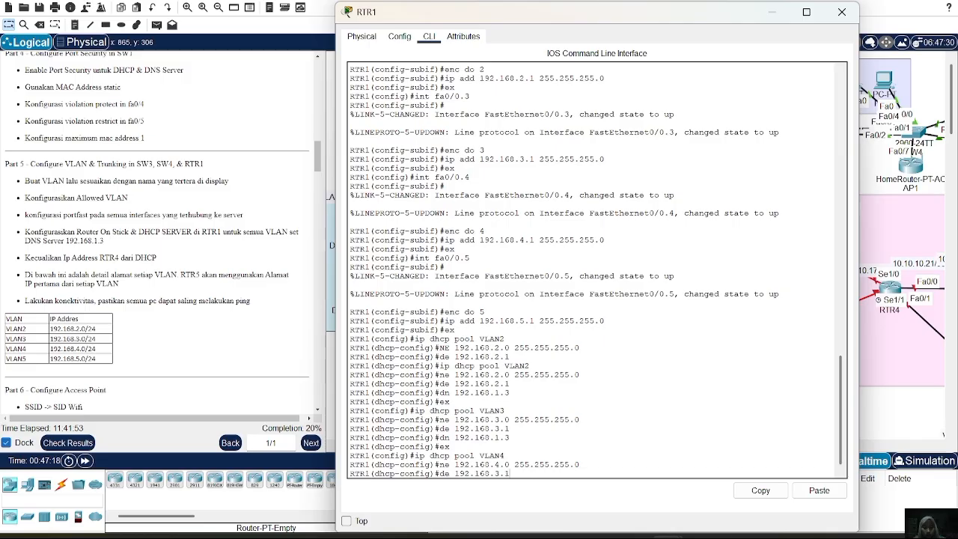
{"action": "key", "text": "Down"}
{"action": "key", "text": "Left"}
{"action": "key", "text": "Left"}
{"action": "key", "text": "BackSpace"}
{"action": "type", "text": "4"}
{"action": "key", "text": "Return"}
{"action": "key", "text": "Up"}
{"action": "key", "text": "Up"}
{"action": "key", "text": "Up"}
{"action": "key", "text": "Up"}
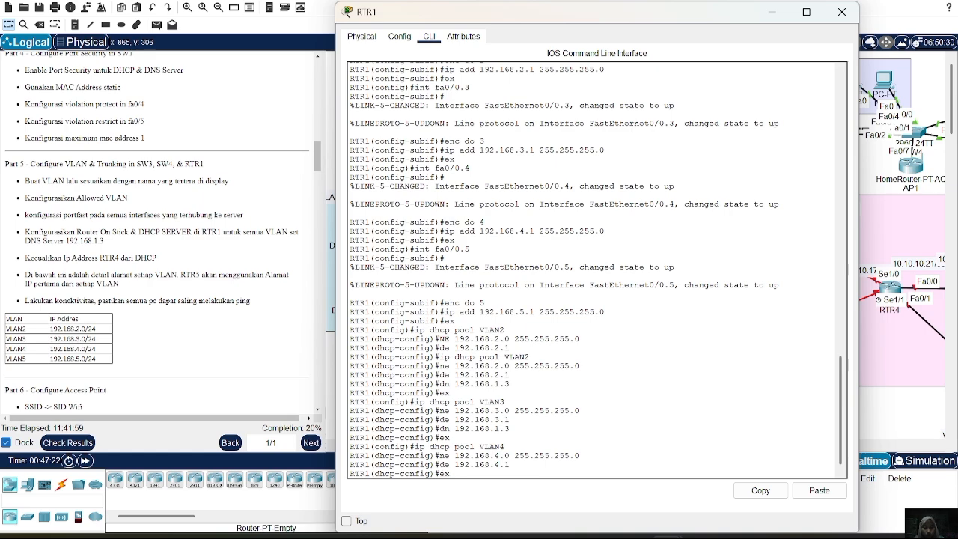
{"action": "key", "text": "Up"}
{"action": "key", "text": "Return"}
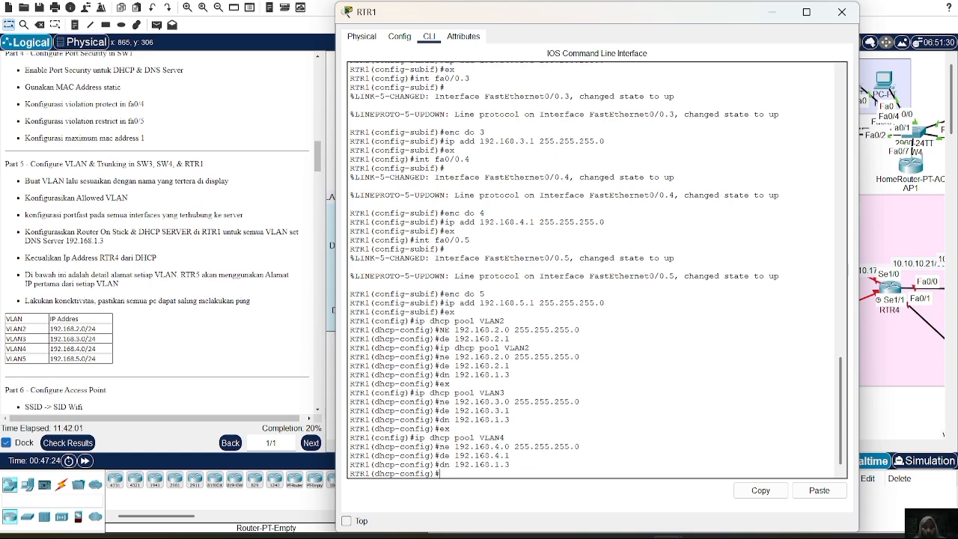
{"action": "type", "text": "ex"}
{"action": "key", "text": "Return"}
Create a DHCP pool named VLAN5 on RTR1.
{"action": "key", "text": "Up"}
{"action": "key", "text": "Up"}
{"action": "key", "text": "Up"}
{"action": "key", "text": "Up"}
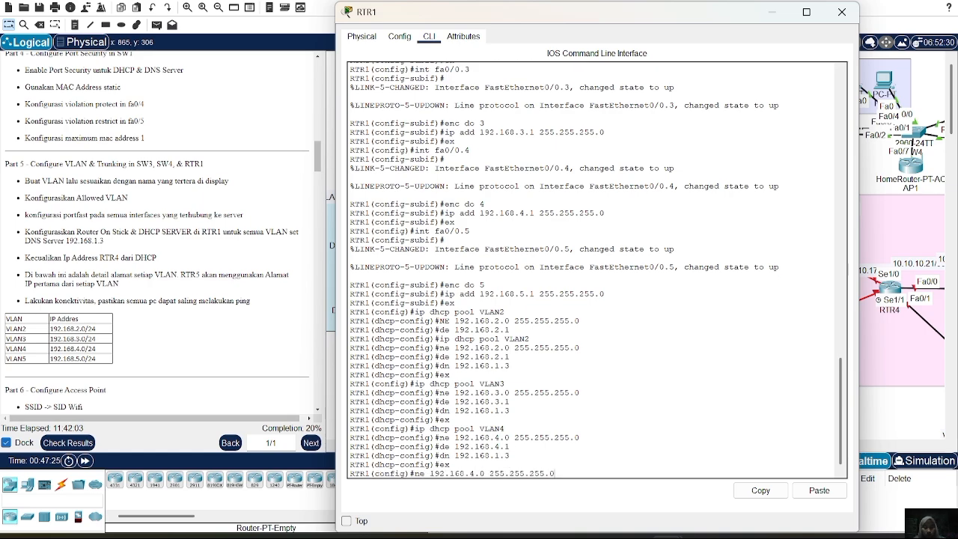
{"action": "key", "text": "Up"}
{"action": "key", "text": "BackSpace"}
{"action": "type", "text": "5"}
{"action": "key", "text": "Return"}
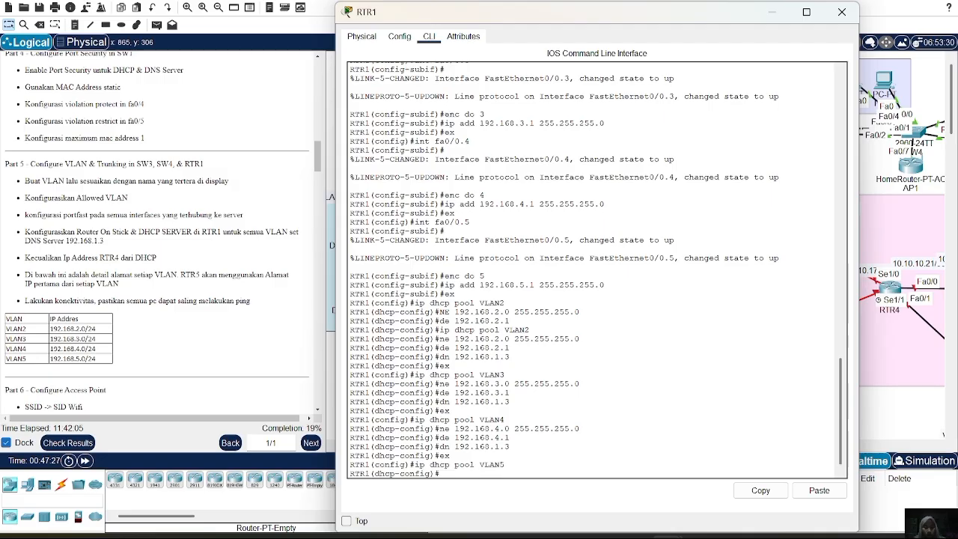
Set the VLAN5 DHCP pool's network to 192.168.5.0 with mask 255.255.255.0.
{"action": "key", "text": "Up"}
{"action": "key", "text": "Up"}
{"action": "key", "text": "Up"}
{"action": "key", "text": "BackSpace"}
{"action": "type", "text": "5"}
{"action": "key", "text": "Return"}
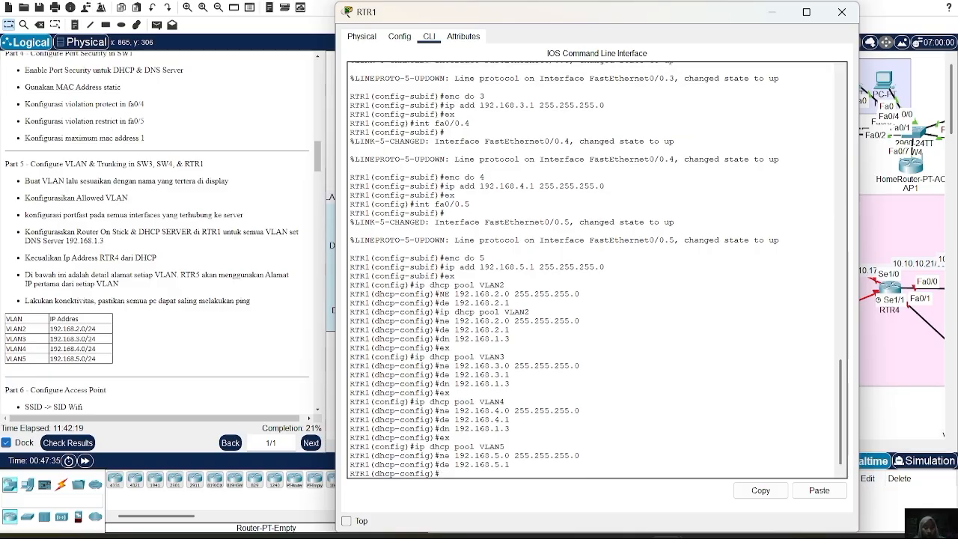
Set the VLAN5 DHCP pool's default router to 192.168.5.1 and DNS server to 192.168.1.3, closing RTR1's window.
{"action": "key", "text": "Up"}
{"action": "key", "text": "Up"}
{"action": "key", "text": "Up"}
{"action": "key", "text": "Up"}
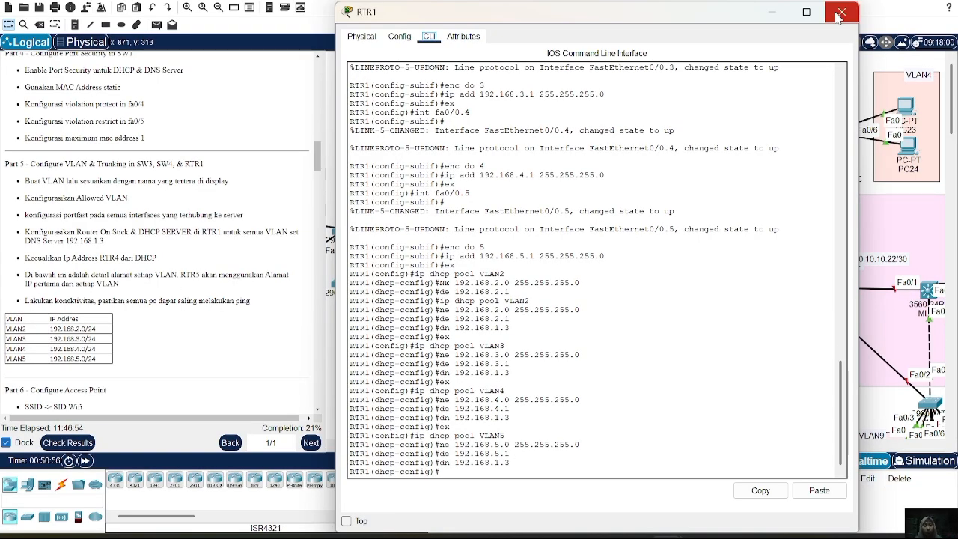
{"action": "left_click", "coordinate": [840, 15]}
Open AP1's web configuration for Part 6 and set its Internet connection type to Wireless AP.
{"action": "scroll", "coordinate": [157, 224], "scroll_direction": "down", "scroll_amount": 3}
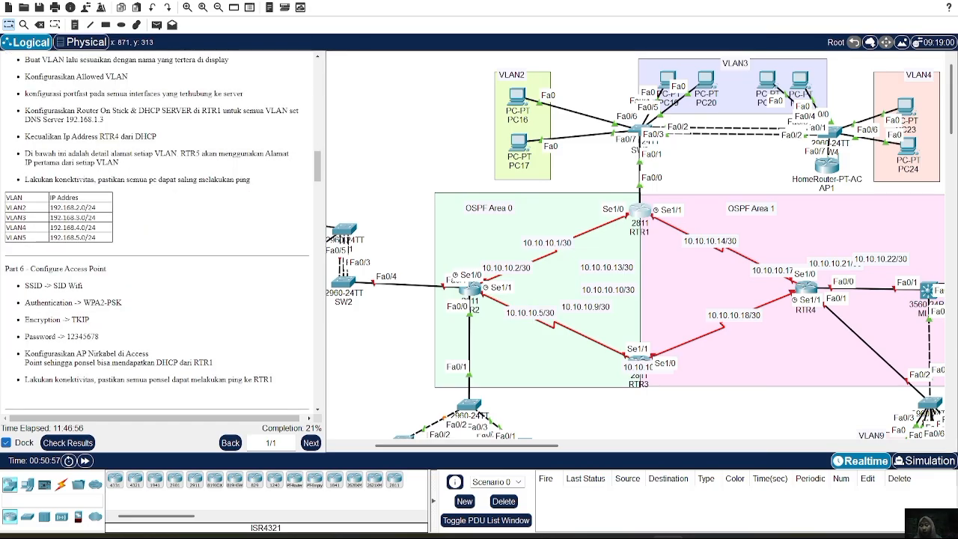
{"action": "scroll", "coordinate": [116, 322], "scroll_direction": "down", "scroll_amount": 2}
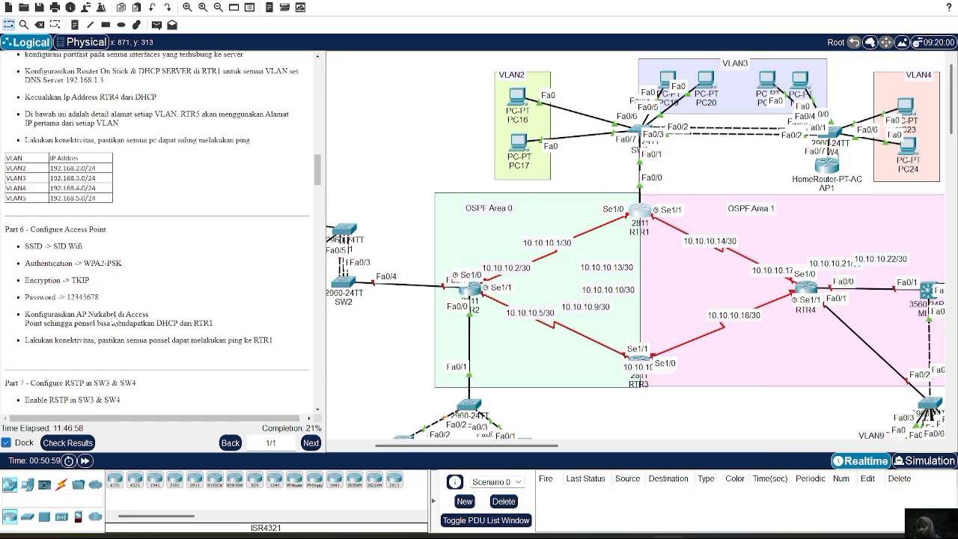
{"action": "scroll", "coordinate": [116, 322], "scroll_direction": "down", "scroll_amount": 2}
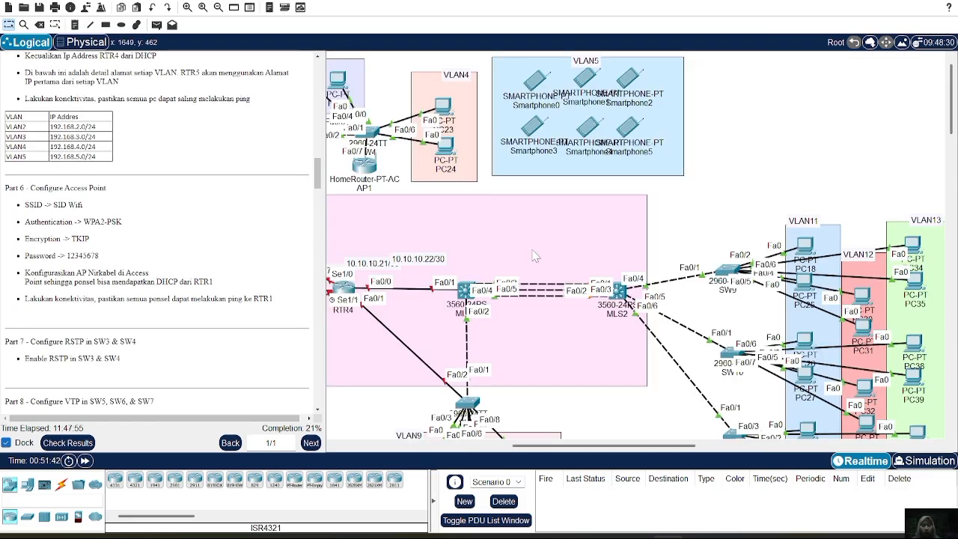
{"action": "scroll", "coordinate": [542, 271], "scroll_direction": "left", "scroll_amount": 1}
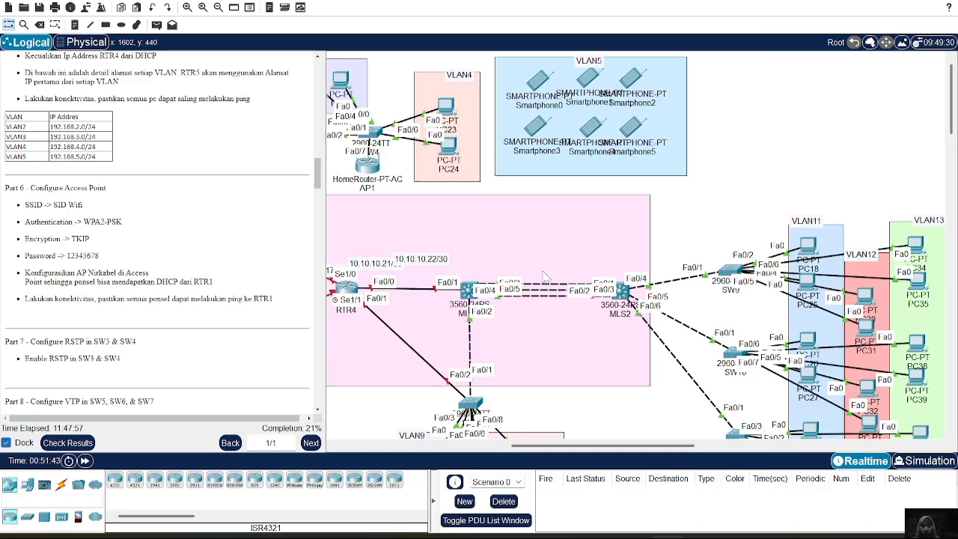
{"action": "scroll", "coordinate": [545, 276], "scroll_direction": "left", "scroll_amount": 1}
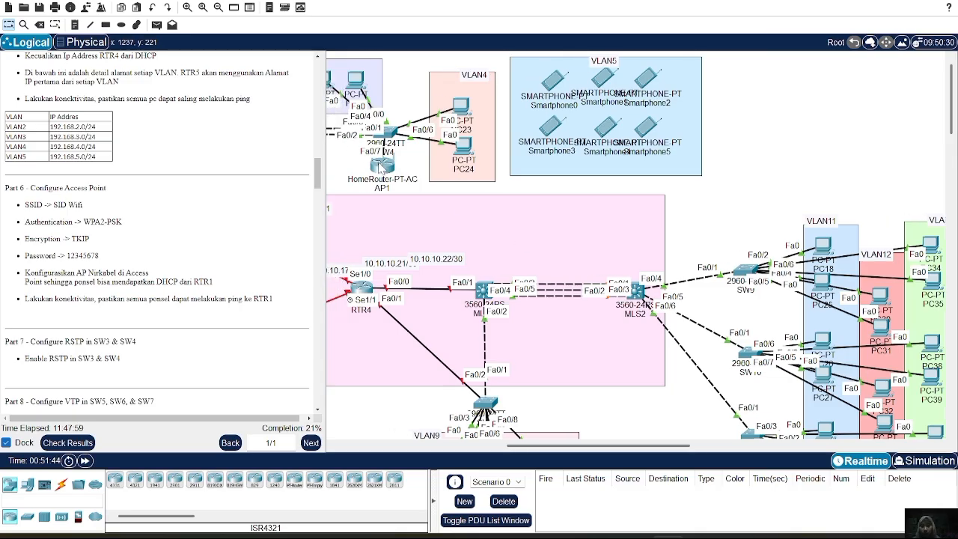
{"action": "left_click", "coordinate": [380, 169]}
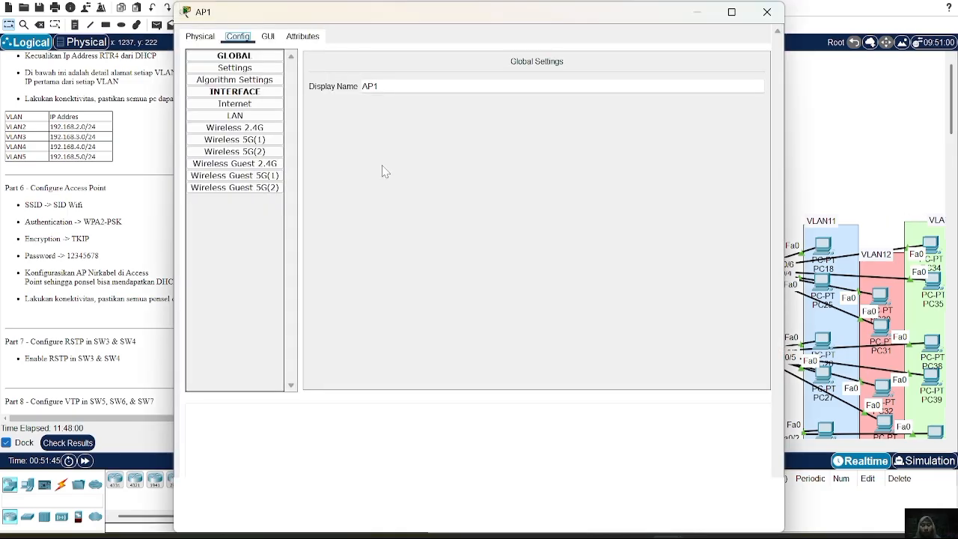
{"action": "left_click", "coordinate": [268, 37]}
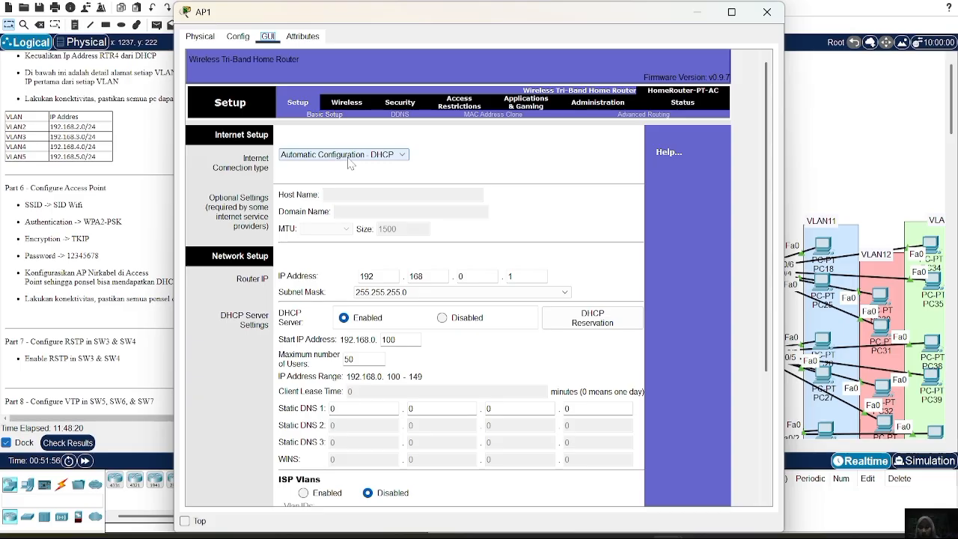
{"action": "left_click", "coordinate": [397, 156]}
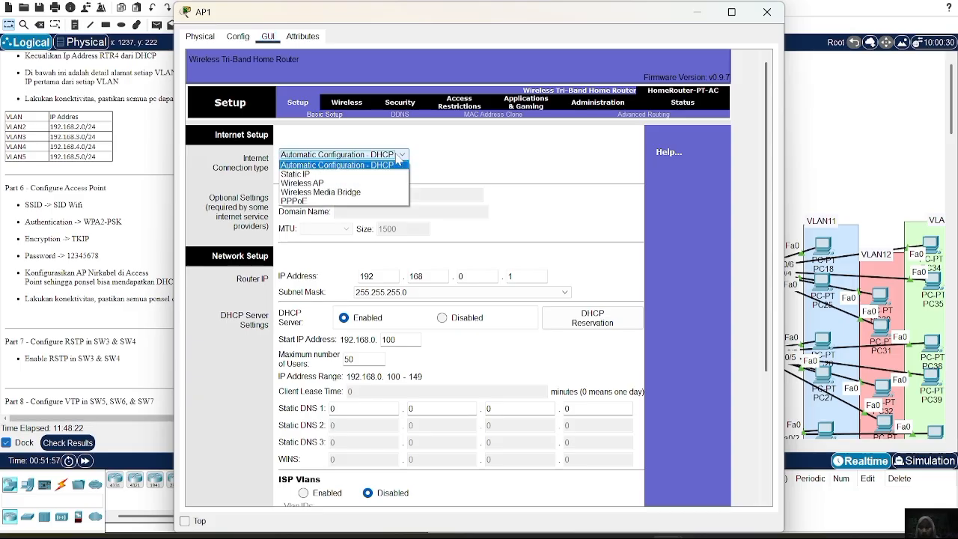
{"action": "left_click", "coordinate": [359, 185]}
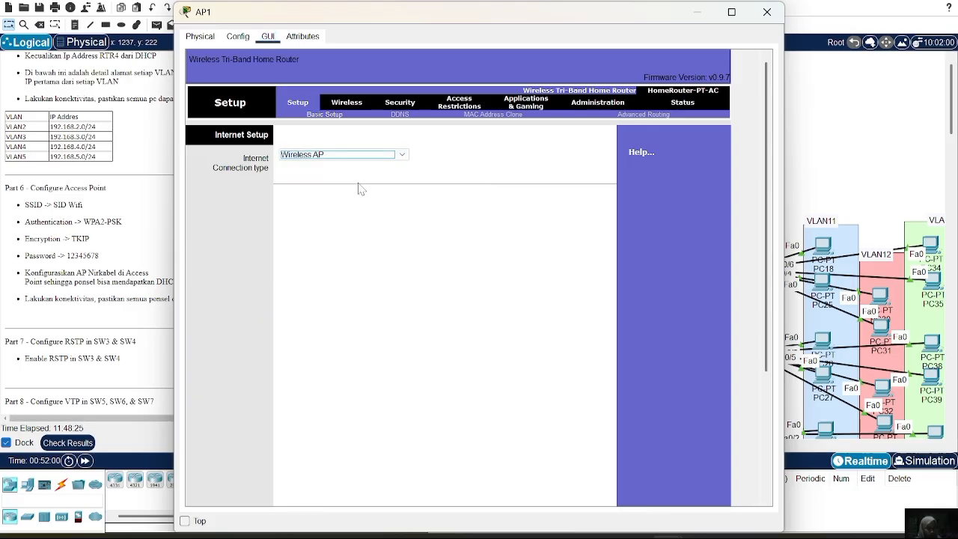
Set AP1's 2.4 GHz network name to "SIS Wifi" and save the wireless settings.
{"action": "left_click", "coordinate": [348, 105]}
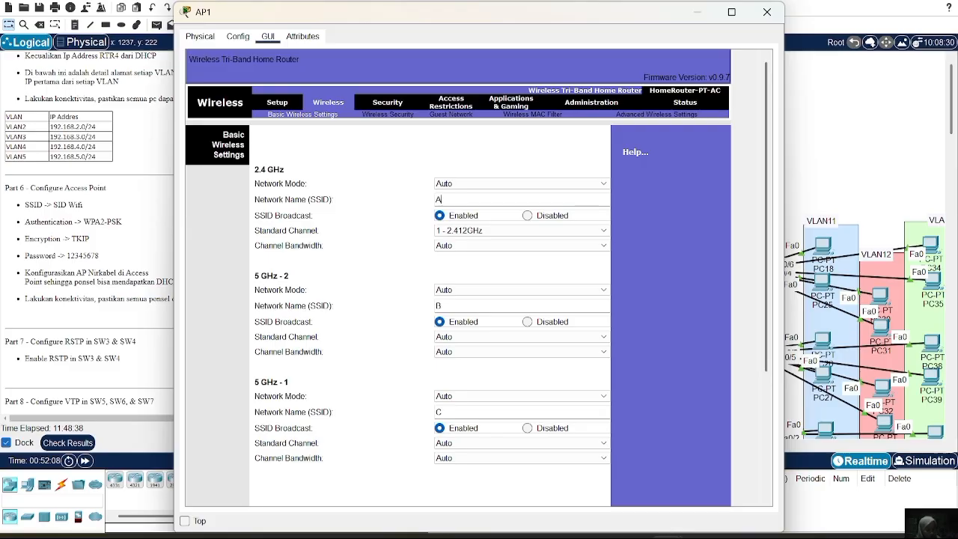
{"action": "key", "text": "BackSpace"}
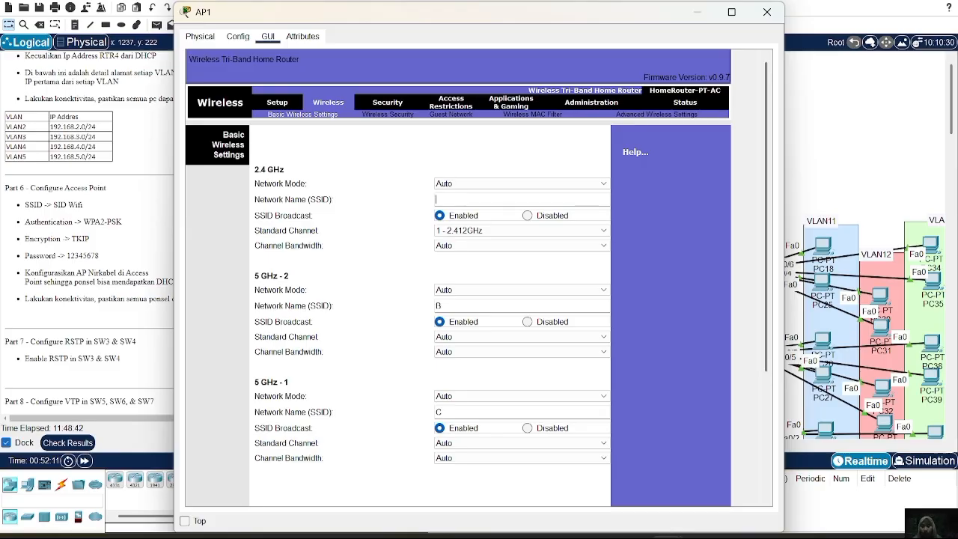
{"action": "type", "text": "SIS "}
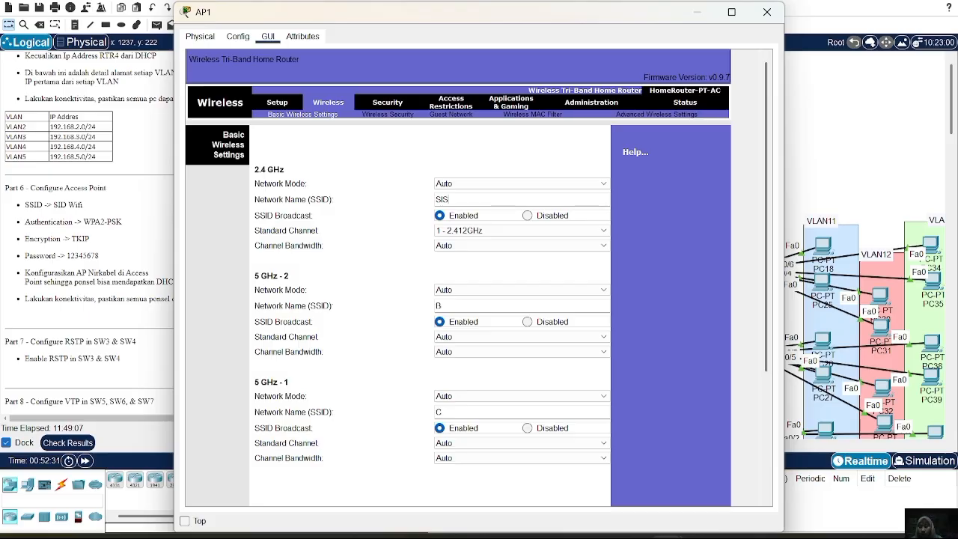
{"action": "type", "text": "Wifi"}
{"action": "scroll", "coordinate": [473, 416], "scroll_direction": "down", "scroll_amount": 6}
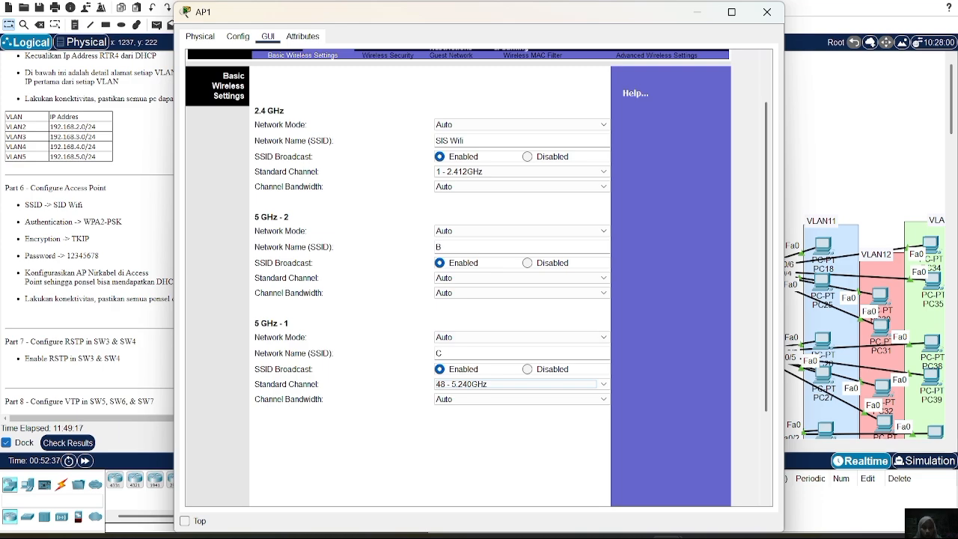
{"action": "scroll", "coordinate": [484, 476], "scroll_direction": "down", "scroll_amount": 3}
{"action": "scroll", "coordinate": [482, 477], "scroll_direction": "down", "scroll_amount": 2}
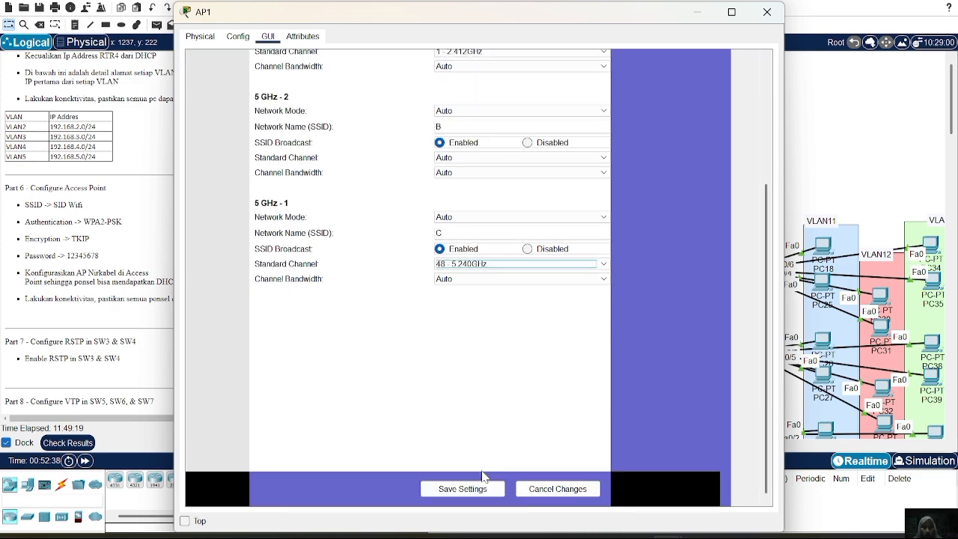
{"action": "left_click", "coordinate": [470, 491]}
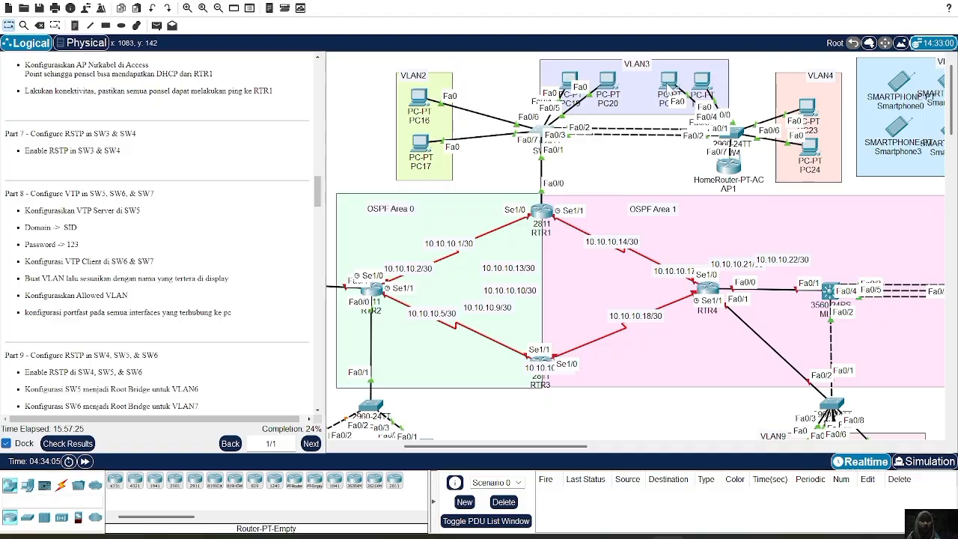
Enable RSTP on SW4 by setting its spanning-tree mode to rapid-pvst in global configuration.
{"action": "left_click", "coordinate": [730, 136]}
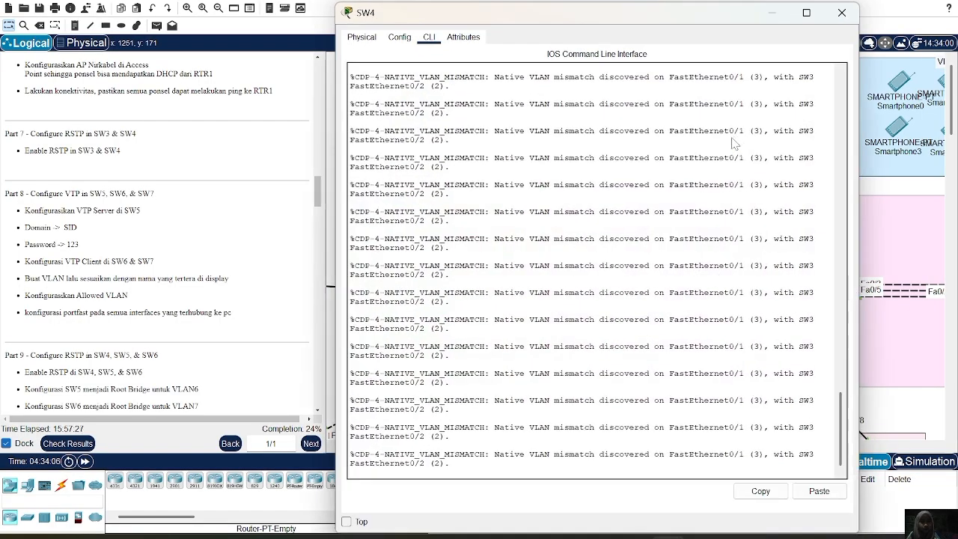
{"action": "type", "text": "ing-tre"}
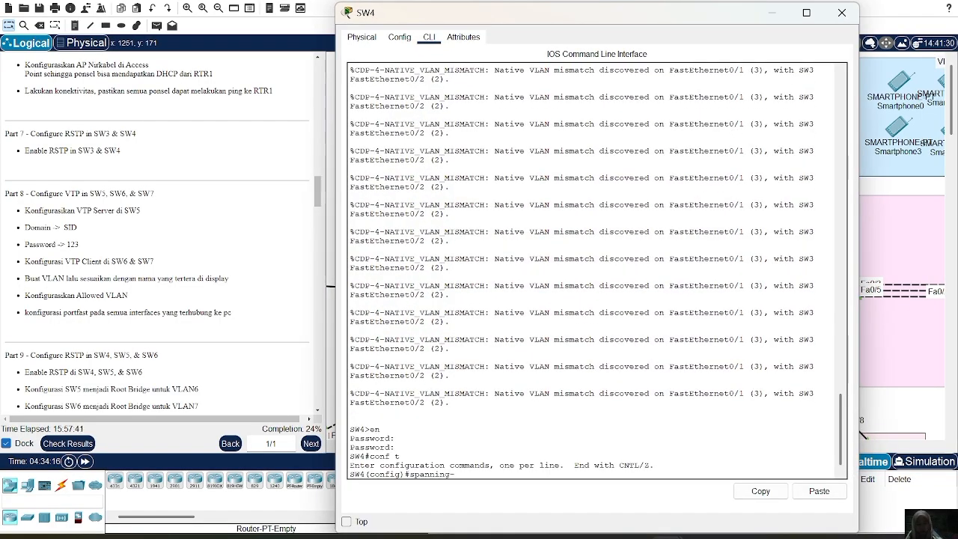
{"action": "type", "text": "e mode"}
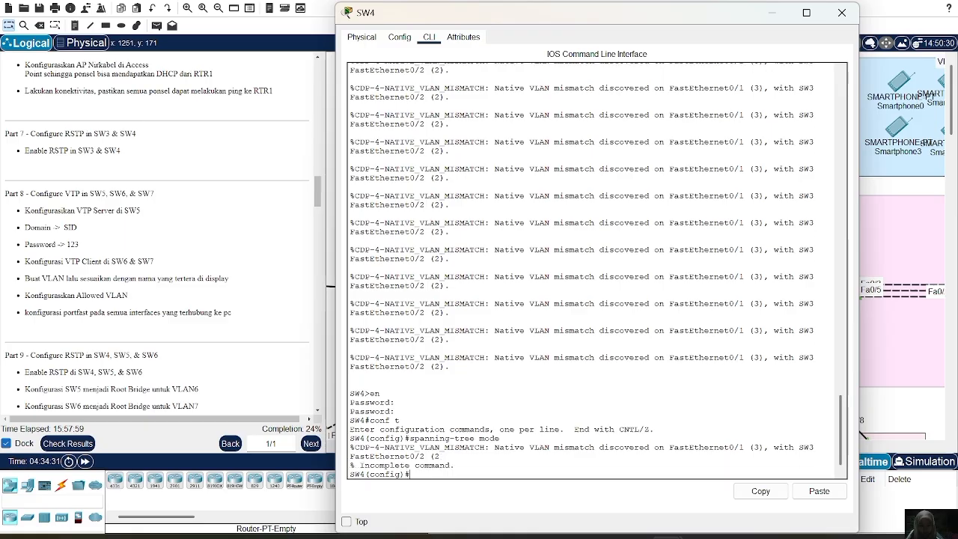
{"action": "key", "text": "Up"}
{"action": "type", "text": "d"}
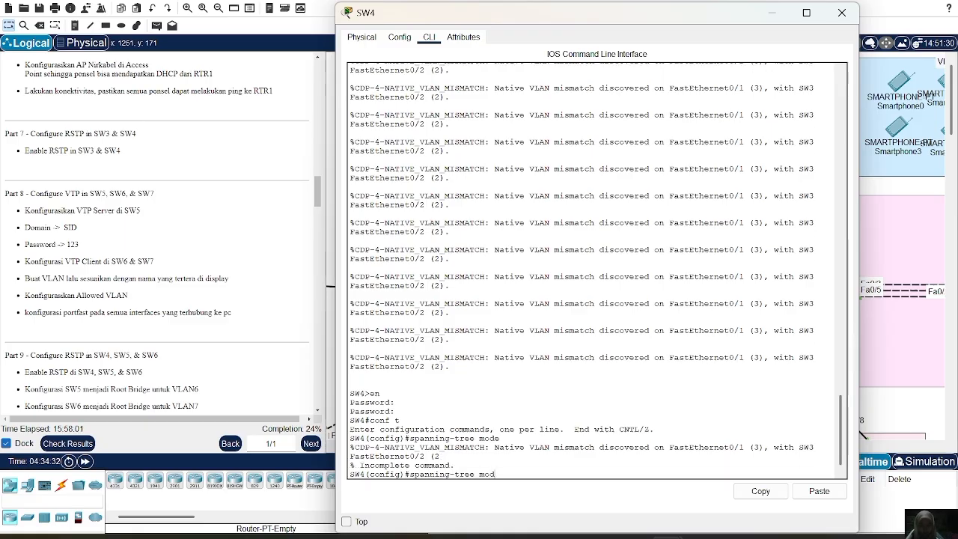
{"action": "type", "text": "e rapid pvst"}
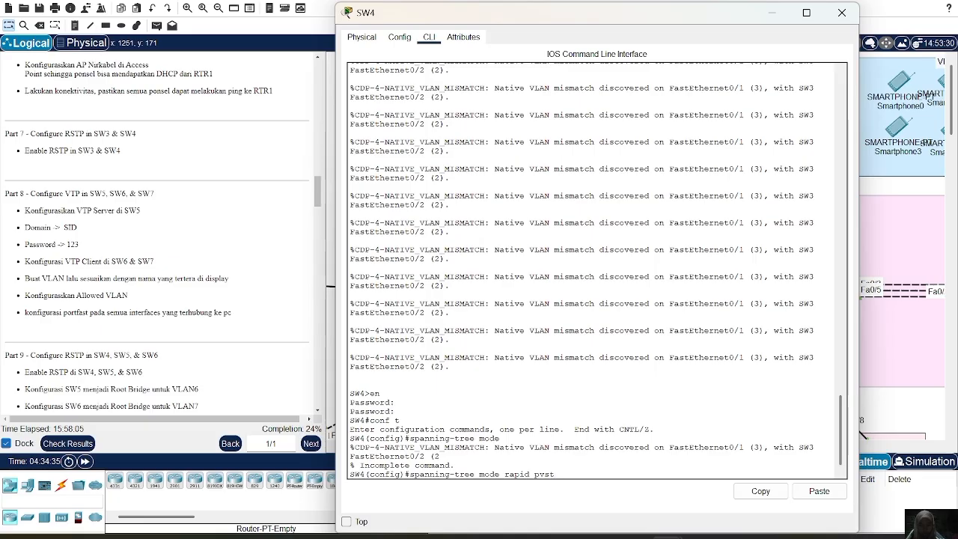
{"action": "key", "text": "Return"}
{"action": "type", "text": "spanning-tree mode rapid-pvst"}
{"action": "key", "text": "Return"}
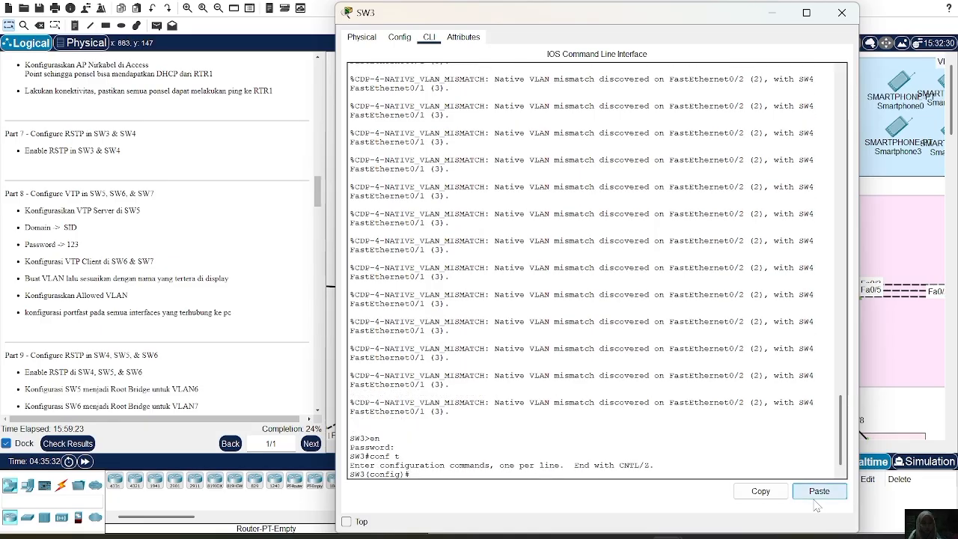
Enable RSTP on SW3 with the copied spanning-tree mode rapid-pvst command and close the switch's window.
{"action": "left_click", "coordinate": [815, 499]}
{"action": "key", "text": "Return"}
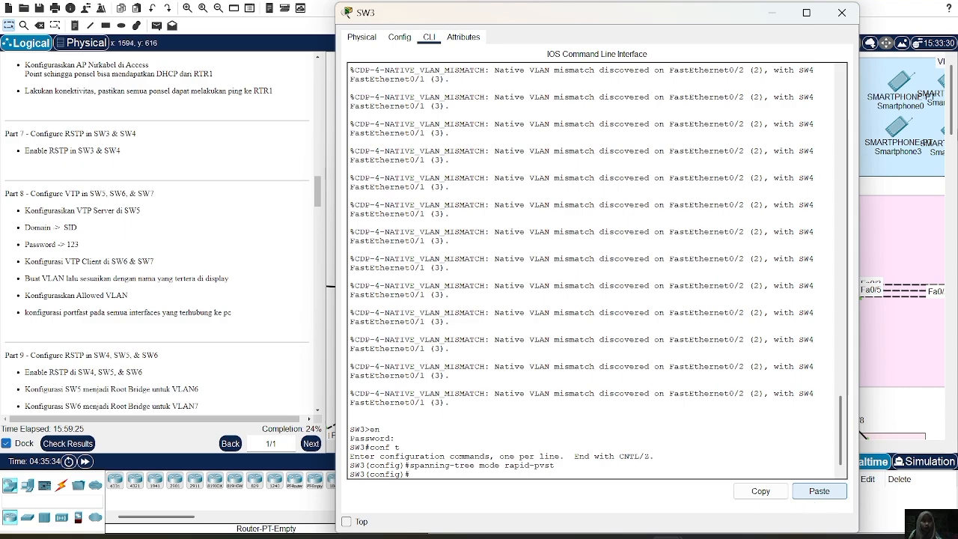
{"action": "left_click", "coordinate": [842, 12]}
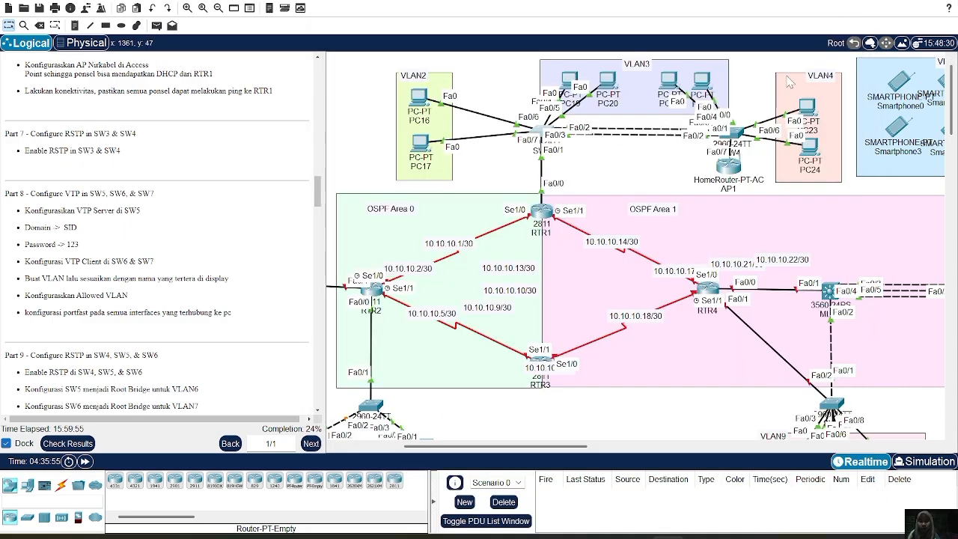
Open SW5's command line, enter global configuration mode with the enable password, and set the VTP mode to server.
{"action": "scroll", "coordinate": [229, 211], "scroll_direction": "down", "scroll_amount": 3}
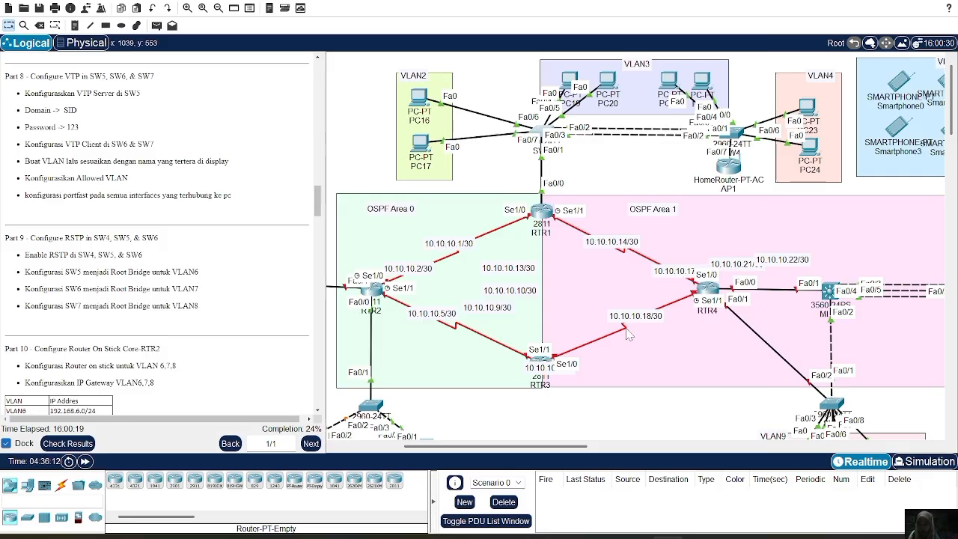
{"action": "scroll", "coordinate": [509, 343], "scroll_direction": "down", "scroll_amount": 2}
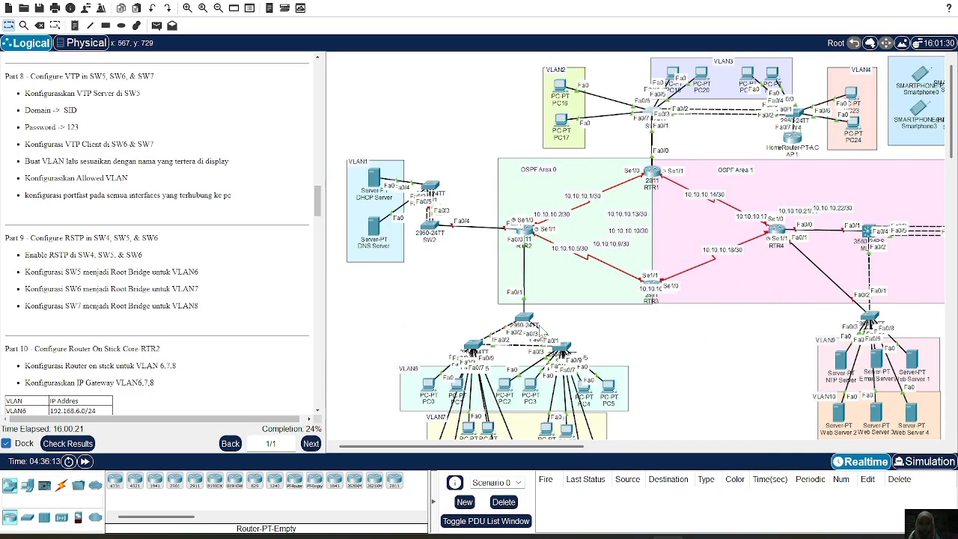
{"action": "left_click", "coordinate": [526, 322]}
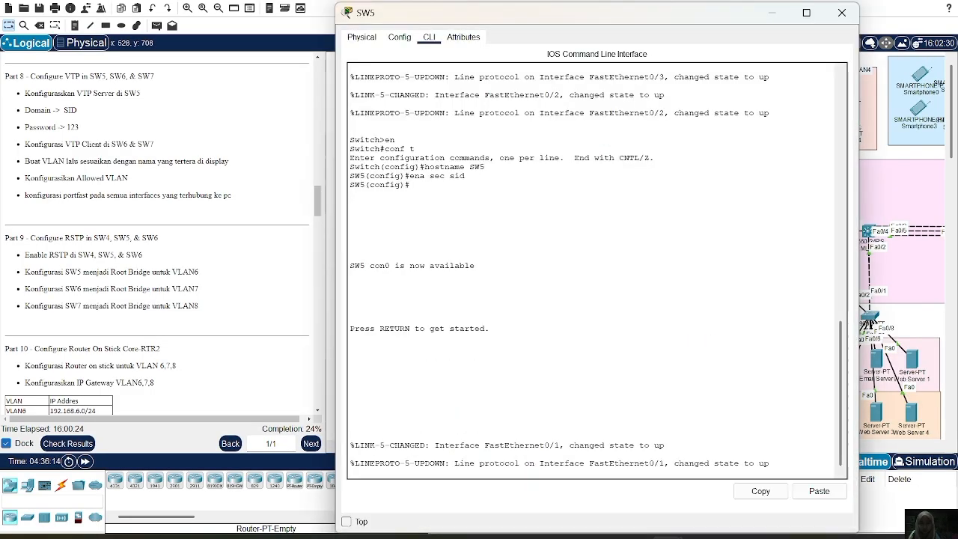
{"action": "key", "text": "Return"}
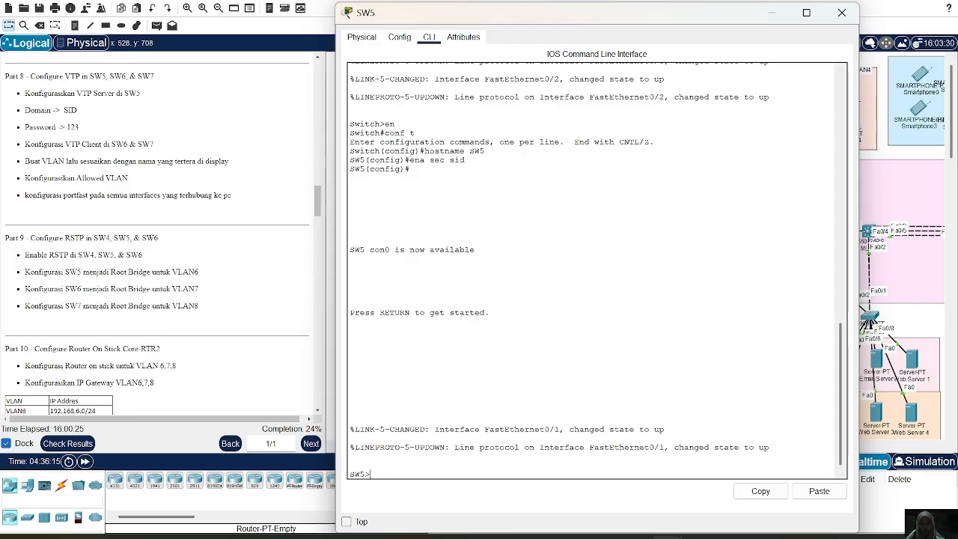
{"action": "type", "text": "en"}
{"action": "key", "text": "Return"}
{"action": "type", "text": "sid"}
{"action": "key", "text": "Return"}
{"action": "type", "text": "conf t"}
{"action": "key", "text": "Return"}
{"action": "type", "text": "vtp mod"}
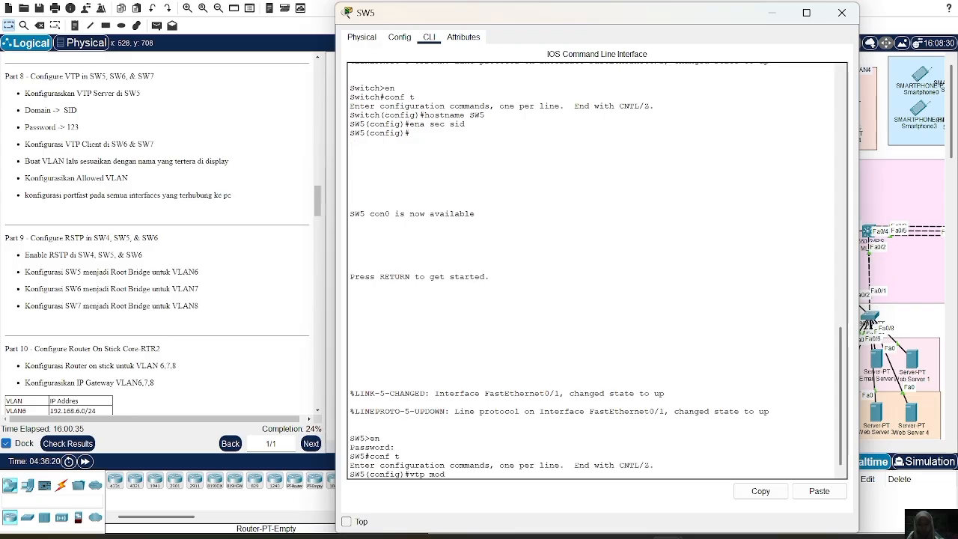
{"action": "type", "text": "e server"}
{"action": "key", "text": "Return"}
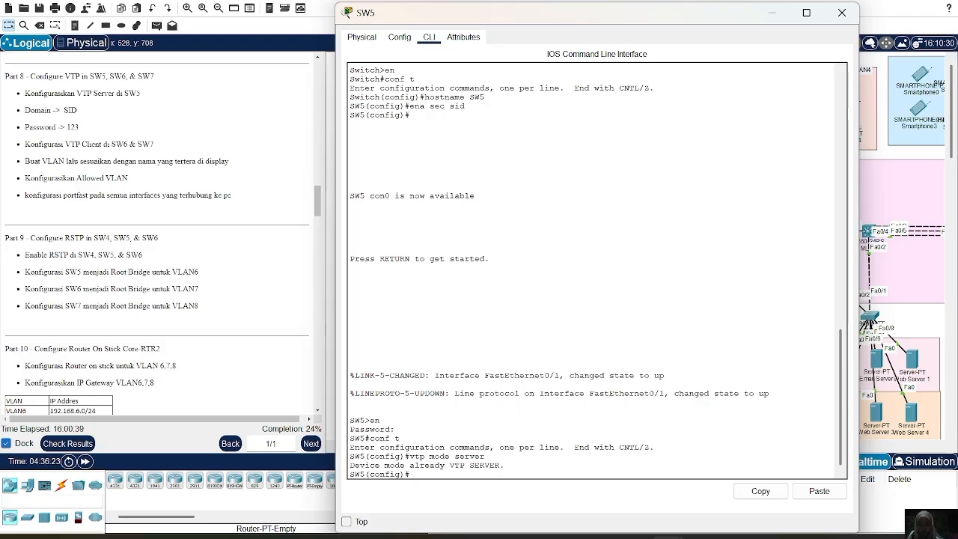
Set SW5's VTP domain to SID and enter the VTP password given in Part 8.
{"action": "type", "text": "vtp domain  SID"}
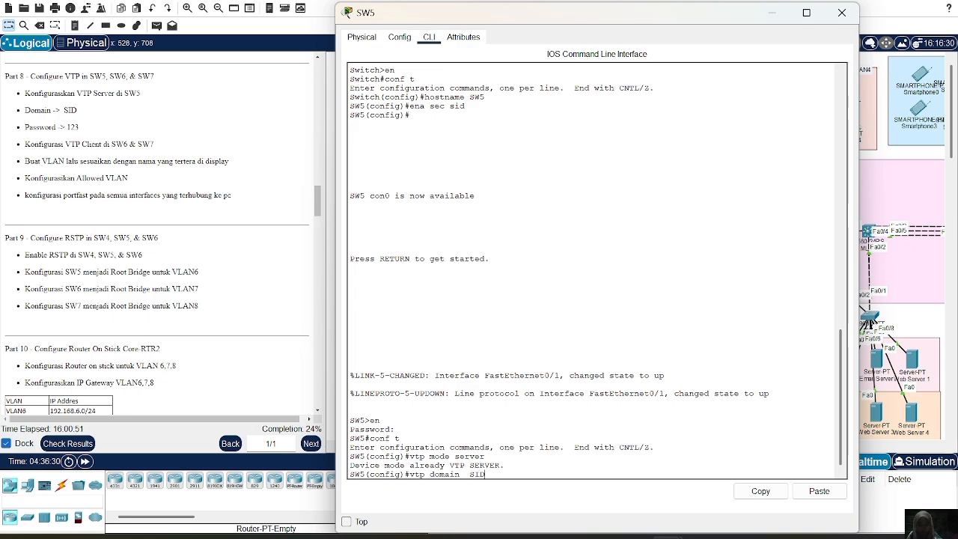
{"action": "key", "text": "Return"}
{"action": "type", "text": "vtp password 123"}
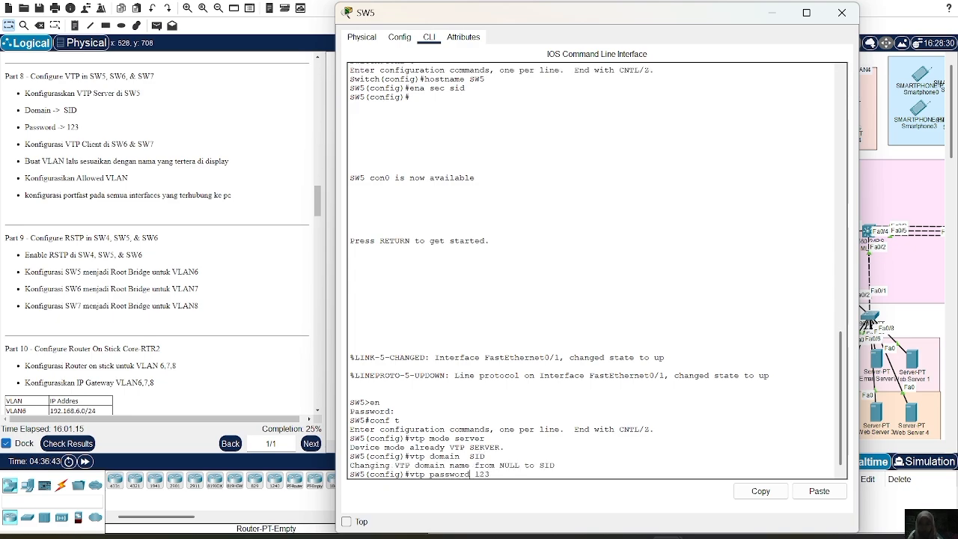
{"action": "key", "text": "Return"}
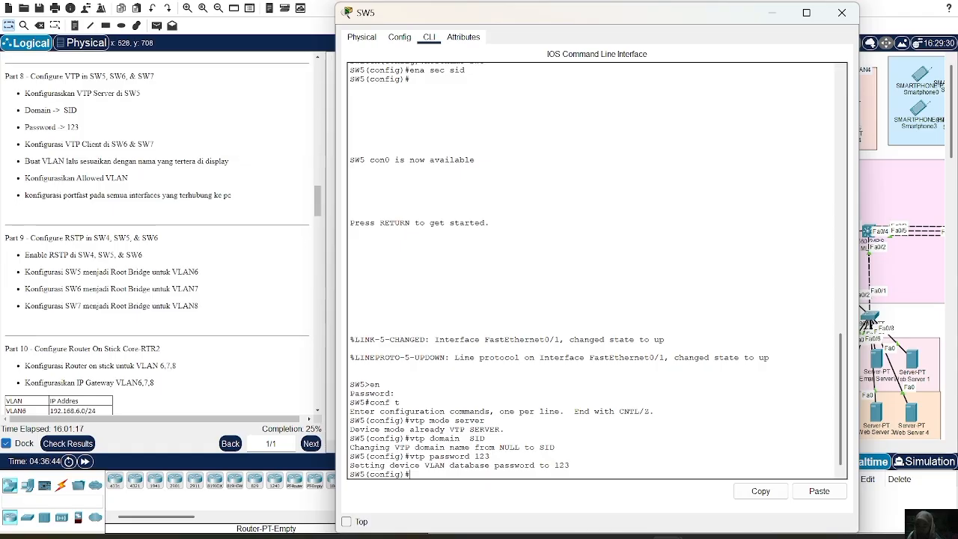
Set the interface range Fa0/1-3 on SW5 to switchport trunk mode.
{"action": "type", "text": "in"}
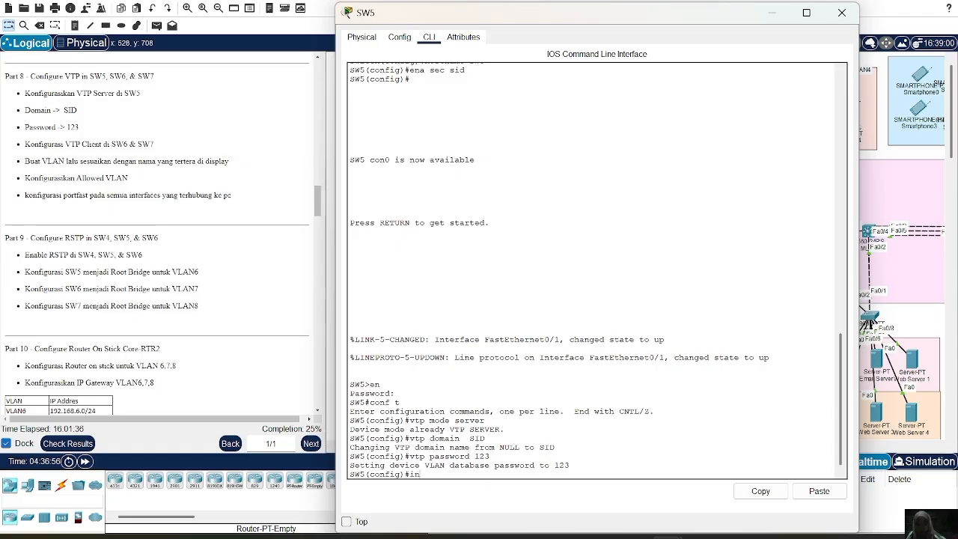
{"action": "type", "text": "t rab"}
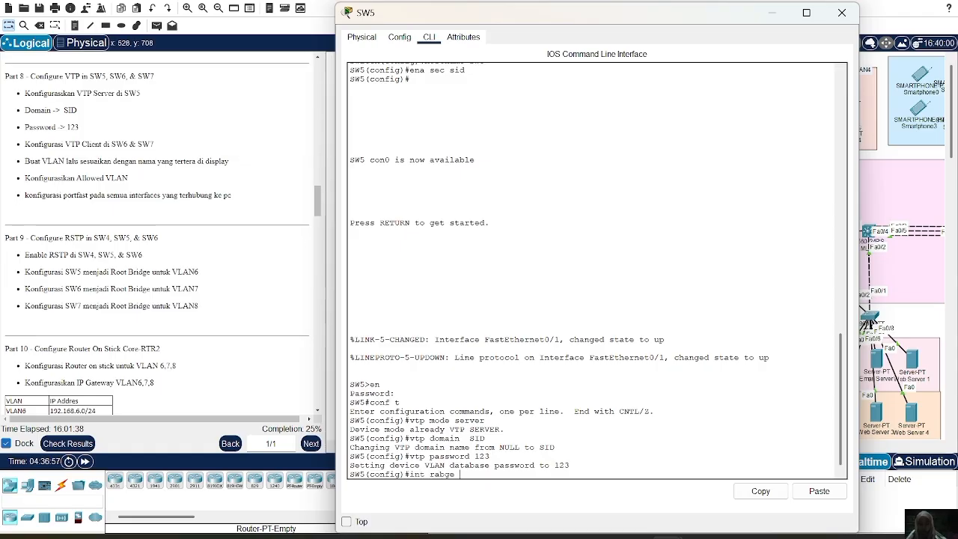
{"action": "type", "text": "ge"}
{"action": "key", "text": "BackSpace"}
{"action": "key", "text": "BackSpace"}
{"action": "key", "text": "BackSpace"}
{"action": "key", "text": "BackSpace"}
{"action": "type", "text": "fa0/"}
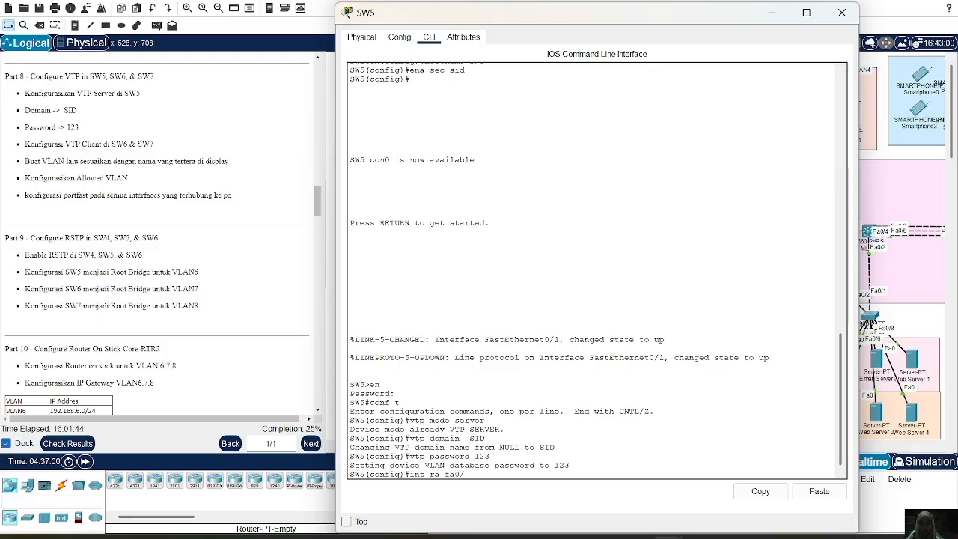
{"action": "type", "text": "1-3"}
{"action": "key", "text": "Return"}
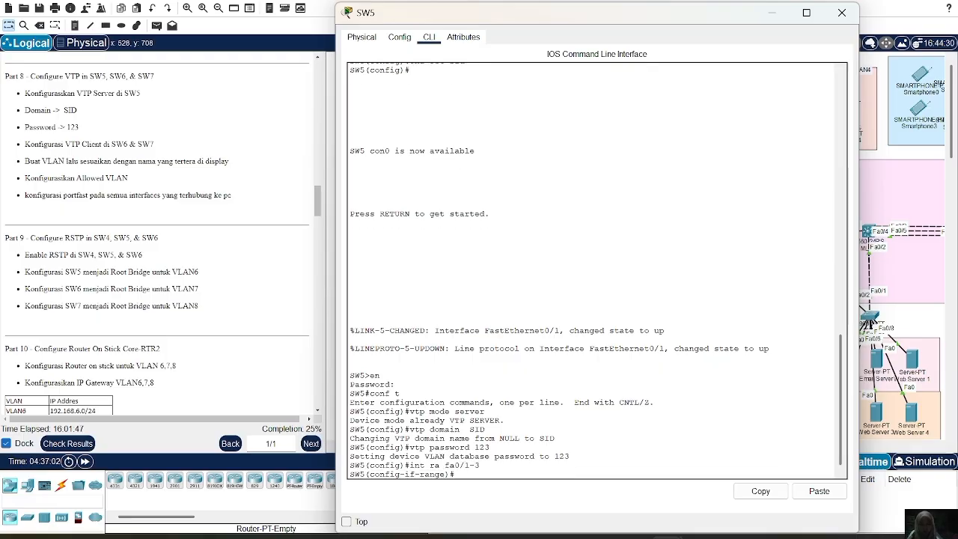
{"action": "type", "text": "sw m t"}
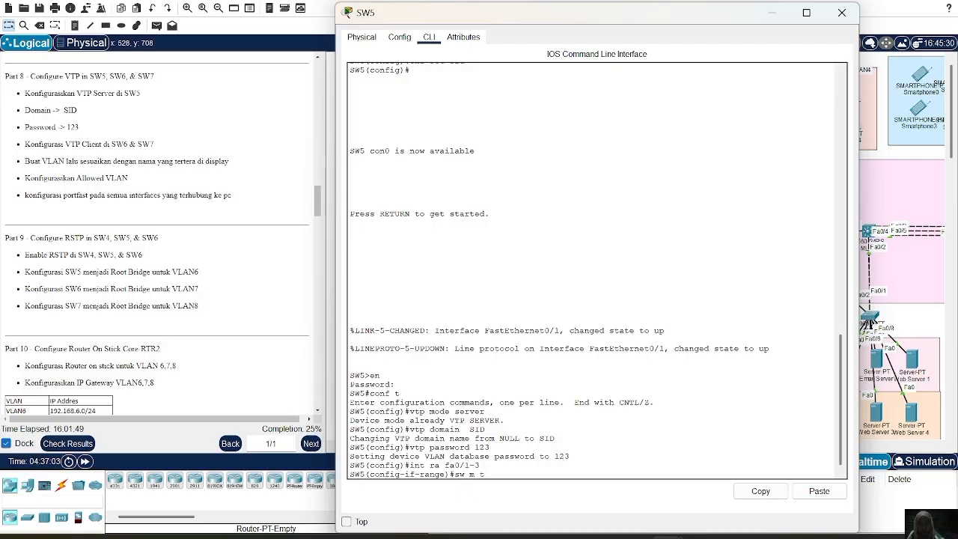
{"action": "key", "text": "Return"}
{"action": "key", "text": "Return"}
Allow VLANs 6-8 on SW5's Fa0/1-3 trunks and close the switch's window.
{"action": "type", "text": "sw"}
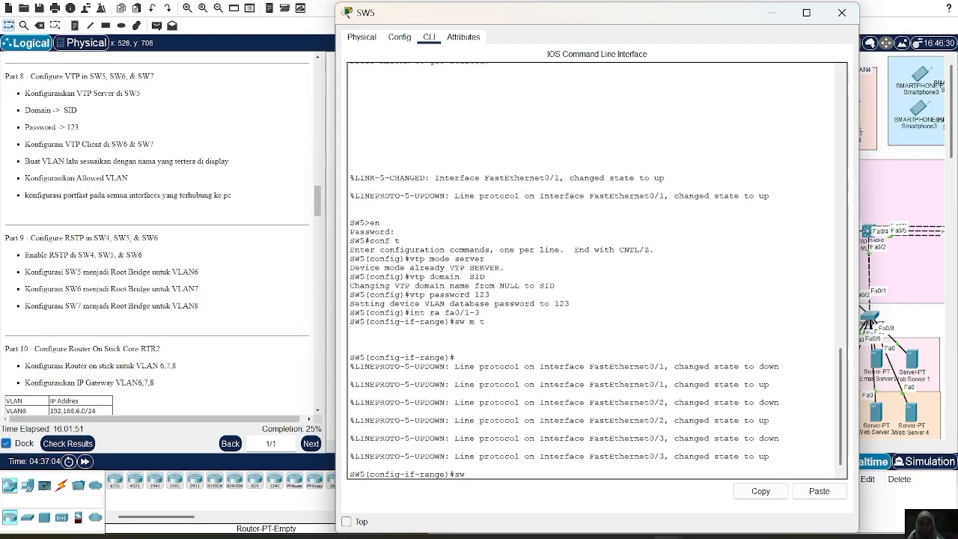
{"action": "type", "text": " t al vl 6-8"}
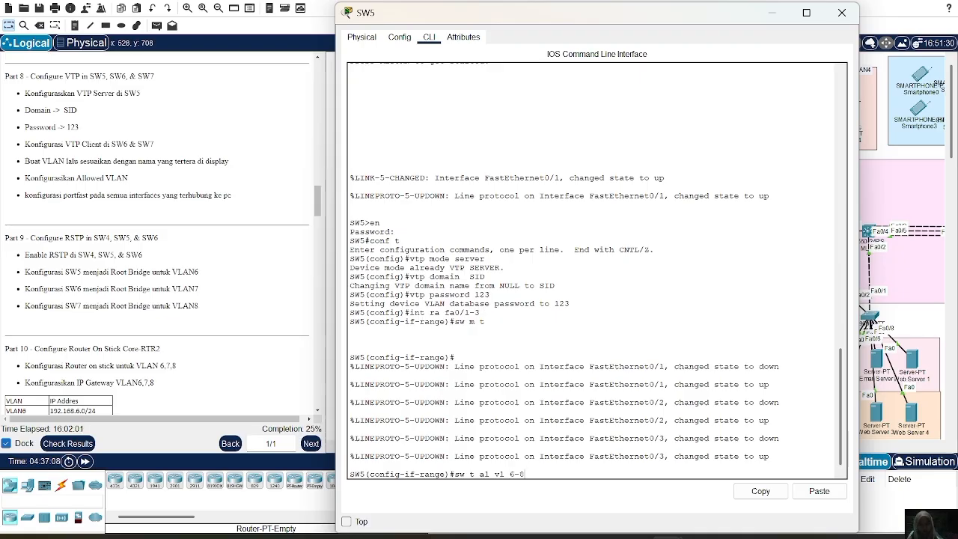
{"action": "key", "text": "Return"}
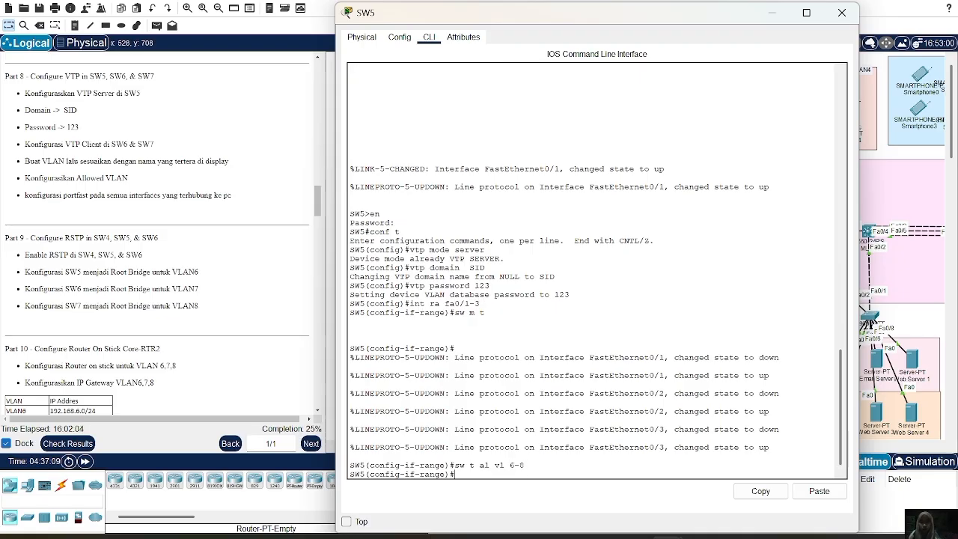
{"action": "left_click", "coordinate": [842, 13]}
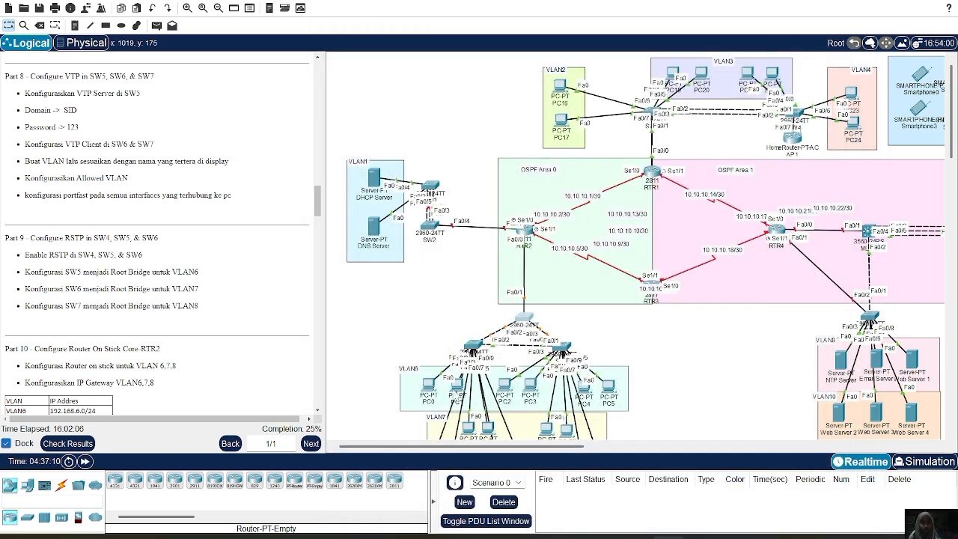
Open SW6's command line, enter global configuration mode with the enable password, and set the VTP mode to client.
{"action": "left_click", "coordinate": [473, 337]}
{"action": "type", "text": "vtp"}
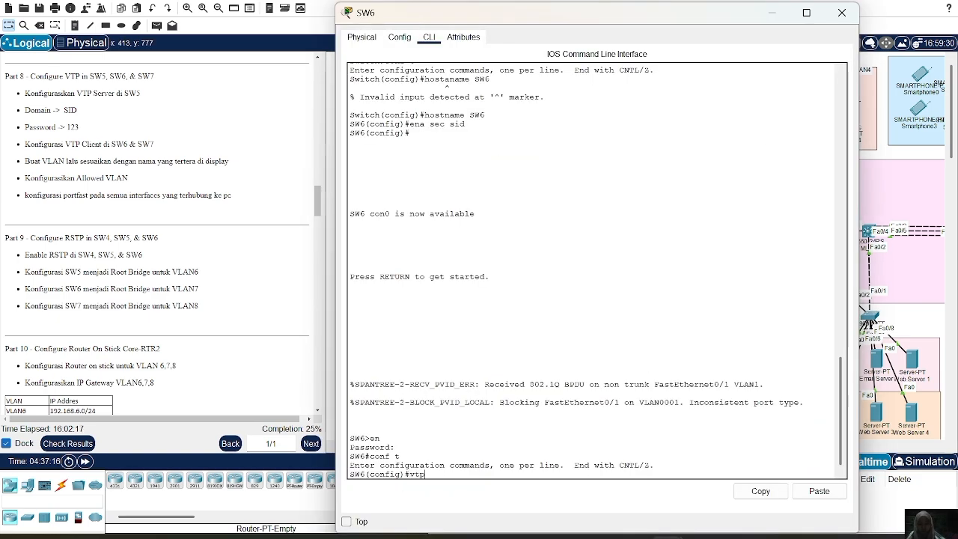
{"action": "type", "text": " mode client"}
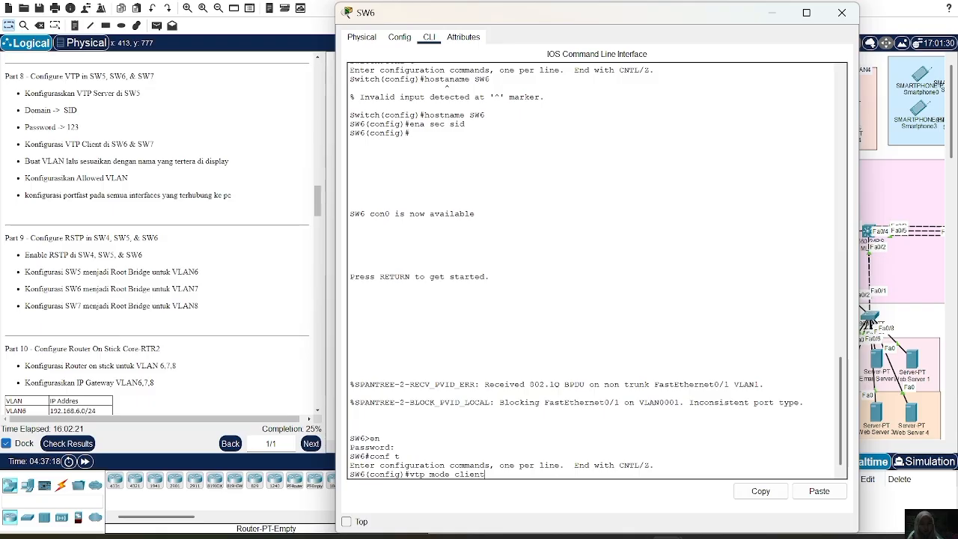
{"action": "key", "text": "Return"}
Set SW6's VTP domain to SID and enter the VTP password given in Part 8.
{"action": "type", "text": "vt"}
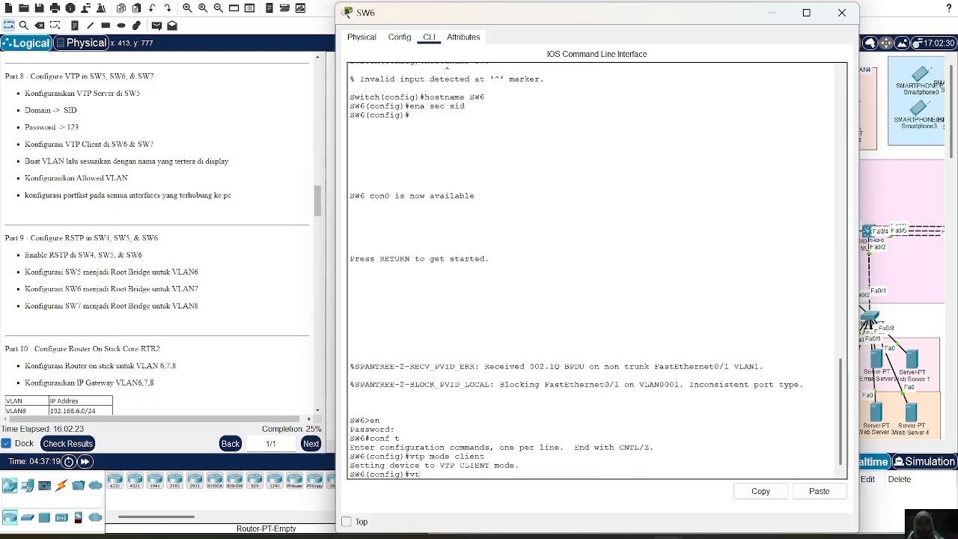
{"action": "type", "text": "p domain SID"}
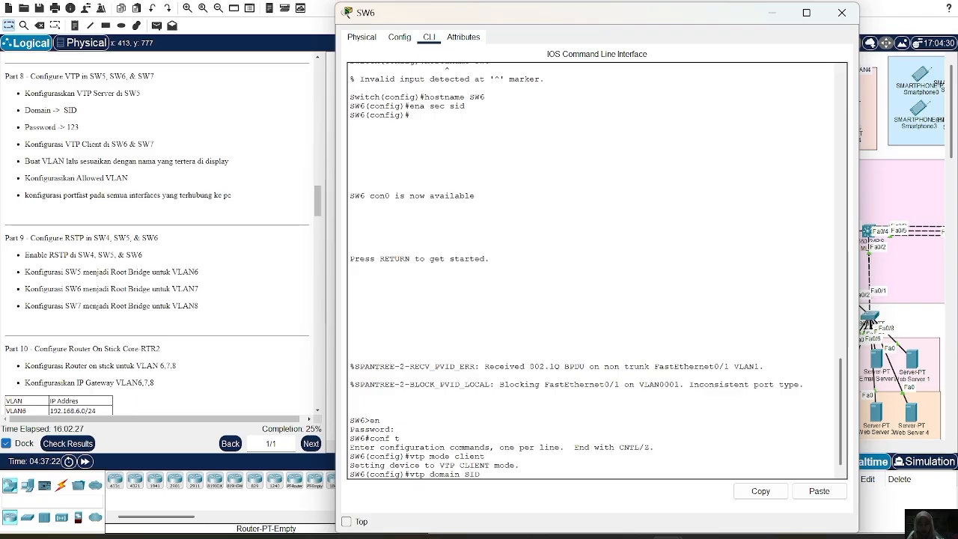
{"action": "key", "text": "Return"}
{"action": "type", "text": "vt"}
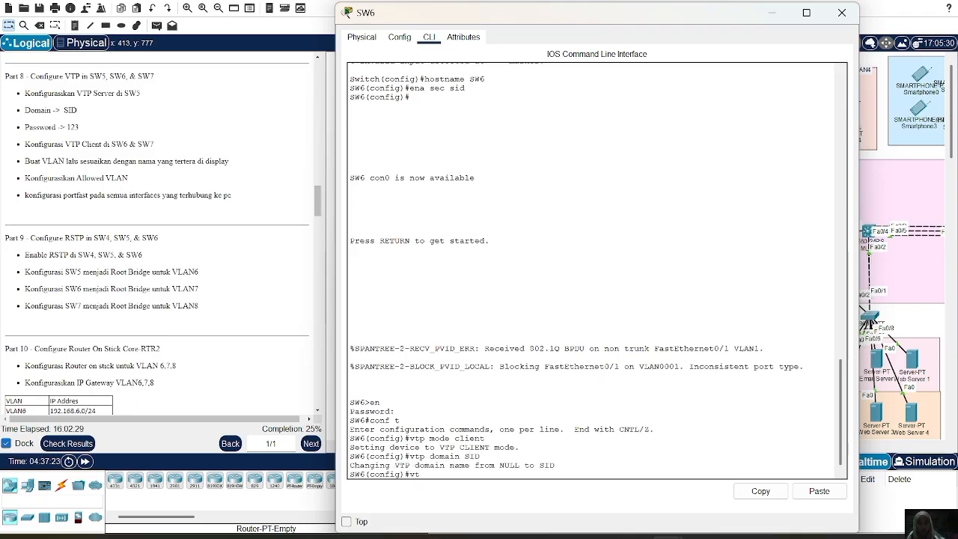
{"action": "type", "text": "p password 123"}
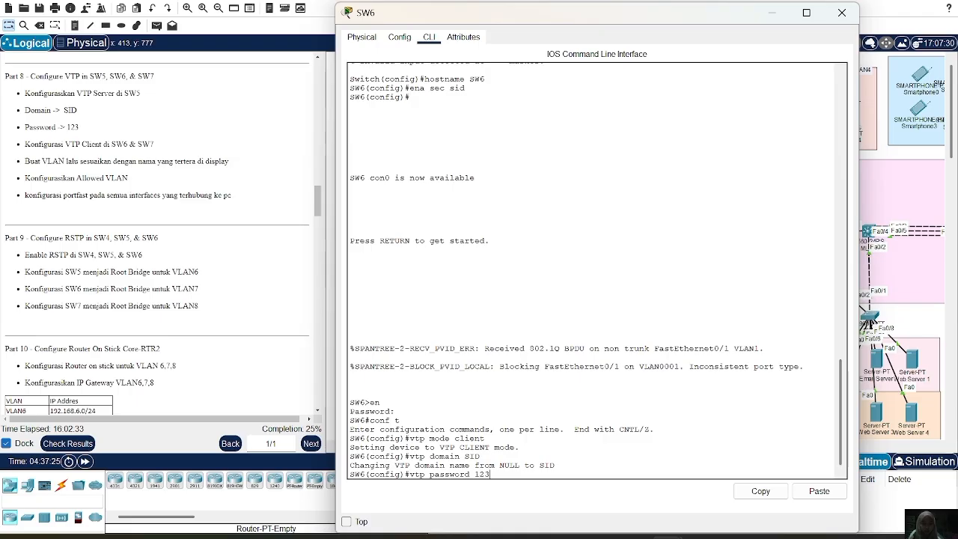
{"action": "key", "text": "Return"}
{"action": "type", "text": "int"}
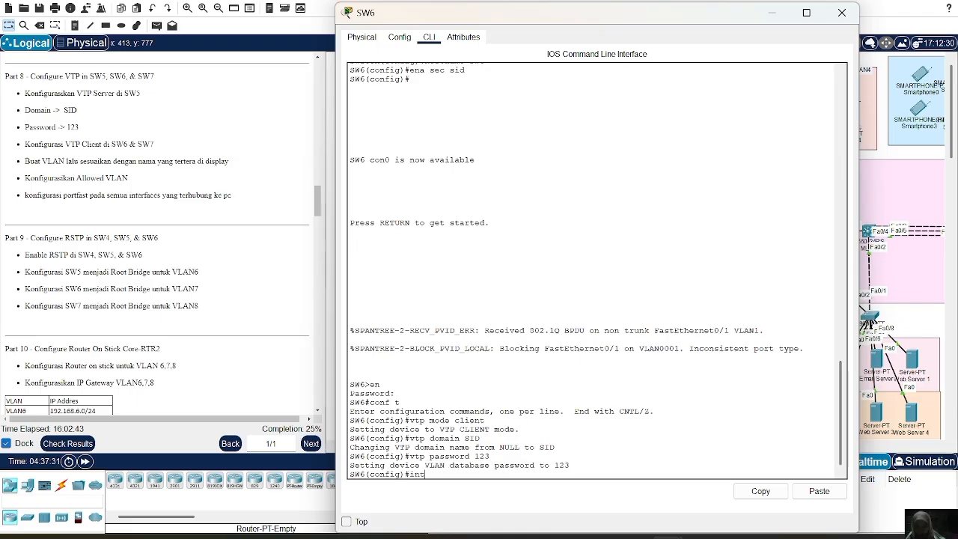
{"action": "type", "text": " ra fa0/"}
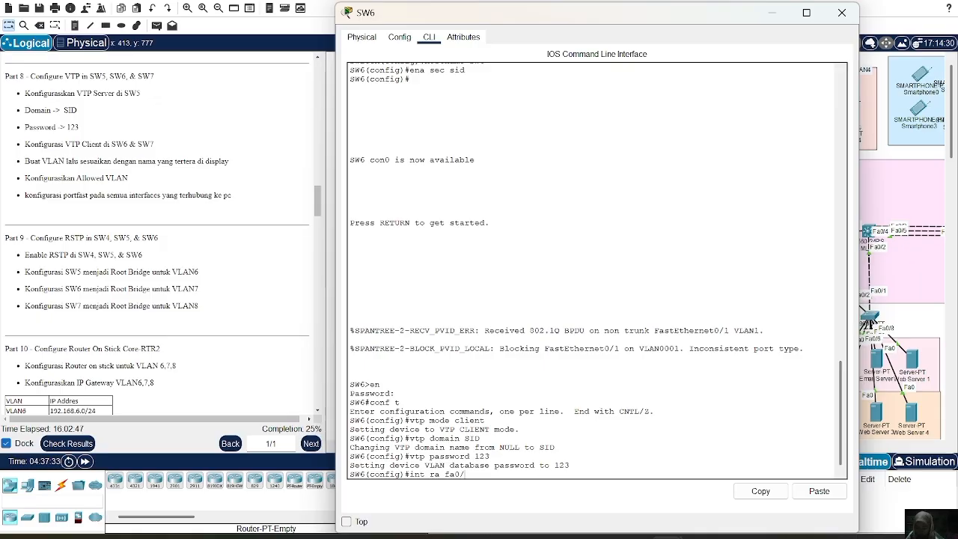
{"action": "type", "text": "1"}
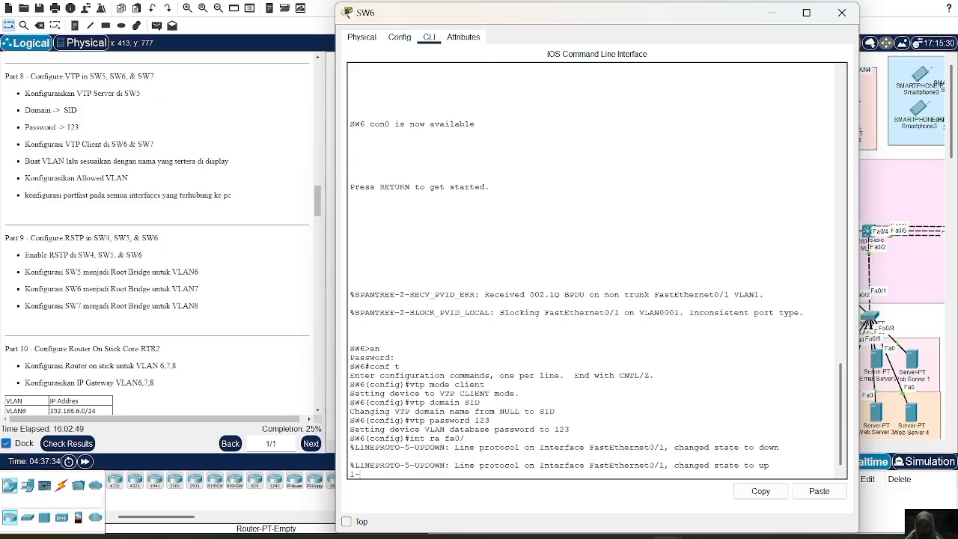
{"action": "type", "text": "-"}
{"action": "key", "text": "BackSpace"}
{"action": "key", "text": "BackSpace"}
{"action": "key", "text": "BackSpace"}
{"action": "key", "text": "BackSpace"}
{"action": "key", "text": "BackSpace"}
{"action": "key", "text": "BackSpace"}
{"action": "key", "text": "BackSpace"}
{"action": "key", "text": "BackSpace"}
{"action": "key", "text": "BackSpace"}
{"action": "key", "text": "BackSpace"}
{"action": "key", "text": "BackSpace"}
{"action": "key", "text": "BackSpace"}
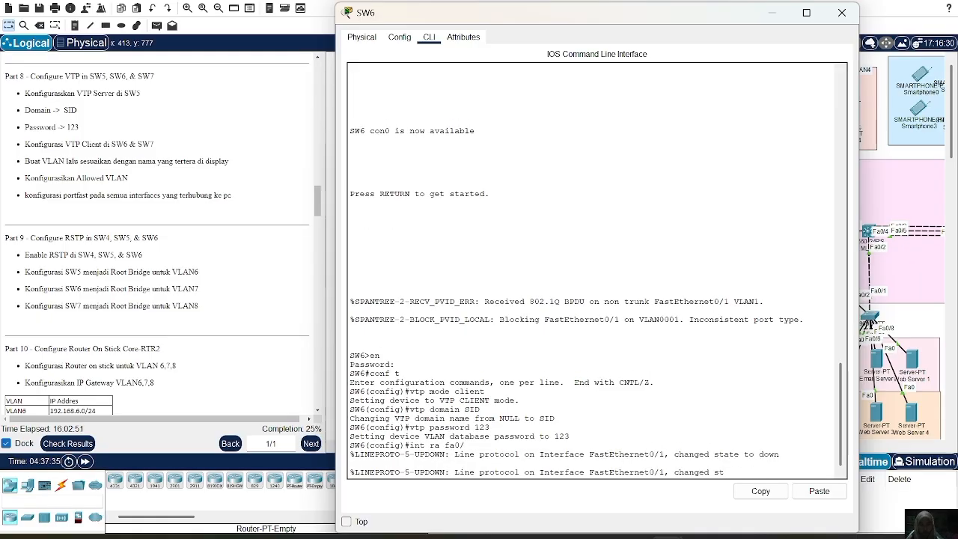
{"action": "key", "text": "Return"}
{"action": "key", "text": "Up"}
{"action": "key", "text": "Up"}
{"action": "key", "text": "Up"}
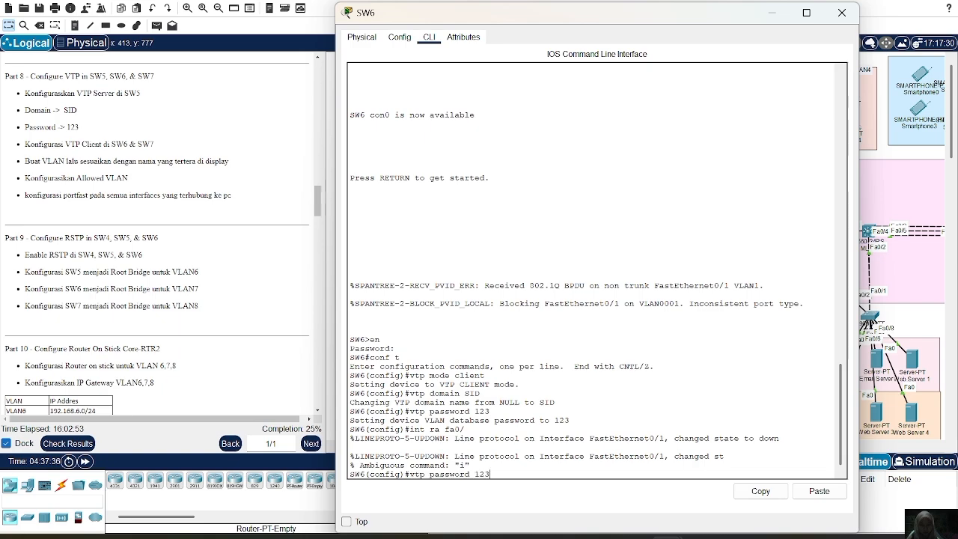
{"action": "key", "text": "BackSpace"}
{"action": "key", "text": "BackSpace"}
{"action": "key", "text": "BackSpace"}
{"action": "key", "text": "BackSpace"}
{"action": "key", "text": "BackSpace"}
{"action": "key", "text": "BackSpace"}
{"action": "key", "text": "BackSpace"}
{"action": "key", "text": "BackSpace"}
{"action": "key", "text": "BackSpace"}
{"action": "key", "text": "BackSpace"}
{"action": "key", "text": "BackSpace"}
{"action": "key", "text": "BackSpace"}
{"action": "key", "text": "BackSpace"}
{"action": "key", "text": "BackSpace"}
{"action": "key", "text": "BackSpace"}
{"action": "key", "text": "BackSpace"}
Set the interface range Fa0/1-2 on SW6 to switchport trunk mode.
{"action": "type", "text": "int"}
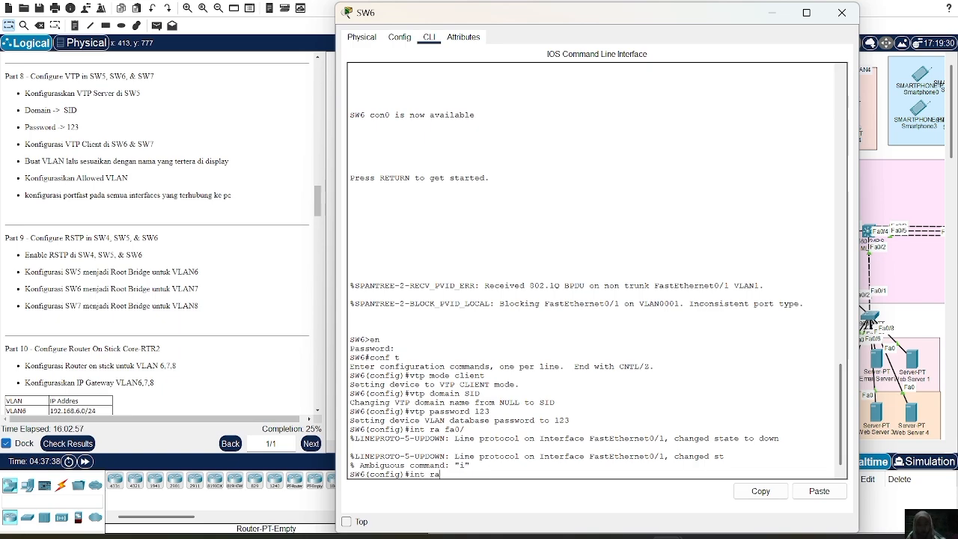
{"action": "type", "text": " ra fa0/1"}
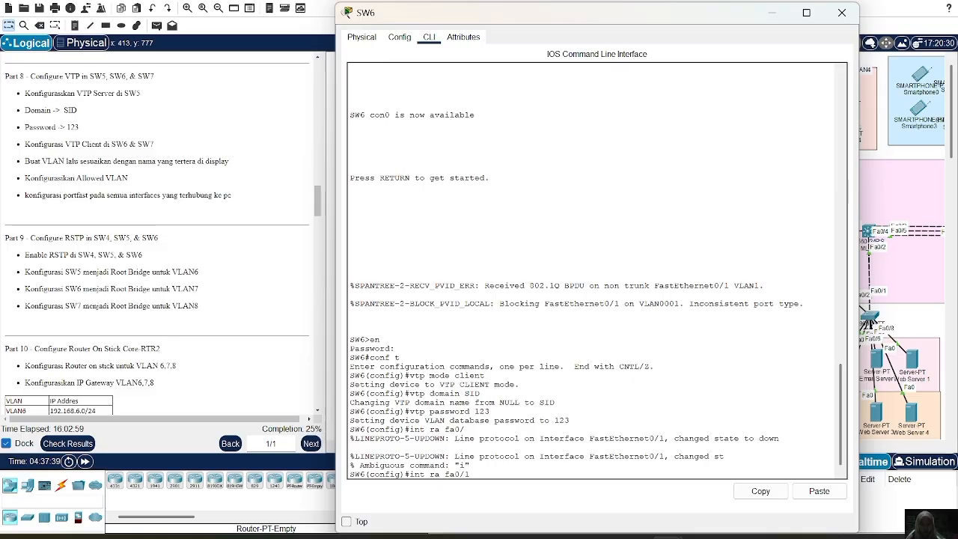
{"action": "type", "text": "-2"}
{"action": "key", "text": "Return"}
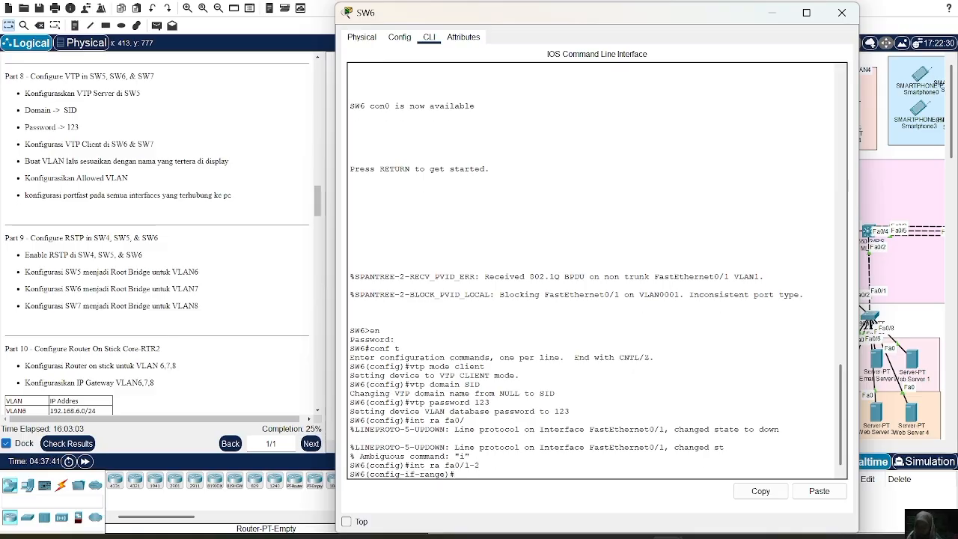
{"action": "type", "text": "sw m t"}
{"action": "key", "text": "Return"}
Allow VLANs 6-8 on SW6's Fa0/1-2 trunks and close the switch's window.
{"action": "type", "text": "sw"}
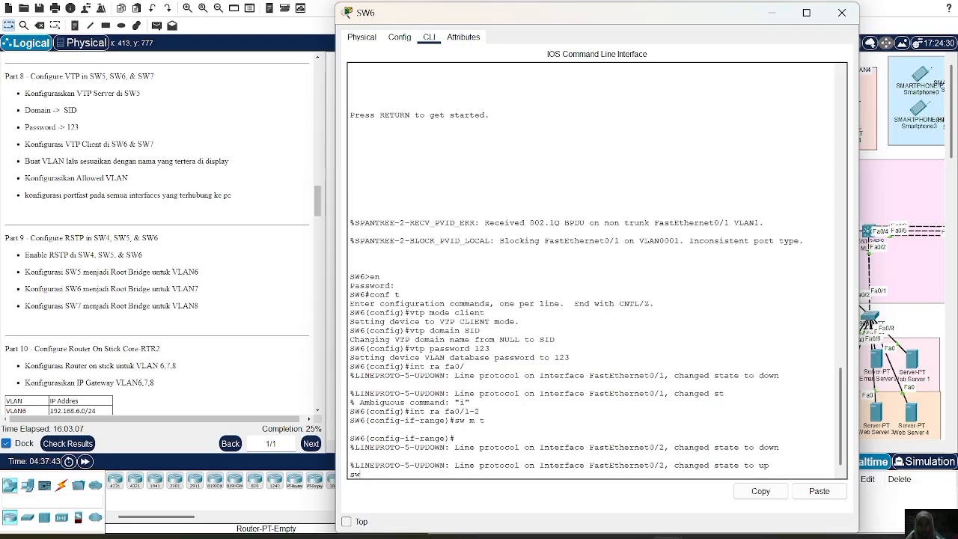
{"action": "key", "text": "BackSpace"}
{"action": "key", "text": "BackSpace"}
{"action": "key", "text": "Return"}
{"action": "type", "text": "sw t"}
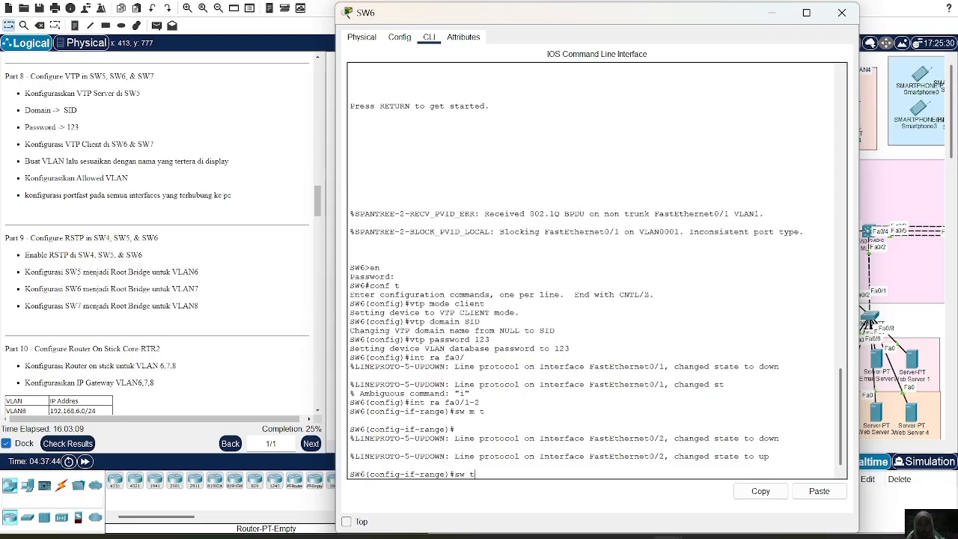
{"action": "type", "text": " al vl "}
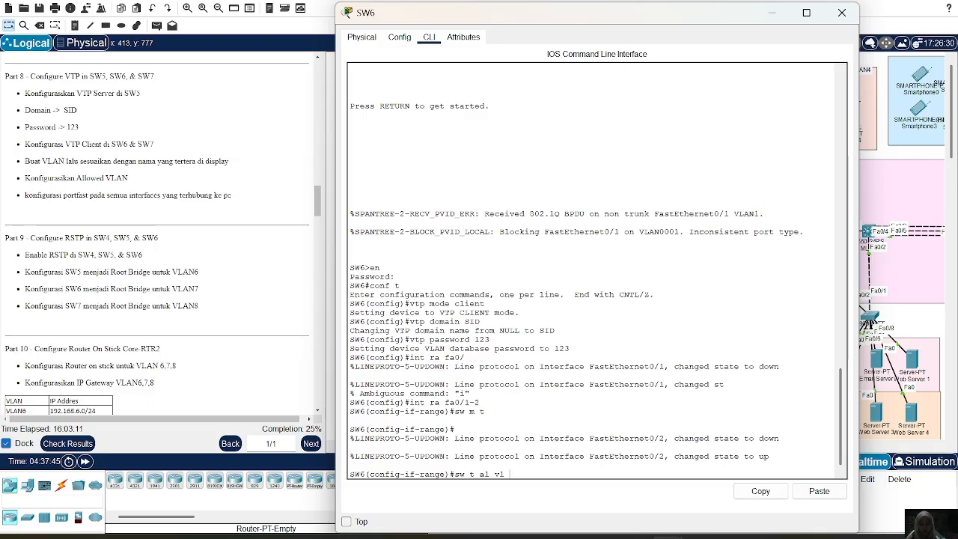
{"action": "type", "text": "6-8"}
{"action": "key", "text": "Return"}
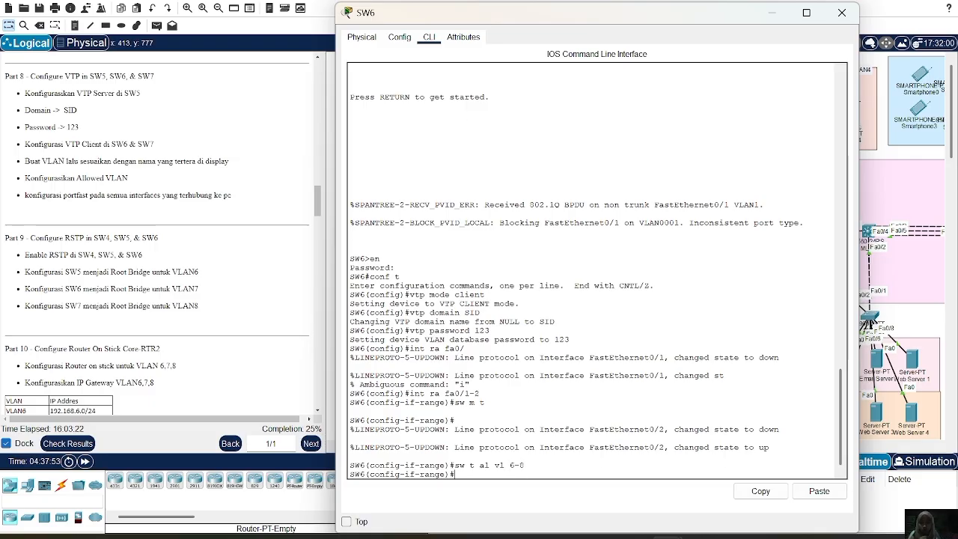
{"action": "left_click", "coordinate": [839, 21]}
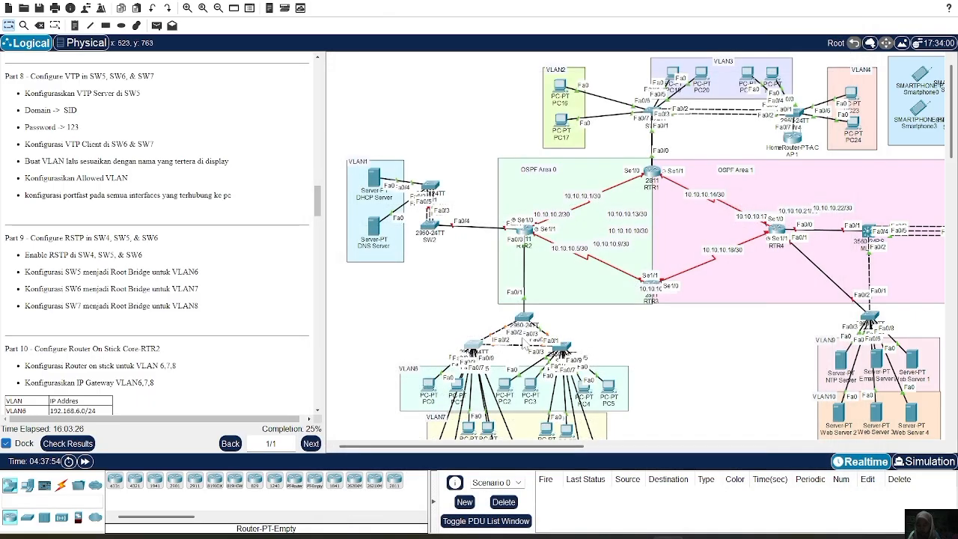
Open SW7's command line, enter global configuration mode, and set the VTP mode to client.
{"action": "left_click", "coordinate": [560, 349]}
{"action": "type", "text": "vt"}
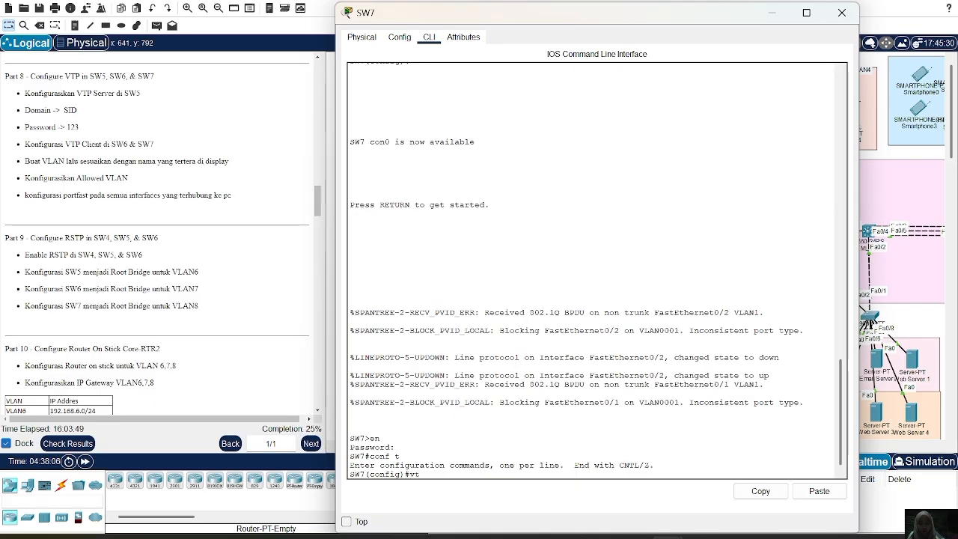
{"action": "type", "text": "p mode"}
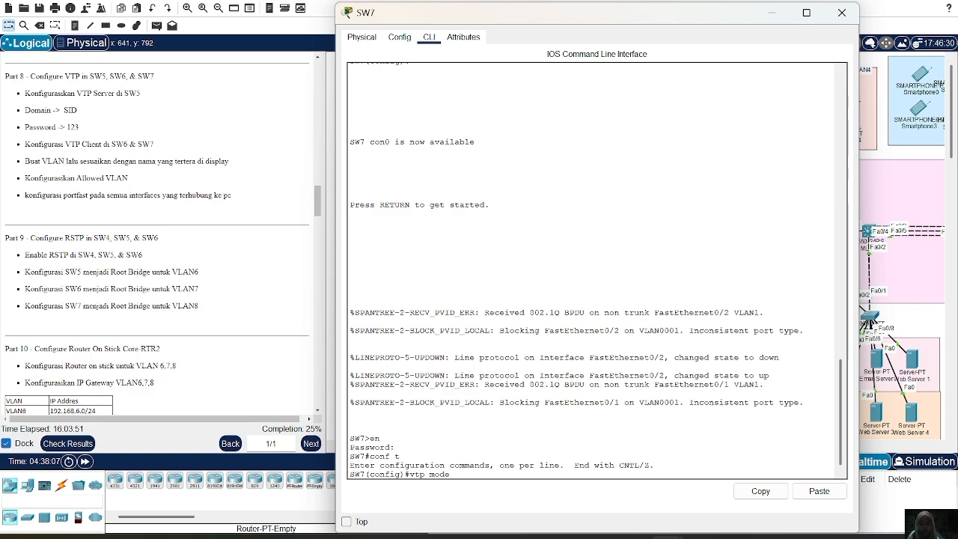
{"action": "type", "text": " client"}
{"action": "key", "text": "Return"}
Set SW7's VTP domain to SID and enter the VTP password given in Part 8.
{"action": "type", "text": "vtp"}
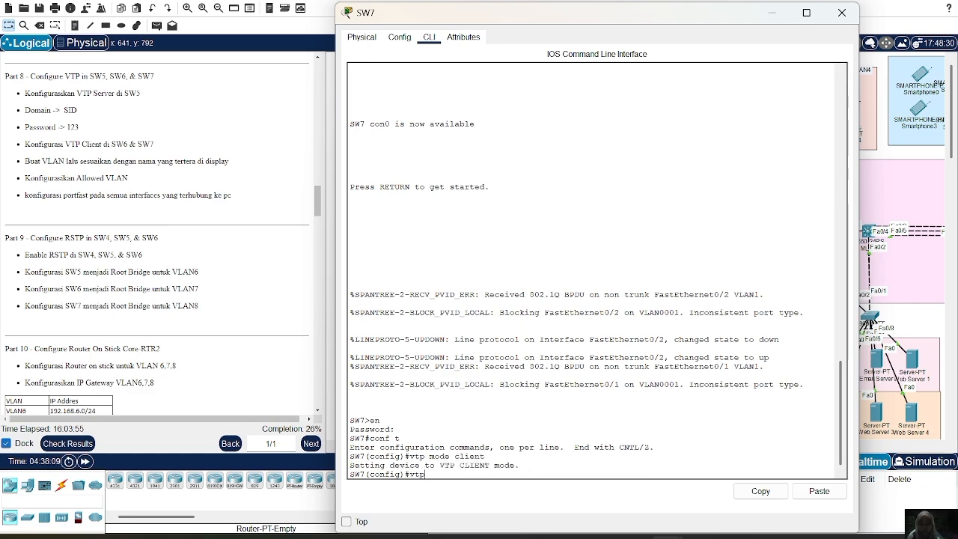
{"action": "type", "text": " domain "}
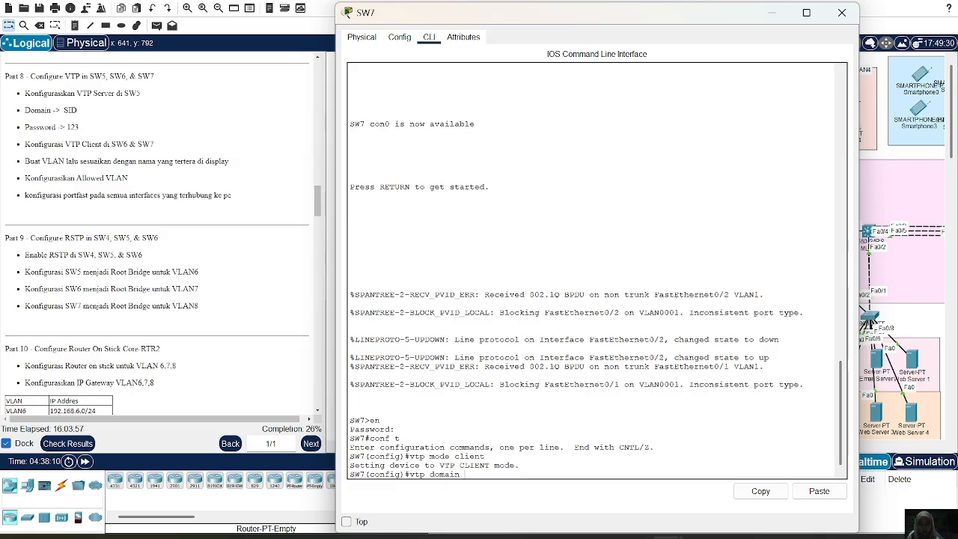
{"action": "type", "text": "SID"}
{"action": "key", "text": "Return"}
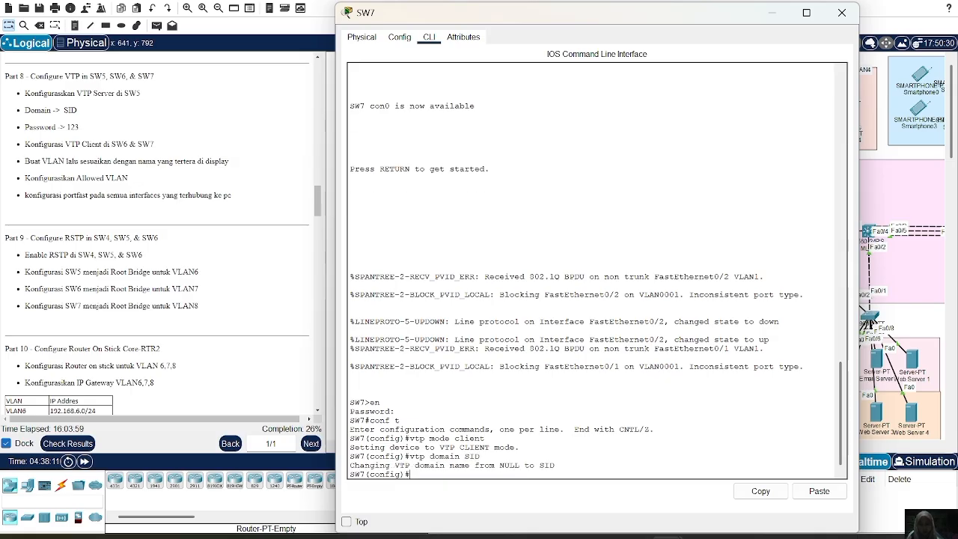
{"action": "type", "text": "vtp pas"}
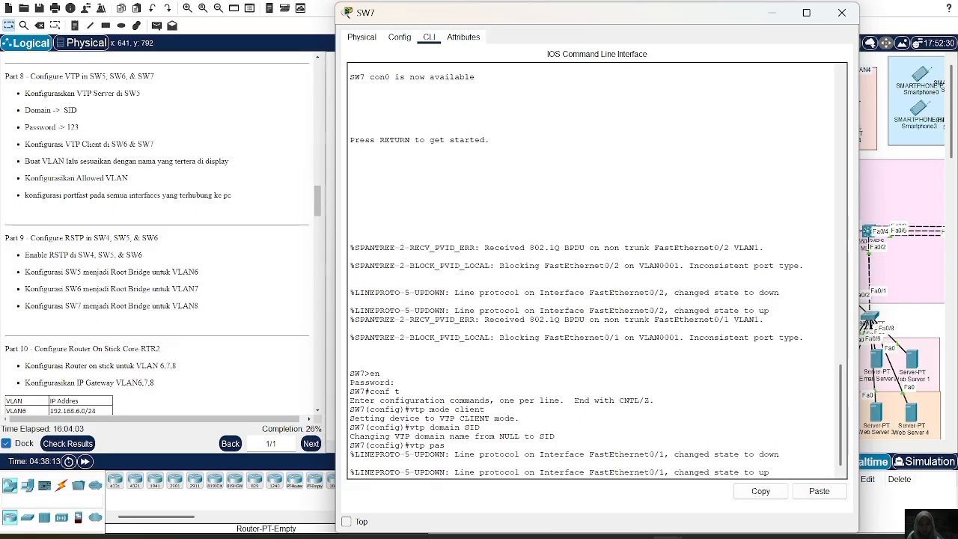
{"action": "key", "text": "Return"}
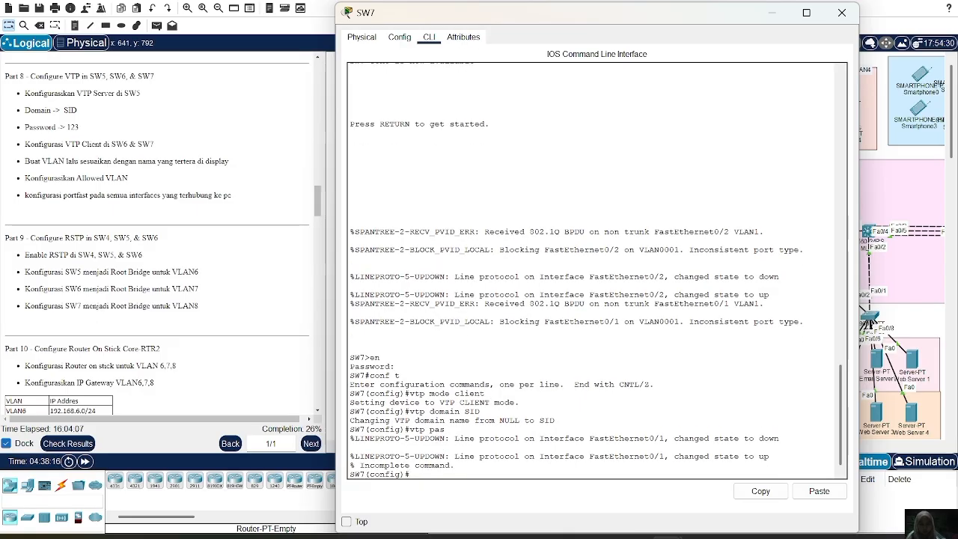
{"action": "type", "text": "vtp password"}
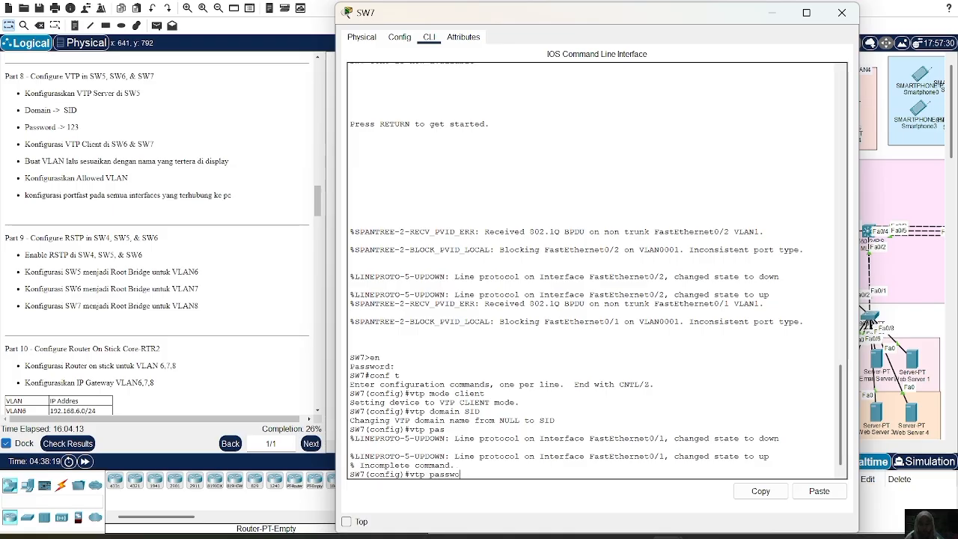
{"action": "type", "text": " 123"}
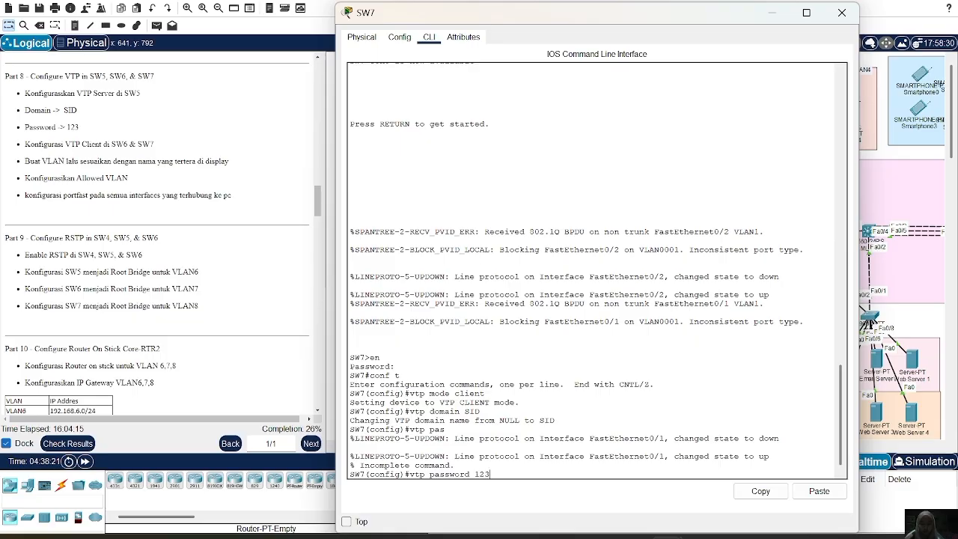
{"action": "key", "text": "Return"}
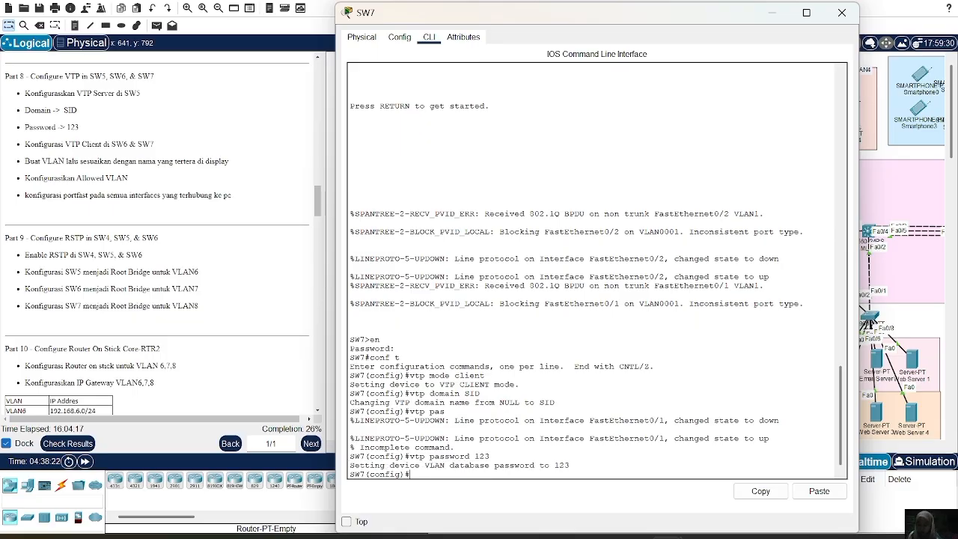
Set the interface range Fa0/1-2 on SW7 to switchport trunk mode.
{"action": "type", "text": "int "}
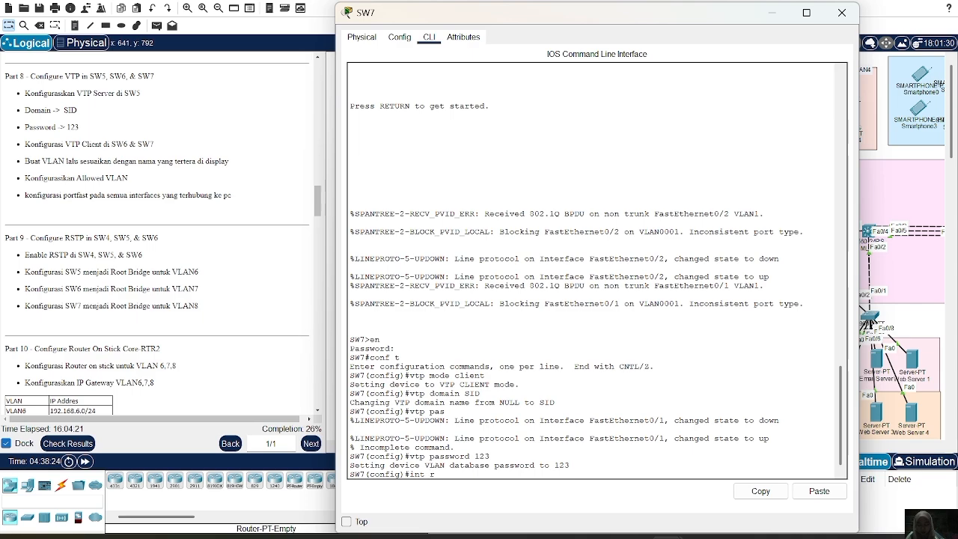
{"action": "type", "text": "ra fa0/1-2"}
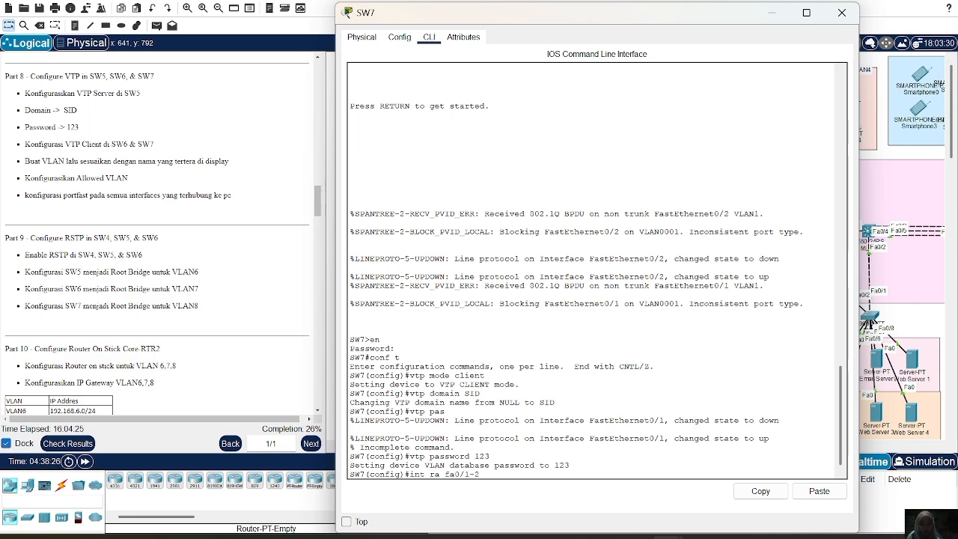
{"action": "key", "text": "Return"}
{"action": "type", "text": "sw m t"}
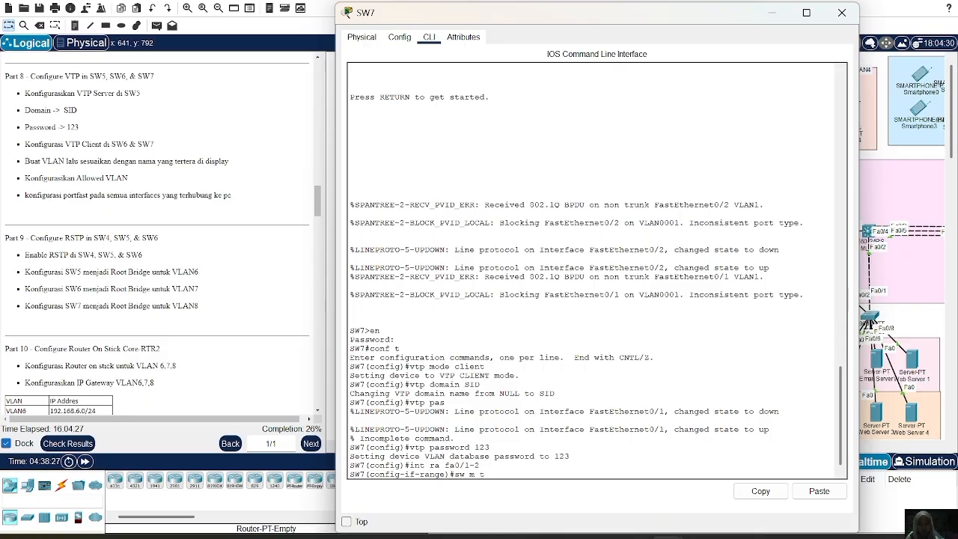
{"action": "key", "text": "Return"}
Allow VLANs 6-8 on SW7's Fa0/1-2 trunks.
{"action": "type", "text": "sw t"}
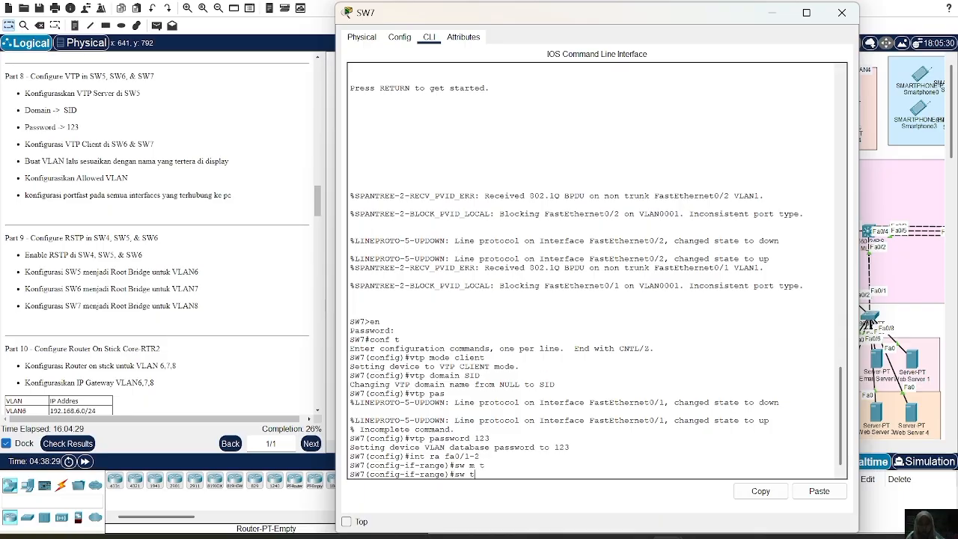
{"action": "type", "text": " al vl 6-8"}
{"action": "key", "text": "Left"}
{"action": "key", "text": "Left"}
{"action": "key", "text": "Left"}
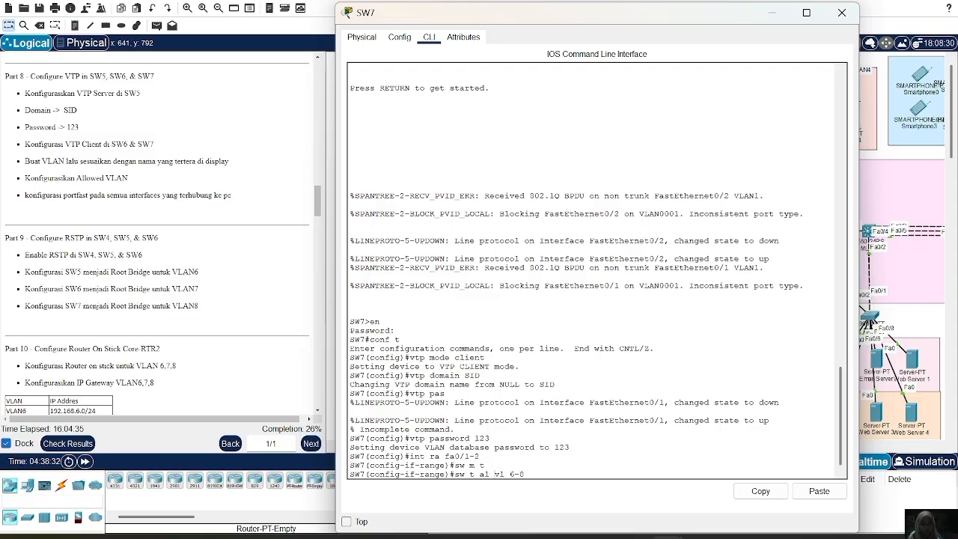
{"action": "key", "text": "Return"}
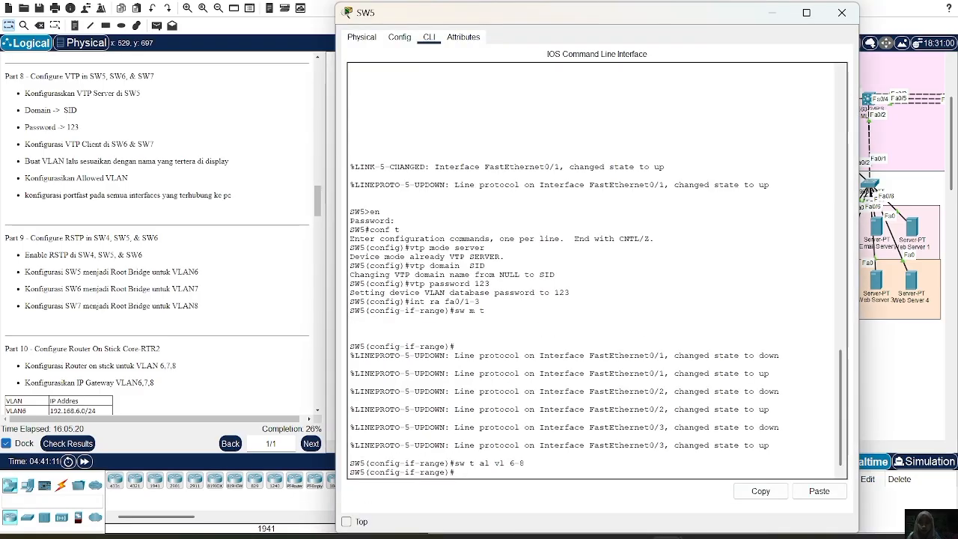
On SW5, leave interface range configuration and create VLAN 6 with the name VLAN6.
{"action": "type", "text": "ex"}
{"action": "key", "text": "Return"}
{"action": "type", "text": "vlan"}
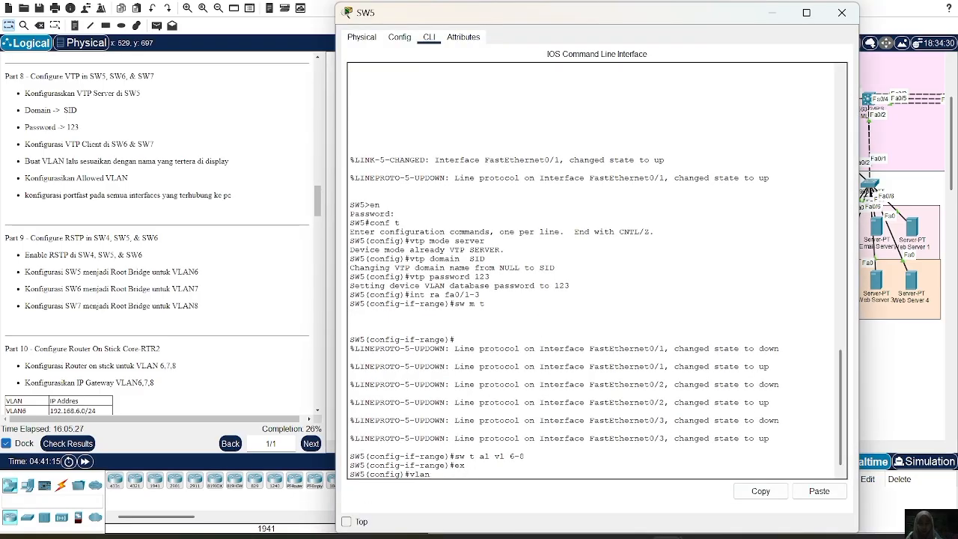
{"action": "type", "text": " 6"}
{"action": "type", "text": "n"}
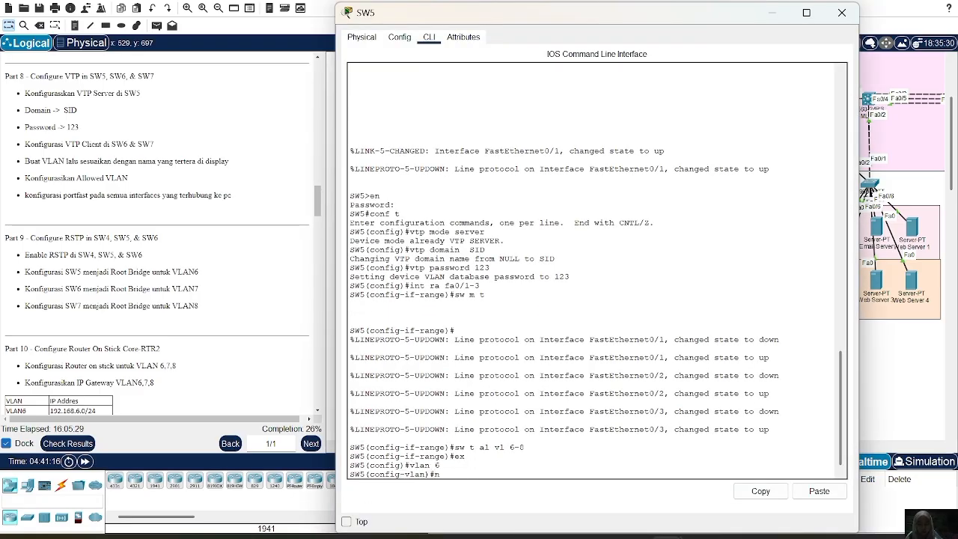
{"action": "type", "text": "ame VLAN6"}
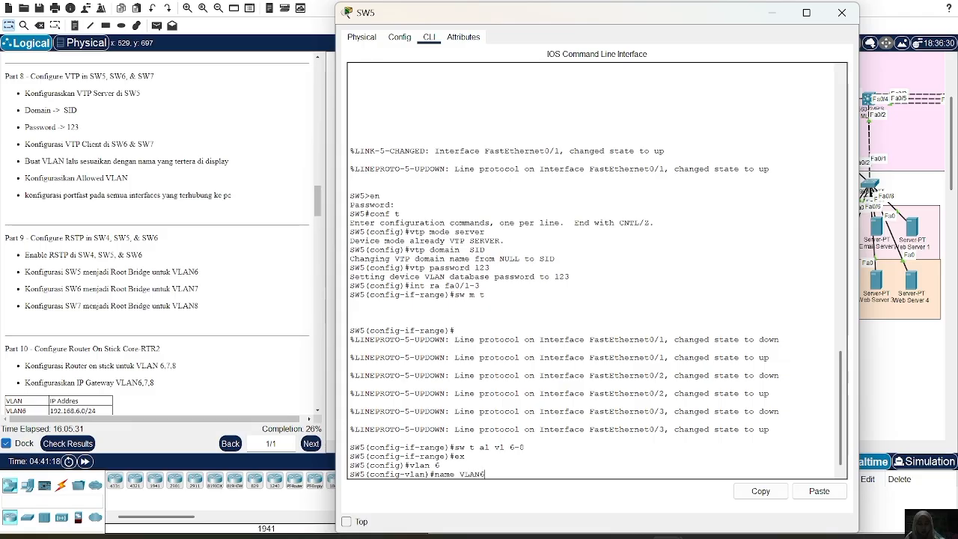
{"action": "key", "text": "Return"}
Create VLAN 7 on SW5 and name it VLAN7.
{"action": "type", "text": "vlan "}
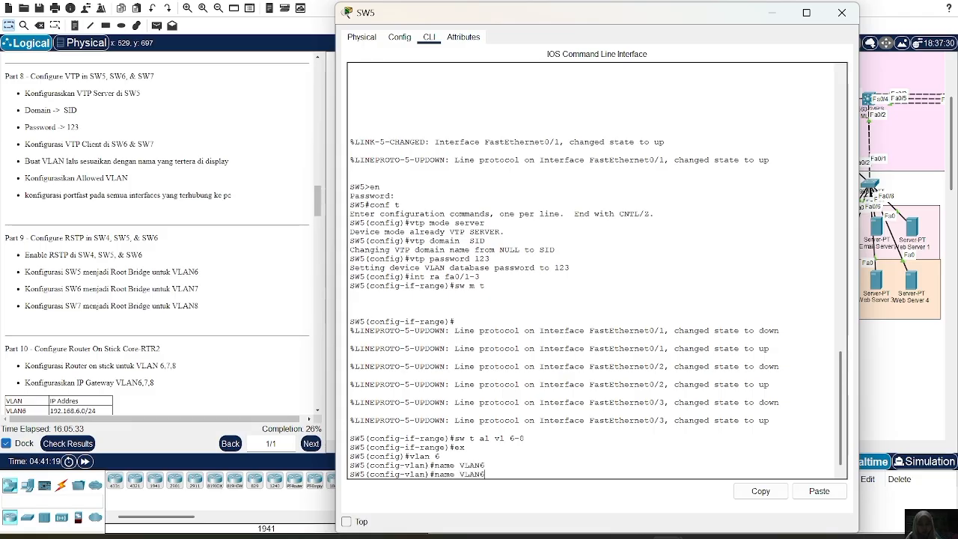
{"action": "type", "text": "7"}
{"action": "key", "text": "Return"}
{"action": "type", "text": "name VLAN6"}
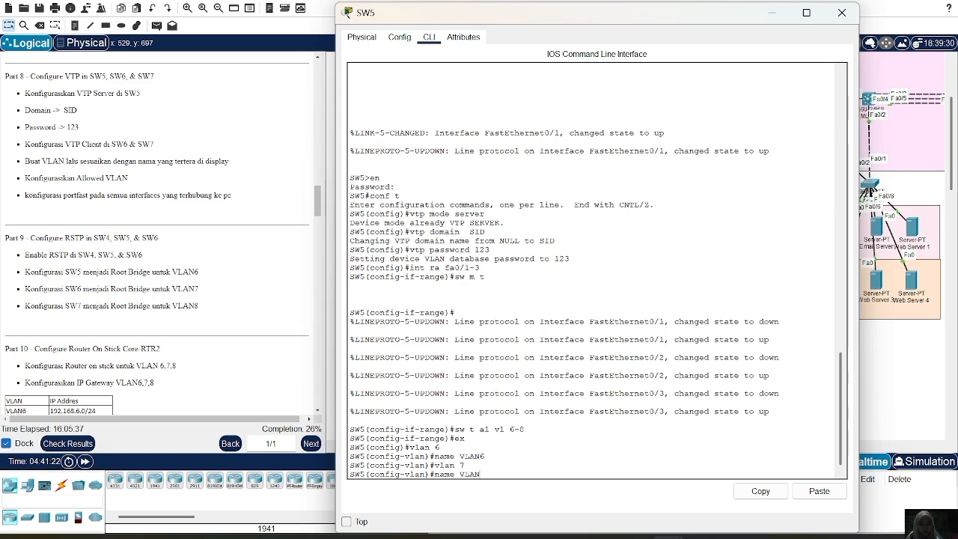
{"action": "key", "text": "BackSpace"}
{"action": "type", "text": "7"}
{"action": "key", "text": "Return"}
Create VLAN 8 on SW5 and name it VLAN8.
{"action": "key", "text": "Up"}
{"action": "key", "text": "Up"}
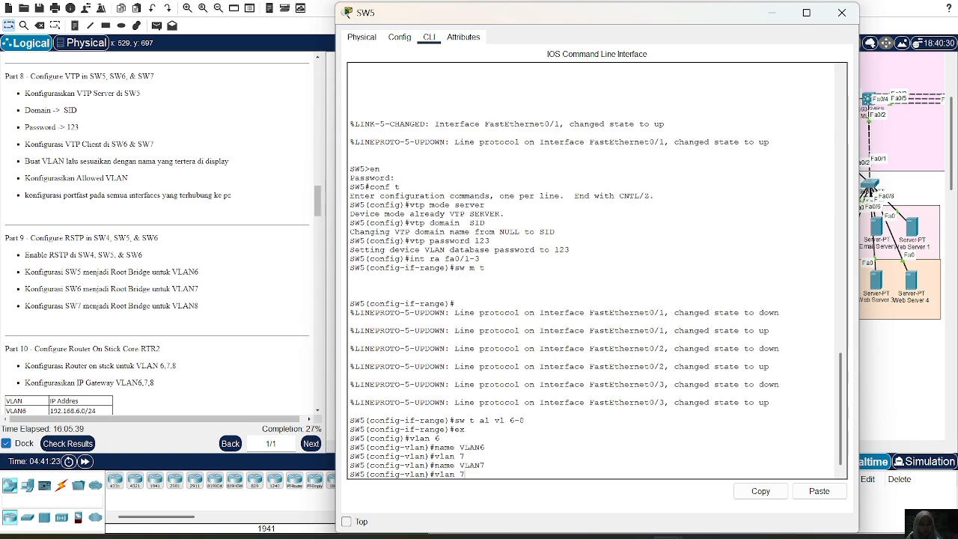
{"action": "key", "text": "BackSpace"}
{"action": "type", "text": "8"}
{"action": "key", "text": "Return"}
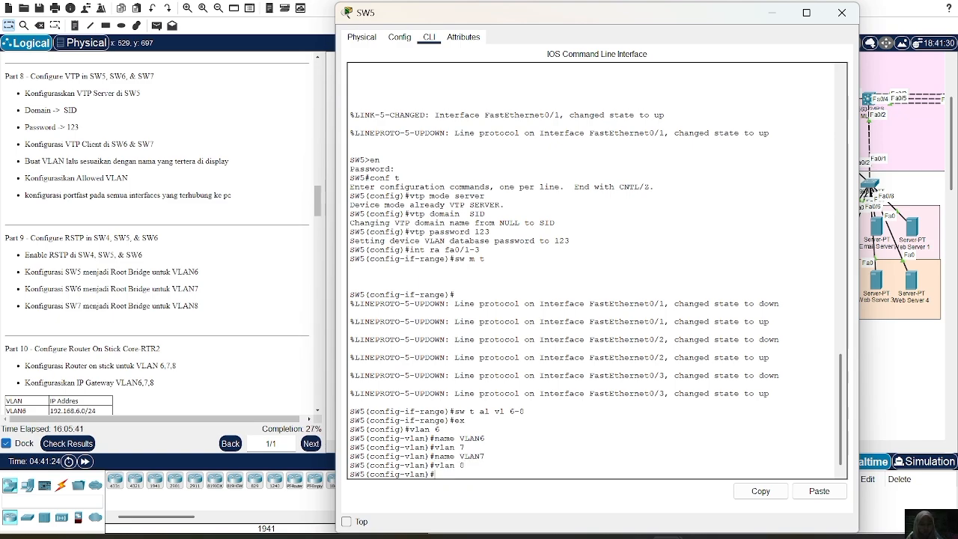
{"action": "key", "text": "Up"}
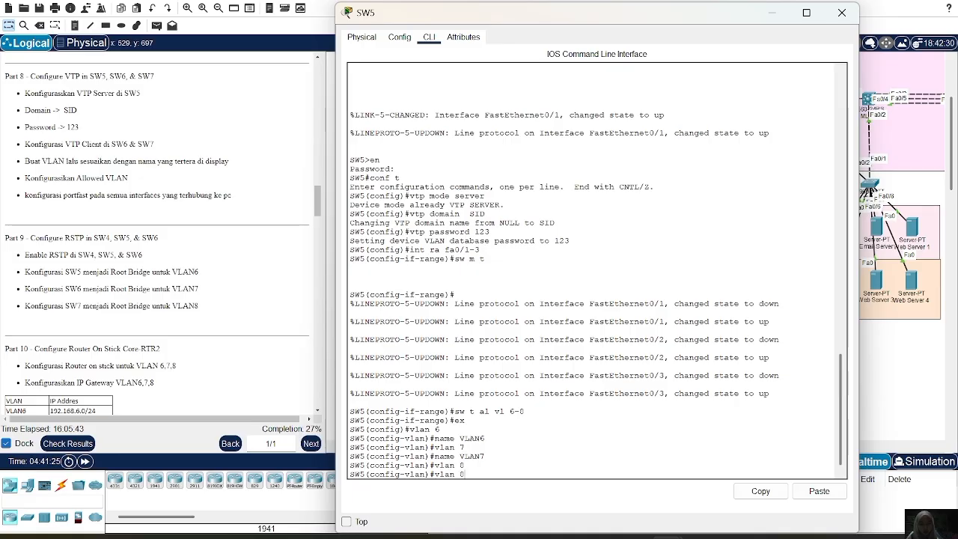
{"action": "key", "text": "Up"}
{"action": "key", "text": "BackSpace"}
{"action": "type", "text": "8"}
{"action": "key", "text": "Return"}
Display SW5's brief VLAN table to check the new VLANs, and close the switch's window.
{"action": "type", "text": "d"}
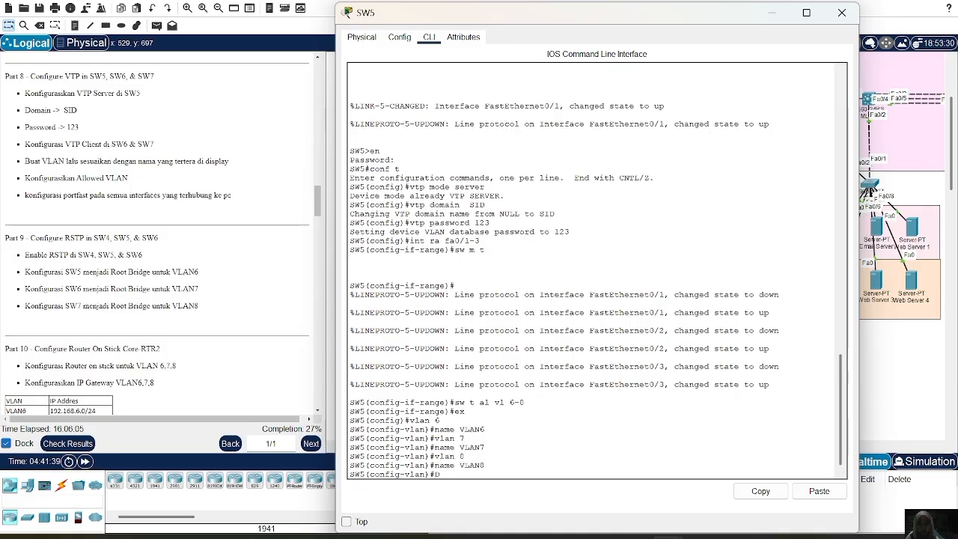
{"action": "type", "text": "do sh"}
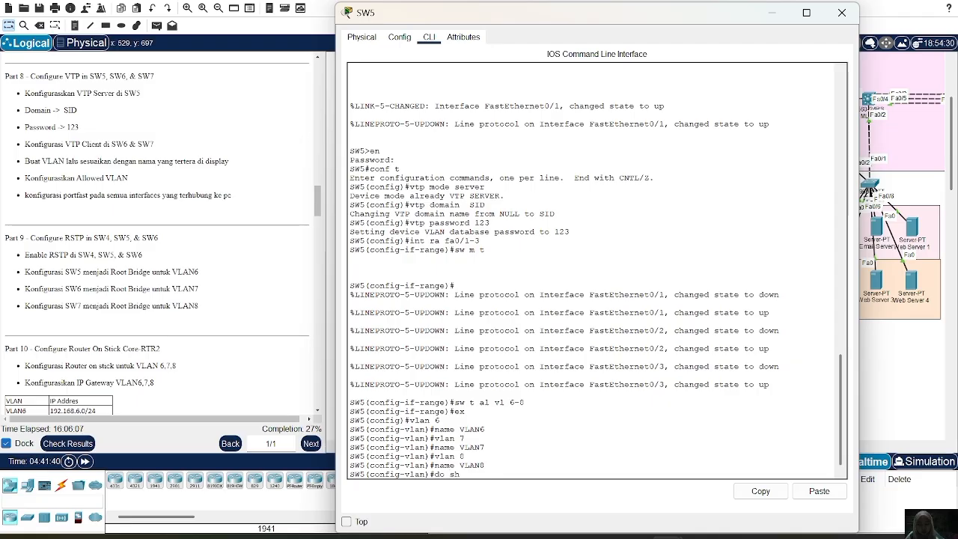
{"action": "type", "text": " vl"}
{"action": "type", "text": " bt"}
{"action": "key", "text": "BackSpace"}
{"action": "key", "text": "BackSpace"}
{"action": "type", "text": "rief"}
{"action": "key", "text": "Return"}
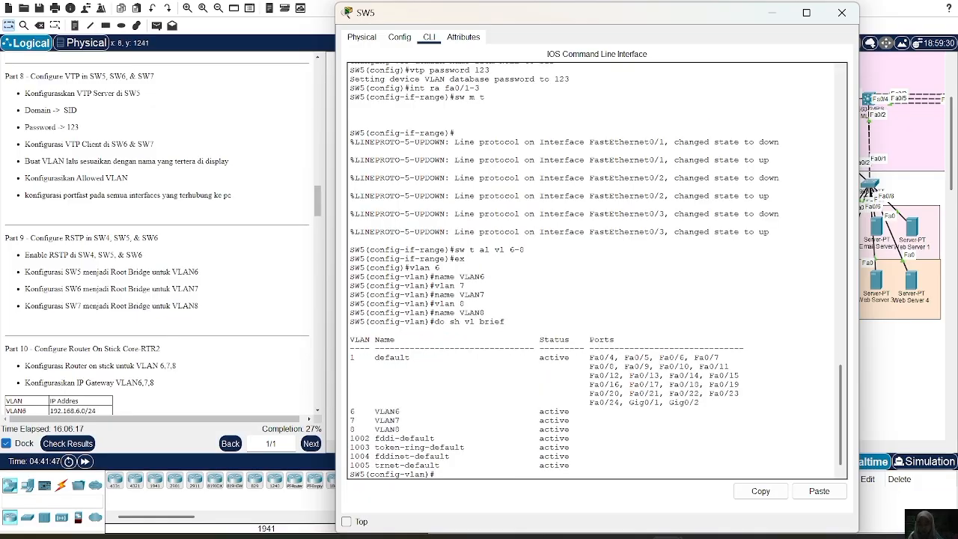
{"action": "left_click", "coordinate": [842, 13]}
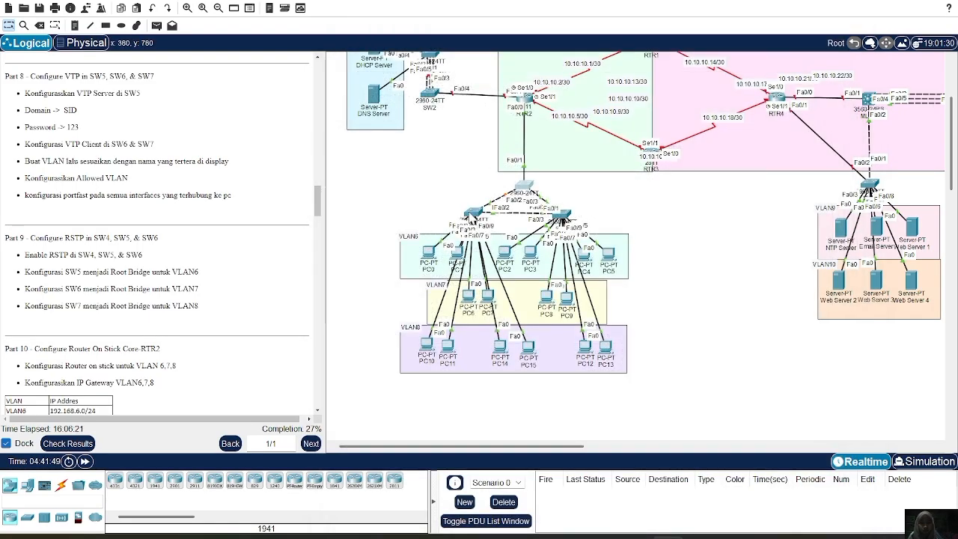
On SW6, leave interface range configuration, display the brief VLAN table to check VLANs 6-8, and close the switch's window.
{"action": "left_click", "coordinate": [563, 218]}
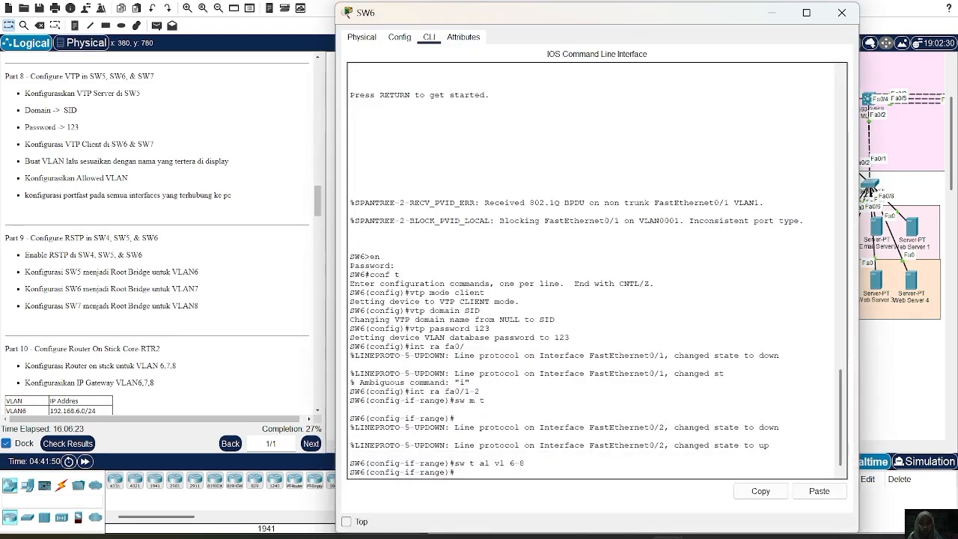
{"action": "type", "text": "ex"}
{"action": "key", "text": "Return"}
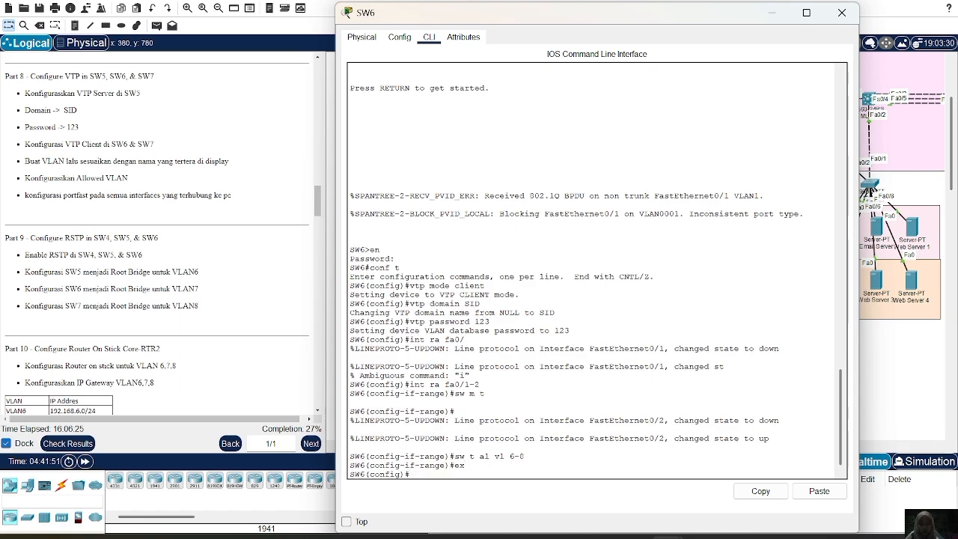
{"action": "type", "text": "do sh vl brief"}
{"action": "key", "text": "Return"}
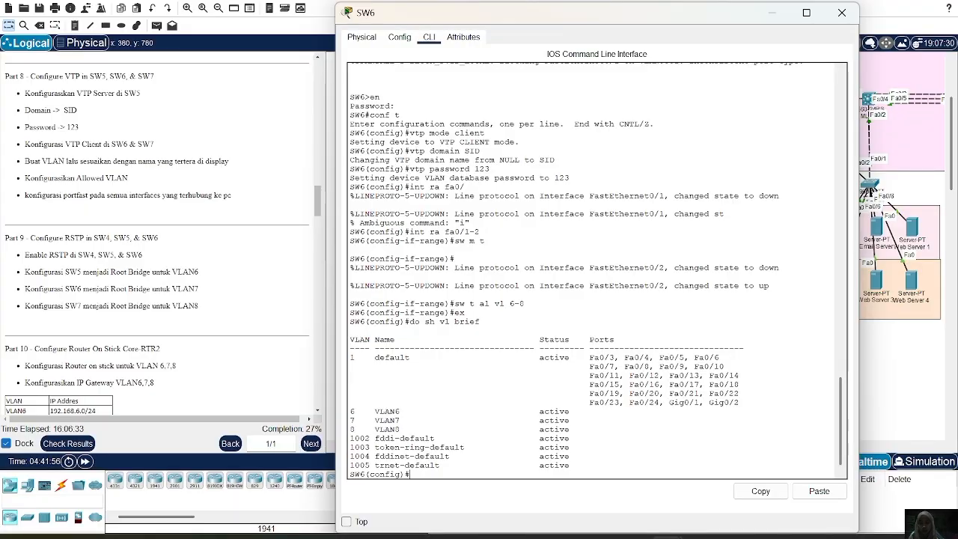
{"action": "left_click_drag", "start_coordinate": [350, 411], "coordinate": [420, 429]}
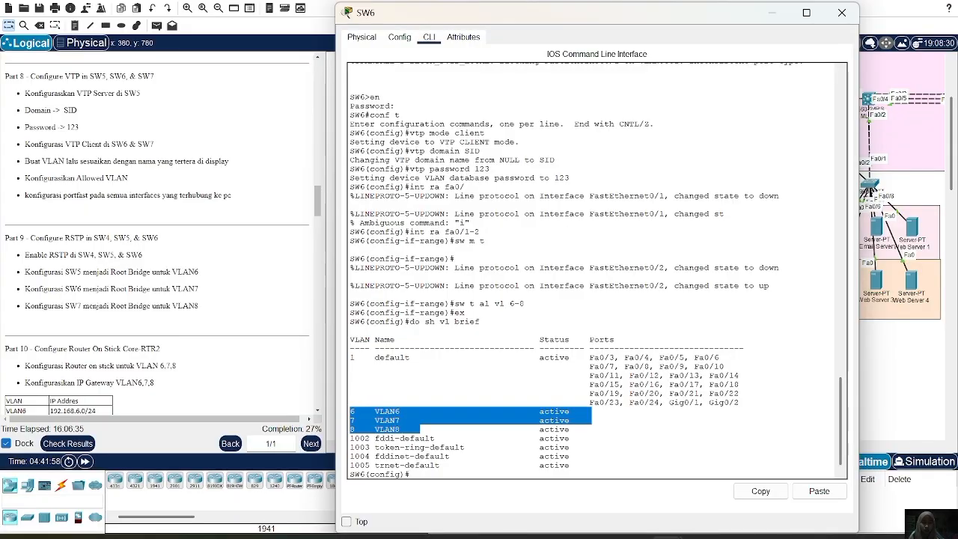
{"action": "left_click", "coordinate": [842, 12]}
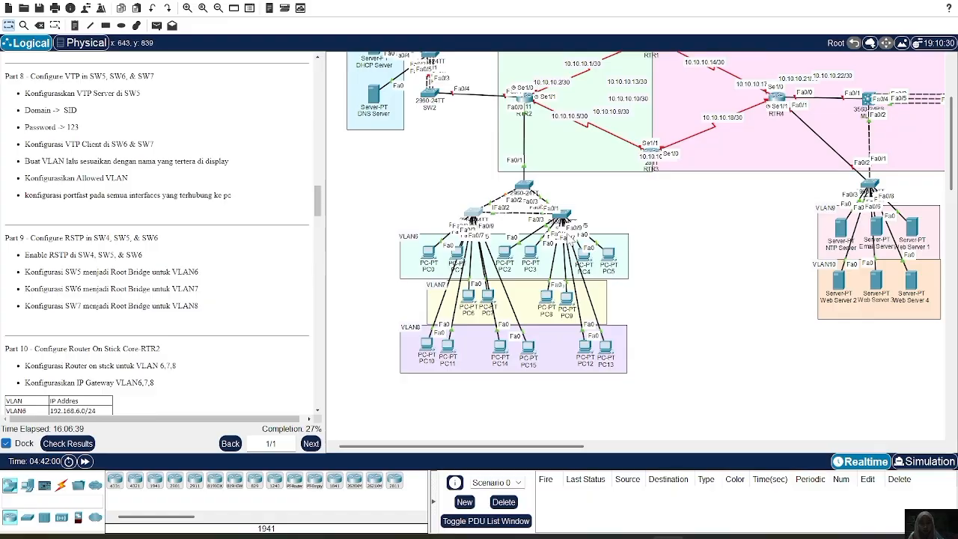
On SW7, leave interface range configuration, display the brief VLAN table, and close the switch's window.
{"action": "left_click", "coordinate": [562, 216]}
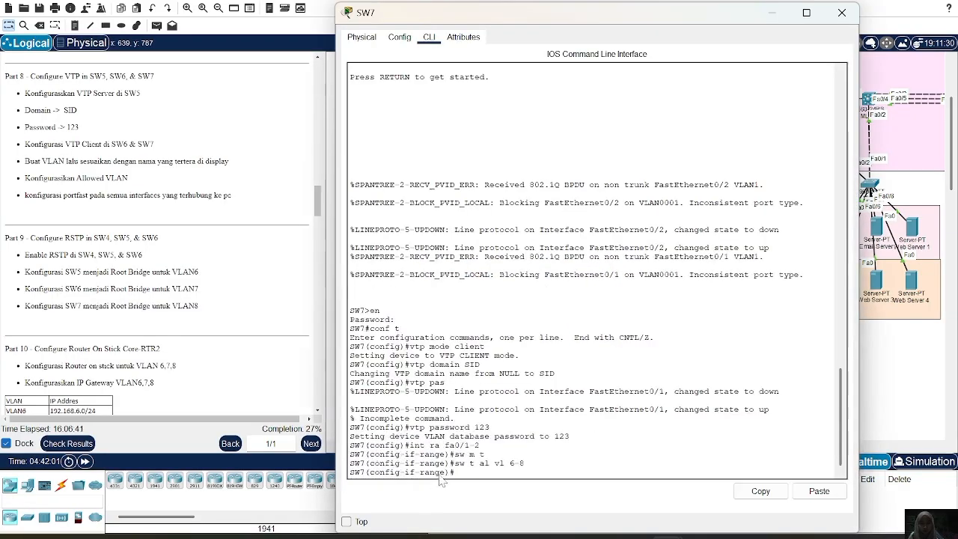
{"action": "type", "text": "ex"}
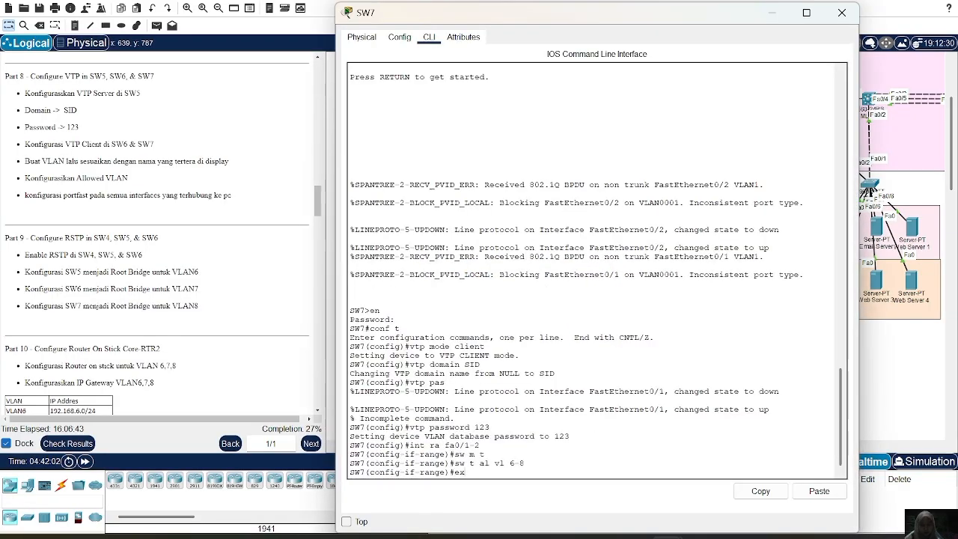
{"action": "key", "text": "Return"}
{"action": "type", "text": "d"}
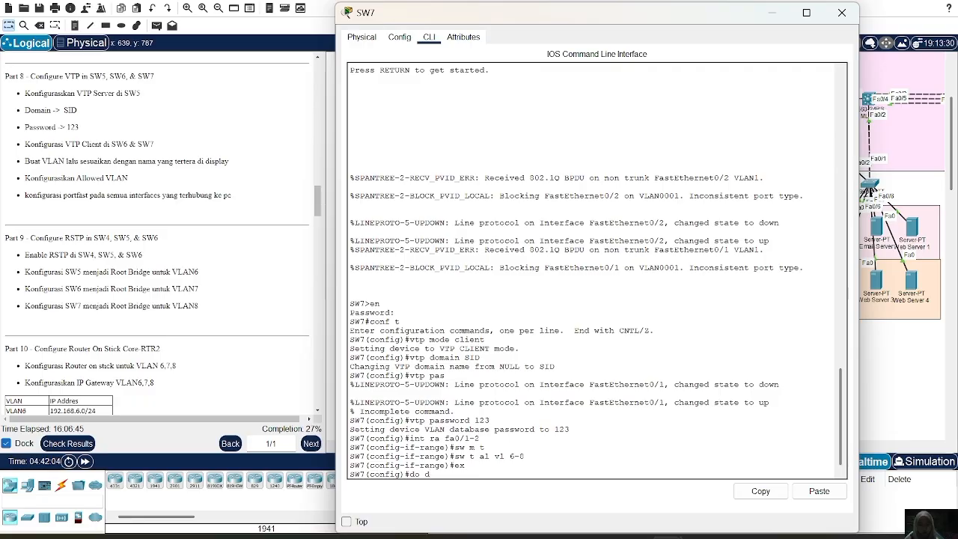
{"action": "key", "text": "BackSpace"}
{"action": "type", "text": "sh vl brief"}
{"action": "key", "text": "Return"}
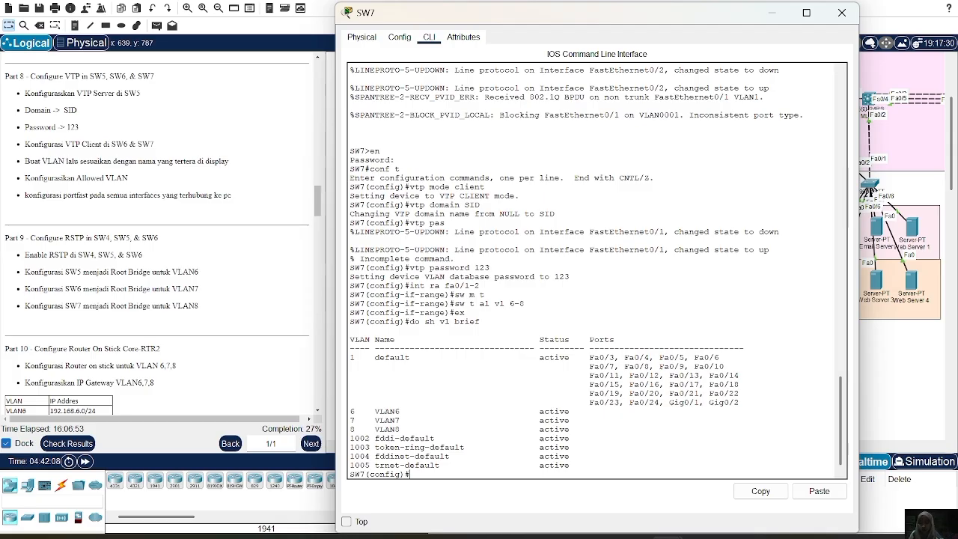
{"action": "left_click", "coordinate": [618, 242]}
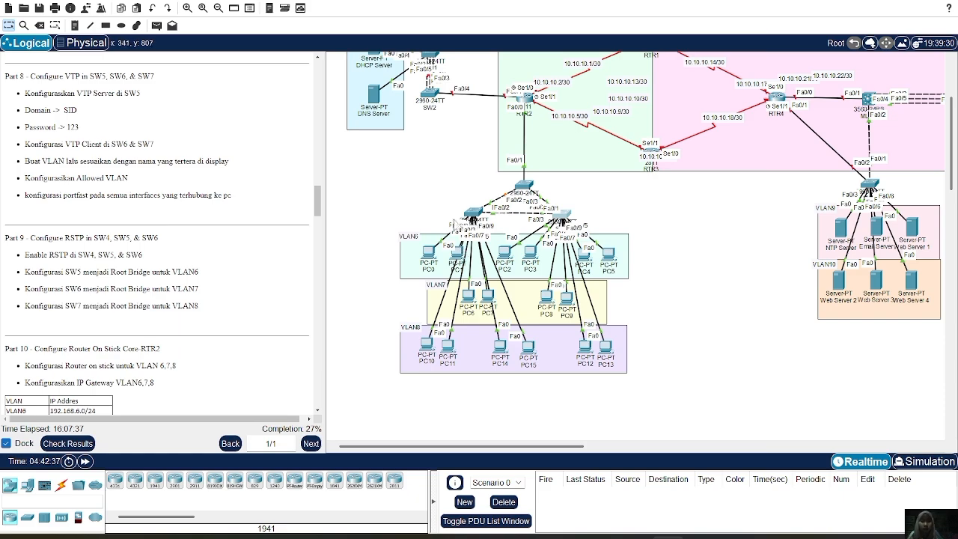
On SW6, enter the interface range fa0/3-4 and set those ports to access mode.
{"action": "left_click", "coordinate": [472, 213]}
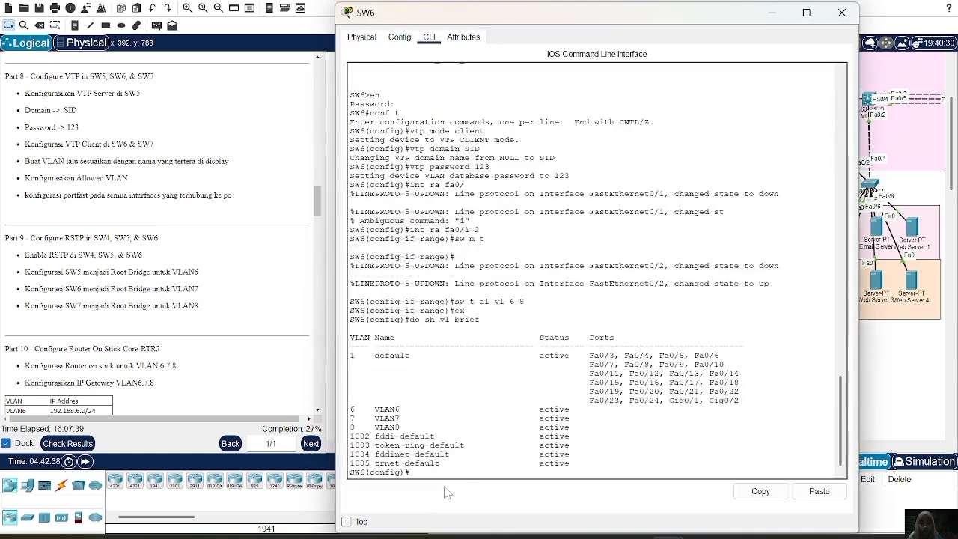
{"action": "type", "text": "int ra f"}
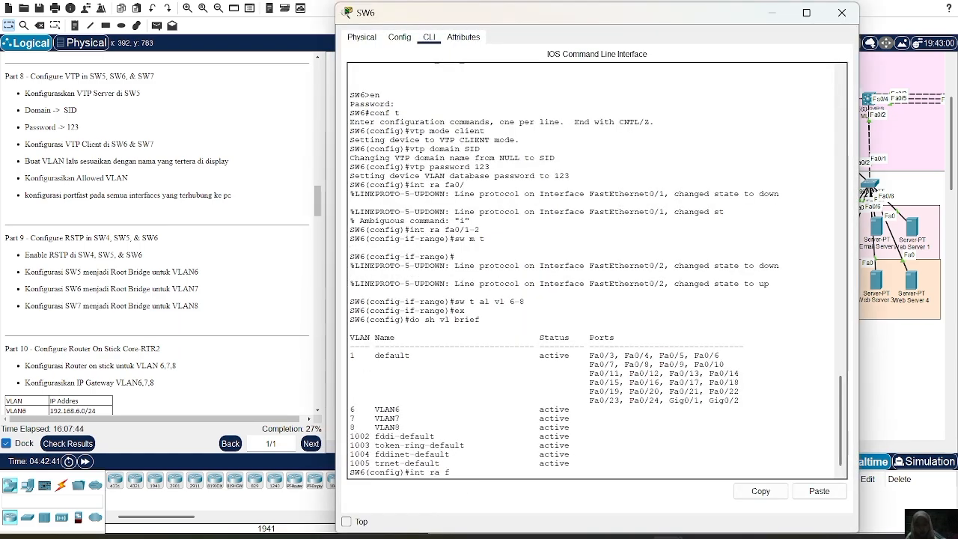
{"action": "type", "text": "a0/3-4"}
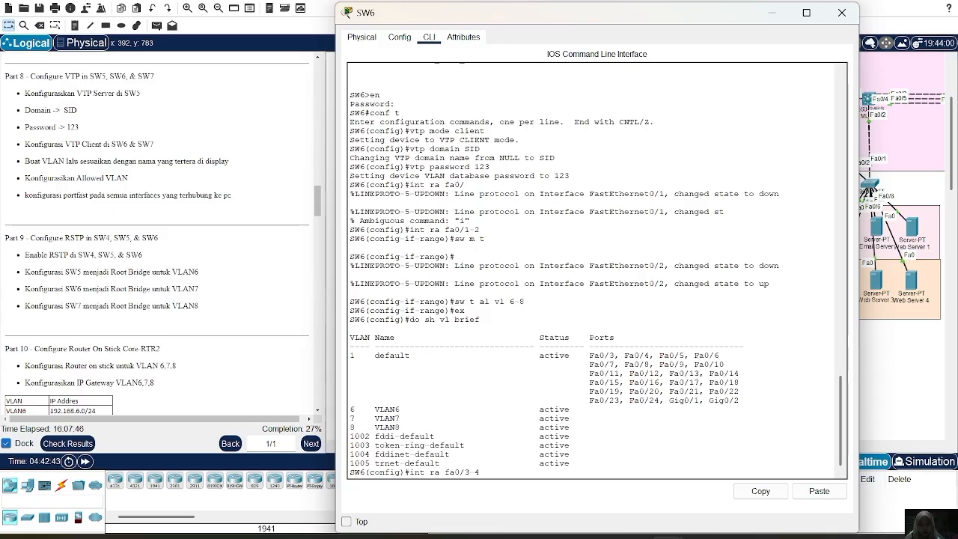
{"action": "key", "text": "Return"}
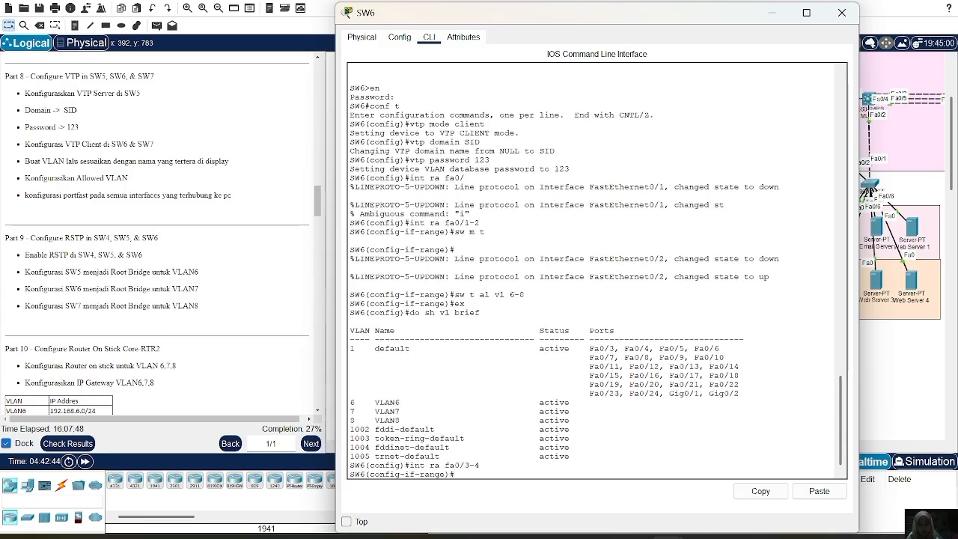
{"action": "type", "text": "sw m a"}
{"action": "key", "text": "Return"}
Assign SW6's access ports fa0/3-4 to VLAN 6.
{"action": "type", "text": "s"}
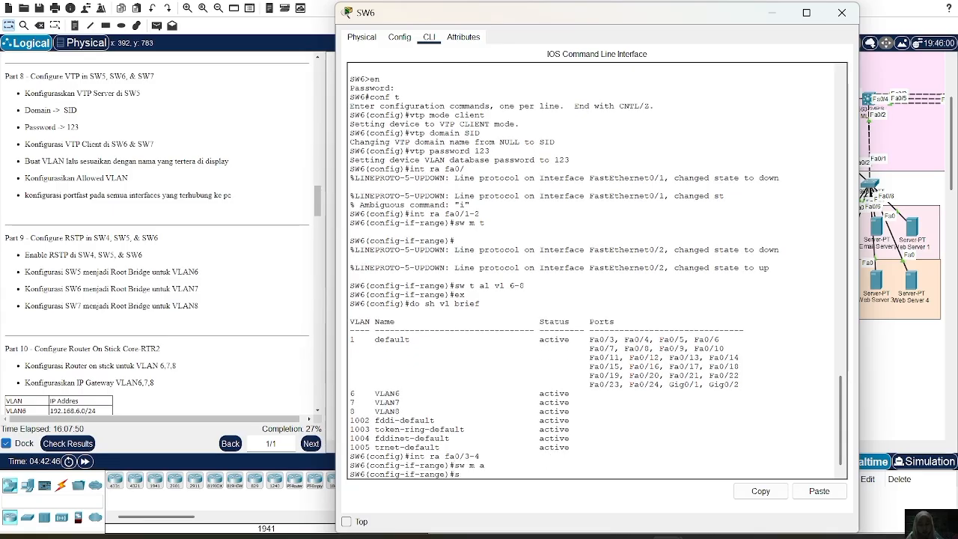
{"action": "type", "text": "w a vl 7"}
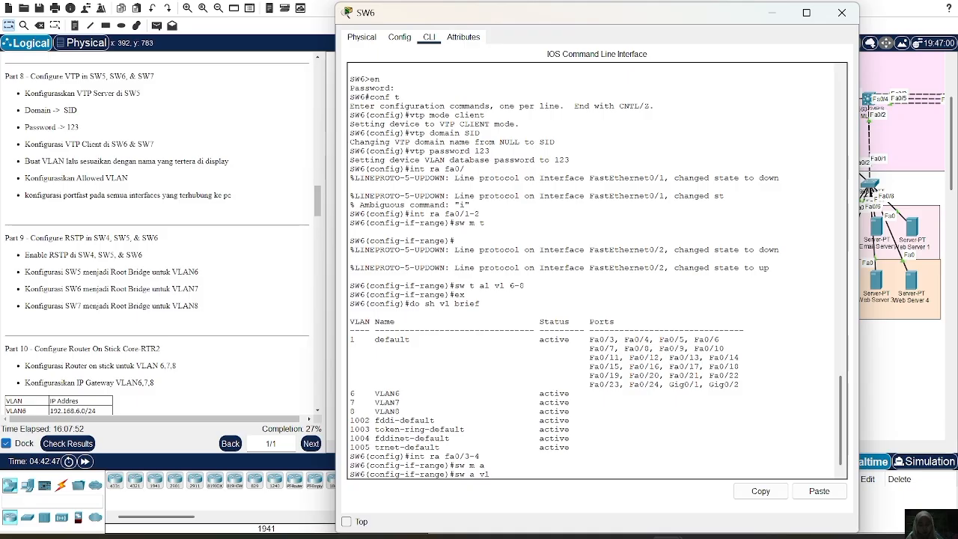
{"action": "key", "text": "BackSpace"}
{"action": "type", "text": "6"}
{"action": "key", "text": "Return"}
Enable spanning-tree PortFast on SW6's fa0/3-4 and exit the interface range.
{"action": "type", "text": "spa p"}
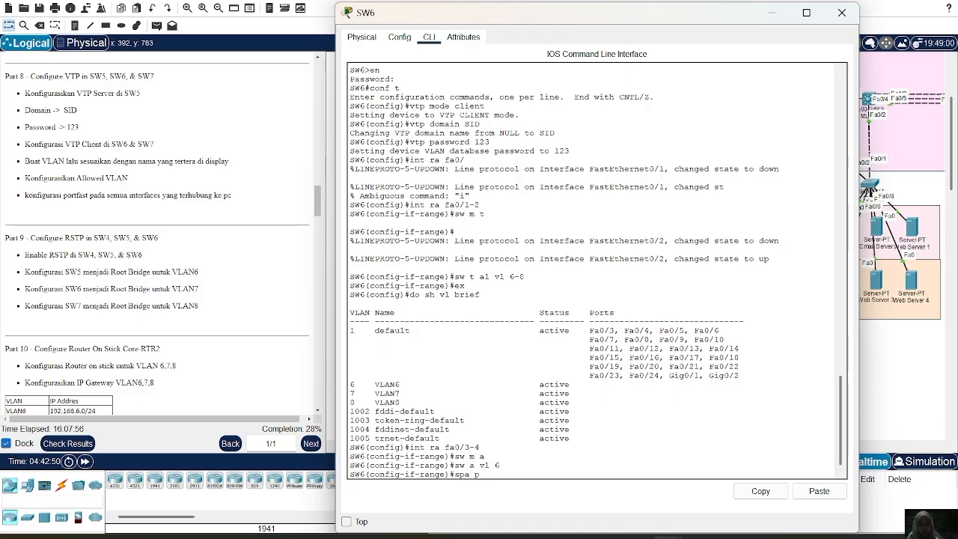
{"action": "type", "text": "o"}
{"action": "key", "text": "Return"}
{"action": "type", "text": "ex"}
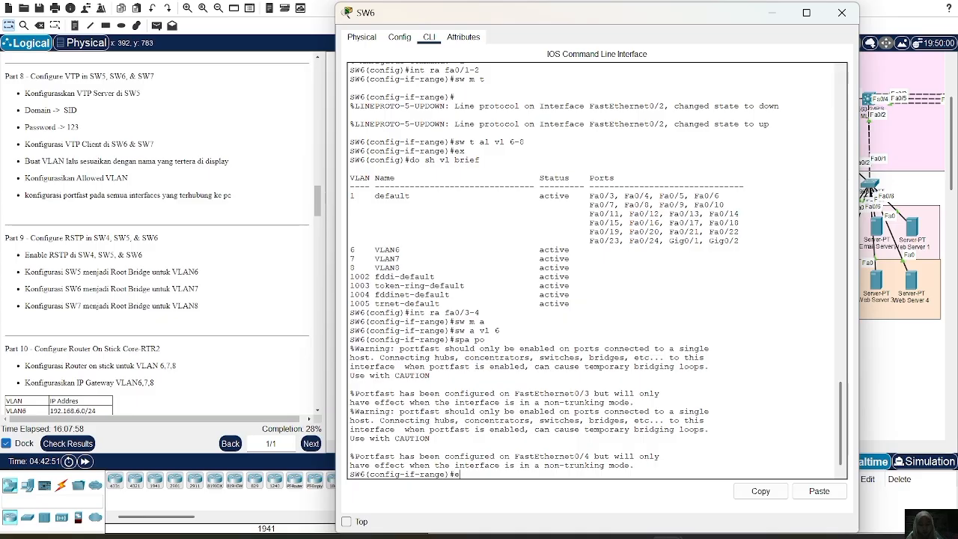
{"action": "key", "text": "Return"}
Enter SW6's interface range fa0/5-6 and set those ports to access mode.
{"action": "type", "text": "in"}
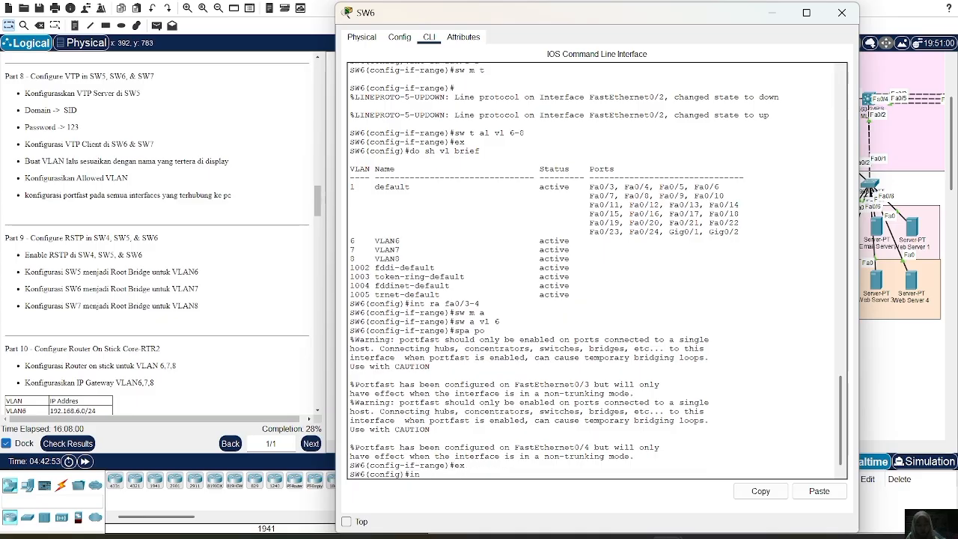
{"action": "type", "text": "t ra fa0/5-6"}
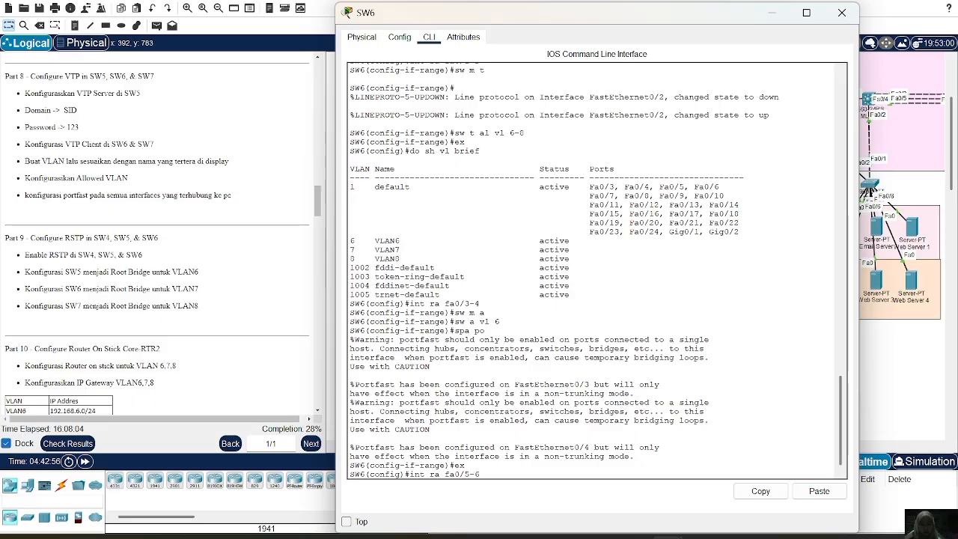
{"action": "key", "text": "Return"}
{"action": "type", "text": "sw"}
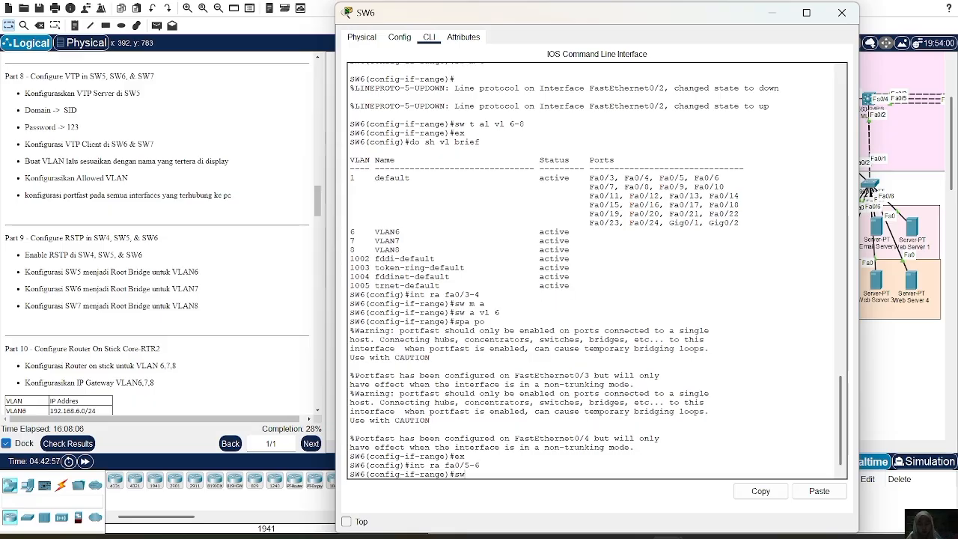
{"action": "type", "text": " m a"}
{"action": "key", "text": "Return"}
Assign SW6's access ports fa0/5-6 to VLAN 7.
{"action": "type", "text": "sw"}
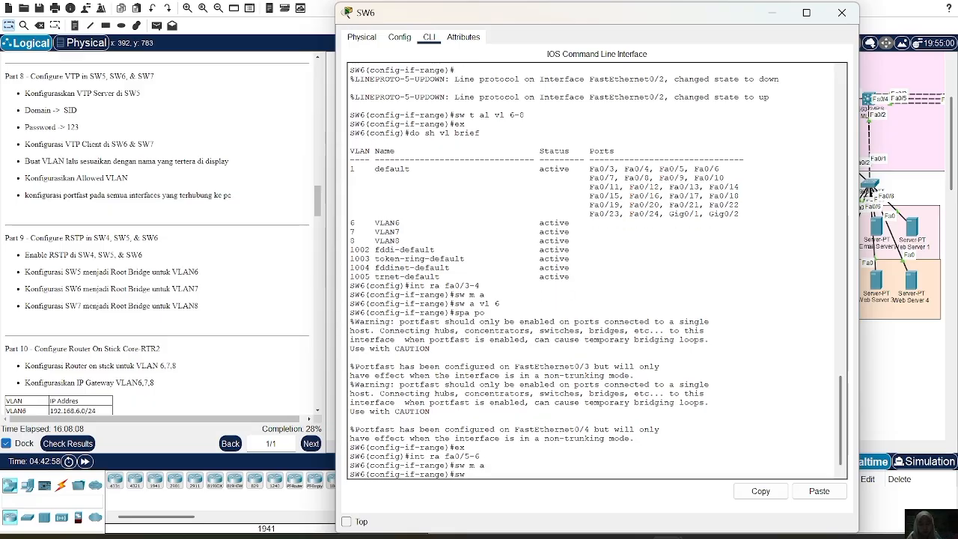
{"action": "type", "text": " c vl"}
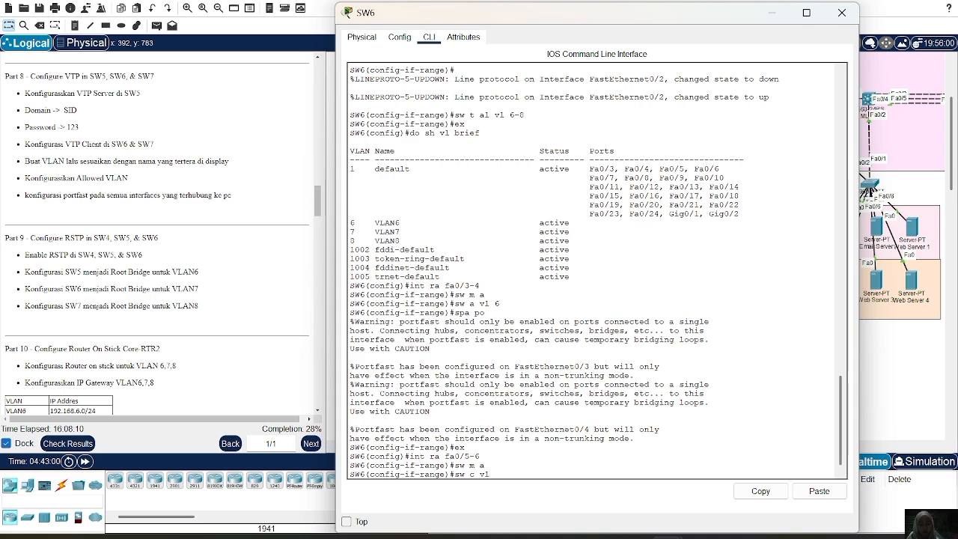
{"action": "type", "text": " 7"}
{"action": "key", "text": "Return"}
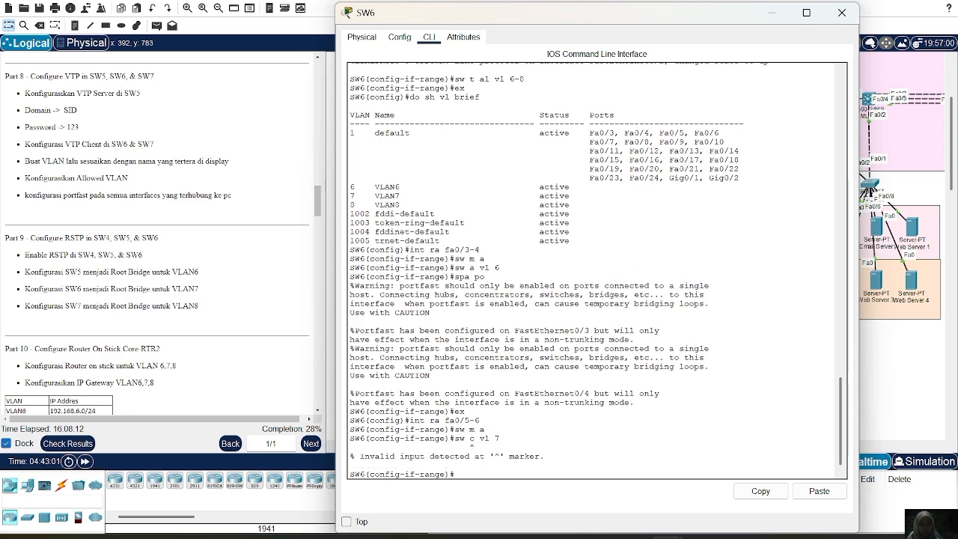
{"action": "key", "text": "Up"}
{"action": "key", "text": "BackSpace"}
{"action": "type", "text": "a vl 7"}
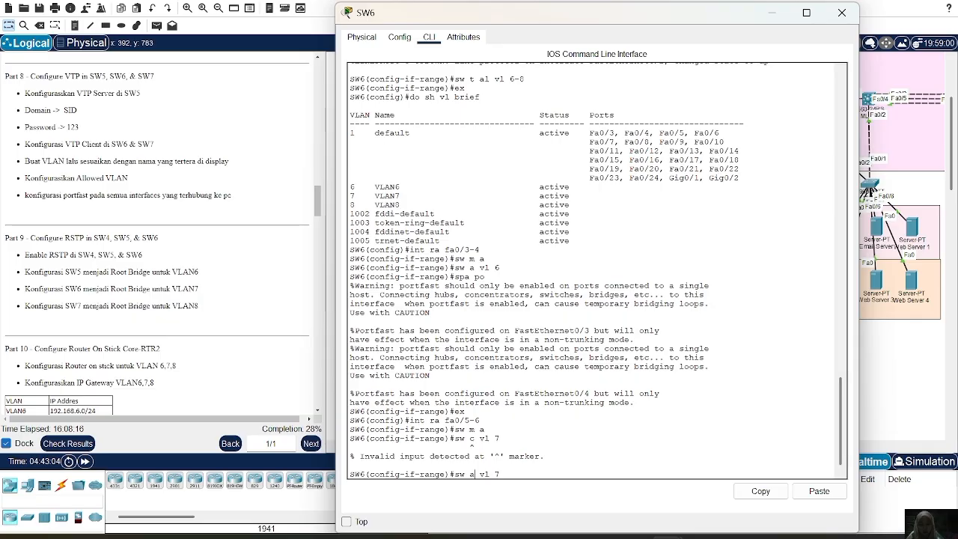
{"action": "key", "text": "Return"}
Enable spanning-tree PortFast on SW6's fa0/5-6 and exit the interface range.
{"action": "type", "text": "spa"}
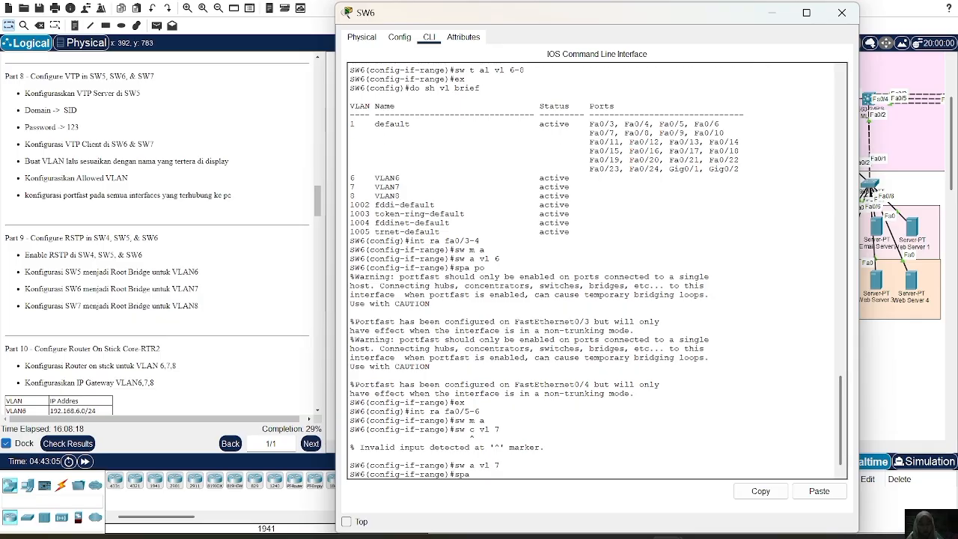
{"action": "type", "text": " po"}
{"action": "key", "text": "Return"}
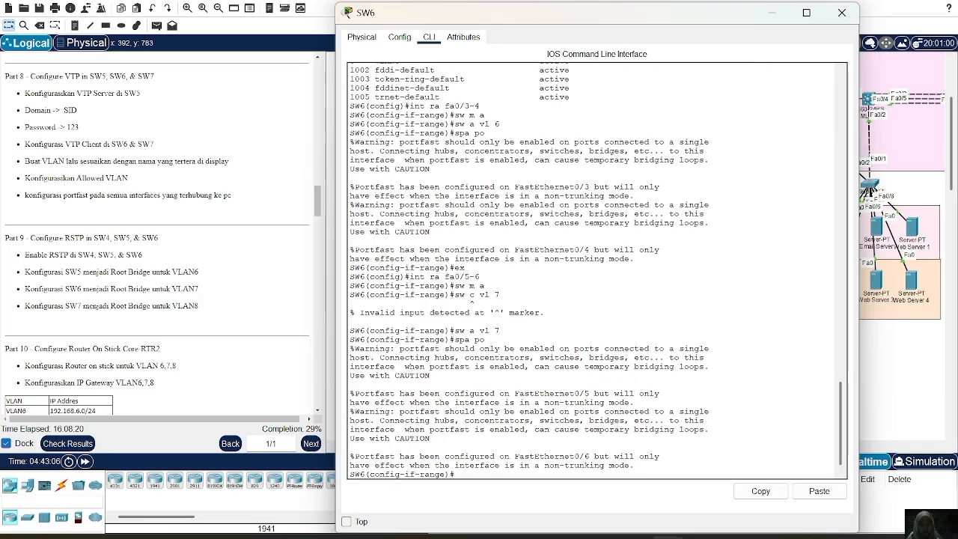
{"action": "type", "text": "ex"}
{"action": "key", "text": "Return"}
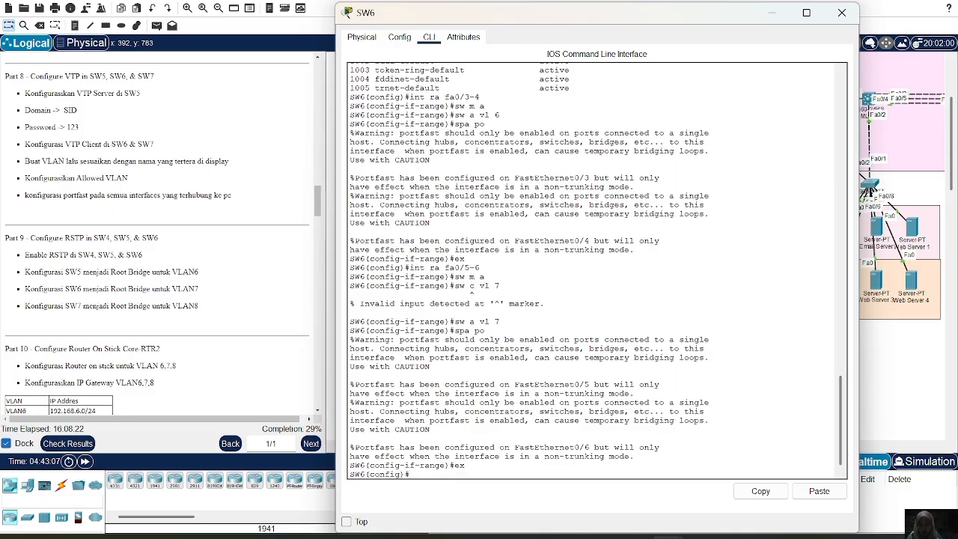
Enter SW6's interface range fa0/7-10 and set those ports to access mode.
{"action": "type", "text": "int"}
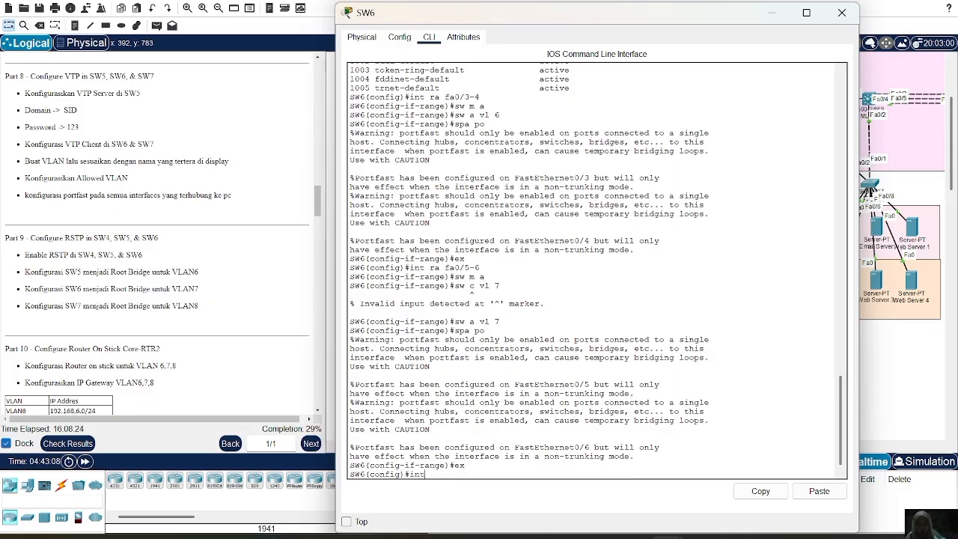
{"action": "type", "text": " ra fa0"}
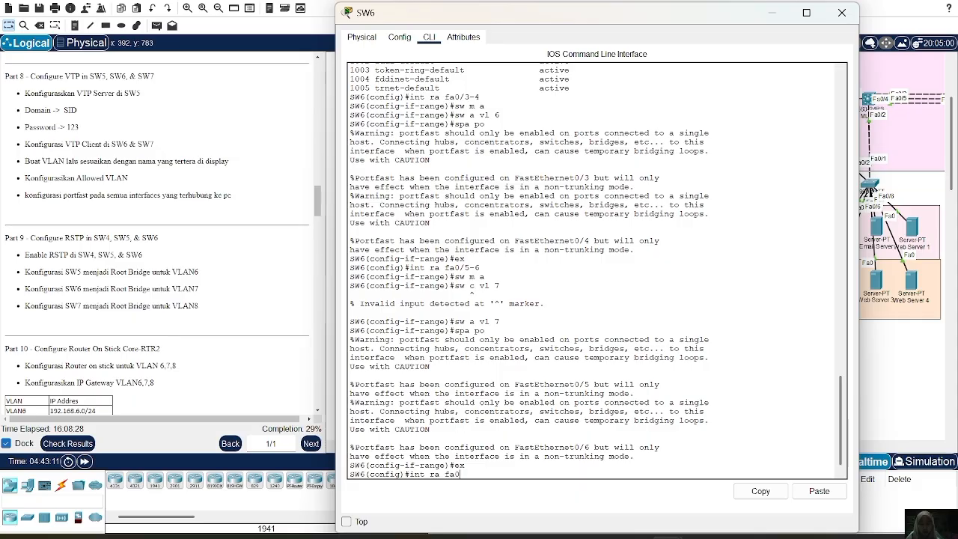
{"action": "type", "text": "/7"}
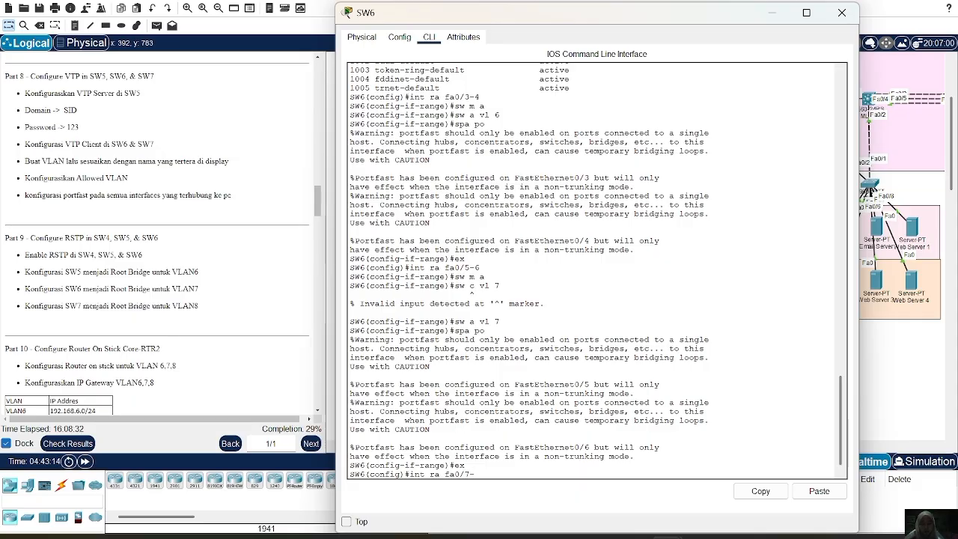
{"action": "type", "text": "-10"}
{"action": "key", "text": "Return"}
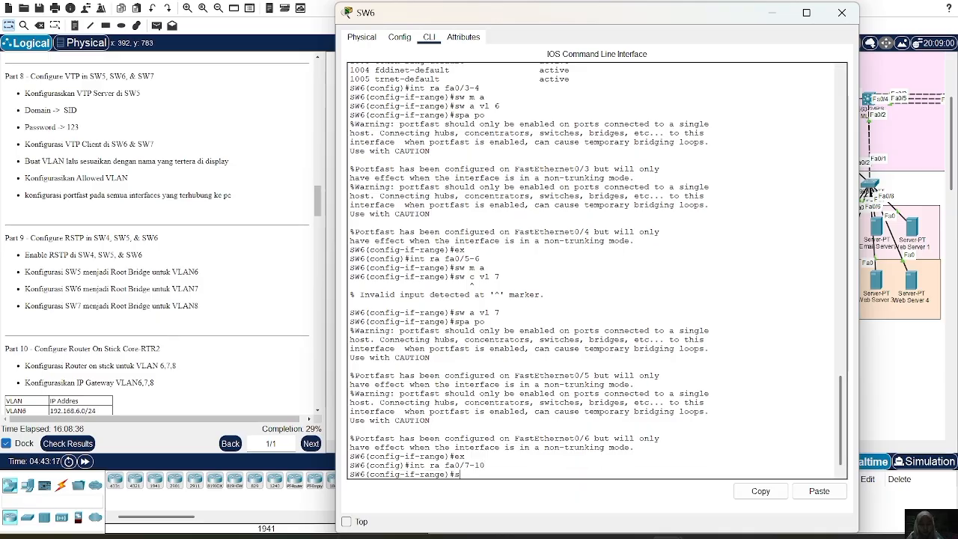
{"action": "type", "text": "sw m a"}
{"action": "key", "text": "Return"}
Assign SW6's access ports fa0/7-10 to VLAN 8.
{"action": "type", "text": "sw"}
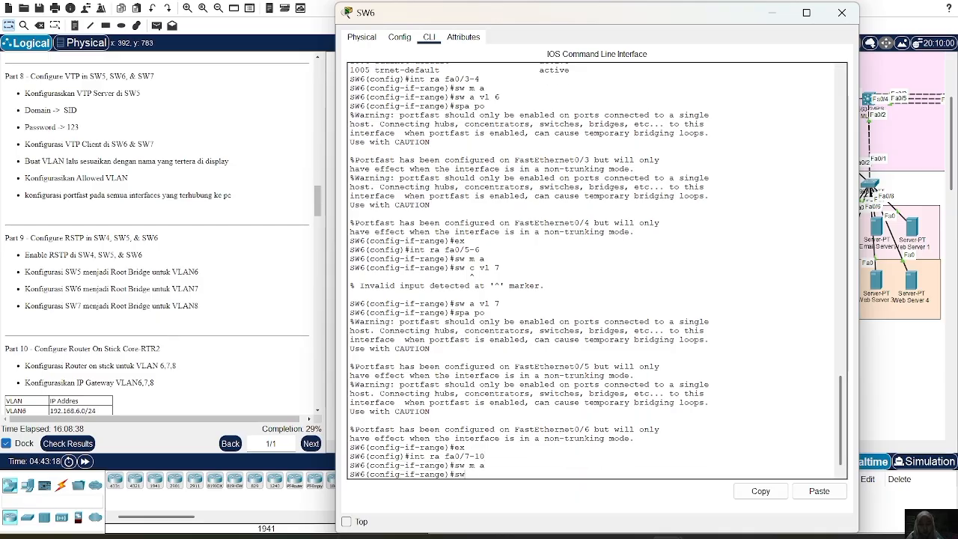
{"action": "type", "text": " a vl 8"}
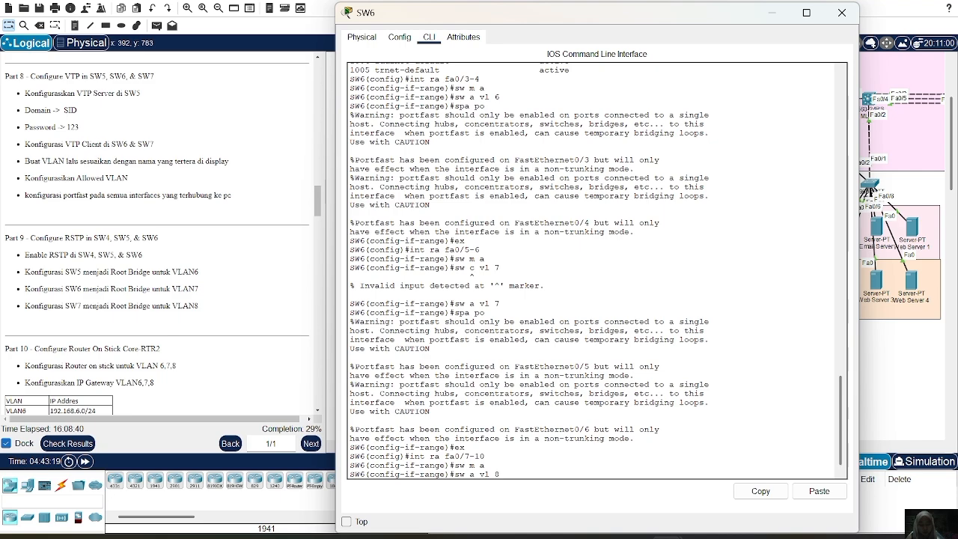
{"action": "key", "text": "Return"}
Enable spanning-tree PortFast on SW6's fa0/7-10 and exit the interface range.
{"action": "type", "text": "spa po"}
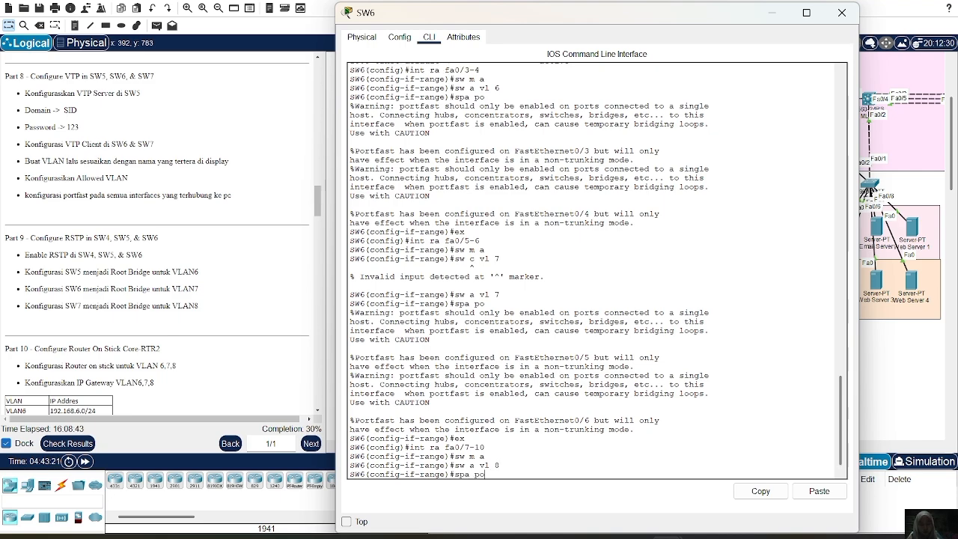
{"action": "key", "text": "Return"}
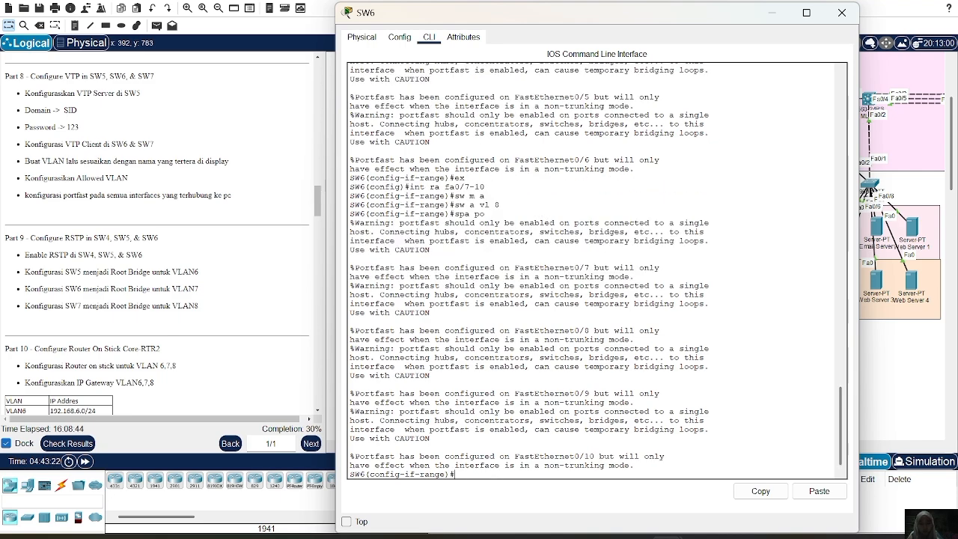
{"action": "type", "text": "ex"}
{"action": "key", "text": "Return"}
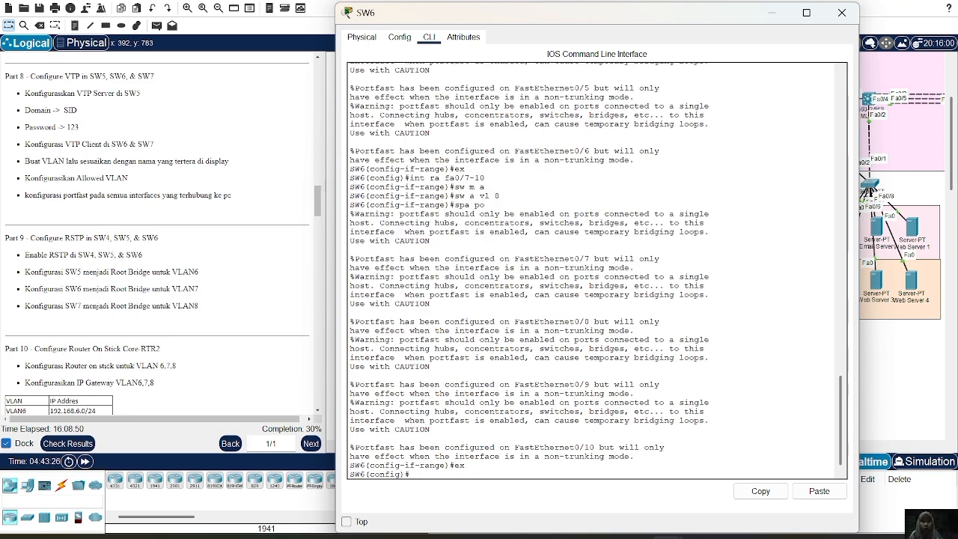
Switch from SW6 to SW7's command line, enter interface range fa0/3-6 and set those ports to access mode.
{"action": "left_click", "coordinate": [841, 13]}
{"action": "left_click", "coordinate": [559, 214]}
{"action": "type", "text": "int"}
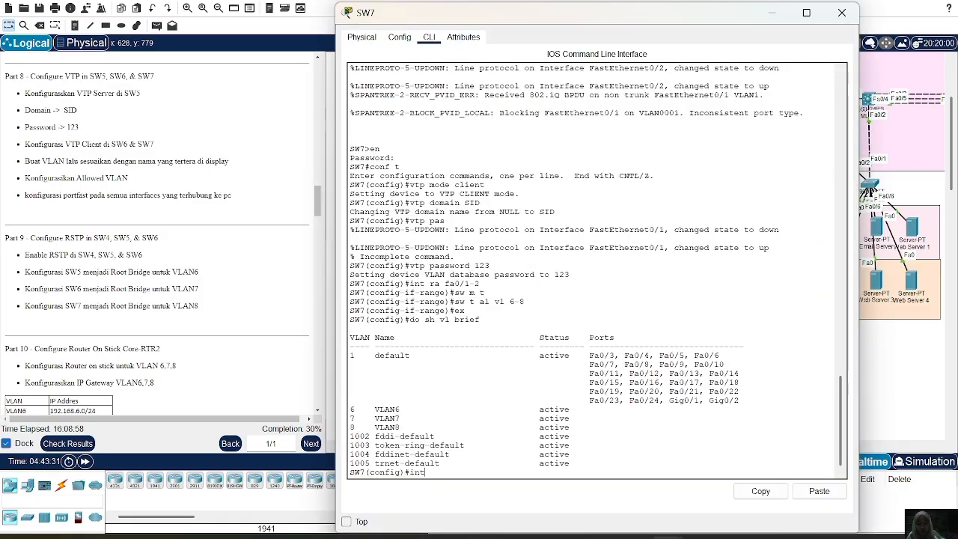
{"action": "type", "text": " ra fa0/"}
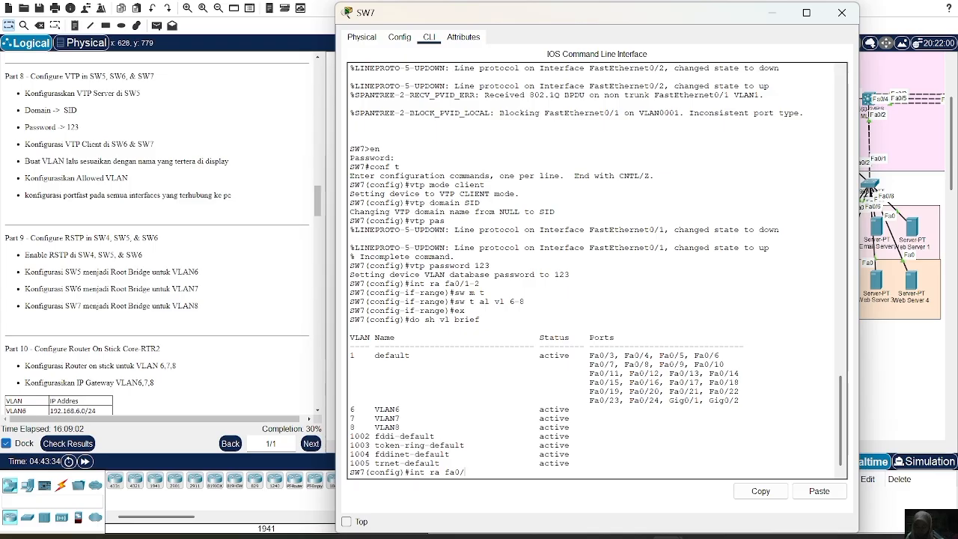
{"action": "type", "text": "3-4"}
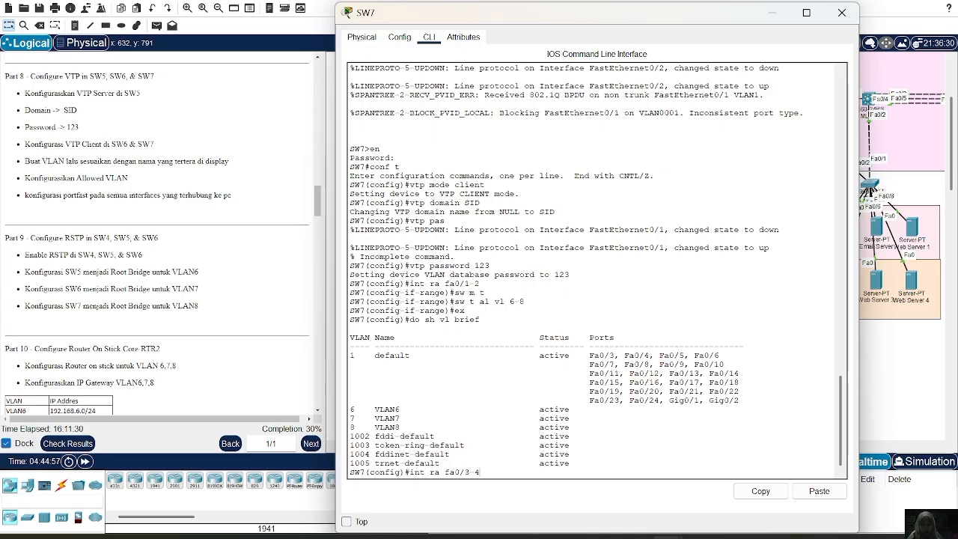
{"action": "key", "text": "BackSpace"}
{"action": "type", "text": "6"}
{"action": "key", "text": "Return"}
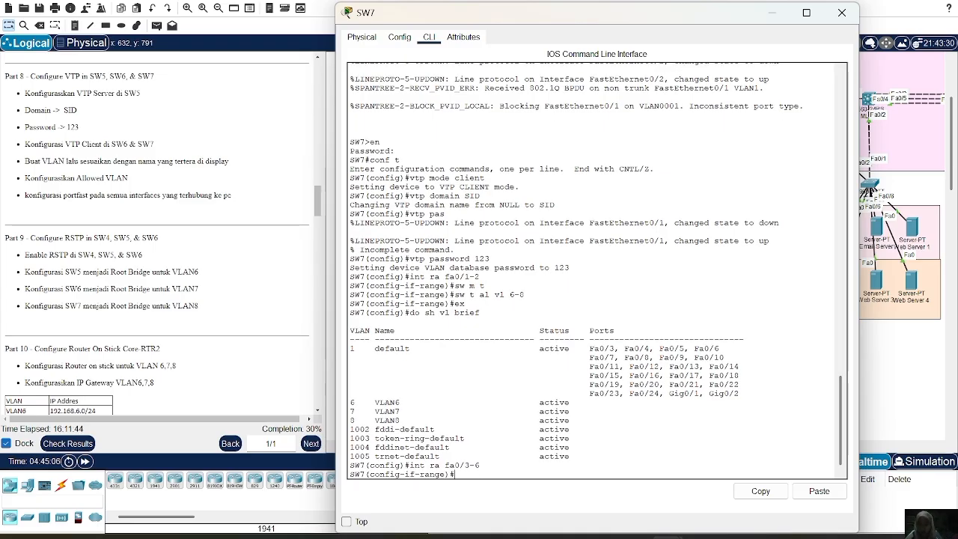
{"action": "type", "text": "sw m a"}
{"action": "key", "text": "Return"}
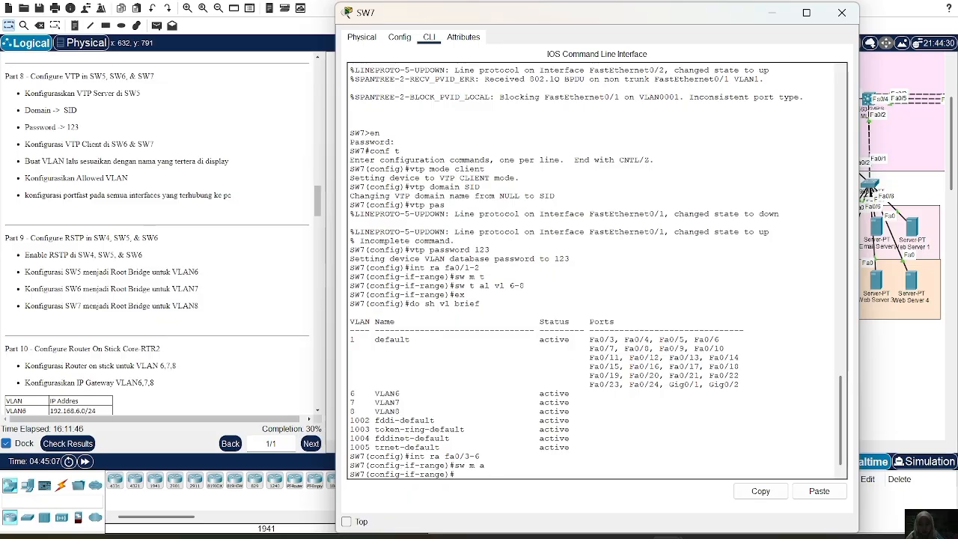
Assign SW7's access ports fa0/3-6 to VLAN 6.
{"action": "type", "text": "sw a"}
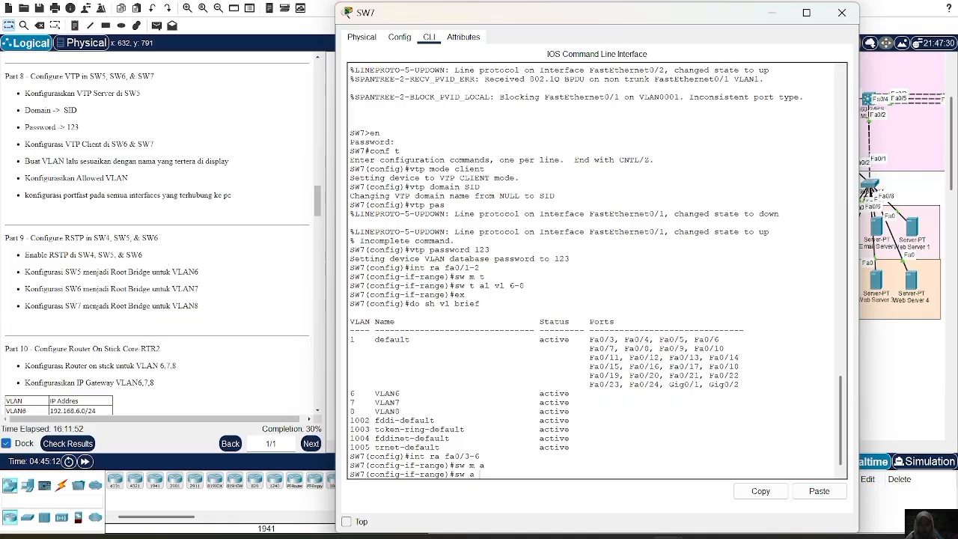
{"action": "type", "text": "  vl 6"}
{"action": "key", "text": "Return"}
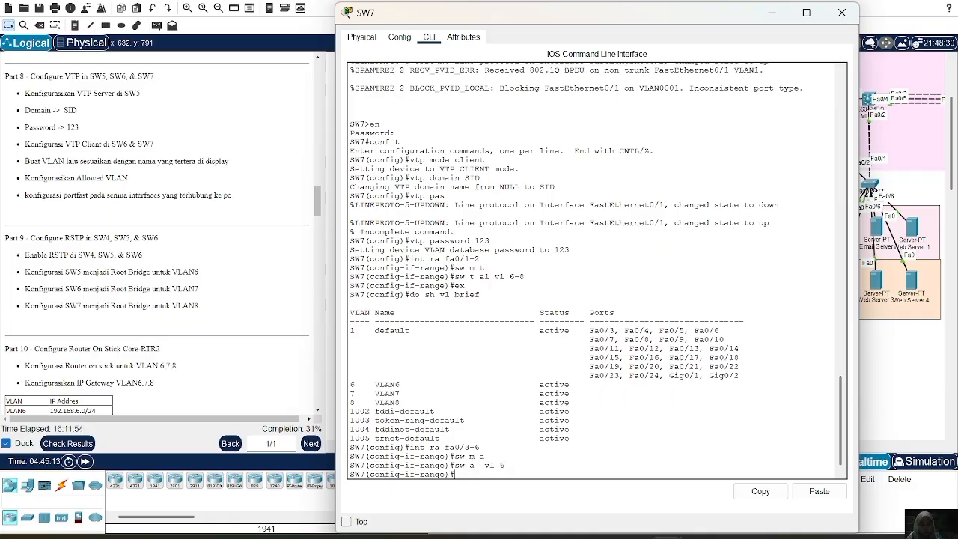
Enable spanning-tree PortFast on SW7's fa0/3-6 and exit the interface range.
{"action": "type", "text": "swpa po"}
{"action": "key", "text": "Return"}
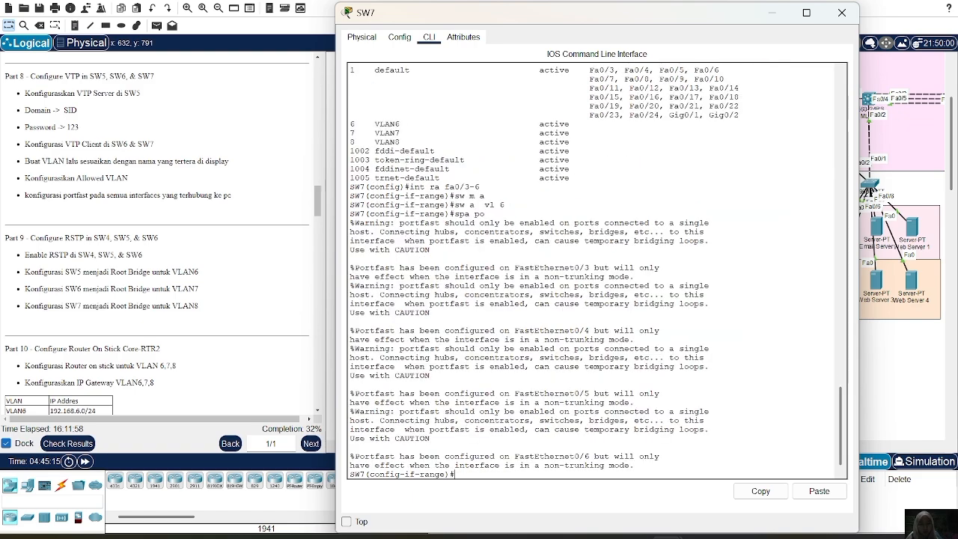
{"action": "type", "text": "ex"}
{"action": "key", "text": "Return"}
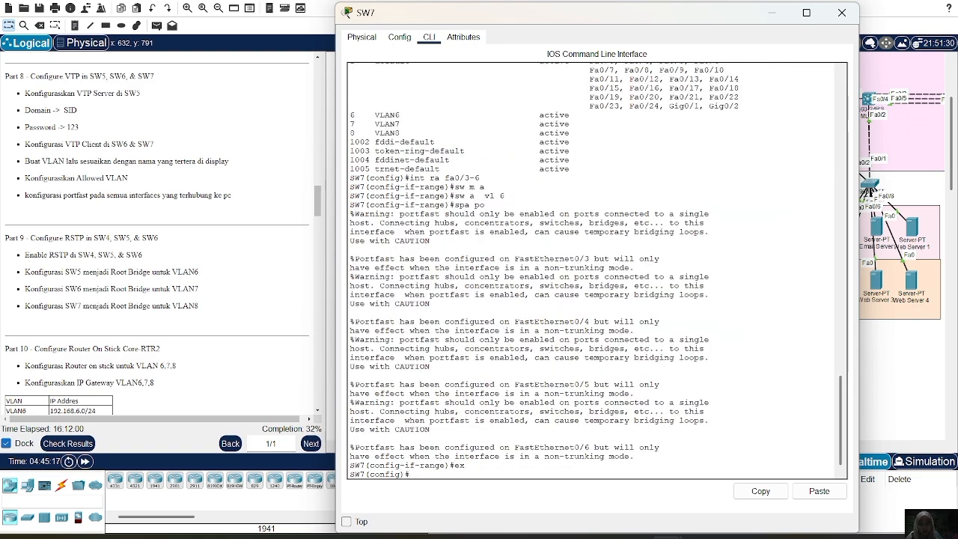
Enter SW7's interface range fa0/7-8 and set those ports to access mode.
{"action": "type", "text": "int ra fa0/7"}
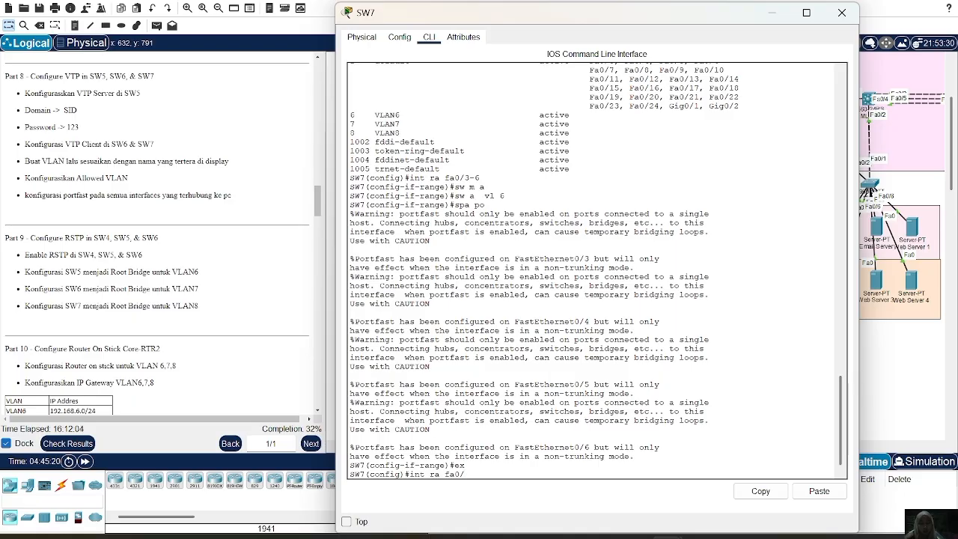
{"action": "type", "text": "-8"}
{"action": "key", "text": "Return"}
{"action": "type", "text": "sw"}
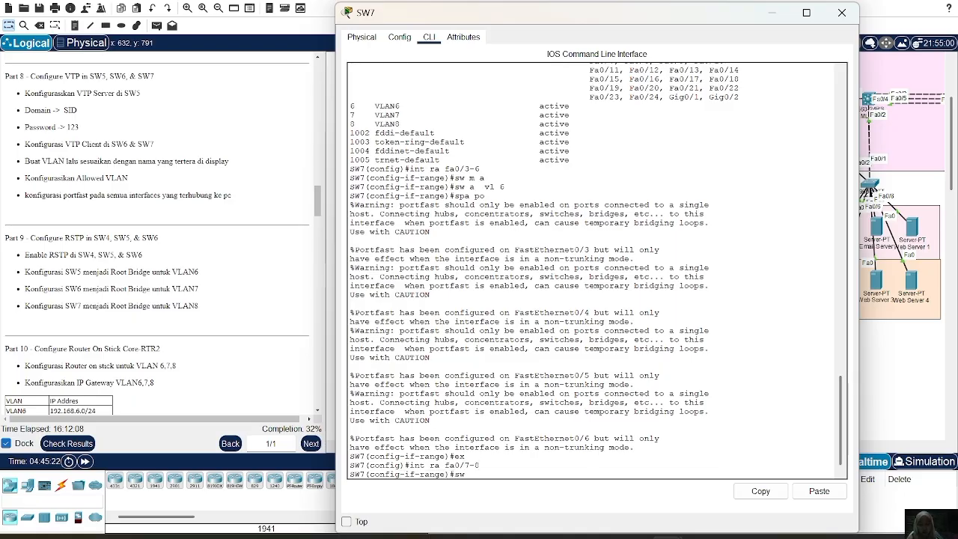
{"action": "type", "text": " m a"}
{"action": "key", "text": "Return"}
Assign SW7's access ports fa0/7-8 to VLAN 7.
{"action": "type", "text": "sw a"}
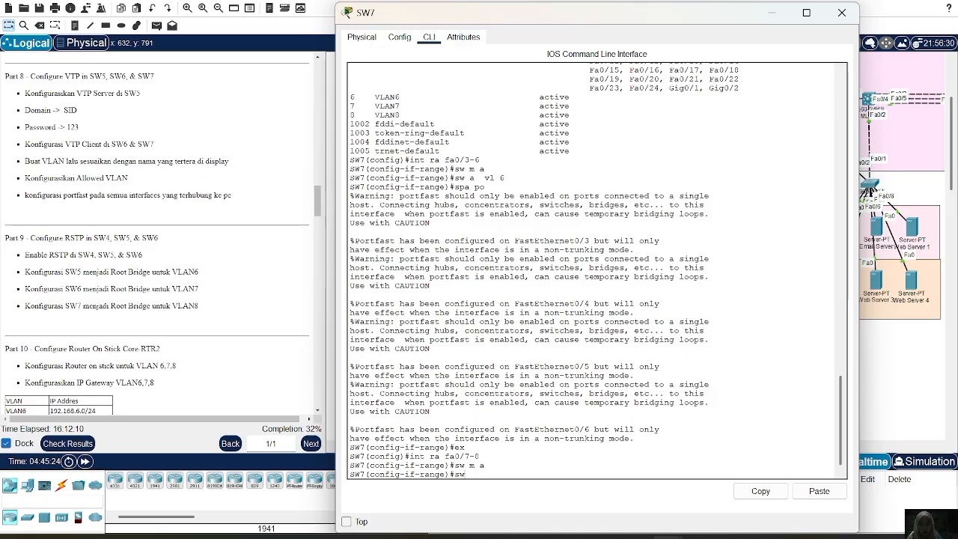
{"action": "type", "text": " vl 7"}
{"action": "key", "text": "BackSpace"}
{"action": "type", "text": "7"}
{"action": "key", "text": "Return"}
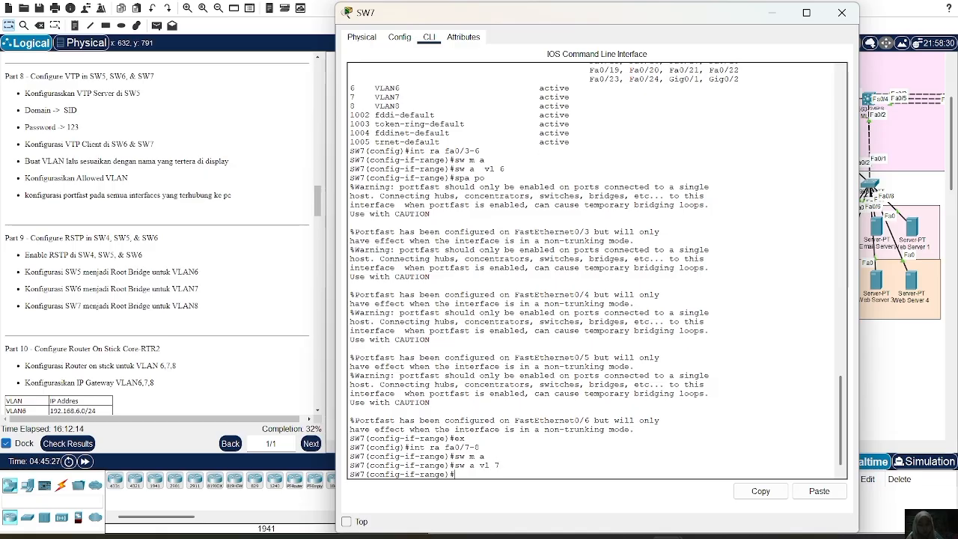
Enable spanning-tree PortFast on SW7's fa0/7-8 and exit the interface range.
{"action": "type", "text": "spa po"}
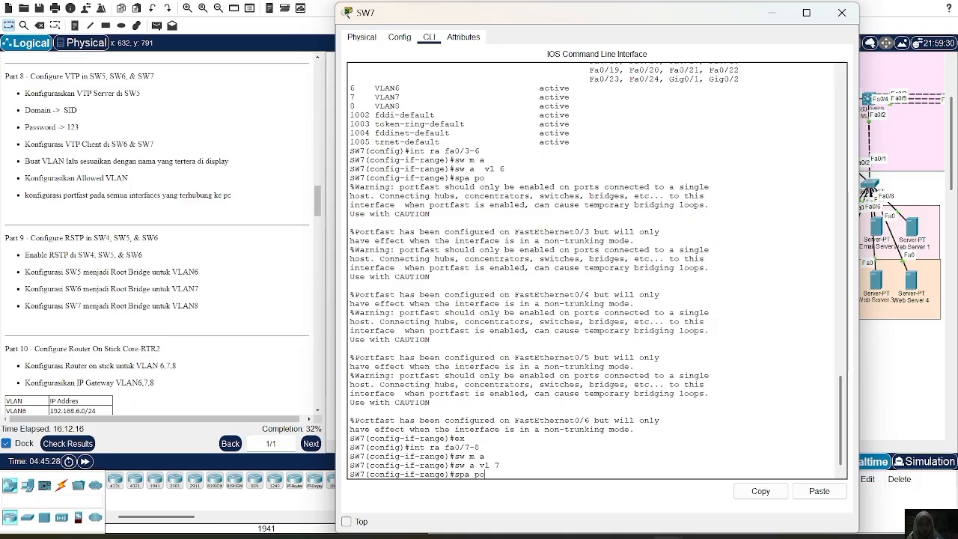
{"action": "key", "text": "Return"}
{"action": "type", "text": "ex"}
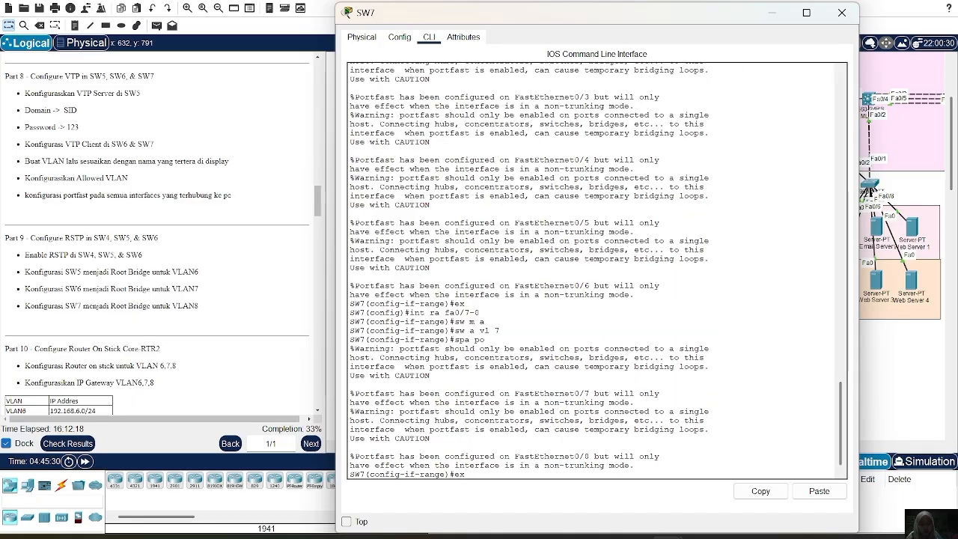
{"action": "key", "text": "Return"}
Enter SW7's interface range fa0/9-10 and set those ports to access mode.
{"action": "type", "text": "int r"}
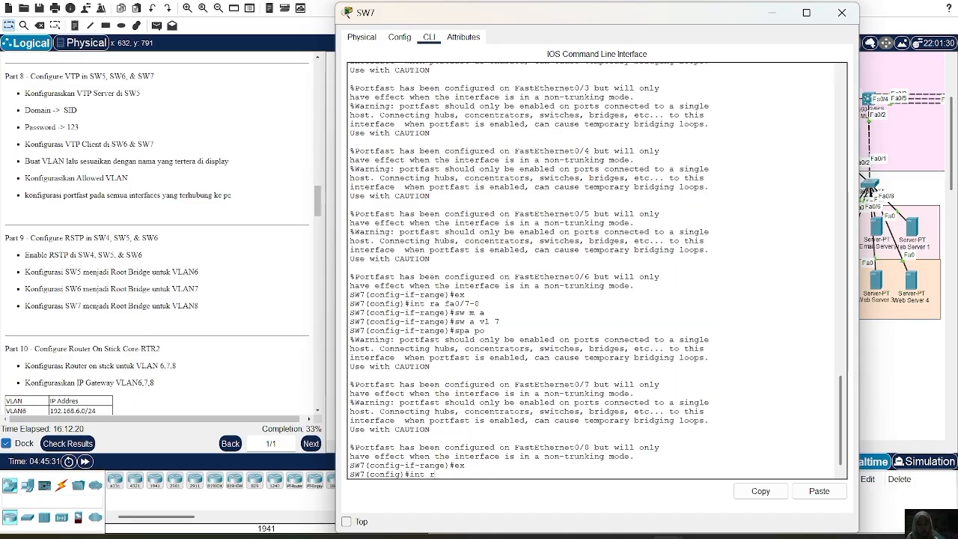
{"action": "type", "text": "a fa0/"}
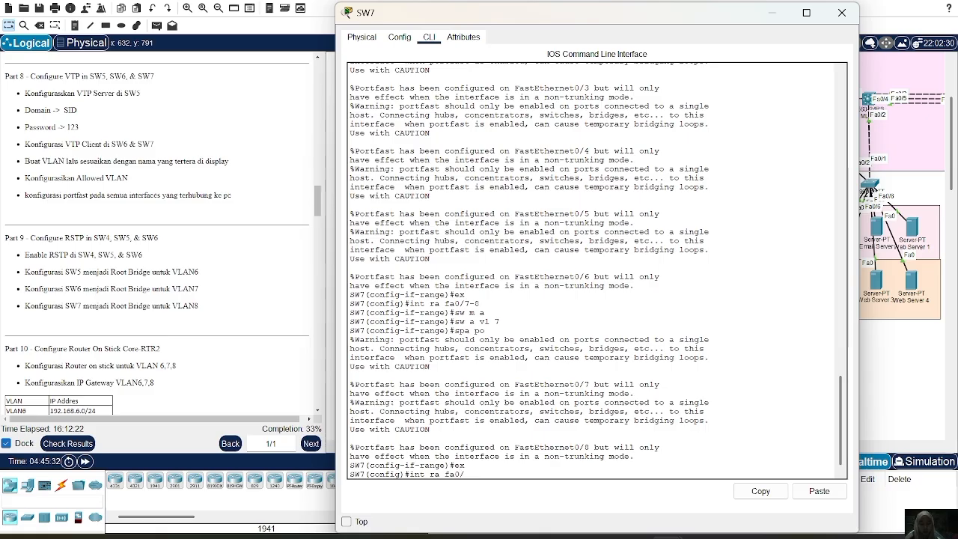
{"action": "type", "text": "9-10"}
{"action": "key", "text": "Return"}
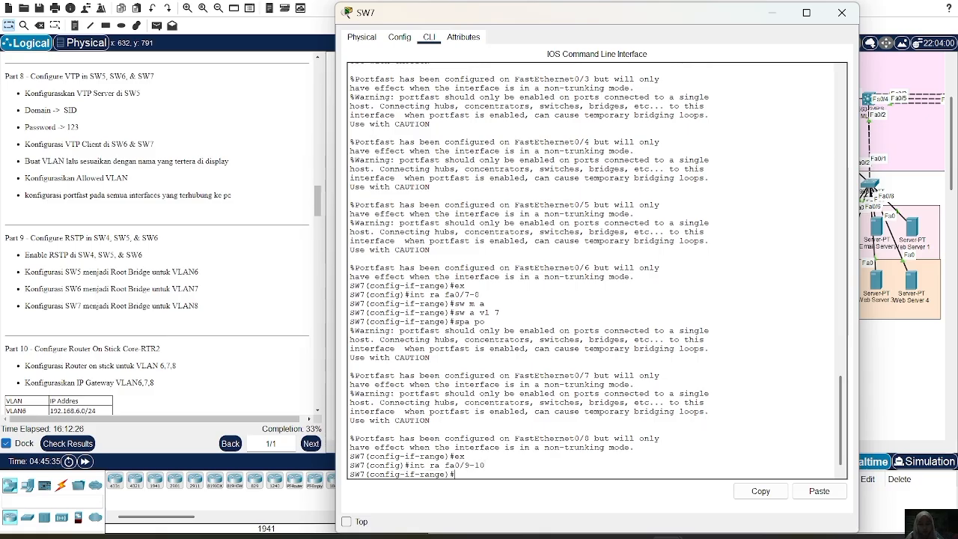
{"action": "type", "text": "sw m a"}
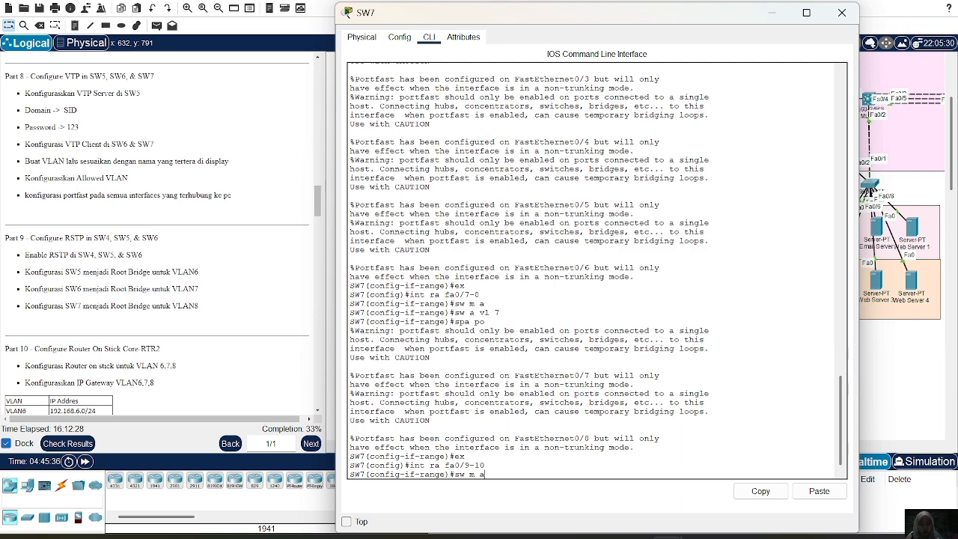
{"action": "key", "text": "Return"}
Assign SW7's access ports fa0/9-10 to VLAN 8 and enable spanning-tree PortFast on them.
{"action": "type", "text": "sw a"}
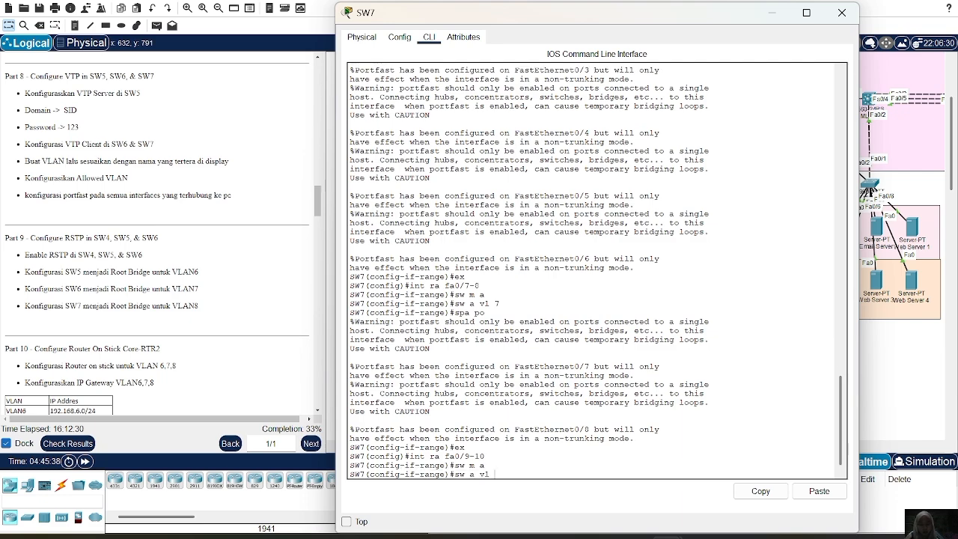
{"action": "type", "text": " vl 8"}
{"action": "key", "text": "Return"}
{"action": "type", "text": "s"}
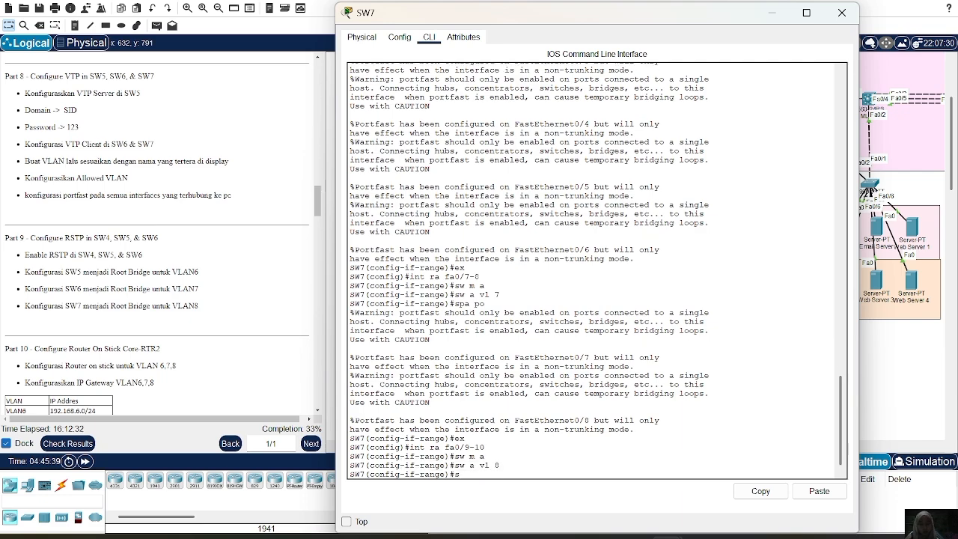
{"action": "type", "text": "pa po"}
{"action": "key", "text": "Return"}
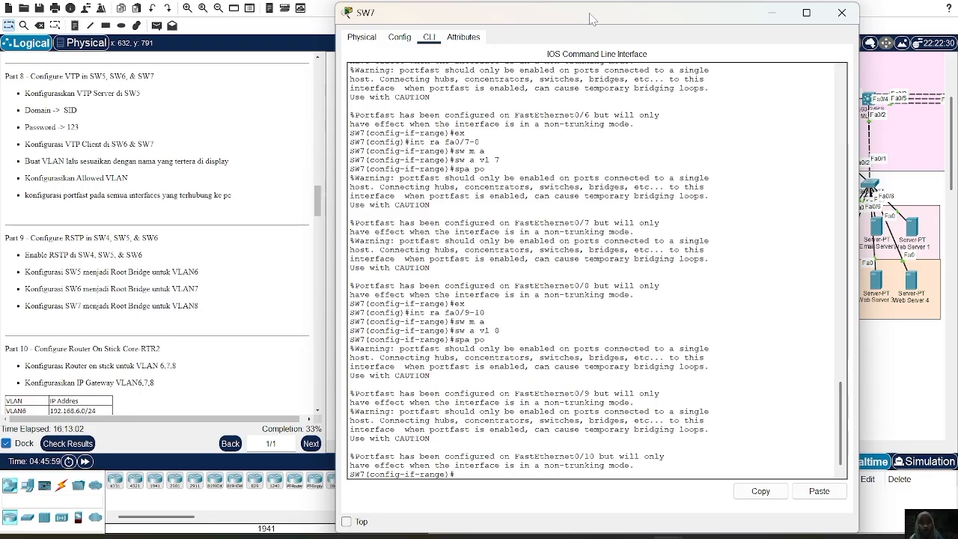
Check the topology behind SW7's window and display the switch's brief VLAN table to review its port assignments.
{"action": "left_click_drag", "start_coordinate": [593, 17], "coordinate": [833, 9]}
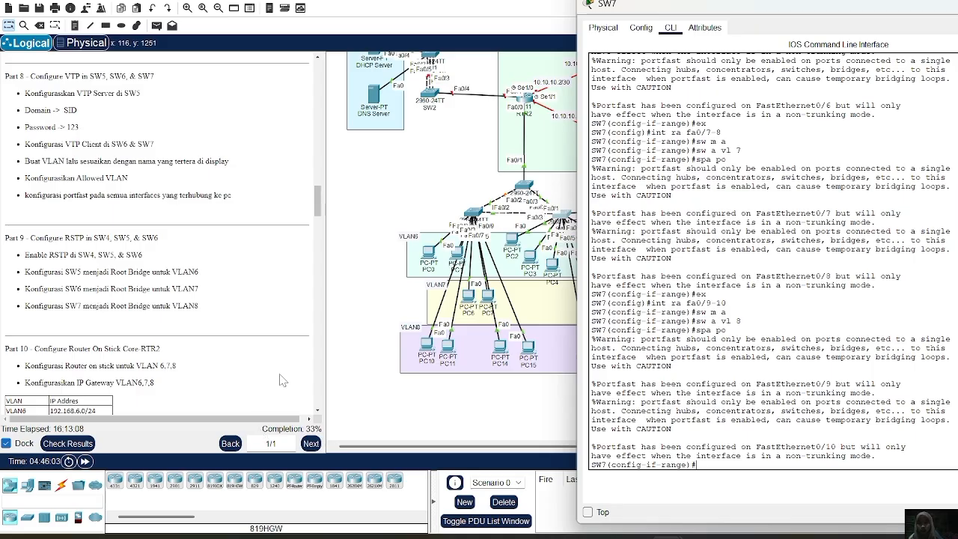
{"action": "left_click_drag", "start_coordinate": [661, 15], "coordinate": [415, 14]}
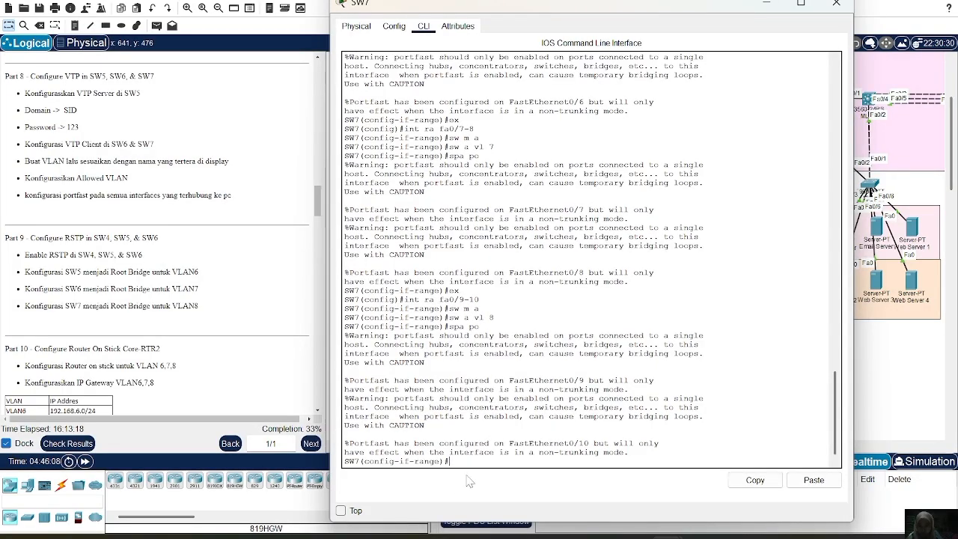
{"action": "type", "text": "o sh vl br"}
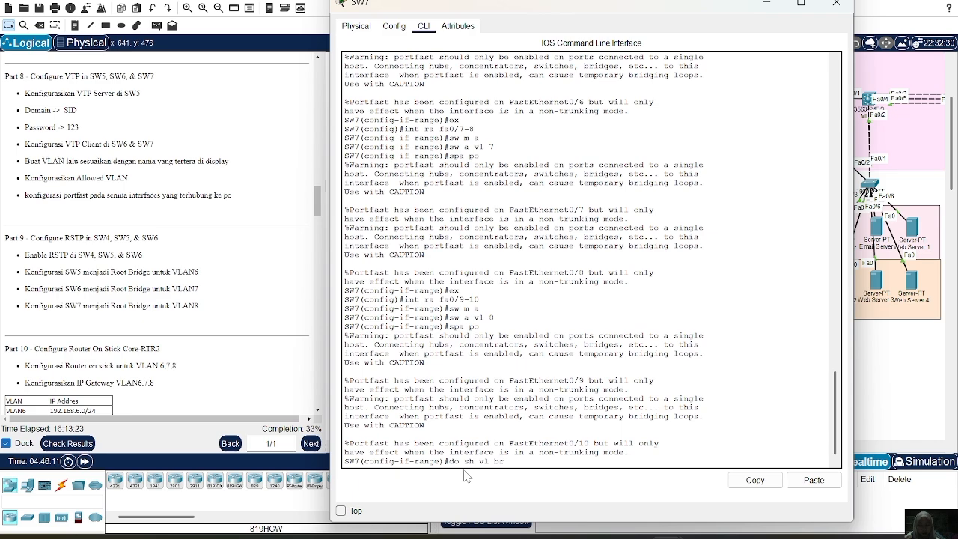
{"action": "type", "text": "ief"}
{"action": "key", "text": "Return"}
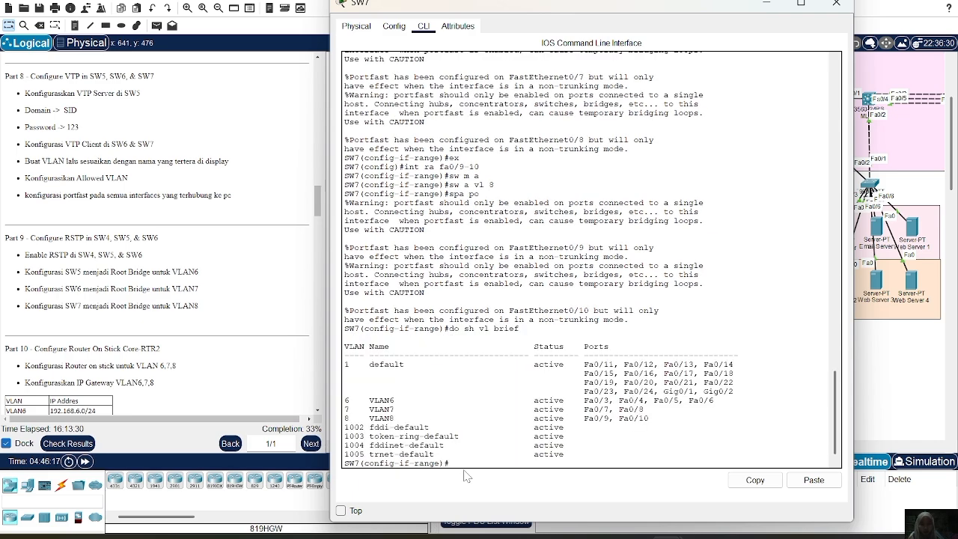
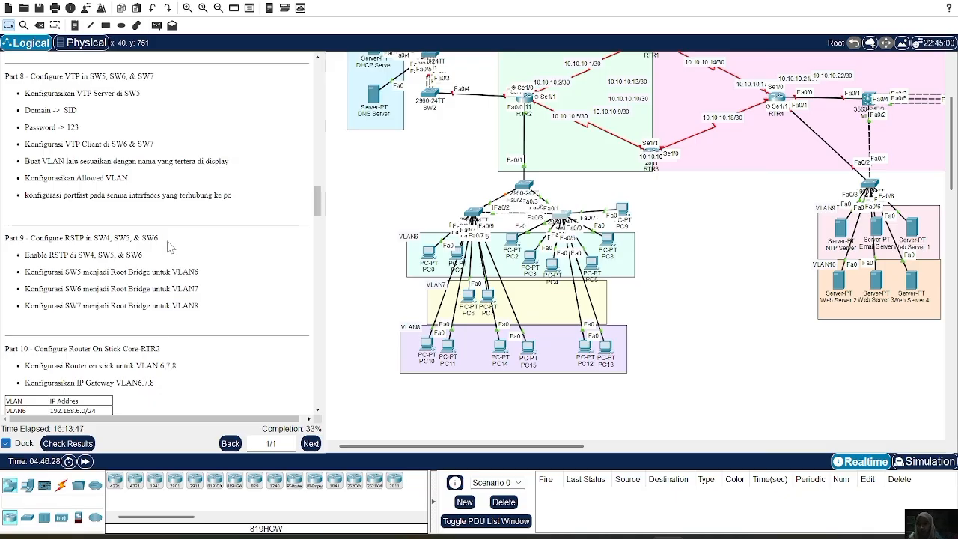
Consult the Part 9 RSTP instructions and set SW5's spanning-tree mode to rapid-pvst in global configuration mode.
{"action": "scroll", "coordinate": [157, 300], "scroll_direction": "down", "scroll_amount": 1}
{"action": "scroll", "coordinate": [156, 300], "scroll_direction": "down", "scroll_amount": 2}
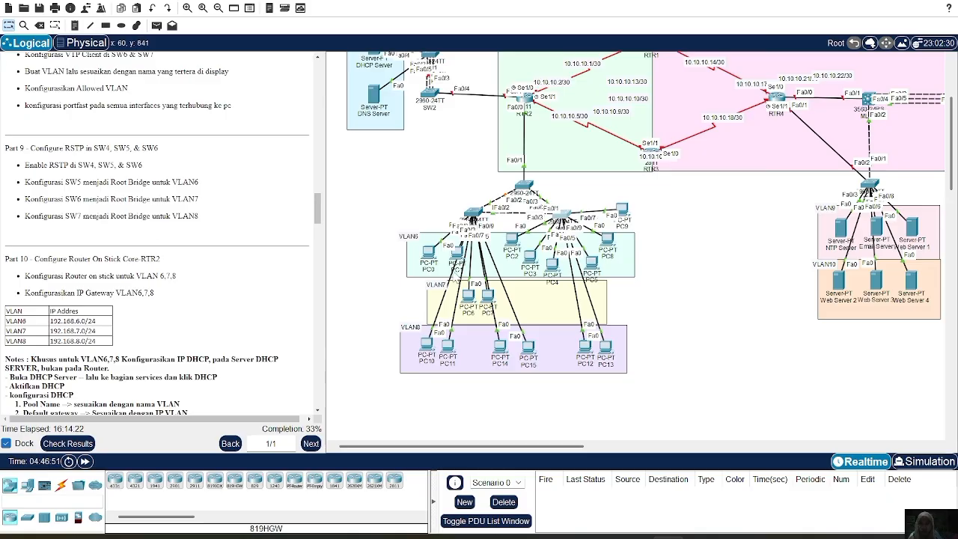
{"action": "mouse_move", "coordinate": [473, 213]}
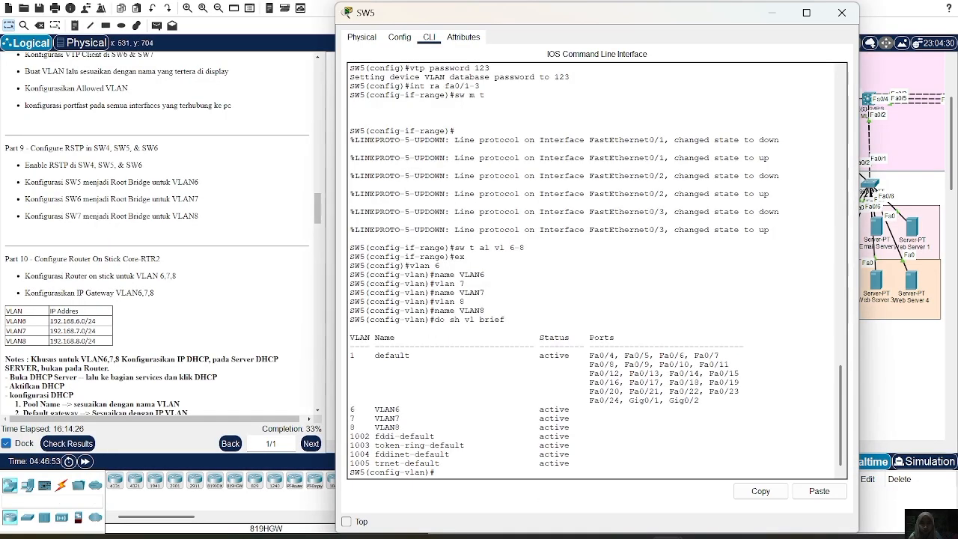
{"action": "type", "text": "span"}
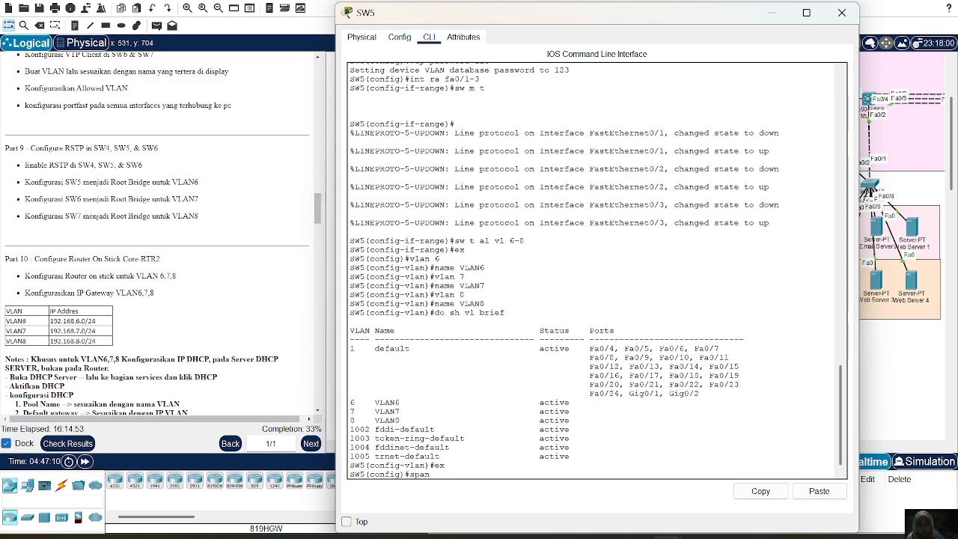
{"action": "type", "text": "ning-tree mode rapid"}
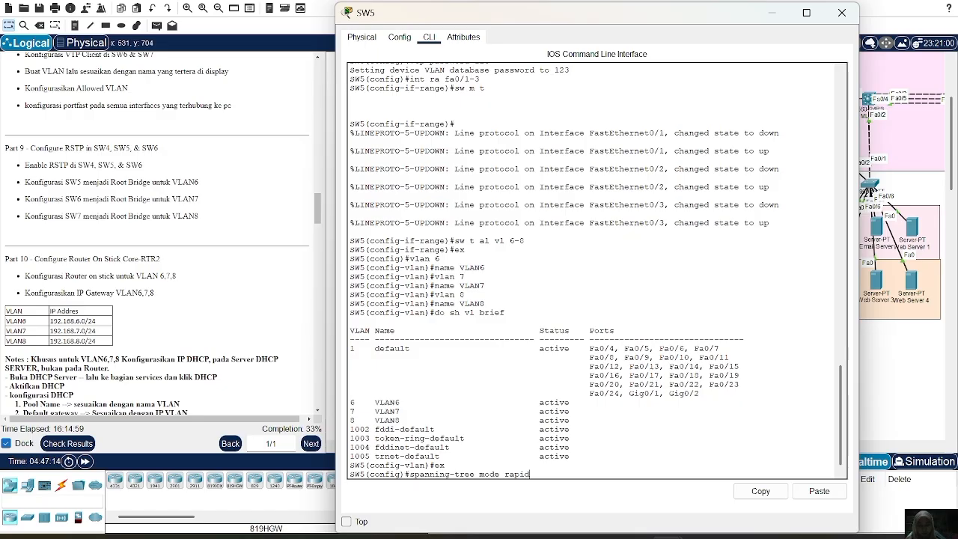
{"action": "type", "text": "-pvst"}
{"action": "key", "text": "Return"}
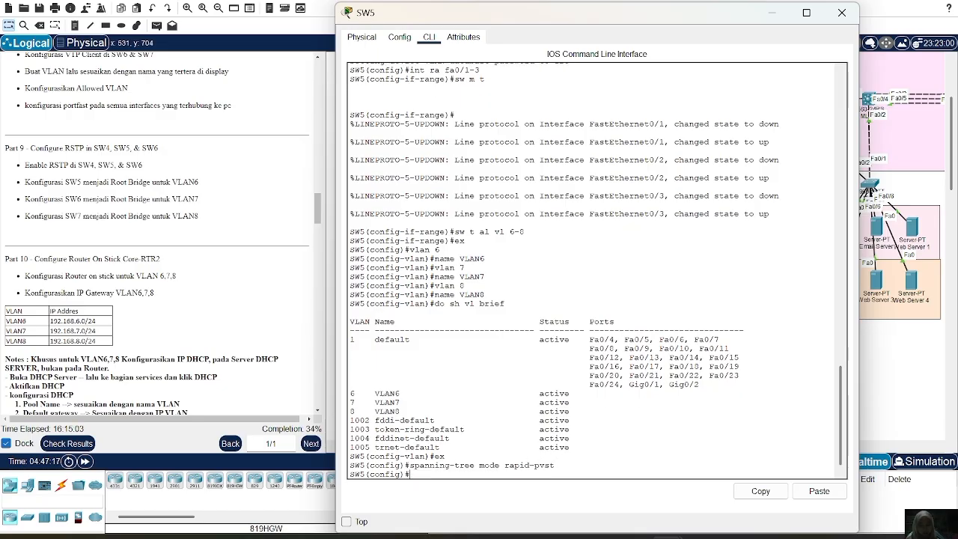
Make SW5 the primary root bridge for VLAN 6.
{"action": "type", "text": "spanning-"}
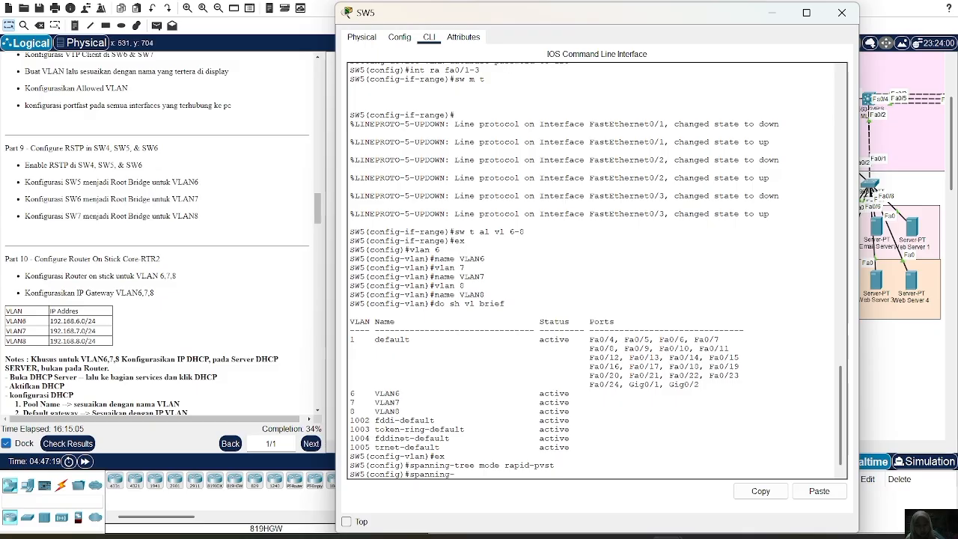
{"action": "type", "text": "tree vlan 6"}
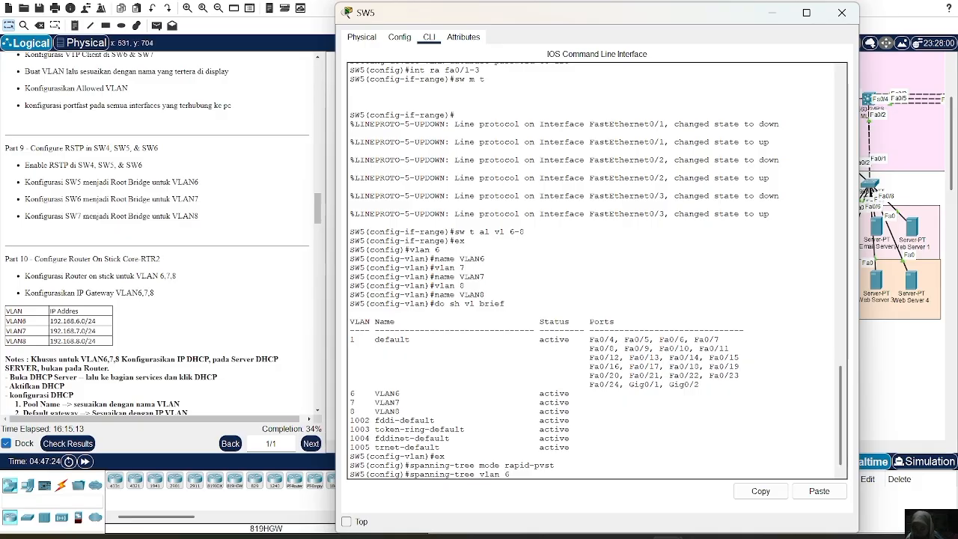
{"action": "type", "text": " root primary"}
{"action": "key", "text": "Return"}
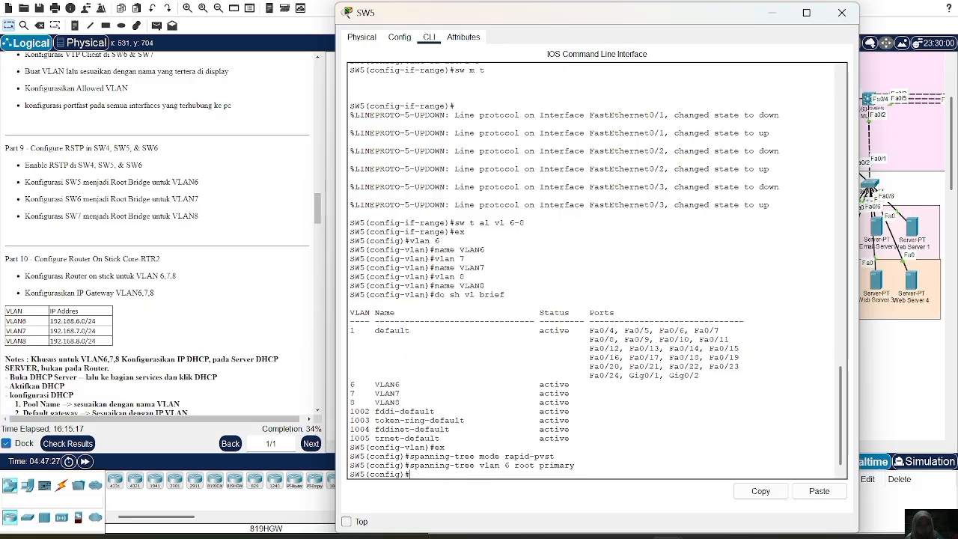
Display SW5's spanning-tree status from configuration mode.
{"action": "type", "text": "do sh span"}
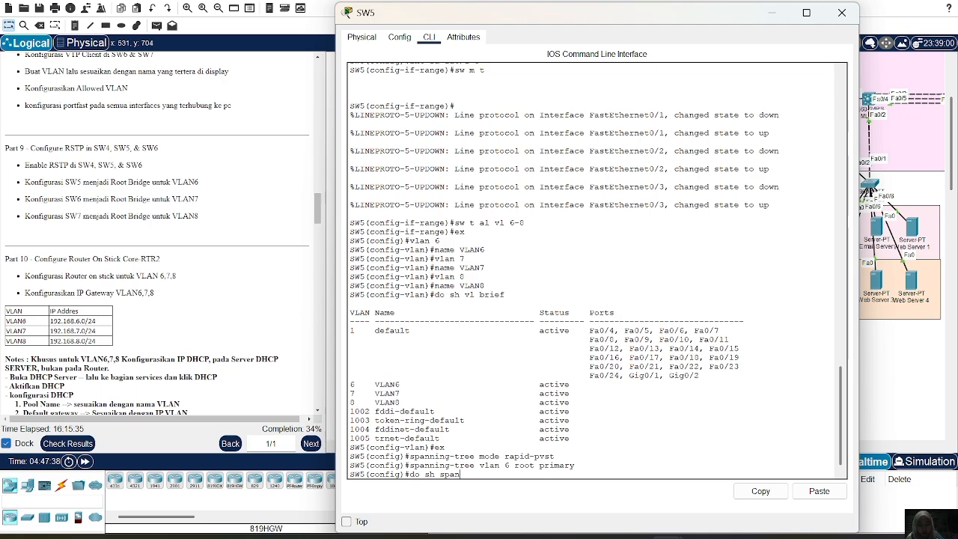
{"action": "type", "text": "ning-tree"}
{"action": "key", "text": "Return"}
{"action": "key", "text": "space"}
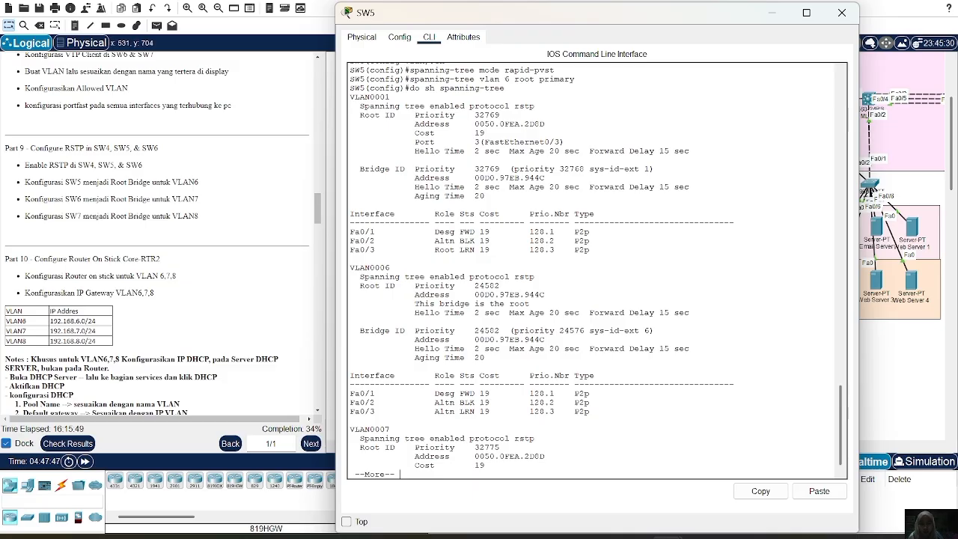
Page through the rest of SW5's spanning-tree output, highlighting VLAN 6's root line, and close the switch's window.
{"action": "key", "text": "Return"}
{"action": "key", "text": "Return"}
{"action": "key", "text": "Return"}
{"action": "key", "text": "Return"}
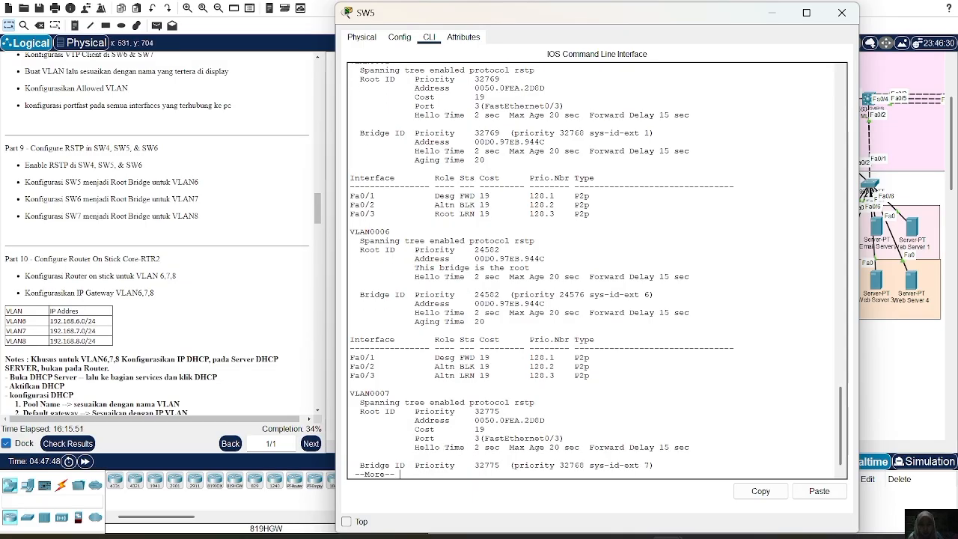
{"action": "left_click_drag", "start_coordinate": [405, 268], "coordinate": [531, 268]}
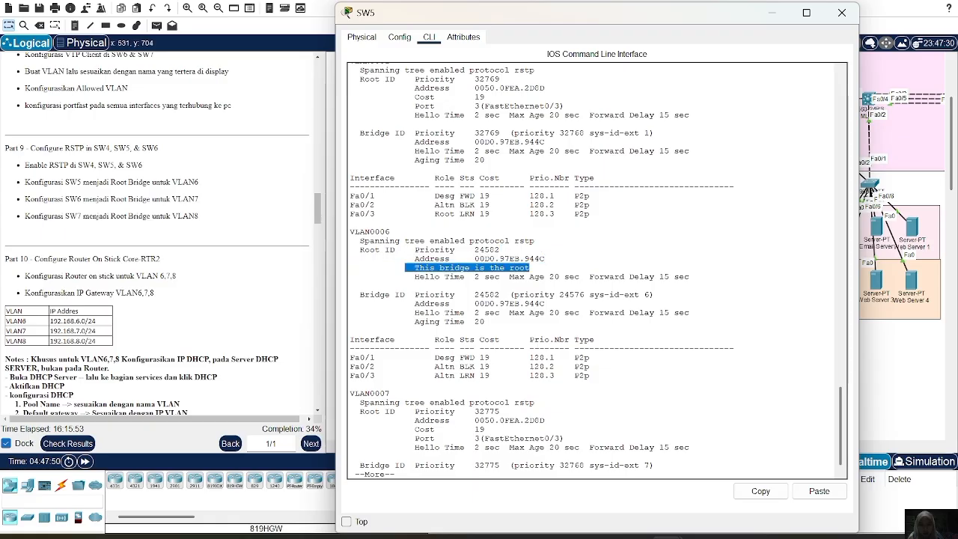
{"action": "scroll", "coordinate": [591, 270], "scroll_direction": "down", "scroll_amount": 1}
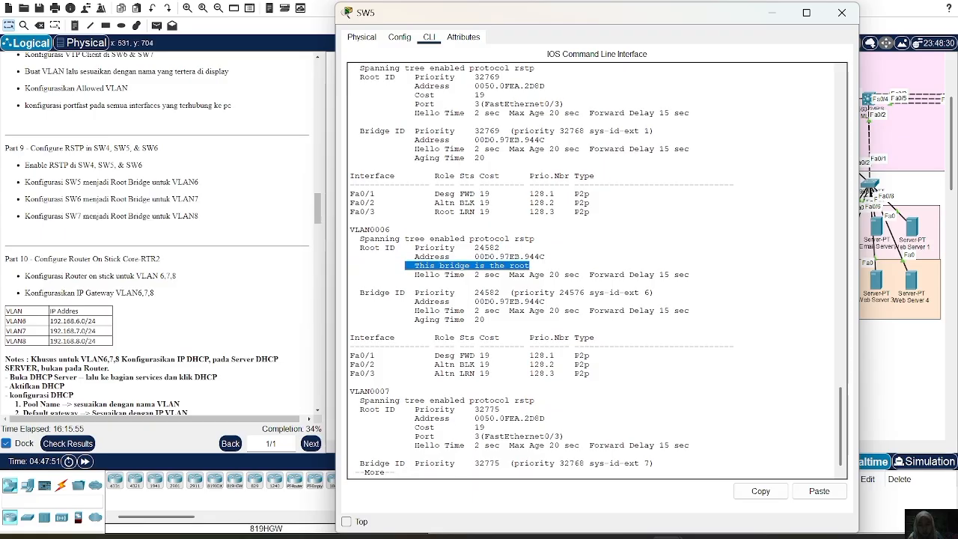
{"action": "key", "text": "Return"}
{"action": "key", "text": "Return"}
{"action": "key", "text": "Return"}
{"action": "key", "text": "Return"}
{"action": "key", "text": "Return"}
{"action": "key", "text": "Return"}
{"action": "key", "text": "Return"}
{"action": "key", "text": "Return"}
{"action": "key", "text": "Return"}
{"action": "key", "text": "Return"}
{"action": "key", "text": "Return"}
{"action": "key", "text": "Return"}
{"action": "key", "text": "Return"}
{"action": "key", "text": "Return"}
{"action": "key", "text": "Return"}
{"action": "key", "text": "Return"}
{"action": "key", "text": "Return"}
{"action": "key", "text": "Return"}
{"action": "key", "text": "Return"}
{"action": "key", "text": "Return"}
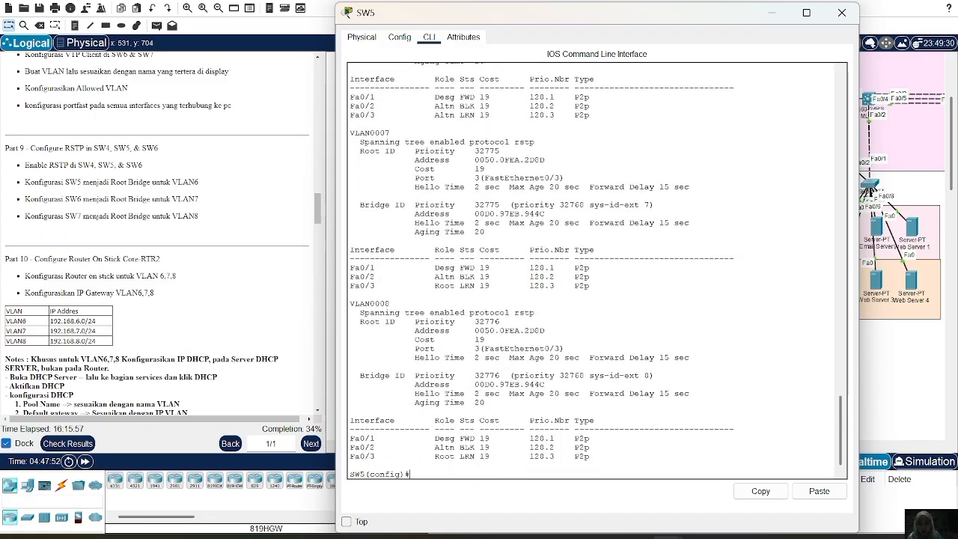
{"action": "key", "text": "Return"}
{"action": "key", "text": "Return"}
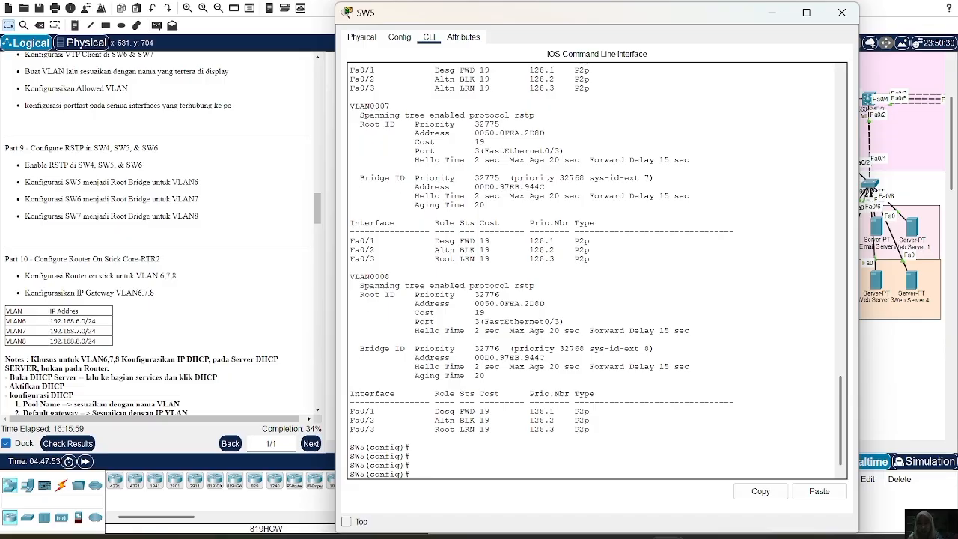
{"action": "left_click", "coordinate": [842, 13]}
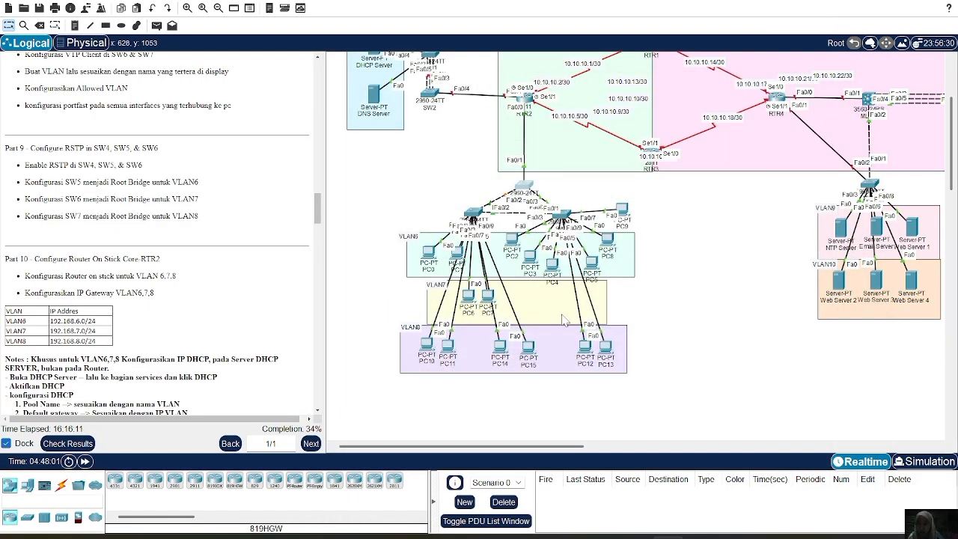
Open SW6's command line and set its spanning-tree mode to rapid-pvst in global configuration mode.
{"action": "left_click", "coordinate": [561, 216]}
{"action": "type", "text": "sp"}
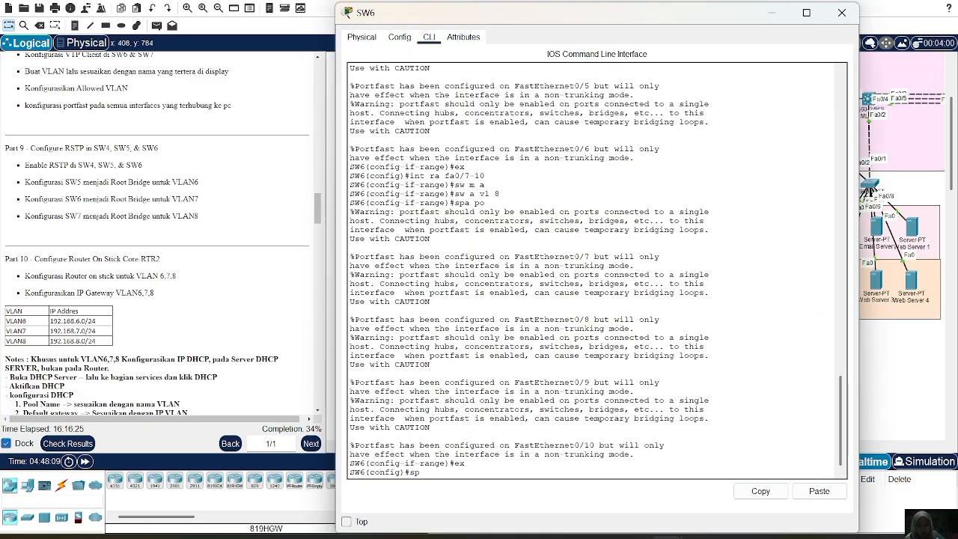
{"action": "type", "text": "anning-tree mode rapid "}
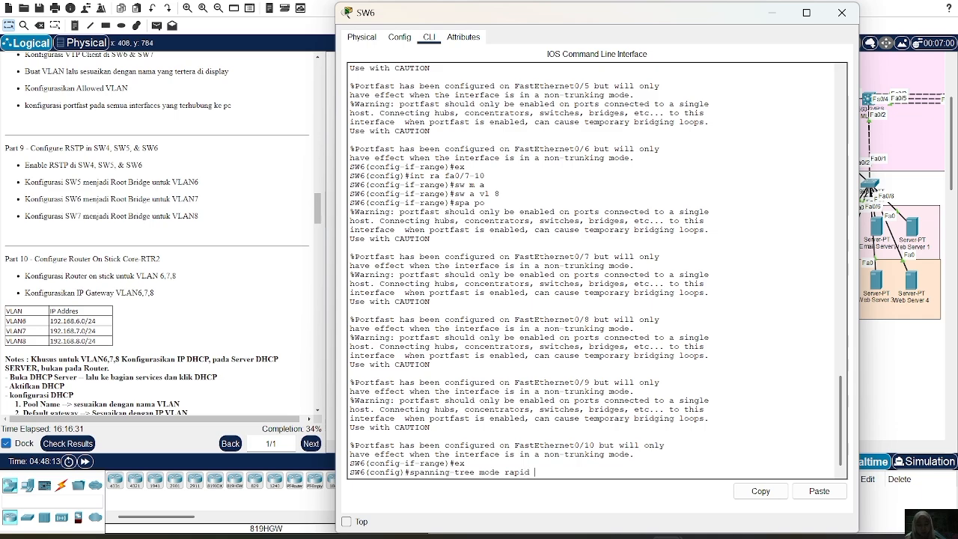
{"action": "type", "text": "-pvst"}
{"action": "key", "text": "Return"}
Make SW6 the primary root bridge for VLAN 7.
{"action": "type", "text": "spanning-t"}
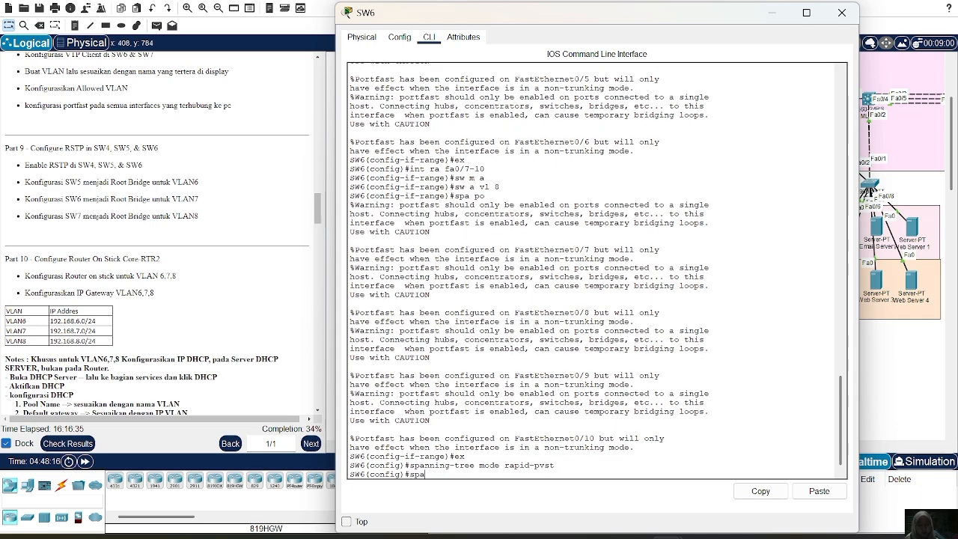
{"action": "type", "text": "ree"}
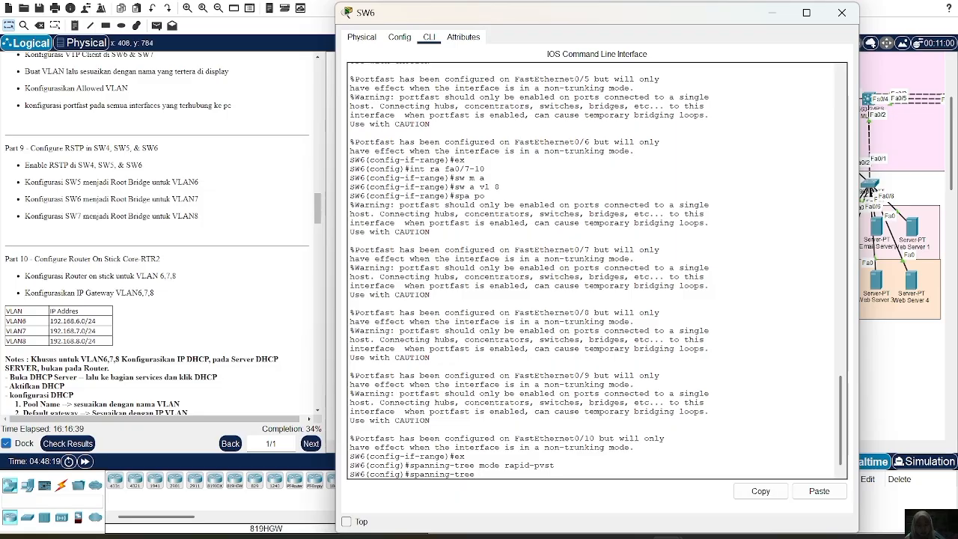
{"action": "type", "text": " vlan 7"}
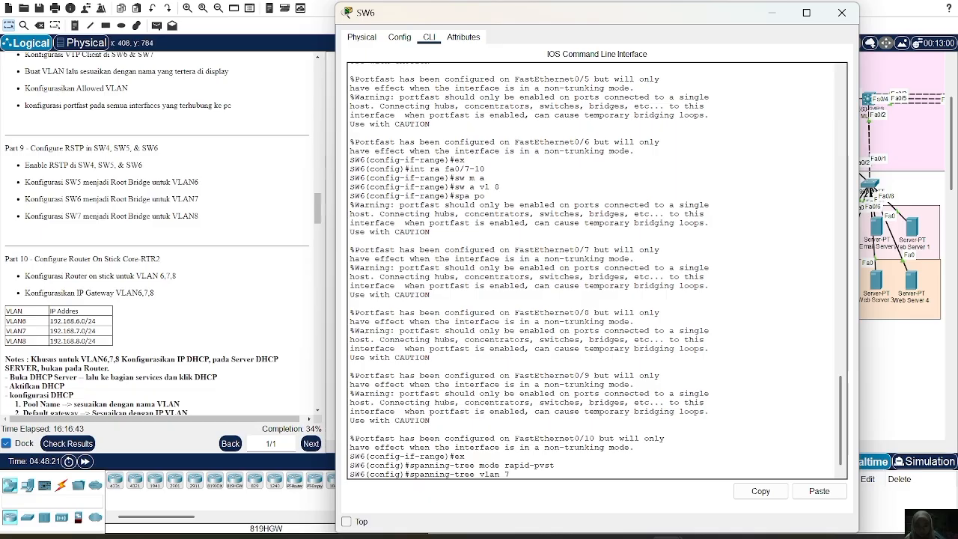
{"action": "type", "text": " tto"}
{"action": "key", "text": "BackSpace"}
{"action": "key", "text": "BackSpace"}
{"action": "key", "text": "BackSpace"}
{"action": "type", "text": "root"}
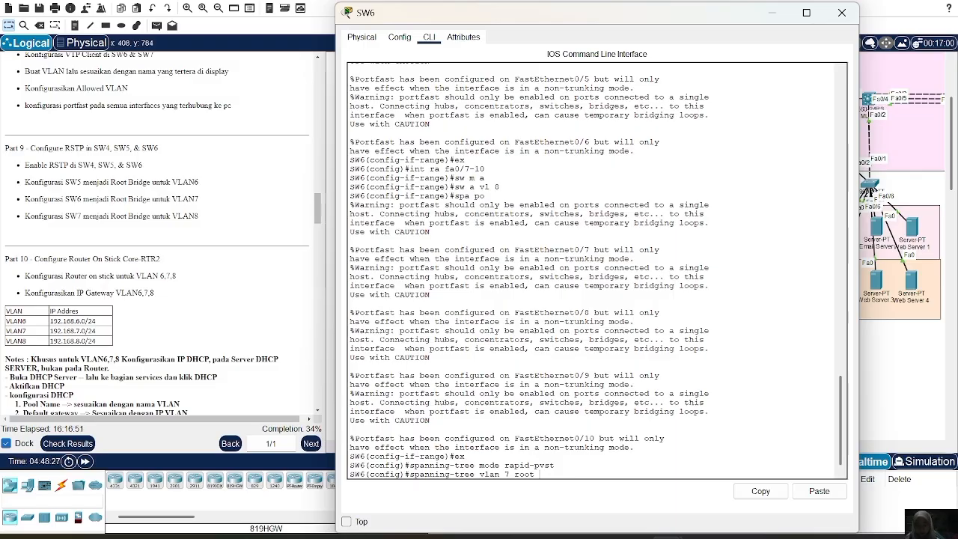
{"action": "type", "text": " pprimary"}
{"action": "key", "text": "Return"}
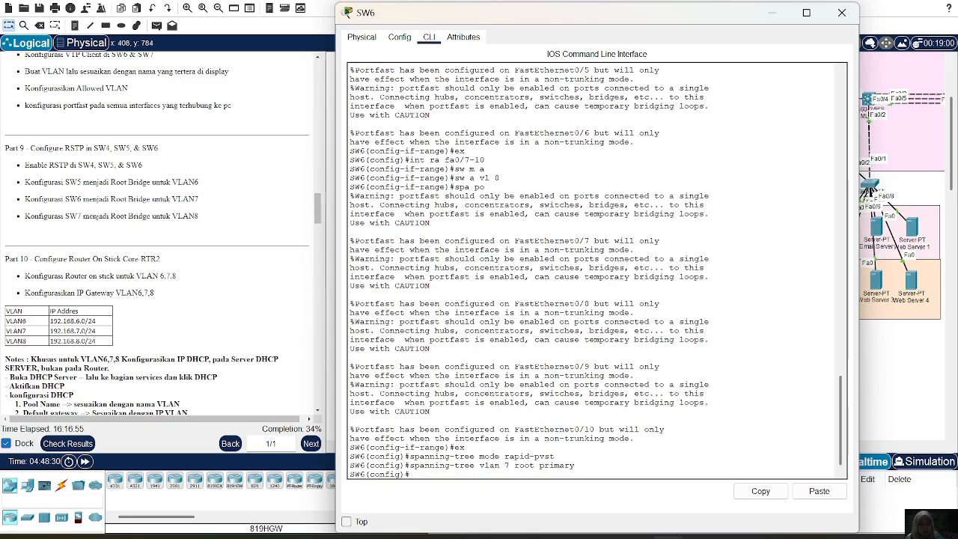
Display SW6's spanning-tree status, check the root bridge entry for VLAN 7, and close the switch's window.
{"action": "type", "text": "do sh spanning0"}
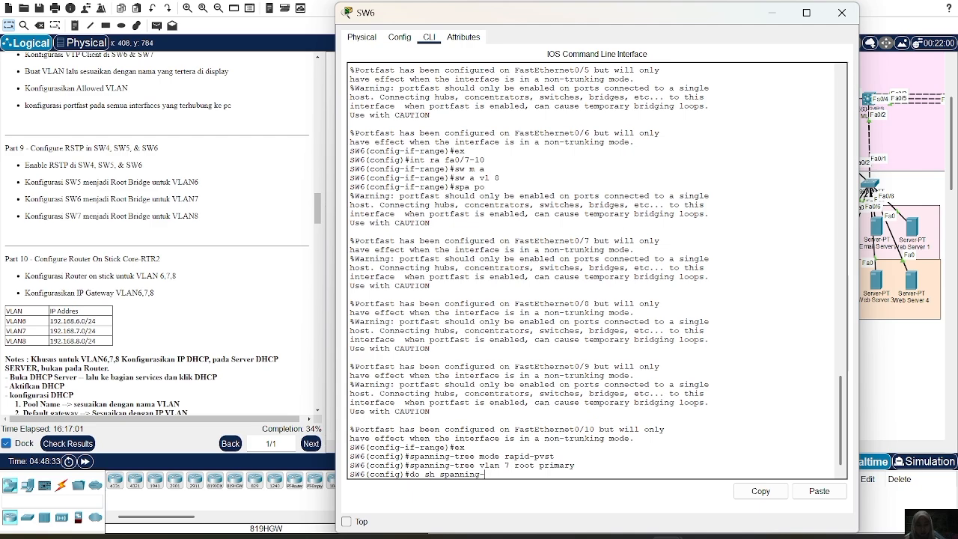
{"action": "type", "text": "tree"}
{"action": "key", "text": "Return"}
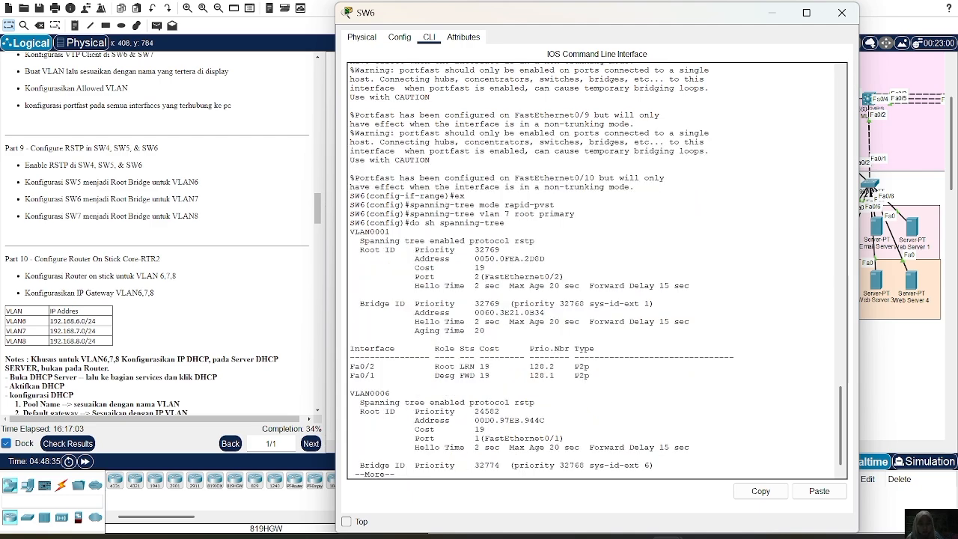
{"action": "key", "text": "space"}
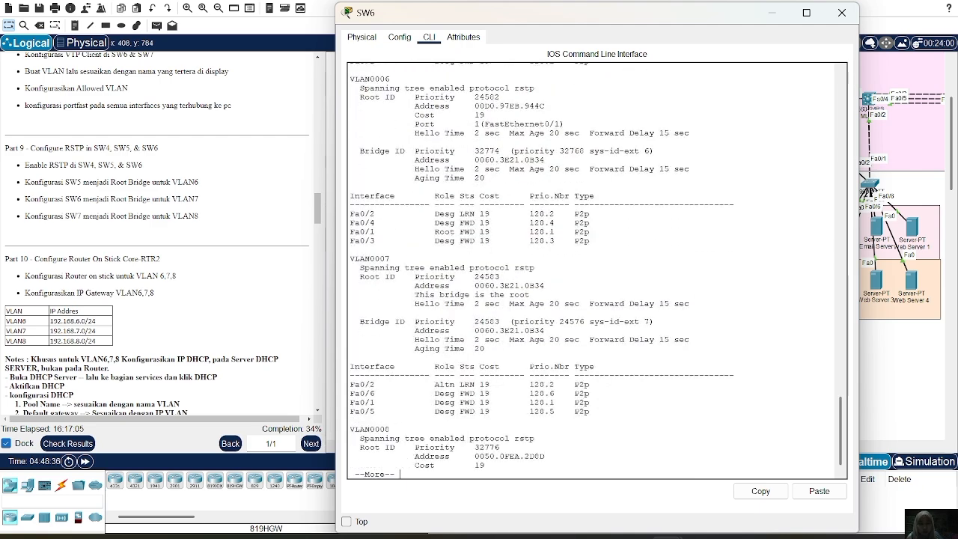
{"action": "left_click_drag", "start_coordinate": [409, 294], "coordinate": [591, 240]}
{"action": "left_click", "coordinate": [841, 13]}
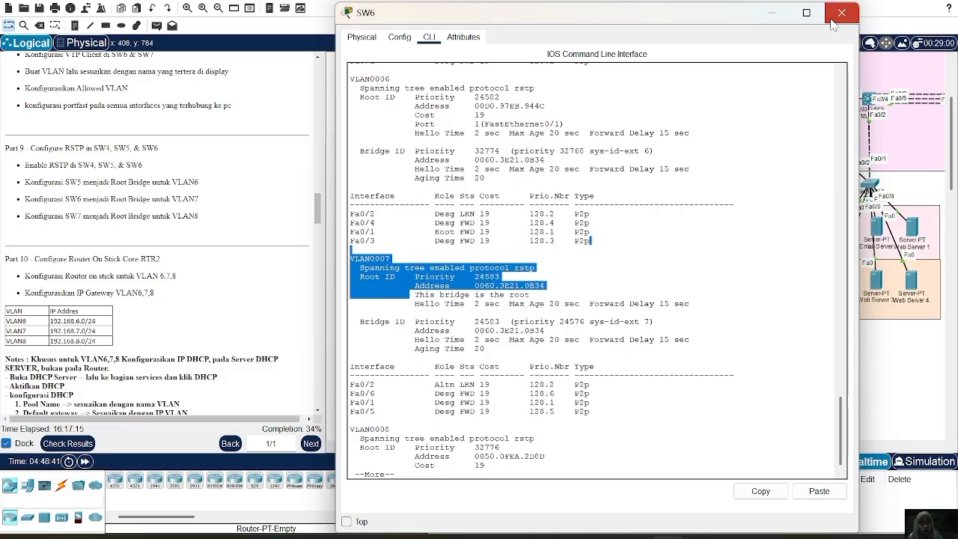
Open SW7's command line, leave the interface range, and set its spanning-tree mode to rapid-pvst.
{"action": "left_click", "coordinate": [566, 212]}
{"action": "type", "text": "span"}
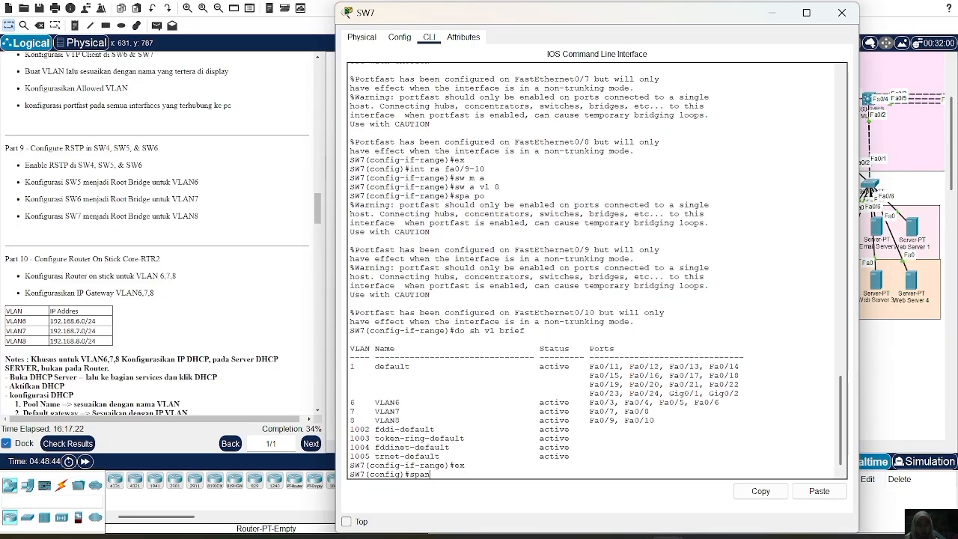
{"action": "type", "text": "ning-tree"}
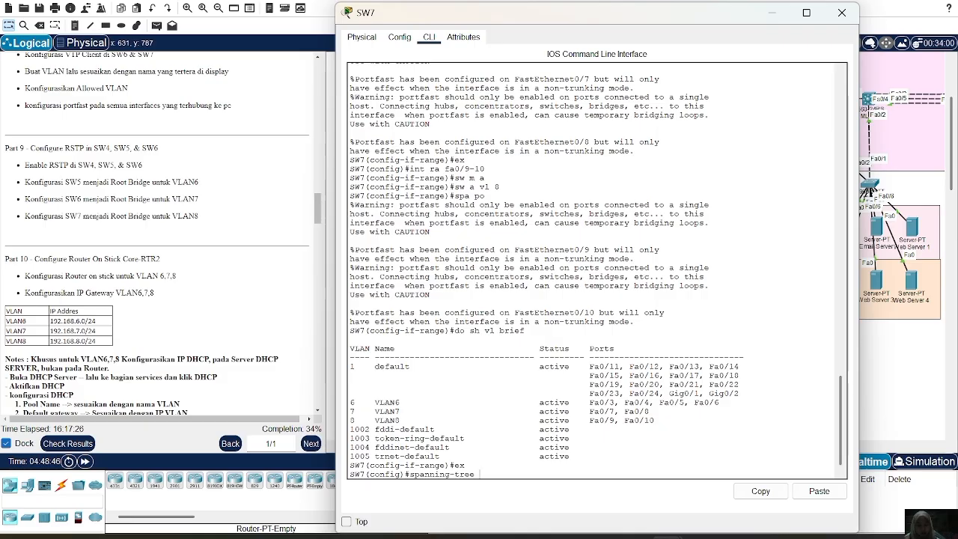
{"action": "type", "text": " mode rapid"}
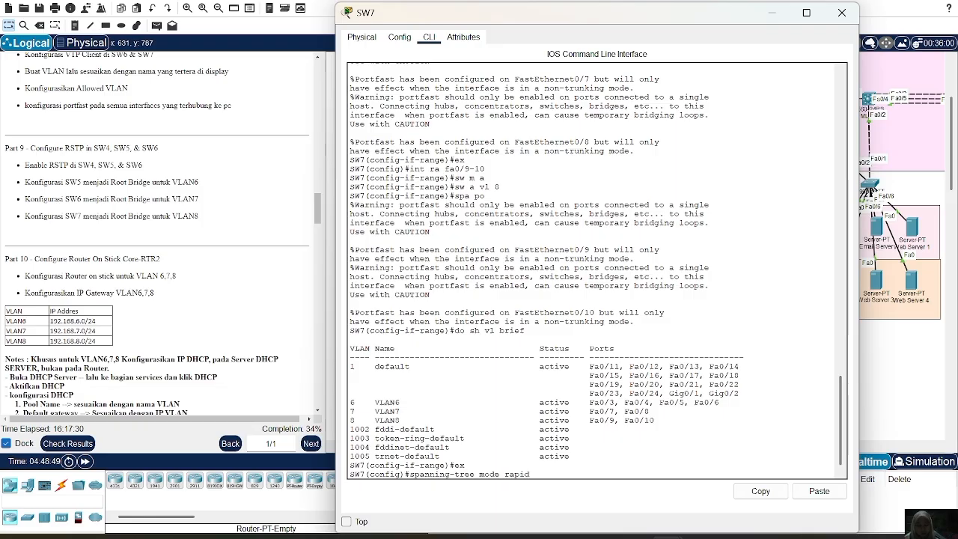
{"action": "type", "text": "-pvst"}
{"action": "key", "text": "Return"}
Make SW7 the primary root bridge for VLAN 8.
{"action": "type", "text": "spann"}
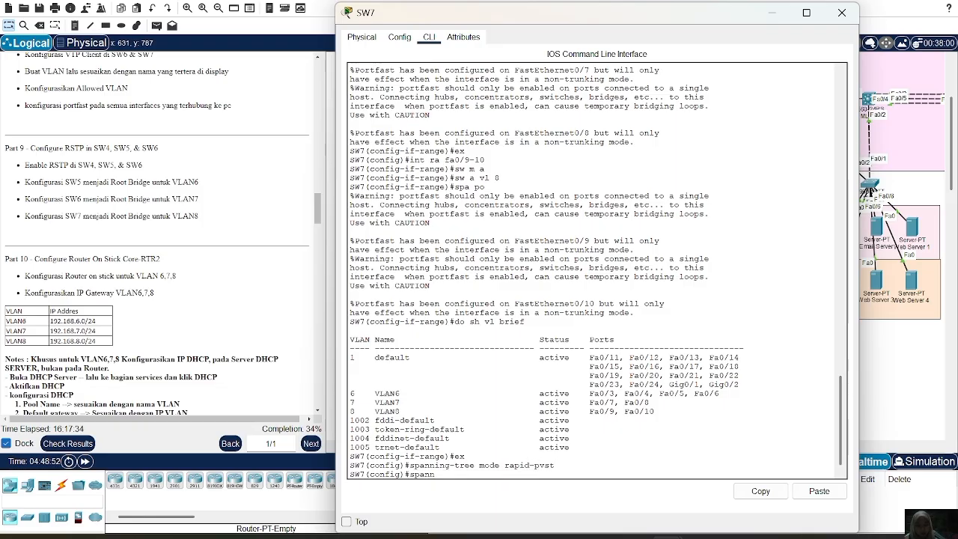
{"action": "type", "text": "ing-tree"}
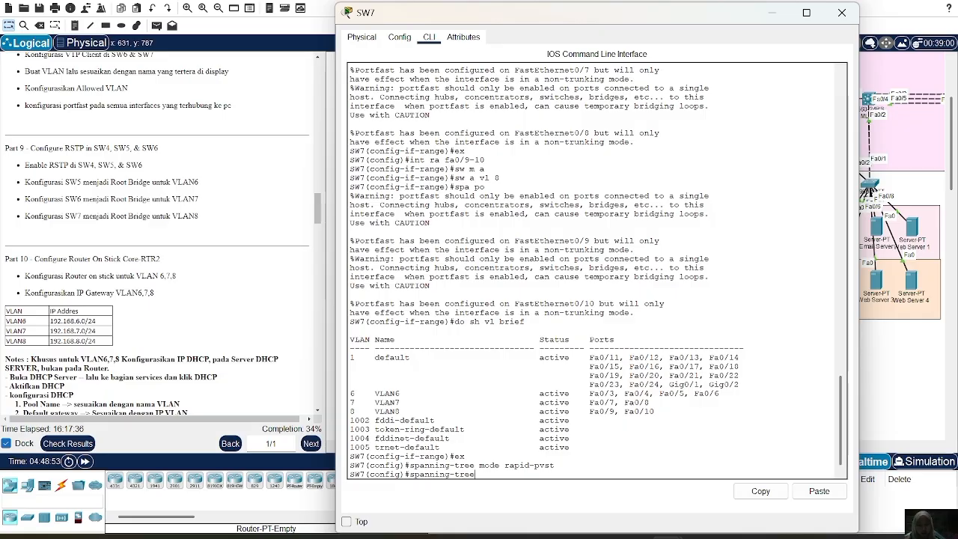
{"action": "type", "text": " vlan 8 root primar"}
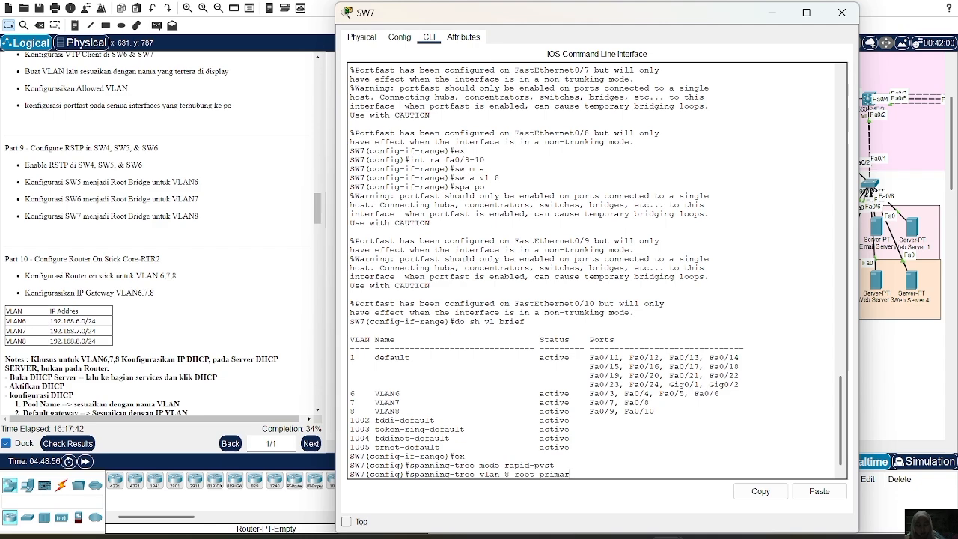
{"action": "type", "text": "y"}
{"action": "key", "text": "Return"}
Display SW7's spanning-tree status from configuration mode.
{"action": "type", "text": "do"}
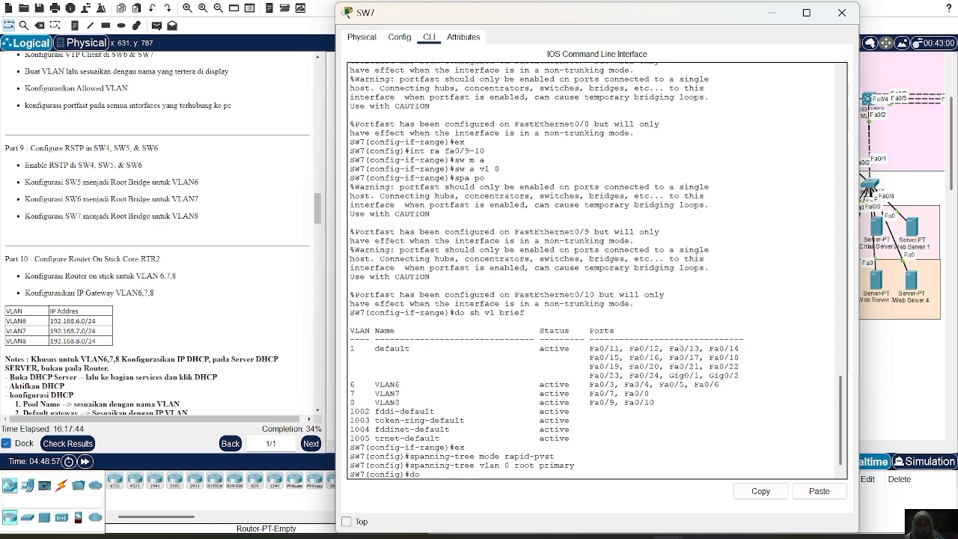
{"action": "type", "text": " sh"}
{"action": "type", "text": " so"}
{"action": "type", "text": "p"}
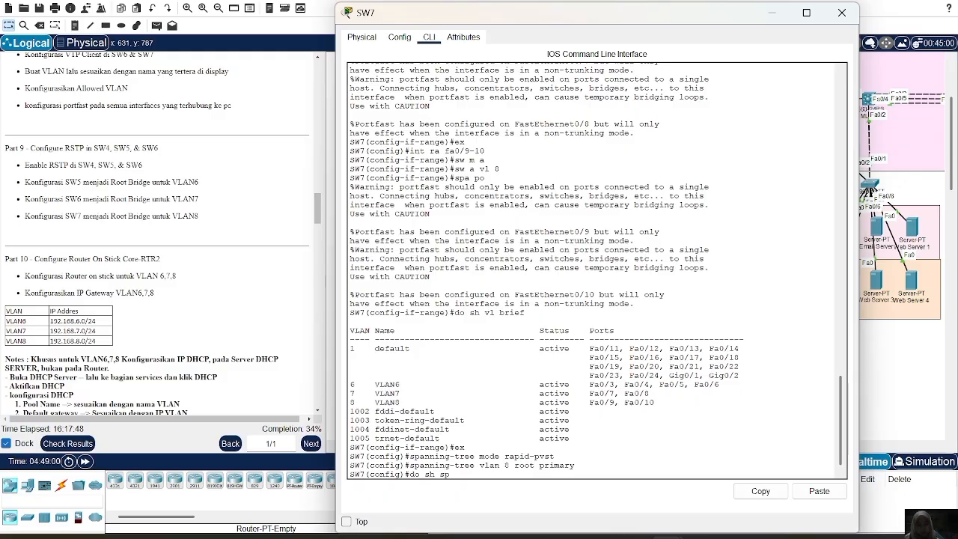
{"action": "type", "text": "anning-tree"}
{"action": "key", "text": "Return"}
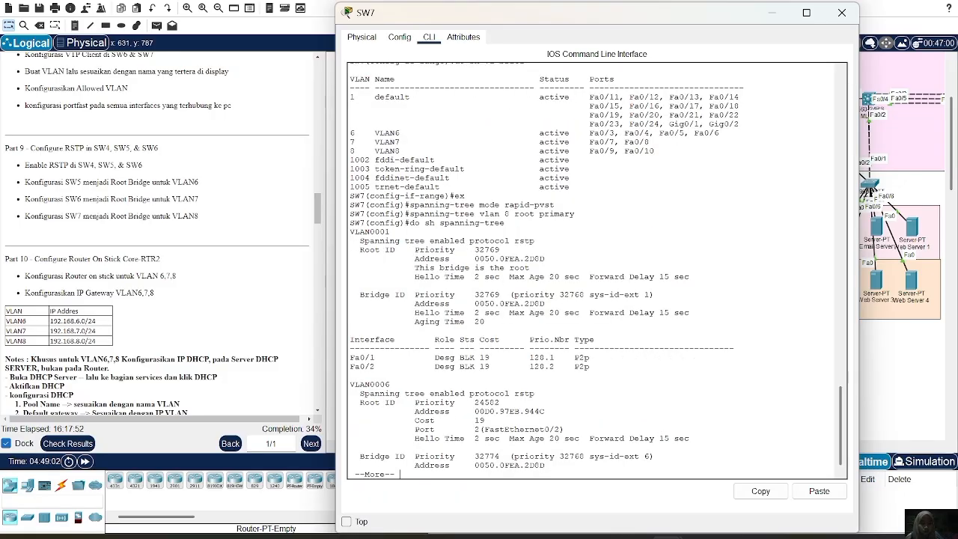
Read through the rest of SW7's spanning-tree output, check the root bridge entry for VLAN 8, and close the switch's window.
{"action": "key", "text": "space"}
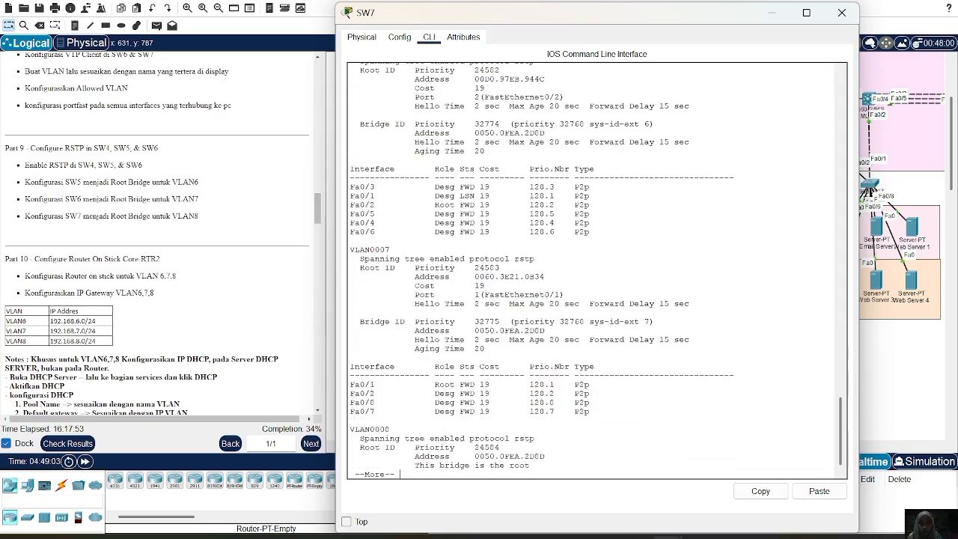
{"action": "key", "text": "Return"}
{"action": "key", "text": "Return"}
{"action": "key", "text": "Return"}
{"action": "key", "text": "Return"}
{"action": "key", "text": "Return"}
{"action": "key", "text": "Return"}
{"action": "key", "text": "Return"}
{"action": "key", "text": "Return"}
{"action": "key", "text": "Return"}
{"action": "key", "text": "Return"}
{"action": "key", "text": "Return"}
{"action": "key", "text": "Return"}
{"action": "key", "text": "Return"}
{"action": "key", "text": "Return"}
{"action": "key", "text": "Return"}
{"action": "key", "text": "Return"}
{"action": "key", "text": "Return"}
{"action": "key", "text": "Return"}
{"action": "key", "text": "Return"}
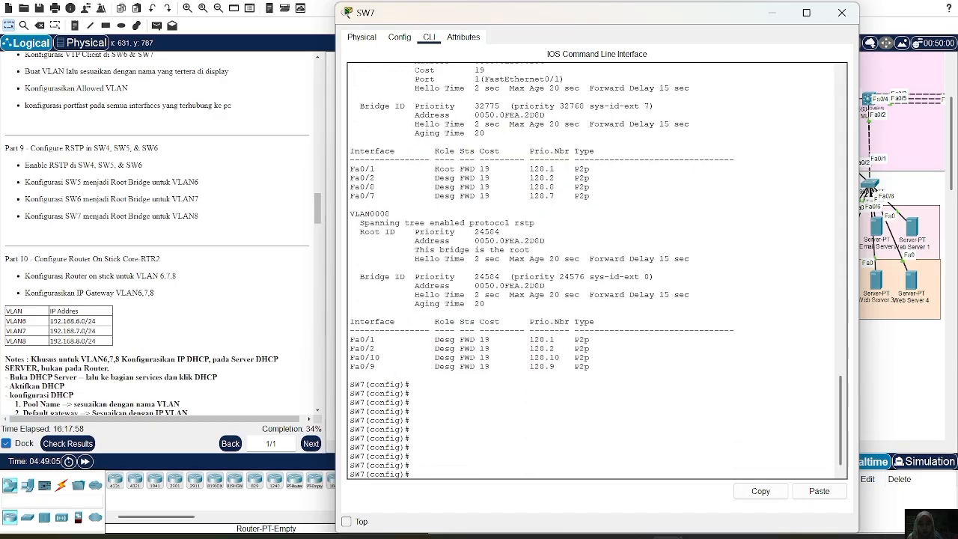
{"action": "left_click_drag", "start_coordinate": [410, 249], "coordinate": [530, 250]}
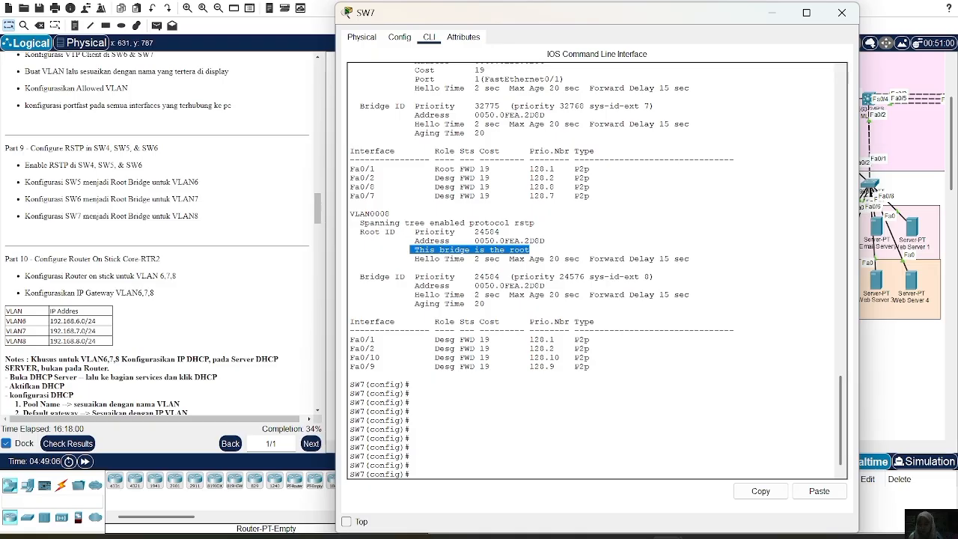
{"action": "left_click", "coordinate": [855, 13]}
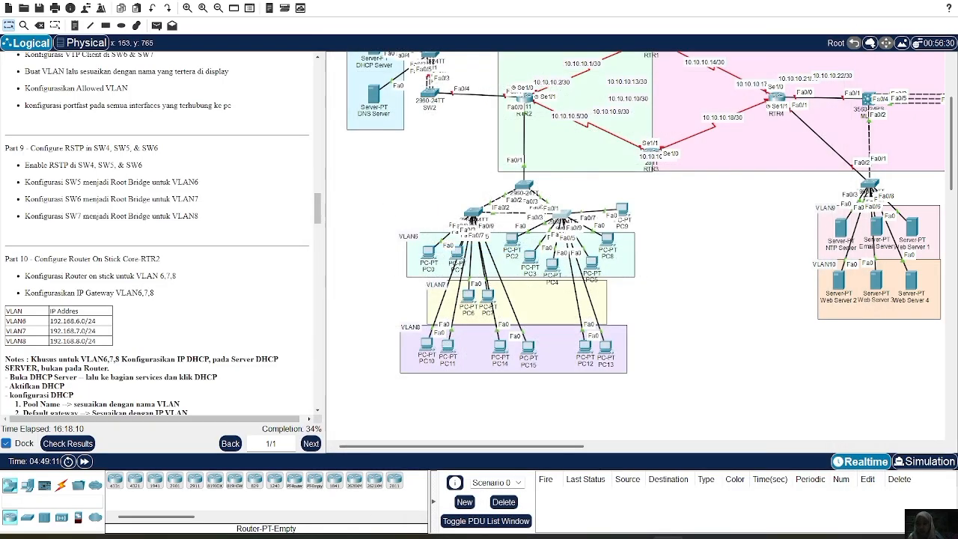
Review the Part 10 instructions, open RTR2's command line, and try to select interface fa1/0 from global configuration mode.
{"action": "scroll", "coordinate": [157, 232], "scroll_direction": "down", "scroll_amount": 5}
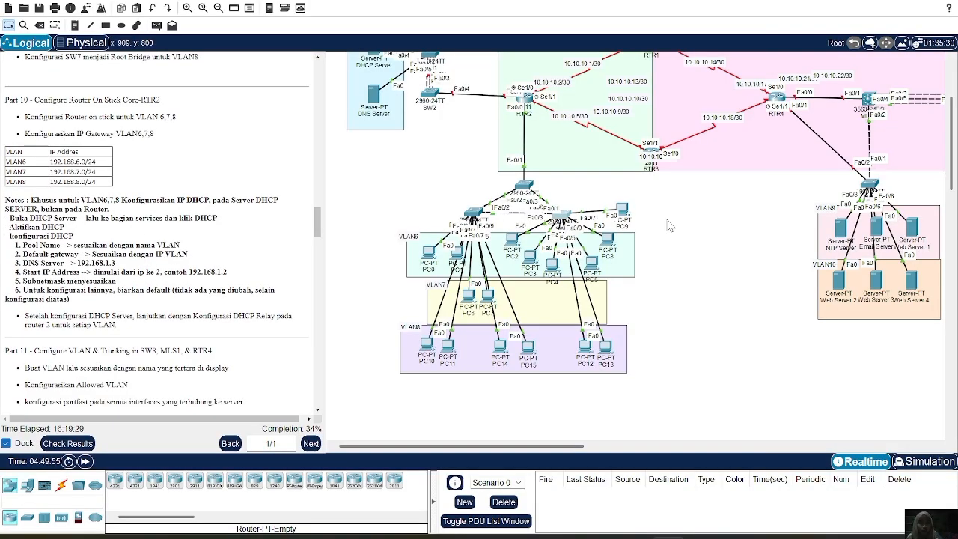
{"action": "scroll", "coordinate": [667, 223], "scroll_direction": "right", "scroll_amount": 2}
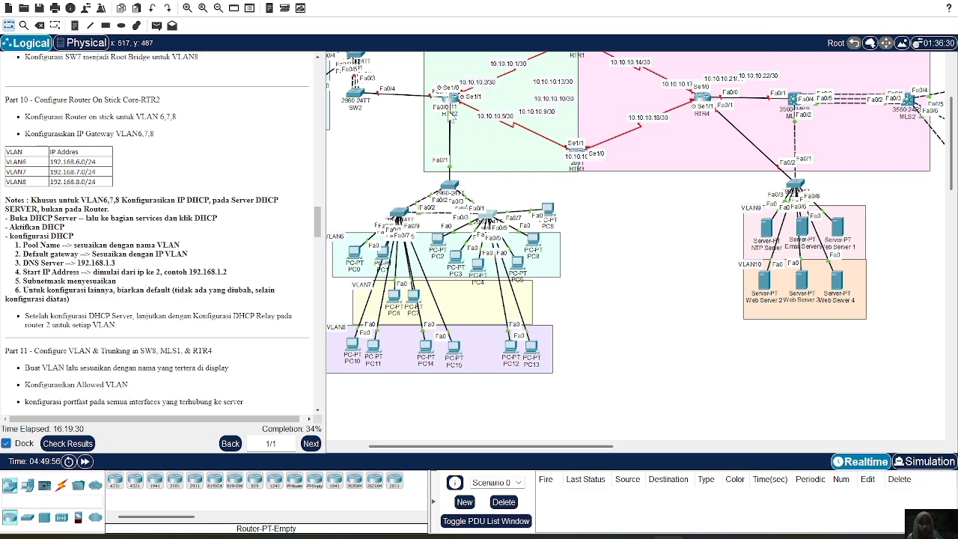
{"action": "scroll", "coordinate": [496, 133], "scroll_direction": "up", "scroll_amount": 4}
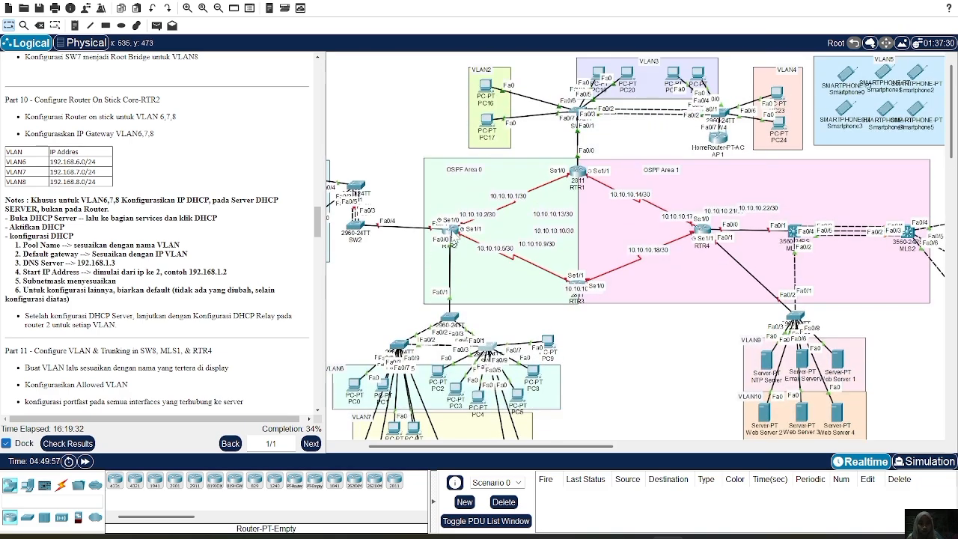
{"action": "left_click", "coordinate": [453, 233]}
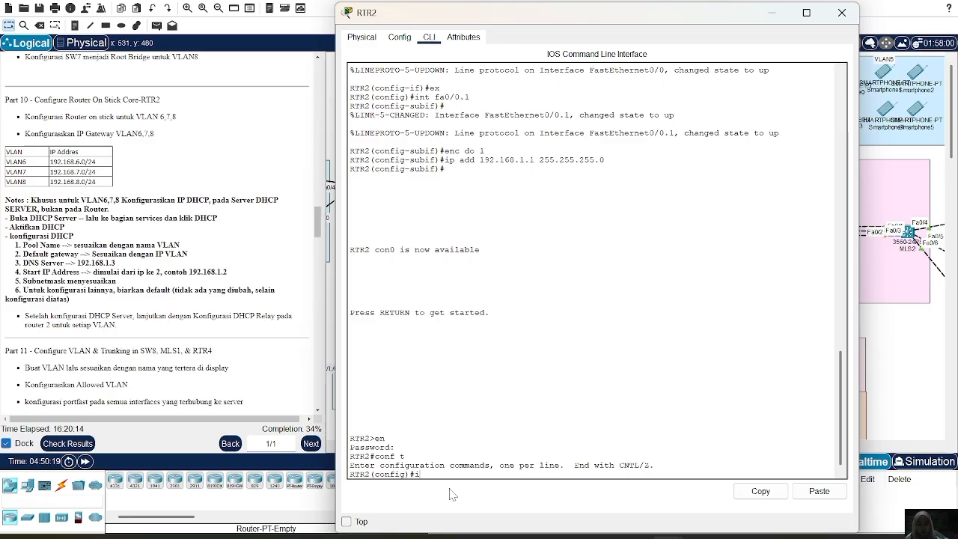
{"action": "type", "text": "nt fa1/0"}
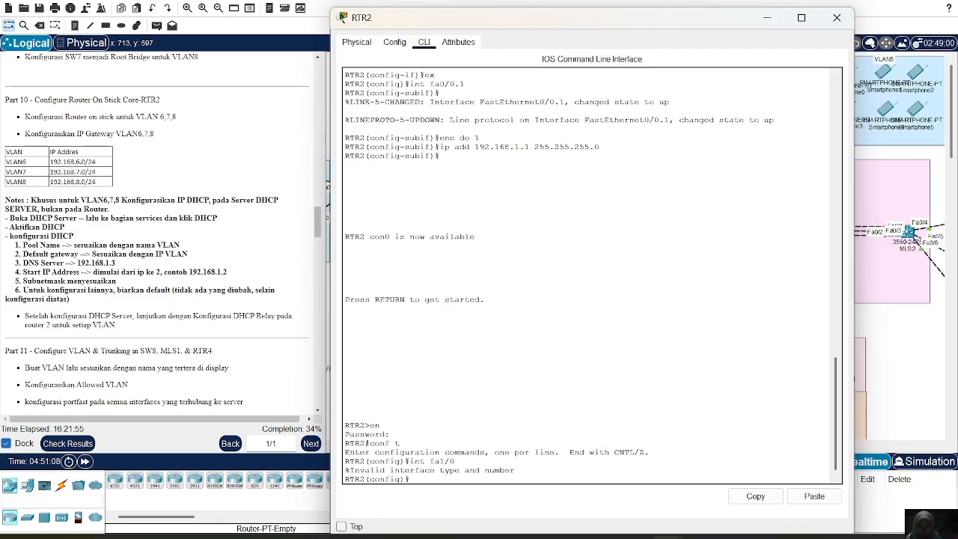
Enable serial interface se1/0 on RTR2 and return to global configuration mode.
{"action": "key", "text": "Up"}
{"action": "key", "text": "BackSpace"}
{"action": "key", "text": "BackSpace"}
{"action": "key", "text": "BackSpace"}
{"action": "key", "text": "BackSpace"}
{"action": "key", "text": "BackSpace"}
{"action": "type", "text": "s1/0"}
{"action": "type", "text": "e"}
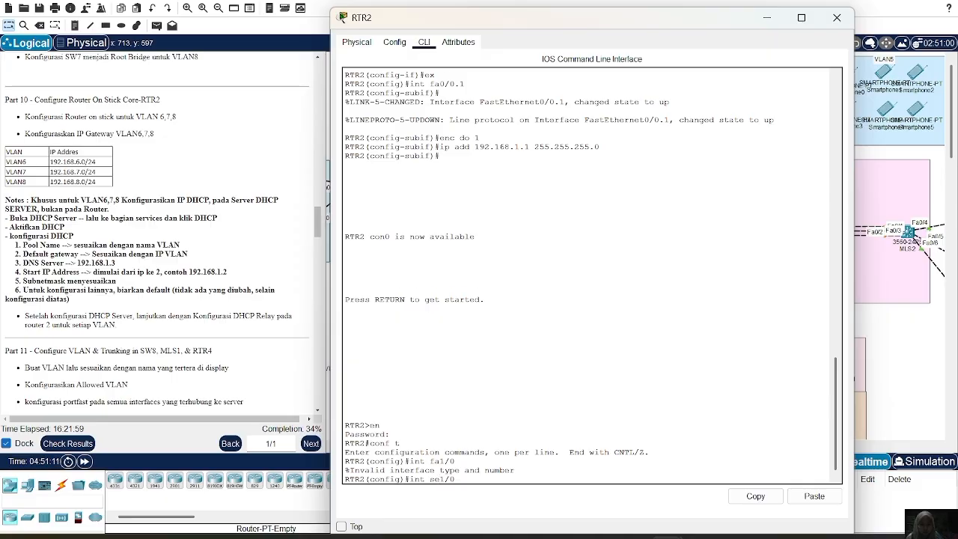
{"action": "key", "text": "Return"}
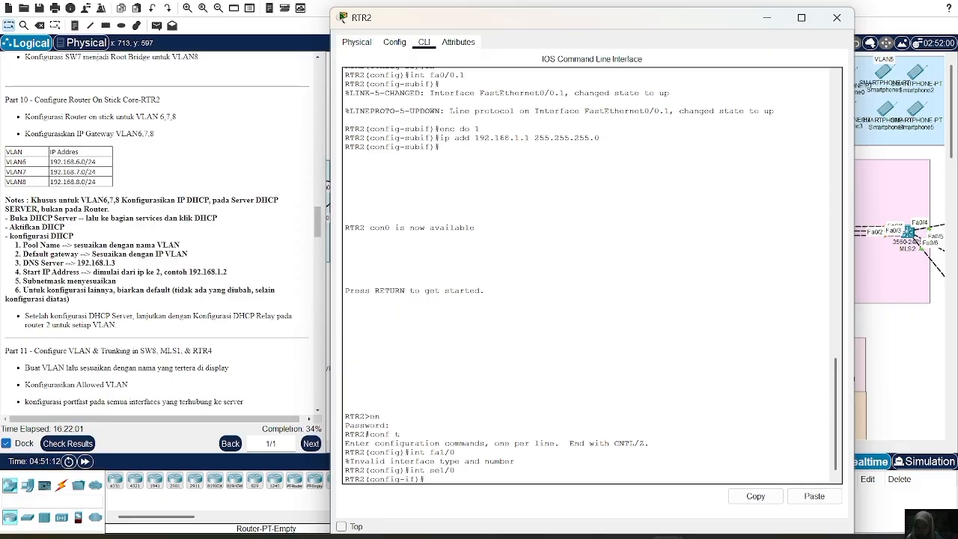
{"action": "type", "text": "no sh"}
{"action": "key", "text": "Return"}
{"action": "type", "text": "ex"}
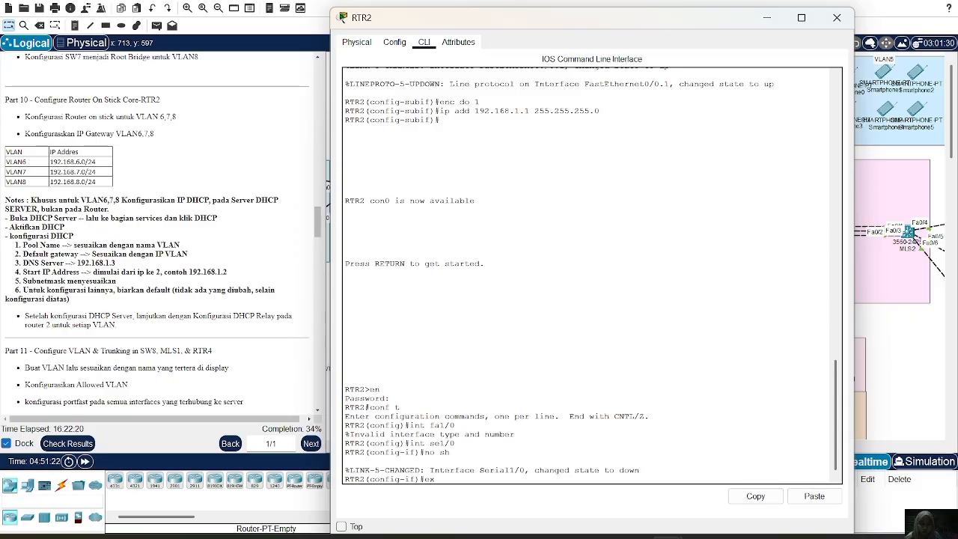
{"action": "key", "text": "Up"}
{"action": "key", "text": "Down"}
{"action": "key", "text": "Return"}
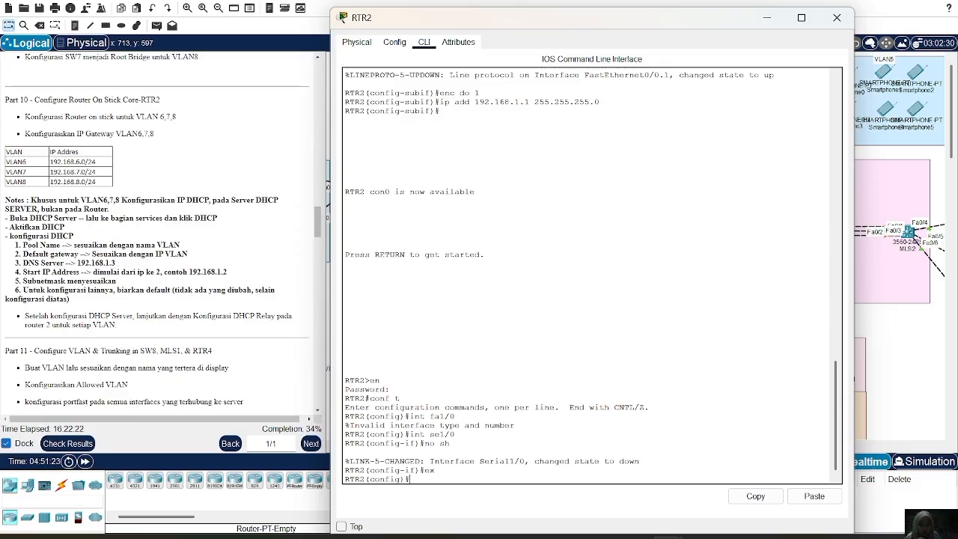
Try to enter interface fa1/0 and subinterface fa1/0.6 on RTR2.
{"action": "key", "text": "Up"}
{"action": "key", "text": "Up"}
{"action": "key", "text": "Up"}
{"action": "key", "text": "Up"}
{"action": "key", "text": "Return"}
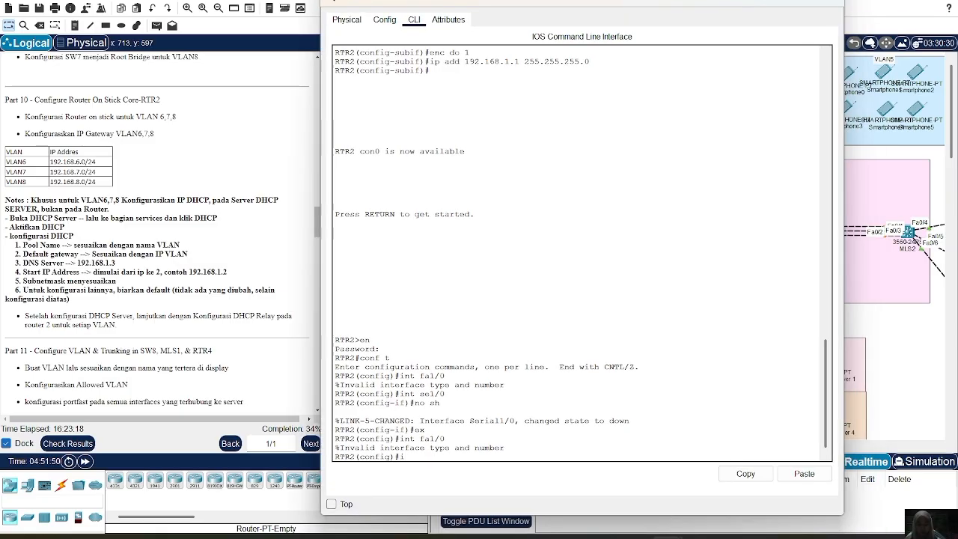
{"action": "type", "text": "int fa1/0.6"}
{"action": "key", "text": "Return"}
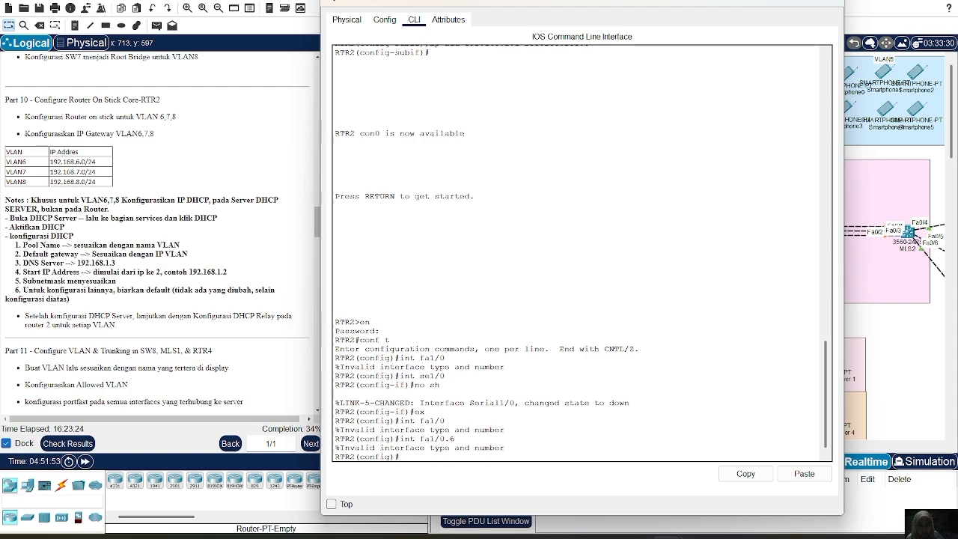
Select interface fa0/0 on RTR2 and enable it with no shutdown.
{"action": "type", "text": "int fa0"}
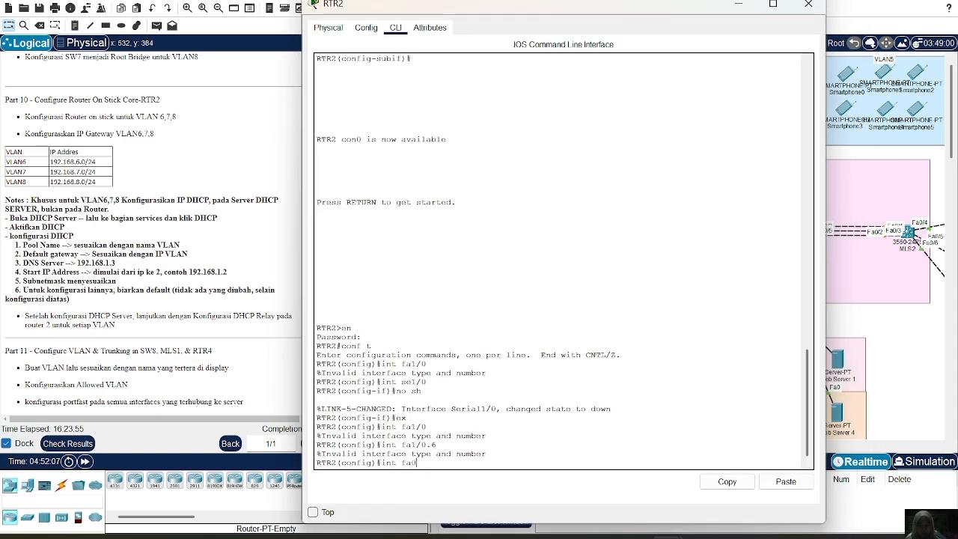
{"action": "type", "text": "/0"}
{"action": "key", "text": "Return"}
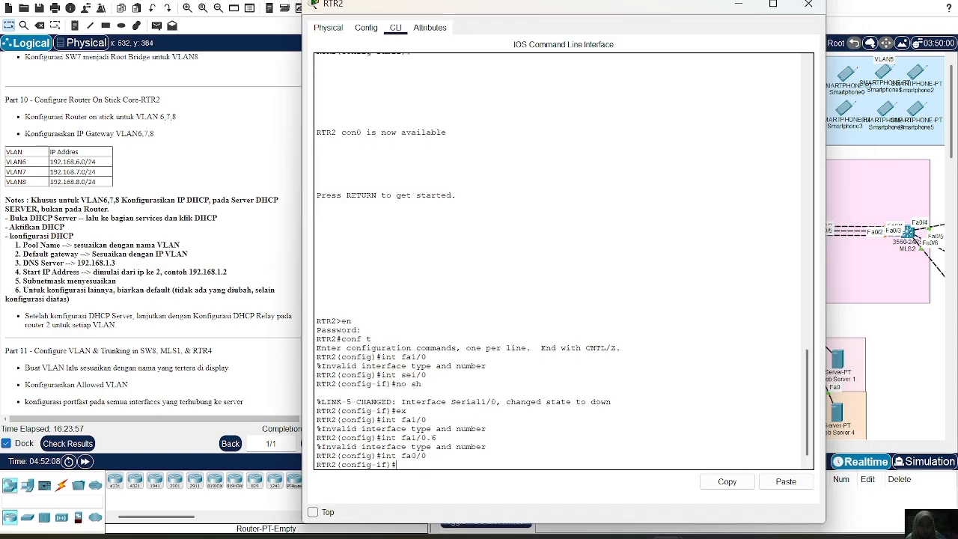
{"action": "type", "text": "no s"}
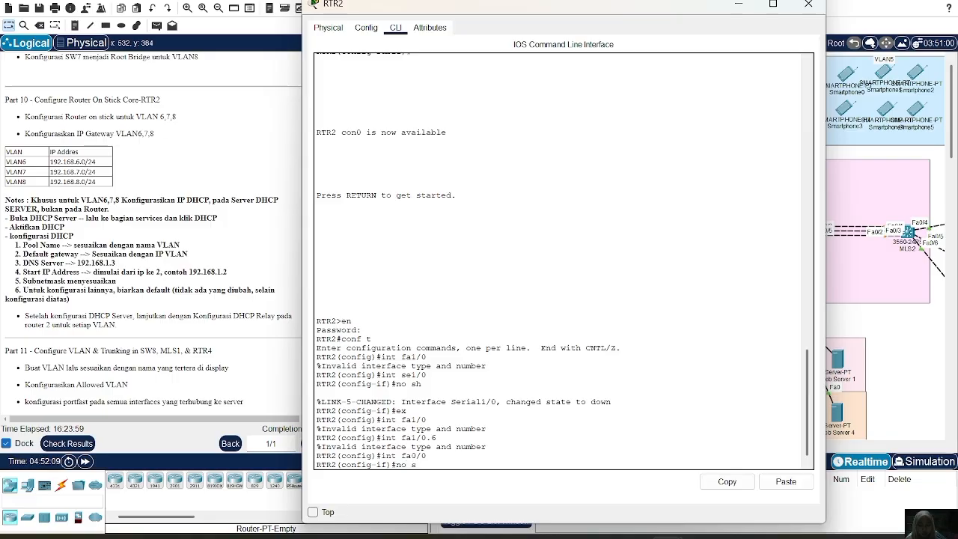
{"action": "type", "text": "h"}
{"action": "key", "text": "Return"}
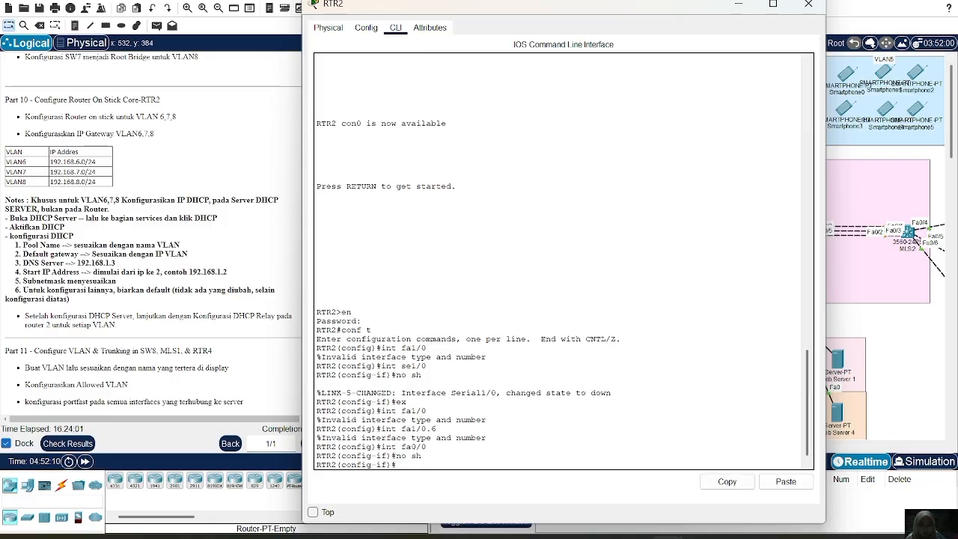
{"action": "key", "text": "Return"}
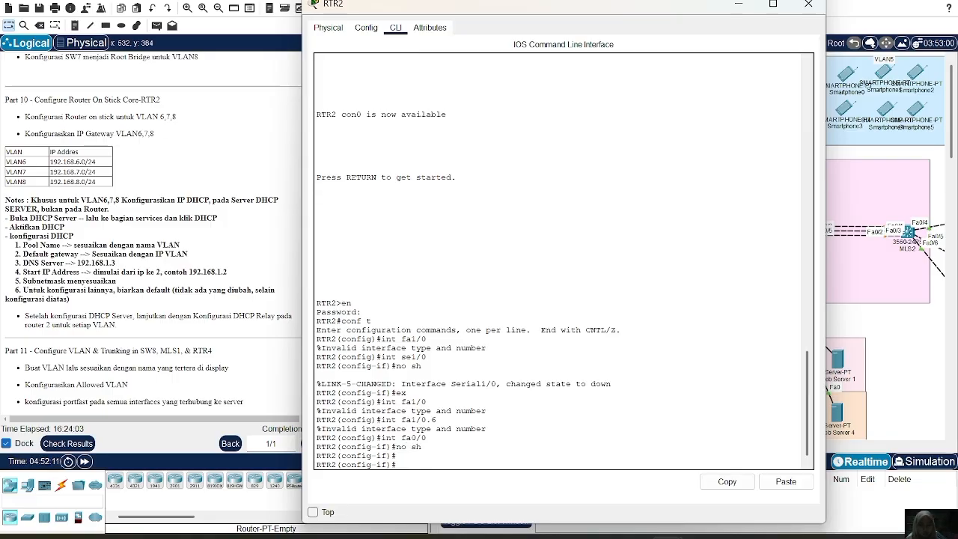
{"action": "type", "text": "int fa0/0"}
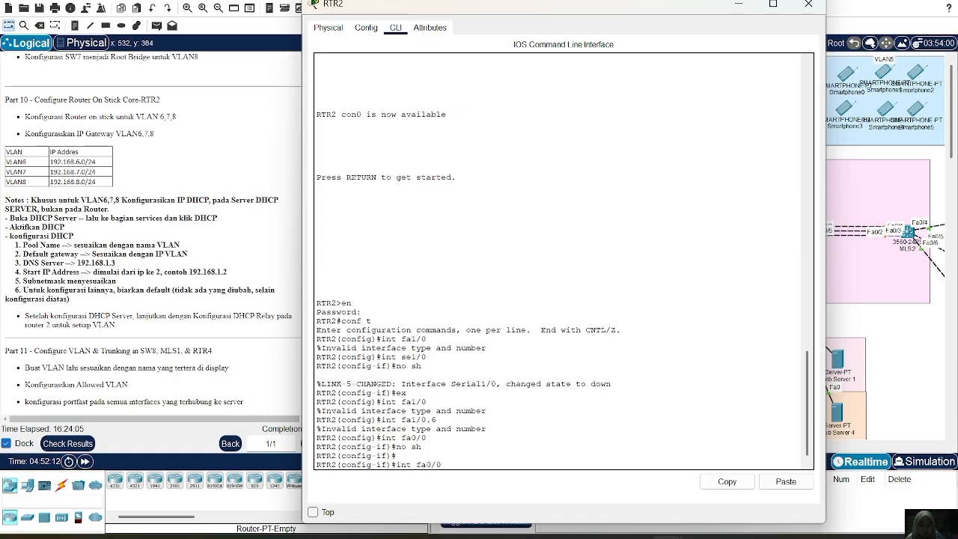
{"action": "key", "text": "Return"}
{"action": "type", "text": "no sh"}
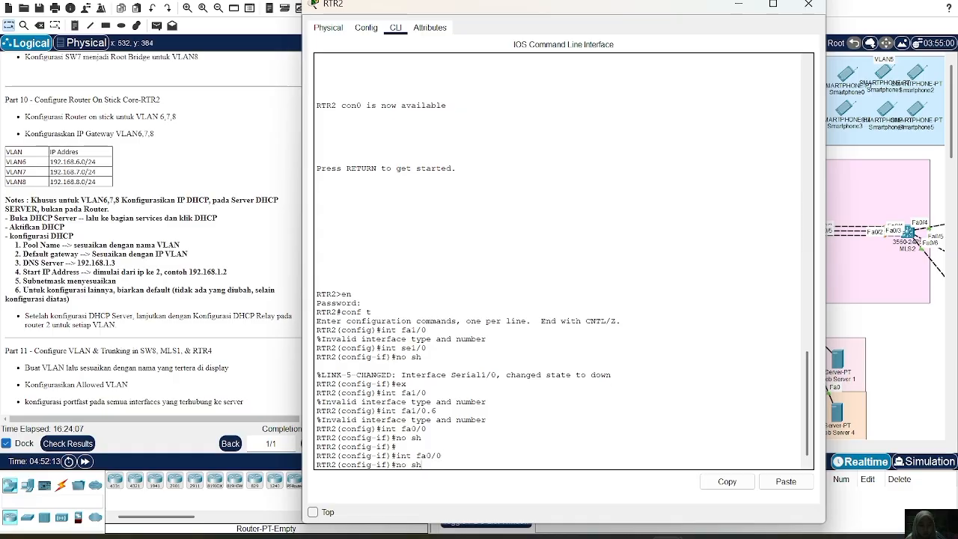
{"action": "key", "text": "Return"}
Create subinterface fa0/0.6 on RTR2 for VLAN 6.
{"action": "type", "text": "in"}
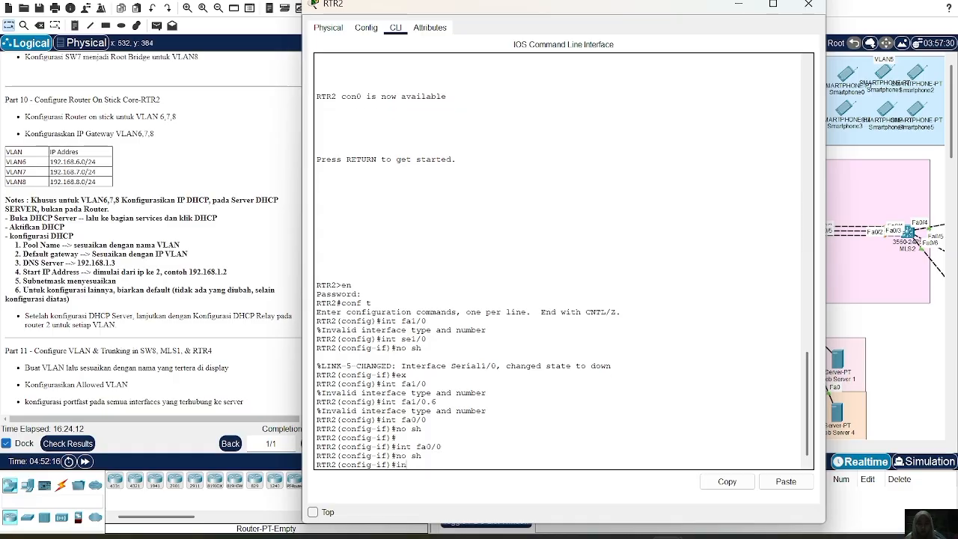
{"action": "type", "text": "t fa0/0.6"}
{"action": "key", "text": "Return"}
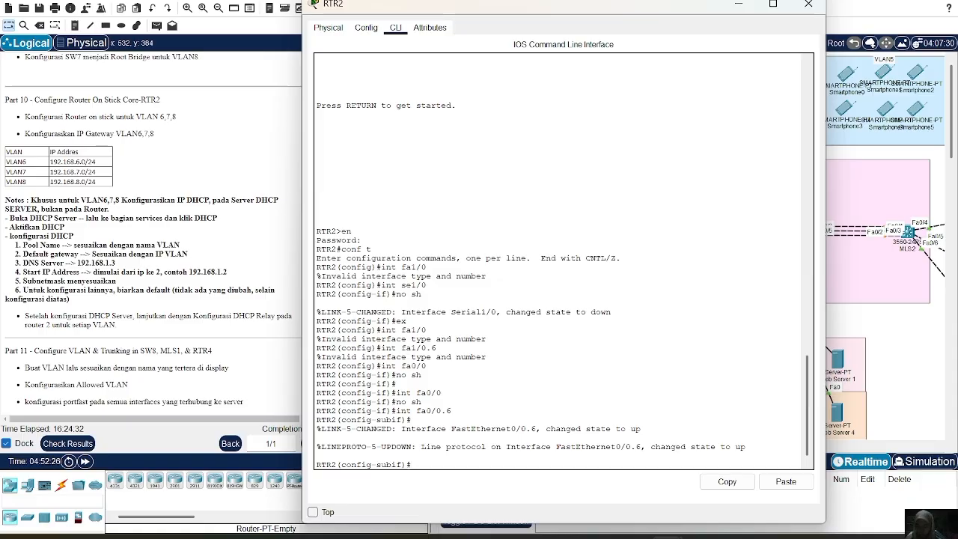
Set dot1Q encapsulation with VLAN ID 6 on subinterface fa0/0.6.
{"action": "type", "text": "enc do 6"}
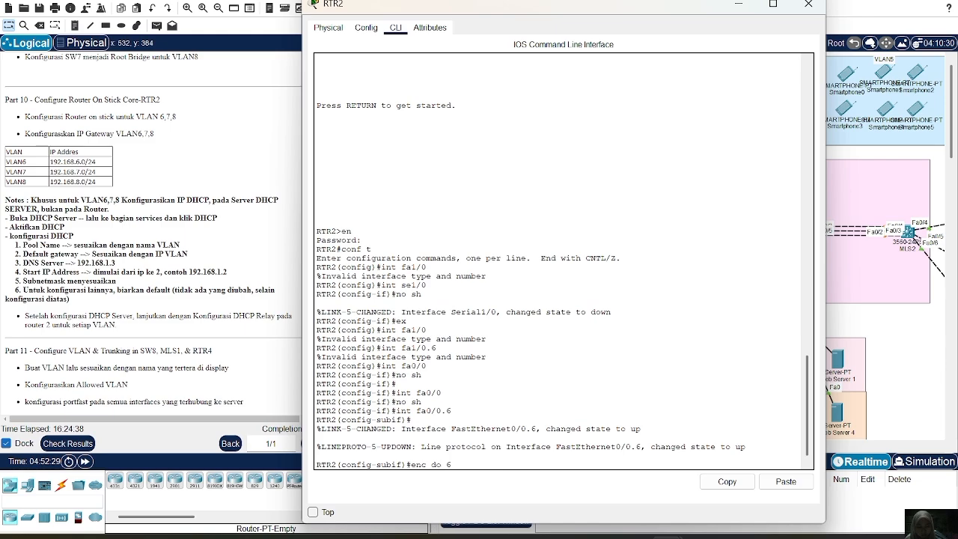
{"action": "key", "text": "Return"}
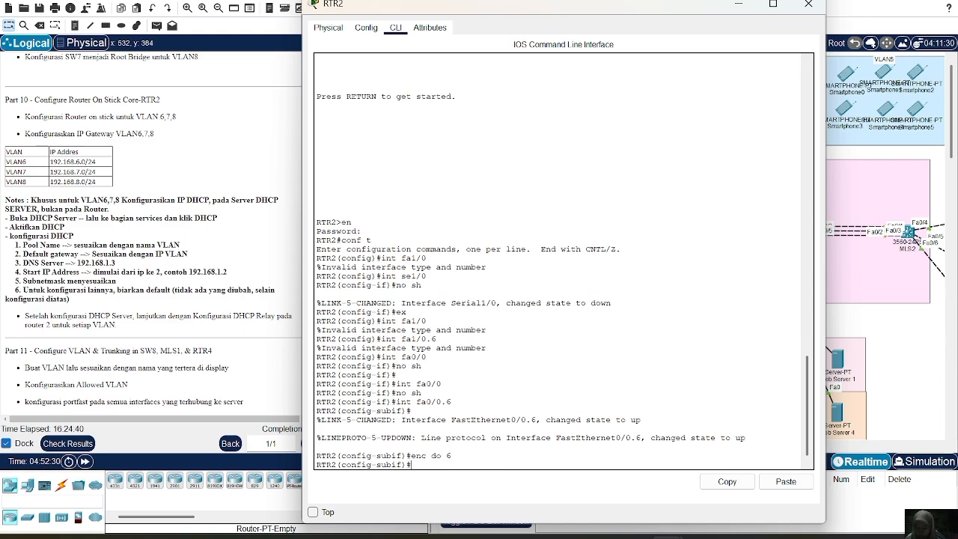
Assign IP address 192.168.6.1 with mask 255.255.255.0 to subinterface fa0/0.6 as the VLAN 6 gateway.
{"action": "type", "text": "ip "}
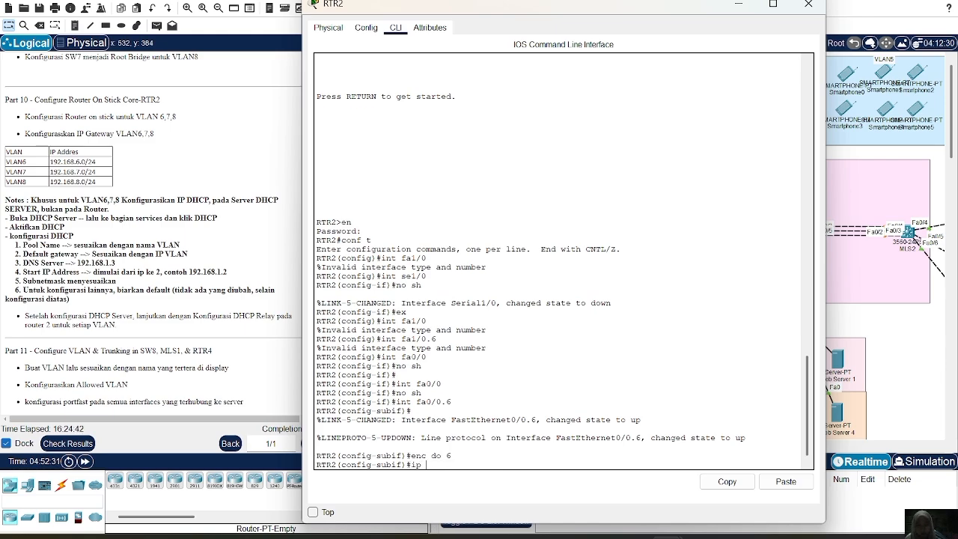
{"action": "type", "text": "add 192.168.6.1"}
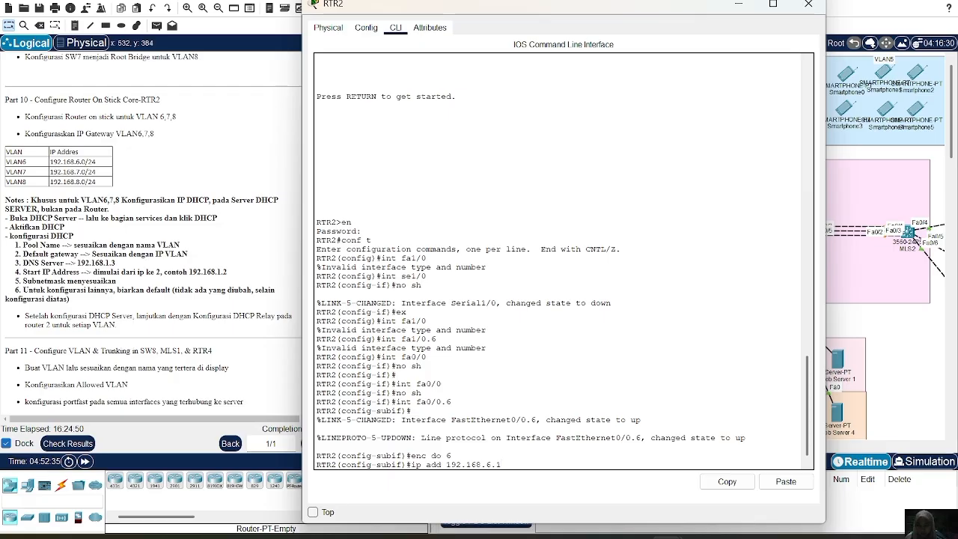
{"action": "key", "text": "Return"}
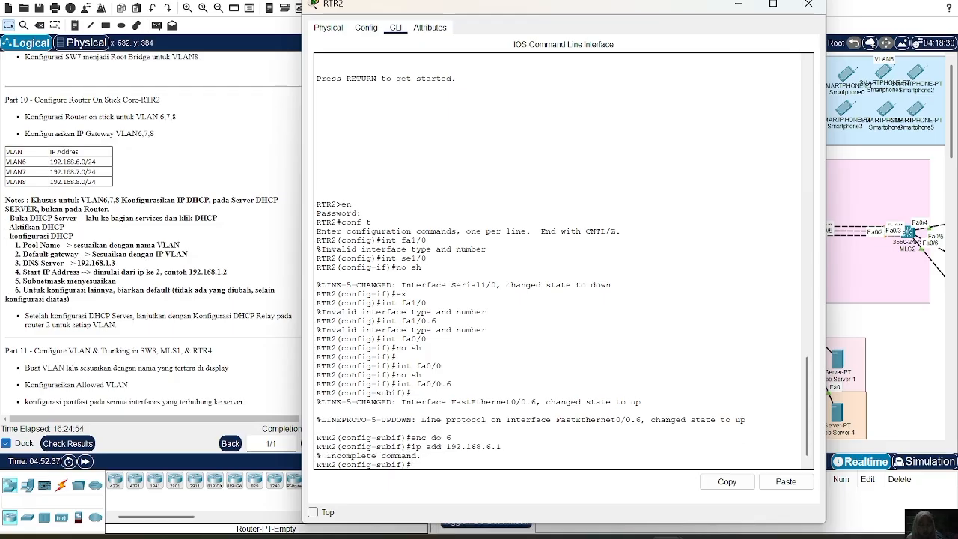
{"action": "key", "text": "Up"}
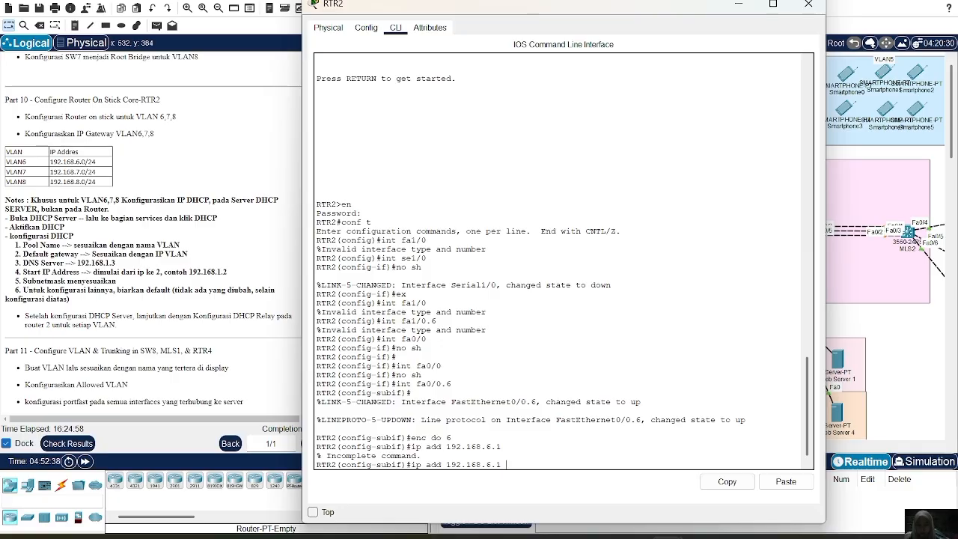
{"action": "type", "text": "255.255.255.0"}
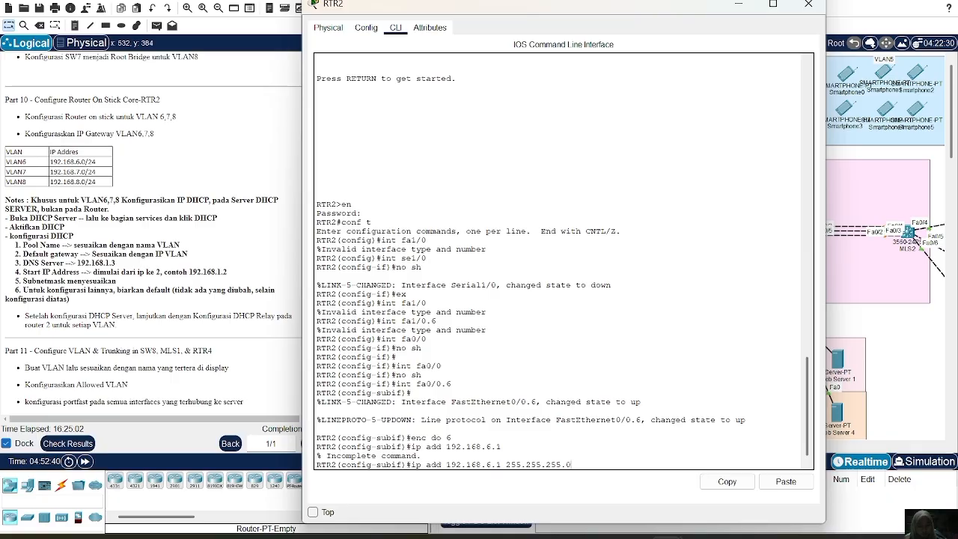
{"action": "key", "text": "Return"}
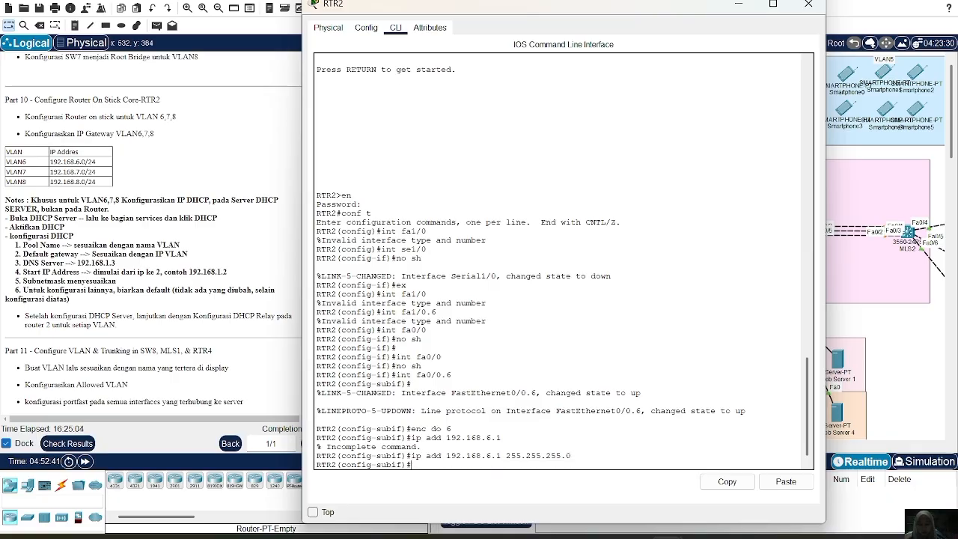
Leave subinterface fa0/0.6 and create subinterface fa0/0.7 on RTR2 for VLAN 7.
{"action": "type", "text": "ex"}
{"action": "key", "text": "Return"}
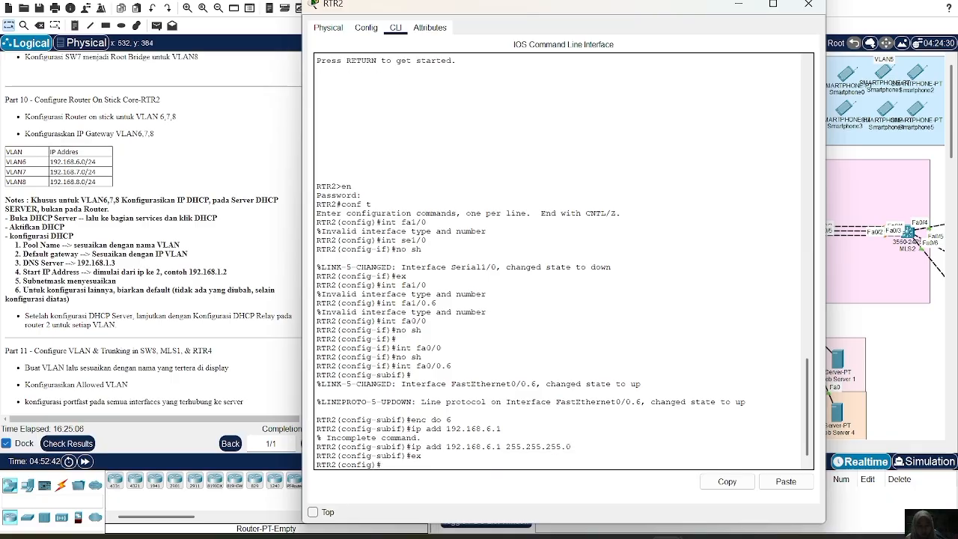
{"action": "type", "text": "int fa0/0.6"}
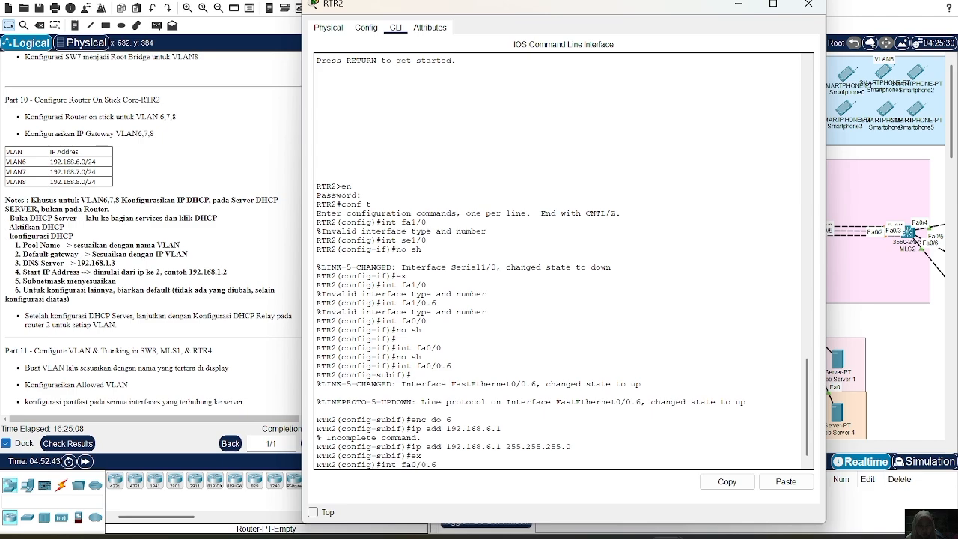
{"action": "key", "text": "BackSpace"}
{"action": "type", "text": "7"}
{"action": "key", "text": "Return"}
{"action": "key", "text": "Return"}
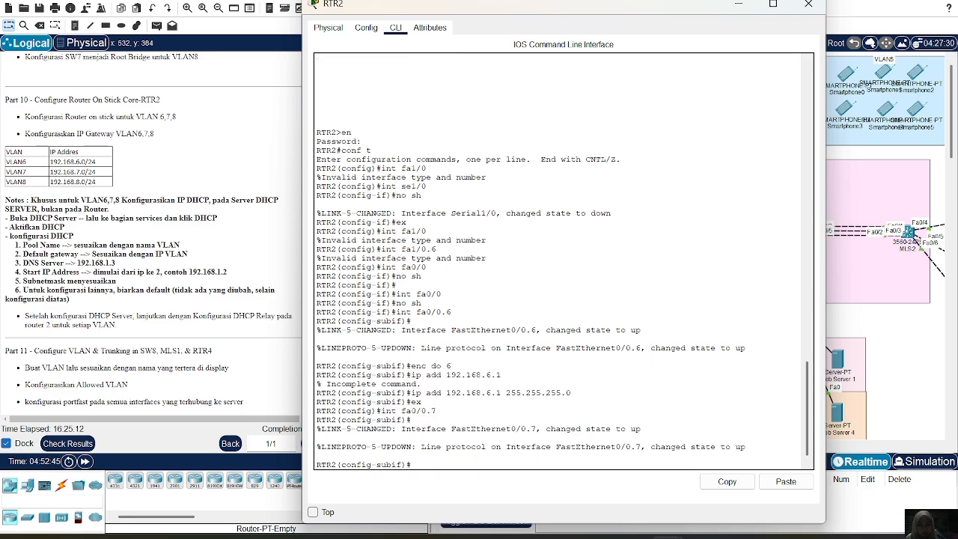
Set dot1Q encapsulation with VLAN ID 7 on subinterface fa0/0.7.
{"action": "type", "text": "enc"}
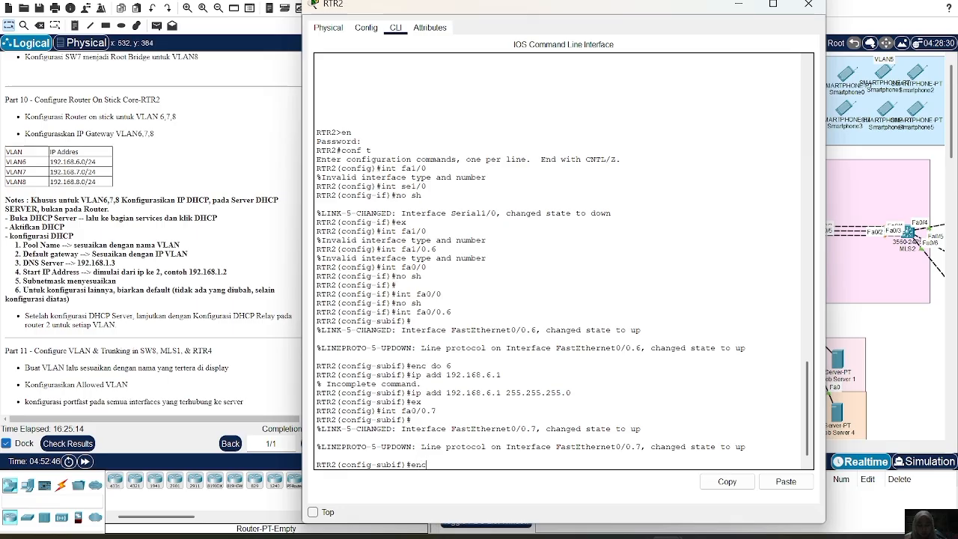
{"action": "type", "text": " do 7"}
{"action": "key", "text": "Return"}
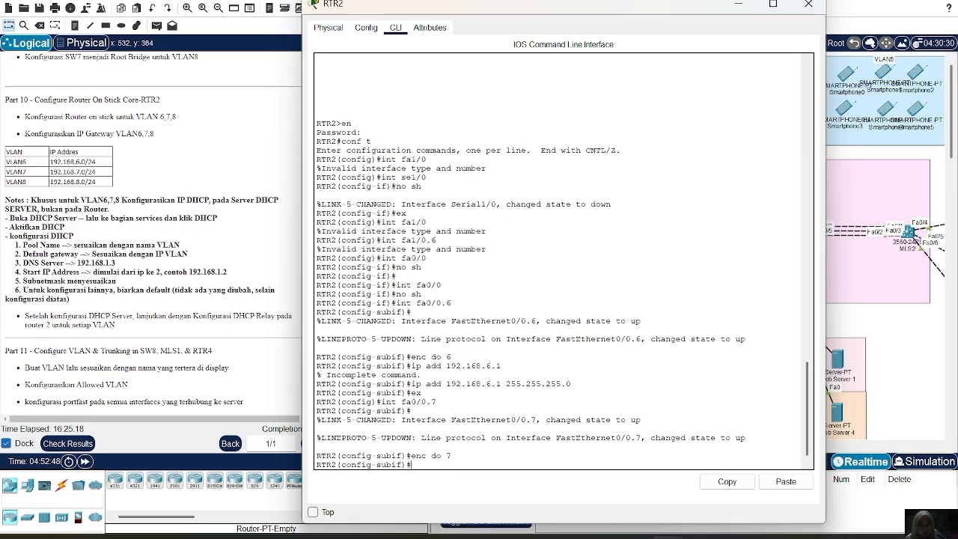
Assign IP address 192.168.7.1 with mask 255.255.255.0 to subinterface fa0/0.7 as the VLAN 7 gateway and return to global configuration.
{"action": "type", "text": "ip add 192.168.7.1 25"}
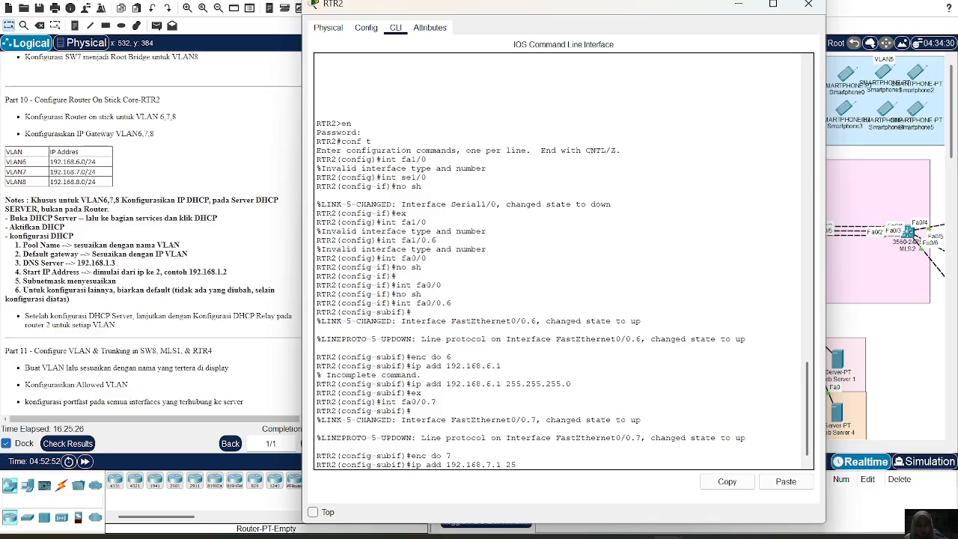
{"action": "type", "text": "5.255.255.0"}
{"action": "key", "text": "Return"}
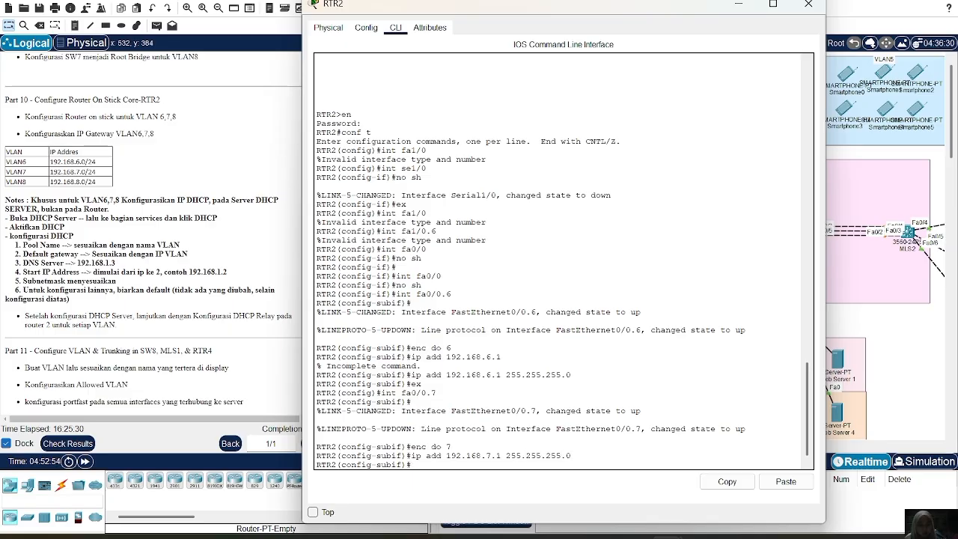
{"action": "type", "text": "ex"}
{"action": "key", "text": "Return"}
Create subinterface fa0/0.8 on RTR2 and set its dot1Q encapsulation with VLAN ID 8.
{"action": "type", "text": "int fa0/0.7"}
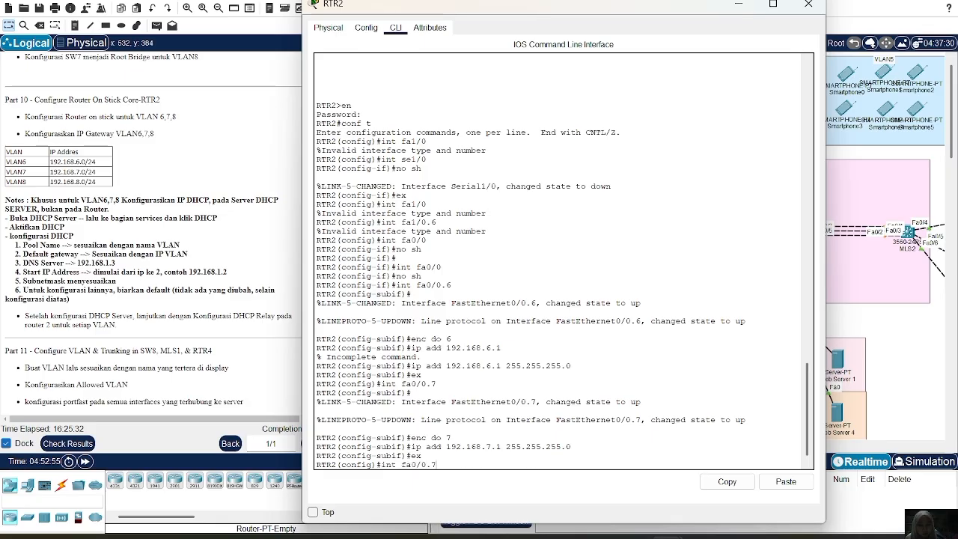
{"action": "key", "text": "Return"}
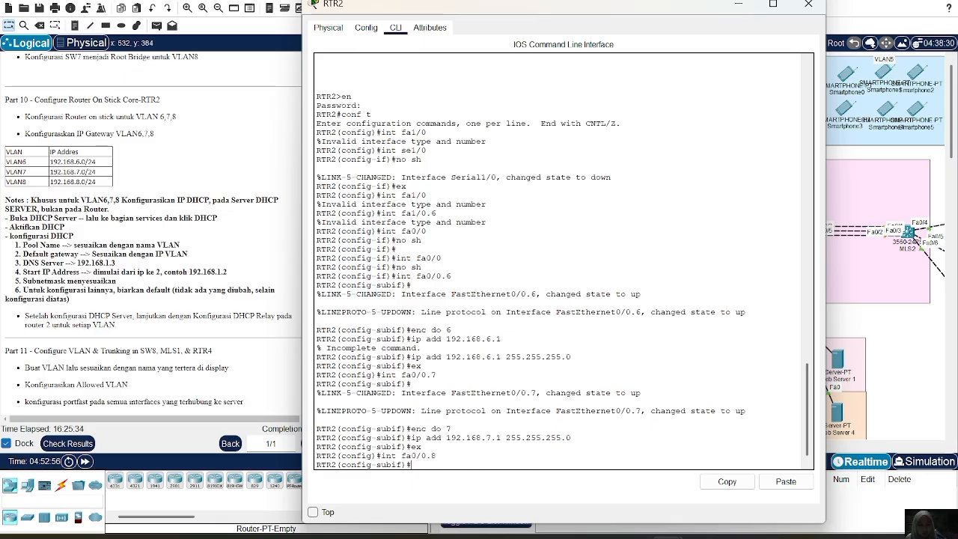
{"action": "key", "text": "Return"}
{"action": "type", "text": "enc do 7"}
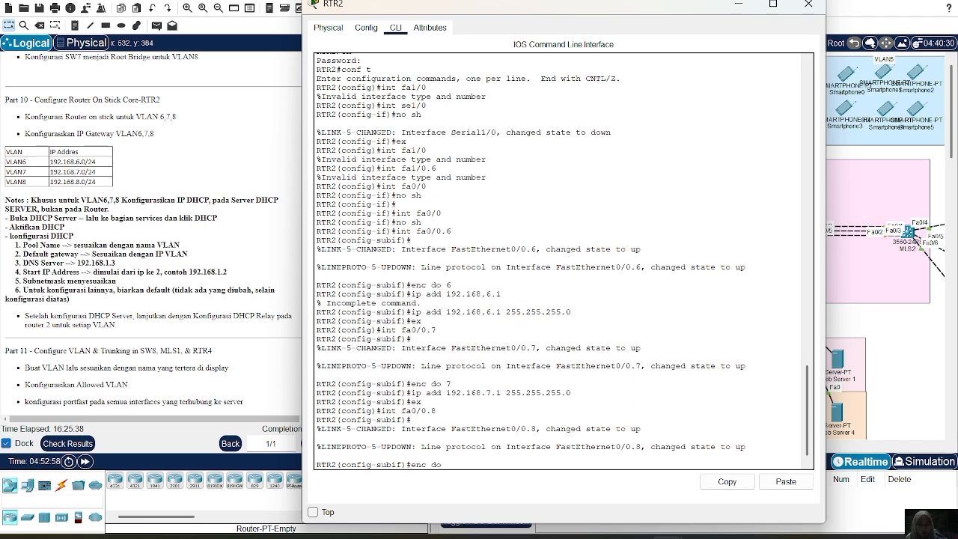
{"action": "key", "text": "BackSpace"}
{"action": "type", "text": "8"}
{"action": "key", "text": "Return"}
Assign IP address 192.168.8.1 with mask 255.255.255.0 to subinterface fa0/0.8 as the VLAN 8 gateway.
{"action": "key", "text": "Up"}
{"action": "key", "text": "Up"}
{"action": "key", "text": "Up"}
{"action": "key", "text": "Up"}
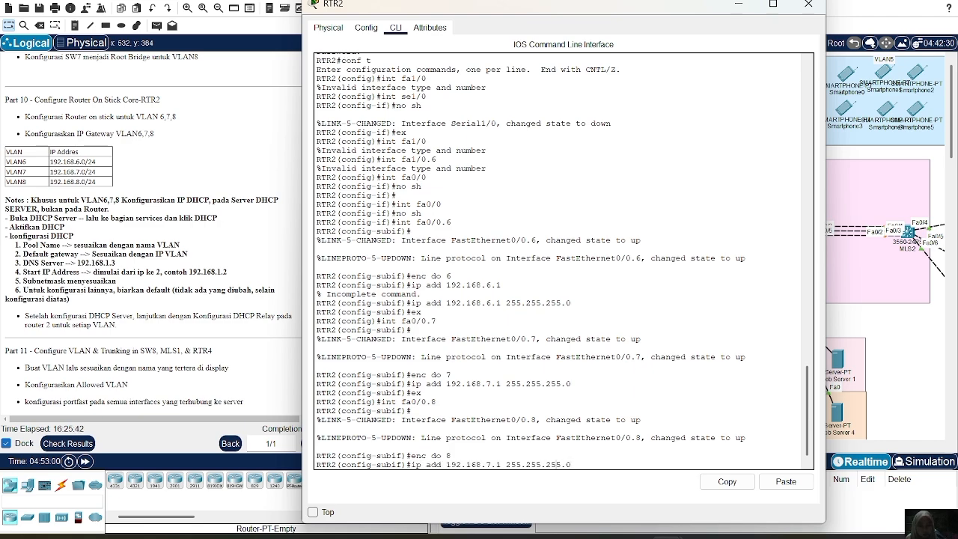
{"action": "key", "text": "BackSpace"}
{"action": "type", "text": "8"}
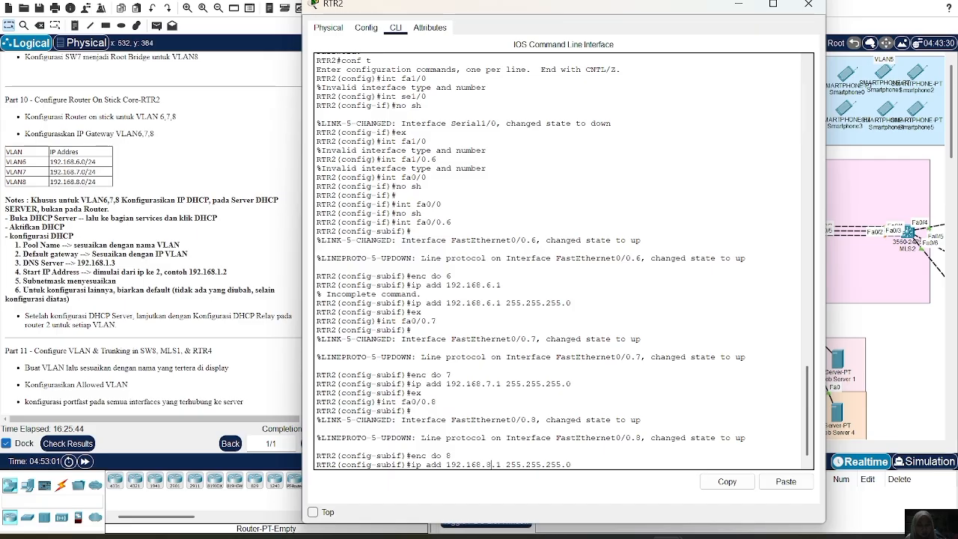
{"action": "key", "text": "Return"}
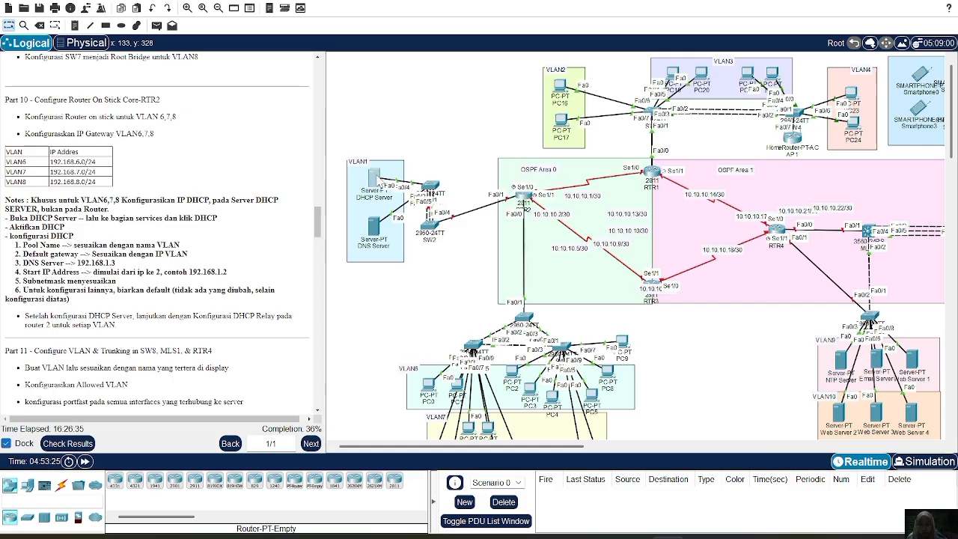
Open the DHCP service settings of the DHCP Server in VLAN1 and turn the service on.
{"action": "left_click", "coordinate": [382, 178]}
{"action": "left_click", "coordinate": [438, 39]}
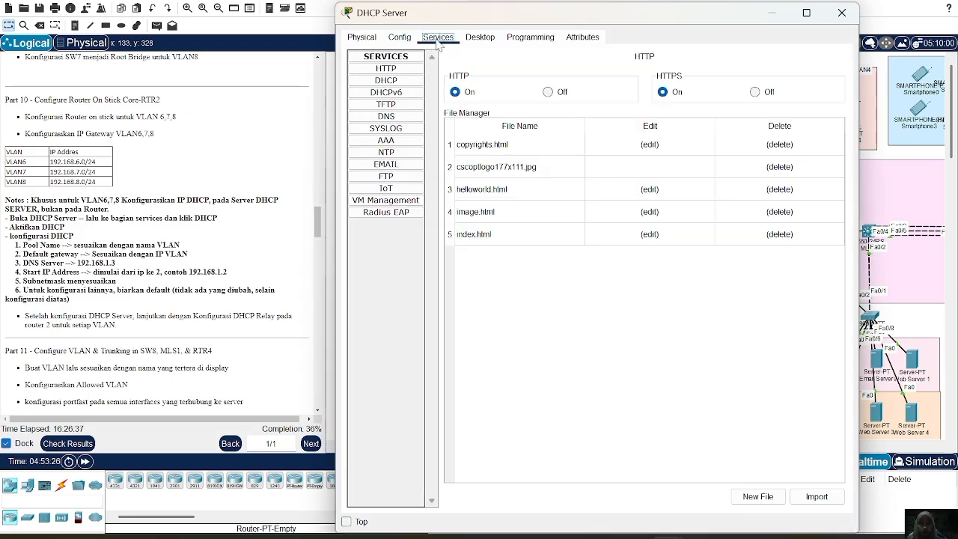
{"action": "left_click", "coordinate": [382, 82]}
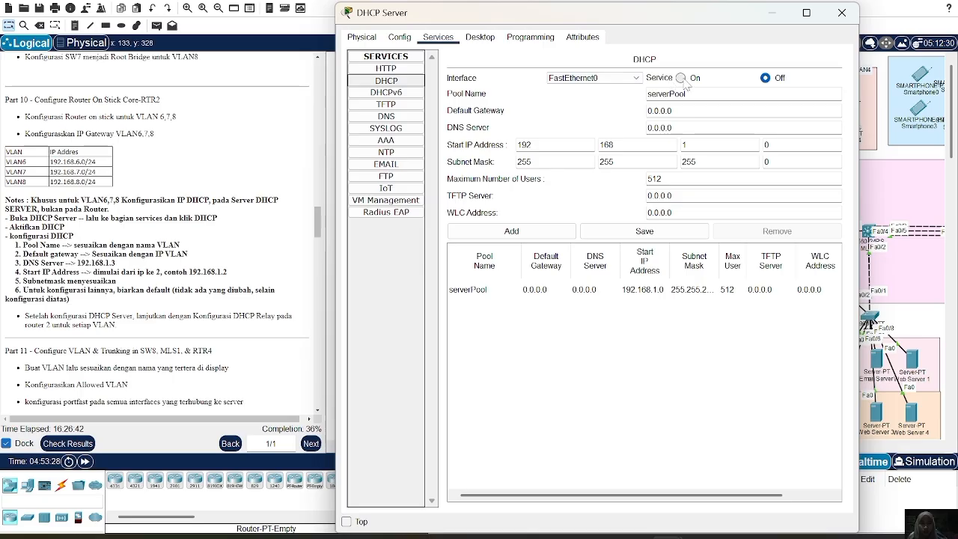
{"action": "left_click", "coordinate": [683, 81]}
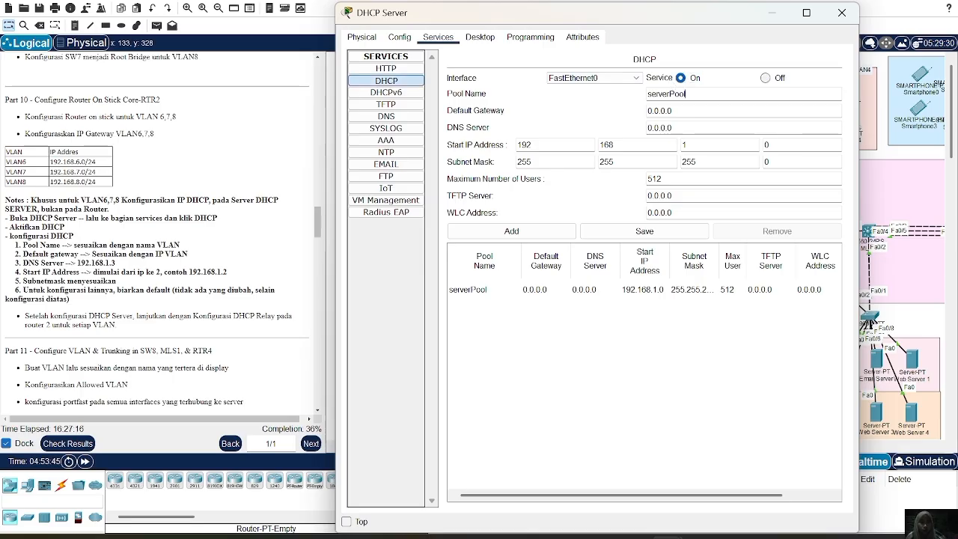
Name the DHCP pool VLAN6 and set its default gateway to 192.168.6.1.
{"action": "left_click", "coordinate": [685, 94]}
{"action": "key", "text": "BackSpace"}
{"action": "key", "text": "BackSpace"}
{"action": "key", "text": "BackSpace"}
{"action": "key", "text": "BackSpace"}
{"action": "key", "text": "BackSpace"}
{"action": "key", "text": "BackSpace"}
{"action": "key", "text": "BackSpace"}
{"action": "key", "text": "BackSpace"}
{"action": "key", "text": "BackSpace"}
{"action": "key", "text": "BackSpace"}
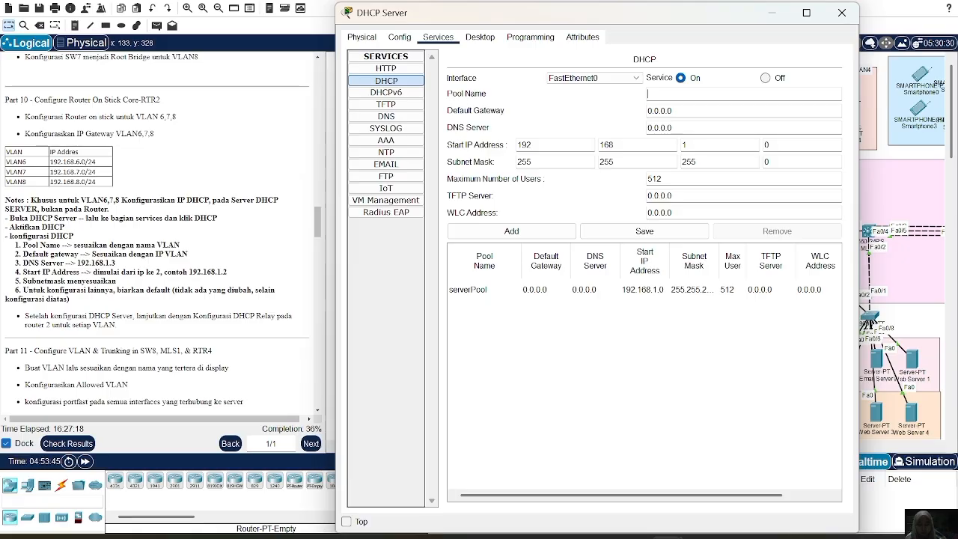
{"action": "type", "text": "VLAN6"}
{"action": "key", "text": "Tab"}
{"action": "type", "text": "192.168"}
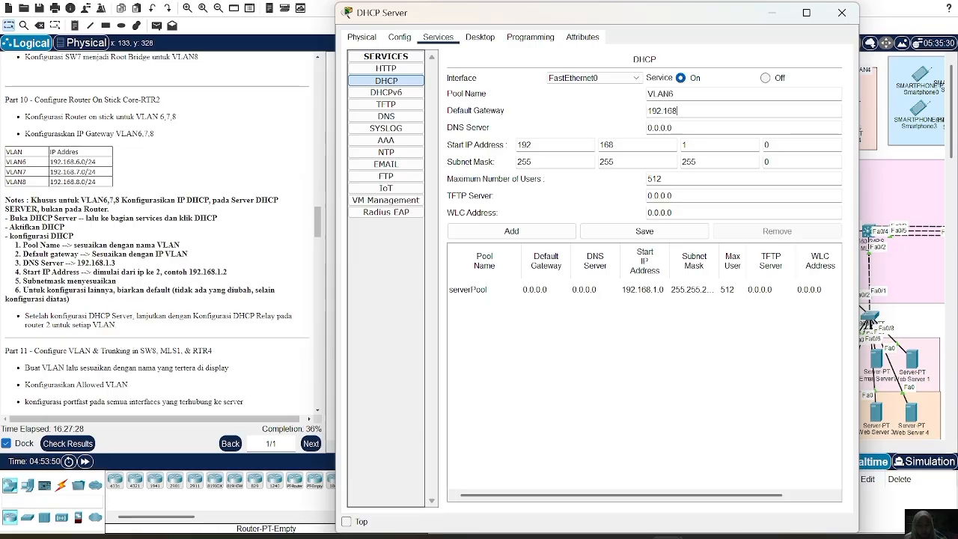
{"action": "type", "text": ".6.1"}
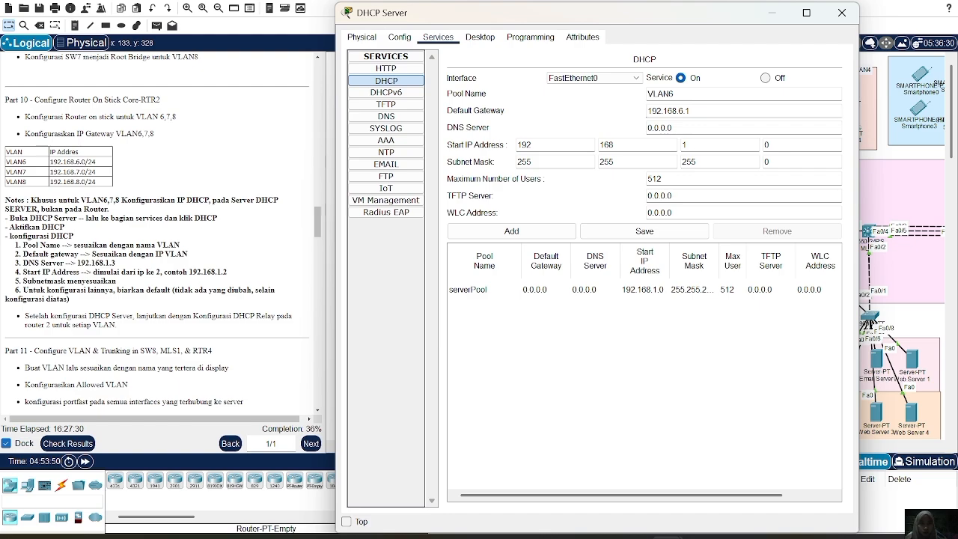
Set the DNS server of the VLAN6 pool to 192.168.1.3.
{"action": "key", "text": "Tab"}
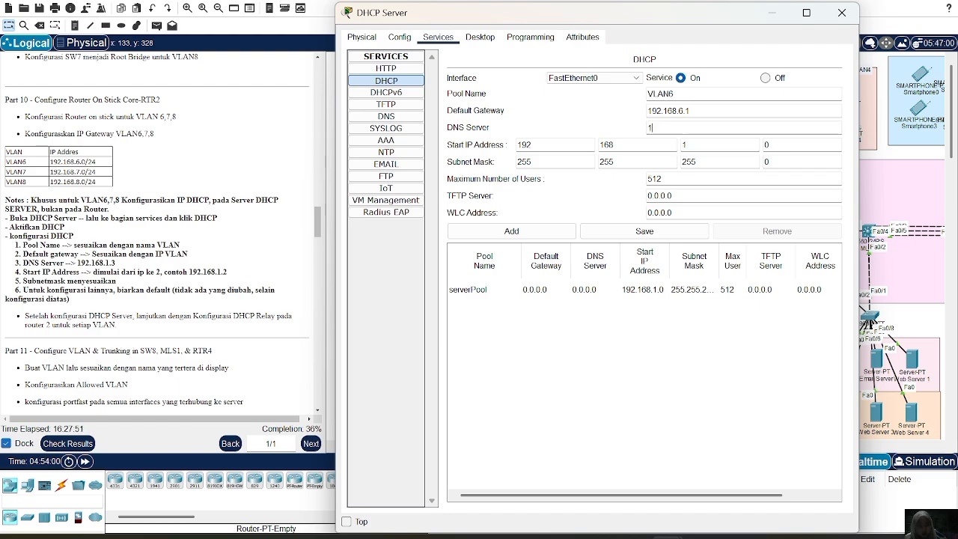
{"action": "type", "text": "192.168"}
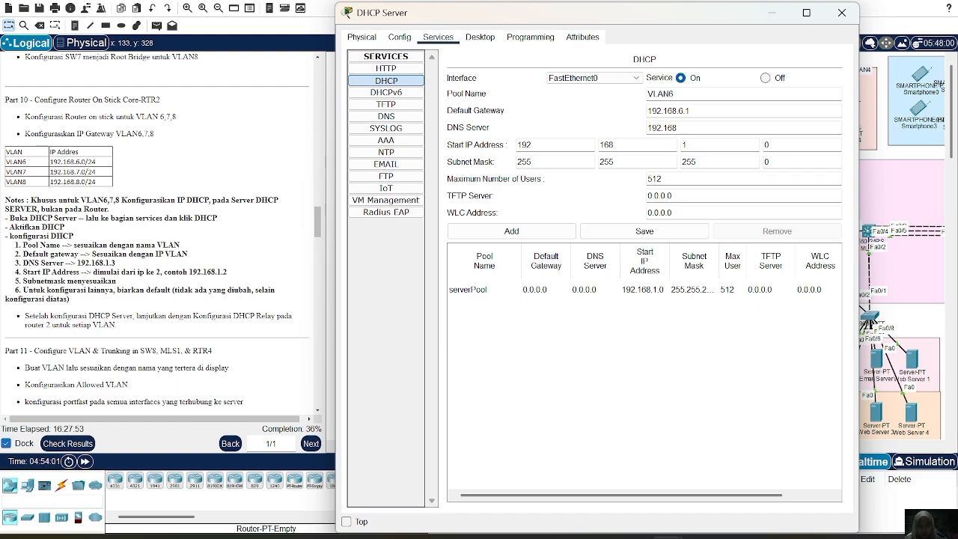
{"action": "type", "text": ".1.3"}
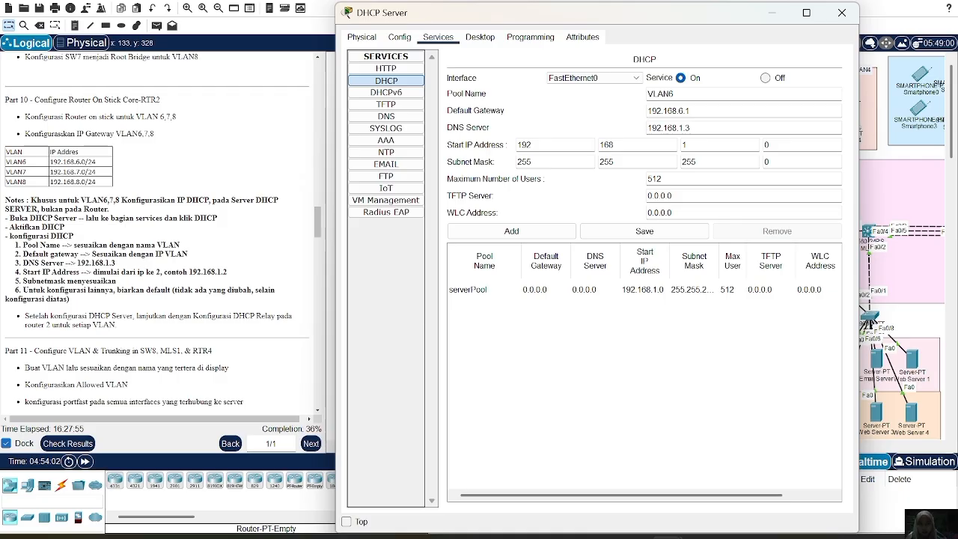
Set the VLAN6 pool's start IP address to 192.168.6.2 and add the pool to the server.
{"action": "key", "text": "Tab"}
{"action": "key", "text": "Tab"}
{"action": "key", "text": "Tab"}
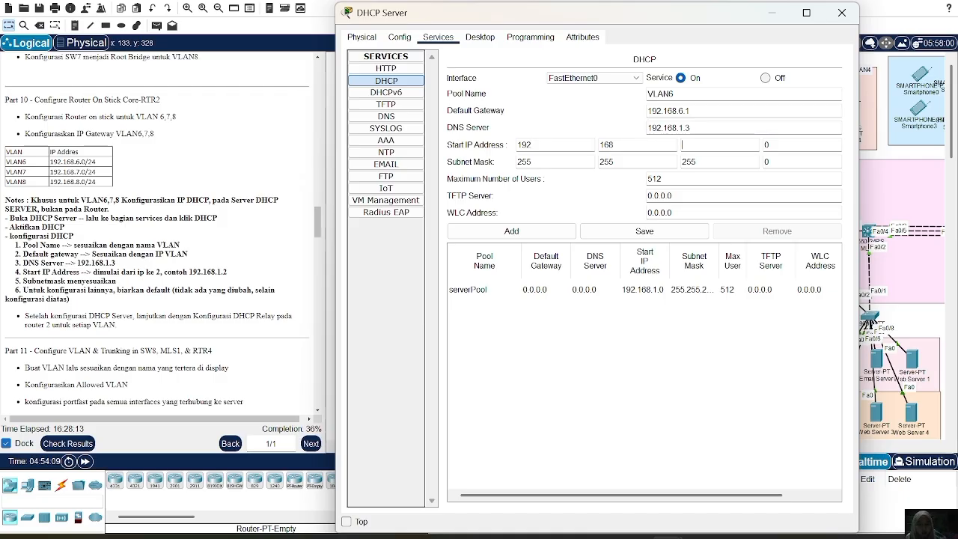
{"action": "type", "text": "6"}
{"action": "key", "text": "Tab"}
{"action": "key", "text": "BackSpace"}
{"action": "type", "text": "2"}
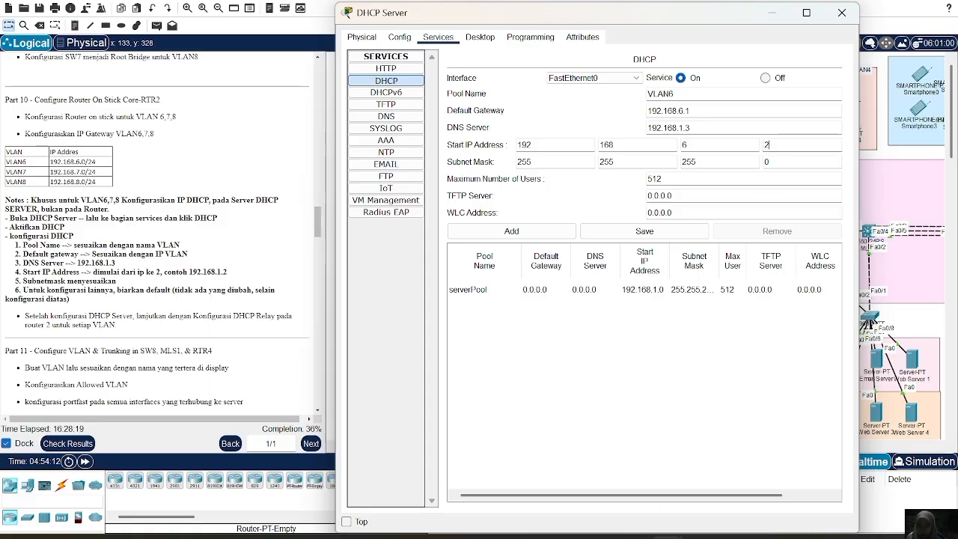
{"action": "left_click", "coordinate": [527, 232]}
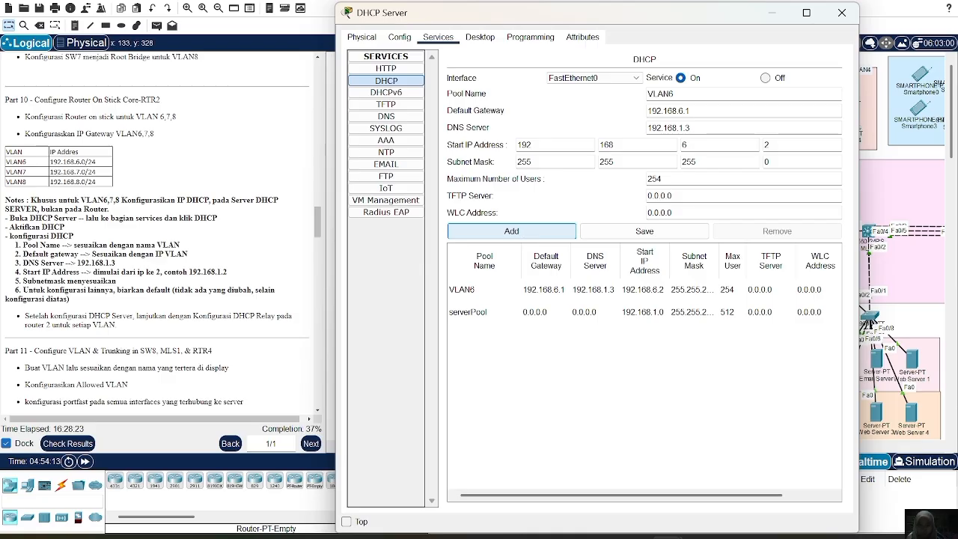
Enter VLAN7 as the name of another DHCP pool with default gateway 192.168.7.1.
{"action": "left_click", "coordinate": [674, 94]}
{"action": "key", "text": "BackSpace"}
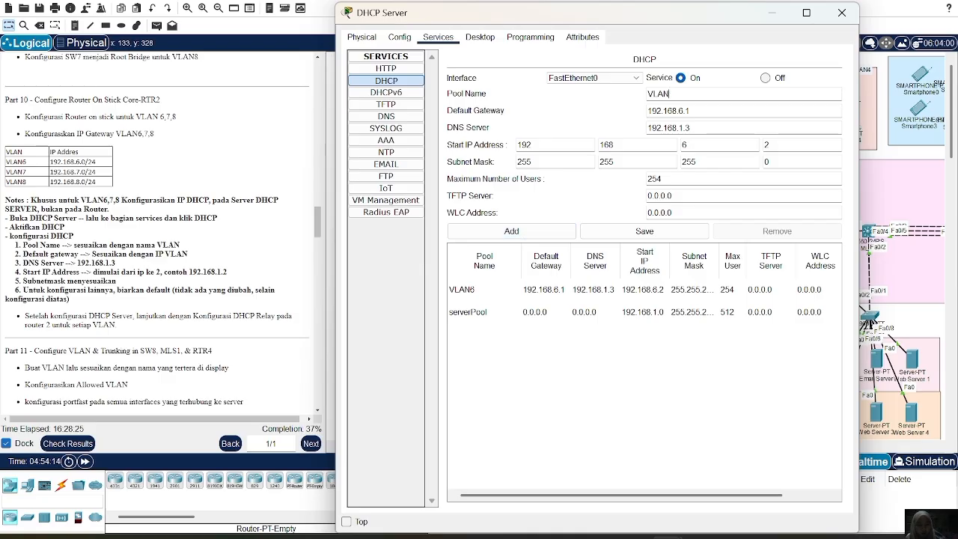
{"action": "type", "text": "7"}
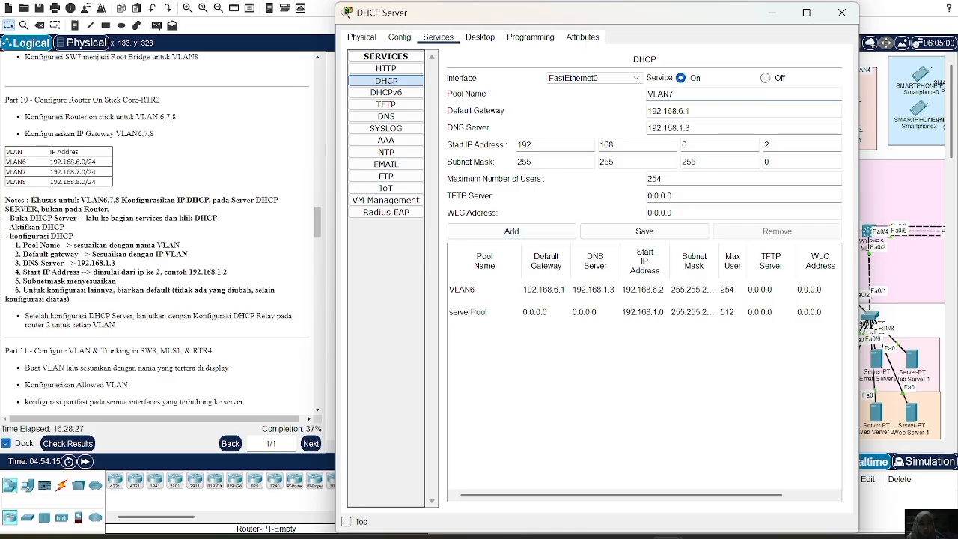
{"action": "left_click", "coordinate": [682, 111]}
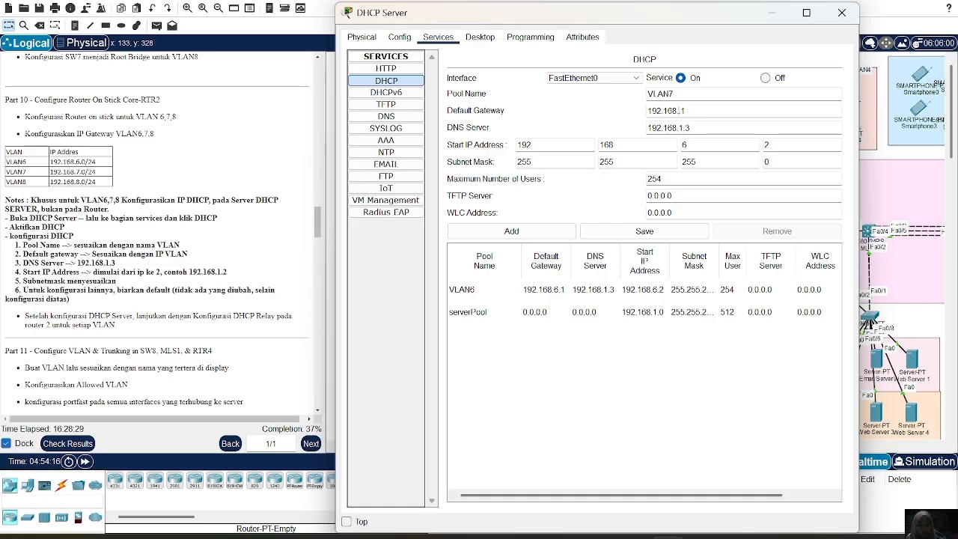
{"action": "key", "text": "BackSpace"}
{"action": "type", "text": "7."}
Set the VLAN7 pool's start IP address to 192.168.7.2 and add the pool to the server.
{"action": "left_click", "coordinate": [684, 144]}
{"action": "key", "text": "BackSpace"}
{"action": "type", "text": "7"}
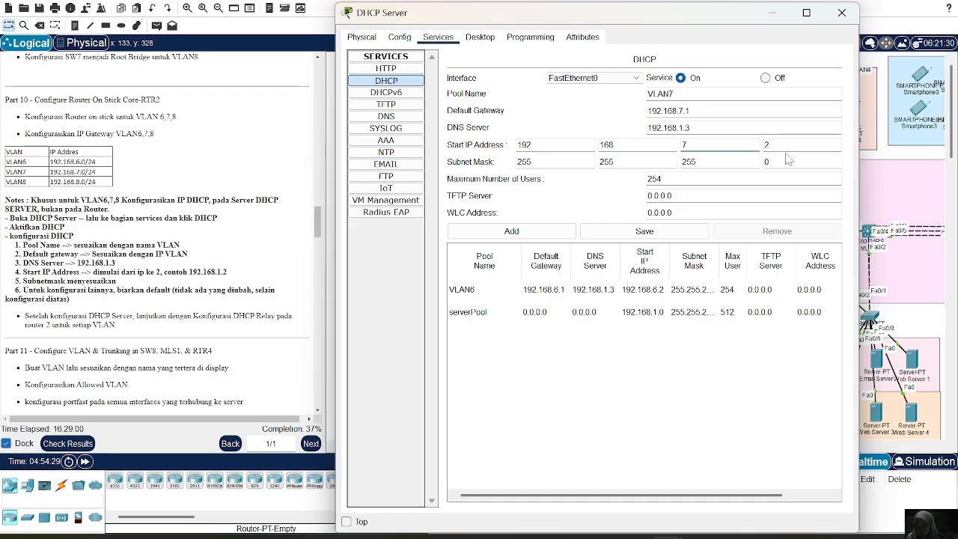
{"action": "left_click", "coordinate": [511, 231]}
Enter VLAN8 as the name of a further DHCP pool with default gateway 192.168.8.1.
{"action": "left_click", "coordinate": [675, 94]}
{"action": "key", "text": "BackSpace"}
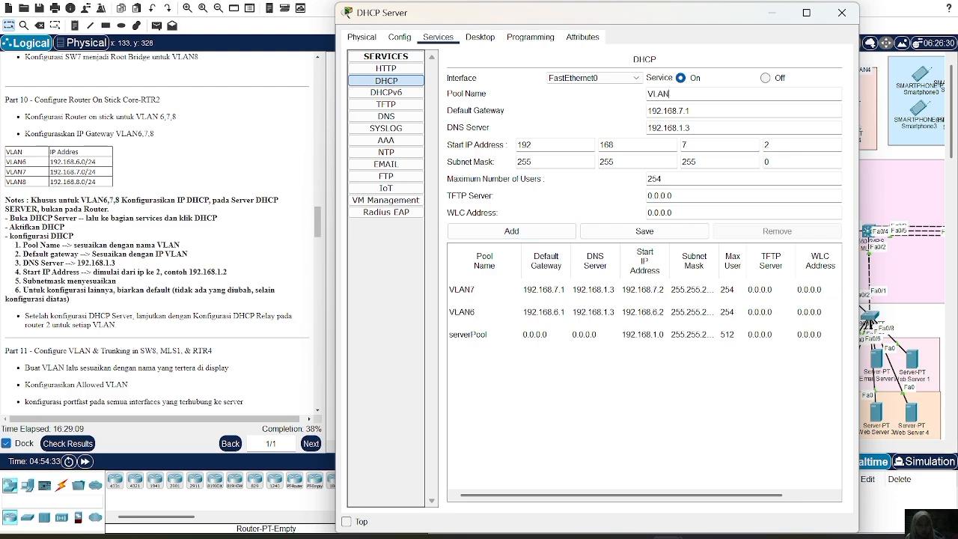
{"action": "type", "text": "8"}
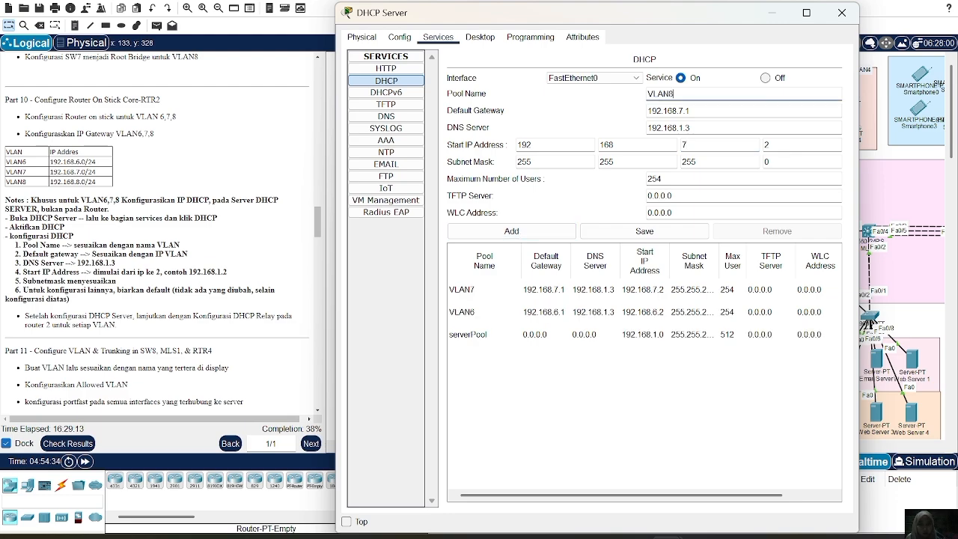
{"action": "key", "text": "BackSpace"}
{"action": "type", "text": "8"}
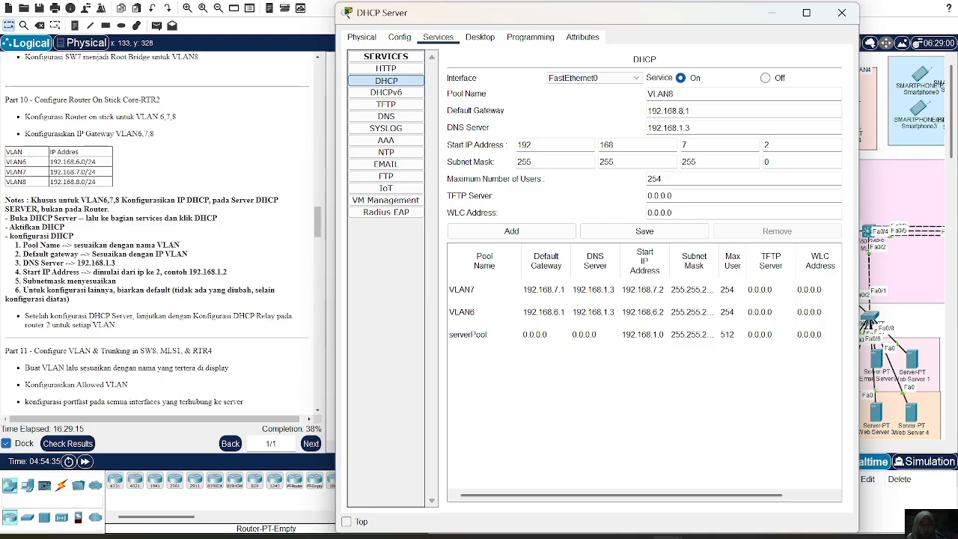
Set the VLAN8 pool's start IP address to 192.168.8.2, add the pool, and close the DHCP Server window.
{"action": "left_click", "coordinate": [704, 145]}
{"action": "key", "text": "BackSpace"}
{"action": "type", "text": "8"}
{"action": "left_click", "coordinate": [511, 231]}
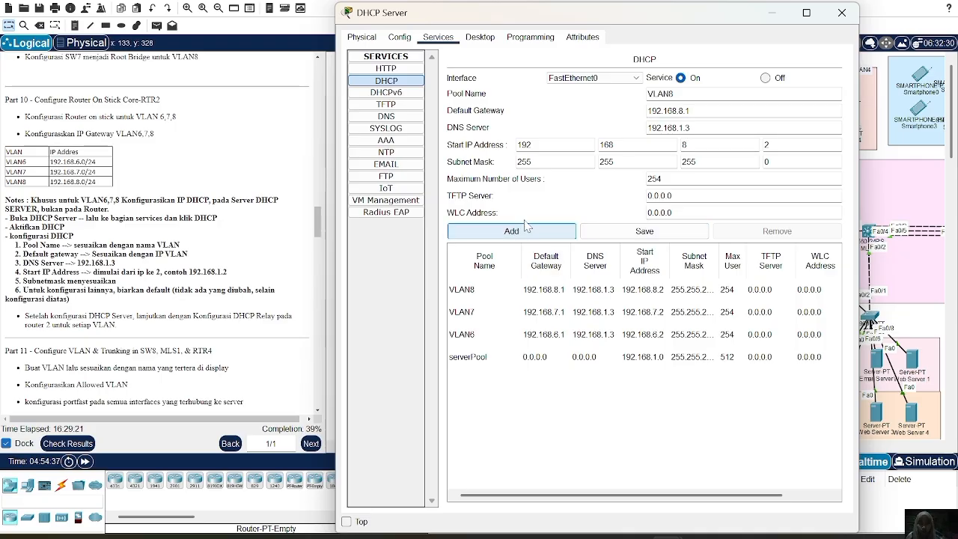
{"action": "left_click", "coordinate": [840, 17]}
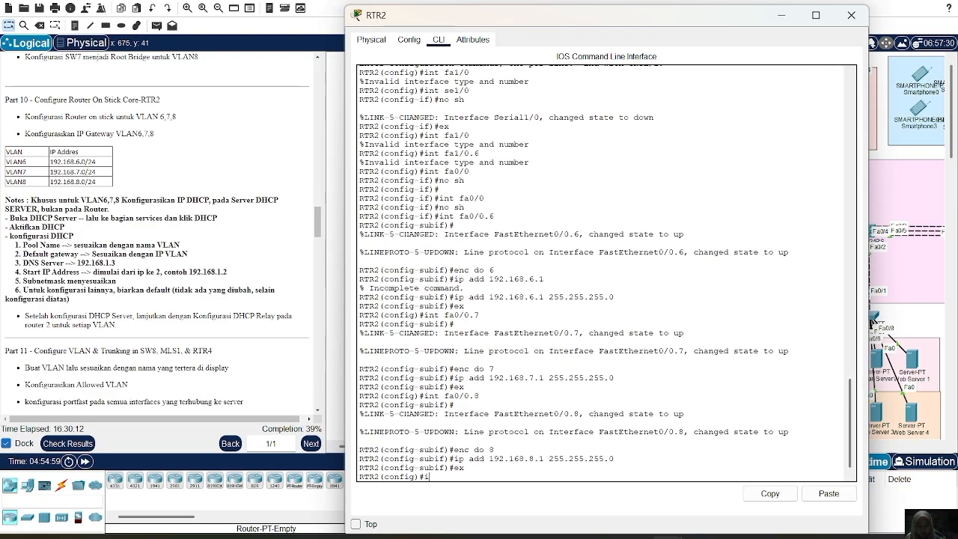
Set 192.168.1.3 as the DHCP helper address on RTR2's fa0/1 interface and return to global configuration.
{"action": "left_click", "coordinate": [524, 197]}
{"action": "type", "text": "int fa"}
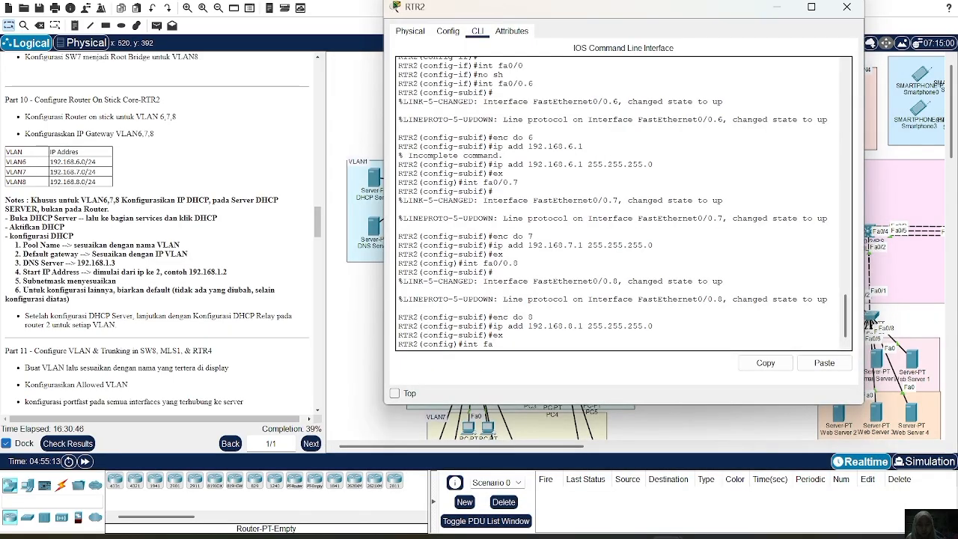
{"action": "type", "text": "/1"}
{"action": "key", "text": "Return"}
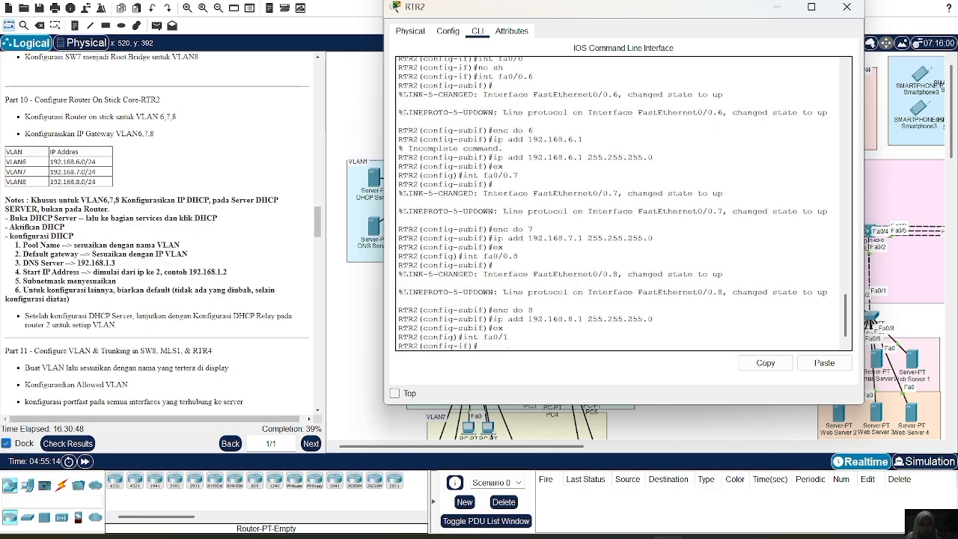
{"action": "type", "text": "ip helper-a"}
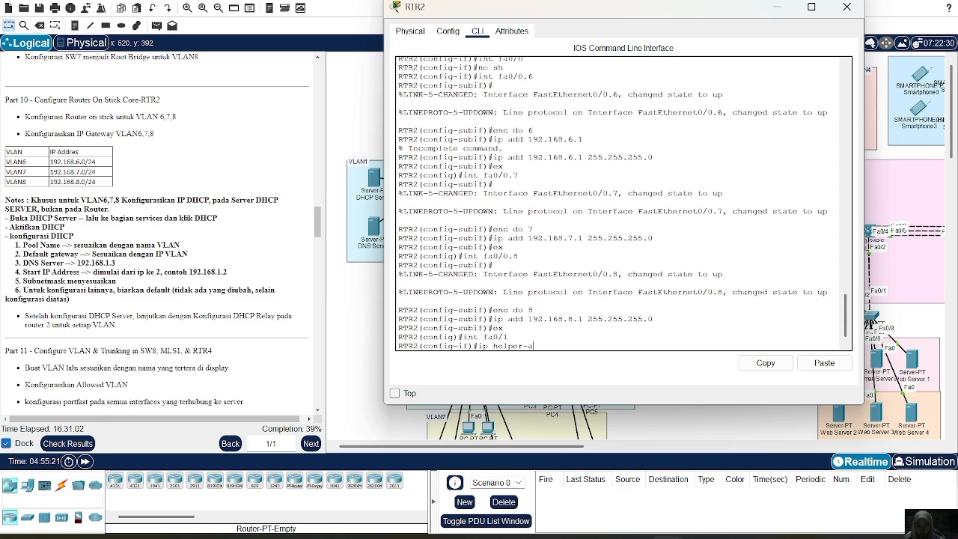
{"action": "type", "text": "ddress"}
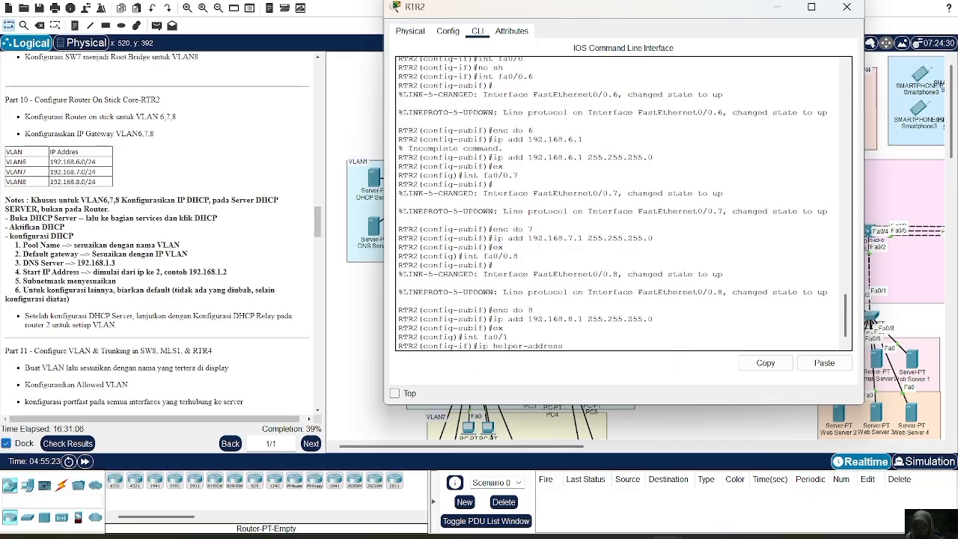
{"action": "type", "text": " 192.168.1."}
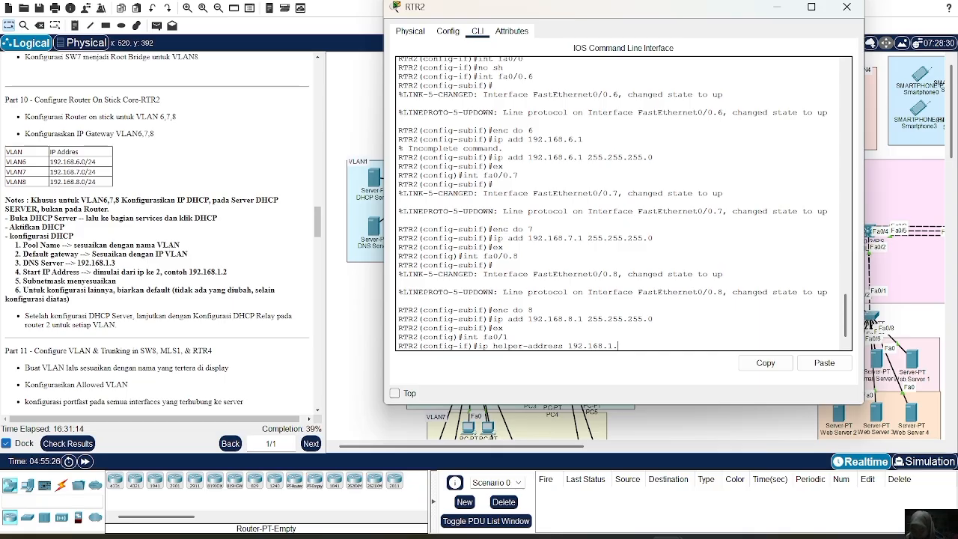
{"action": "type", "text": "1.3"}
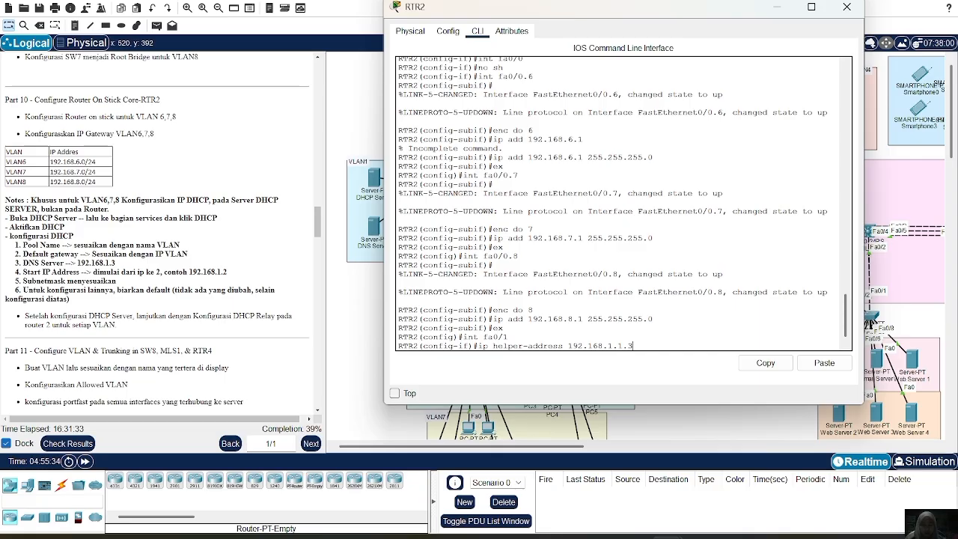
{"action": "key", "text": "Left"}
{"action": "key", "text": "Left"}
{"action": "key", "text": "Left"}
{"action": "key", "text": "Delete"}
{"action": "key", "text": "Delete"}
{"action": "key", "text": "Return"}
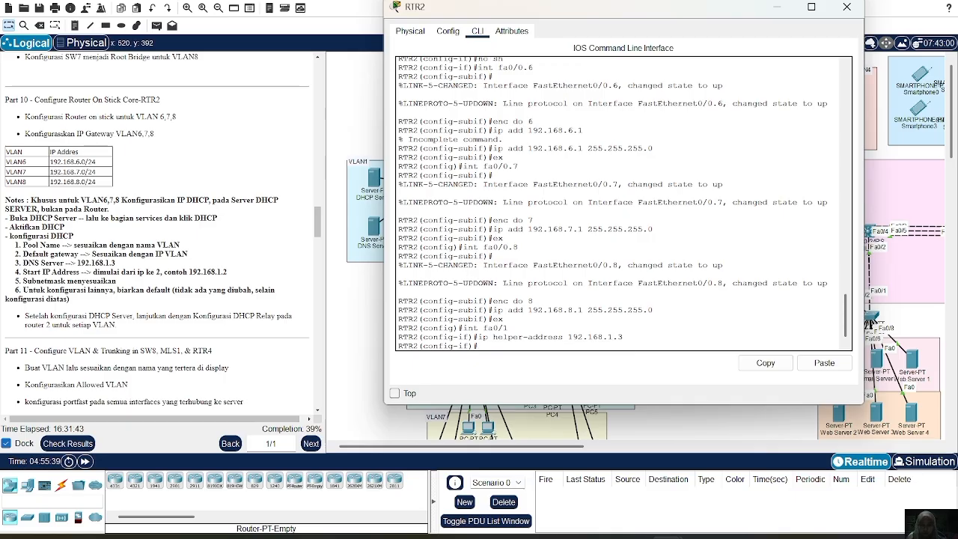
{"action": "type", "text": "ex"}
{"action": "key", "text": "Return"}
Try to enter the configuration of subinterface fa1/0.6 on RTR2.
{"action": "type", "text": "in"}
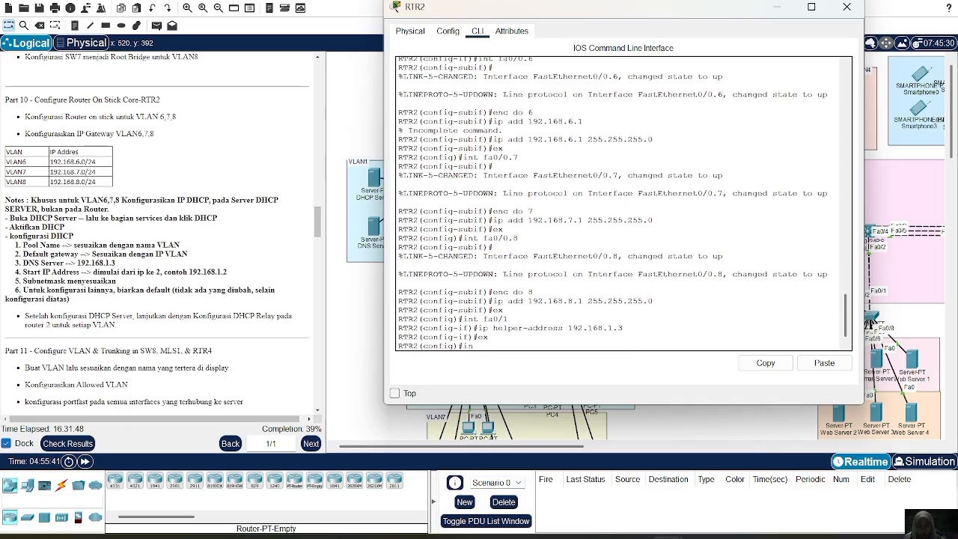
{"action": "type", "text": "t fa1/"}
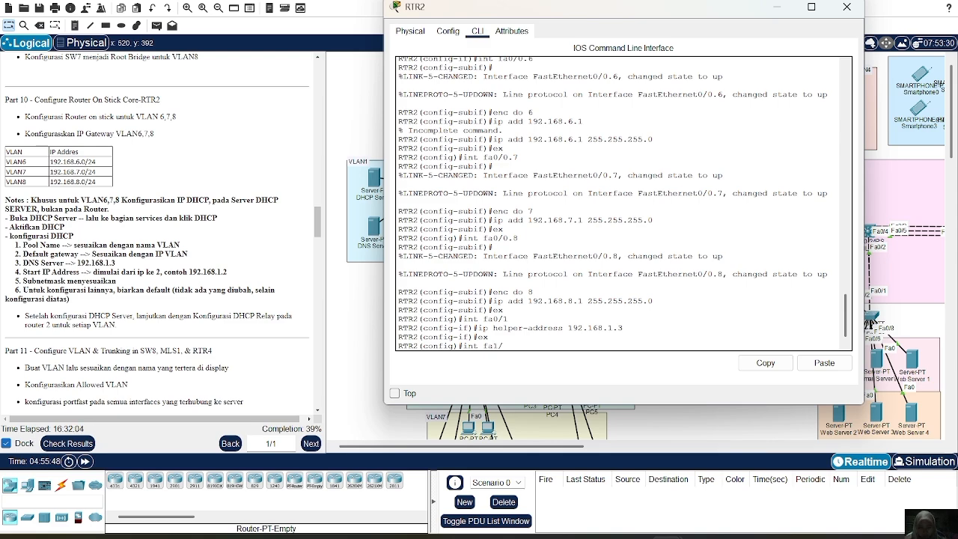
{"action": "type", "text": "6."}
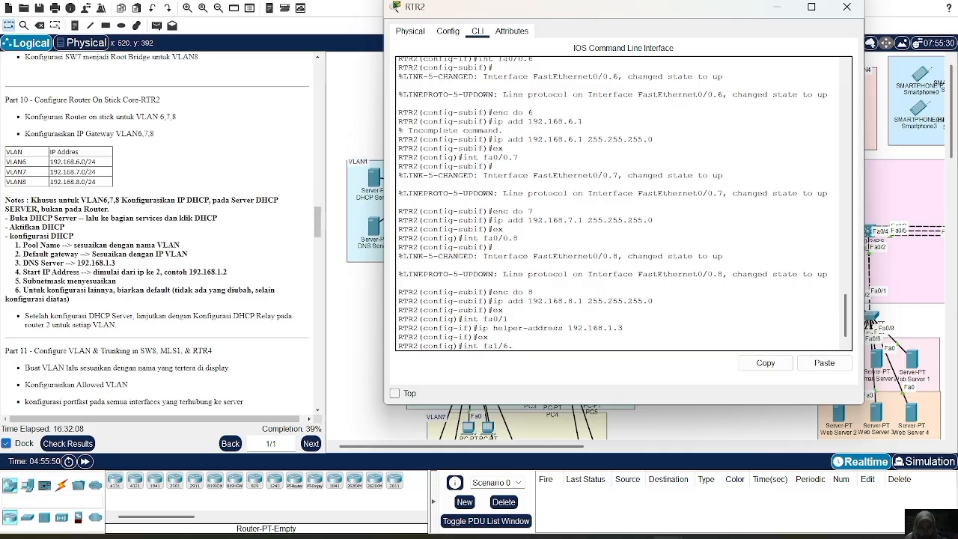
{"action": "key", "text": "BackSpace"}
{"action": "key", "text": "BackSpace"}
{"action": "type", "text": "0.6"}
{"action": "key", "text": "Return"}
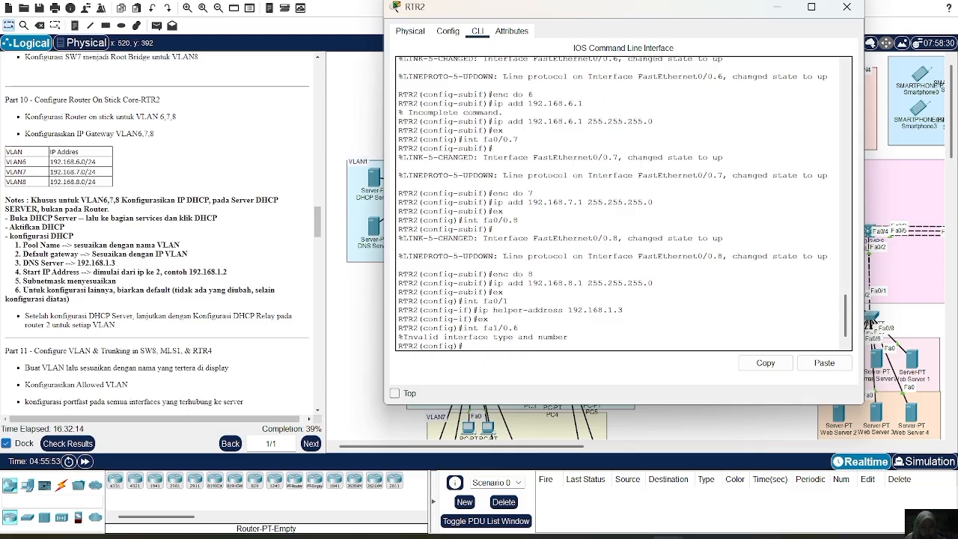
Recall the interface command and correct it to enter subinterface fa0/1.6 on RTR2.
{"action": "key", "text": "Up"}
{"action": "key", "text": "Left"}
{"action": "key", "text": "Left"}
{"action": "key", "text": "Left"}
{"action": "key", "text": "BackSpace"}
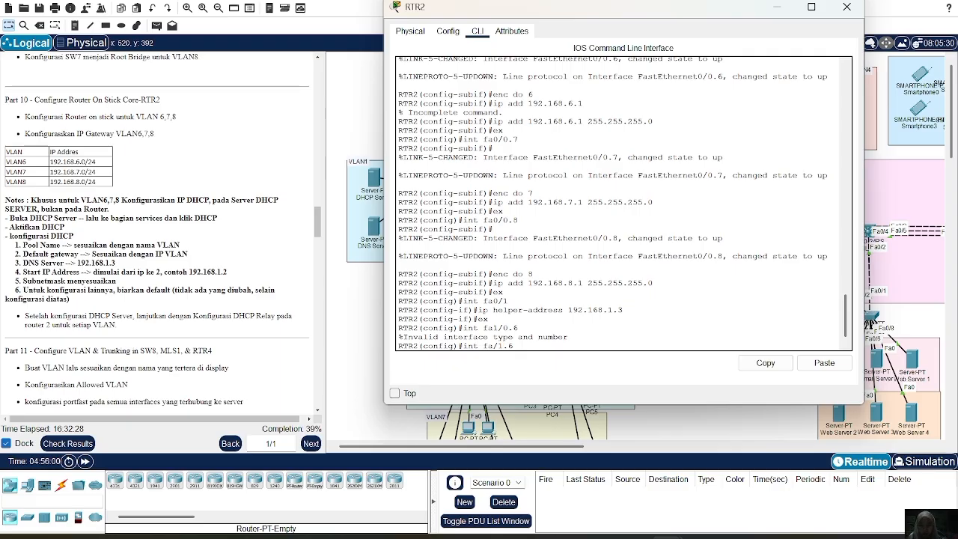
{"action": "type", "text": "0"}
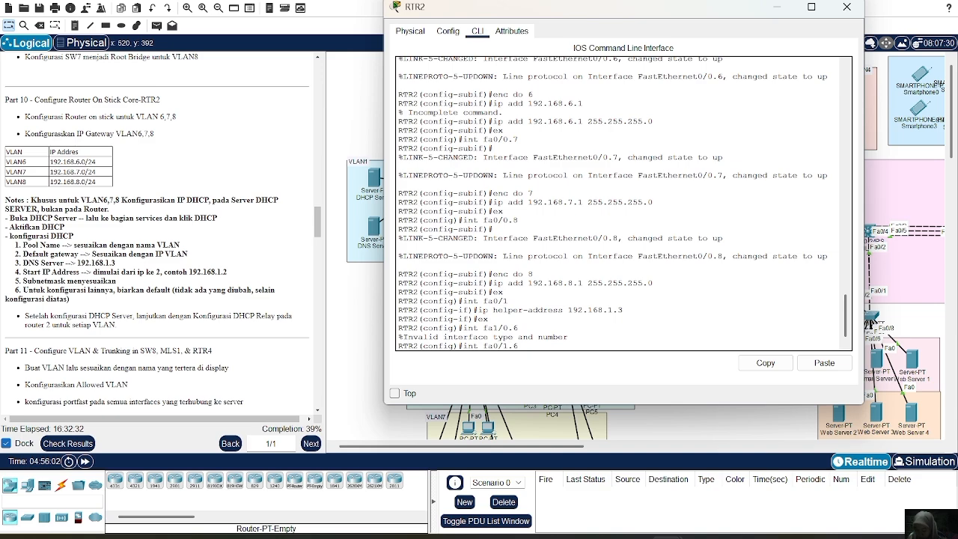
{"action": "key", "text": "Return"}
Exit the fa0/1.6 subinterface configuration back to RTR2's global configuration mode.
{"action": "type", "text": "enc do 8"}
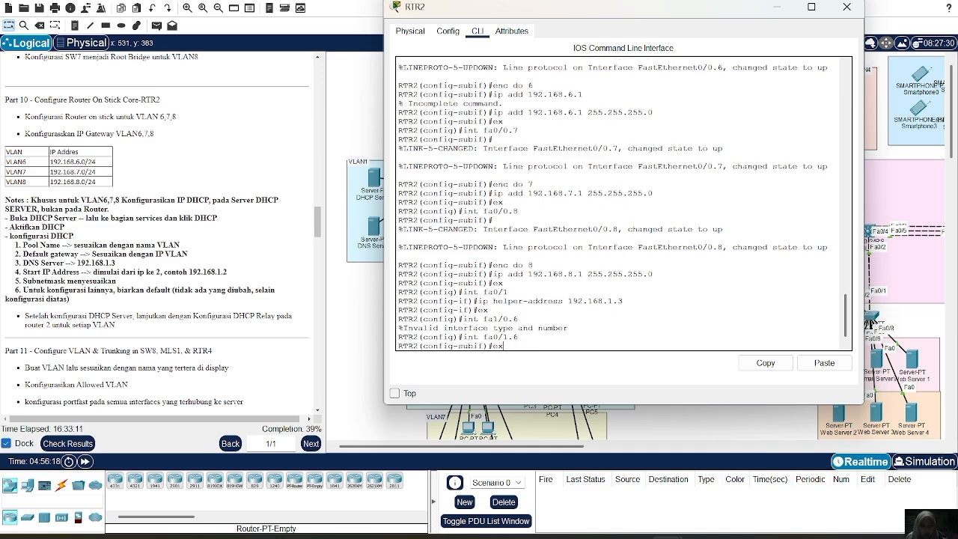
{"action": "key", "text": "BackSpace"}
{"action": "key", "text": "BackSpace"}
{"action": "key", "text": "BackSpace"}
{"action": "key", "text": "BackSpace"}
{"action": "key", "text": "BackSpace"}
{"action": "key", "text": "BackSpace"}
{"action": "key", "text": "BackSpace"}
{"action": "type", "text": "x"}
{"action": "key", "text": "BackSpace"}
{"action": "key", "text": "BackSpace"}
{"action": "type", "text": "int fa0/1"}
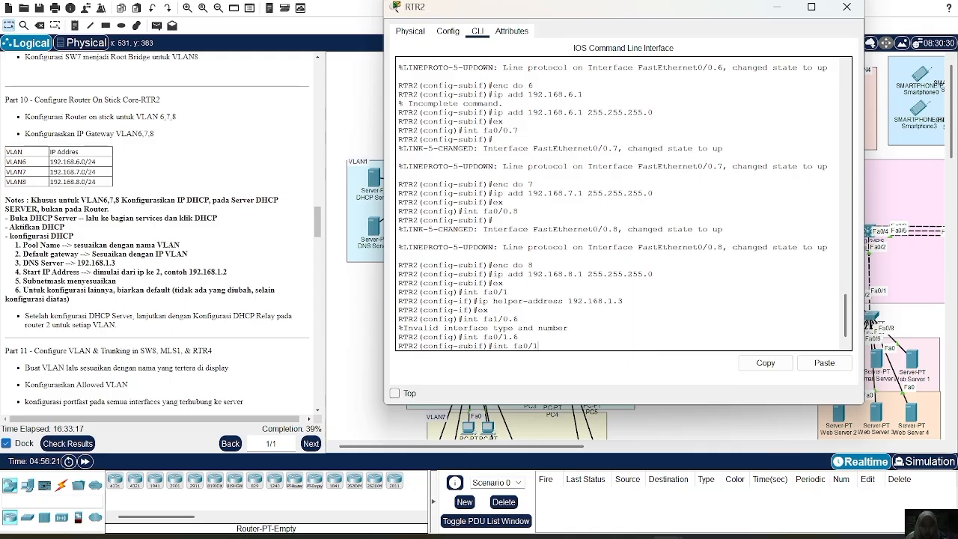
{"action": "type", "text": "ex"}
{"action": "key", "text": "Return"}
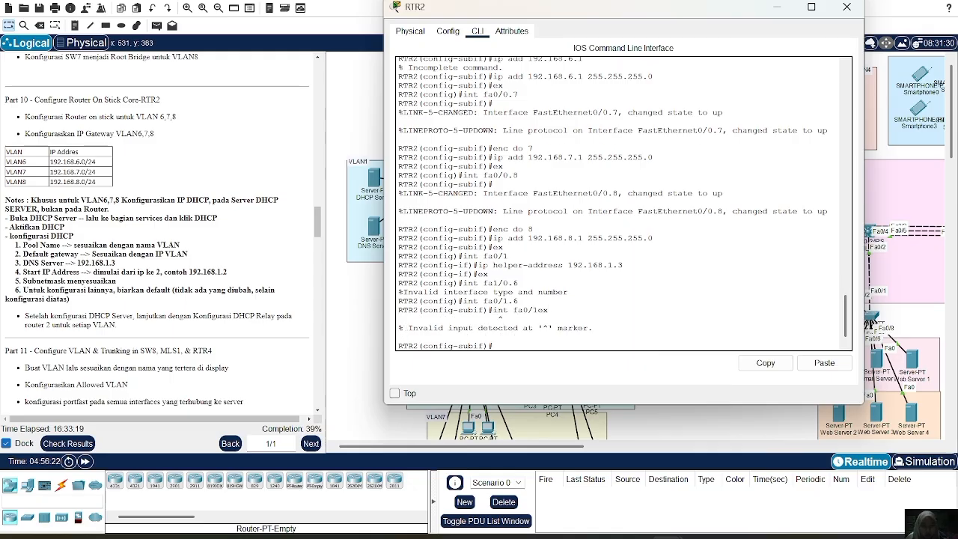
{"action": "type", "text": "ex"}
{"action": "key", "text": "Return"}
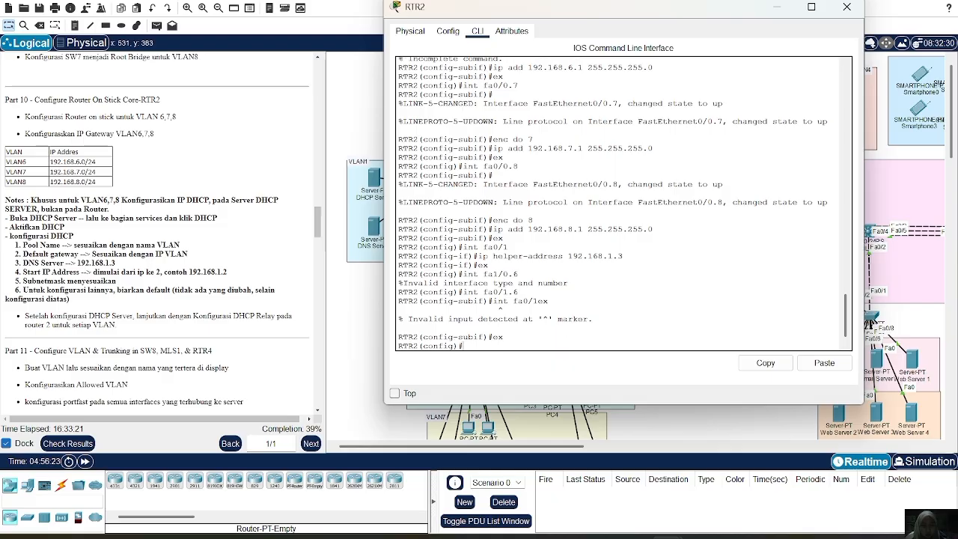
Configure the helper address 192.168.1.2 on RTR2's fa0/1 interface and exit the interface.
{"action": "type", "text": "ex"}
{"action": "key", "text": "Up"}
{"action": "key", "text": "Up"}
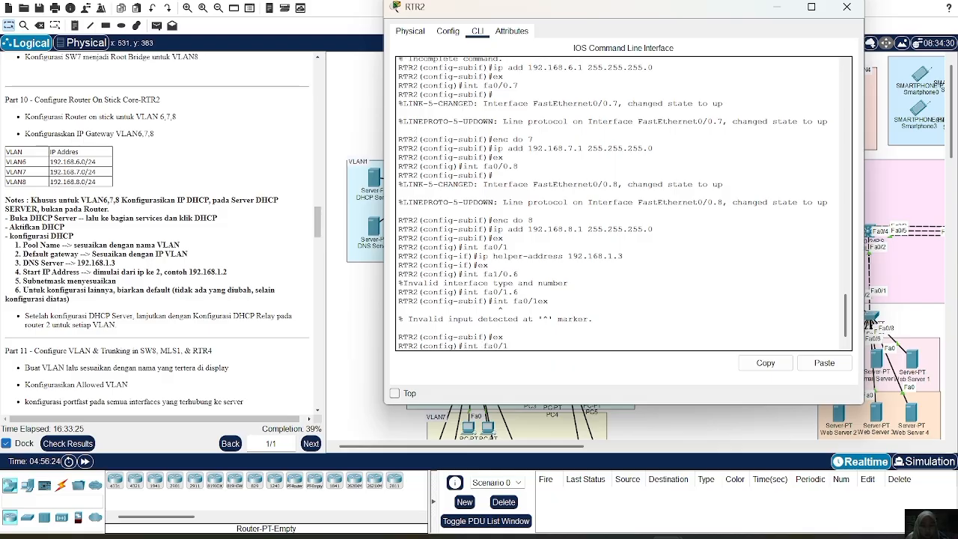
{"action": "key", "text": "Return"}
{"action": "key", "text": "Up"}
{"action": "key", "text": "Up"}
{"action": "key", "text": "Up"}
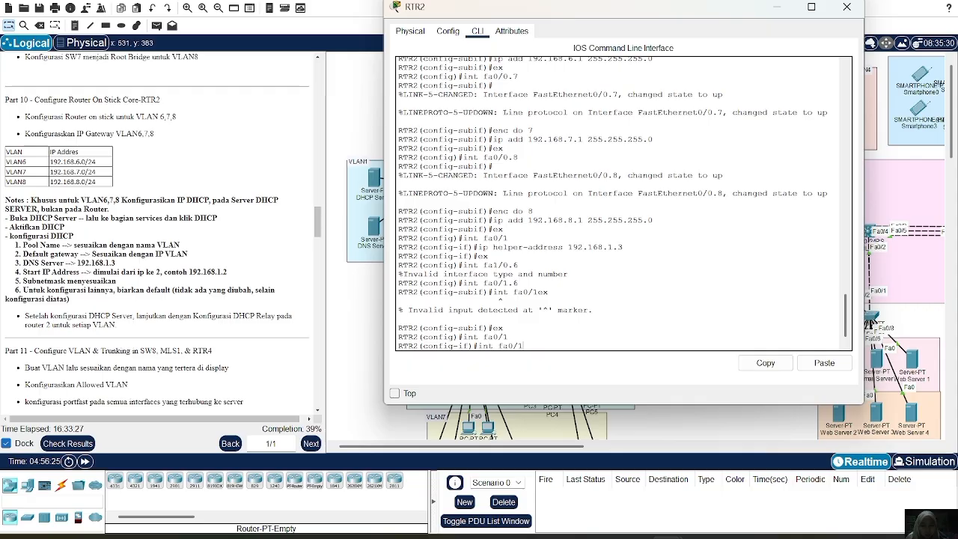
{"action": "key", "text": "Up"}
{"action": "key", "text": "Up"}
{"action": "key", "text": "Up"}
{"action": "key", "text": "BackSpace"}
{"action": "type", "text": "2.168.1.2"}
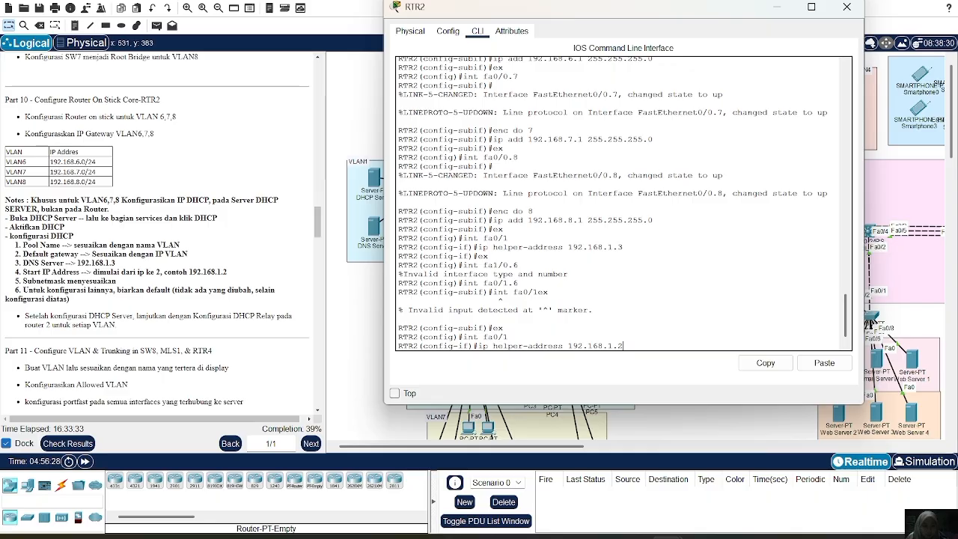
{"action": "key", "text": "Return"}
{"action": "type", "text": "ex"}
{"action": "key", "text": "Return"}
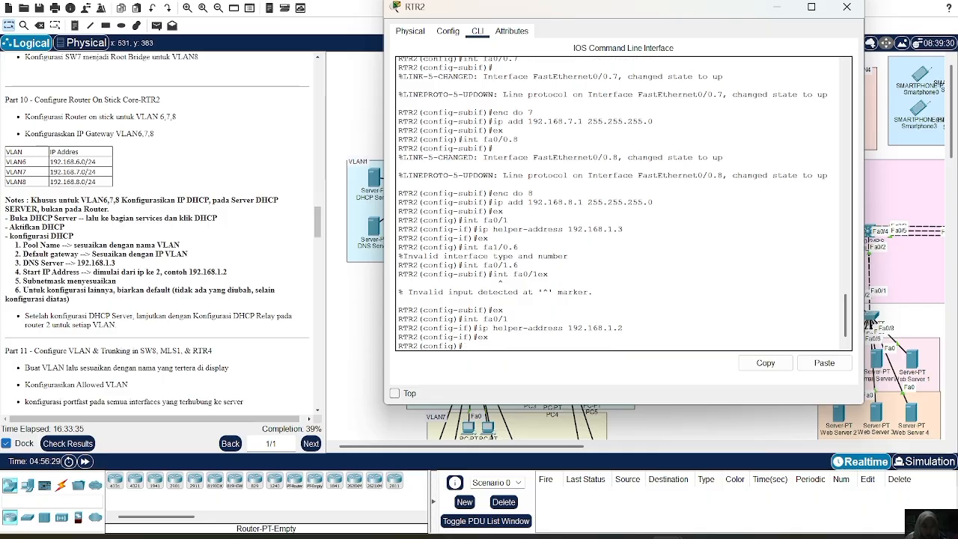
Configure the helper address 192.168.1.2 on RTR2's subinterface fa0/1.6 and exit it.
{"action": "type", "text": "int fa0/1"}
{"action": "type", "text": "ex"}
{"action": "key", "text": "BackSpace"}
{"action": "key", "text": "BackSpace"}
{"action": "type", "text": ".6"}
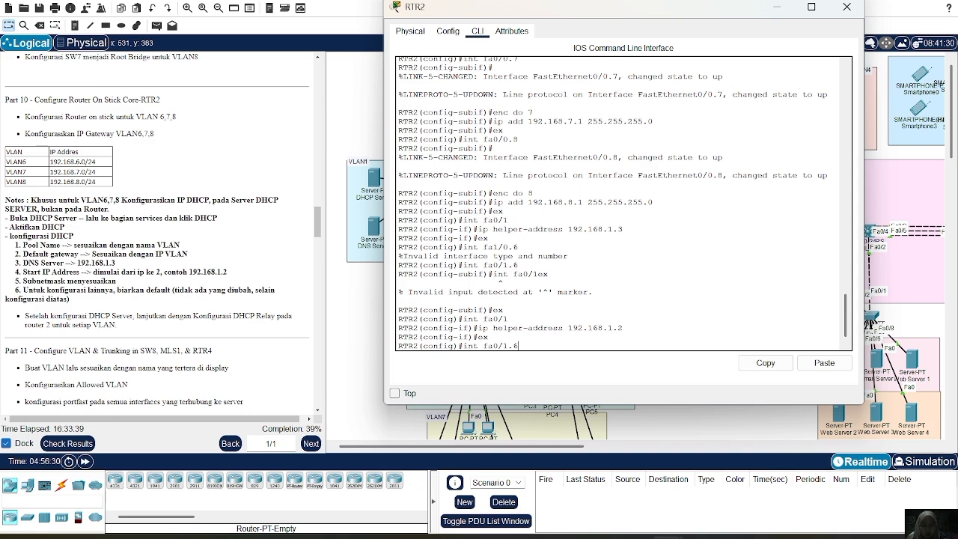
{"action": "key", "text": "Return"}
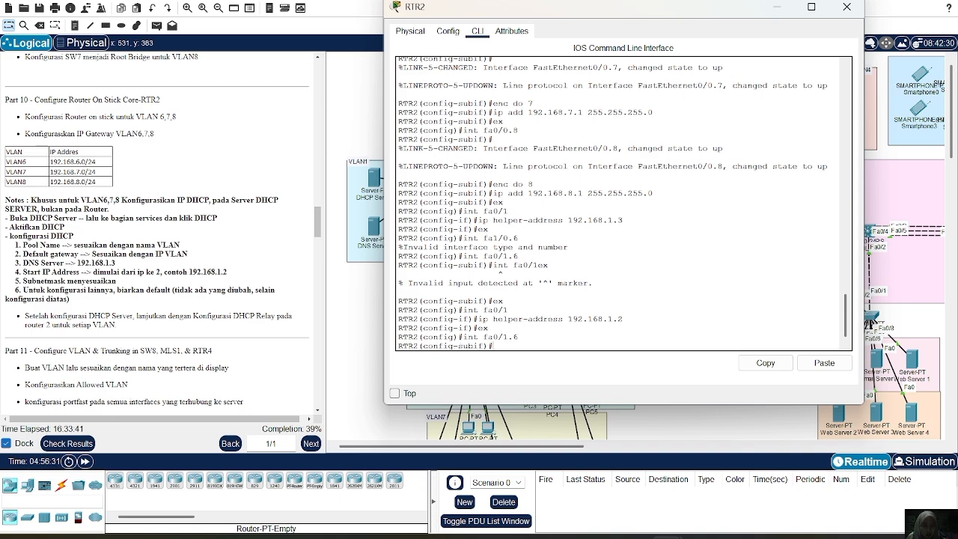
{"action": "type", "text": "ip helper-address 192.168.1.2"}
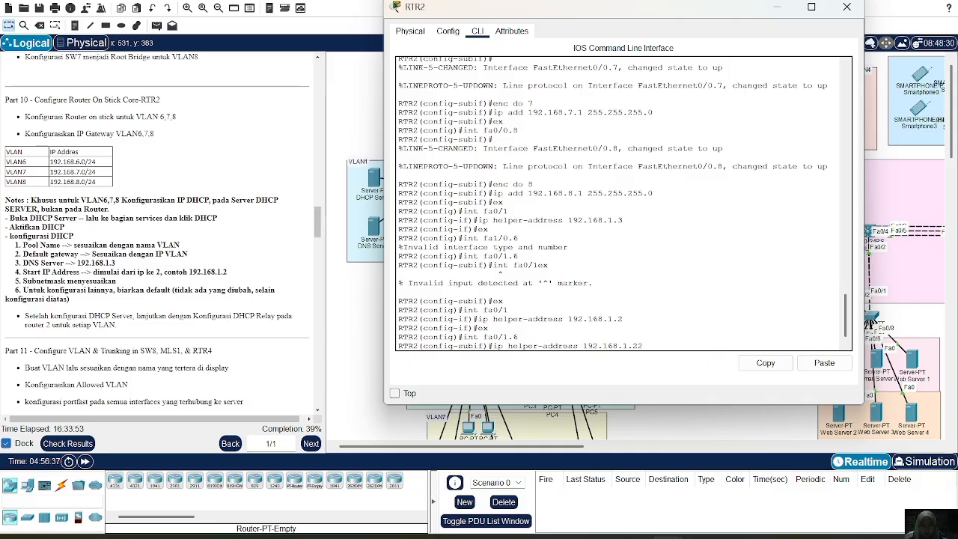
{"action": "key", "text": "Return"}
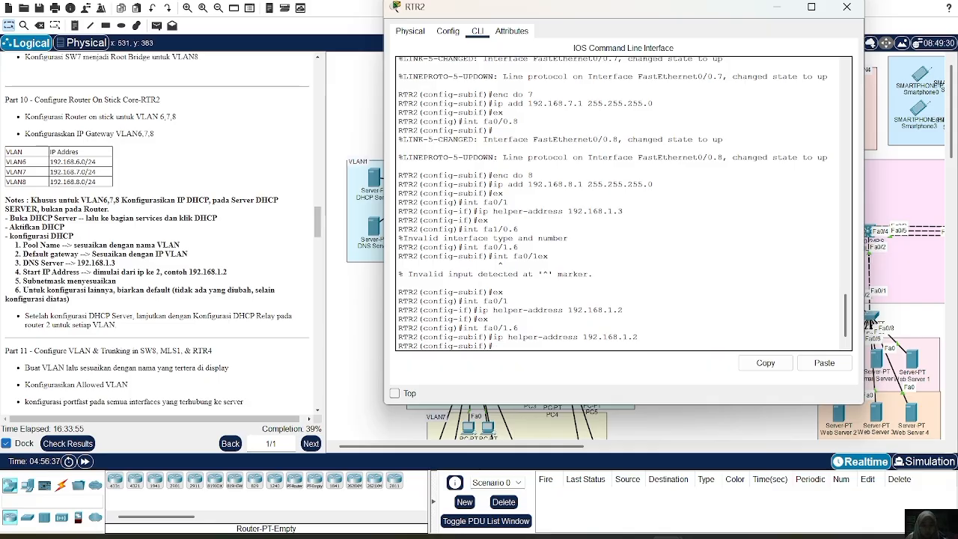
{"action": "type", "text": "ex"}
{"action": "key", "text": "Return"}
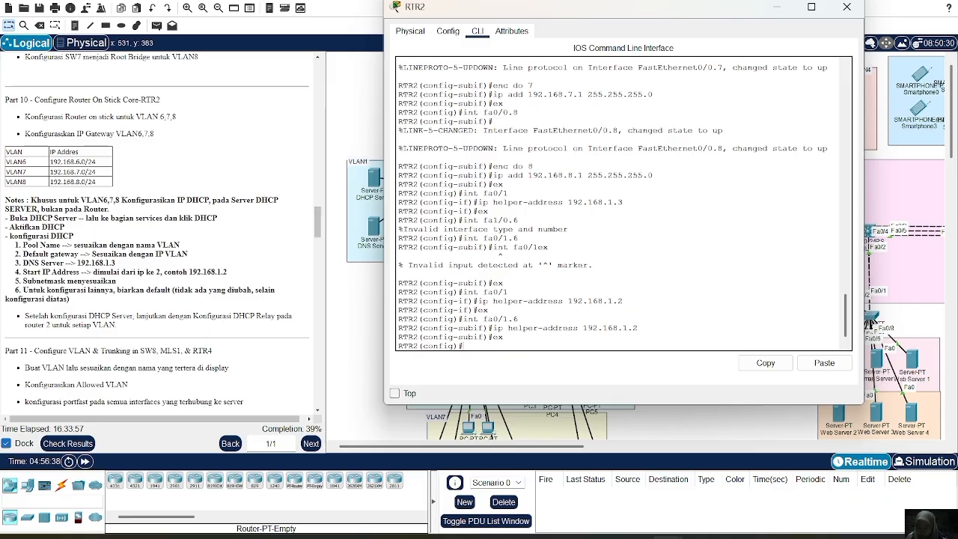
Configure the helper address 192.168.1.2 on RTR2's subinterface fa0/1.7 and exit it.
{"action": "type", "text": "int fa0/1.7"}
{"action": "key", "text": "Return"}
{"action": "key", "text": "Up"}
{"action": "key", "text": "Up"}
{"action": "key", "text": "Up"}
{"action": "key", "text": "Up"}
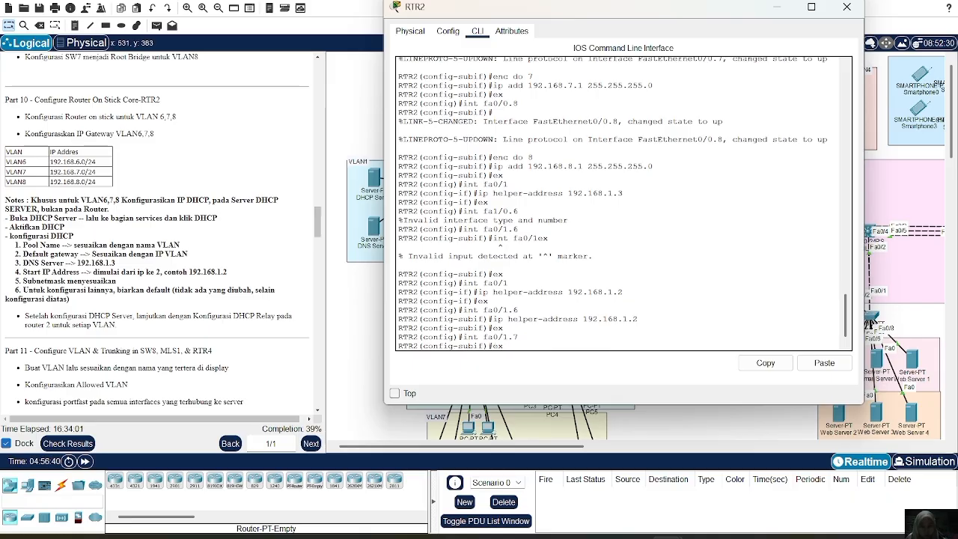
{"action": "key", "text": "Down"}
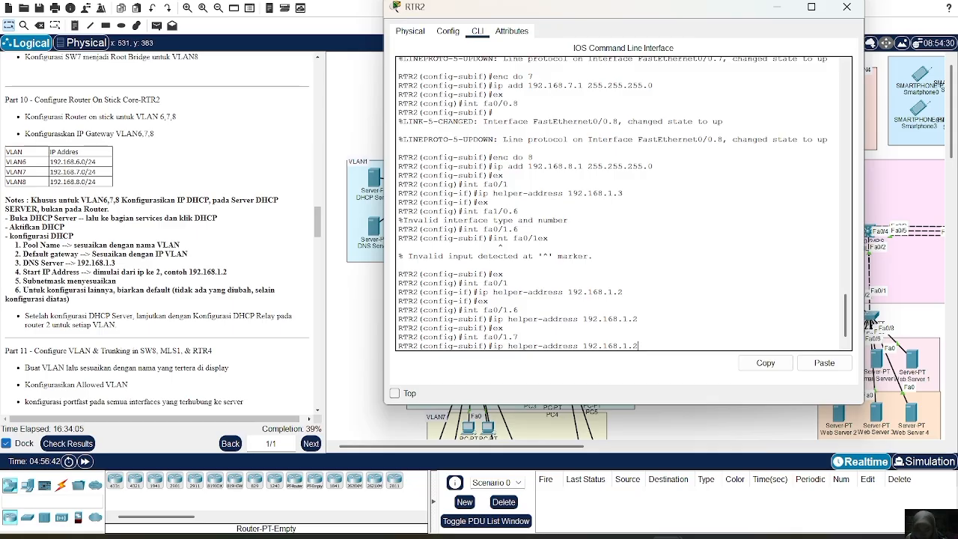
{"action": "key", "text": "Return"}
{"action": "type", "text": "ex"}
{"action": "key", "text": "Return"}
Configure the helper address 192.168.1.2 on RTR2's subinterface fa0/1.8.
{"action": "key", "text": "Up"}
{"action": "key", "text": "Up"}
{"action": "key", "text": "Up"}
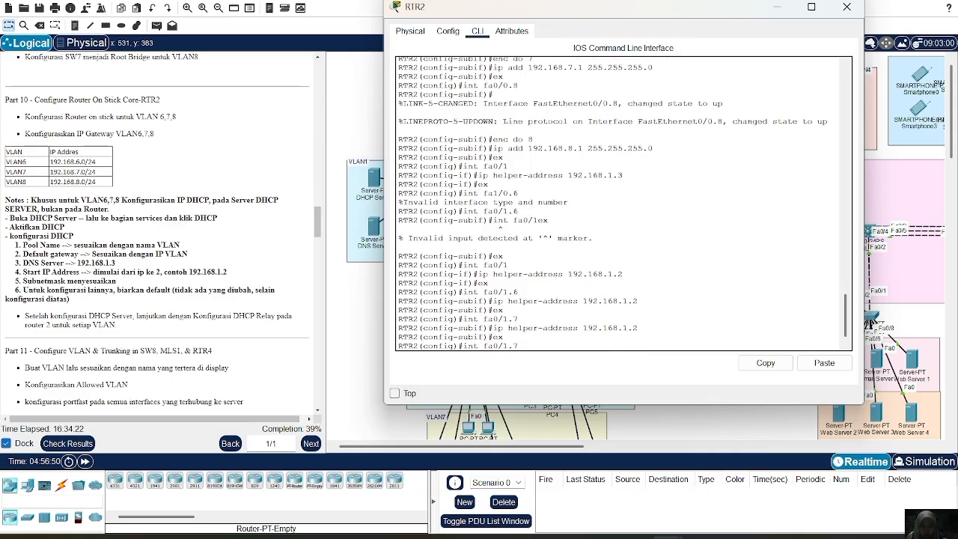
{"action": "type", "text": "8"}
{"action": "key", "text": "Return"}
{"action": "key", "text": "Up"}
{"action": "key", "text": "Up"}
{"action": "key", "text": "Up"}
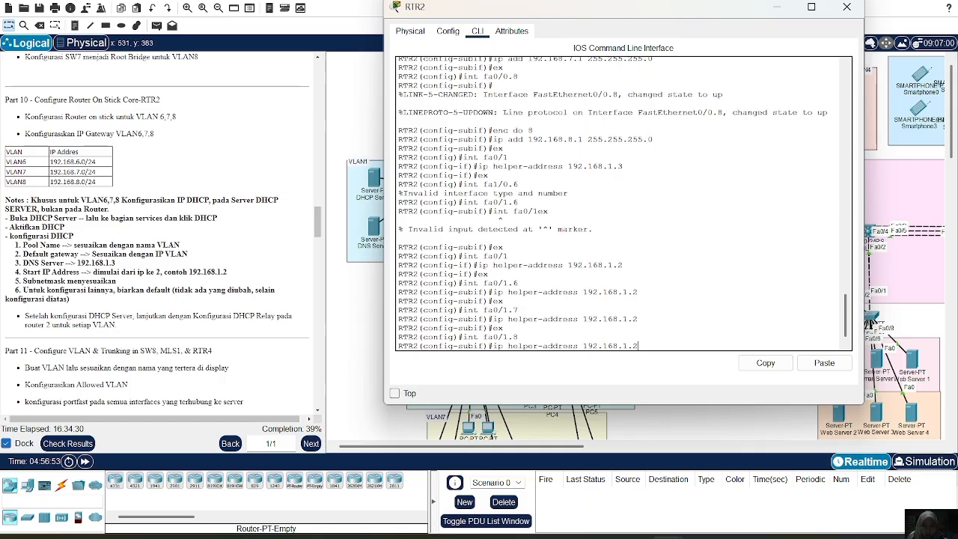
{"action": "key", "text": "Return"}
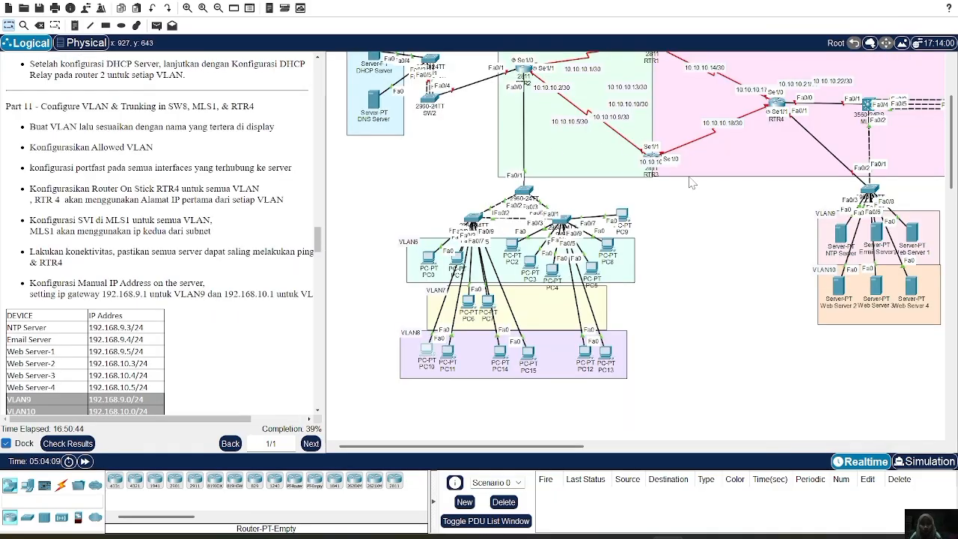
Create VLAN 9 on switch SW8 and name it VLAN9.
{"action": "scroll", "coordinate": [692, 183], "scroll_direction": "up", "scroll_amount": 4}
{"action": "scroll", "coordinate": [692, 183], "scroll_direction": "right", "scroll_amount": 3}
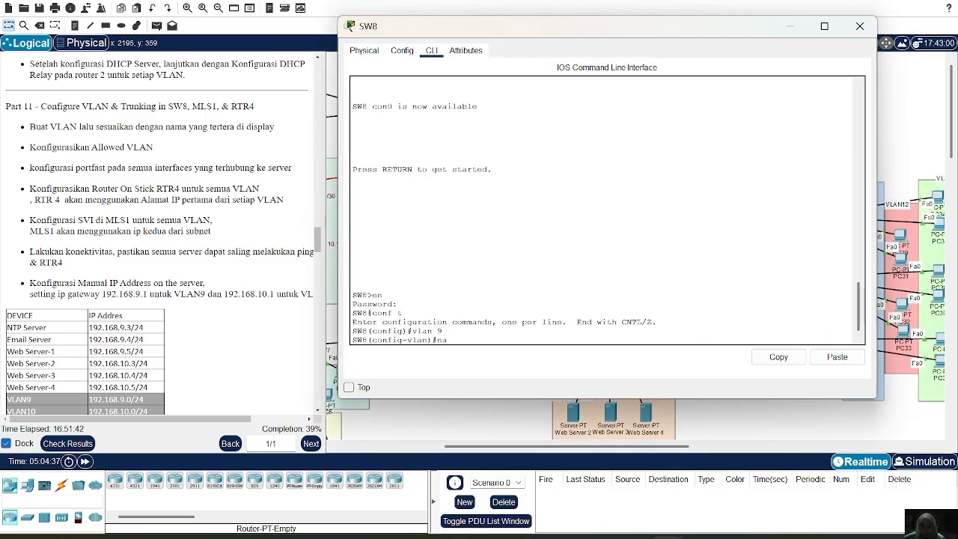
{"action": "type", "text": "me VLAN9"}
{"action": "key", "text": "Return"}
Create VLAN 10 on switch SW8, name it VLAN10, and exit VLAN configuration.
{"action": "type", "text": "vlan)#vlan"}
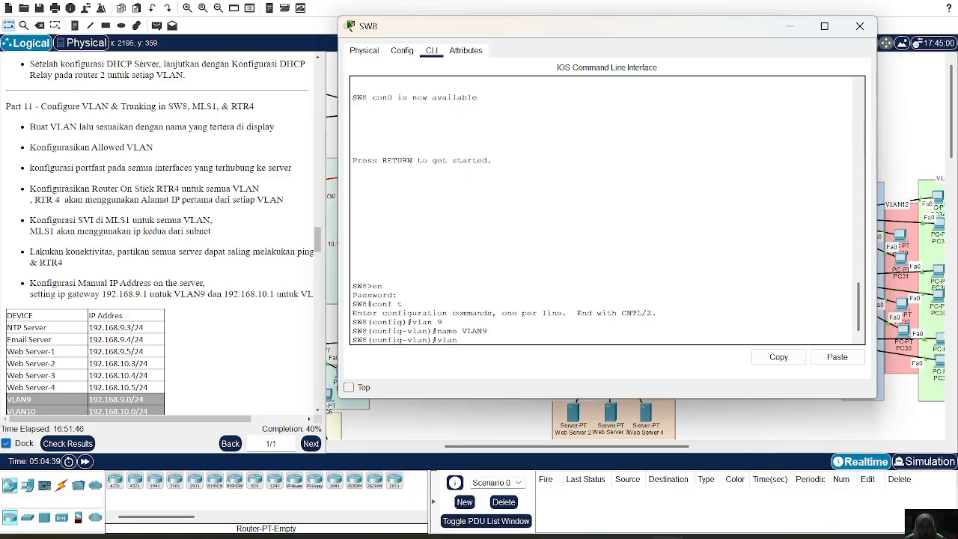
{"action": "type", "text": " 10"}
{"action": "key", "text": "Return"}
{"action": "key", "text": "Up"}
{"action": "key", "text": "Up"}
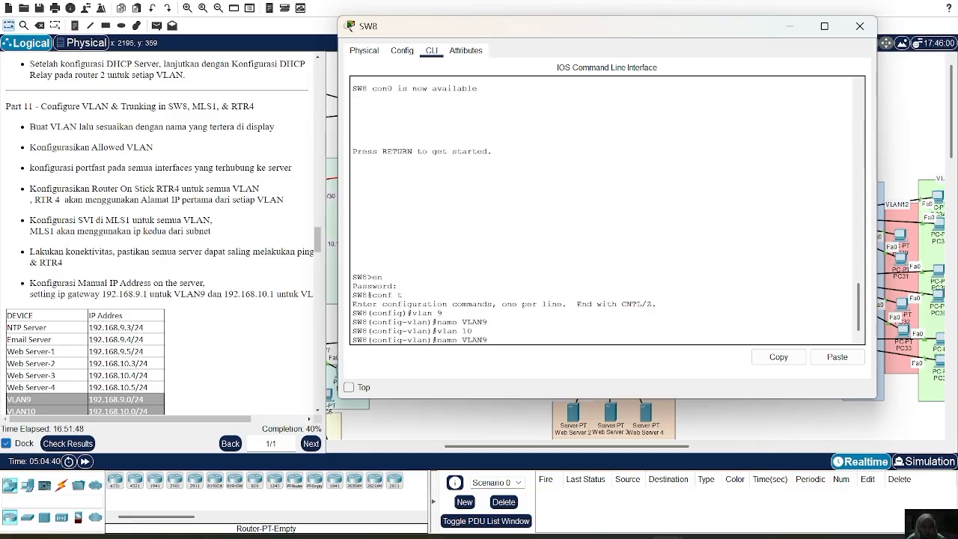
{"action": "key", "text": "BackSpace"}
{"action": "type", "text": "10"}
{"action": "key", "text": "Return"}
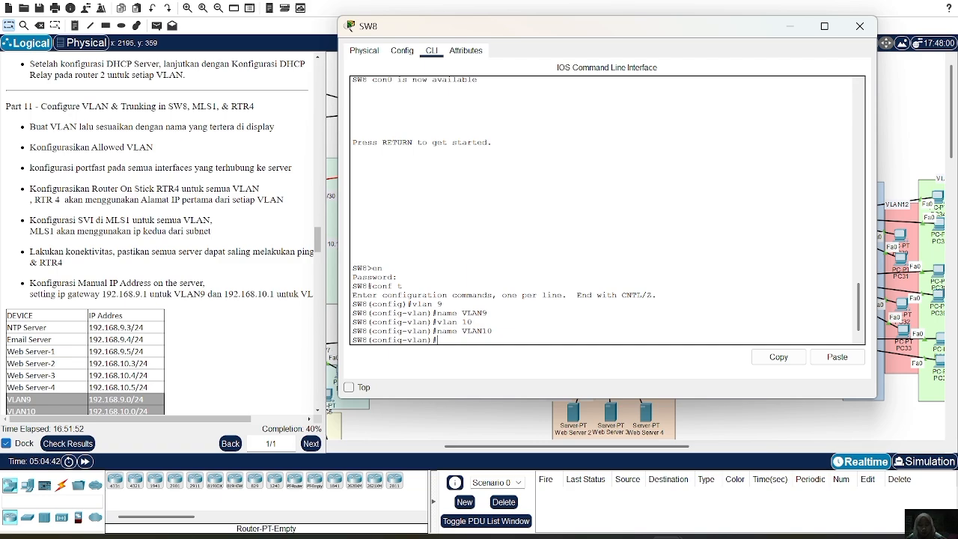
{"action": "type", "text": "ex"}
{"action": "key", "text": "Return"}
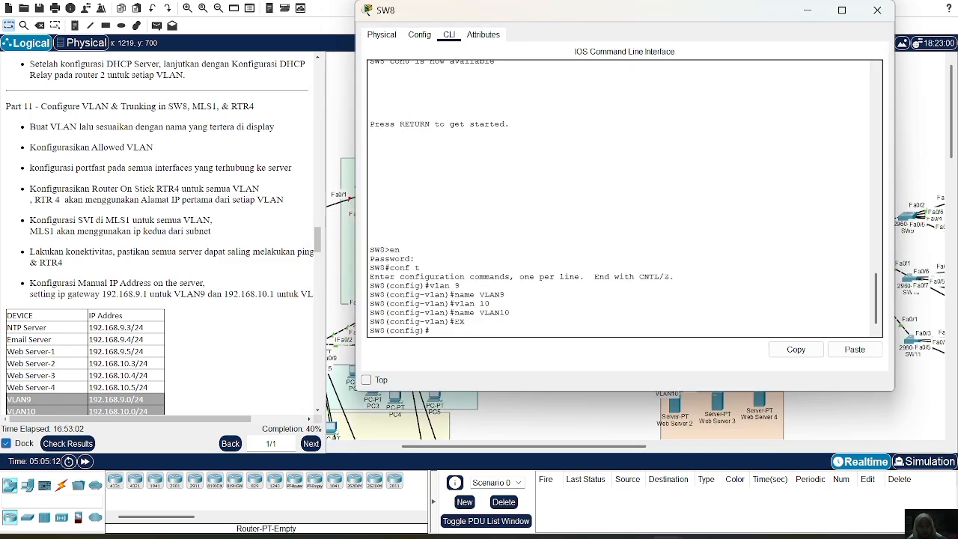
Set SW8's interface range fa0/3-5 to access mode and assign it to VLAN 9.
{"action": "type", "text": "int ra fa0/3"}
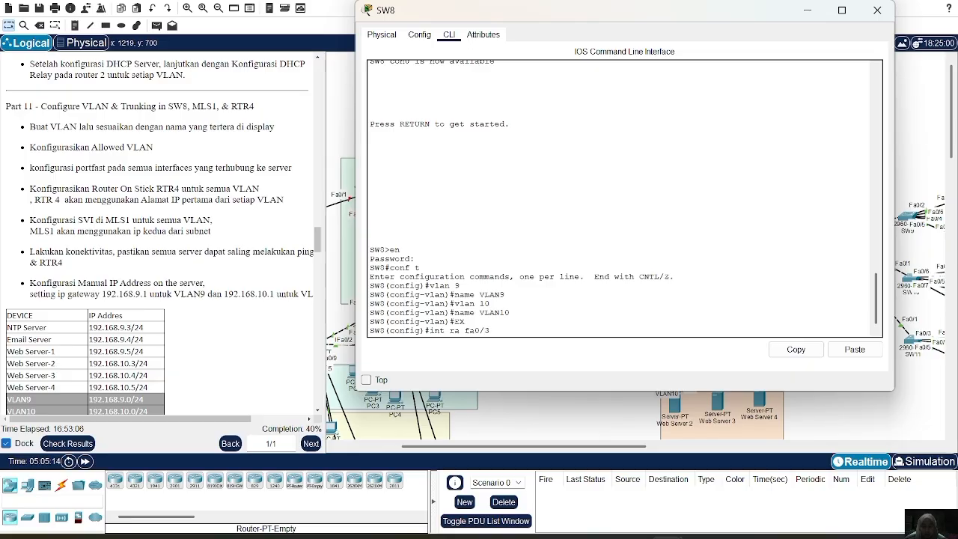
{"action": "type", "text": "=5"}
{"action": "key", "text": "Return"}
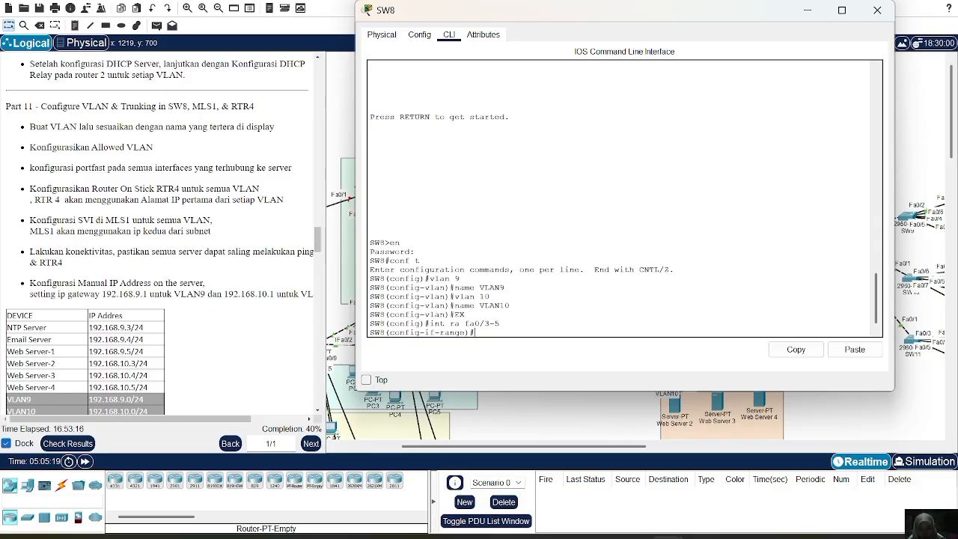
{"action": "type", "text": "sw m a"}
{"action": "key", "text": "Return"}
{"action": "type", "text": "sw a vl"}
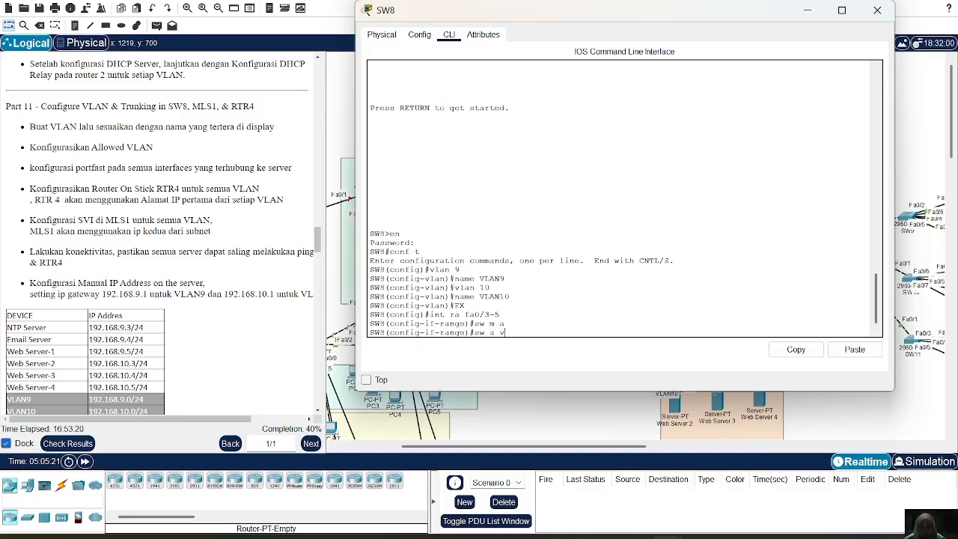
{"action": "type", "text": " 9"}
{"action": "key", "text": "Return"}
Enable spanning-tree portfast on SW8's interfaces fa0/3-5 and exit the range.
{"action": "type", "text": "s"}
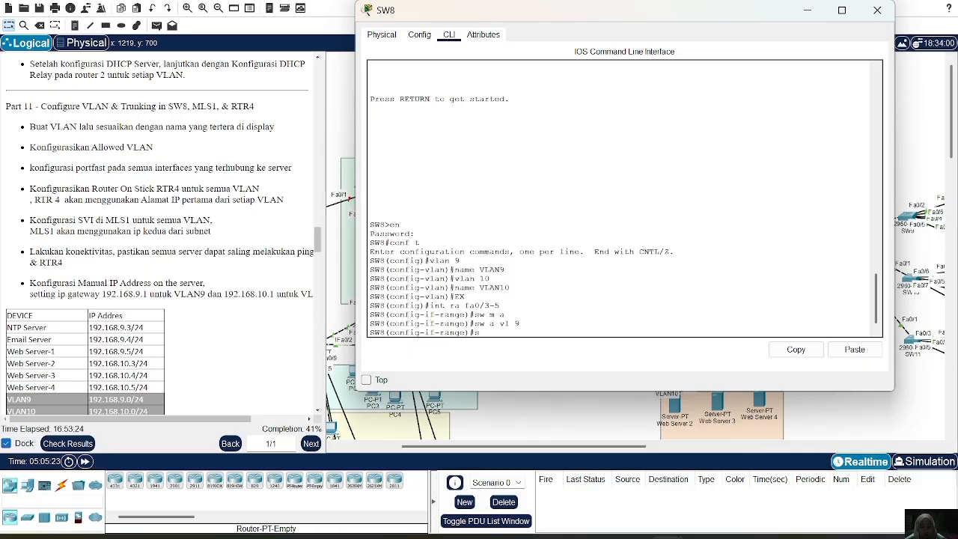
{"action": "type", "text": "pa po"}
{"action": "key", "text": "Return"}
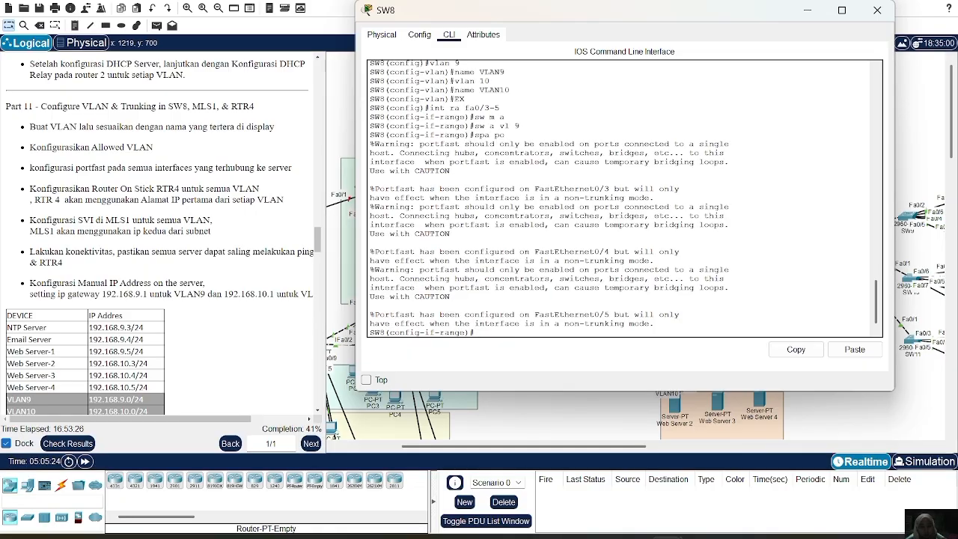
{"action": "type", "text": "ex"}
{"action": "key", "text": "Return"}
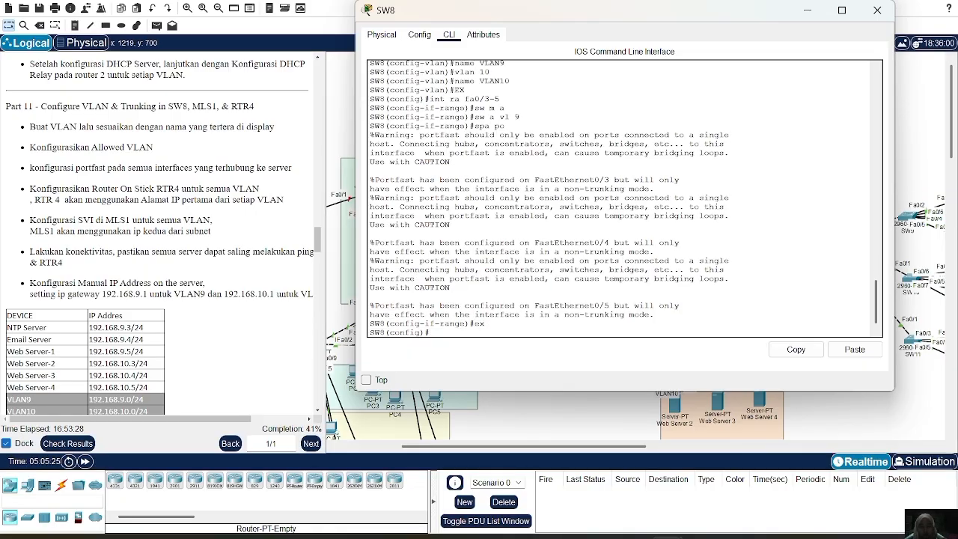
Set SW8's interface range fa0/6-8 to access mode and assign it to VLAN 10.
{"action": "type", "text": "int ra fa0/6-8"}
{"action": "key", "text": "Return"}
{"action": "type", "text": "s"}
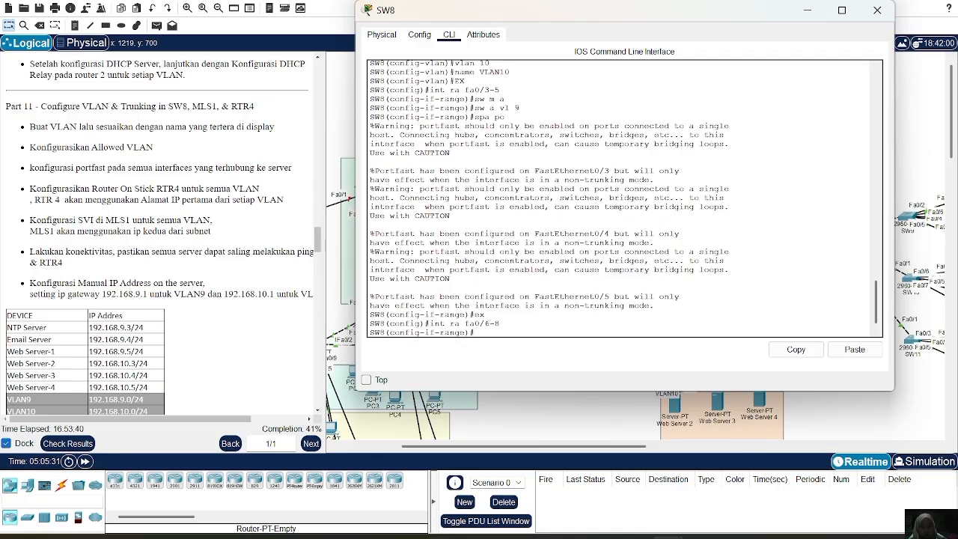
{"action": "type", "text": "w m a"}
{"action": "key", "text": "Return"}
{"action": "type", "text": "sw a"}
{"action": "type", "text": "vl 10"}
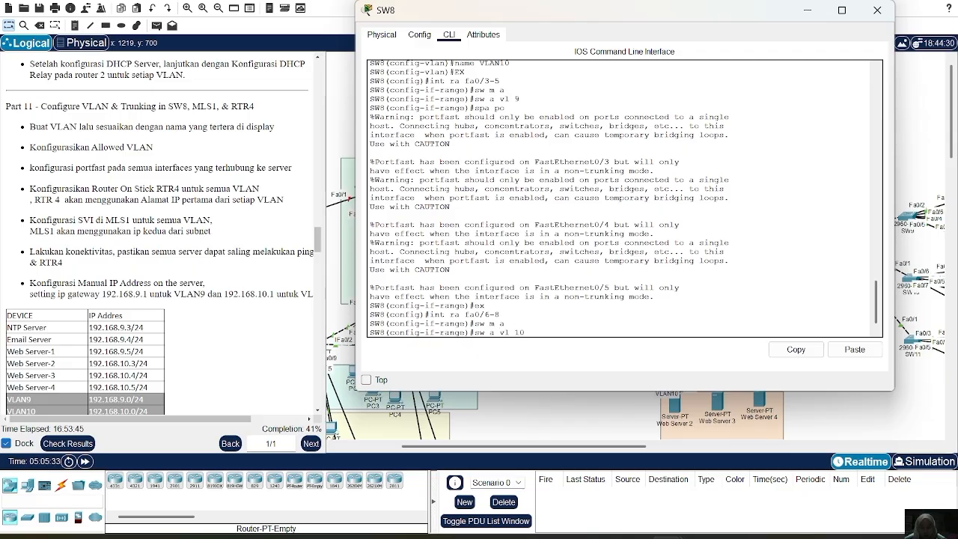
{"action": "key", "text": "Return"}
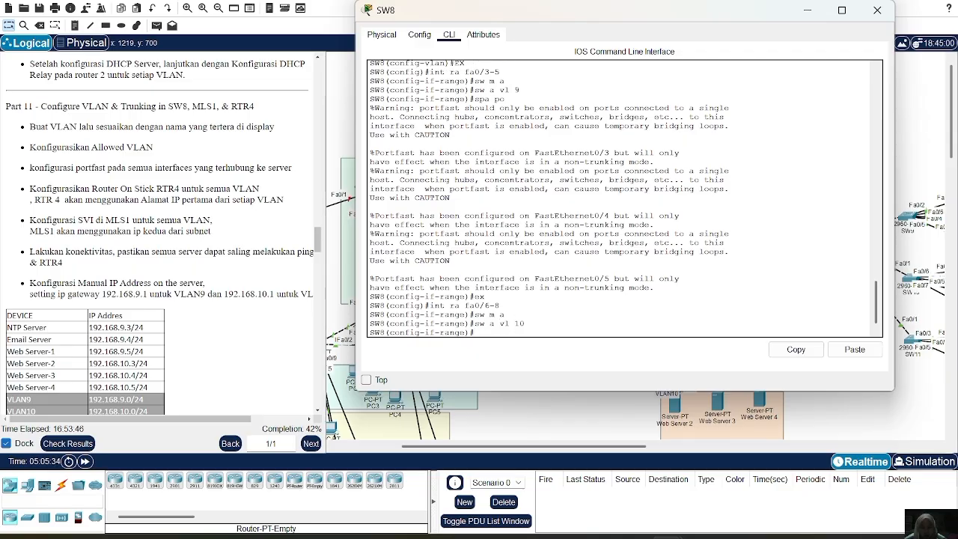
Enable spanning-tree portfast on SW8's interfaces fa0/6-8 and exit the range.
{"action": "type", "text": "spa po"}
{"action": "key", "text": "Return"}
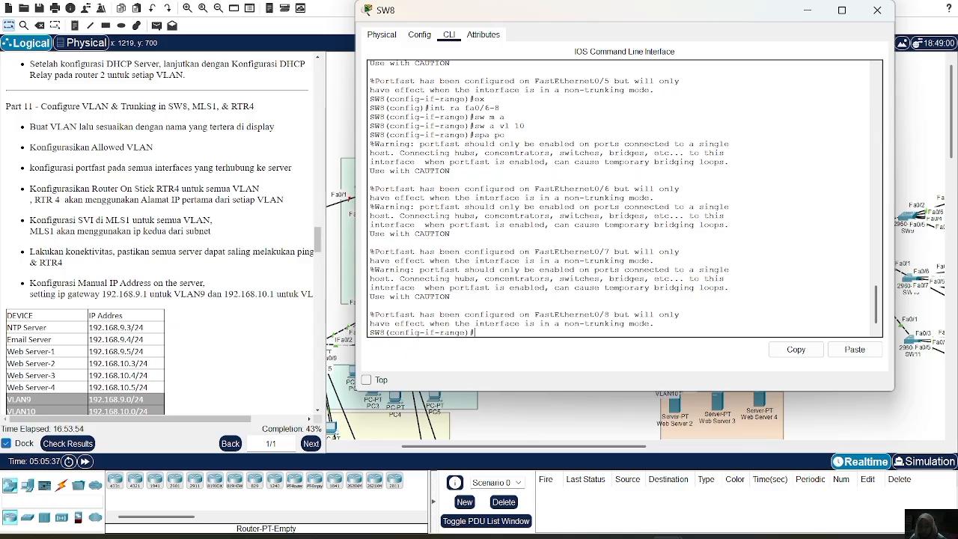
{"action": "type", "text": "ex"}
{"action": "key", "text": "Return"}
Set SW8's interface range fa0/1-2 to trunk mode.
{"action": "type", "text": "int"}
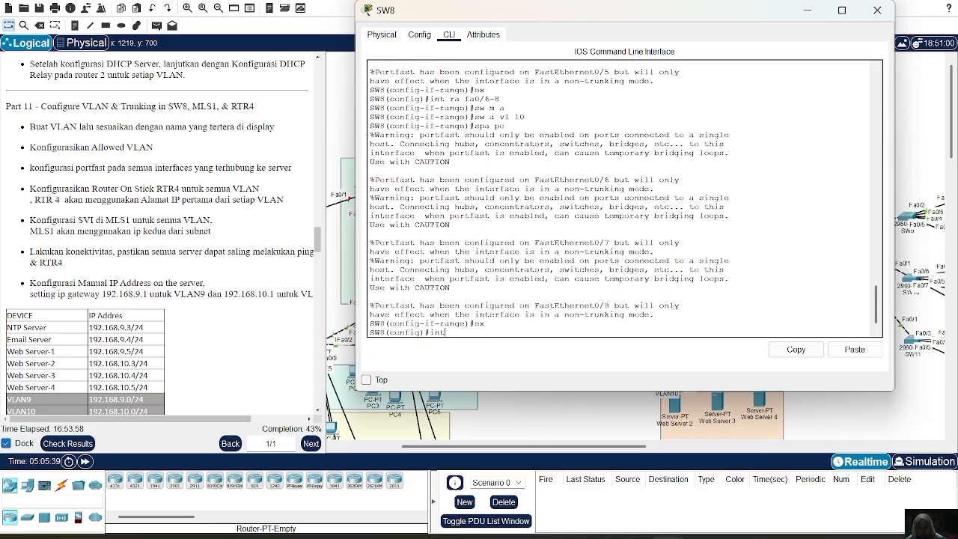
{"action": "type", "text": " ra fa0/1-2"}
{"action": "key", "text": "Return"}
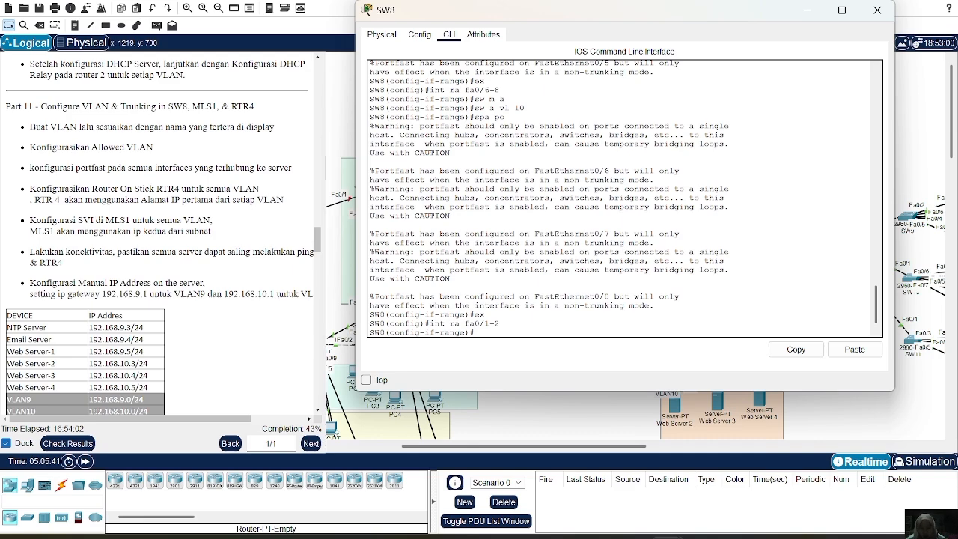
{"action": "type", "text": "sw m t"}
{"action": "key", "text": "Return"}
{"action": "type", "text": "sw"}
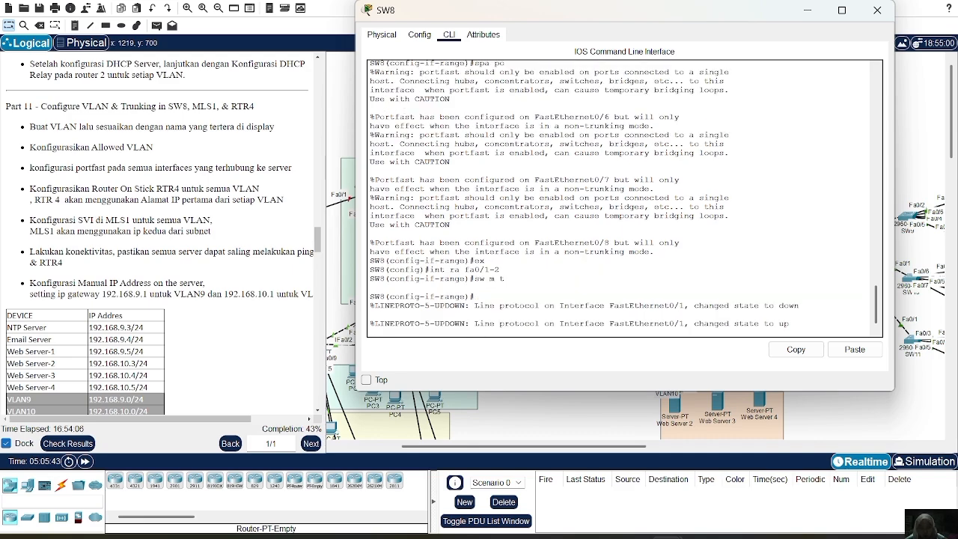
Allow VLANs 9-10 on SW8's trunk interfaces fa0/1-2 and close the switch's window.
{"action": "key", "text": "Return"}
{"action": "type", "text": "sw "}
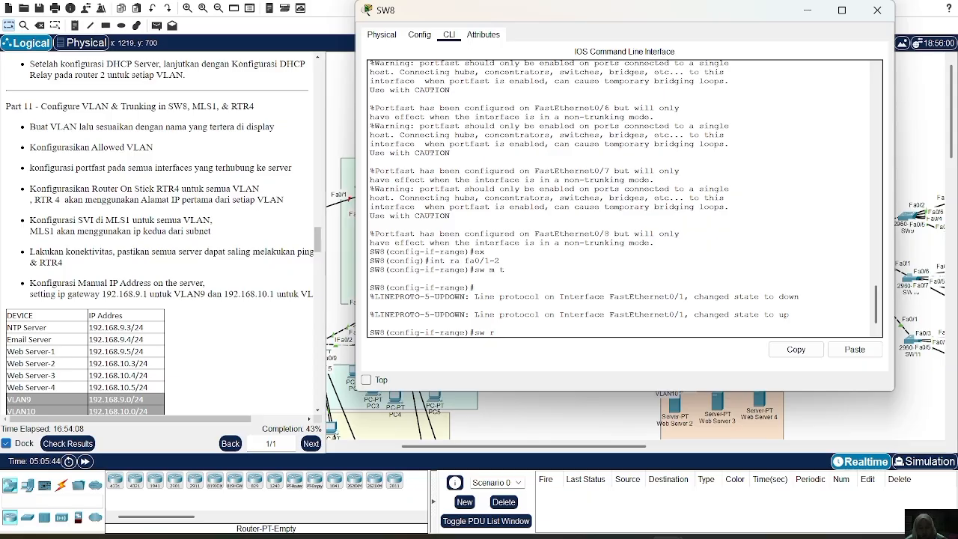
{"action": "type", "text": "t al vl 9-10"}
{"action": "key", "text": "Return"}
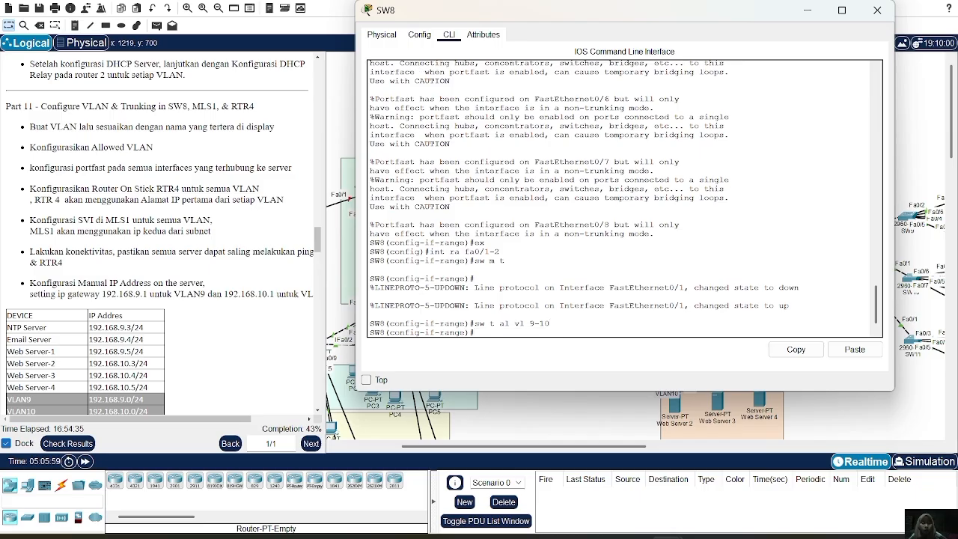
{"action": "left_click", "coordinate": [877, 13]}
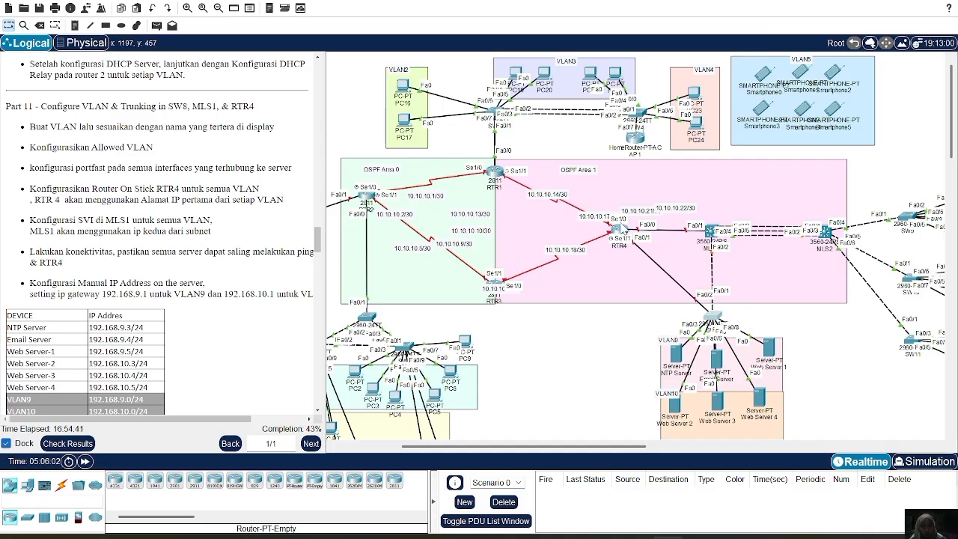
Enable router RTR4's physical interface fa0/1 with no shutdown.
{"action": "left_click", "coordinate": [620, 228]}
{"action": "type", "text": "fa1/0"}
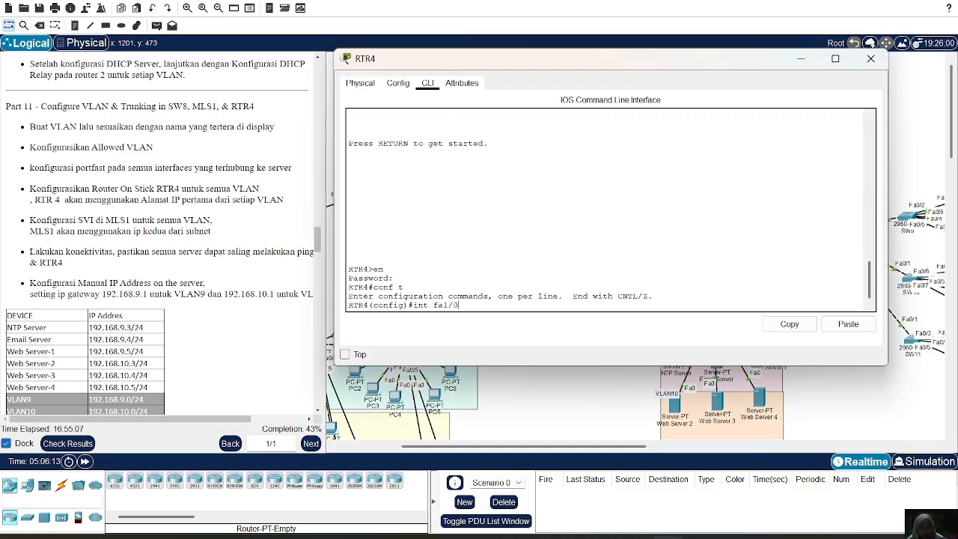
{"action": "key", "text": "Return"}
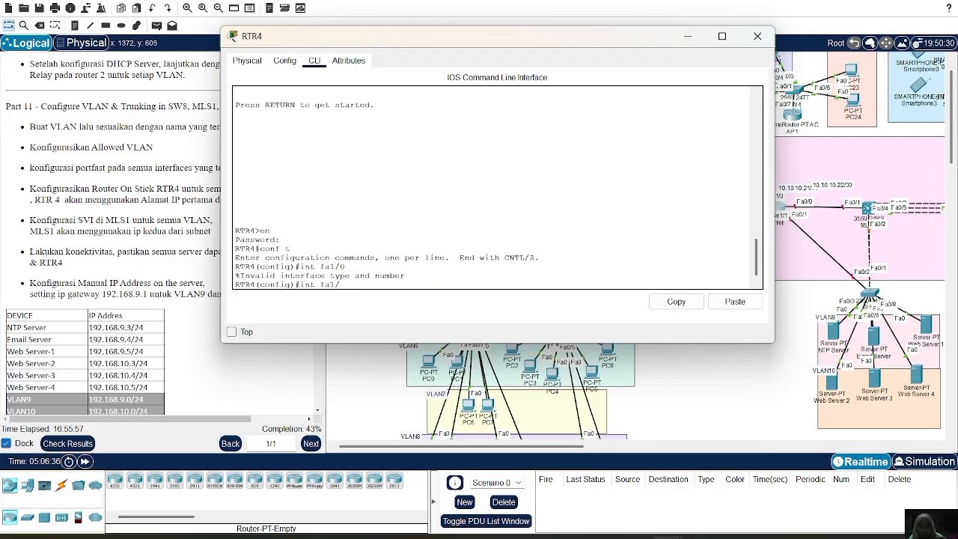
{"action": "key", "text": "BackSpace"}
{"action": "type", "text": "0/1"}
{"action": "key", "text": "Return"}
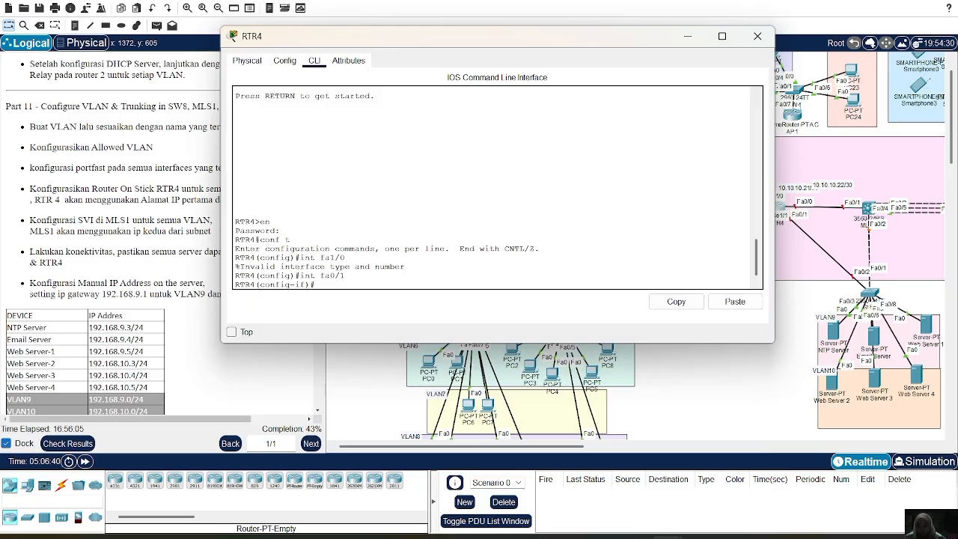
{"action": "type", "text": "no sh"}
{"action": "key", "text": "Return"}
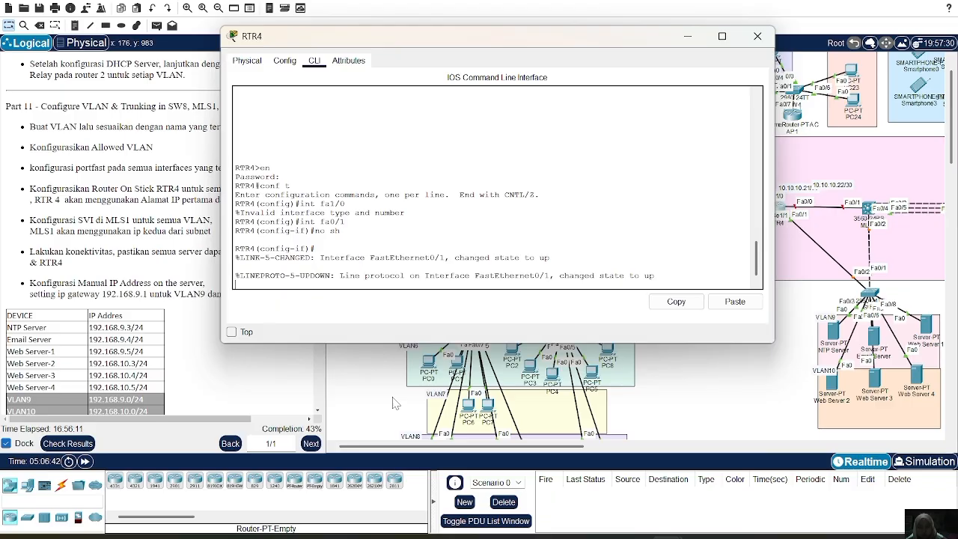
{"action": "key", "text": "Return"}
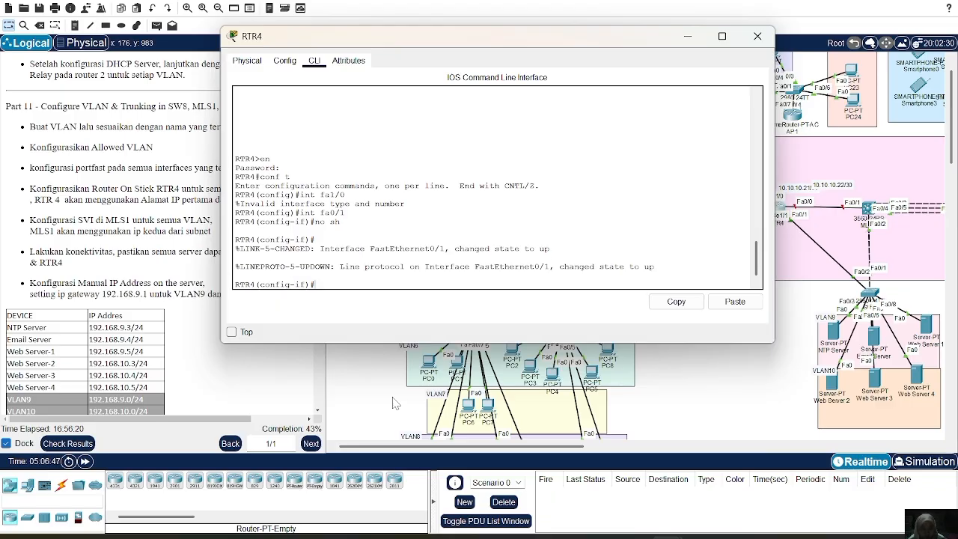
Create subinterface fa0/1.9 on RTR4 with dot1Q encapsulation for VLAN 9.
{"action": "type", "text": "int fa0/1.9"}
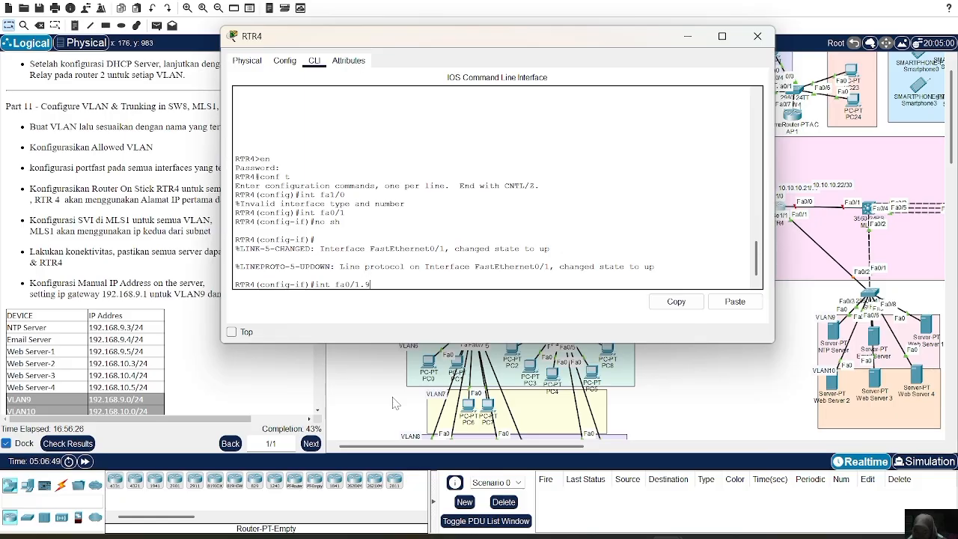
{"action": "key", "text": "Return"}
{"action": "type", "text": "en"}
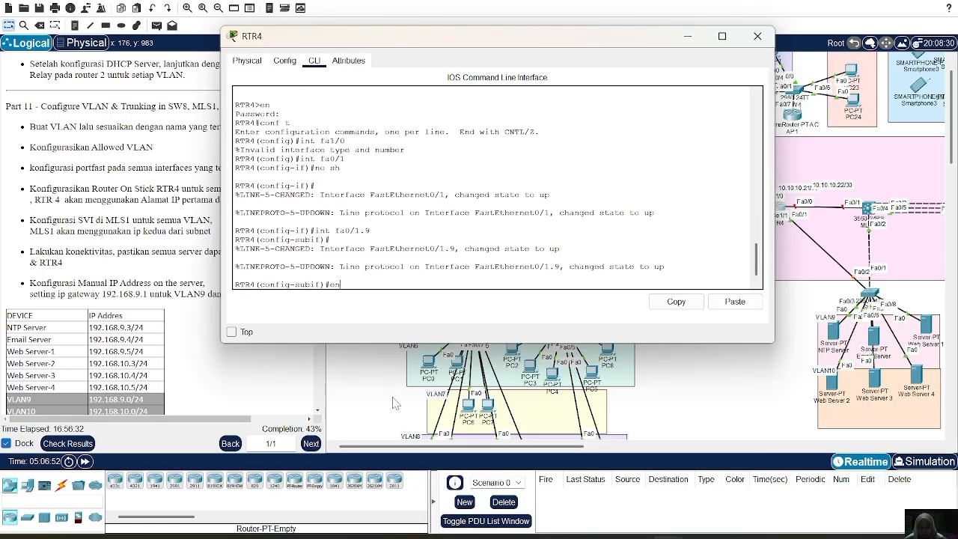
{"action": "type", "text": "c do 9"}
{"action": "key", "text": "Return"}
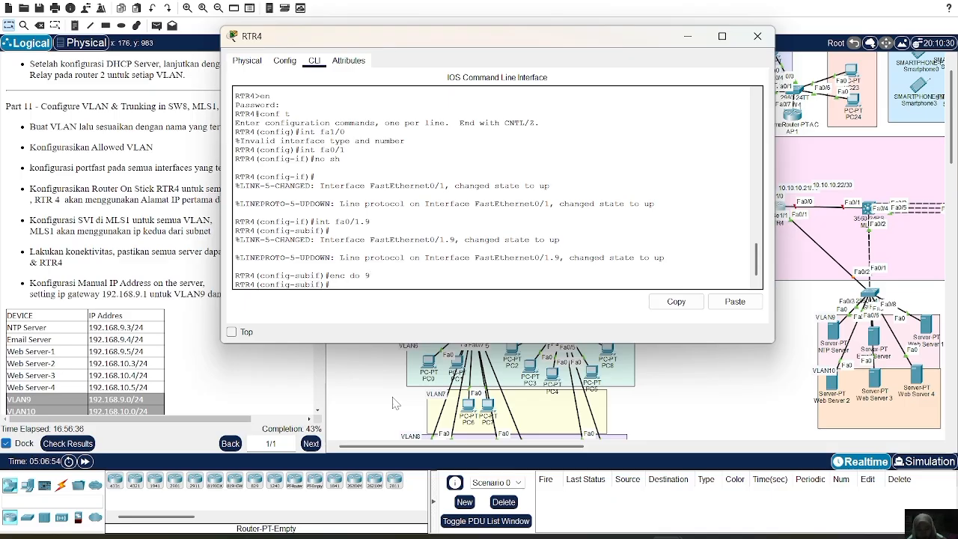
Assign IP address 192.168.9.1 with mask 255.255.255.0 to RTR4's subinterface fa0/1.9.
{"action": "type", "text": "ip add"}
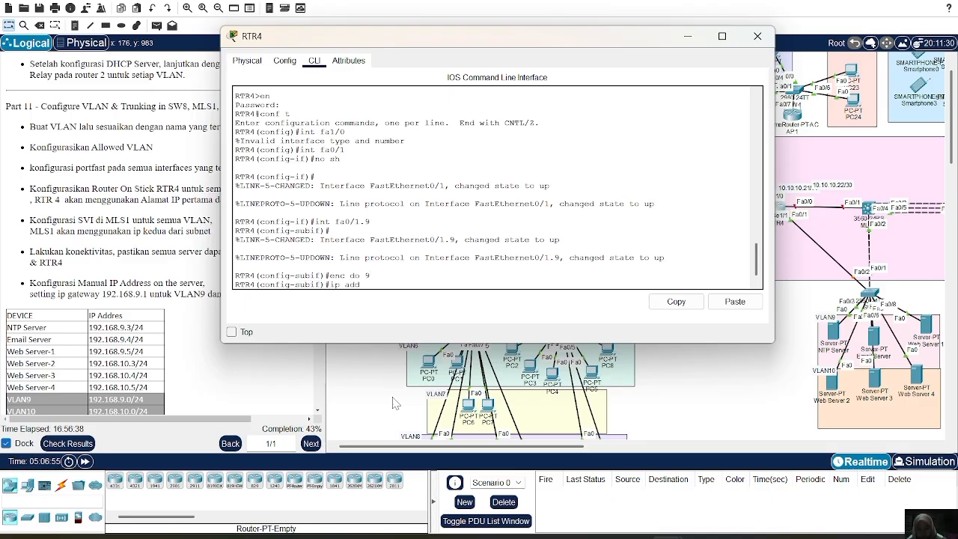
{"action": "type", "text": " 1"}
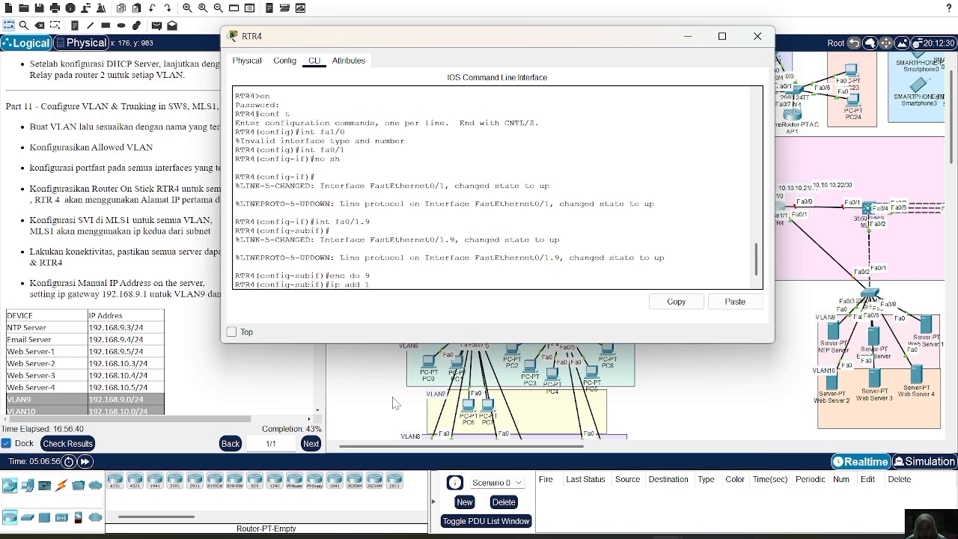
{"action": "type", "text": "92.168.9.1 2"}
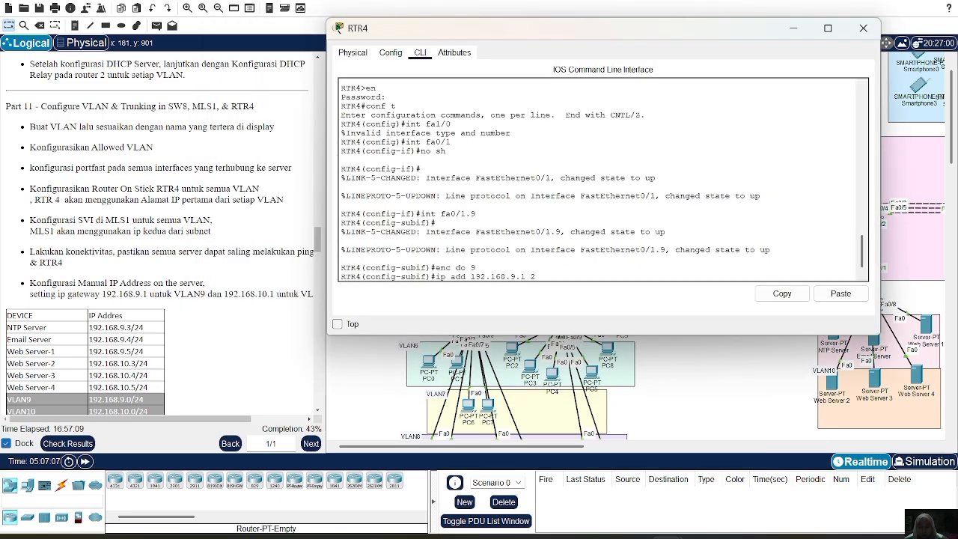
{"action": "type", "text": "55.255.255.0"}
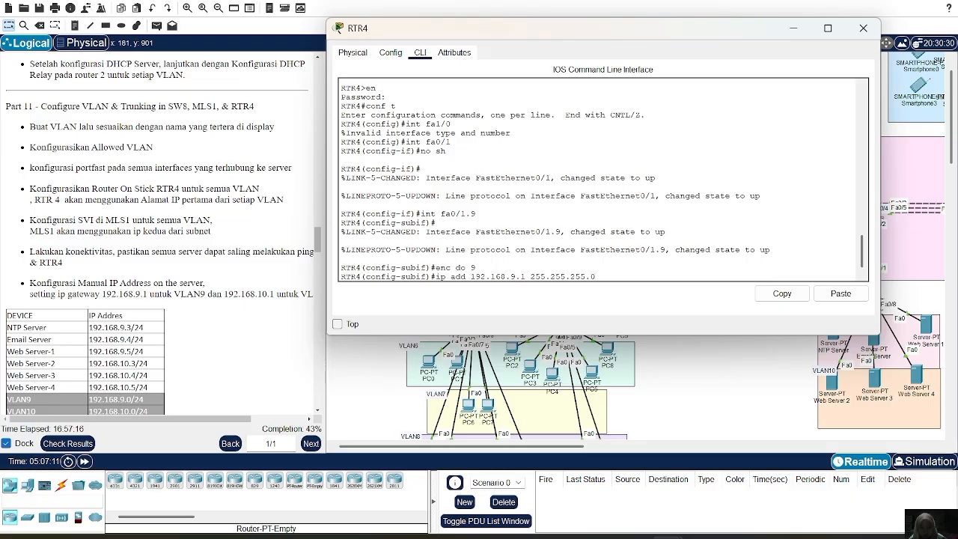
{"action": "key", "text": "Return"}
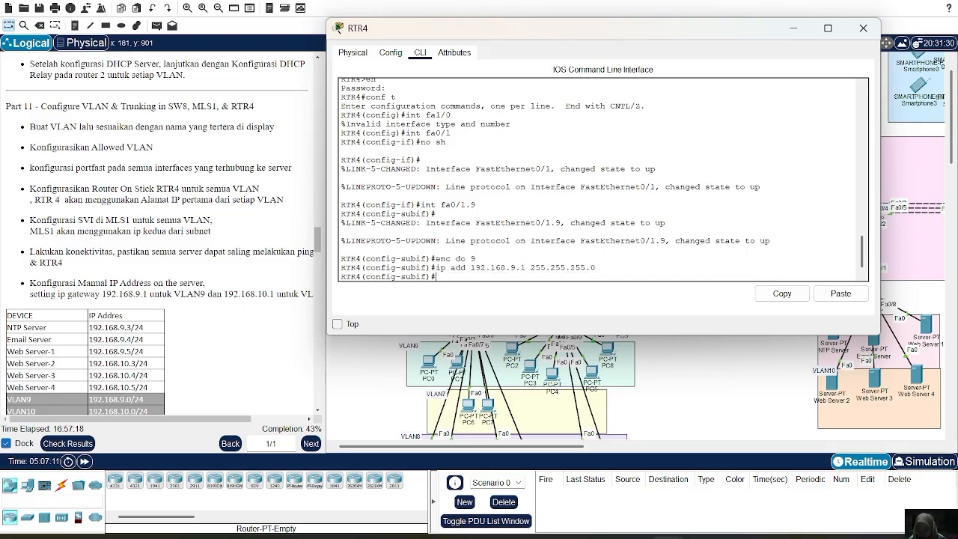
Create subinterface fa0/1.10 on RTR4.
{"action": "key", "text": "Up"}
{"action": "key", "text": "Up"}
{"action": "key", "text": "Up"}
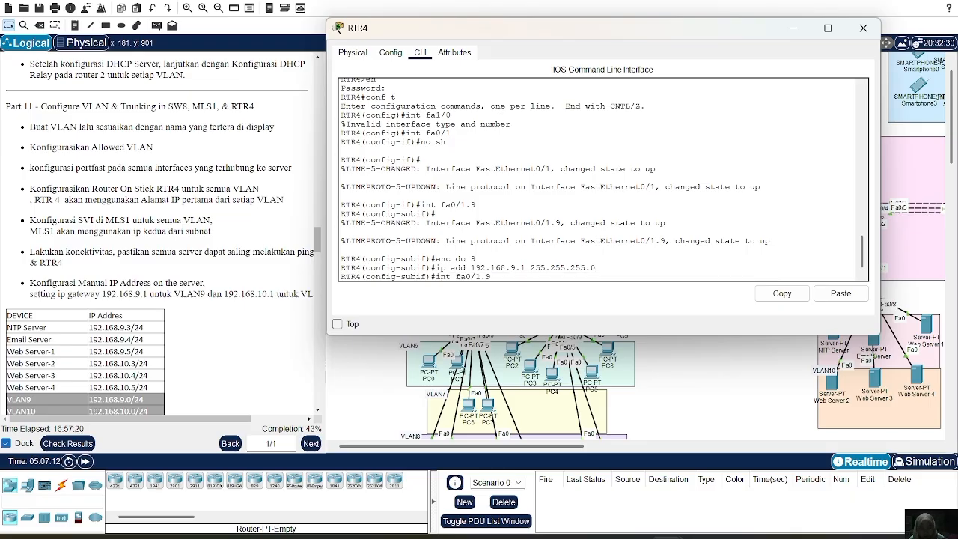
{"action": "type", "text": "10"}
{"action": "key", "text": "Return"}
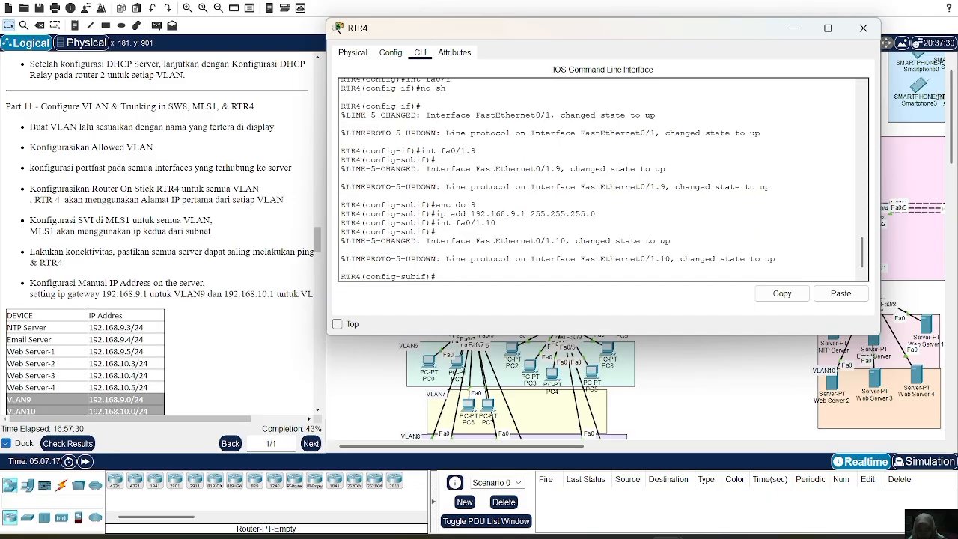
Set dot1Q encapsulation for VLAN 10 on RTR4's subinterface fa0/1.10.
{"action": "type", "text": "enc do 10"}
{"action": "key", "text": "Return"}
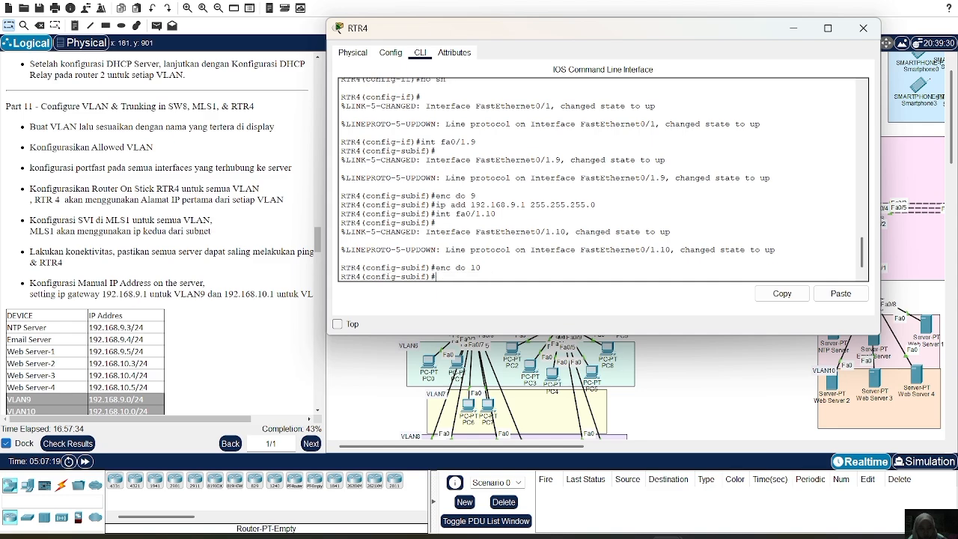
Assign IP address 192.168.10.1 with mask 255.255.255.0 to RTR4's subinterface fa0/1.10 and close the router window.
{"action": "key", "text": "Up"}
{"action": "key", "text": "Up"}
{"action": "key", "text": "Up"}
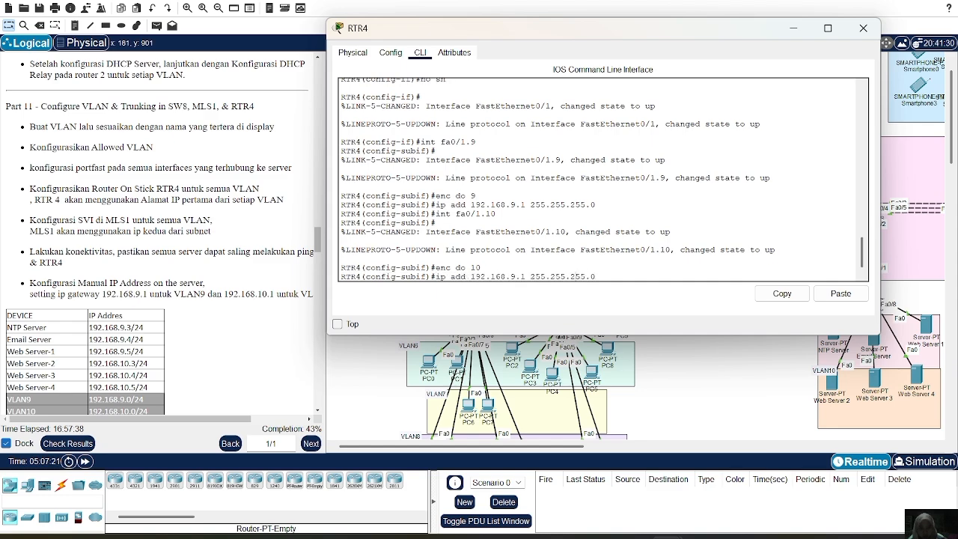
{"action": "key", "text": "Left"}
{"action": "key", "text": "Left"}
{"action": "key", "text": "Left"}
{"action": "key", "text": "Left"}
{"action": "key", "text": "Left"}
{"action": "key", "text": "Left"}
{"action": "key", "text": "Left"}
{"action": "key", "text": "BackSpace"}
{"action": "type", "text": "10"}
{"action": "key", "text": "Return"}
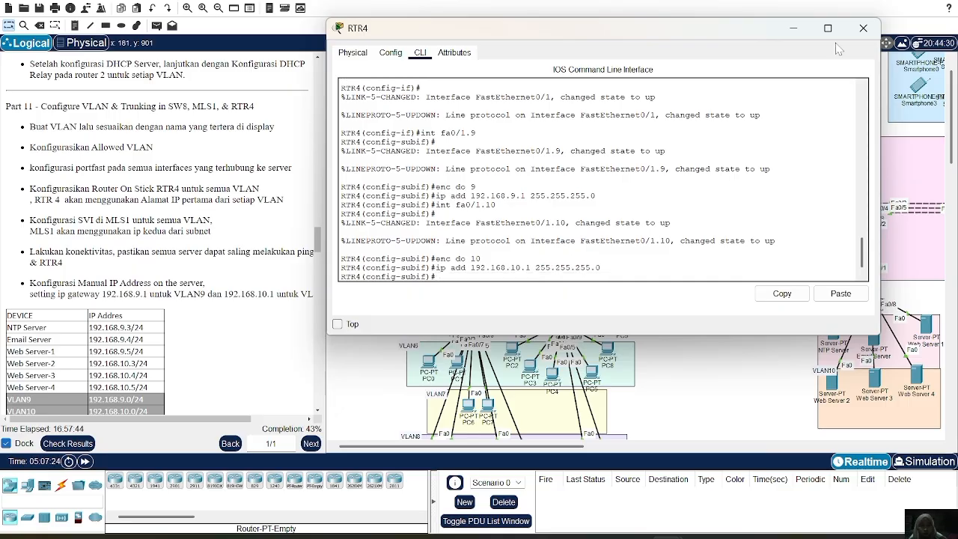
{"action": "left_click", "coordinate": [863, 28]}
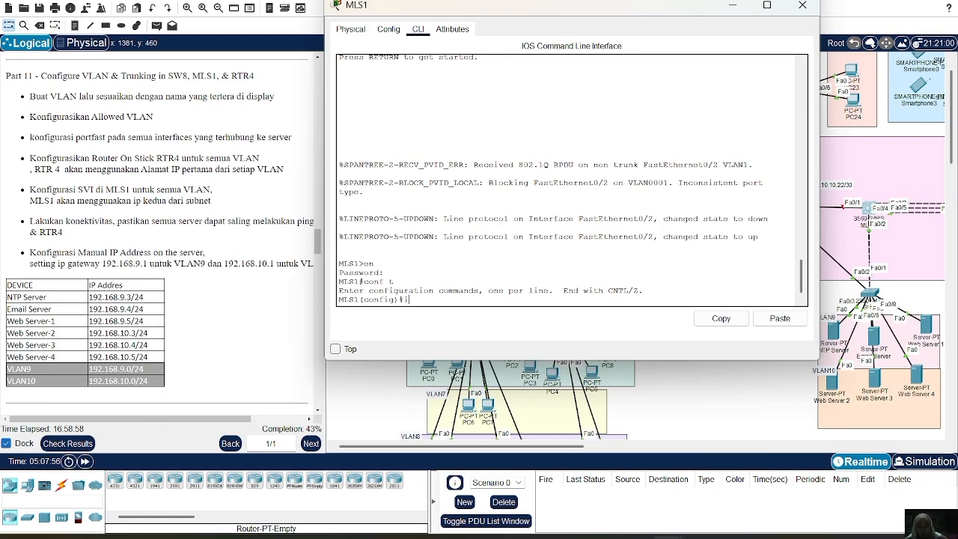
Set the trunk encapsulation of MLS1's interface fa0/2 to dot1q.
{"action": "type", "text": "nt fa0/2"}
{"action": "key", "text": "Return"}
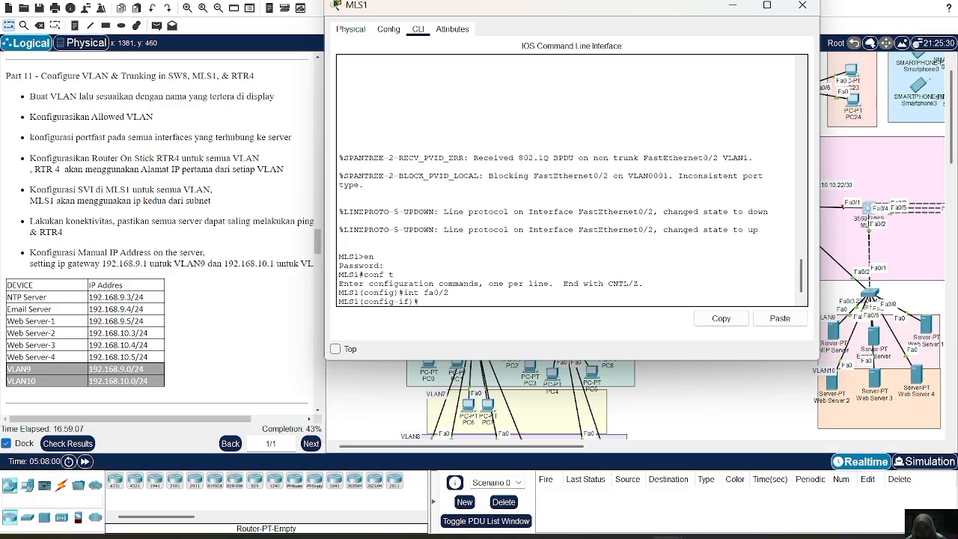
{"action": "type", "text": "sw t encap"}
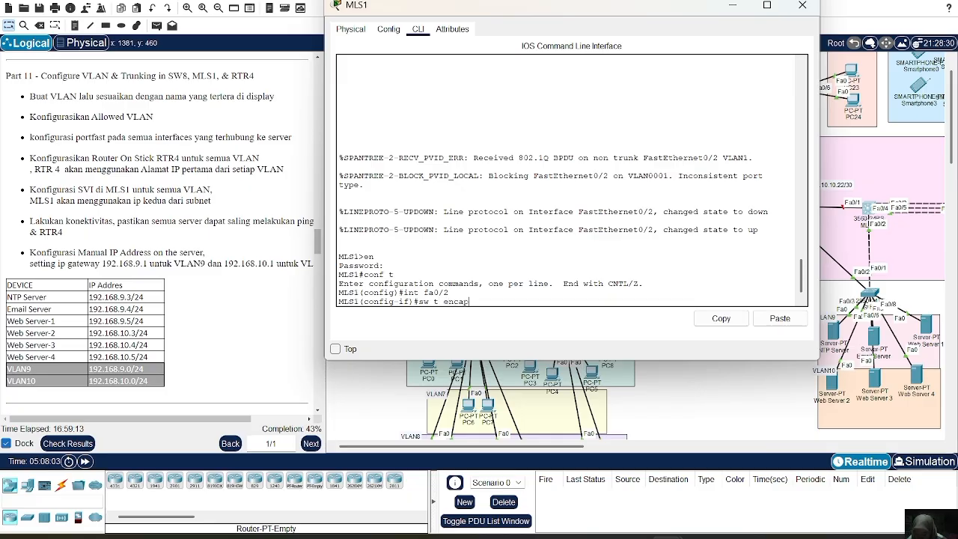
{"action": "key", "text": "BackSpace"}
{"action": "key", "text": "BackSpace"}
{"action": "type", "text": "do"}
{"action": "key", "text": "Return"}
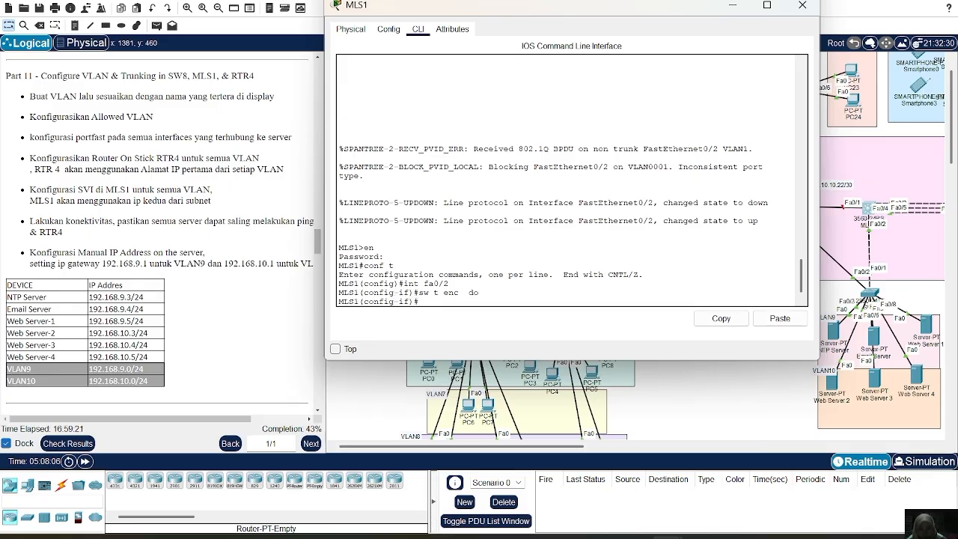
Put MLS1's interface fa0/2 in trunk mode and allow VLANs 9-10 on it.
{"action": "type", "text": "sw m t"}
{"action": "key", "text": "Return"}
{"action": "type", "text": "sw t"}
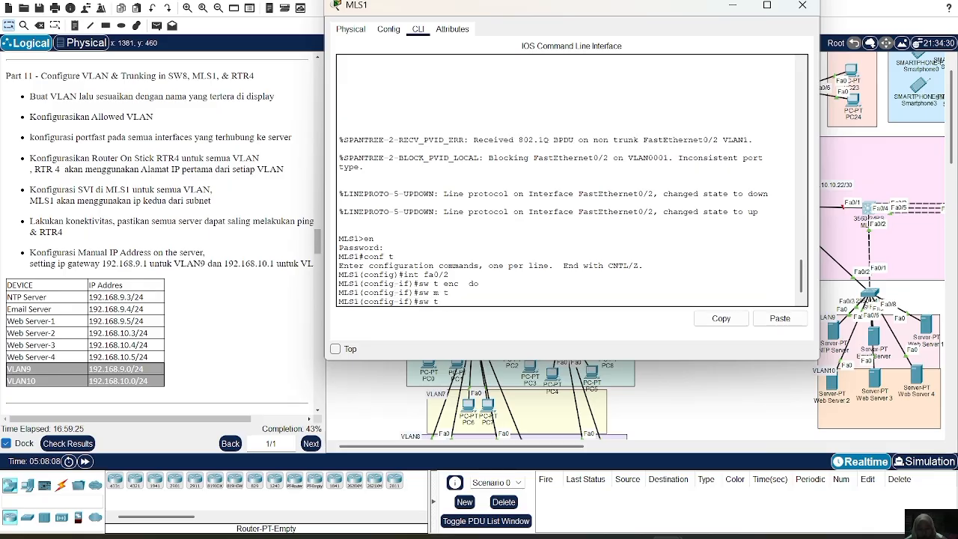
{"action": "type", "text": " al vl 9-10"}
{"action": "key", "text": "Return"}
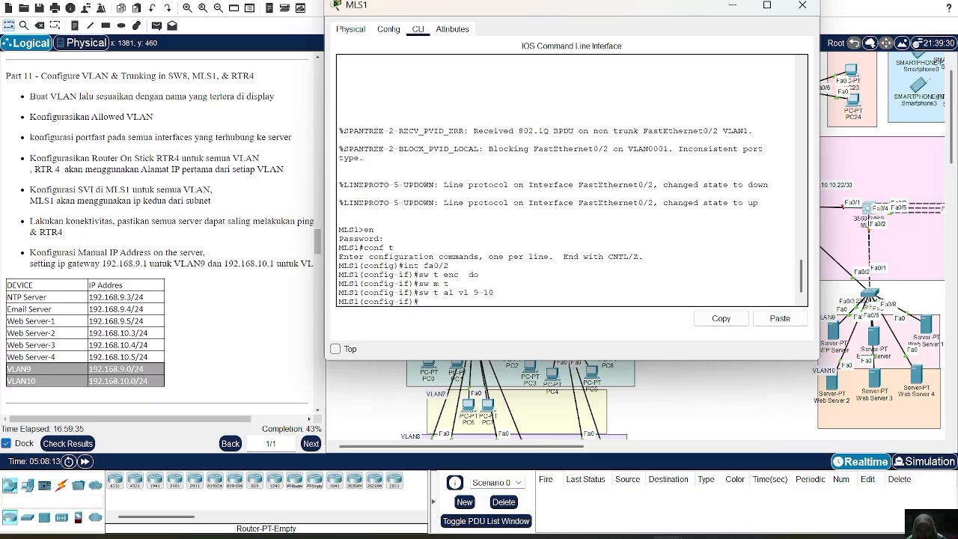
Create VLAN 9 on MLS1 and name it VLAN9.
{"action": "type", "text": "va"}
{"action": "type", "text": "l"}
{"action": "key", "text": "BackSpace"}
{"action": "key", "text": "BackSpace"}
{"action": "type", "text": "an 9"}
{"action": "key", "text": "Return"}
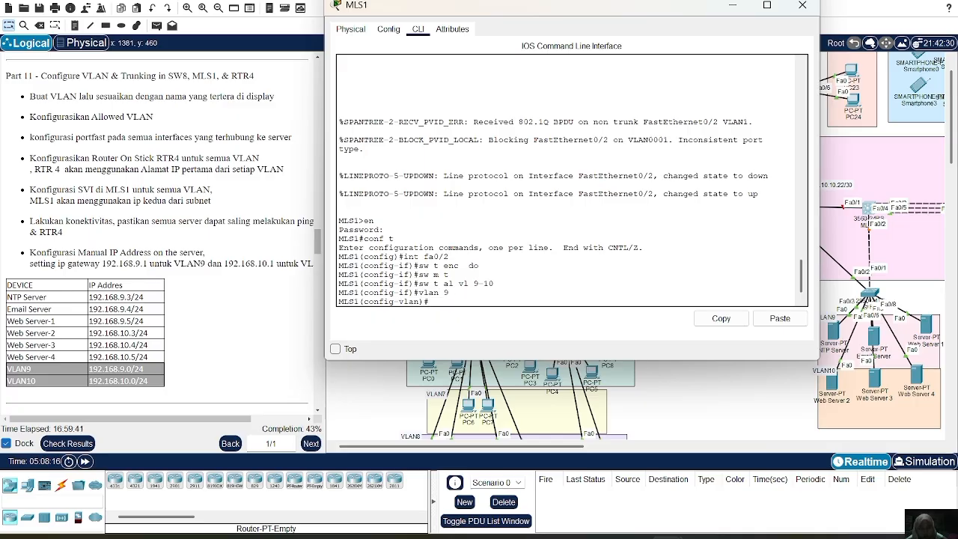
{"action": "type", "text": "name VLAN9"}
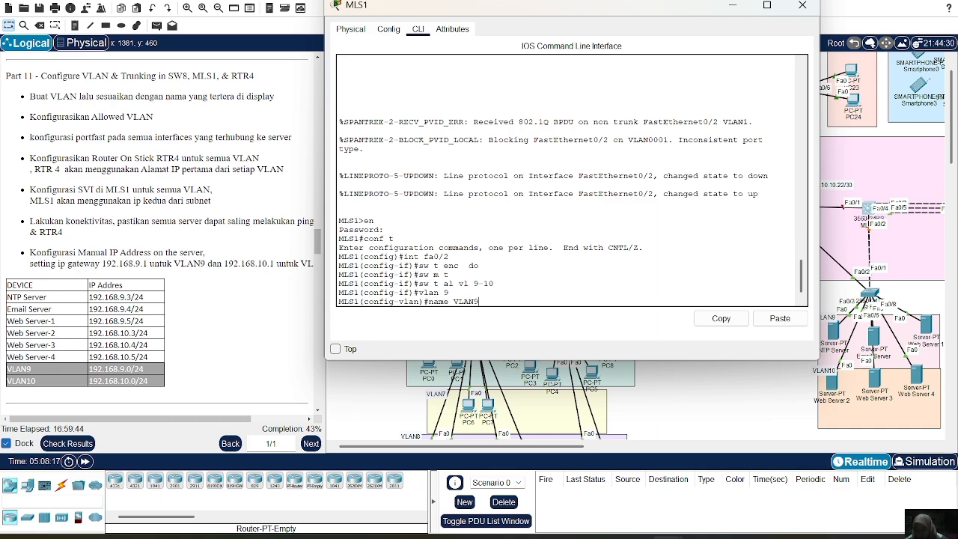
{"action": "key", "text": "Return"}
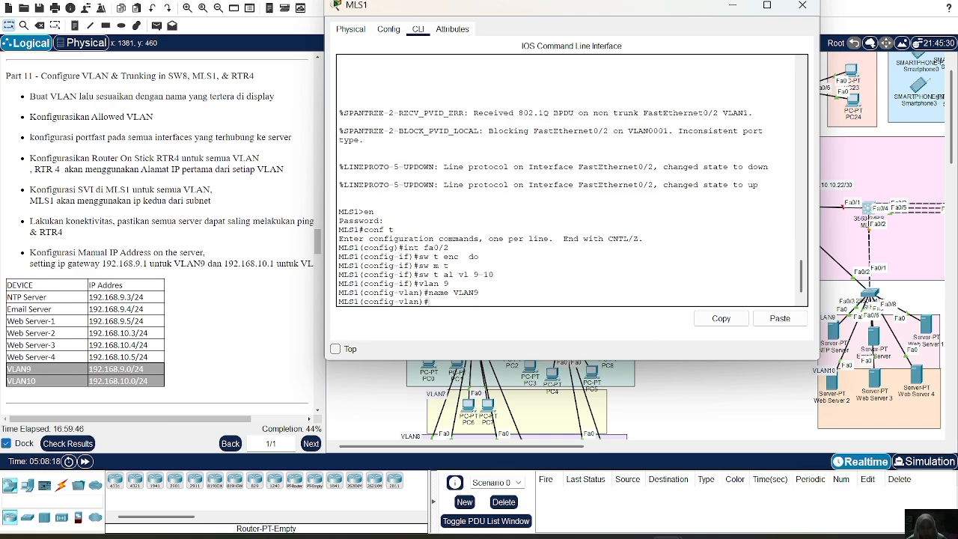
Create VLAN 10 on MLS1 and name it VLAN10.
{"action": "key", "text": "Up"}
{"action": "key", "text": "BackSpace"}
{"action": "key", "text": "BackSpace"}
{"action": "key", "text": "BackSpace"}
{"action": "key", "text": "BackSpace"}
{"action": "key", "text": "BackSpace"}
{"action": "key", "text": "BackSpace"}
{"action": "key", "text": "BackSpace"}
{"action": "key", "text": "BackSpace"}
{"action": "key", "text": "BackSpace"}
{"action": "key", "text": "BackSpace"}
{"action": "type", "text": "vlan 10"}
{"action": "key", "text": "Return"}
{"action": "key", "text": "Up"}
{"action": "key", "text": "Up"}
{"action": "key", "text": "BackSpace"}
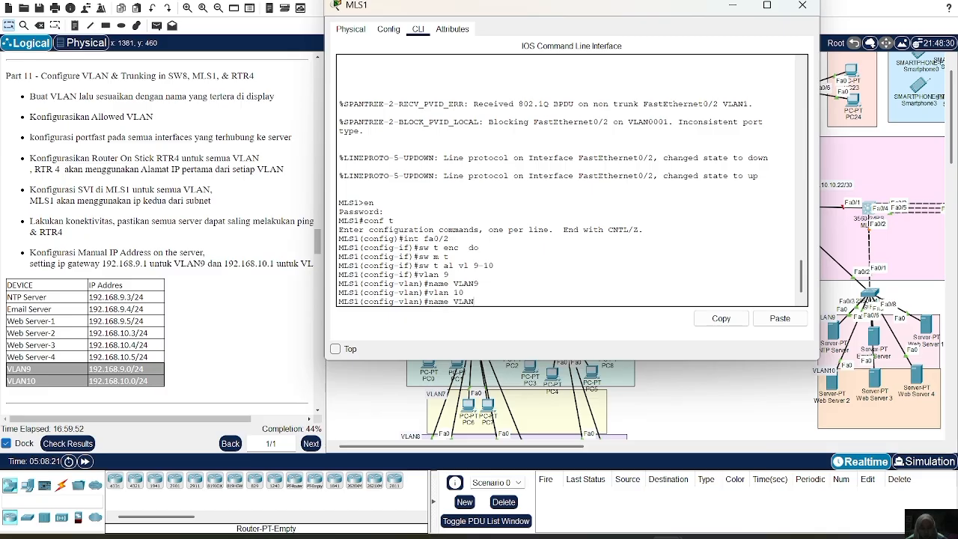
{"action": "type", "text": "10"}
{"action": "key", "text": "Return"}
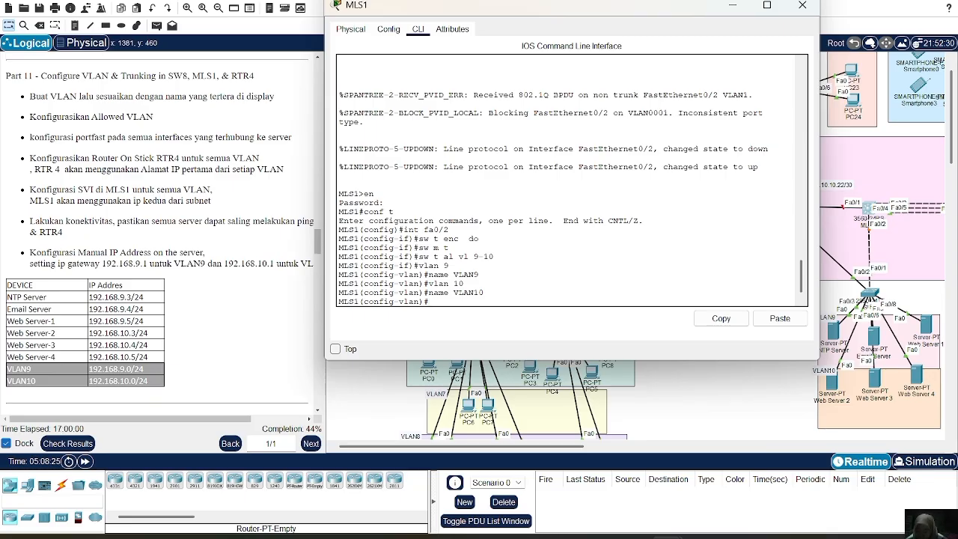
Create the switched virtual interface for VLAN 9 on MLS1.
{"action": "type", "text": "NT VLAN"}
{"action": "key", "text": "BackSpace"}
{"action": "key", "text": "BackSpace"}
{"action": "key", "text": "BackSpace"}
{"action": "key", "text": "BackSpace"}
{"action": "key", "text": "BackSpace"}
{"action": "key", "text": "BackSpace"}
{"action": "key", "text": "BackSpace"}
{"action": "key", "text": "BackSpace"}
{"action": "type", "text": "int vlan 9"}
{"action": "key", "text": "Return"}
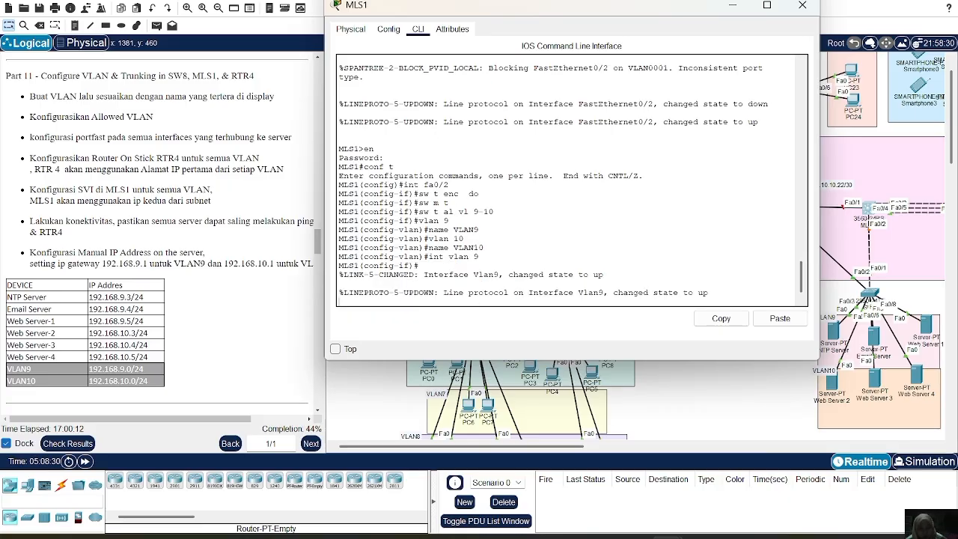
Assign IP address 192.168.9.2 with mask 255.255.255.0 to MLS1's VLAN 9 interface.
{"action": "key", "text": "Return"}
{"action": "type", "text": "ip add 192.1"}
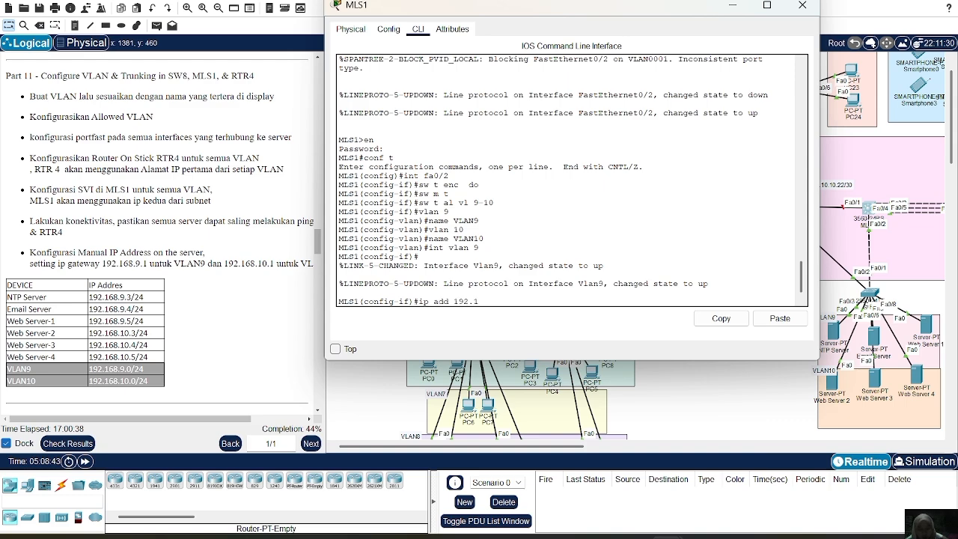
{"action": "type", "text": "68.9.2"}
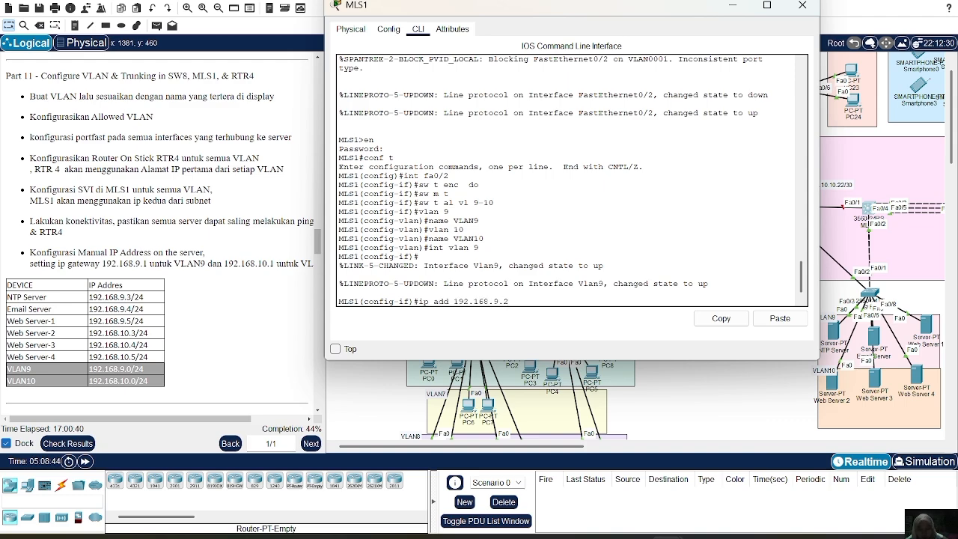
{"action": "type", "text": " 255.255.255.0"}
{"action": "key", "text": "Return"}
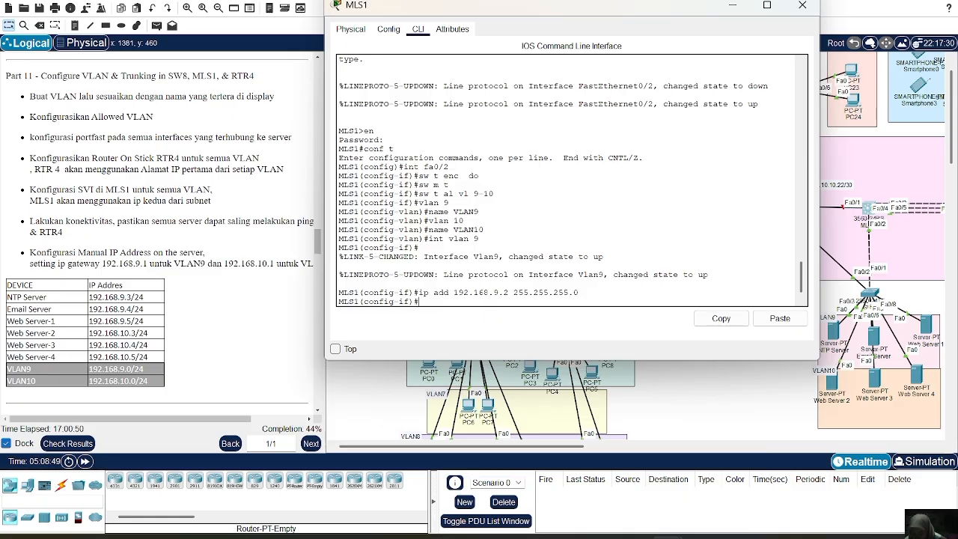
Create the switched virtual interface for VLAN 10 on MLS1.
{"action": "type", "text": "in"}
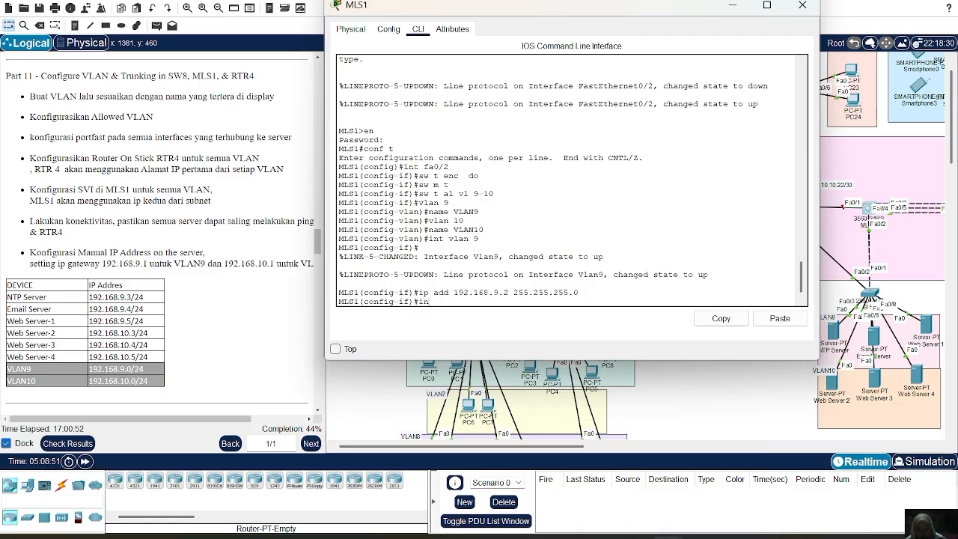
{"action": "type", "text": "t vlan 10"}
{"action": "key", "text": "Return"}
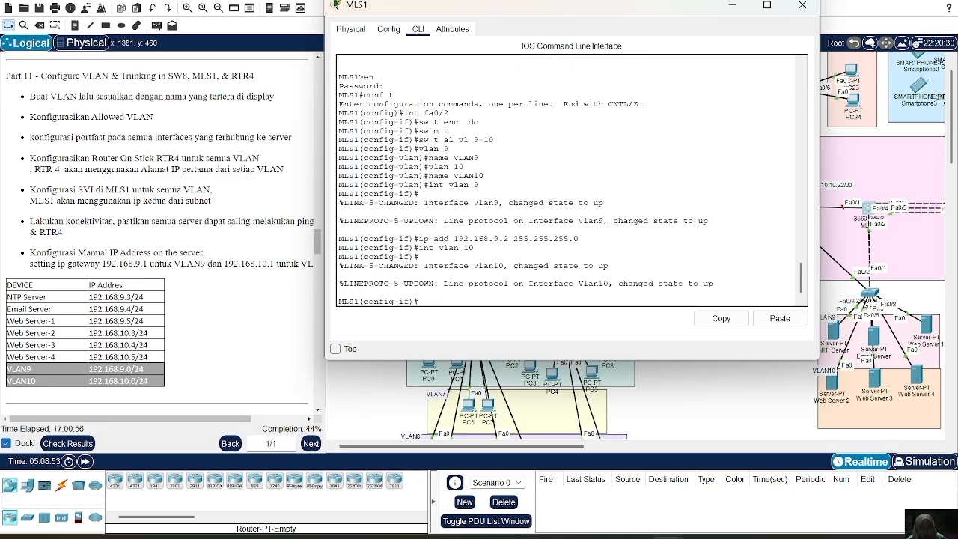
Assign IP address 192.168.10.2 with mask 255.255.255.0 to MLS1's VLAN 10 interface.
{"action": "key", "text": "Up"}
{"action": "key", "text": "Up"}
{"action": "key", "text": "Left"}
{"action": "key", "text": "Left"}
{"action": "key", "text": "Left"}
{"action": "key", "text": "Left"}
{"action": "key", "text": "Left"}
{"action": "key", "text": "Left"}
{"action": "key", "text": "Left"}
{"action": "key", "text": "Left"}
{"action": "key", "text": "BackSpace"}
{"action": "type", "text": "10"}
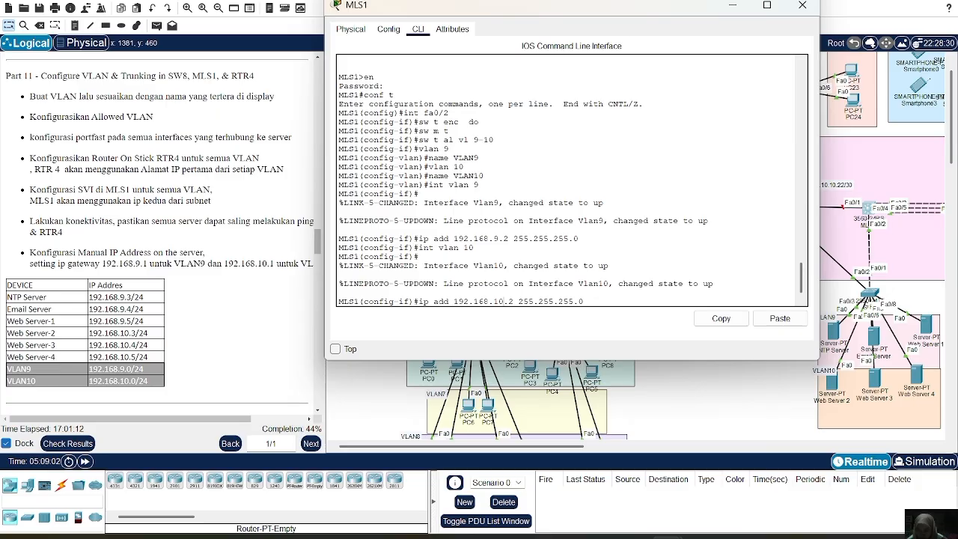
Apply the entered address 192.168.10.2 255.255.255.0 to MLS1's VLAN 10 interface and close the MLS1 window.
{"action": "key", "text": "Return"}
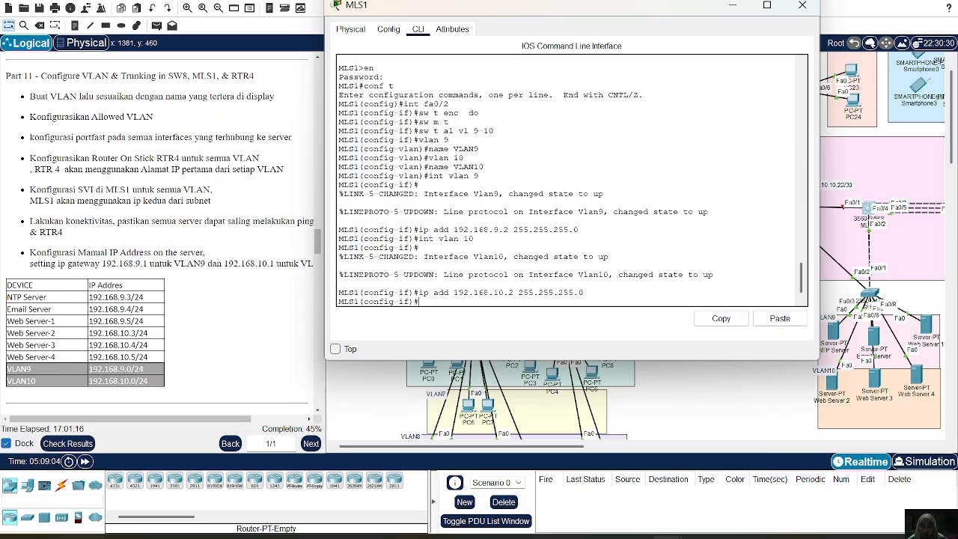
{"action": "left_click", "coordinate": [802, 6]}
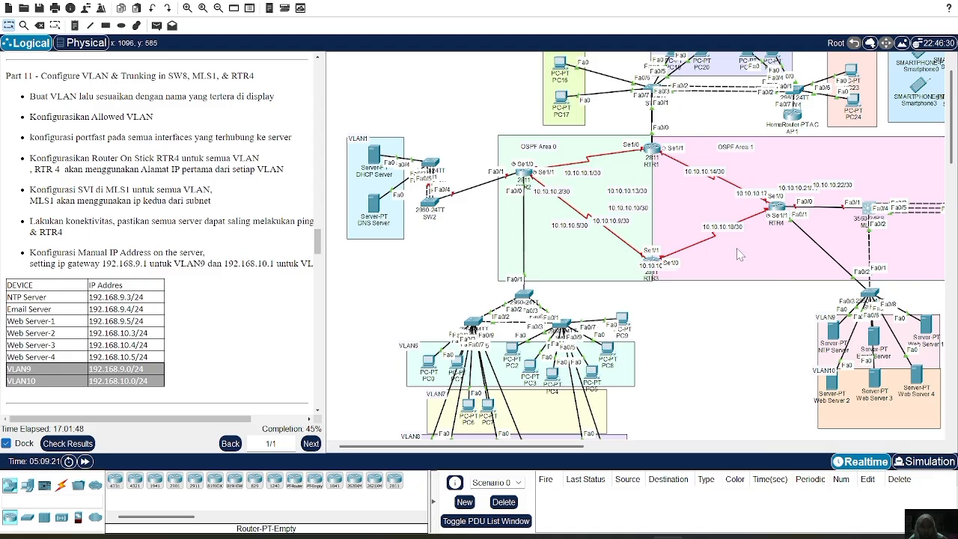
Give the NTP Server the static IPv4 address 192.168.9.3 with subnet mask 255.255.255.0.
{"action": "scroll", "coordinate": [738, 254], "scroll_direction": "right", "scroll_amount": 5}
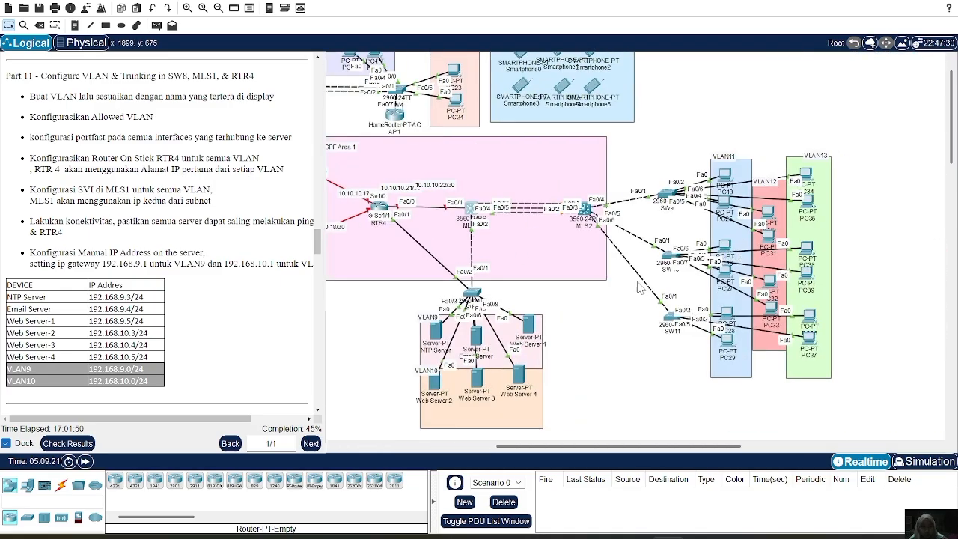
{"action": "left_click", "coordinate": [437, 329]}
{"action": "left_click", "coordinate": [479, 130]}
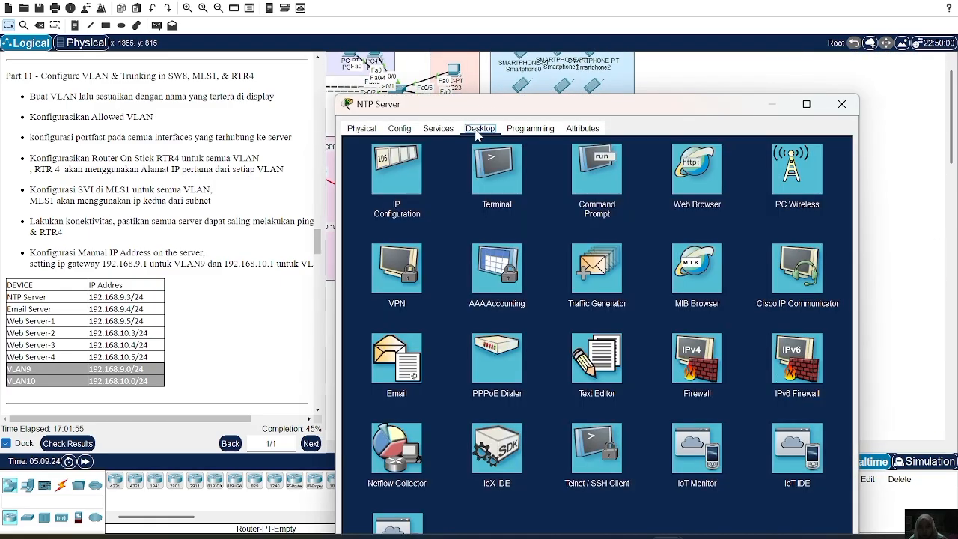
{"action": "left_click", "coordinate": [410, 173]}
{"action": "type", "text": "1"}
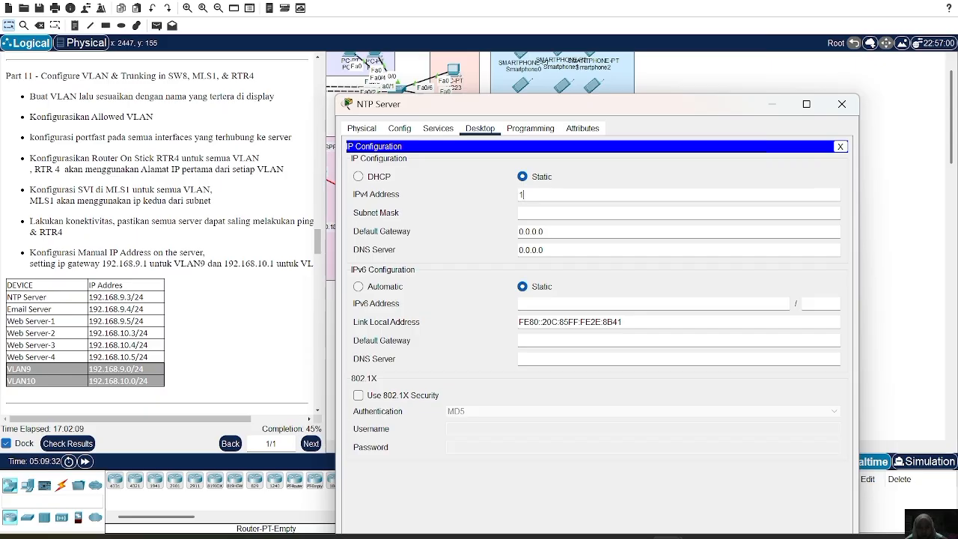
{"action": "type", "text": "92.168."}
{"action": "type", "text": "."}
{"action": "type", "text": ".3"}
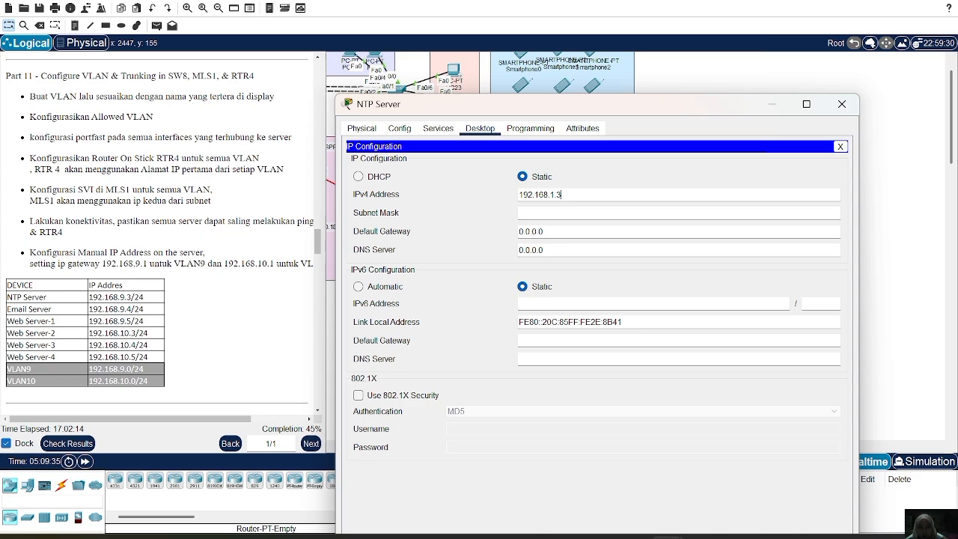
{"action": "left_click", "coordinate": [545, 213]}
Set the NTP Server's default gateway to 192.168.9.1, clear its DNS server entry and close its window.
{"action": "type", "text": "19"}
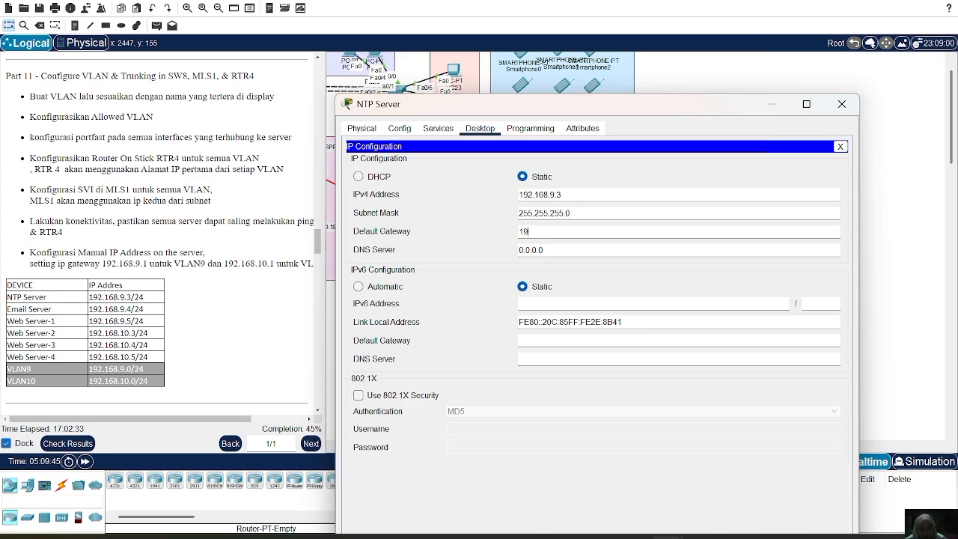
{"action": "type", "text": "2.168.9.1"}
{"action": "key", "text": "Tab"}
{"action": "key", "text": "BackSpace"}
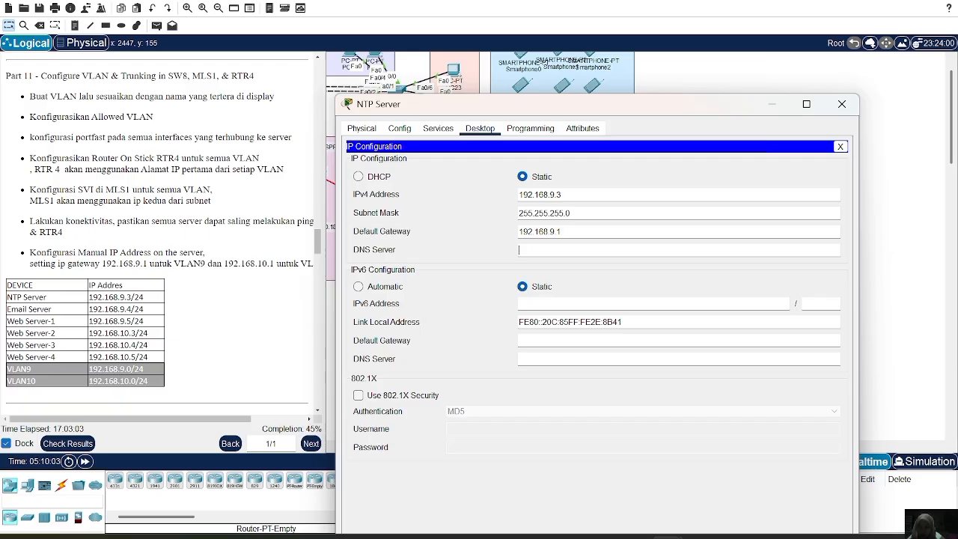
{"action": "left_click", "coordinate": [842, 105]}
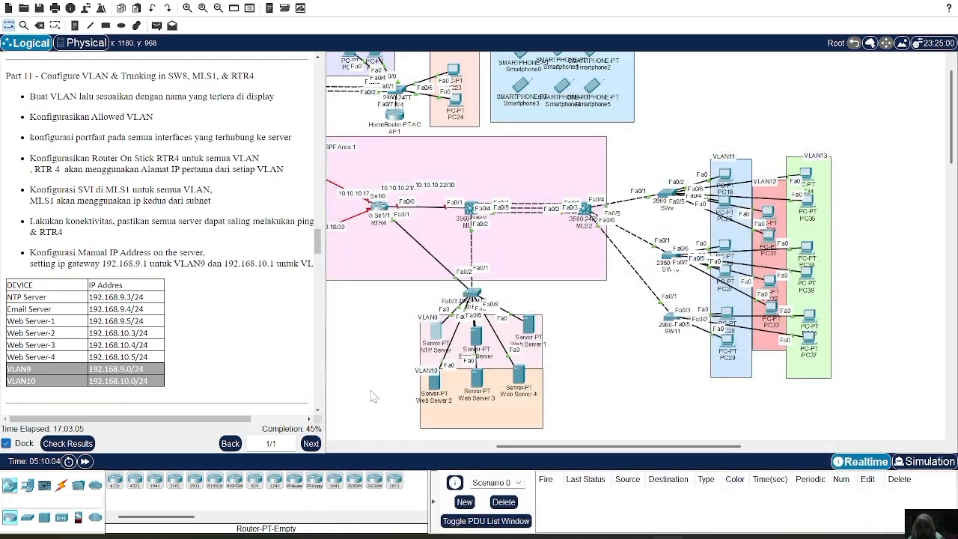
Give the Email Server the static IPv4 address 192.168.9.4 with subnet mask 255.255.255.0.
{"action": "left_click", "coordinate": [484, 349]}
{"action": "left_click", "coordinate": [480, 36]}
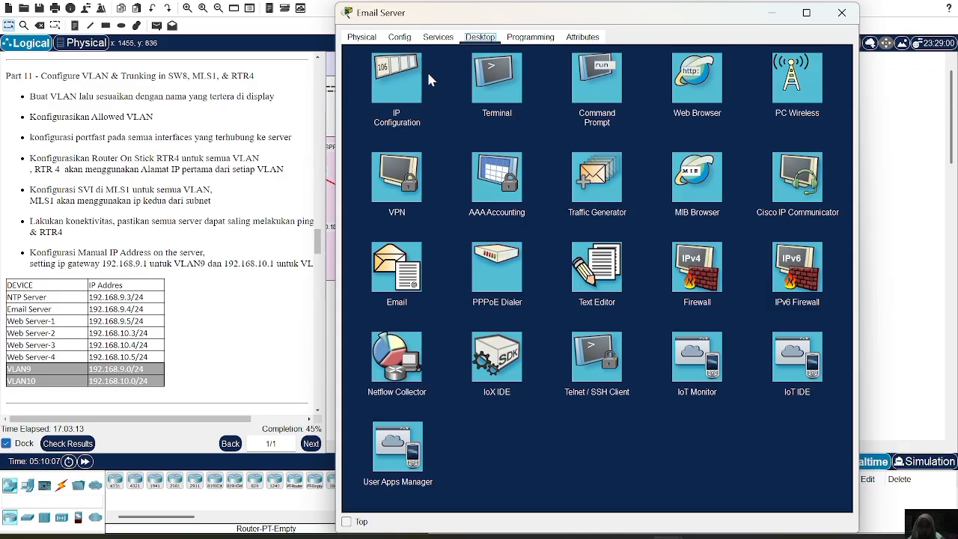
{"action": "left_click", "coordinate": [391, 87]}
{"action": "left_click", "coordinate": [554, 103]}
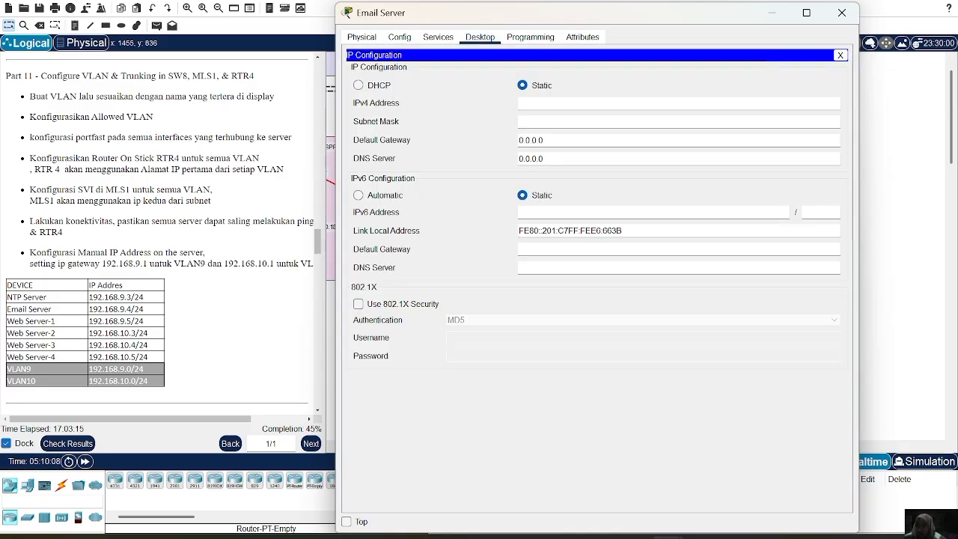
{"action": "type", "text": "192.168.9.4"}
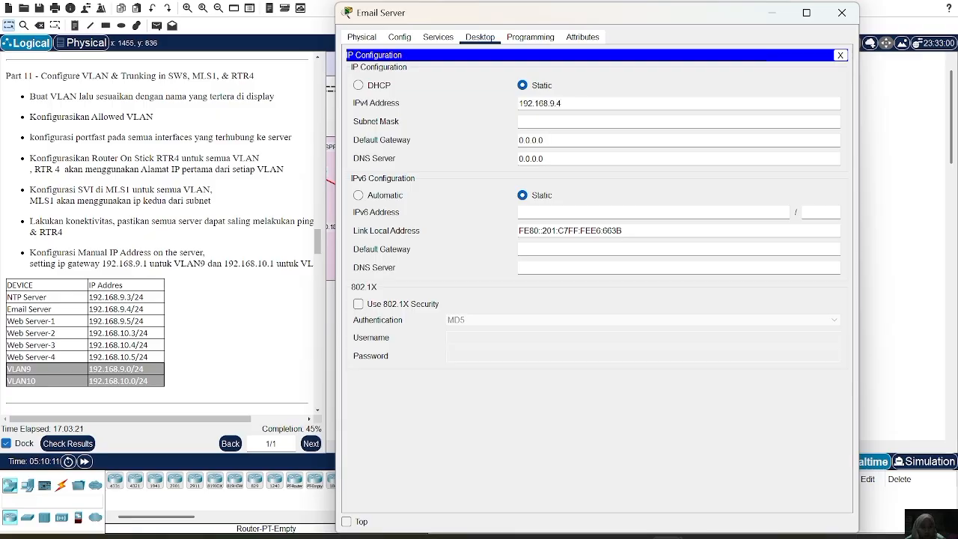
{"action": "key", "text": "Return"}
Set the Email Server's default gateway to 192.168.9.1 and close its window.
{"action": "left_click", "coordinate": [542, 142]}
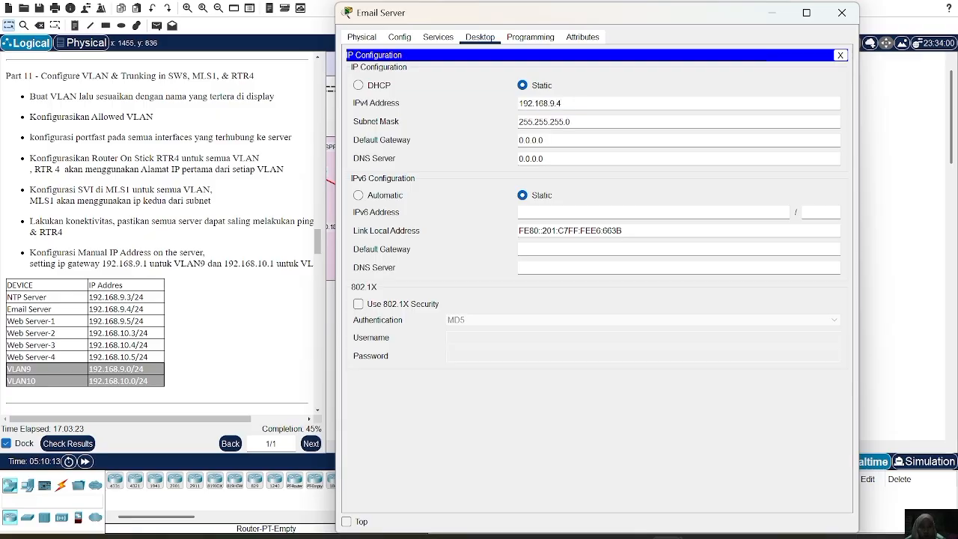
{"action": "key", "text": "BackSpace"}
{"action": "key", "text": "BackSpace"}
{"action": "key", "text": "BackSpace"}
{"action": "key", "text": "BackSpace"}
{"action": "key", "text": "BackSpace"}
{"action": "key", "text": "BackSpace"}
{"action": "type", "text": "192"}
{"action": "type", "text": ".168.9.1"}
{"action": "left_click", "coordinate": [841, 13]}
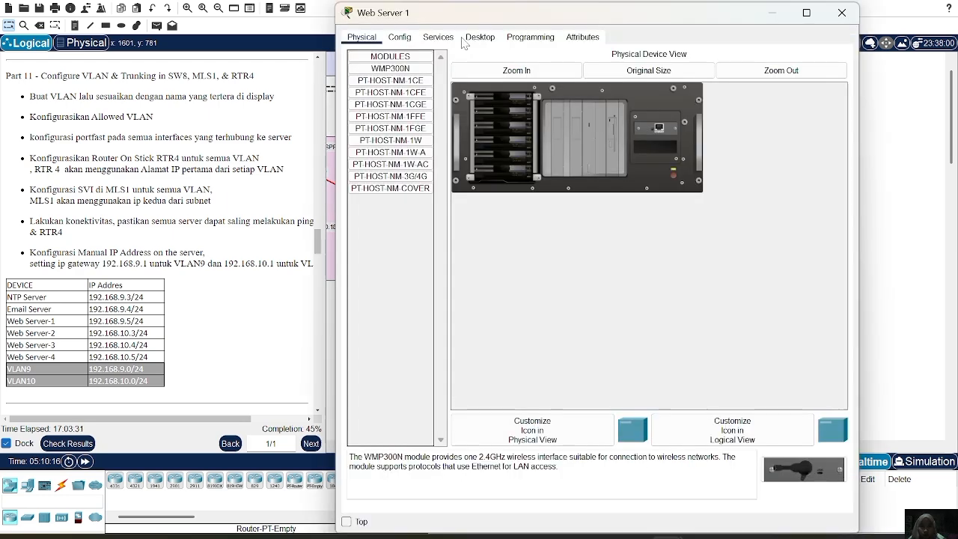
Give Web Server 1 the static IPv4 address 192.168.9.5 with subnet mask 255.255.255.0.
{"action": "left_click", "coordinate": [480, 37]}
{"action": "left_click", "coordinate": [414, 80]}
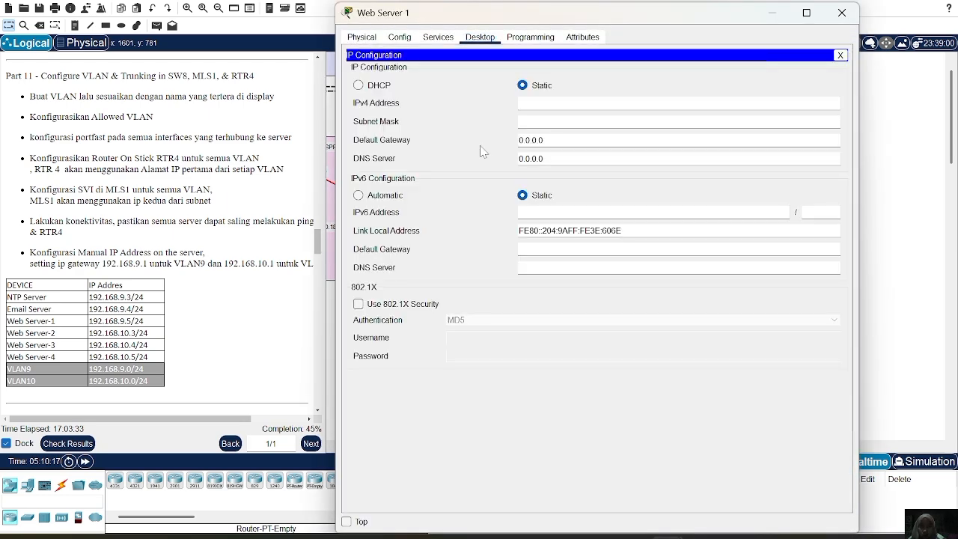
{"action": "left_click", "coordinate": [550, 103]}
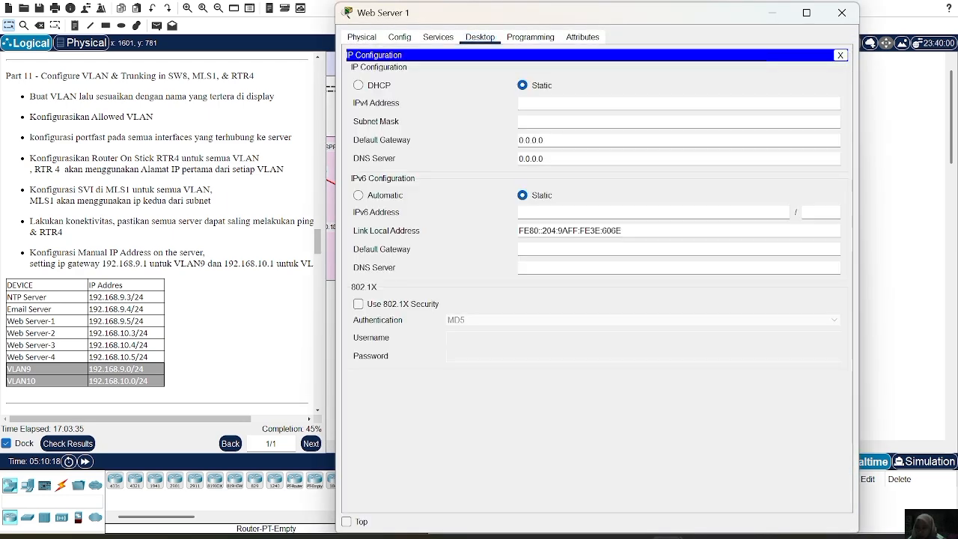
{"action": "type", "text": "1"}
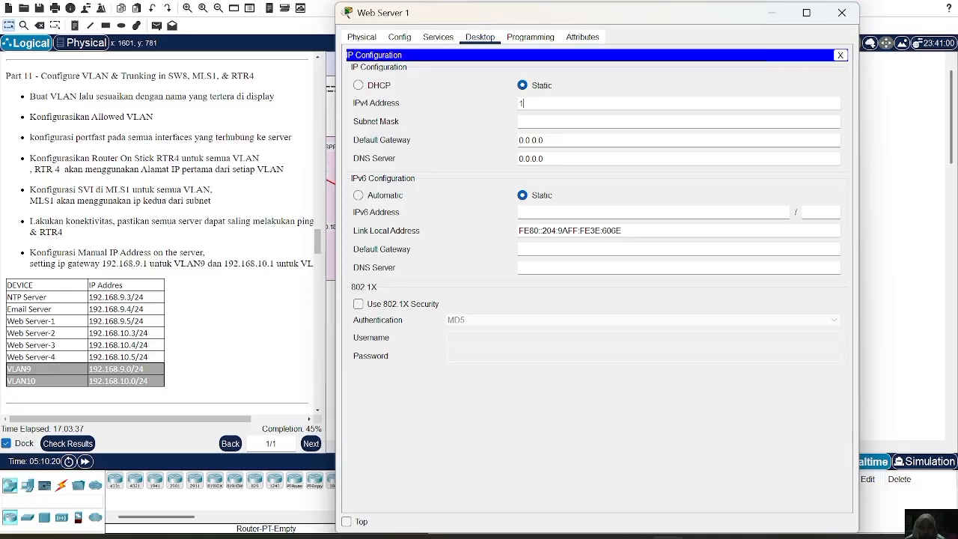
{"action": "type", "text": "92.168.9.5"}
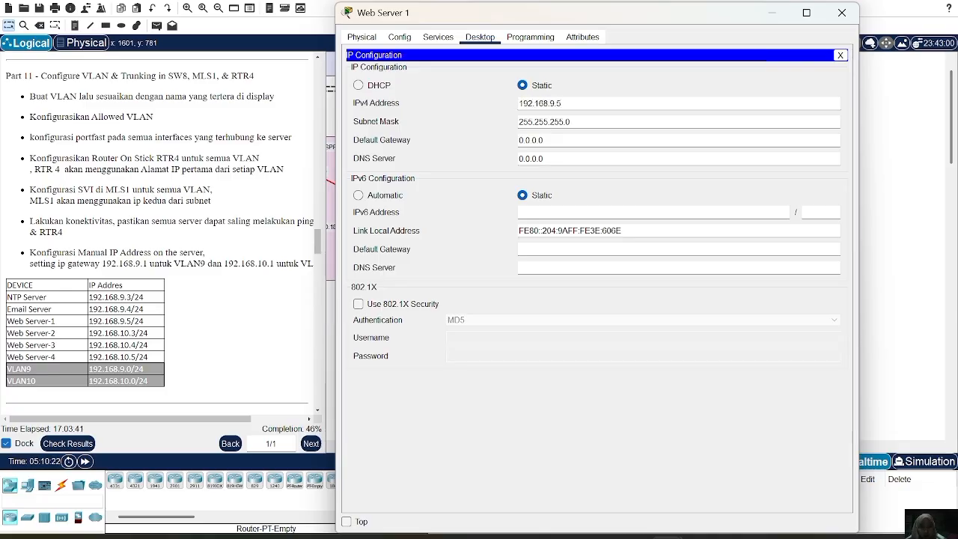
Set Web Server 1's default gateway to 192.168.9.1 and close its window.
{"action": "key", "text": "BackSpace"}
{"action": "key", "text": "BackSpace"}
{"action": "key", "text": "BackSpace"}
{"action": "key", "text": "BackSpace"}
{"action": "key", "text": "BackSpace"}
{"action": "key", "text": "BackSpace"}
{"action": "key", "text": "BackSpace"}
{"action": "type", "text": "192.168"}
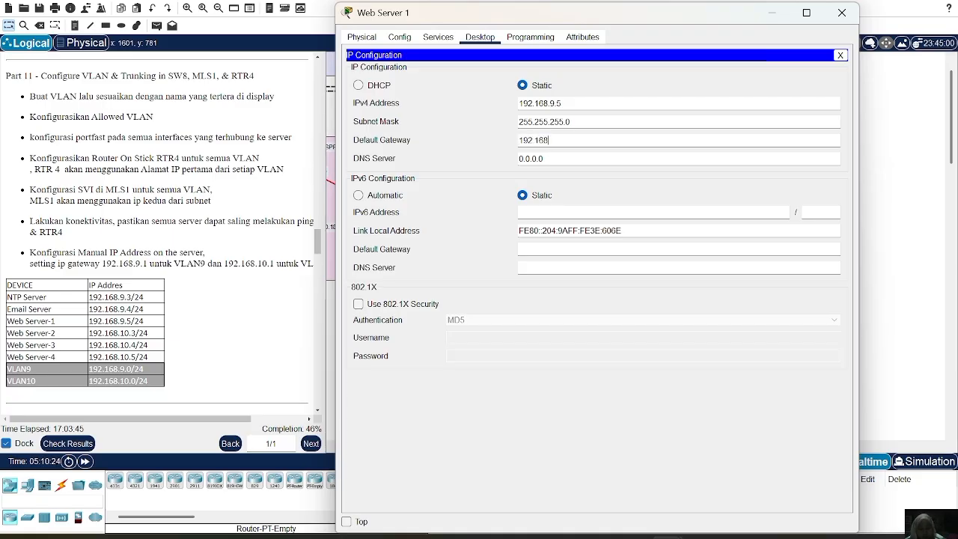
{"action": "type", "text": ".9.1"}
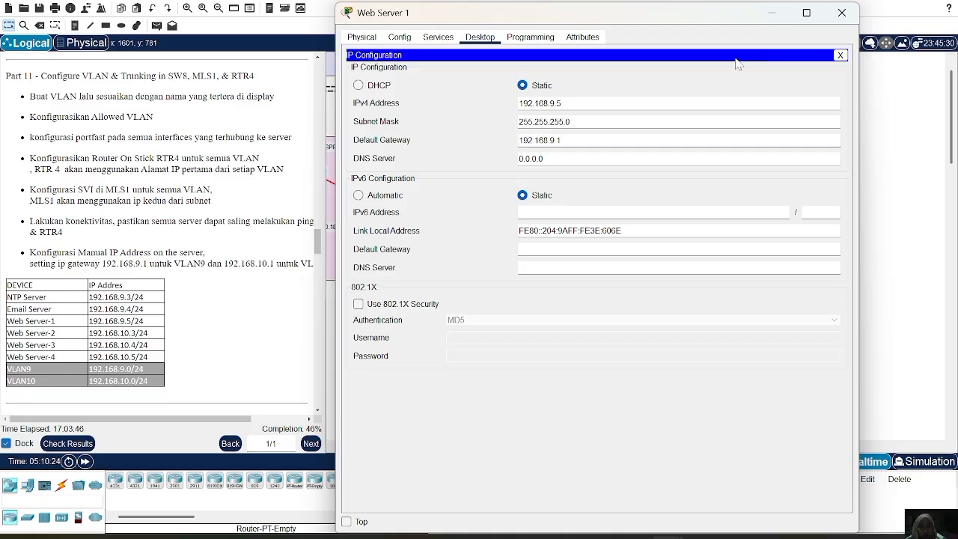
{"action": "left_click", "coordinate": [837, 17]}
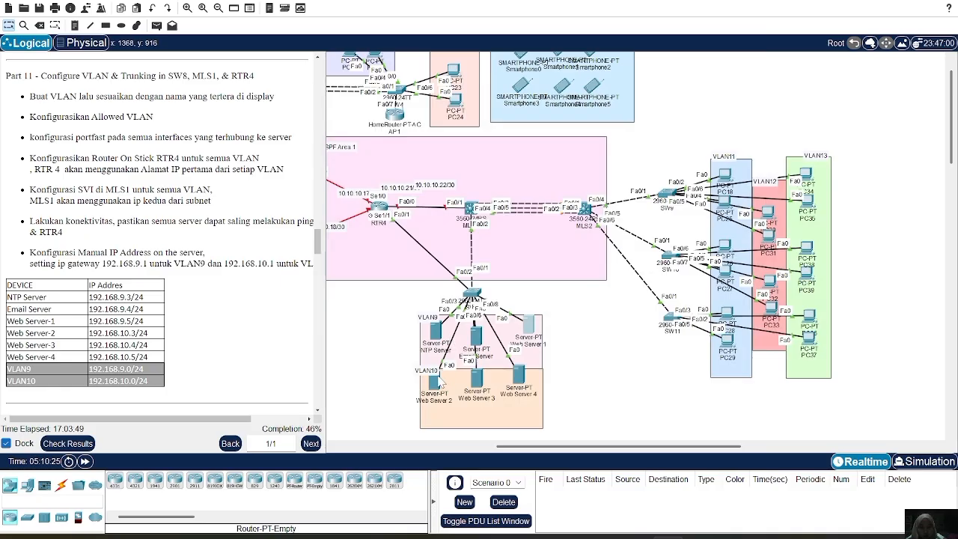
Give Web Server 2 the static IPv4 address 192.168.10.3 with subnet mask 255.255.255.0.
{"action": "left_click", "coordinate": [434, 384]}
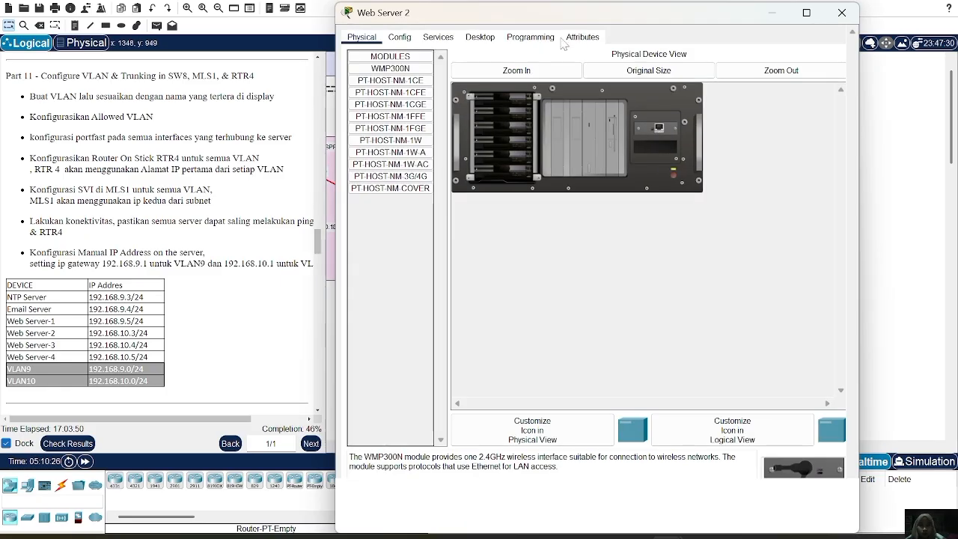
{"action": "left_click", "coordinate": [480, 36]}
{"action": "left_click", "coordinate": [414, 90]}
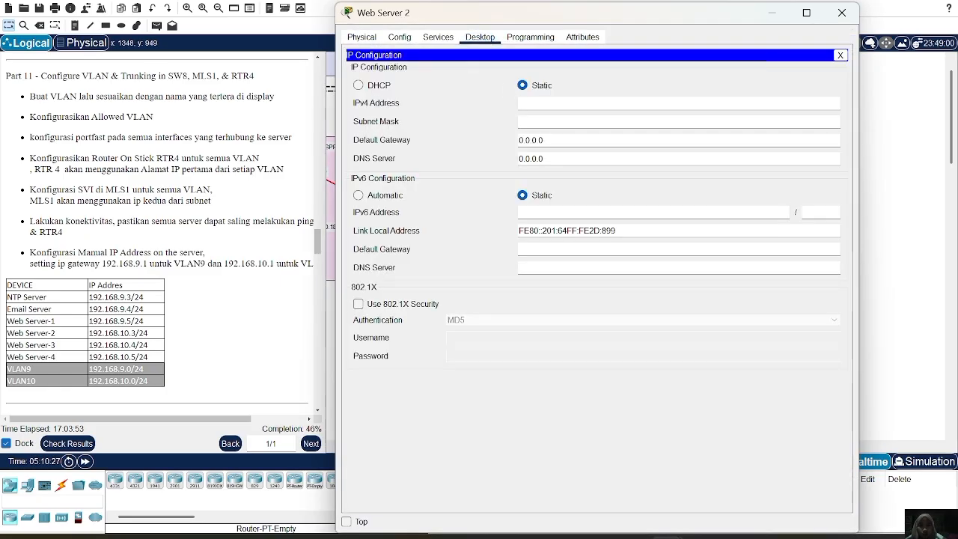
{"action": "left_click", "coordinate": [558, 104]}
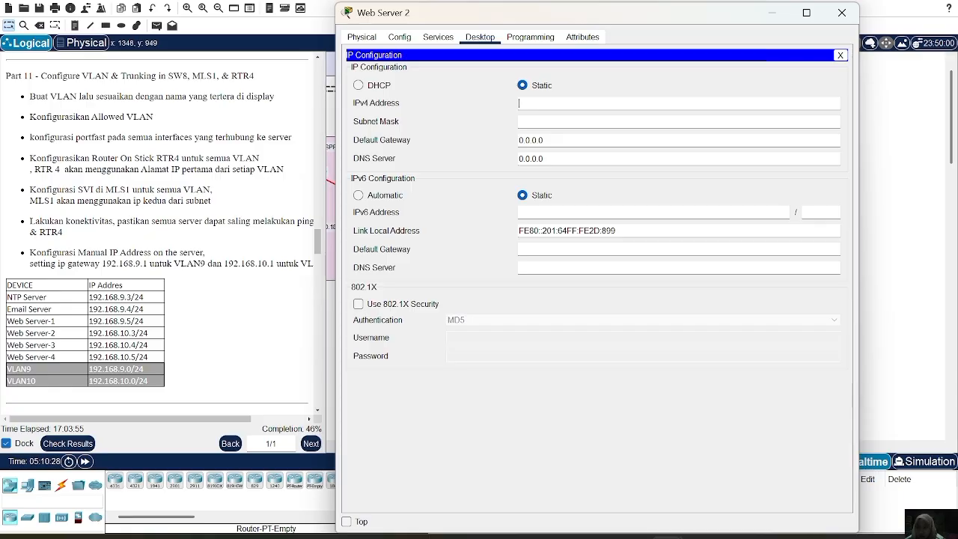
{"action": "type", "text": "192.168.10.3"}
{"action": "left_click", "coordinate": [551, 121]}
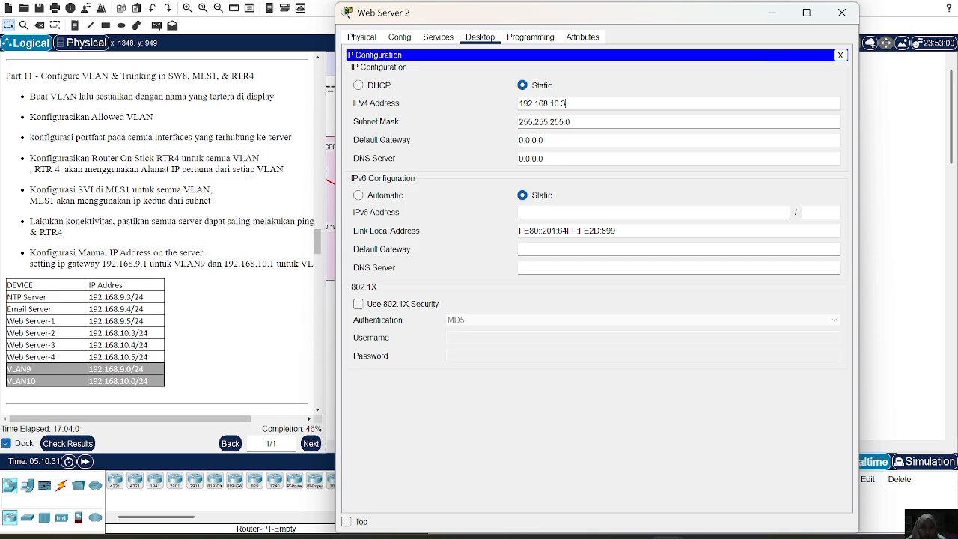
Set Web Server 2's default gateway to 192.168.10.1 and close its window.
{"action": "left_click", "coordinate": [551, 140]}
{"action": "key", "text": "BackSpace"}
{"action": "key", "text": "BackSpace"}
{"action": "key", "text": "BackSpace"}
{"action": "key", "text": "BackSpace"}
{"action": "key", "text": "BackSpace"}
{"action": "key", "text": "BackSpace"}
{"action": "key", "text": "BackSpace"}
{"action": "type", "text": "192.168.10.1"}
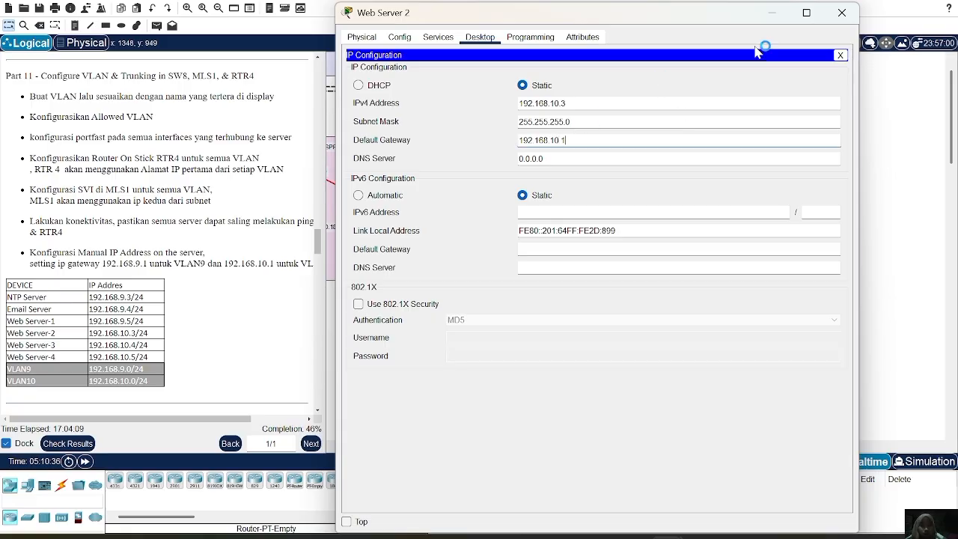
{"action": "left_click", "coordinate": [841, 13]}
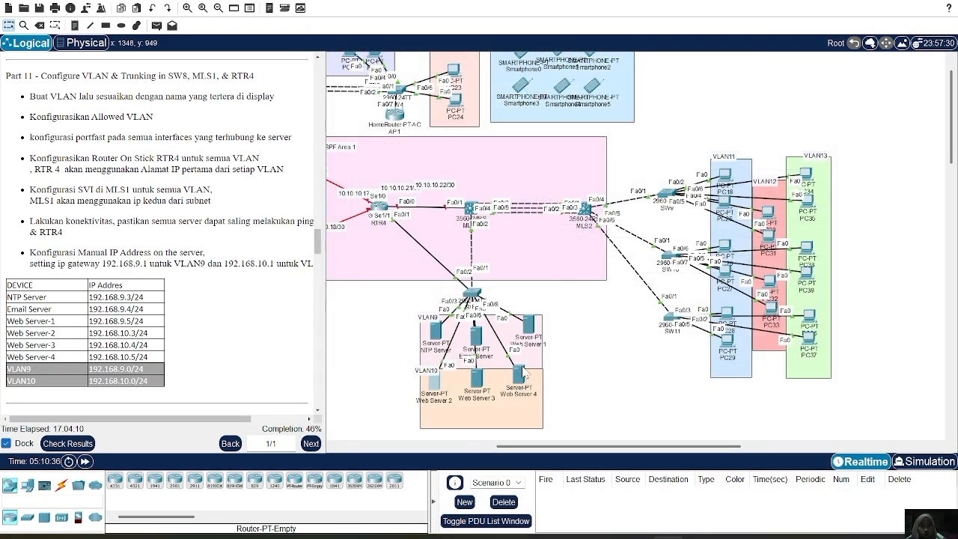
Give Web Server 3 the static IPv4 address 192.168.10.4 with subnet mask 255.255.255.0.
{"action": "left_click", "coordinate": [477, 378]}
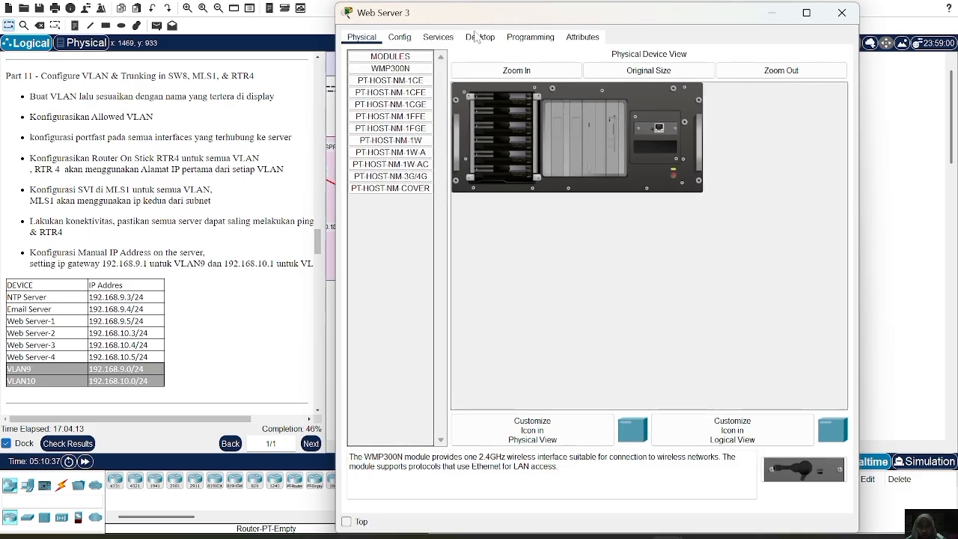
{"action": "left_click", "coordinate": [476, 38]}
{"action": "left_click", "coordinate": [401, 80]}
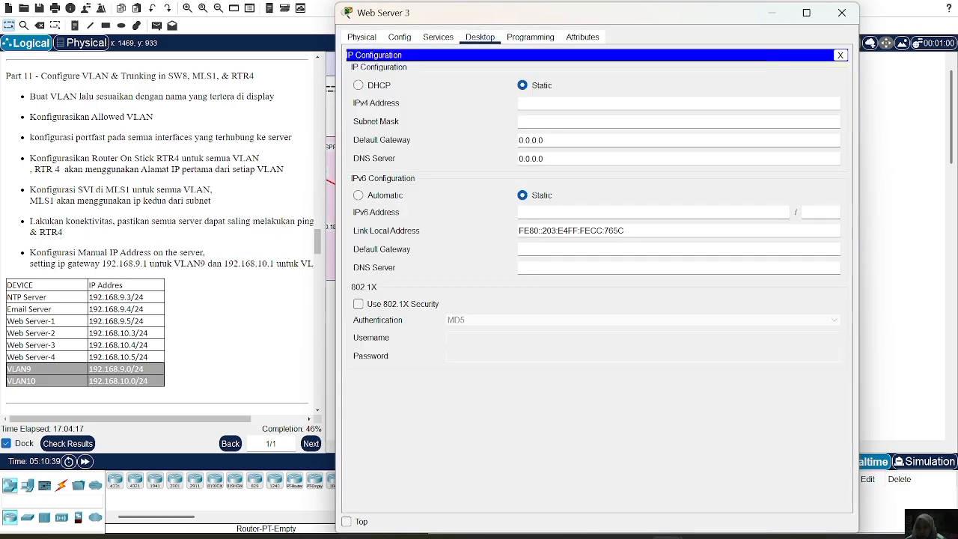
{"action": "type", "text": "192.16"}
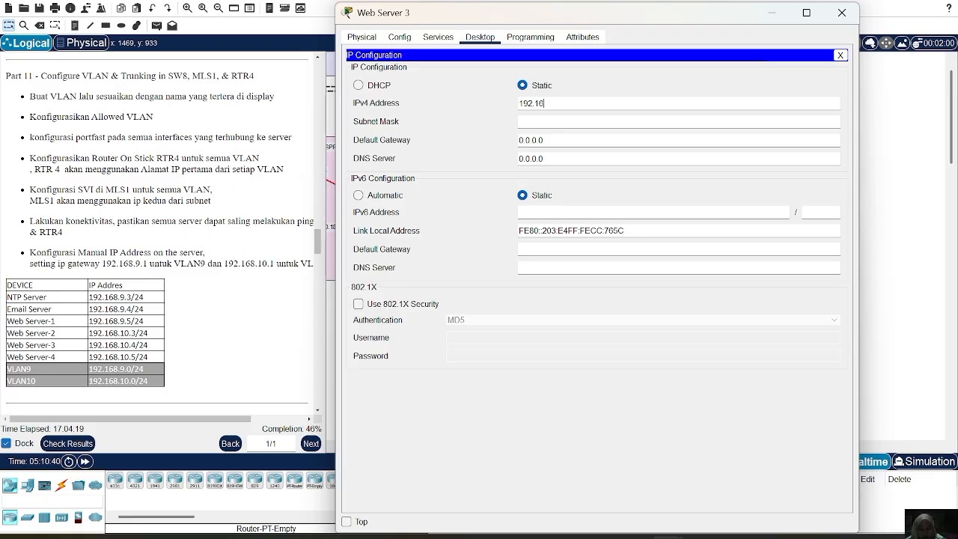
{"action": "type", "text": "8.10.4"}
Set Web Server 3's default gateway to 192.168.10.1 and close its window.
{"action": "left_click", "coordinate": [553, 146]}
{"action": "key", "text": "BackSpace"}
{"action": "key", "text": "BackSpace"}
{"action": "key", "text": "BackSpace"}
{"action": "key", "text": "BackSpace"}
{"action": "key", "text": "BackSpace"}
{"action": "key", "text": "BackSpace"}
{"action": "key", "text": "BackSpace"}
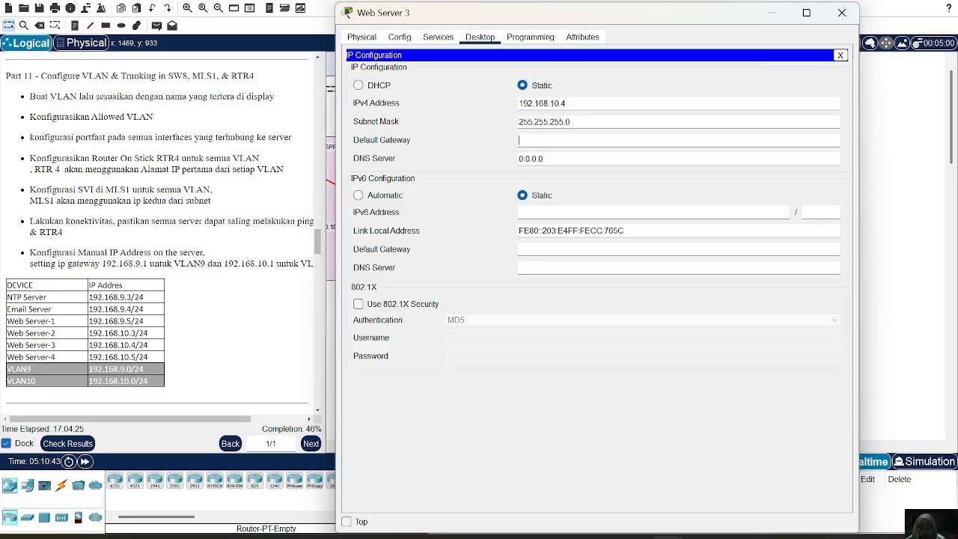
{"action": "type", "text": "192.168.10.1"}
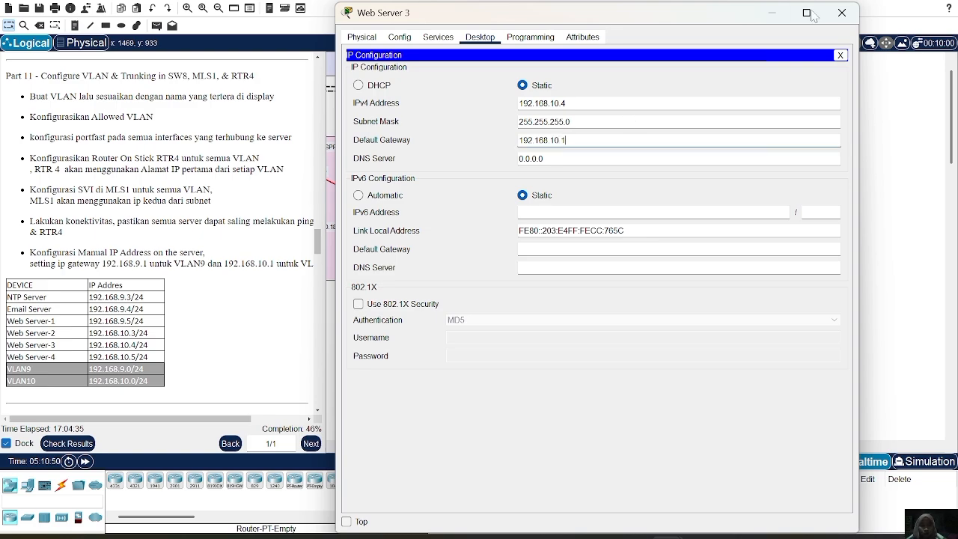
{"action": "left_click", "coordinate": [840, 12]}
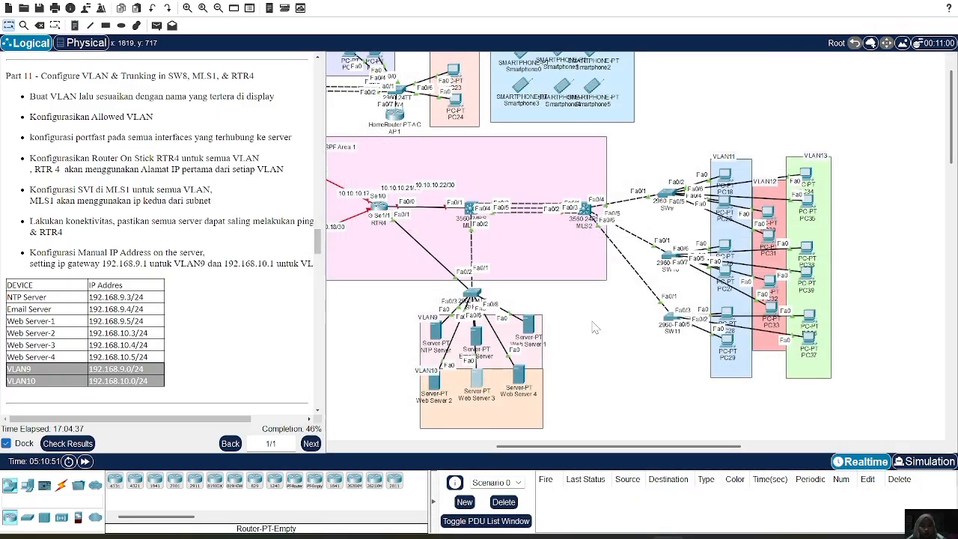
Give Web Server 4 the static IPv4 address 192.168.10.5 with subnet mask 255.255.255.0.
{"action": "left_click", "coordinate": [516, 381]}
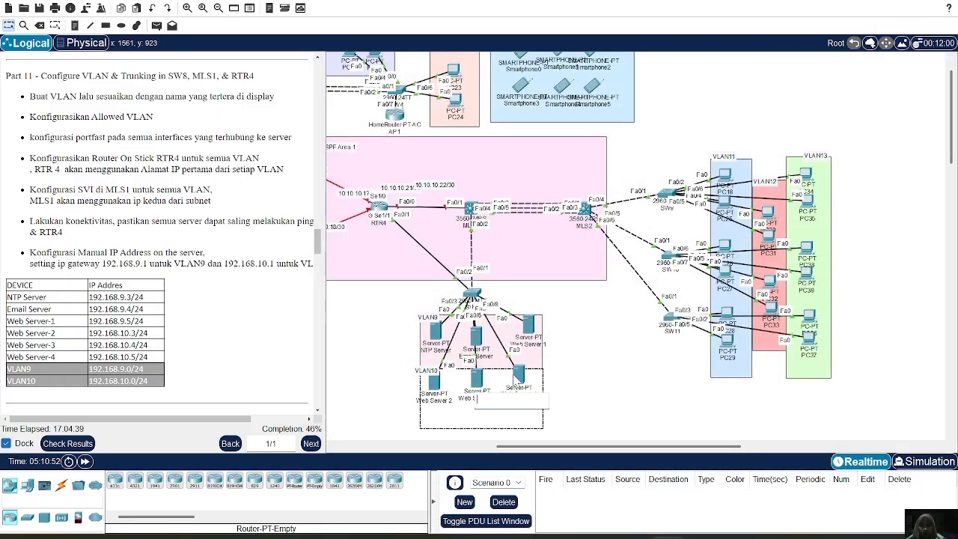
{"action": "left_click", "coordinate": [518, 374]}
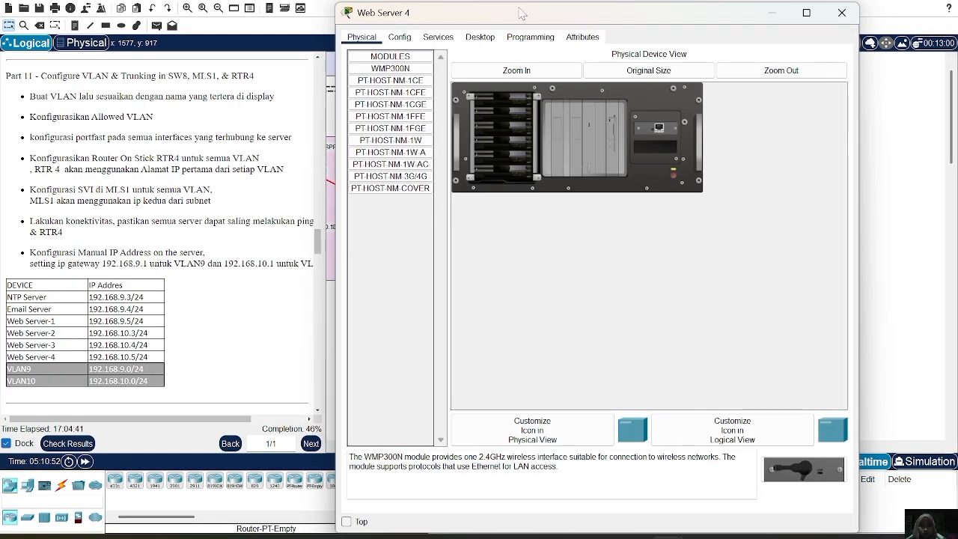
{"action": "left_click", "coordinate": [480, 38]}
{"action": "left_click", "coordinate": [396, 81]}
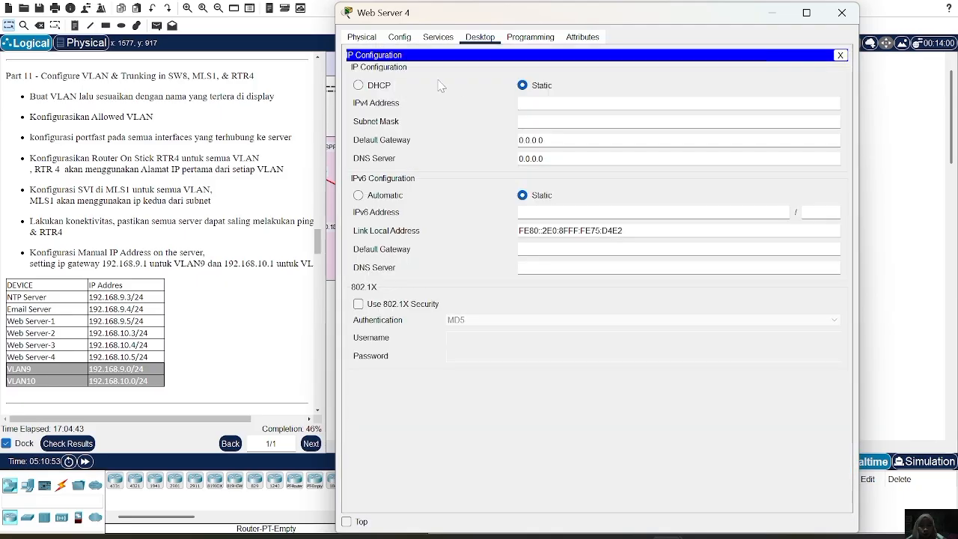
{"action": "left_click", "coordinate": [535, 103]}
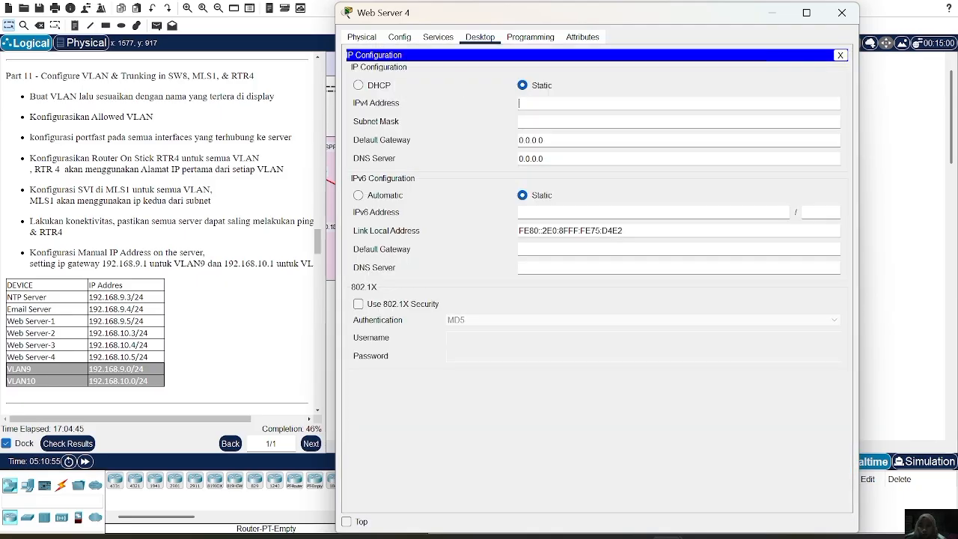
{"action": "type", "text": "192.168.10.5"}
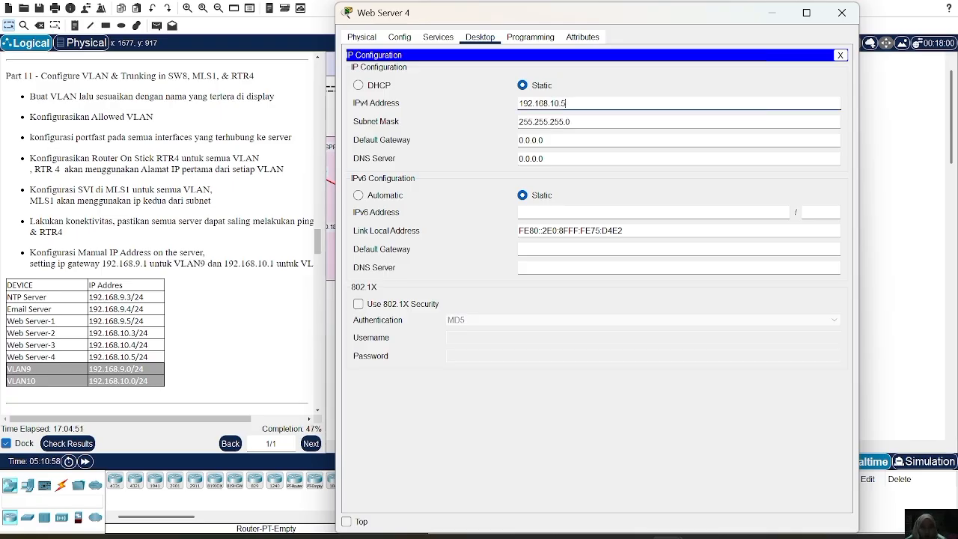
Set Web Server 4's default gateway to 192.168.10.1 and close its window.
{"action": "left_click", "coordinate": [545, 140]}
{"action": "key", "text": "BackSpace"}
{"action": "key", "text": "BackSpace"}
{"action": "key", "text": "BackSpace"}
{"action": "key", "text": "BackSpace"}
{"action": "key", "text": "BackSpace"}
{"action": "key", "text": "BackSpace"}
{"action": "key", "text": "BackSpace"}
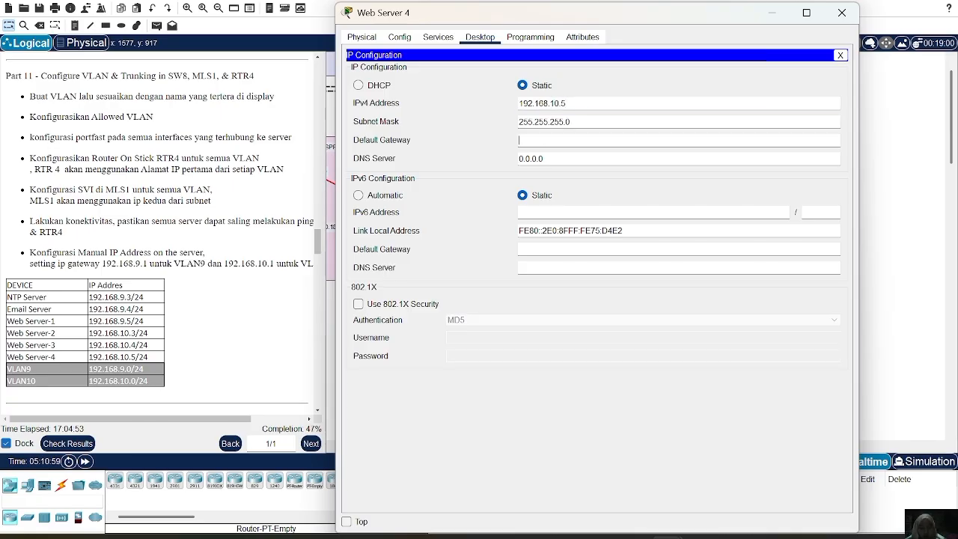
{"action": "type", "text": "192.168"}
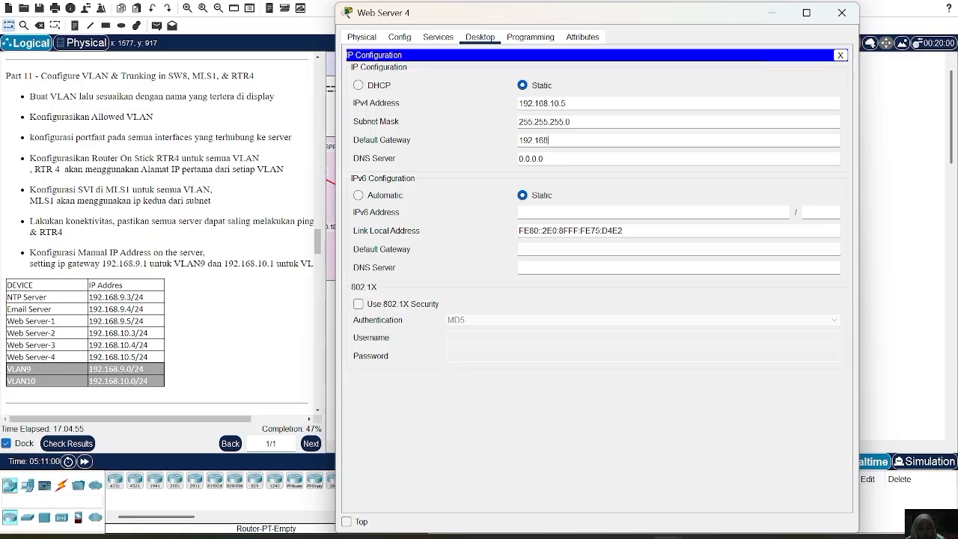
{"action": "type", "text": ".10.1"}
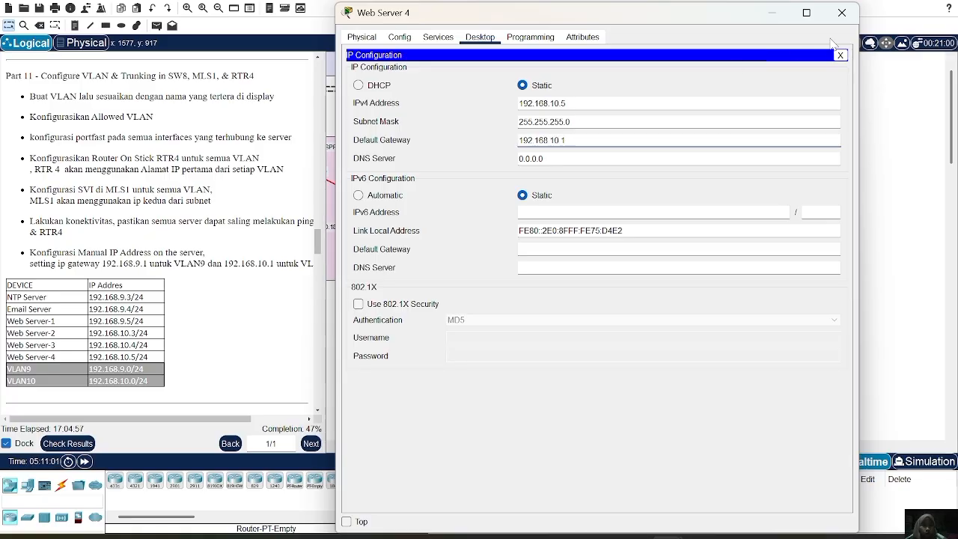
{"action": "left_click", "coordinate": [841, 11]}
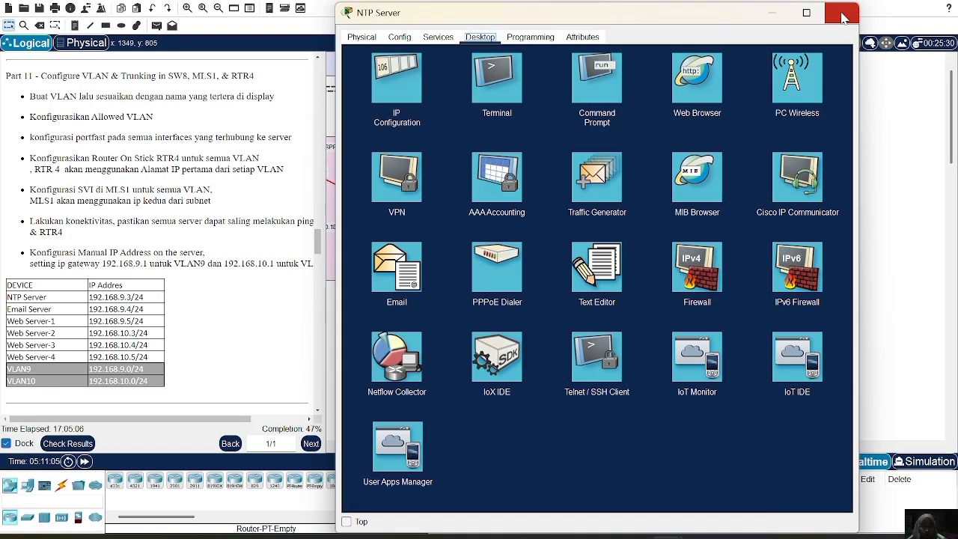
Ping the VLAN 9 gateway 192.168.9.1 from the NTP Server's command prompt.
{"action": "left_click", "coordinate": [842, 12]}
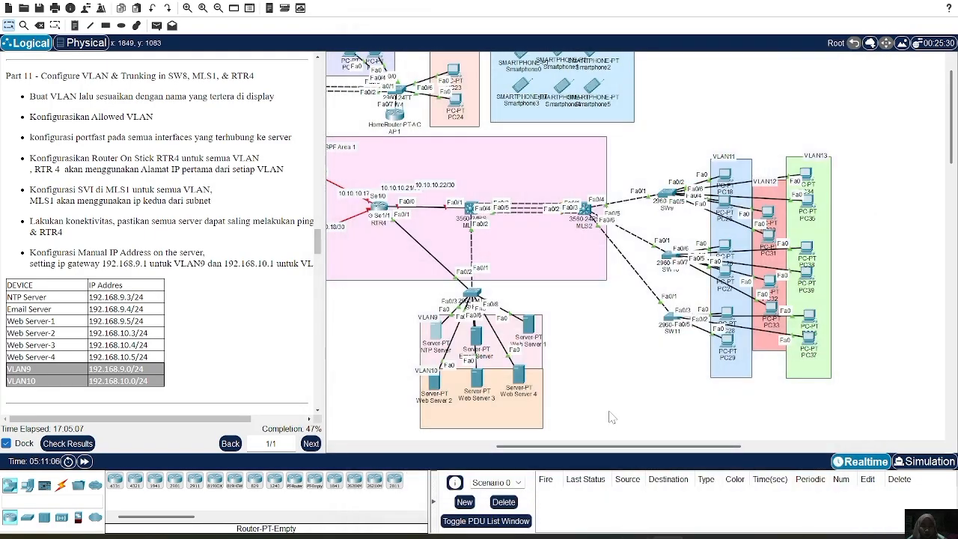
{"action": "left_click", "coordinate": [439, 332]}
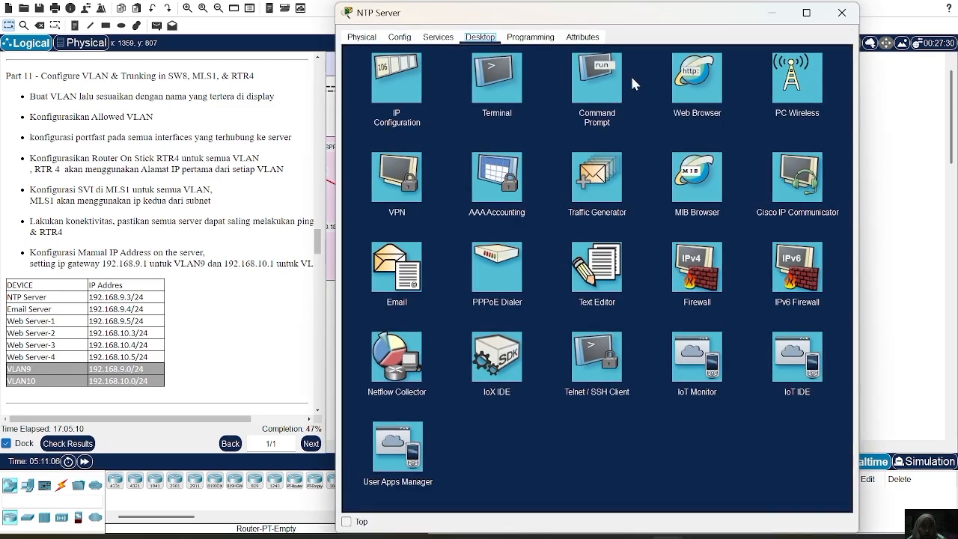
{"action": "left_click", "coordinate": [608, 81]}
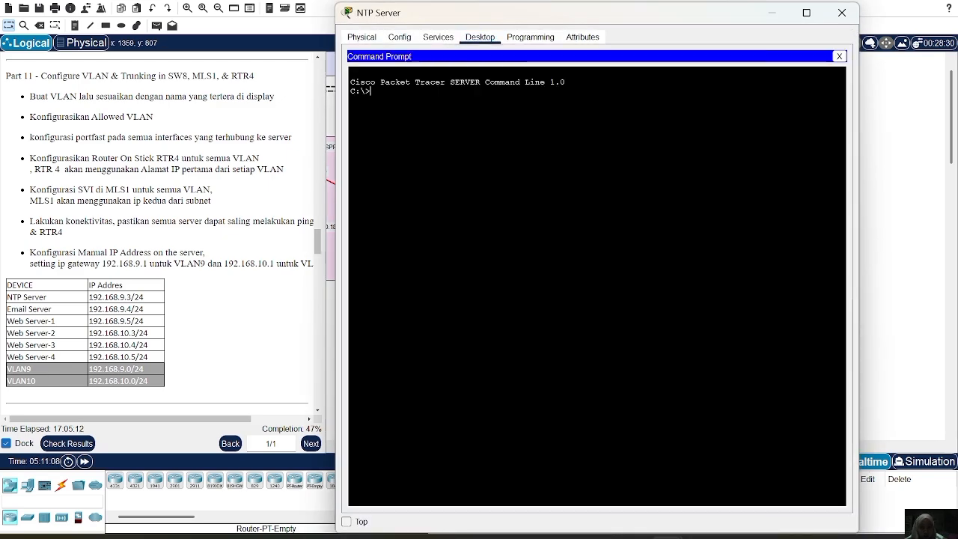
{"action": "type", "text": "ping 192.168."}
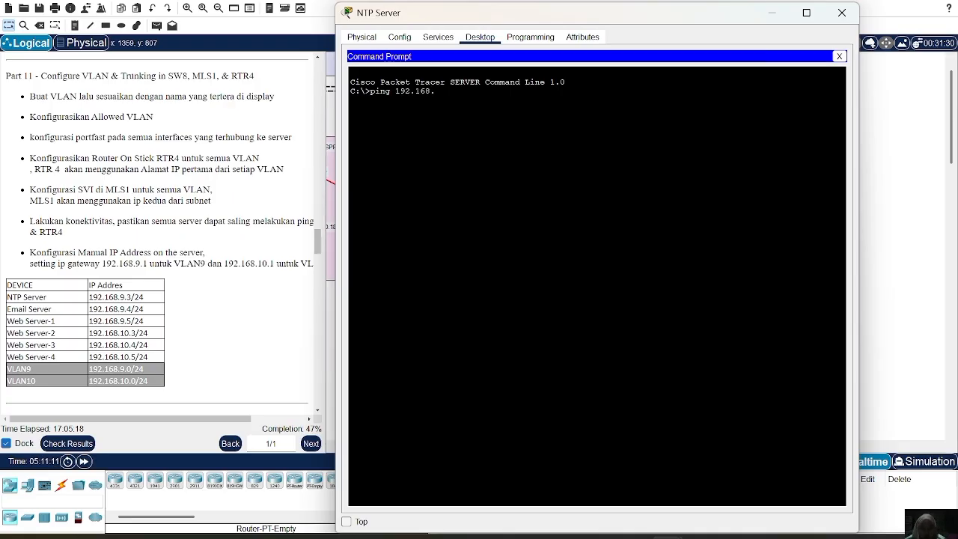
{"action": "type", "text": "9.1"}
{"action": "key", "text": "Return"}
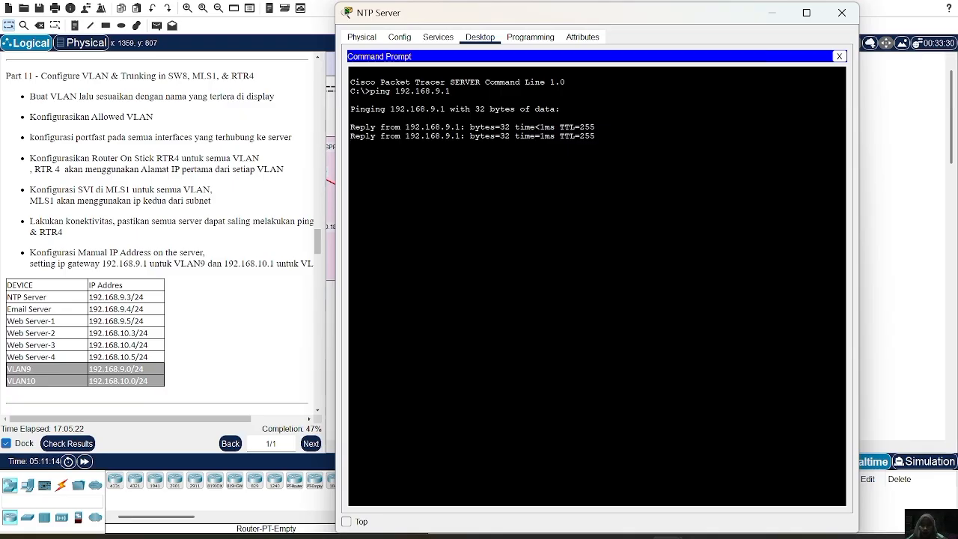
Ping the VLAN 10 gateway 192.168.10.1 from the NTP Server.
{"action": "type", "text": "pin"}
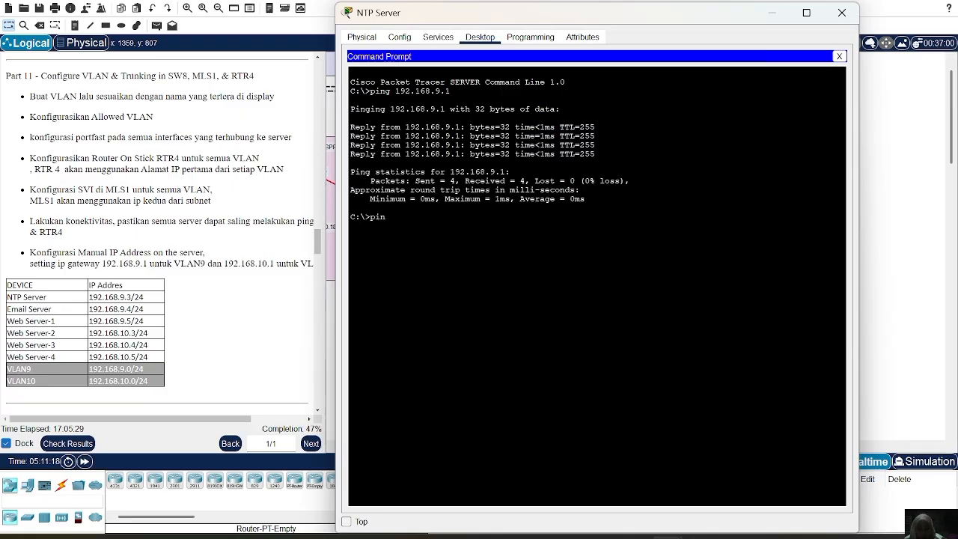
{"action": "type", "text": "g 192.168.10.1"}
{"action": "key", "text": "Return"}
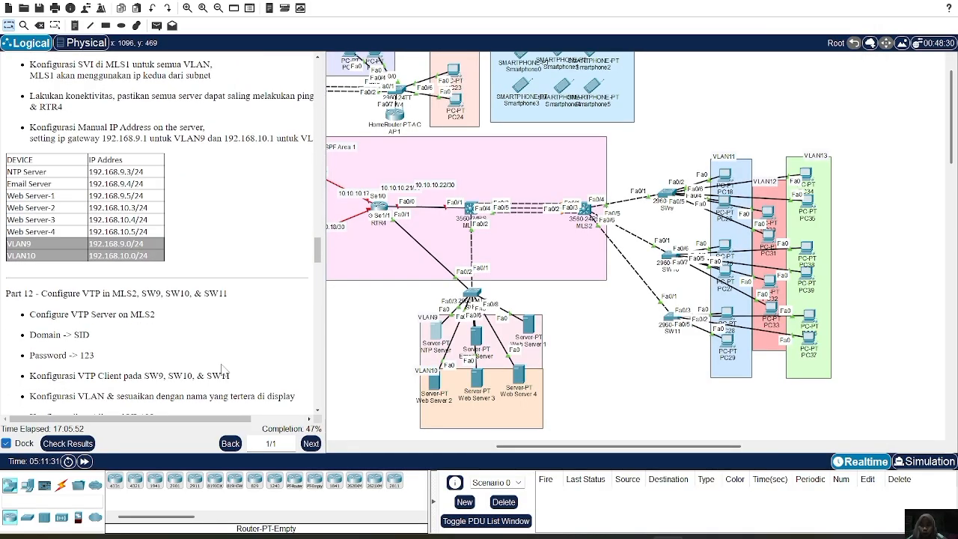
Go to Part 12 of the instructions and set the multilayer switch MLS2's hostname to MLS2 in its command line.
{"action": "scroll", "coordinate": [222, 369], "scroll_direction": "down", "scroll_amount": 5}
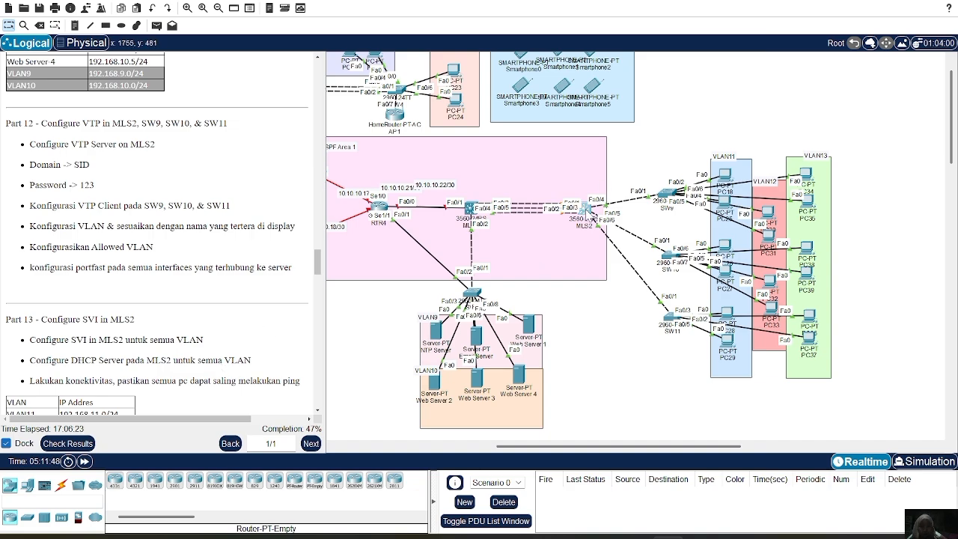
{"action": "left_click", "coordinate": [588, 212]}
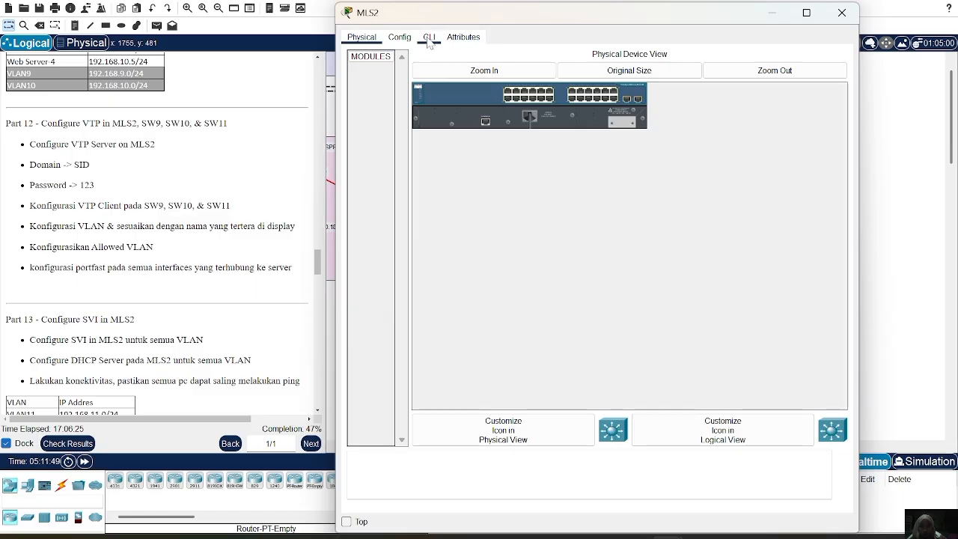
{"action": "left_click", "coordinate": [428, 37]}
{"action": "type", "text": "hos"}
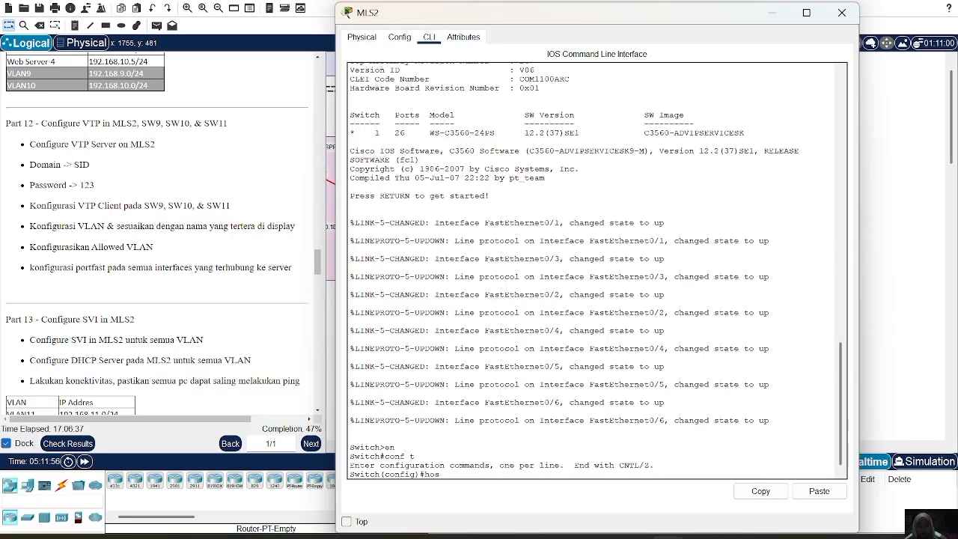
{"action": "type", "text": "tname "}
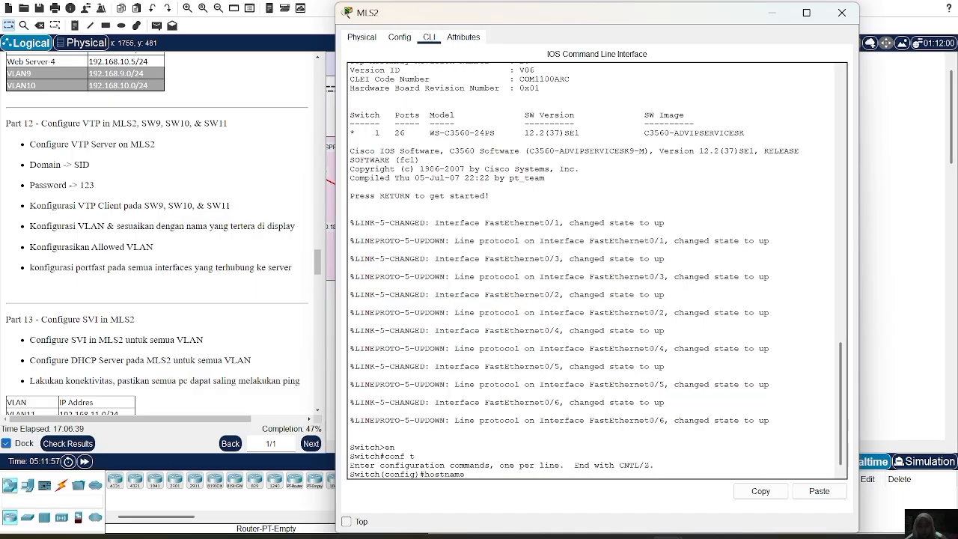
{"action": "type", "text": "MLS2"}
{"action": "key", "text": "Return"}
Set the enable secret password on MLS2.
{"action": "type", "text": "ena se"}
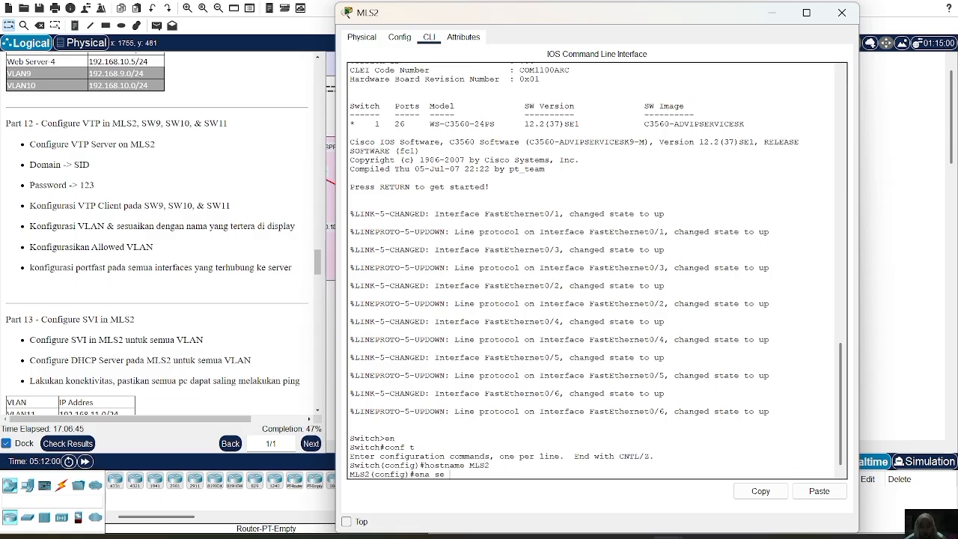
{"action": "type", "text": "c sid"}
{"action": "key", "text": "Return"}
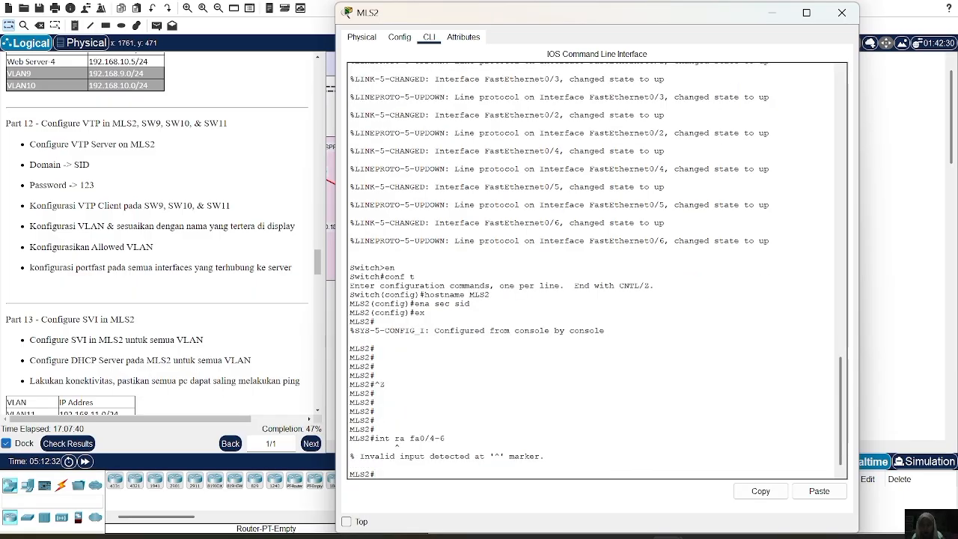
Enter global configuration mode on MLS2 and open the interface range fa0/4-6 for configuration.
{"action": "type", "text": "nf t"}
{"action": "key", "text": "Return"}
{"action": "type", "text": "hostname MLS2"}
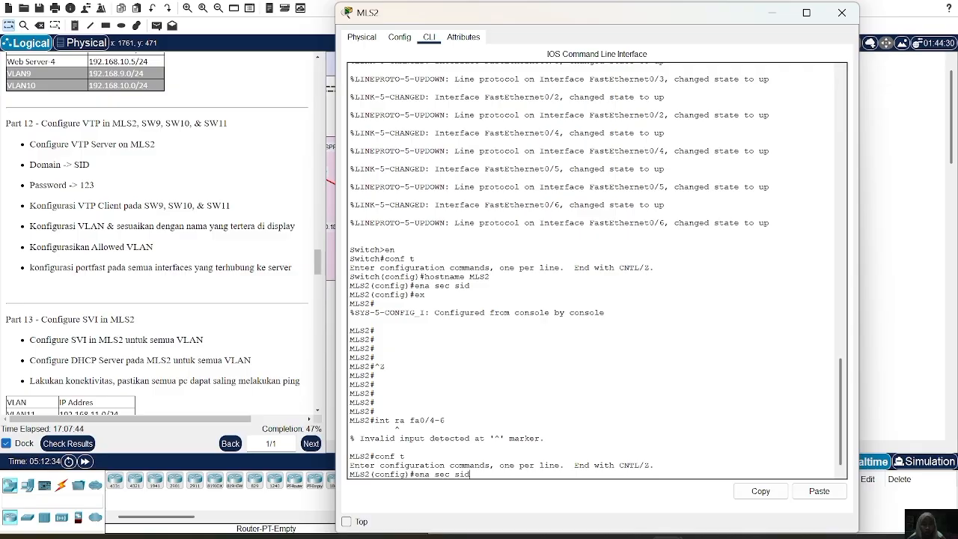
{"action": "key", "text": "BackSpace"}
{"action": "key", "text": "BackSpace"}
{"action": "key", "text": "BackSpace"}
{"action": "key", "text": "BackSpace"}
{"action": "key", "text": "BackSpace"}
{"action": "key", "text": "BackSpace"}
{"action": "key", "text": "BackSpace"}
{"action": "key", "text": "BackSpace"}
{"action": "key", "text": "BackSpace"}
{"action": "key", "text": "BackSpace"}
{"action": "key", "text": "BackSpace"}
{"action": "key", "text": "BackSpace"}
{"action": "key", "text": "BackSpace"}
{"action": "type", "text": "int"}
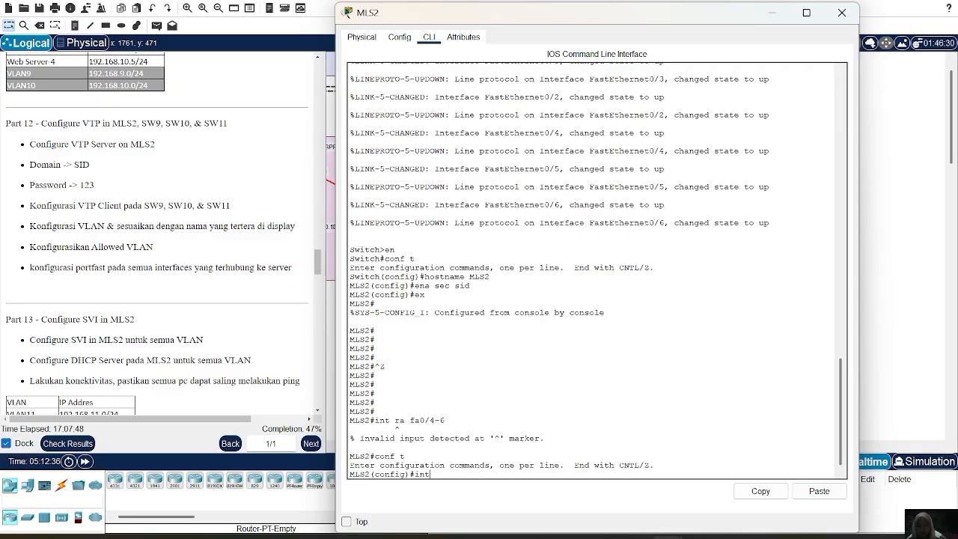
{"action": "type", "text": " ra fa"}
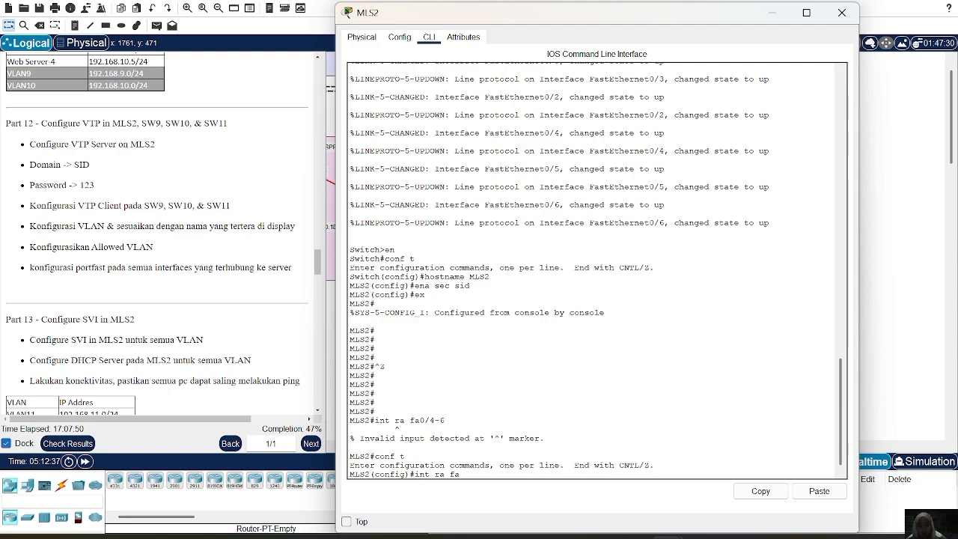
{"action": "type", "text": "0/4-6"}
{"action": "key", "text": "Return"}
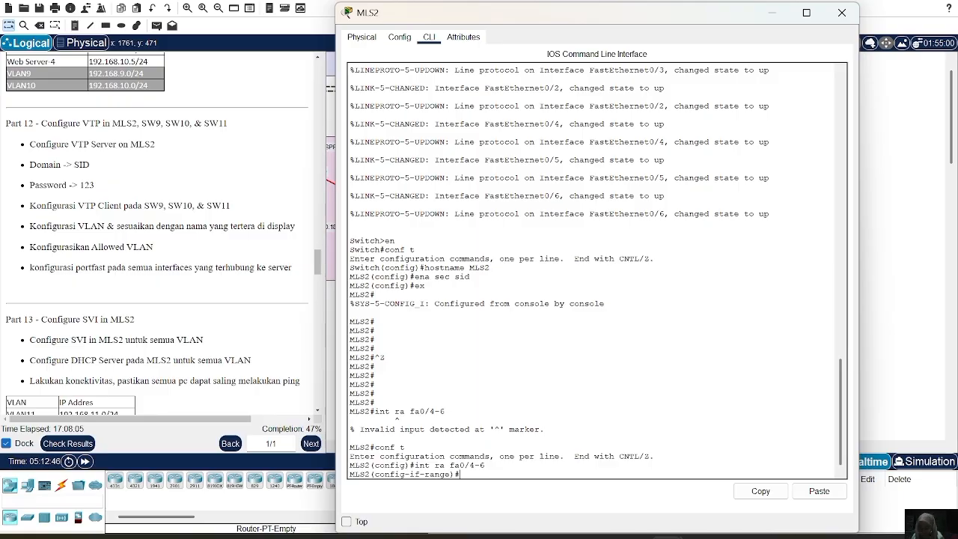
Set dot1q trunk encapsulation and trunk mode on MLS2's interfaces fa0/4-6.
{"action": "type", "text": "sw t "}
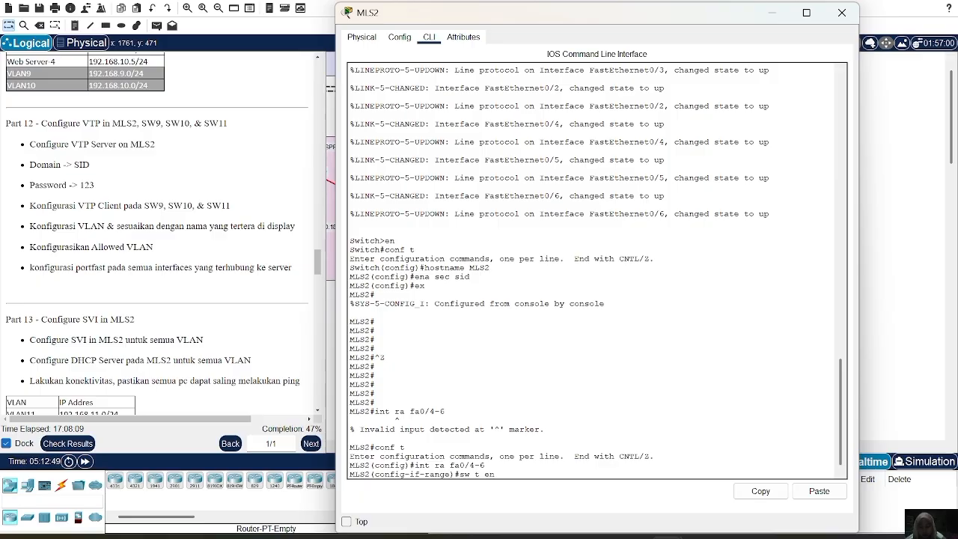
{"action": "type", "text": "enc do"}
{"action": "key", "text": "Return"}
{"action": "type", "text": "sw"}
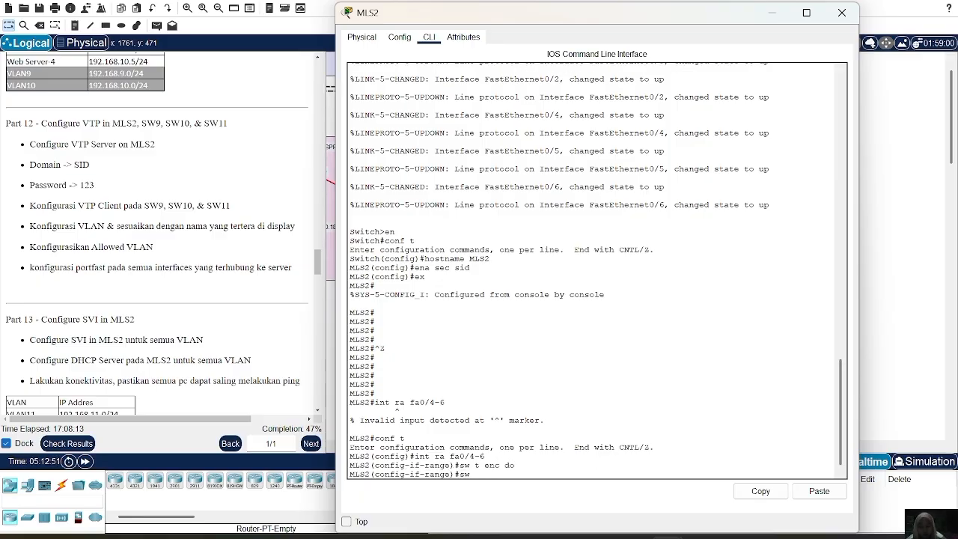
{"action": "type", "text": " m t"}
{"action": "key", "text": "Return"}
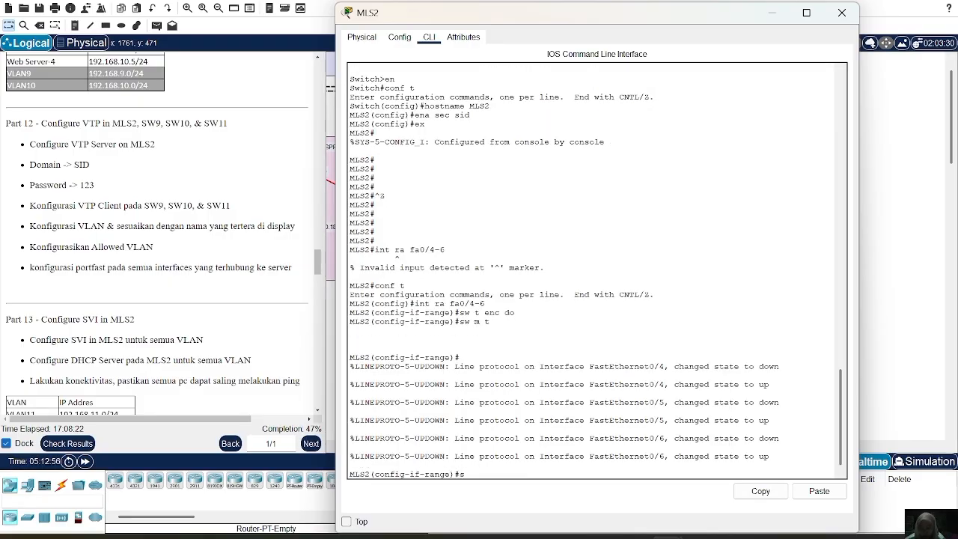
Allow VLANs 11-13 on the fa0/4-6 trunks and return to global configuration mode.
{"action": "type", "text": "sw t al vl"}
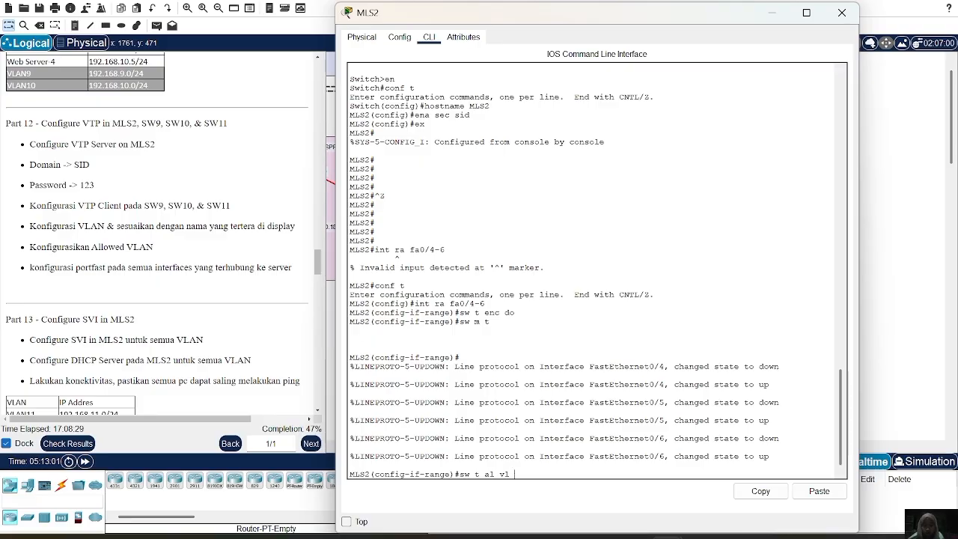
{"action": "type", "text": " 11-13"}
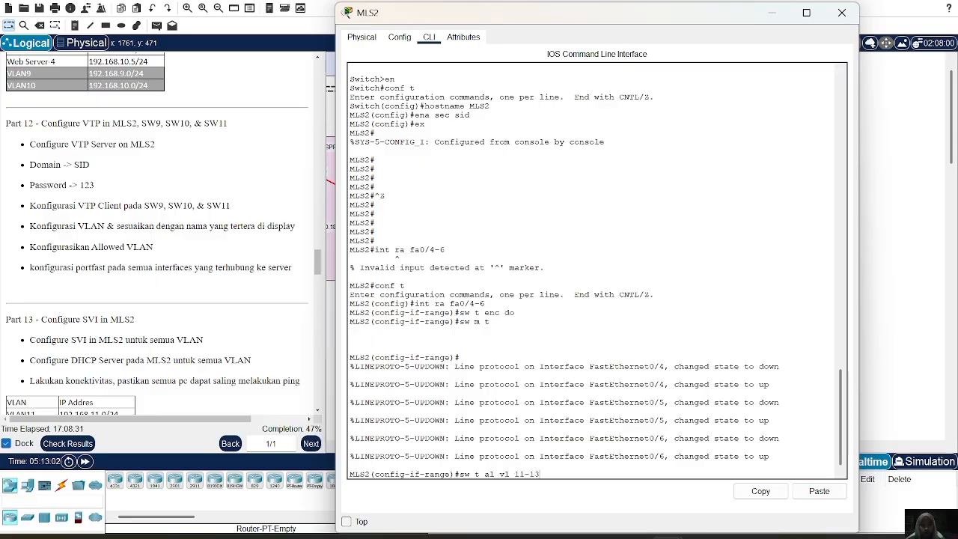
{"action": "key", "text": "Return"}
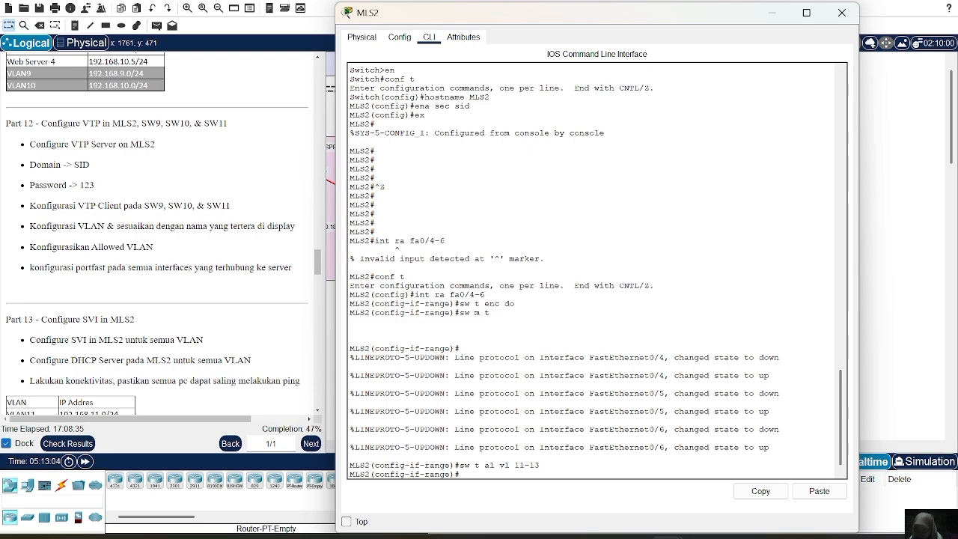
{"action": "type", "text": "e"}
{"action": "type", "text": "x"}
{"action": "key", "text": "Return"}
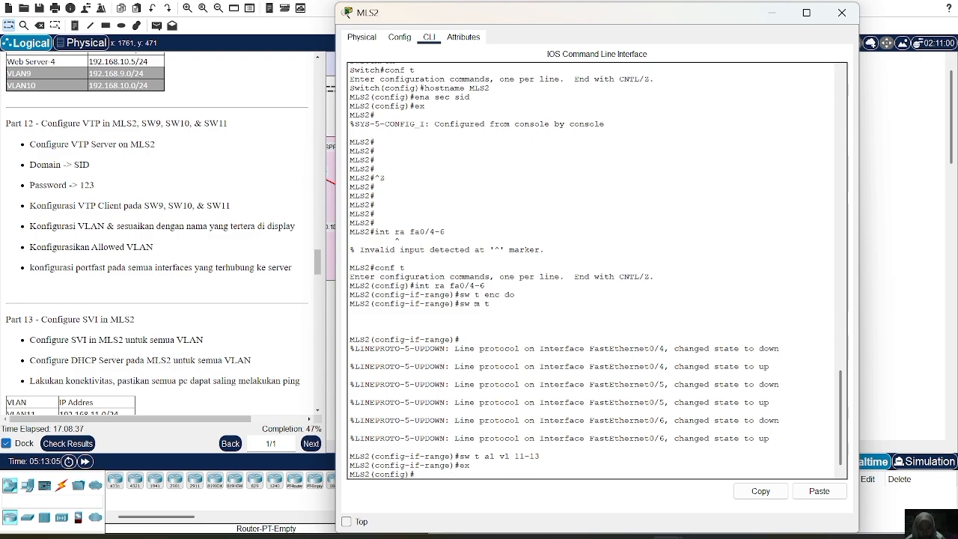
Set MLS2's VTP mode to server.
{"action": "type", "text": "vtp mod"}
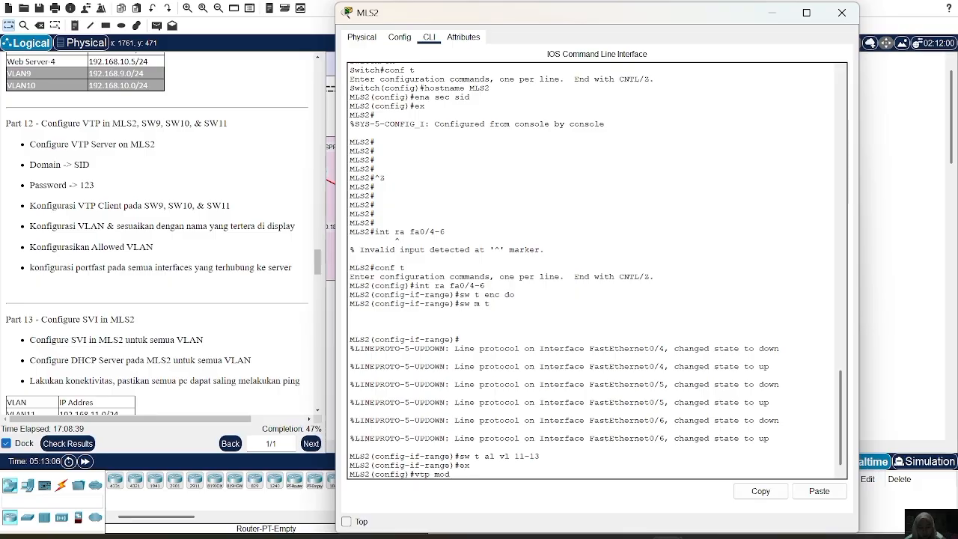
{"action": "type", "text": "e server"}
{"action": "key", "text": "Return"}
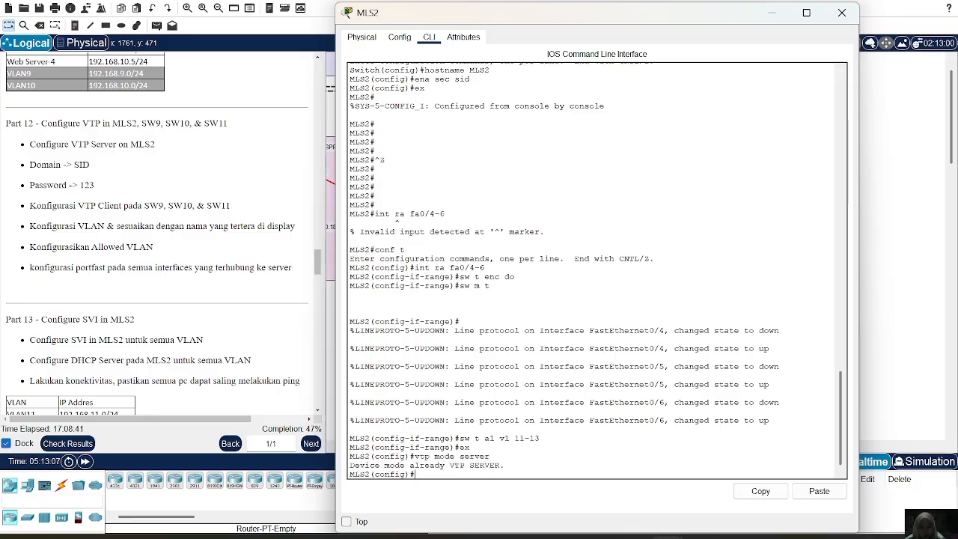
Set MLS2's VTP domain to SID and enter the VTP password given in the Part 12 instructions.
{"action": "type", "text": "vtp domain "}
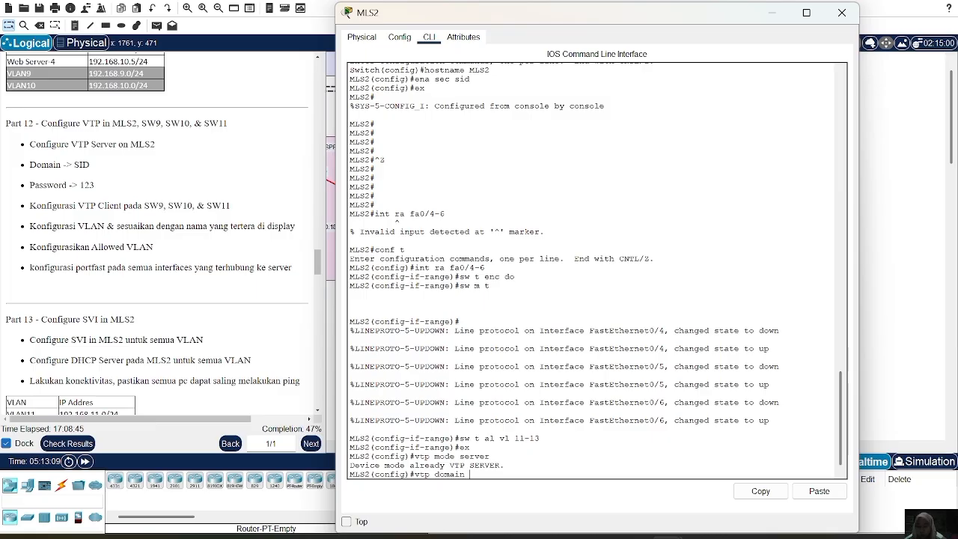
{"action": "type", "text": "SID"}
{"action": "key", "text": "Return"}
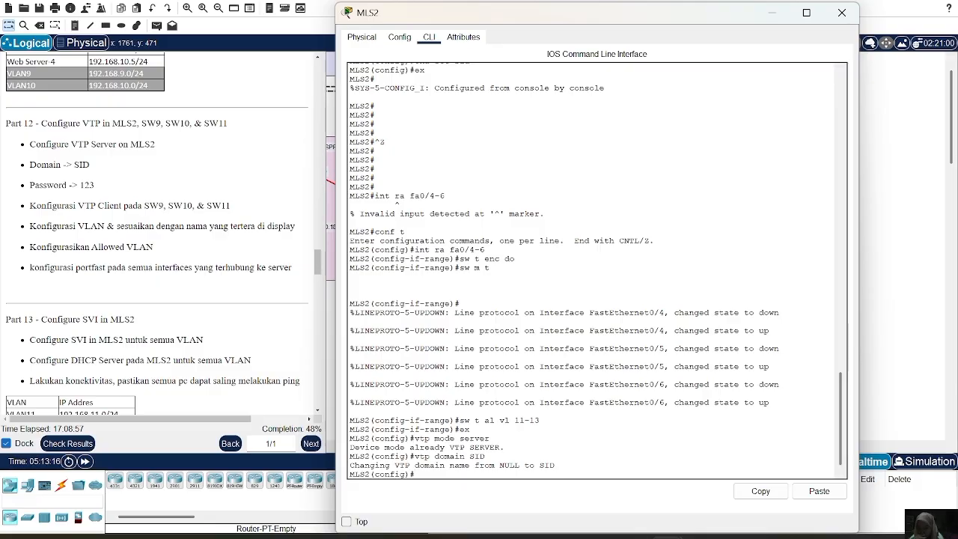
{"action": "type", "text": "v"}
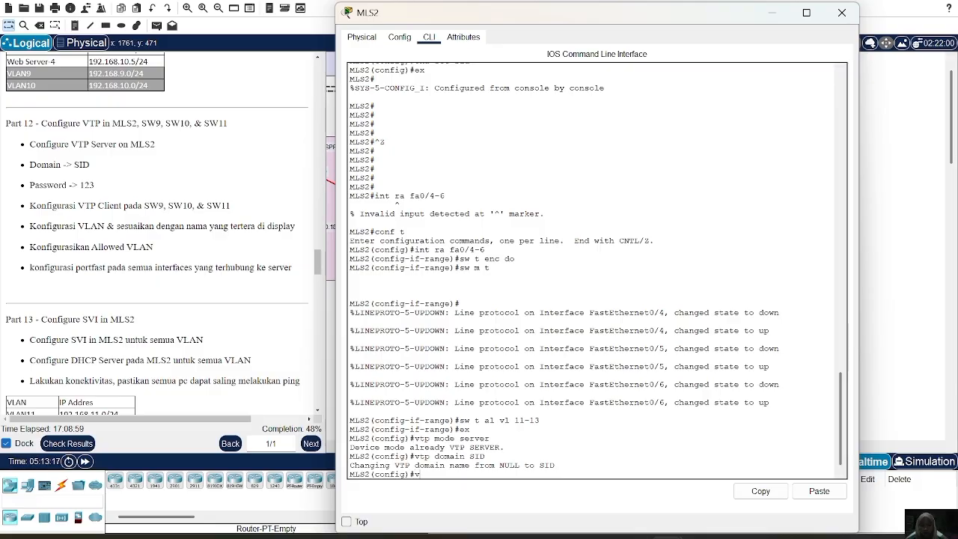
{"action": "type", "text": "tp password 123"}
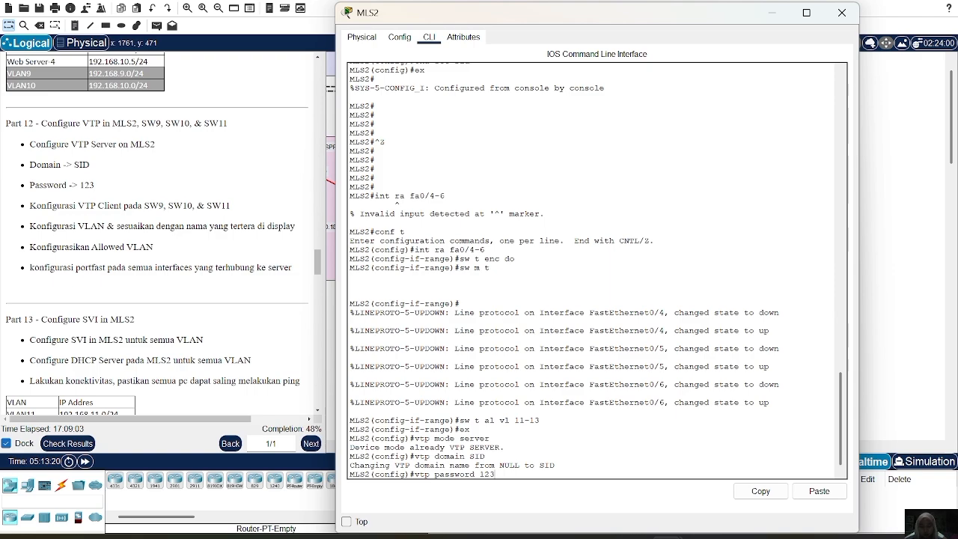
{"action": "key", "text": "Return"}
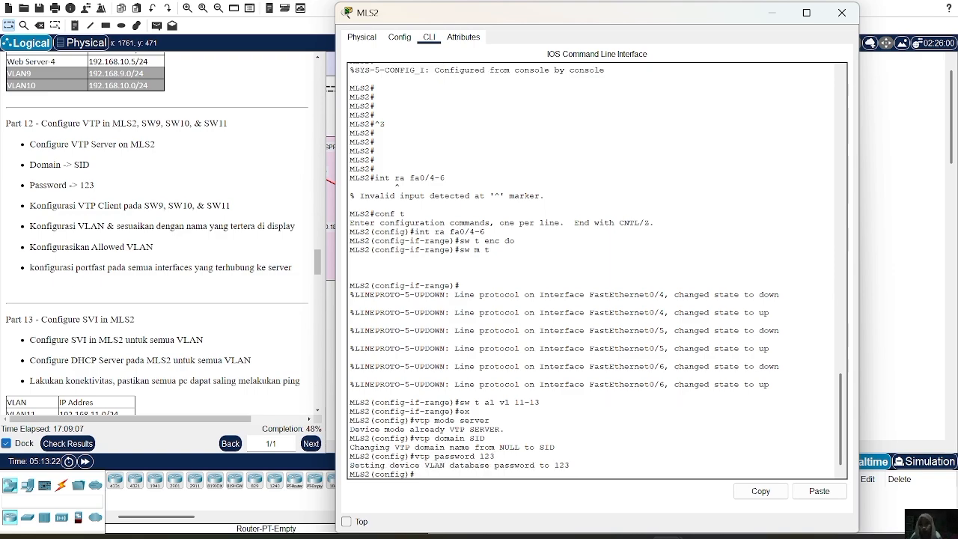
{"action": "left_click", "coordinate": [842, 13]}
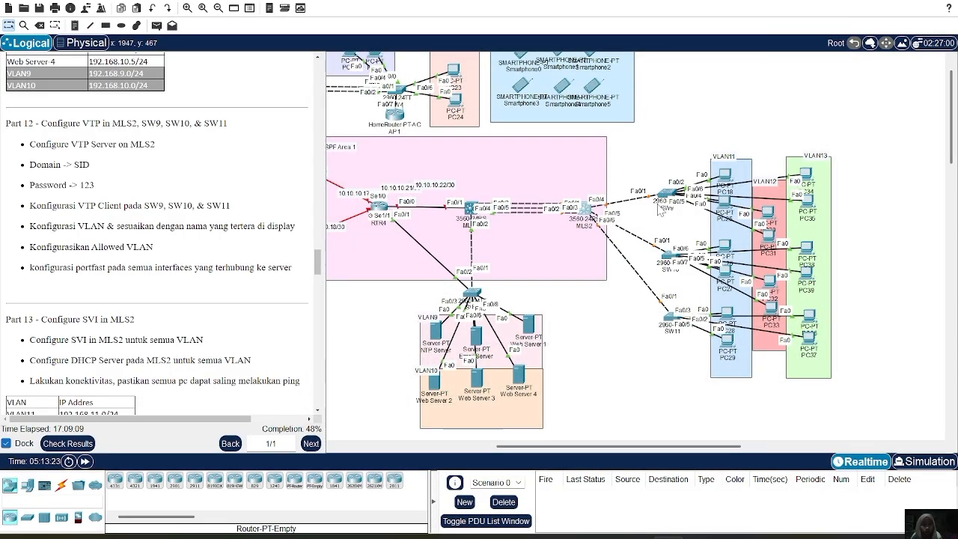
On SW9, set the VTP mode to client and the VTP domain to SID.
{"action": "left_click", "coordinate": [661, 211]}
{"action": "type", "text": "vtp mo"}
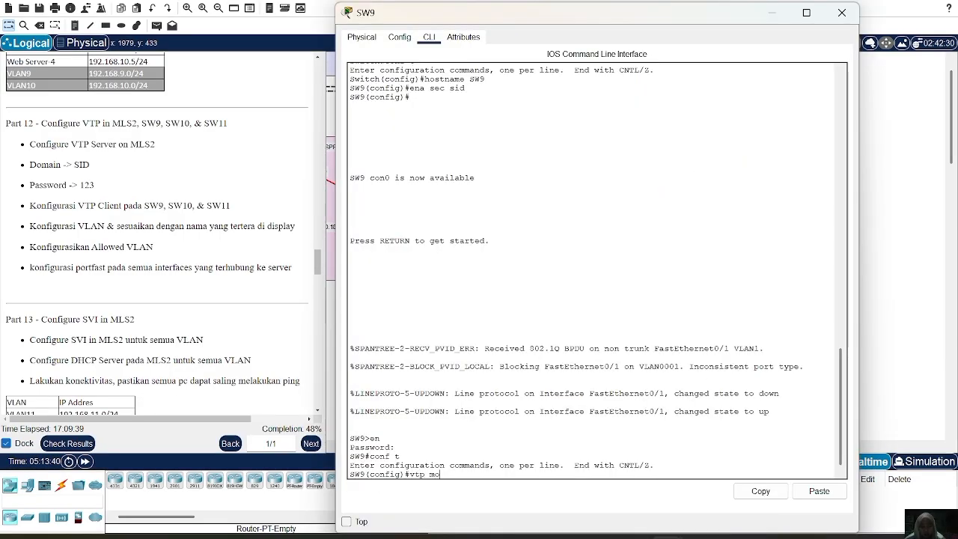
{"action": "type", "text": "de client"}
{"action": "key", "text": "Return"}
{"action": "type", "text": "vt"}
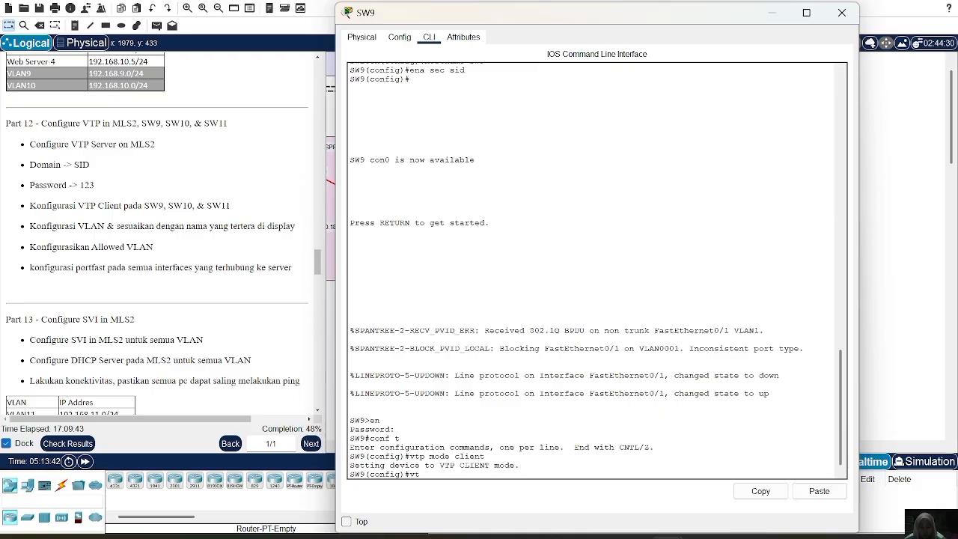
{"action": "type", "text": "p domain SID"}
{"action": "key", "text": "Return"}
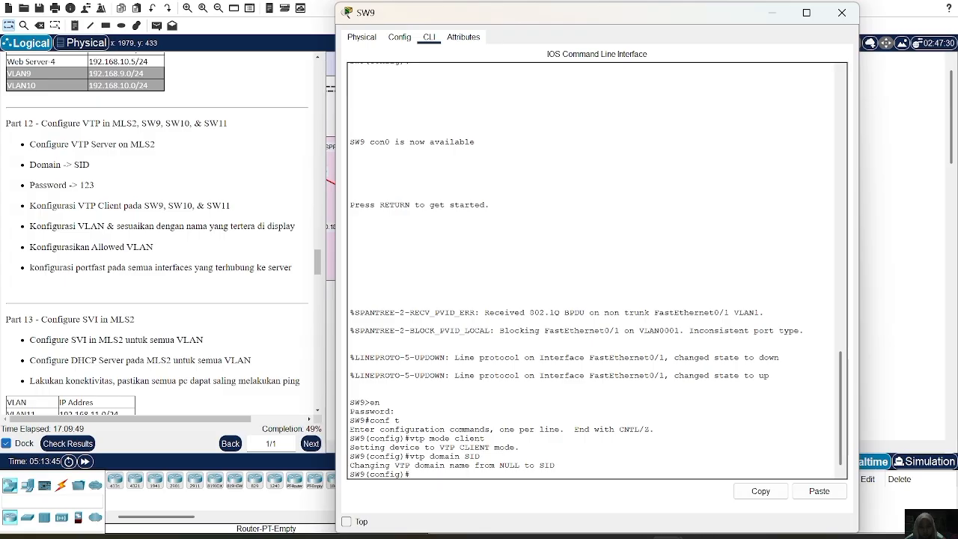
Enter the VTP password from the lab instructions on SW9.
{"action": "type", "text": "vtp password 123"}
{"action": "key", "text": "Return"}
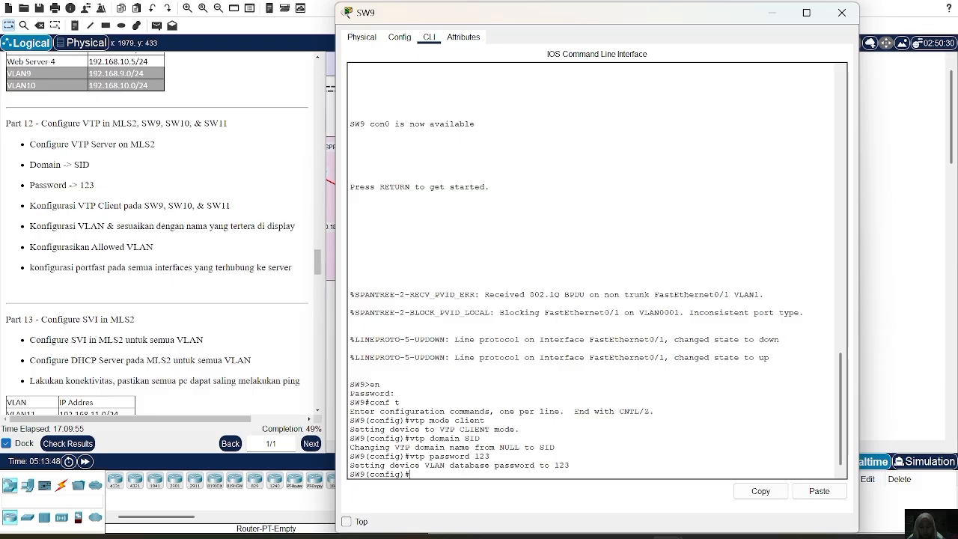
Set SW9's interface fa0/1 to trunk mode.
{"action": "type", "text": "int fa"}
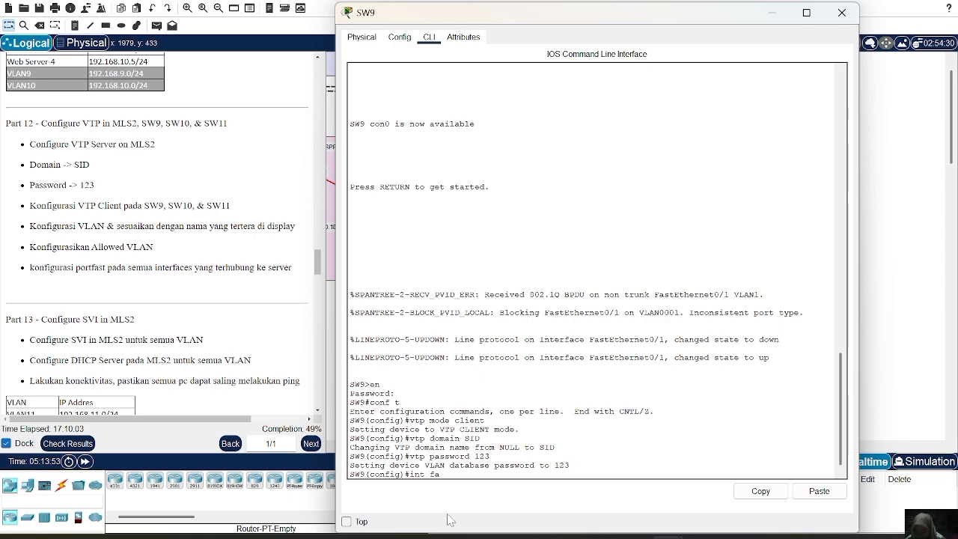
{"action": "type", "text": "0/1"}
{"action": "key", "text": "Return"}
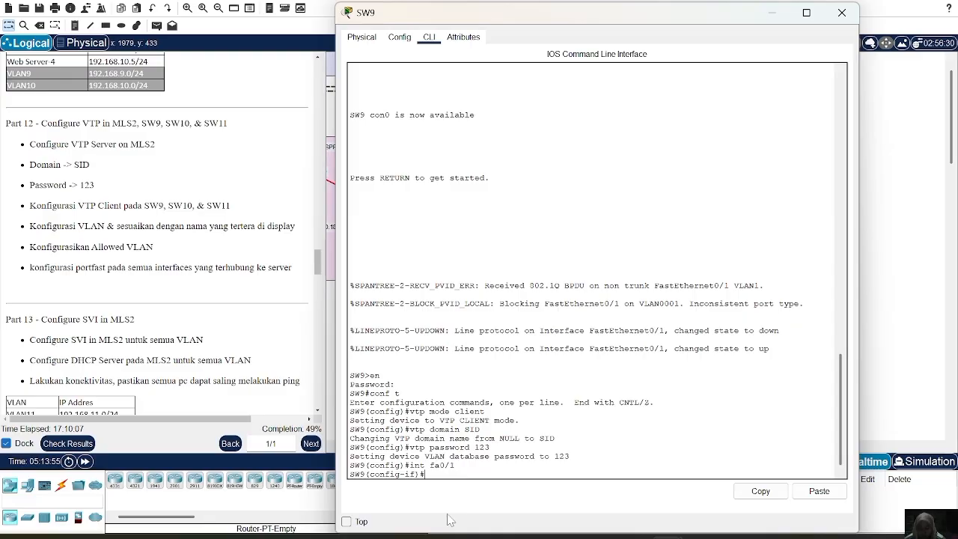
{"action": "type", "text": "sw m t"}
{"action": "key", "text": "Return"}
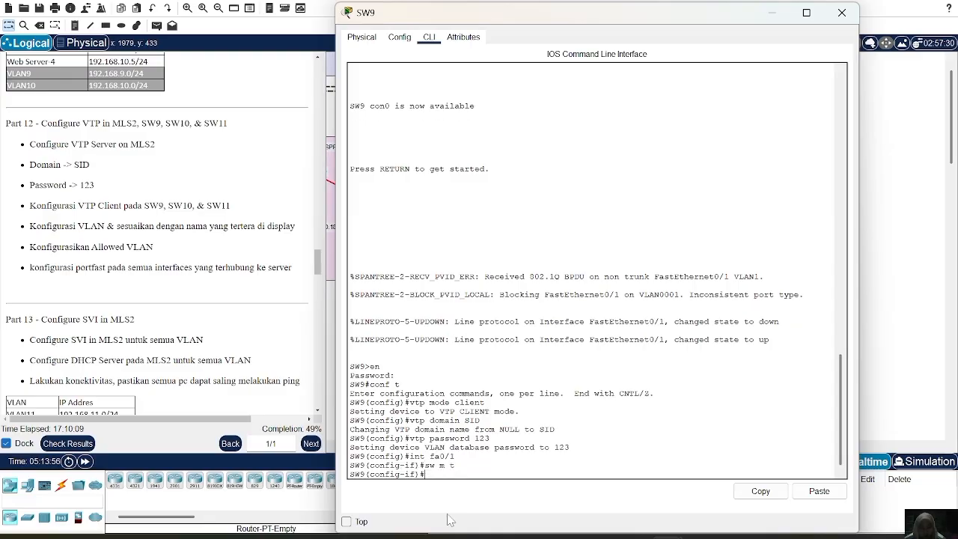
Allow VLANs 11-13 on SW9's fa0/1 trunk and close the SW9 window.
{"action": "type", "text": "sw t al vl"}
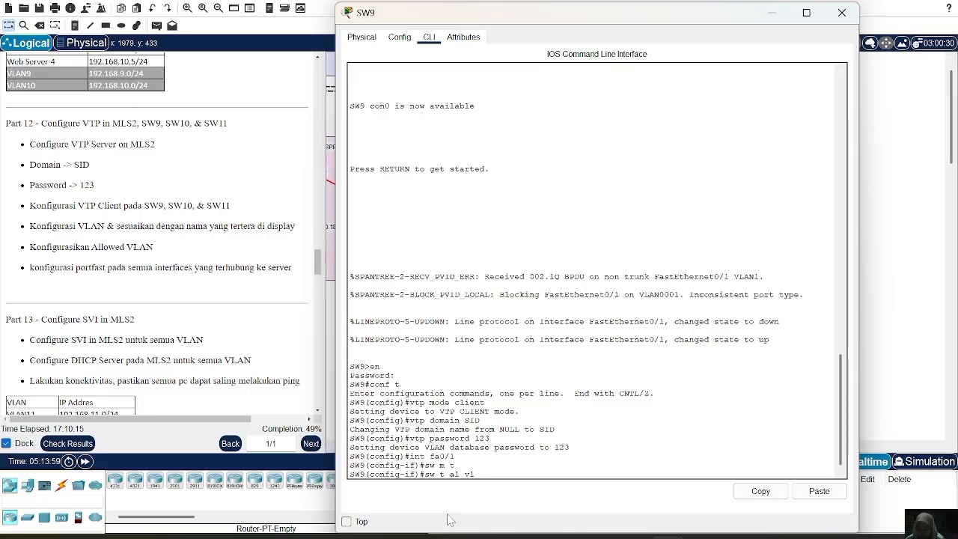
{"action": "type", "text": " 10-11"}
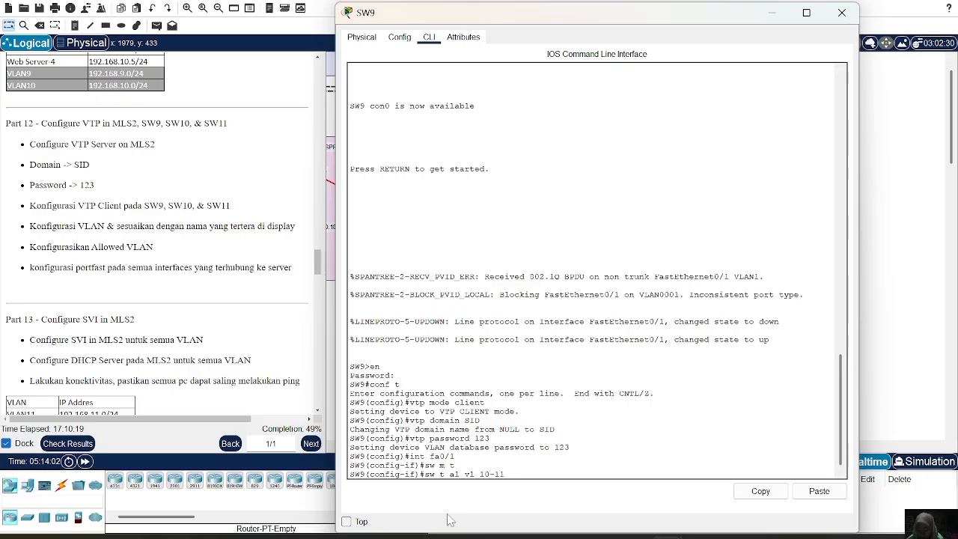
{"action": "key", "text": "BackSpace"}
{"action": "key", "text": "BackSpace"}
{"action": "key", "text": "BackSpace"}
{"action": "key", "text": "BackSpace"}
{"action": "key", "text": "BackSpace"}
{"action": "type", "text": "11-13"}
{"action": "key", "text": "Return"}
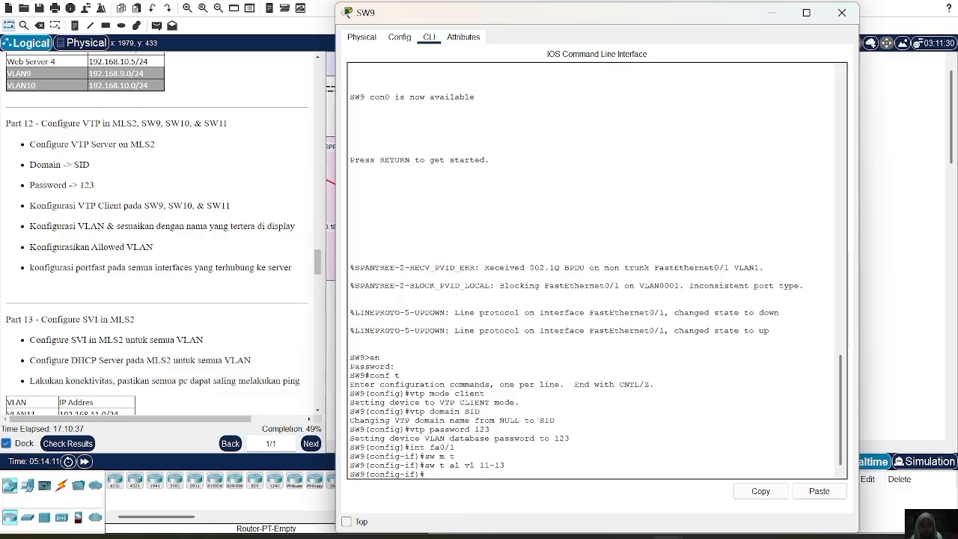
{"action": "left_click", "coordinate": [843, 13]}
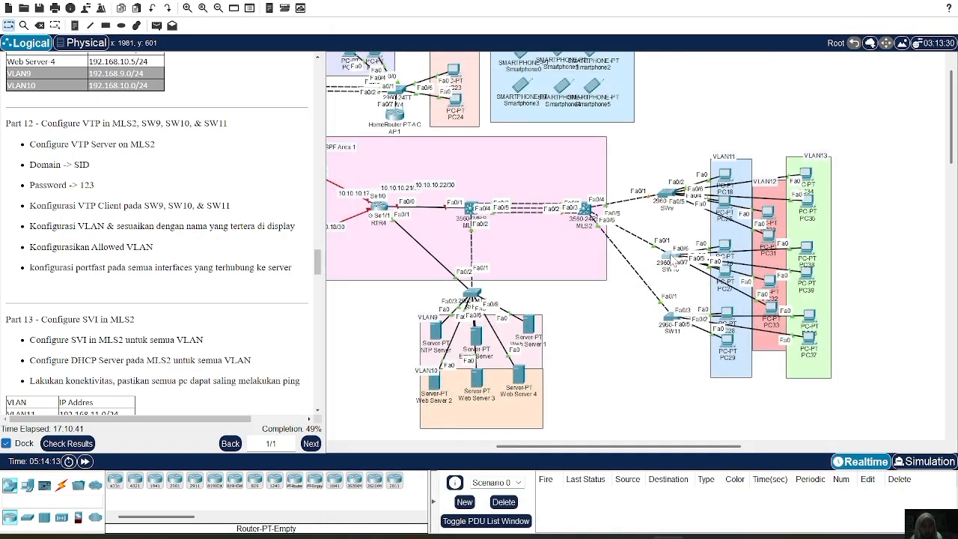
On SW10, set the VTP mode to client.
{"action": "left_click", "coordinate": [669, 258]}
{"action": "type", "text": "vtp mode"}
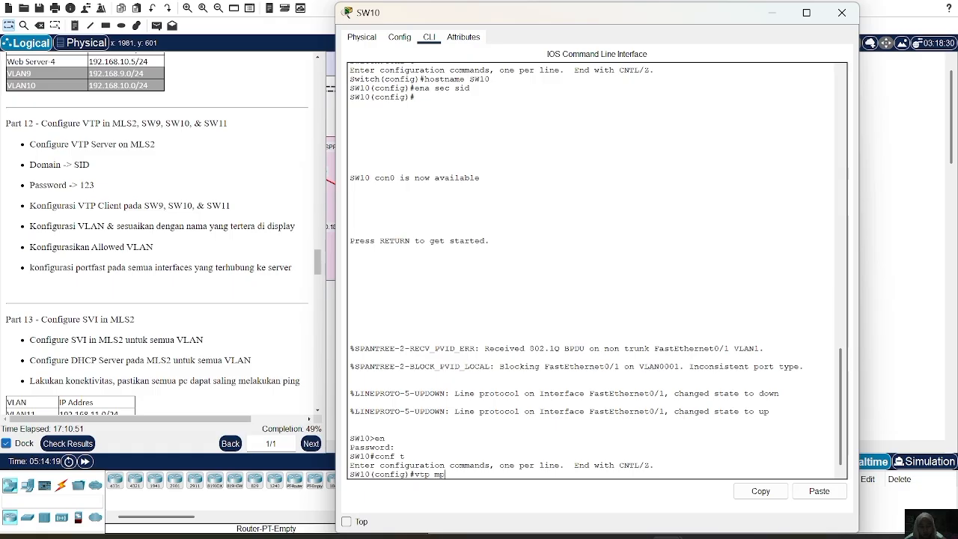
{"action": "key", "text": "BackSpace"}
{"action": "key", "text": "BackSpace"}
{"action": "key", "text": "BackSpace"}
{"action": "type", "text": "ode client\\"}
{"action": "key", "text": "BackSpace"}
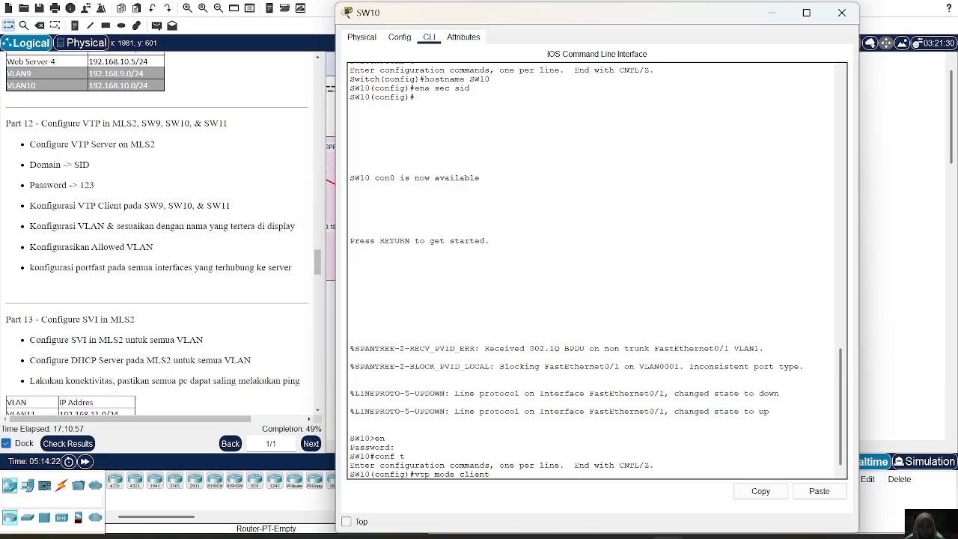
{"action": "key", "text": "Return"}
Set SW10's VTP domain to SID and enter the VTP password from the lab instructions.
{"action": "type", "text": "vtp "}
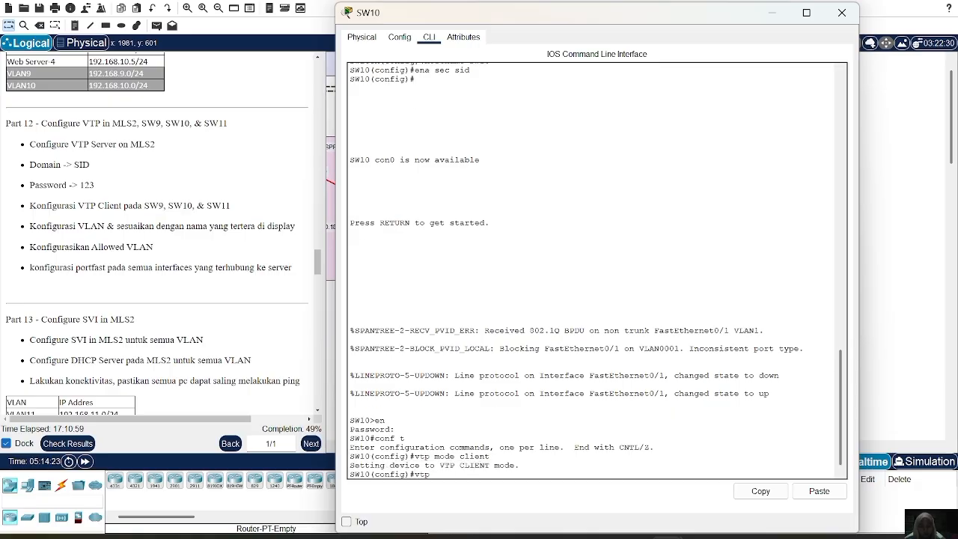
{"action": "type", "text": "domain SID"}
{"action": "key", "text": "Return"}
{"action": "type", "text": "vt"}
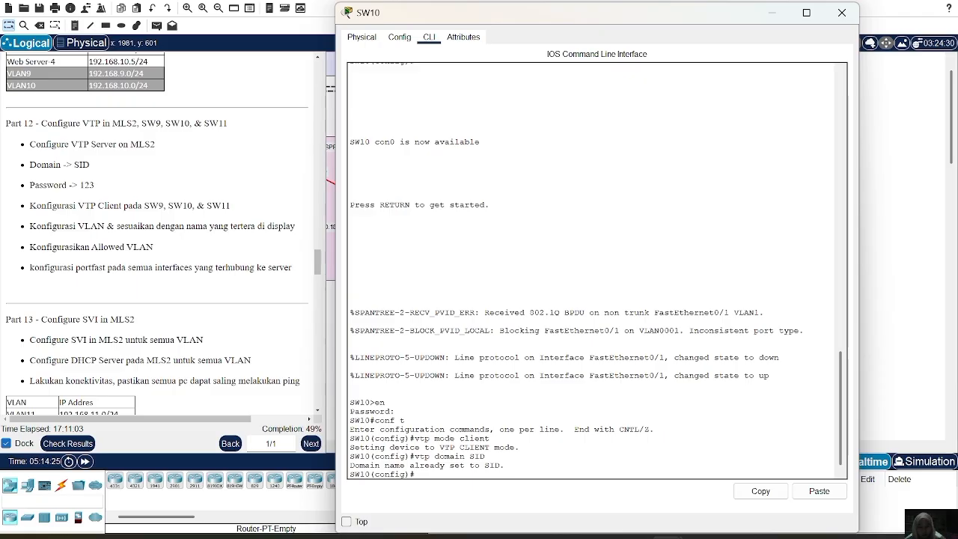
{"action": "type", "text": "p password 123"}
{"action": "key", "text": "Return"}
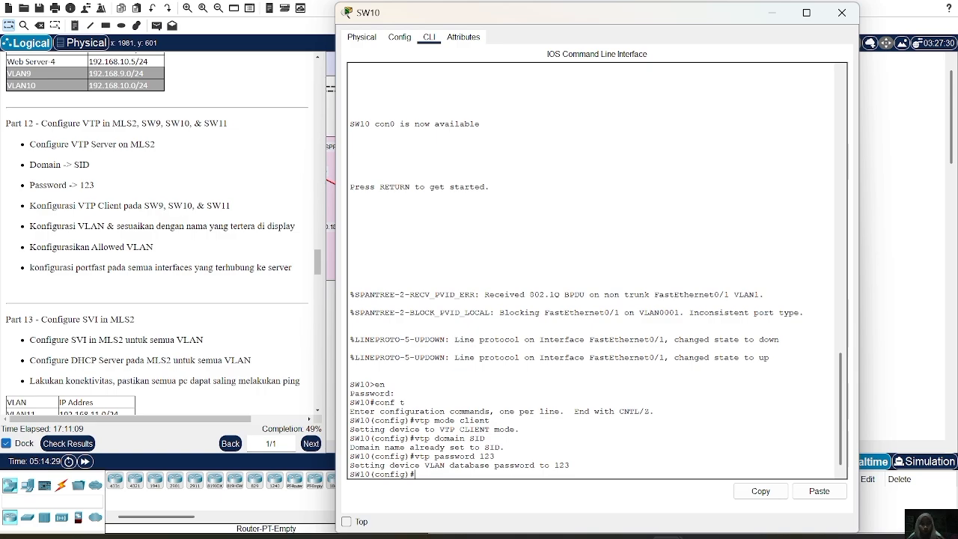
Set SW10's interface fa0/1 to trunk mode.
{"action": "type", "text": "int"}
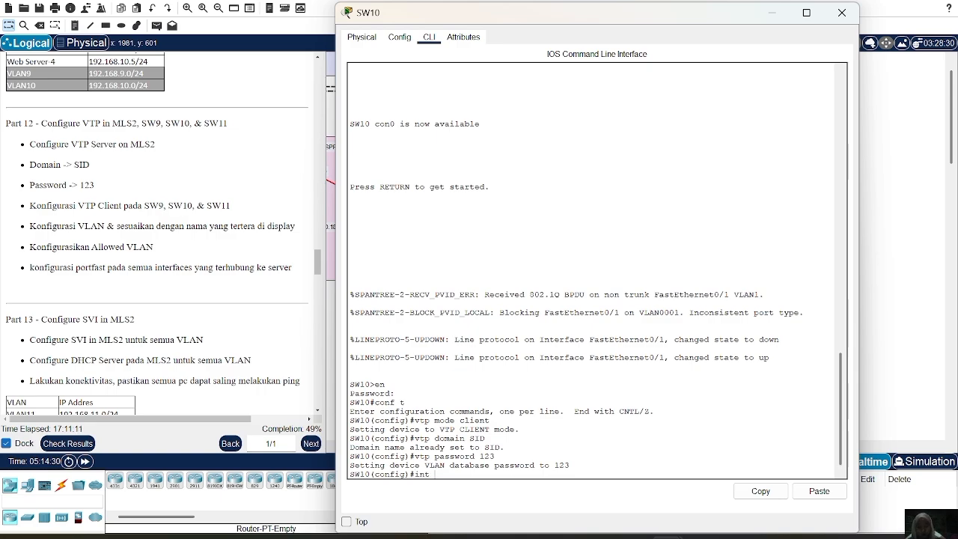
{"action": "type", "text": " fa0/1"}
{"action": "key", "text": "Return"}
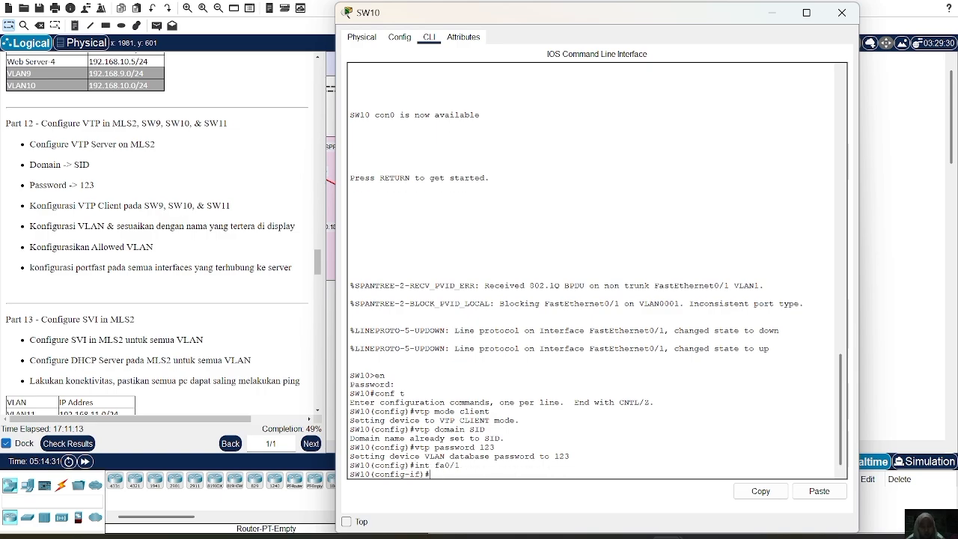
{"action": "type", "text": "sw m t"}
{"action": "key", "text": "Return"}
Allow VLANs 11-13 on SW10's fa0/1 trunk and close the SW10 window.
{"action": "type", "text": "s"}
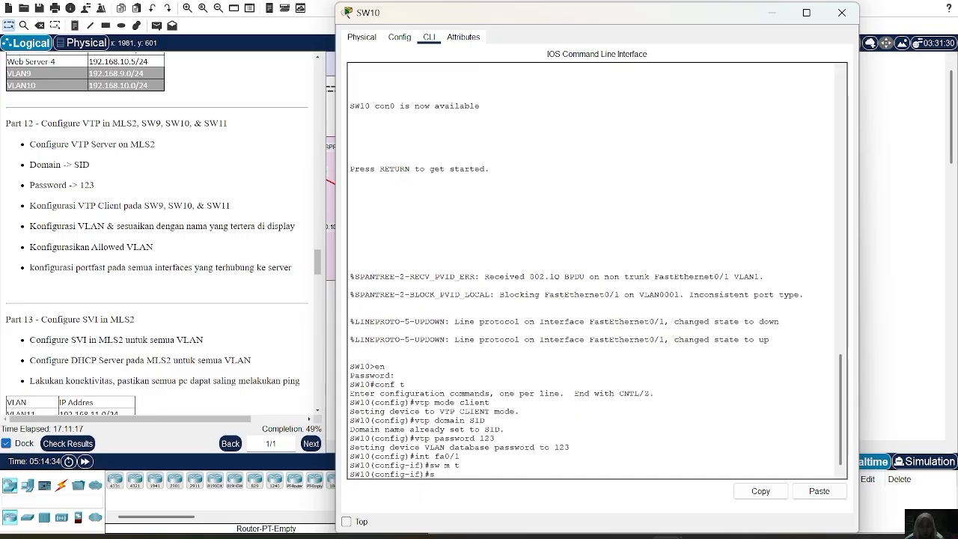
{"action": "type", "text": "w t al vl 11-1"}
{"action": "type", "text": "3"}
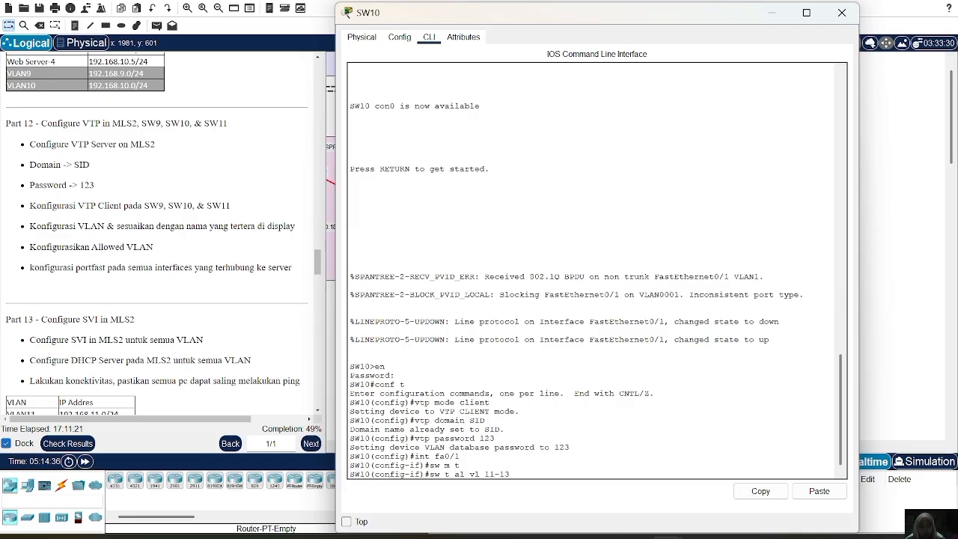
{"action": "key", "text": "Return"}
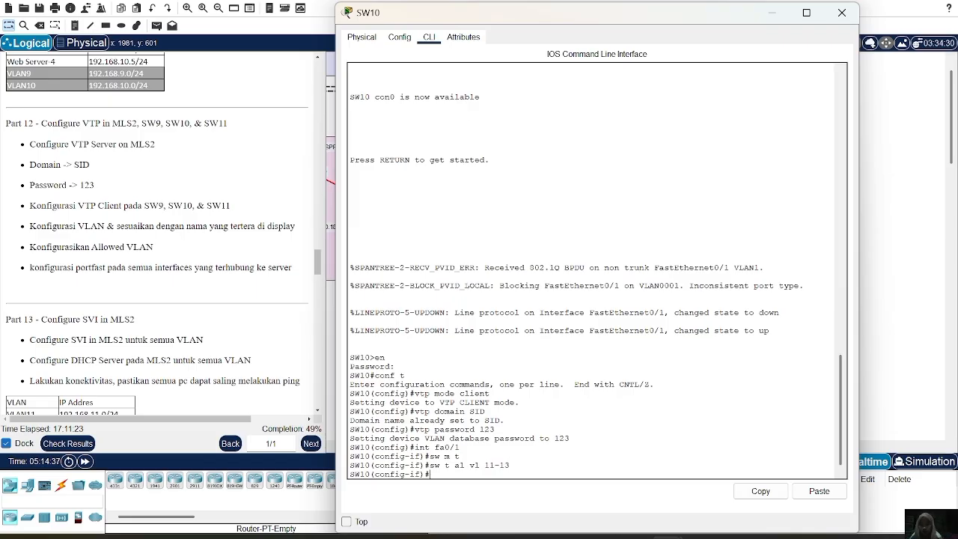
{"action": "left_click", "coordinate": [842, 13]}
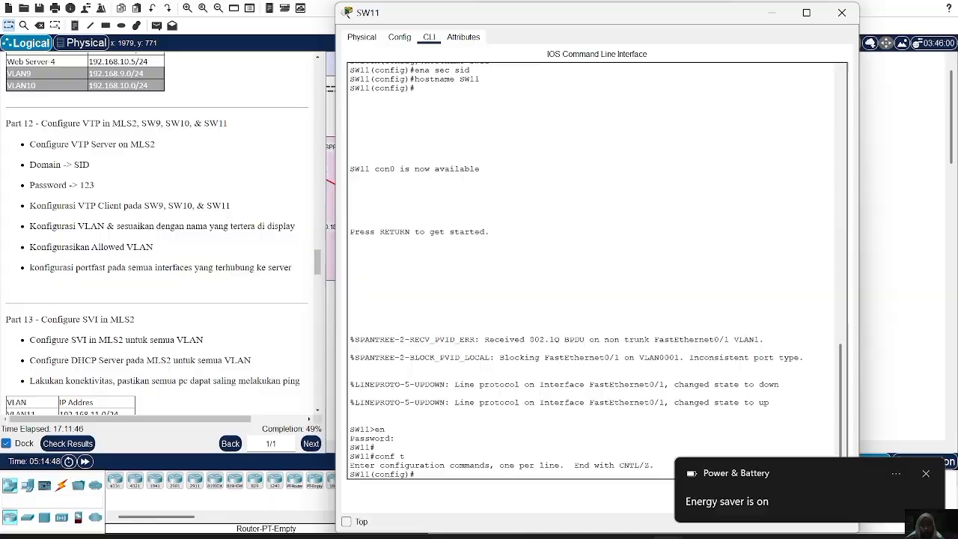
On SW11, set the VTP mode to client and the VTP domain to SID.
{"action": "type", "text": "vtp mode c"}
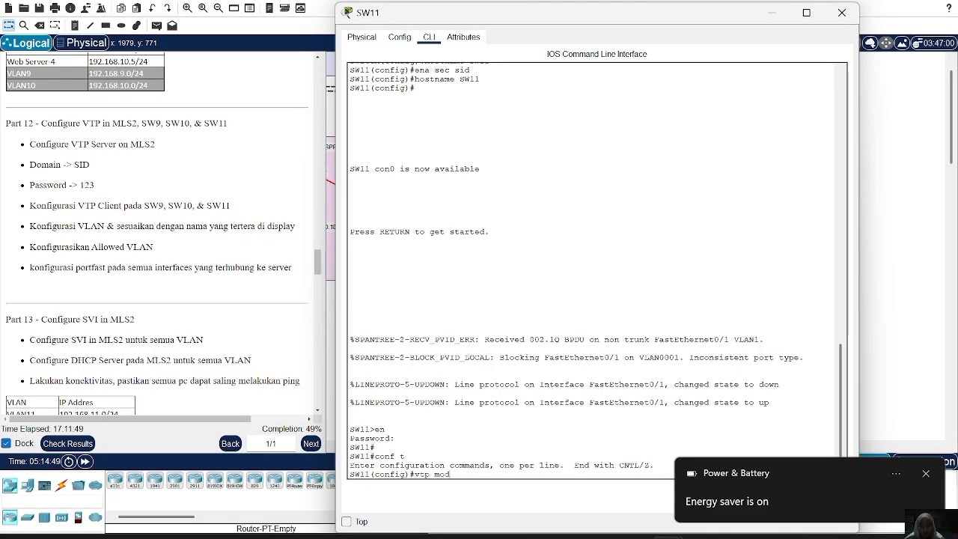
{"action": "type", "text": "lien"}
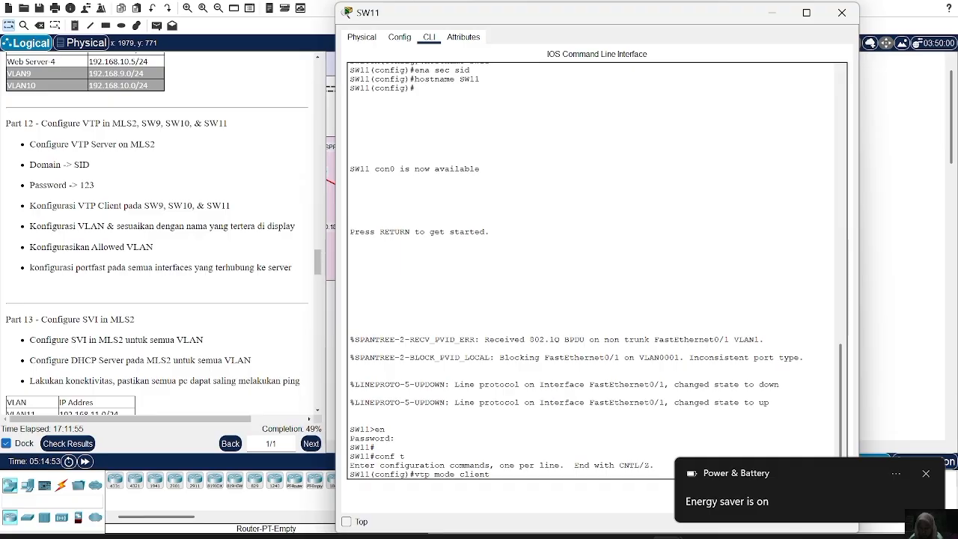
{"action": "type", "text": "t"}
{"action": "key", "text": "Return"}
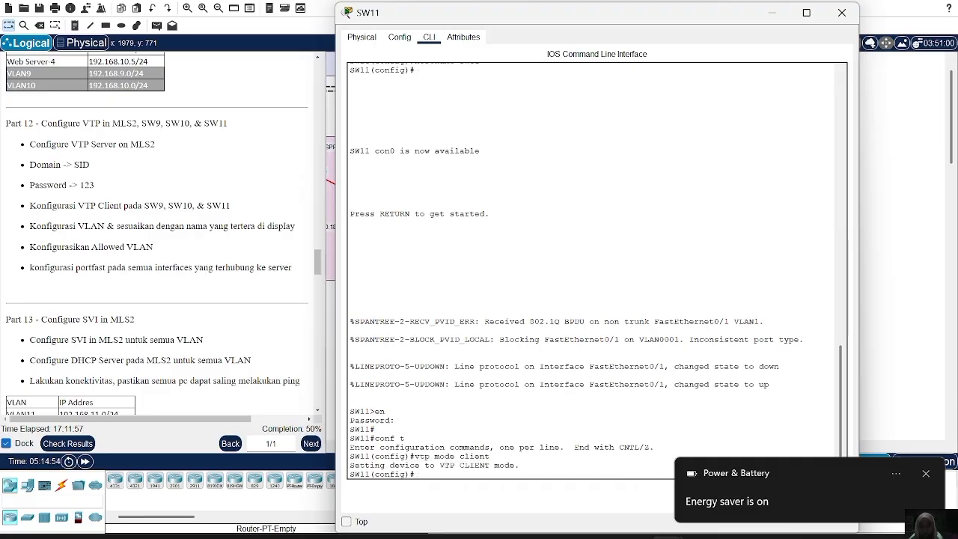
{"action": "type", "text": "vtp"}
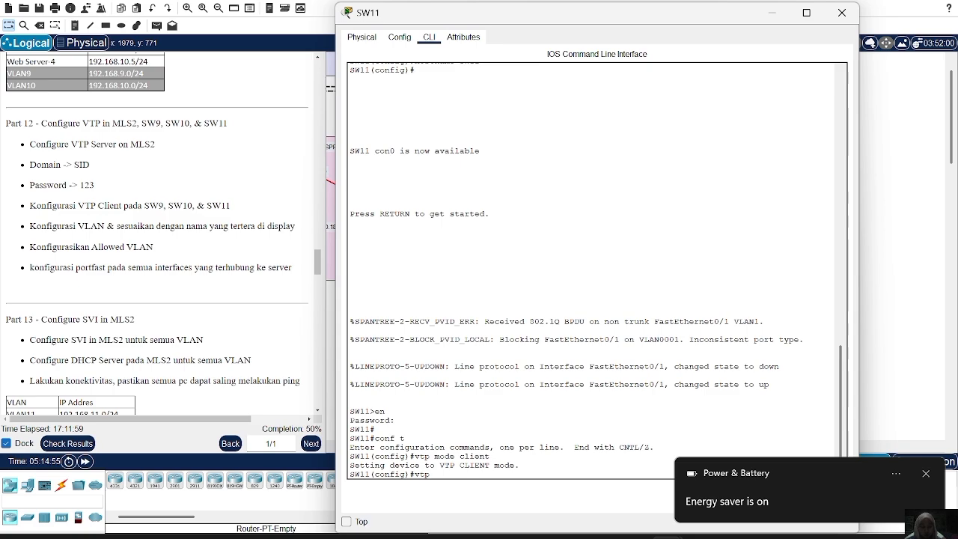
{"action": "type", "text": " domain"}
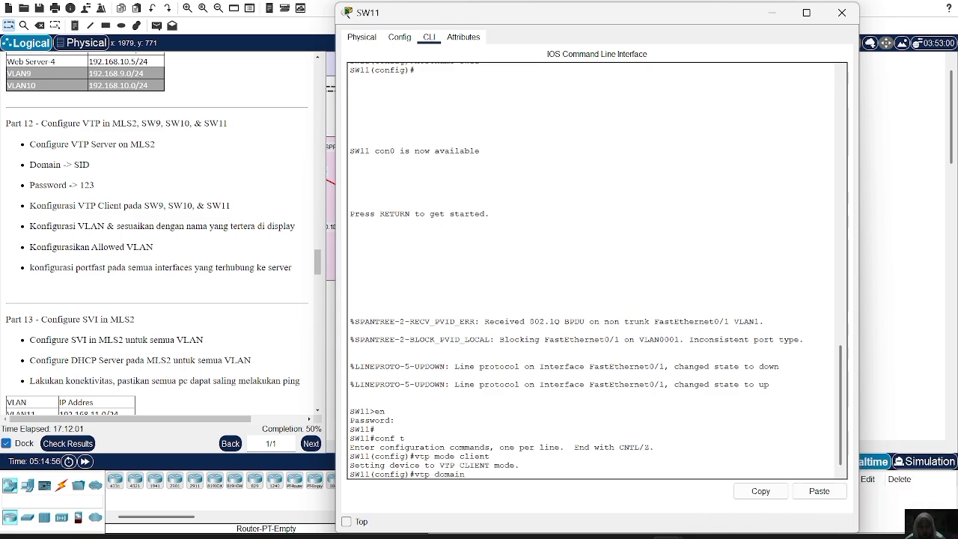
{"action": "type", "text": " SID"}
{"action": "key", "text": "Return"}
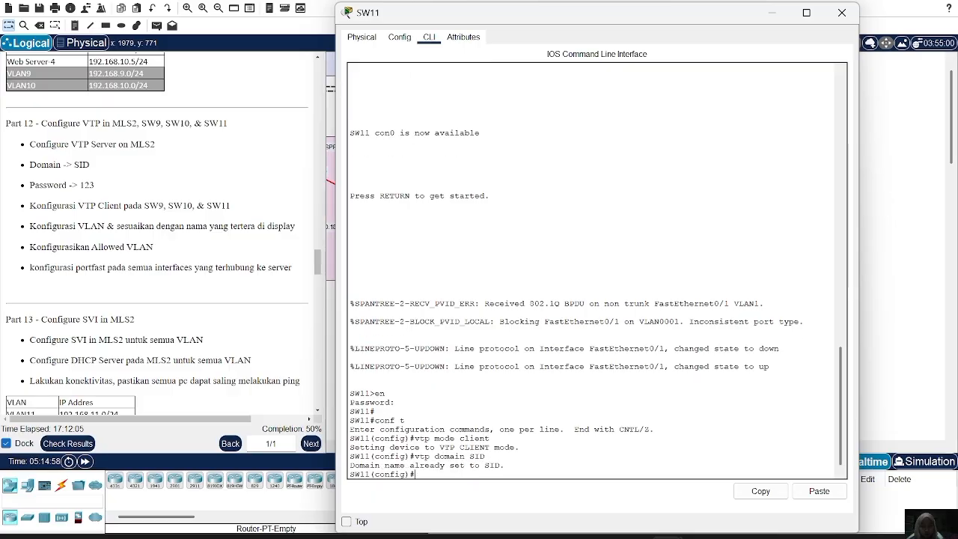
Enter the VTP password from the lab instructions on SW11.
{"action": "type", "text": "vtp password 123"}
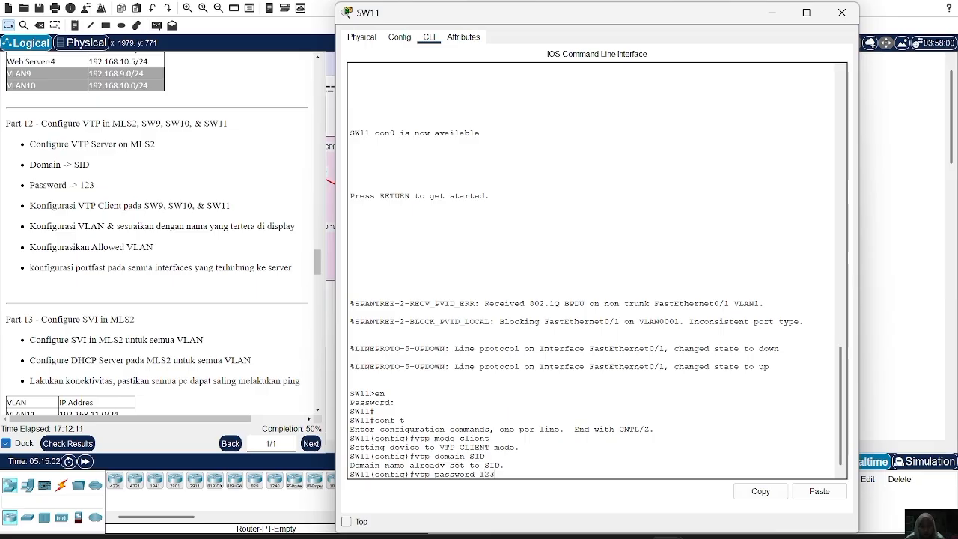
{"action": "key", "text": "Return"}
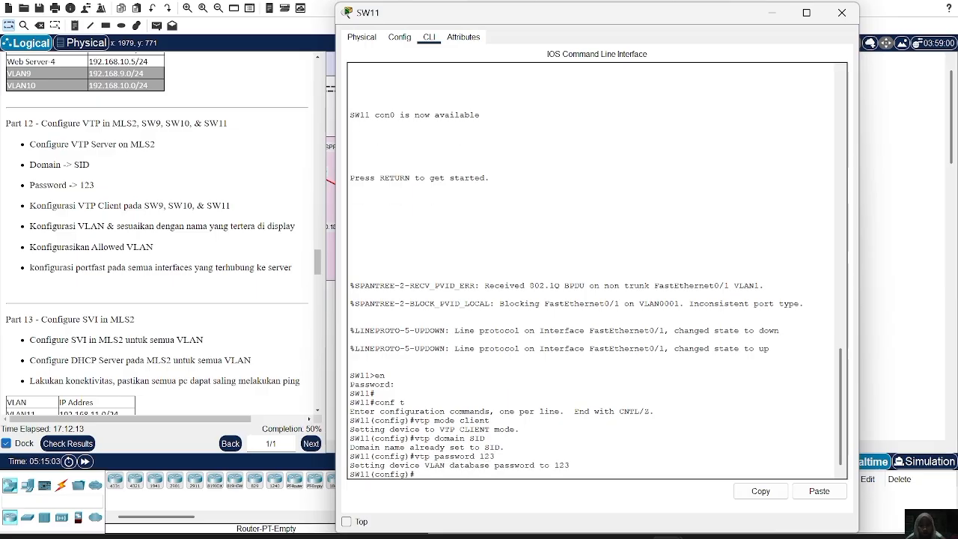
Set SW11's interface fa0/1 to trunk mode.
{"action": "type", "text": "int fa0/"}
{"action": "type", "text": "1"}
{"action": "key", "text": "Return"}
{"action": "type", "text": "s"}
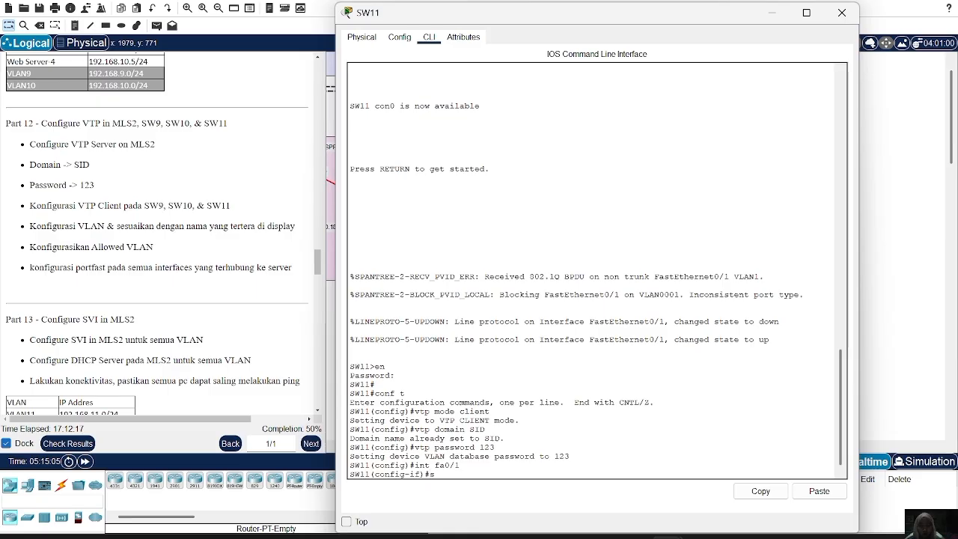
{"action": "type", "text": "w m t"}
{"action": "key", "text": "Return"}
Allow VLANs 11-13 on SW11's fa0/1 trunk and close the SW11 window.
{"action": "type", "text": "sw "}
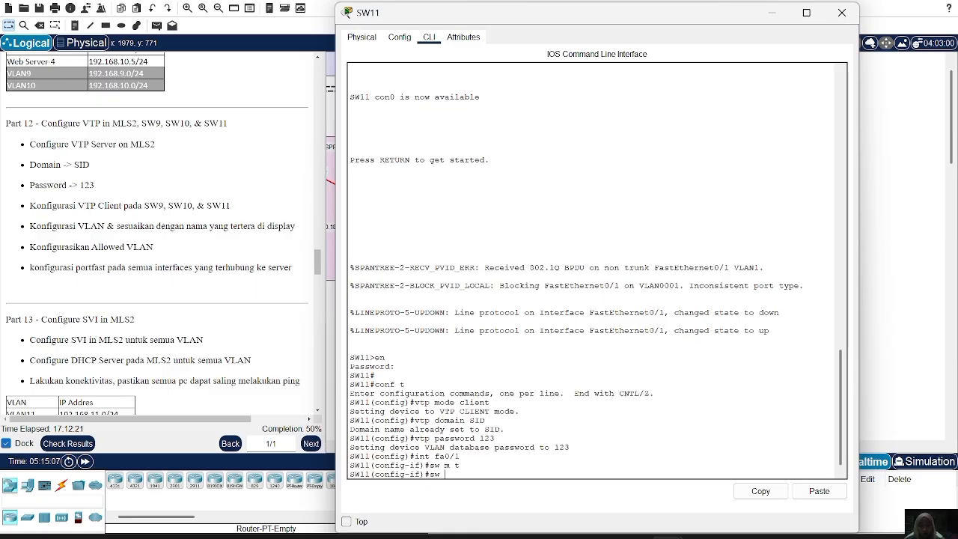
{"action": "type", "text": "t al vl 11-13"}
{"action": "key", "text": "Return"}
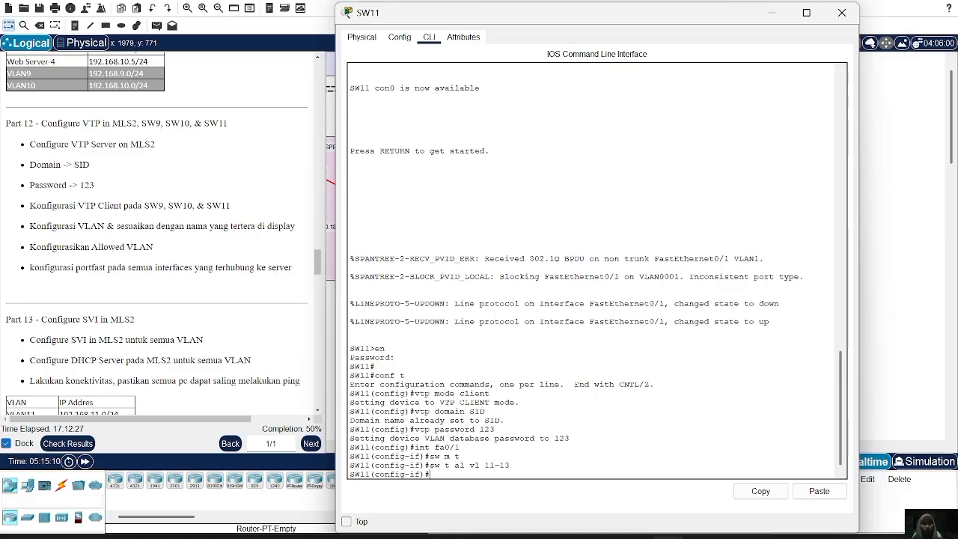
{"action": "left_click", "coordinate": [842, 13]}
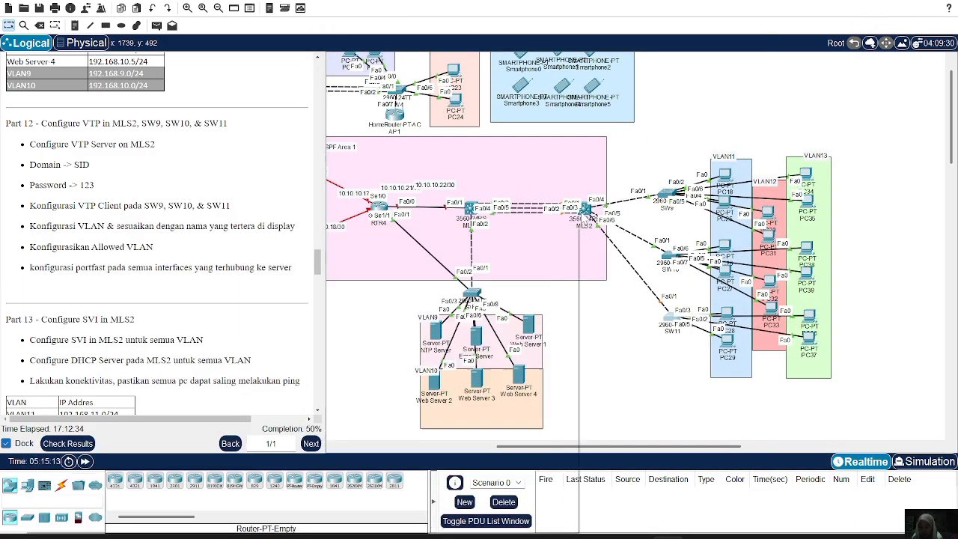
On MLS2, create VLAN 11 and name it VLAN11.
{"action": "left_click", "coordinate": [585, 209]}
{"action": "type", "text": "vlan 11"}
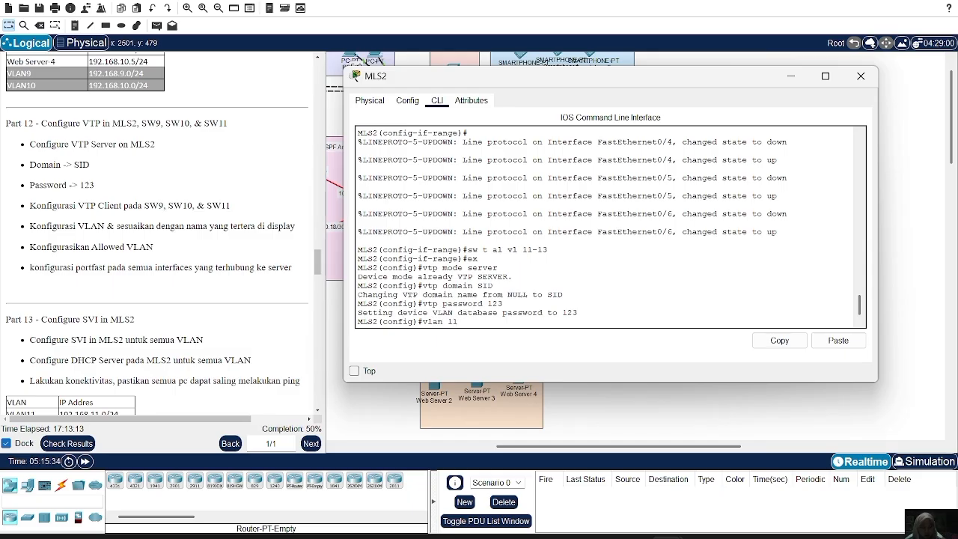
{"action": "key", "text": "Return"}
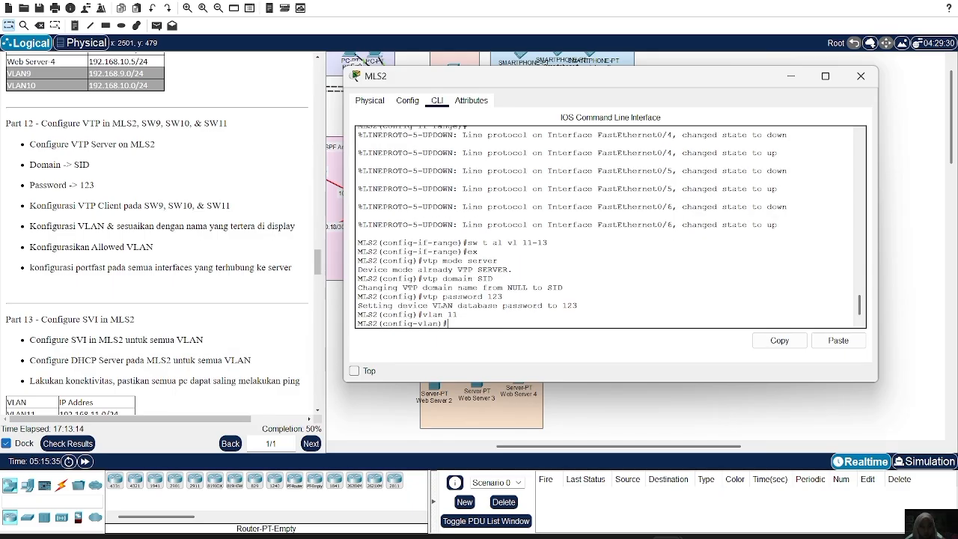
{"action": "type", "text": "name VLAN11"}
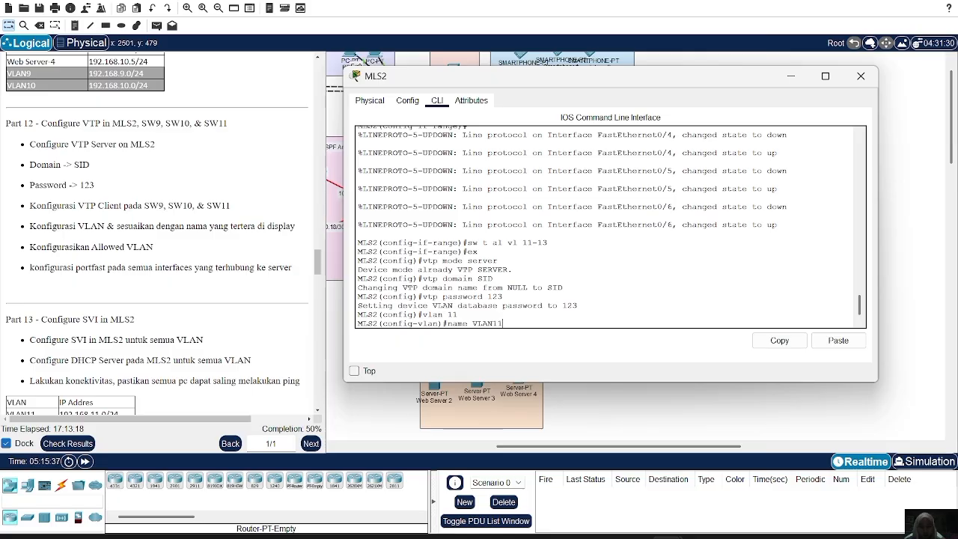
{"action": "key", "text": "Return"}
Create VLAN 12 on MLS2 and name it VLAN12.
{"action": "key", "text": "Up"}
{"action": "key", "text": "Up"}
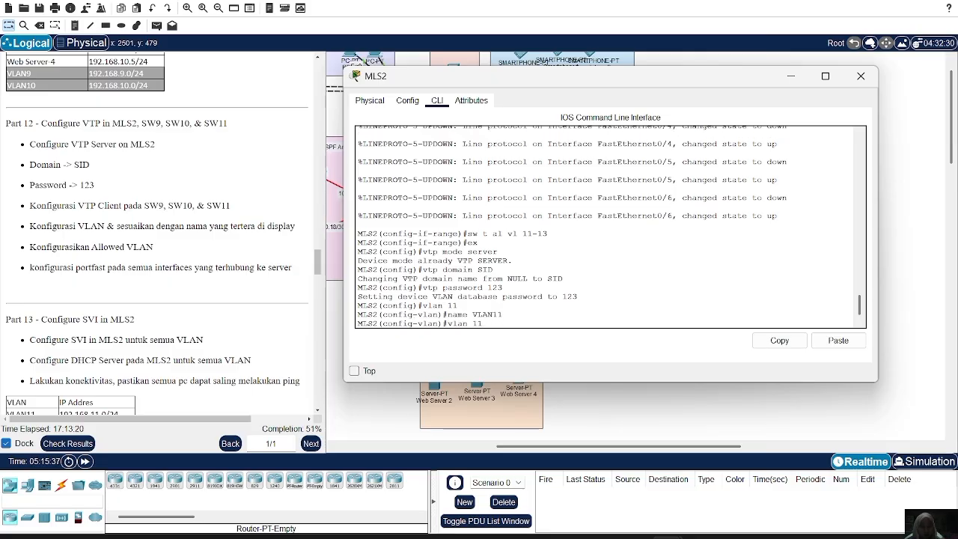
{"action": "type", "text": "2"}
{"action": "key", "text": "Return"}
Create VLAN 13 on MLS2 with the name VLAN13 and close the MLS2 window.
{"action": "key", "text": "Up"}
{"action": "key", "text": "Up"}
{"action": "key", "text": "BackSpace"}
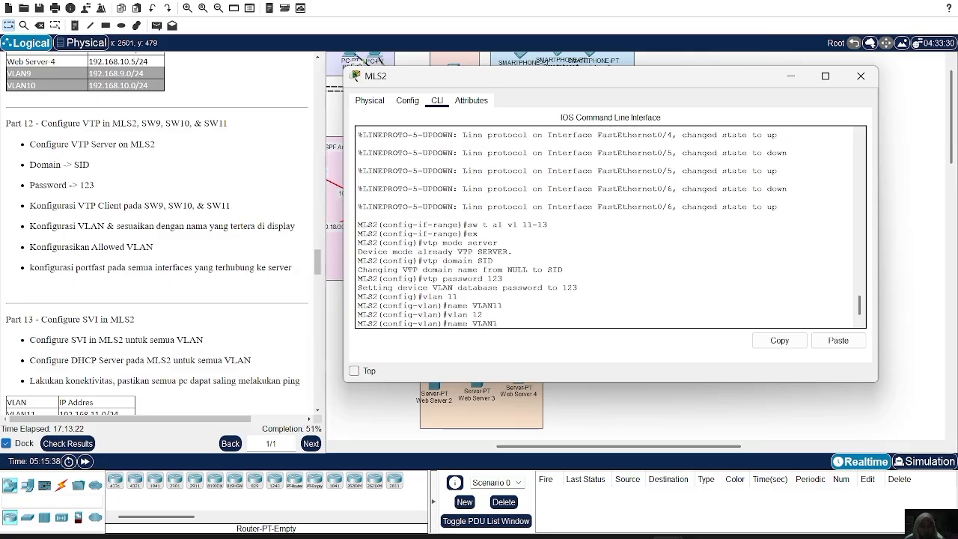
{"action": "type", "text": "2"}
{"action": "key", "text": "Return"}
{"action": "key", "text": "Up"}
{"action": "key", "text": "Up"}
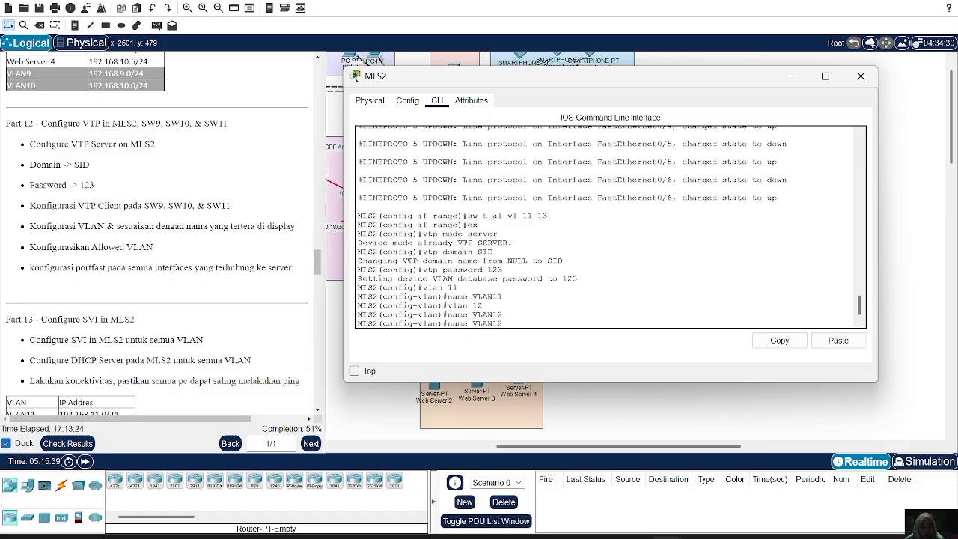
{"action": "key", "text": "BackSpace"}
{"action": "type", "text": "3"}
{"action": "key", "text": "Return"}
{"action": "key", "text": "Up"}
{"action": "key", "text": "Up"}
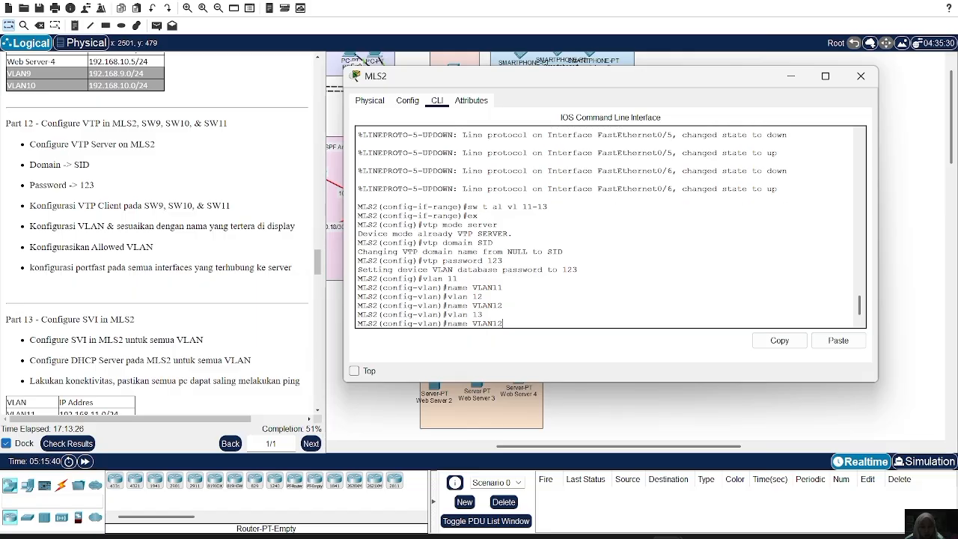
{"action": "key", "text": "BackSpace"}
{"action": "type", "text": "3"}
{"action": "key", "text": "Return"}
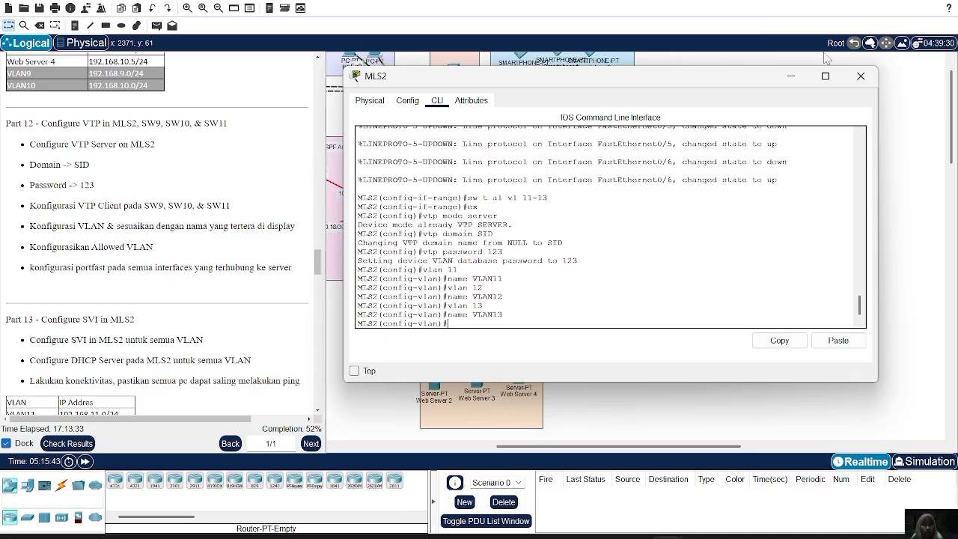
{"action": "left_click", "coordinate": [860, 77]}
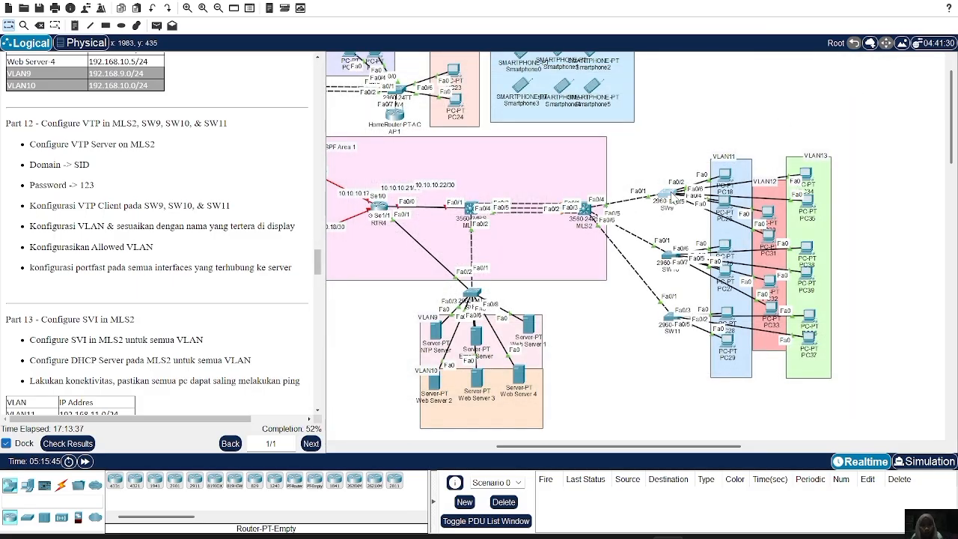
Check the brief VLAN listing on SW9 for the VLANs from MLS2, closing its window when done.
{"action": "left_click", "coordinate": [666, 193]}
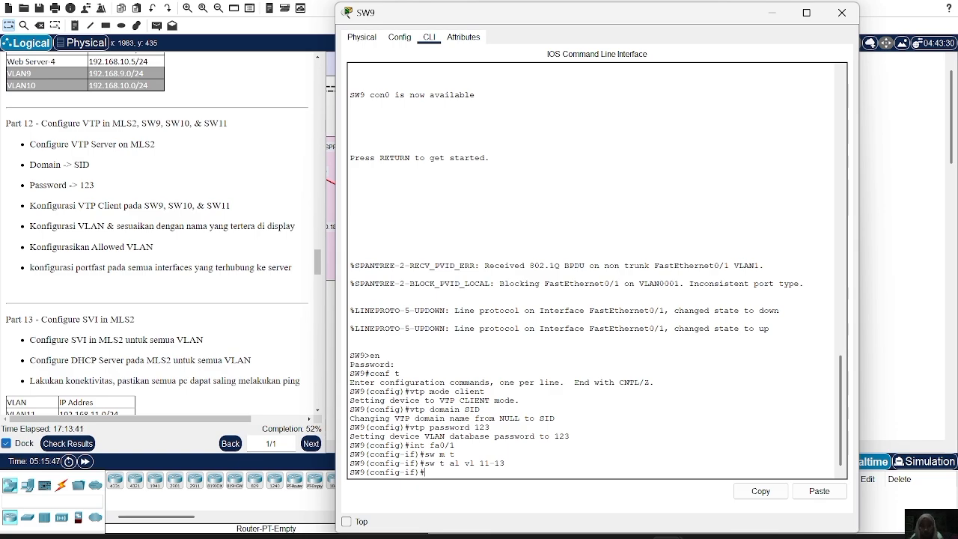
{"action": "type", "text": "dO SH VL BRIEF"}
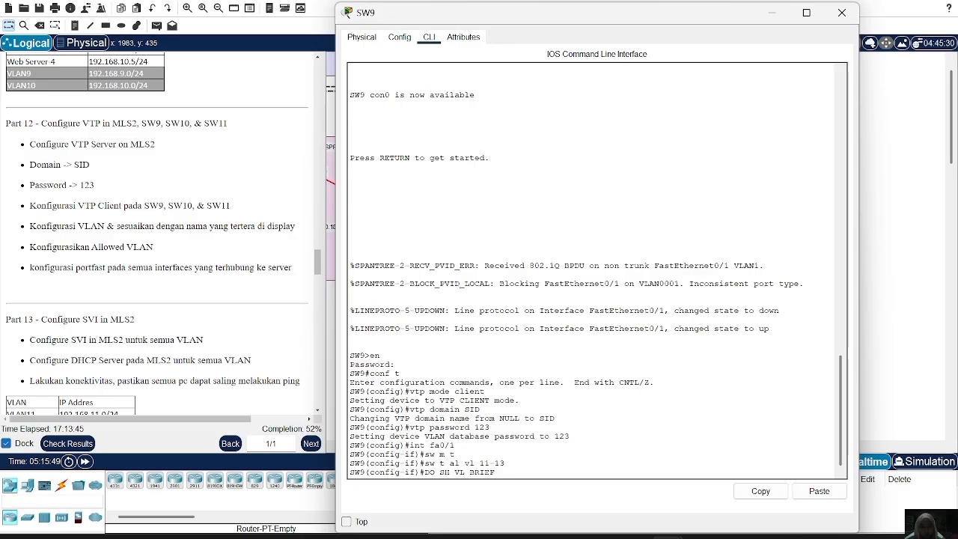
{"action": "key", "text": "Return"}
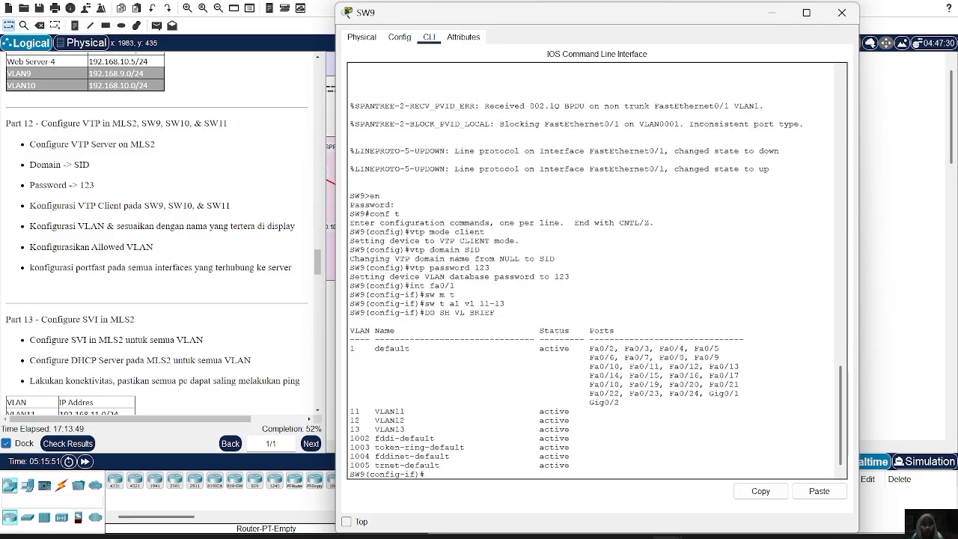
{"action": "left_click", "coordinate": [841, 12]}
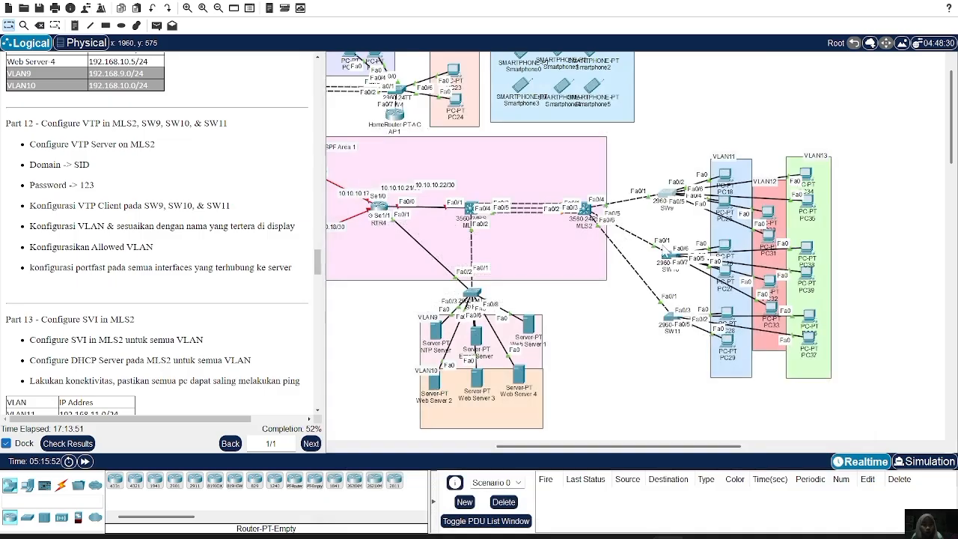
Check the brief VLAN listing on SW10 for the VLANs from MLS2, closing its window when done.
{"action": "left_click", "coordinate": [666, 256]}
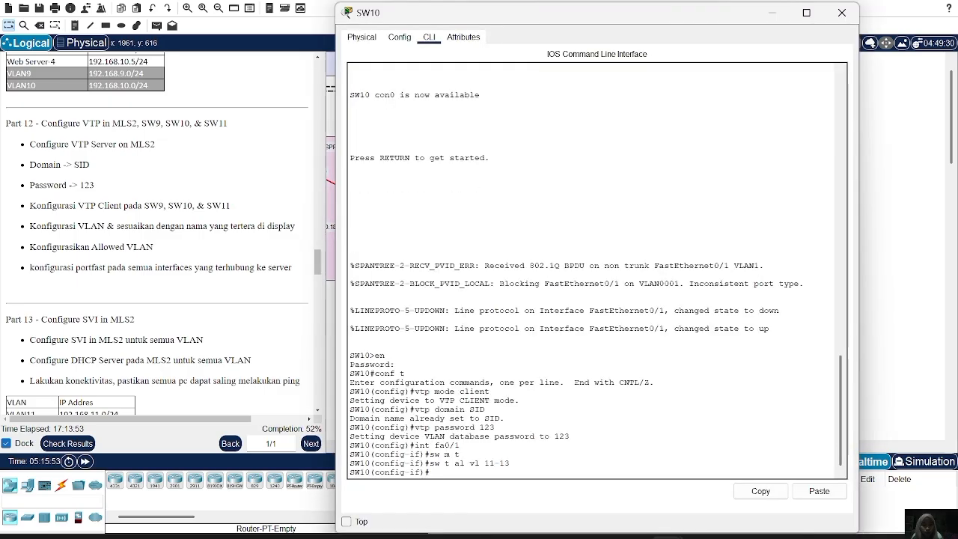
{"action": "type", "text": "do sh vl"}
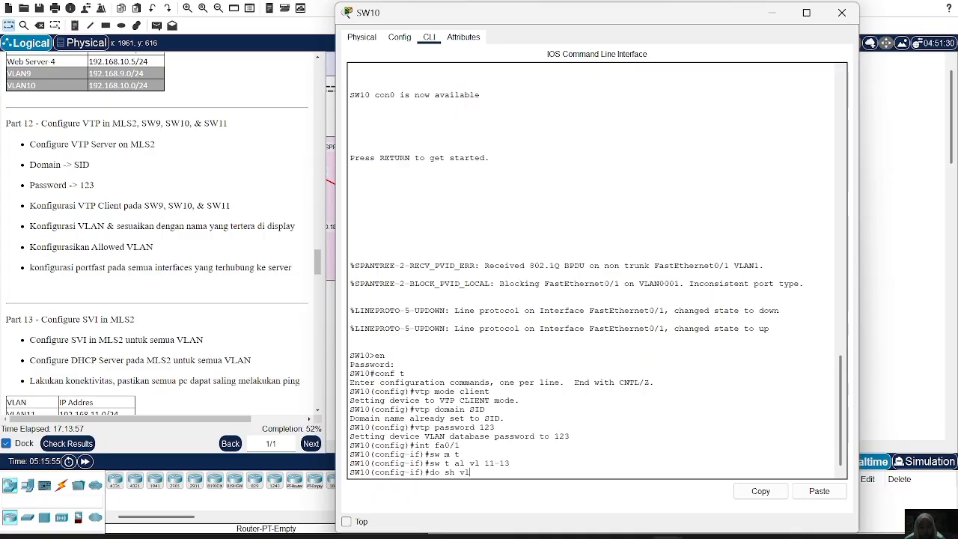
{"action": "type", "text": " brief"}
{"action": "key", "text": "Return"}
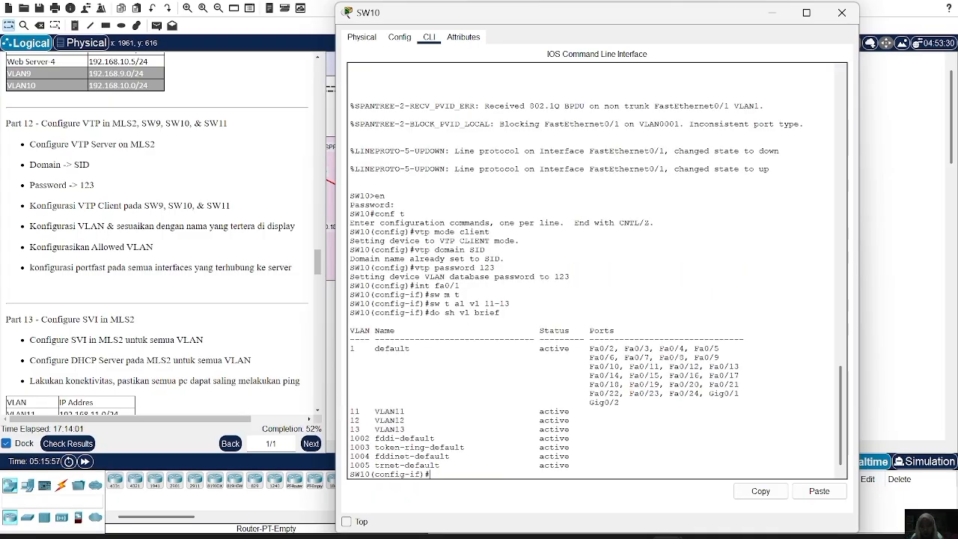
{"action": "left_click", "coordinate": [842, 12]}
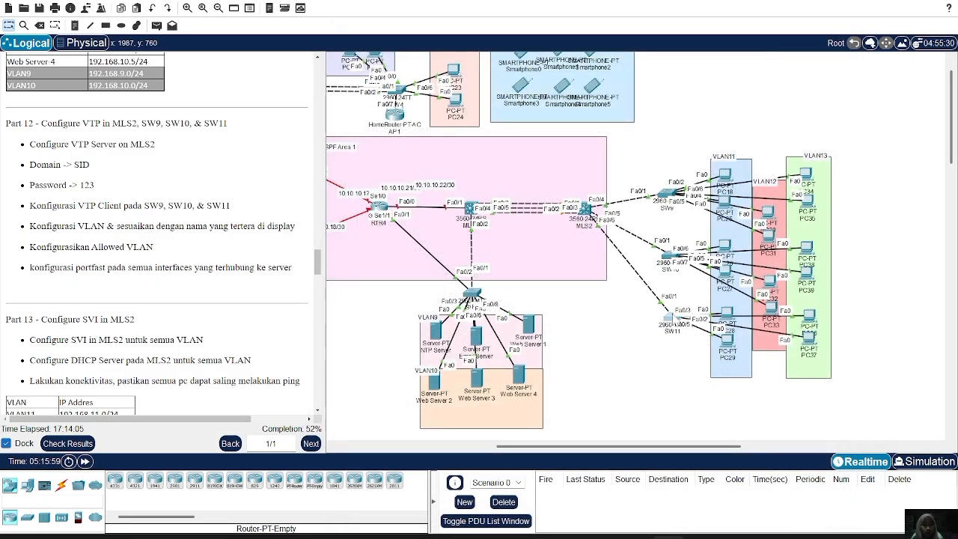
Check the brief VLAN listing on SW11 for the VLANs from MLS2, closing its window when done.
{"action": "left_click", "coordinate": [669, 318]}
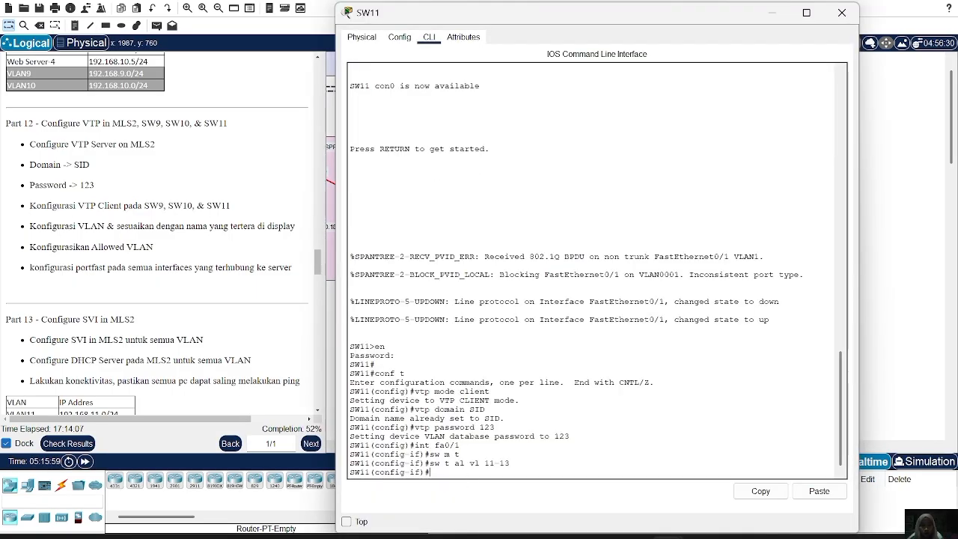
{"action": "type", "text": "do sh v"}
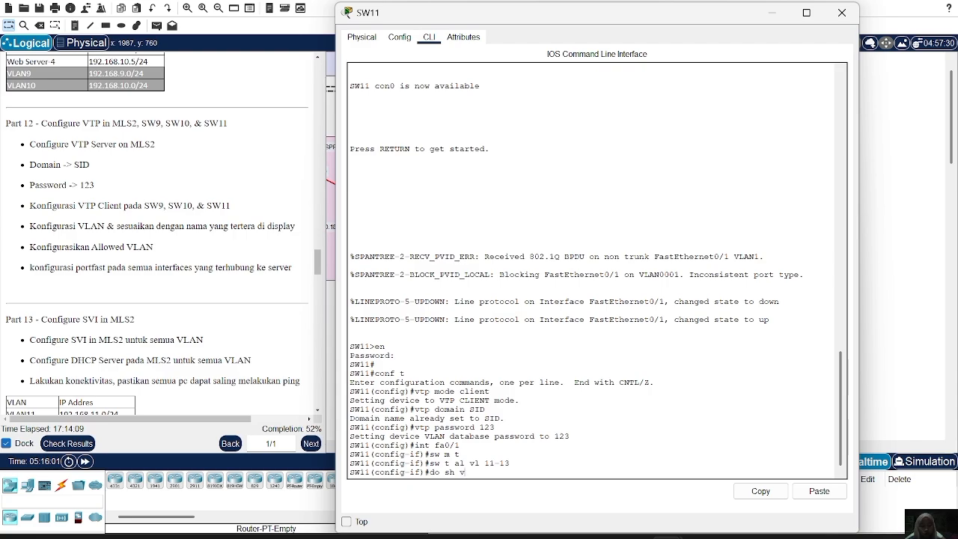
{"action": "type", "text": "l brief"}
{"action": "key", "text": "Return"}
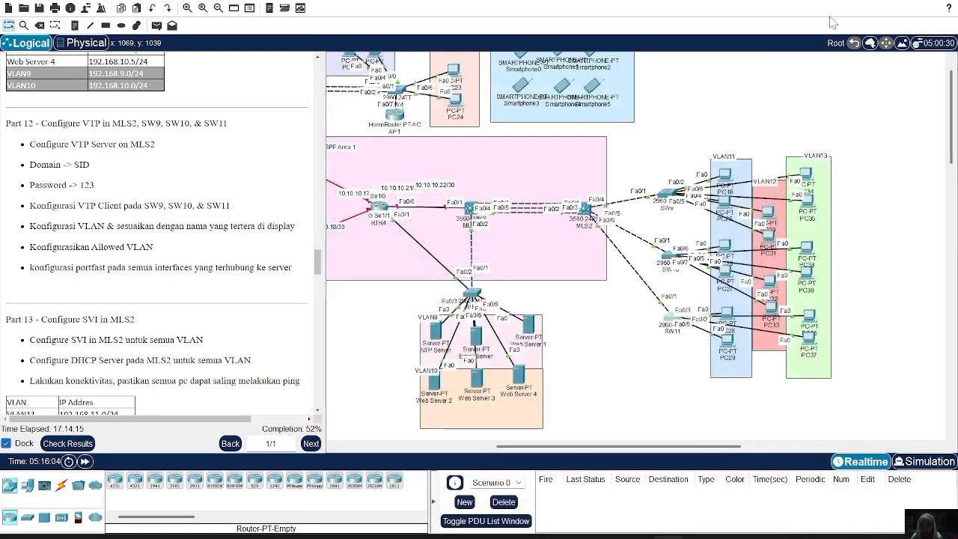
{"action": "left_click", "coordinate": [841, 13]}
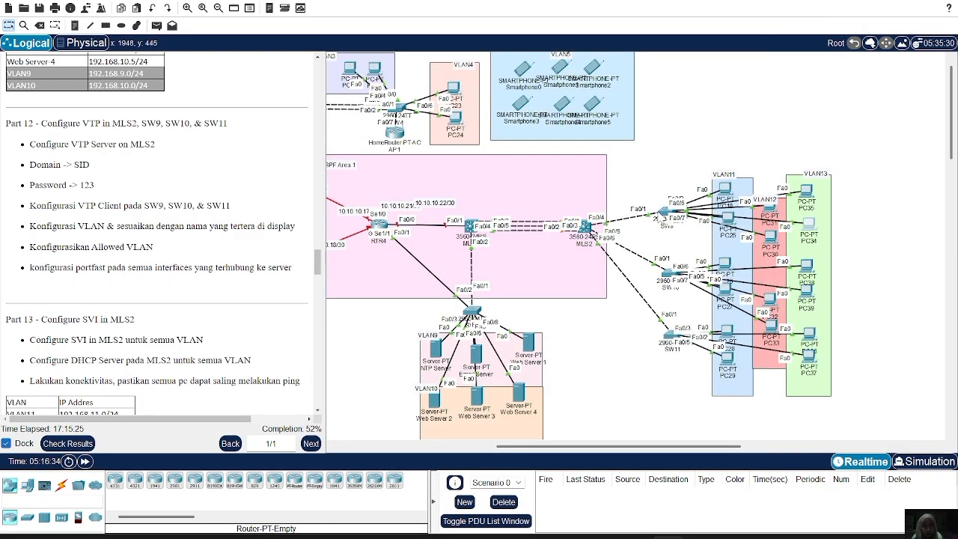
On SW9, set the interface range fa0/2-3 to access mode.
{"action": "left_click", "coordinate": [655, 217]}
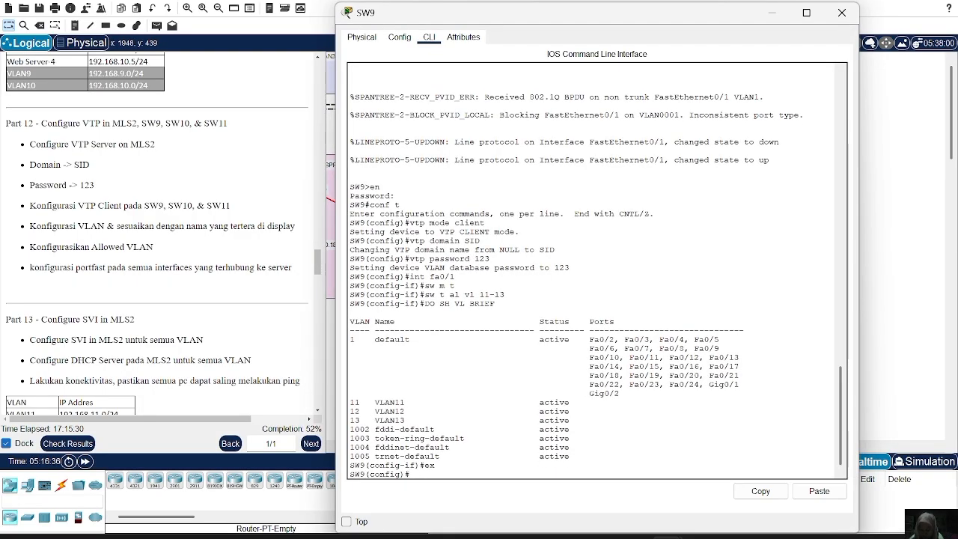
{"action": "type", "text": "int"}
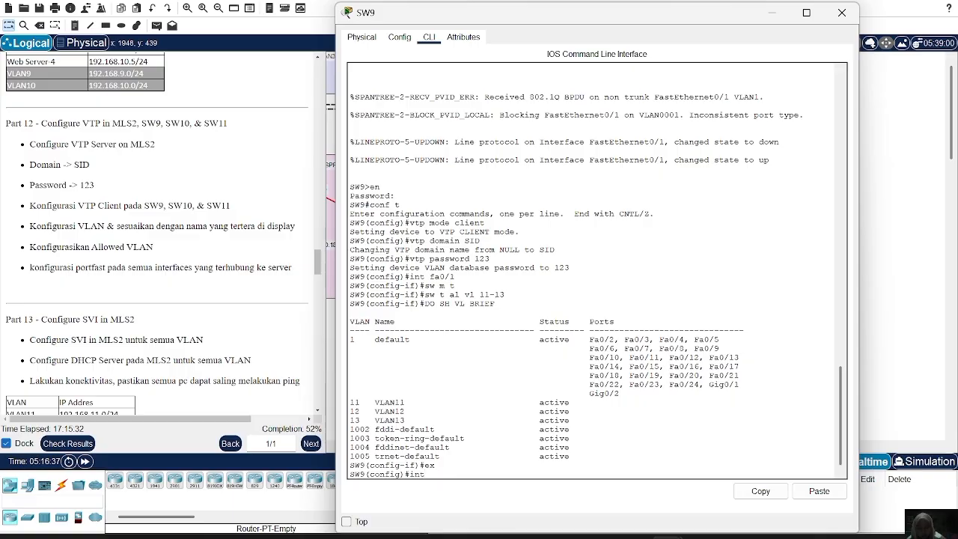
{"action": "type", "text": " ra fa0/2-3"}
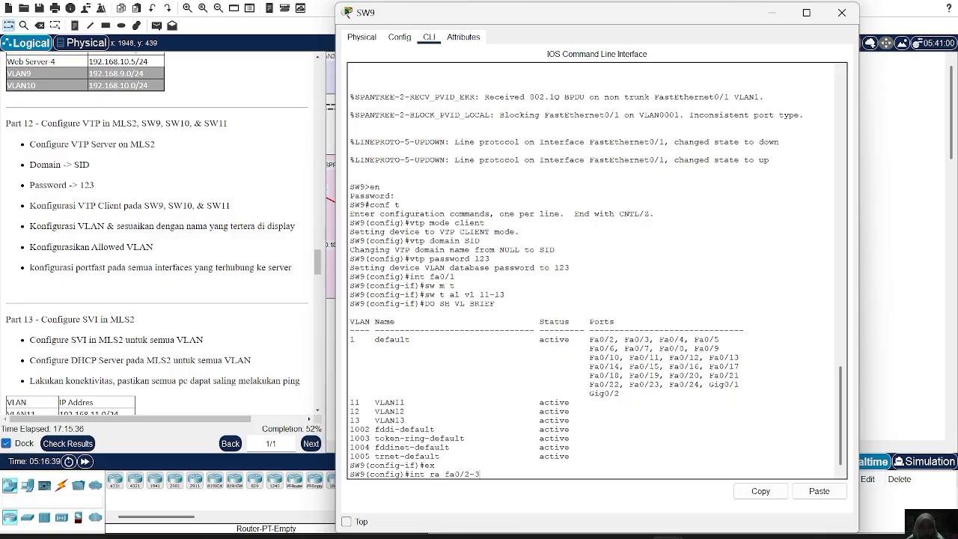
{"action": "key", "text": "Return"}
{"action": "type", "text": "sw"}
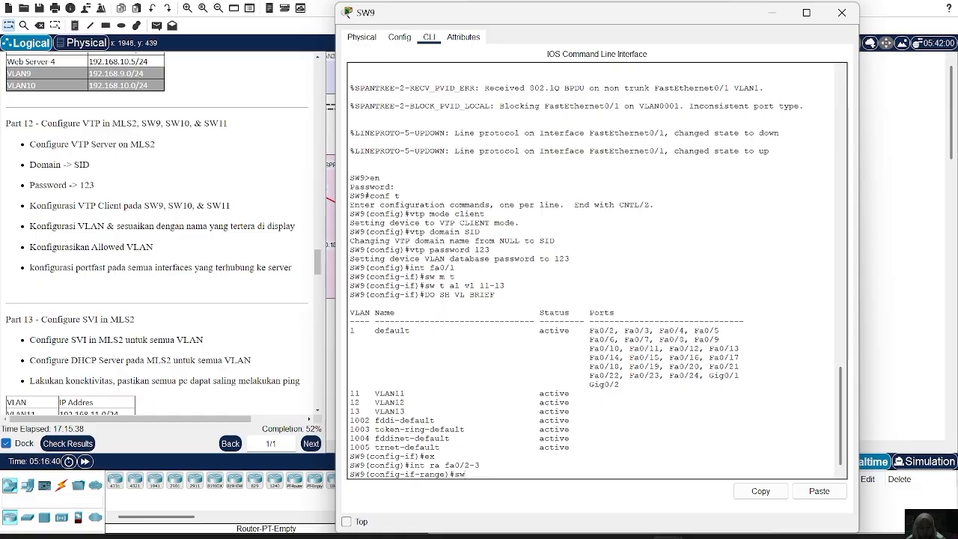
{"action": "type", "text": " m a"}
{"action": "key", "text": "Return"}
Assign SW9's fa0/2-3 ports to access VLAN 11.
{"action": "type", "text": "sw "}
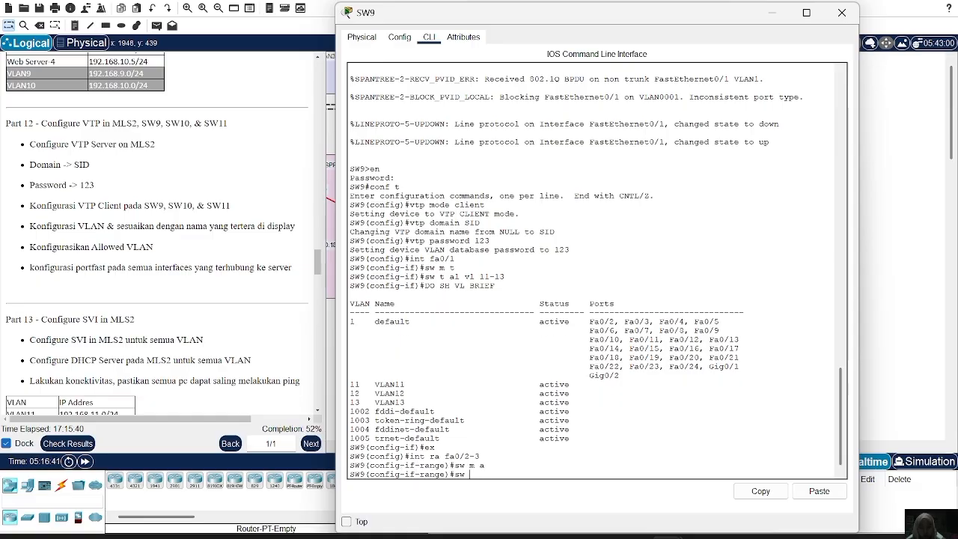
{"action": "type", "text": "a vl 11"}
{"action": "key", "text": "Return"}
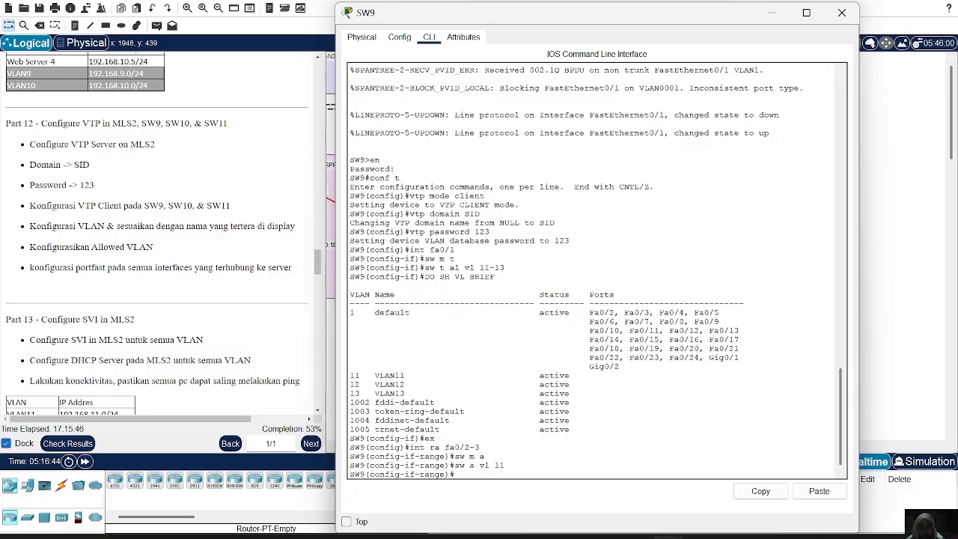
Enable spanning-tree PortFast on SW9's fa0/2-3 and return to global configuration mode.
{"action": "type", "text": "spa po"}
{"action": "key", "text": "Return"}
{"action": "type", "text": "ex"}
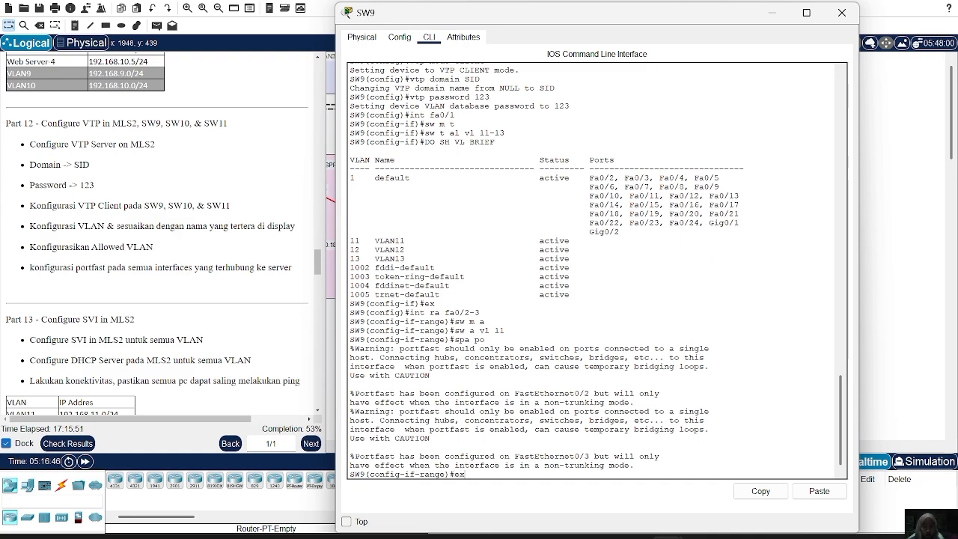
{"action": "key", "text": "Return"}
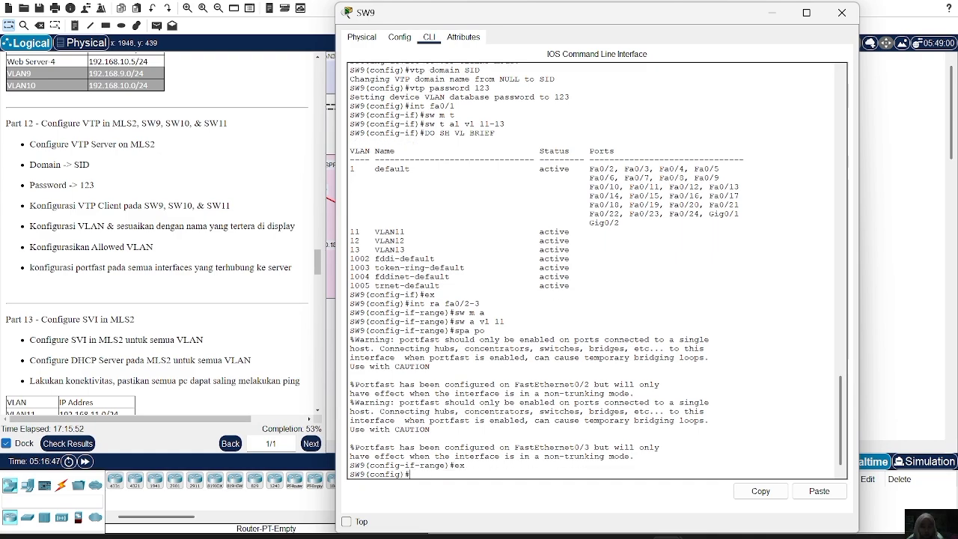
On SW9, set the interface range fa0/4-5 to access mode.
{"action": "type", "text": "in"}
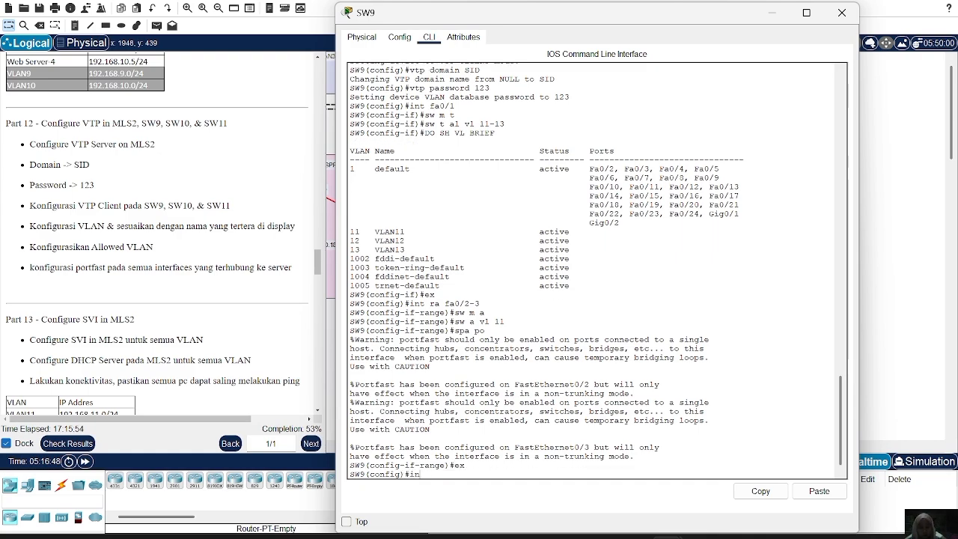
{"action": "type", "text": "t ra fa0/4-5"}
{"action": "key", "text": "Return"}
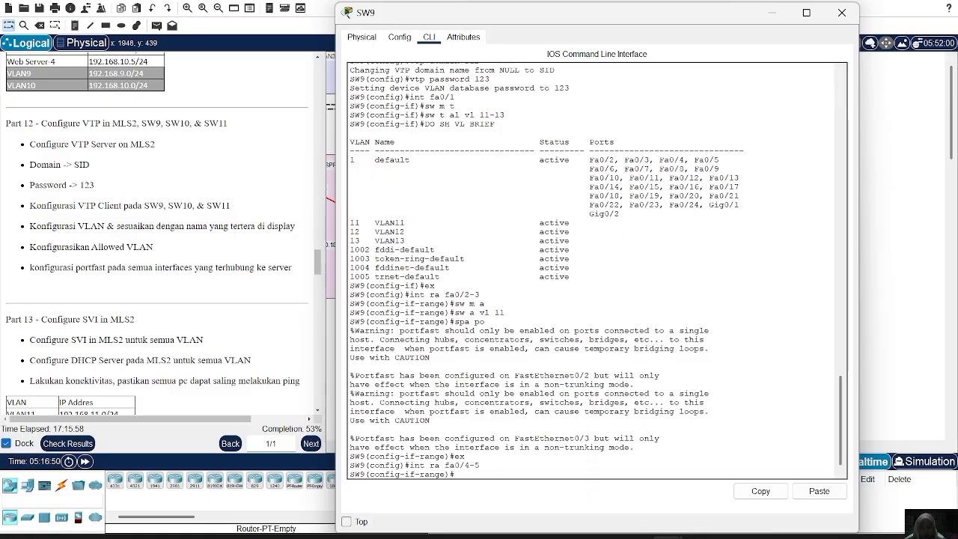
{"action": "type", "text": "sw m a"}
{"action": "key", "text": "Return"}
Assign SW9's fa0/4-5 ports to access VLAN 12.
{"action": "type", "text": "sw"}
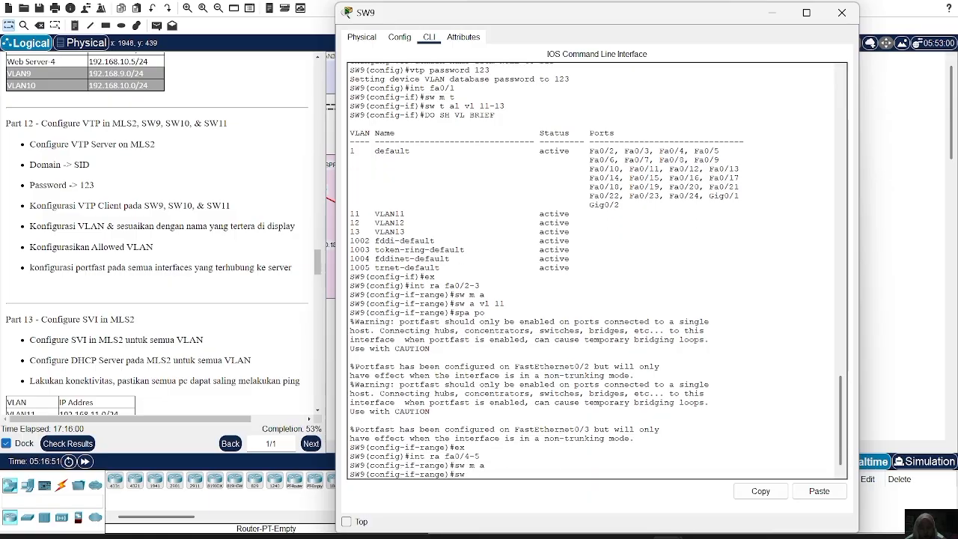
{"action": "type", "text": " a vl 12"}
{"action": "key", "text": "Return"}
Enable spanning-tree PortFast on SW9's fa0/4-5 and return to global configuration mode.
{"action": "type", "text": "spapo"}
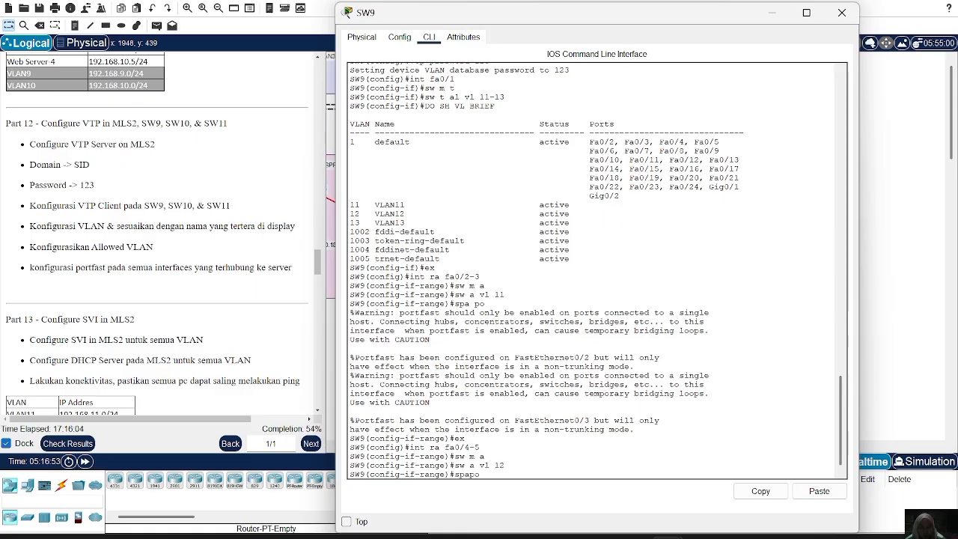
{"action": "key", "text": "BackSpace"}
{"action": "key", "text": "BackSpace"}
{"action": "key", "text": "BackSpace"}
{"action": "type", "text": "a po"}
{"action": "key", "text": "Return"}
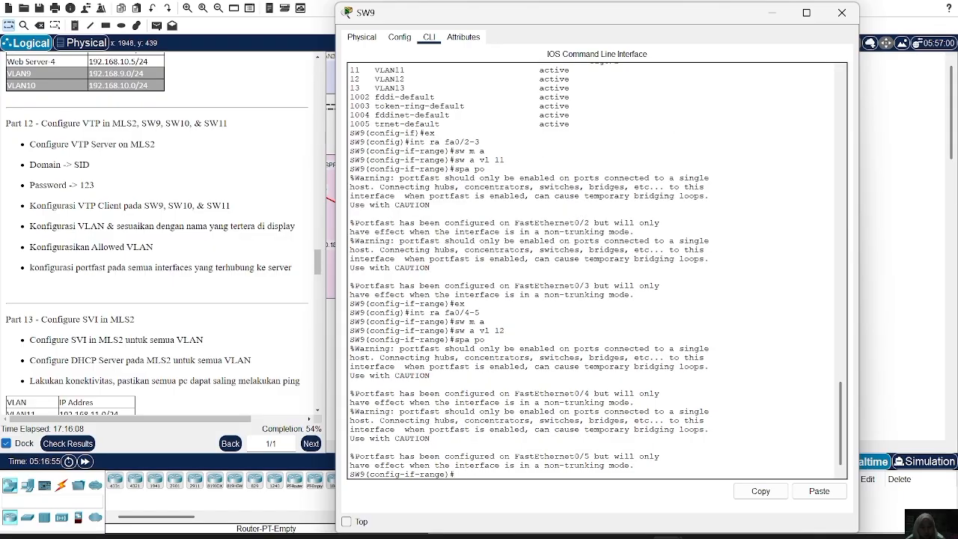
{"action": "type", "text": "ex"}
{"action": "key", "text": "Return"}
{"action": "type", "text": "int ra"}
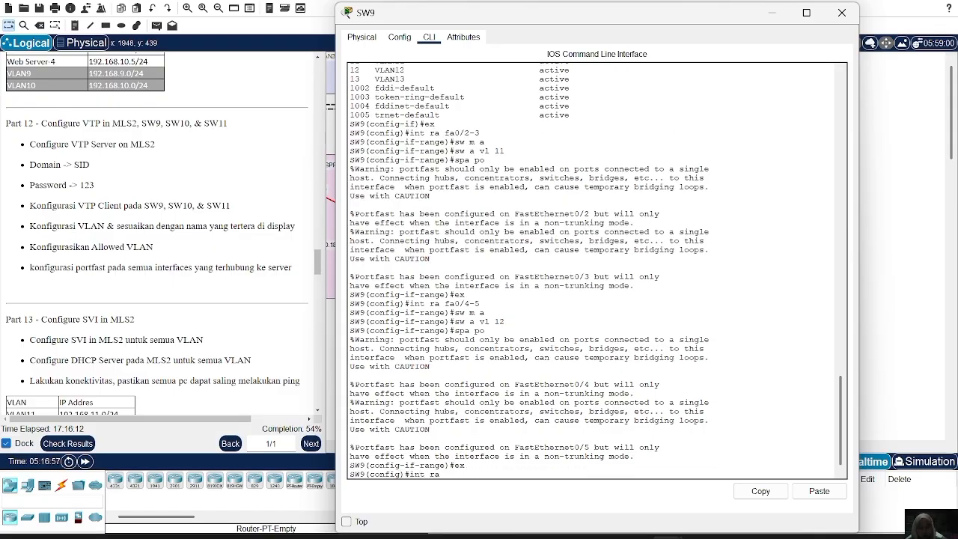
{"action": "type", "text": " fa0/"}
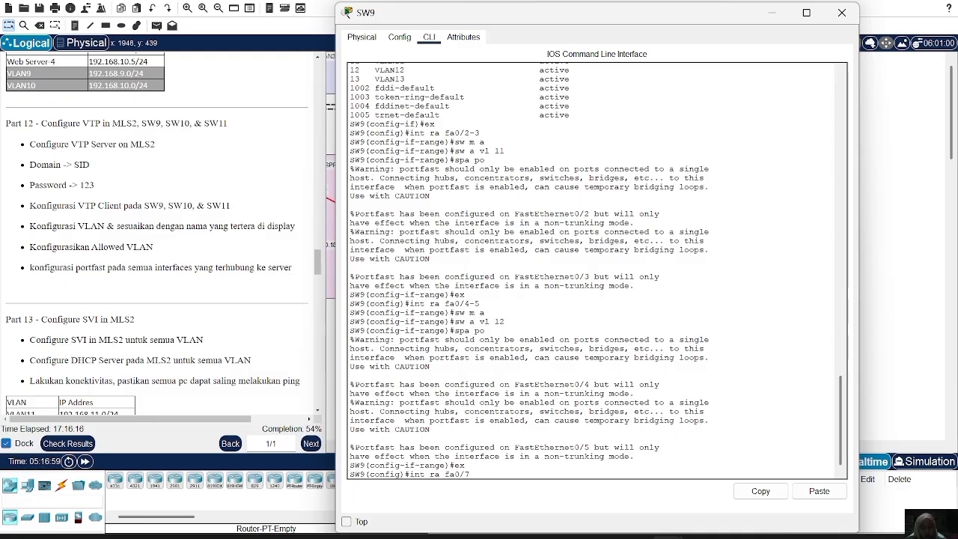
{"action": "type", "text": "7-7"}
{"action": "key", "text": "Return"}
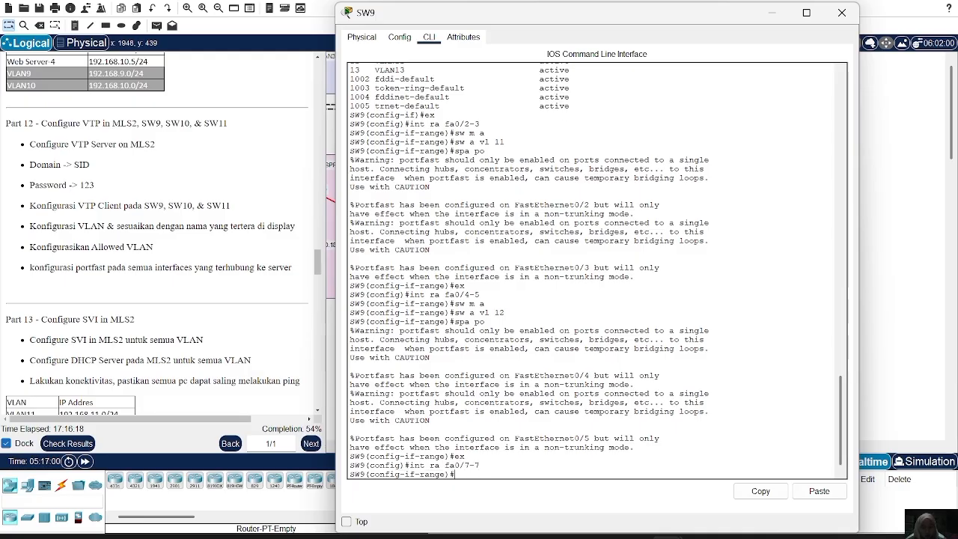
On SW9, switch to the interface range fa0/6-7 and set it to access mode.
{"action": "key", "text": "Up"}
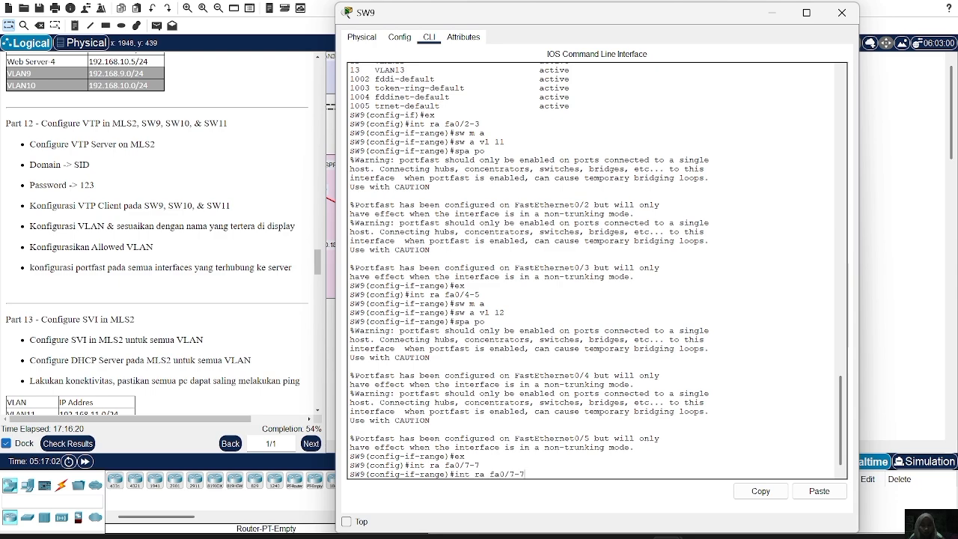
{"action": "key", "text": "BackSpace"}
{"action": "key", "text": "BackSpace"}
{"action": "type", "text": "6"}
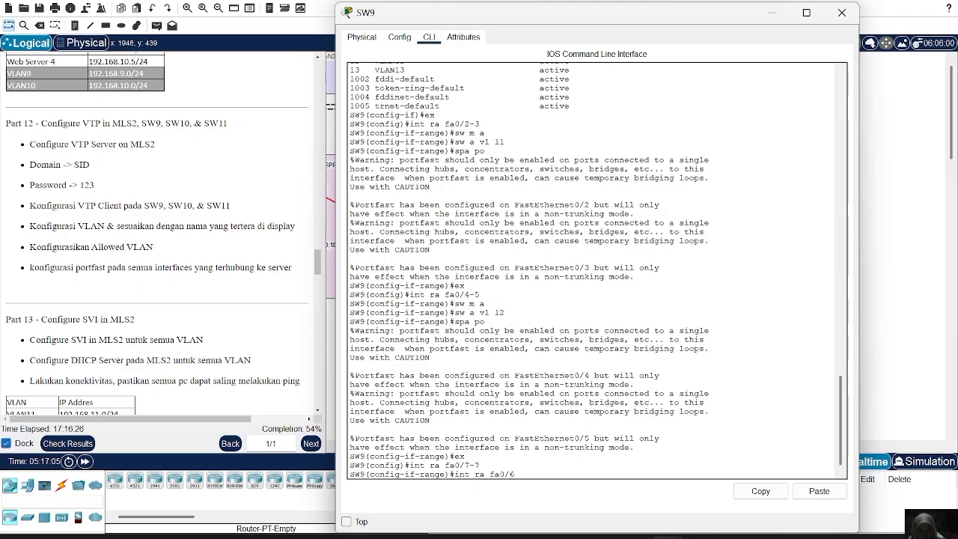
{"action": "type", "text": "-7"}
{"action": "key", "text": "Return"}
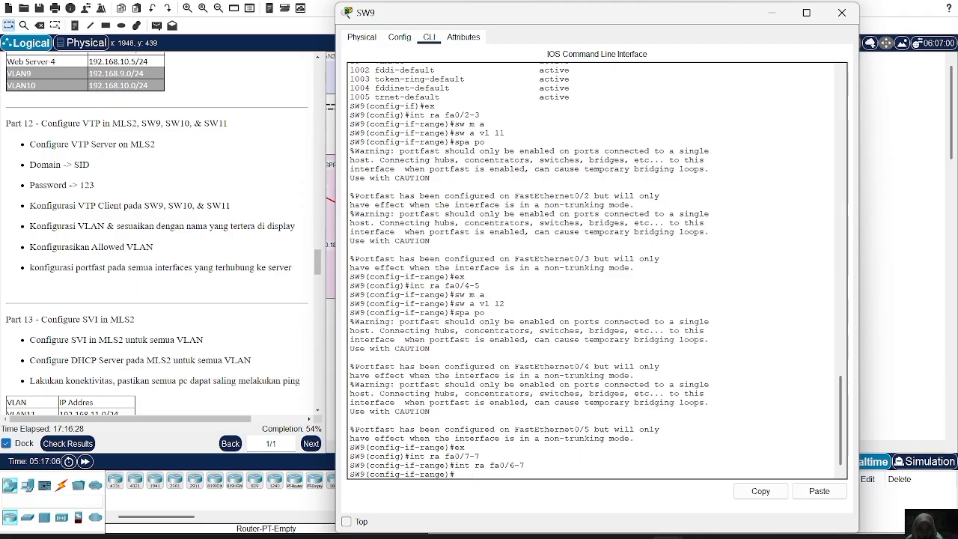
{"action": "type", "text": "sw m"}
{"action": "type", "text": " a"}
{"action": "key", "text": "Return"}
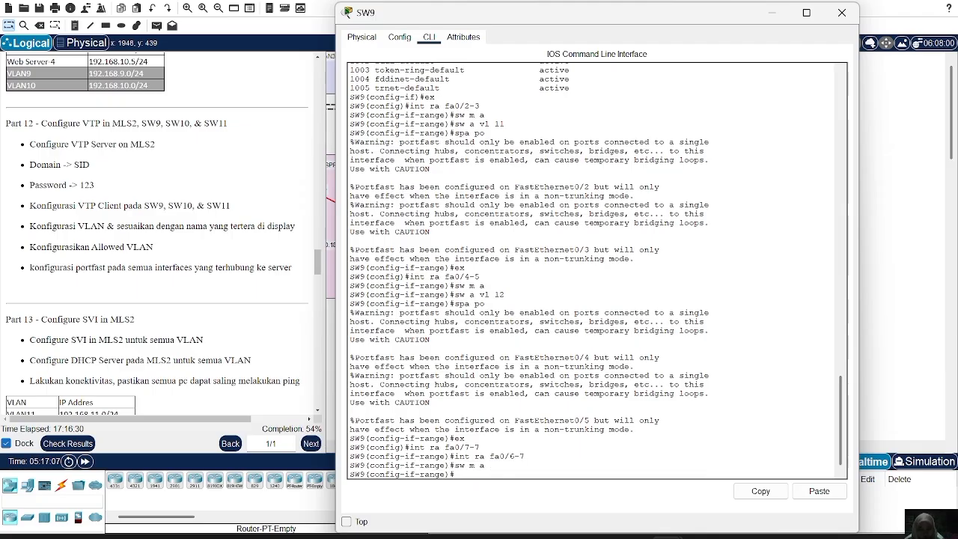
Assign SW9's fa0/6-7 ports to access VLAN 13 and enable spanning-tree PortFast on them.
{"action": "type", "text": "sw a vl 13"}
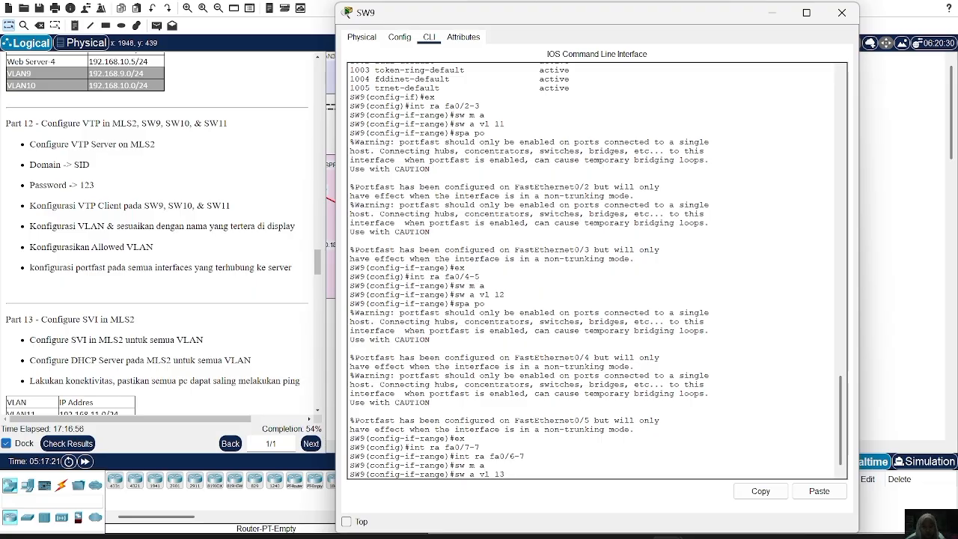
{"action": "key", "text": "Return"}
{"action": "type", "text": "spa"}
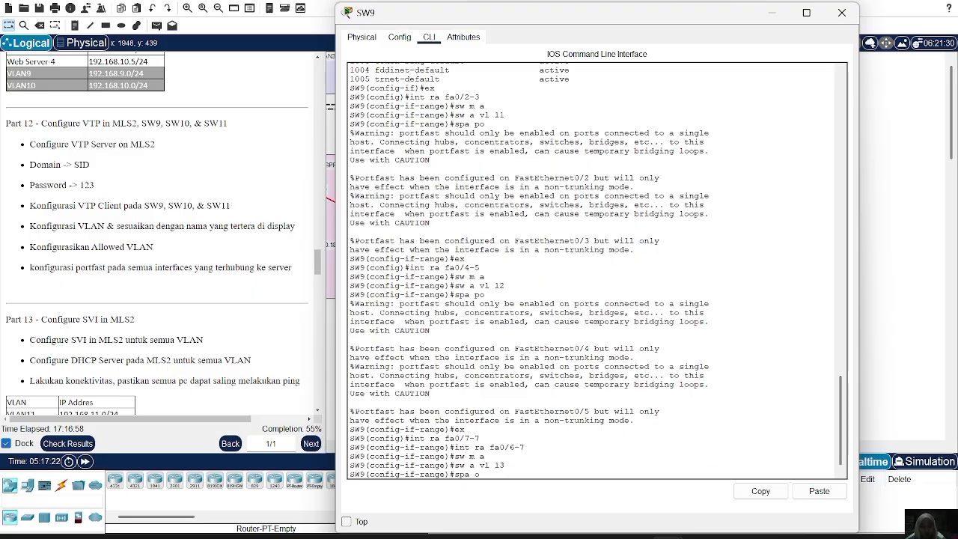
{"action": "type", "text": " po"}
{"action": "key", "text": "Return"}
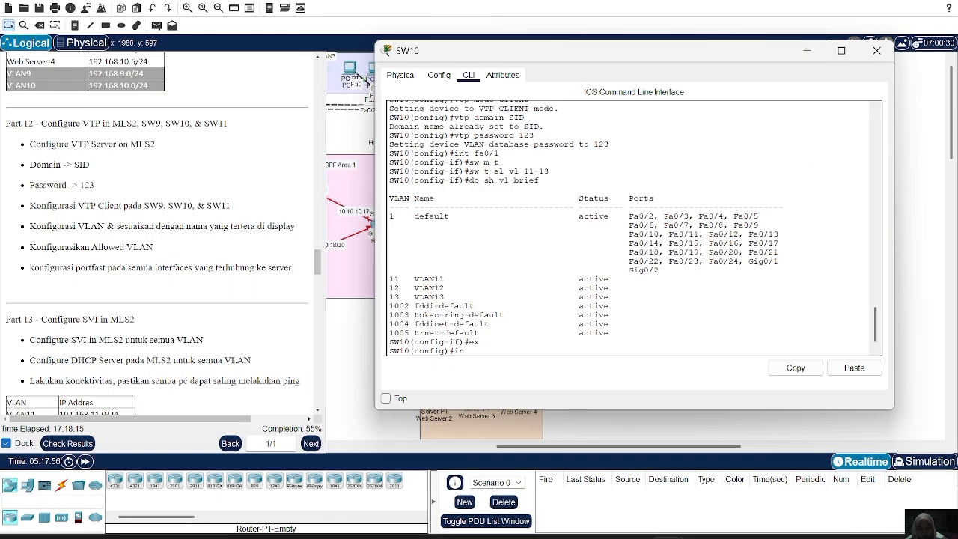
On SW10, set the interface range fa0/2-3 to access mode.
{"action": "type", "text": "t ra fa0/2"}
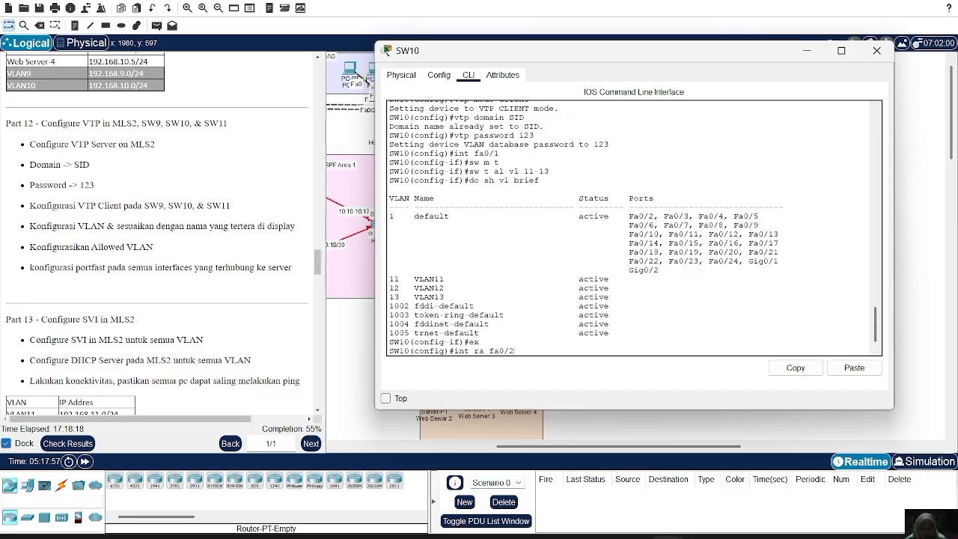
{"action": "type", "text": "-3"}
{"action": "key", "text": "Return"}
{"action": "type", "text": "sw m a"}
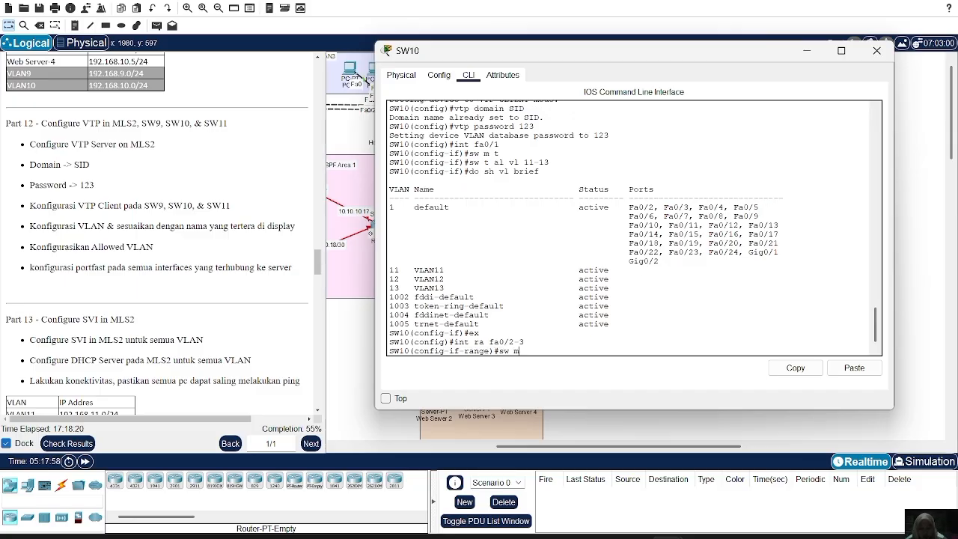
{"action": "key", "text": "Return"}
Assign SW10's fa0/2-3 ports to access VLAN 11.
{"action": "type", "text": "sw a "}
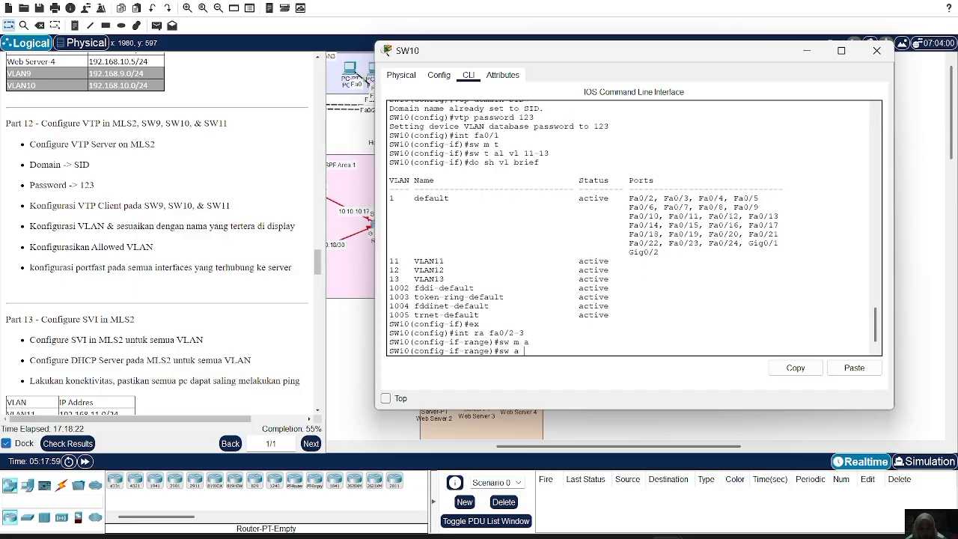
{"action": "type", "text": "vl 11\\"}
{"action": "key", "text": "Return"}
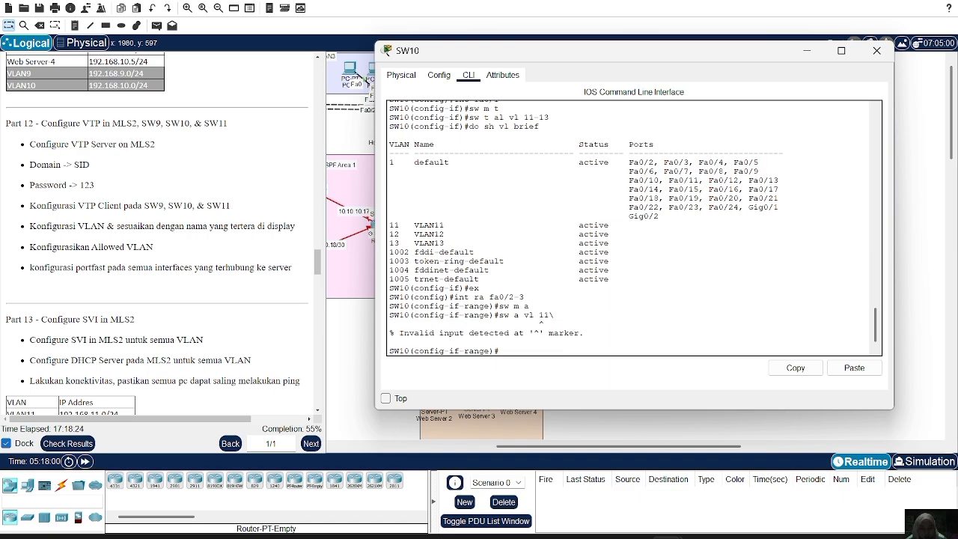
{"action": "key", "text": "Up"}
{"action": "key", "text": "BackSpace"}
{"action": "key", "text": "Return"}
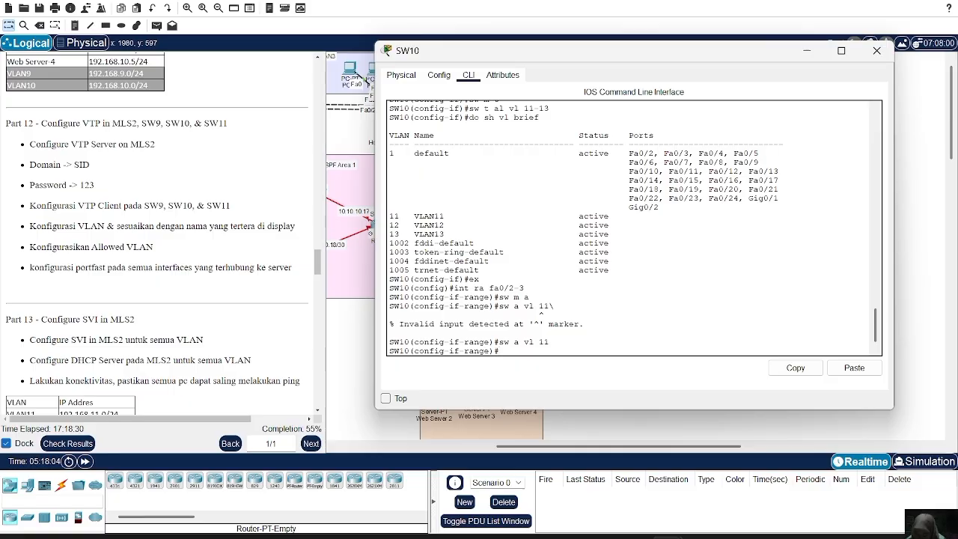
Enable spanning-tree PortFast on SW10's fa0/2-3 and return to global configuration mode.
{"action": "type", "text": "spa po"}
{"action": "key", "text": "Return"}
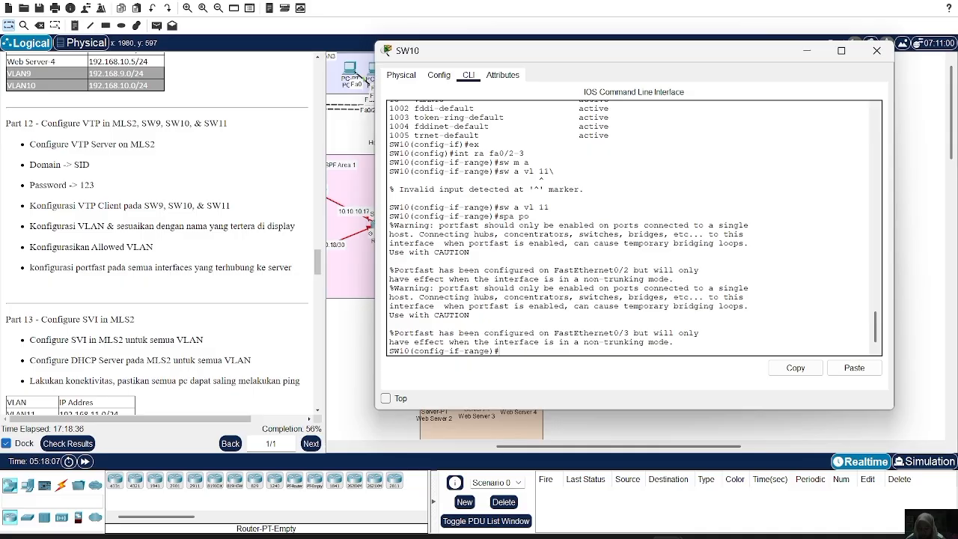
{"action": "type", "text": "ex"}
{"action": "key", "text": "Return"}
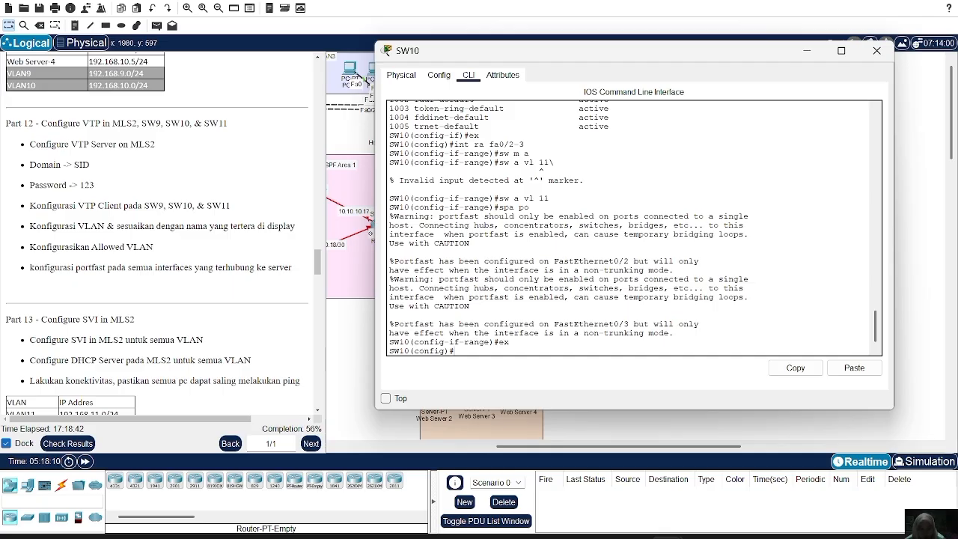
Select interface range Fa0/4-5 on SW10 and set its switchport mode to access.
{"action": "type", "text": "int ra fa0/4-5"}
{"action": "key", "text": "Return"}
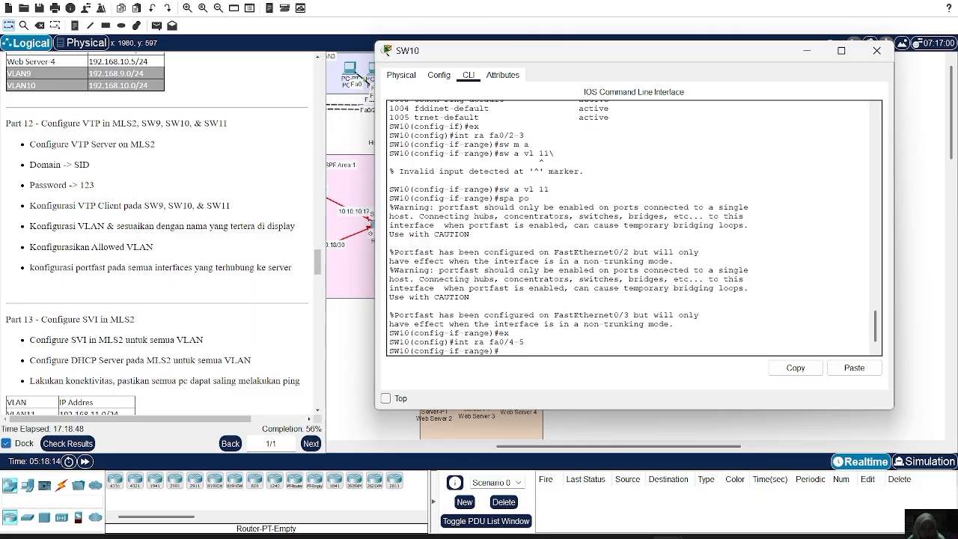
{"action": "type", "text": "sw ma"}
{"action": "key", "text": "BackSpace"}
{"action": "type", "text": "a"}
{"action": "type", "text": "a"}
{"action": "key", "text": "Return"}
Assign SW10's Fa0/4-5 range to access VLAN 12 and enable spanning-tree PortFast on it.
{"action": "type", "text": "sw a"}
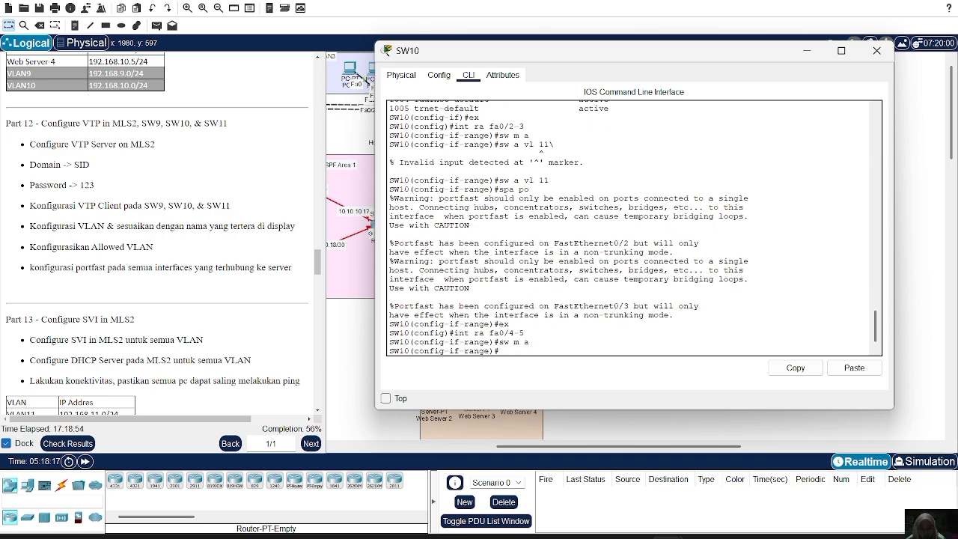
{"action": "type", "text": " vl 12"}
{"action": "key", "text": "Return"}
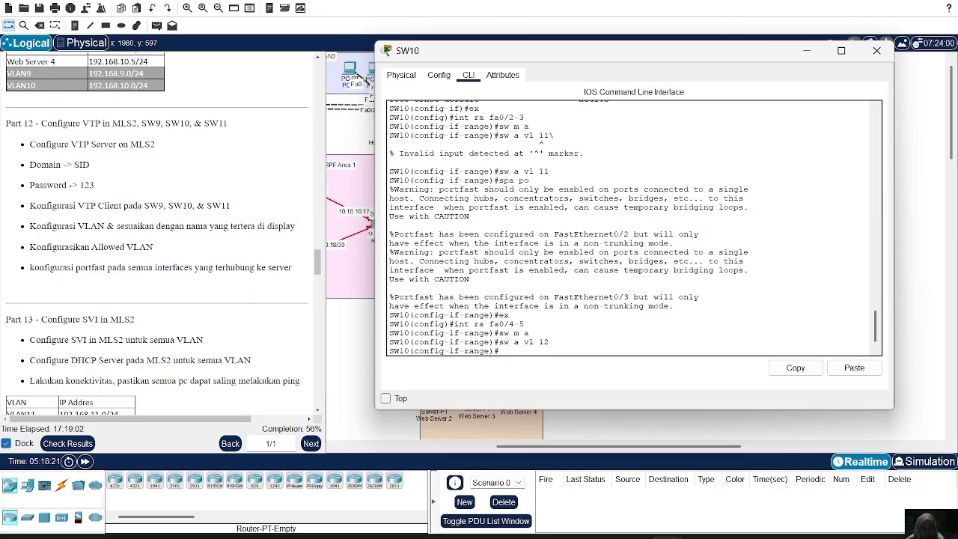
{"action": "type", "text": "spa po"}
{"action": "key", "text": "Return"}
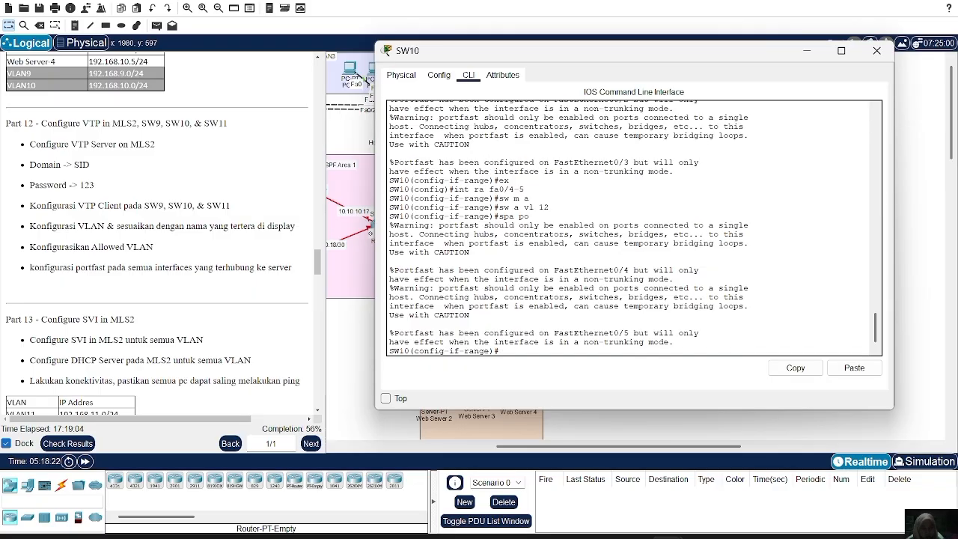
Switch SW10 to interface range Fa0/6-7 and set its switchport mode to access.
{"action": "type", "text": "ex"}
{"action": "key", "text": "Return"}
{"action": "type", "text": "ex"}
{"action": "key", "text": "Up"}
{"action": "key", "text": "Up"}
{"action": "key", "text": "Up"}
{"action": "key", "text": "Up"}
{"action": "key", "text": "Up"}
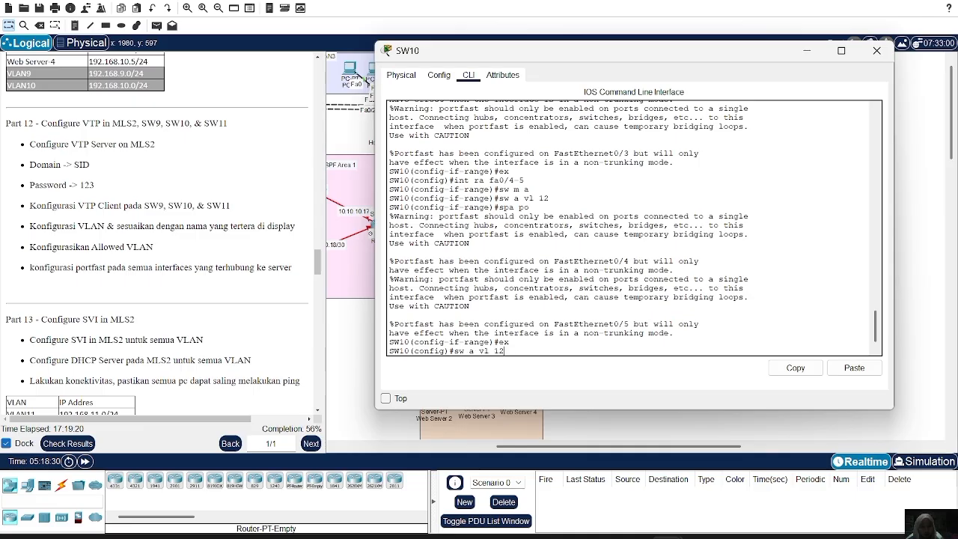
{"action": "key", "text": "BackSpace"}
{"action": "key", "text": "BackSpace"}
{"action": "key", "text": "BackSpace"}
{"action": "type", "text": "6-7"}
{"action": "key", "text": "Return"}
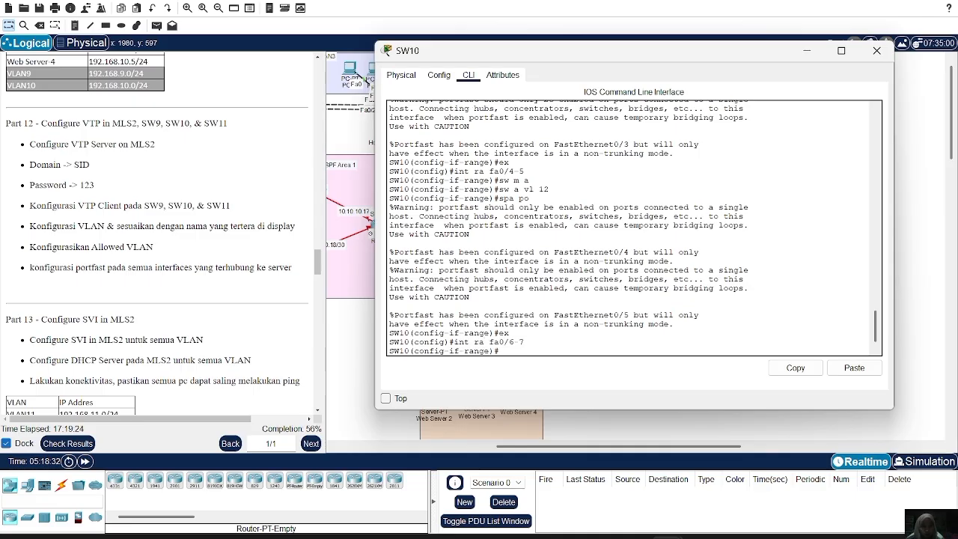
{"action": "type", "text": "sw m a"}
{"action": "key", "text": "Return"}
Assign SW10's Fa0/6-7 range to access VLAN 13, enable spanning-tree PortFast on it, and close the switch window.
{"action": "type", "text": "sw a v"}
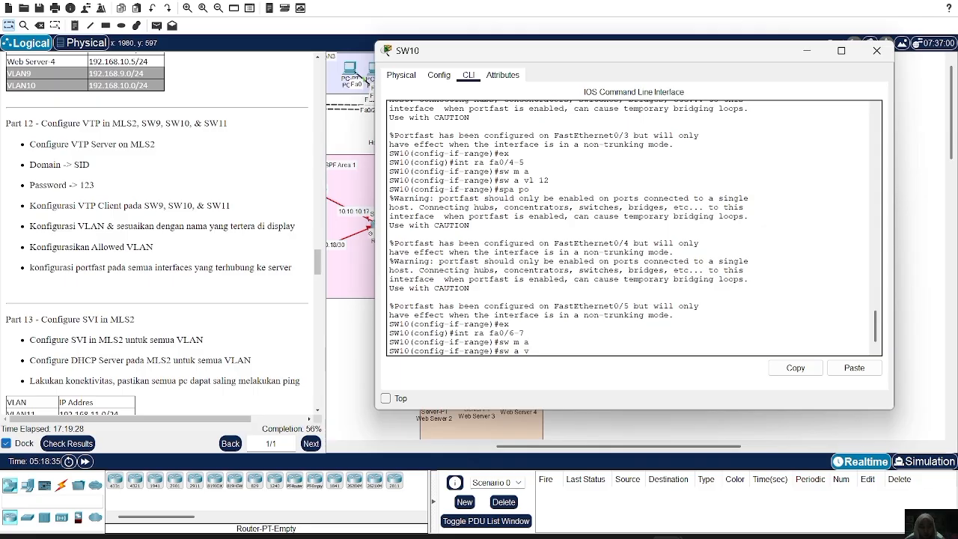
{"action": "type", "text": "l 13"}
{"action": "key", "text": "Return"}
{"action": "type", "text": "spa "}
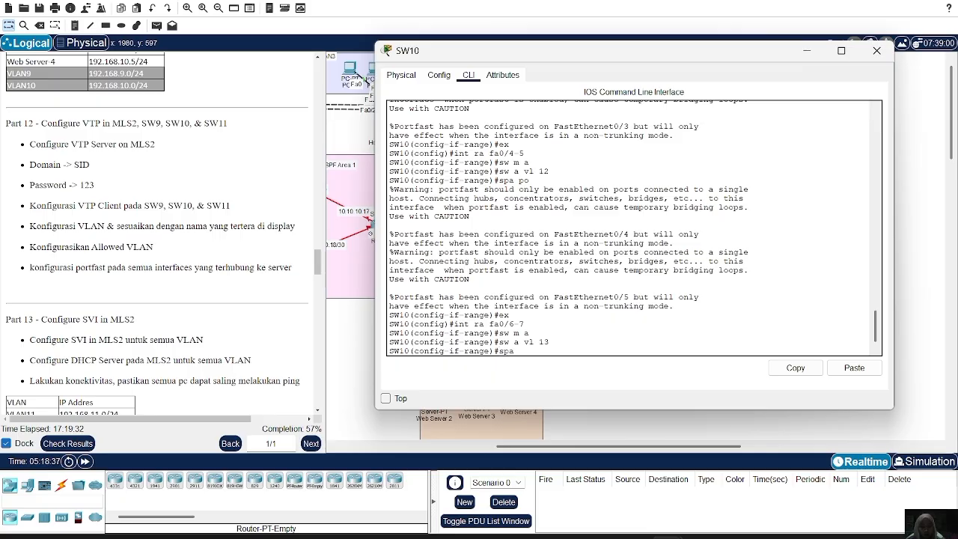
{"action": "type", "text": "po"}
{"action": "key", "text": "Return"}
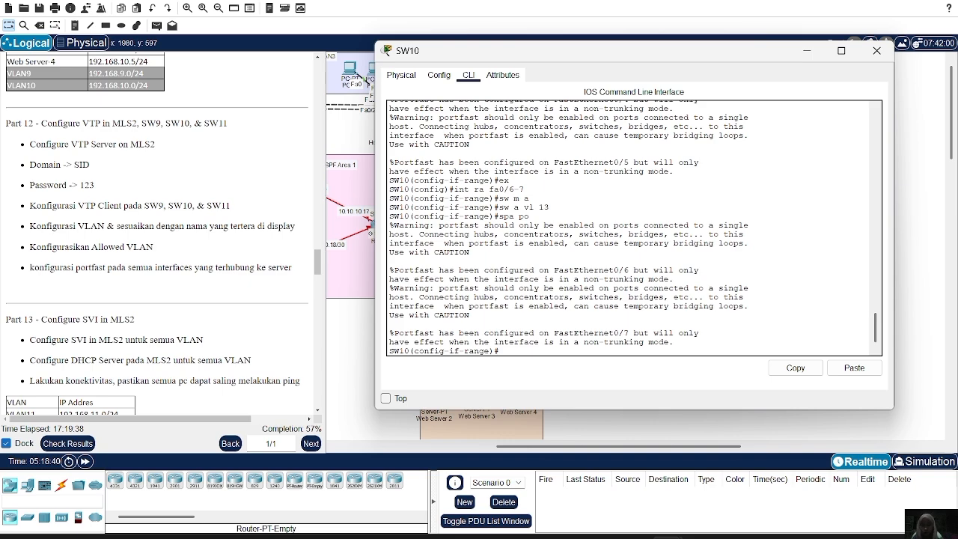
{"action": "left_click", "coordinate": [876, 51]}
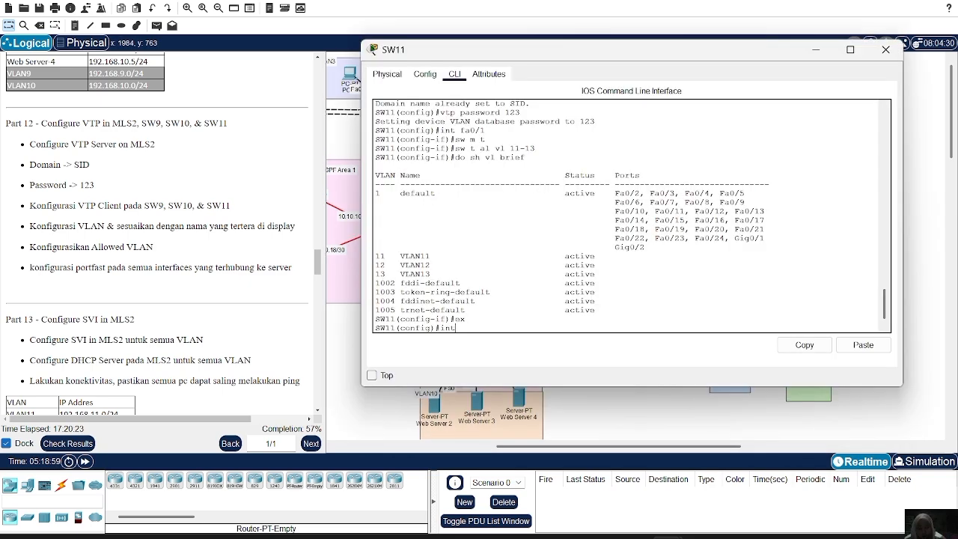
Select interface range Fa0/2-3 on SW11 and set its switchport mode to access.
{"action": "type", "text": "ra fa0"}
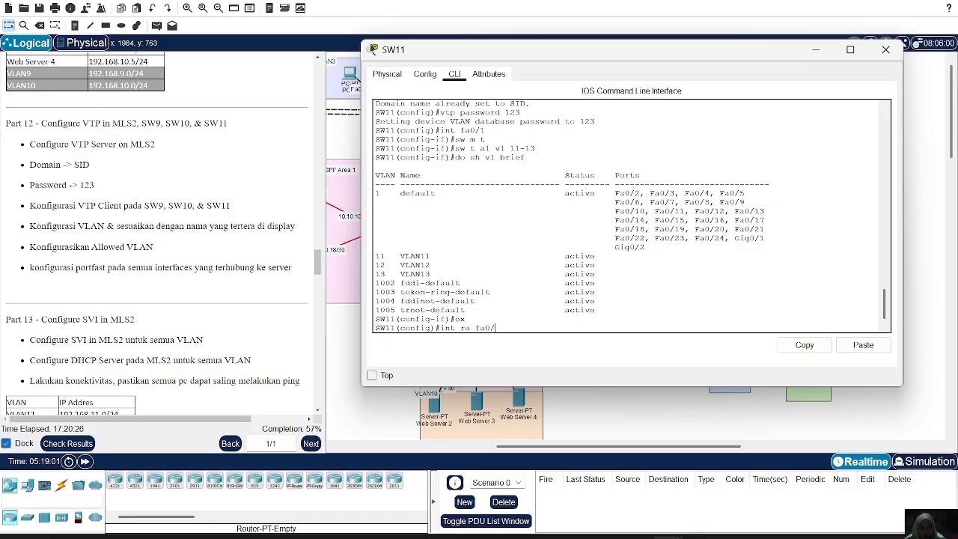
{"action": "type", "text": "/2-3"}
{"action": "key", "text": "Return"}
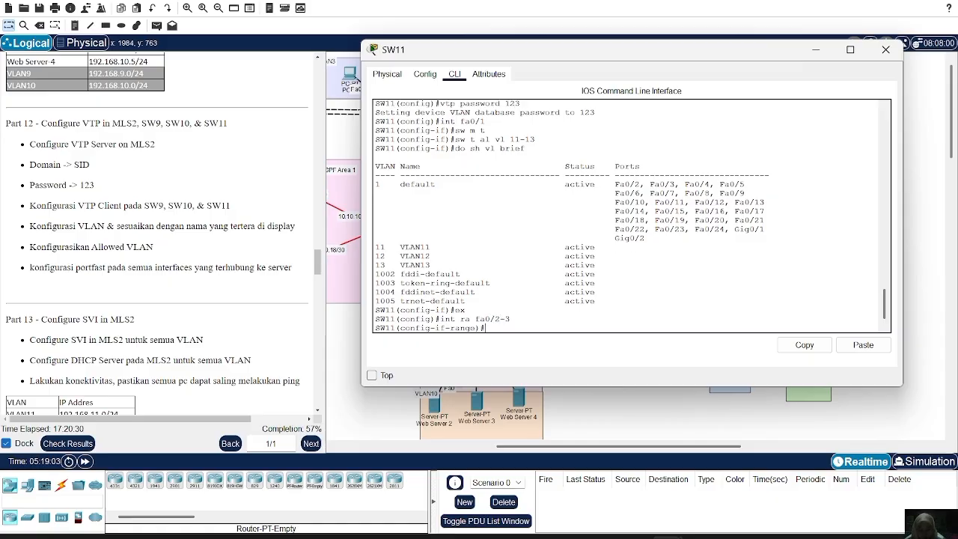
{"action": "type", "text": "sw"}
{"action": "type", "text": " ,"}
{"action": "key", "text": "BackSpace"}
{"action": "key", "text": "BackSpace"}
{"action": "key", "text": "BackSpace"}
{"action": "key", "text": "BackSpace"}
{"action": "key", "text": "BackSpace"}
{"action": "type", "text": "sw m a"}
{"action": "key", "text": "Return"}
Assign SW11's Fa0/2-3 range to access VLAN 11 and enable spanning-tree PortFast on it.
{"action": "type", "text": "s"}
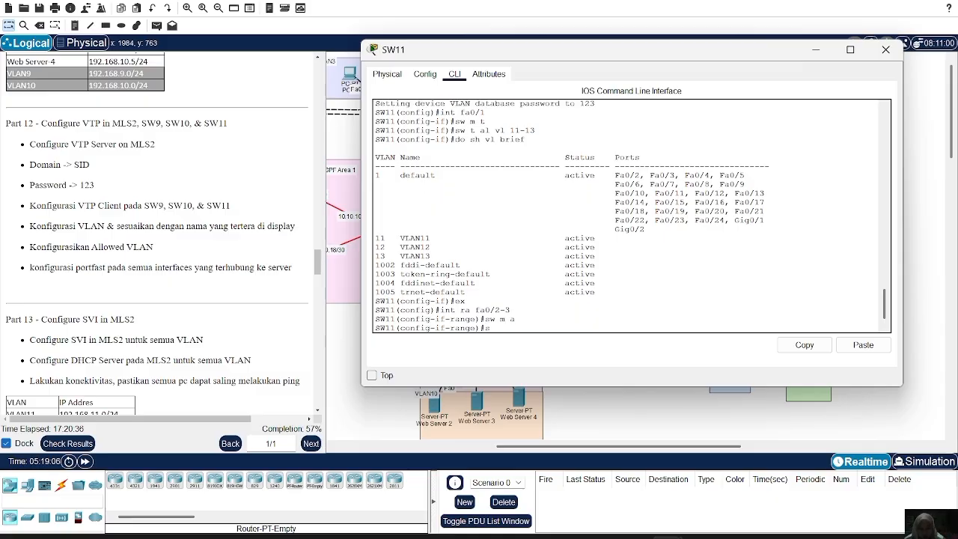
{"action": "type", "text": "w a vl 11"}
{"action": "key", "text": "Return"}
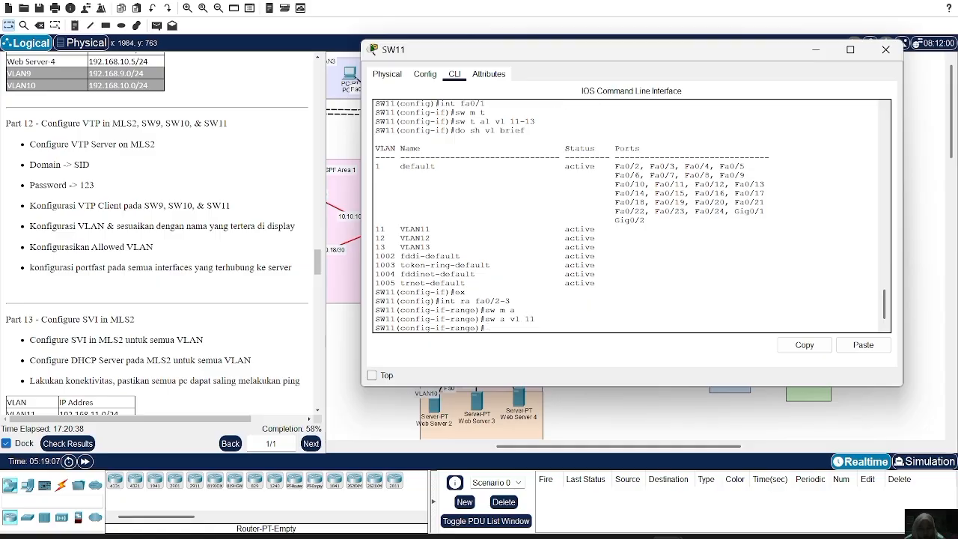
{"action": "type", "text": "spa po"}
{"action": "key", "text": "Return"}
Switch SW11 to interface range Fa0/4-5 and set its switchport mode to access.
{"action": "type", "text": "ex"}
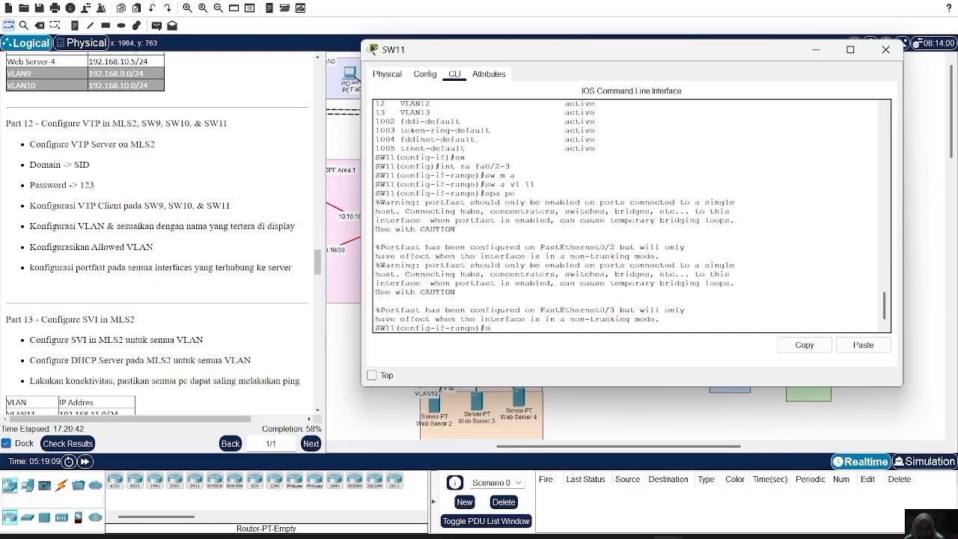
{"action": "key", "text": "Return"}
{"action": "type", "text": "in"}
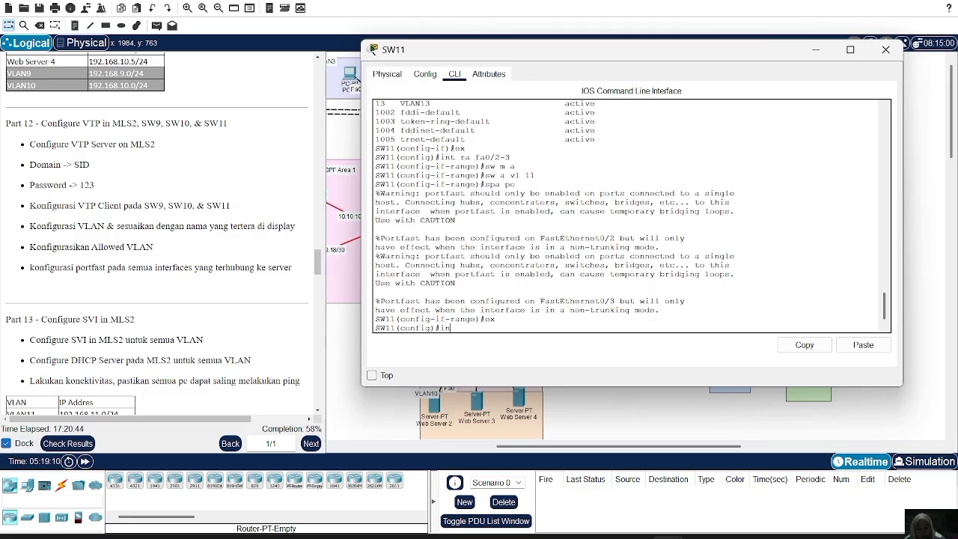
{"action": "type", "text": "t ra fa0/4-5"}
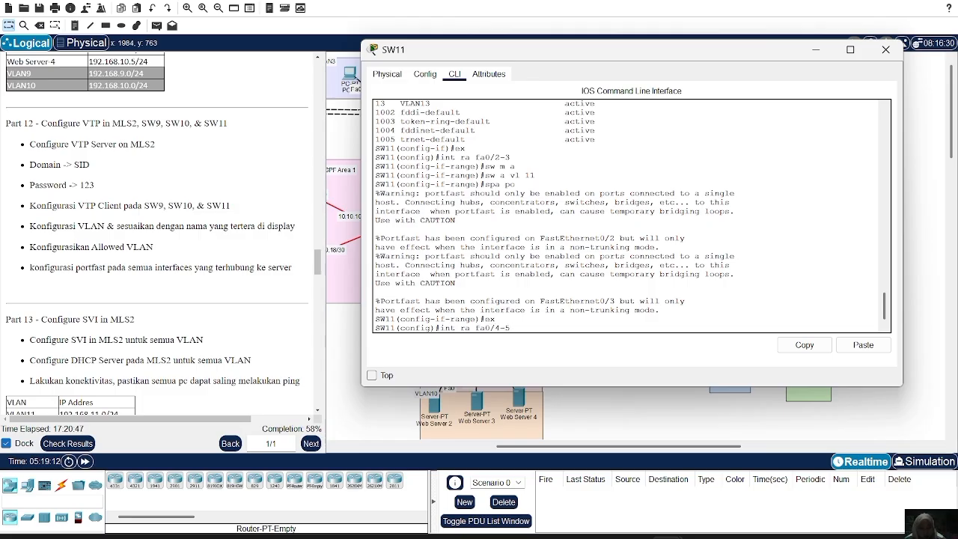
{"action": "key", "text": "Return"}
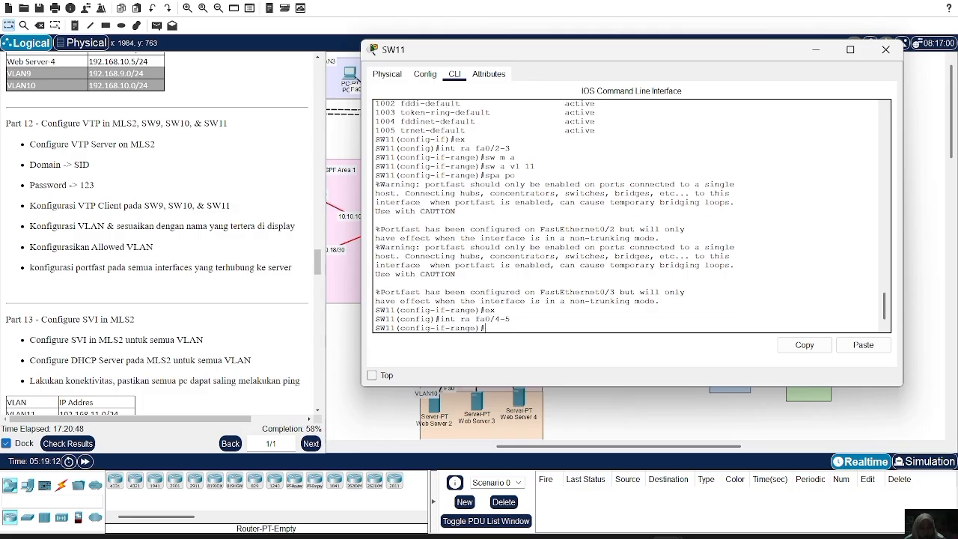
{"action": "type", "text": "sw m a"}
{"action": "key", "text": "Return"}
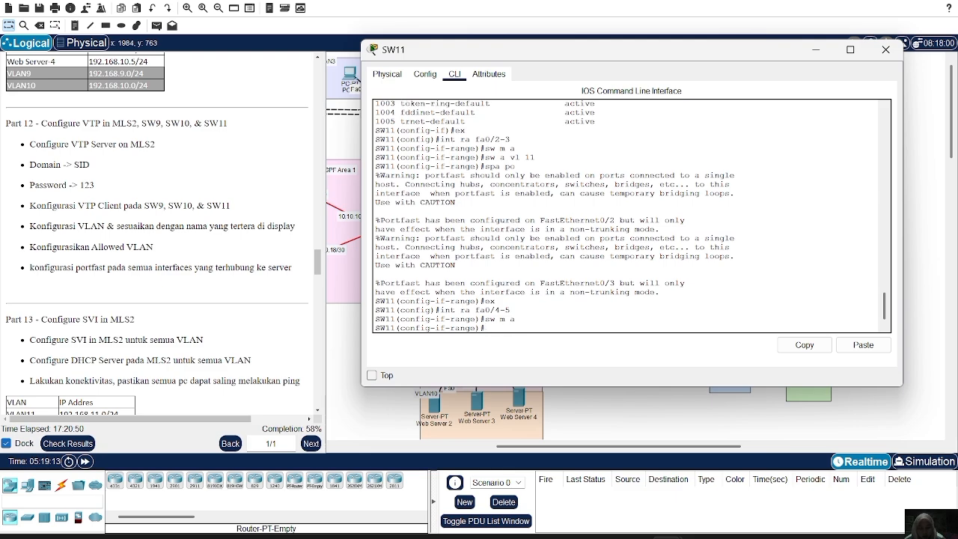
Assign SW11's Fa0/4-5 range to access VLAN 13 and enable spanning-tree PortFast on it.
{"action": "type", "text": "sw a vl 13"}
{"action": "key", "text": "Return"}
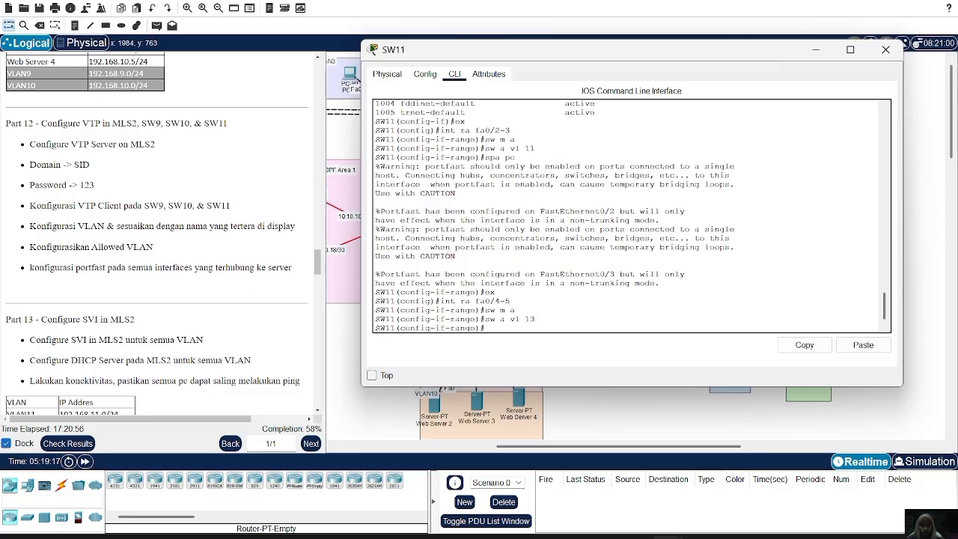
{"action": "type", "text": "spa po"}
{"action": "key", "text": "Return"}
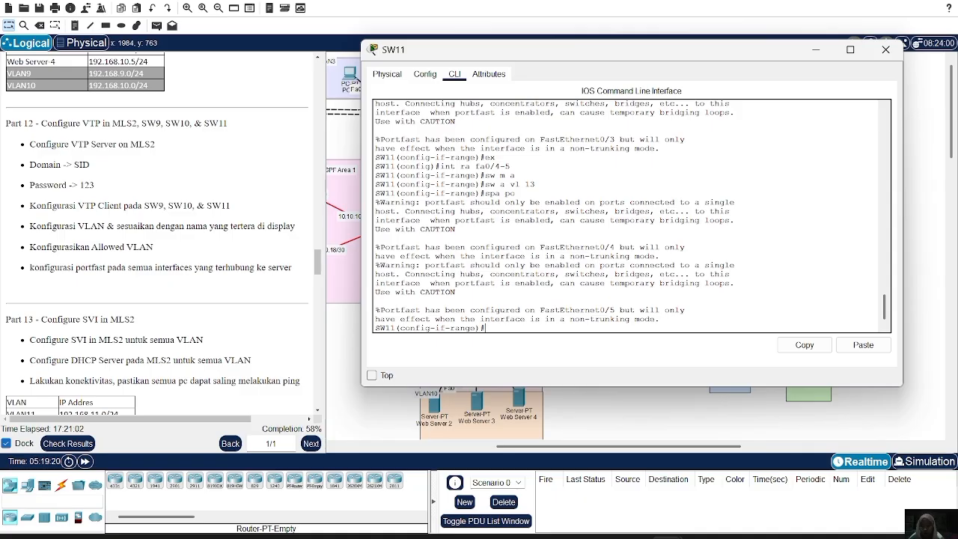
Show the brief VLAN table on SW11 to check the port assignments, and close the switch window.
{"action": "type", "text": "do sh vl brief"}
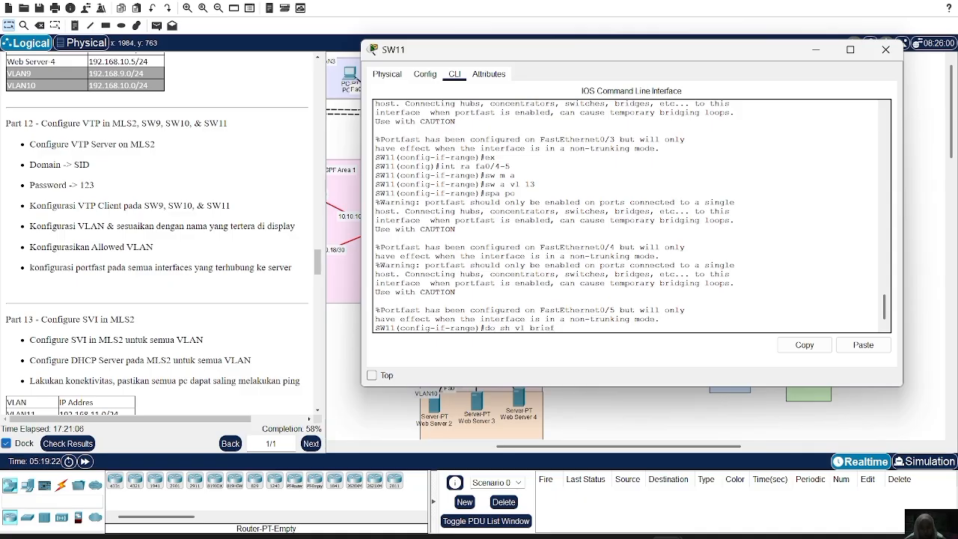
{"action": "key", "text": "Return"}
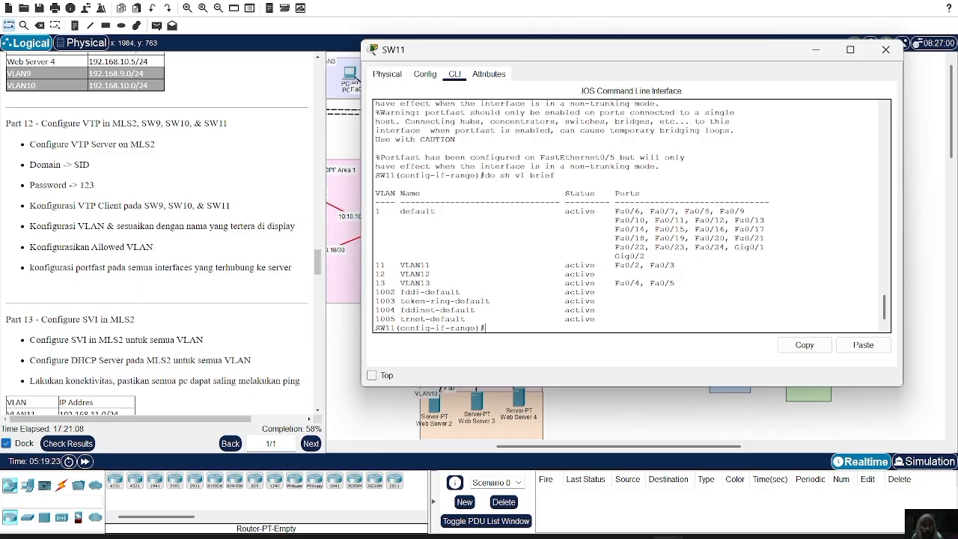
{"action": "left_click", "coordinate": [885, 49]}
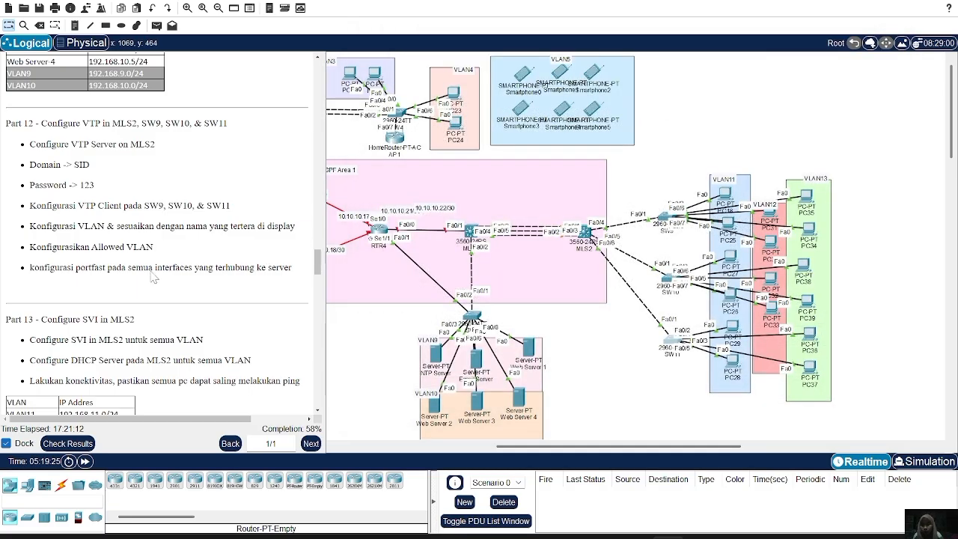
Open the MLS2 command line, leave VLAN configuration, and create the VLAN 11 switch virtual interface.
{"action": "scroll", "coordinate": [150, 271], "scroll_direction": "down", "scroll_amount": 4}
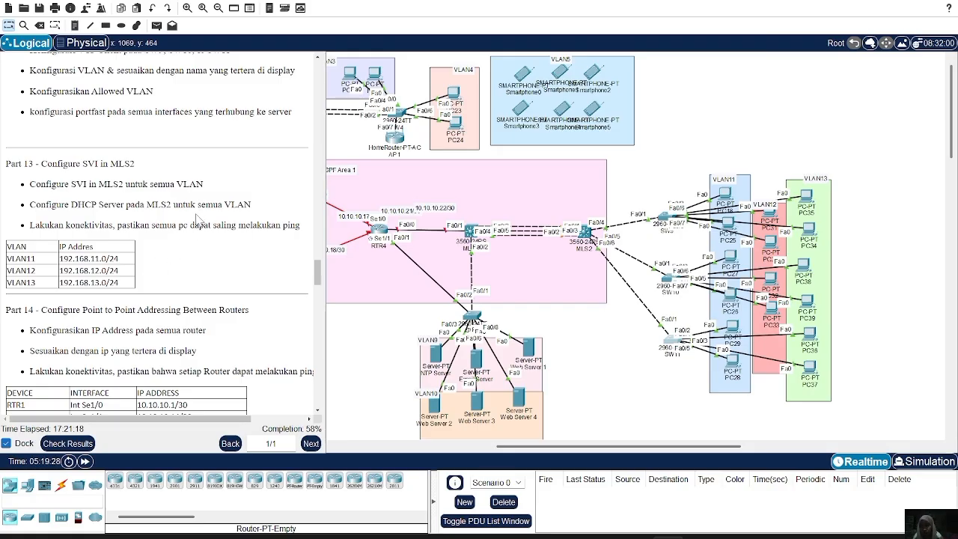
{"action": "left_click", "coordinate": [585, 233]}
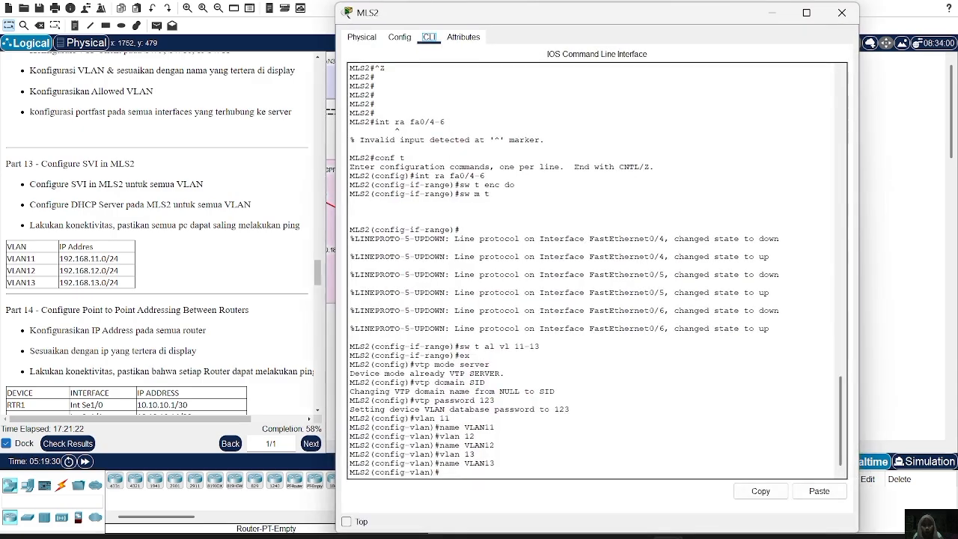
{"action": "type", "text": "ex"}
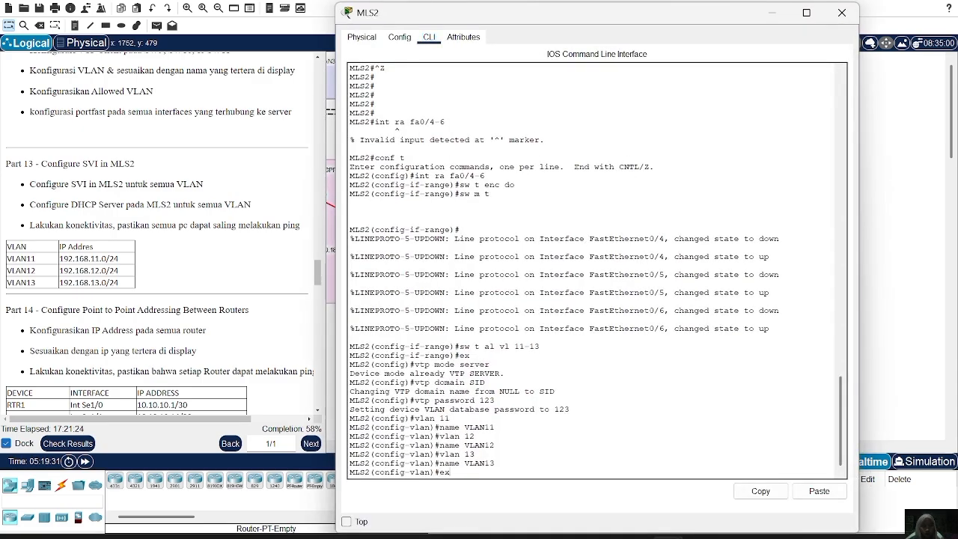
{"action": "key", "text": "Return"}
{"action": "type", "text": "int"}
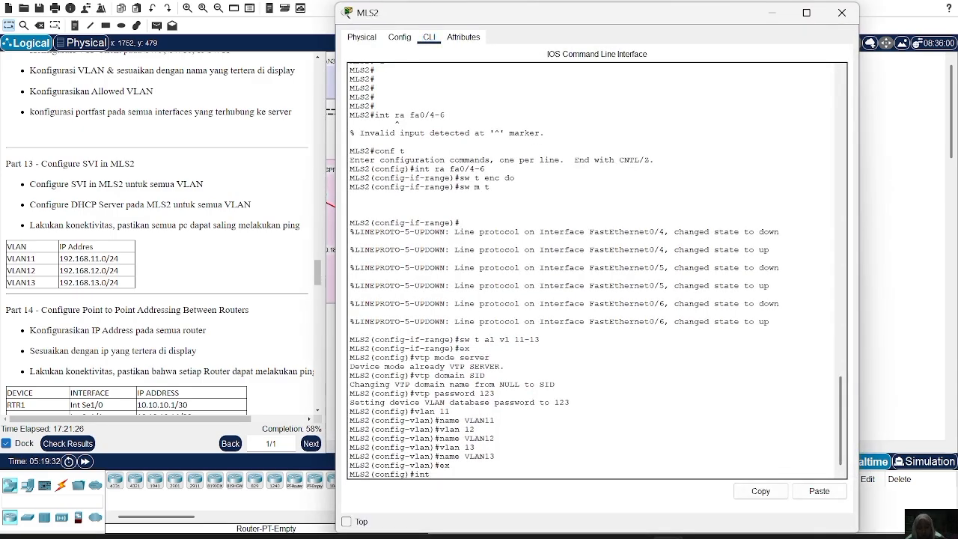
{"action": "type", "text": " vlan 11"}
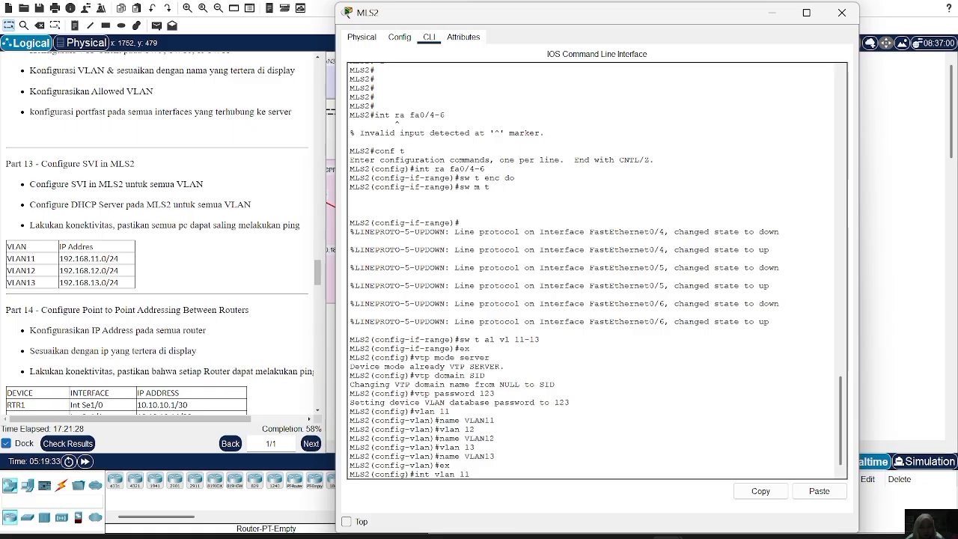
{"action": "key", "text": "Return"}
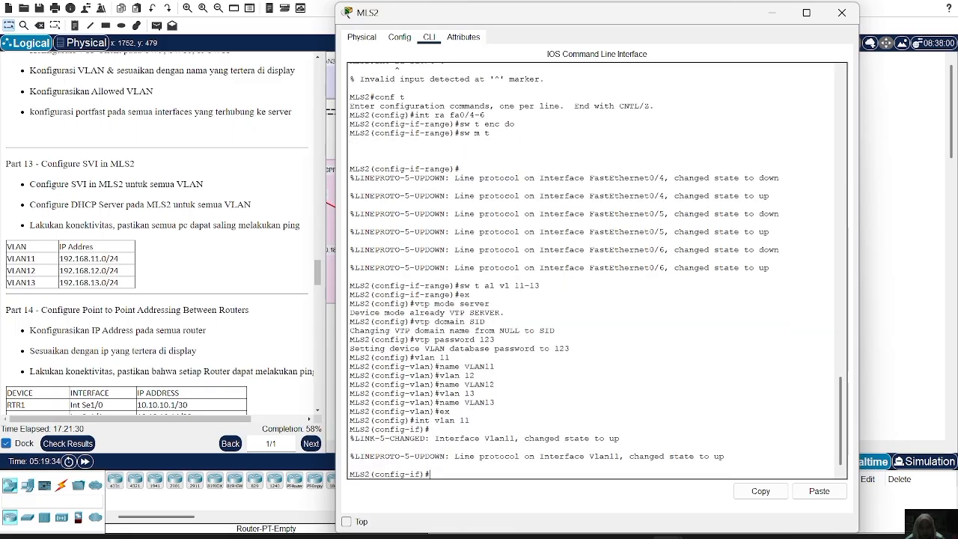
Assign IP address 192.168.11.1 with mask 255.255.255.0 to MLS2's VLAN 11 interface.
{"action": "type", "text": "ip add 192.168.11."}
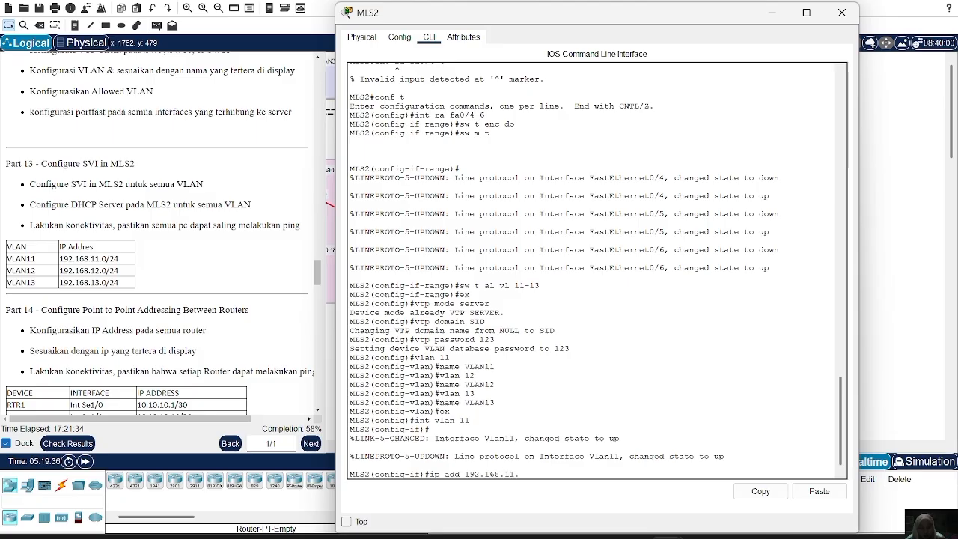
{"action": "type", "text": "1 255.255."}
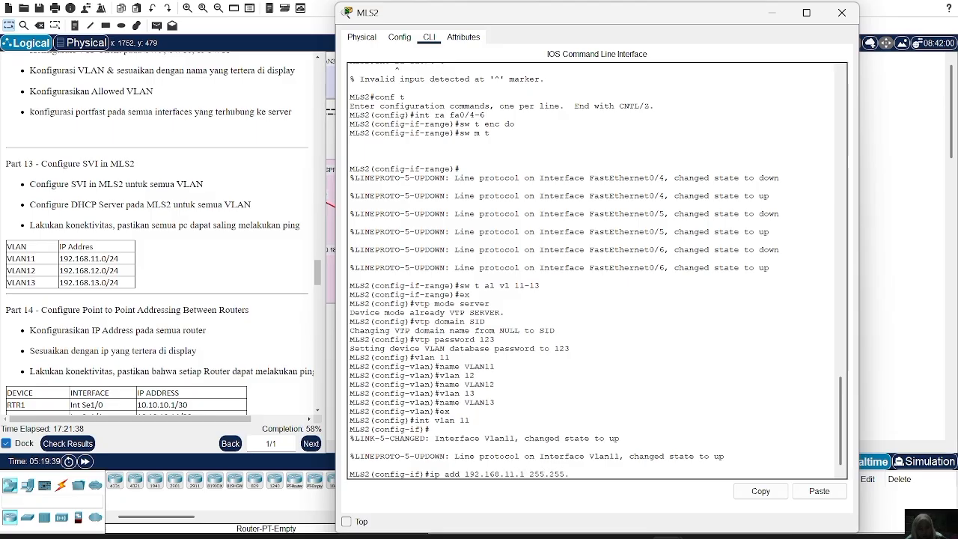
{"action": "type", "text": "52"}
{"action": "key", "text": "BackSpace"}
{"action": "key", "text": "BackSpace"}
{"action": "type", "text": "255.0"}
{"action": "key", "text": "Return"}
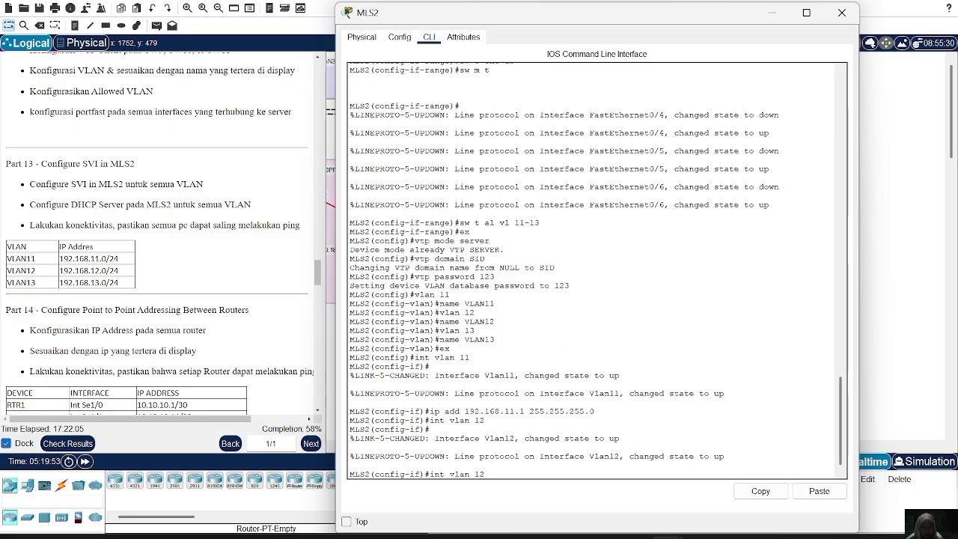
Create the VLAN 12 interface on MLS2 with IP address 192.168.12.1 and mask 255.255.255.0.
{"action": "key", "text": "Up"}
{"action": "key", "text": "Up"}
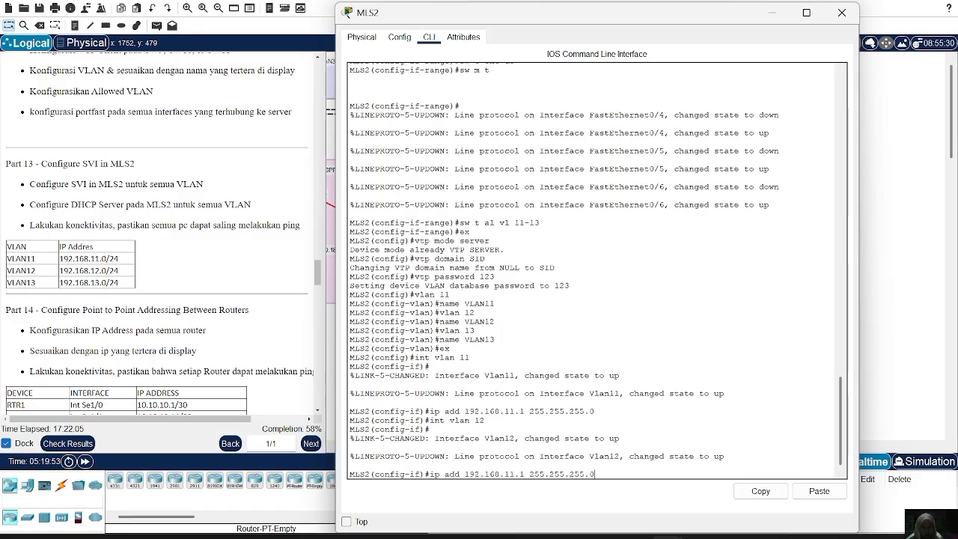
{"action": "key", "text": "Left"}
{"action": "key", "text": "Left"}
{"action": "key", "text": "Left"}
{"action": "key", "text": "Left"}
{"action": "key", "text": "Left"}
{"action": "key", "text": "Left"}
{"action": "key", "text": "Left"}
{"action": "key", "text": "Left"}
{"action": "key", "text": "Left"}
{"action": "key", "text": "Left"}
{"action": "key", "text": "Left"}
{"action": "key", "text": "Left"}
{"action": "key", "text": "Left"}
{"action": "key", "text": "Left"}
{"action": "key", "text": "Left"}
{"action": "key", "text": "BackSpace"}
{"action": "type", "text": "2"}
{"action": "key", "text": "Return"}
Create the VLAN 13 switch virtual interface on MLS2.
{"action": "key", "text": "Up"}
{"action": "key", "text": "Up"}
{"action": "key", "text": "Up"}
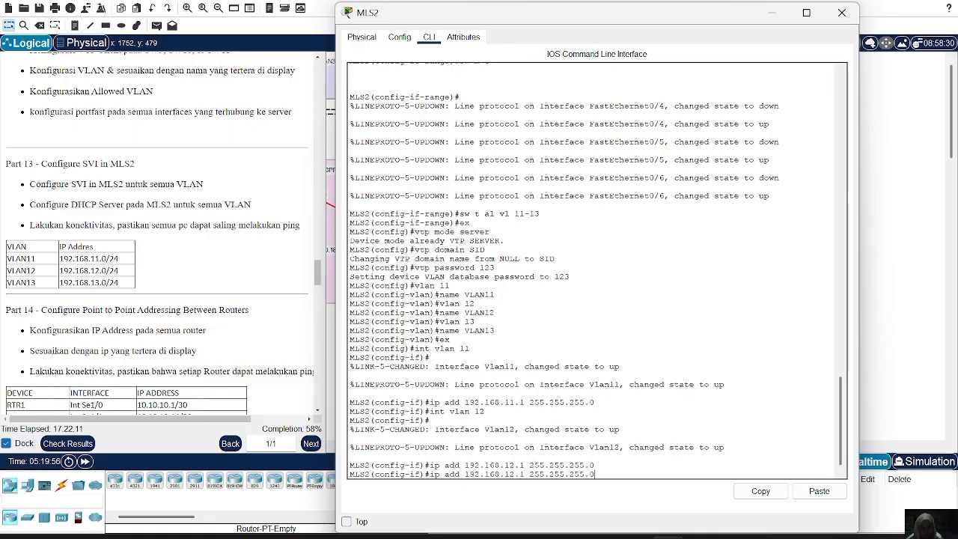
{"action": "key", "text": "Up"}
{"action": "key", "text": "Down"}
{"action": "key", "text": "Down"}
{"action": "key", "text": "BackSpace"}
{"action": "type", "text": "3"}
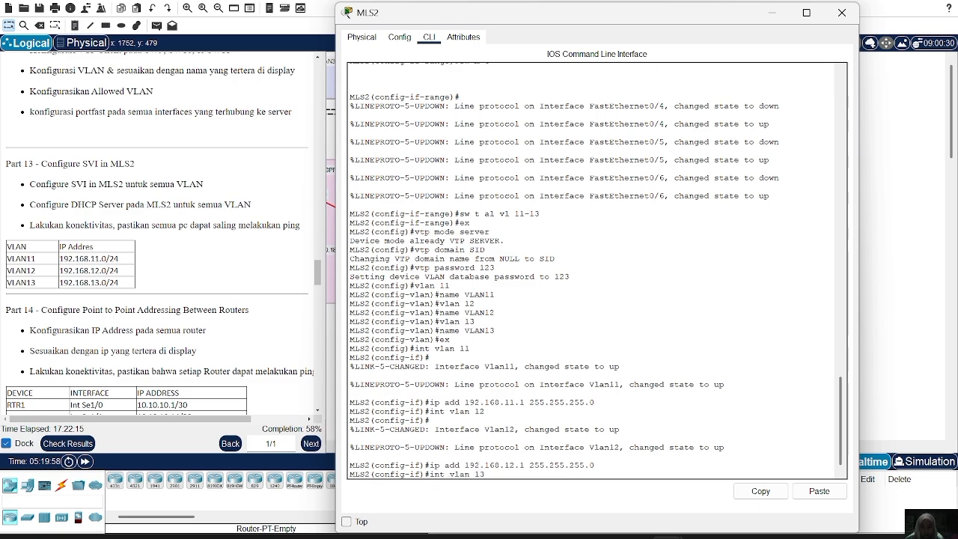
{"action": "key", "text": "Return"}
{"action": "key", "text": "Return"}
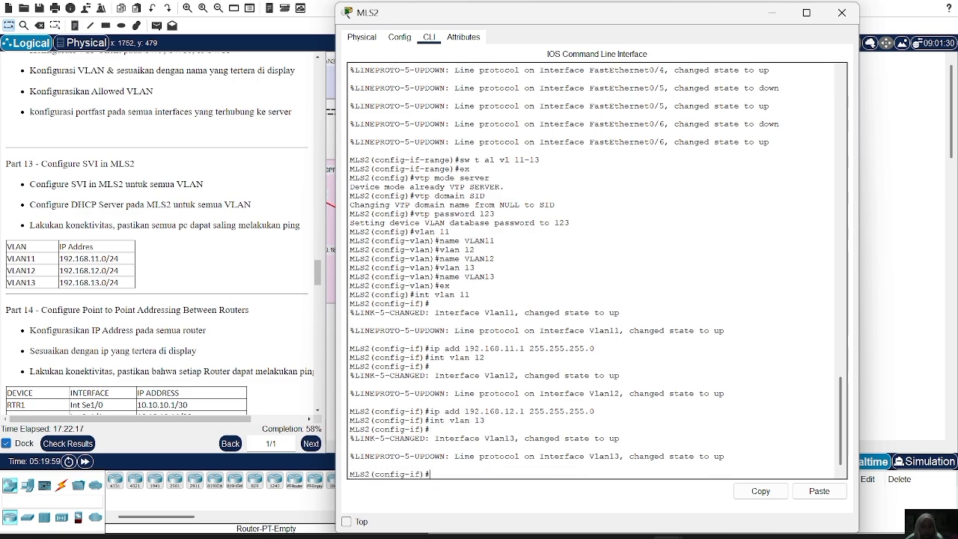
Assign IP address 192.168.13.1 with mask 255.255.255.0 to MLS2's VLAN 13 interface.
{"action": "key", "text": "Up"}
{"action": "key", "text": "Up"}
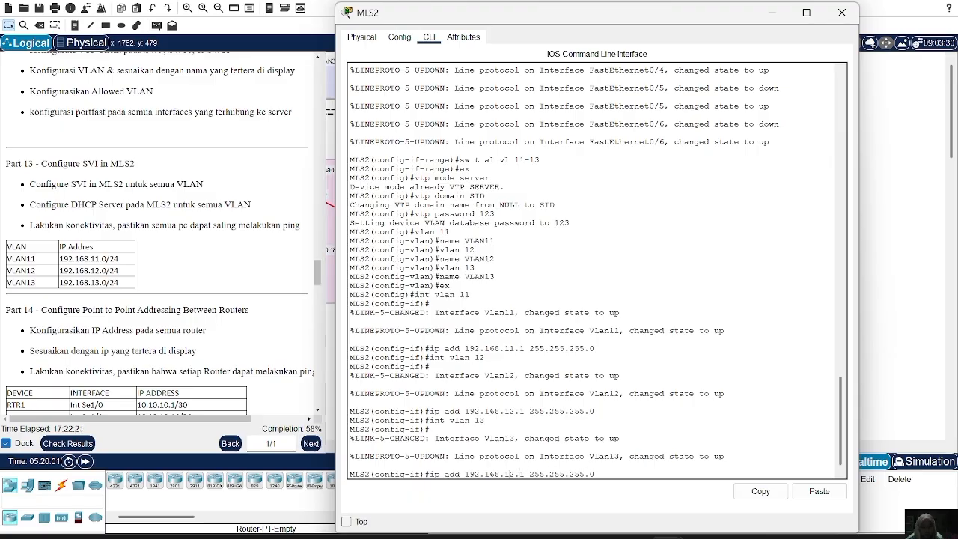
{"action": "key", "text": "BackSpace"}
{"action": "type", "text": "3"}
{"action": "key", "text": "Return"}
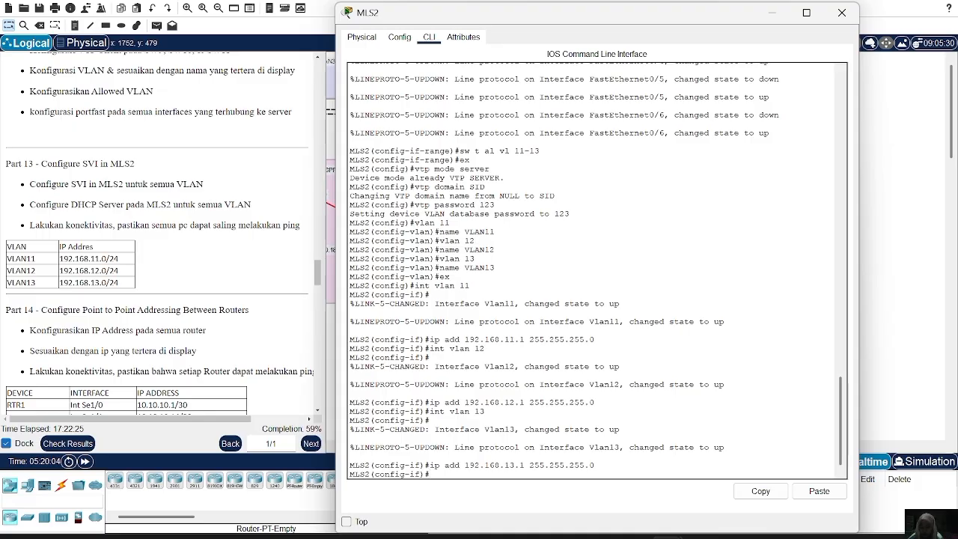
Leave interface configuration on MLS2 and create a DHCP pool named VLAN11.
{"action": "type", "text": "ex"}
{"action": "key", "text": "Return"}
{"action": "type", "text": "ip d"}
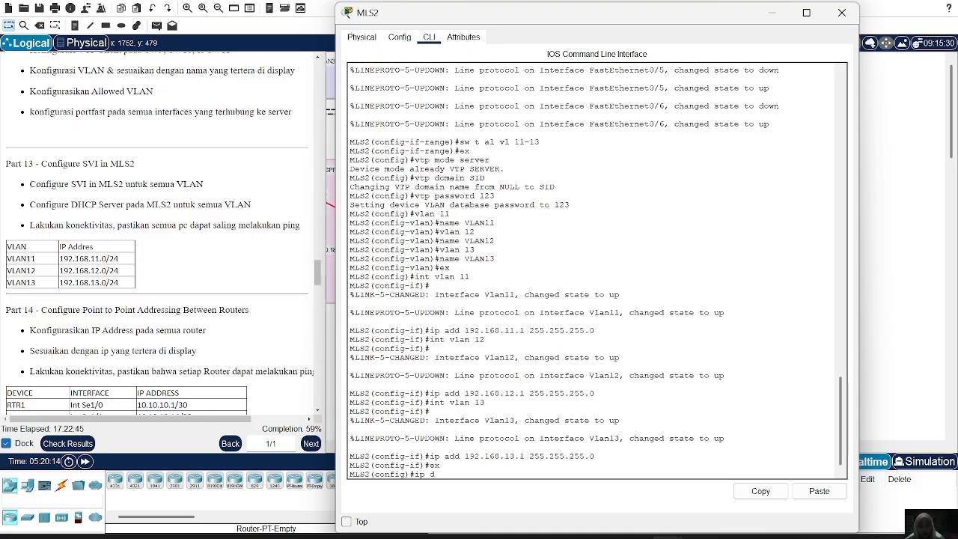
{"action": "type", "text": "hcp pool VLAN"}
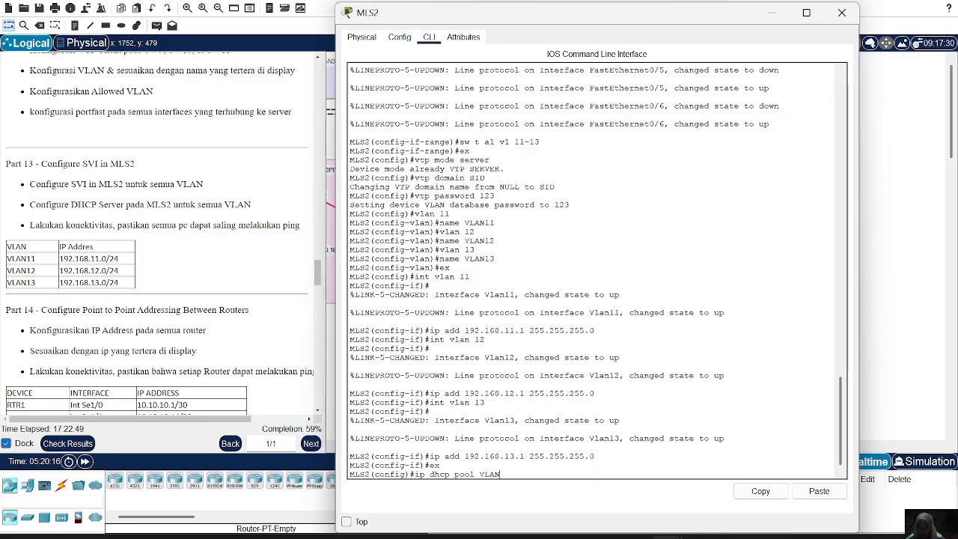
{"action": "type", "text": "11"}
{"action": "key", "text": "Return"}
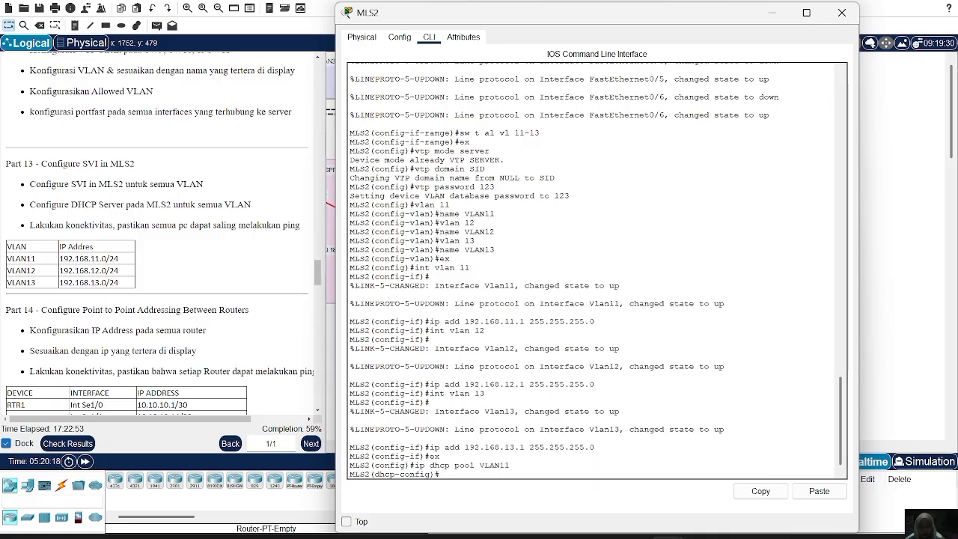
Set the VLAN11 DHCP pool's network to 192.168.11.0 with mask 255.255.255.0.
{"action": "type", "text": "ne 192.168"}
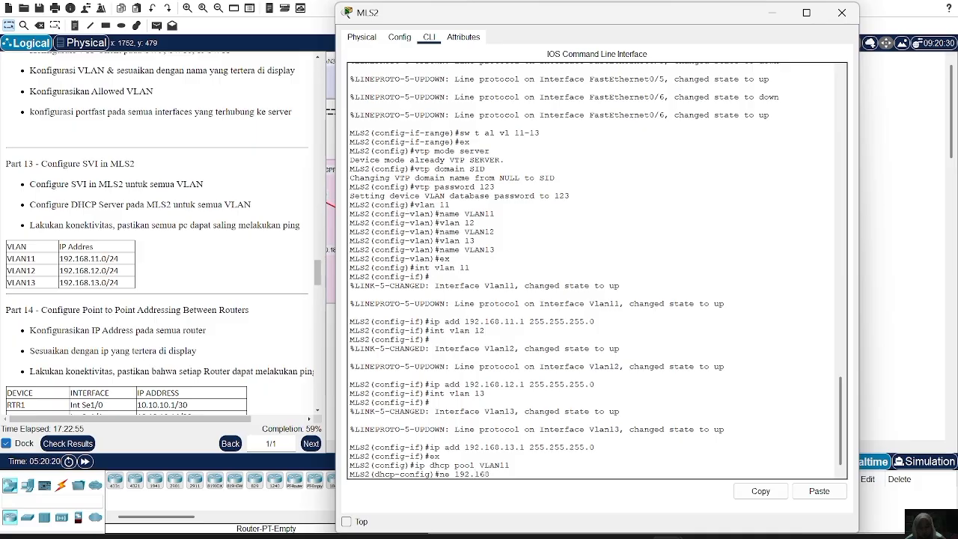
{"action": "type", "text": ".11.0 255.255.255.0"}
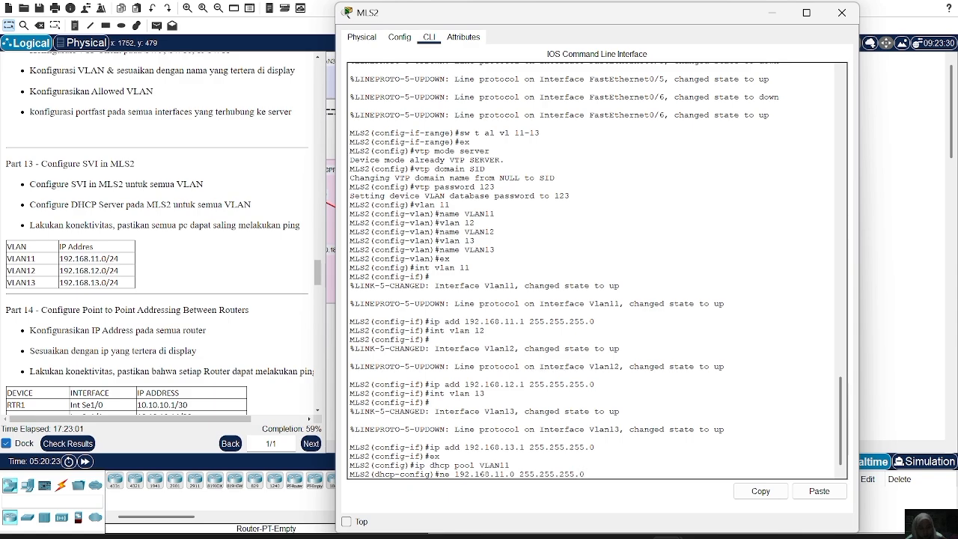
{"action": "key", "text": "Return"}
Set the VLAN11 pool's default router to 192.168.11.1 and its DNS server to 192.168.1.3.
{"action": "type", "text": "de"}
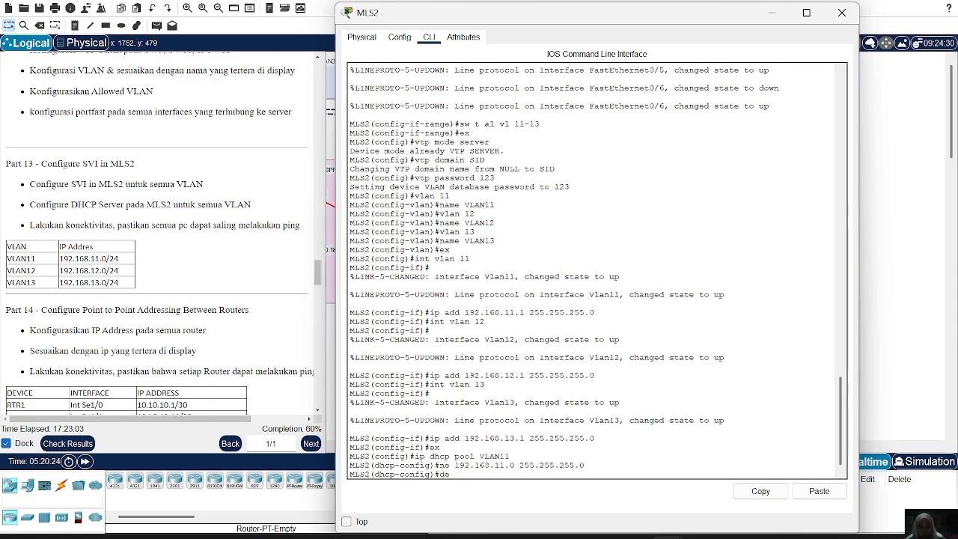
{"action": "type", "text": " 192.168.11.1"}
{"action": "key", "text": "Return"}
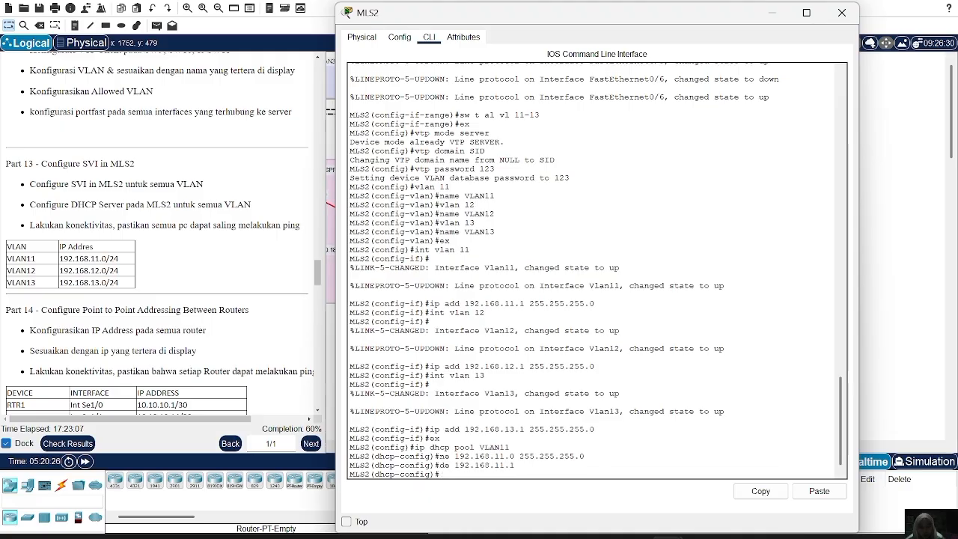
{"action": "type", "text": "dn 192.168.1.3"}
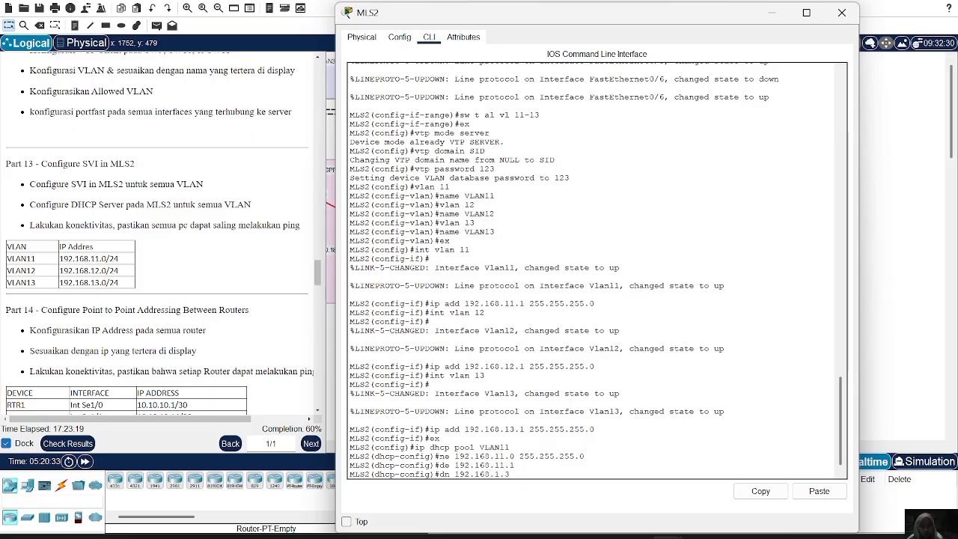
{"action": "key", "text": "Return"}
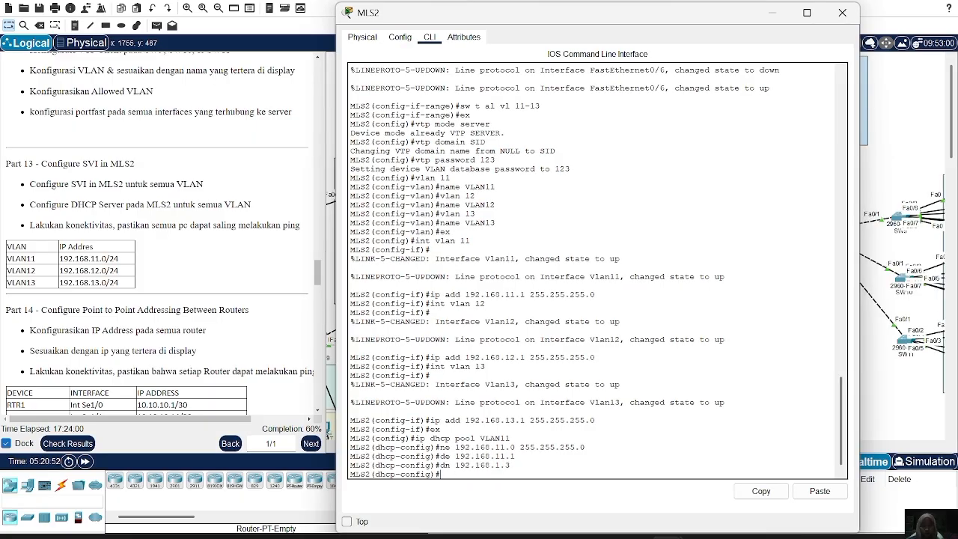
Exit the VLAN11 pool and create a DHCP pool named VLAN12 on MLS2.
{"action": "type", "text": "ex"}
{"action": "key", "text": "Return"}
{"action": "type", "text": "de 192.168.11.1"}
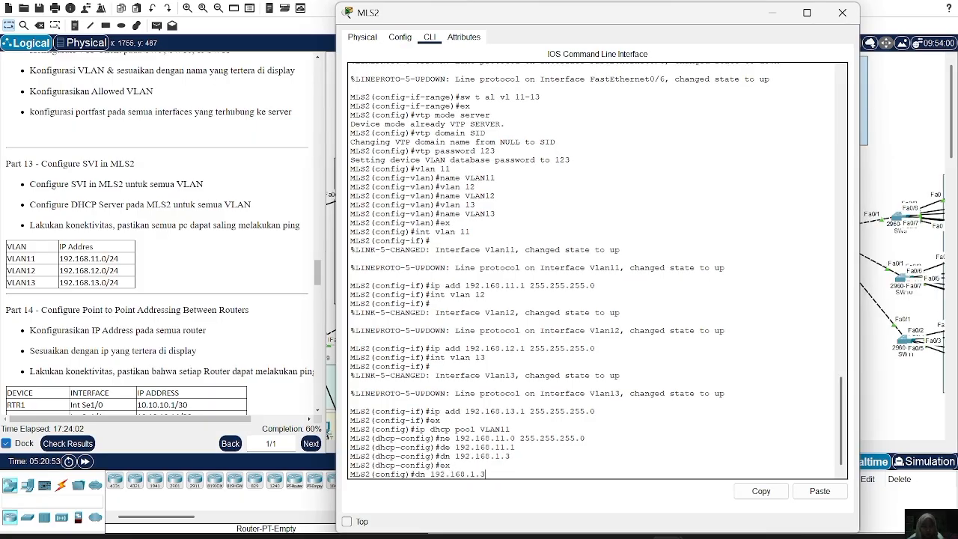
{"action": "key", "text": "Up"}
{"action": "key", "text": "Up"}
{"action": "key", "text": "Up"}
{"action": "key", "text": "Down"}
{"action": "key", "text": "BackSpace"}
{"action": "type", "text": "2"}
{"action": "key", "text": "Return"}
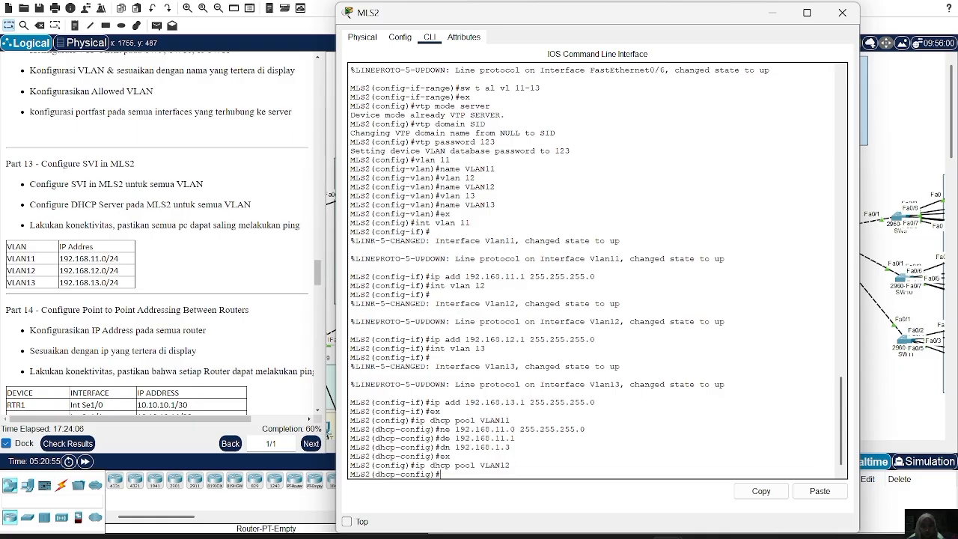
Set the VLAN12 DHCP pool's network to 192.168.12.0 with mask 255.255.255.0.
{"action": "key", "text": "Up"}
{"action": "key", "text": "Up"}
{"action": "key", "text": "Up"}
{"action": "key", "text": "Up"}
{"action": "key", "text": "Left"}
{"action": "key", "text": "Left"}
{"action": "key", "text": "Left"}
{"action": "key", "text": "BackSpace"}
{"action": "type", "text": "2"}
{"action": "key", "text": "Return"}
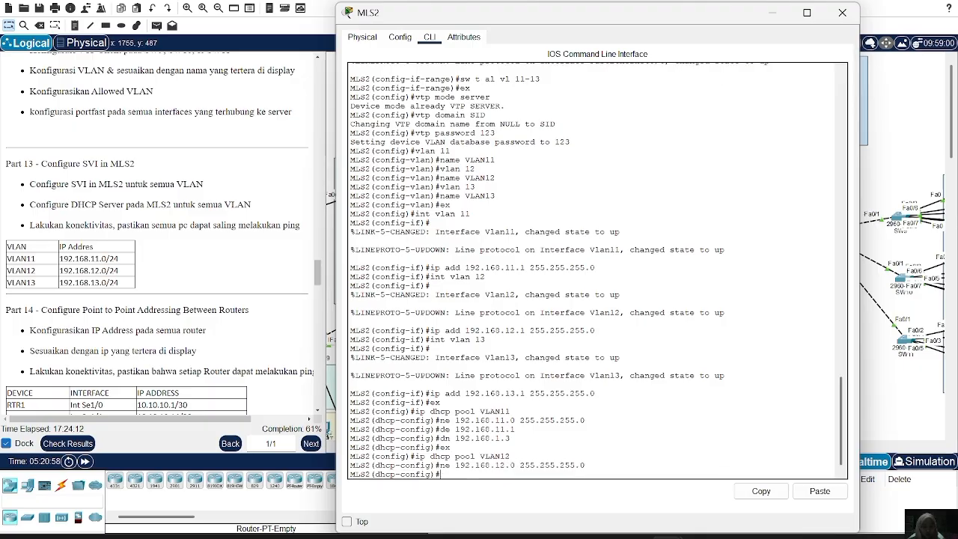
Set the VLAN12 DHCP pool's default router to 192.168.12.1.
{"action": "key", "text": "Up"}
{"action": "key", "text": "Up"}
{"action": "key", "text": "Up"}
{"action": "key", "text": "Up"}
{"action": "key", "text": "Up"}
{"action": "key", "text": "Left"}
{"action": "key", "text": "Left"}
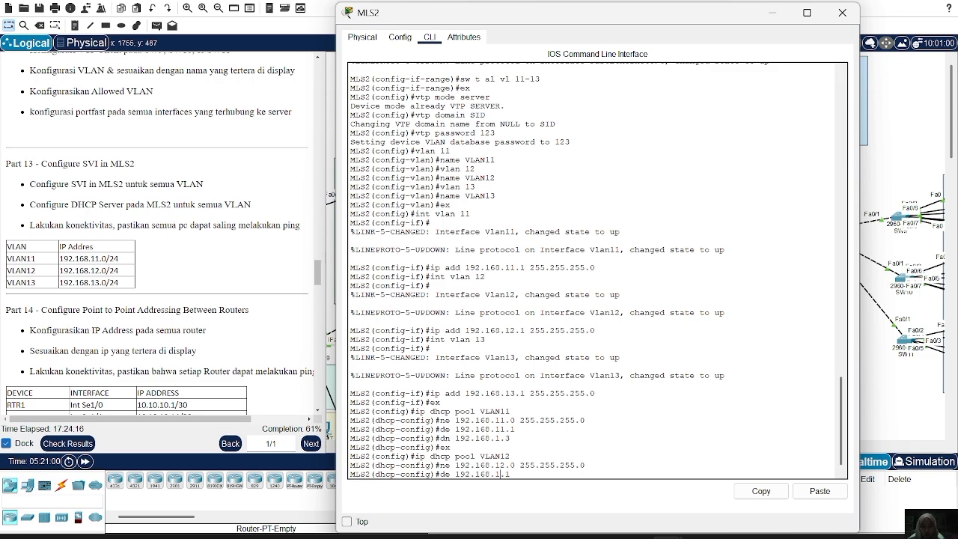
{"action": "key", "text": "BackSpace"}
{"action": "type", "text": "2"}
{"action": "key", "text": "Return"}
Set the VLAN12 DHCP pool's DNS server to 192.168.1.3.
{"action": "key", "text": "Up"}
{"action": "key", "text": "Up"}
{"action": "key", "text": "Up"}
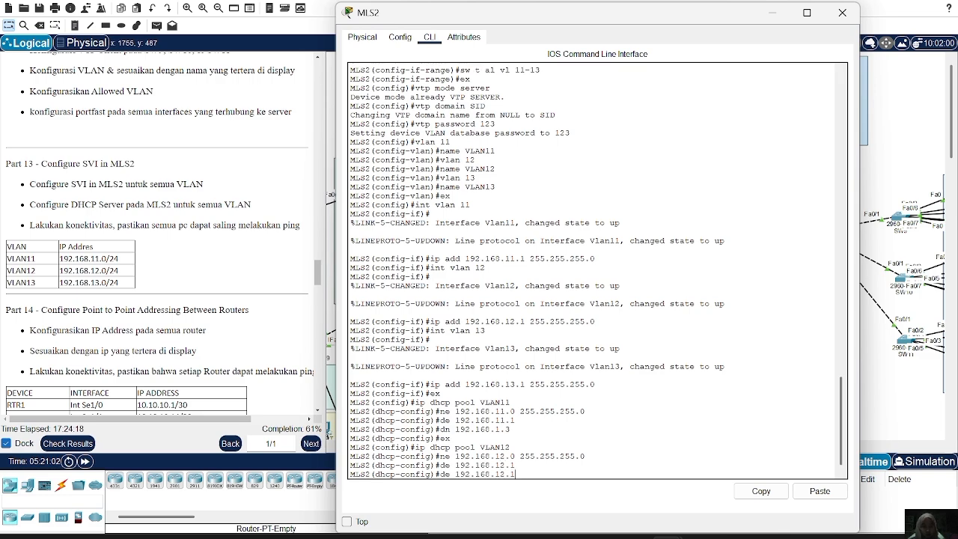
{"action": "key", "text": "Up"}
{"action": "key", "text": "Up"}
{"action": "key", "text": "Return"}
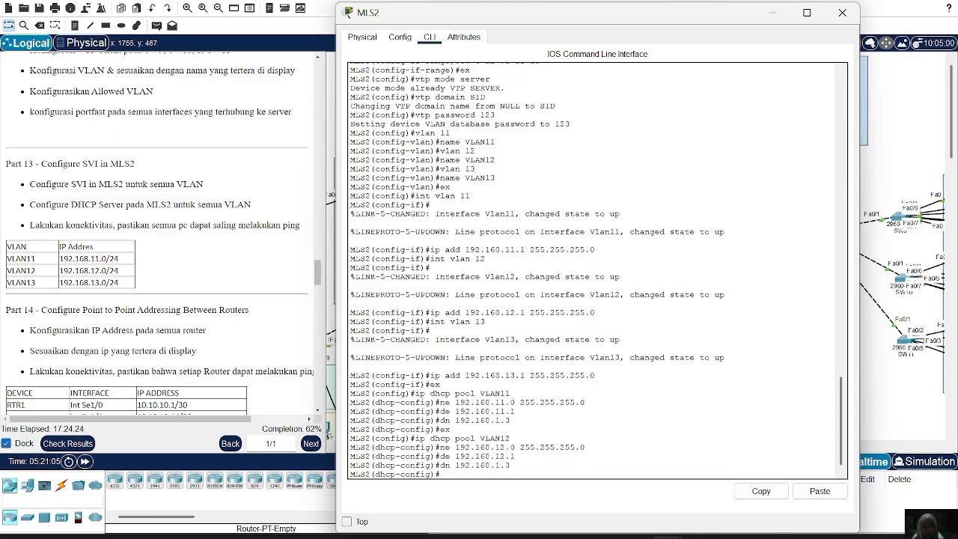
Exit the VLAN12 pool and create a DHCP pool named VLAN13 on MLS2.
{"action": "type", "text": "ex"}
{"action": "key", "text": "Return"}
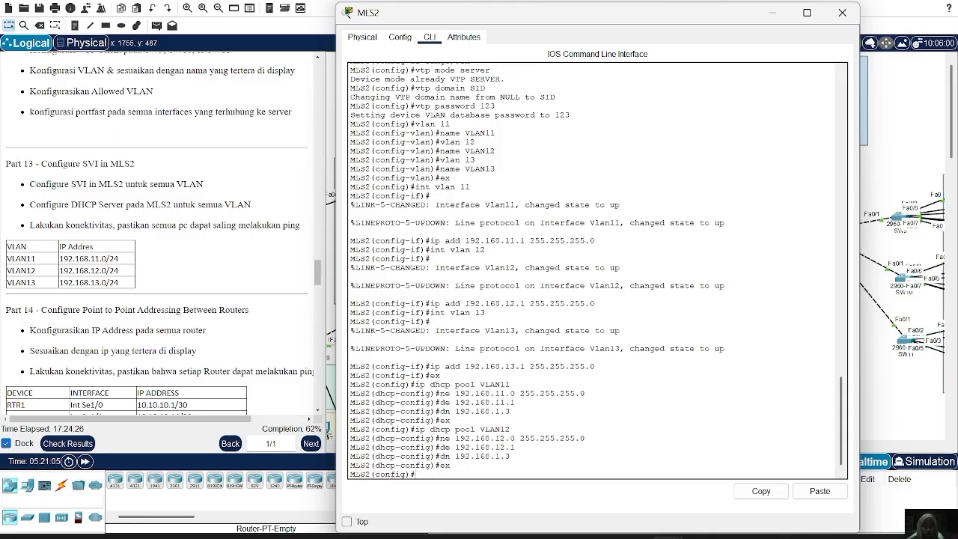
{"action": "key", "text": "Up"}
{"action": "key", "text": "Up"}
{"action": "key", "text": "Up"}
{"action": "key", "text": "Up"}
Set the VLAN13 DHCP pool's network to 192.168.13.0 with mask 255.255.255.0.
{"action": "key", "text": "Up"}
{"action": "key", "text": "BackSpace"}
{"action": "type", "text": "3"}
{"action": "key", "text": "Return"}
{"action": "key", "text": "Up"}
{"action": "key", "text": "Up"}
{"action": "key", "text": "Up"}
{"action": "key", "text": "Up"}
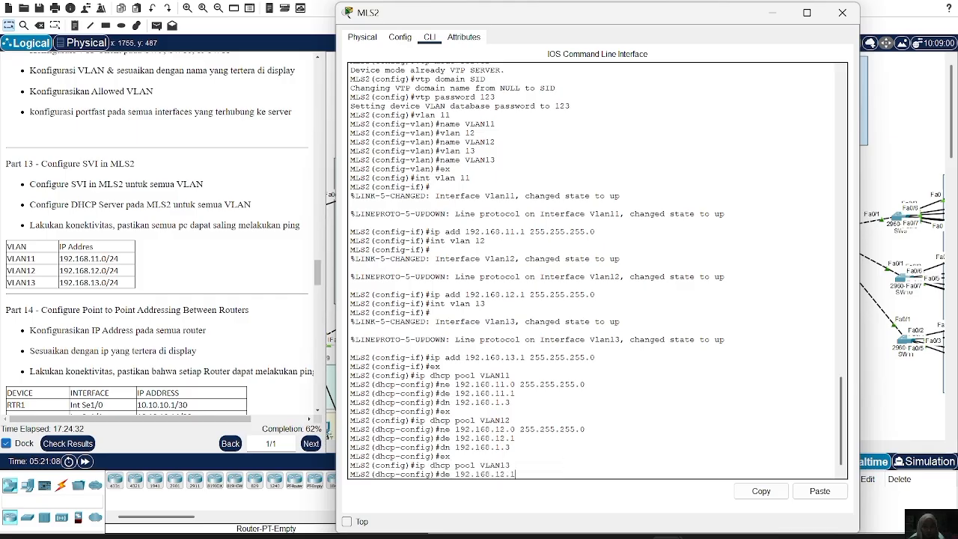
{"action": "key", "text": "Up"}
{"action": "key", "text": "Left"}
{"action": "key", "text": "Left"}
{"action": "key", "text": "BackSpace"}
{"action": "type", "text": "3"}
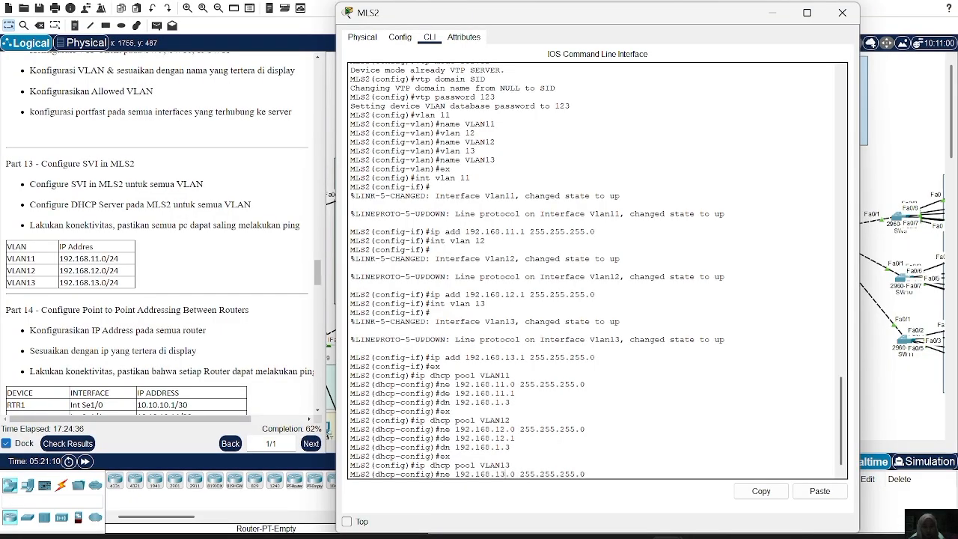
{"action": "key", "text": "Return"}
Set the VLAN13 DHCP pool's default router to 192.168.13.1.
{"action": "key", "text": "Up"}
{"action": "key", "text": "Up"}
{"action": "key", "text": "Up"}
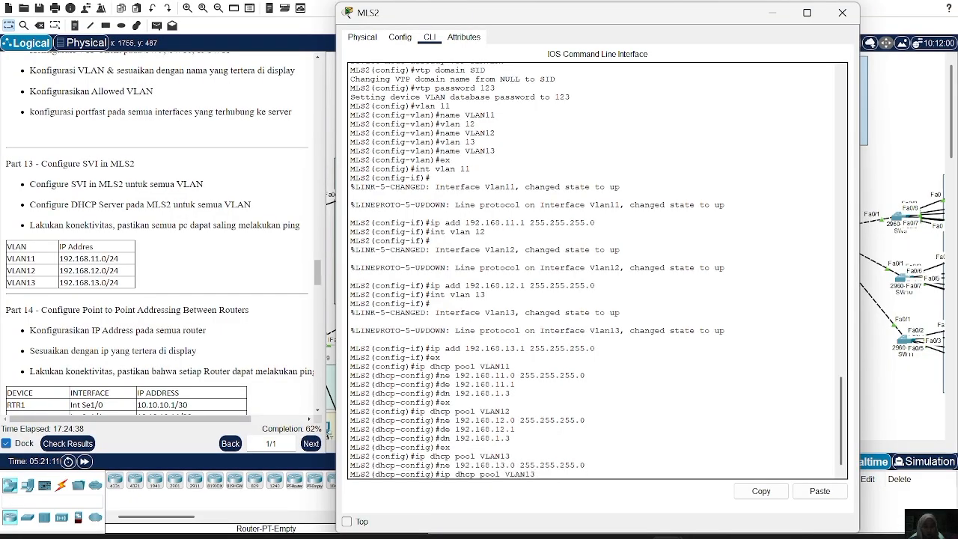
Set the VLAN13 DHCP pool's DNS server to 192.168.1.3.
{"action": "key", "text": "Up"}
{"action": "key", "text": "Up"}
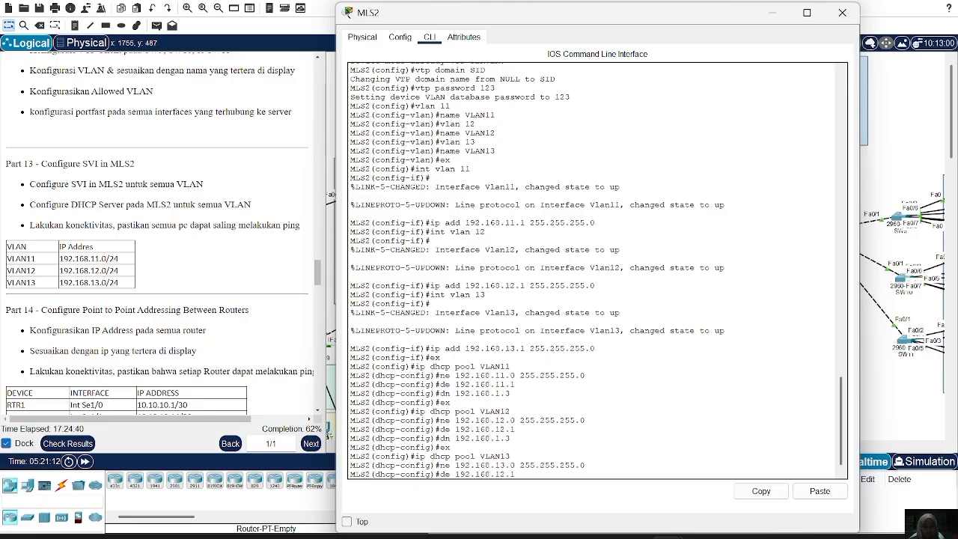
{"action": "key", "text": "Left"}
{"action": "key", "text": "Left"}
{"action": "key", "text": "BackSpace"}
{"action": "key", "text": "Return"}
{"action": "key", "text": "Up"}
{"action": "key", "text": "Up"}
{"action": "key", "text": "Up"}
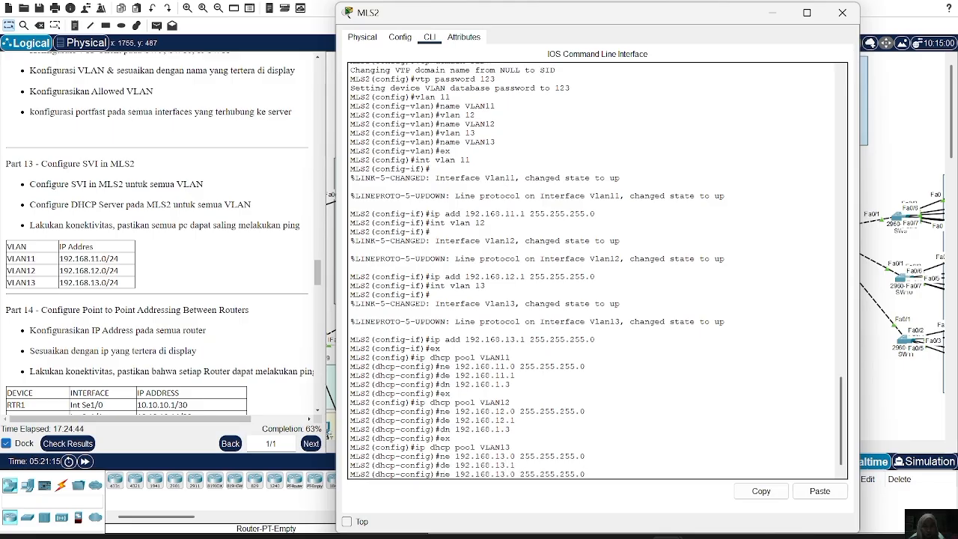
{"action": "key", "text": "Up"}
{"action": "key", "text": "Up"}
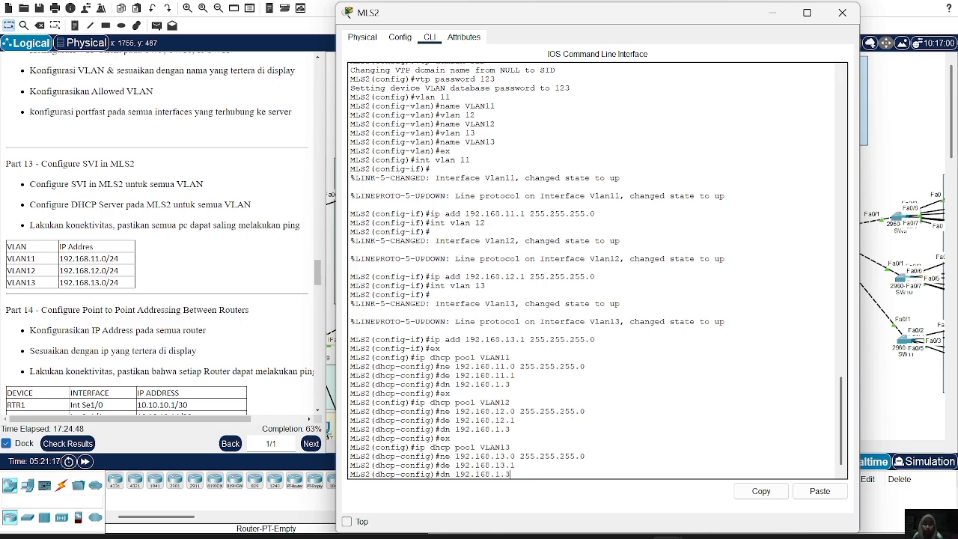
{"action": "key", "text": "Return"}
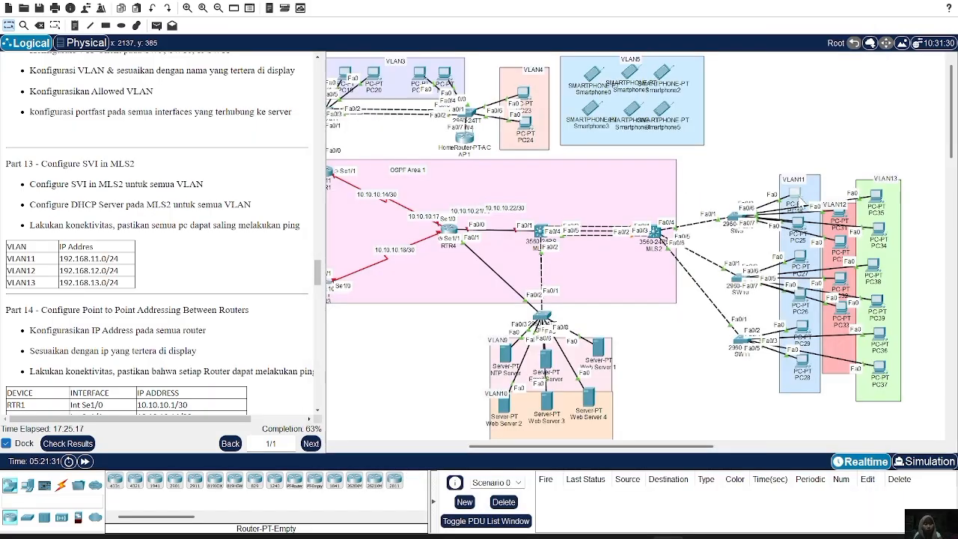
Switch PC25 in VLAN11 to DHCP in its IP configuration and close the PC's window.
{"action": "double_click", "coordinate": [798, 228]}
{"action": "left_click", "coordinate": [445, 132]}
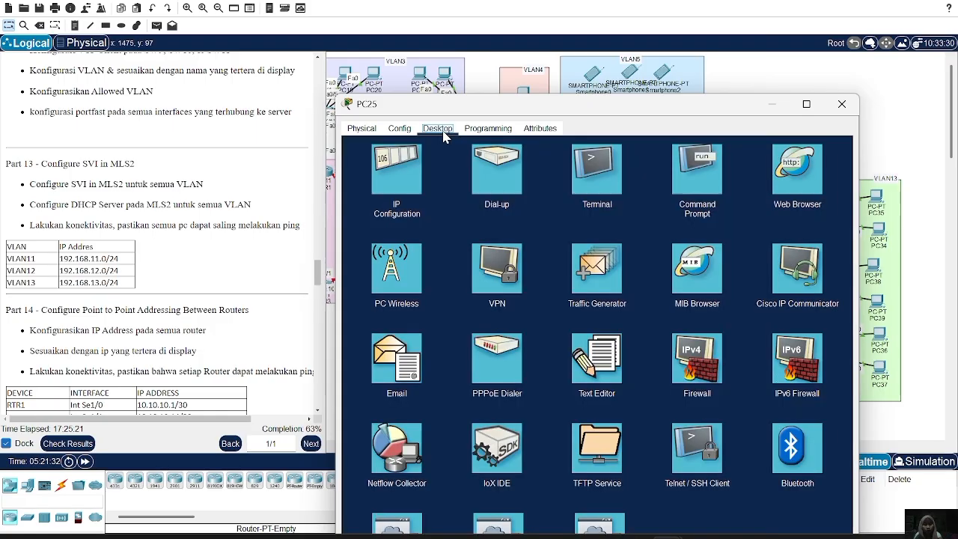
{"action": "left_click", "coordinate": [385, 163]}
{"action": "left_click", "coordinate": [380, 190]}
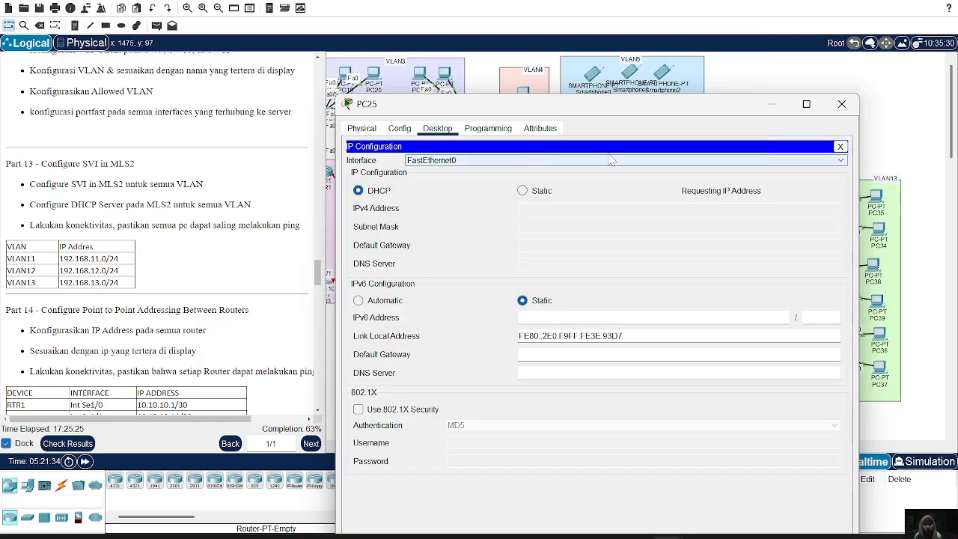
{"action": "left_click", "coordinate": [842, 104]}
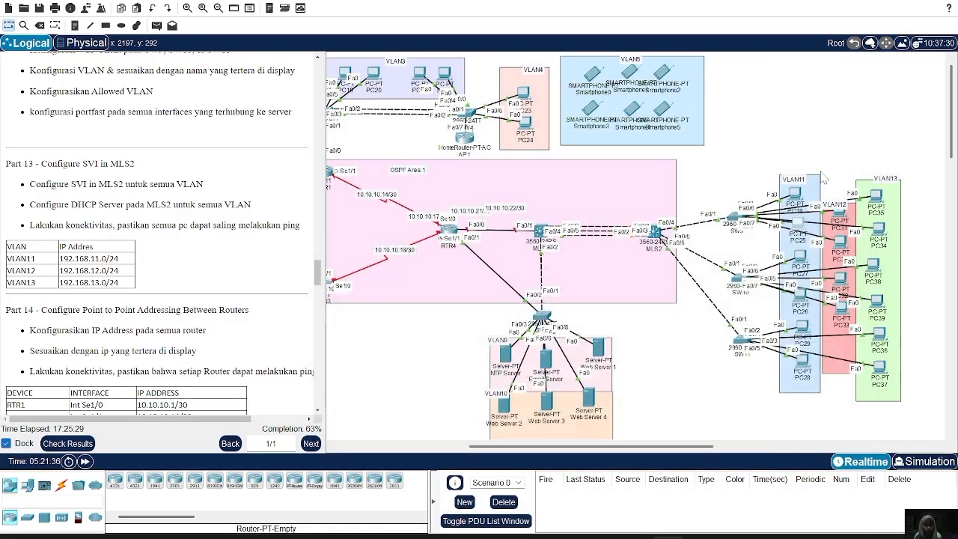
Switch PC31 in VLAN12 to DHCP in its IP configuration and close the PC's window.
{"action": "left_click", "coordinate": [838, 217]}
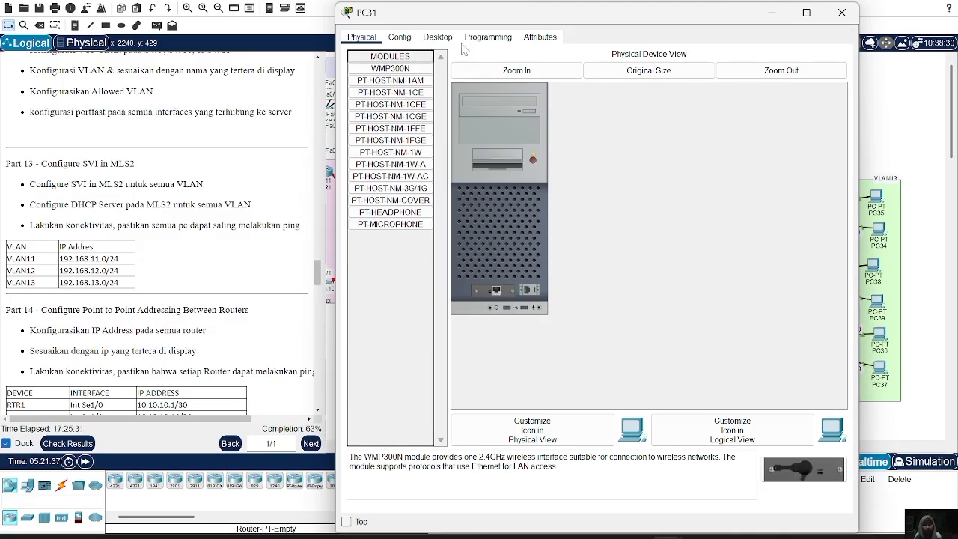
{"action": "left_click", "coordinate": [438, 38]}
{"action": "left_click", "coordinate": [423, 77]}
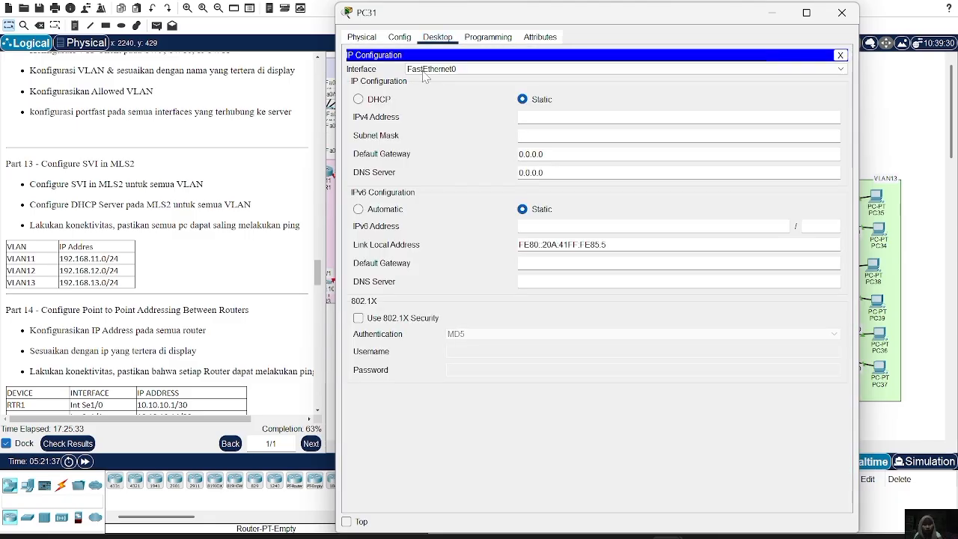
{"action": "left_click", "coordinate": [374, 103]}
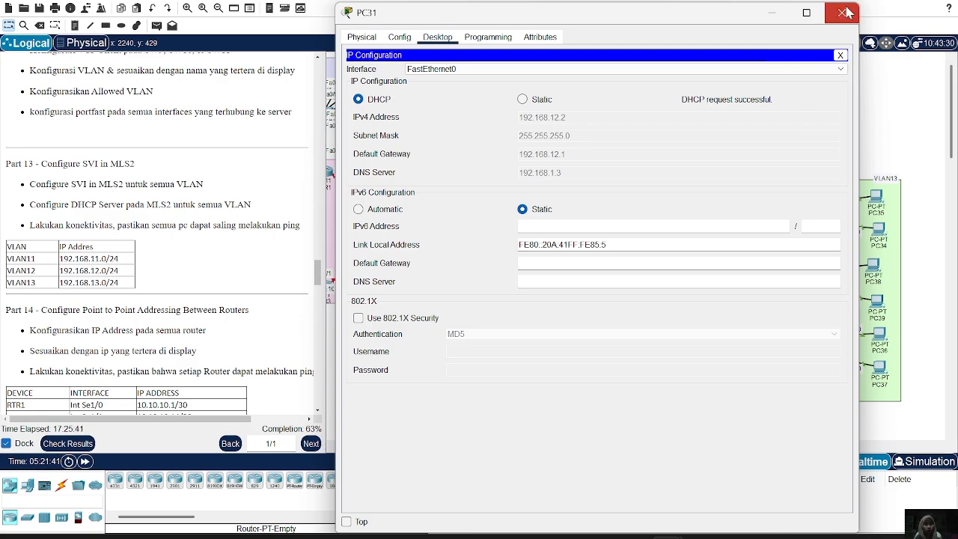
{"action": "left_click", "coordinate": [841, 14]}
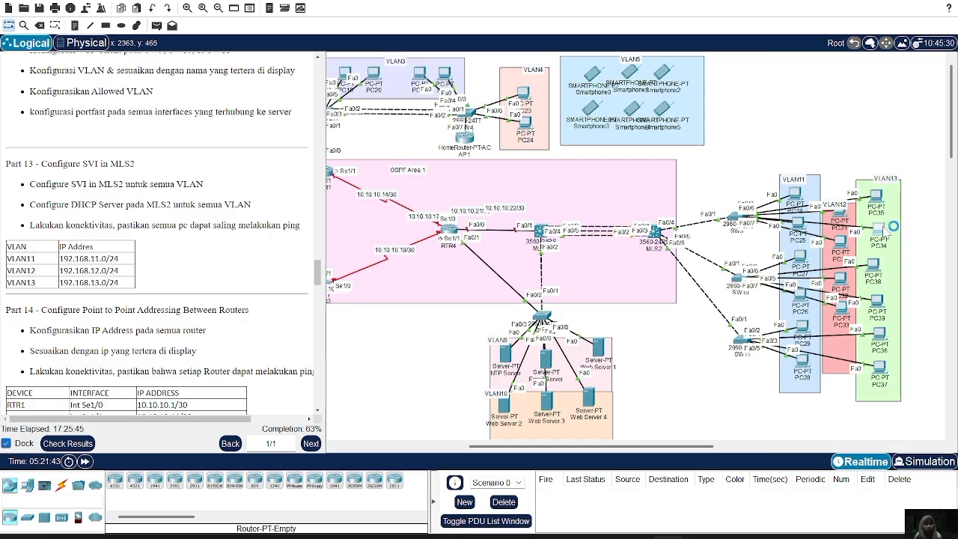
Switch PC34 in VLAN13 to DHCP in its IP configuration and close the PC's window.
{"action": "left_click", "coordinate": [877, 229]}
{"action": "left_click", "coordinate": [437, 37]}
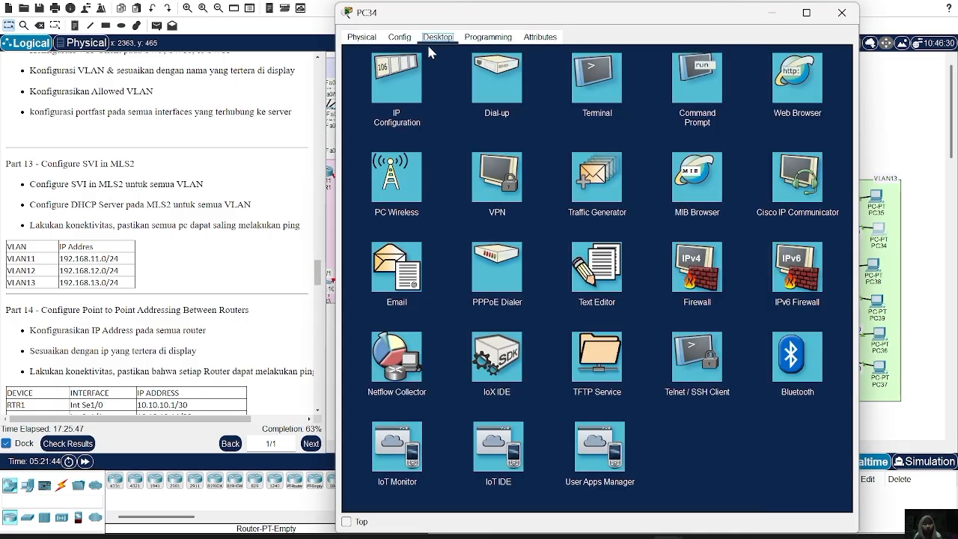
{"action": "left_click", "coordinate": [404, 98]}
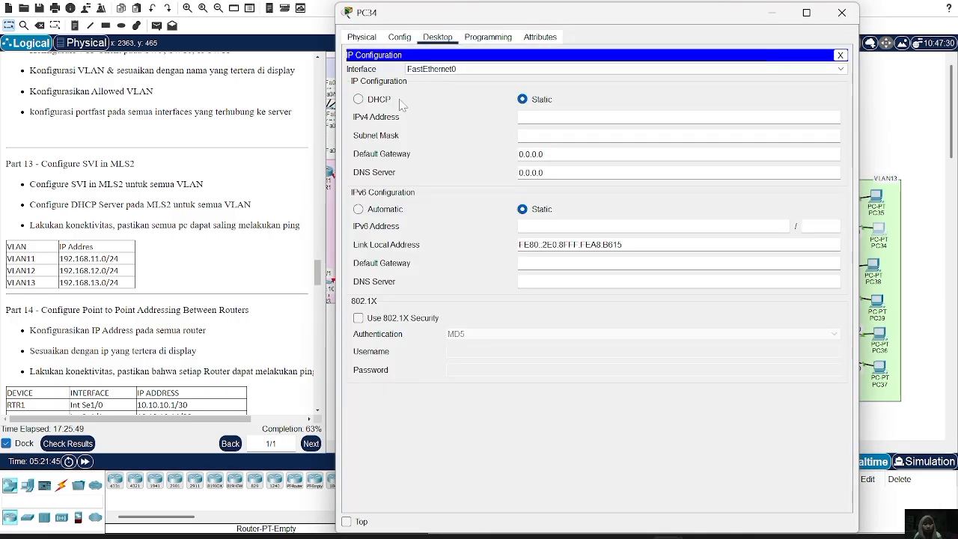
{"action": "left_click", "coordinate": [365, 103]}
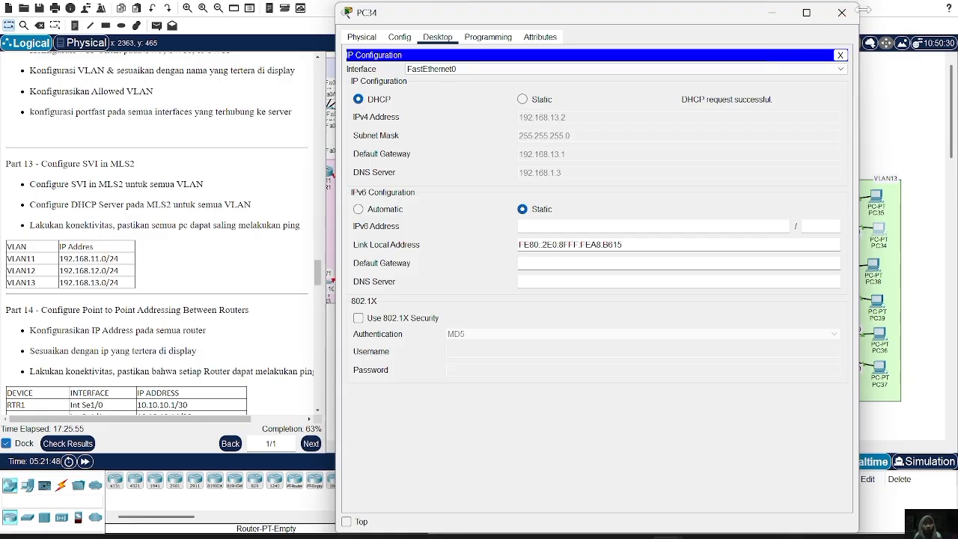
{"action": "left_click", "coordinate": [842, 12]}
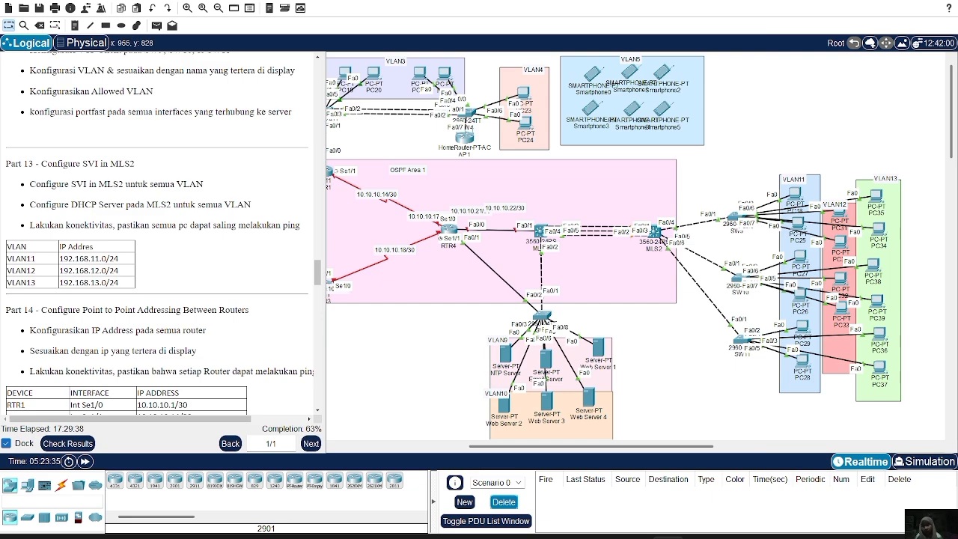
Following the Part 14 addressing table, assign 10.10.10.1 with mask 255.255.255.252 to interface Se1/0 on RTR1.
{"action": "scroll", "coordinate": [161, 271], "scroll_direction": "down", "scroll_amount": 3}
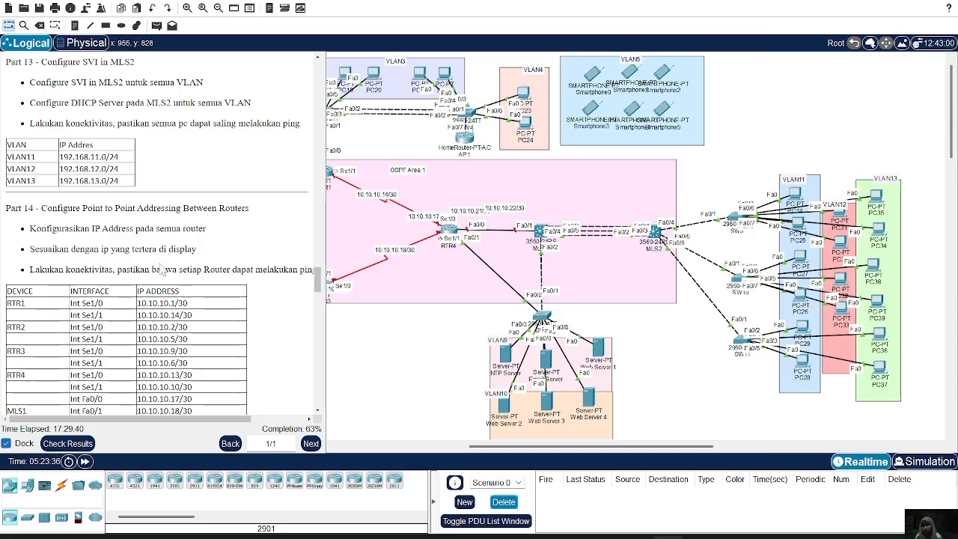
{"action": "scroll", "coordinate": [201, 251], "scroll_direction": "down", "scroll_amount": 1}
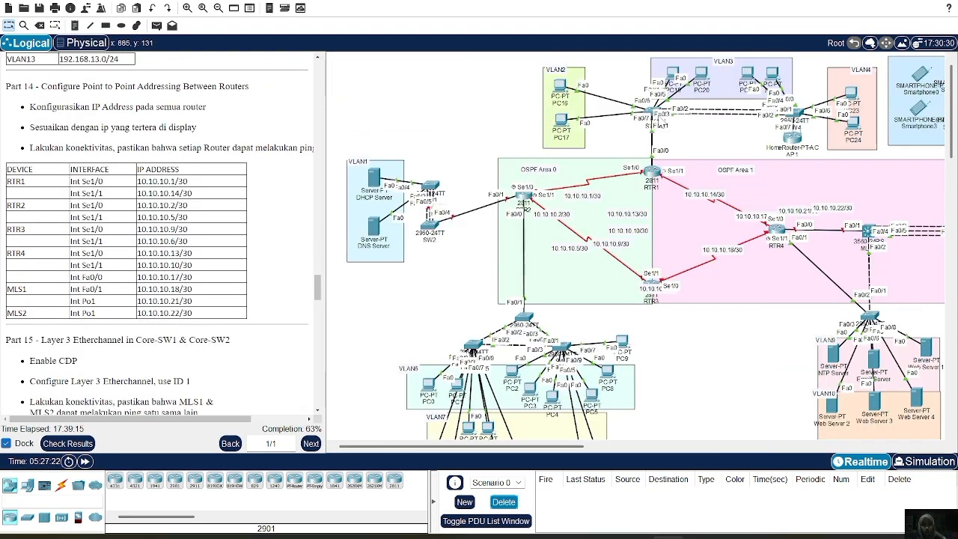
{"action": "left_click", "coordinate": [653, 175]}
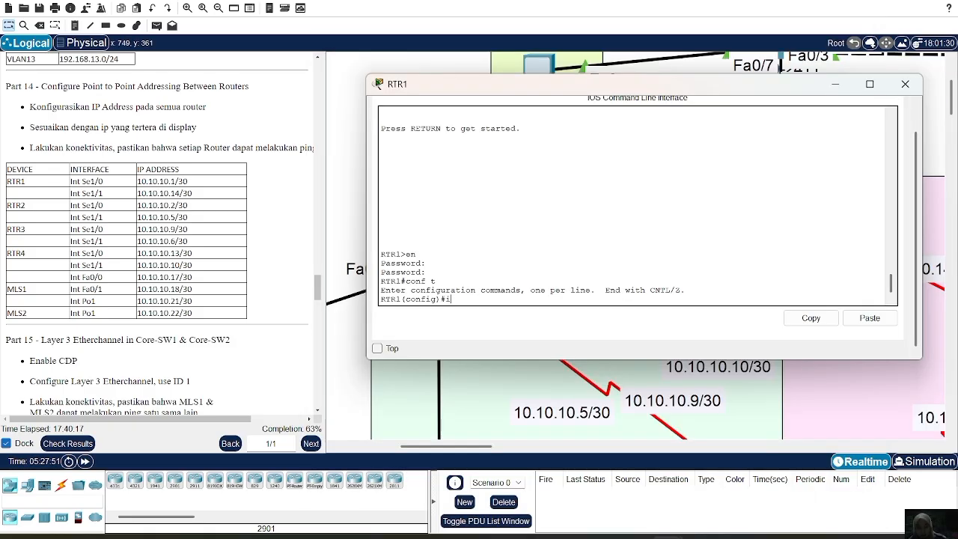
{"action": "type", "text": "nt se1/0"}
{"action": "key", "text": "Return"}
{"action": "type", "text": "ip a"}
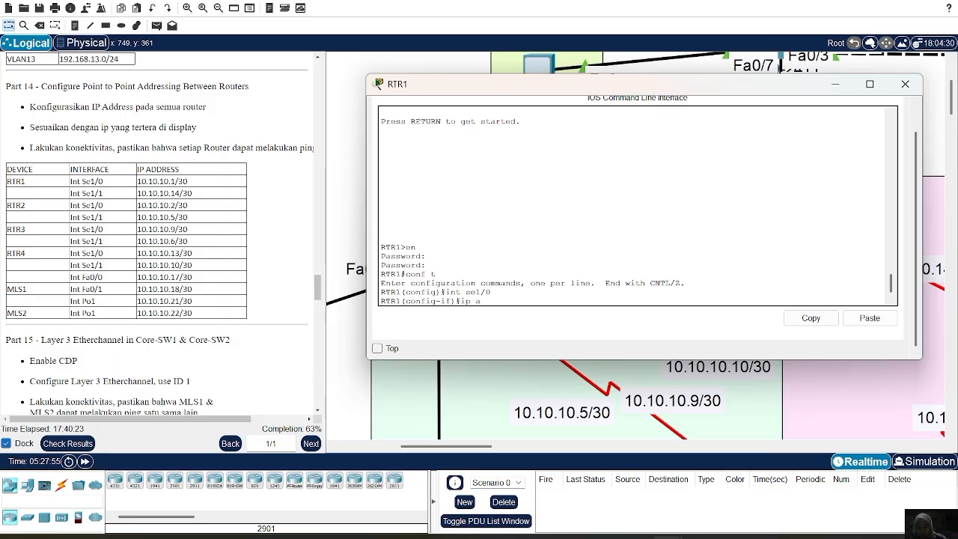
{"action": "type", "text": "dd 10.101.0.1"}
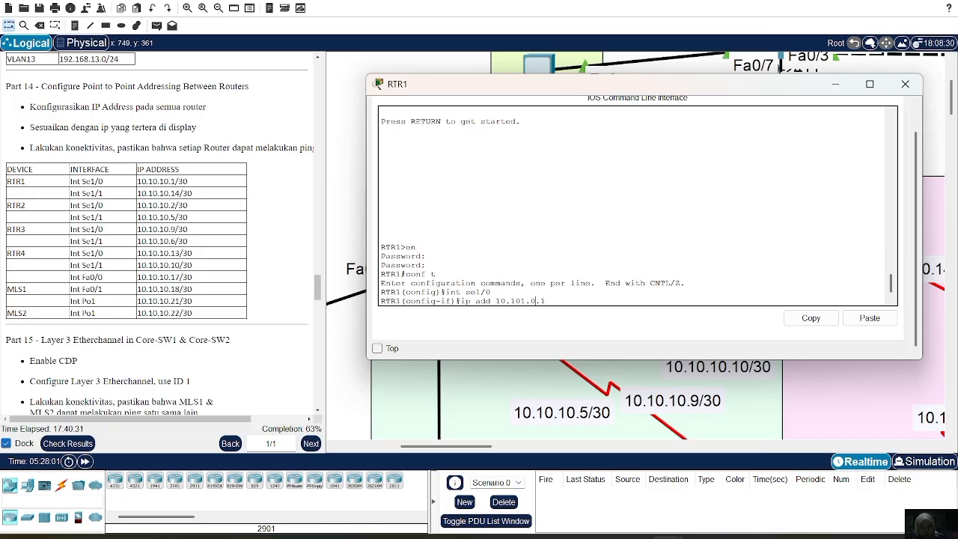
{"action": "key", "text": "Left"}
{"action": "key", "text": "Left"}
{"action": "key", "text": "Delete"}
{"action": "key", "text": "Left"}
{"action": "type", "text": "."}
{"action": "key", "text": "End"}
{"action": "type", "text": "255.25"}
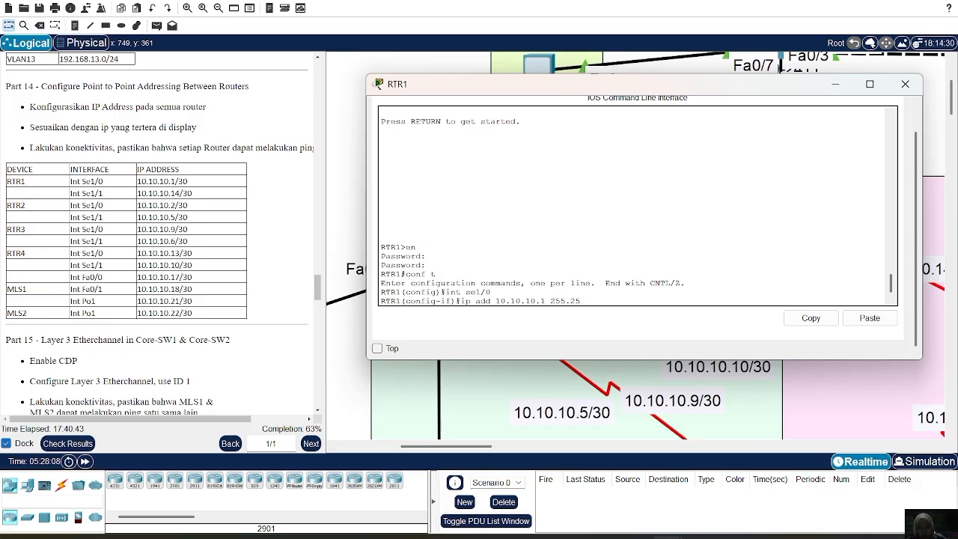
{"action": "type", "text": "5.255.252"}
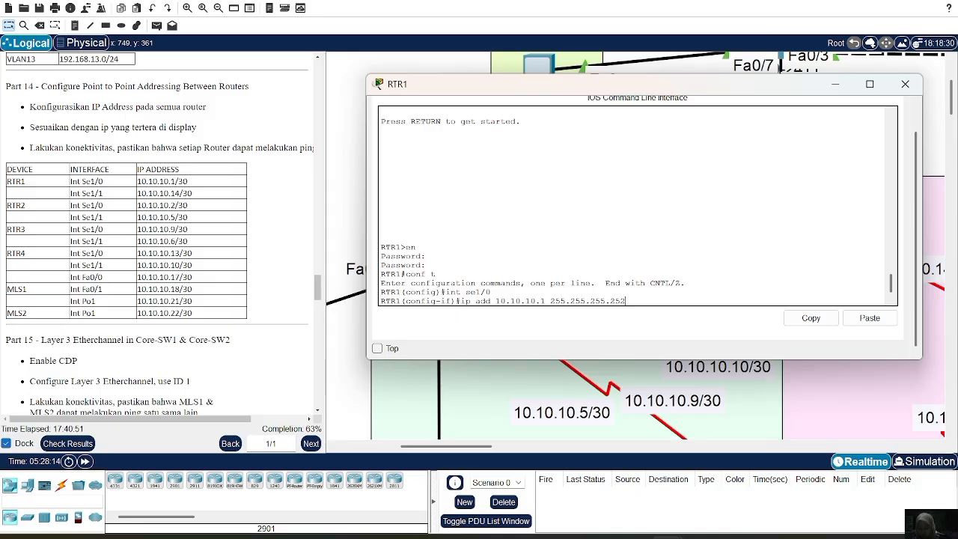
{"action": "key", "text": "Return"}
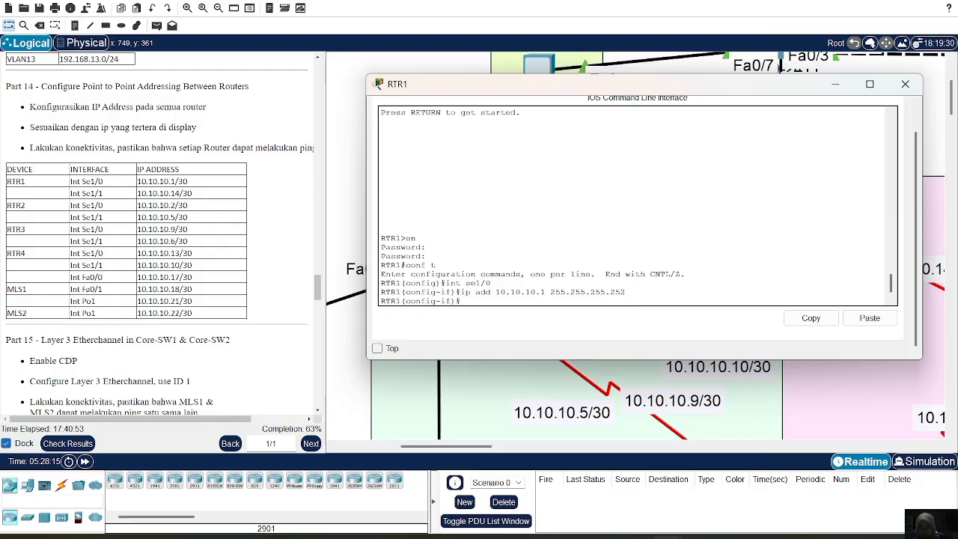
Enable interface Se1/0 on RTR1 with no shutdown.
{"action": "type", "text": "no sh"}
{"action": "key", "text": "Return"}
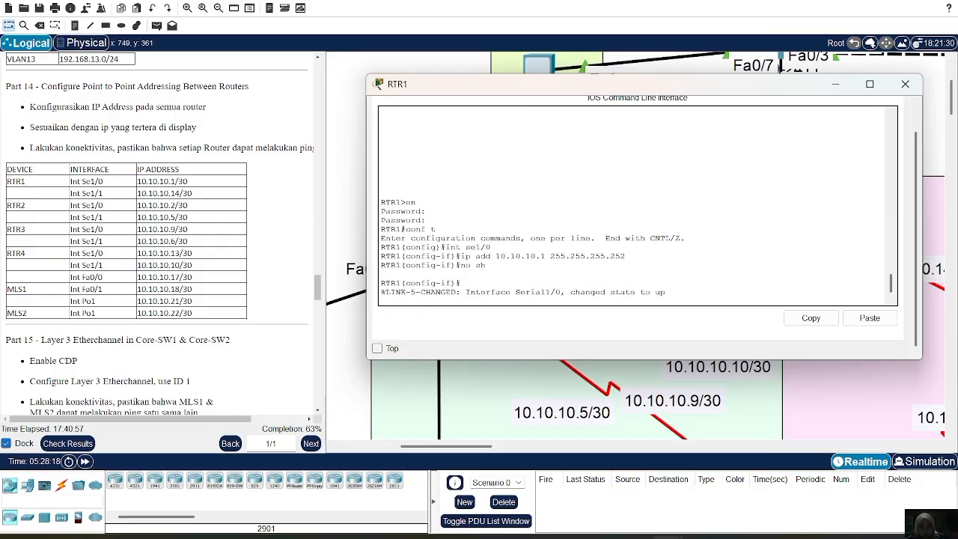
Assign 10.10.10.14 with mask 255.255.255.252 to interface Se1/1 on RTR1.
{"action": "type", "text": "int"}
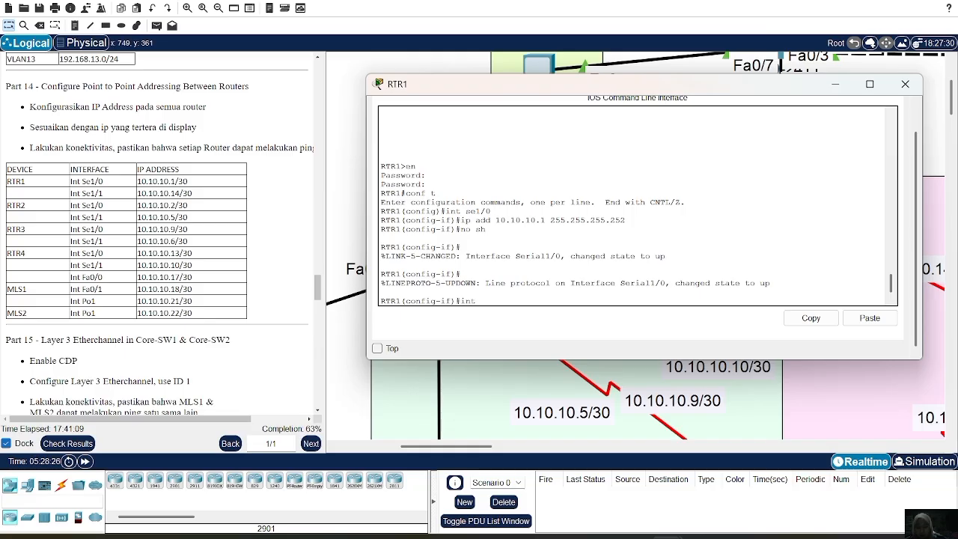
{"action": "type", "text": " se1/1"}
{"action": "key", "text": "Return"}
{"action": "type", "text": "ip"}
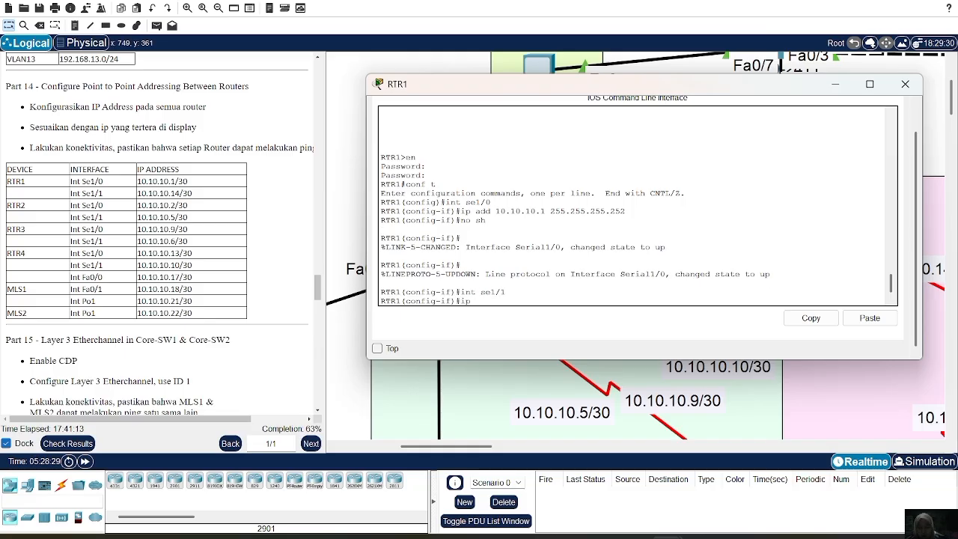
{"action": "type", "text": " add 10.10.10.14 255"}
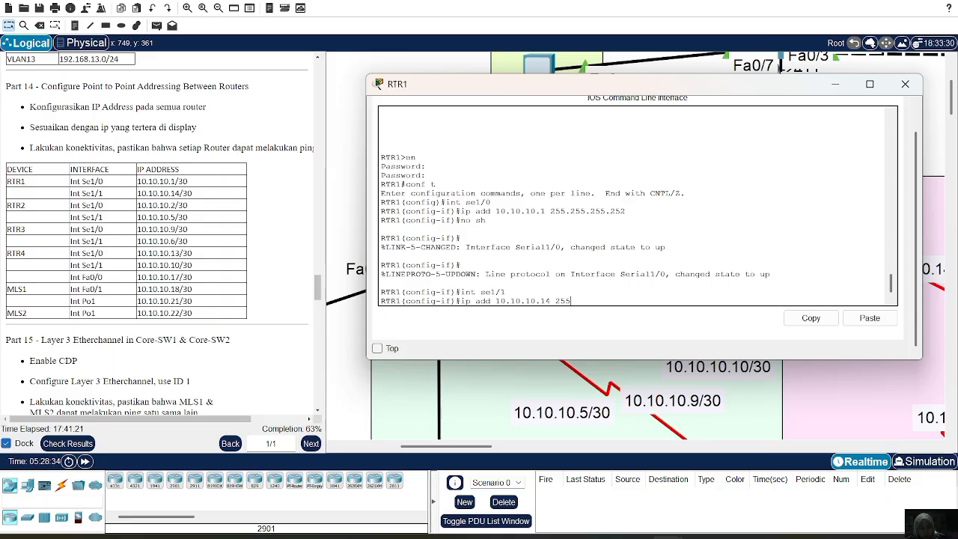
{"action": "type", "text": ".255.255.252"}
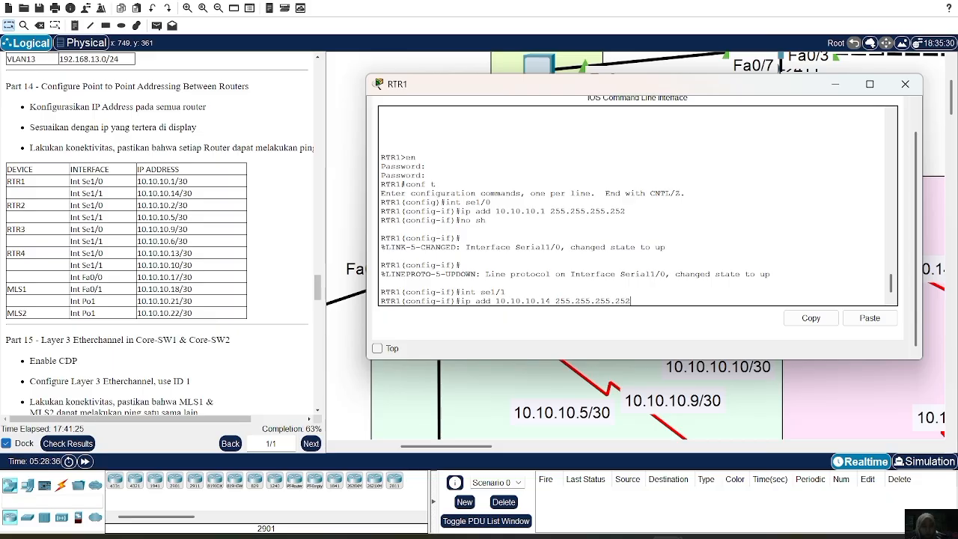
{"action": "key", "text": "Return"}
Enable interface Se1/1 on RTR1 with no shutdown.
{"action": "type", "text": "no"}
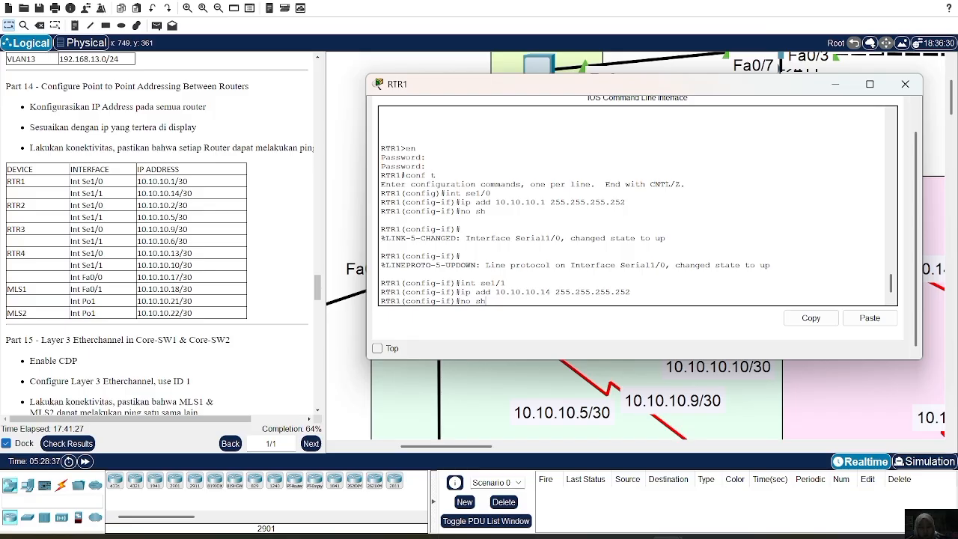
{"action": "type", "text": " sh"}
{"action": "key", "text": "Return"}
{"action": "key", "text": "Return"}
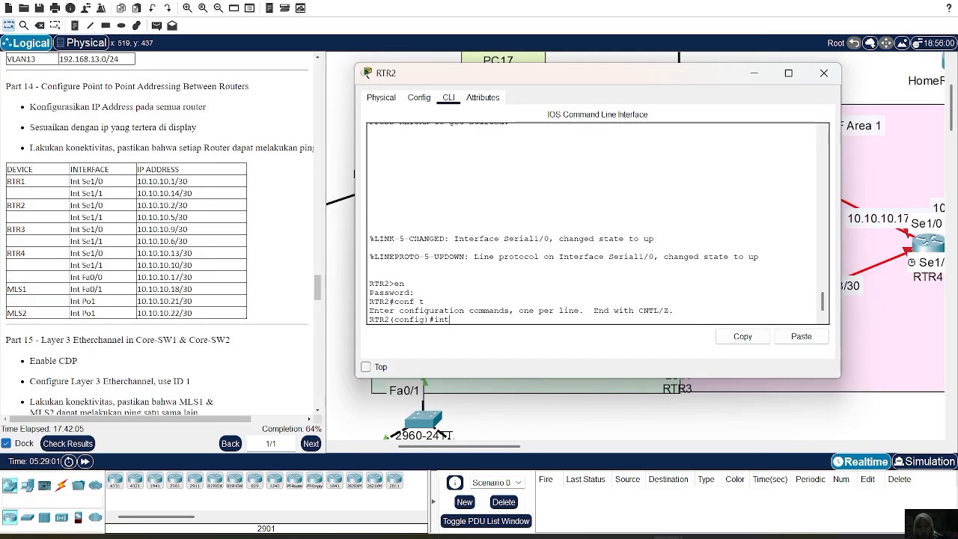
Assign 10.10.10.2 with mask 255.255.255.252 to interface Se1/0 on RTR2 and enable the interface.
{"action": "type", "text": "se1/0"}
{"action": "key", "text": "Return"}
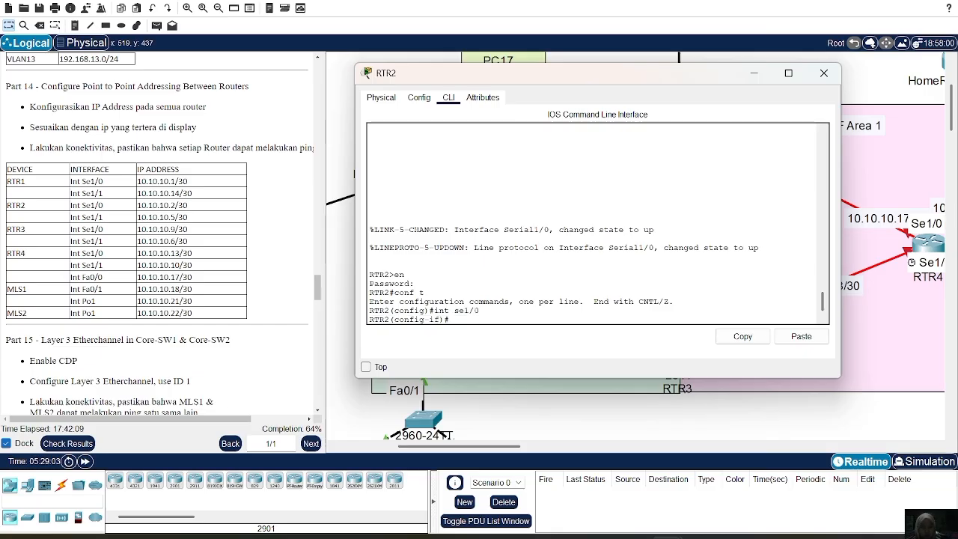
{"action": "type", "text": "ip "}
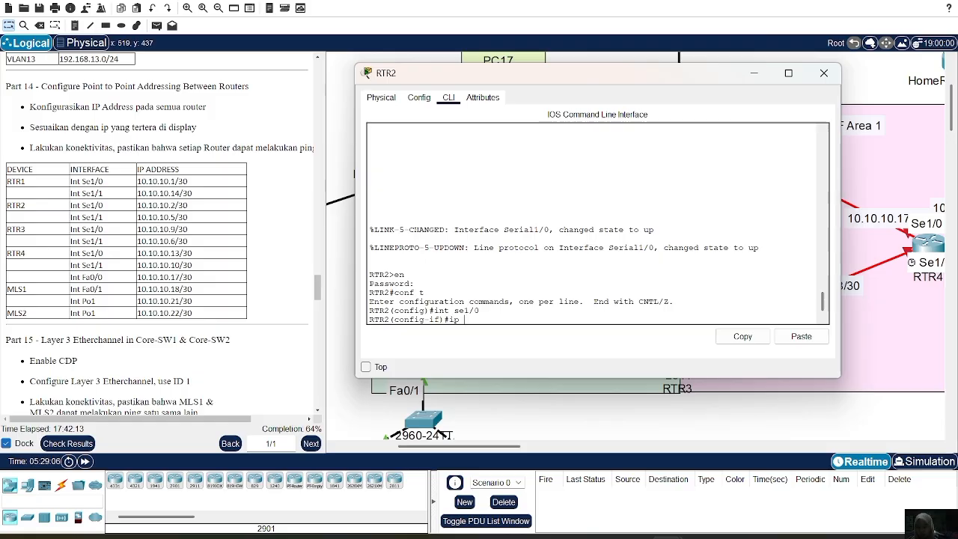
{"action": "type", "text": "add 10.10.10"}
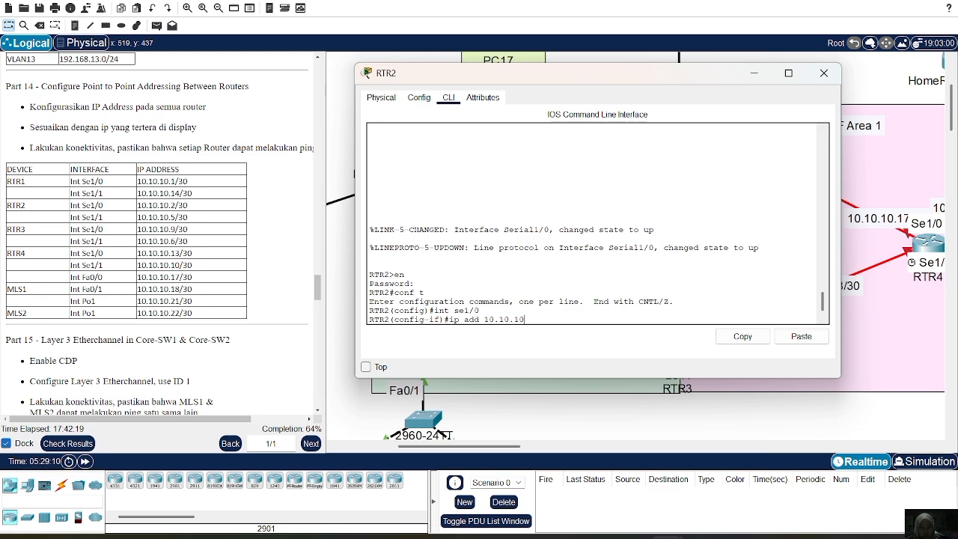
{"action": "type", "text": ".2 255.255.255.252"}
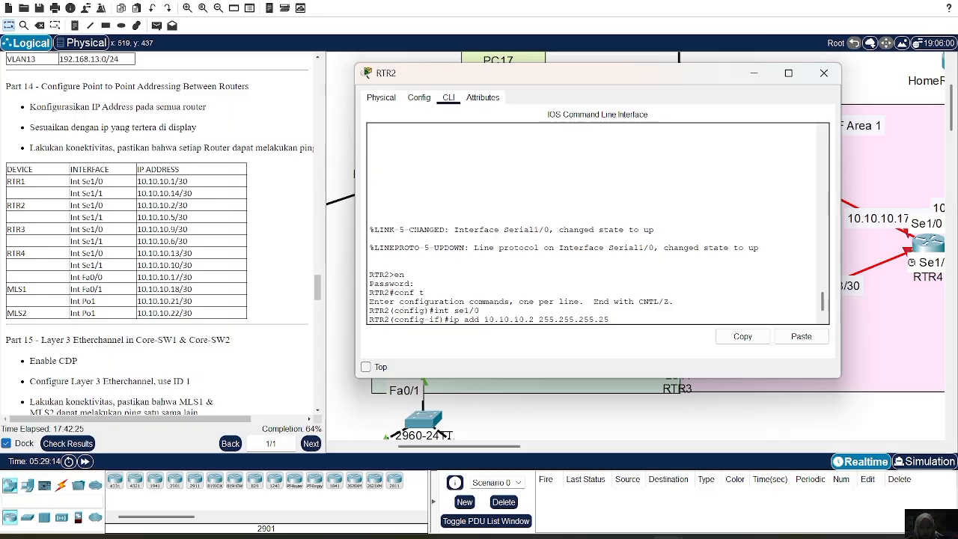
{"action": "key", "text": "Return"}
{"action": "type", "text": "no sh"}
{"action": "key", "text": "Return"}
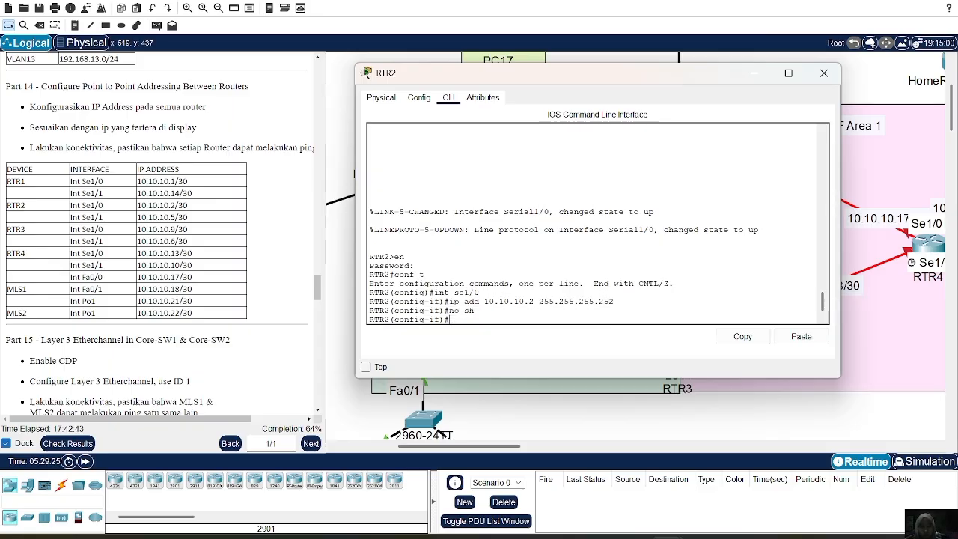
Assign 10.10.10.5 with mask 255.255.255.252 to interface Se1/1 on RTR2.
{"action": "type", "text": "int se1"}
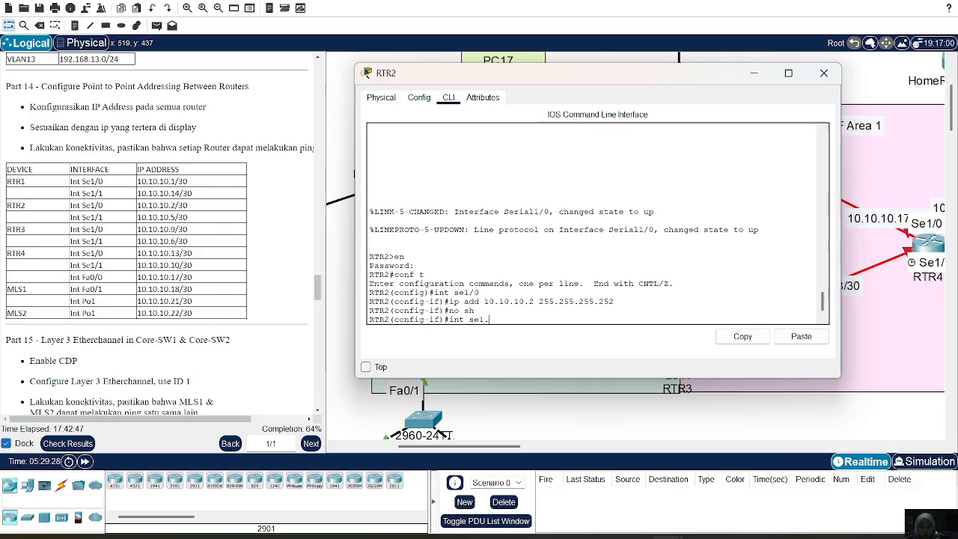
{"action": "type", "text": "/1"}
{"action": "key", "text": "Return"}
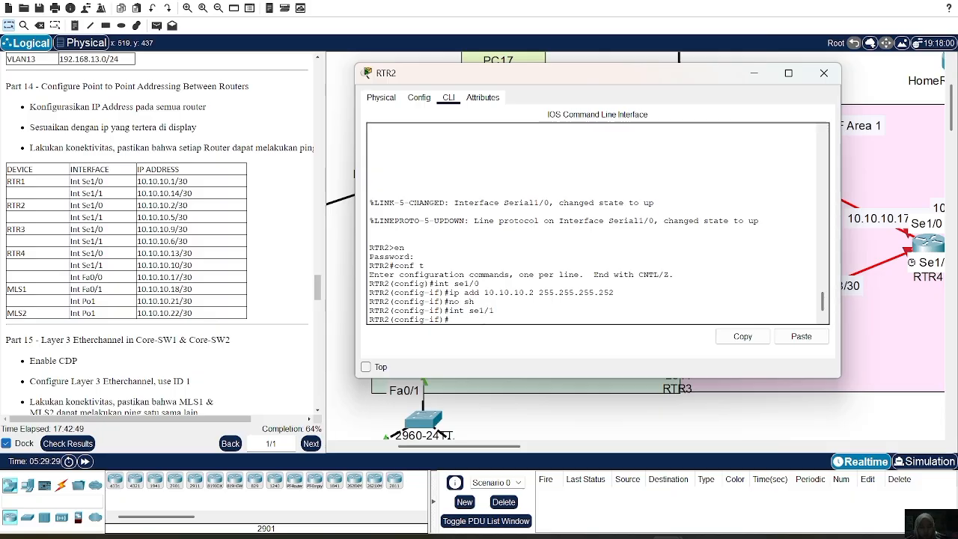
{"action": "key", "text": "Up"}
{"action": "key", "text": "Up"}
{"action": "key", "text": "Up"}
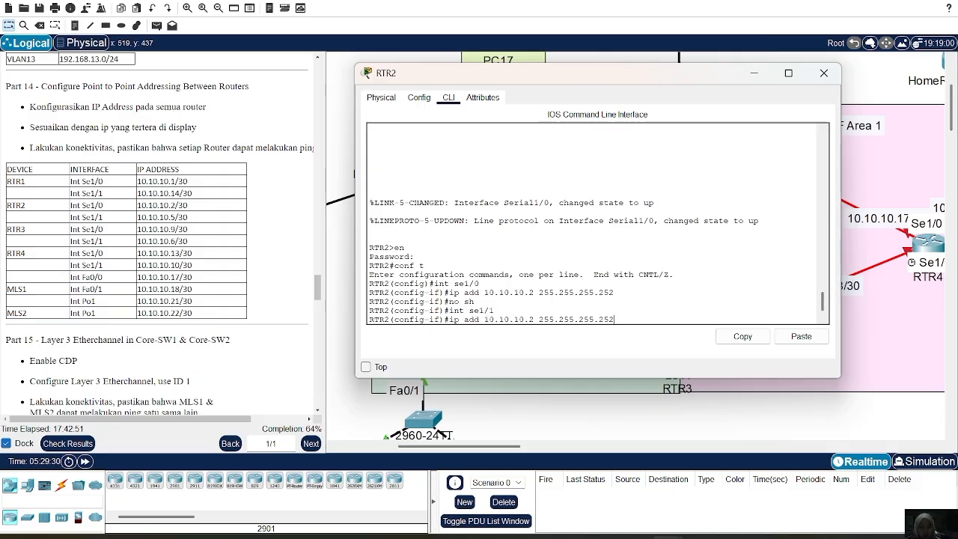
{"action": "key", "text": "Left"}
{"action": "key", "text": "Left"}
{"action": "key", "text": "Left"}
{"action": "key", "text": "Left"}
{"action": "key", "text": "Left"}
{"action": "key", "text": "Left"}
{"action": "key", "text": "Left"}
{"action": "key", "text": "Left"}
{"action": "key", "text": "Left"}
{"action": "key", "text": "Left"}
{"action": "key", "text": "Left"}
{"action": "key", "text": "Left"}
{"action": "key", "text": "Left"}
{"action": "key", "text": "Left"}
{"action": "key", "text": "Left"}
{"action": "key", "text": "Left"}
{"action": "key", "text": "Left"}
{"action": "key", "text": "Left"}
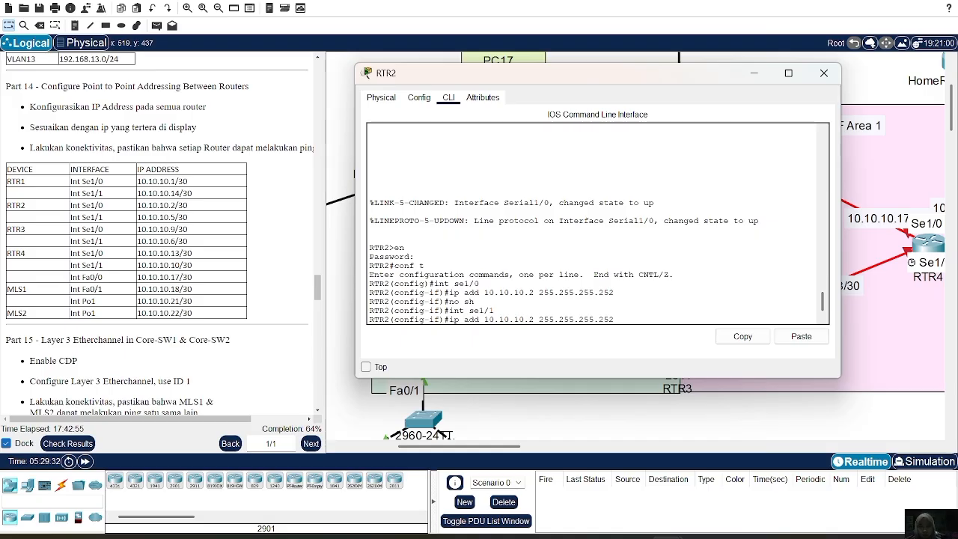
{"action": "key", "text": "BackSpace"}
{"action": "type", "text": "5"}
{"action": "key", "text": "Return"}
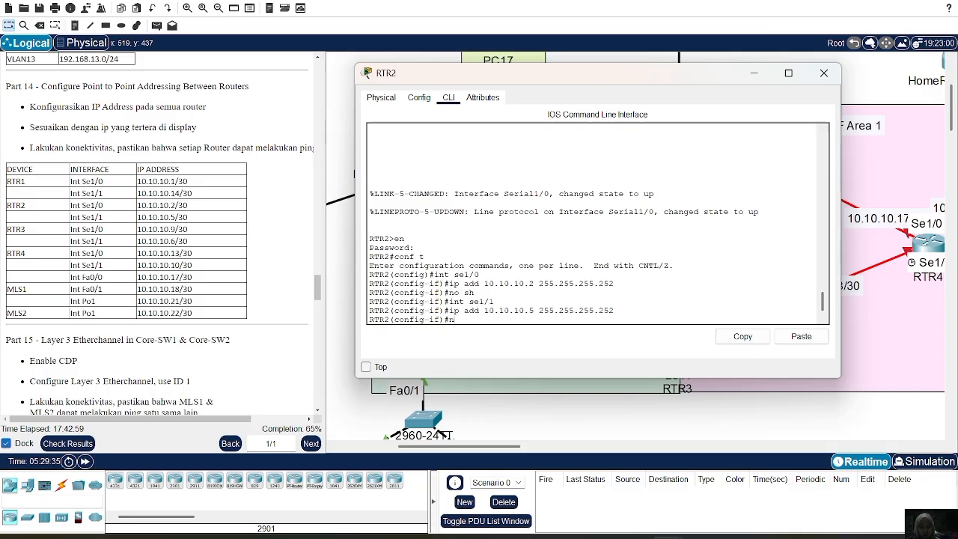
Enable interface Se1/1 on RTR2 with no shutdown.
{"action": "type", "text": "no sh"}
{"action": "key", "text": "Return"}
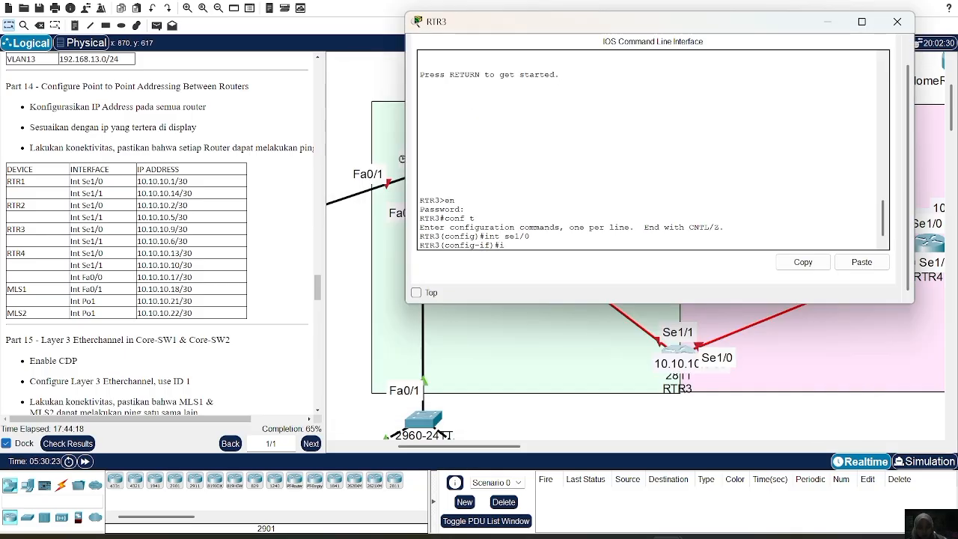
Assign 10.10.10.9 with mask 255.255.255.252 to interface Se1/0 on RTR3 and enable the interface.
{"action": "type", "text": "p add"}
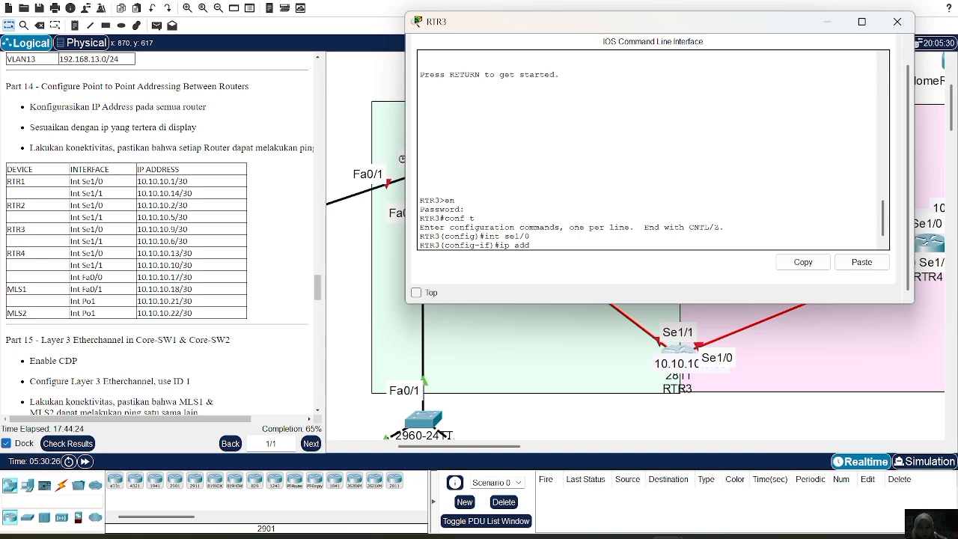
{"action": "type", "text": " 10.10.10.9"}
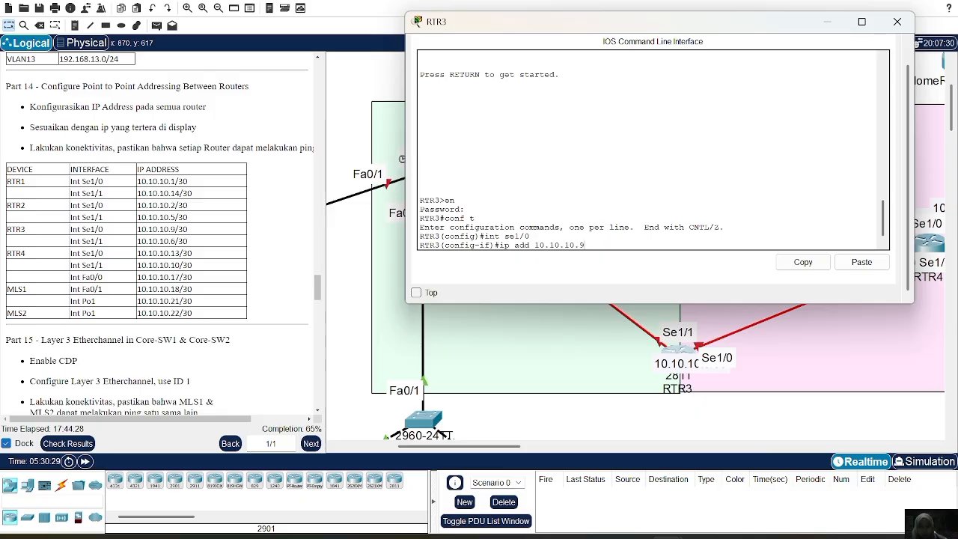
{"action": "type", "text": " 255.2525"}
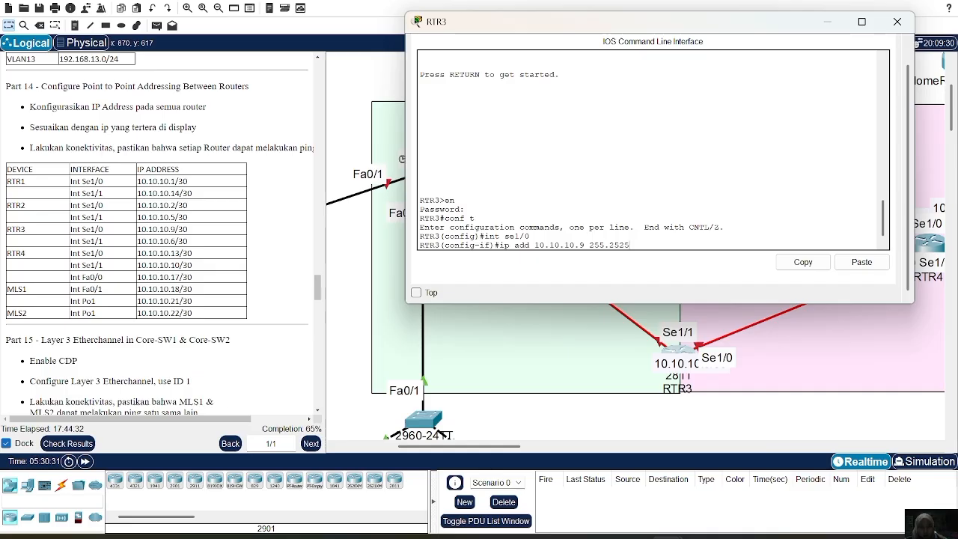
{"action": "type", "text": ".255.24"}
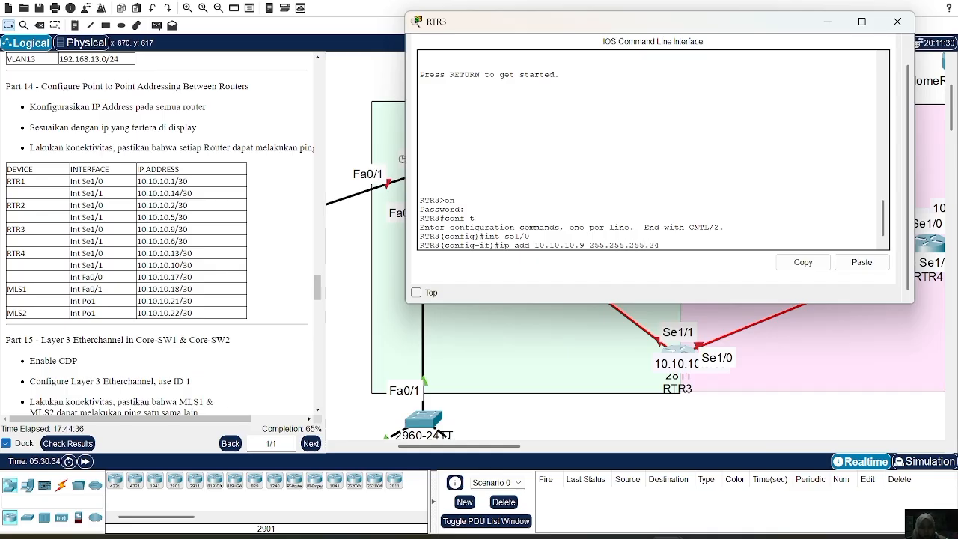
{"action": "key", "text": "BackSpace"}
{"action": "type", "text": "52"}
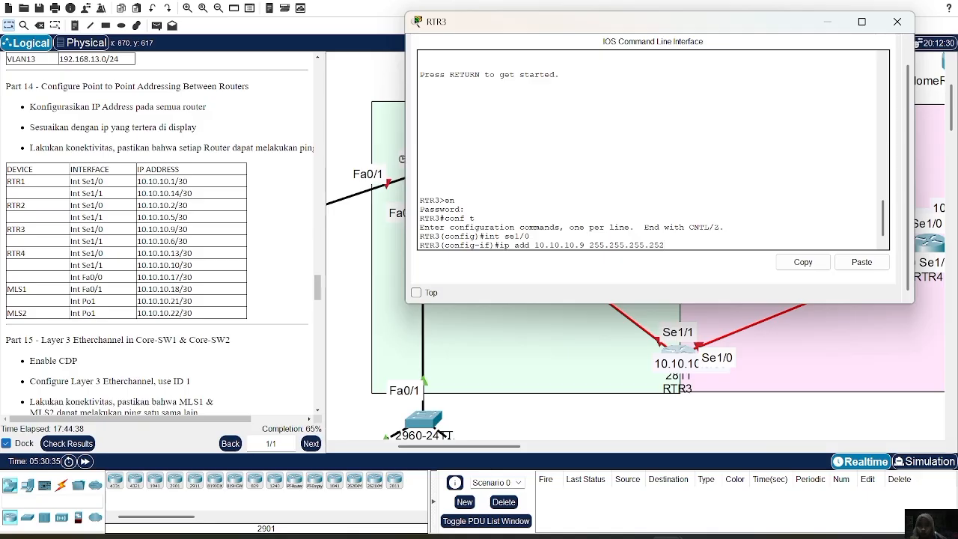
{"action": "key", "text": "Return"}
{"action": "type", "text": "no sh"}
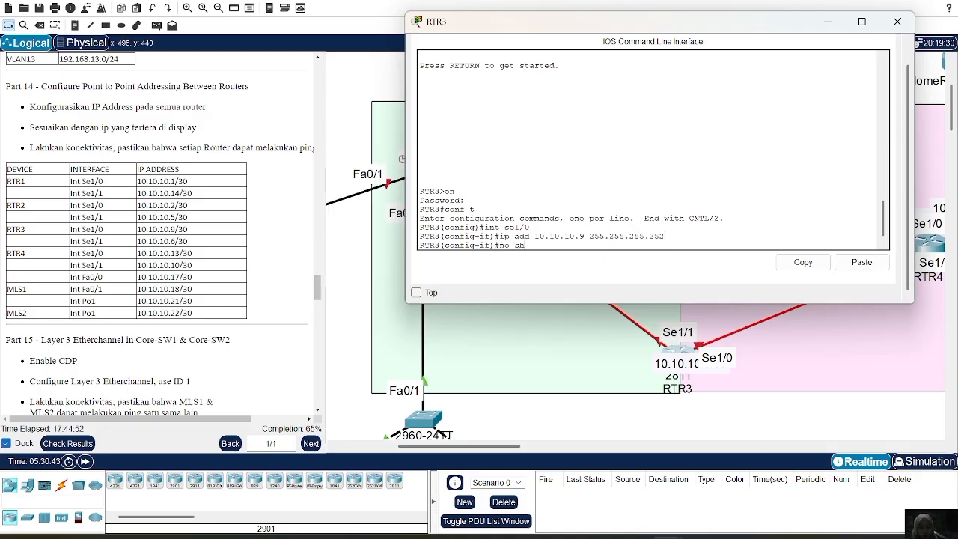
{"action": "key", "text": "Return"}
Assign 10.10.10.6 with mask 255.255.255.252 to interface Se1/1 on RTR3.
{"action": "type", "text": "ig-if)#i"}
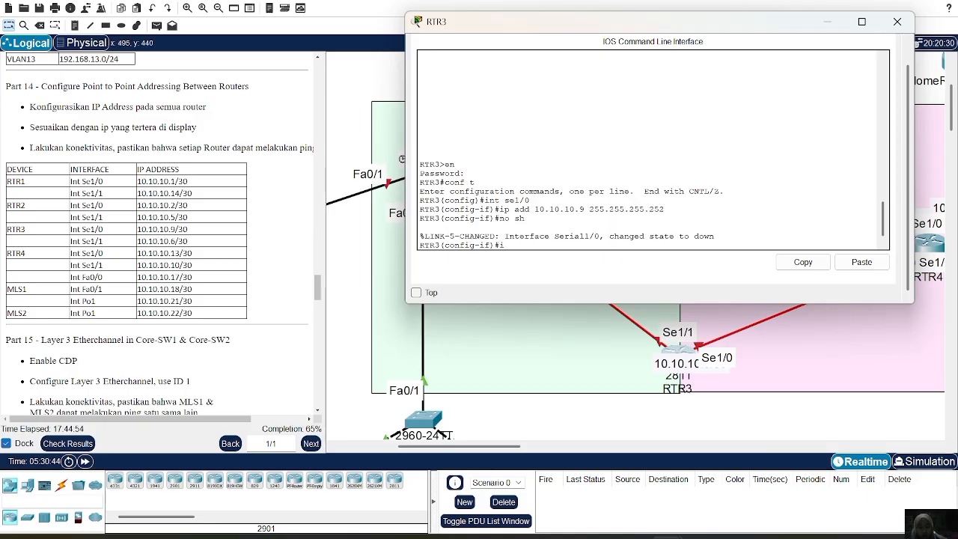
{"action": "type", "text": "nt"}
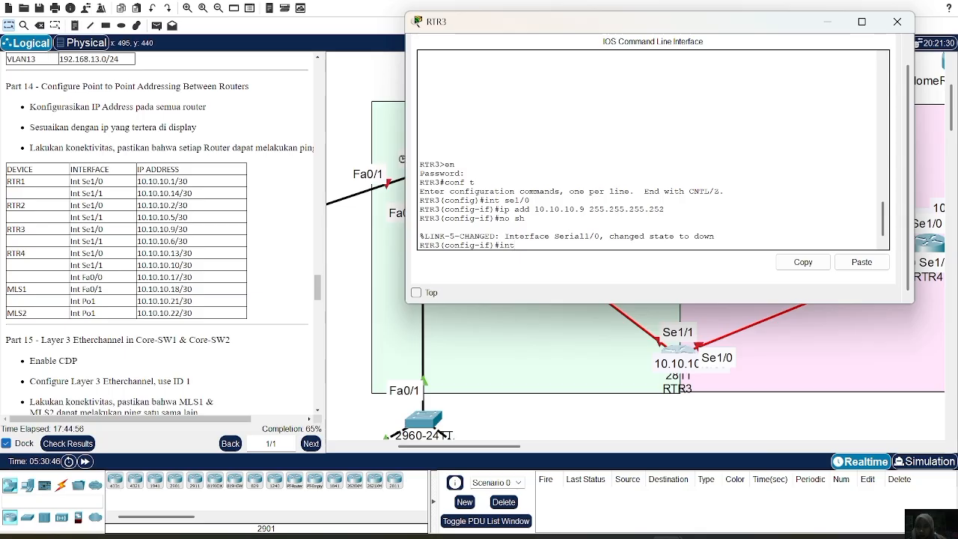
{"action": "type", "text": " se1/1"}
{"action": "key", "text": "Return"}
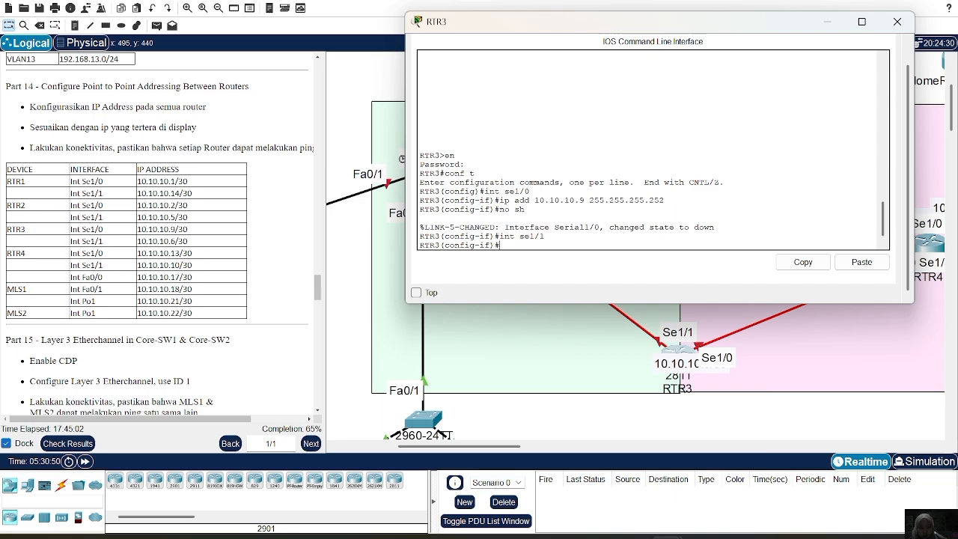
{"action": "key", "text": "Up"}
{"action": "key", "text": "Up"}
{"action": "key", "text": "Up"}
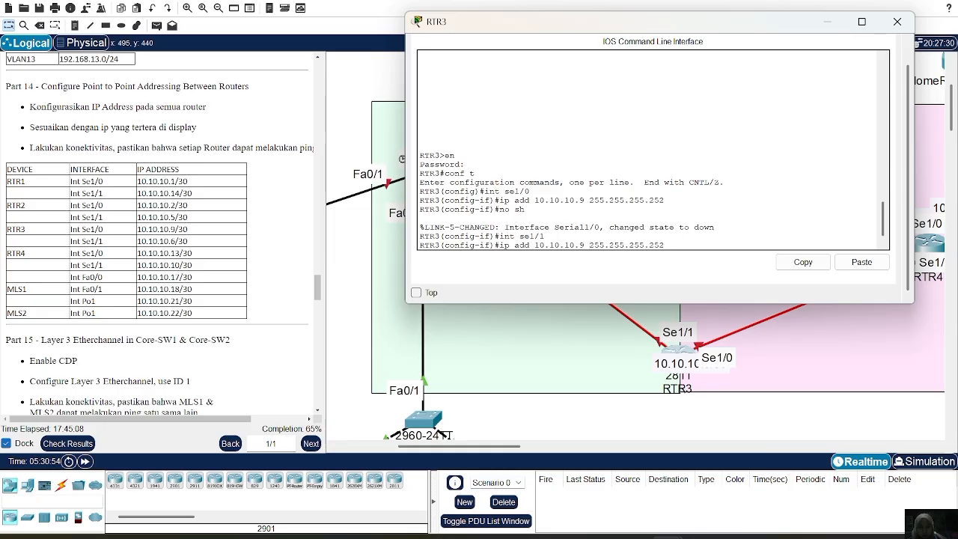
{"action": "key", "text": "Left"}
{"action": "key", "text": "Left"}
{"action": "key", "text": "Left"}
{"action": "key", "text": "Left"}
{"action": "key", "text": "Left"}
{"action": "key", "text": "Left"}
{"action": "key", "text": "Left"}
{"action": "key", "text": "Left"}
{"action": "key", "text": "Left"}
{"action": "key", "text": "Left"}
{"action": "key", "text": "BackSpace"}
{"action": "type", "text": "6"}
{"action": "key", "text": "Return"}
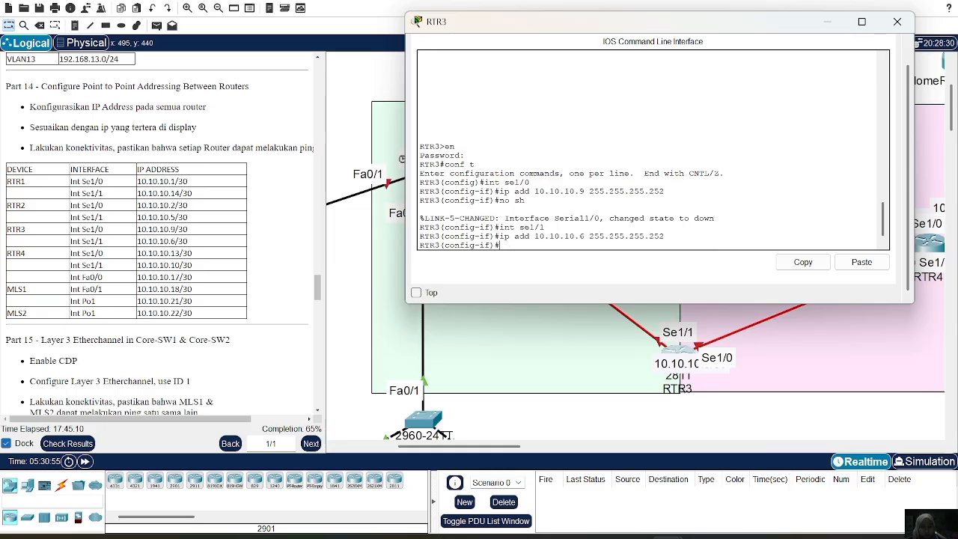
Enable interface Se1/1 on RTR3 with no shutdown and close the router's window.
{"action": "type", "text": "no sh"}
{"action": "key", "text": "Return"}
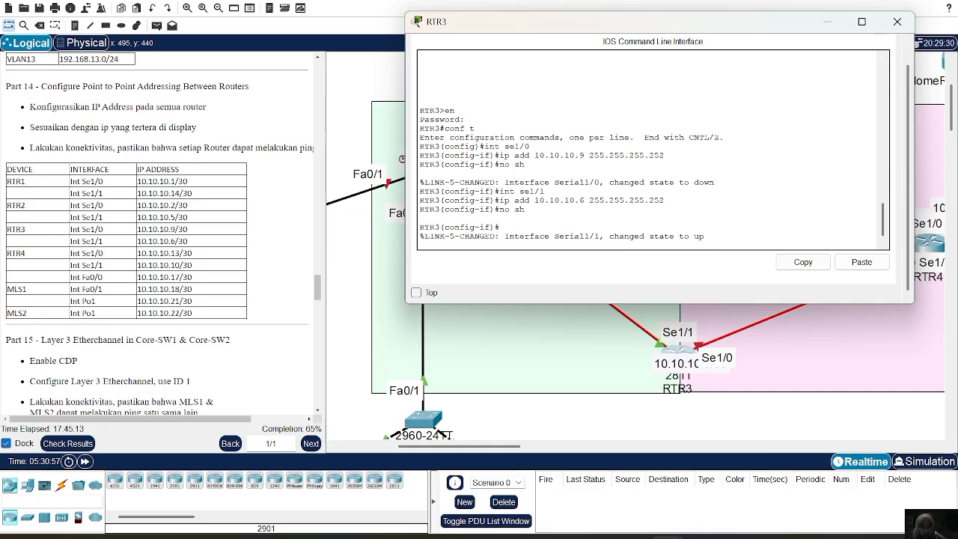
{"action": "left_click", "coordinate": [897, 22]}
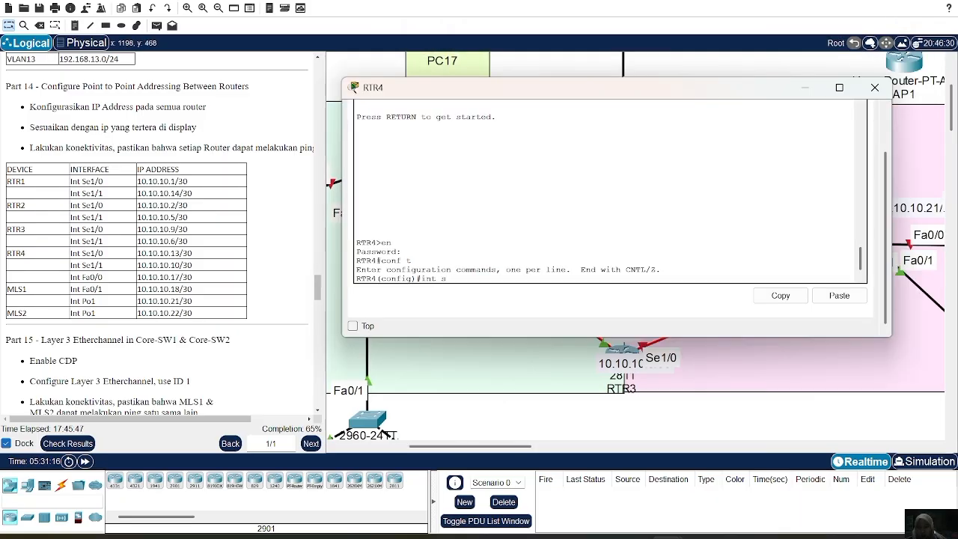
Assign 10.10.10.13 with mask 255.255.255.252 to interface Se1/0 on RTR4.
{"action": "type", "text": "e1/0"}
{"action": "key", "text": "Return"}
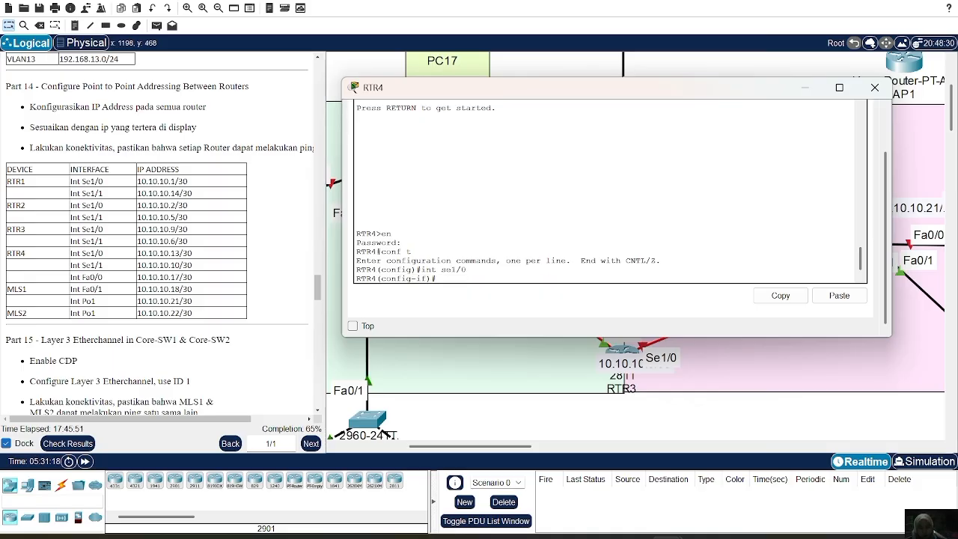
{"action": "type", "text": "ip add 10.10."}
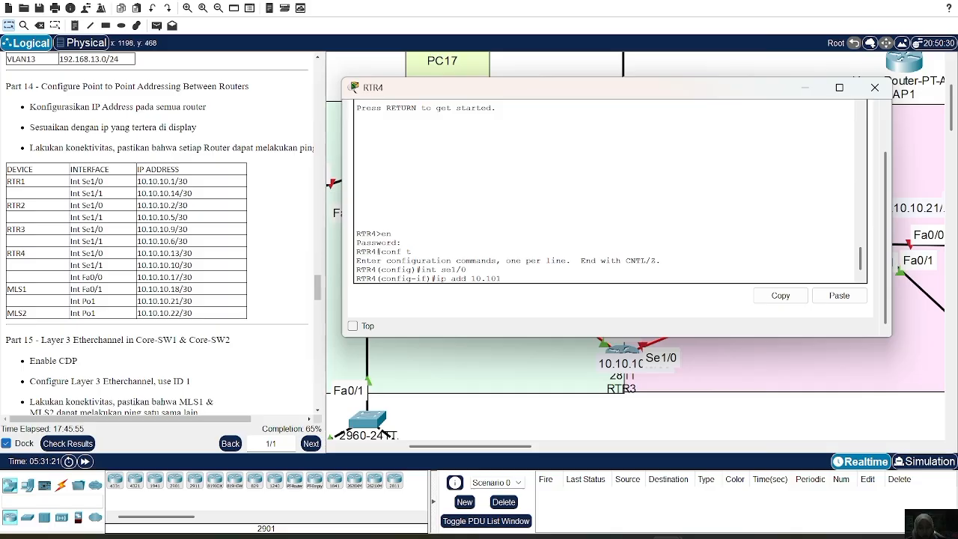
{"action": "type", "text": "10.13 2"}
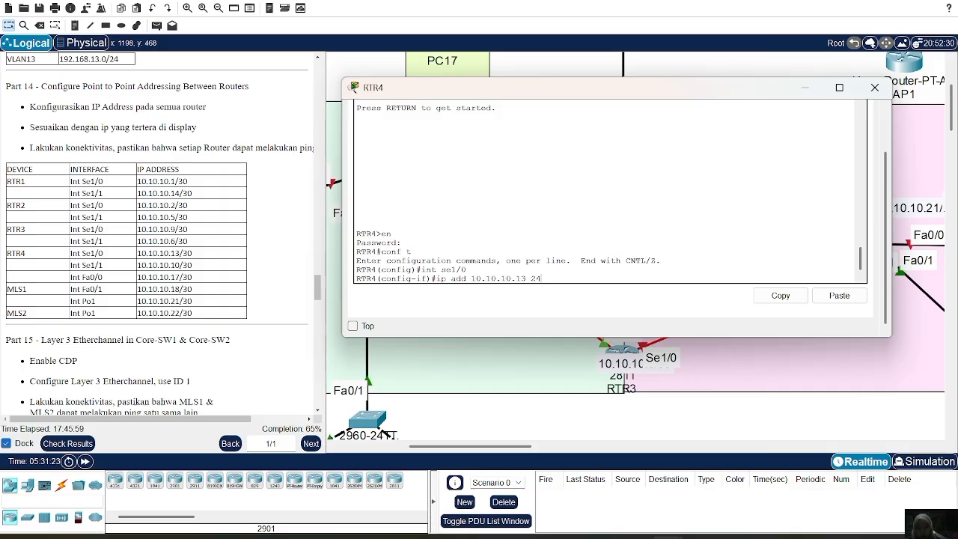
{"action": "type", "text": "55.255.255.252"}
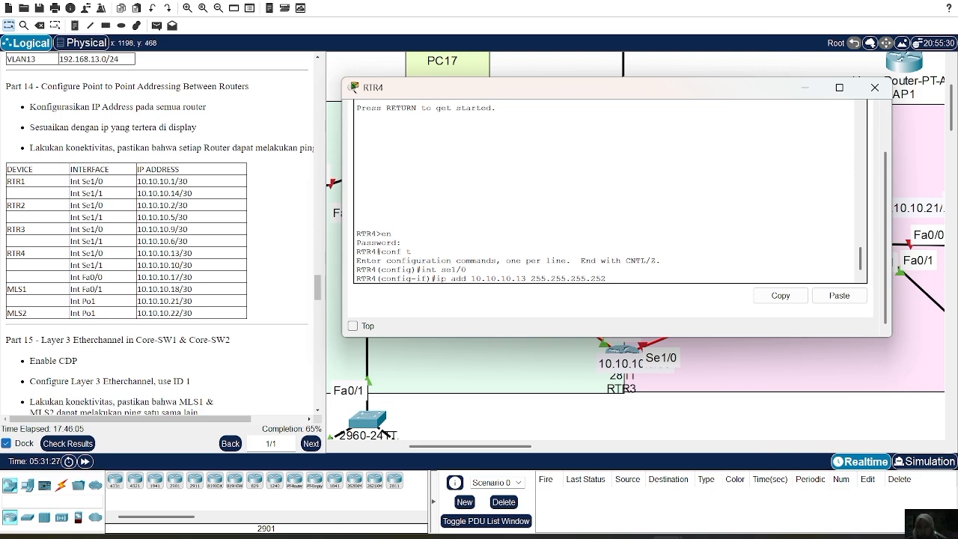
{"action": "key", "text": "Return"}
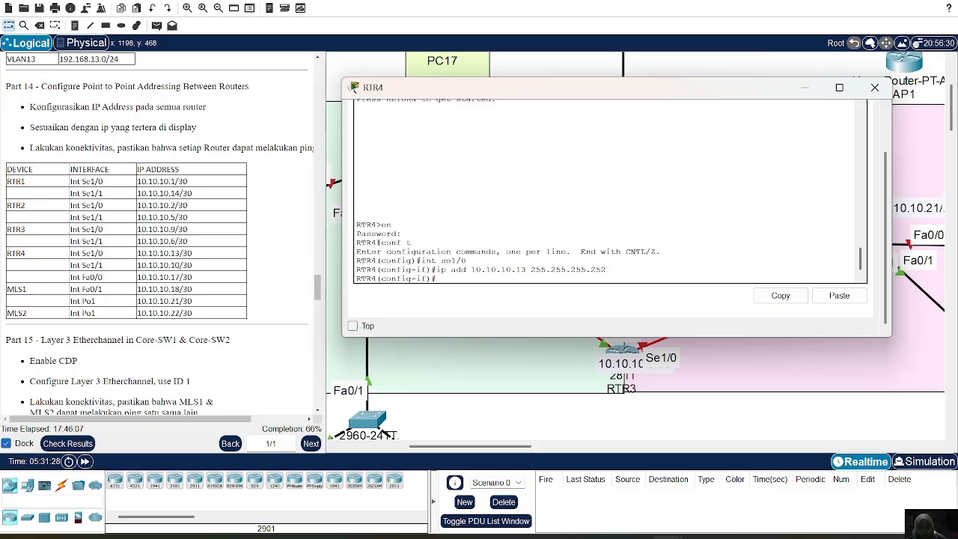
Enable interface Se1/0 on RTR4 with no shutdown.
{"action": "type", "text": "no sh"}
{"action": "key", "text": "Return"}
Try to assign 10.10.10.13 with mask 255.255.255.252 to interface Se1/1 on RTR4.
{"action": "key", "text": "Return"}
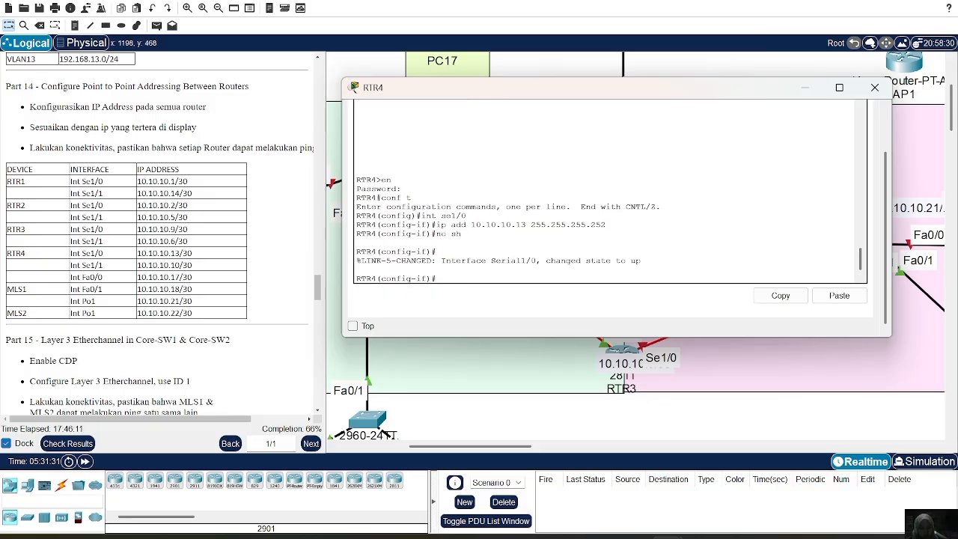
{"action": "type", "text": "int"}
{"action": "type", "text": "se1/1"}
{"action": "key", "text": "Return"}
{"action": "key", "text": "Up"}
{"action": "key", "text": "Up"}
{"action": "key", "text": "Up"}
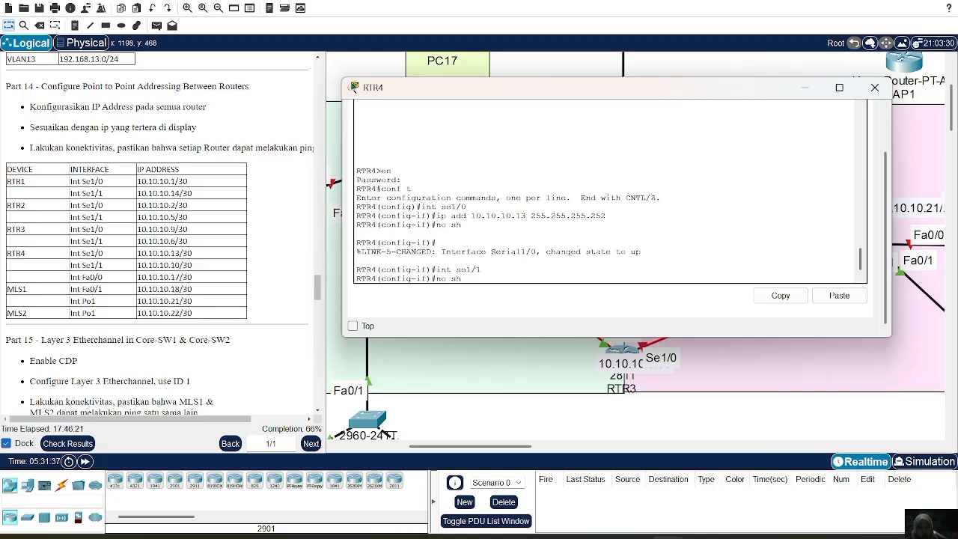
{"action": "key", "text": "Left"}
{"action": "key", "text": "Left"}
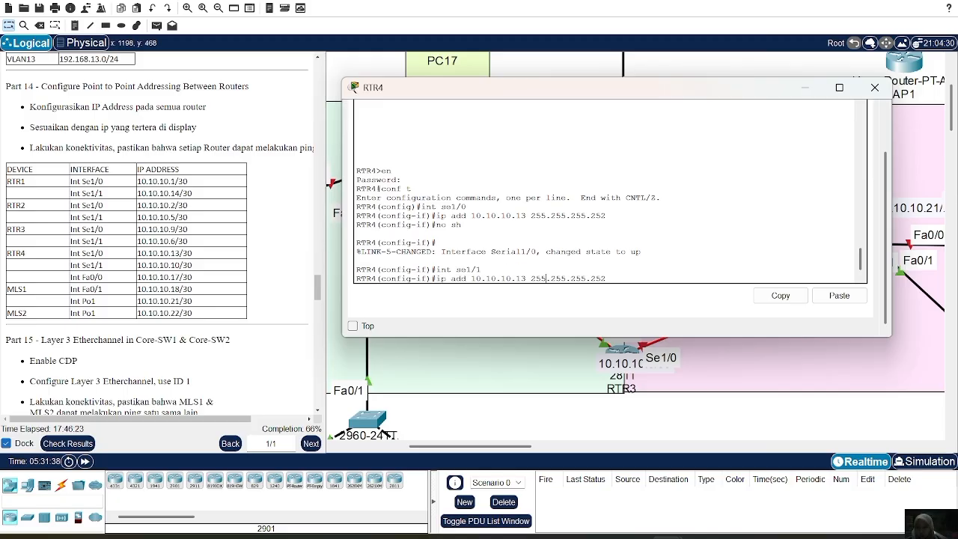
{"action": "key", "text": "Return"}
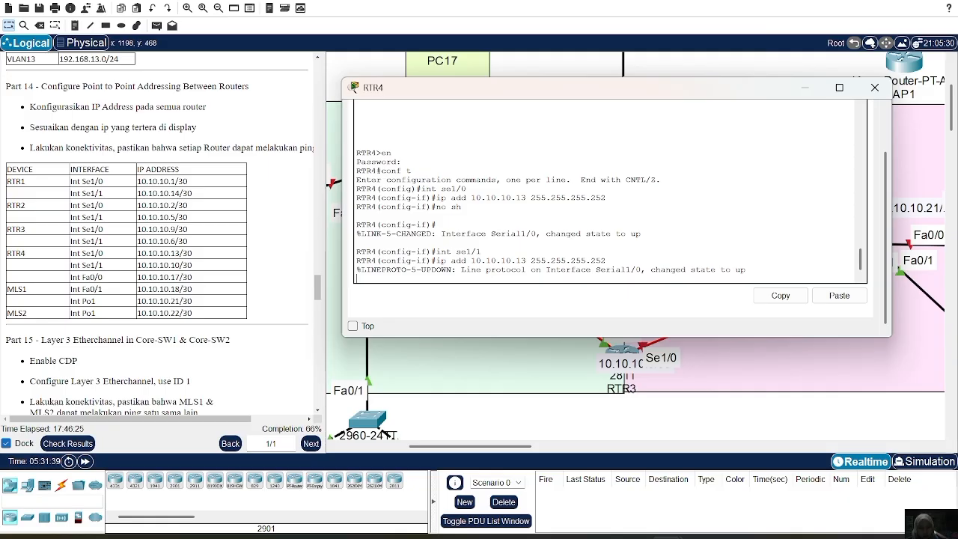
{"action": "key", "text": "Return"}
Assign 10.10.10.17 with mask 255.255.255.252 to interface Se1/1 on RTR4 and enable the interface.
{"action": "key", "text": "Up"}
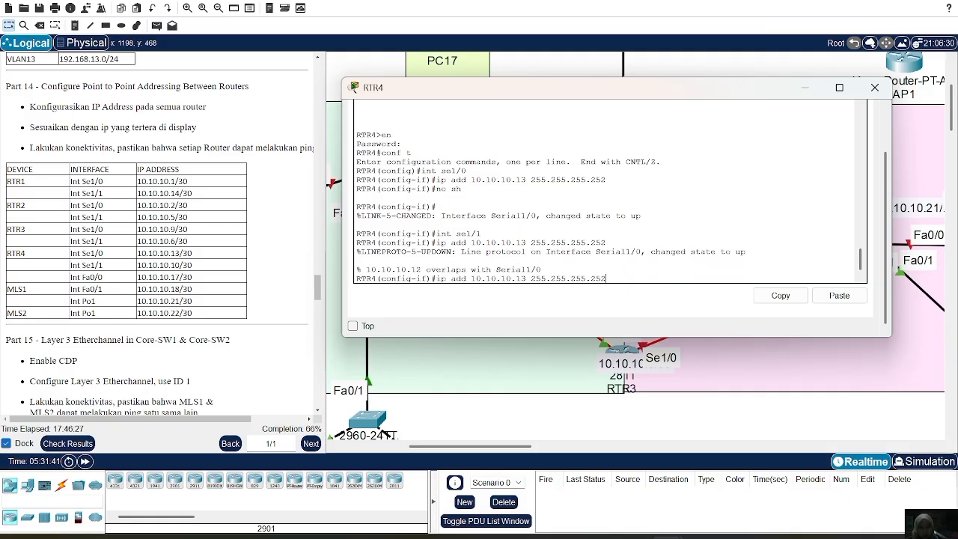
{"action": "key", "text": "Up"}
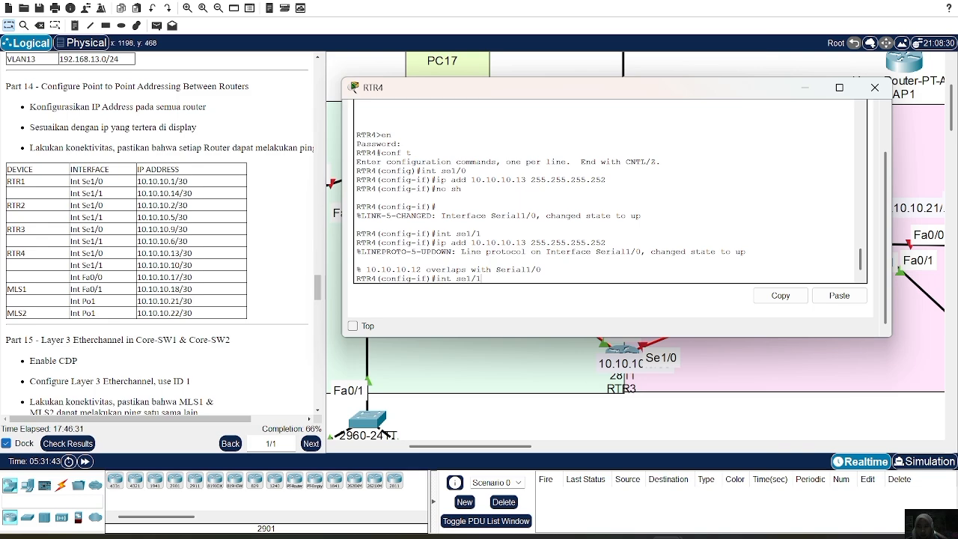
{"action": "key", "text": "Return"}
{"action": "key", "text": "Up"}
{"action": "key", "text": "Up"}
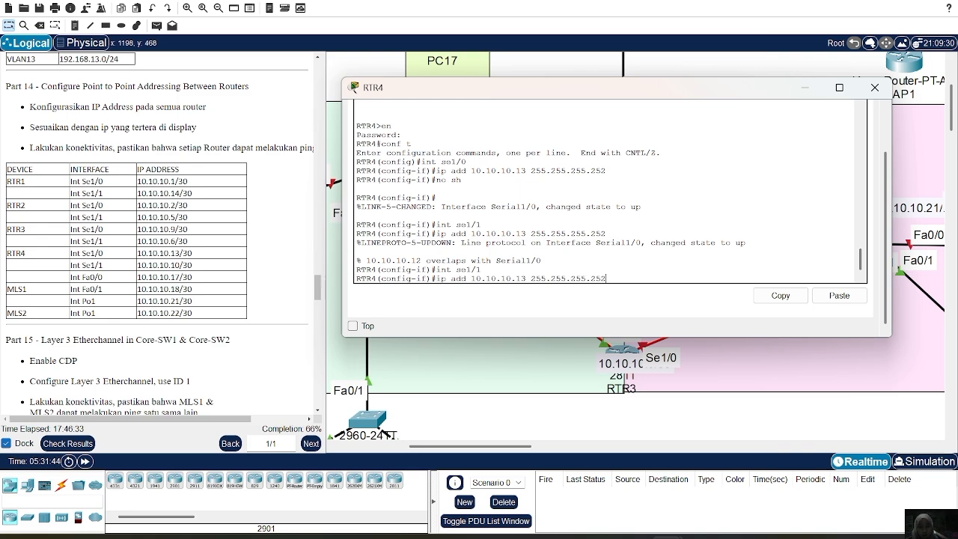
{"action": "key", "text": "BackSpace"}
{"action": "type", "text": "7"}
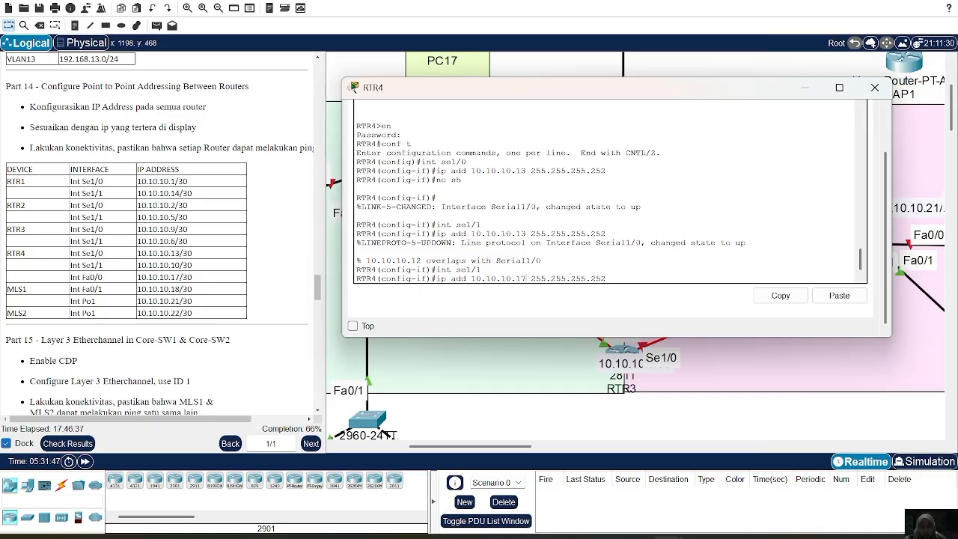
{"action": "key", "text": "Return"}
{"action": "type", "text": "no s"}
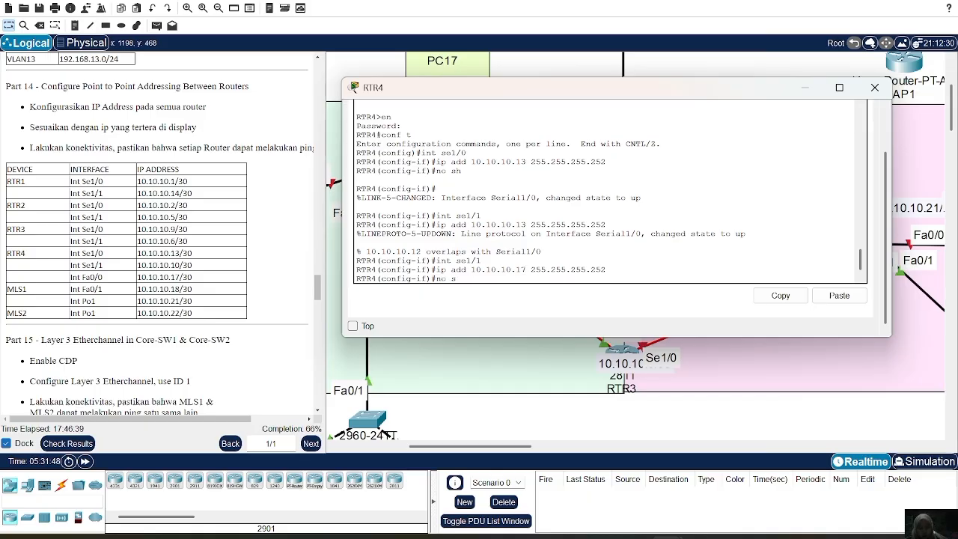
{"action": "type", "text": "h"}
{"action": "key", "text": "Return"}
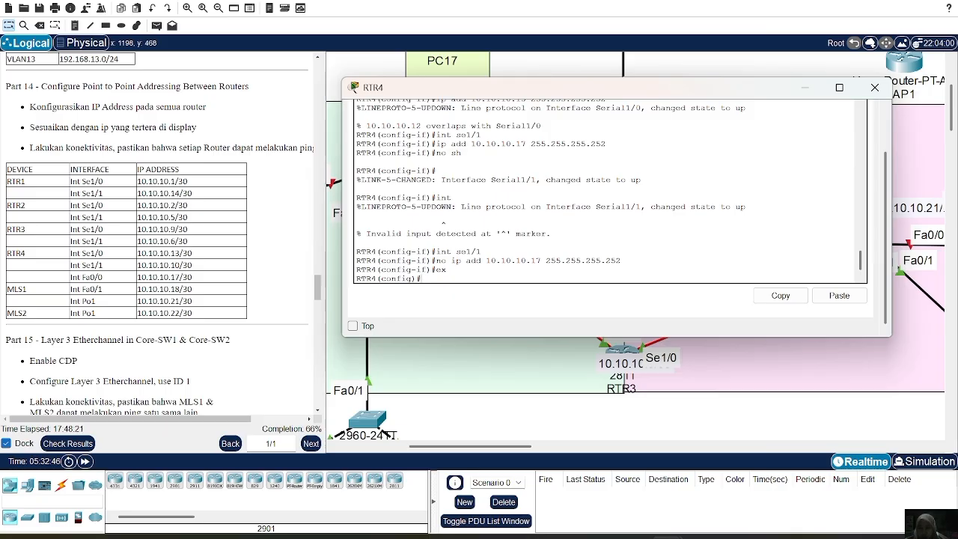
Assign 10.10.10.10 with mask 255.255.255.252 to interface Se1/1 on RTR4.
{"action": "key", "text": "Up"}
{"action": "key", "text": "Up"}
{"action": "key", "text": "Up"}
{"action": "key", "text": "Return"}
{"action": "key", "text": "Up"}
{"action": "key", "text": "Up"}
{"action": "key", "text": "Up"}
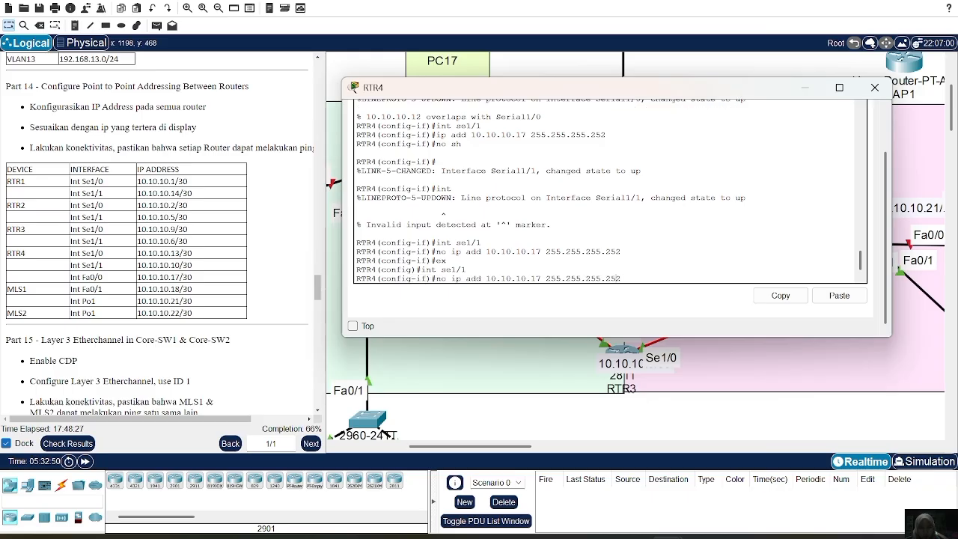
{"action": "key", "text": "BackSpace"}
{"action": "type", "text": "0"}
{"action": "key", "text": "Left"}
{"action": "key", "text": "Left"}
{"action": "key", "text": "Left"}
{"action": "key", "text": "Left"}
{"action": "key", "text": "Left"}
{"action": "key", "text": "Left"}
{"action": "key", "text": "Left"}
{"action": "key", "text": "Left"}
{"action": "key", "text": "Left"}
{"action": "key", "text": "Left"}
{"action": "key", "text": "Left"}
{"action": "key", "text": "Left"}
{"action": "key", "text": "Left"}
{"action": "key", "text": "Left"}
{"action": "key", "text": "Left"}
{"action": "key", "text": "Left"}
{"action": "key", "text": "Left"}
{"action": "key", "text": "Left"}
{"action": "key", "text": "BackSpace"}
{"action": "key", "text": "BackSpace"}
{"action": "key", "text": "BackSpace"}
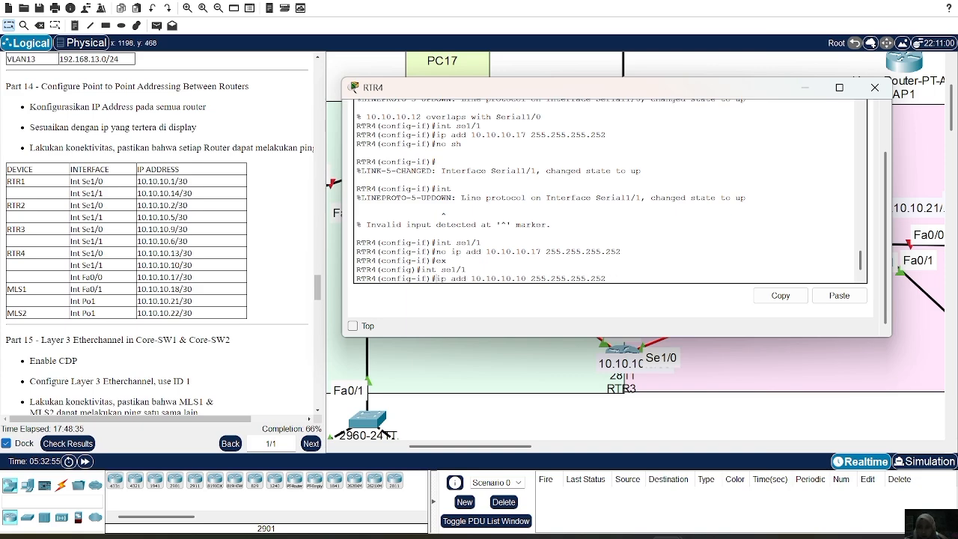
{"action": "key", "text": "Return"}
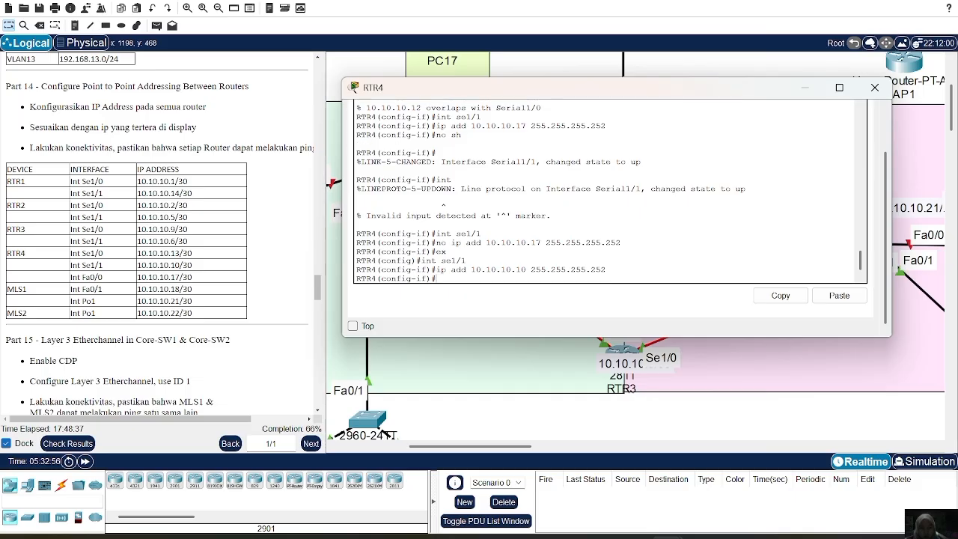
Enable interface Se1/1 on RTR4 with no shutdown.
{"action": "type", "text": "no hs"}
{"action": "key", "text": "BackSpace"}
{"action": "key", "text": "BackSpace"}
{"action": "type", "text": "sh"}
{"action": "key", "text": "Return"}
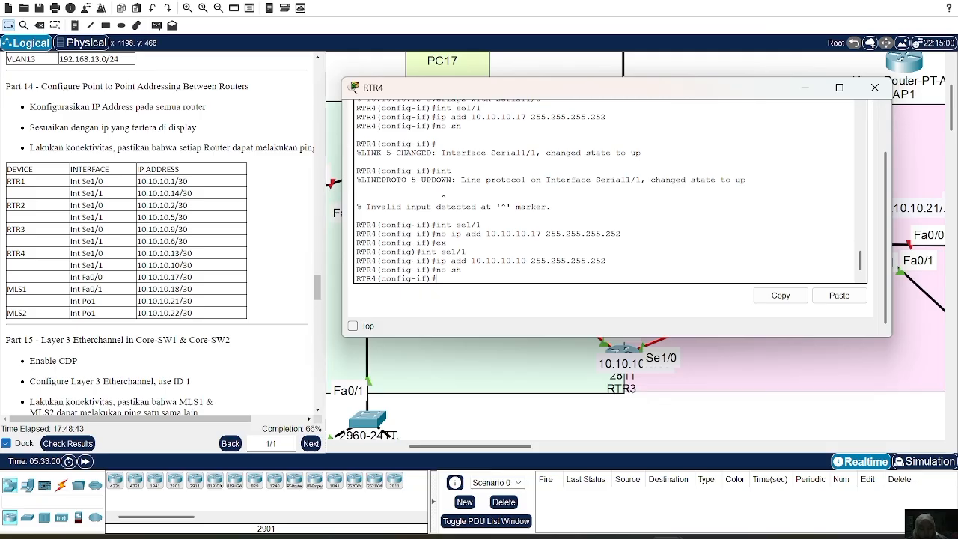
Assign 10.10.10.17 with mask 255.255.255.252 to interface Fa0/0 on RTR4.
{"action": "type", "text": "int"}
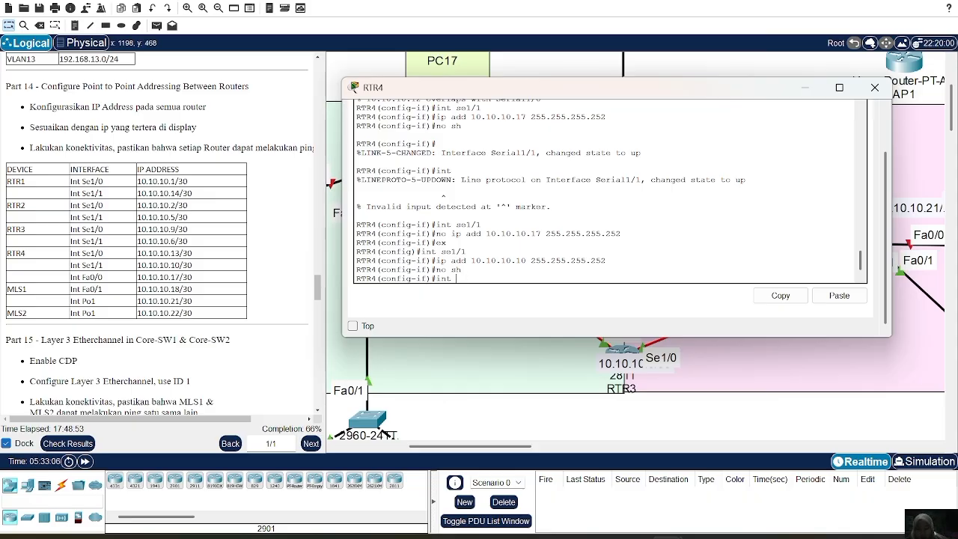
{"action": "type", "text": "fa0/0"}
{"action": "key", "text": "Return"}
{"action": "key", "text": "Up"}
{"action": "key", "text": "Up"}
{"action": "key", "text": "Up"}
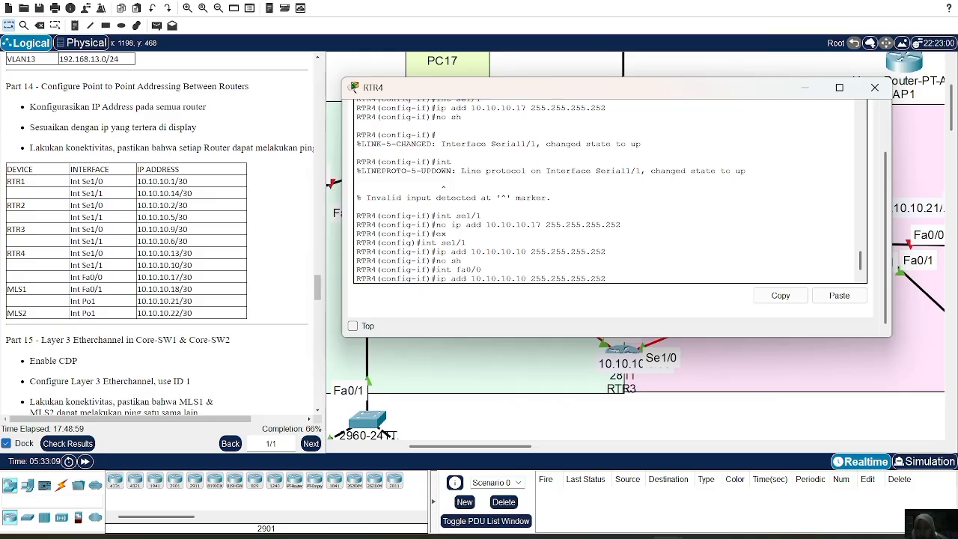
{"action": "key", "text": "Left"}
{"action": "key", "text": "Left"}
{"action": "key", "text": "Left"}
{"action": "key", "text": "Left"}
{"action": "key", "text": "Left"}
{"action": "key", "text": "Left"}
{"action": "key", "text": "Left"}
{"action": "key", "text": "Left"}
{"action": "key", "text": "Left"}
{"action": "key", "text": "Left"}
{"action": "key", "text": "Left"}
{"action": "key", "text": "Left"}
{"action": "key", "text": "Left"}
{"action": "key", "text": "Left"}
{"action": "key", "text": "Left"}
{"action": "key", "text": "Left"}
{"action": "key", "text": "BackSpace"}
{"action": "type", "text": "7"}
{"action": "key", "text": "Return"}
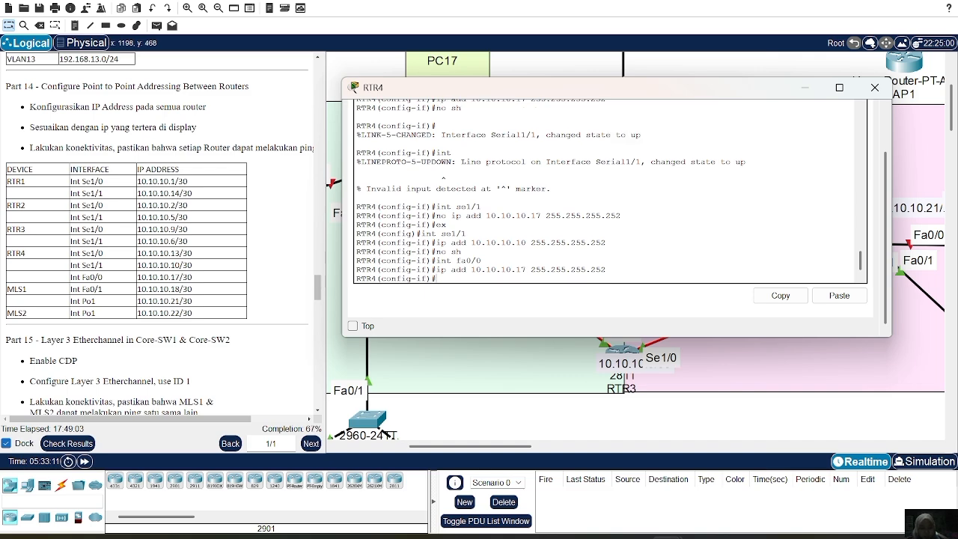
Enable interface Fa0/0 on RTR4 with no shutdown and close the router's window.
{"action": "type", "text": "no sh"}
{"action": "key", "text": "Return"}
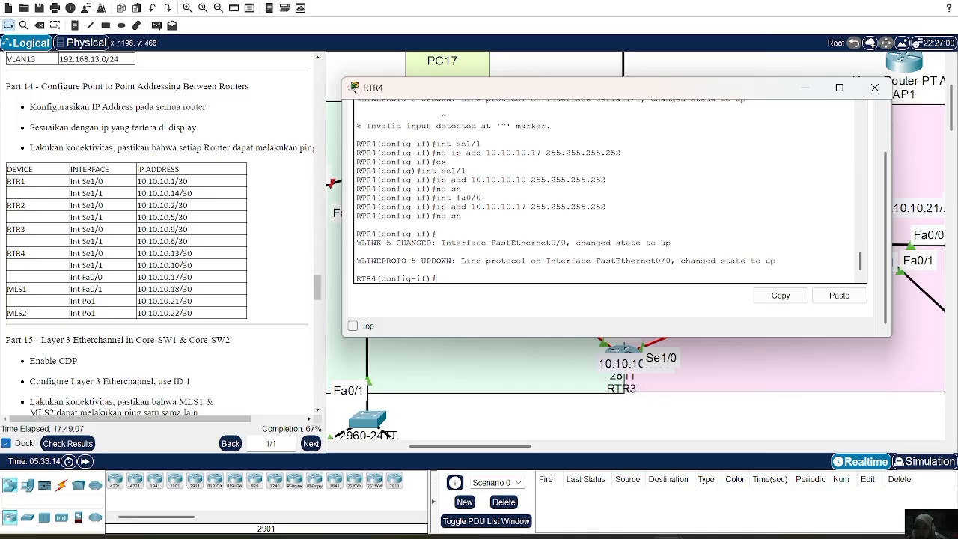
{"action": "left_click", "coordinate": [874, 87]}
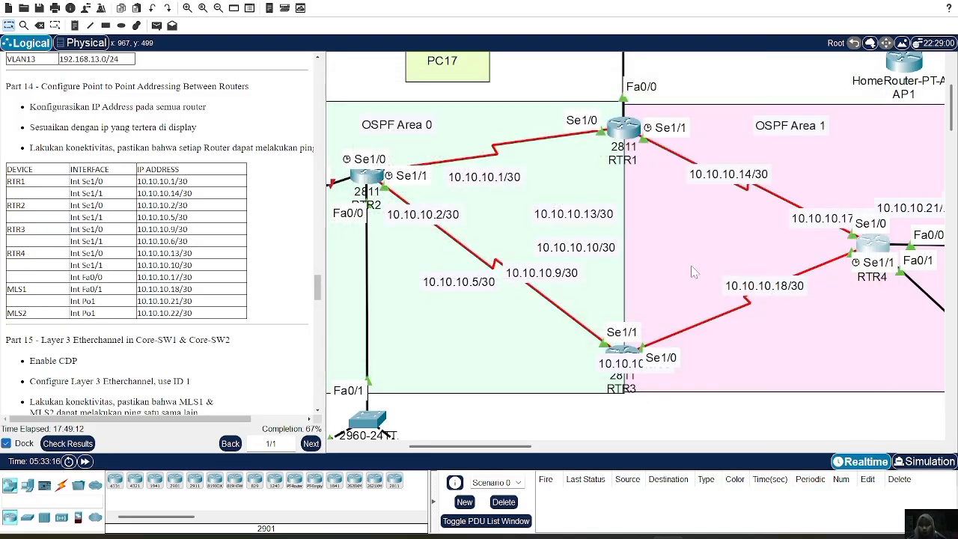
Enter interface configuration mode for Fa0/1 on the multilayer switch MLS1.
{"action": "scroll", "coordinate": [732, 256], "scroll_direction": "down", "scroll_amount": 5}
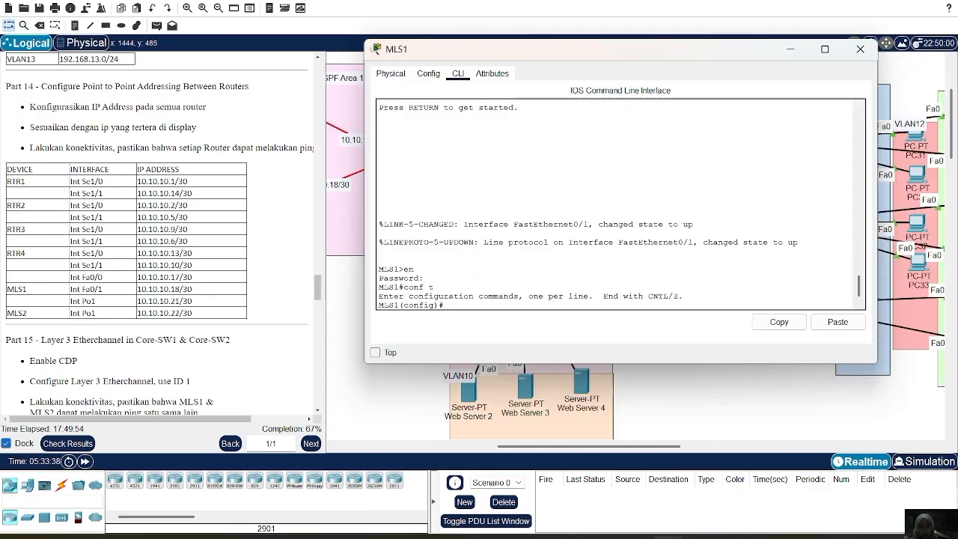
{"action": "type", "text": "int"}
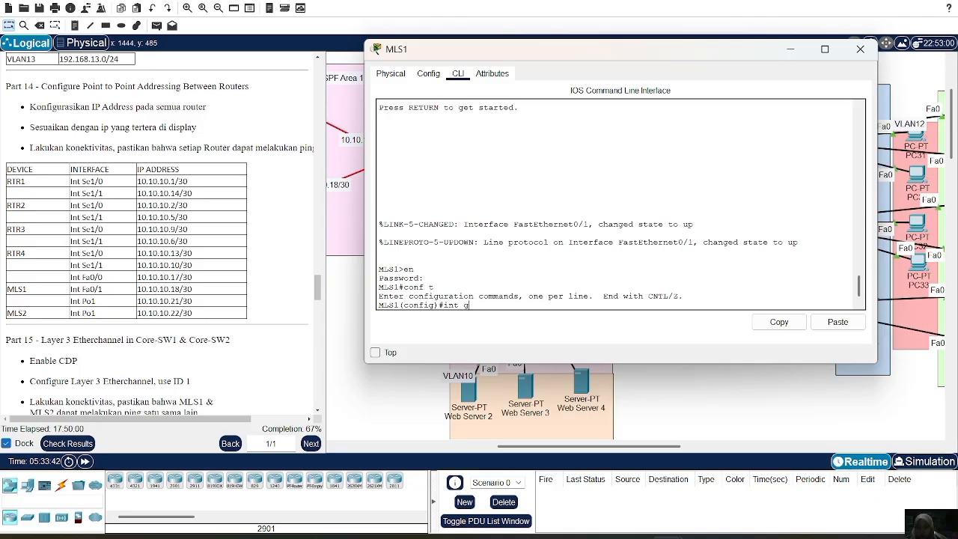
{"action": "type", "text": "fa"}
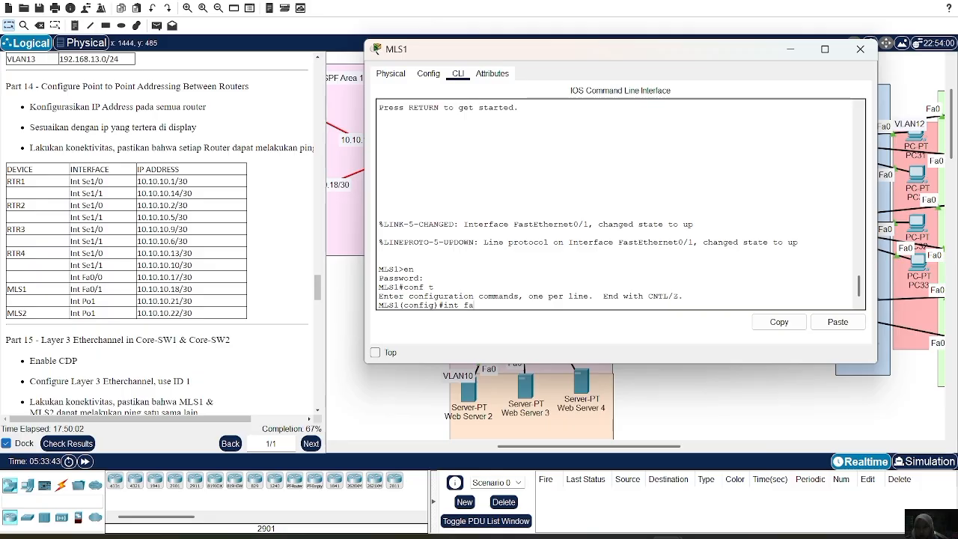
{"action": "type", "text": "0/1"}
{"action": "key", "text": "Return"}
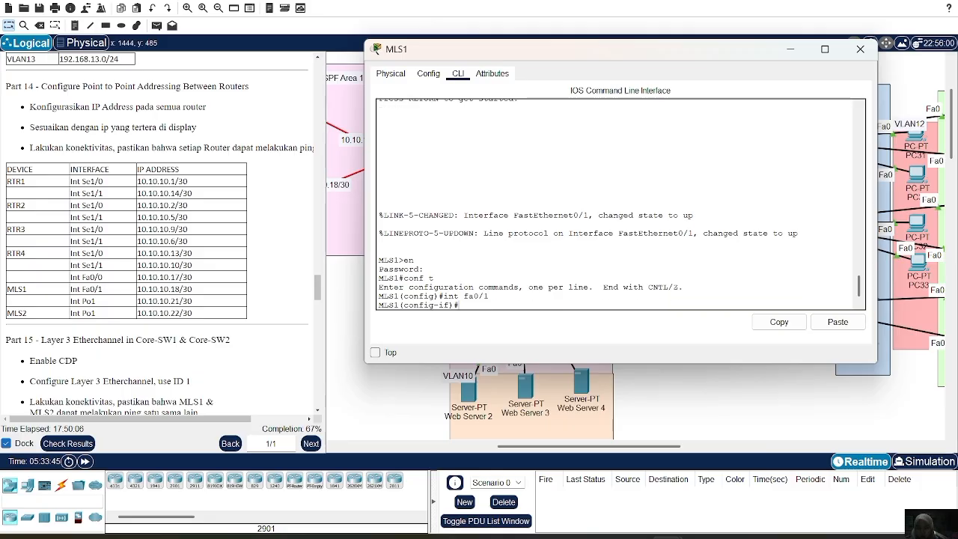
Try to assign 10.10.10.18 with mask 255.255.255.252 to interface Fa0/1 on MLS1.
{"action": "type", "text": "ip add 10.10.10.18"}
{"action": "type", "text": "255.255.255."}
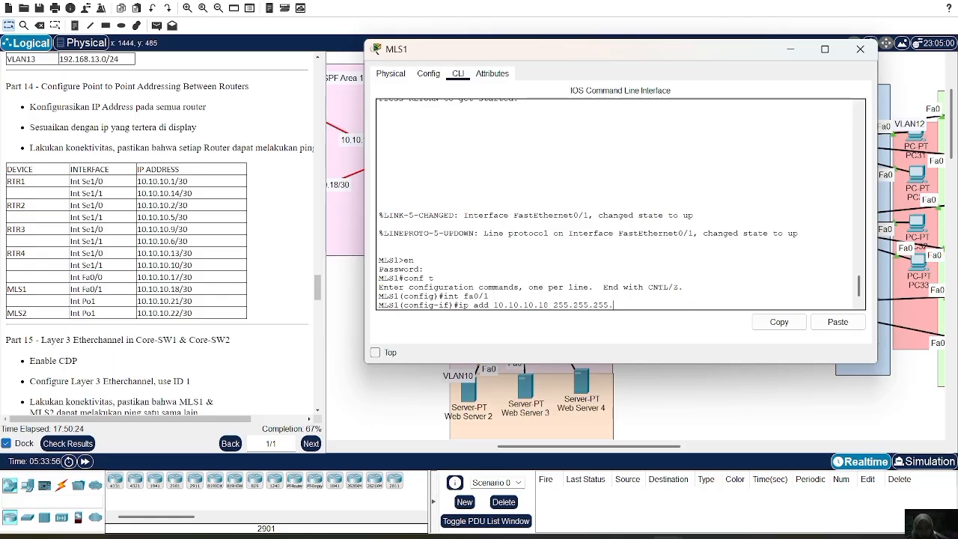
{"action": "type", "text": "252"}
{"action": "key", "text": "Return"}
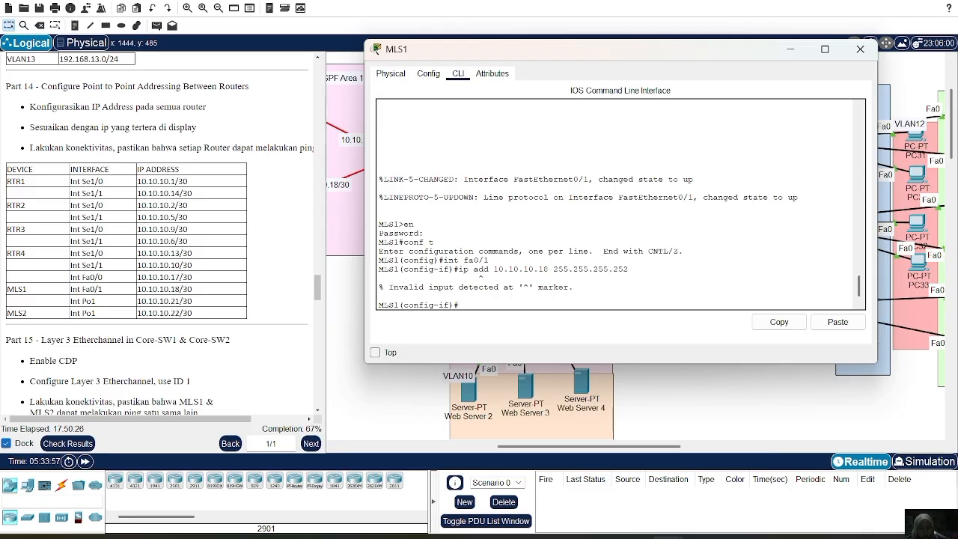
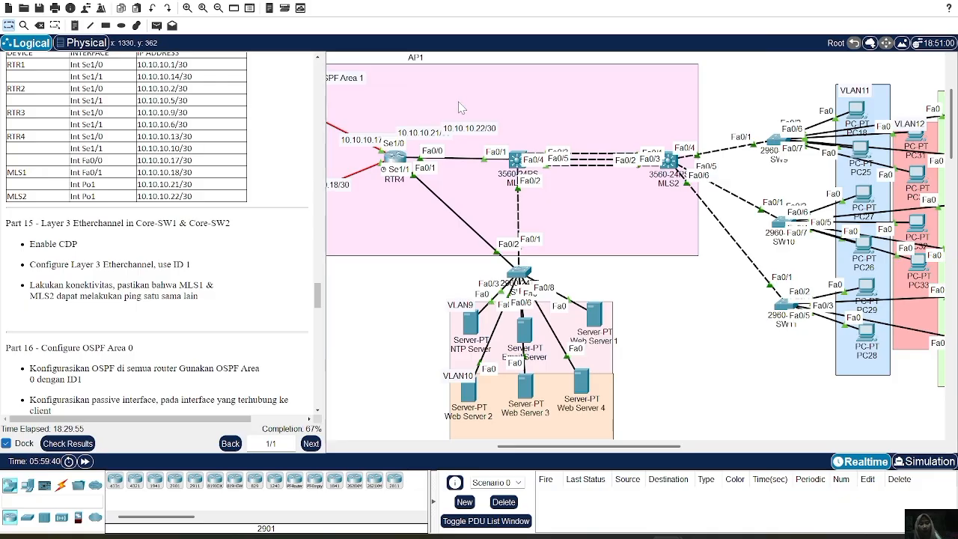
Enter interface range configuration mode for Fa0/3-5 on the multilayer switch MLS1.
{"action": "left_click", "coordinate": [516, 161]}
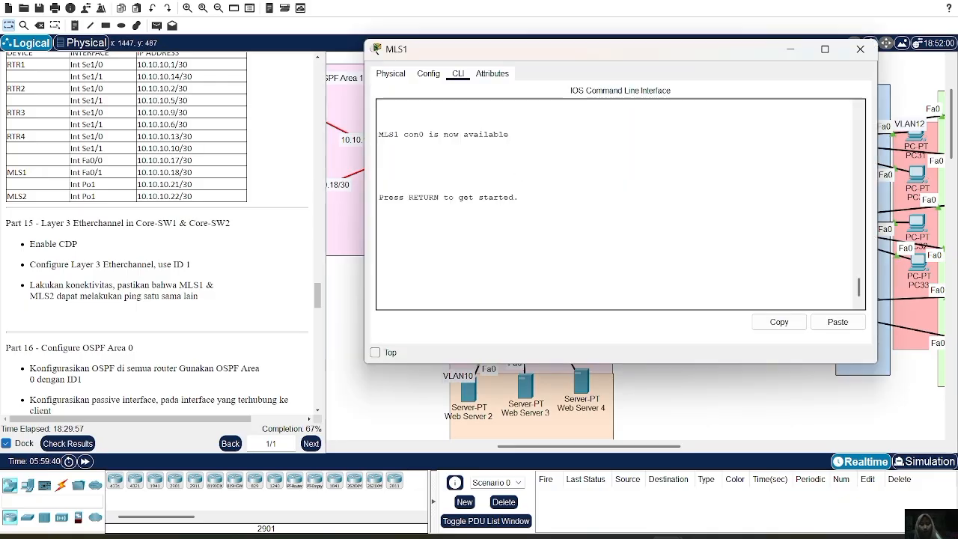
{"action": "type", "text": "int ra"}
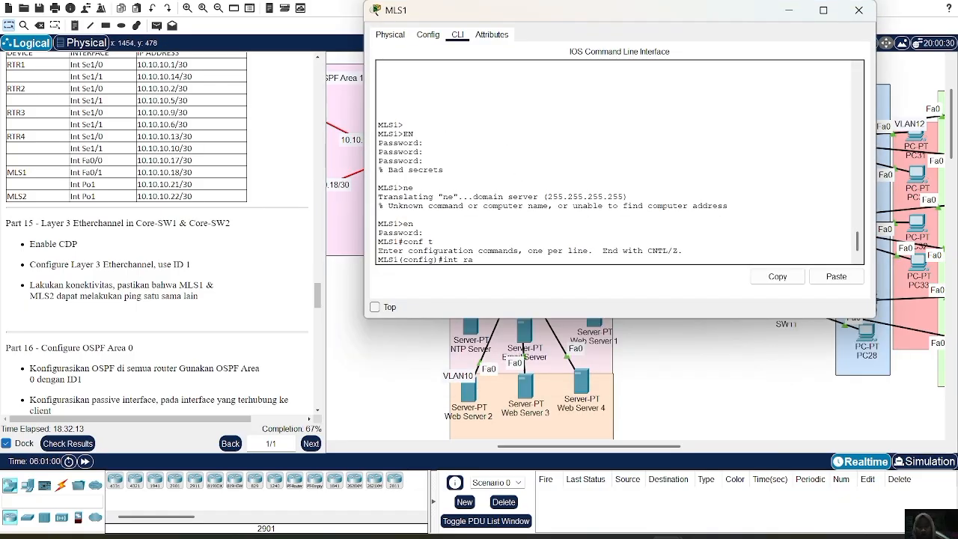
{"action": "type", "text": " fa0/3-5"}
{"action": "key", "text": "Return"}
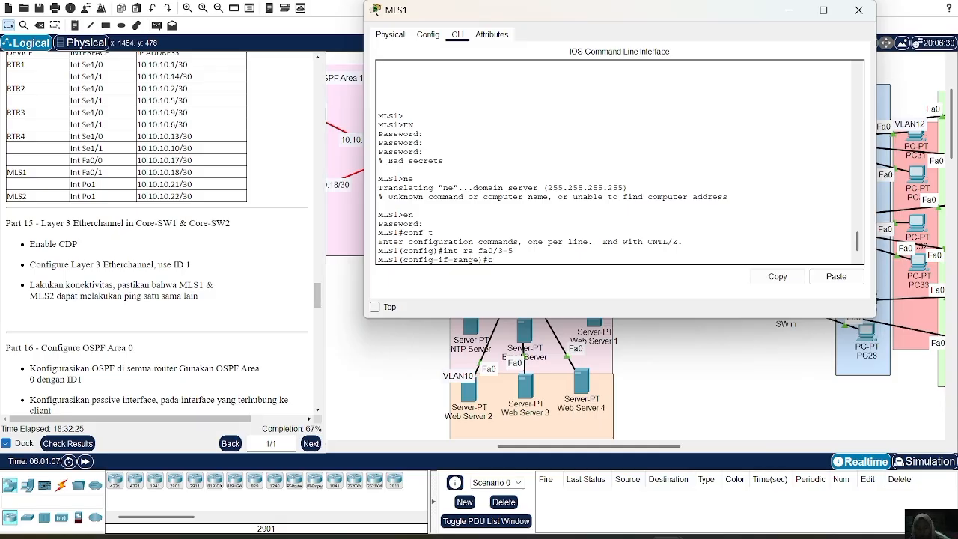
Bundle the Fa0/3-5 interface range on MLS1 into channel group 1 with mode on.
{"action": "type", "text": "cham"}
{"action": "key", "text": "BackSpace"}
{"action": "type", "text": "nn"}
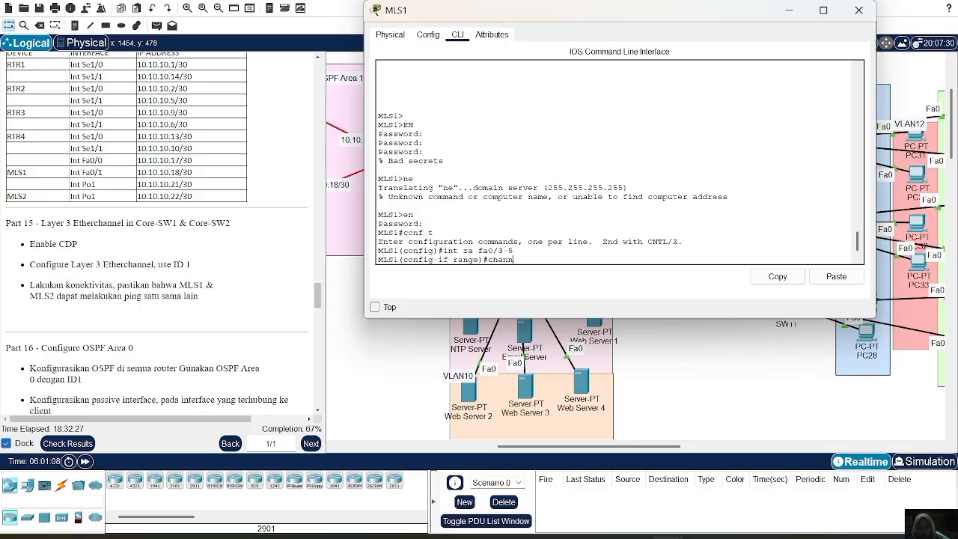
{"action": "type", "text": "el -group 1"}
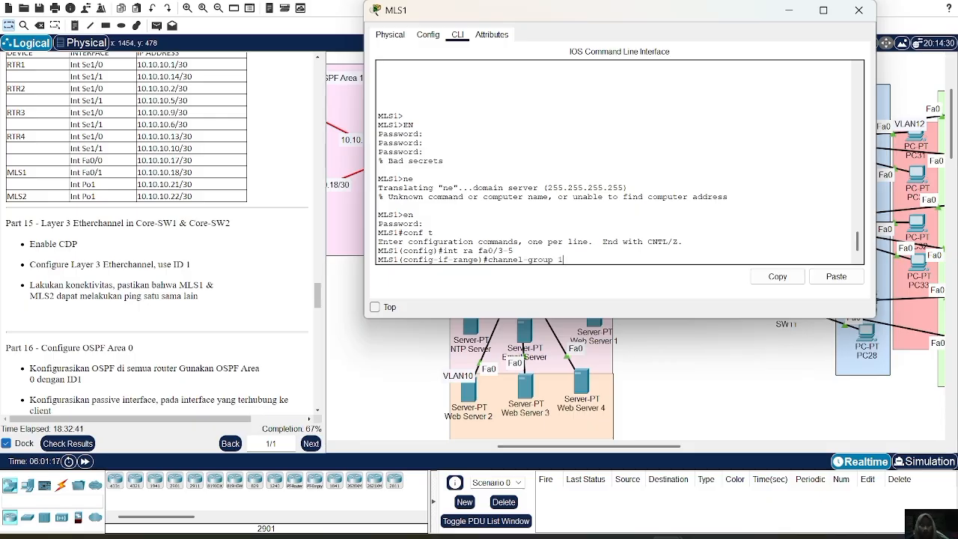
{"action": "type", "text": " mode on"}
{"action": "key", "text": "Return"}
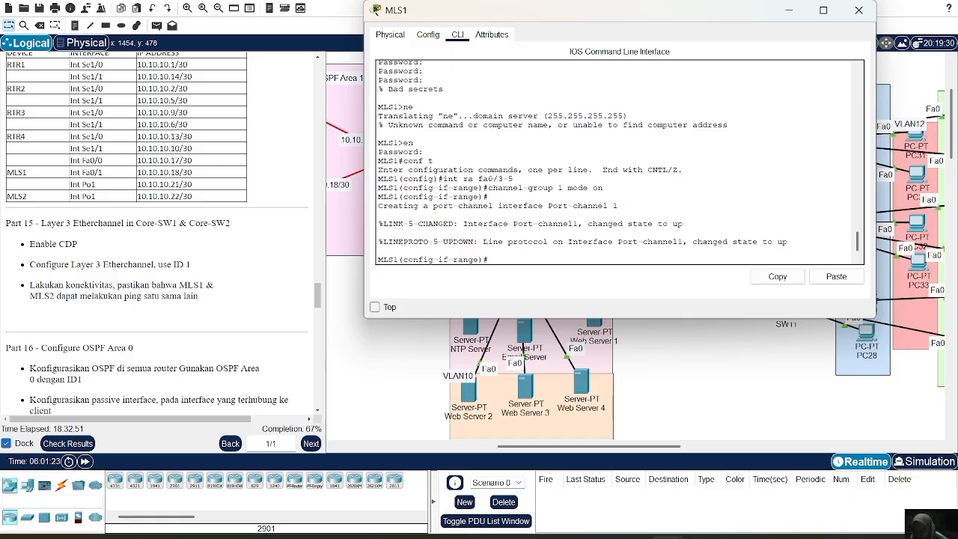
Enable CDP globally on MLS1 with cdp run.
{"action": "type", "text": "cdp run"}
{"action": "key", "text": "Return"}
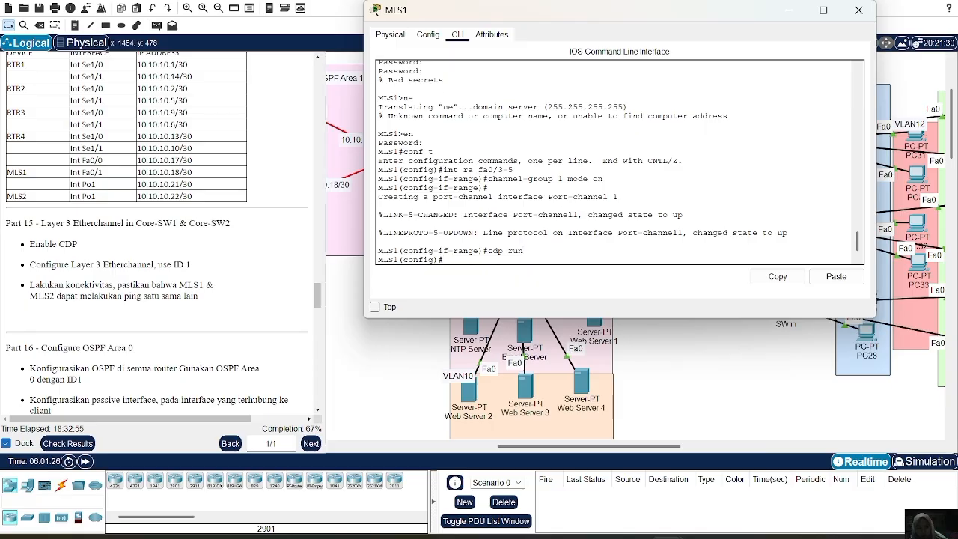
Check the CDP neighbor list on MLS1, running the query twice.
{"action": "type", "text": "do sh "}
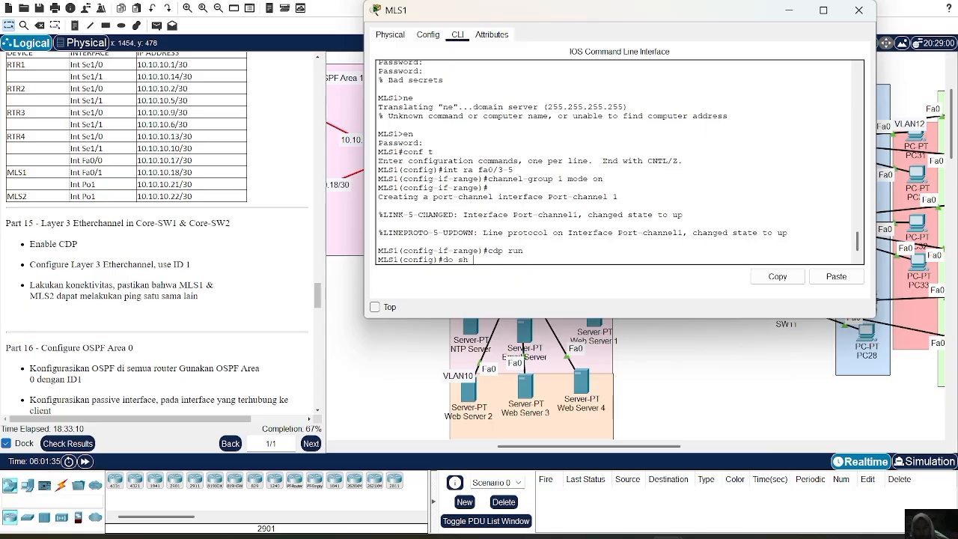
{"action": "type", "text": "cdp neigh"}
{"action": "key", "text": "Return"}
{"action": "key", "text": "Up"}
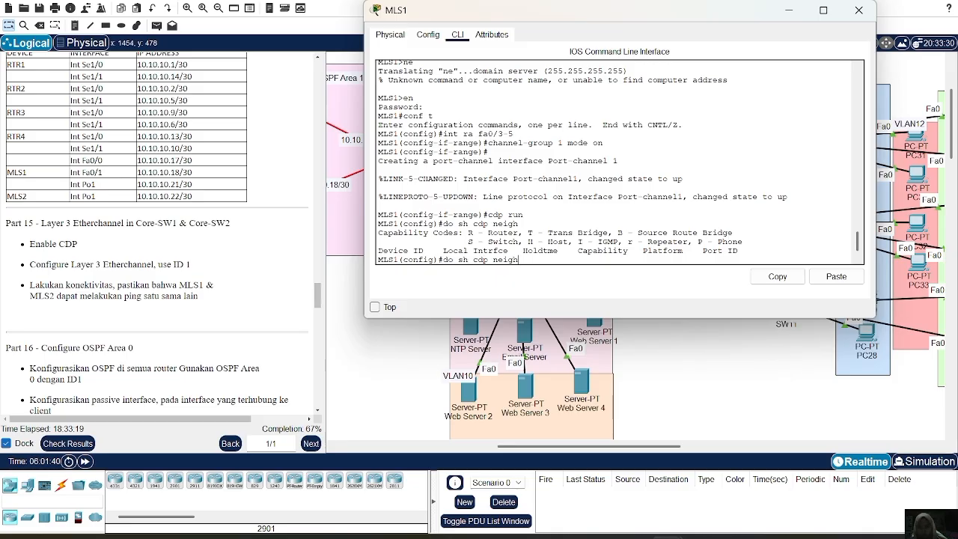
{"action": "key", "text": "Return"}
Reapply channel group 1 in mode on to the interface range Fa0/3-5 on MLS1.
{"action": "key", "text": "Up"}
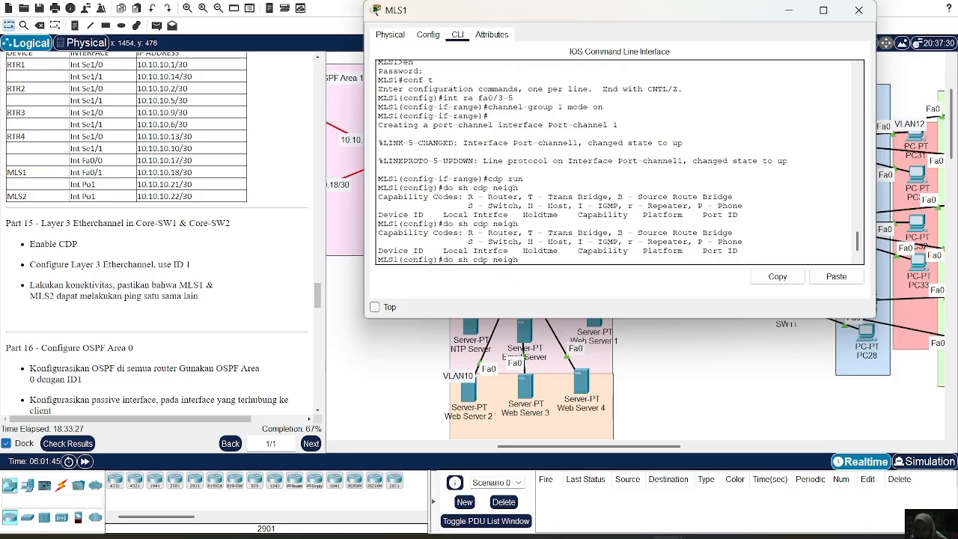
{"action": "key", "text": "Up"}
{"action": "key", "text": "Up"}
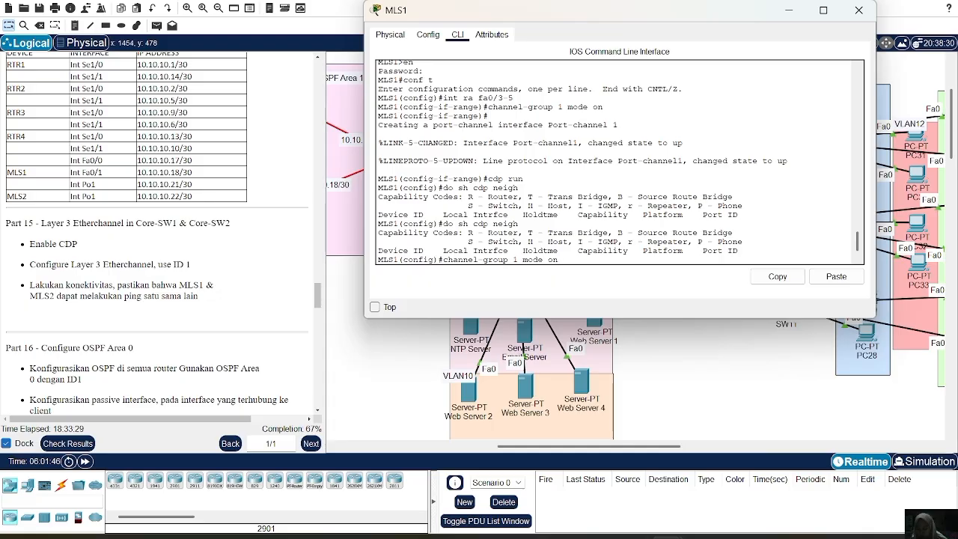
{"action": "key", "text": "Up"}
{"action": "key", "text": "Return"}
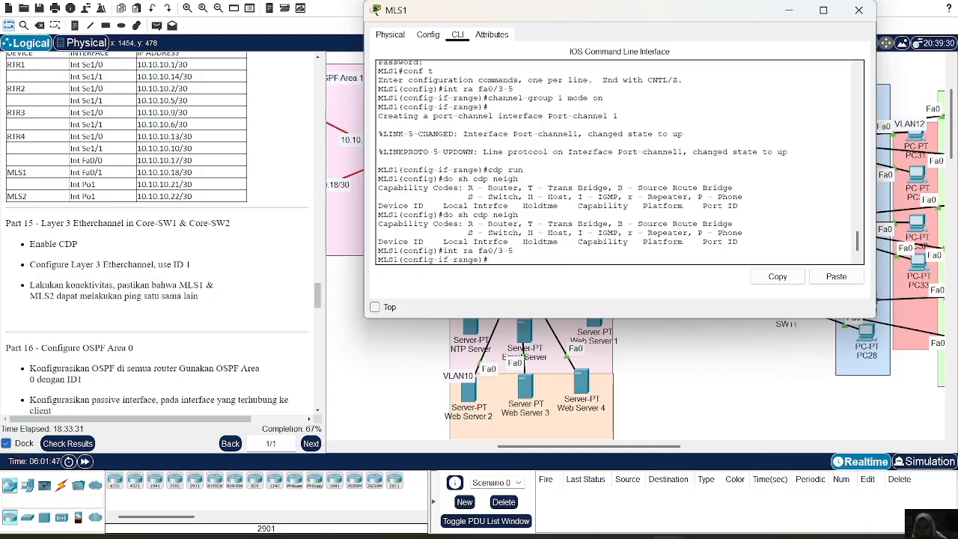
{"action": "key", "text": "Up"}
{"action": "key", "text": "Up"}
{"action": "key", "text": "Up"}
{"action": "key", "text": "Up"}
{"action": "key", "text": "Return"}
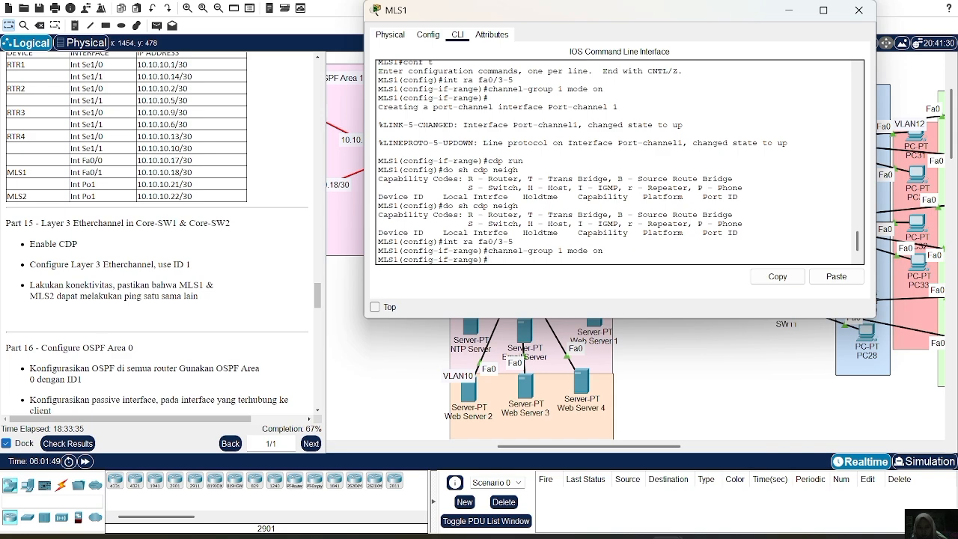
Show the EtherChannel summary on MLS1 and examine the port-channel status and its member ports.
{"action": "type", "text": "do sh ether sum"}
{"action": "key", "text": "Return"}
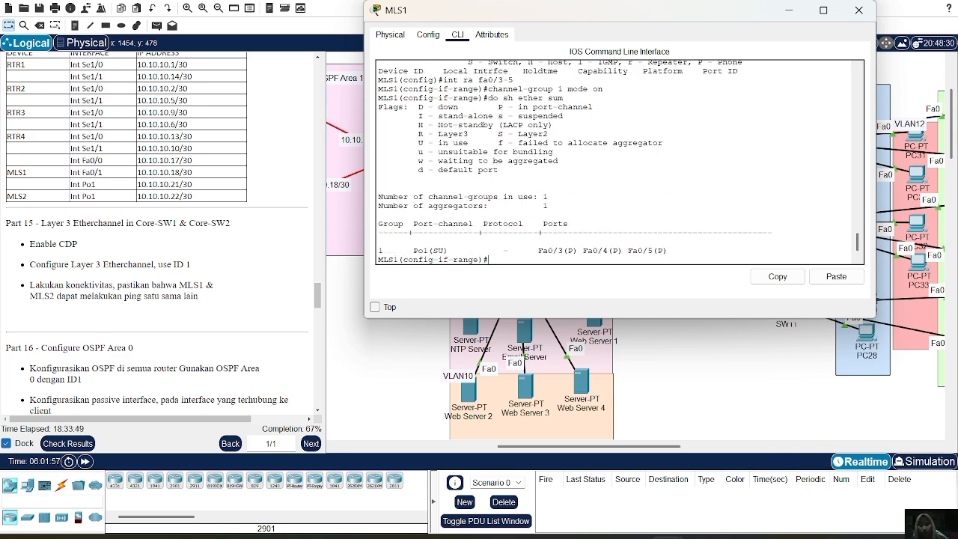
{"action": "scroll", "coordinate": [617, 162], "scroll_direction": "up", "scroll_amount": 1}
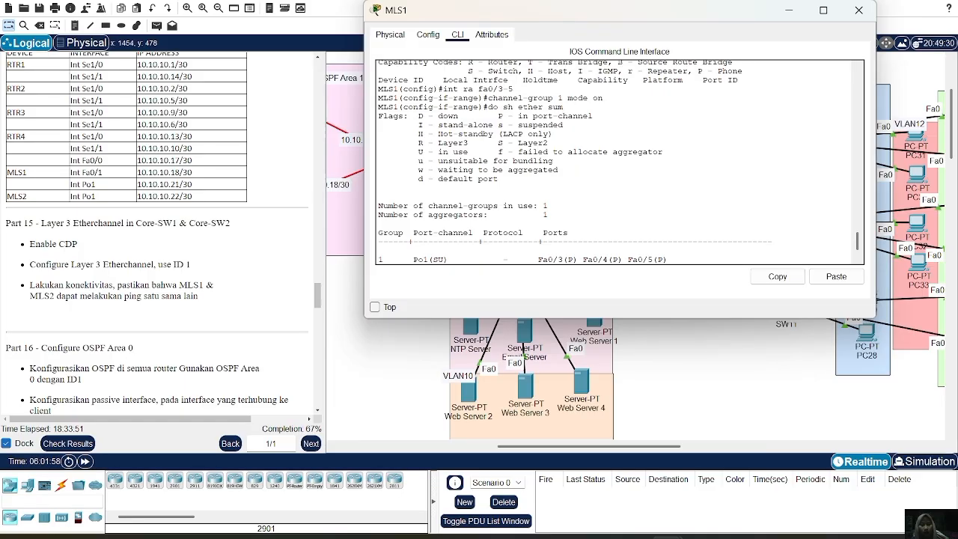
{"action": "scroll", "coordinate": [616, 162], "scroll_direction": "down", "scroll_amount": 1}
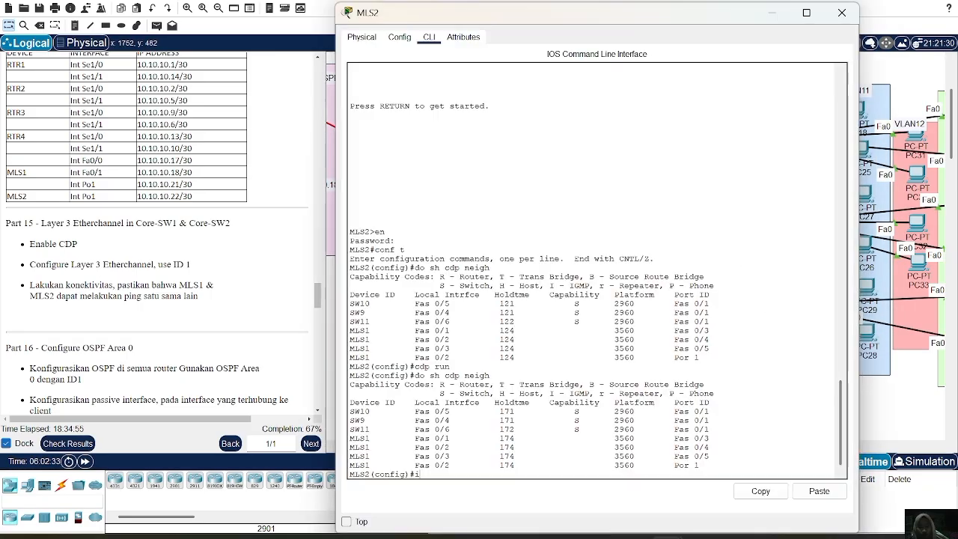
Enter interface range configuration mode for Fa0/1-3 on the multilayer switch MLS2.
{"action": "type", "text": "nt"}
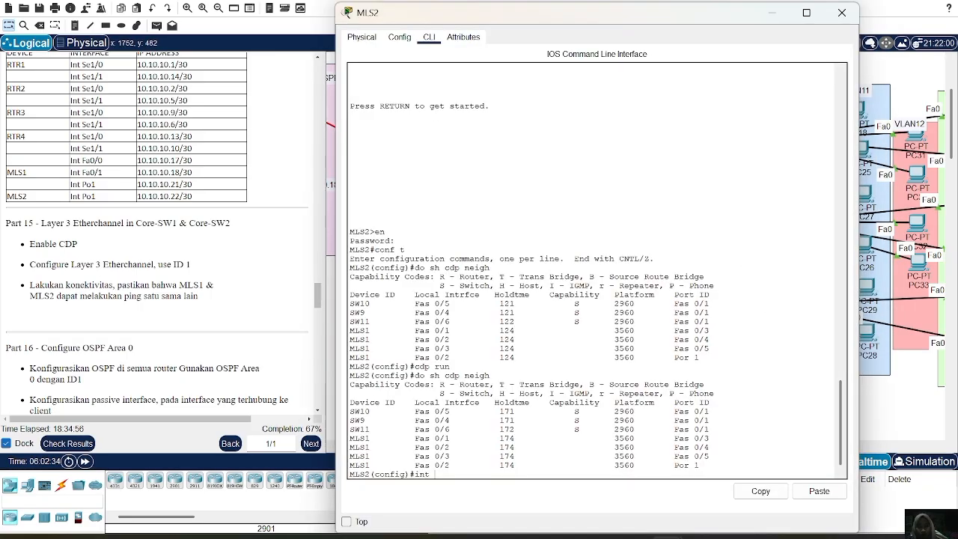
{"action": "type", "text": " ra fa0/1-3"}
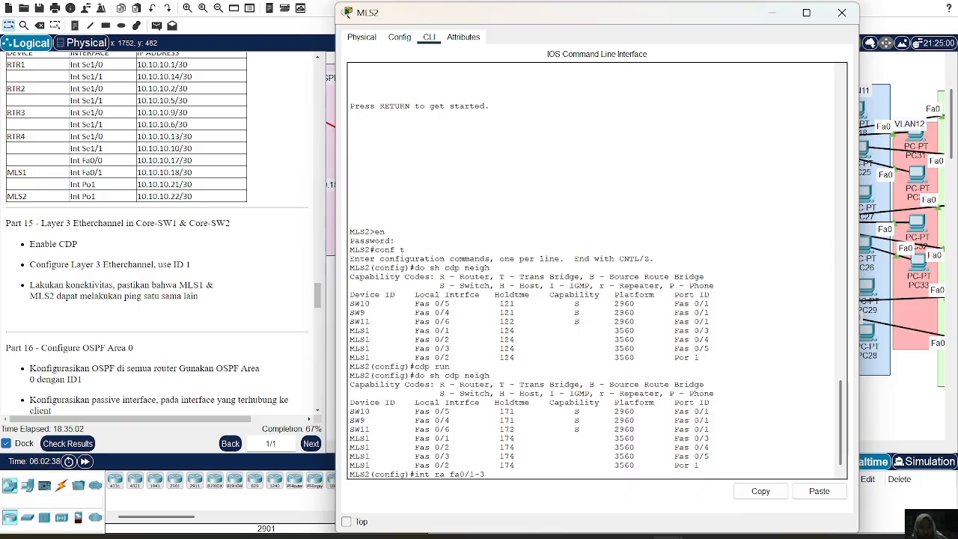
{"action": "key", "text": "Return"}
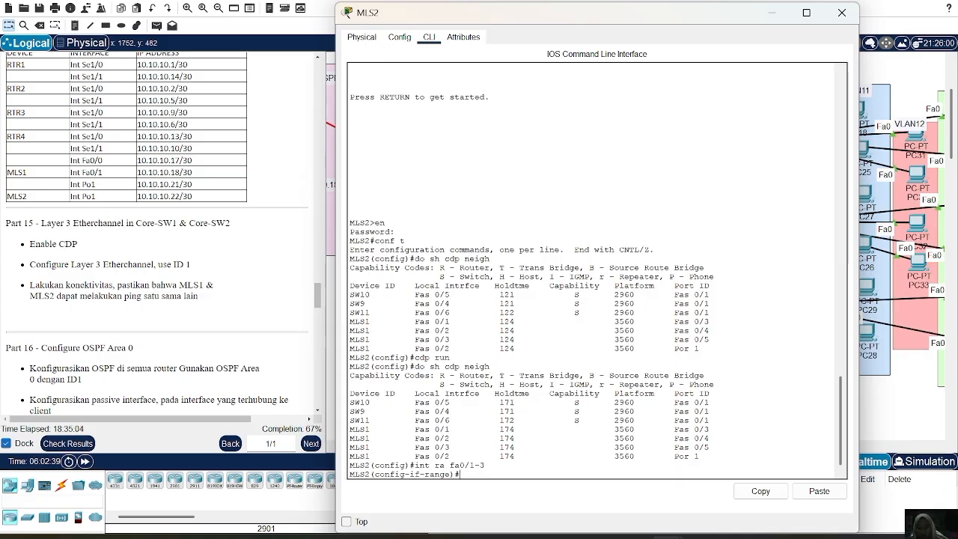
Bundle the Fa0/1-3 interface range on MLS2 into channel group 1 with mode on.
{"action": "type", "text": "cg"}
{"action": "key", "text": "BackSpace"}
{"action": "type", "text": "hannel"}
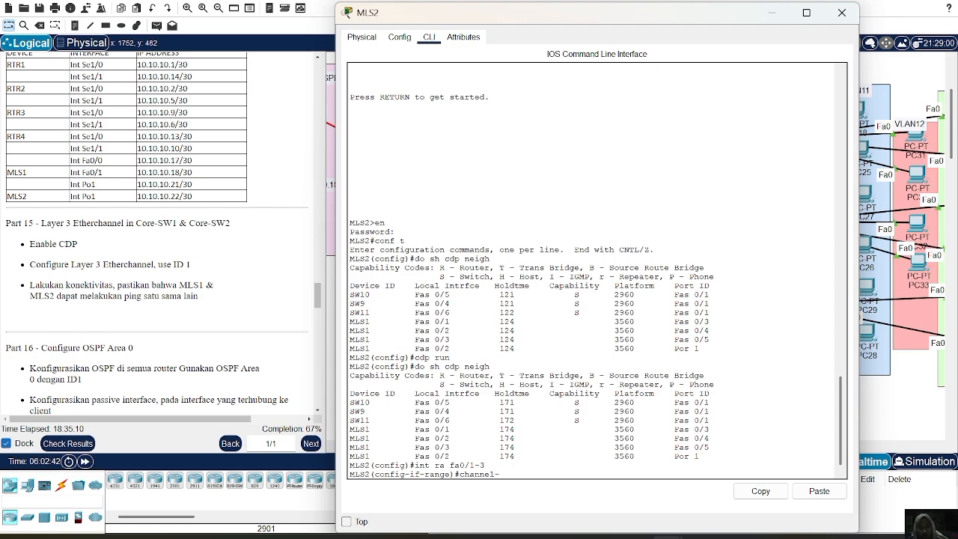
{"action": "type", "text": "-group1"}
{"action": "key", "text": "BackSpace"}
{"action": "type", "text": "1 mode on"}
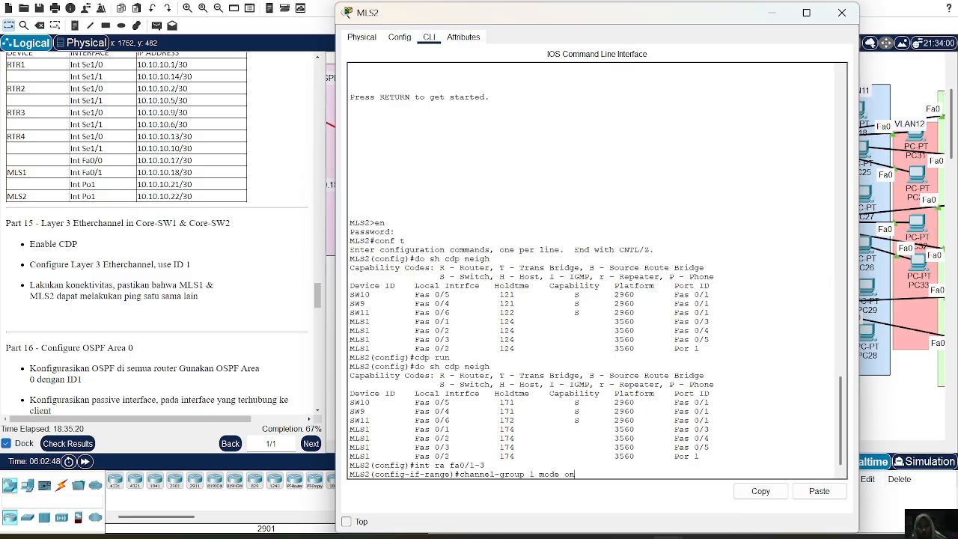
{"action": "key", "text": "Return"}
{"action": "key", "text": "Return"}
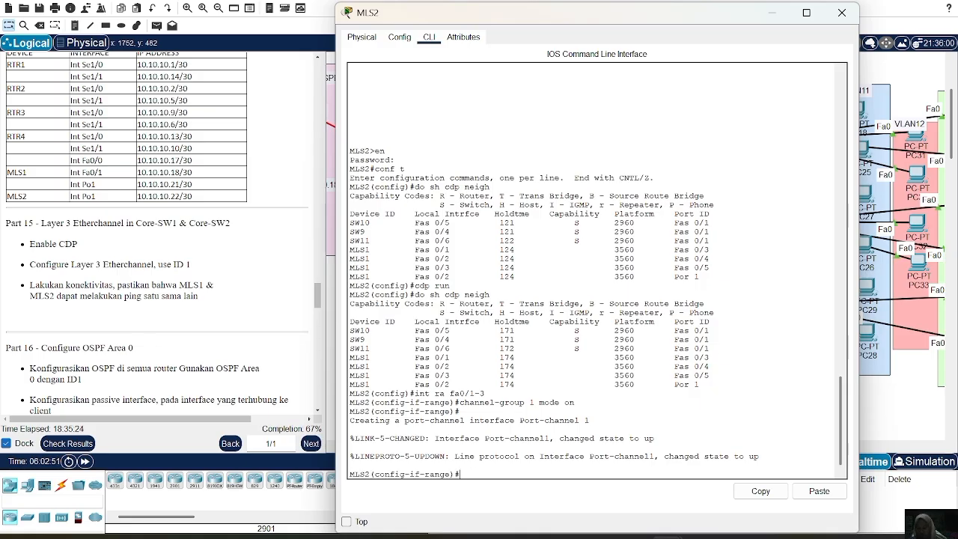
Show the EtherChannel summary on MLS2 to check the port-channel and its members, and close the switch's window.
{"action": "type", "text": "do sh ethe"}
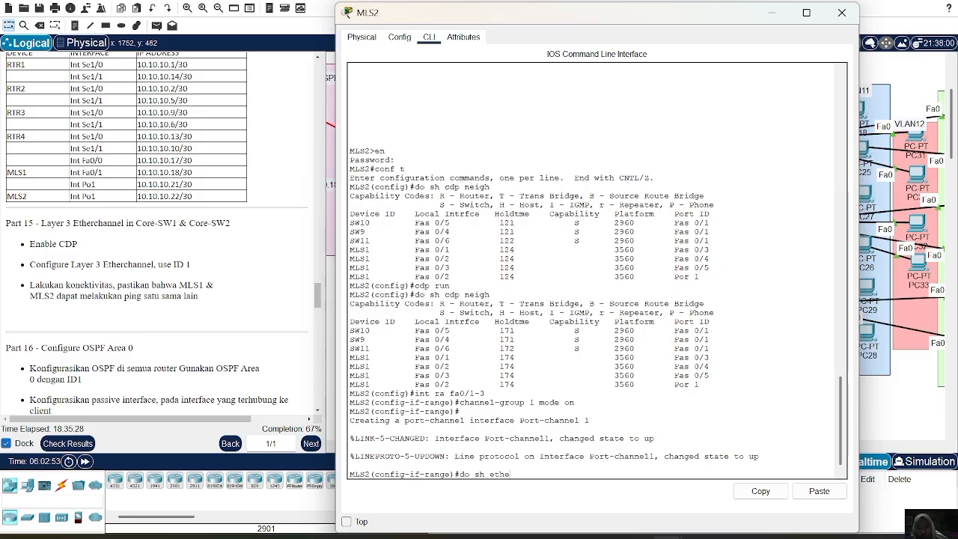
{"action": "type", "text": "r sum"}
{"action": "key", "text": "Return"}
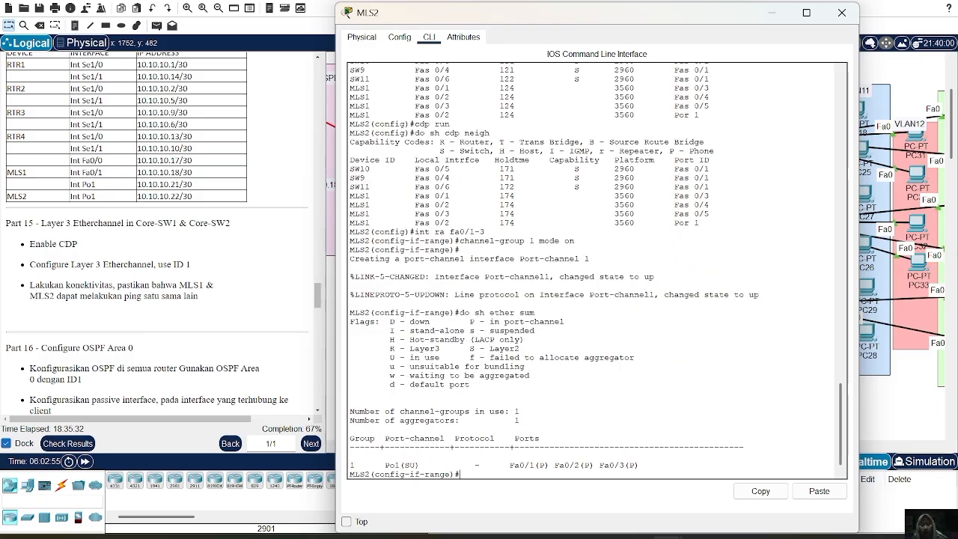
{"action": "left_click", "coordinate": [842, 13]}
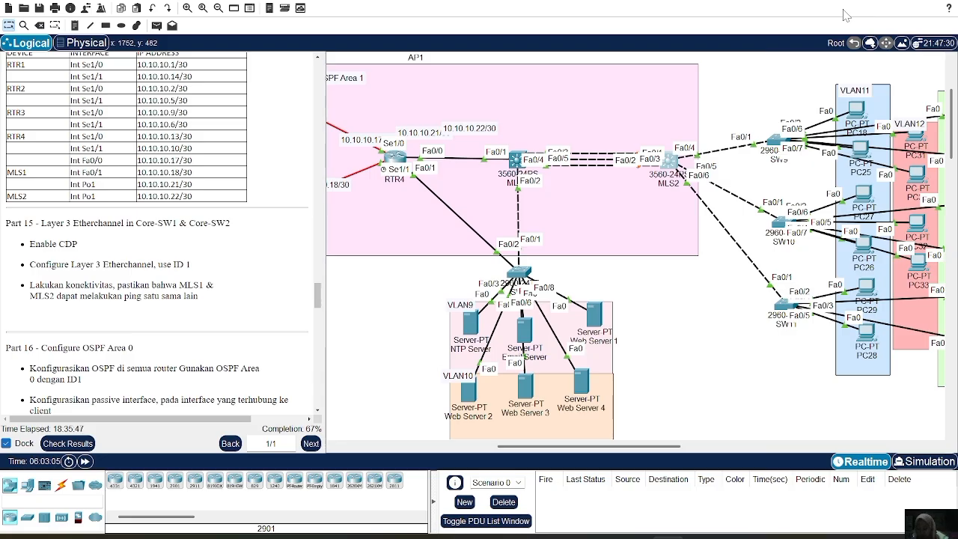
Turn interface Fa0/1 on MLS1 into a routed port by disabling switchport mode.
{"action": "left_click", "coordinate": [516, 160]}
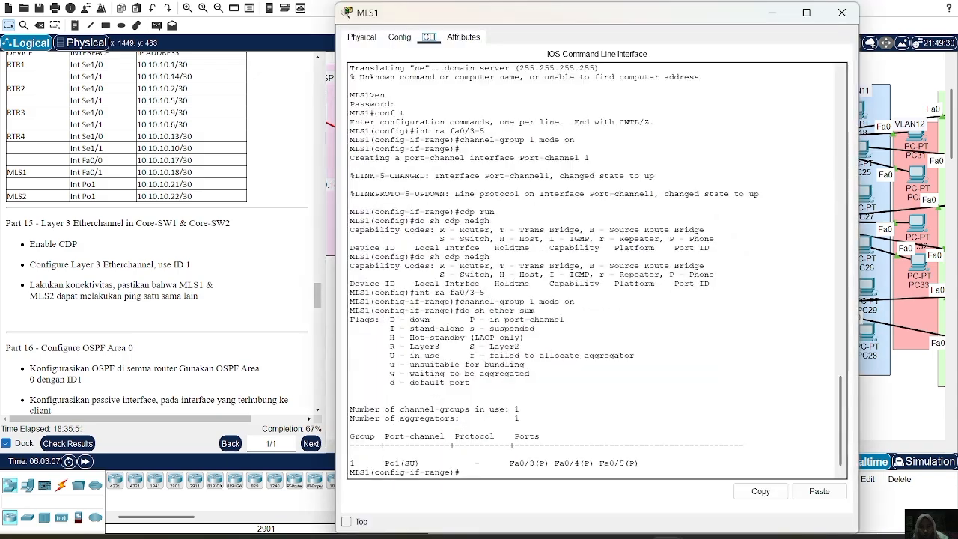
{"action": "type", "text": "ex"}
{"action": "key", "text": "Return"}
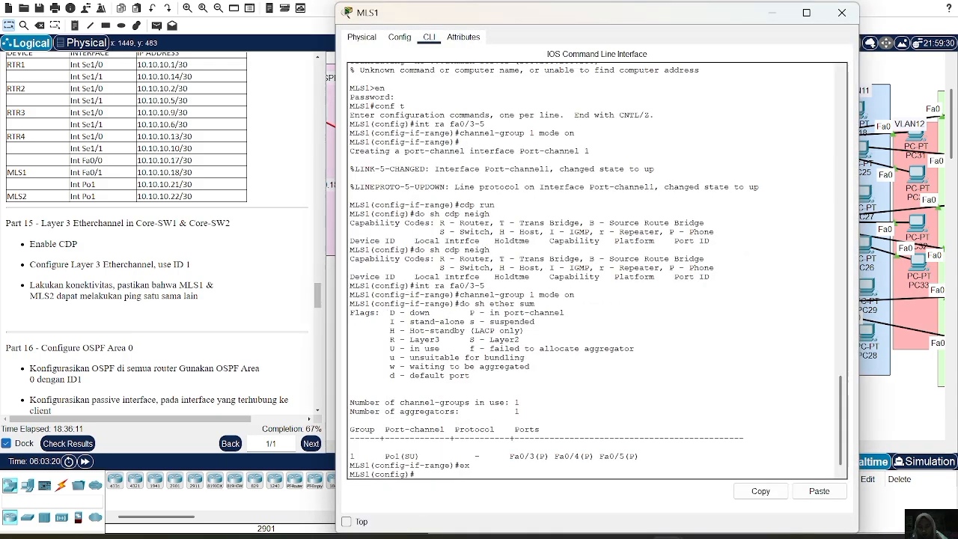
{"action": "type", "text": "int fa0/1"}
{"action": "key", "text": "Return"}
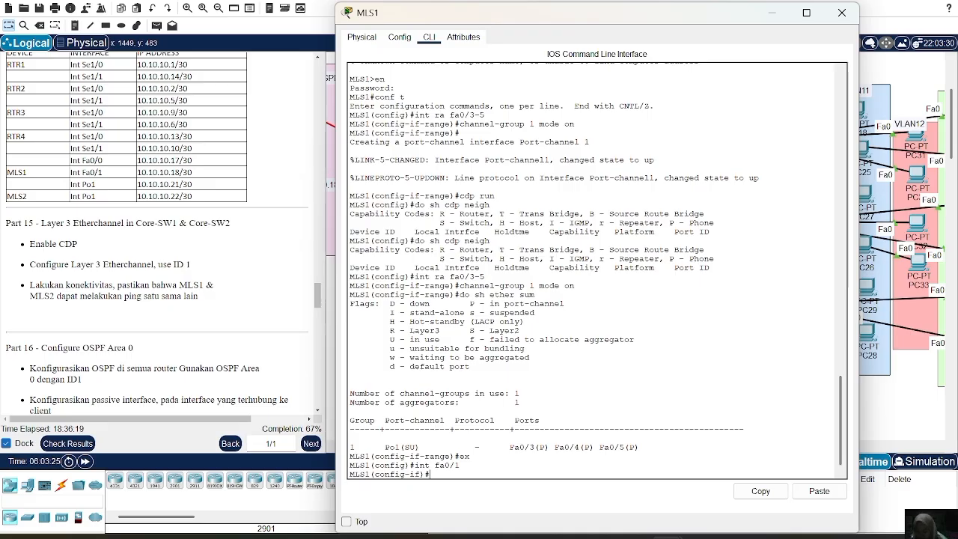
{"action": "type", "text": "no sw"}
{"action": "key", "text": "Return"}
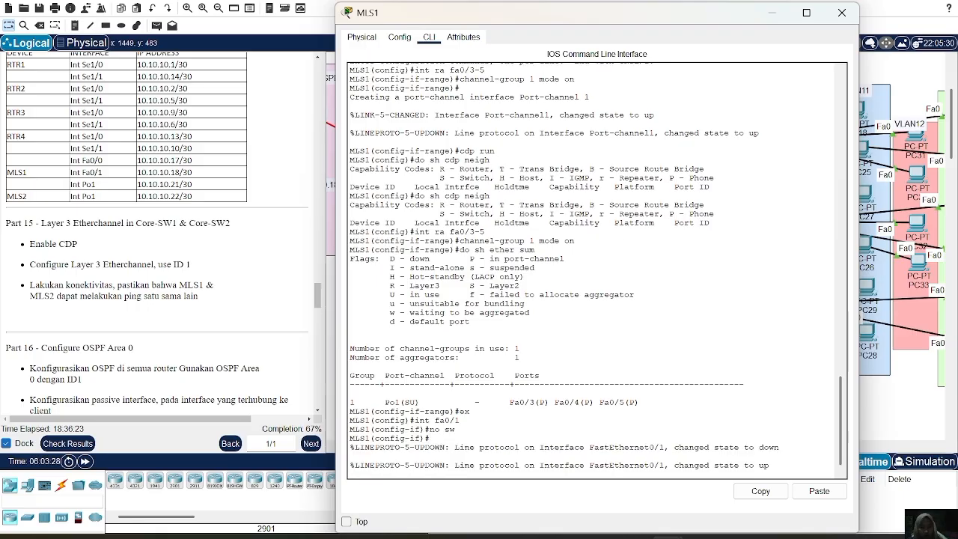
{"action": "key", "text": "Return"}
Try to assign 10.10.10.18 with mask 255.255.255.252 to the routed interface Fa0/1 on MLS1.
{"action": "type", "text": "ip"}
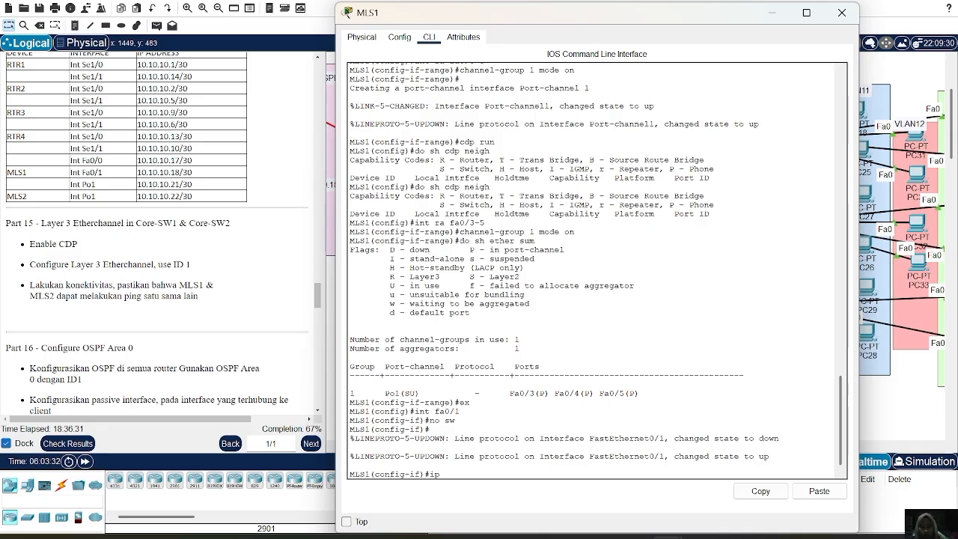
{"action": "type", "text": "10.10.10.10"}
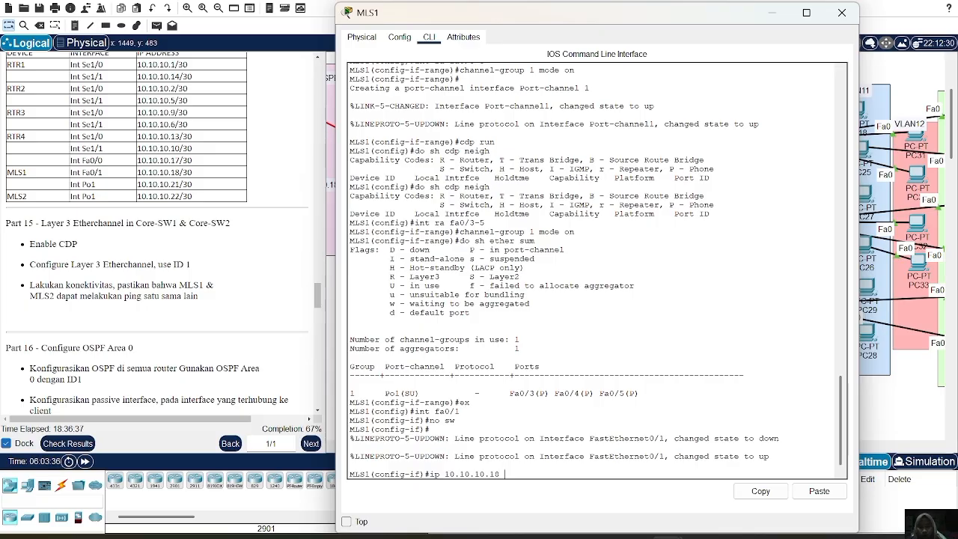
{"action": "type", "text": " 255.255.255"}
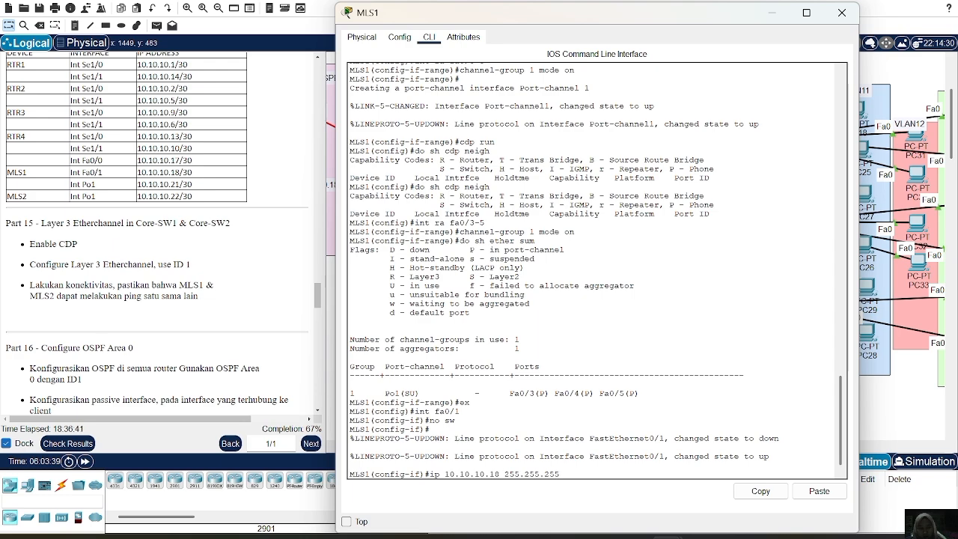
{"action": "type", "text": ".252"}
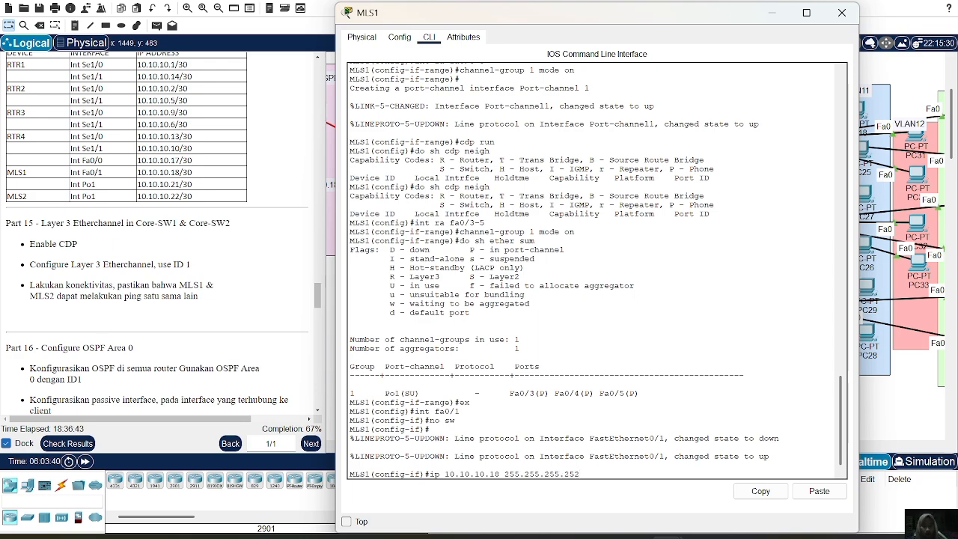
{"action": "key", "text": "Return"}
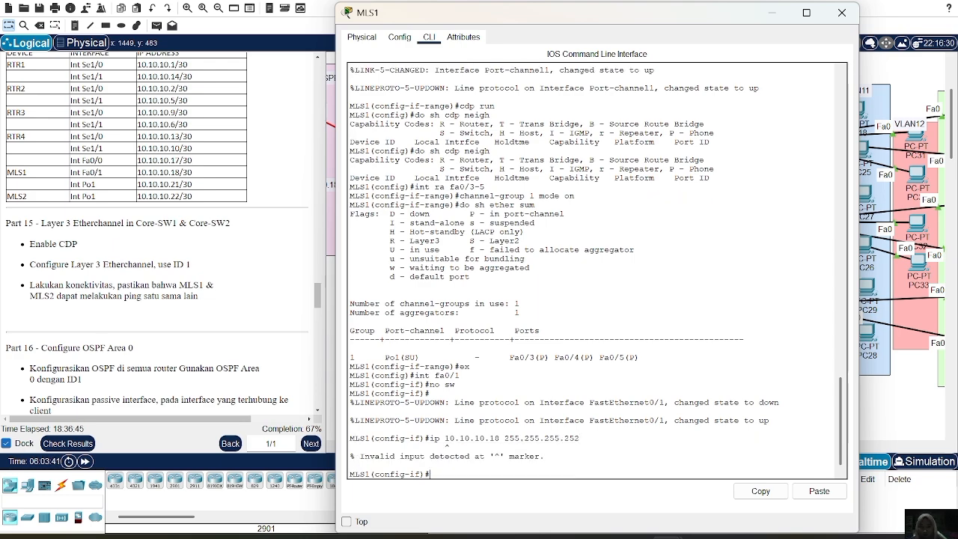
Assign IP address 10.10.10.18 with mask 255.255.255.252 to Fa0/1 on MLS1 and bring the interface up with no shutdown.
{"action": "key", "text": "Up"}
{"action": "key", "text": "Left"}
{"action": "key", "text": "Left"}
{"action": "key", "text": "Left"}
{"action": "key", "text": "Left"}
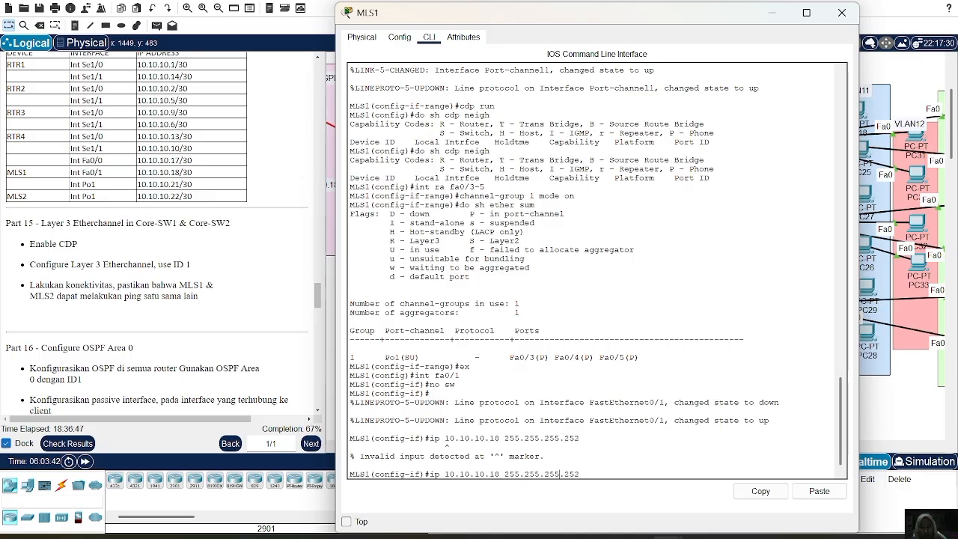
{"action": "type", "text": "add"}
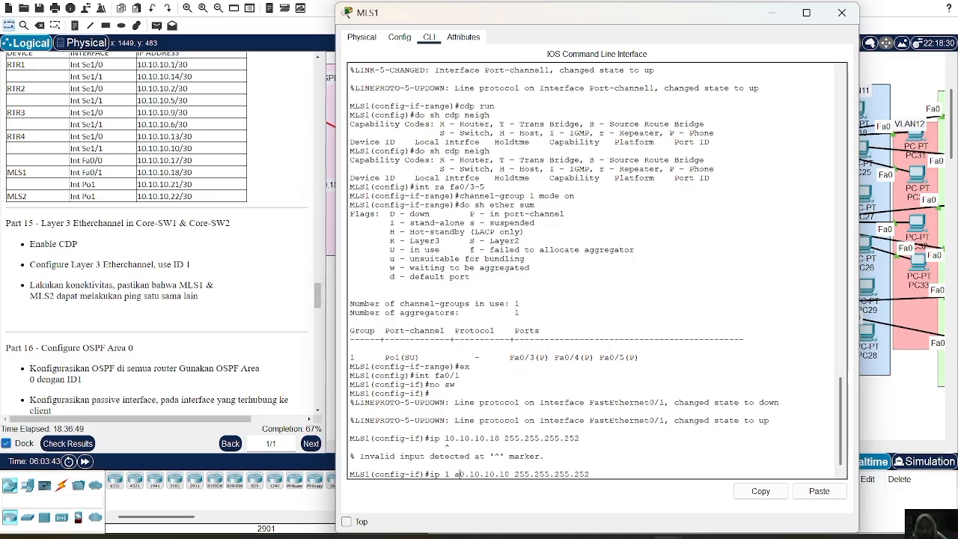
{"action": "key", "text": "BackSpace"}
{"action": "key", "text": "BackSpace"}
{"action": "key", "text": "BackSpace"}
{"action": "key", "text": "BackSpace"}
{"action": "key", "text": "BackSpace"}
{"action": "type", "text": "1"}
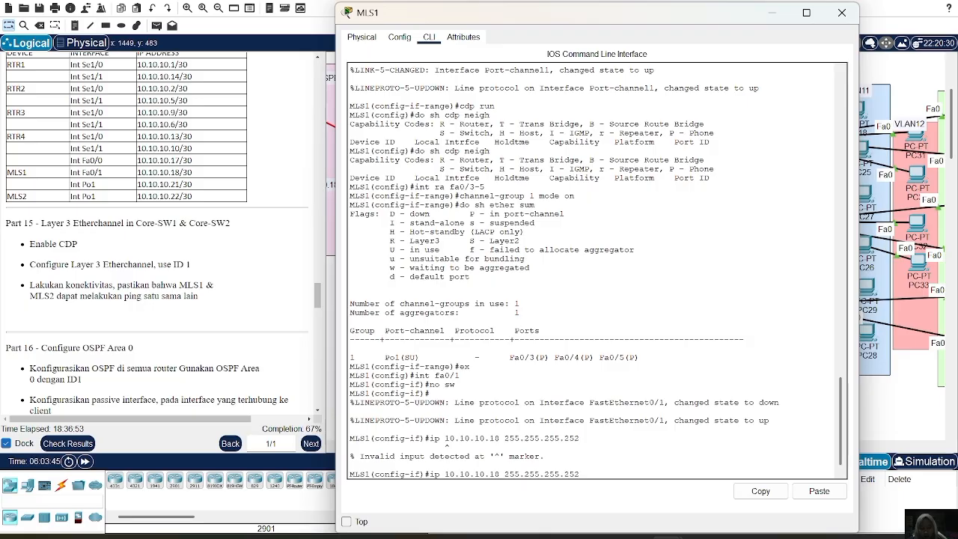
{"action": "type", "text": "add"}
{"action": "key", "text": "Return"}
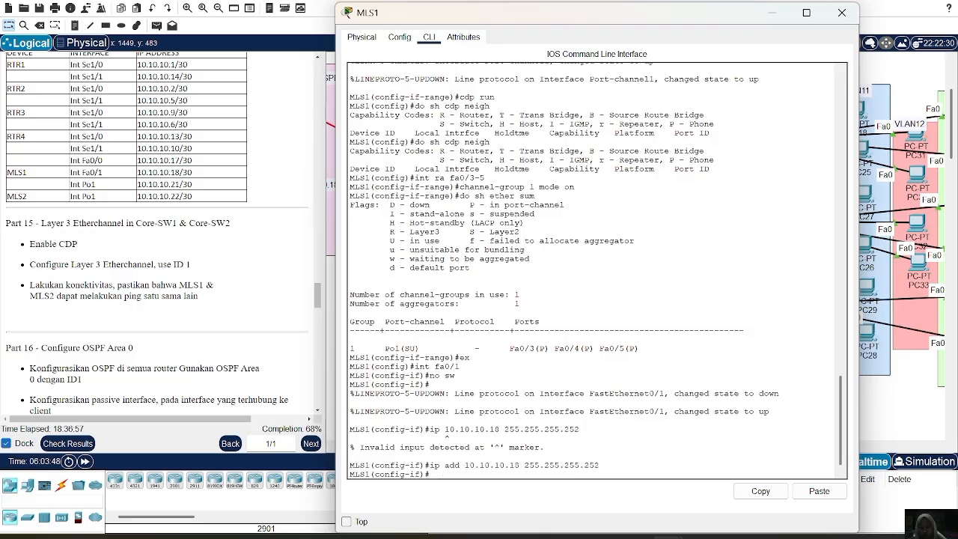
{"action": "type", "text": "no sh"}
{"action": "key", "text": "Return"}
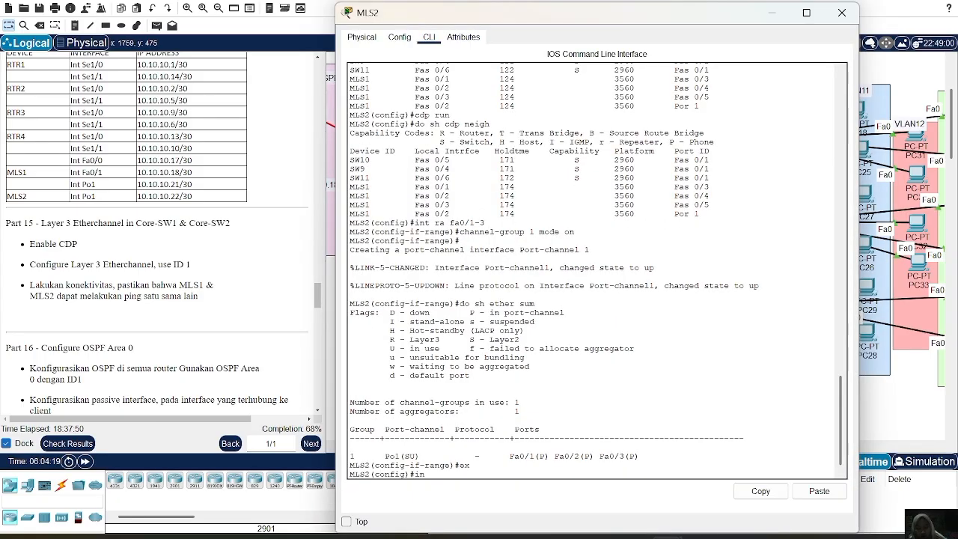
Turn the Port-channel 1 interface on MLS2 into a routed port by disabling switchport mode.
{"action": "type", "text": "int po1"}
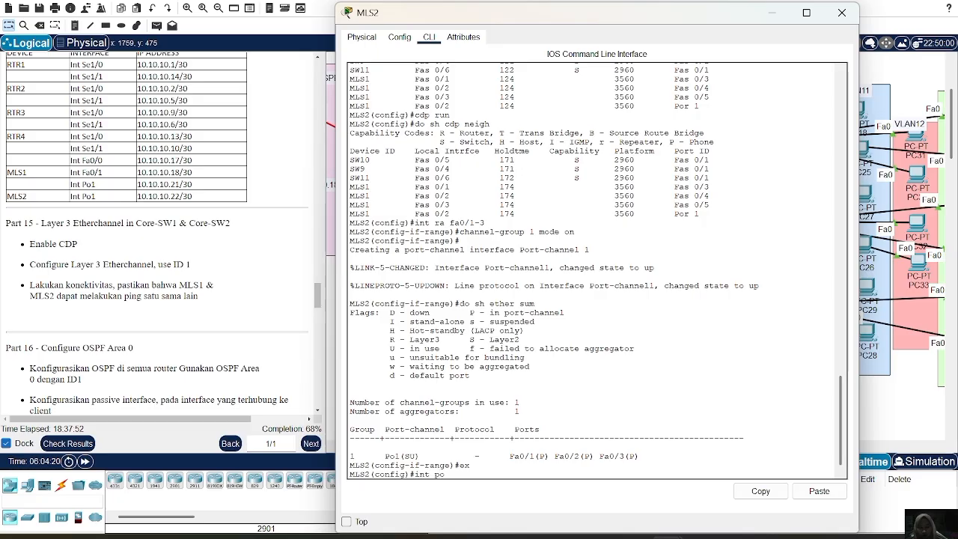
{"action": "key", "text": "Return"}
{"action": "type", "text": "nosw"}
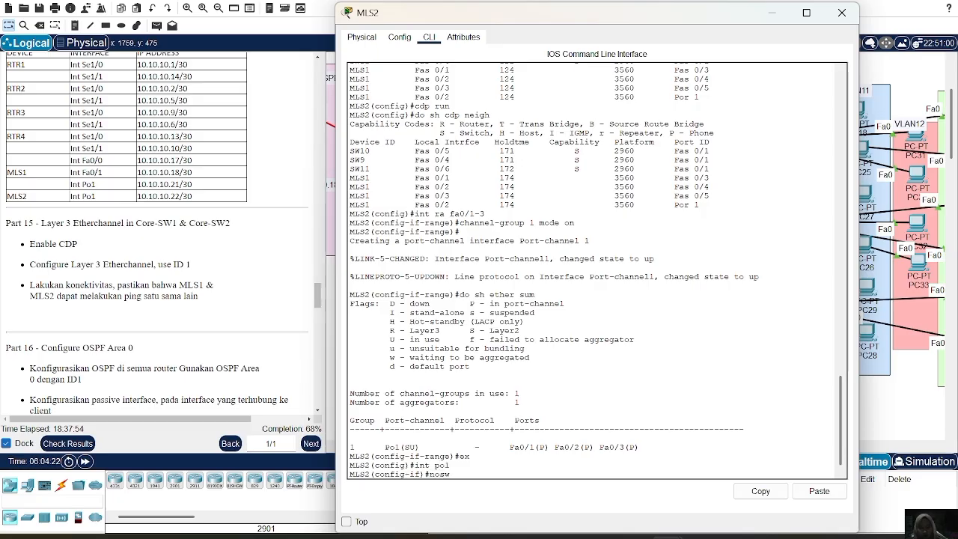
{"action": "key", "text": "Return"}
{"action": "key", "text": "Up"}
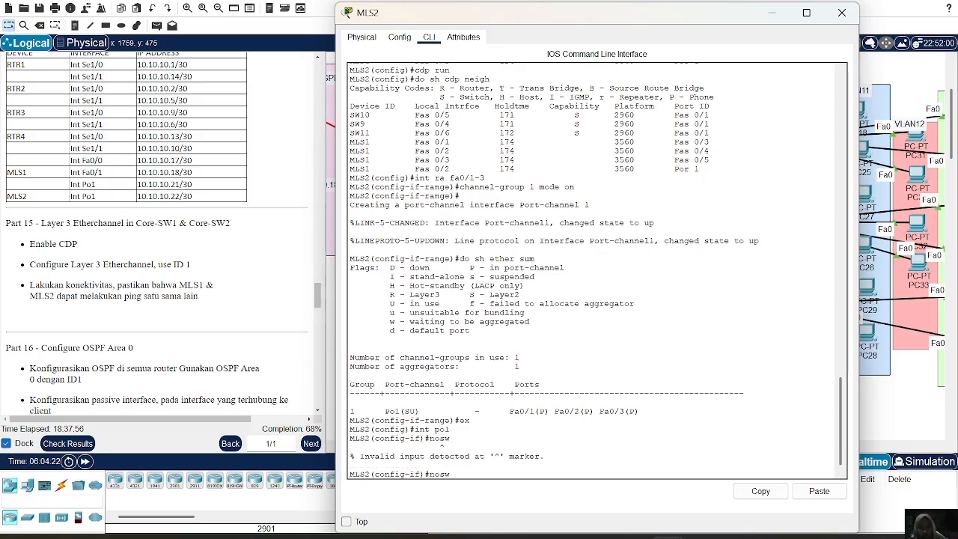
{"action": "key", "text": "Left"}
{"action": "key", "text": "Left"}
{"action": "key", "text": "Return"}
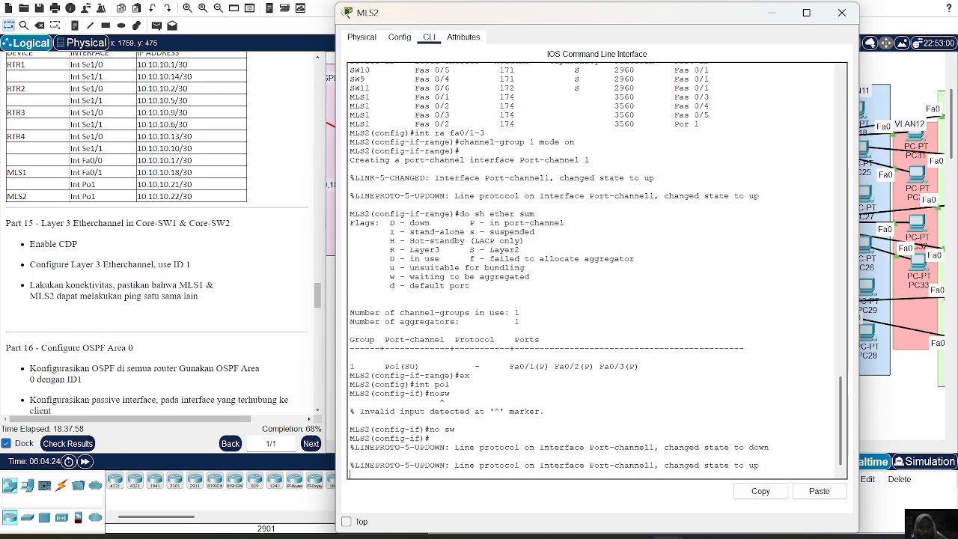
{"action": "key", "text": "Return"}
Assign IP address 10.10.10.22 with mask 255.255.255.252 to Port-channel 1 on MLS2 and bring the interface up.
{"action": "type", "text": "ip"}
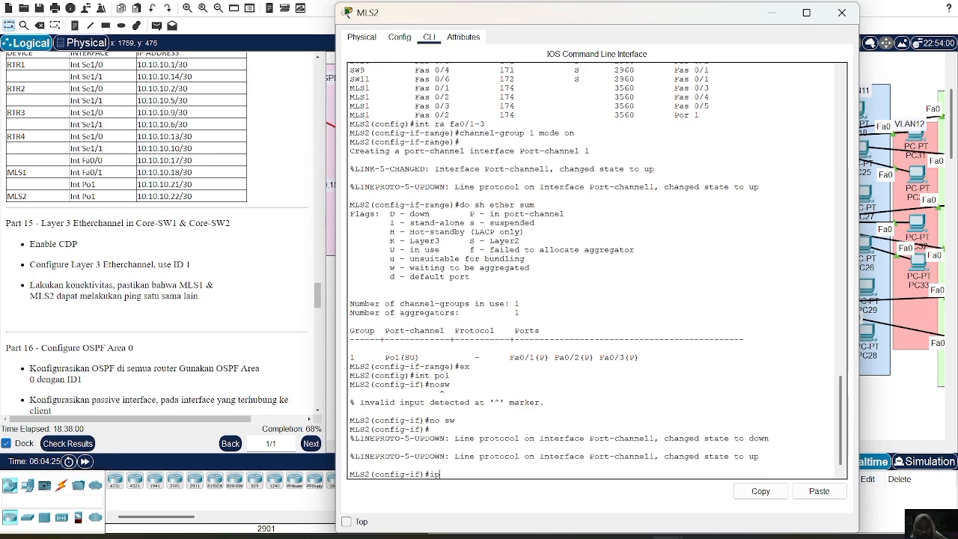
{"action": "type", "text": " add 1"}
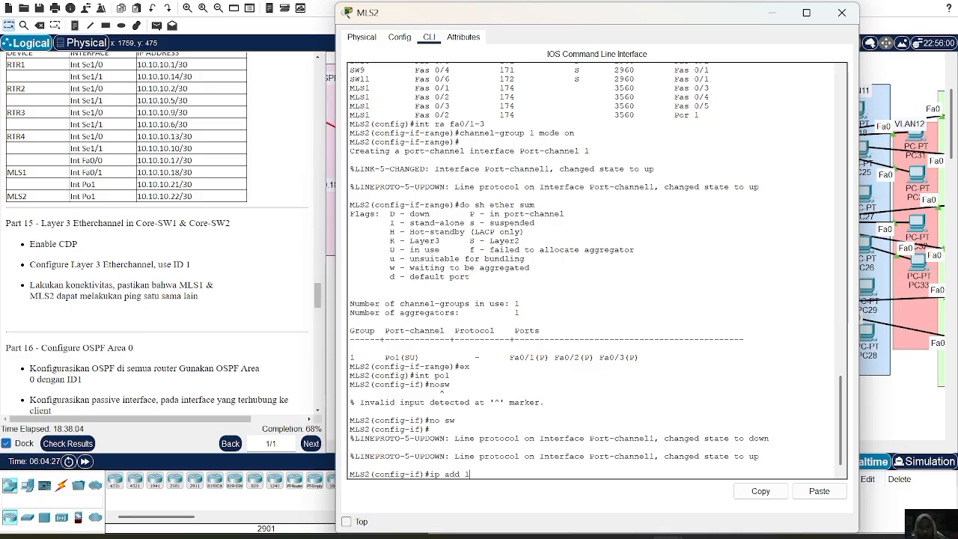
{"action": "type", "text": "0.10.10.22 255.255.25"}
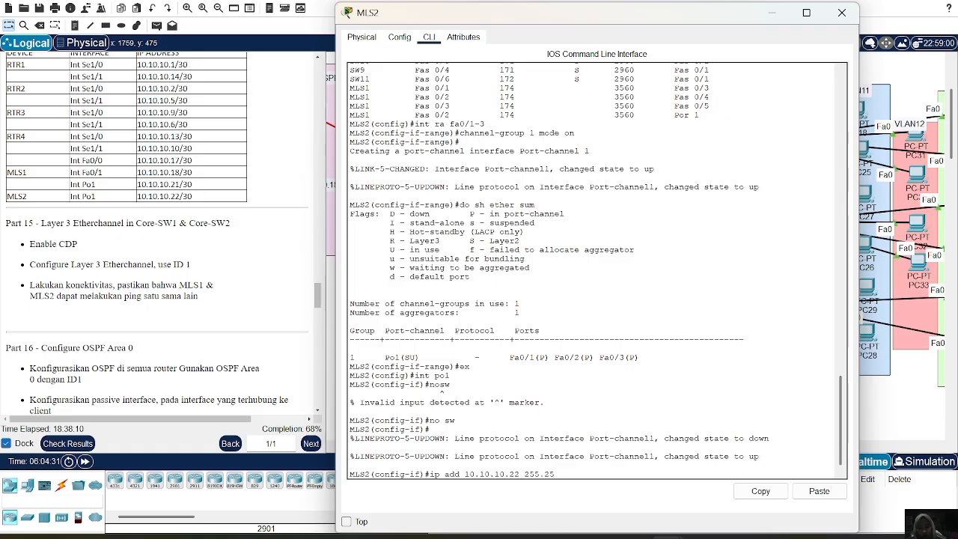
{"action": "type", "text": "5.252"}
{"action": "key", "text": "Return"}
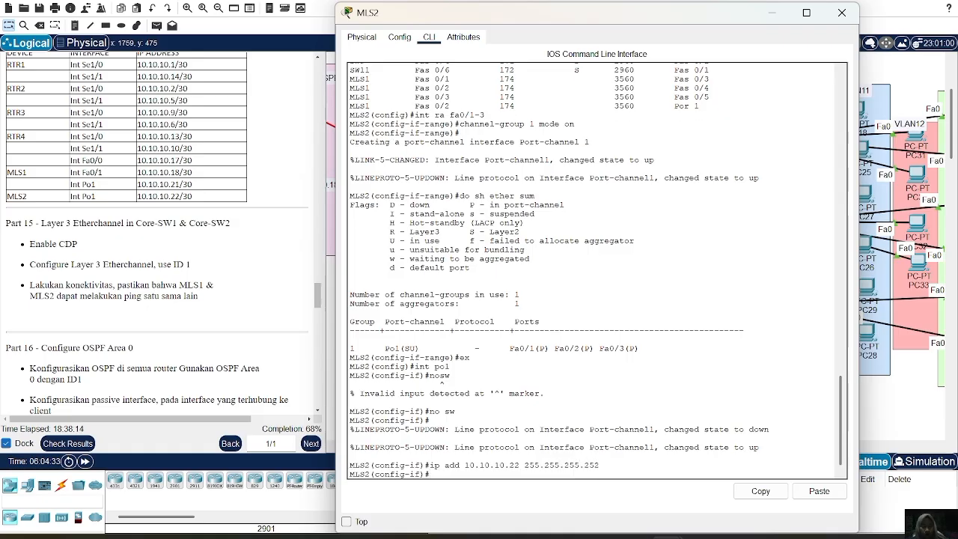
{"action": "type", "text": "no "}
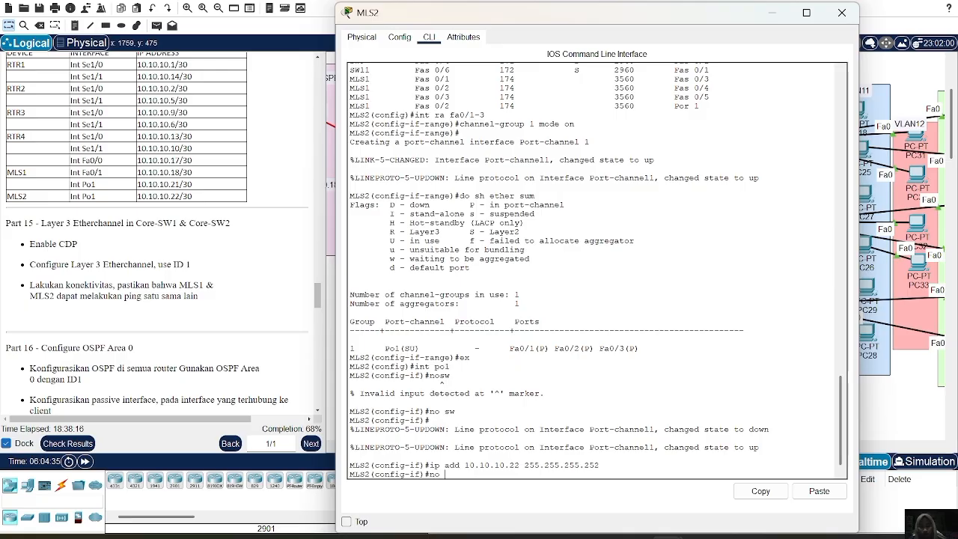
{"action": "type", "text": "sh"}
{"action": "key", "text": "Return"}
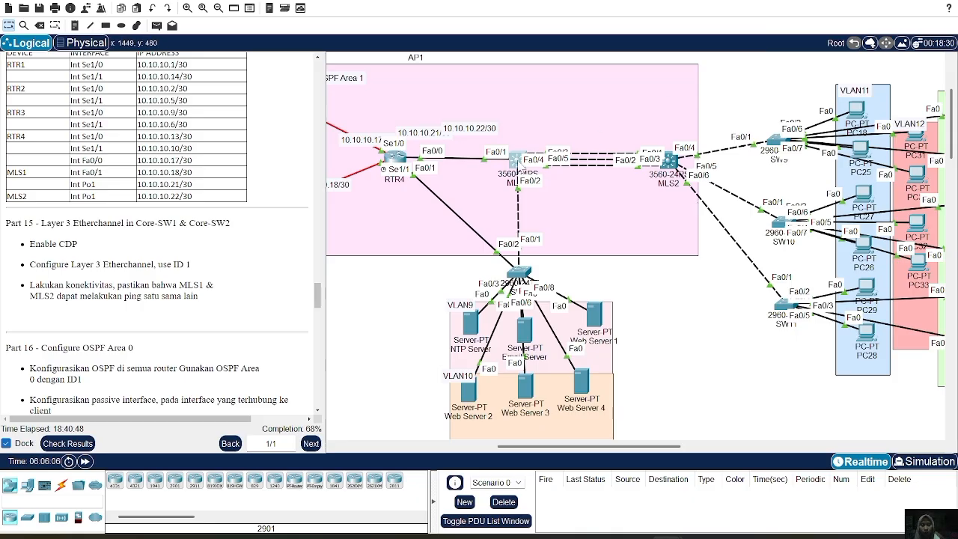
Open the command line of MLS1 and examine the results of its pings to 10.10.10.22.
{"action": "left_click", "coordinate": [518, 162]}
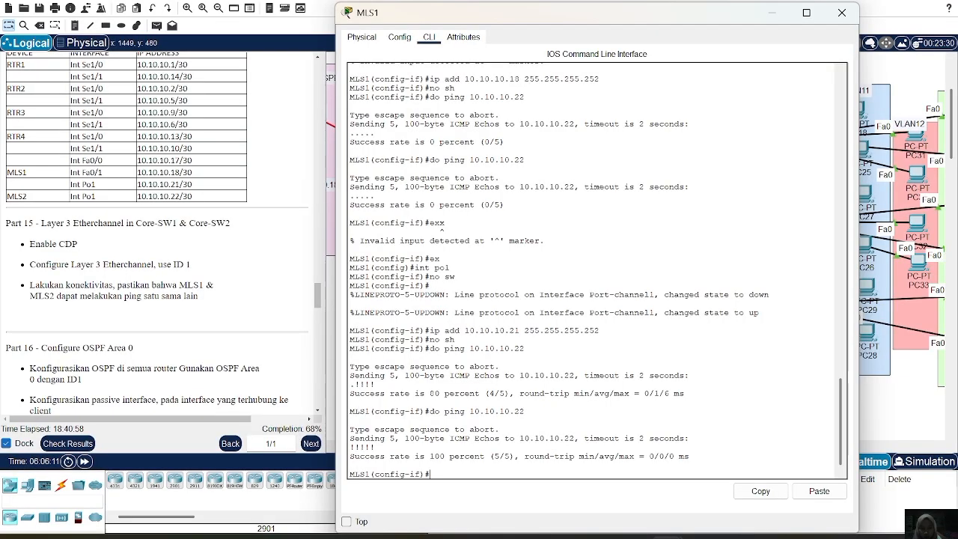
{"action": "left_click_drag", "start_coordinate": [485, 394], "coordinate": [505, 393]}
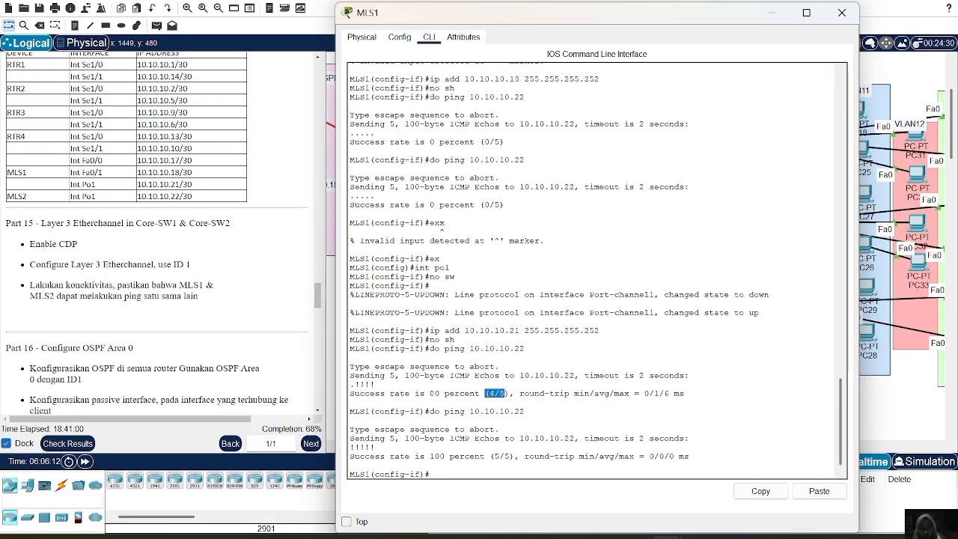
{"action": "left_click", "coordinate": [349, 420]}
{"action": "left_click_drag", "start_coordinate": [349, 420], "coordinate": [498, 429]}
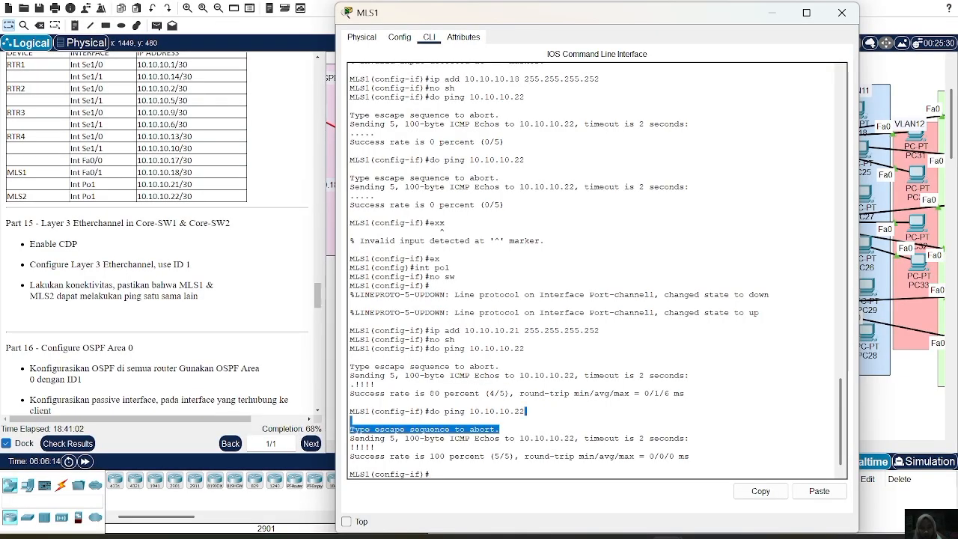
{"action": "left_click", "coordinate": [499, 429]}
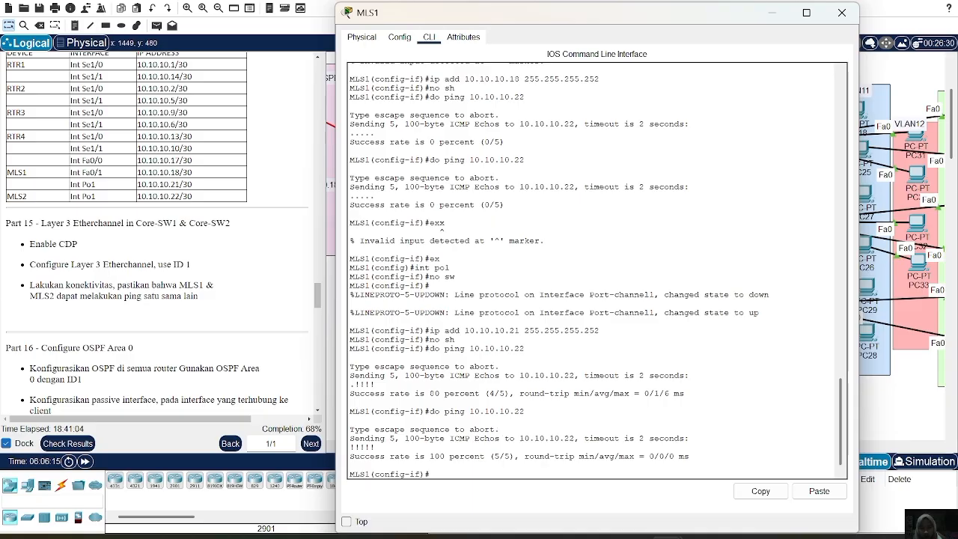
{"action": "left_click_drag", "start_coordinate": [360, 456], "coordinate": [691, 455]}
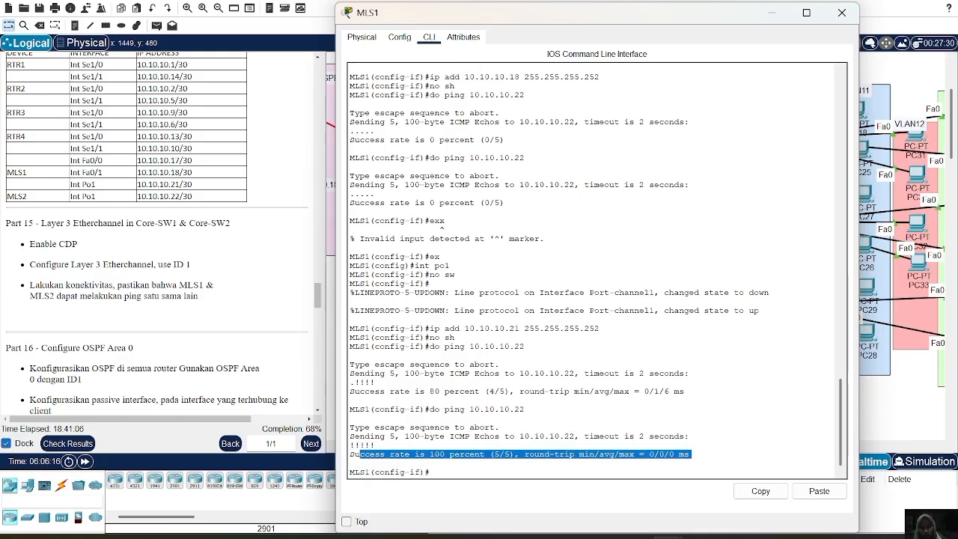
{"action": "left_click", "coordinate": [431, 471]}
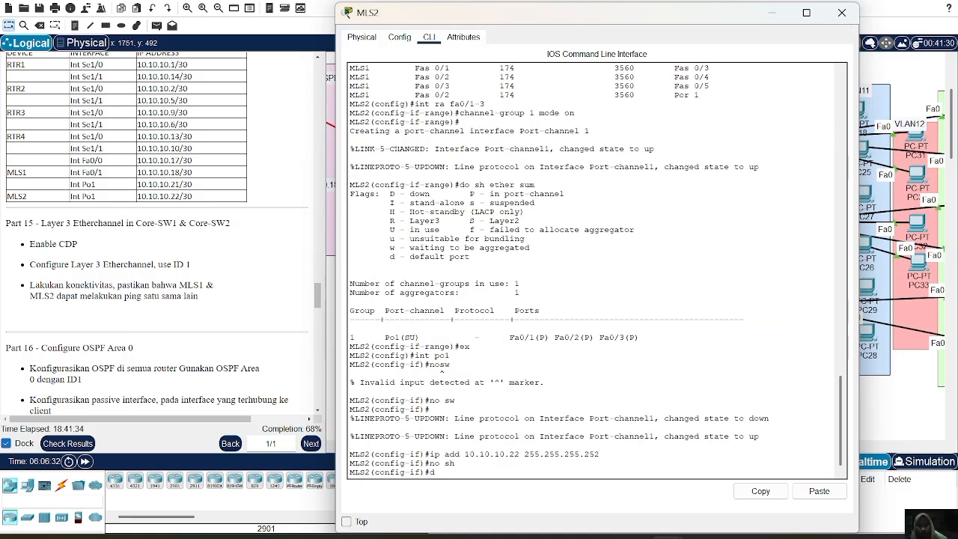
Ping 10.10.10.21 from MLS2 to test the link to MLS1, and close the switch's window.
{"action": "type", "text": "ping"}
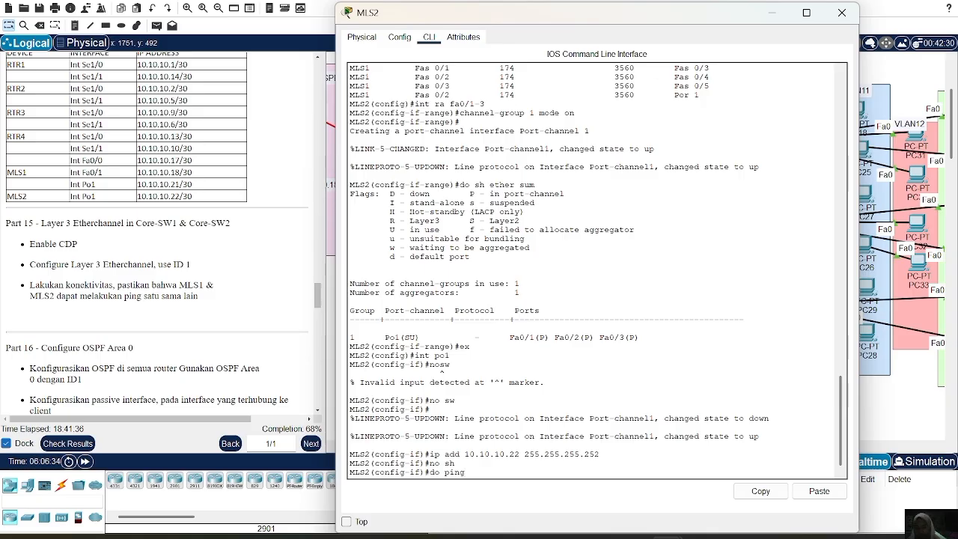
{"action": "type", "text": "  10.10.10."}
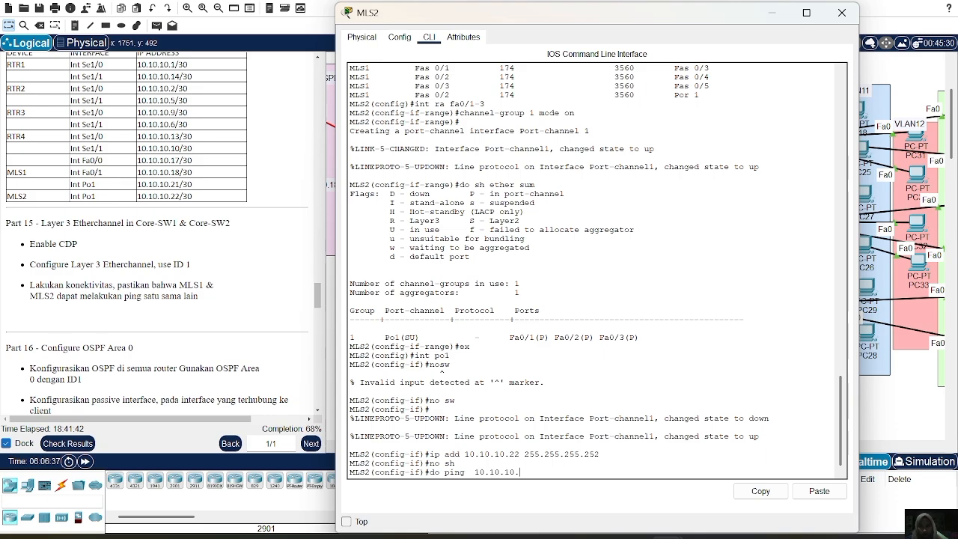
{"action": "type", "text": "21"}
{"action": "key", "text": "Return"}
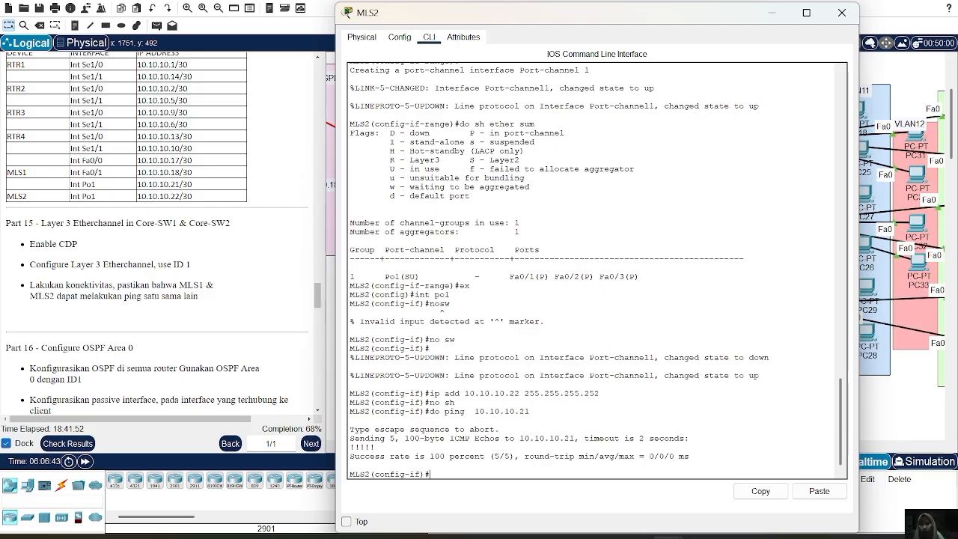
{"action": "left_click", "coordinate": [842, 13]}
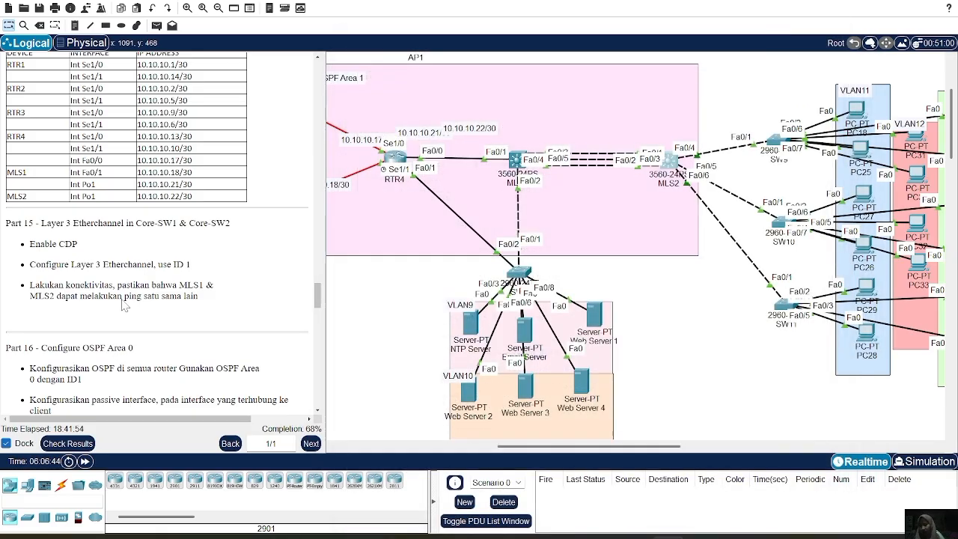
Go to Part 16 of the instructions and start OSPF routing process 1 on router RTR1.
{"action": "scroll", "coordinate": [123, 304], "scroll_direction": "down", "scroll_amount": 7}
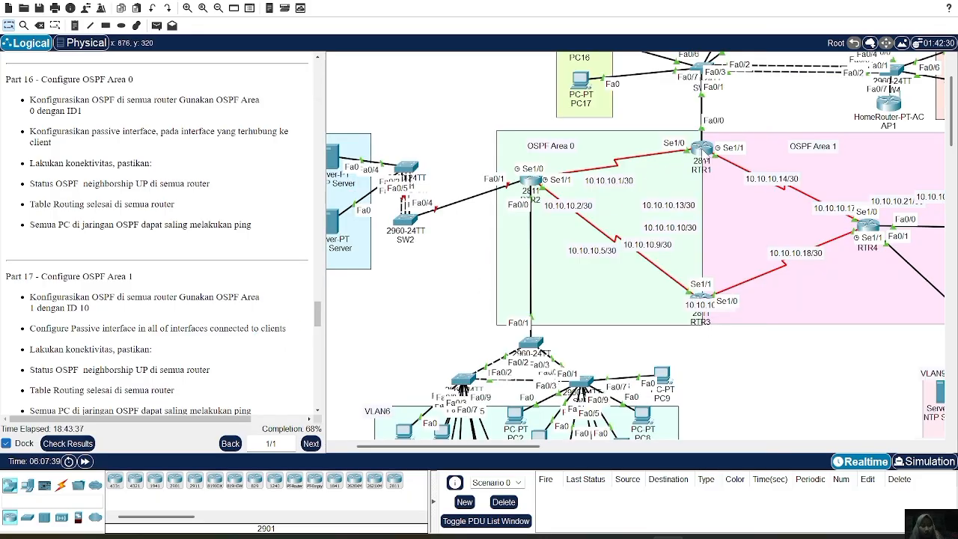
{"action": "left_click", "coordinate": [701, 149]}
{"action": "type", "text": "route"}
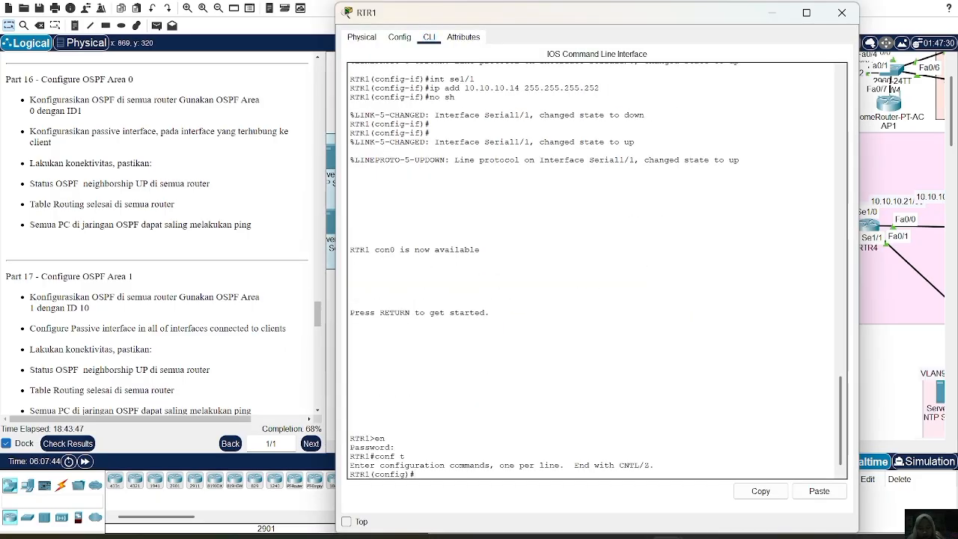
{"action": "type", "text": "r ospf 1"}
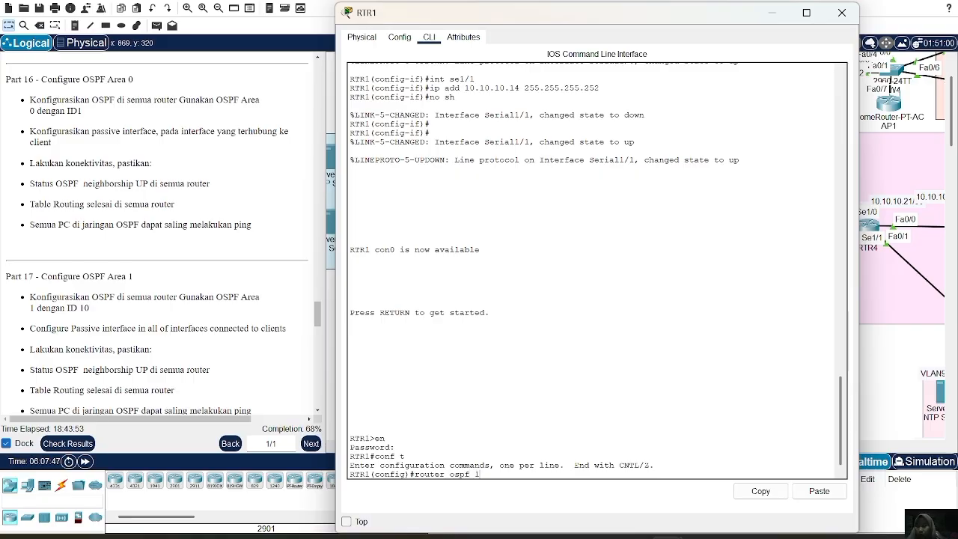
{"action": "key", "text": "Return"}
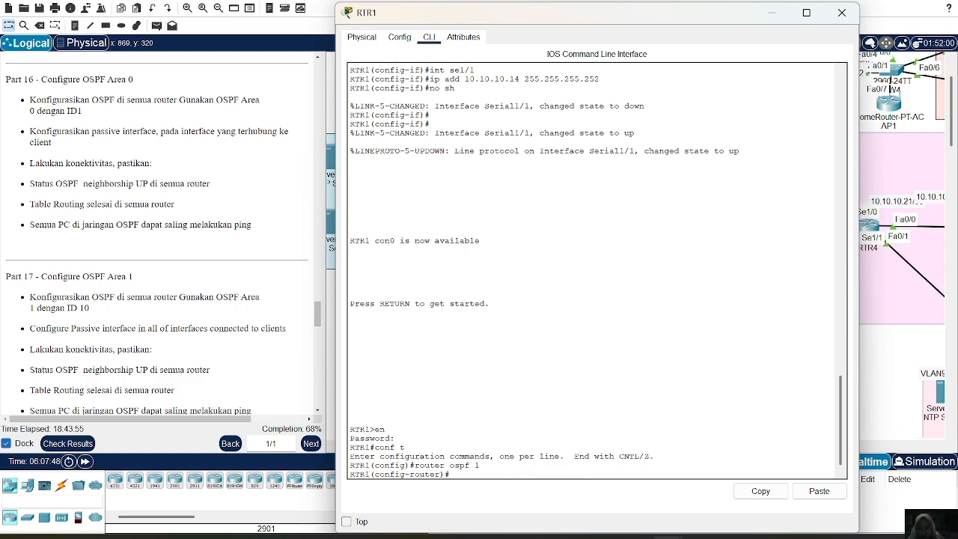
Advertise network 10.10.10.0 with wildcard mask 0.0.0.3 in OSPF area 0 on RTR1.
{"action": "type", "text": "netw 10.10.1"}
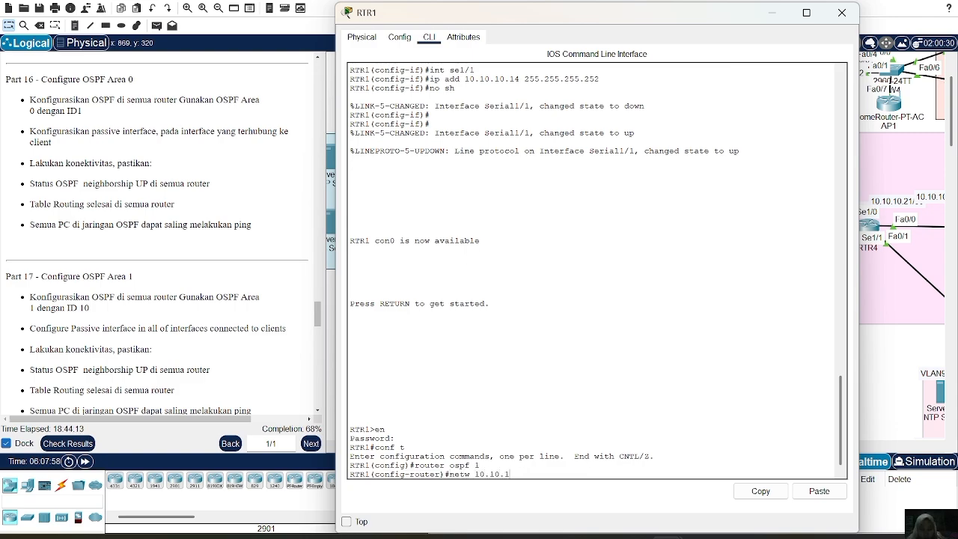
{"action": "type", "text": "0.0 0.0"}
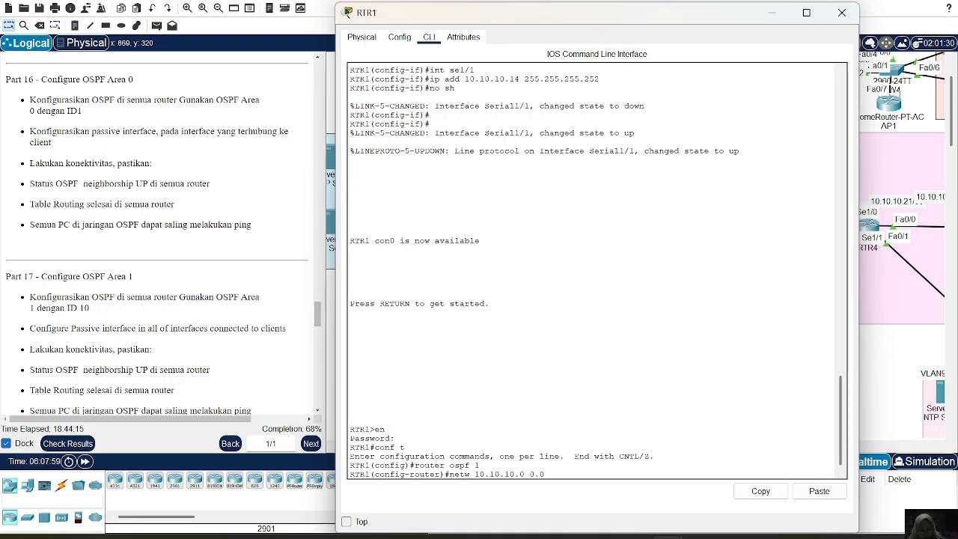
{"action": "type", "text": ".0.3 area 0"}
{"action": "key", "text": "Return"}
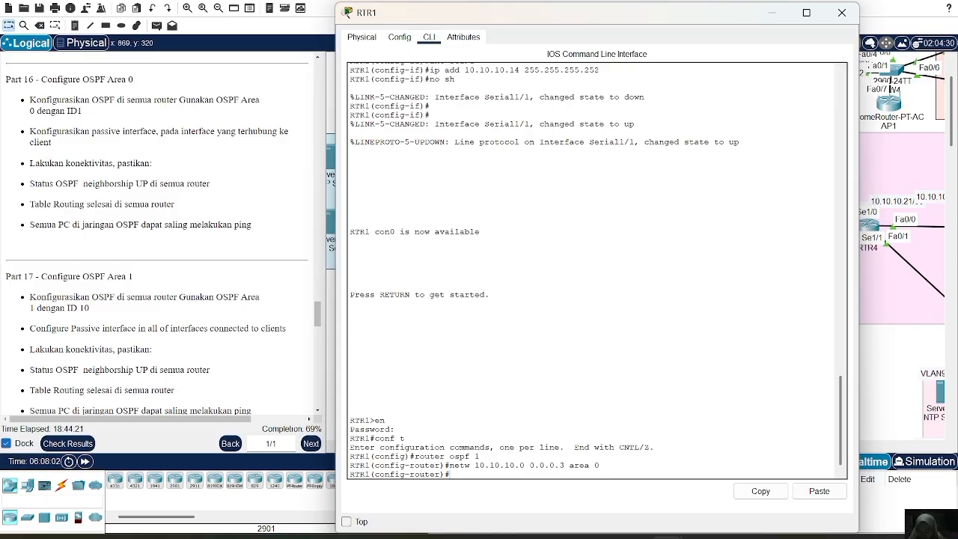
Advertise network 192.168.2.0 with wildcard mask 0.0.0.255 in OSPF area 0 on RTR1.
{"action": "type", "text": "netw "}
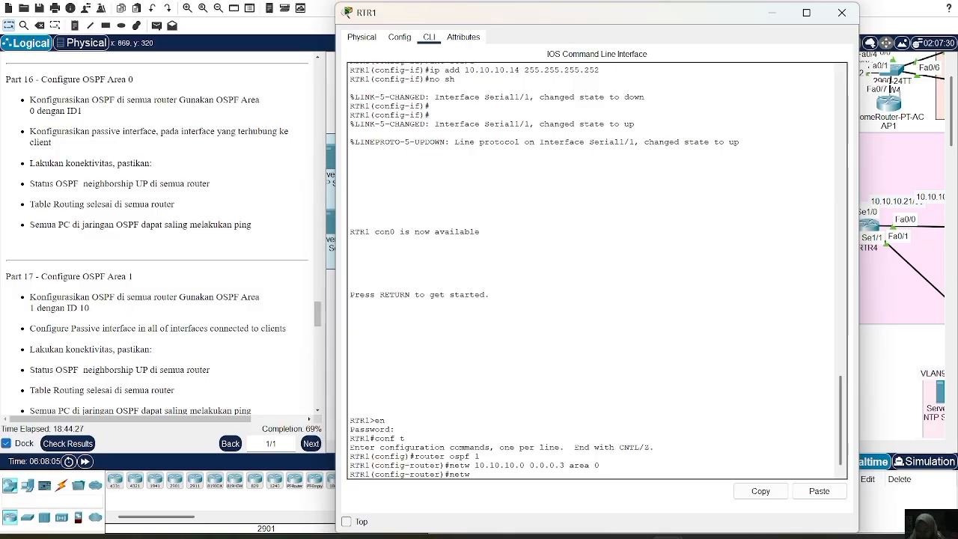
{"action": "type", "text": "192.168.2.0 0."}
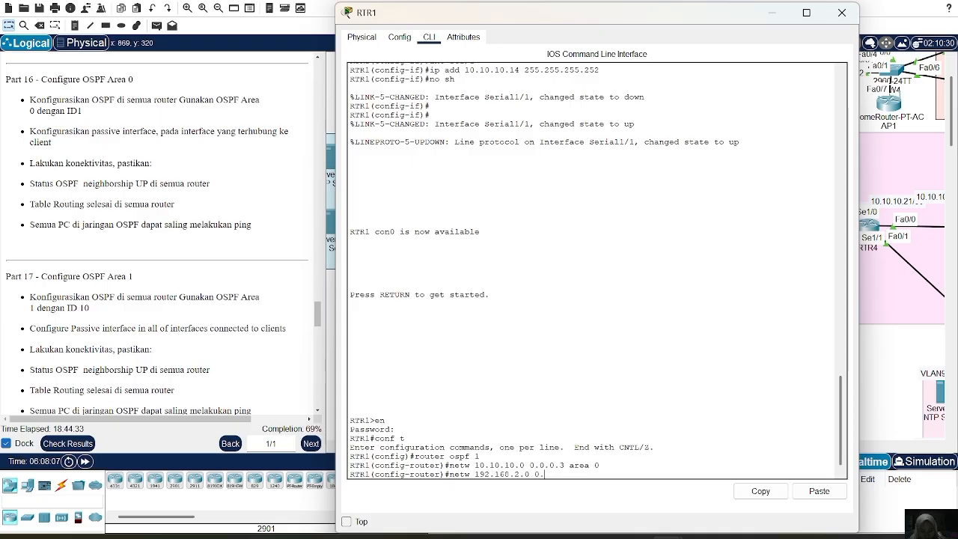
{"action": "type", "text": "0.0.255"}
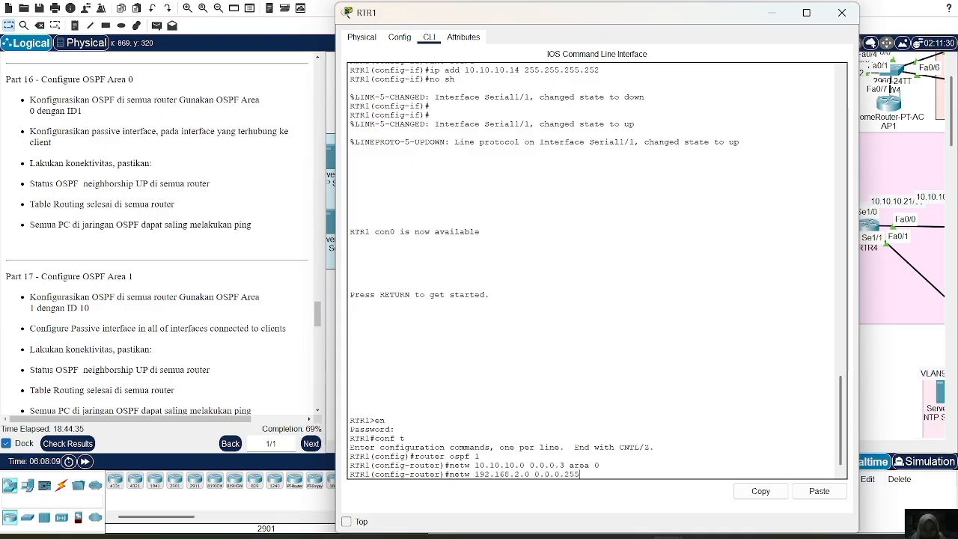
{"action": "type", "text": " area "}
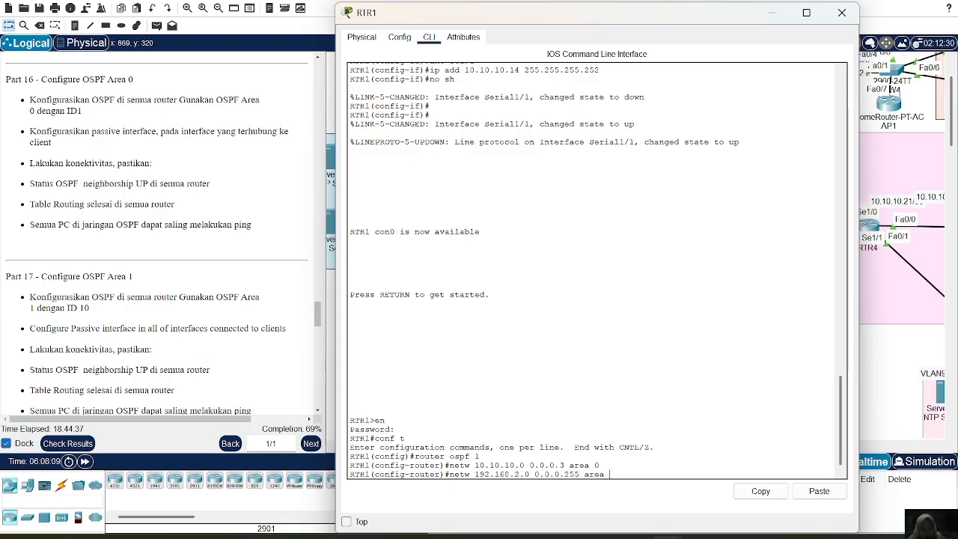
{"action": "type", "text": "0"}
{"action": "key", "text": "Return"}
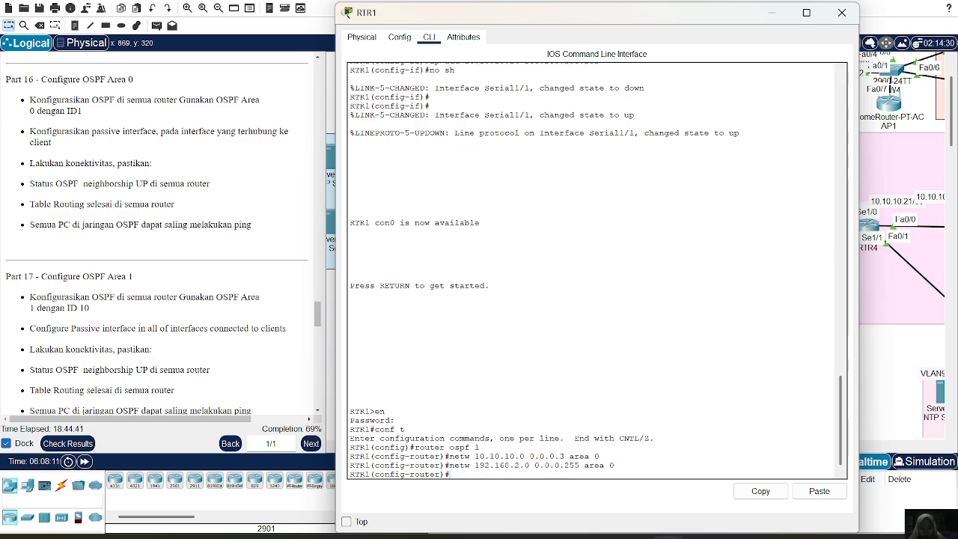
Advertise network 192.168.3.0 with wildcard mask 0.0.0.255 in OSPF area 0 on RTR1, reusing the previous network statement.
{"action": "key", "text": "Up"}
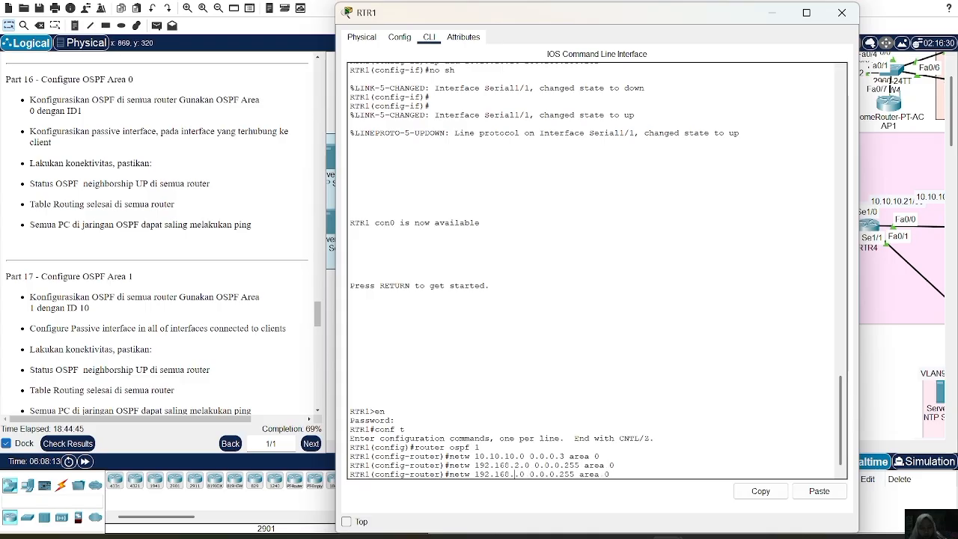
{"action": "key", "text": "BackSpace"}
{"action": "type", "text": "3"}
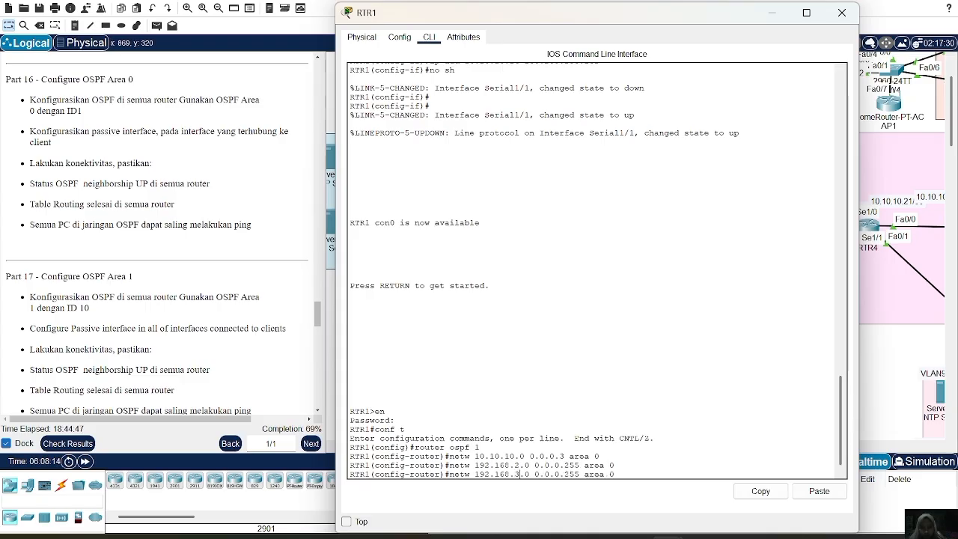
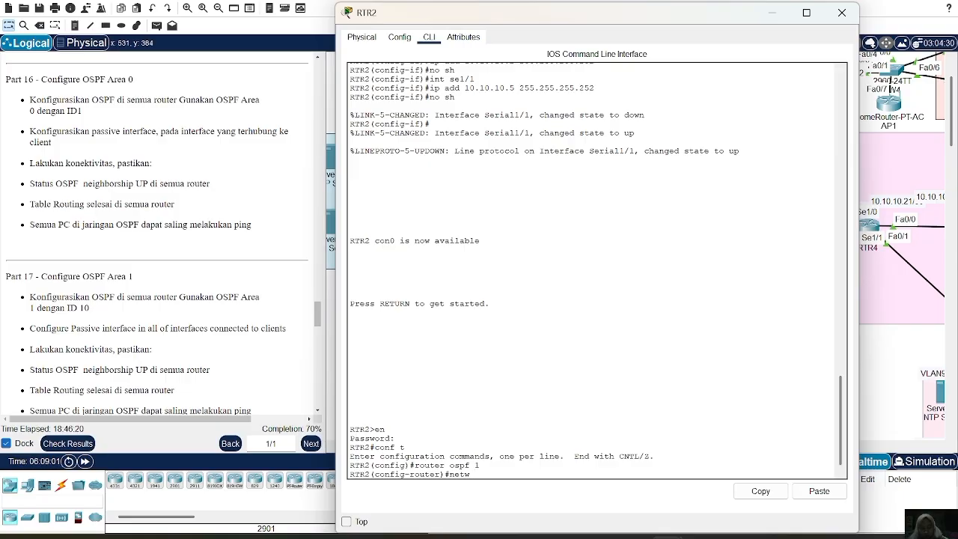
Advertise network 10.10.10.0 with wildcard mask 0.0.0.3 in OSPF area 0 on RTR2.
{"action": "type", "text": "101"}
{"action": "type", "text": "10.10.0"}
{"action": "type", "text": " 0.0.0"}
{"action": "type", "text": ".3 area 0"}
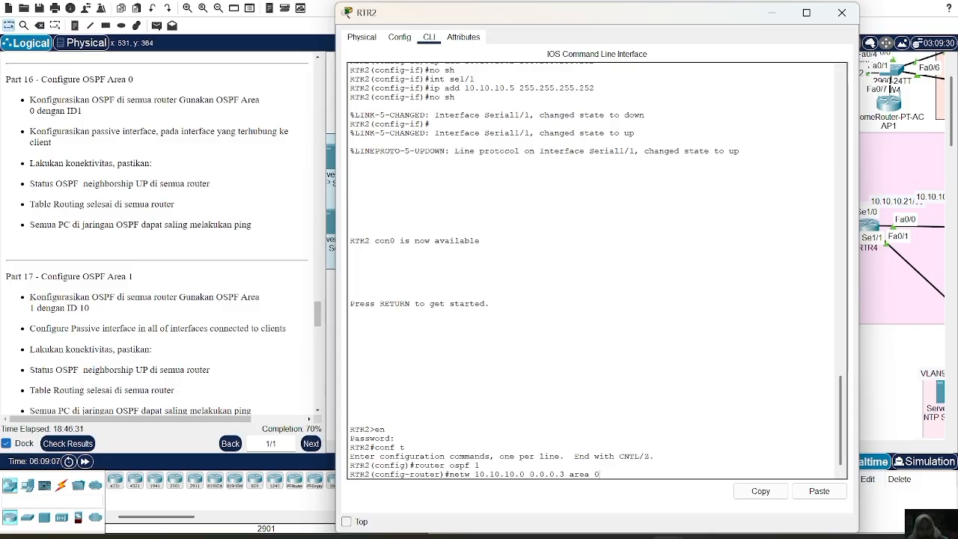
{"action": "key", "text": "Return"}
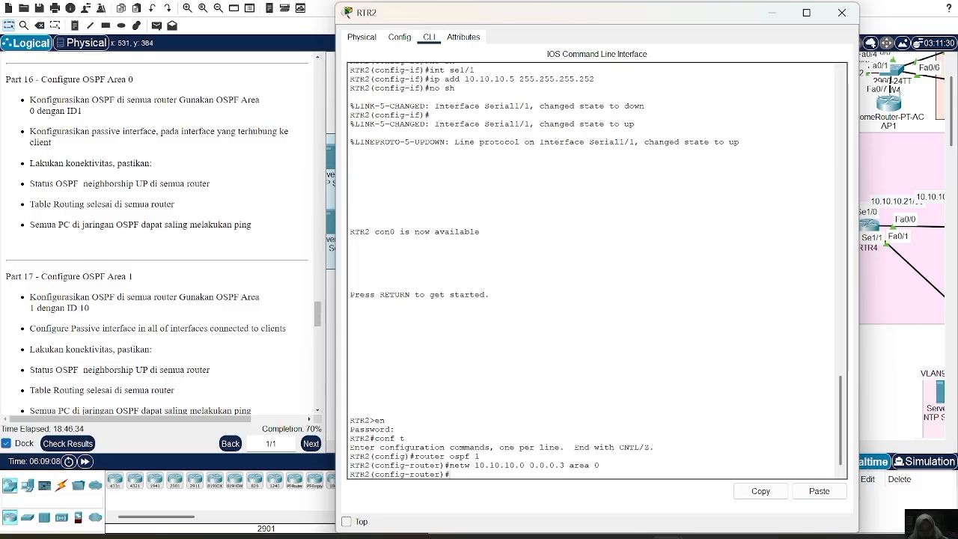
Advertise network 10.10.10.4 with wildcard mask 0.0.0.3 in OSPF area 0 on RTR2, reusing the previous network statement.
{"action": "key", "text": "Up"}
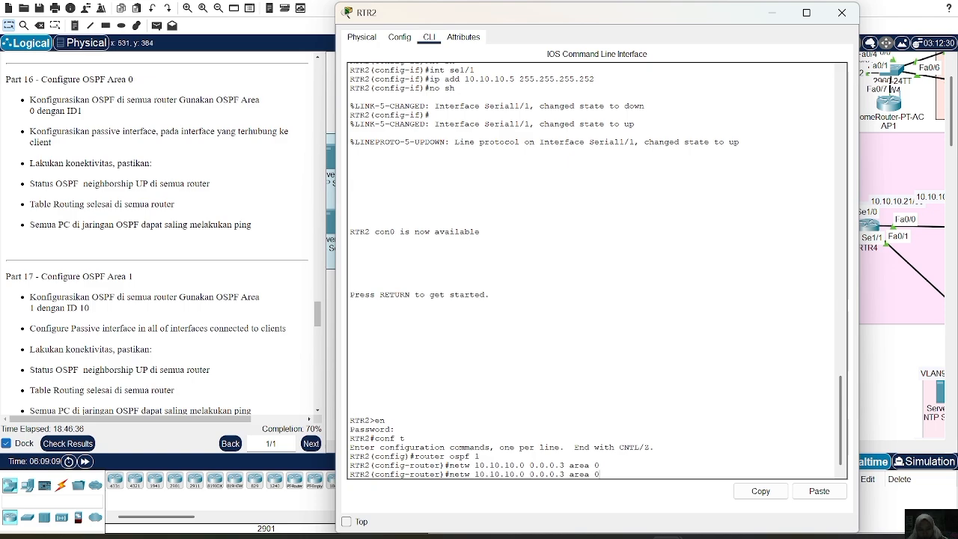
{"action": "key", "text": "Left"}
{"action": "key", "text": "Left"}
{"action": "key", "text": "Left"}
{"action": "key", "text": "Left"}
{"action": "key", "text": "Left"}
{"action": "key", "text": "Left"}
{"action": "key", "text": "Left"}
{"action": "key", "text": "Left"}
{"action": "key", "text": "Left"}
{"action": "key", "text": "Left"}
{"action": "key", "text": "BackSpace"}
{"action": "type", "text": "4"}
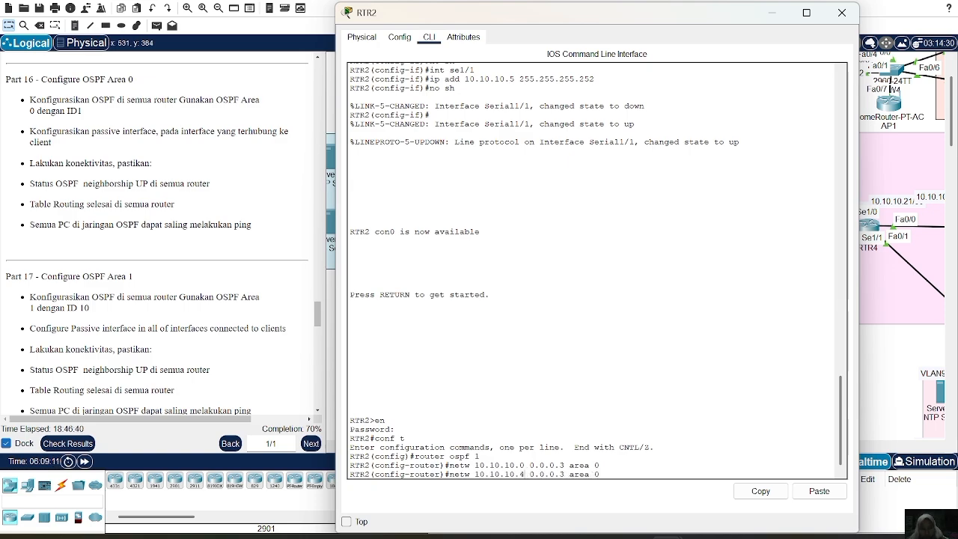
{"action": "key", "text": "Return"}
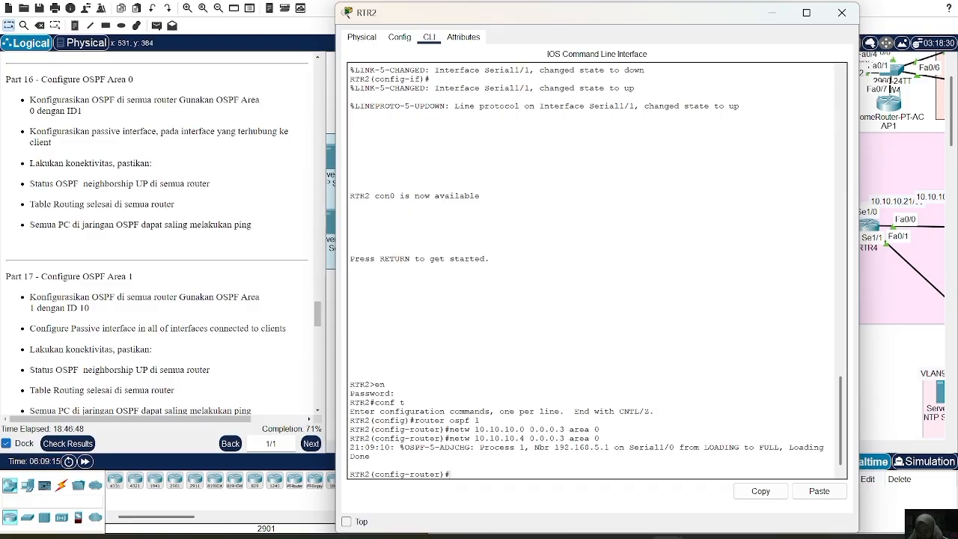
Advertise network 192.168.1.0 with wildcard mask 0.0.0.255 in OSPF area 0 on RTR2.
{"action": "type", "text": "netw 192.168"}
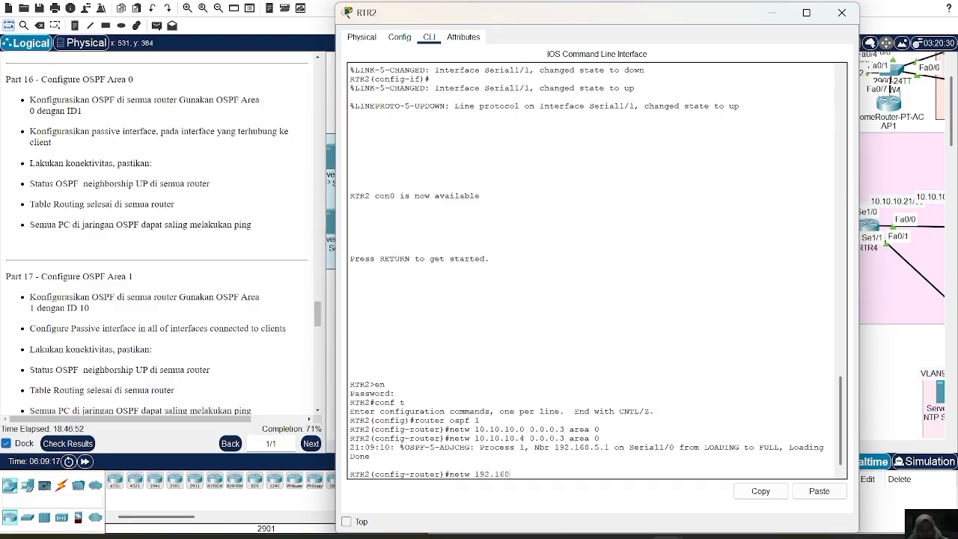
{"action": "type", "text": ".1.0 0.0.0.255 area 0"}
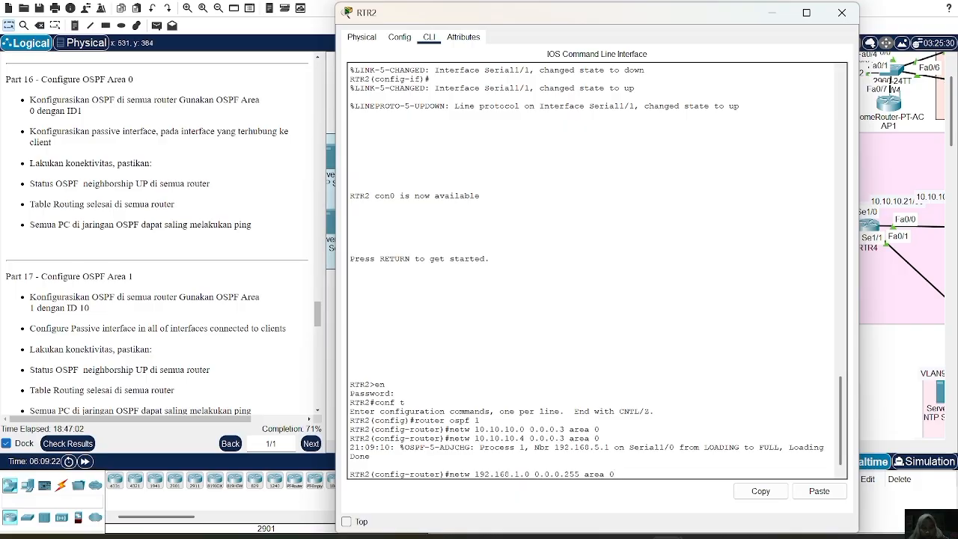
{"action": "key", "text": "Return"}
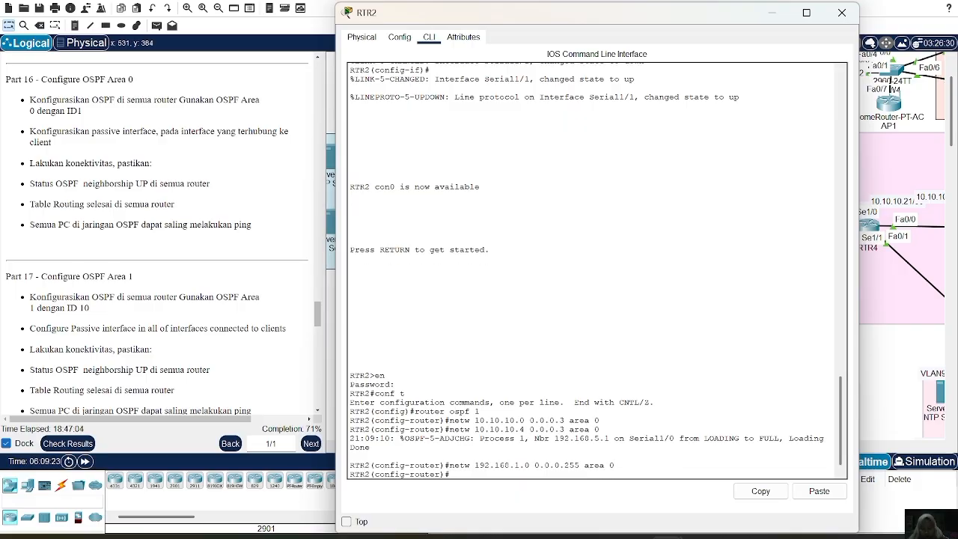
Make interface fa0/0 passive in OSPF process 1 on RTR2.
{"action": "type", "text": "passive-i"}
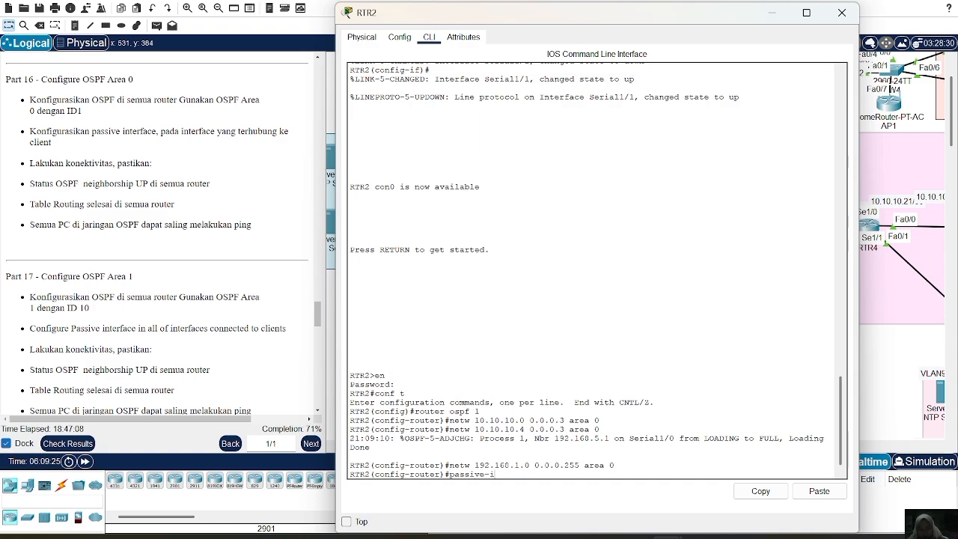
{"action": "type", "text": "nterface fa0/0"}
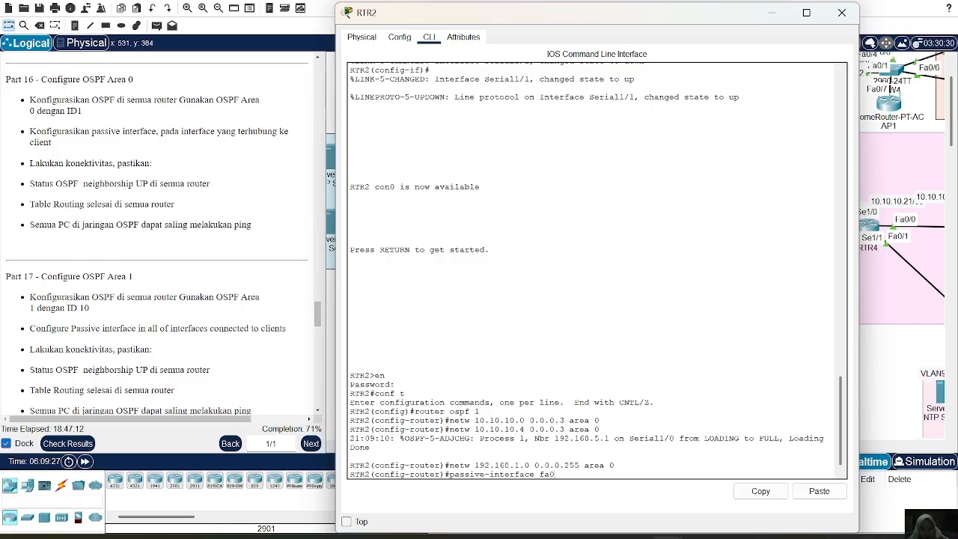
{"action": "key", "text": "Return"}
{"action": "key", "text": "Return"}
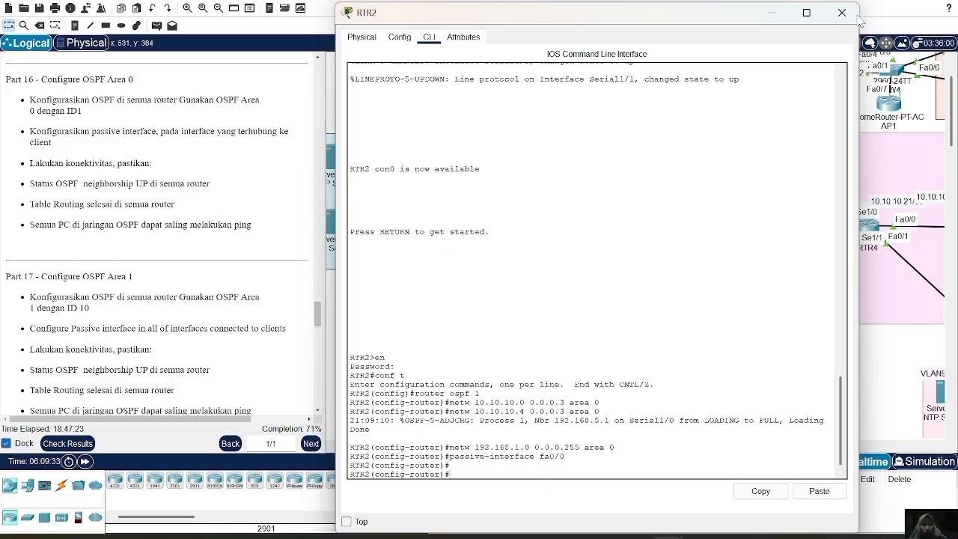
Leave RTR2, open the command line of router RTR3 and start OSPF routing process 1 there.
{"action": "left_click", "coordinate": [842, 13]}
{"action": "left_click", "coordinate": [685, 319]}
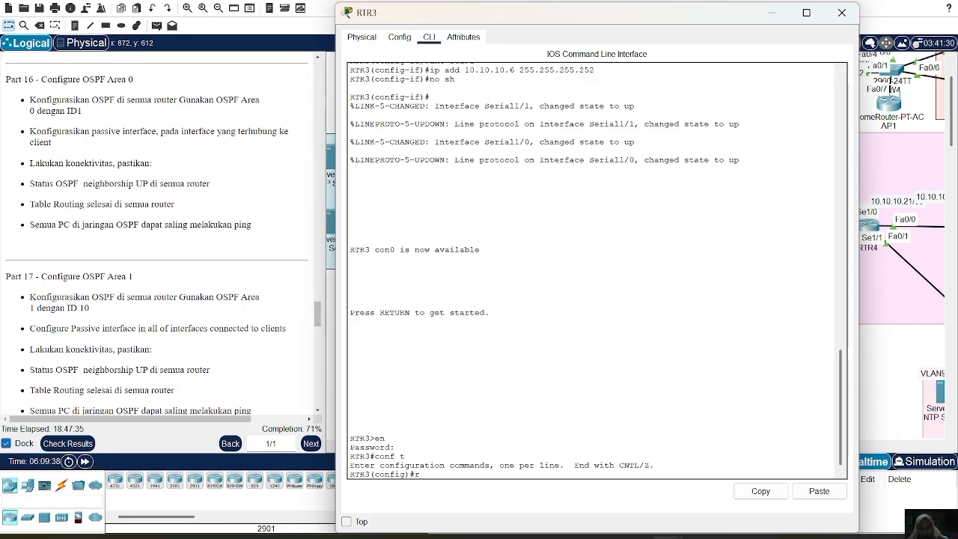
{"action": "type", "text": "router os"}
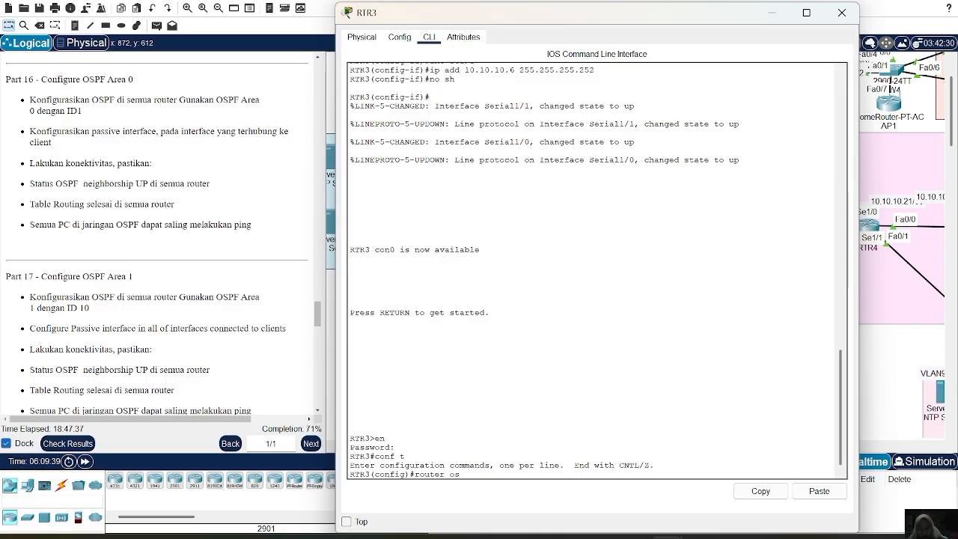
{"action": "type", "text": "pf 1"}
{"action": "key", "text": "Return"}
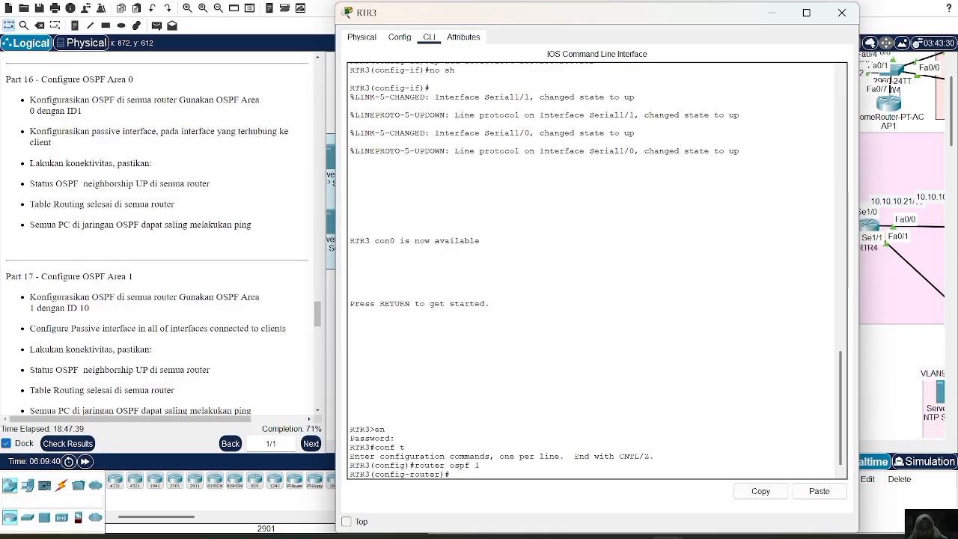
Advertise network 10.10.10.4 with wildcard mask 0.0.0.3 in OSPF area 0 on RTR3.
{"action": "type", "text": "netw 10.10.10.4 0.0.0.3 area 0"}
{"action": "key", "text": "Return"}
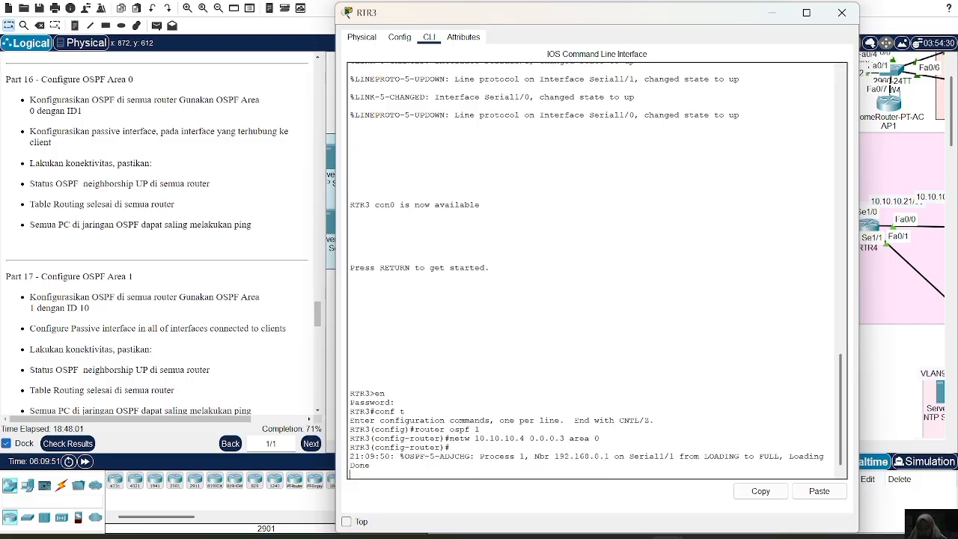
{"action": "key", "text": "Return"}
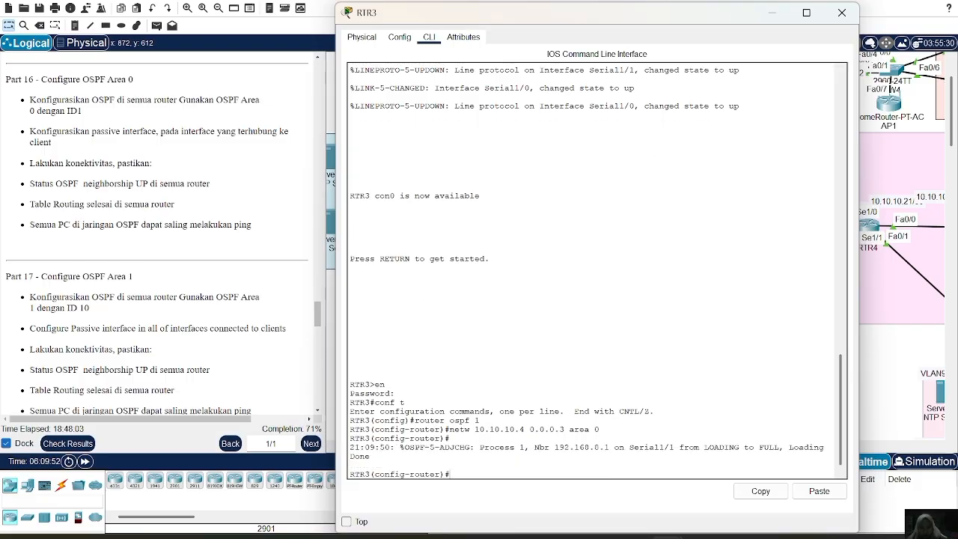
Show the OSPF neighbors and the IP routing table on RTR3.
{"action": "type", "text": "do sh ip ospf neigh"}
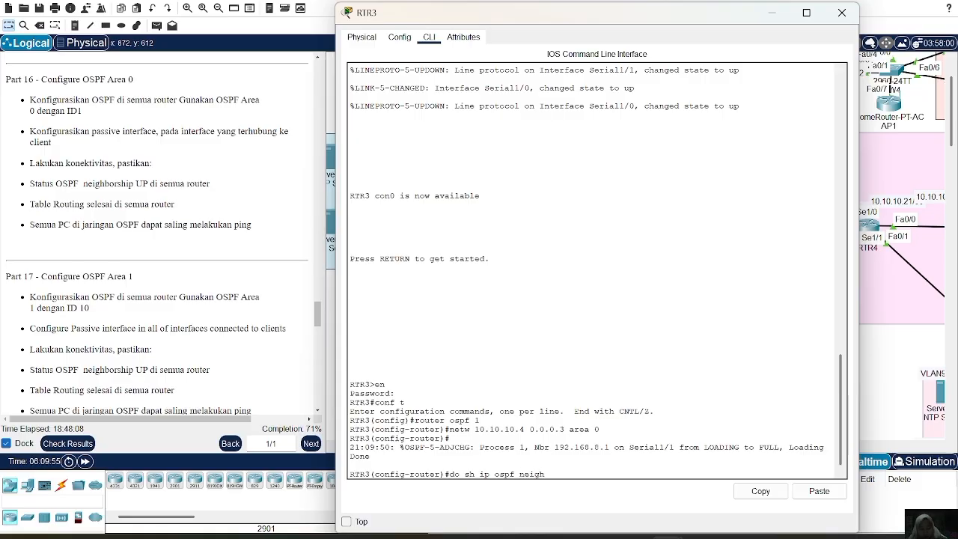
{"action": "key", "text": "Return"}
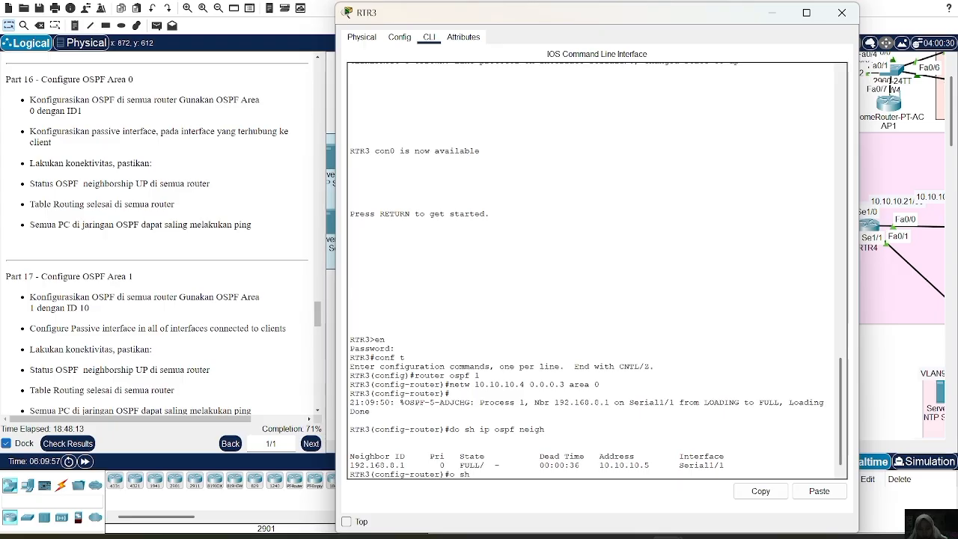
{"action": "type", "text": "do sh ip route"}
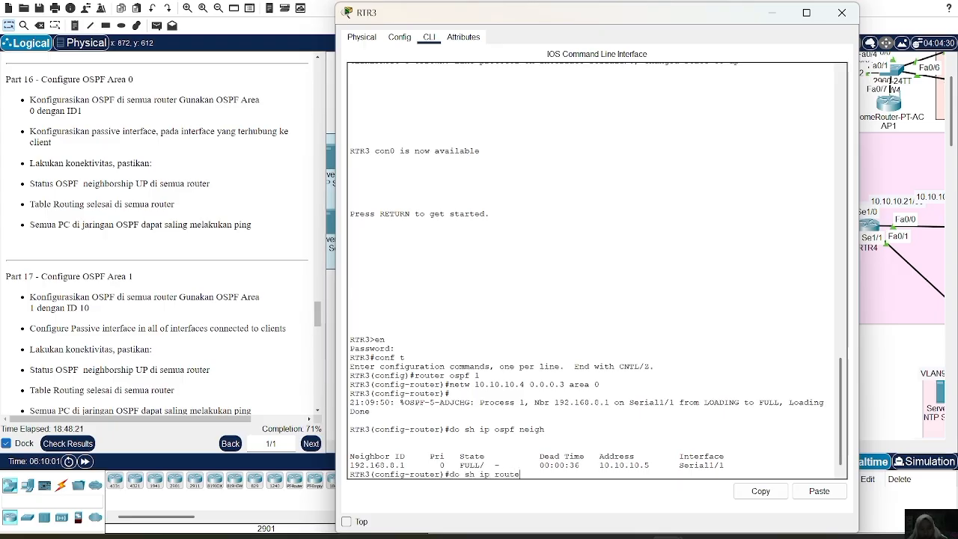
{"action": "key", "text": "Return"}
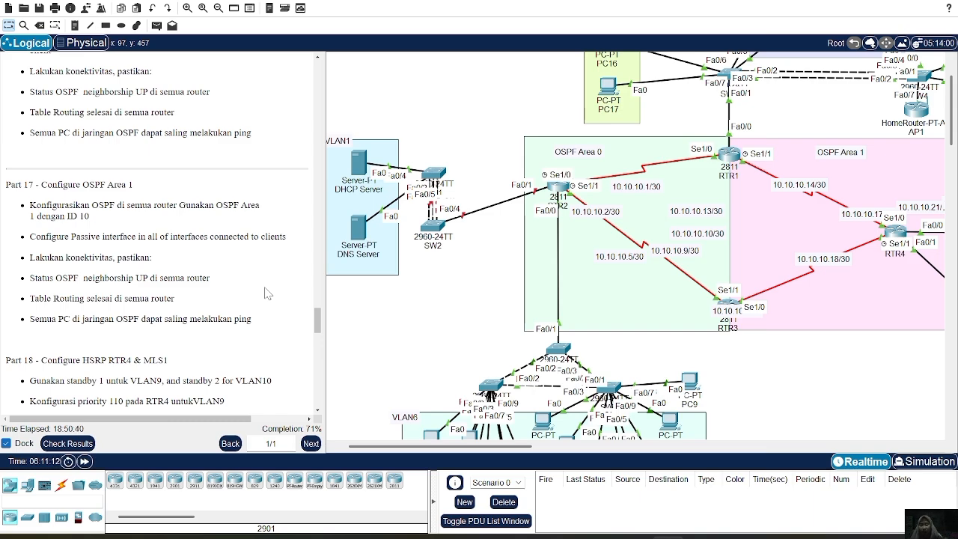
Go on to Part 17 by opening router RTR1 and entering the configuration of its OSPF process 1.
{"action": "scroll", "coordinate": [226, 162], "scroll_direction": "up", "scroll_amount": 1}
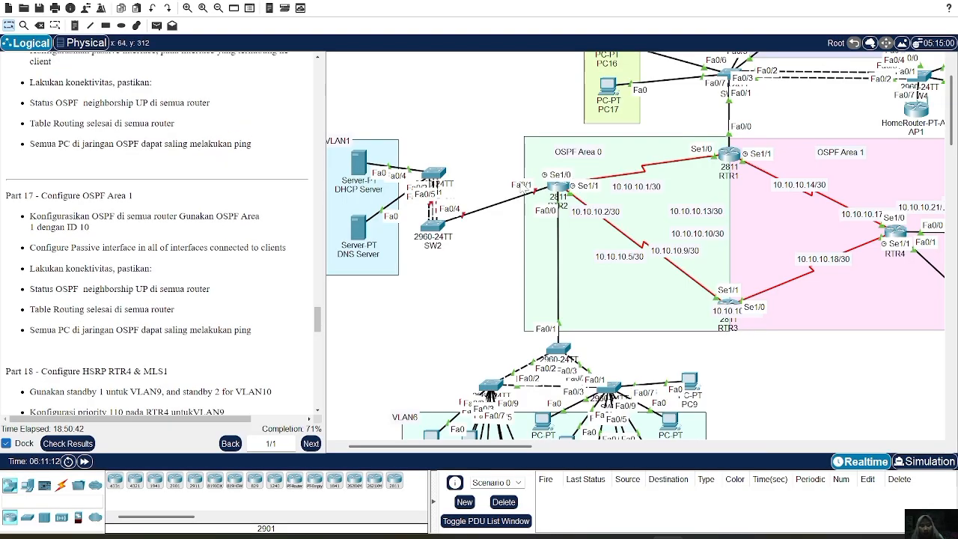
{"action": "scroll", "coordinate": [859, 217], "scroll_direction": "right", "scroll_amount": 8}
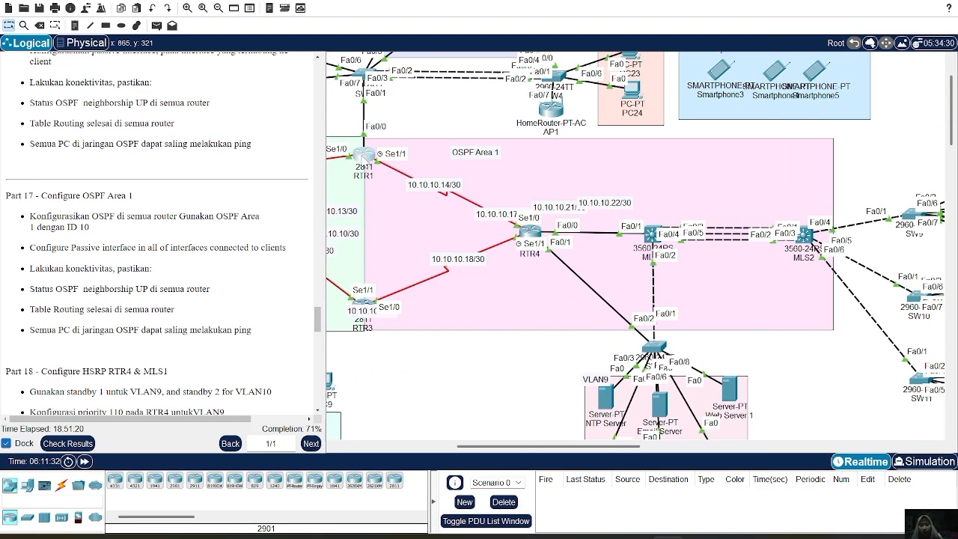
{"action": "left_click", "coordinate": [364, 154]}
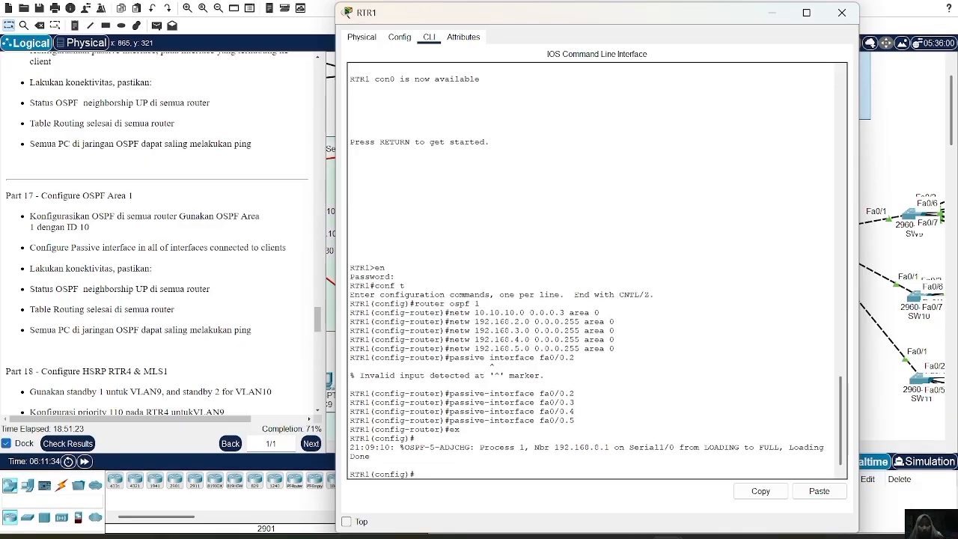
{"action": "key", "text": "Return"}
{"action": "type", "text": "onfig)#route"}
{"action": "key", "text": "BackSpace"}
{"action": "key", "text": "BackSpace"}
{"action": "key", "text": "BackSpace"}
{"action": "key", "text": "BackSpace"}
{"action": "key", "text": "BackSpace"}
{"action": "key", "text": "BackSpace"}
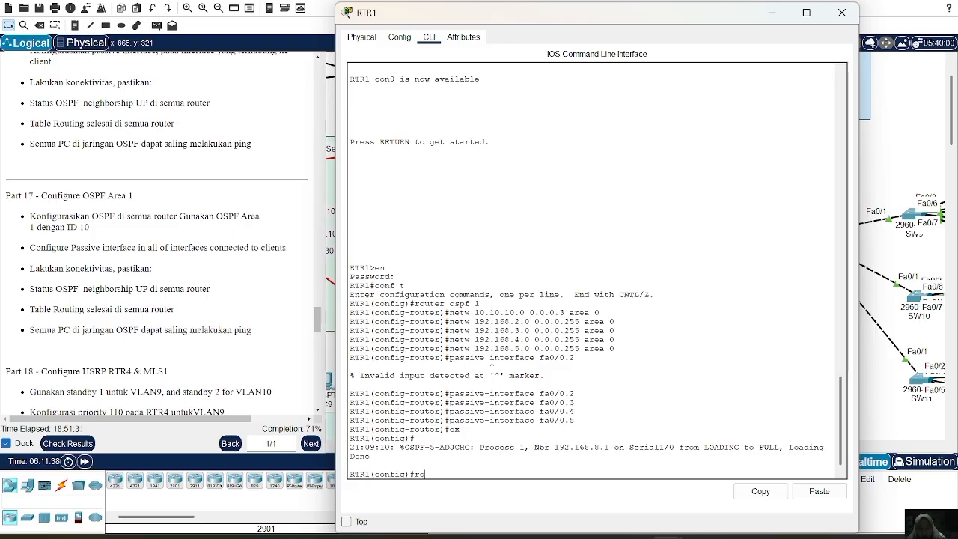
{"action": "type", "text": "router ospf 1"}
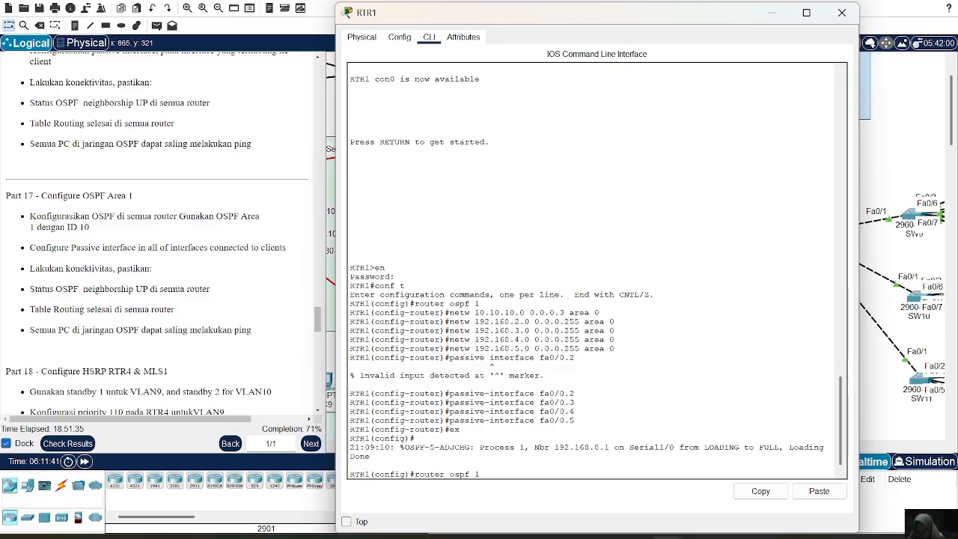
{"action": "key", "text": "Return"}
Advertise network 10.10.10.12 with wildcard mask 0.0.0.3 in OSPF area 1 on RTR1.
{"action": "type", "text": "ne"}
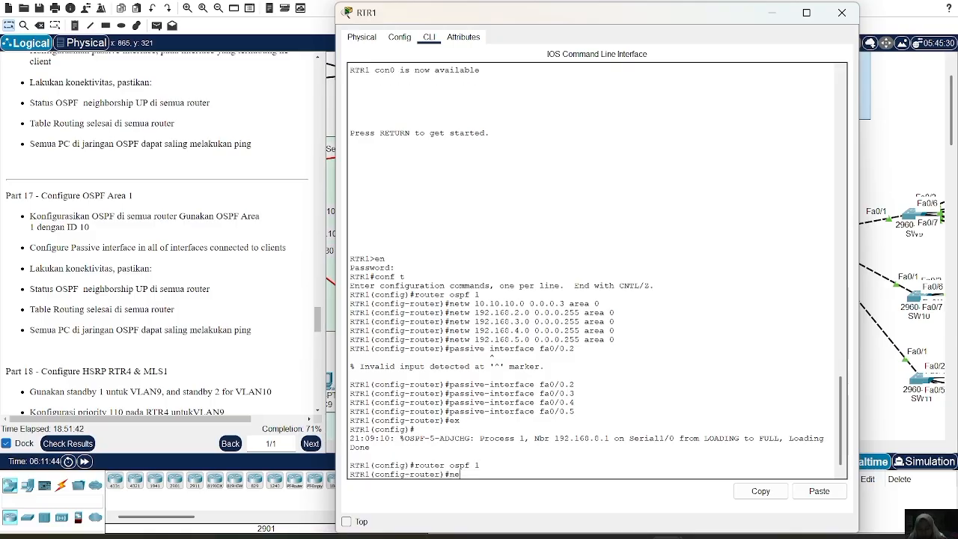
{"action": "type", "text": "tw 10.10.10.12 0.0.0"}
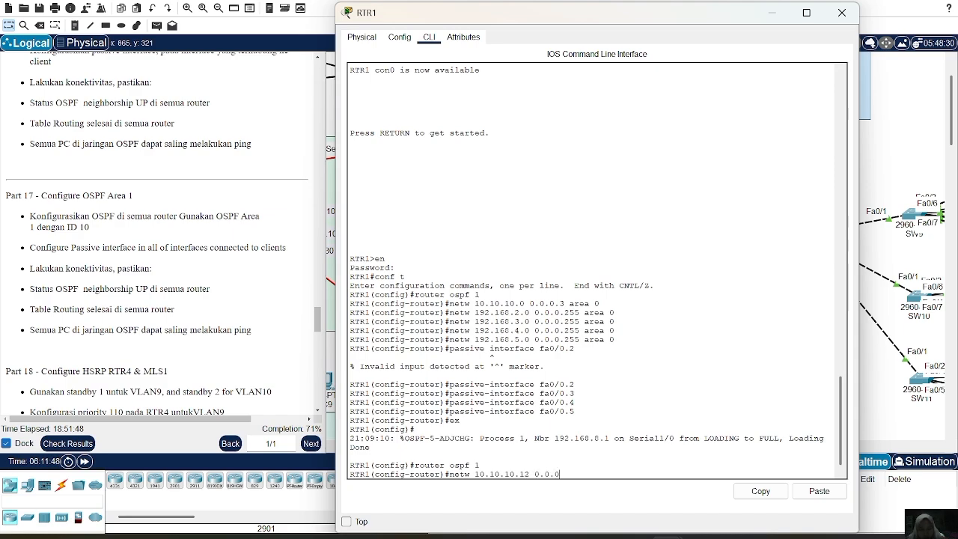
{"action": "type", "text": ".3 area 1"}
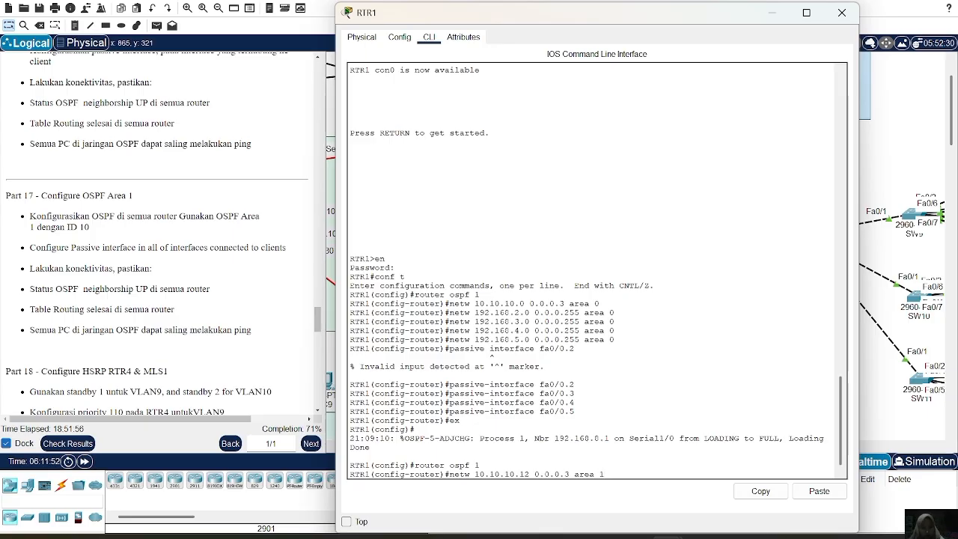
{"action": "key", "text": "Return"}
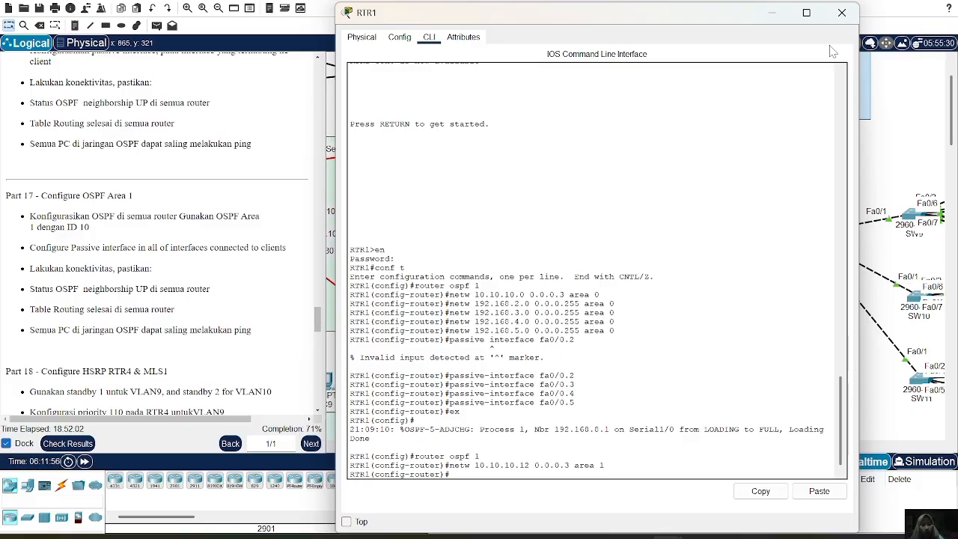
Leave RTR1, reopen router RTR3 and re-enter the configuration of its OSPF process 1.
{"action": "left_click", "coordinate": [841, 12]}
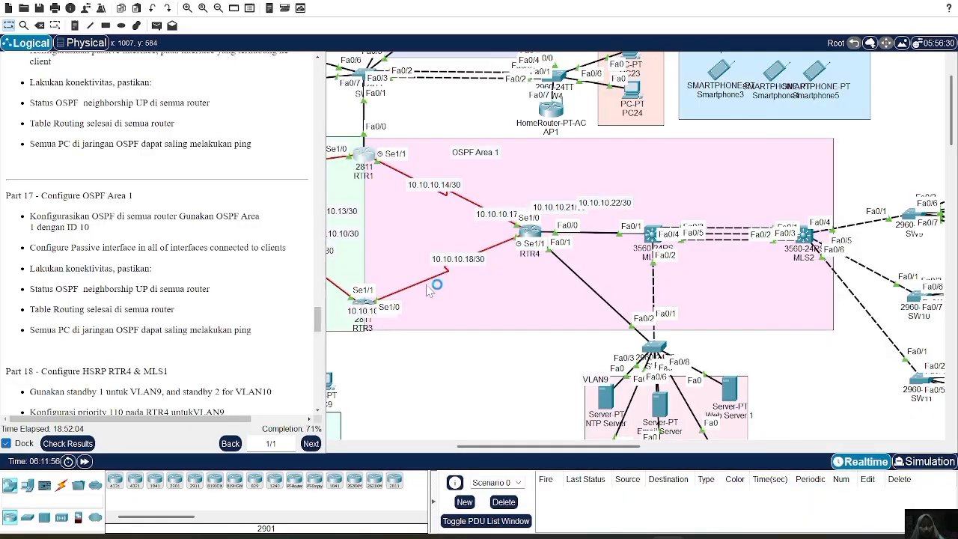
{"action": "left_click", "coordinate": [363, 302]}
{"action": "type", "text": "ex"}
{"action": "key", "text": "Return"}
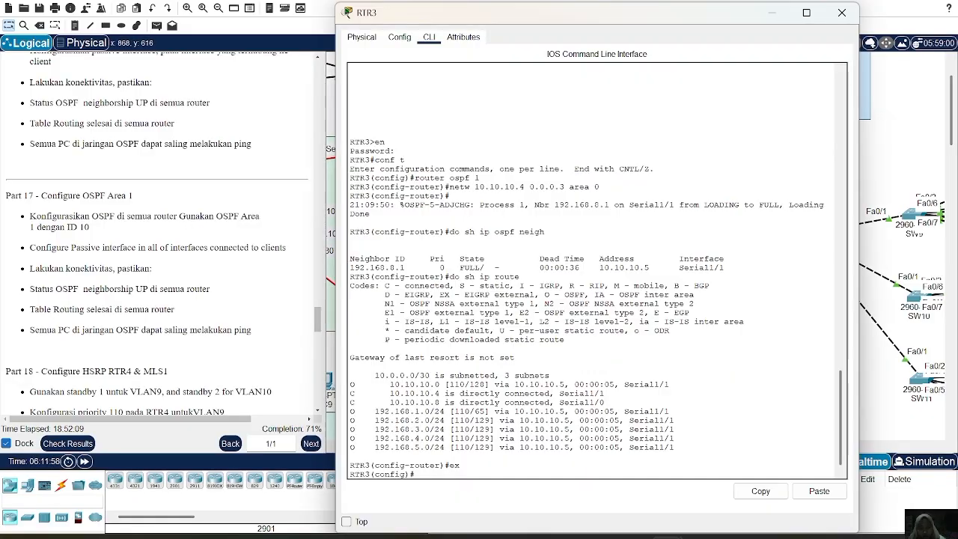
{"action": "type", "text": "rou"}
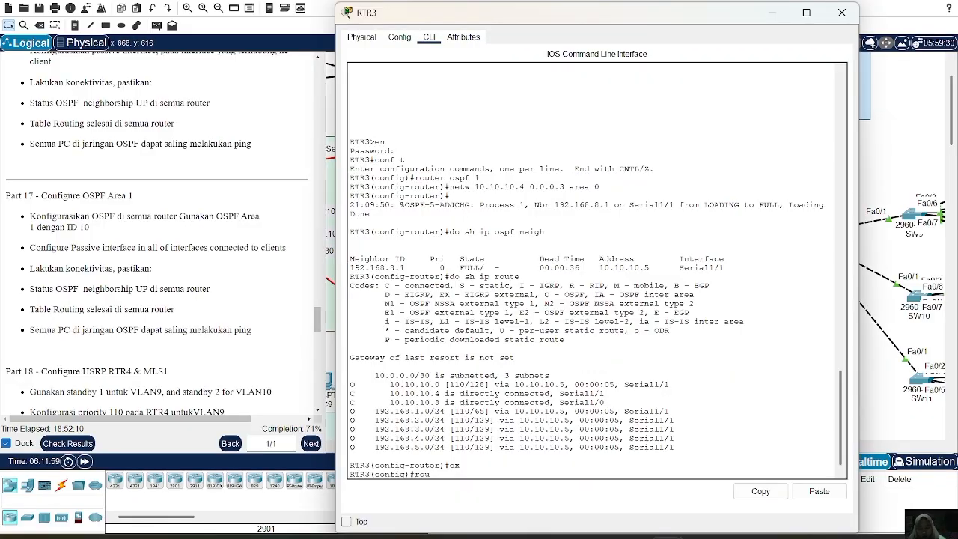
{"action": "type", "text": "ter ospf 1"}
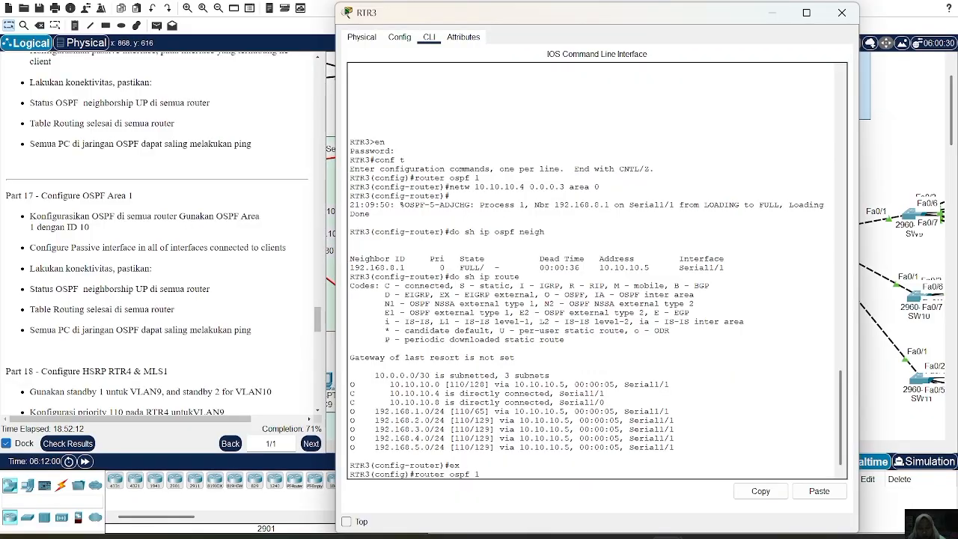
{"action": "key", "text": "Return"}
Advertise network 10.10.10.8 in OSPF area 1 on RTR3.
{"action": "type", "text": "netw "}
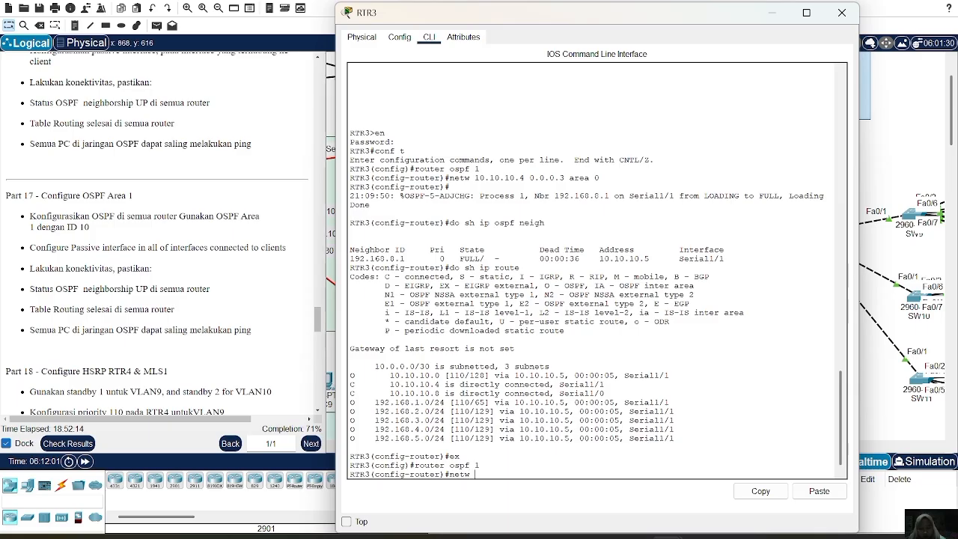
{"action": "type", "text": "10"}
{"action": "key", "text": "BackSpace"}
{"action": "type", "text": ".10.10.8 0.0."}
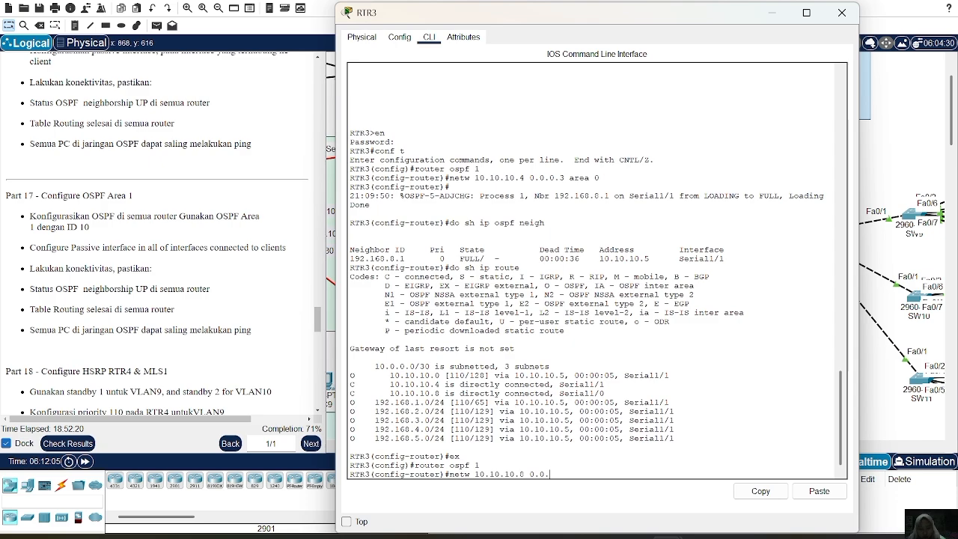
{"action": "type", "text": "3 area 1"}
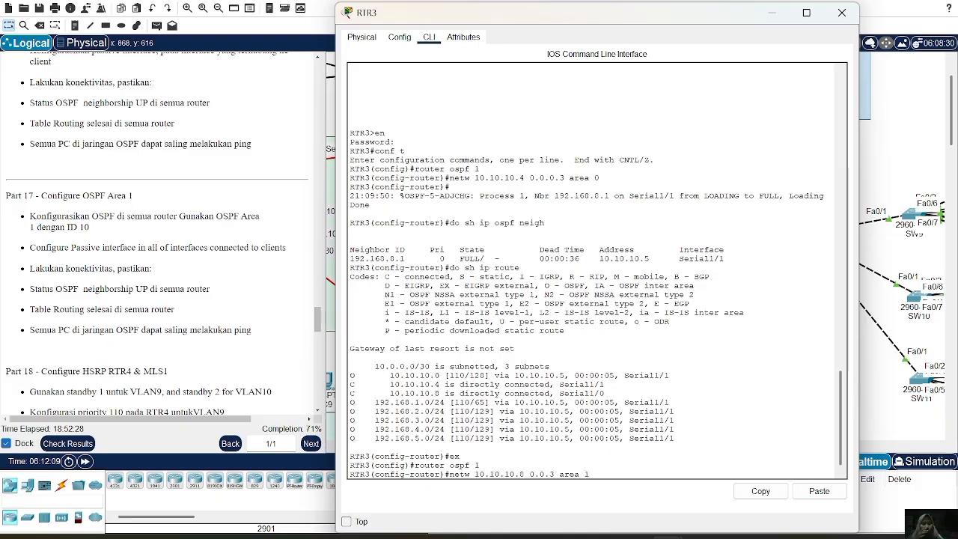
Leave RTR3, open router RTR4 and enter the configuration of its OSPF process 1.
{"action": "left_click", "coordinate": [770, 9]}
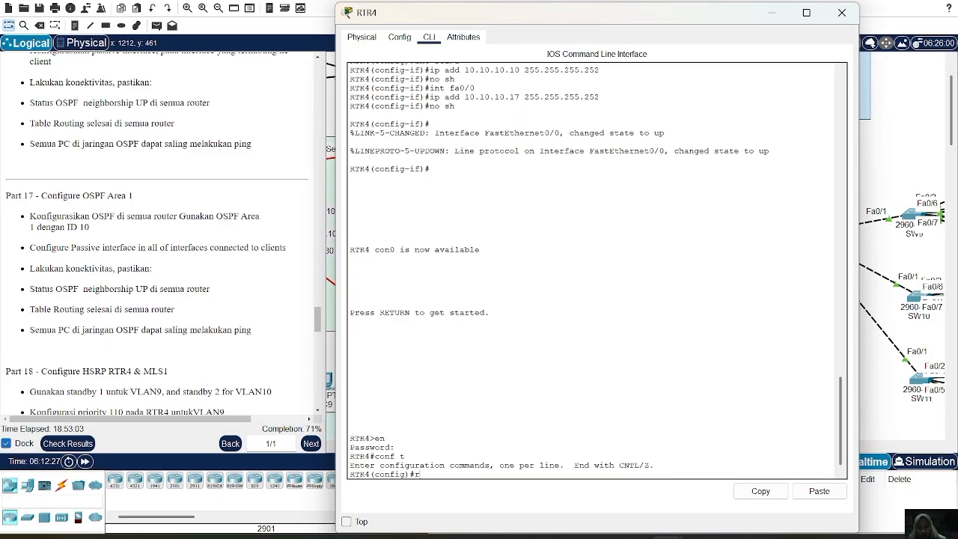
{"action": "type", "text": "oute"}
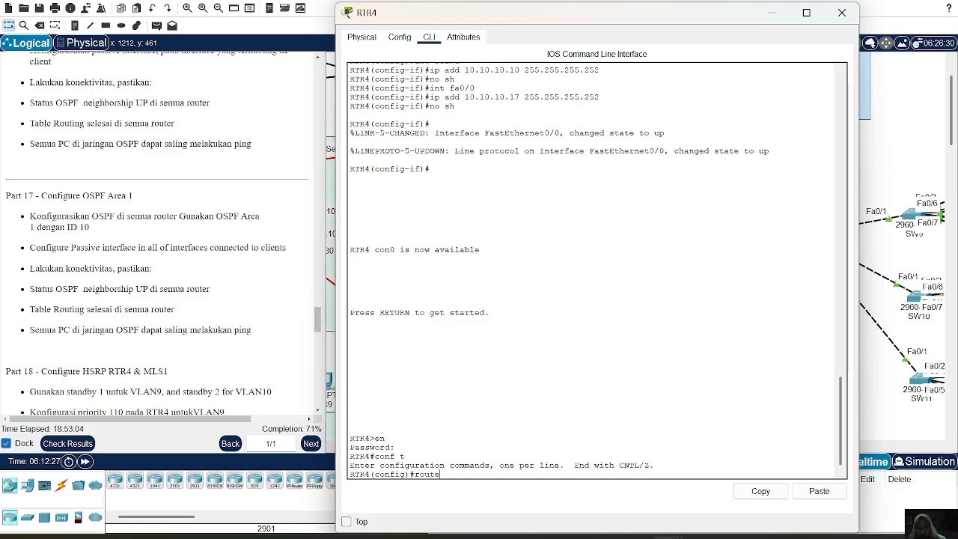
{"action": "type", "text": "r ospf 1"}
{"action": "key", "text": "Return"}
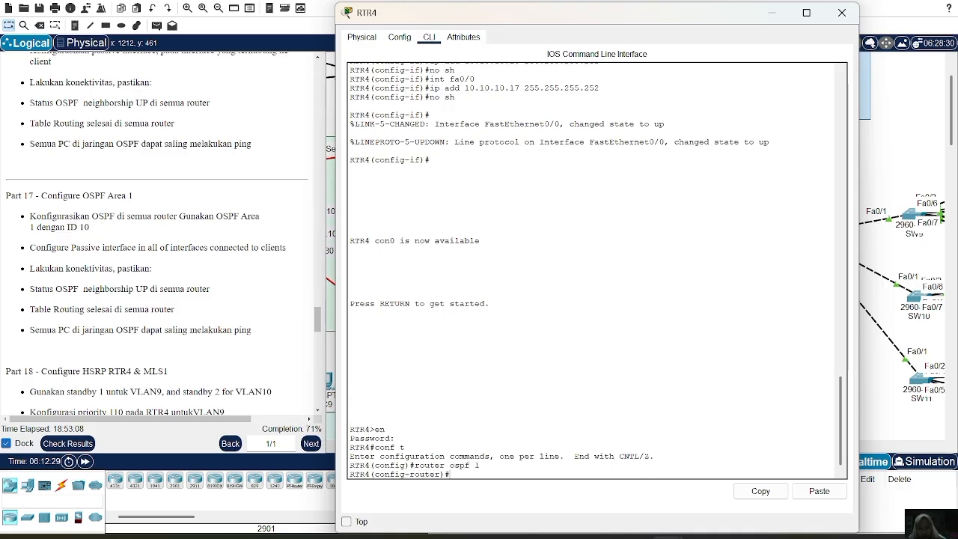
Advertise network 10.10.10.12 with wildcard mask 0.0.0.3 in OSPF area 1 on RTR4.
{"action": "type", "text": "netw 10.10.10.12 0.0..0"}
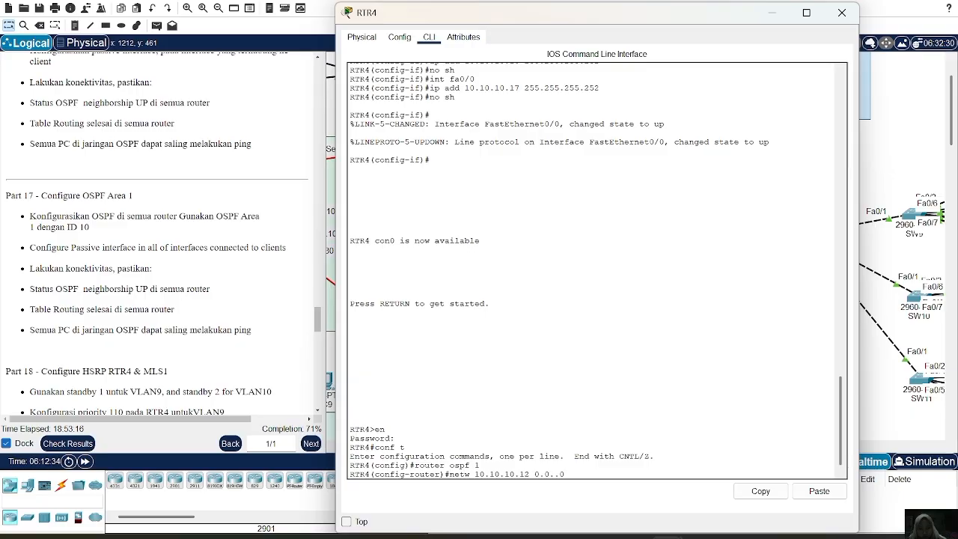
{"action": "key", "text": "BackSpace"}
{"action": "type", "text": "0.3 area 1"}
{"action": "key", "text": "Return"}
Advertise network 10.10.10.8 with wildcard mask 0.0.0.3 in OSPF area 1 on RTR4.
{"action": "key", "text": "Up"}
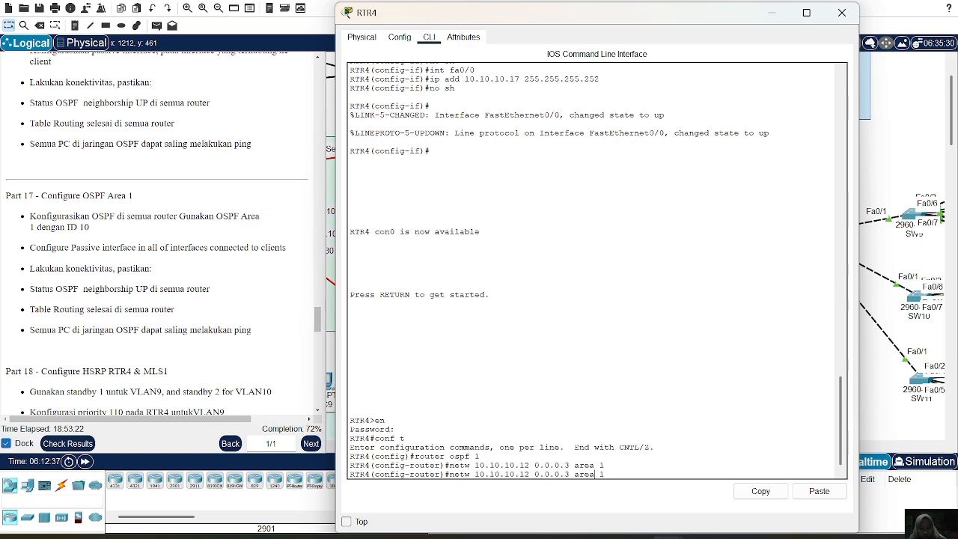
{"action": "key", "text": "Left"}
{"action": "key", "text": "BackSpace"}
{"action": "key", "text": "BackSpace"}
{"action": "type", "text": "8"}
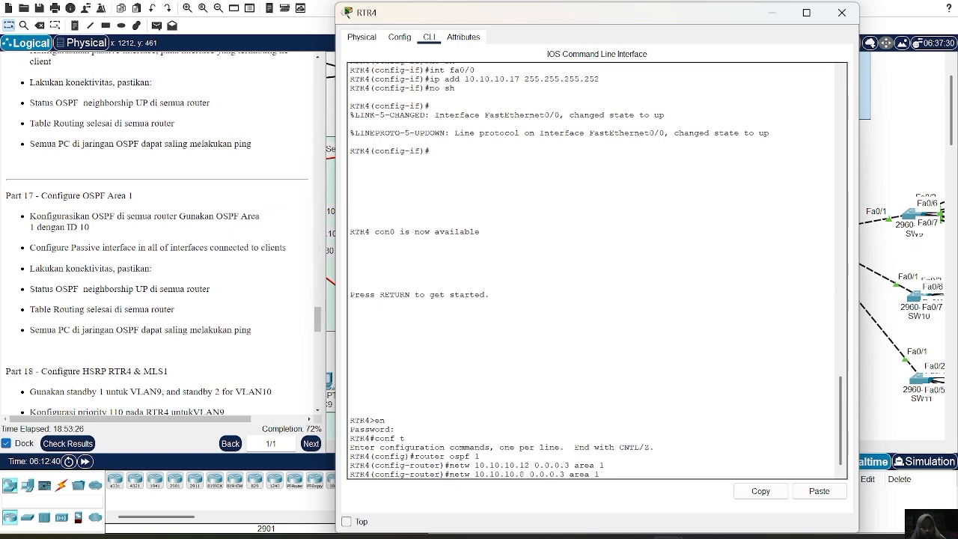
{"action": "key", "text": "Return"}
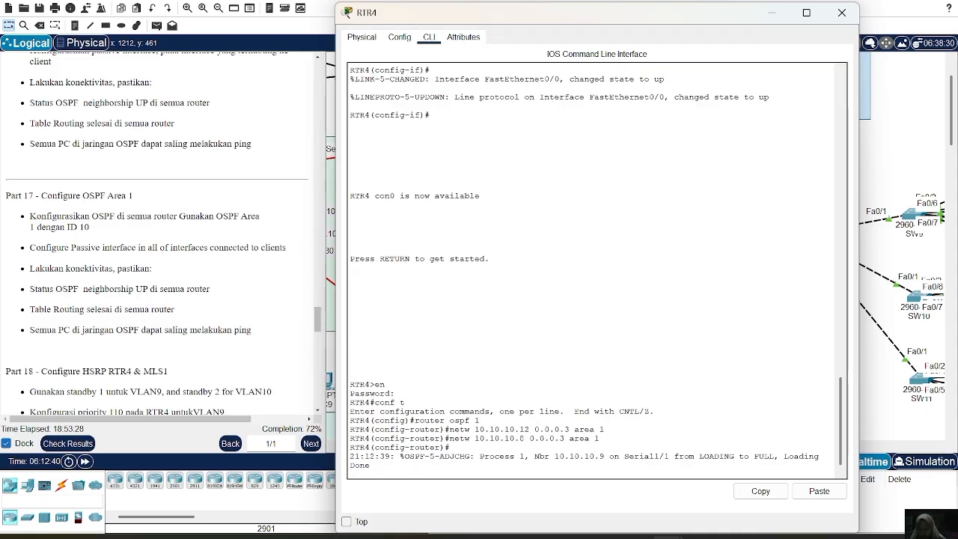
Advertise network 10.10.10.16 with wildcard mask 0.0.0.3 in OSPF area 1 on RTR4.
{"action": "key", "text": "Up"}
{"action": "key", "text": "BackSpace"}
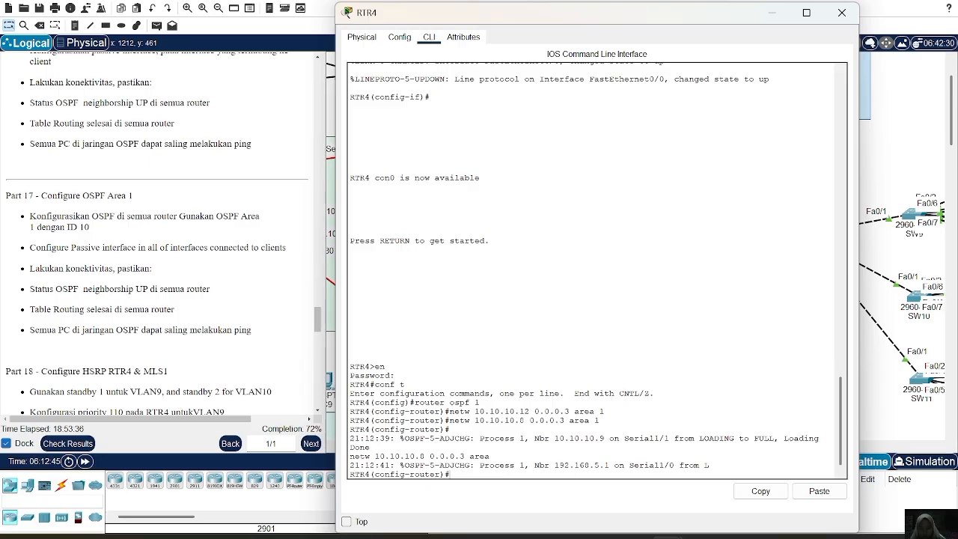
{"action": "type", "text": "router ospf 1"}
{"action": "key", "text": "Down"}
{"action": "key", "text": "Left"}
{"action": "key", "text": "Left"}
{"action": "key", "text": "Left"}
{"action": "key", "text": "Left"}
{"action": "key", "text": "Left"}
{"action": "key", "text": "Left"}
{"action": "key", "text": "Left"}
{"action": "key", "text": "Left"}
{"action": "key", "text": "Left"}
{"action": "key", "text": "Left"}
{"action": "key", "text": "Left"}
{"action": "key", "text": "Left"}
{"action": "key", "text": "Left"}
{"action": "key", "text": "Left"}
{"action": "key", "text": "Left"}
{"action": "key", "text": "BackSpace"}
{"action": "type", "text": "6"}
{"action": "key", "text": "Return"}
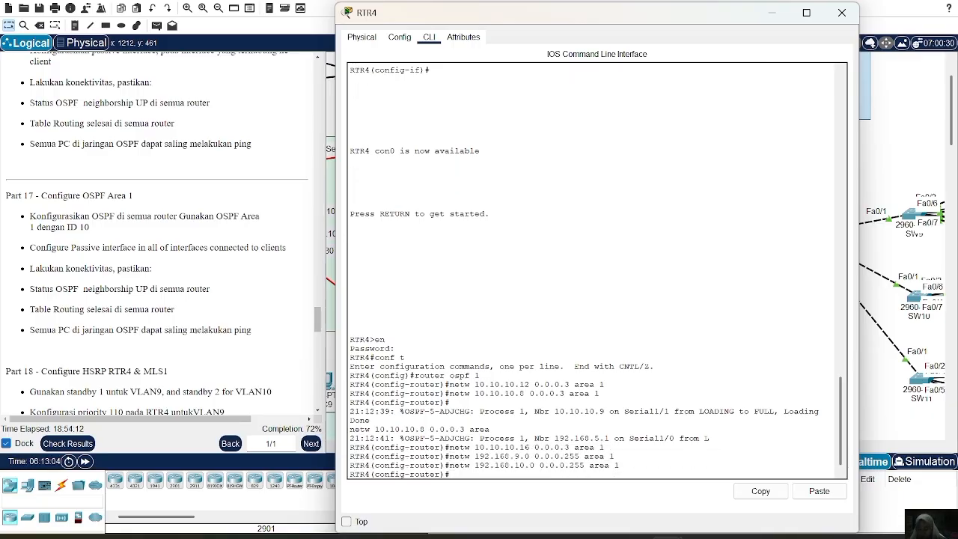
Try to make interface fa1/0 passive in the OSPF process on RTR4.
{"action": "type", "text": "passive-i"}
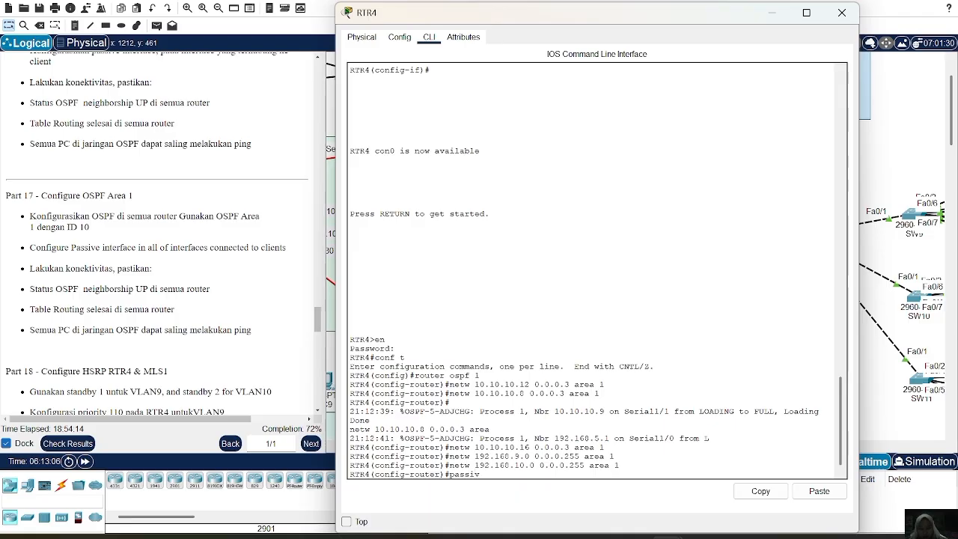
{"action": "type", "text": "nterface"}
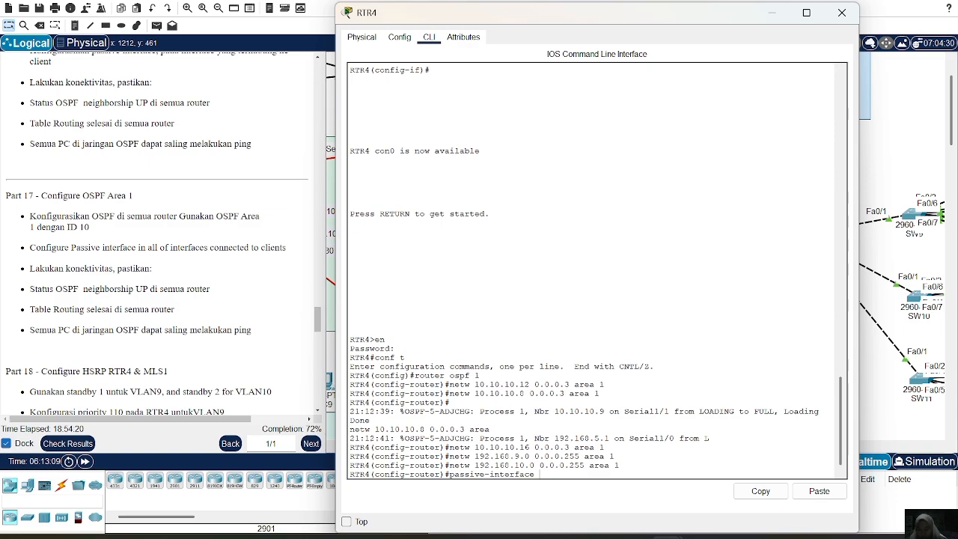
{"action": "type", "text": " fa"}
{"action": "type", "text": "1/0"}
{"action": "key", "text": "Return"}
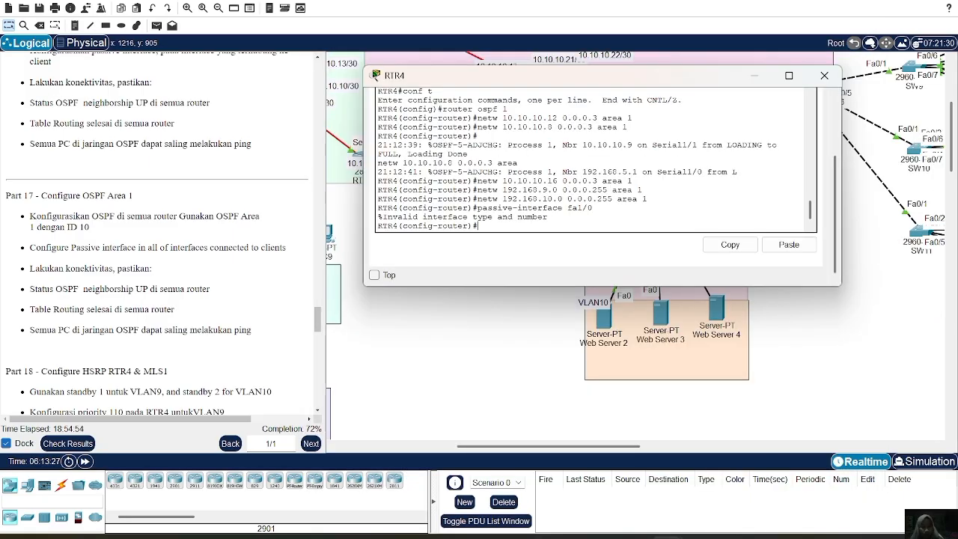
Make interface fa0/1 passive in the OSPF process on RTR4.
{"action": "key", "text": "Up"}
{"action": "type", "text": "\\"}
{"action": "key", "text": "BackSpace"}
{"action": "key", "text": "BackSpace"}
{"action": "key", "text": "BackSpace"}
{"action": "key", "text": "BackSpace"}
{"action": "type", "text": "0"}
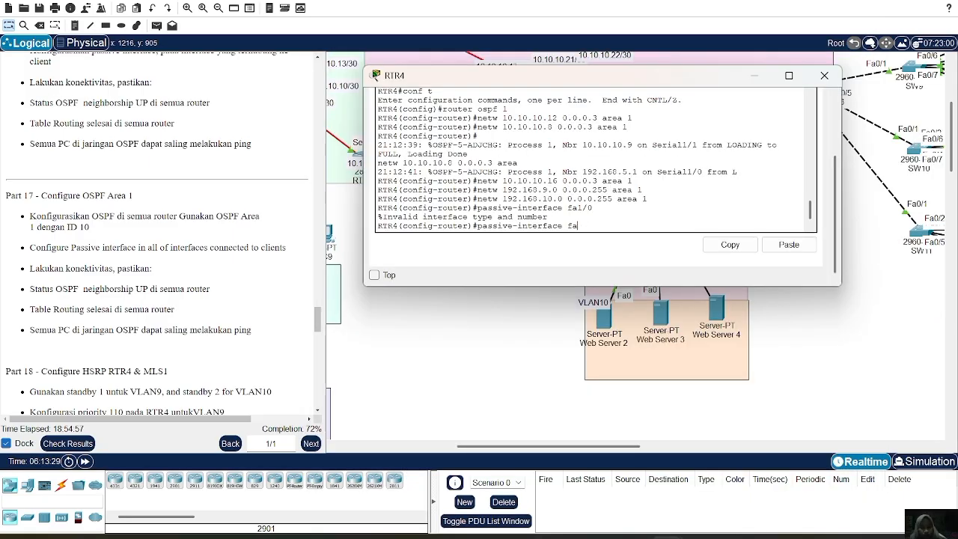
{"action": "type", "text": "/1"}
{"action": "key", "text": "Return"}
Make subinterfaces fa0/1.9 and fa0/1.10 passive in the OSPF process on RTR4.
{"action": "key", "text": "Up"}
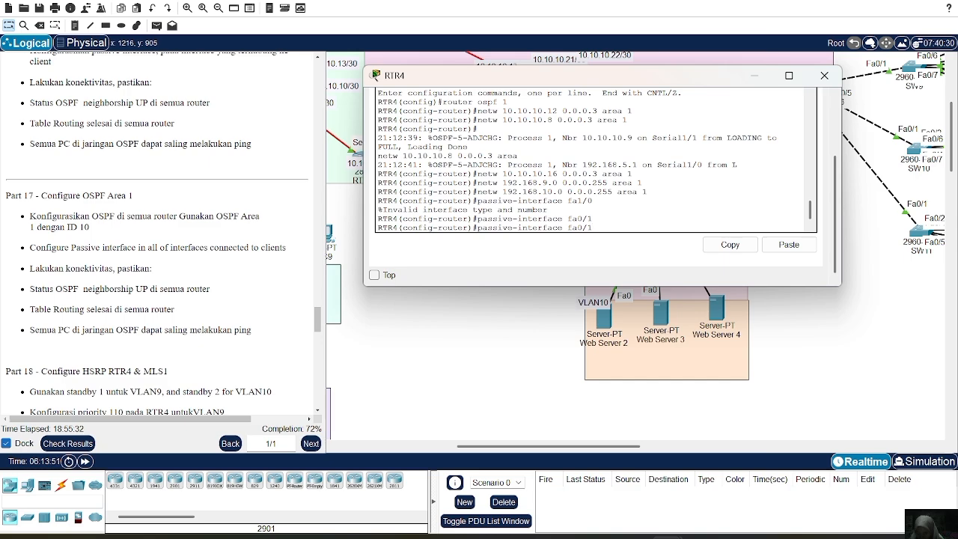
{"action": "type", "text": "9"}
{"action": "key", "text": "Return"}
{"action": "key", "text": "Up"}
{"action": "key", "text": "BackSpace"}
{"action": "type", "text": "10"}
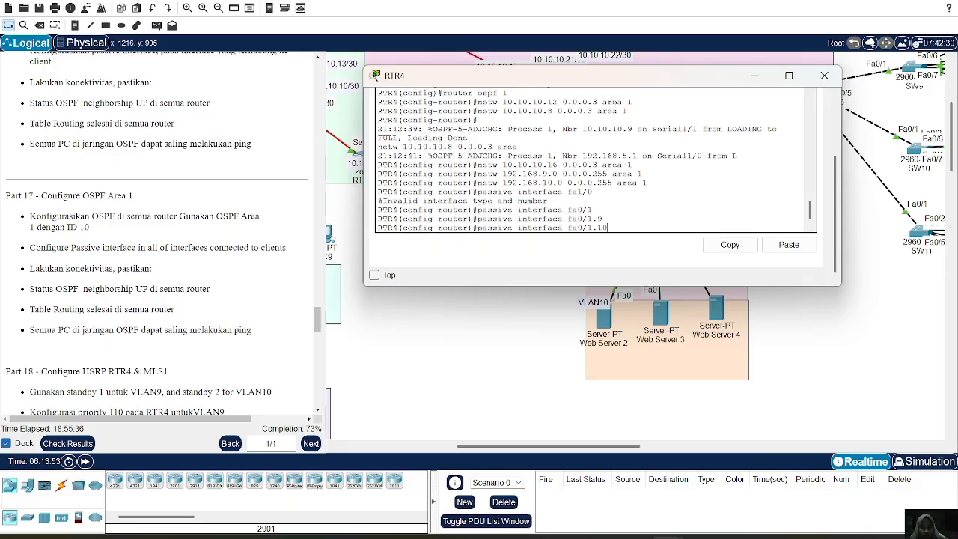
{"action": "key", "text": "Return"}
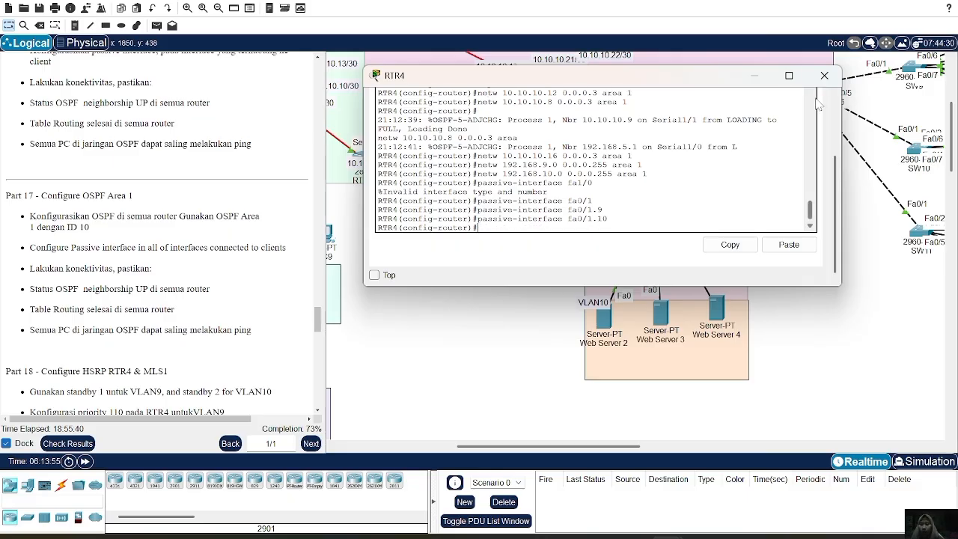
Leave RTR4, open multilayer switch MLS1 and enable IP routing on it.
{"action": "scroll", "coordinate": [816, 99], "scroll_direction": "up", "scroll_amount": 5}
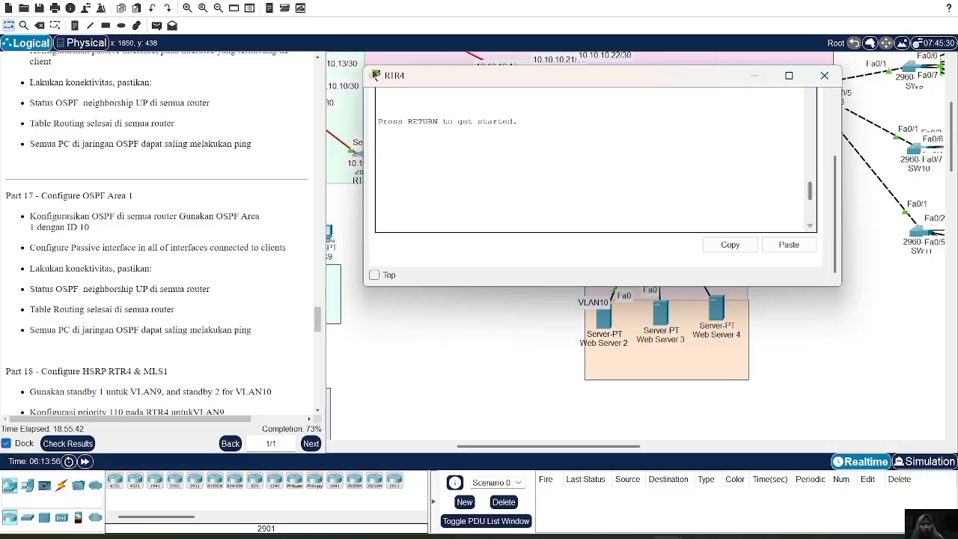
{"action": "scroll", "coordinate": [796, 105], "scroll_direction": "down", "scroll_amount": 5}
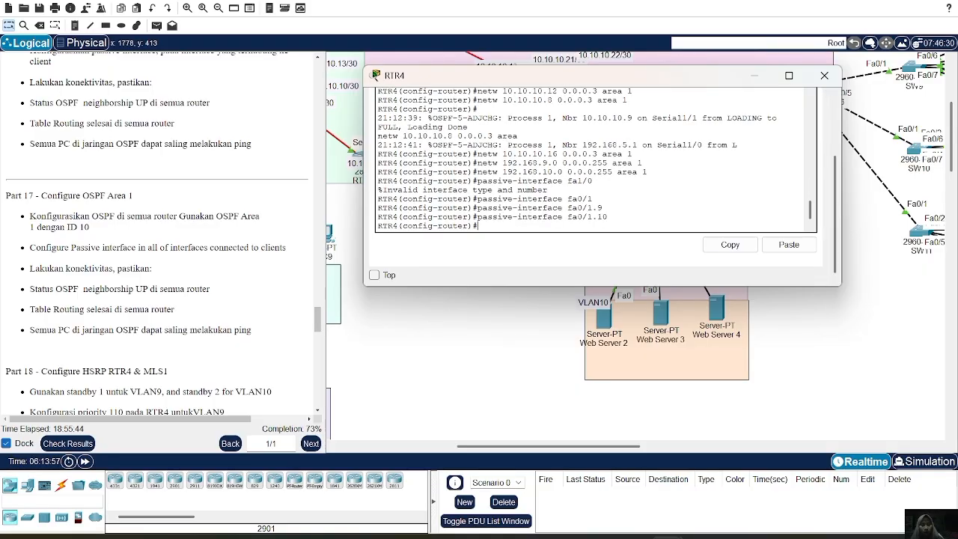
{"action": "left_click", "coordinate": [824, 75]}
{"action": "left_click", "coordinate": [652, 86]}
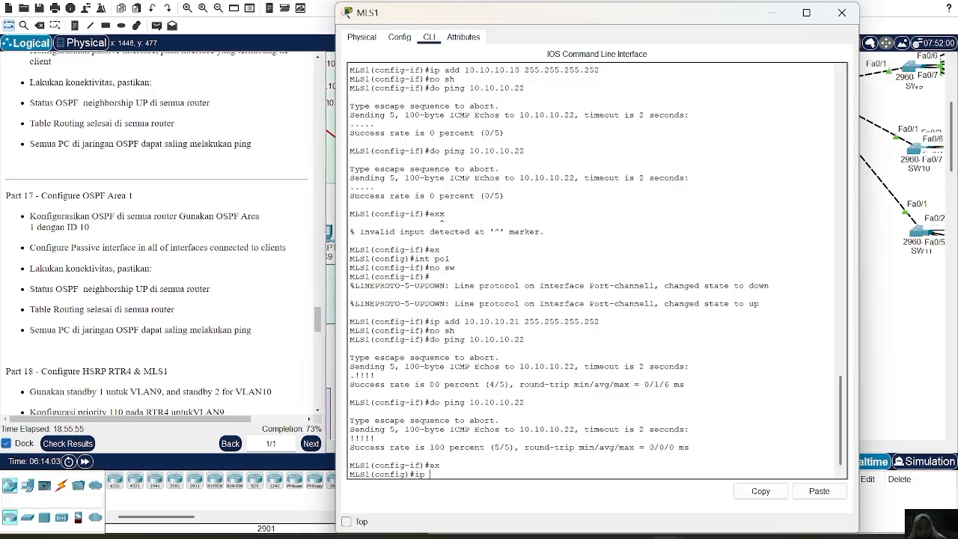
{"action": "type", "text": "outin"}
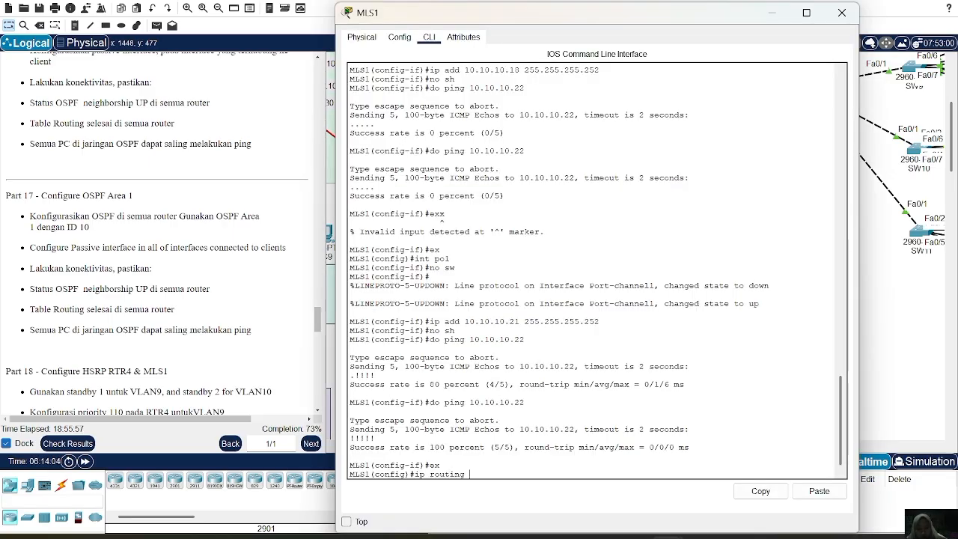
{"action": "type", "text": "g"}
{"action": "key", "text": "Return"}
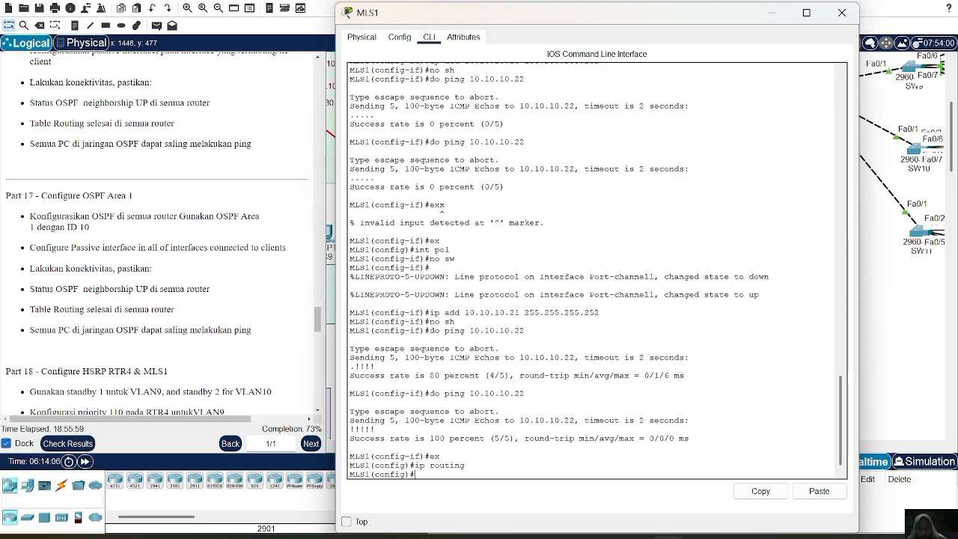
Start OSPF process 1 on MLS1 and advertise network 10.10.10.16 with wildcard mask 0.0.0.3 in area 1.
{"action": "type", "text": "router ospf 1"}
{"action": "key", "text": "Return"}
{"action": "type", "text": "\\"}
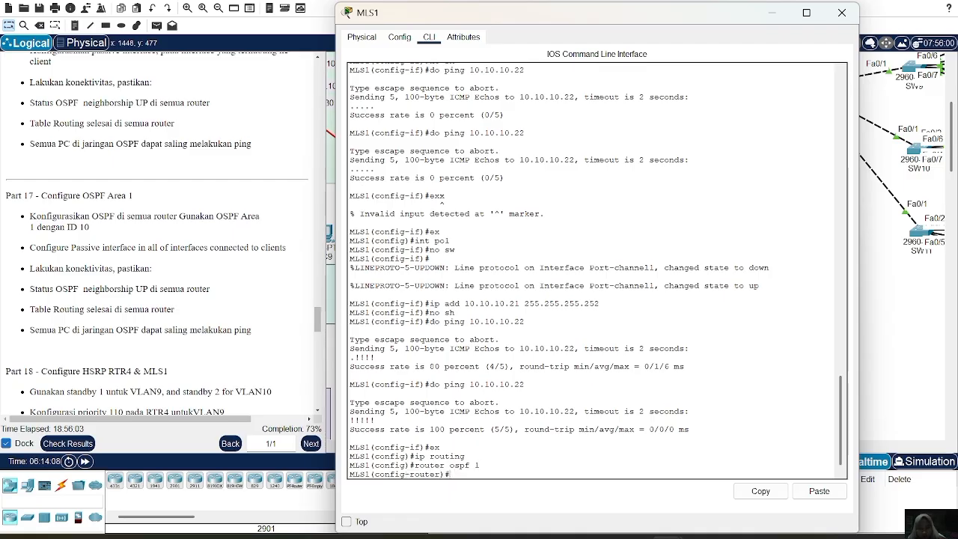
{"action": "type", "text": "netw 10.10.10."}
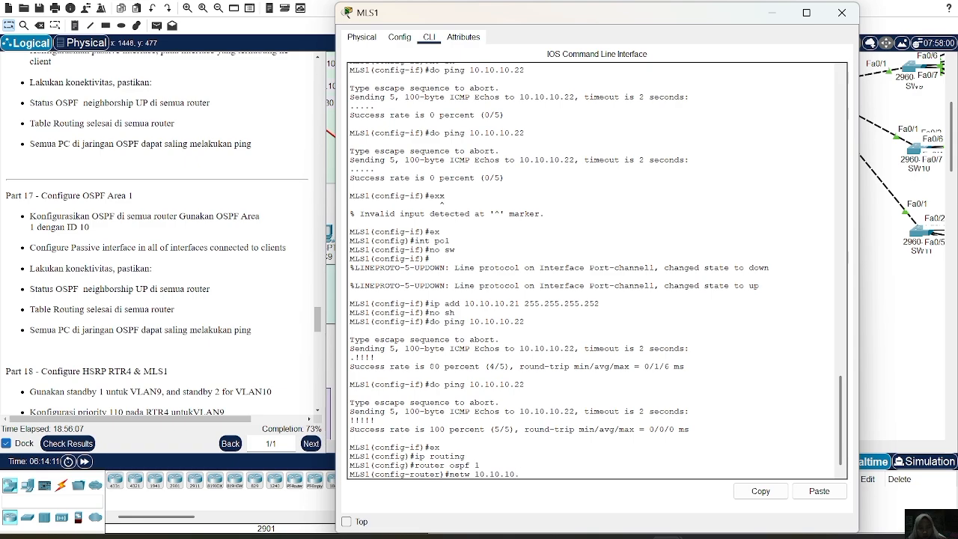
{"action": "type", "text": "16 0.0.0.3 a"}
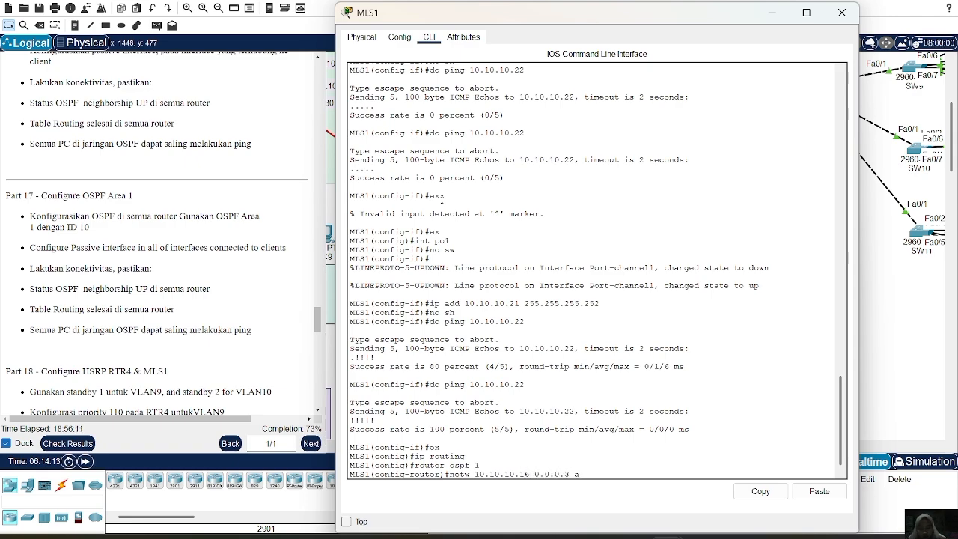
{"action": "type", "text": "rea 1"}
{"action": "key", "text": "Return"}
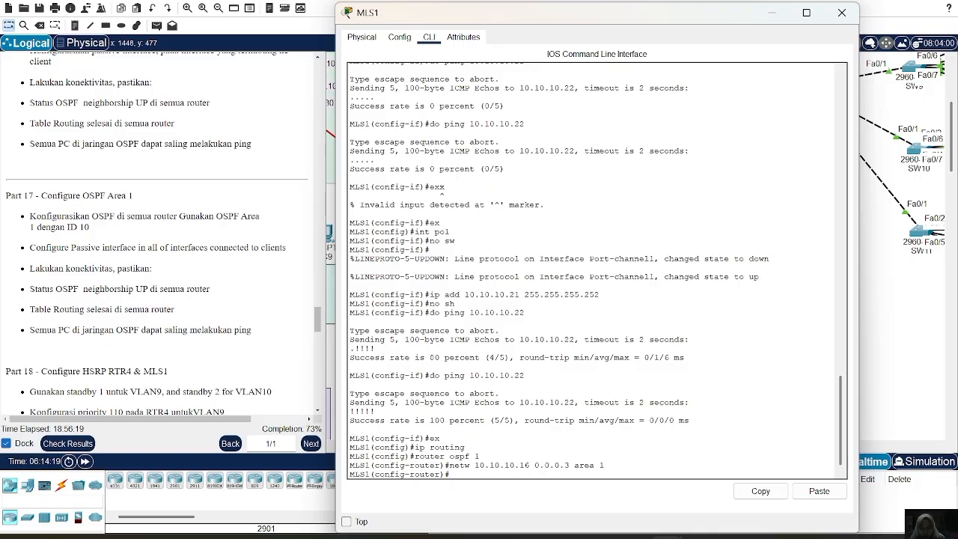
Advertise network 10.10.10.20 with wildcard mask 0.0.0.3 in OSPF area 1 on MLS1.
{"action": "key", "text": "Up"}
{"action": "key", "text": "Left"}
{"action": "key", "text": "Left"}
{"action": "key", "text": "Left"}
{"action": "key", "text": "Left"}
{"action": "key", "text": "Left"}
{"action": "key", "text": "Left"}
{"action": "key", "text": "Left"}
{"action": "key", "text": "Left"}
{"action": "key", "text": "Left"}
{"action": "key", "text": "Left"}
{"action": "key", "text": "Left"}
{"action": "key", "text": "Left"}
{"action": "key", "text": "Left"}
{"action": "key", "text": "Left"}
{"action": "key", "text": "Left"}
{"action": "key", "text": "BackSpace"}
{"action": "key", "text": "BackSpace"}
{"action": "type", "text": "20"}
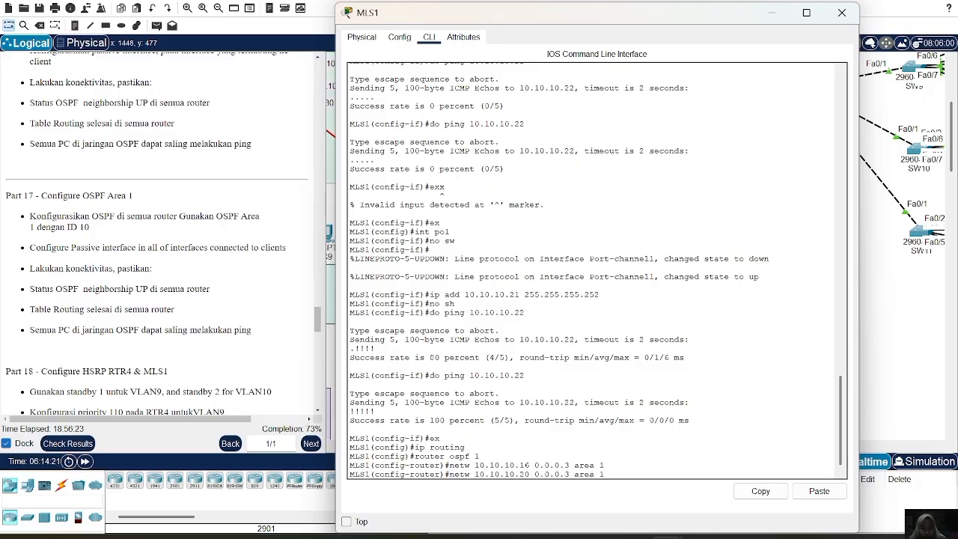
{"action": "key", "text": "Return"}
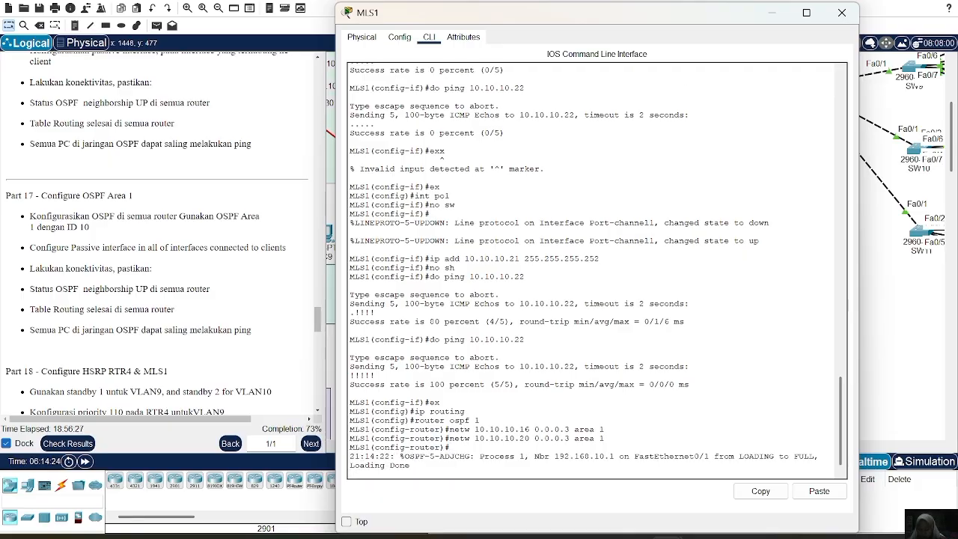
{"action": "type", "text": "netw 192.168.9."}
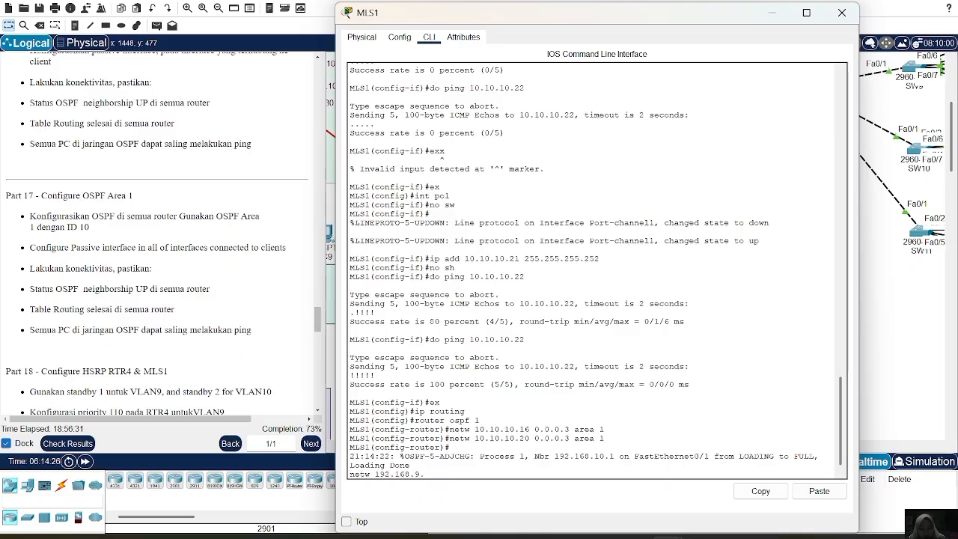
{"action": "key", "text": "BackSpace"}
{"action": "key", "text": "BackSpace"}
{"action": "key", "text": "BackSpace"}
{"action": "key", "text": "BackSpace"}
{"action": "key", "text": "BackSpace"}
{"action": "key", "text": "BackSpace"}
{"action": "key", "text": "BackSpace"}
{"action": "key", "text": "BackSpace"}
{"action": "key", "text": "BackSpace"}
{"action": "key", "text": "BackSpace"}
{"action": "key", "text": "BackSpace"}
{"action": "key", "text": "BackSpace"}
{"action": "key", "text": "BackSpace"}
{"action": "key", "text": "BackSpace"}
{"action": "key", "text": "BackSpace"}
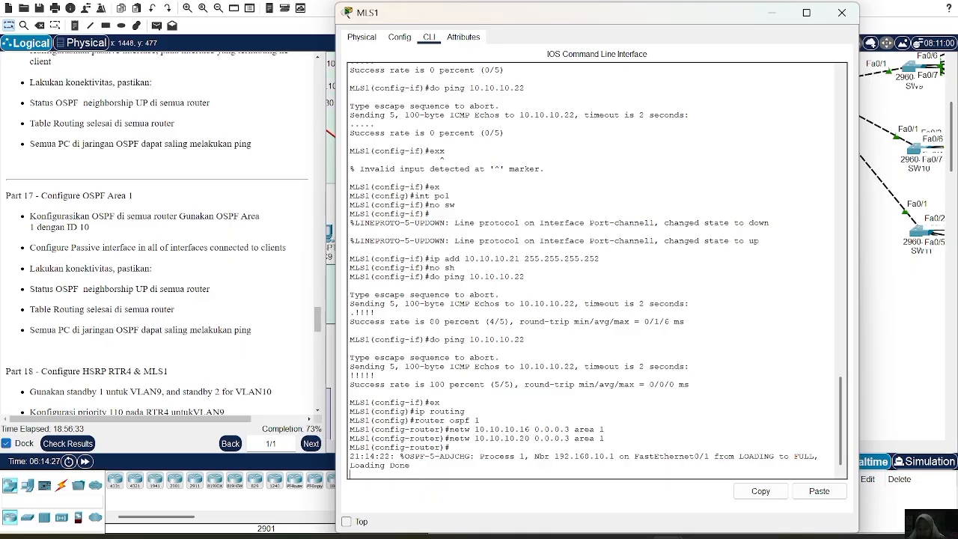
{"action": "key", "text": "Return"}
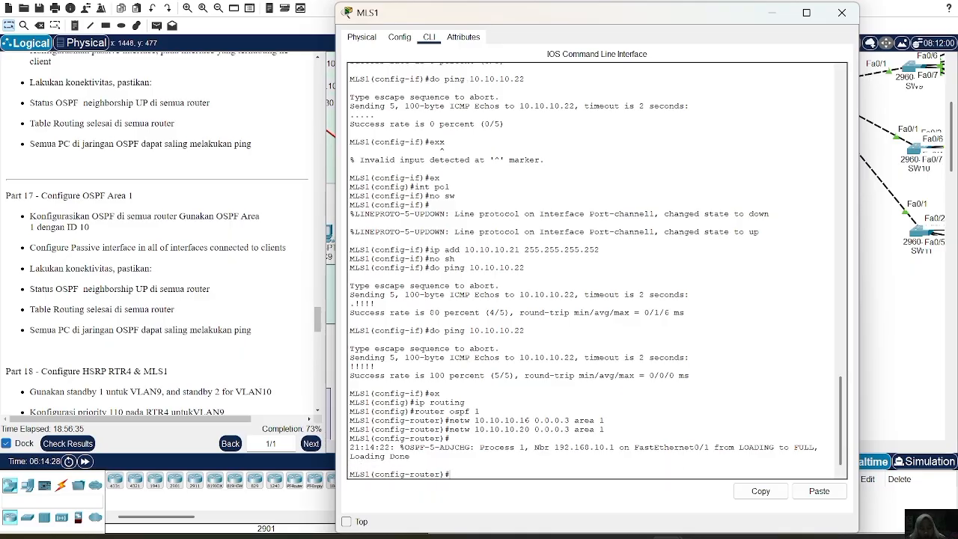
Advertise network 192.168.9.0 with wildcard mask 0.0.0.255 in OSPF area 1 on MLS1.
{"action": "type", "text": "netw 912192"}
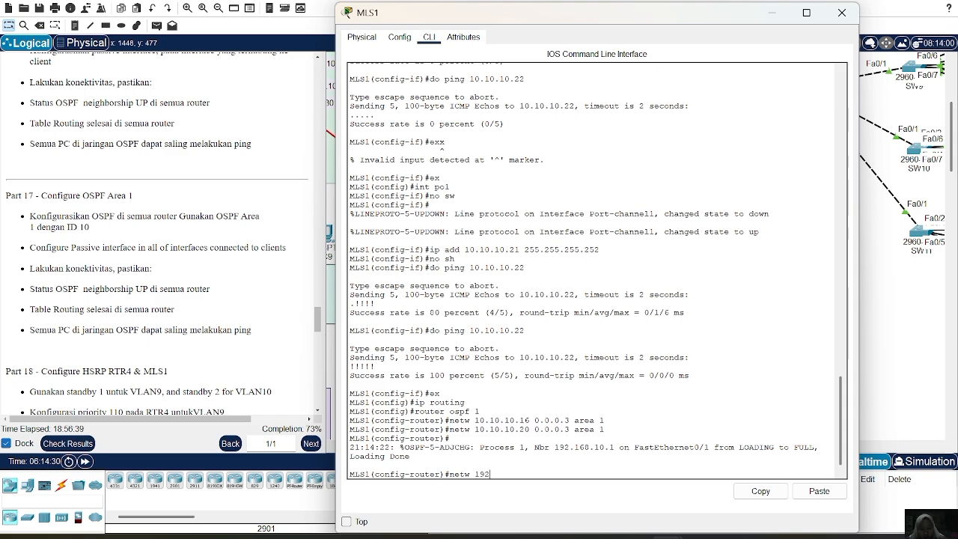
{"action": "type", "text": ".168."}
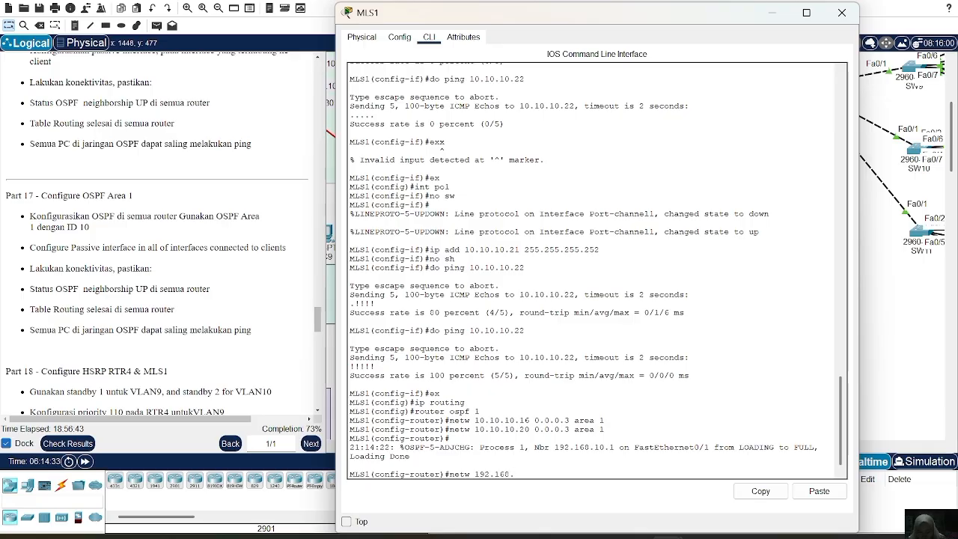
{"action": "type", "text": "9.0 0.0.0.255 area 1"}
{"action": "key", "text": "Return"}
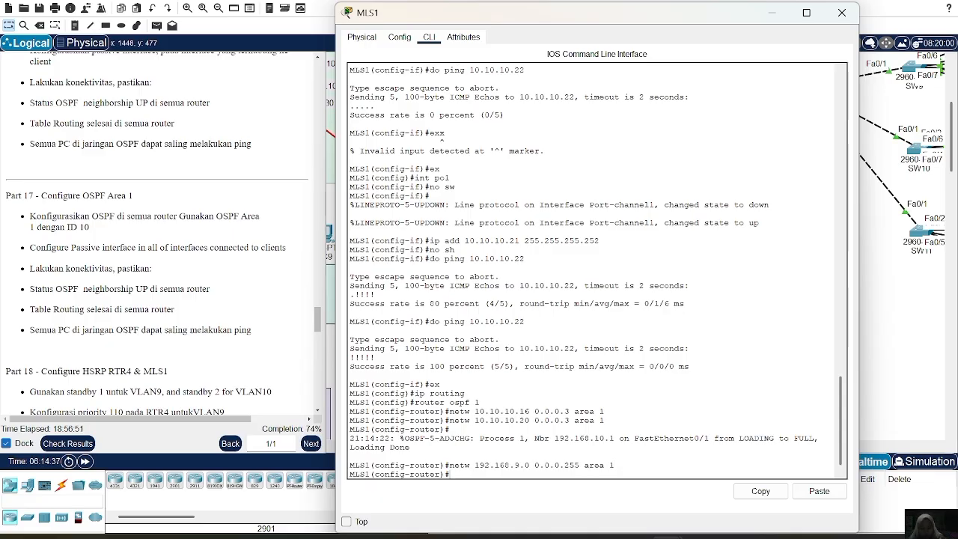
Advertise network 192.168.10.0 with wildcard mask 0.0.0.255 in OSPF area 1 on MLS1.
{"action": "key", "text": "Up"}
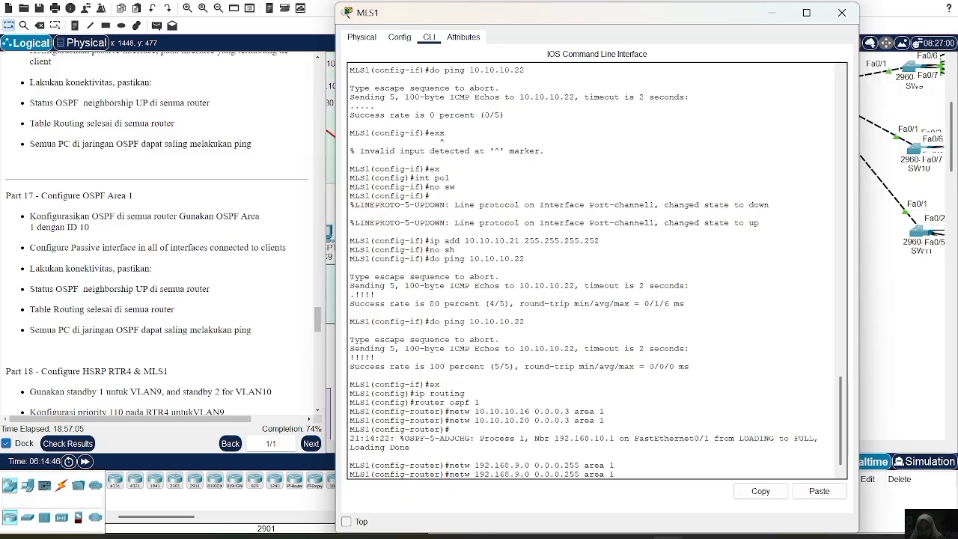
{"action": "key", "text": "BackSpace"}
{"action": "type", "text": "10"}
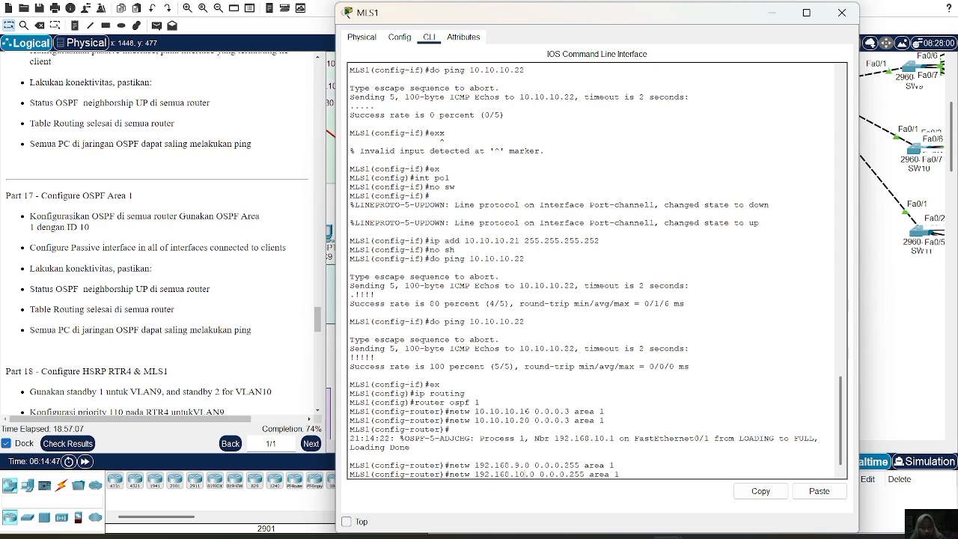
{"action": "key", "text": "Return"}
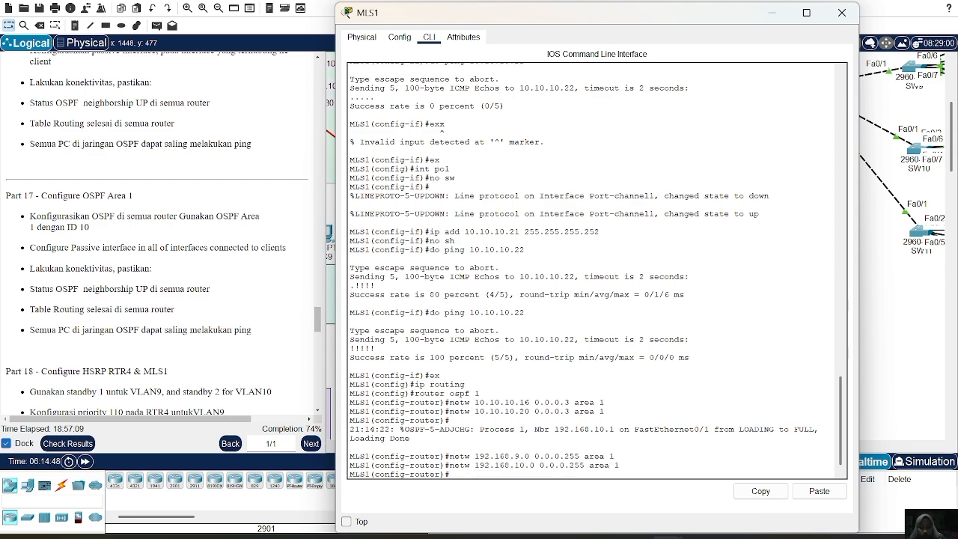
Make the VLAN 9 and VLAN 10 interfaces passive in the OSPF process on MLS1, and leave the switch.
{"action": "type", "text": "passive-int"}
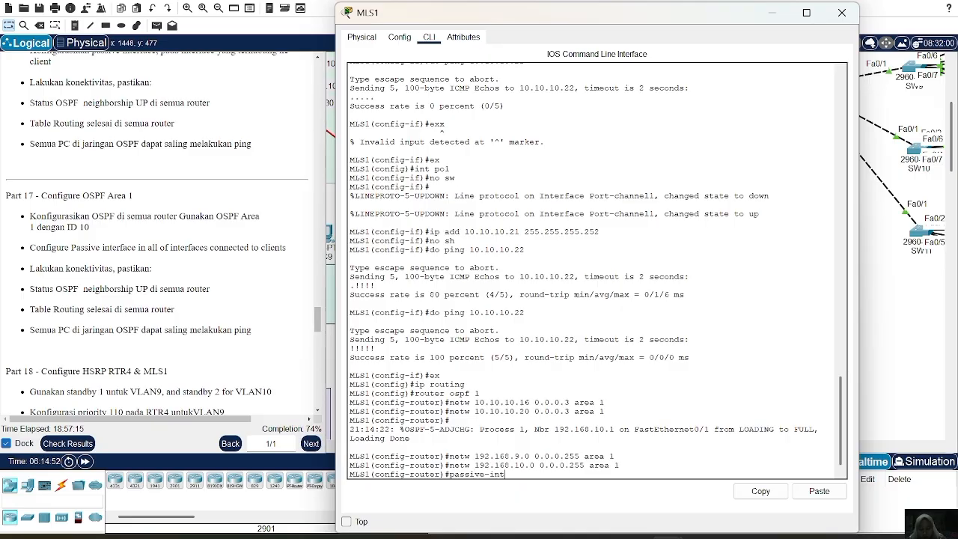
{"action": "type", "text": "erface vlan 9"}
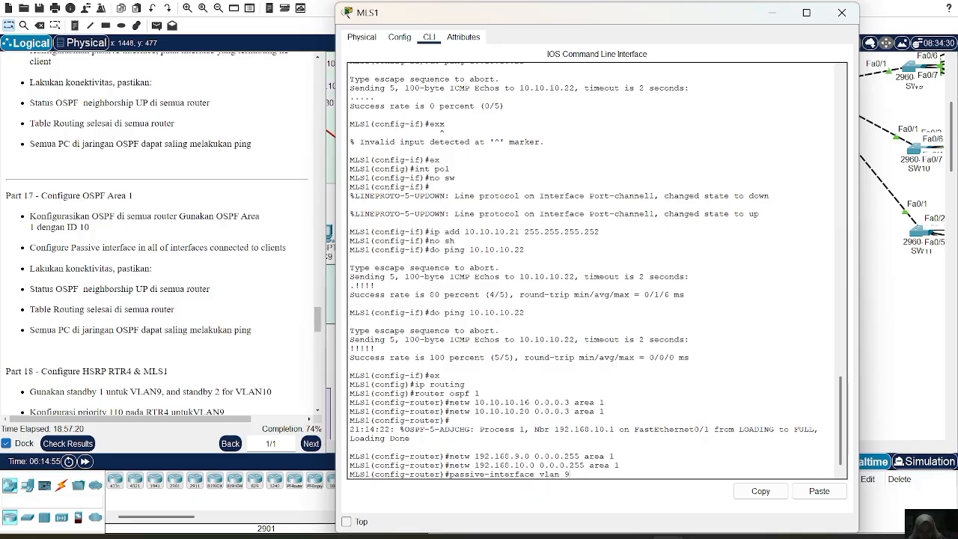
{"action": "key", "text": "Return"}
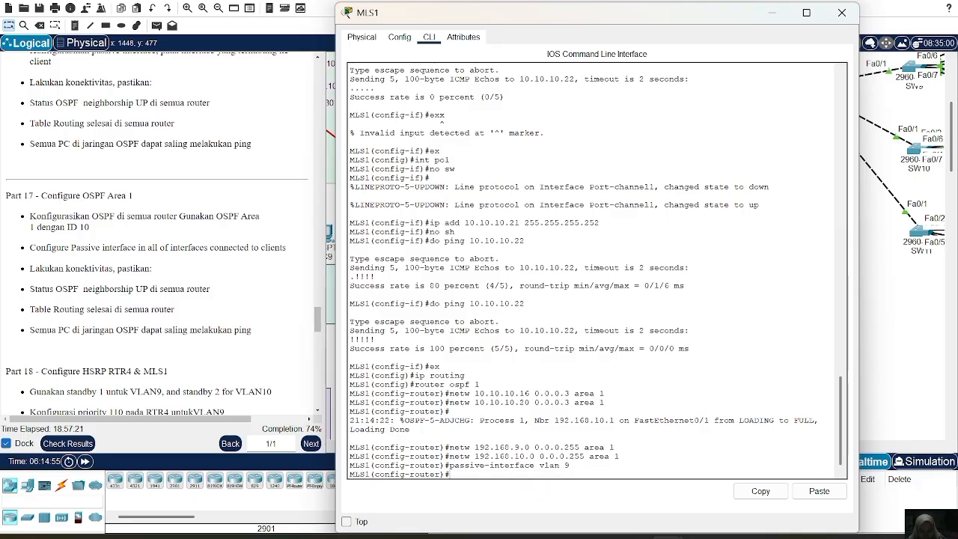
{"action": "key", "text": "Up"}
{"action": "key", "text": "BackSpace"}
{"action": "type", "text": "10"}
{"action": "key", "text": "Return"}
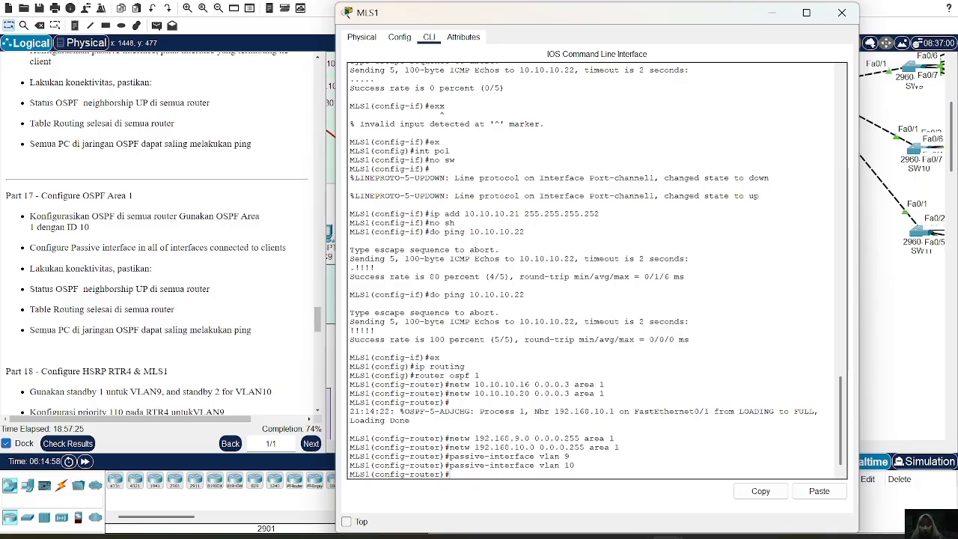
{"action": "left_click", "coordinate": [841, 13]}
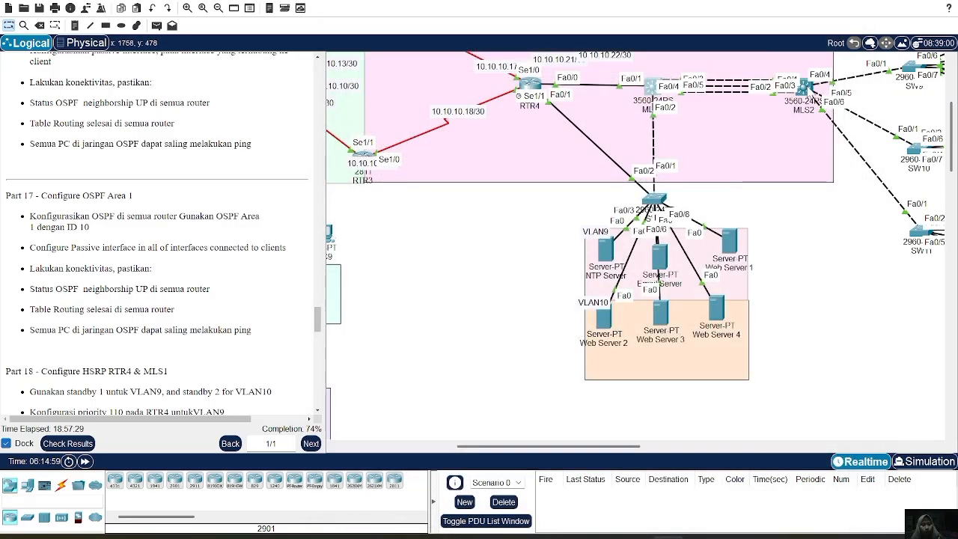
Open multilayer switch MLS2, enable IP routing and start OSPF process 1 on it.
{"action": "left_click", "coordinate": [807, 89]}
{"action": "type", "text": "router"}
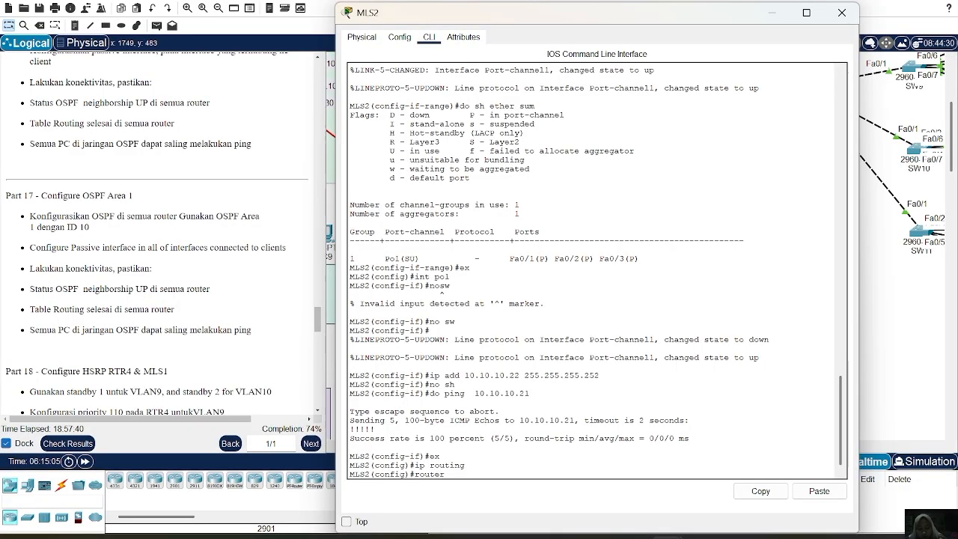
{"action": "type", "text": " ospf 1"}
{"action": "key", "text": "Return"}
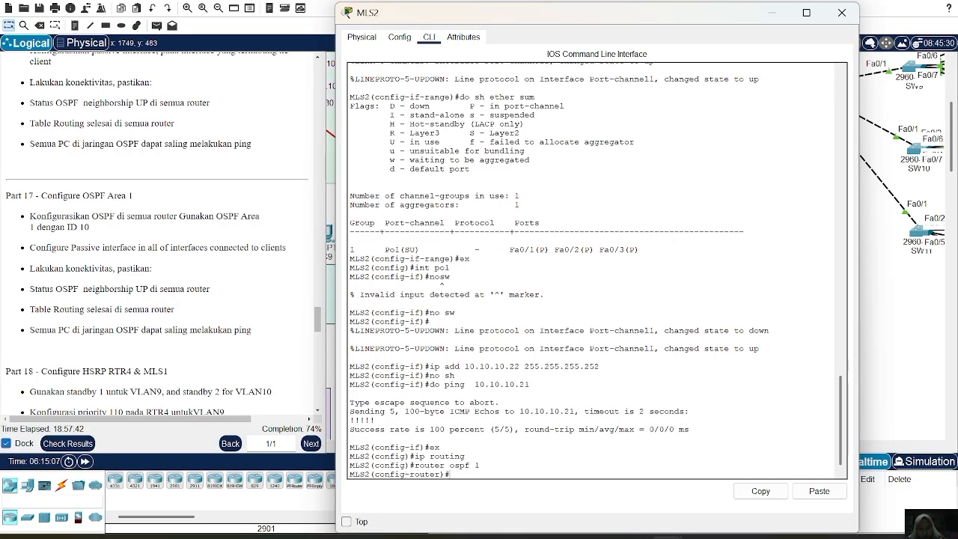
Advertise network 10.10.10.20 with wildcard mask 0.0.0.3 in OSPF area 1 on MLS2.
{"action": "type", "text": "netw 10.10.10."}
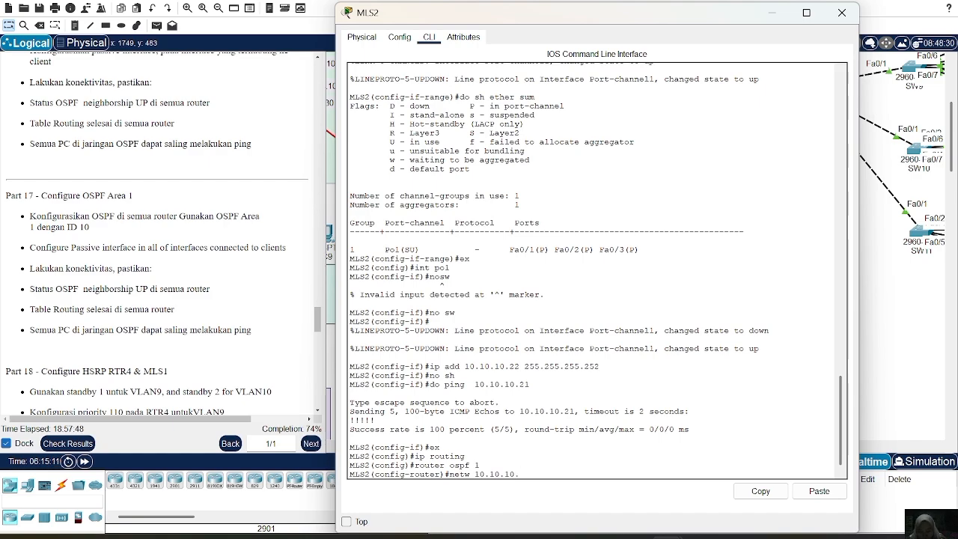
{"action": "type", "text": "20 0.0.0."}
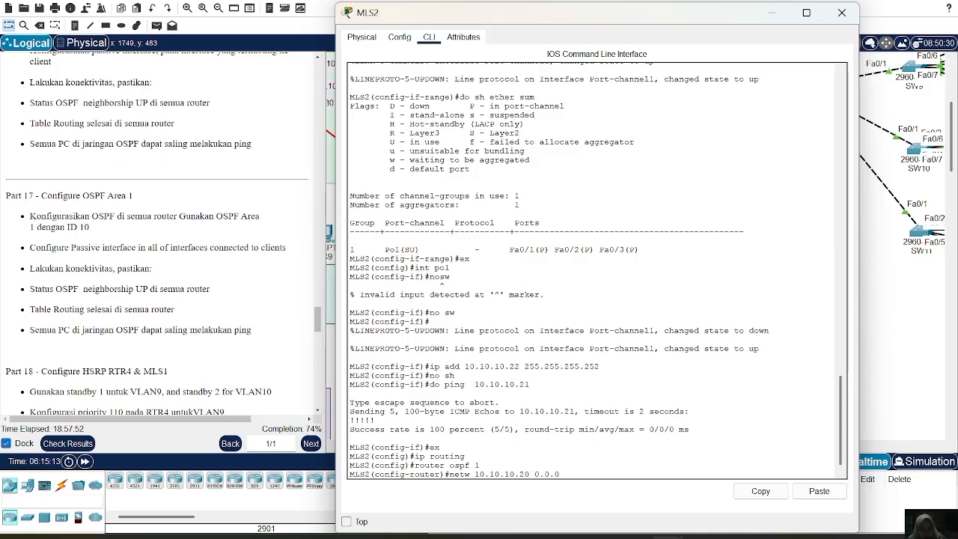
{"action": "type", "text": "3 area 1"}
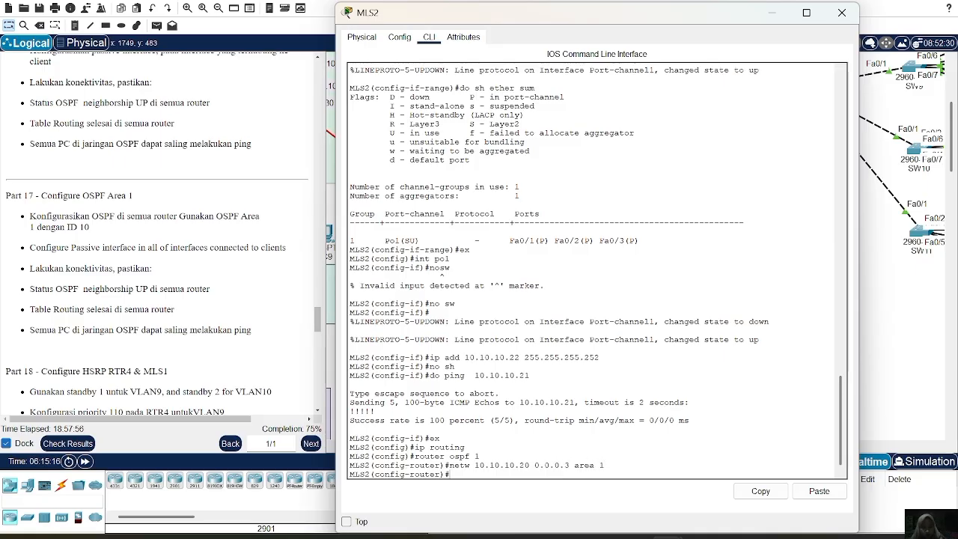
{"action": "key", "text": "Return"}
{"action": "key", "text": "Up"}
{"action": "key", "text": "Left"}
{"action": "key", "text": "Left"}
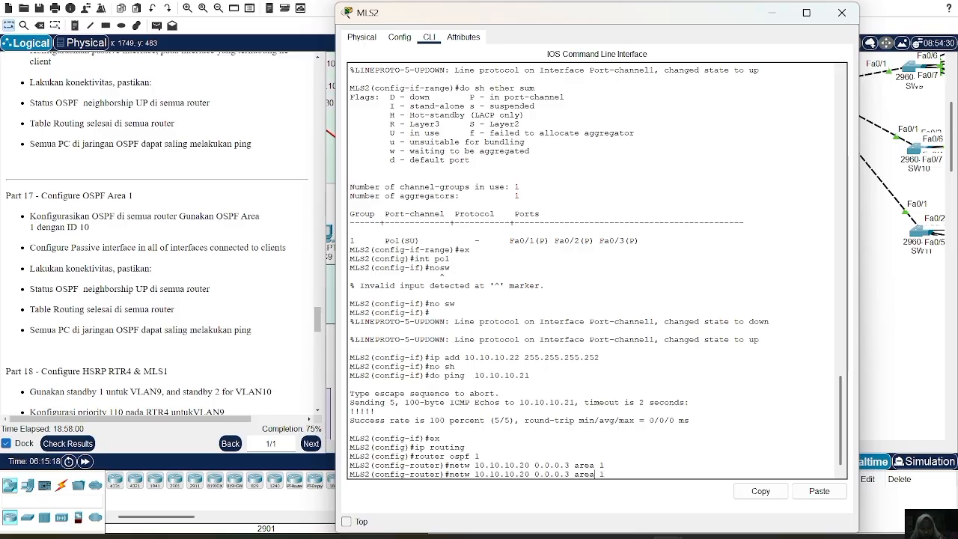
{"action": "key", "text": "BackSpace"}
{"action": "key", "text": "BackSpace"}
{"action": "key", "text": "BackSpace"}
{"action": "key", "text": "BackSpace"}
{"action": "key", "text": "BackSpace"}
{"action": "key", "text": "BackSpace"}
{"action": "key", "text": "BackSpace"}
{"action": "key", "text": "BackSpace"}
{"action": "type", "text": "1"}
{"action": "key", "text": "BackSpace"}
{"action": "key", "text": "BackSpace"}
{"action": "key", "text": "BackSpace"}
{"action": "key", "text": "BackSpace"}
{"action": "key", "text": "BackSpace"}
{"action": "key", "text": "BackSpace"}
{"action": "key", "text": "BackSpace"}
{"action": "key", "text": "BackSpace"}
{"action": "key", "text": "BackSpace"}
{"action": "key", "text": "BackSpace"}
{"action": "key", "text": "BackSpace"}
{"action": "key", "text": "BackSpace"}
{"action": "key", "text": "BackSpace"}
{"action": "key", "text": "BackSpace"}
{"action": "key", "text": "BackSpace"}
{"action": "key", "text": "BackSpace"}
{"action": "key", "text": "BackSpace"}
{"action": "key", "text": "BackSpace"}
{"action": "key", "text": "BackSpace"}
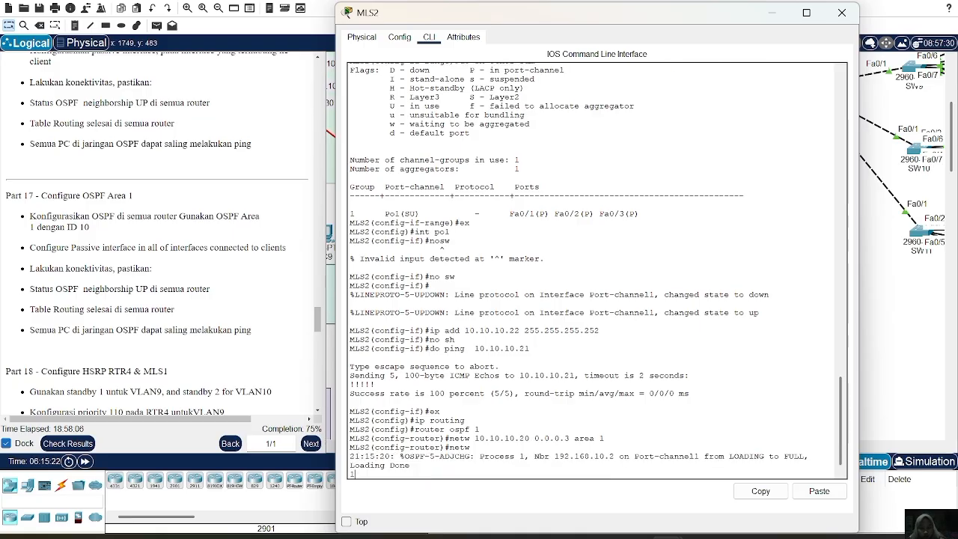
{"action": "key", "text": "Return"}
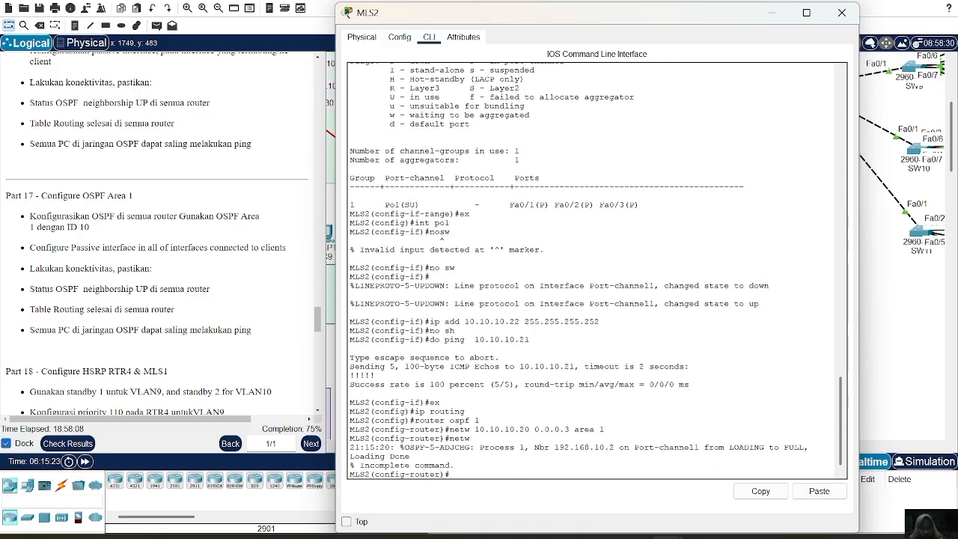
Advertise network 192.168.11.0 with wildcard mask 0.0.0.255 in OSPF area 1 on MLS2.
{"action": "type", "text": "etw 1"}
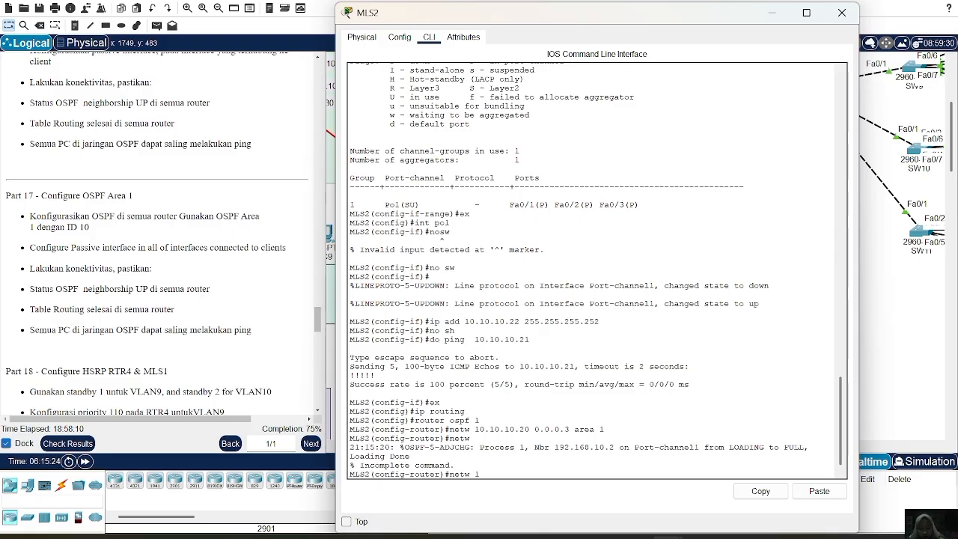
{"action": "type", "text": "92.168.11.0 0.0.0.255"}
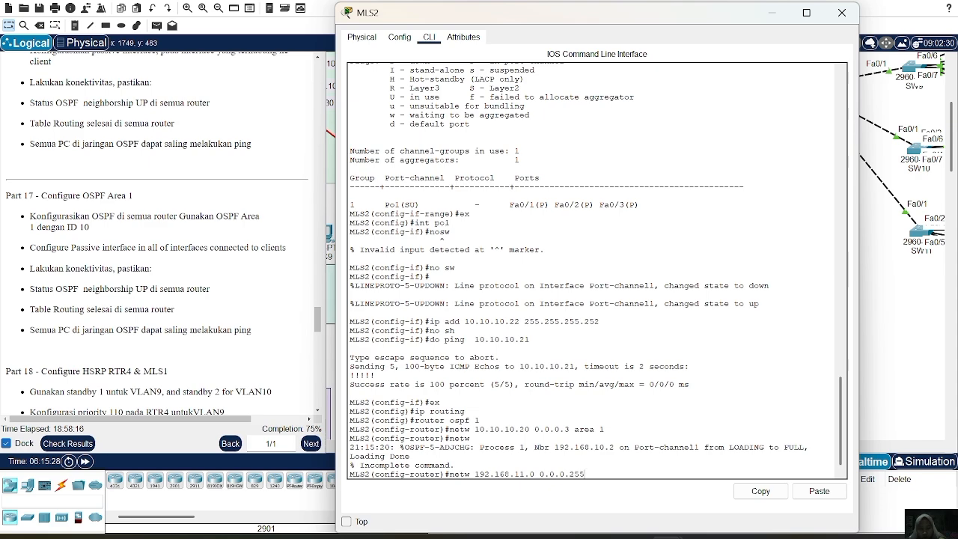
{"action": "type", "text": " area 1"}
{"action": "key", "text": "Return"}
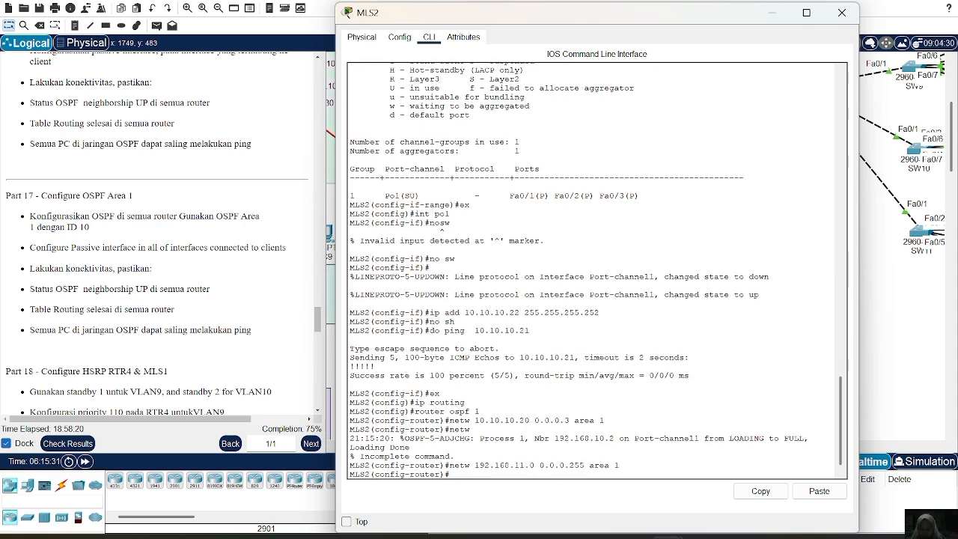
Advertise network 192.168.12.0 with wildcard mask 0.0.0.255 in OSPF area 1 on MLS2.
{"action": "key", "text": "Up"}
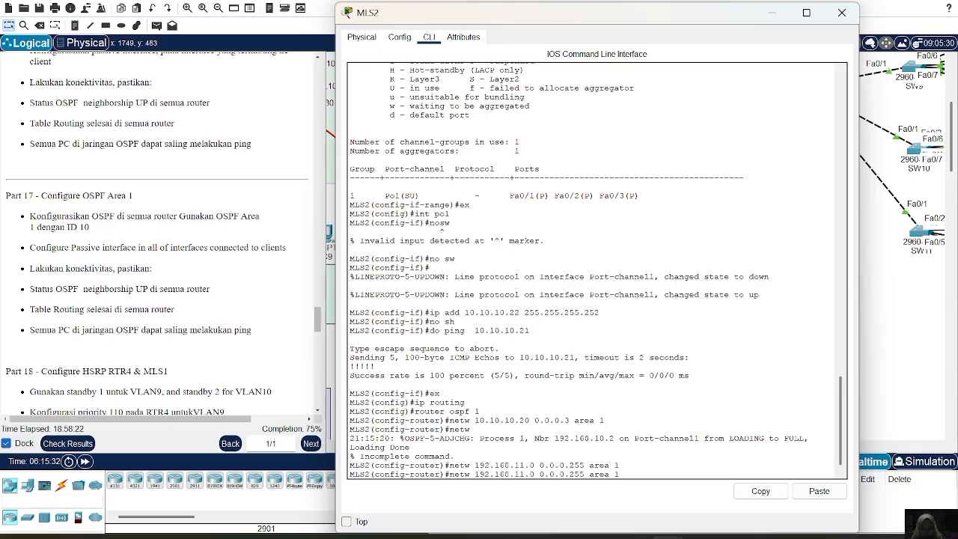
{"action": "key", "text": "Left"}
{"action": "key", "text": "Left"}
{"action": "key", "text": "Left"}
{"action": "key", "text": "Left"}
{"action": "key", "text": "Left"}
{"action": "key", "text": "Left"}
{"action": "key", "text": "Left"}
{"action": "key", "text": "Left"}
{"action": "key", "text": "Left"}
{"action": "key", "text": "Left"}
{"action": "key", "text": "Left"}
{"action": "key", "text": "Left"}
{"action": "key", "text": "Left"}
{"action": "key", "text": "Left"}
{"action": "key", "text": "BackSpace"}
{"action": "type", "text": "2"}
{"action": "key", "text": "Return"}
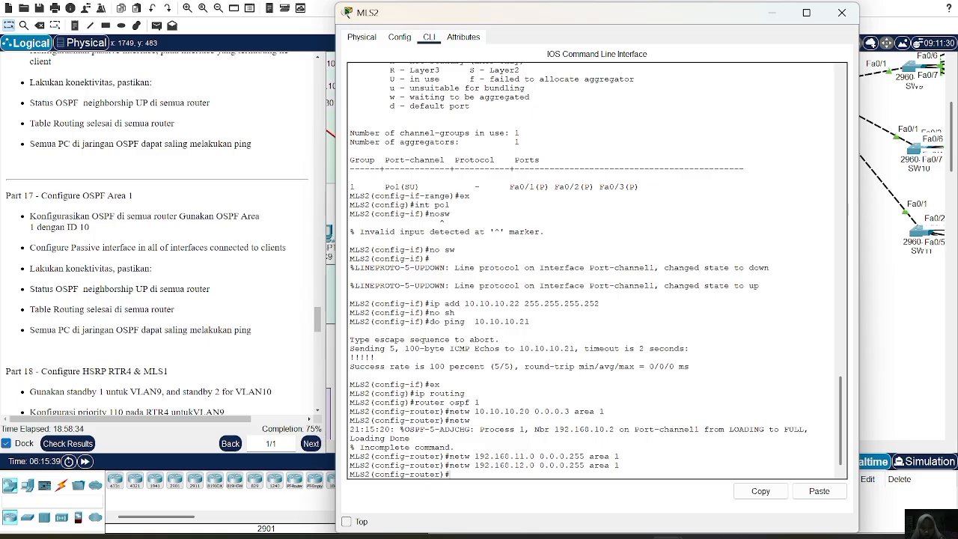
Advertise network 192.168.13.0 with wildcard mask 0.0.0.255 in OSPF area 1 on MLS2.
{"action": "key", "text": "Up"}
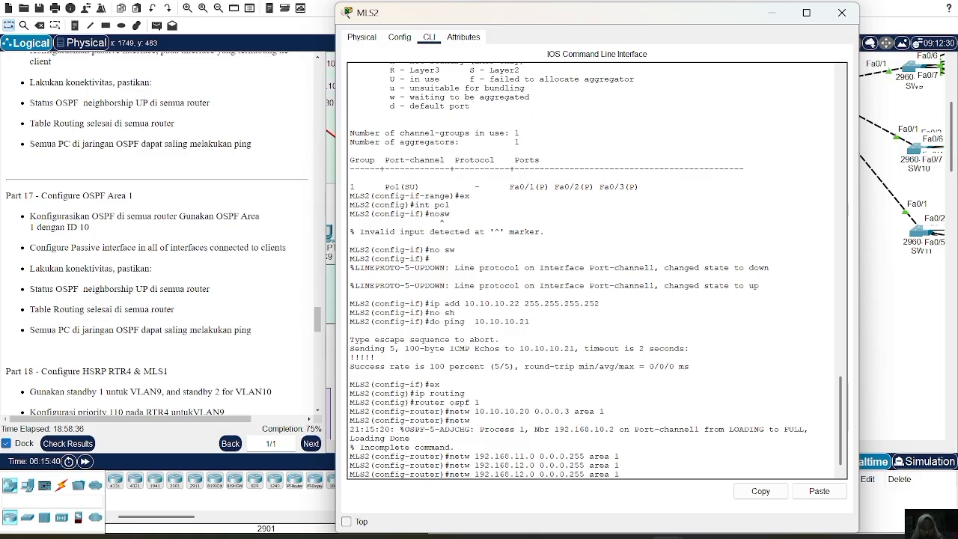
{"action": "key", "text": "Left"}
{"action": "key", "text": "Left"}
{"action": "key", "text": "Left"}
{"action": "key", "text": "Left"}
{"action": "key", "text": "Left"}
{"action": "key", "text": "Left"}
{"action": "key", "text": "Left"}
{"action": "key", "text": "Left"}
{"action": "key", "text": "Left"}
{"action": "key", "text": "Left"}
{"action": "key", "text": "Left"}
{"action": "key", "text": "Left"}
{"action": "key", "text": "Left"}
{"action": "key", "text": "Left"}
{"action": "key", "text": "Left"}
{"action": "key", "text": "Left"}
{"action": "key", "text": "Left"}
{"action": "key", "text": "Left"}
{"action": "key", "text": "Left"}
{"action": "key", "text": "BackSpace"}
{"action": "type", "text": "3"}
{"action": "key", "text": "Return"}
Make the VLAN 11, VLAN 12 and VLAN 13 interfaces passive in the OSPF process on MLS2.
{"action": "type", "text": "passi"}
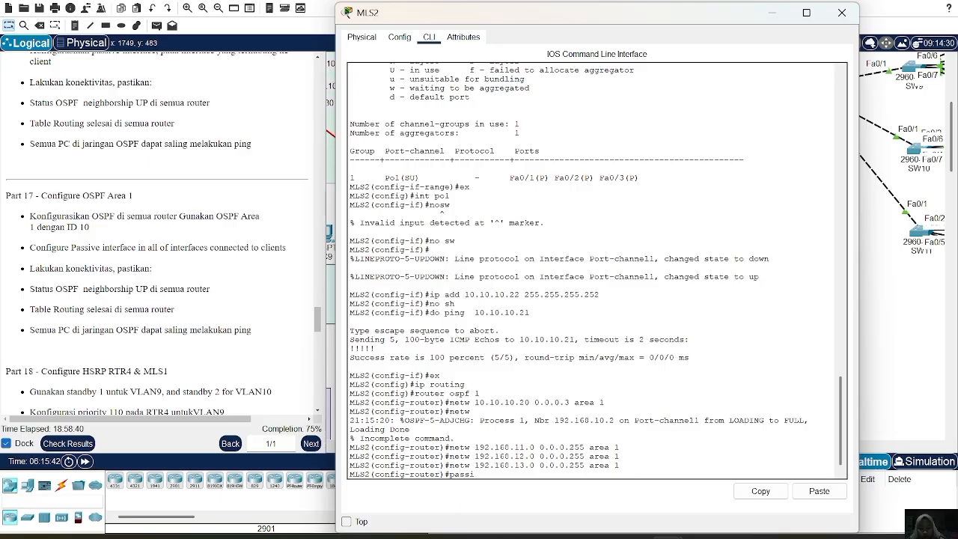
{"action": "type", "text": "ve-interface vlan 11"}
{"action": "key", "text": "Return"}
{"action": "key", "text": "Up"}
{"action": "key", "text": "BackSpace"}
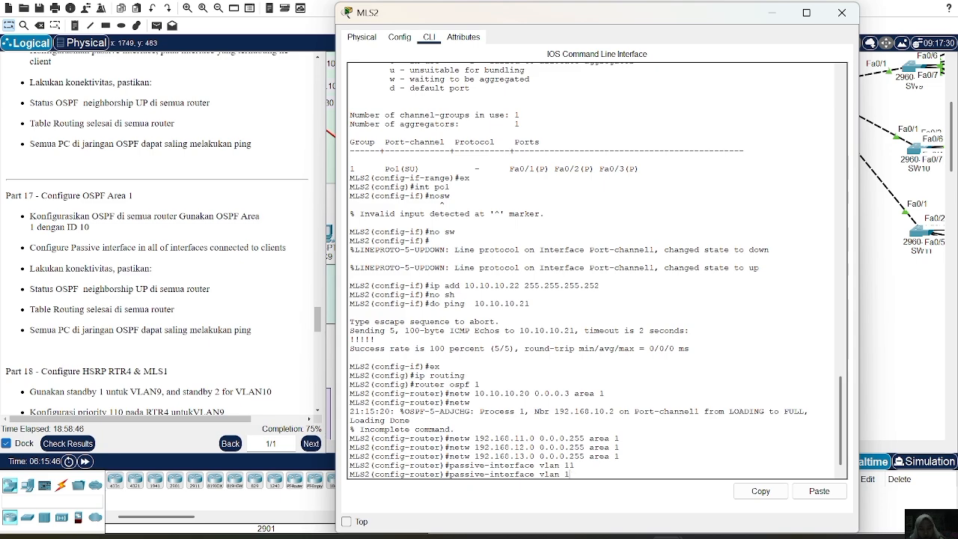
{"action": "key", "text": "Return"}
{"action": "key", "text": "Up"}
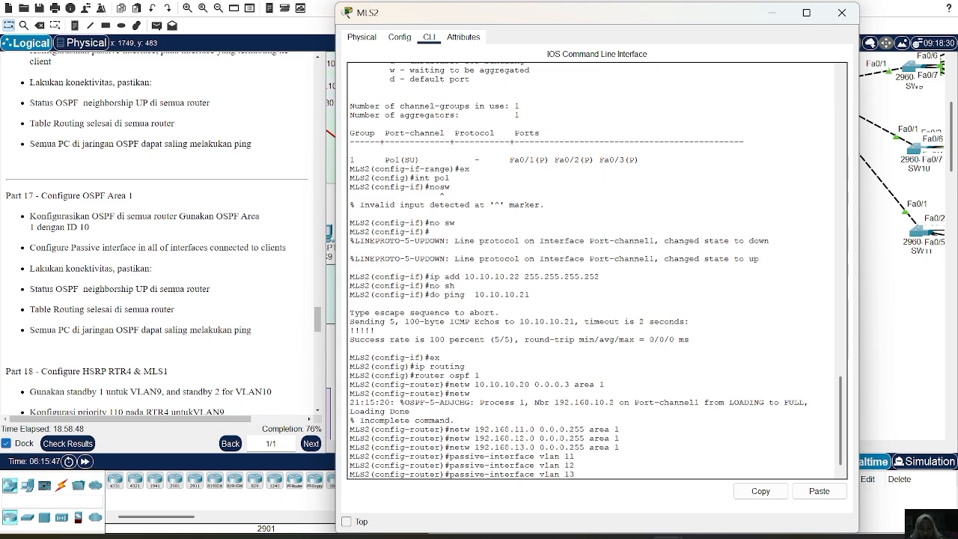
{"action": "type", "text": "3"}
{"action": "key", "text": "Return"}
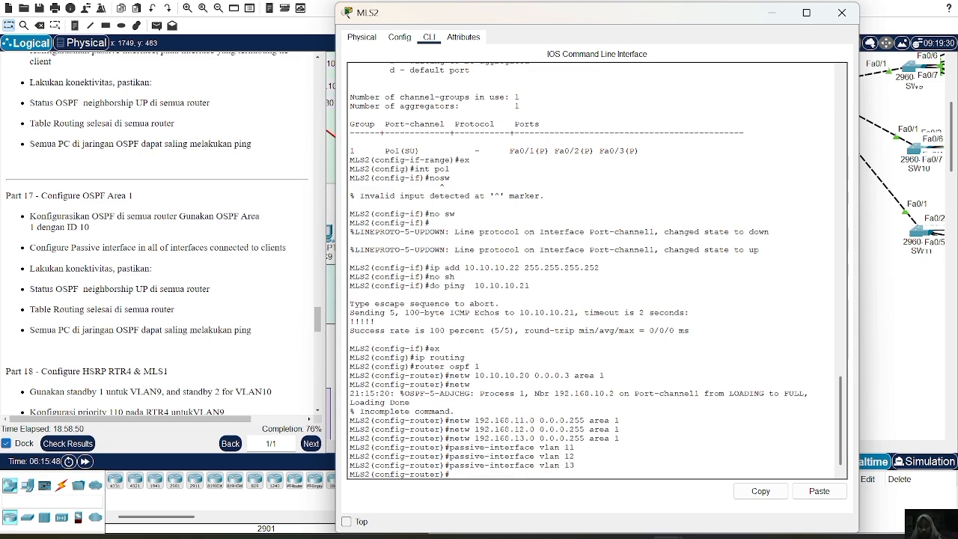
Show the OSPF neighbors of MLS2 to check the adjacency status.
{"action": "type", "text": "do sh"}
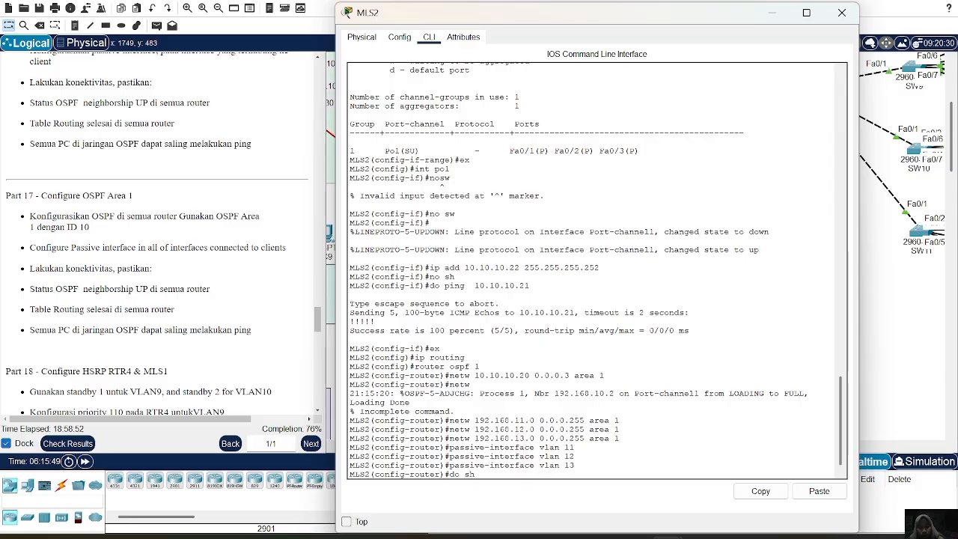
{"action": "type", "text": " ip ospf neigh"}
{"action": "key", "text": "Return"}
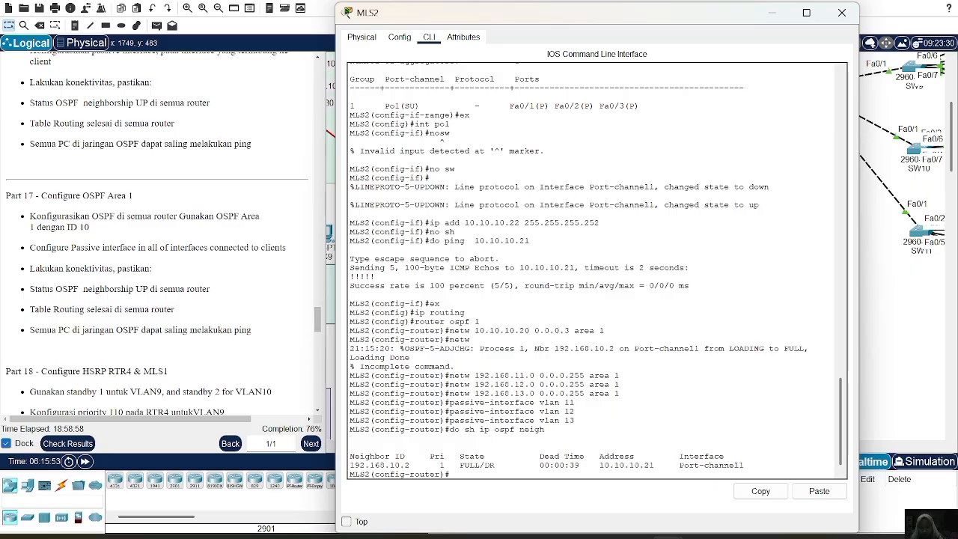
Show the complete IP routing table of MLS2 to check the OSPF routes, and leave the switch.
{"action": "type", "text": "do sh ip route"}
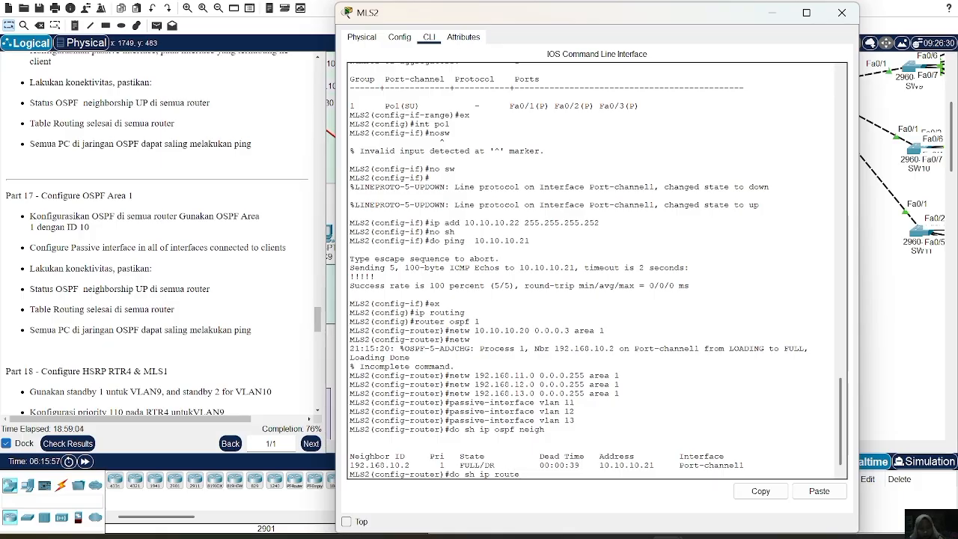
{"action": "key", "text": "Return"}
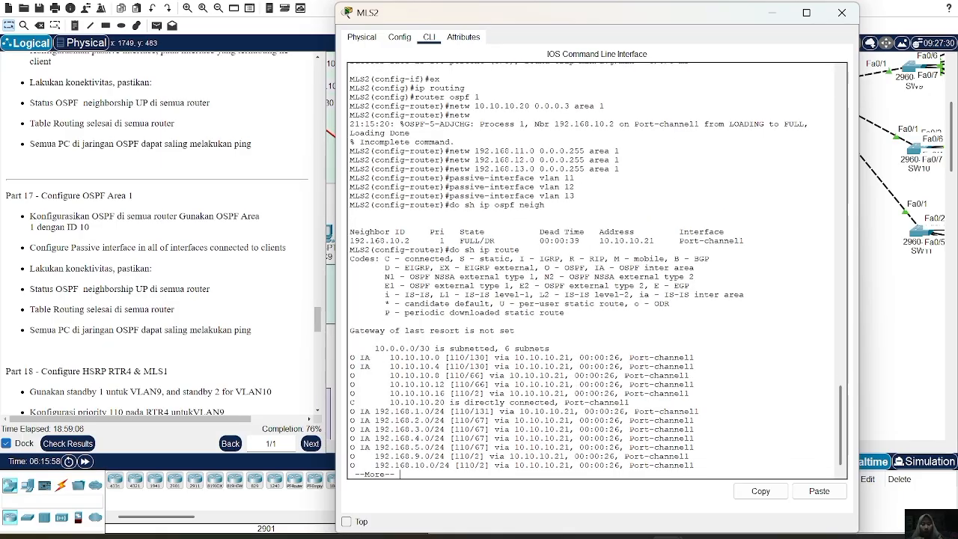
{"action": "key", "text": "Return"}
{"action": "key", "text": "Return"}
{"action": "key", "text": "Return"}
{"action": "key", "text": "Return"}
{"action": "key", "text": "Return"}
{"action": "key", "text": "Return"}
{"action": "key", "text": "Return"}
{"action": "key", "text": "Return"}
{"action": "key", "text": "Return"}
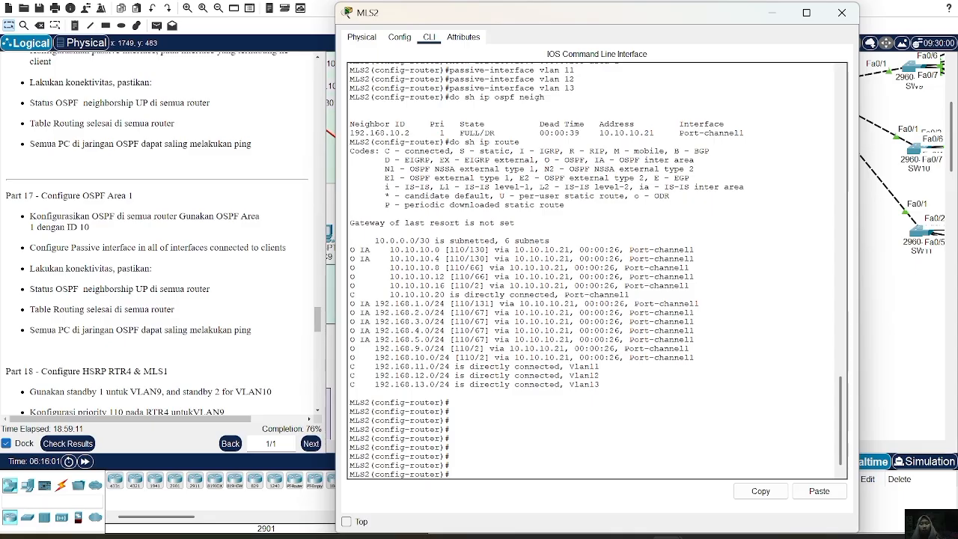
{"action": "left_click", "coordinate": [842, 13]}
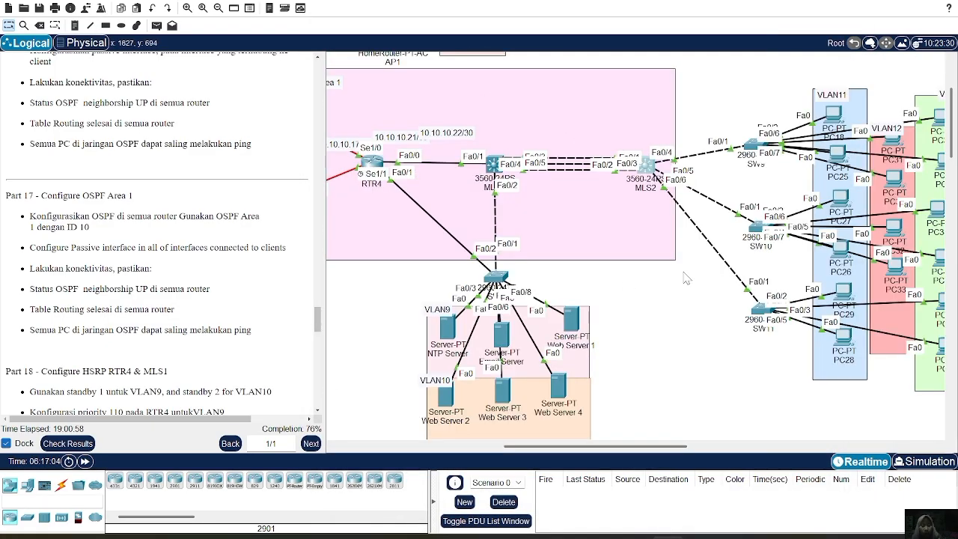
Send a simple PDU from PC18 in VLAN11 to Web Server 1 to test connectivity.
{"action": "scroll", "coordinate": [686, 278], "scroll_direction": "right", "scroll_amount": 2}
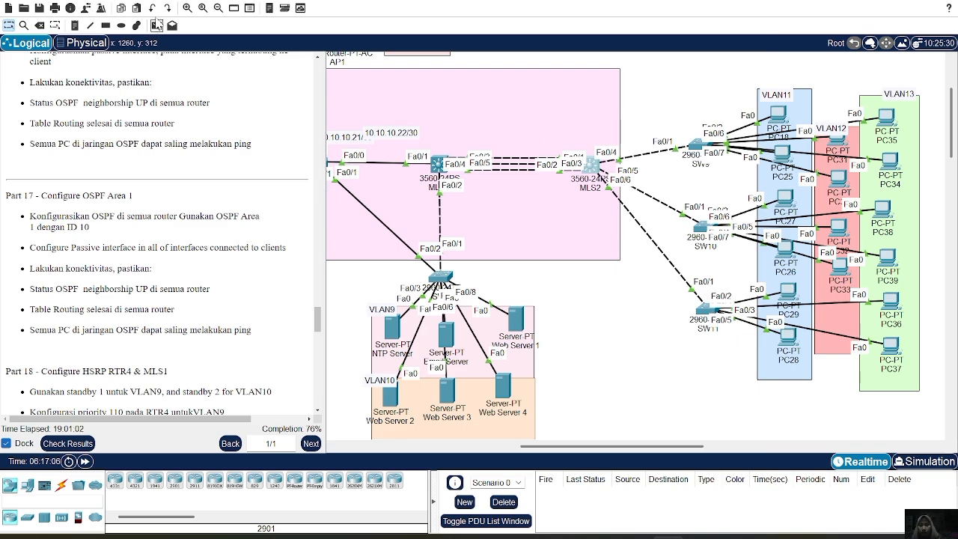
{"action": "left_click", "coordinate": [157, 26]}
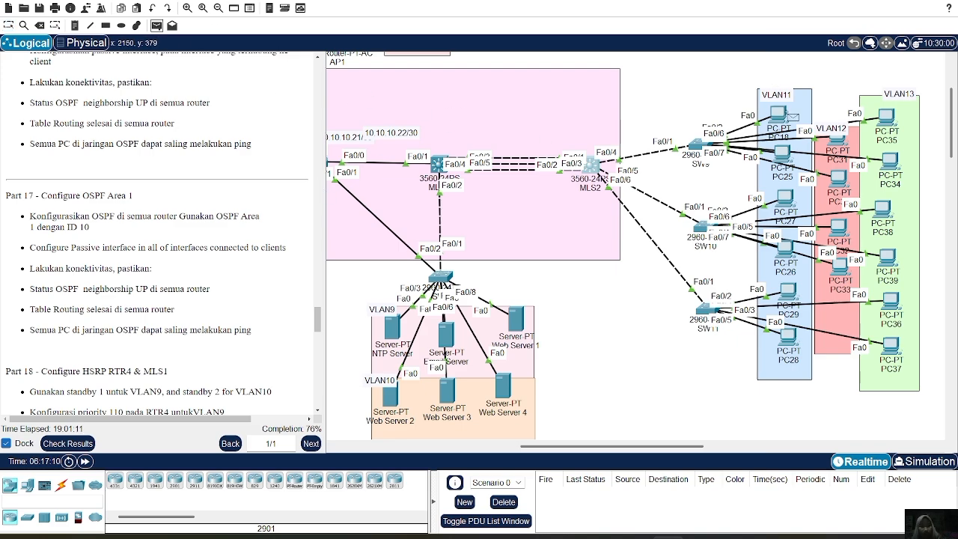
{"action": "left_click", "coordinate": [782, 116]}
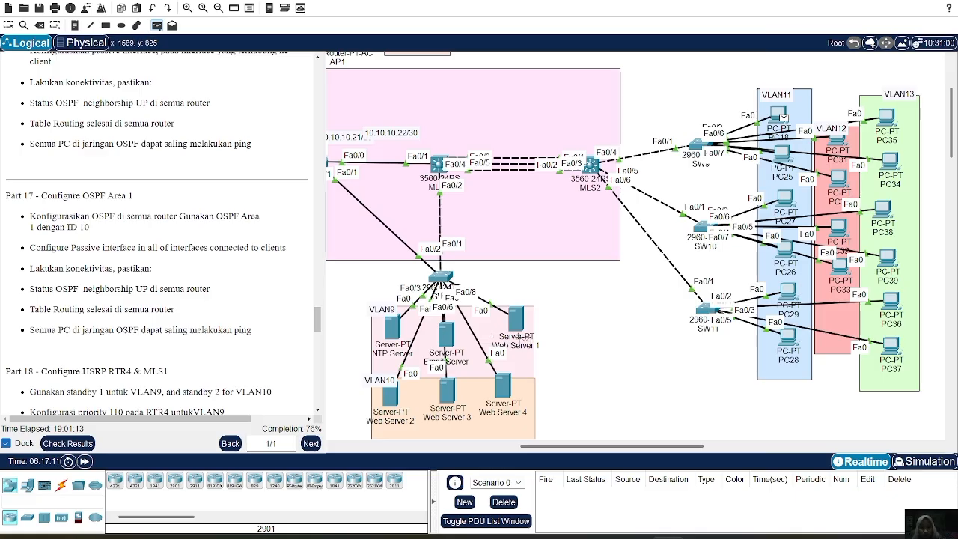
{"action": "left_click", "coordinate": [515, 321]}
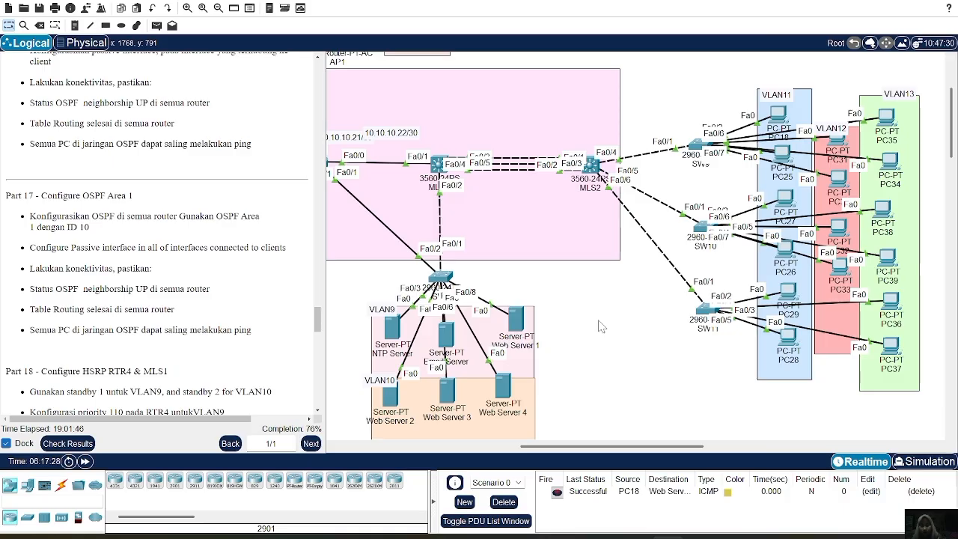
Send a simple PDU from PC35 in VLAN13 to Web Server 1 to test connectivity.
{"action": "left_click", "coordinate": [157, 26]}
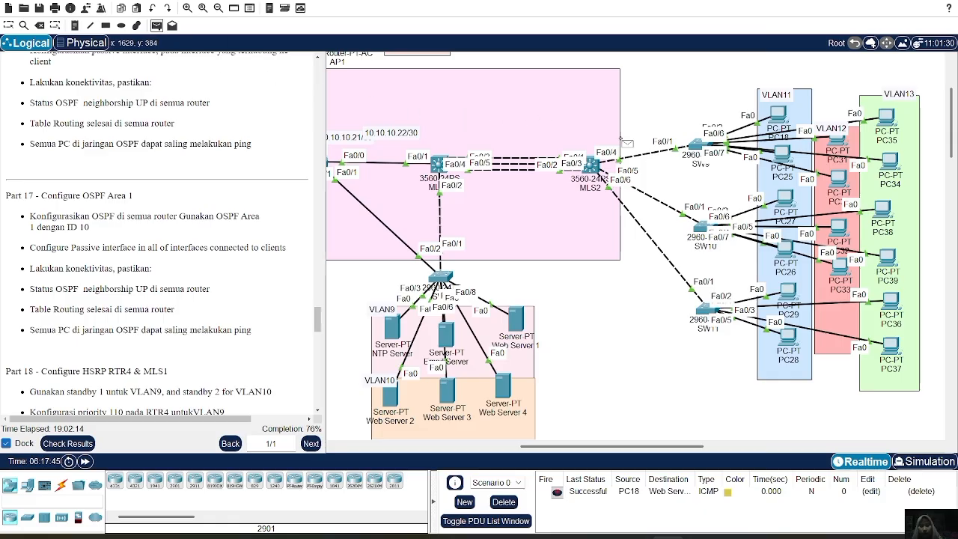
{"action": "left_click", "coordinate": [886, 113]}
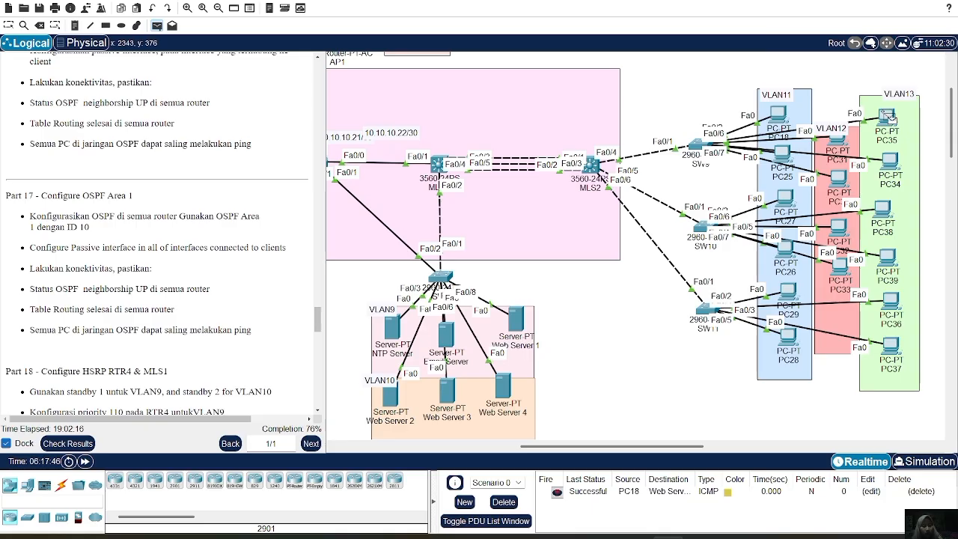
{"action": "left_click", "coordinate": [516, 318]}
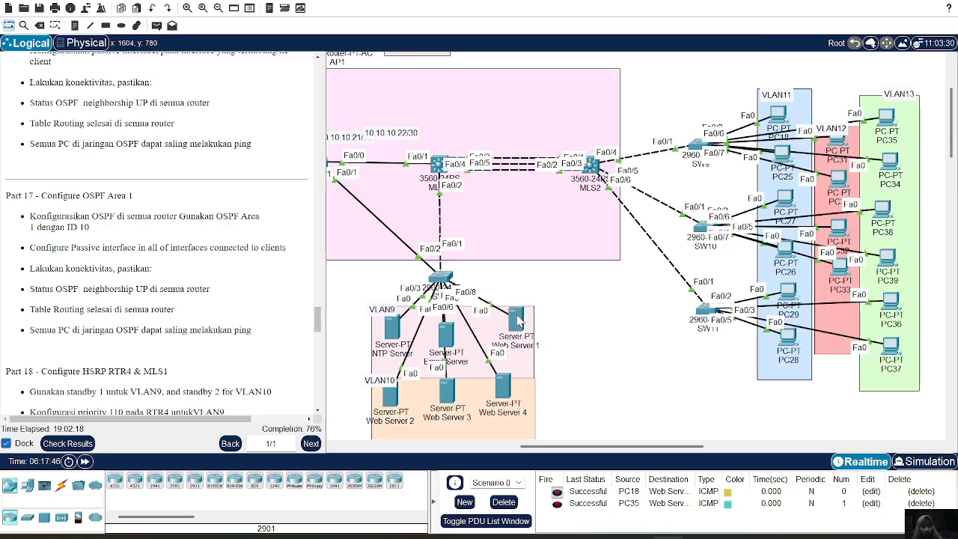
{"action": "mouse_move", "coordinate": [713, 532]}
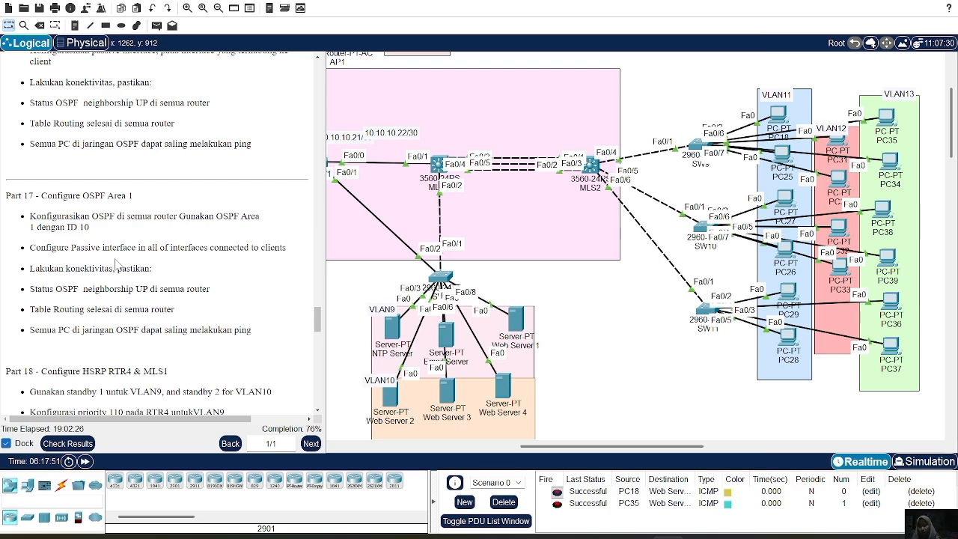
Configure HSRP group 1 on RTR4 subinterface fa0/1.9 with virtual IP 192.168.9.254, priority 110 and preempt, following Part 18.
{"action": "scroll", "coordinate": [118, 265], "scroll_direction": "down", "scroll_amount": 3}
{"action": "scroll", "coordinate": [118, 264], "scroll_direction": "down", "scroll_amount": 2}
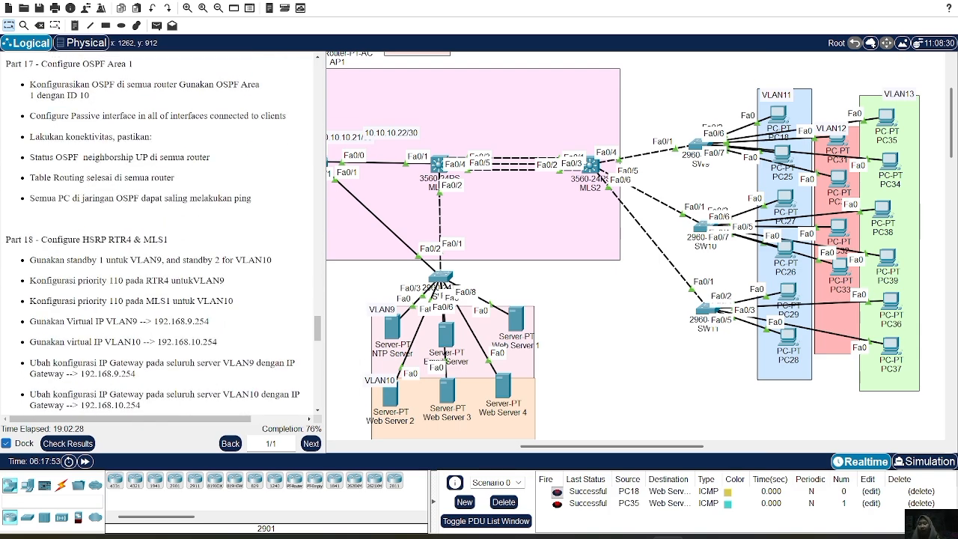
{"action": "scroll", "coordinate": [118, 264], "scroll_direction": "down", "scroll_amount": 2}
{"action": "scroll", "coordinate": [635, 160], "scroll_direction": "left", "scroll_amount": 5}
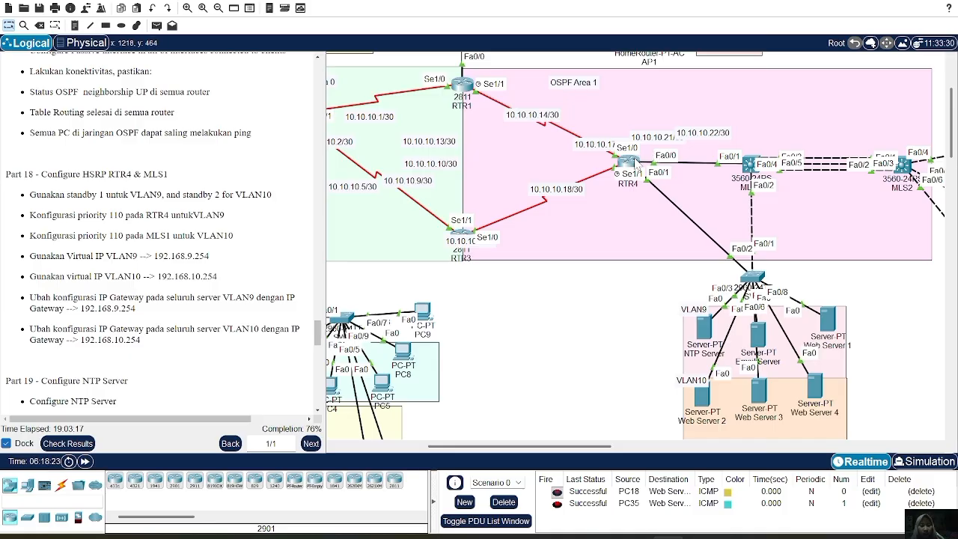
{"action": "left_click", "coordinate": [630, 162]}
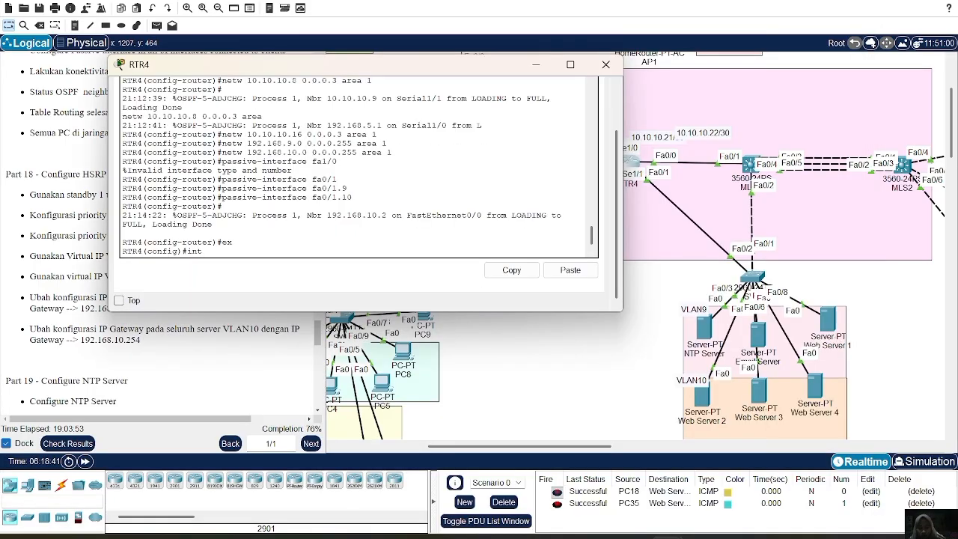
{"action": "type", "text": "fa0/1.9"}
{"action": "key", "text": "Return"}
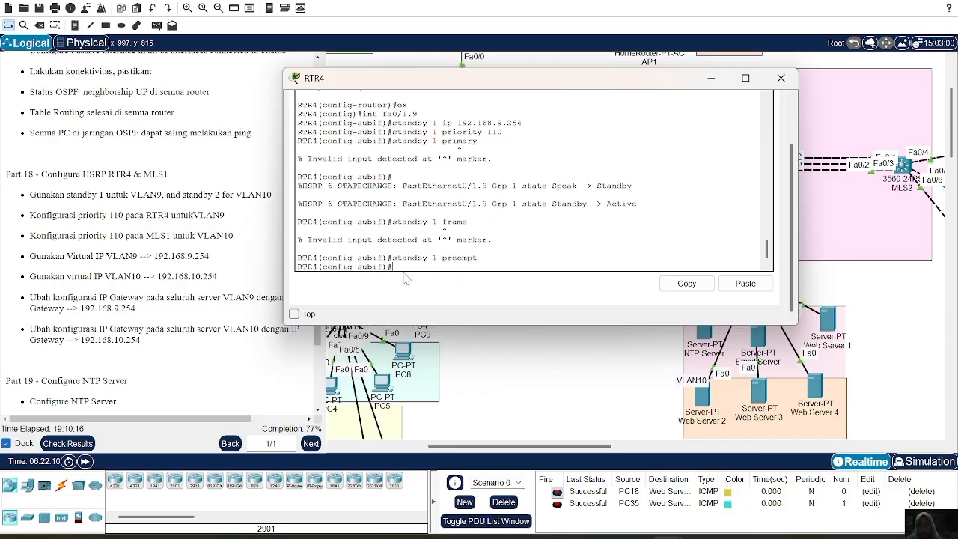
{"action": "type", "text": "sx"}
{"action": "key", "text": "Return"}
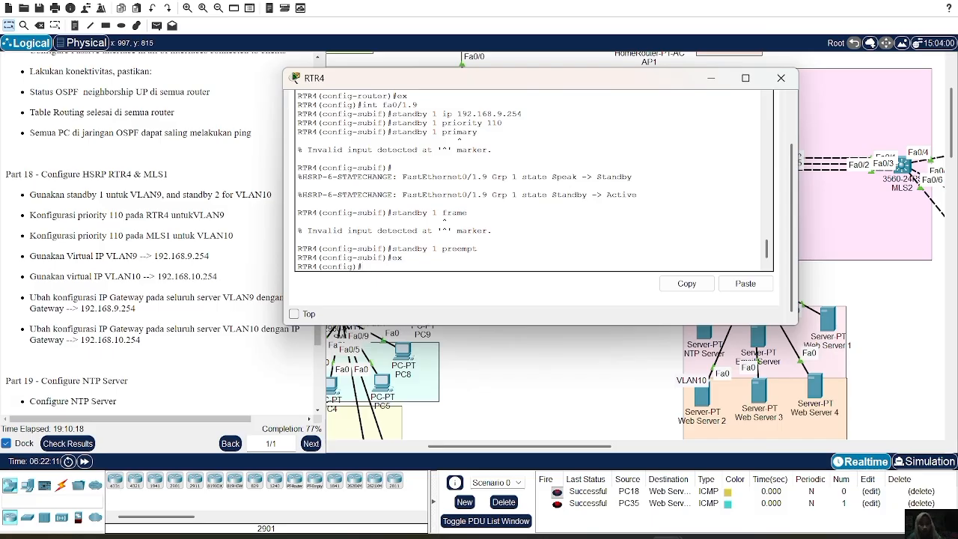
Enter configuration of subinterface fa0/1.10 on RTR4.
{"action": "key", "text": "Up"}
{"action": "key", "text": "Up"}
{"action": "key", "text": "Up"}
{"action": "key", "text": "Up"}
{"action": "key", "text": "Up"}
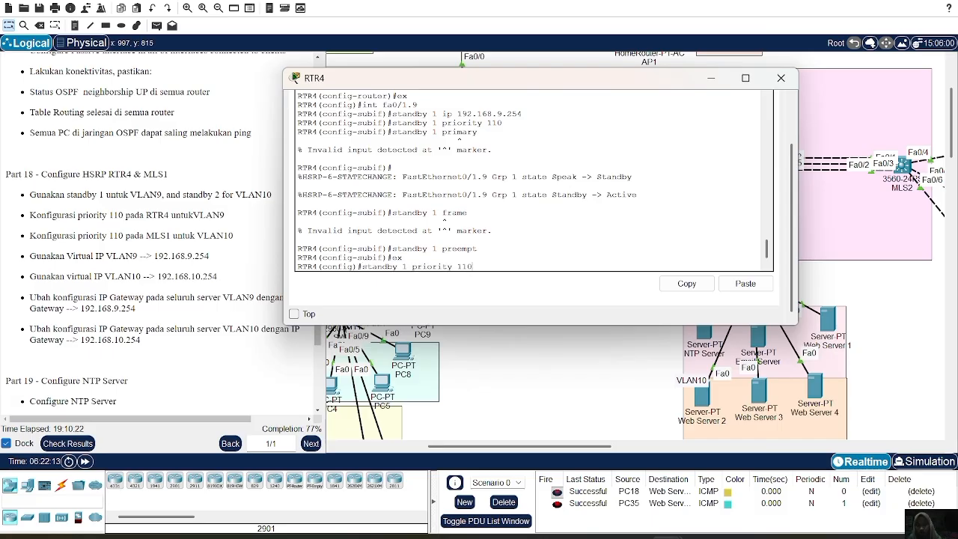
{"action": "key", "text": "Down"}
{"action": "key", "text": "Down"}
{"action": "key", "text": "Down"}
{"action": "key", "text": "Down"}
{"action": "key", "text": "Up"}
{"action": "key", "text": "Up"}
{"action": "key", "text": "Up"}
{"action": "key", "text": "Up"}
{"action": "key", "text": "Up"}
{"action": "key", "text": "Up"}
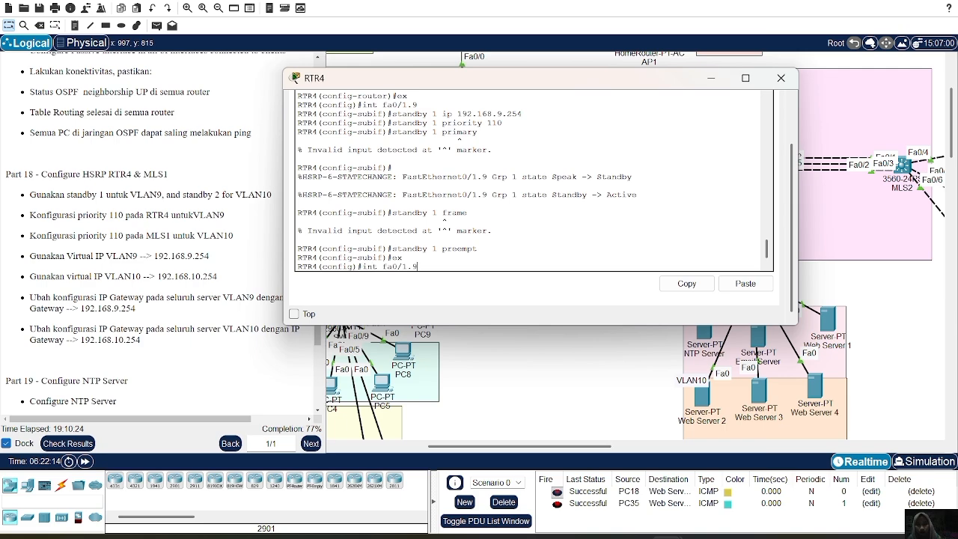
{"action": "key", "text": "BackSpace"}
{"action": "type", "text": "10"}
{"action": "key", "text": "Return"}
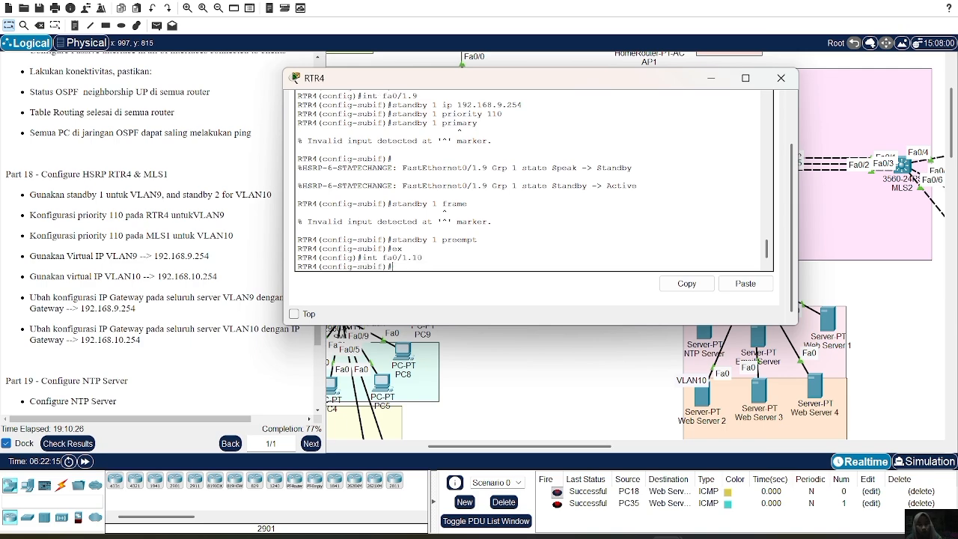
Try to assign virtual IP 192.168.10.254 to HSRP group 1 on RTR4 subinterface fa0/1.10.
{"action": "key", "text": "Up"}
{"action": "key", "text": "Up"}
{"action": "key", "text": "Up"}
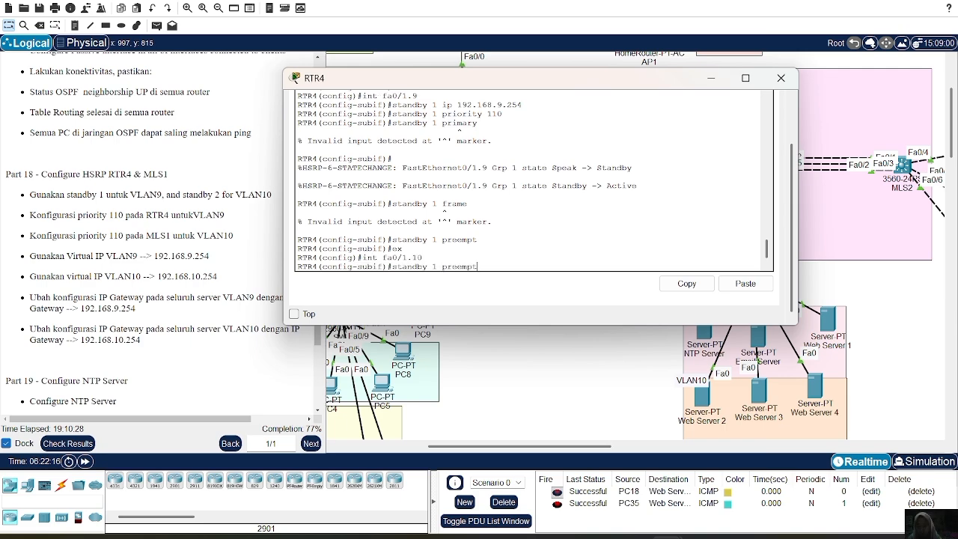
{"action": "key", "text": "Up"}
{"action": "key", "text": "Up"}
{"action": "key", "text": "Up"}
{"action": "key", "text": "Up"}
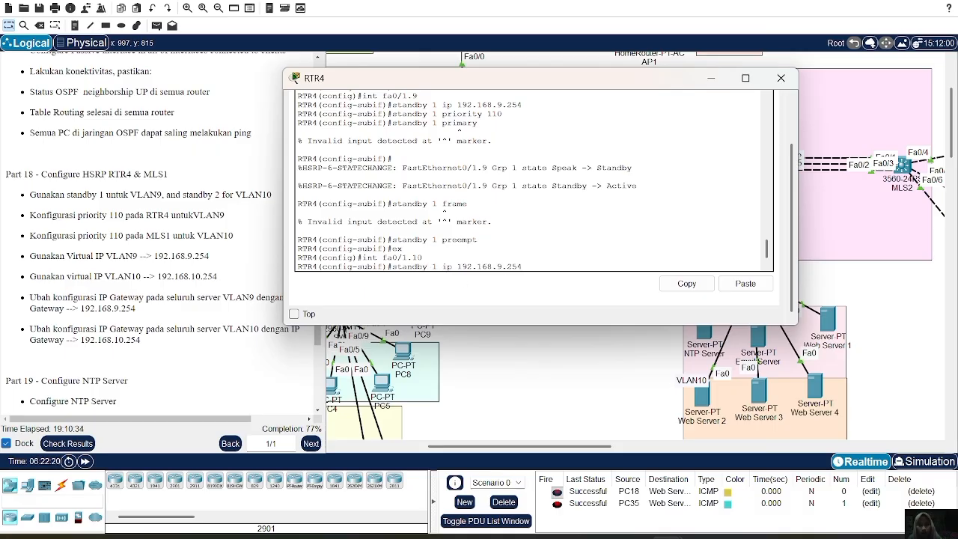
{"action": "key", "text": "Left"}
{"action": "key", "text": "Left"}
{"action": "key", "text": "Left"}
{"action": "key", "text": "Left"}
{"action": "key", "text": "BackSpace"}
{"action": "type", "text": "10"}
{"action": "key", "text": "Return"}
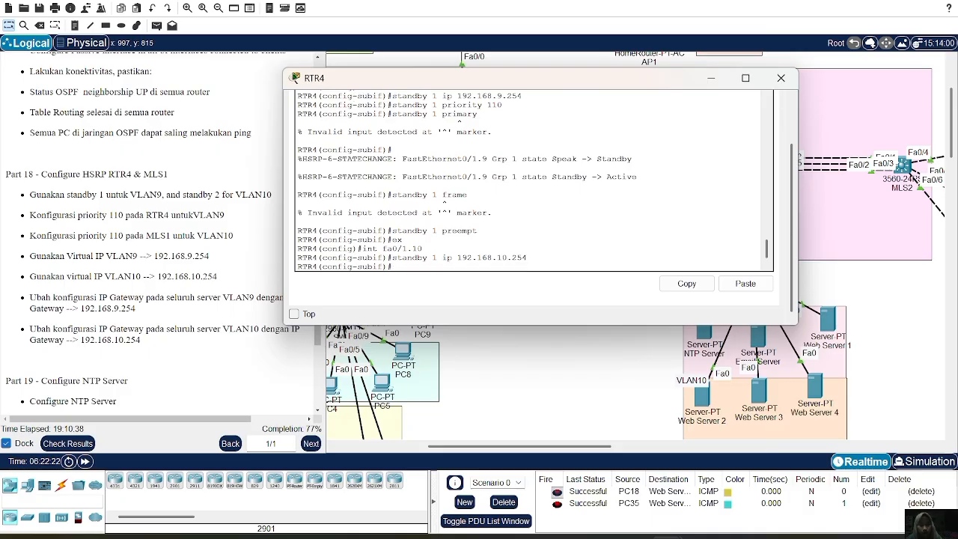
Remove the HSRP group 1 virtual IP 192.168.10.254 from RTR4 subinterface fa0/1.10.
{"action": "key", "text": "Up"}
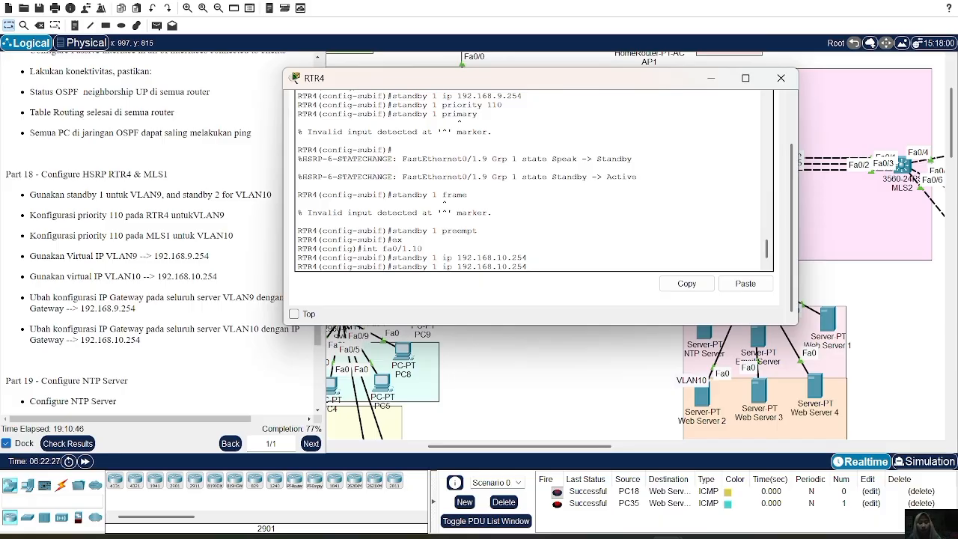
{"action": "key", "text": "Home"}
{"action": "type", "text": "no"}
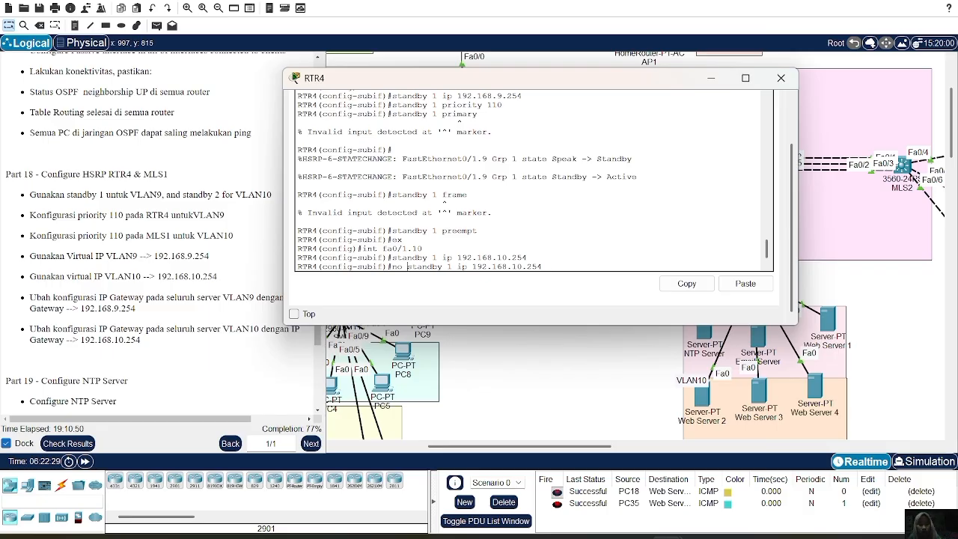
{"action": "key", "text": "Return"}
Assign virtual IP 192.168.10.254 to HSRP group 2 on RTR4 subinterface fa0/1.10.
{"action": "key", "text": "Up"}
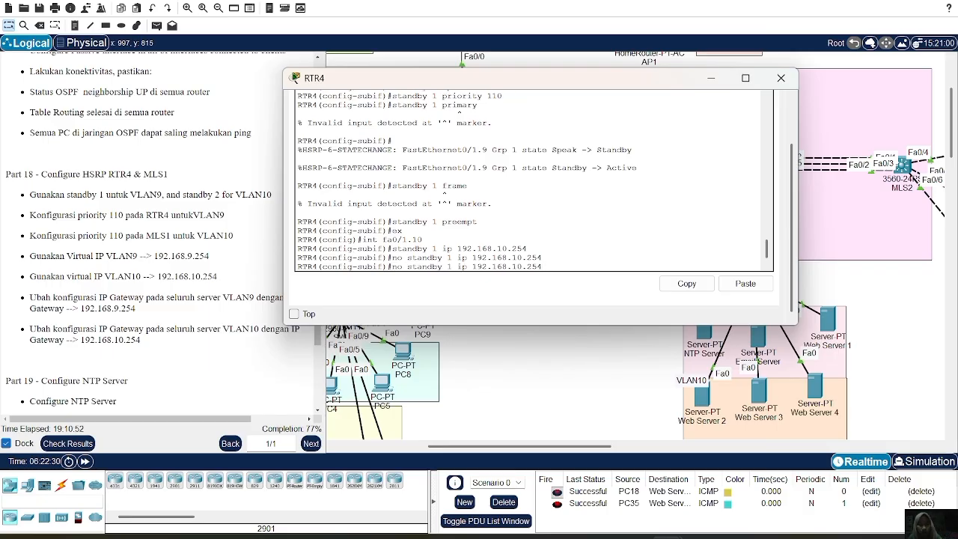
{"action": "key", "text": "Up"}
{"action": "key", "text": "Up"}
{"action": "key", "text": "Return"}
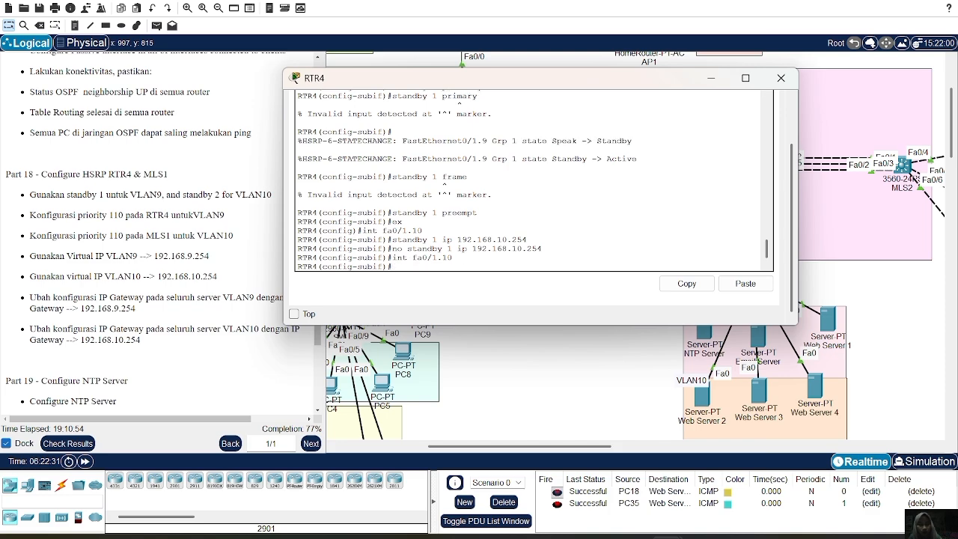
{"action": "key", "text": "Up"}
{"action": "key", "text": "Up"}
{"action": "key", "text": "Left"}
{"action": "key", "text": "Left"}
{"action": "key", "text": "Left"}
{"action": "key", "text": "Left"}
{"action": "key", "text": "Left"}
{"action": "key", "text": "Left"}
{"action": "key", "text": "Left"}
{"action": "key", "text": "BackSpace"}
{"action": "key", "text": "BackSpace"}
{"action": "key", "text": "BackSpace"}
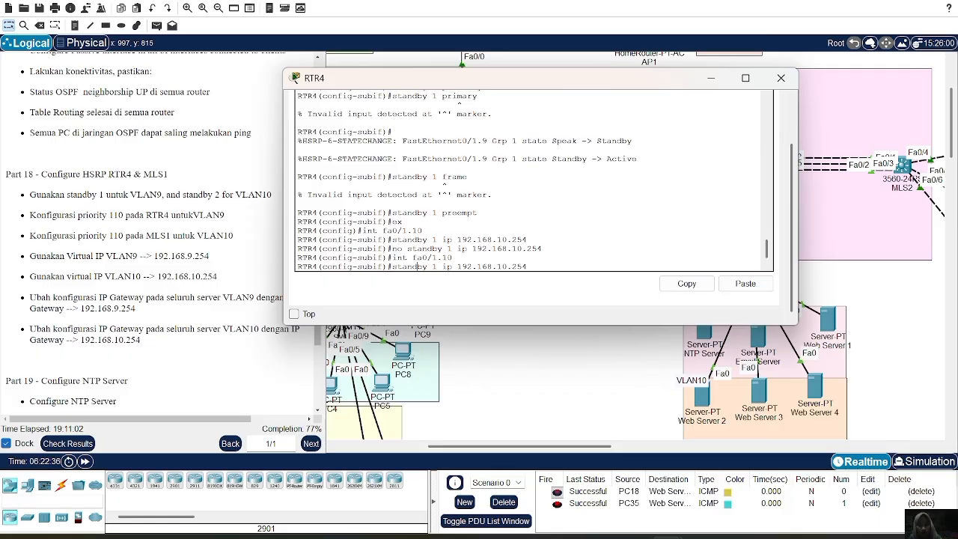
{"action": "key", "text": "BackSpace"}
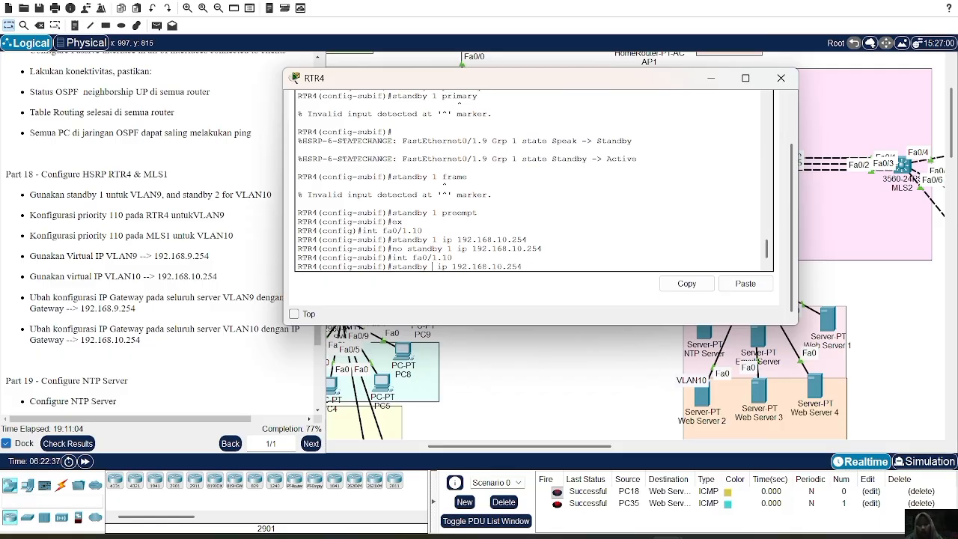
{"action": "type", "text": "2"}
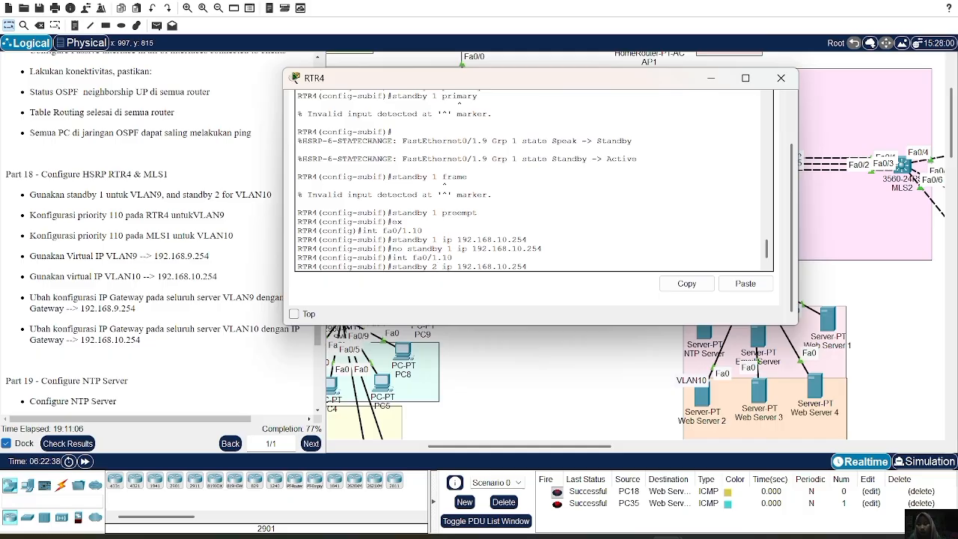
{"action": "key", "text": "Return"}
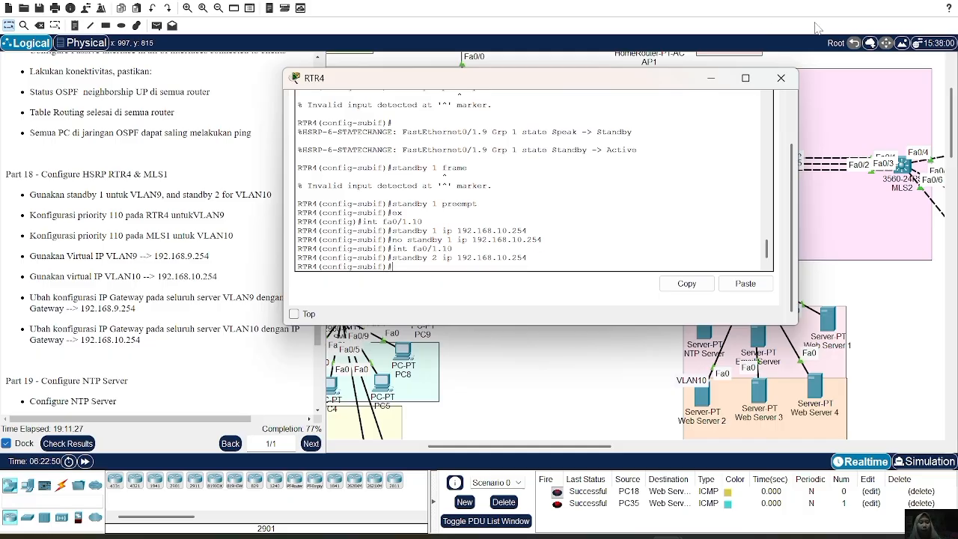
Assign virtual IP 192.168.9.254 to HSRP group 1 on the VLAN 9 interface of MLS1.
{"action": "left_click", "coordinate": [781, 77]}
{"action": "left_click", "coordinate": [751, 164]}
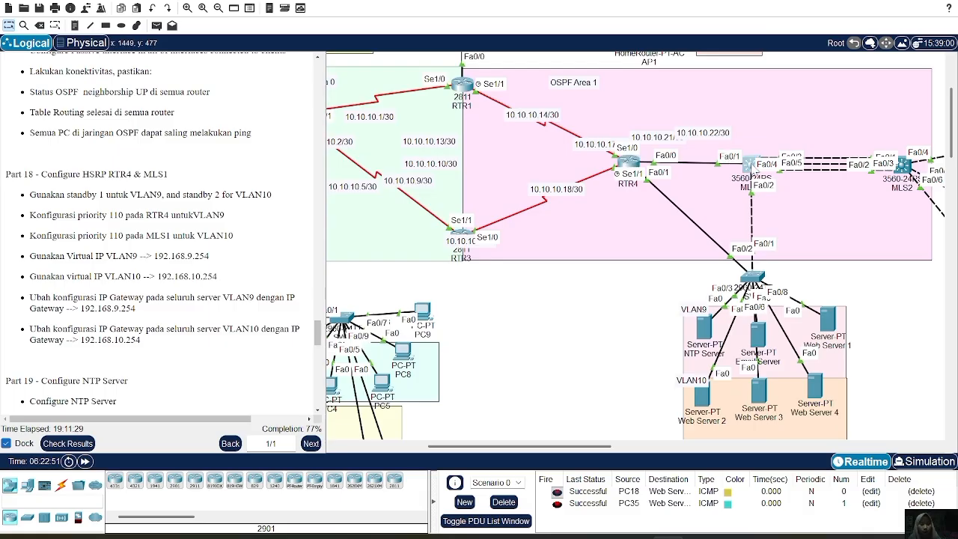
{"action": "type", "text": "int"}
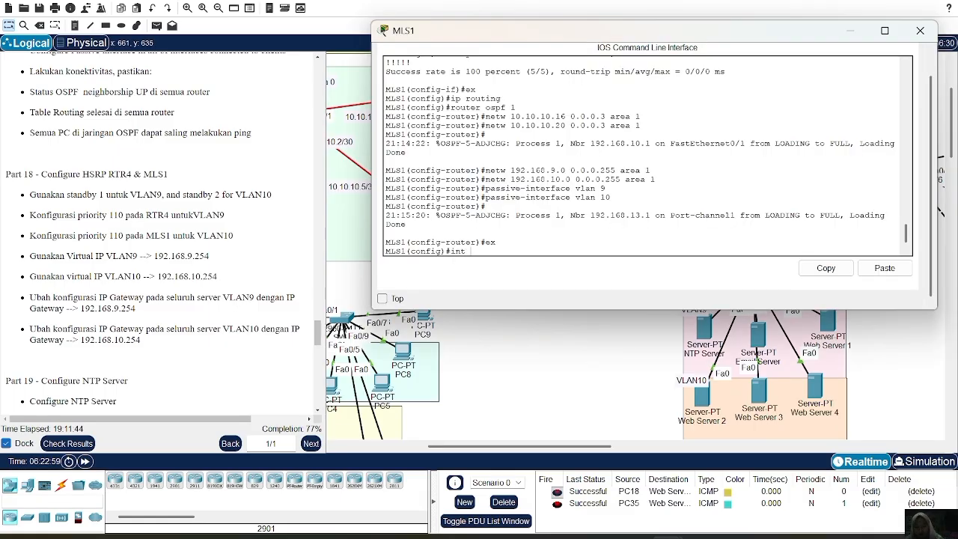
{"action": "type", "text": " vlan 9"}
{"action": "key", "text": "Return"}
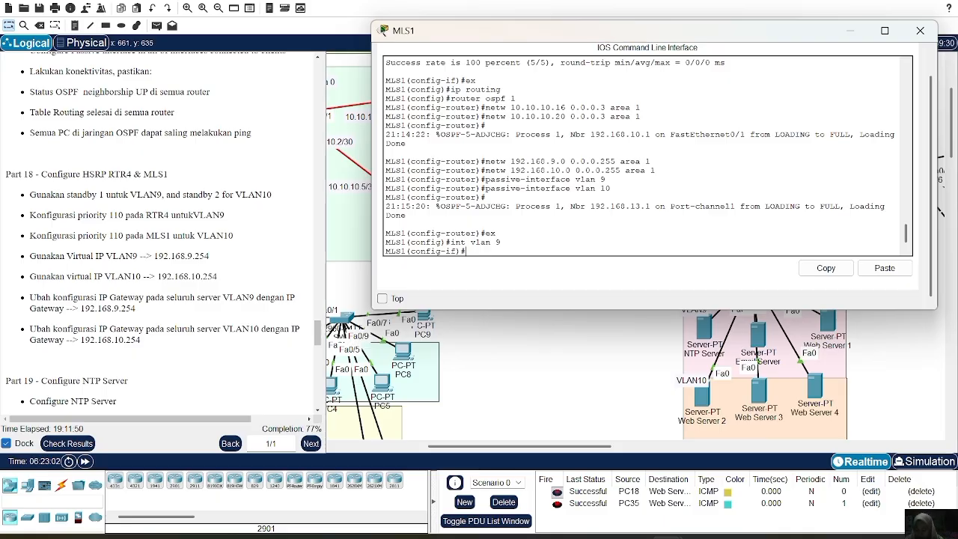
{"action": "type", "text": "standby"}
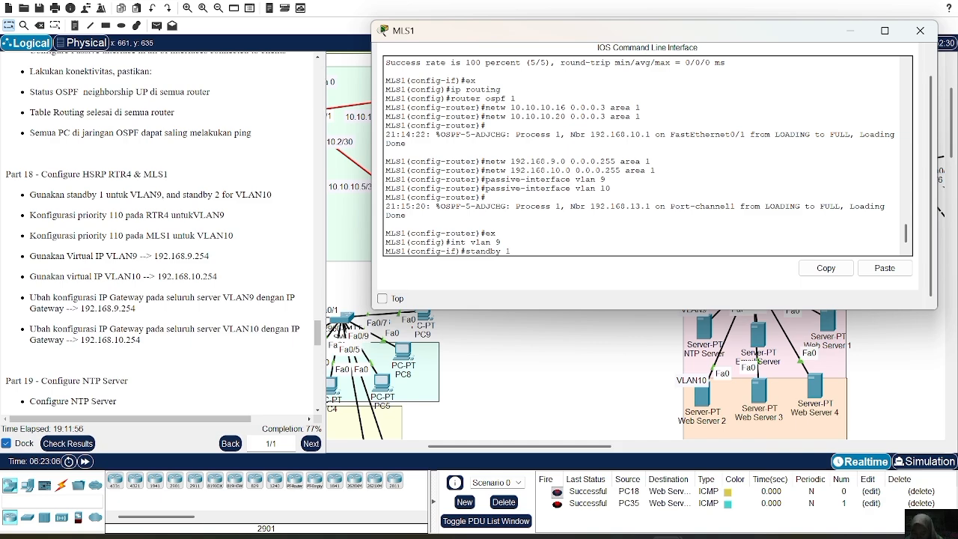
{"action": "type", "text": " 1 ip"}
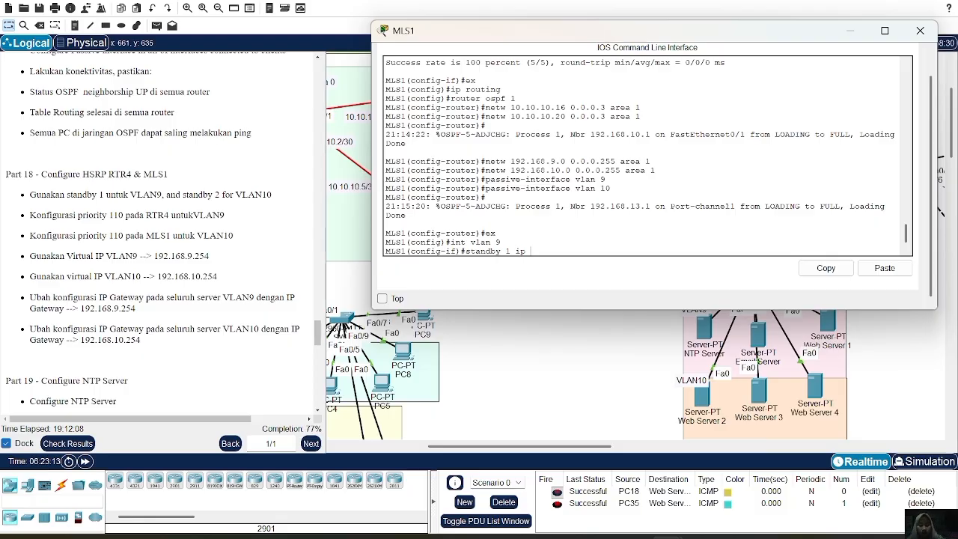
{"action": "type", "text": "192.168.9.254"}
{"action": "key", "text": "Return"}
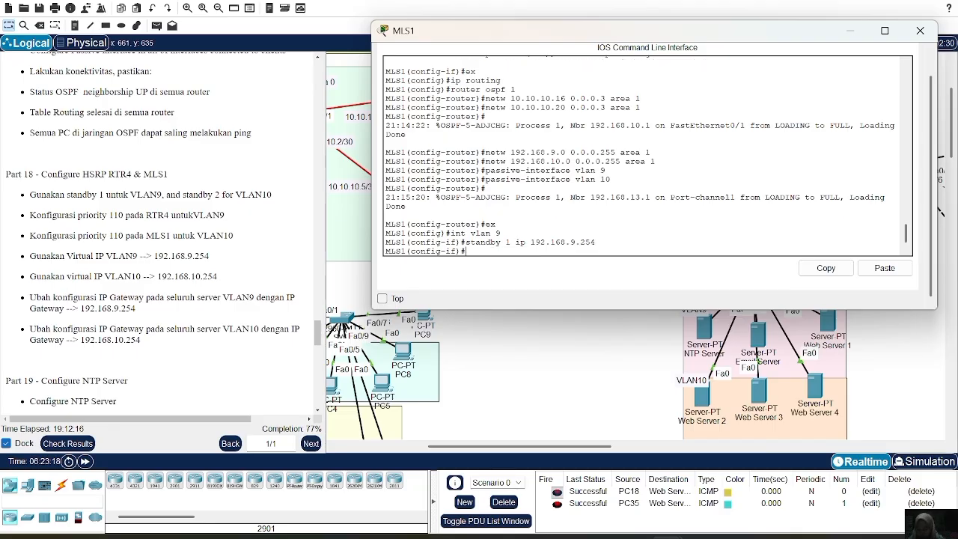
{"action": "type", "text": "ex"}
{"action": "key", "text": "Return"}
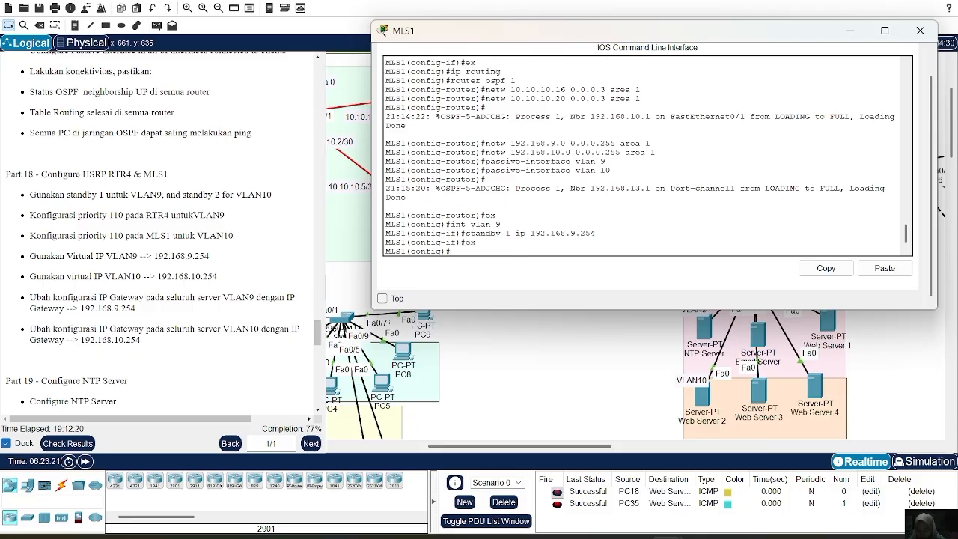
Assign virtual IP 192.168.10.254 to HSRP group 2 on the VLAN 10 interface of MLS1.
{"action": "type", "text": "int vlan 9"}
{"action": "key", "text": "Return"}
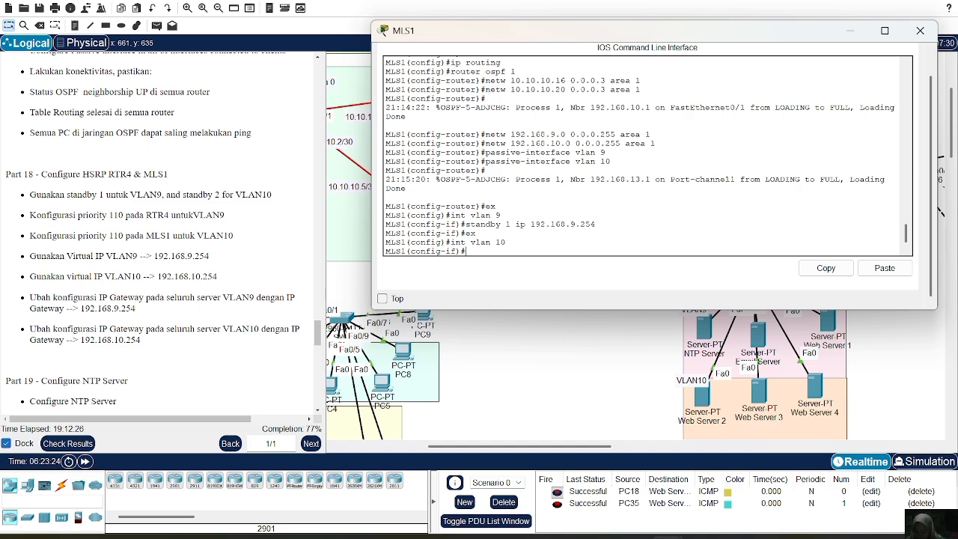
{"action": "key", "text": "Up"}
{"action": "key", "text": "Up"}
{"action": "key", "text": "Up"}
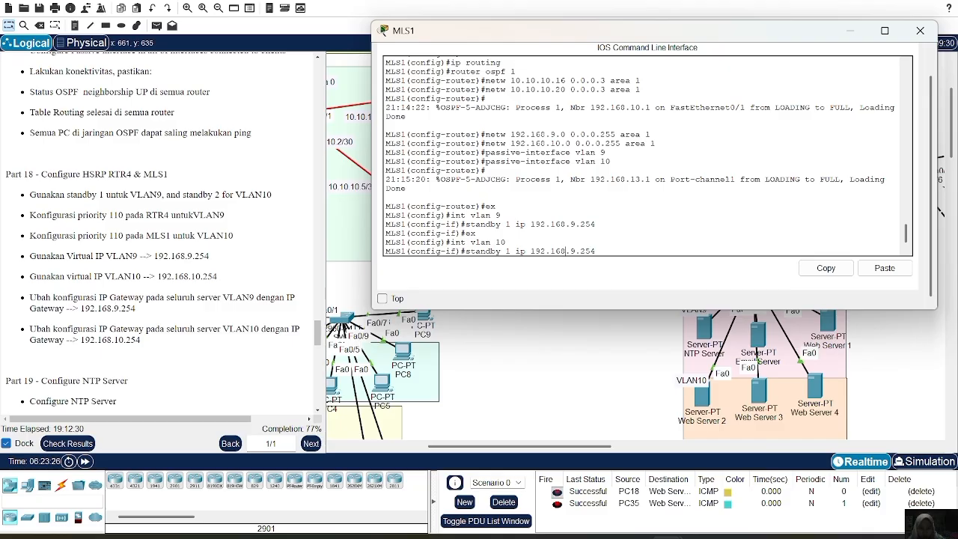
{"action": "key", "text": "Left"}
{"action": "key", "text": "Left"}
{"action": "key", "text": "Left"}
{"action": "key", "text": "Left"}
{"action": "key", "text": "Left"}
{"action": "key", "text": "Left"}
{"action": "key", "text": "Left"}
{"action": "key", "text": "Left"}
{"action": "key", "text": "Left"}
{"action": "key", "text": "Left"}
{"action": "key", "text": "Left"}
{"action": "key", "text": "Left"}
{"action": "key", "text": "Left"}
{"action": "key", "text": "Left"}
{"action": "key", "text": "Left"}
{"action": "key", "text": "Left"}
{"action": "key", "text": "Left"}
{"action": "key", "text": "BackSpace"}
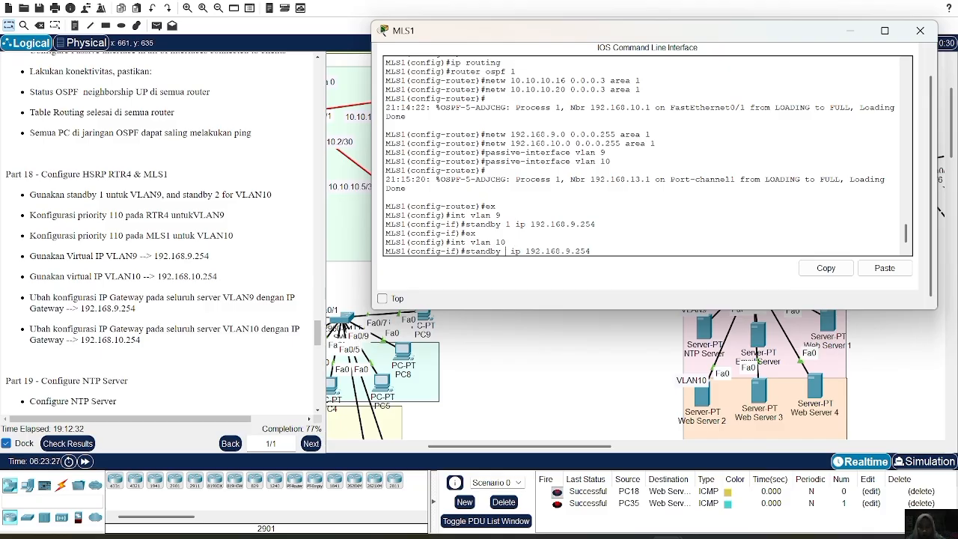
{"action": "type", "text": "2"}
{"action": "key", "text": "Right"}
{"action": "key", "text": "Right"}
{"action": "key", "text": "Right"}
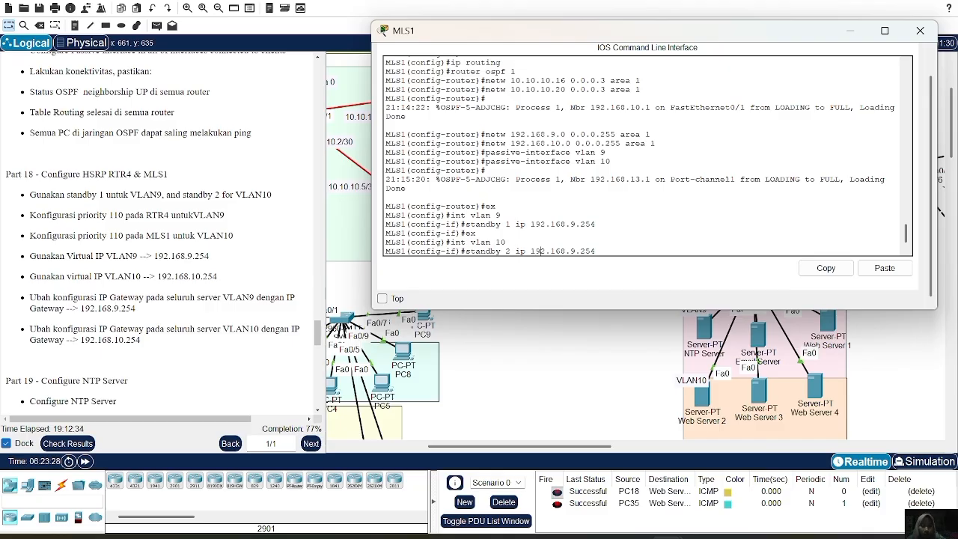
{"action": "key", "text": "BackSpace"}
{"action": "type", "text": "10"}
{"action": "key", "text": "Return"}
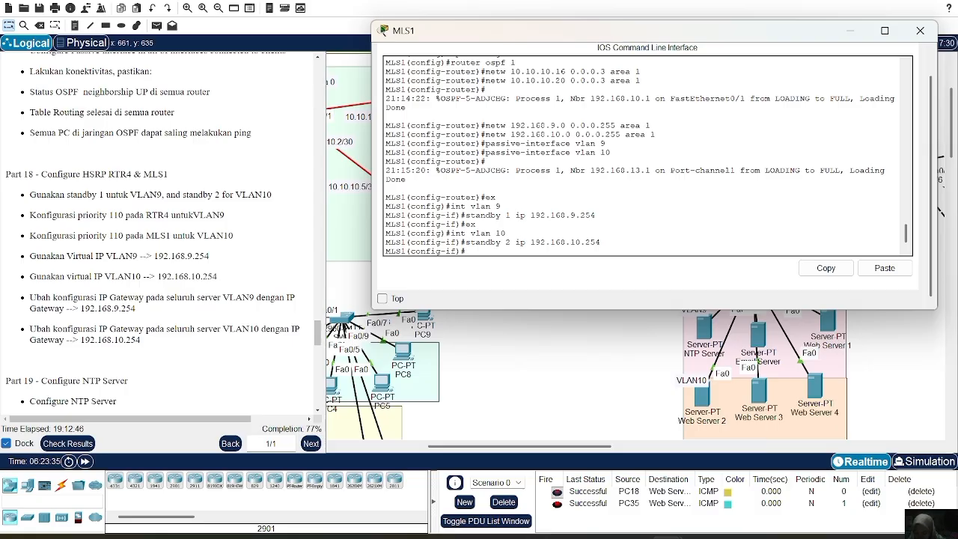
{"action": "type", "text": "standby 2 ip 1"}
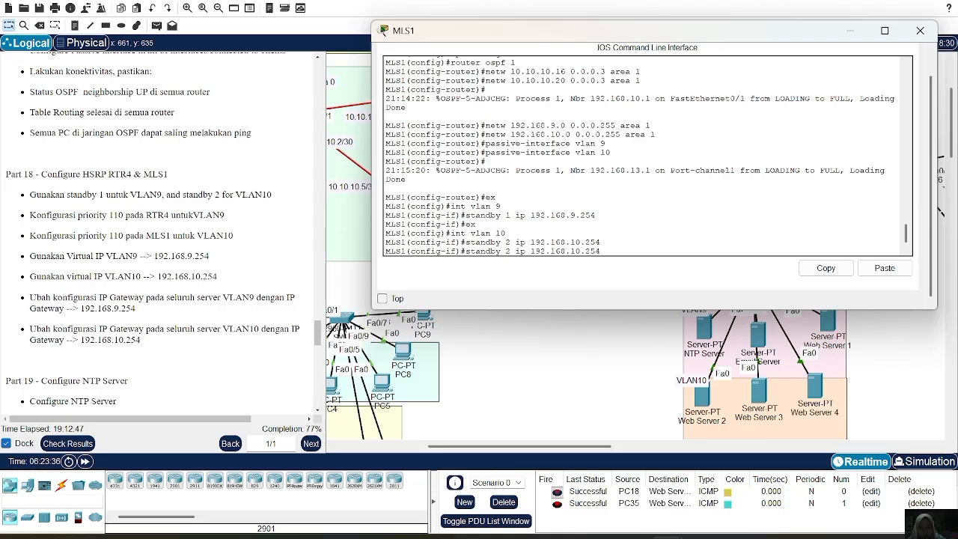
{"action": "key", "text": "BackSpace"}
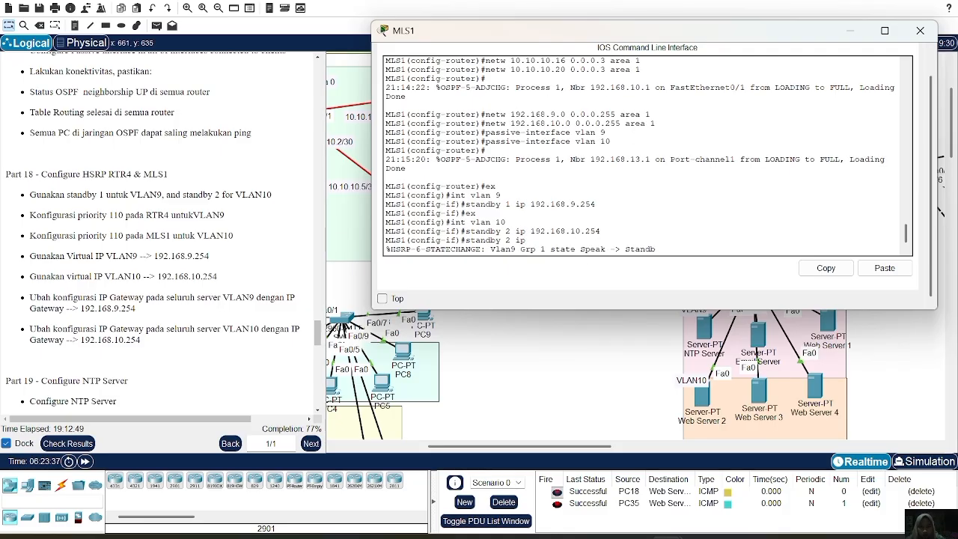
{"action": "key", "text": "BackSpace"}
{"action": "key", "text": "BackSpace"}
{"action": "key", "text": "BackSpace"}
{"action": "key", "text": "BackSpace"}
{"action": "key", "text": "BackSpace"}
{"action": "key", "text": "BackSpace"}
{"action": "key", "text": "BackSpace"}
{"action": "key", "text": "BackSpace"}
{"action": "key", "text": "BackSpace"}
{"action": "key", "text": "BackSpace"}
{"action": "key", "text": "Return"}
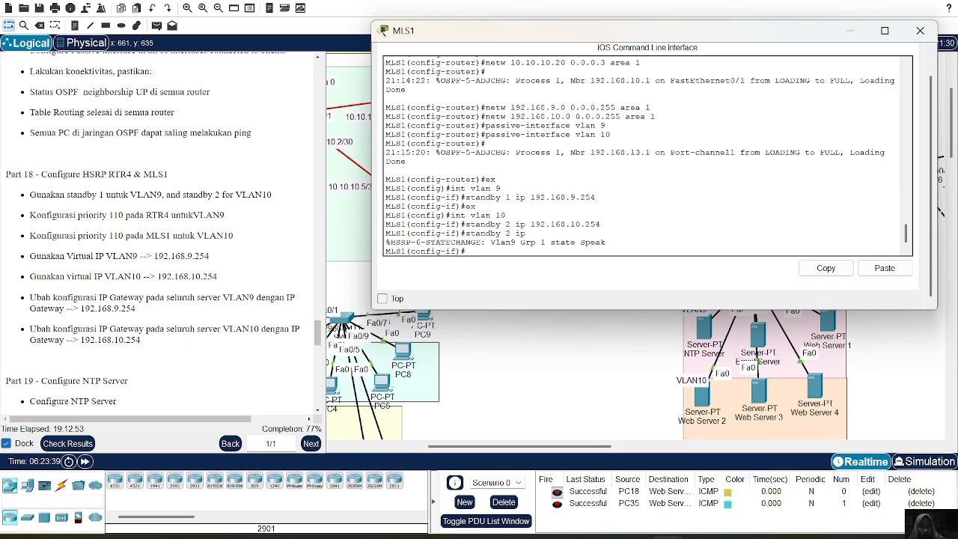
Re-enter the VLAN 10 interface configuration on MLS1 and reapply virtual IP 192.168.10.254 to HSRP group 2.
{"action": "type", "text": "int vlan 10"}
{"action": "key", "text": "Return"}
{"action": "key", "text": "Up"}
{"action": "key", "text": "Up"}
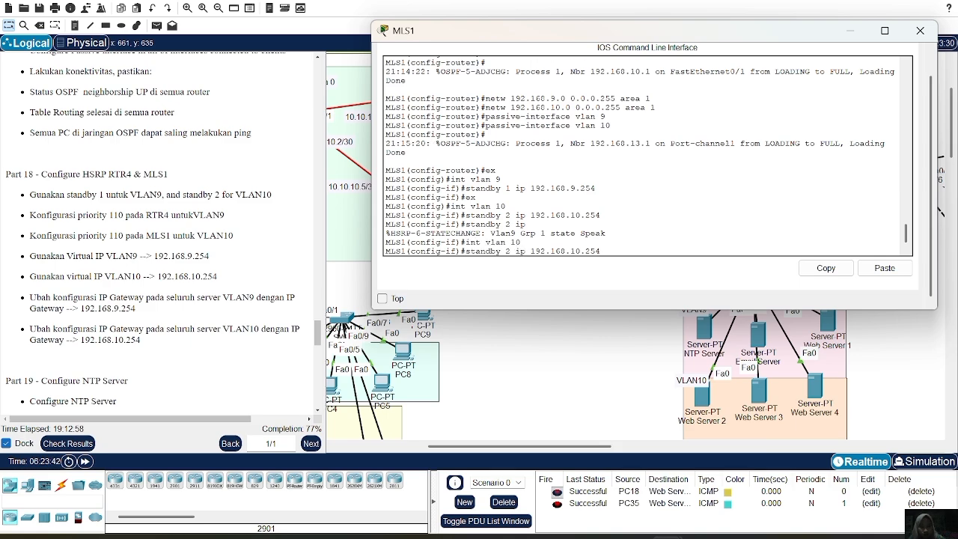
{"action": "key", "text": "Return"}
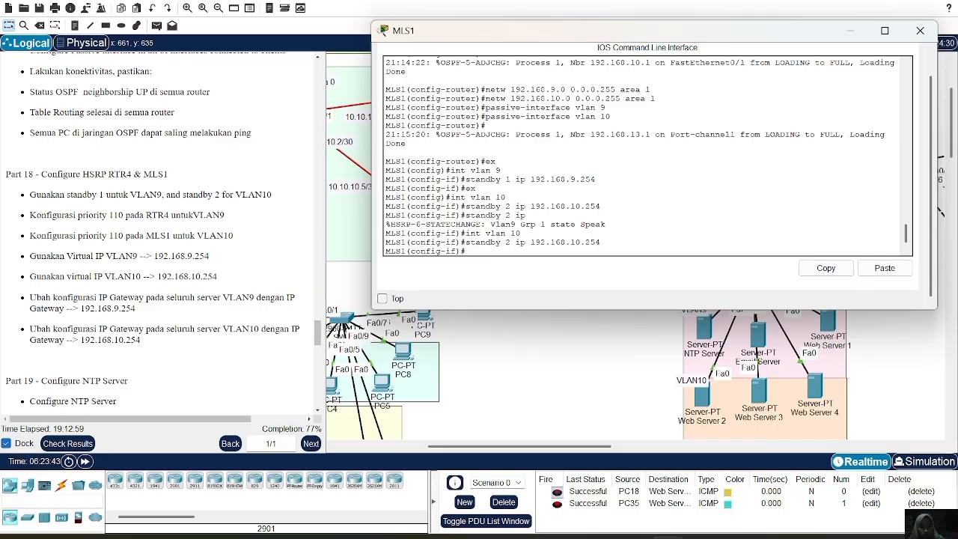
Set the HSRP group 2 priority to 110 on the VLAN 10 interface of MLS1.
{"action": "key", "text": "Up"}
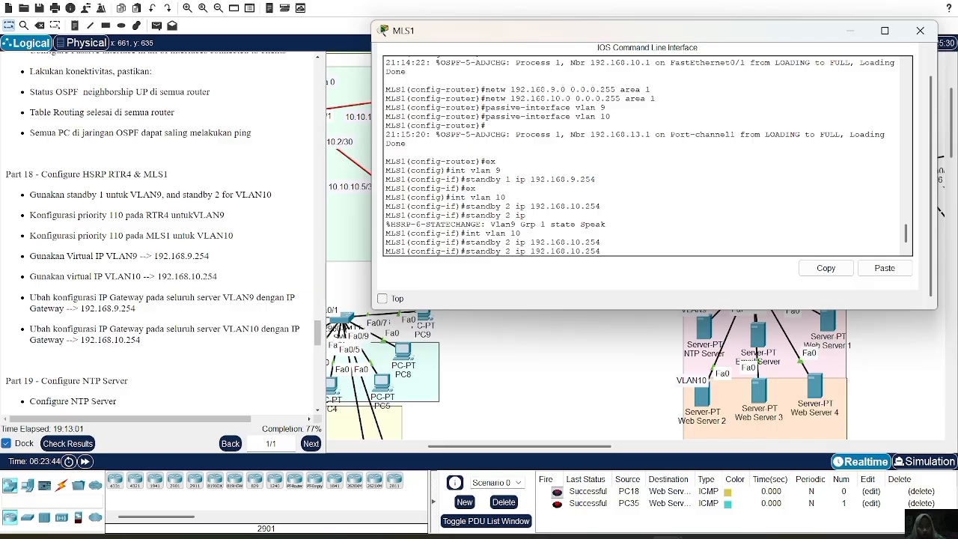
{"action": "key", "text": "BackSpace"}
{"action": "key", "text": "BackSpace"}
{"action": "key", "text": "BackSpace"}
{"action": "key", "text": "BackSpace"}
{"action": "key", "text": "BackSpace"}
{"action": "key", "text": "BackSpace"}
{"action": "key", "text": "BackSpace"}
{"action": "key", "text": "BackSpace"}
{"action": "key", "text": "BackSpace"}
{"action": "key", "text": "BackSpace"}
{"action": "key", "text": "BackSpace"}
{"action": "key", "text": "BackSpace"}
{"action": "key", "text": "BackSpace"}
{"action": "key", "text": "BackSpace"}
{"action": "key", "text": "BackSpace"}
{"action": "key", "text": "BackSpace"}
{"action": "key", "text": "BackSpace"}
{"action": "key", "text": "BackSpace"}
{"action": "type", "text": "priority"}
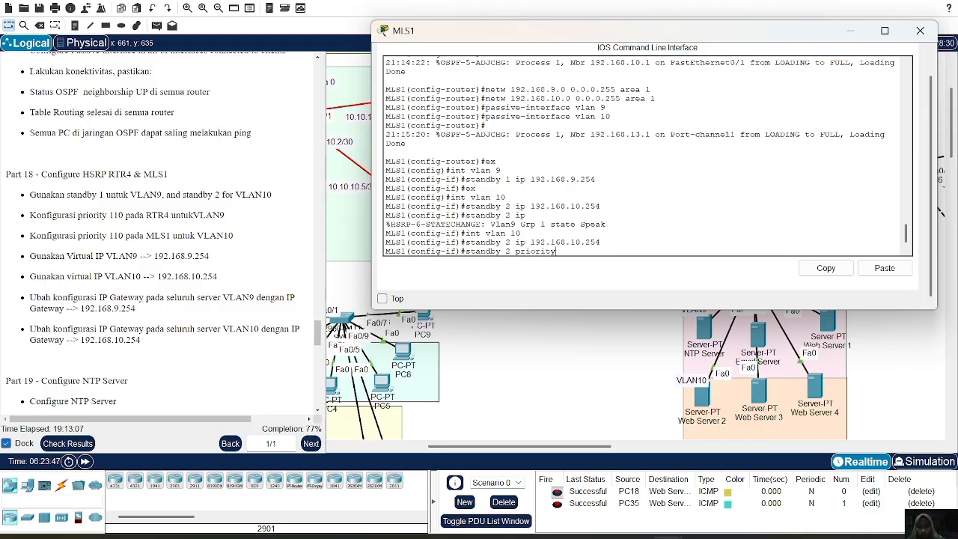
{"action": "type", "text": " 110"}
{"action": "key", "text": "Return"}
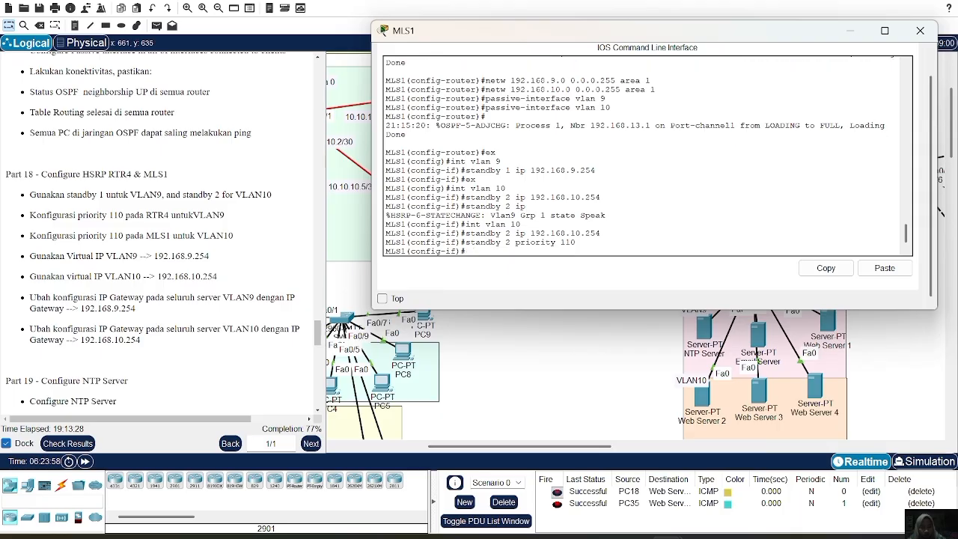
{"action": "key", "text": "Up"}
{"action": "key", "text": "Up"}
{"action": "key", "text": "BackSpace"}
{"action": "key", "text": "BackSpace"}
{"action": "key", "text": "BackSpace"}
{"action": "key", "text": "BackSpace"}
{"action": "key", "text": "BackSpace"}
{"action": "key", "text": "BackSpace"}
{"action": "key", "text": "BackSpace"}
{"action": "key", "text": "BackSpace"}
{"action": "key", "text": "BackSpace"}
{"action": "key", "text": "BackSpace"}
{"action": "key", "text": "BackSpace"}
{"action": "key", "text": "BackSpace"}
{"action": "key", "text": "BackSpace"}
{"action": "key", "text": "BackSpace"}
{"action": "key", "text": "BackSpace"}
{"action": "key", "text": "BackSpace"}
{"action": "key", "text": "BackSpace"}
{"action": "type", "text": "p"}
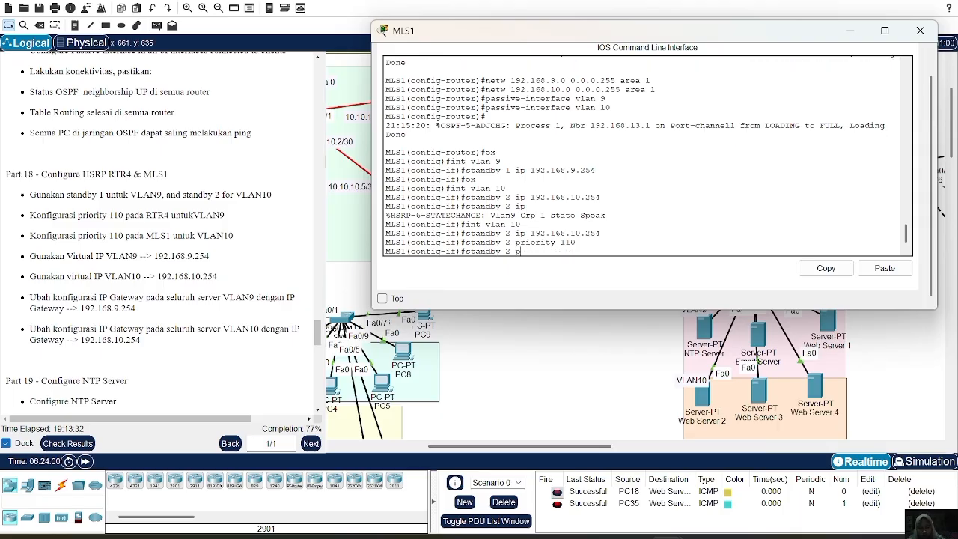
{"action": "type", "text": "ree"}
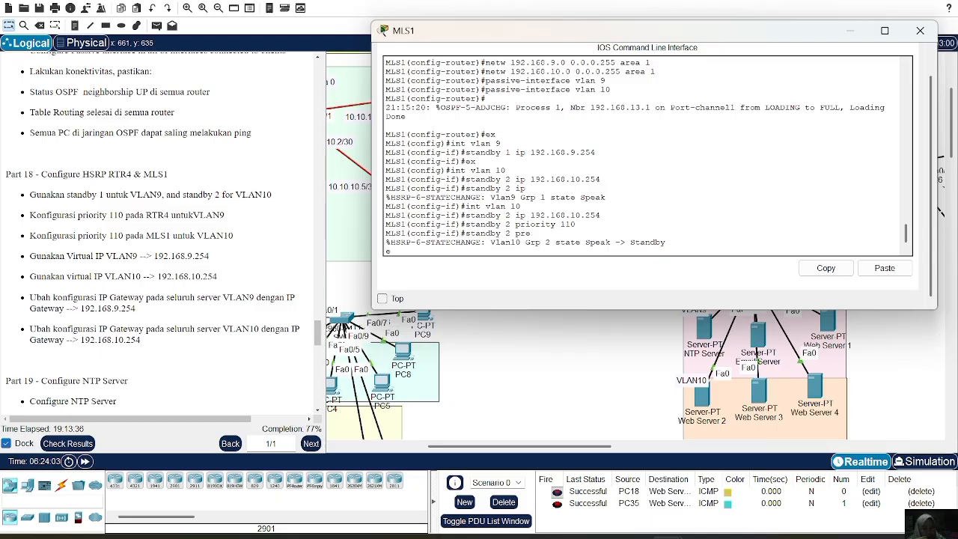
{"action": "key", "text": "BackSpace"}
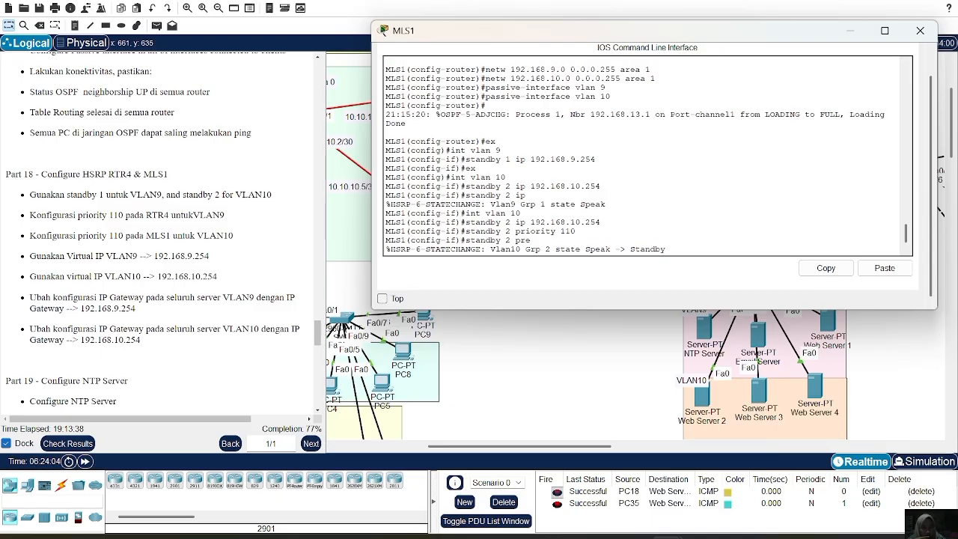
{"action": "key", "text": "BackSpace"}
{"action": "key", "text": "BackSpace"}
{"action": "key", "text": "BackSpace"}
{"action": "key", "text": "BackSpace"}
{"action": "key", "text": "BackSpace"}
{"action": "key", "text": "BackSpace"}
{"action": "key", "text": "BackSpace"}
{"action": "key", "text": "BackSpace"}
{"action": "key", "text": "BackSpace"}
{"action": "key", "text": "BackSpace"}
{"action": "key", "text": "BackSpace"}
{"action": "key", "text": "Return"}
{"action": "type", "text": "ex"}
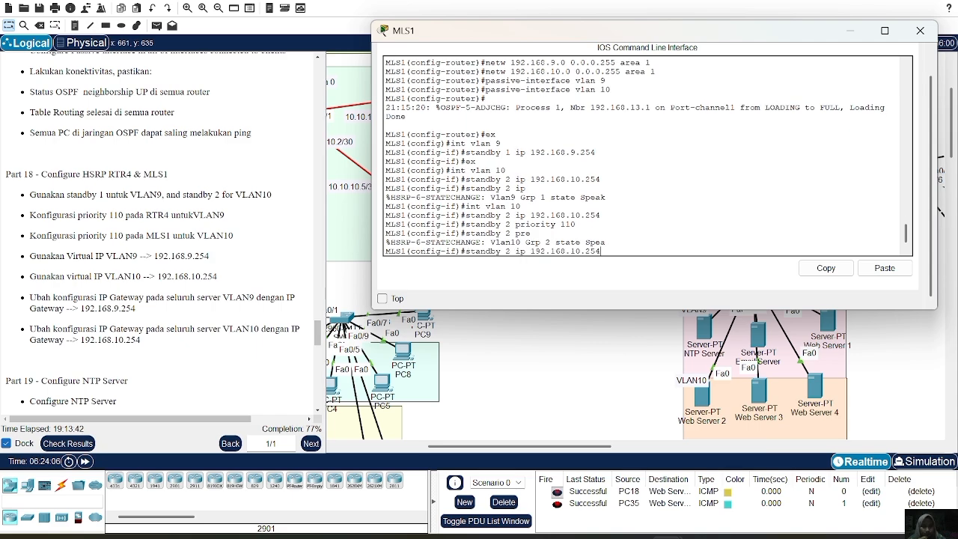
{"action": "key", "text": "BackSpace"}
{"action": "key", "text": "BackSpace"}
Re-enter interface VLAN 10 on MLS1 and reapply both virtual IP 192.168.10.254 and priority 110 to HSRP group 2.
{"action": "type", "text": "int vlan 10"}
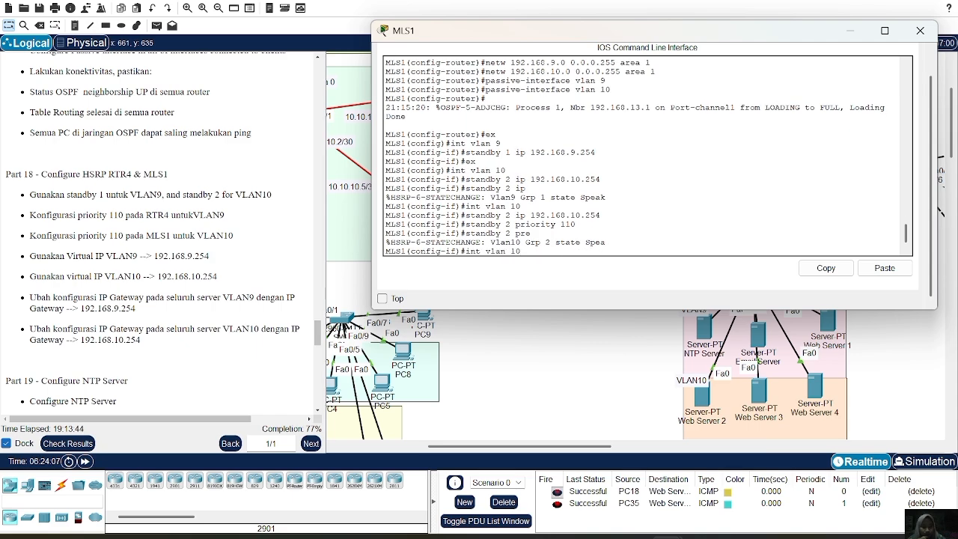
{"action": "key", "text": "Return"}
{"action": "key", "text": "Up"}
{"action": "key", "text": "Up"}
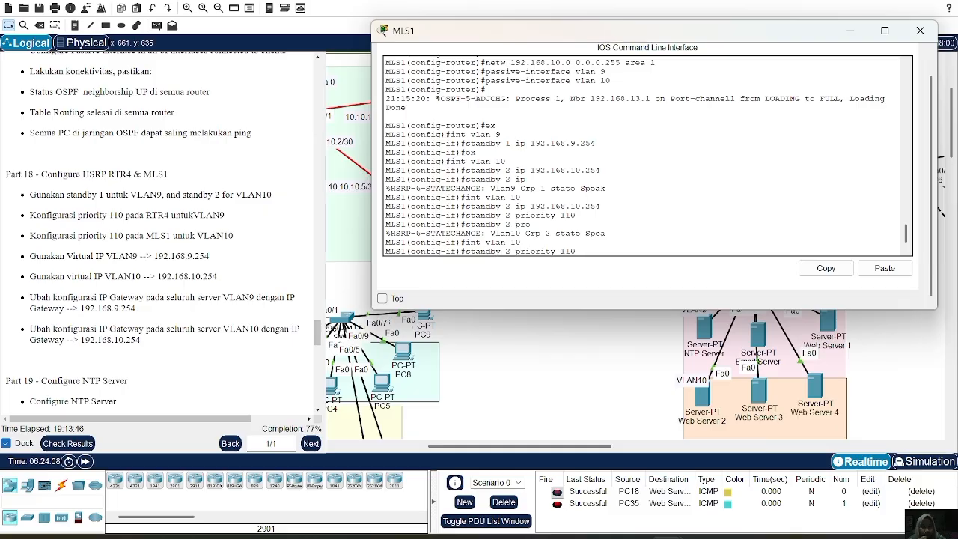
{"action": "key", "text": "Up"}
{"action": "key", "text": "Return"}
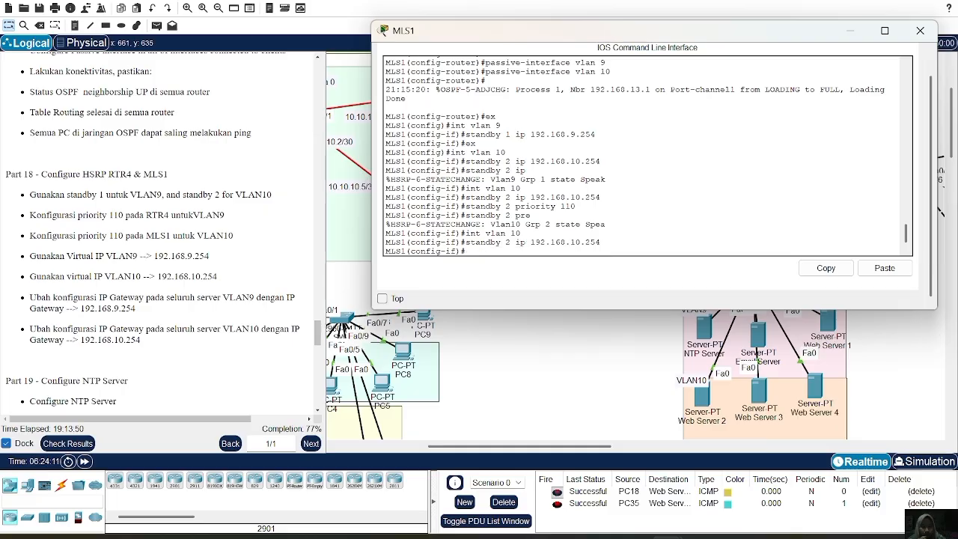
{"action": "key", "text": "Up"}
{"action": "key", "text": "Up"}
{"action": "key", "text": "Up"}
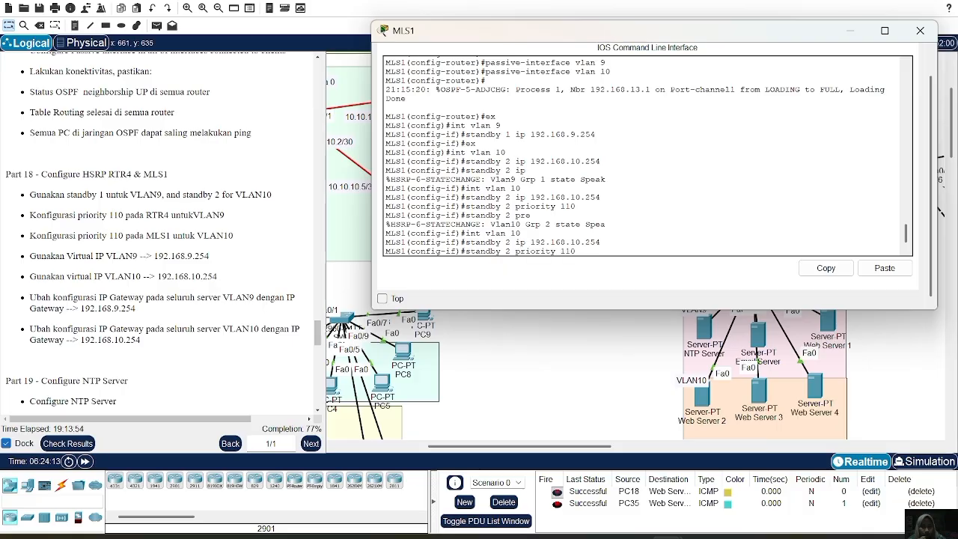
{"action": "key", "text": "Return"}
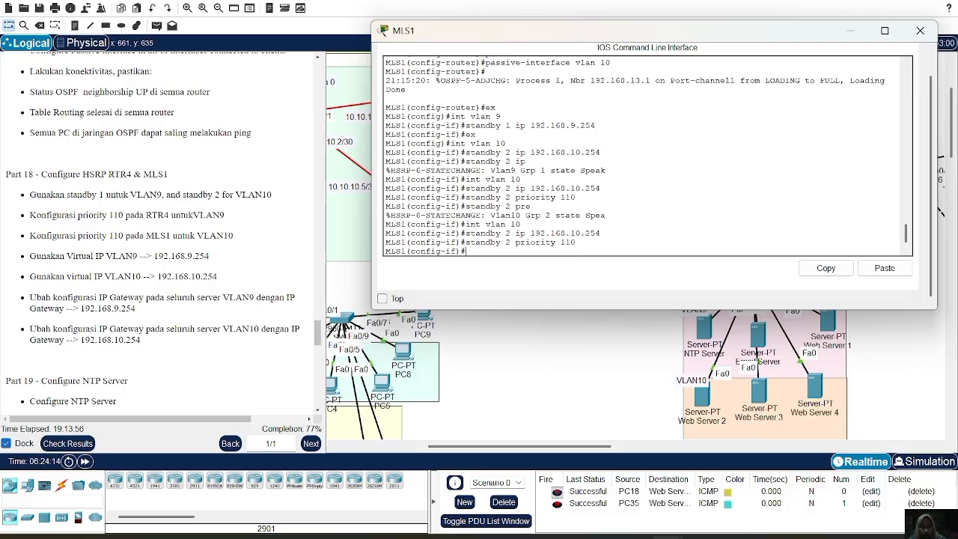
Enable preemption for HSRP group 2 on the VLAN 10 interface of MLS1.
{"action": "type", "text": "standby 2 preempt"}
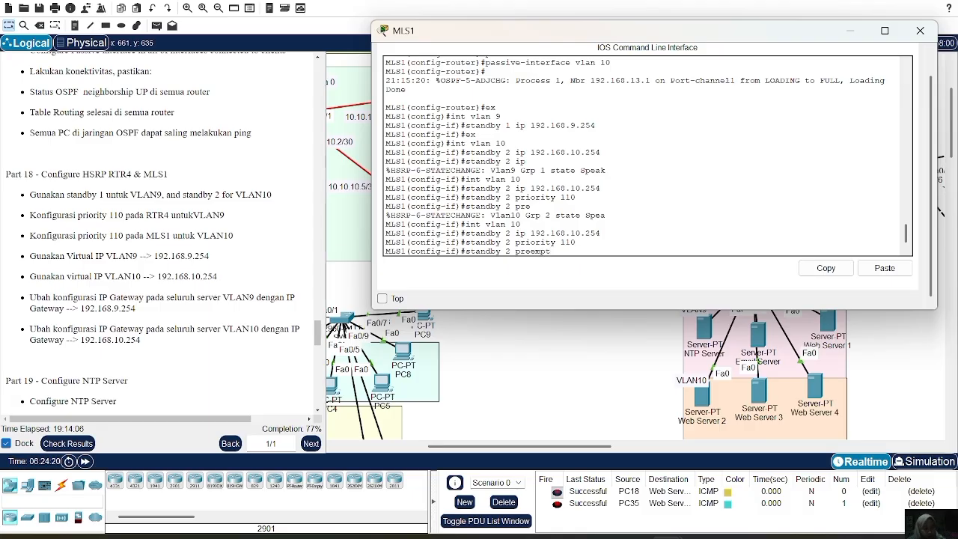
{"action": "key", "text": "Return"}
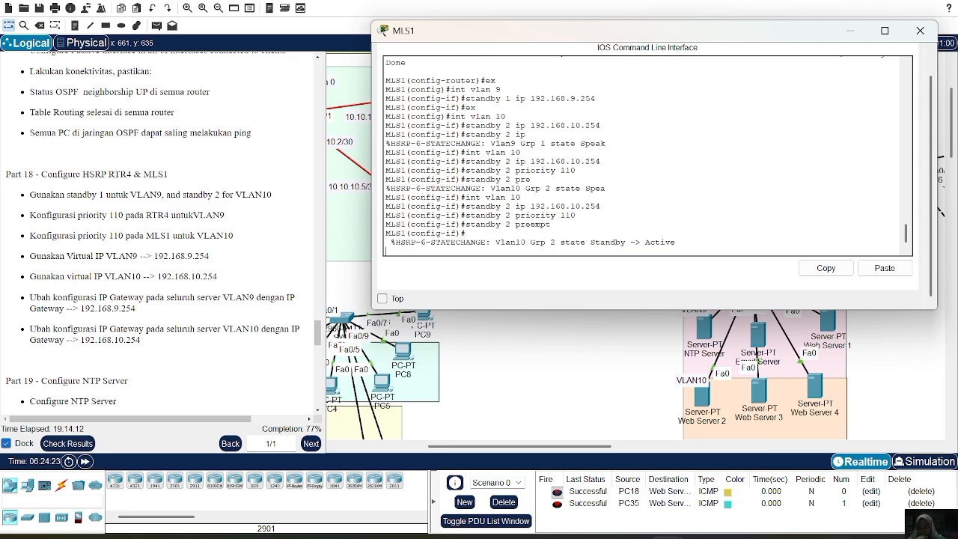
Display the brief HSRP standby summary on MLS1 to check the state of both groups.
{"action": "type", "text": "do sh sy"}
{"action": "key", "text": "BackSpace"}
{"action": "key", "text": "BackSpace"}
{"action": "key", "text": "BackSpace"}
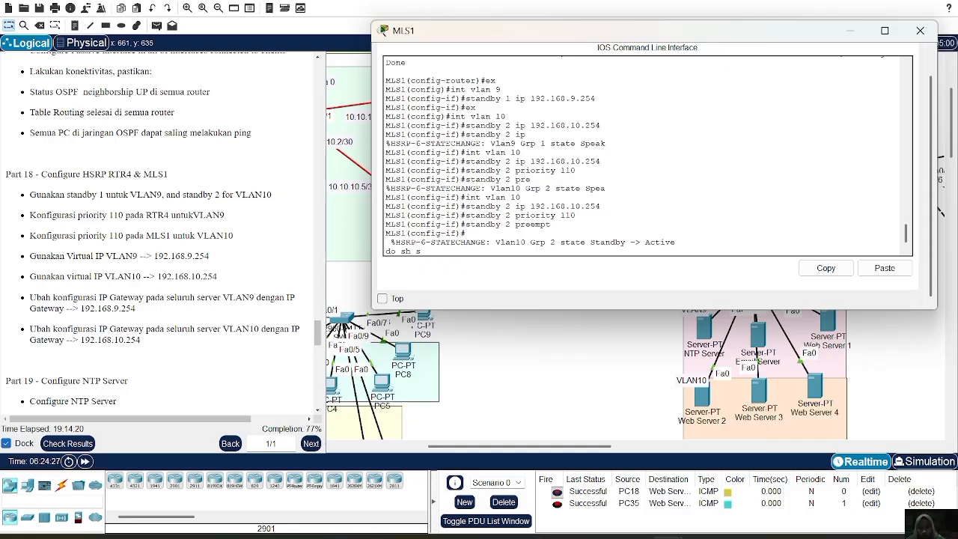
{"action": "type", "text": "tandby brief"}
{"action": "key", "text": "Return"}
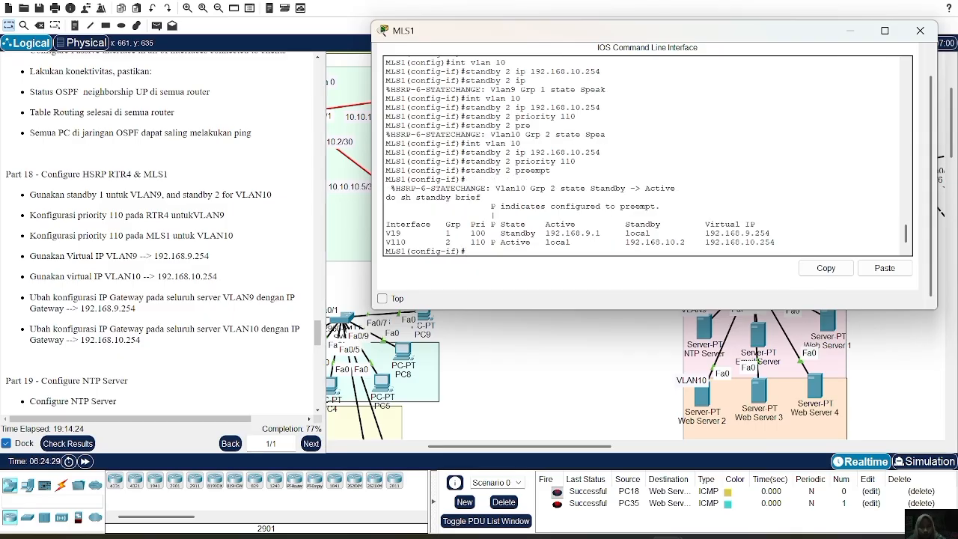
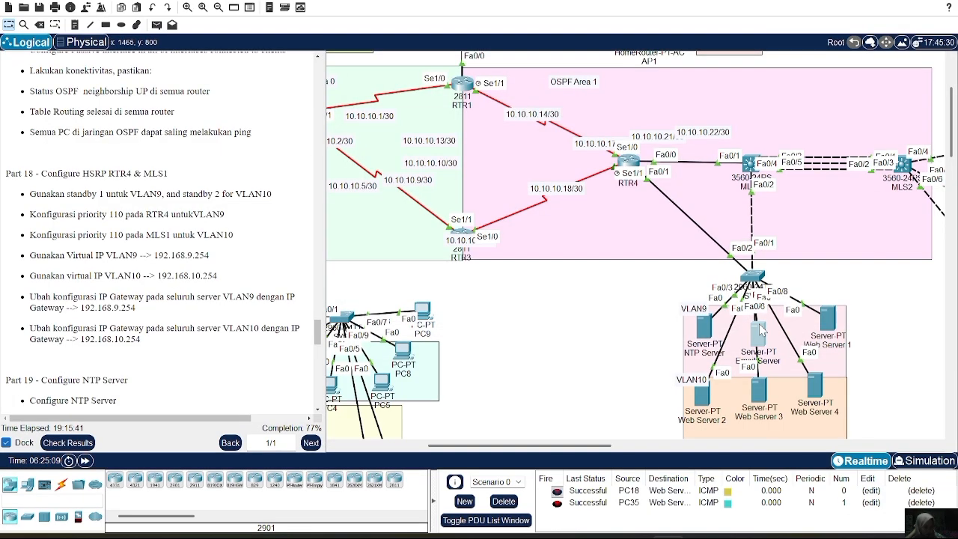
Set the default gateway of the Email Server in VLAN9 to 192.168.9.254.
{"action": "left_click", "coordinate": [761, 329]}
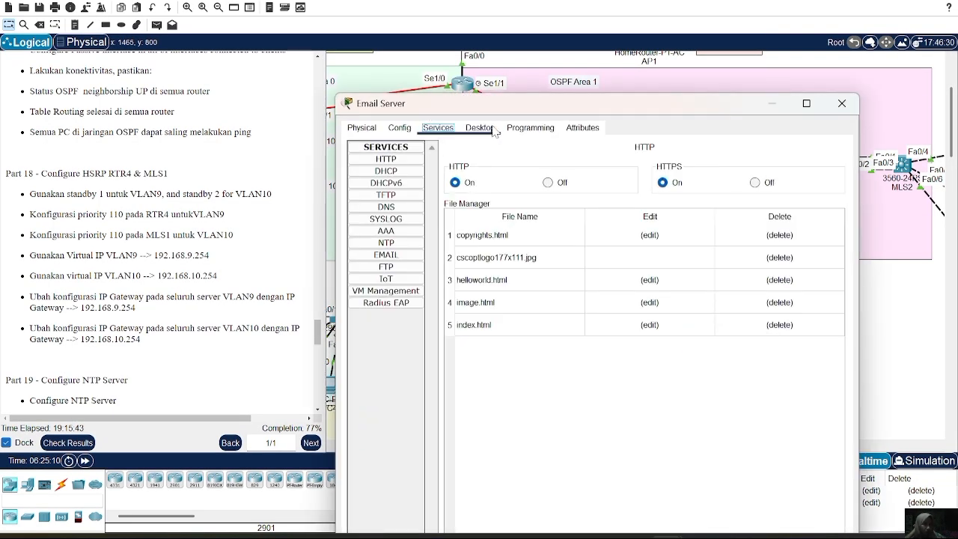
{"action": "left_click", "coordinate": [494, 128]}
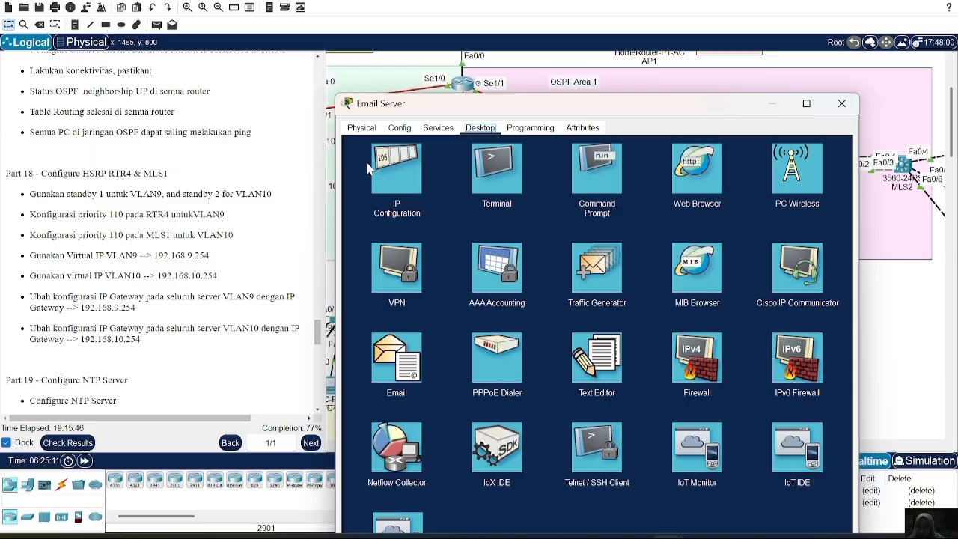
{"action": "left_click", "coordinate": [385, 163]}
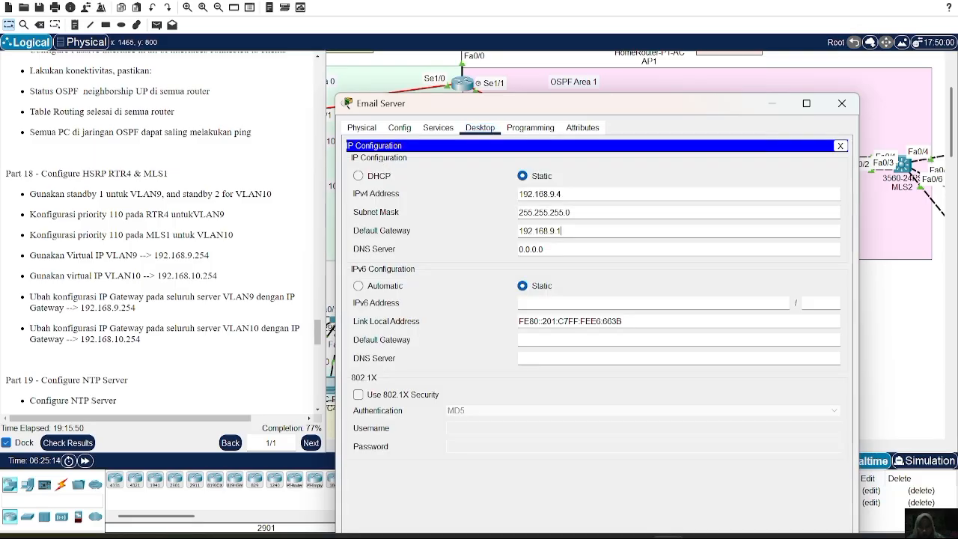
{"action": "key", "text": "BackSpace"}
{"action": "type", "text": "254"}
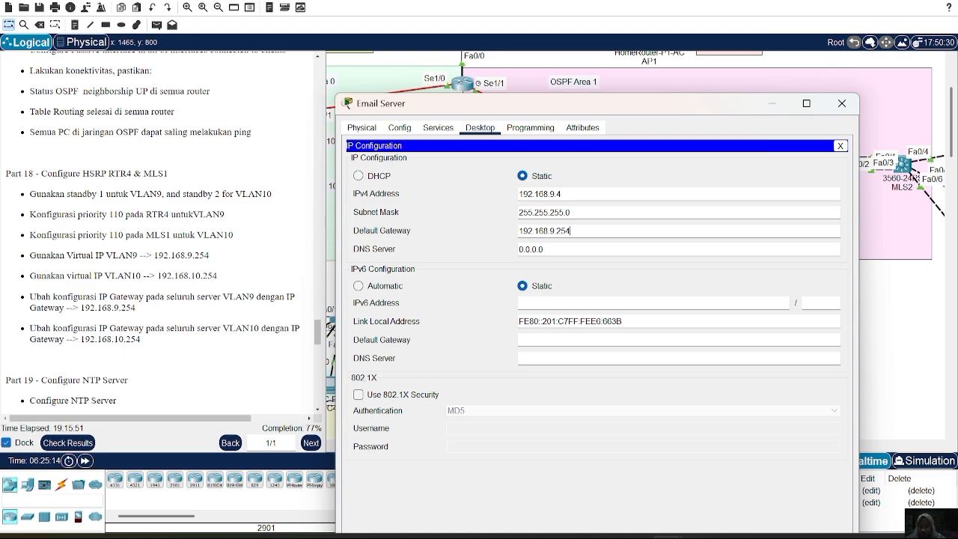
{"action": "left_click", "coordinate": [842, 103]}
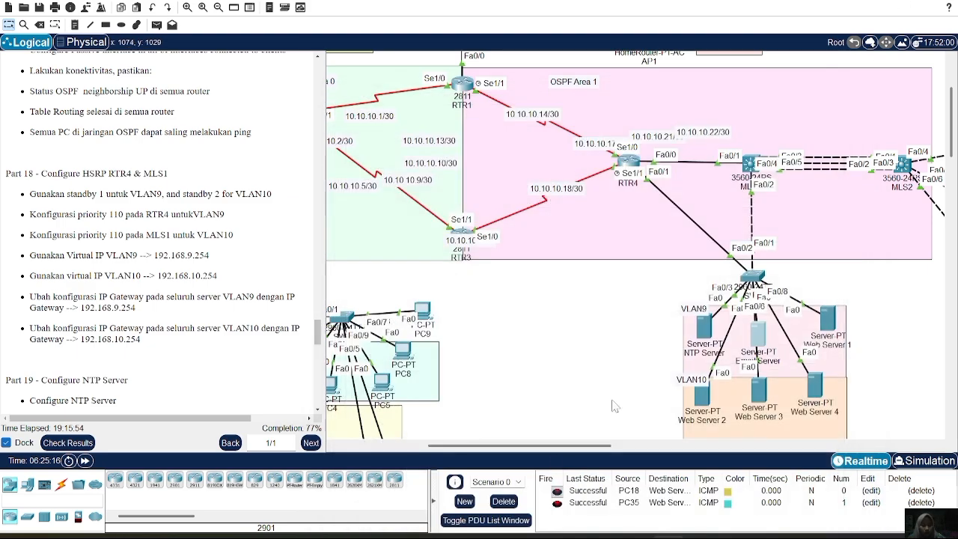
Set the default gateway of Web Server 1 in VLAN9 to 192.168.9.254.
{"action": "left_click", "coordinate": [832, 321]}
{"action": "left_click", "coordinate": [415, 166]}
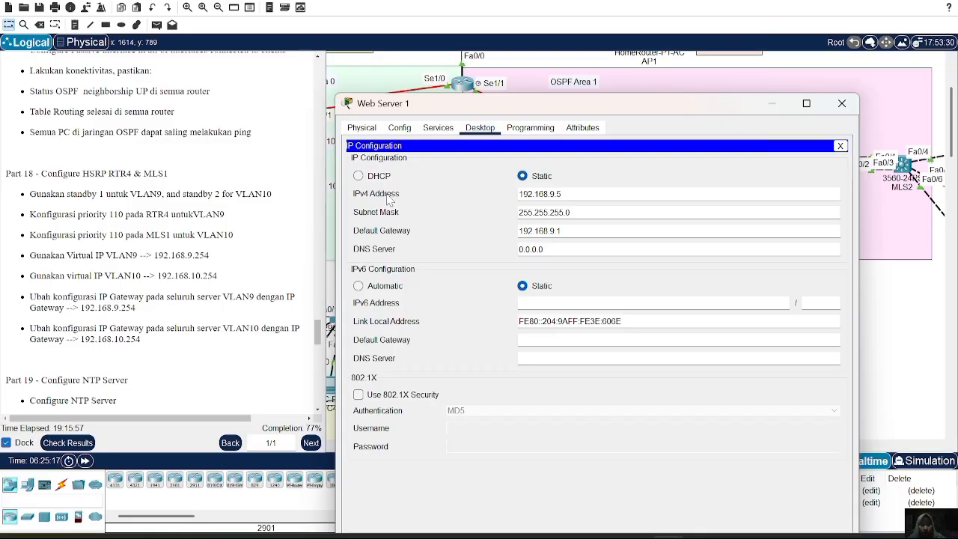
{"action": "key", "text": "BackSpace"}
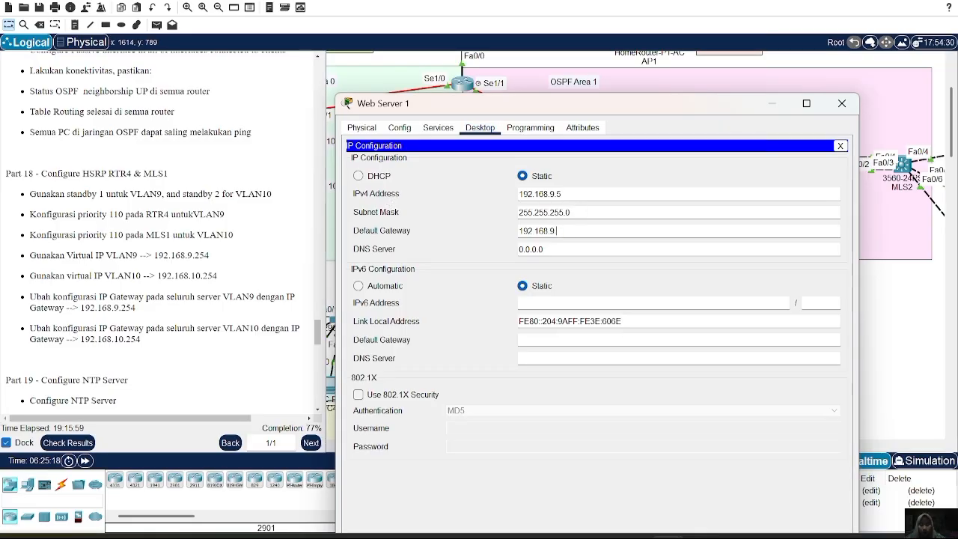
{"action": "type", "text": "254"}
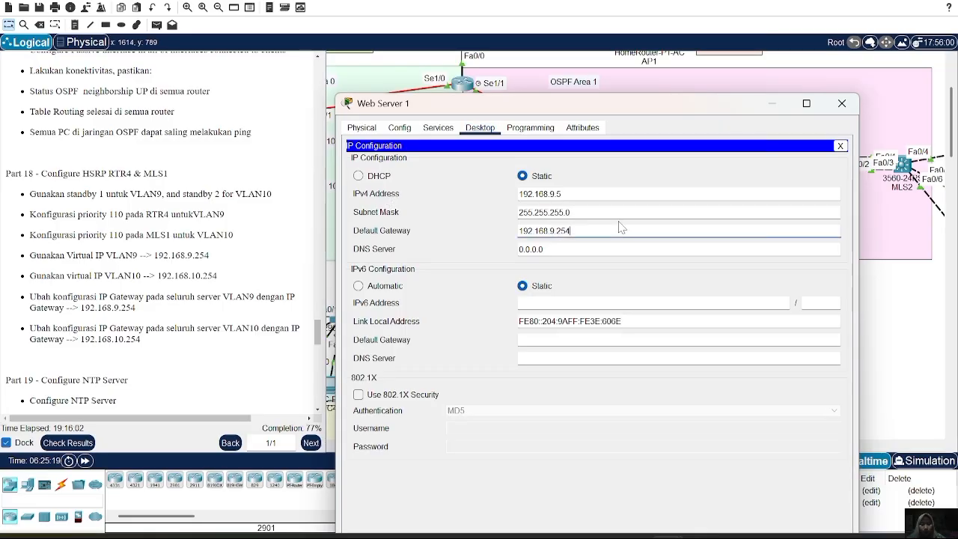
{"action": "left_click", "coordinate": [842, 104]}
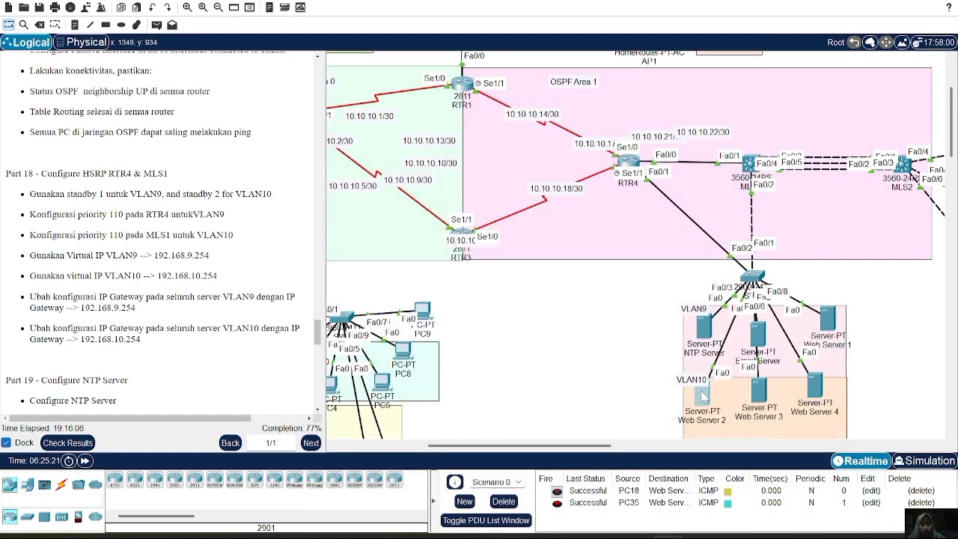
Set the default gateway of Web Server 2 in VLAN10 to 192.168.10.254.
{"action": "left_click", "coordinate": [703, 395]}
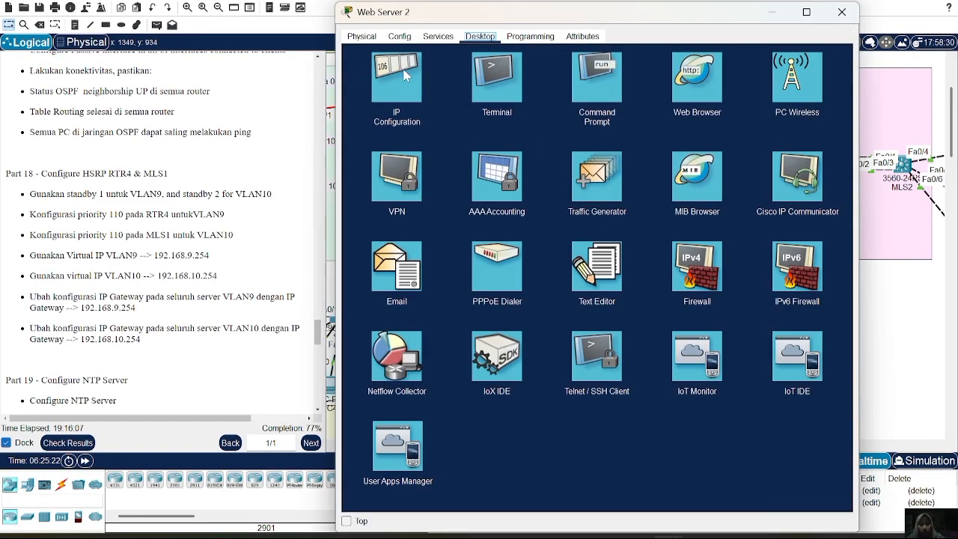
{"action": "left_click", "coordinate": [404, 74]}
{"action": "left_click", "coordinate": [573, 149]}
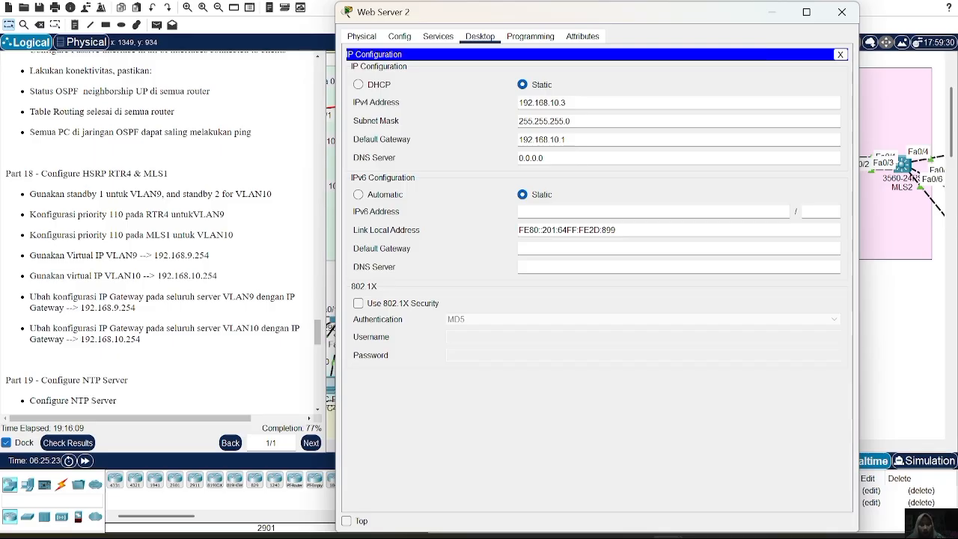
{"action": "key", "text": "BackSpace"}
{"action": "type", "text": "254"}
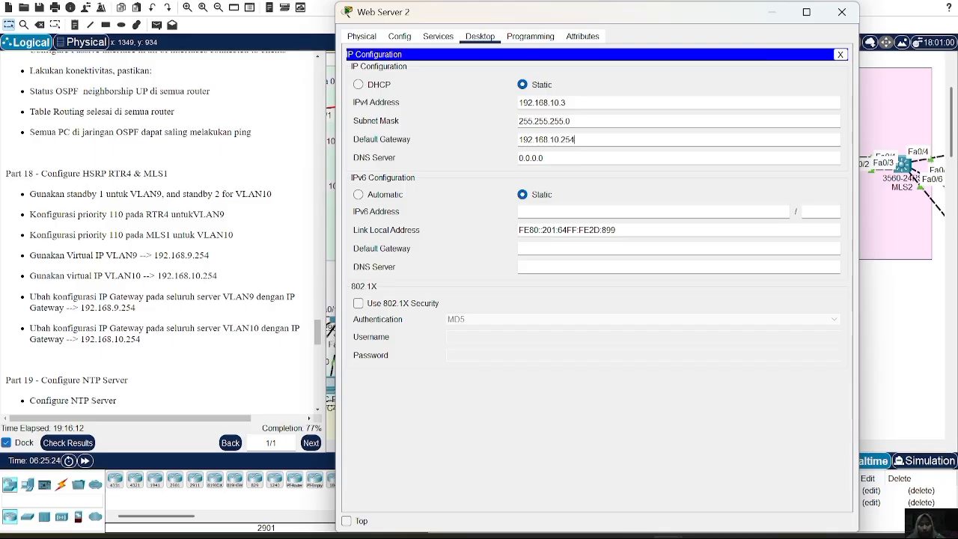
{"action": "left_click", "coordinate": [841, 12]}
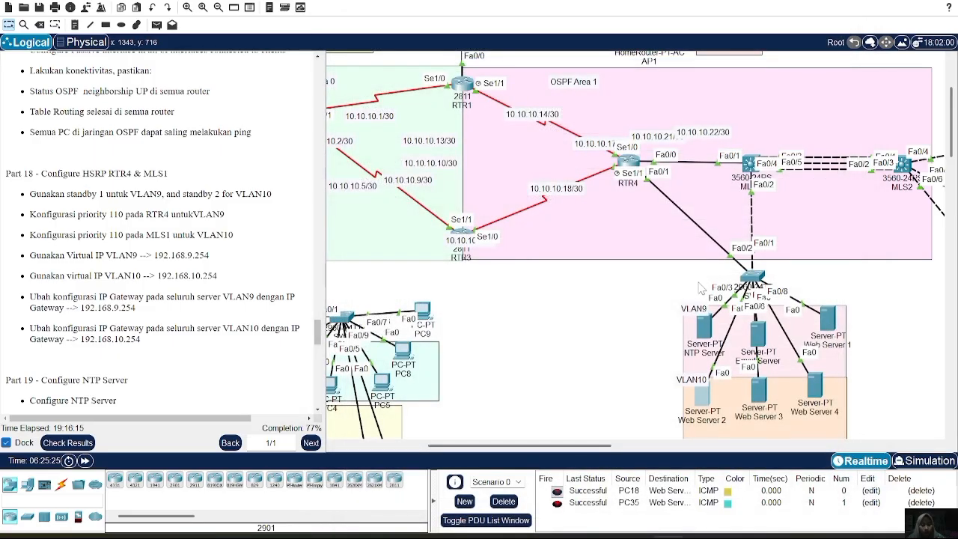
Set the default gateway of Web Server 3 in VLAN10 to 192.168.10.254.
{"action": "left_click", "coordinate": [758, 387]}
{"action": "left_click", "coordinate": [417, 78]}
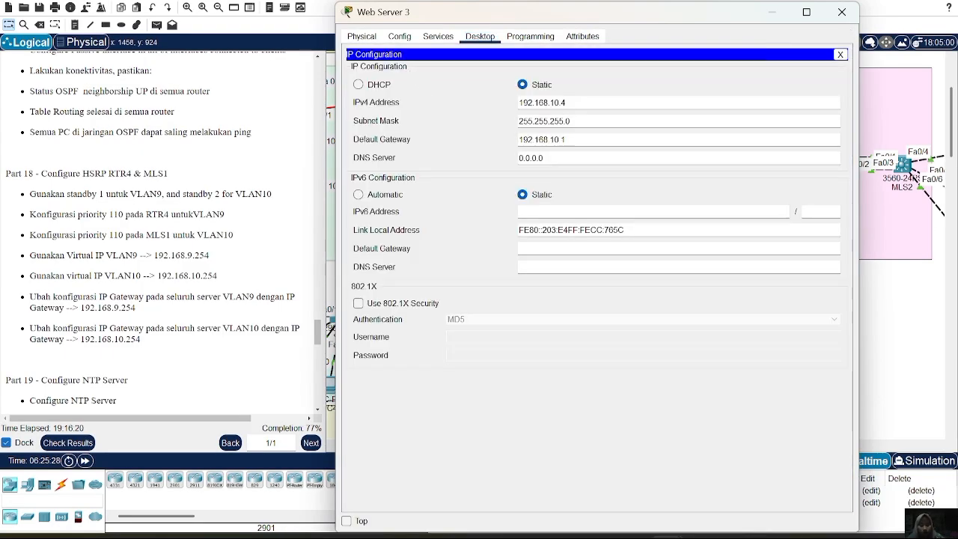
{"action": "key", "text": "BackSpace"}
{"action": "type", "text": "254"}
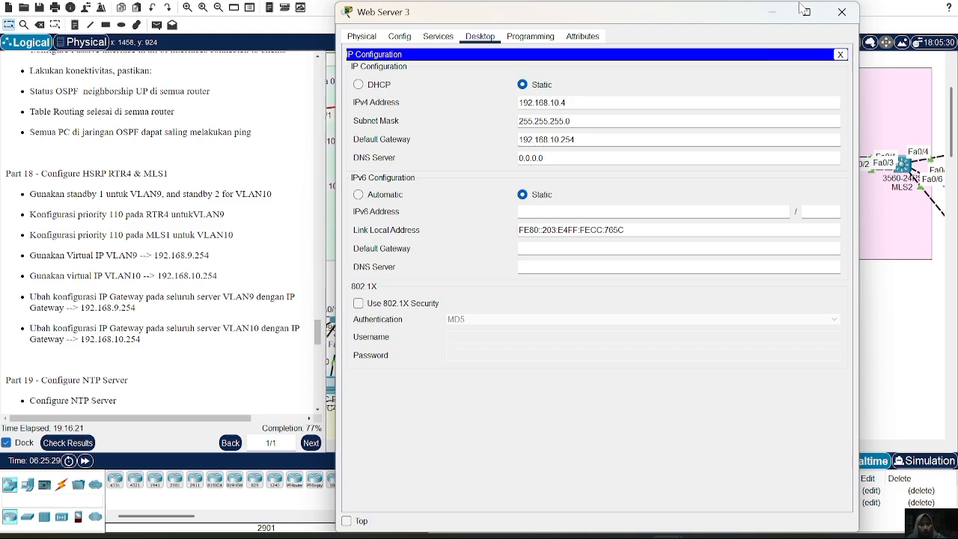
{"action": "left_click", "coordinate": [841, 12]}
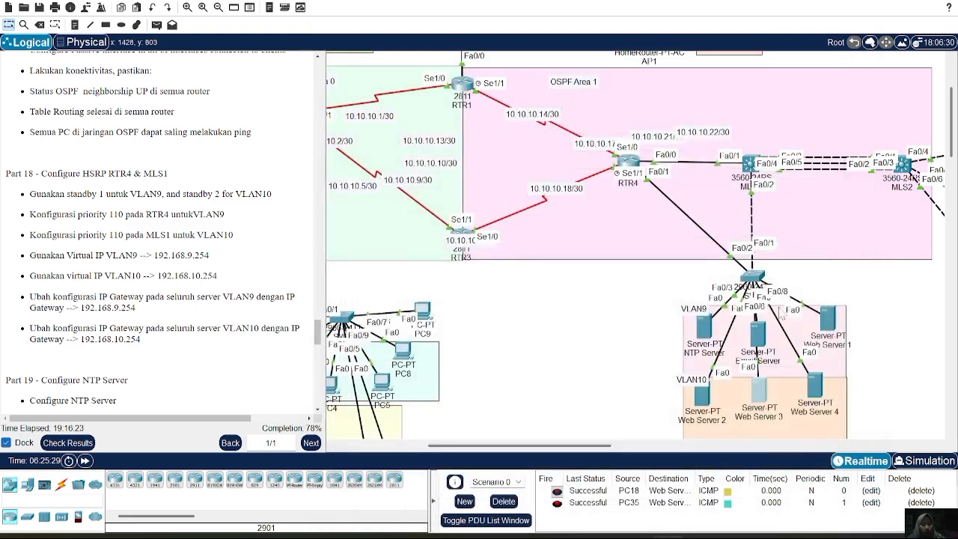
Set the default gateway of Web Server 4 in VLAN10 to 192.168.10.254.
{"action": "left_click", "coordinate": [819, 390]}
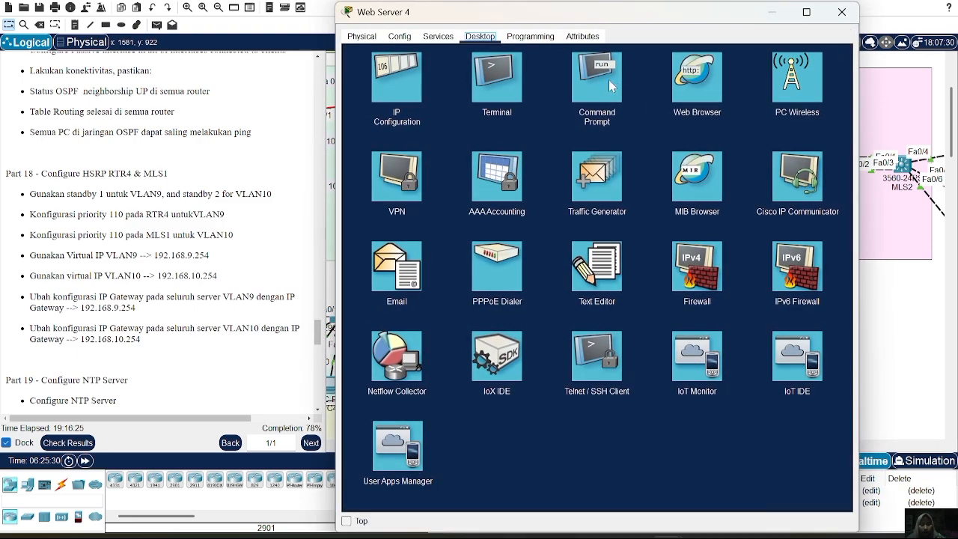
{"action": "left_click", "coordinate": [406, 83]}
{"action": "left_click", "coordinate": [584, 139]}
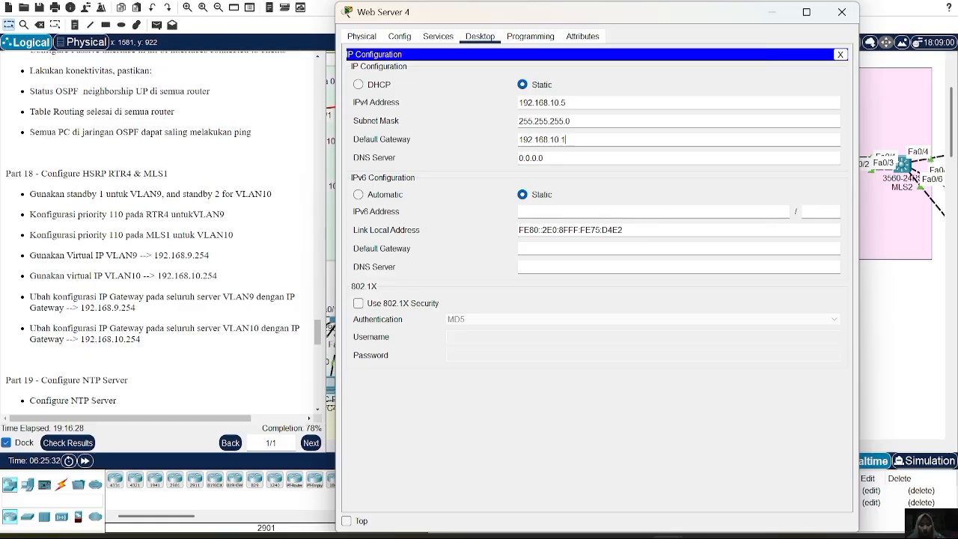
{"action": "key", "text": "BackSpace"}
{"action": "type", "text": "254"}
{"action": "left_click", "coordinate": [841, 12]}
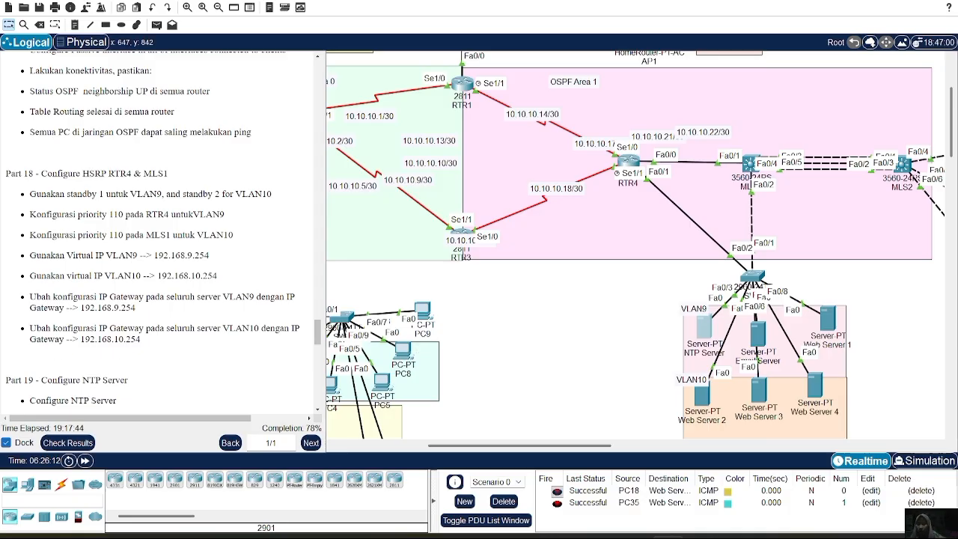
Enable authentication for the NTP service on the NTP Server with key 11 and enter the authentication password.
{"action": "scroll", "coordinate": [127, 313], "scroll_direction": "down", "scroll_amount": 3}
{"action": "scroll", "coordinate": [127, 313], "scroll_direction": "down", "scroll_amount": 1}
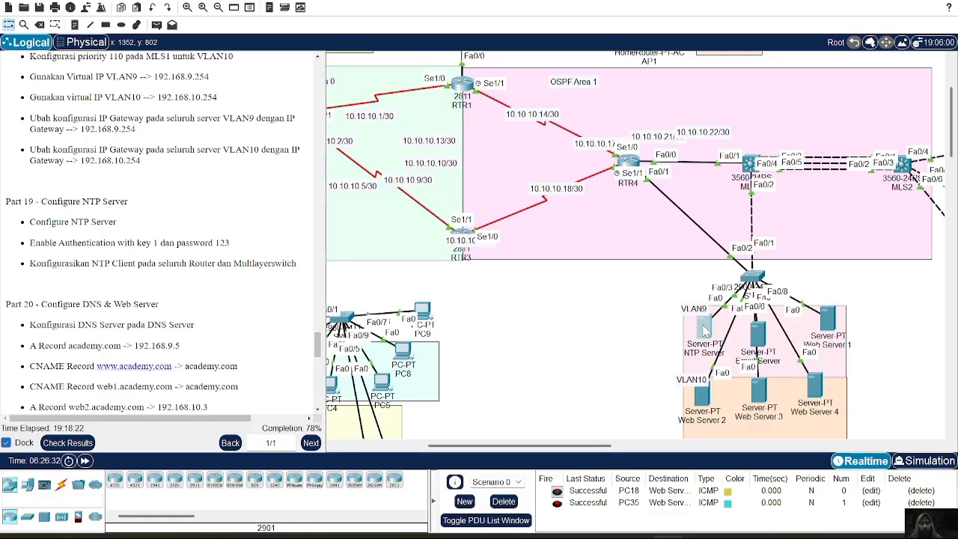
{"action": "left_click", "coordinate": [704, 329]}
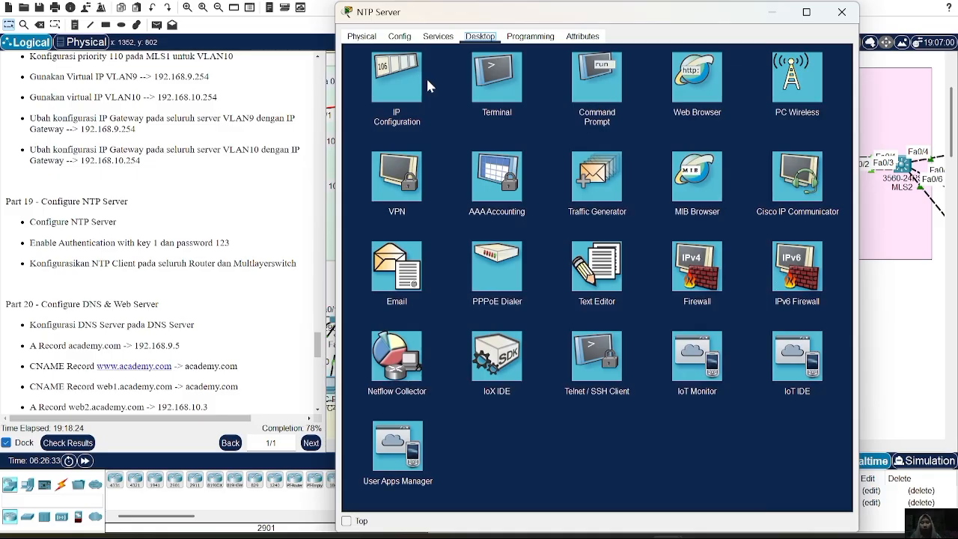
{"action": "left_click", "coordinate": [438, 38]}
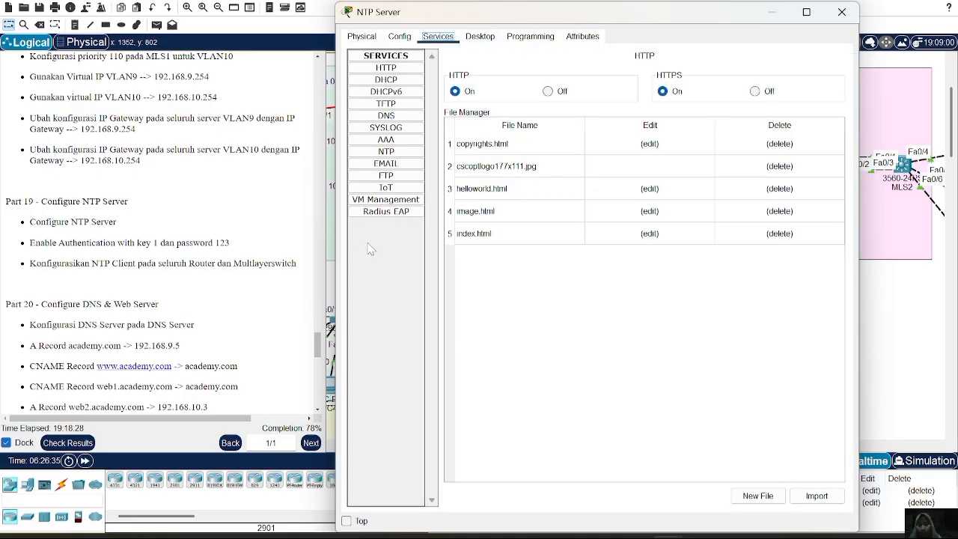
{"action": "left_click", "coordinate": [388, 152]}
{"action": "left_click", "coordinate": [473, 111]}
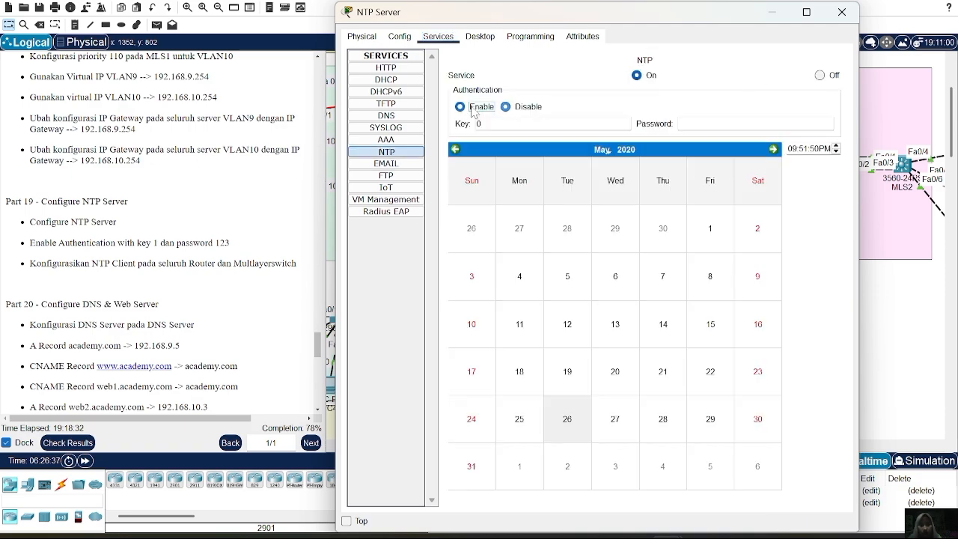
{"action": "type", "text": "11"}
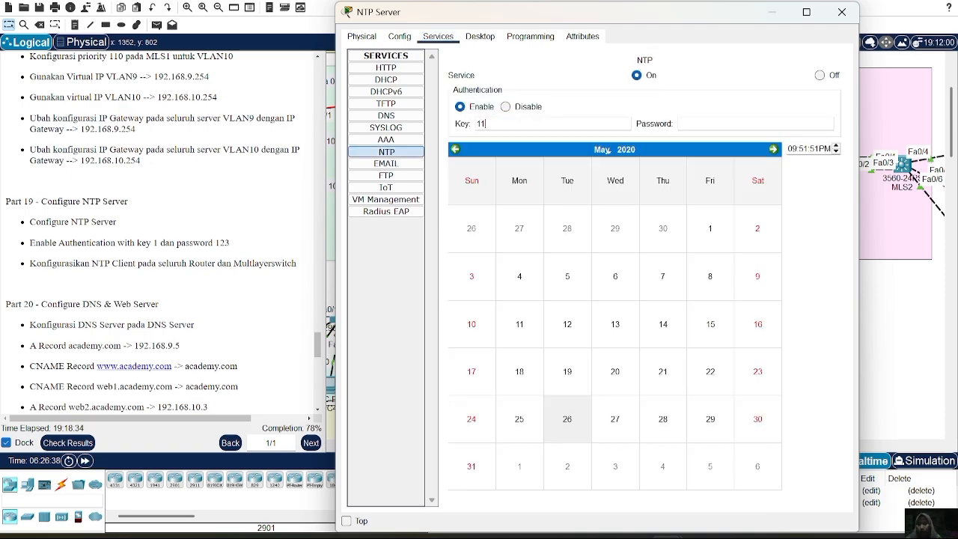
{"action": "key", "text": "Tab"}
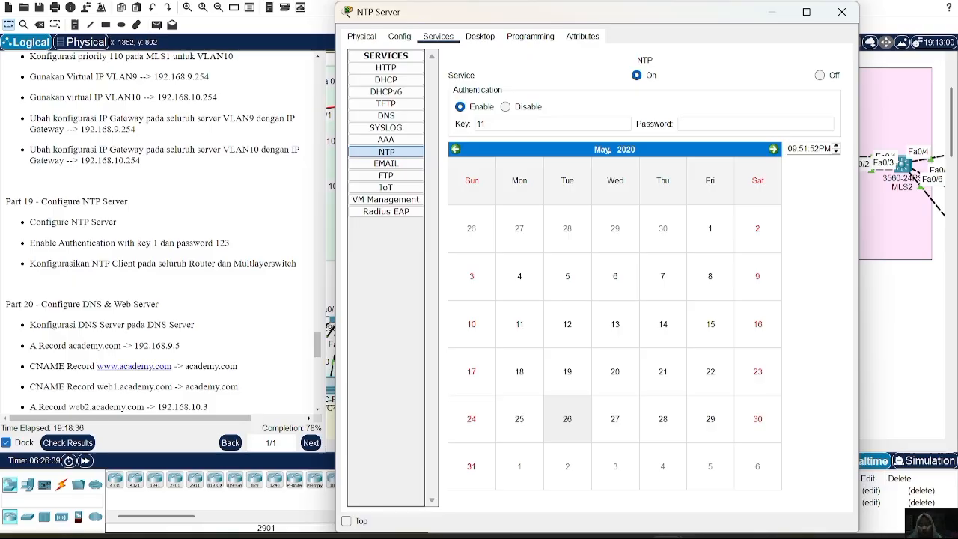
{"action": "type", "text": "123"}
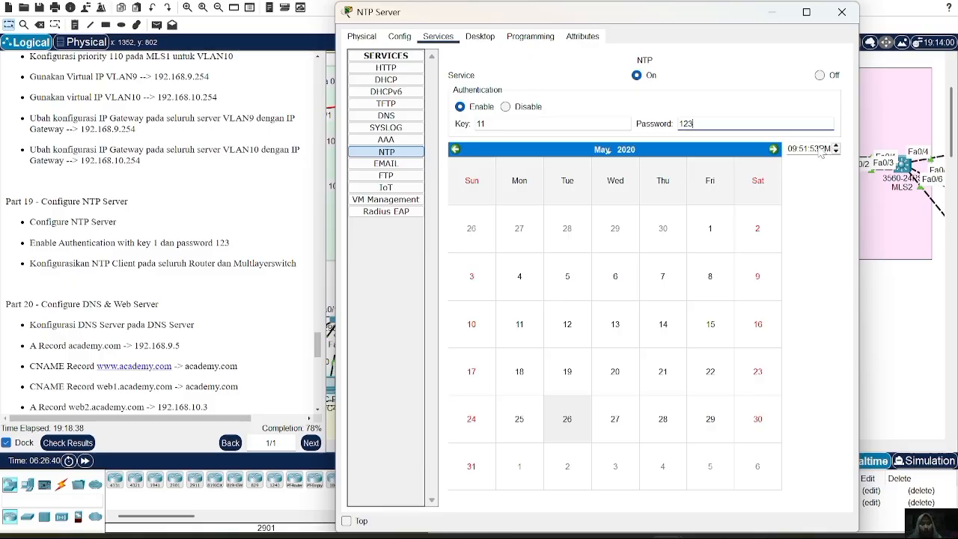
{"action": "left_click", "coordinate": [841, 12]}
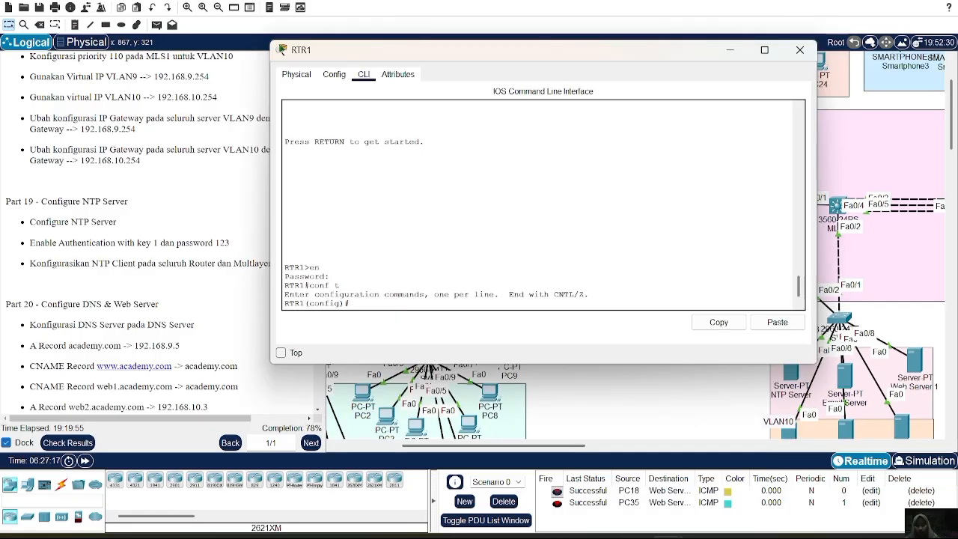
Configure RTR1 as an NTP client of the server at 192.168.9.3.
{"action": "type", "text": "ntp server"}
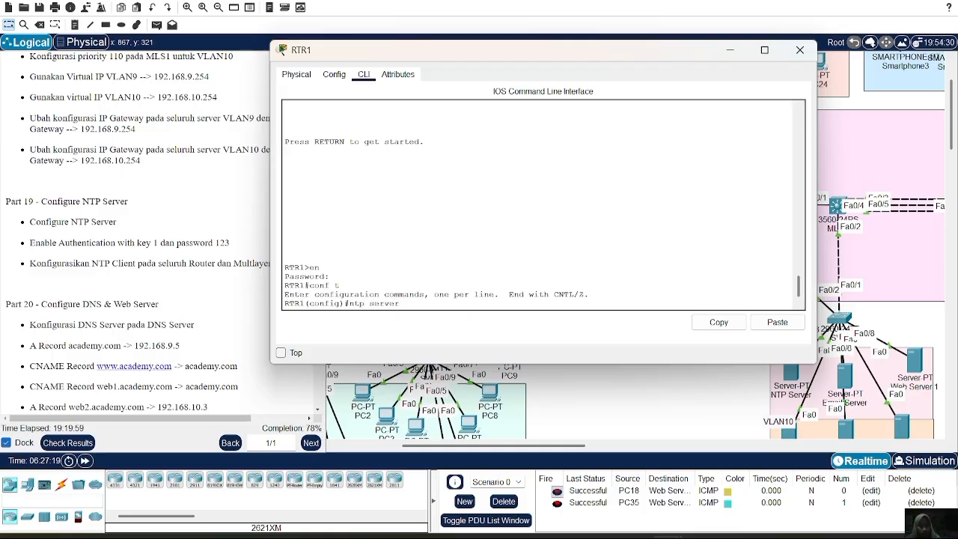
{"action": "left_click", "coordinate": [777, 321]}
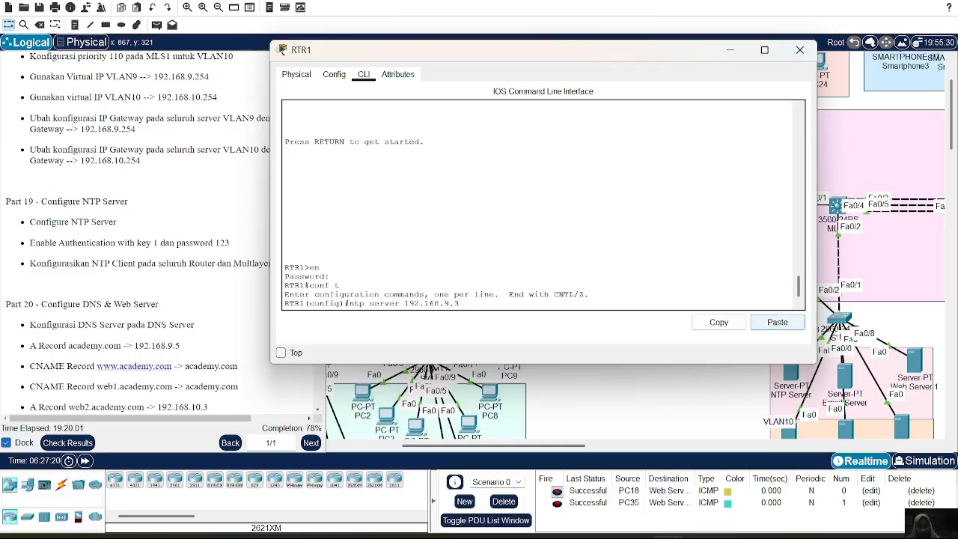
{"action": "key", "text": "Return"}
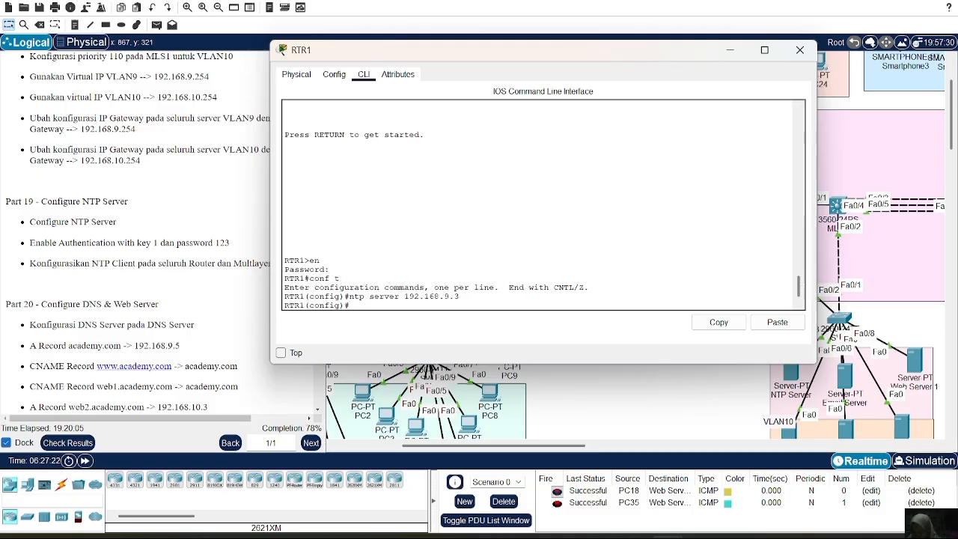
Enable NTP authentication on RTR1 with the ntp authenticate command.
{"action": "type", "text": "ntp auth"}
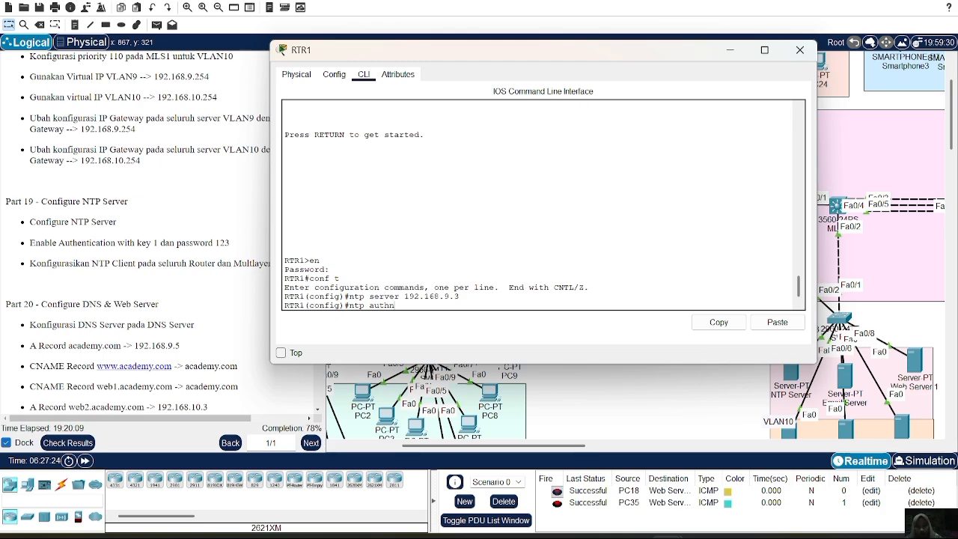
{"action": "type", "text": "enticate"}
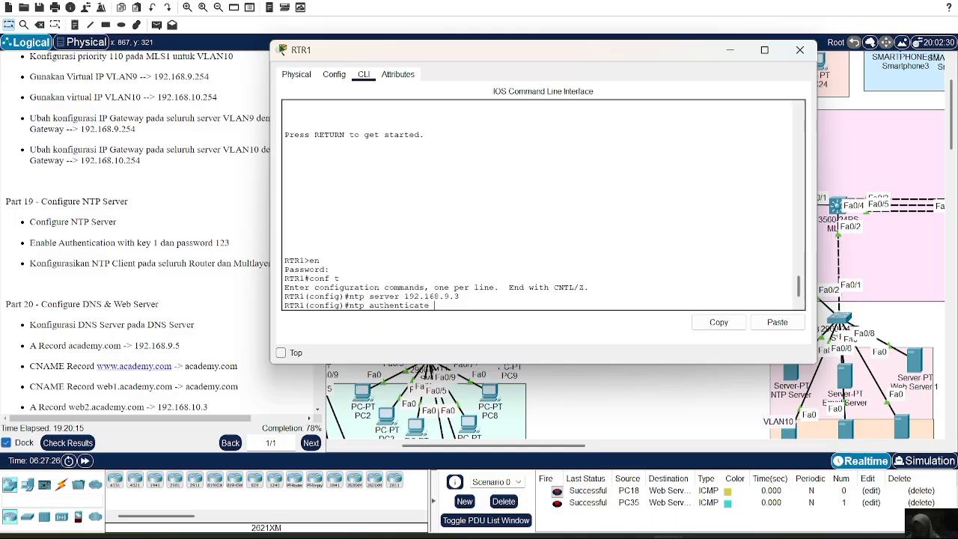
{"action": "key", "text": "Return"}
Define NTP authentication key 1 on RTR1 using MD5 and the authentication password.
{"action": "key", "text": "Up"}
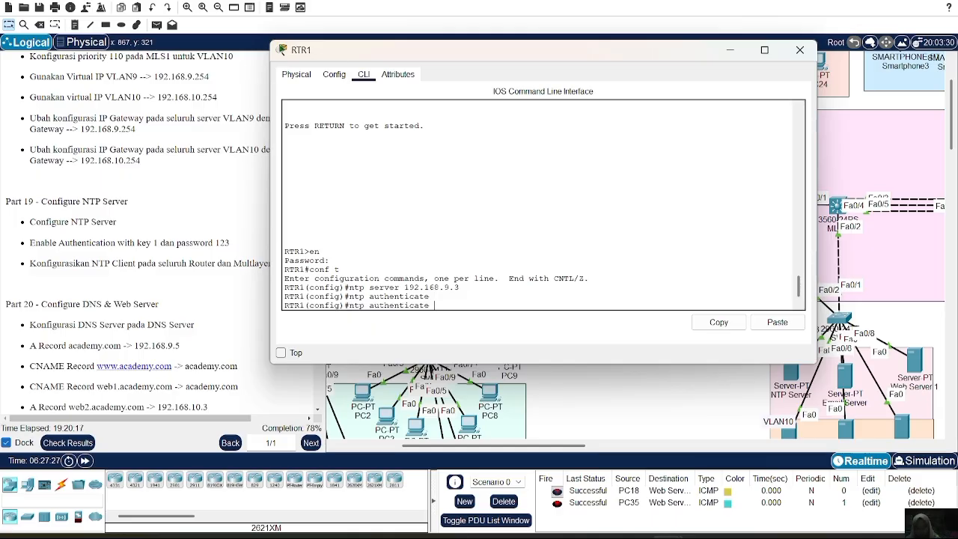
{"action": "type", "text": "key md"}
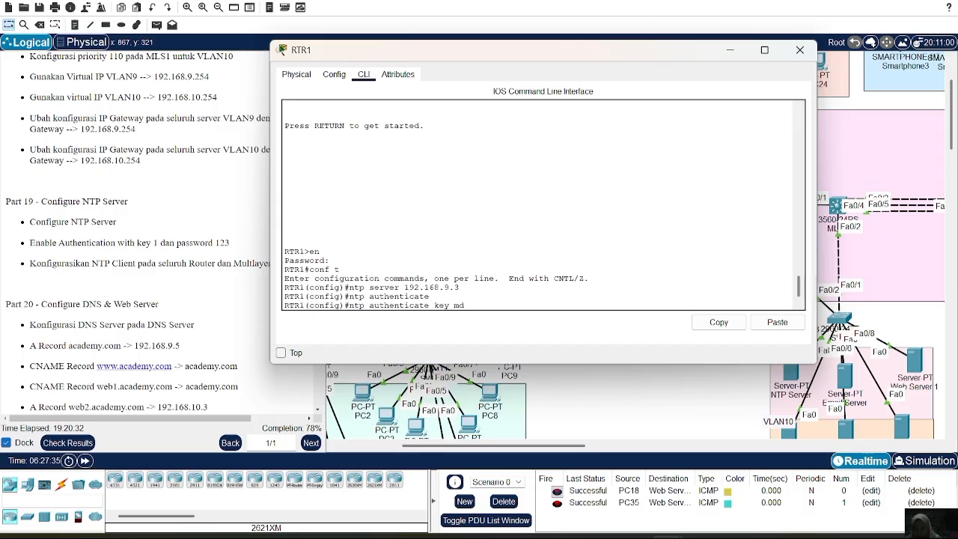
{"action": "type", "text": " 5"}
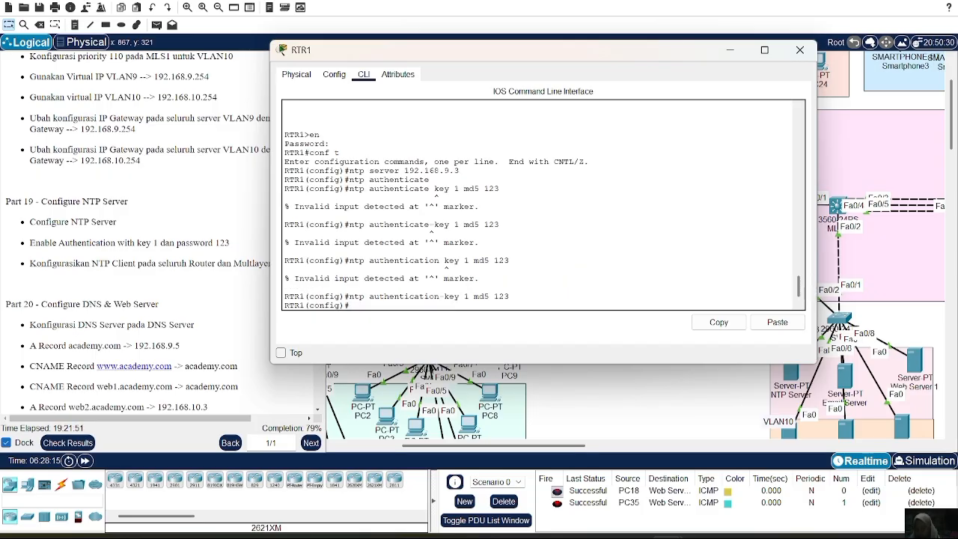
Configure RTR2 as an NTP client of the server at 192.168.9.3.
{"action": "left_click", "coordinate": [800, 49]}
{"action": "left_click", "coordinate": [378, 158]}
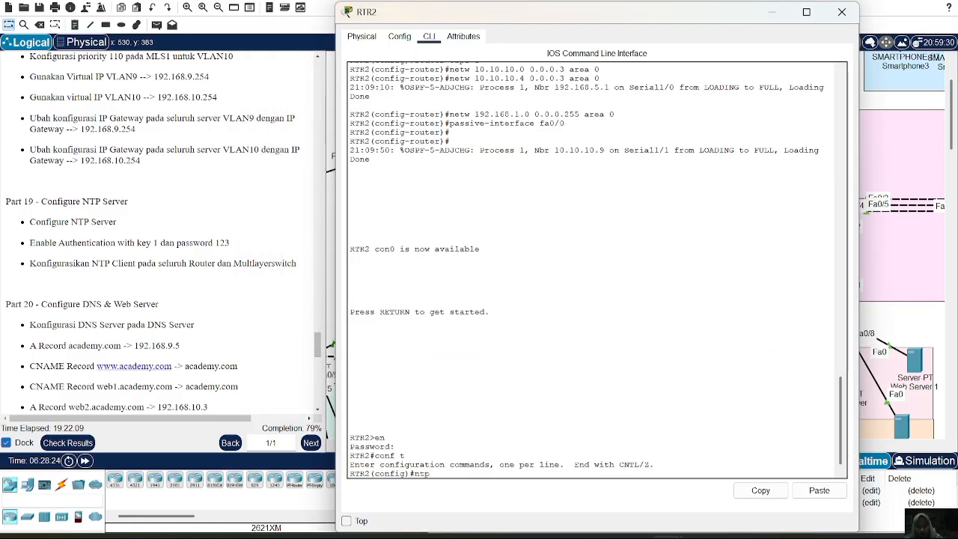
{"action": "type", "text": "server"}
{"action": "left_click", "coordinate": [820, 494]}
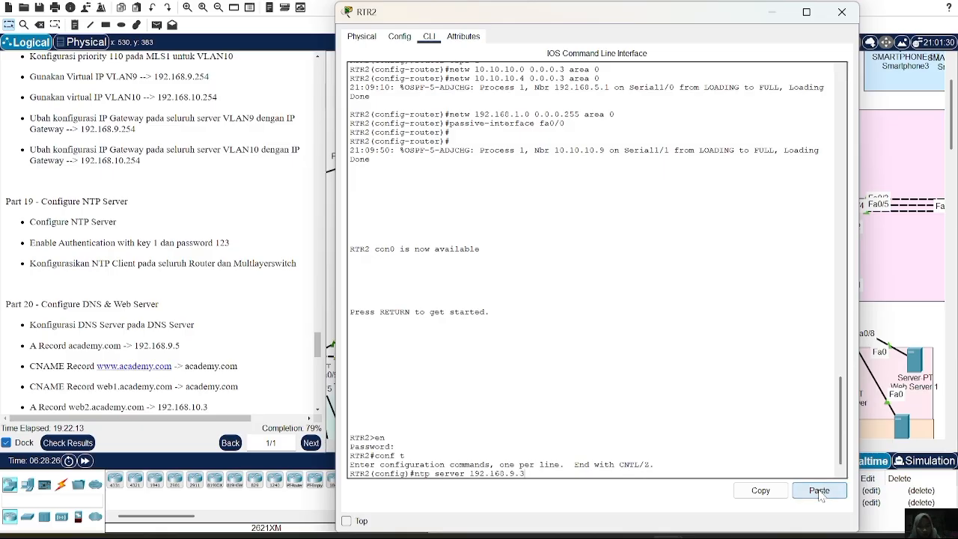
{"action": "key", "text": "Return"}
Enable NTP authentication on RTR2 with the ntp authenticate command.
{"action": "type", "text": "nt"}
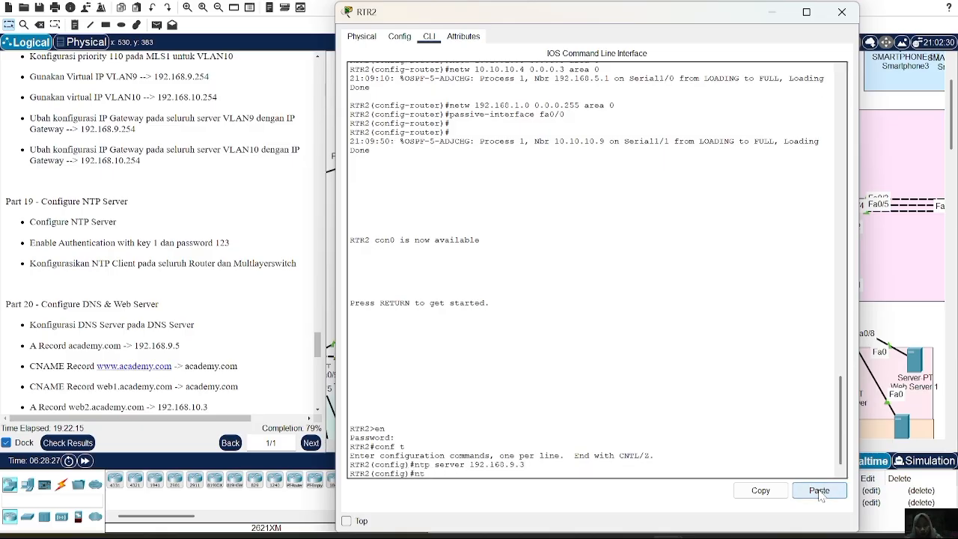
{"action": "type", "text": "p authenticate"}
{"action": "key", "text": "Return"}
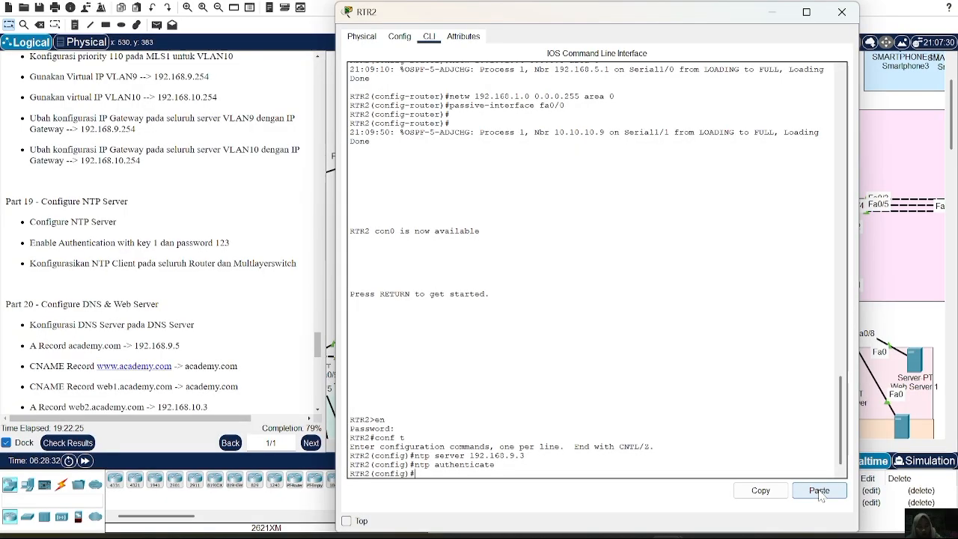
Try to define NTP authentication key 1 on RTR2 using MD5 and an authentication password.
{"action": "key", "text": "Up"}
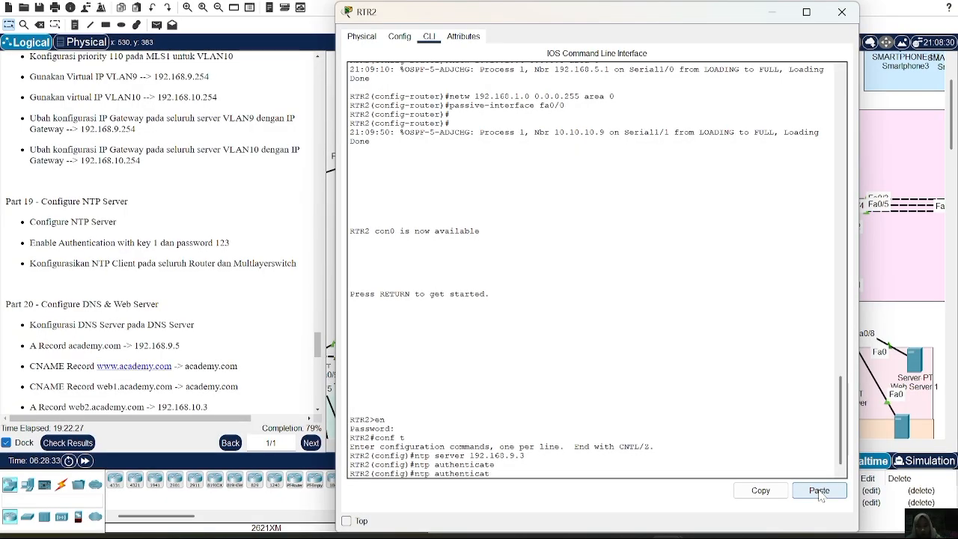
{"action": "key", "text": "BackSpace"}
{"action": "type", "text": "ion k"}
{"action": "key", "text": "BackSpace"}
{"action": "key", "text": "BackSpace"}
{"action": "type", "text": "-key 1 md5"}
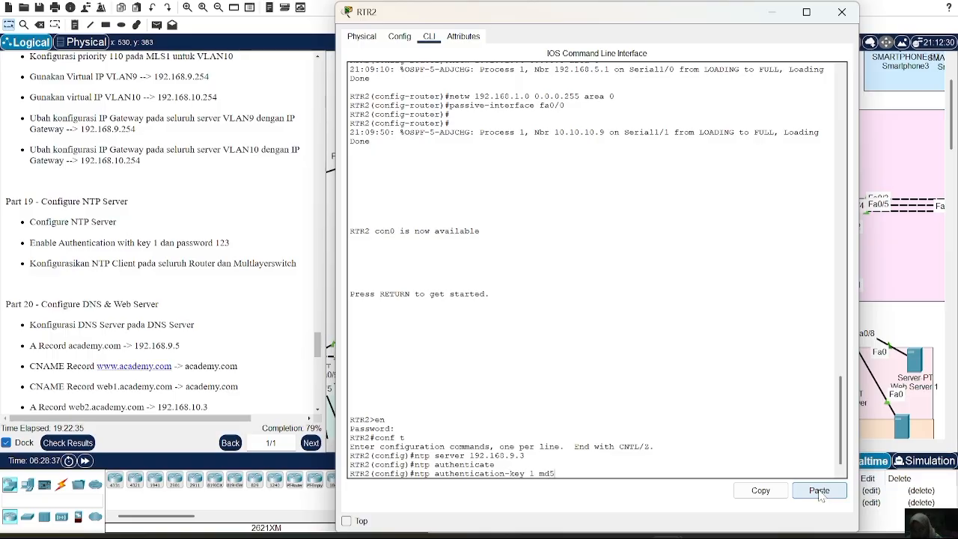
{"action": "type", "text": " 12345"}
{"action": "key", "text": "Return"}
Remove the just-defined NTP authentication key 1 from RTR2 with the no form of the command.
{"action": "key", "text": "Up"}
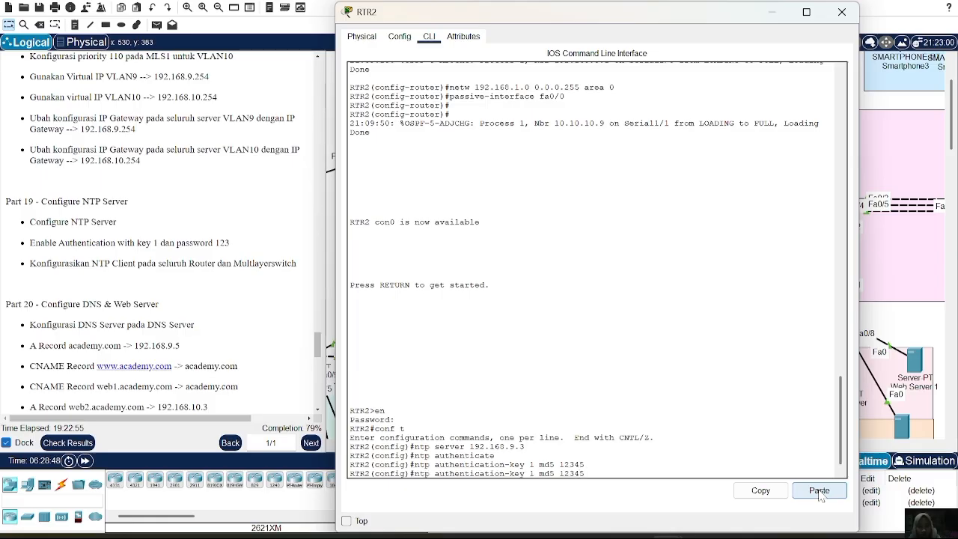
{"action": "key", "text": "ctrl+a"}
{"action": "type", "text": "no"}
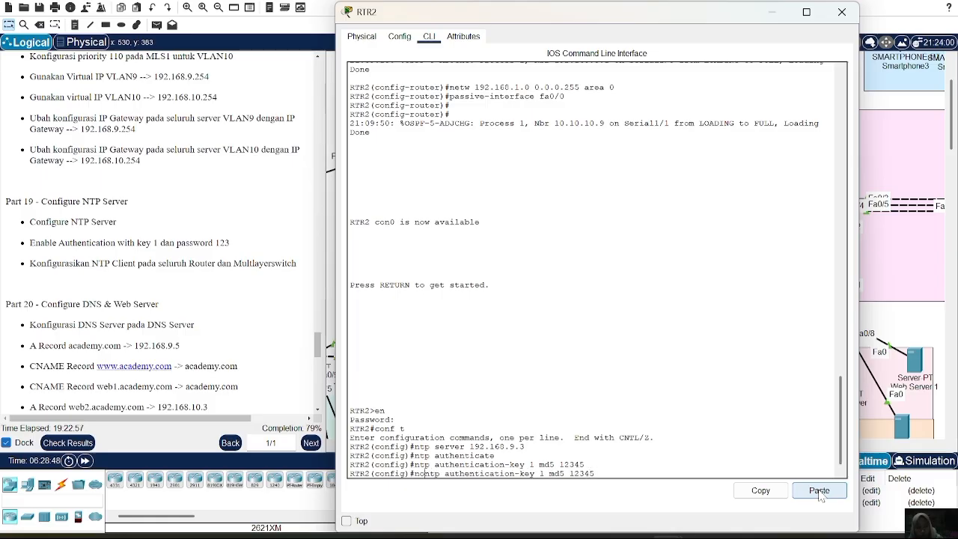
{"action": "key", "text": "Return"}
Reissue the ntp server 192.168.9.3 and ntp authenticate commands on RTR2.
{"action": "key", "text": "Up"}
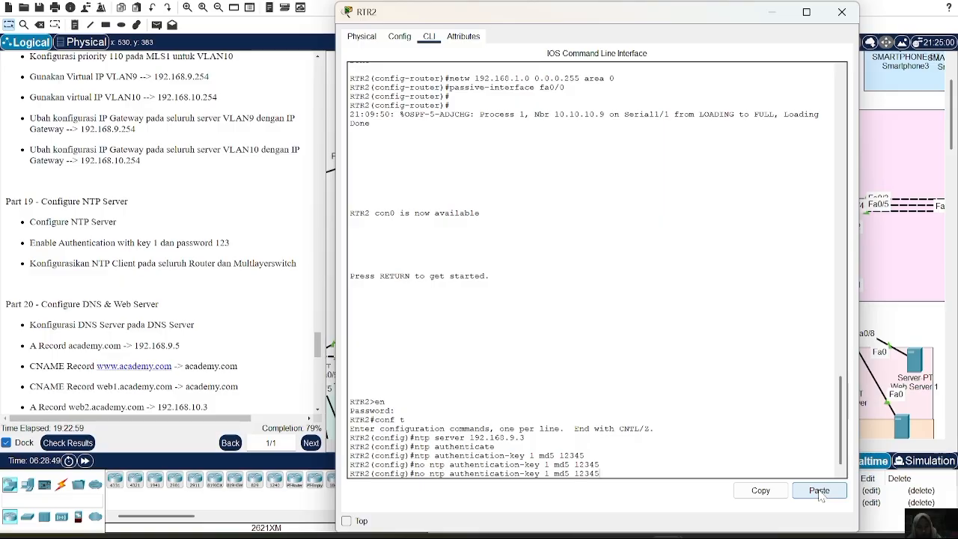
{"action": "key", "text": "Up"}
{"action": "key", "text": "Up"}
{"action": "key", "text": "Up"}
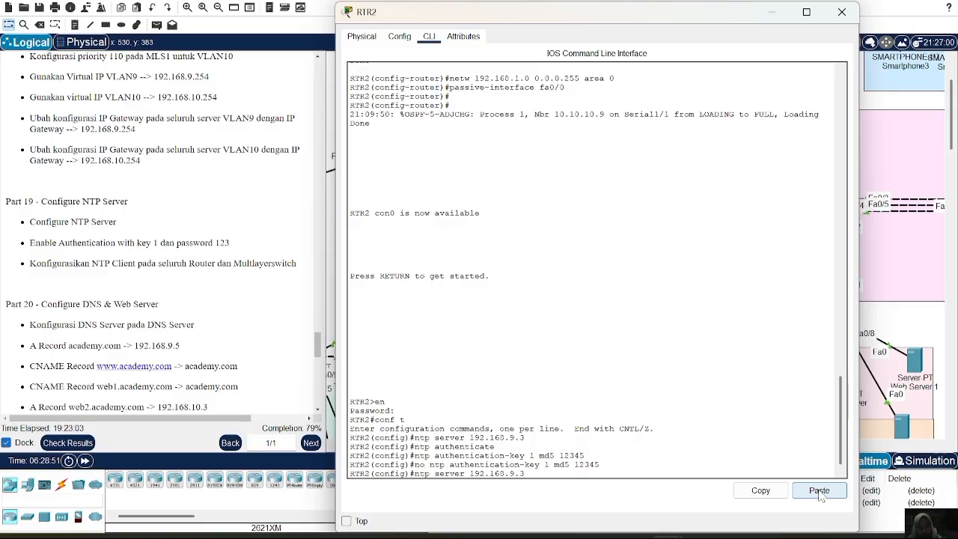
{"action": "key", "text": "Return"}
{"action": "key", "text": "Up"}
{"action": "key", "text": "Up"}
{"action": "key", "text": "Up"}
{"action": "key", "text": "Up"}
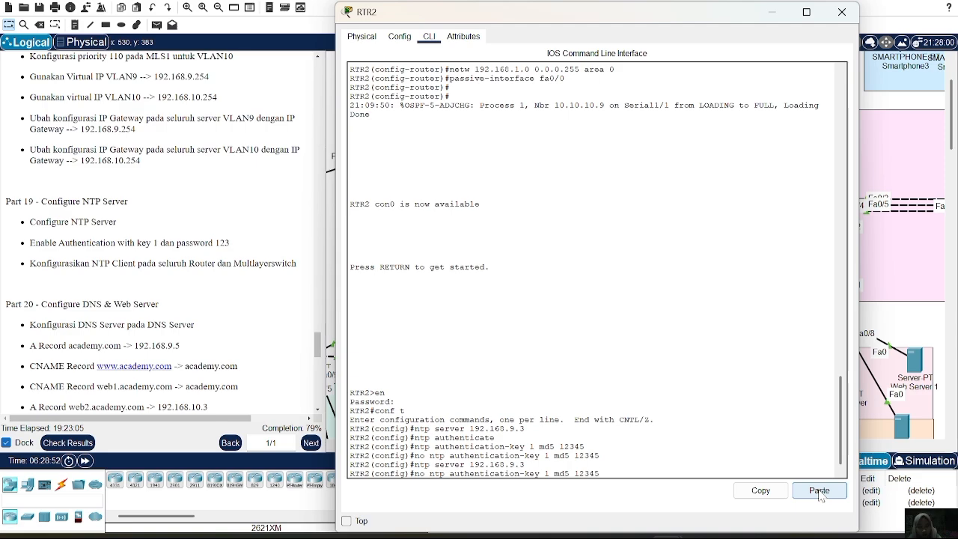
{"action": "key", "text": "Return"}
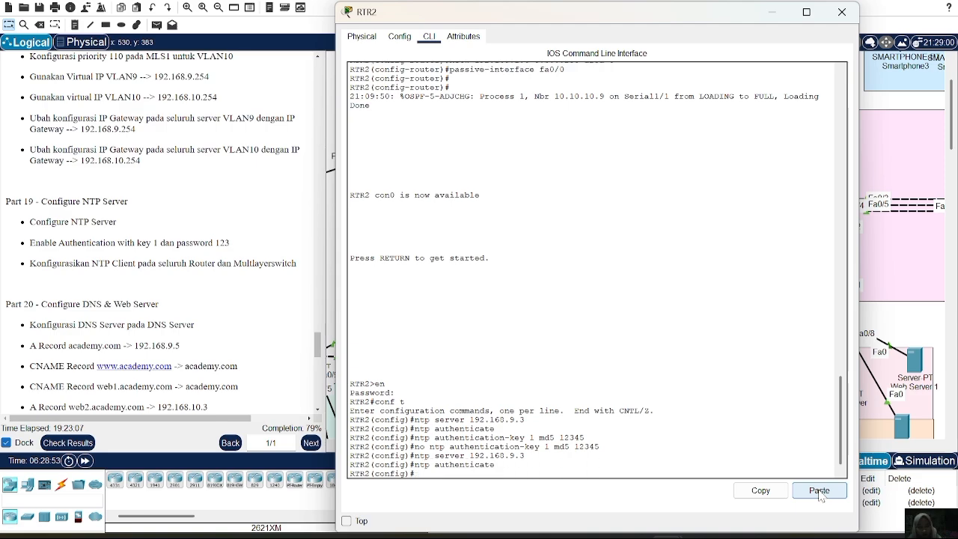
Define NTP authentication key 1 on RTR2 using MD5 and the authentication password given in the Part 19 instructions.
{"action": "key", "text": "Up"}
{"action": "key", "text": "Up"}
{"action": "key", "text": "Up"}
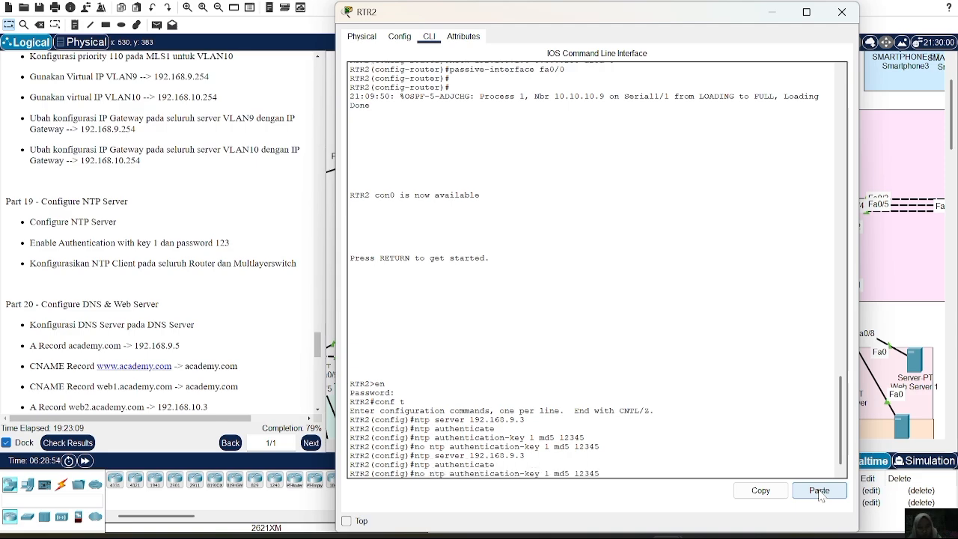
{"action": "key", "text": "BackSpace"}
{"action": "key", "text": "BackSpace"}
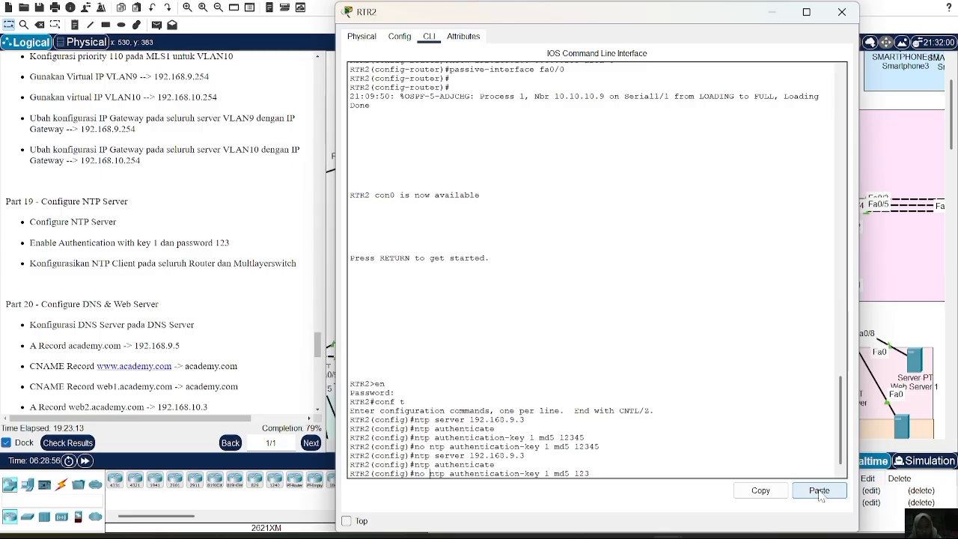
{"action": "key", "text": "Home"}
{"action": "key", "text": "Delete"}
{"action": "key", "text": "Delete"}
{"action": "key", "text": "Delete"}
{"action": "key", "text": "Return"}
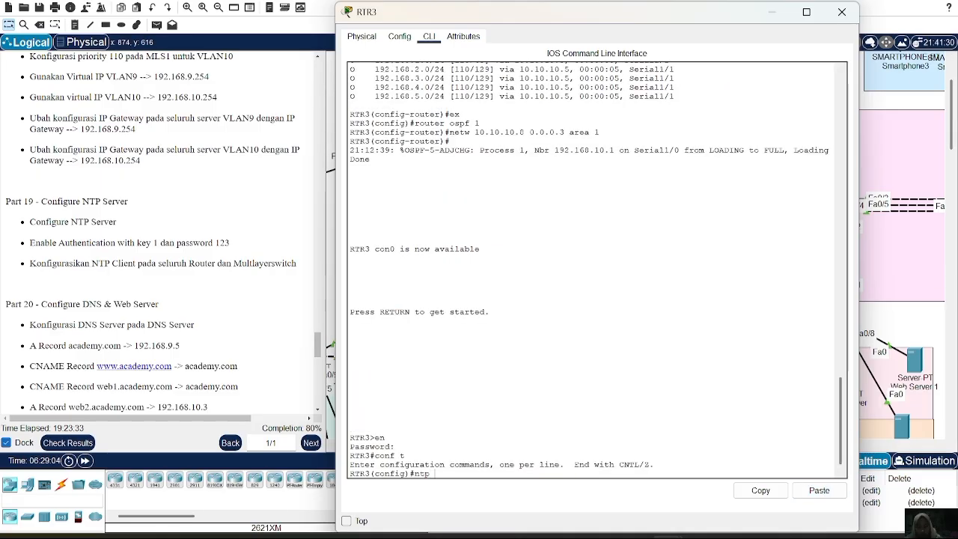
Configure RTR3 as an NTP client of the server at 192.168.9.3.
{"action": "type", "text": "ntp server"}
{"action": "left_click", "coordinate": [819, 491]}
{"action": "key", "text": "Return"}
Enable NTP authentication on RTR3 with the ntp authenticate command.
{"action": "type", "text": "nfig)#n"}
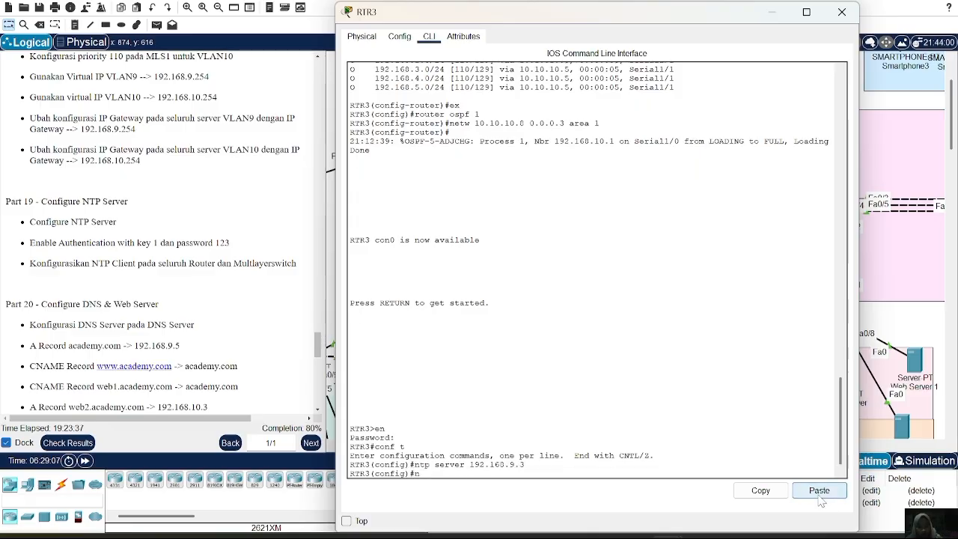
{"action": "type", "text": "tp authent"}
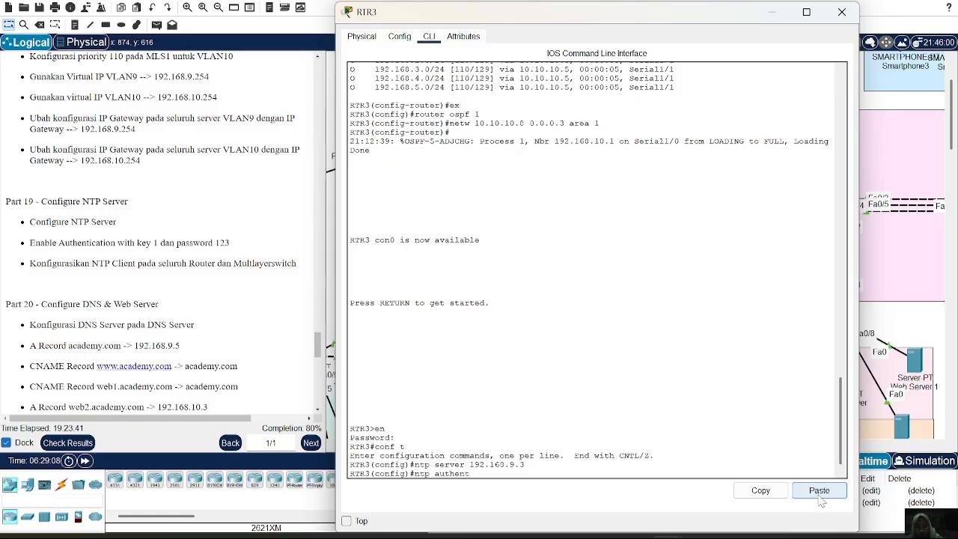
{"action": "type", "text": "icate"}
{"action": "key", "text": "Return"}
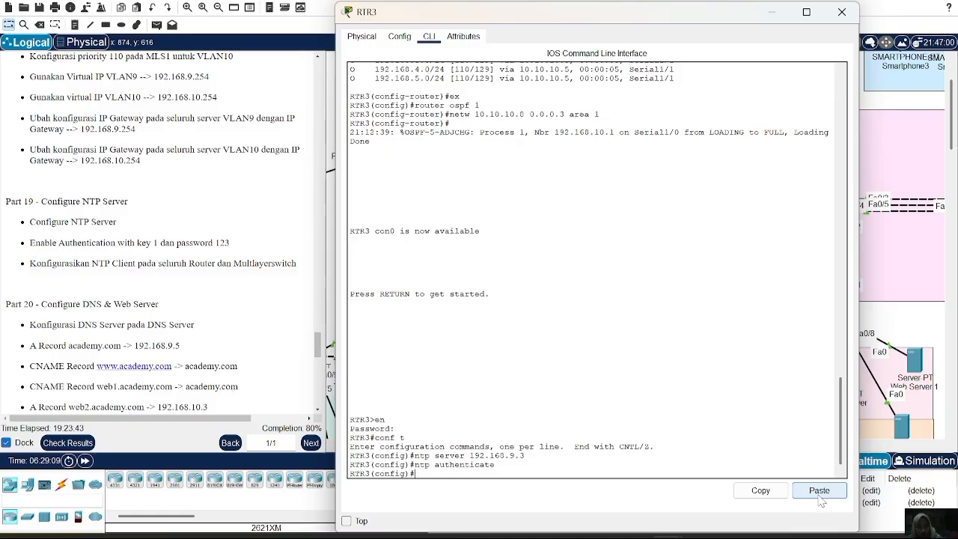
Define NTP authentication key 1 on RTR3 using MD5 and the authentication password.
{"action": "key", "text": "Up"}
{"action": "key", "text": "BackSpace"}
{"action": "key", "text": "BackSpace"}
{"action": "type", "text": "ti"}
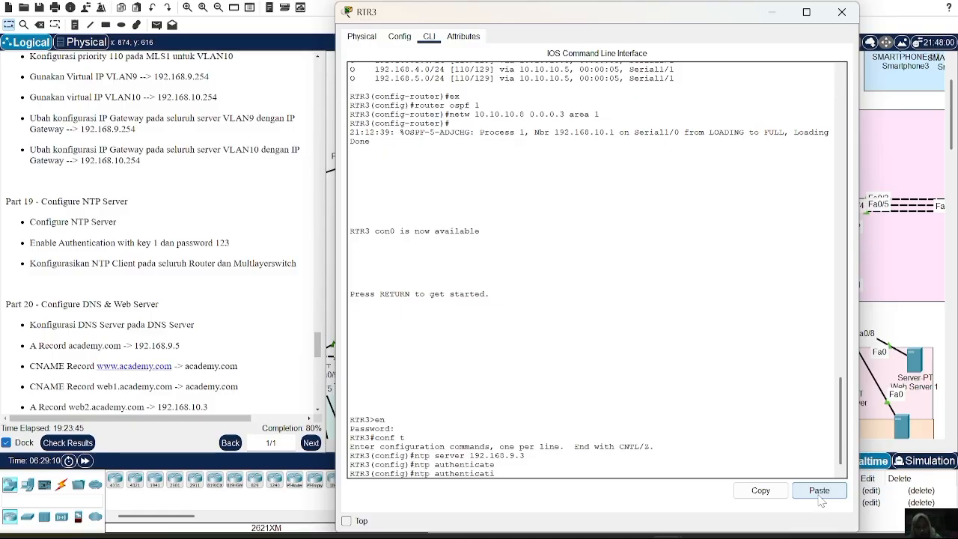
{"action": "type", "text": "on-ke"}
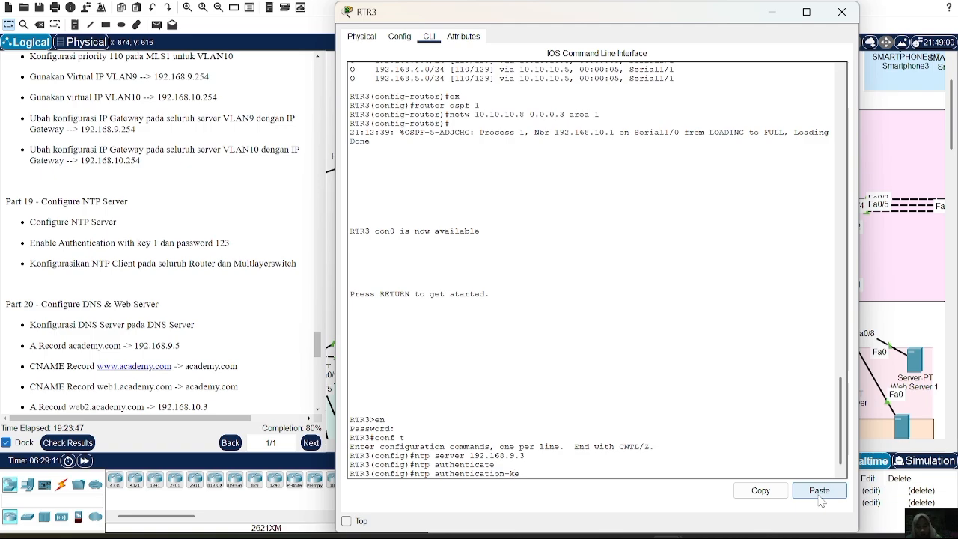
{"action": "type", "text": "y1 1 md5 123"}
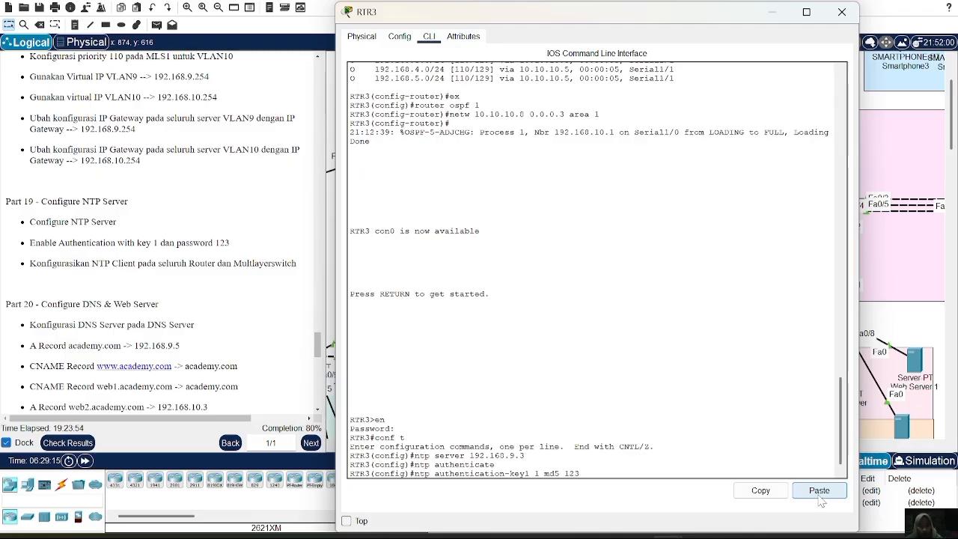
{"action": "key", "text": "Return"}
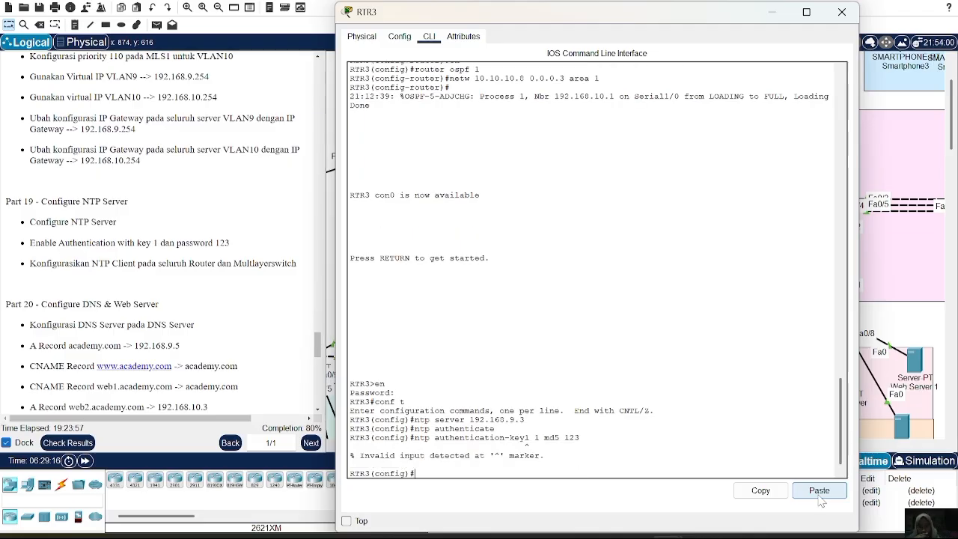
{"action": "key", "text": "Up"}
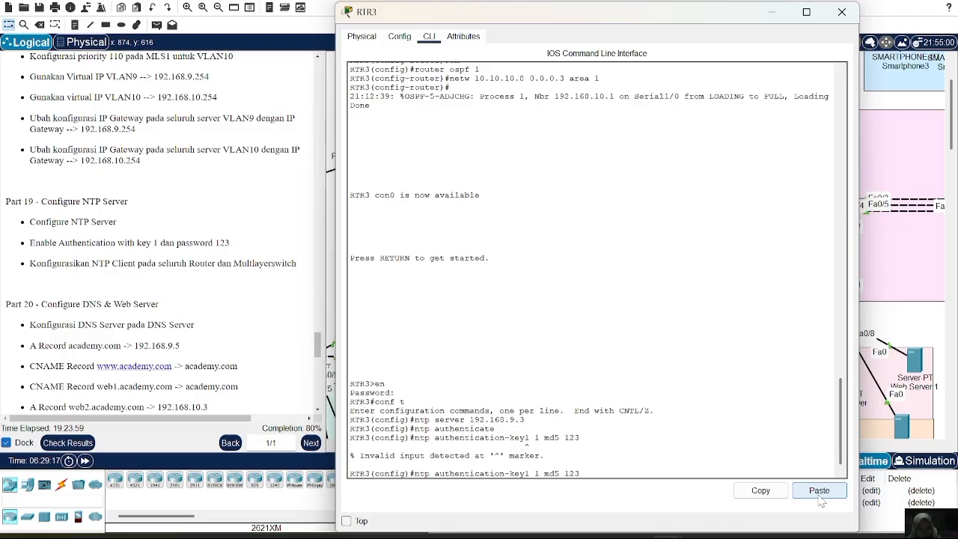
{"action": "key", "text": "BackSpace"}
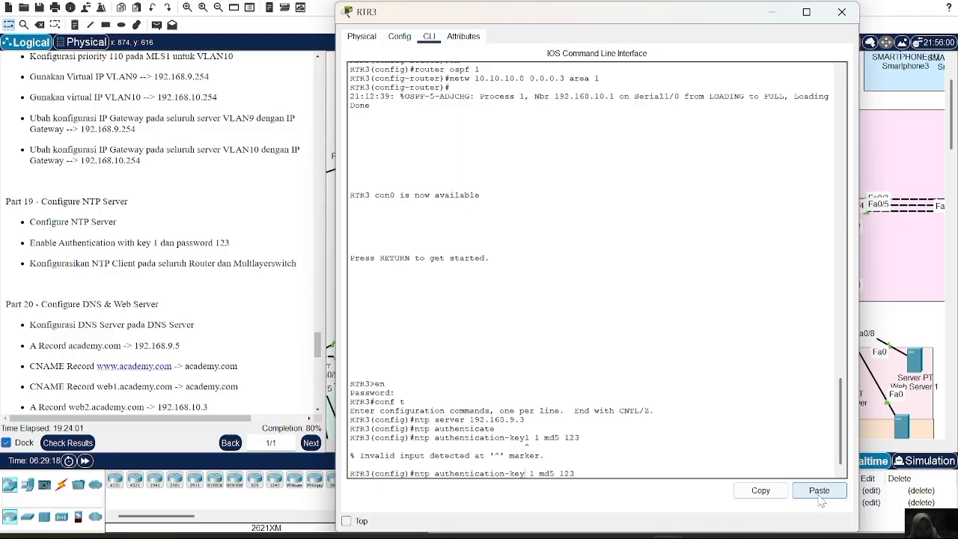
{"action": "key", "text": "Return"}
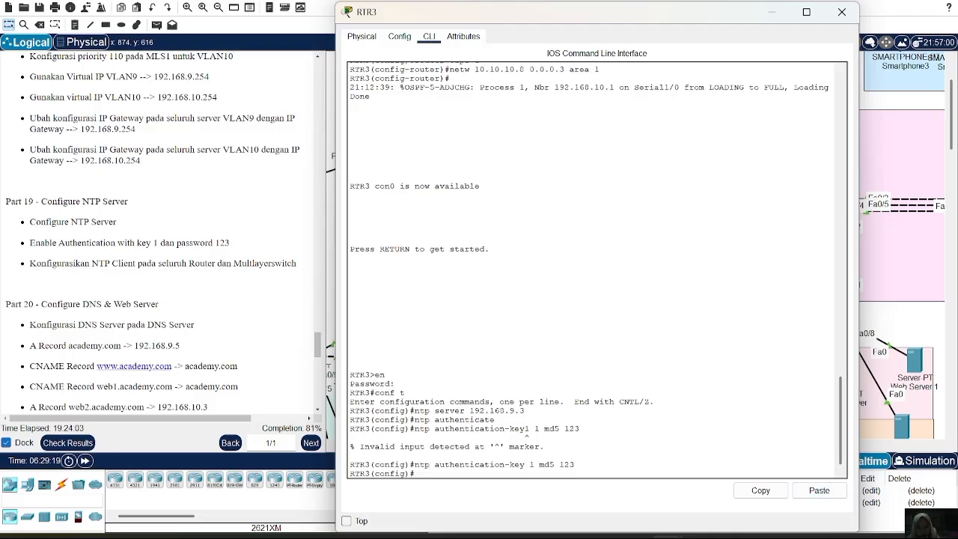
Copy the accepted ntp authentication-key command from RTR3's console and close the router's window.
{"action": "left_click_drag", "start_coordinate": [415, 464], "coordinate": [575, 464]}
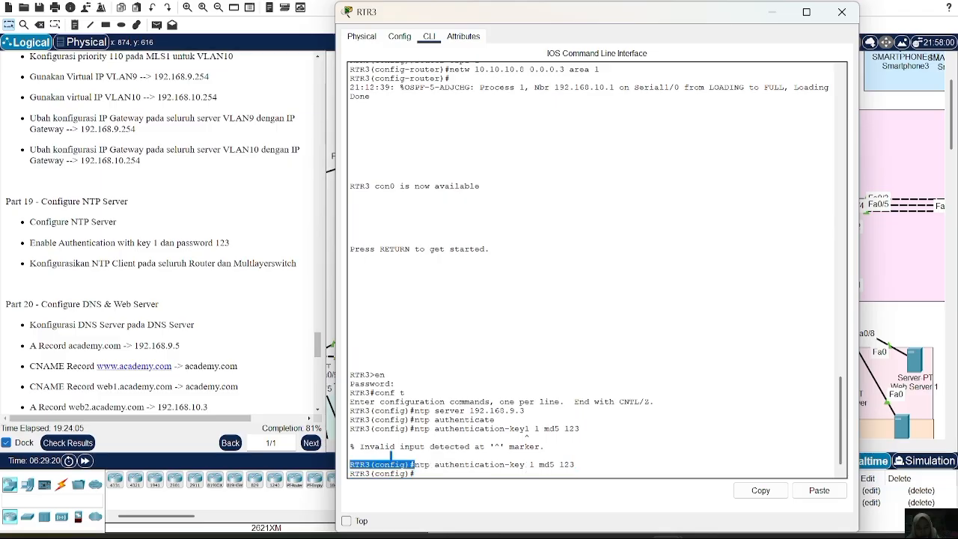
{"action": "left_click", "coordinate": [770, 491]}
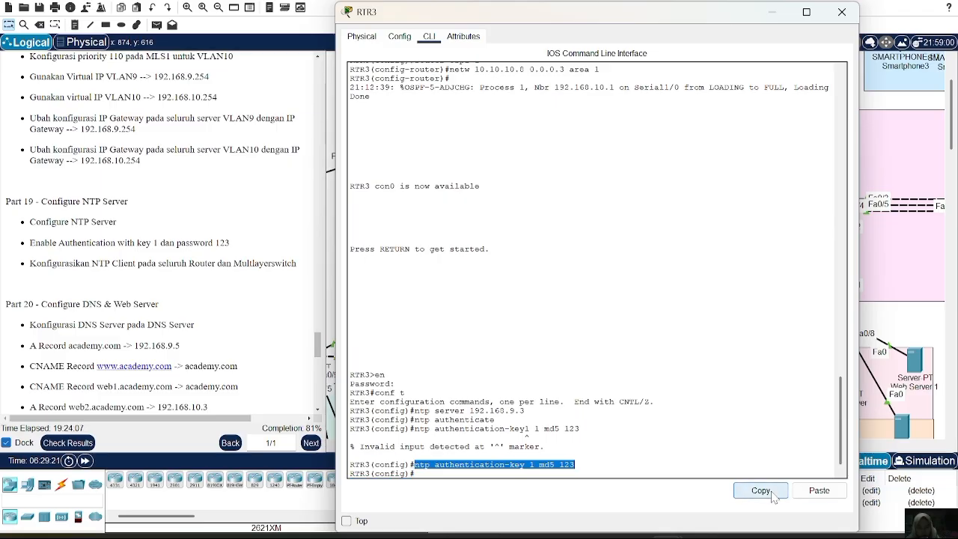
{"action": "left_click", "coordinate": [842, 12]}
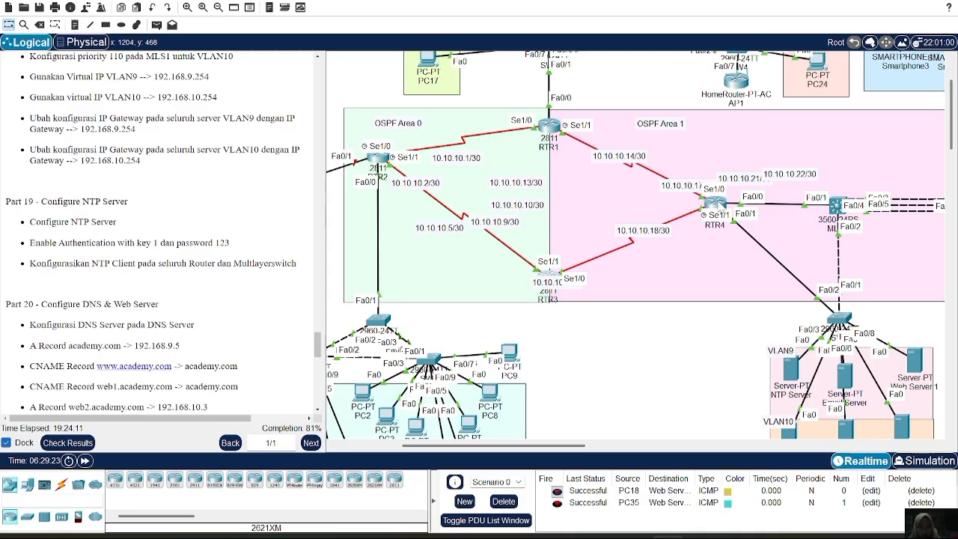
Leave subinterface configuration on RTR4 and configure the router as an NTP client of the server at 192.168.9.3.
{"action": "left_click", "coordinate": [719, 205]}
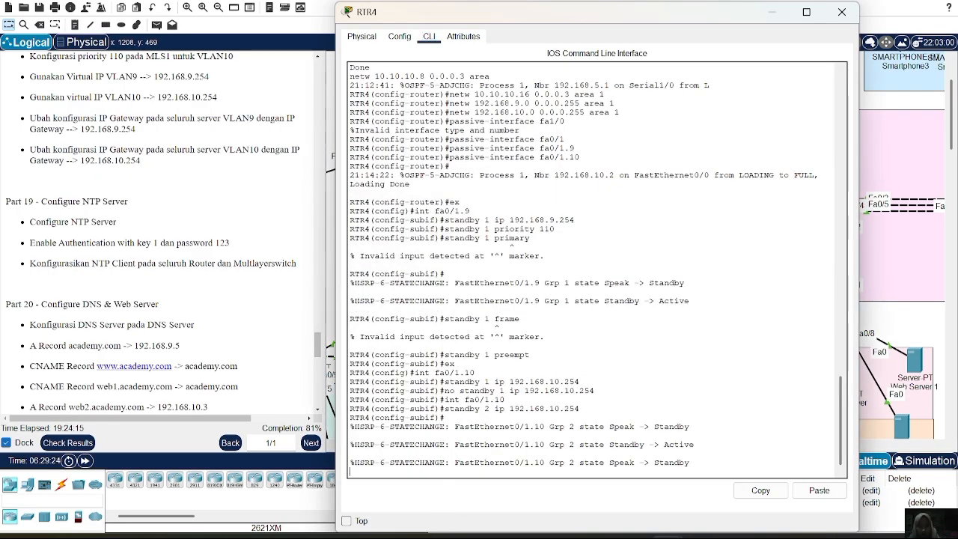
{"action": "key", "text": "Return"}
{"action": "type", "text": "ex"}
{"action": "key", "text": "Return"}
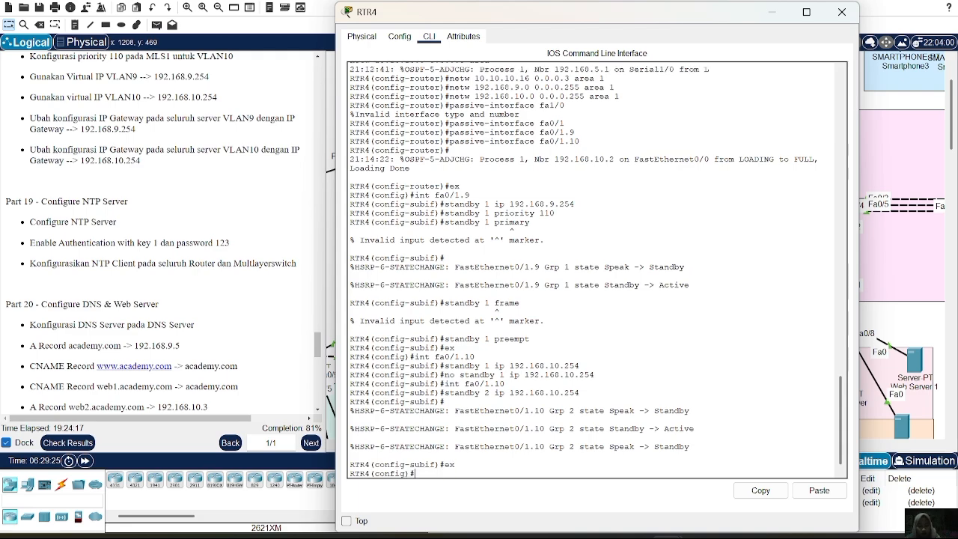
{"action": "type", "text": "ntp server 192.168.9."}
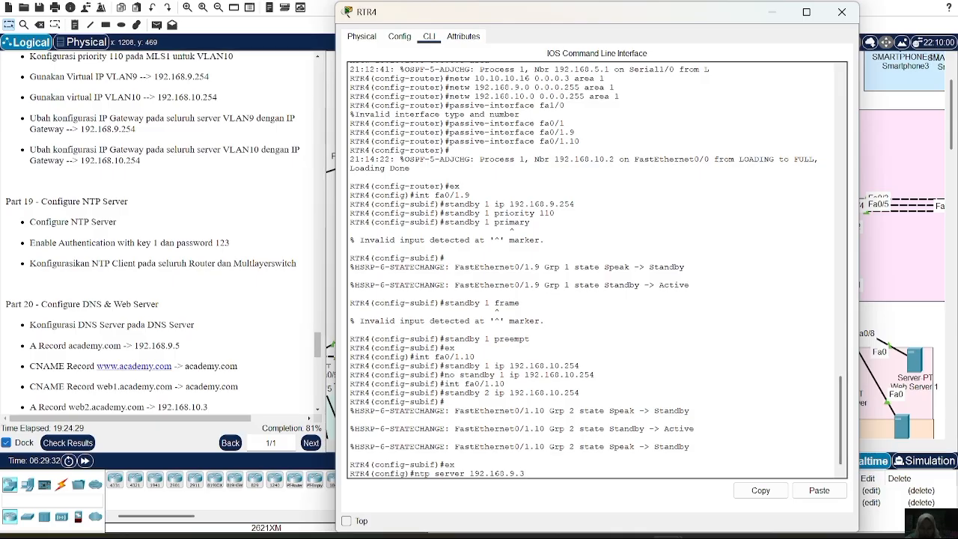
{"action": "type", "text": "3"}
{"action": "key", "text": "Return"}
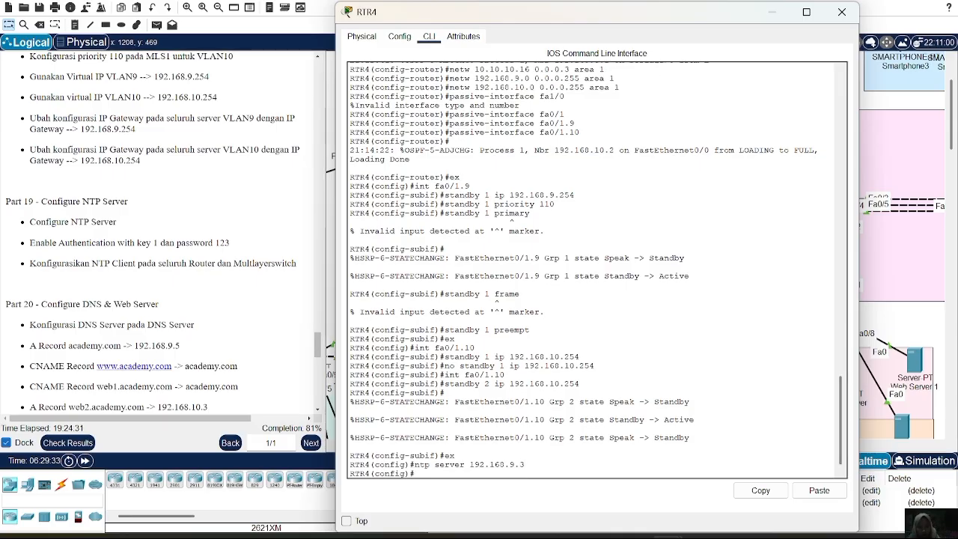
Enable NTP authentication on RTR4 and define MD5 authentication key 1 with the copied command containing the authentication password.
{"action": "type", "text": "ntp"}
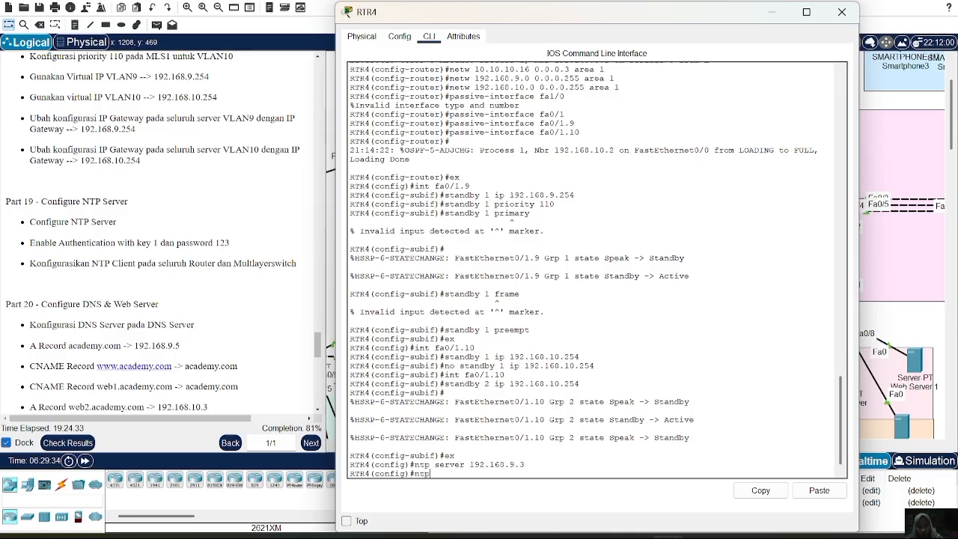
{"action": "type", "text": " authenti"}
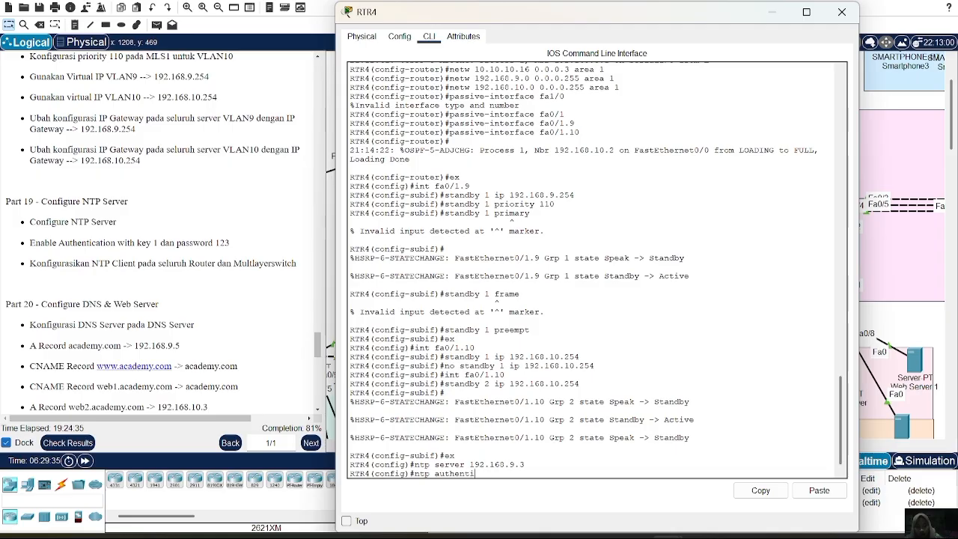
{"action": "type", "text": "cate"}
{"action": "key", "text": "Return"}
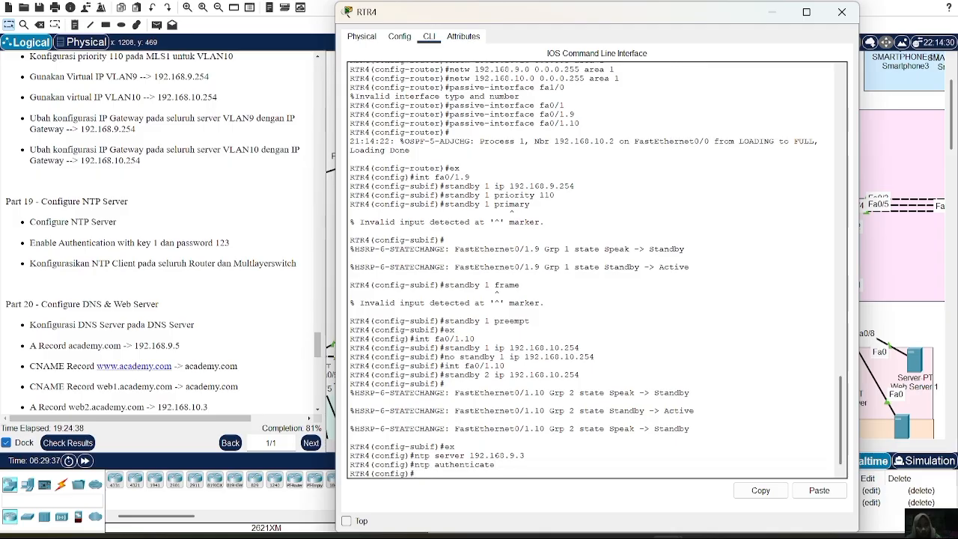
{"action": "left_click", "coordinate": [818, 490]}
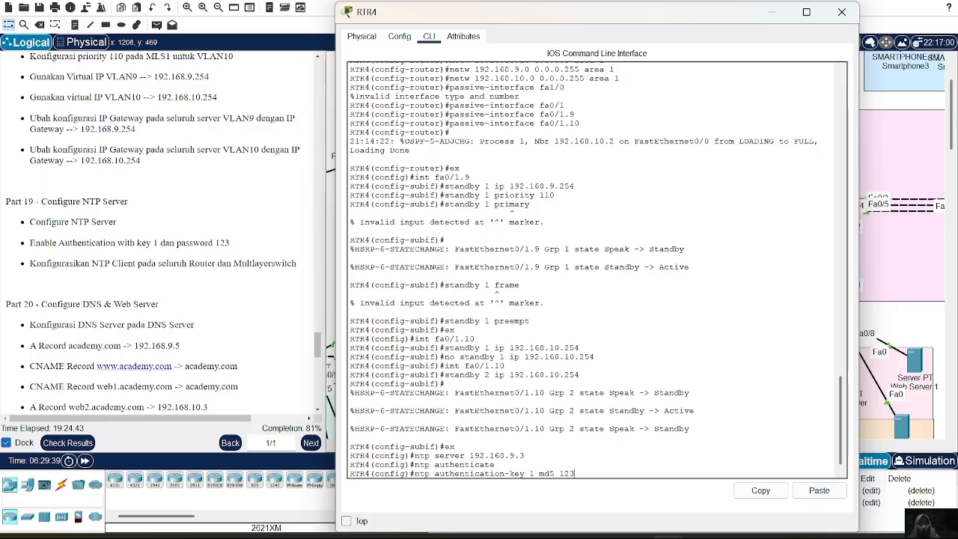
{"action": "key", "text": "Return"}
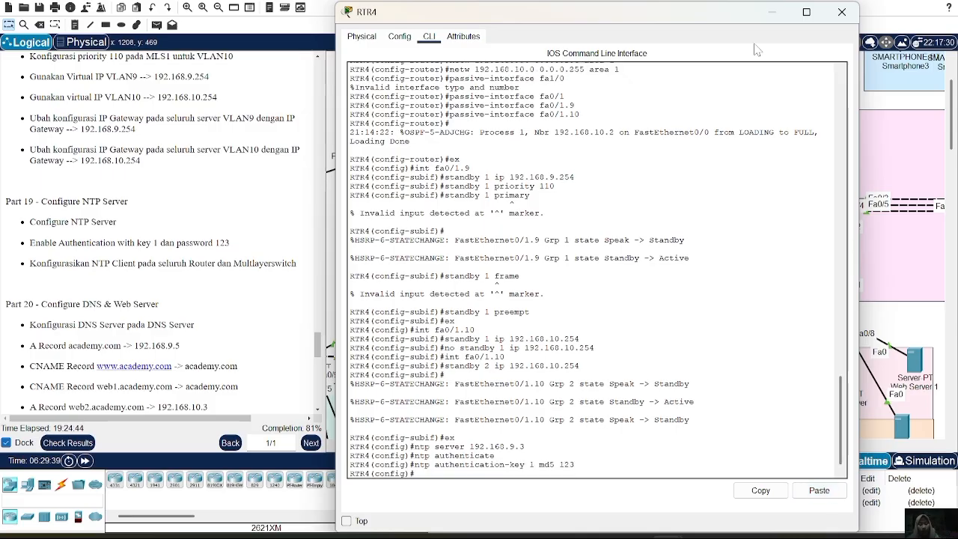
{"action": "left_click", "coordinate": [842, 12]}
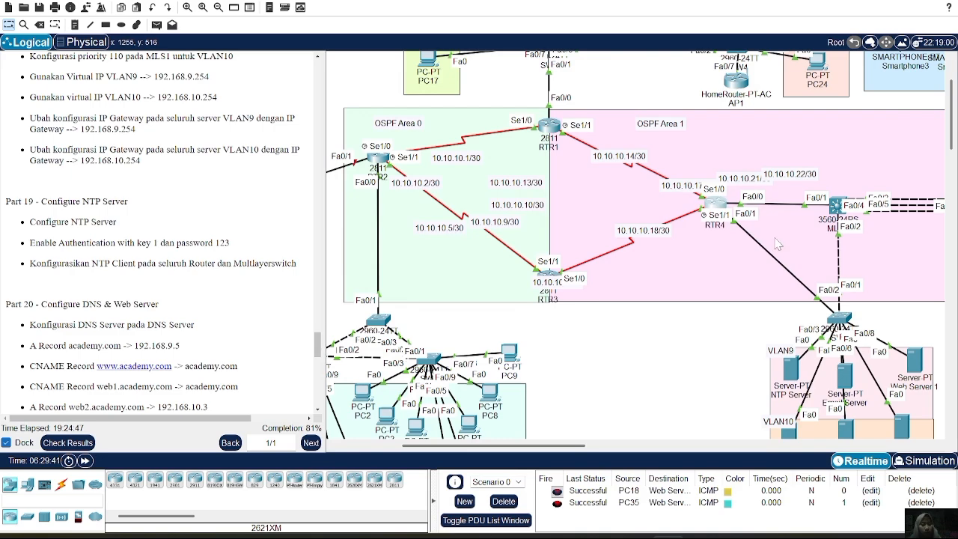
Leave interface configuration on MLS1 and configure the switch as an NTP client of the server at 192.168.9.3.
{"action": "scroll", "coordinate": [722, 223], "scroll_direction": "right", "scroll_amount": 3}
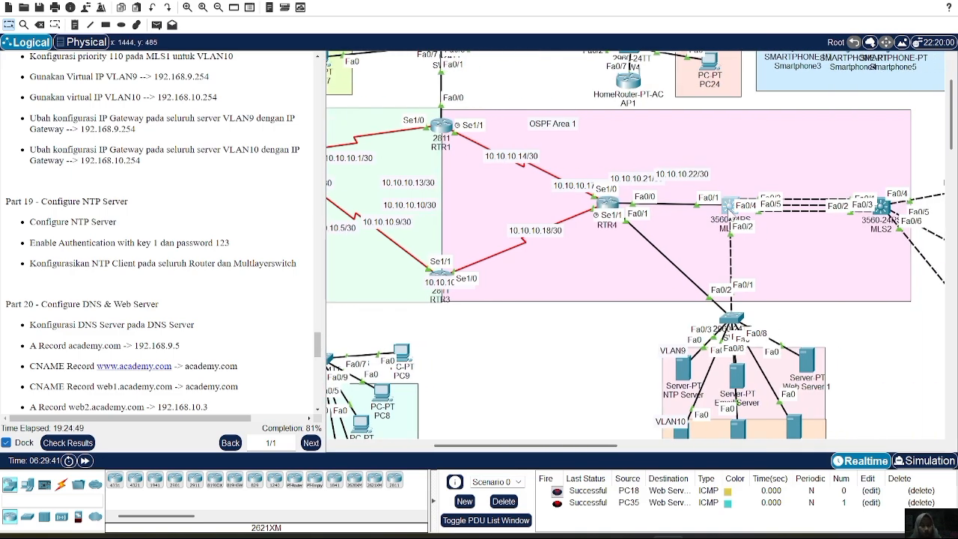
{"action": "left_click", "coordinate": [729, 206]}
{"action": "left_click", "coordinate": [440, 463]}
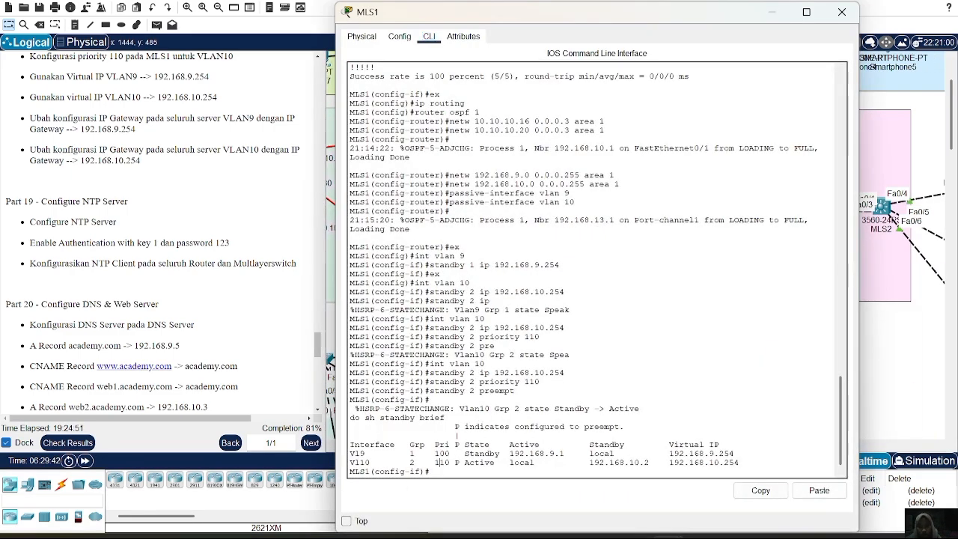
{"action": "type", "text": "ex"}
{"action": "key", "text": "Return"}
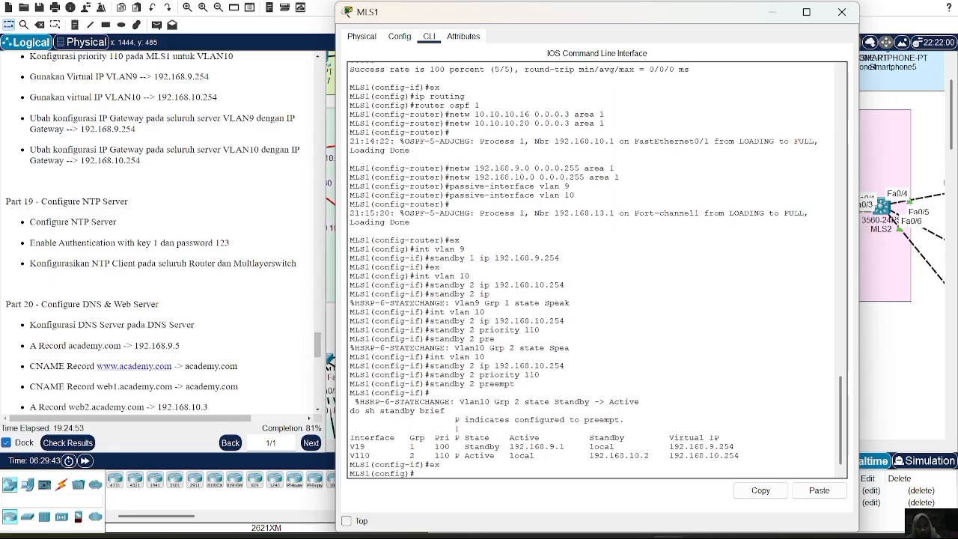
{"action": "type", "text": "ntp server 192"}
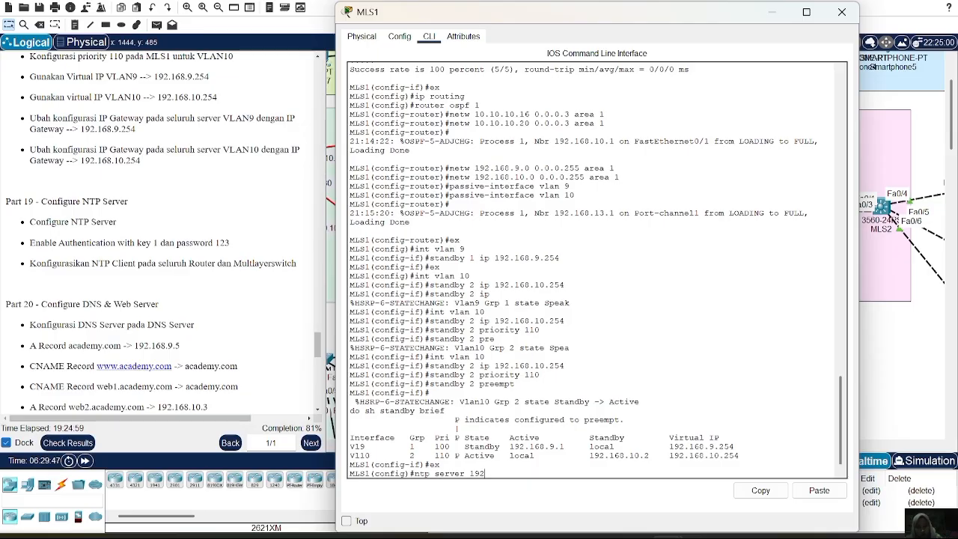
{"action": "type", "text": ".168.9.3"}
{"action": "key", "text": "Return"}
Enable NTP authentication on MLS1 and define MD5 authentication key 1 with the authentication password.
{"action": "type", "text": "ntp"}
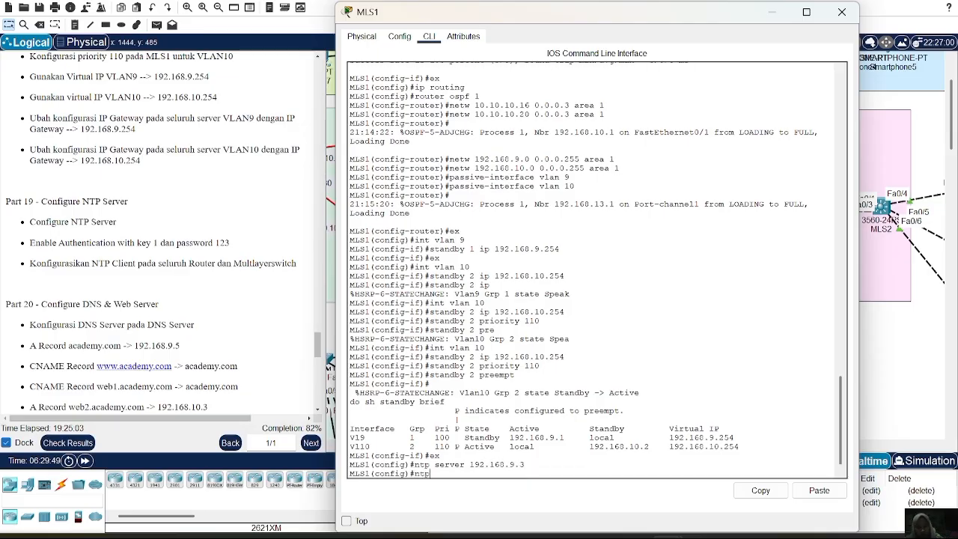
{"action": "type", "text": " authrn"}
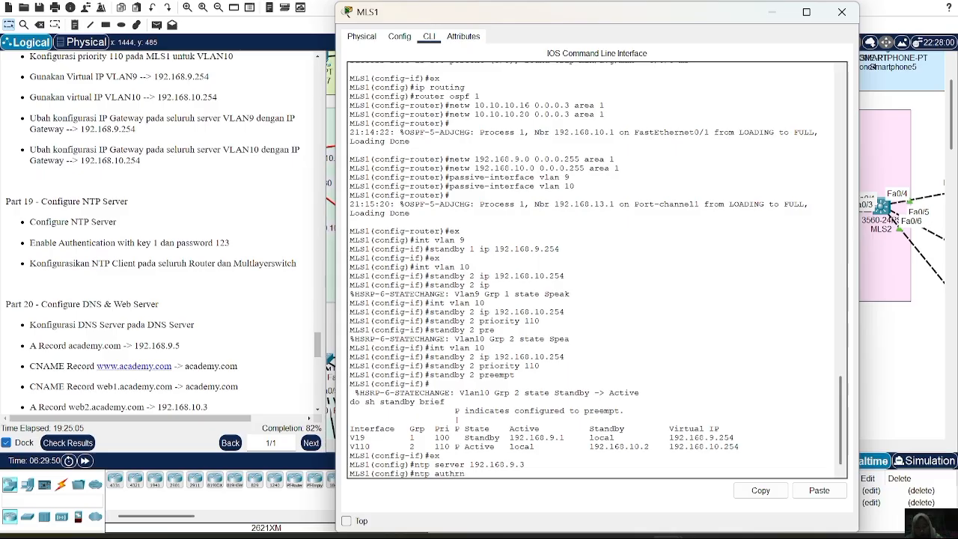
{"action": "key", "text": "BackSpace"}
{"action": "key", "text": "BackSpace"}
{"action": "type", "text": "enticate"}
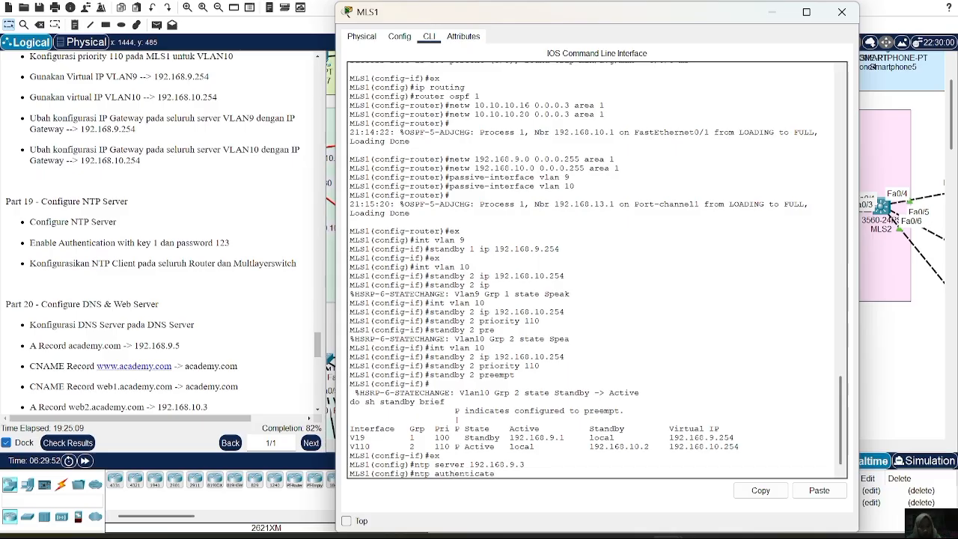
{"action": "key", "text": "Return"}
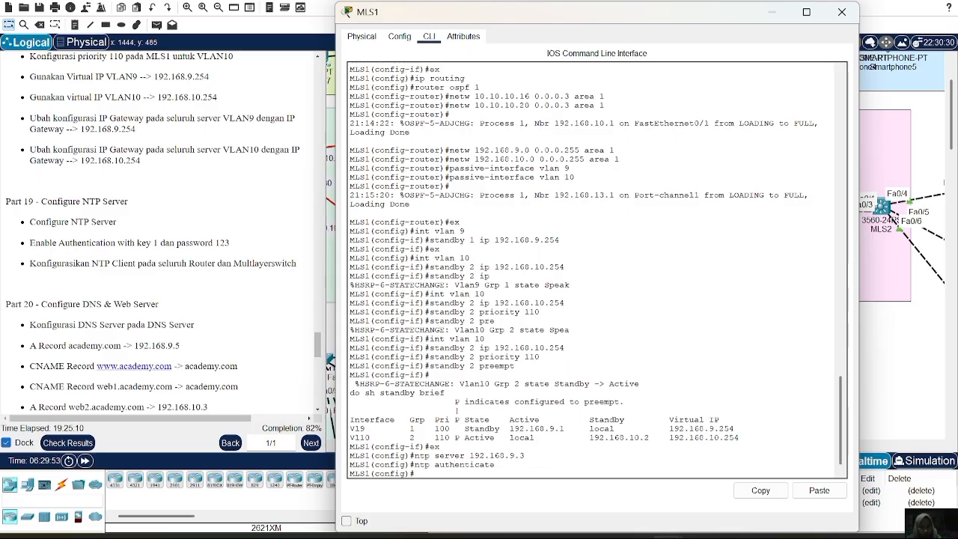
{"action": "left_click", "coordinate": [807, 495]}
{"action": "key", "text": "Return"}
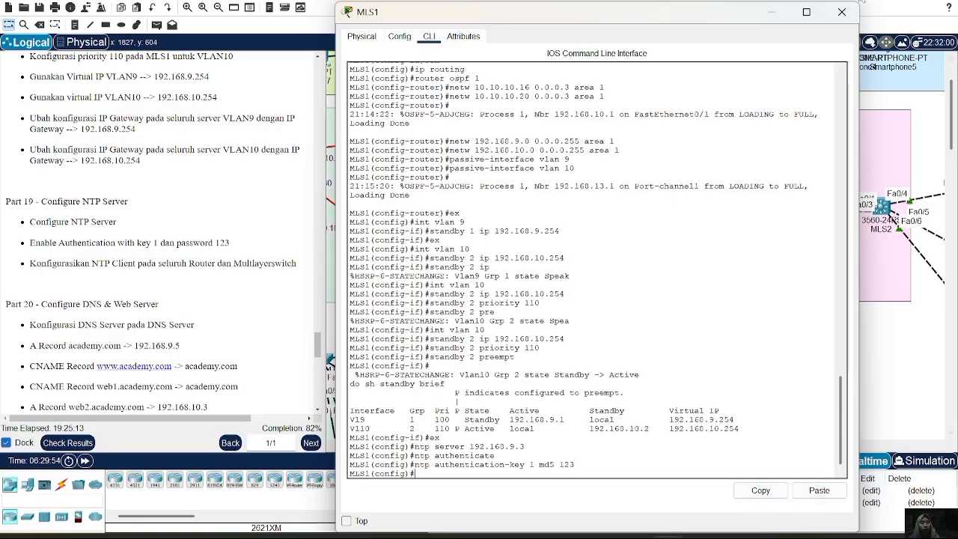
{"action": "left_click", "coordinate": [842, 12]}
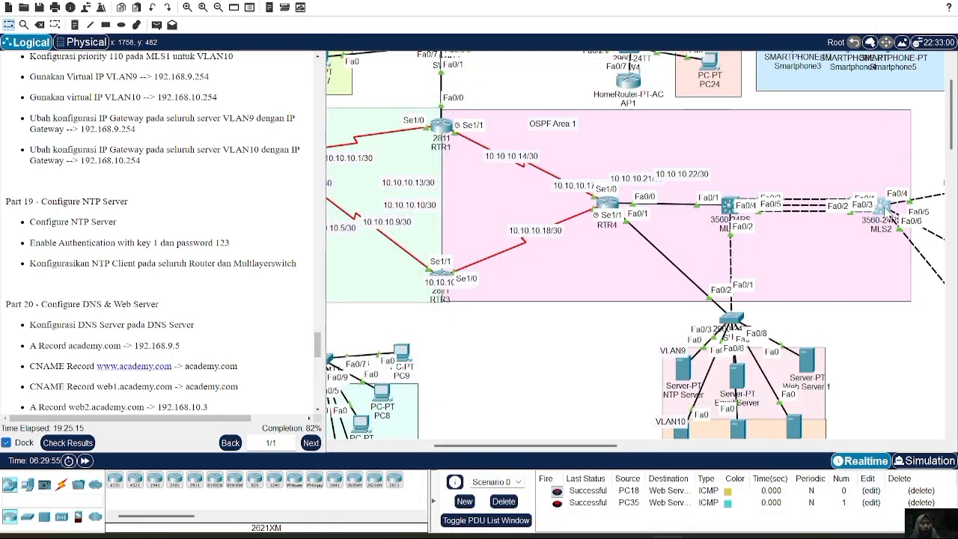
Enter privileged mode on MLS2 with the enable password and go into global configuration mode.
{"action": "left_click", "coordinate": [883, 208]}
{"action": "key", "text": "Return"}
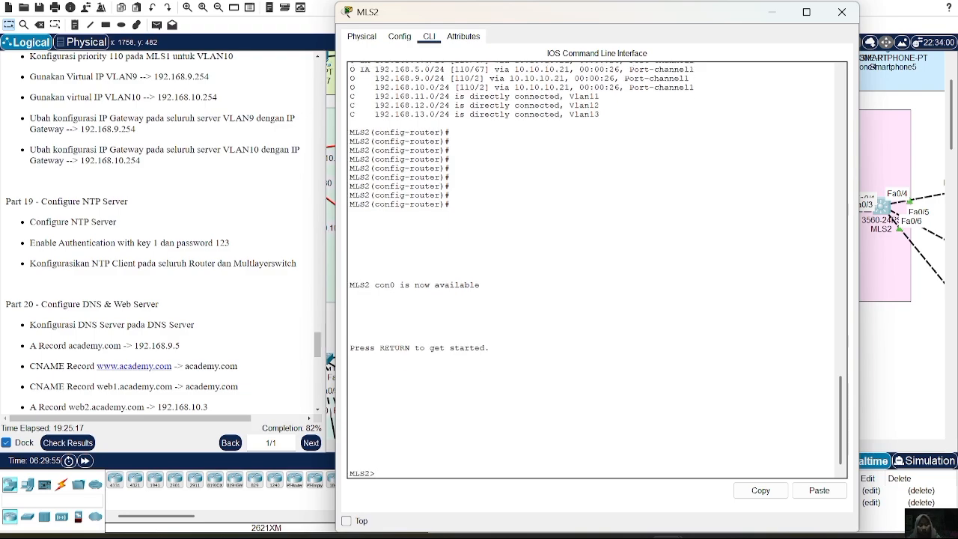
{"action": "type", "text": "ex"}
{"action": "type", "text": "en"}
{"action": "key", "text": "Return"}
{"action": "key", "text": "Return"}
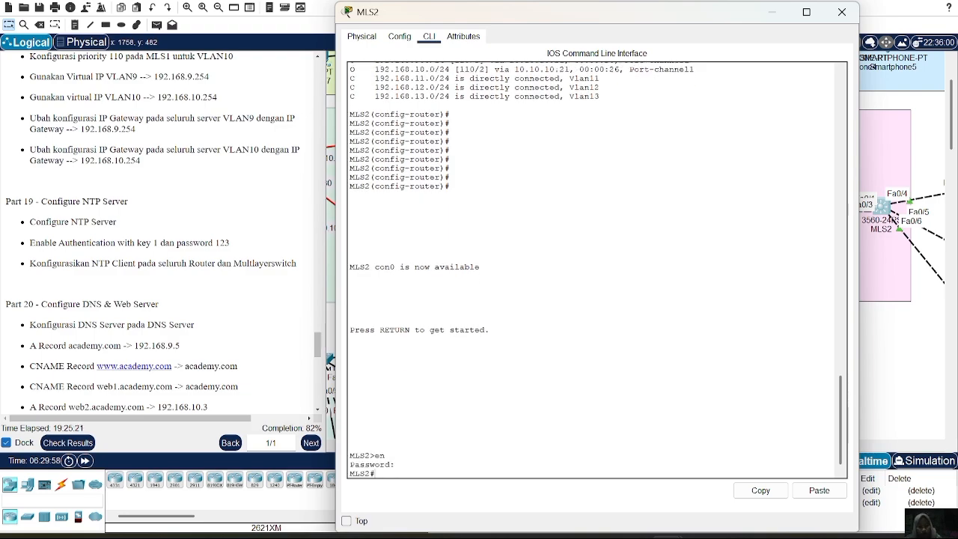
{"action": "type", "text": "conf t"}
{"action": "key", "text": "Return"}
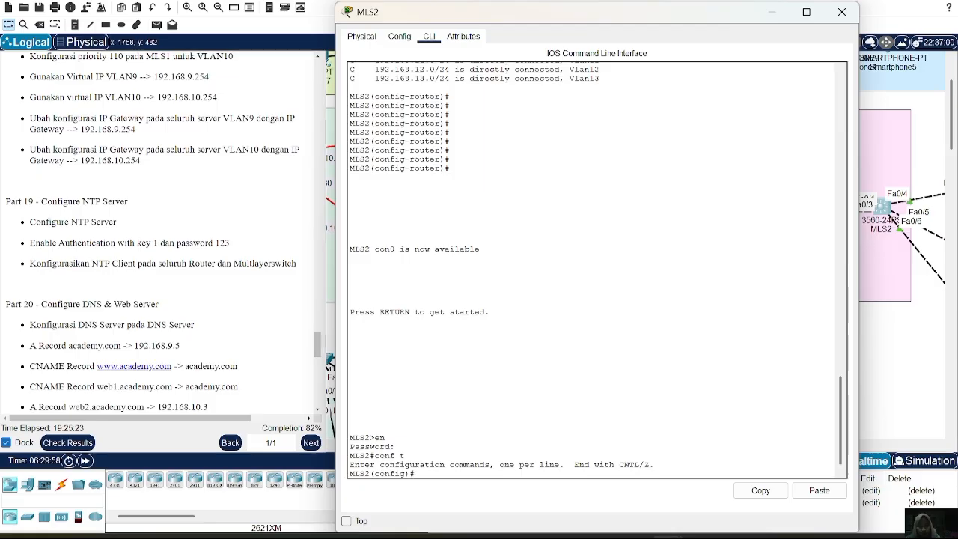
Configure MLS2 as an NTP client of the server at 192.168.9.3.
{"action": "type", "text": "ntp server 192.168.9"}
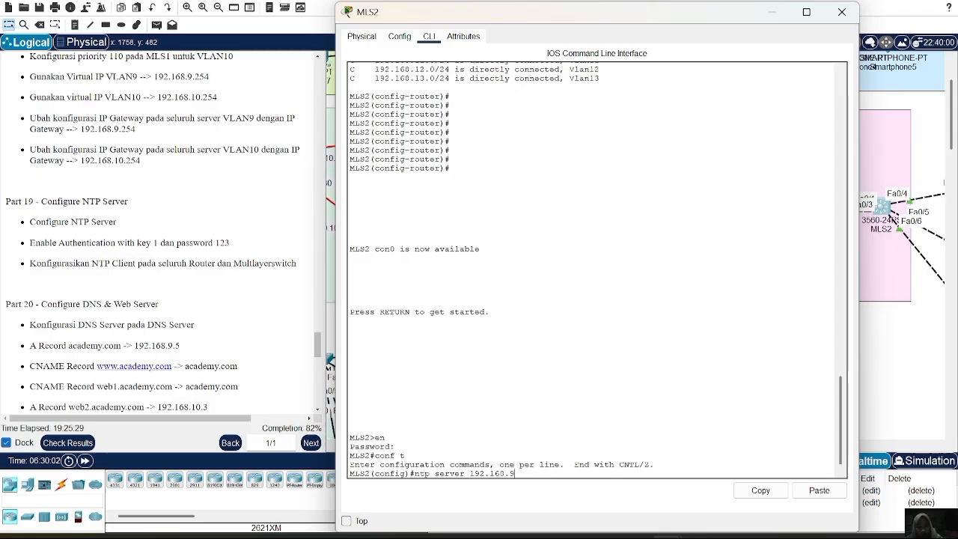
{"action": "type", "text": ".3"}
{"action": "key", "text": "Return"}
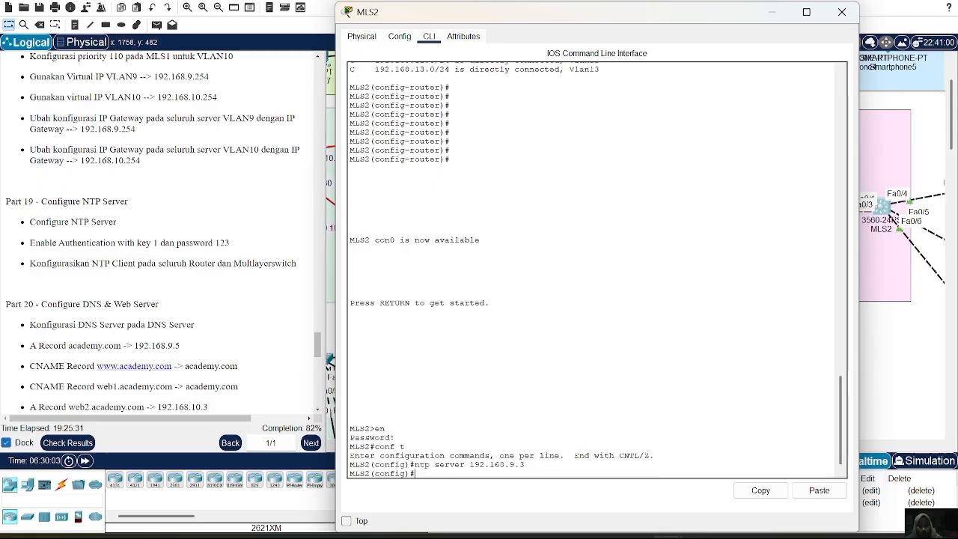
Enable NTP authentication on MLS2 and define MD5 authentication key 1 with the authentication password.
{"action": "type", "text": "ntp authenti"}
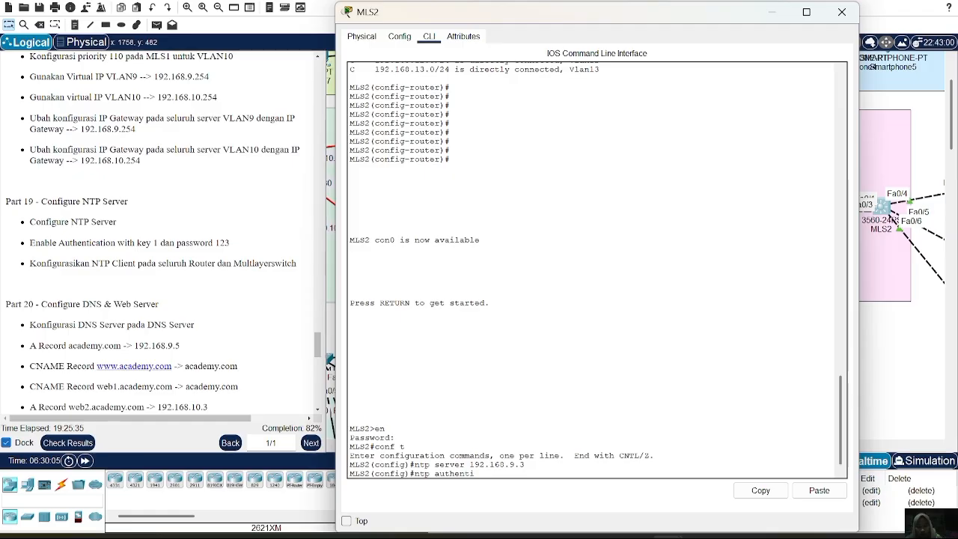
{"action": "type", "text": "cate"}
{"action": "key", "text": "Return"}
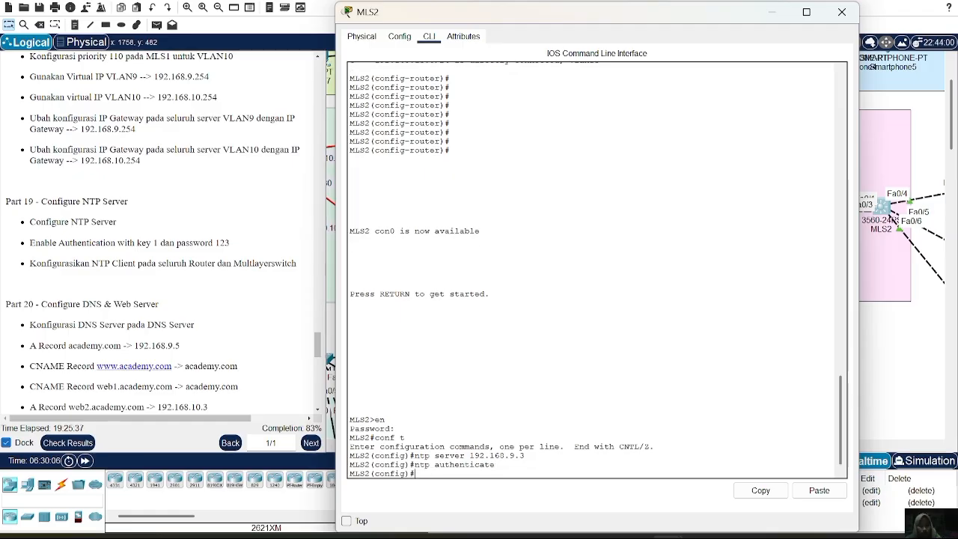
{"action": "left_click", "coordinate": [806, 494]}
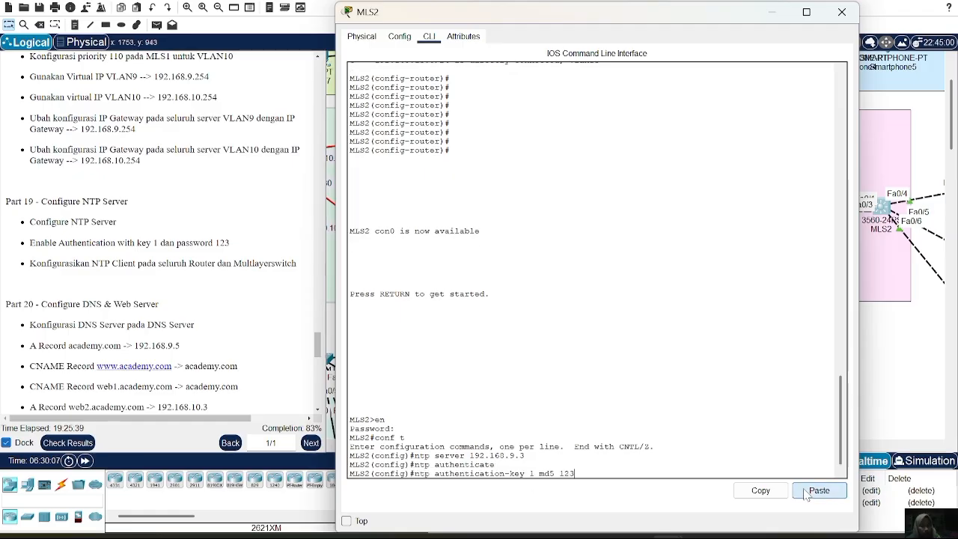
{"action": "key", "text": "Return"}
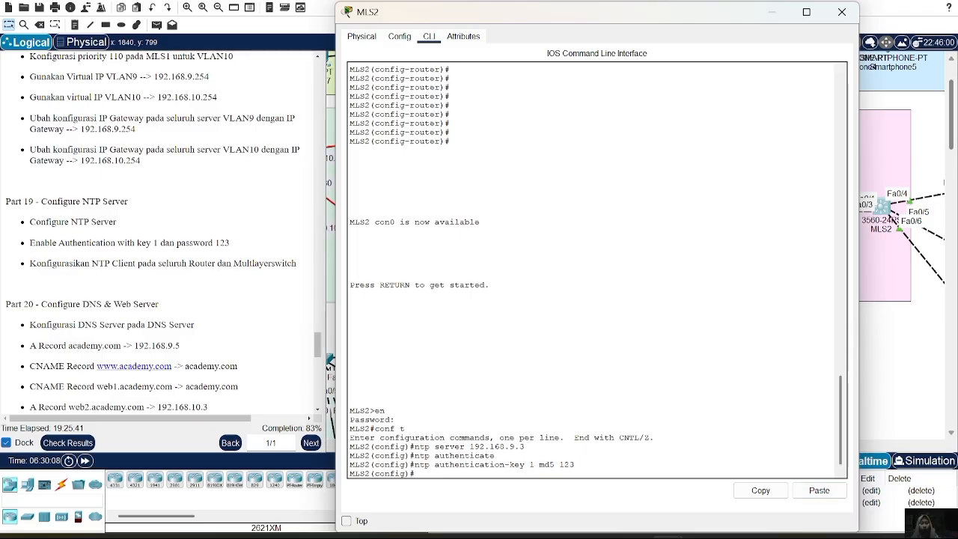
{"action": "left_click", "coordinate": [842, 13]}
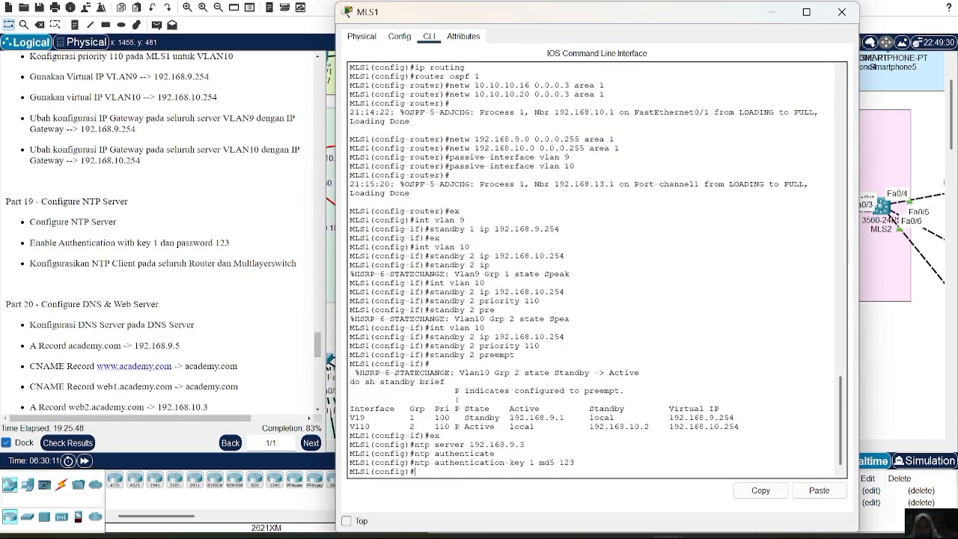
Check the NTP synchronization state on MLS1 with the do sh ntp status command.
{"action": "type", "text": "sh ntp"}
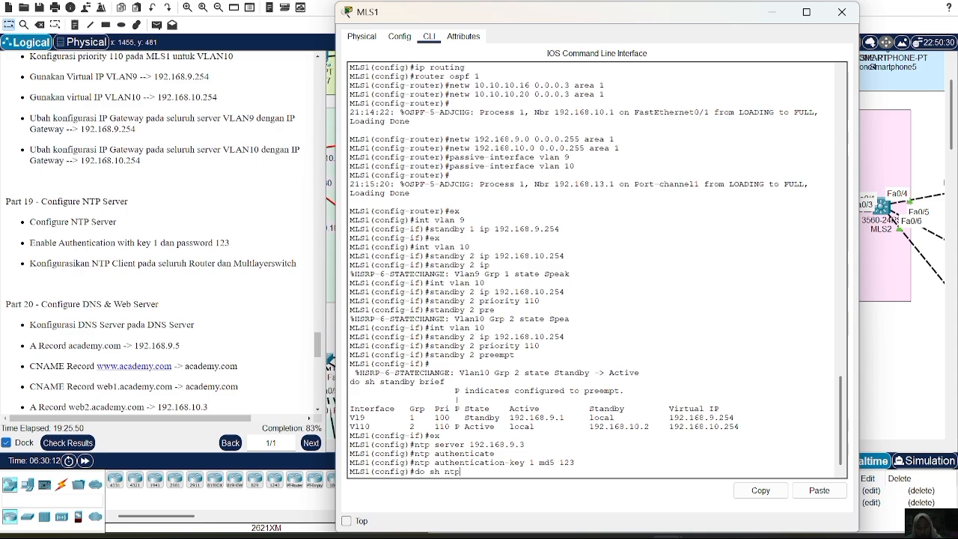
{"action": "type", "text": " status"}
{"action": "key", "text": "Return"}
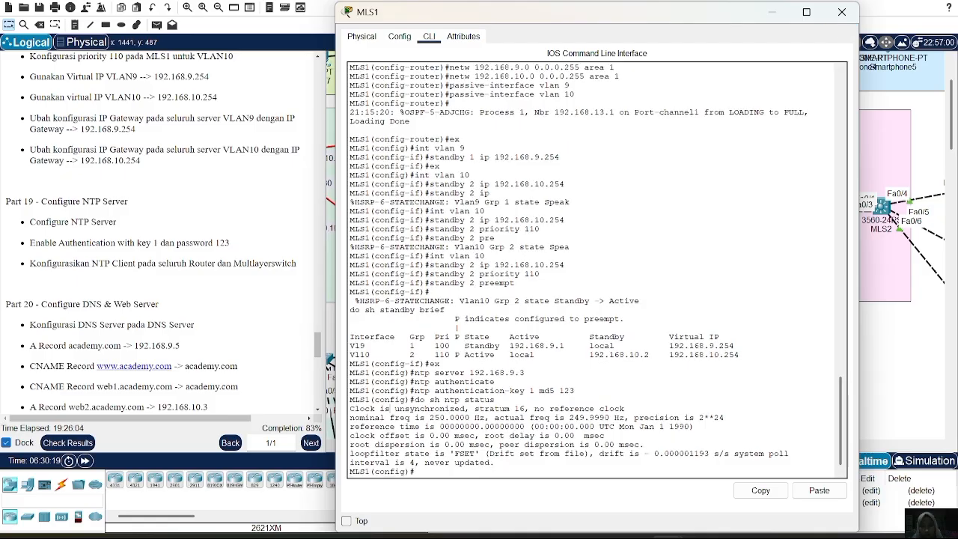
{"action": "double_click", "coordinate": [432, 408]}
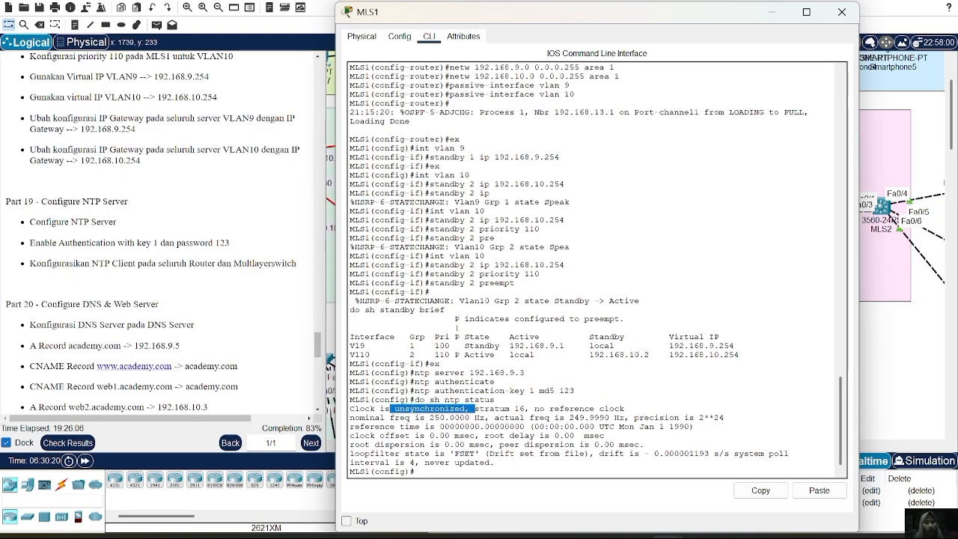
{"action": "left_click", "coordinate": [841, 12]}
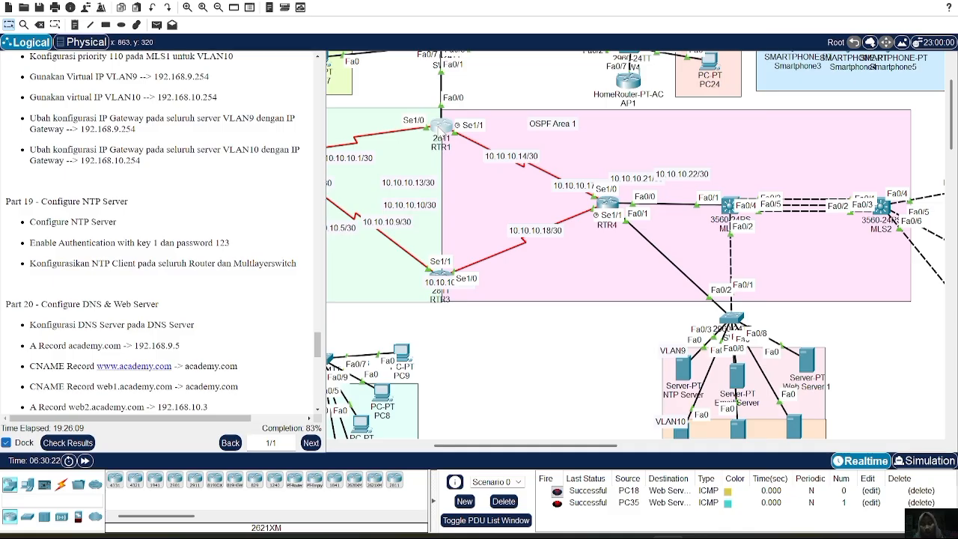
Check the NTP synchronization state on RTR1 with the do sh ntp status command.
{"action": "left_click", "coordinate": [442, 125]}
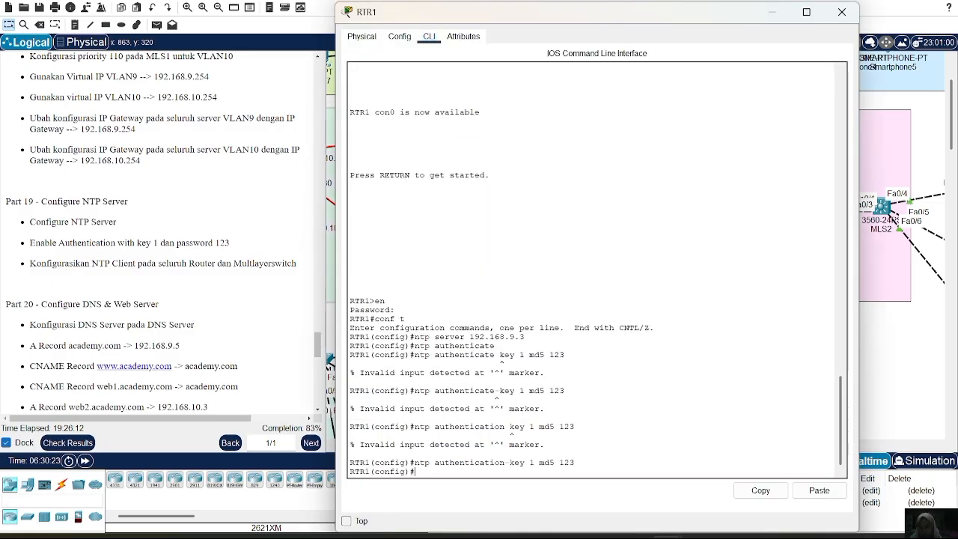
{"action": "type", "text": "do sh ntp"}
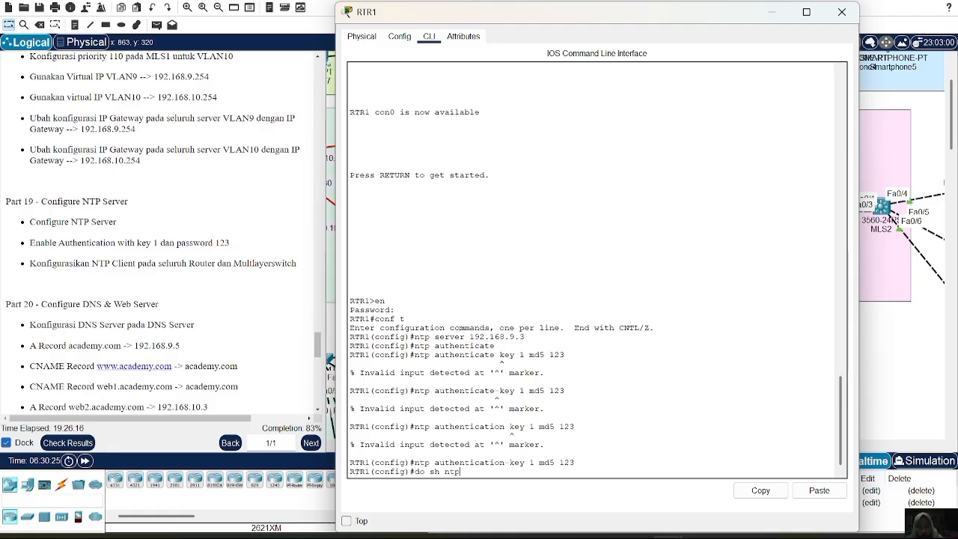
{"action": "type", "text": " status"}
{"action": "key", "text": "Return"}
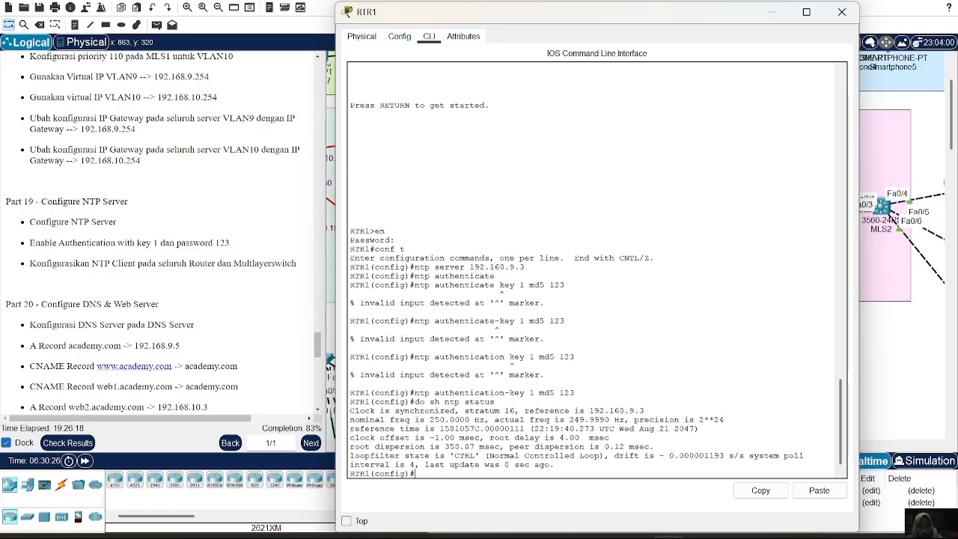
{"action": "left_click_drag", "start_coordinate": [395, 410], "coordinate": [454, 410]}
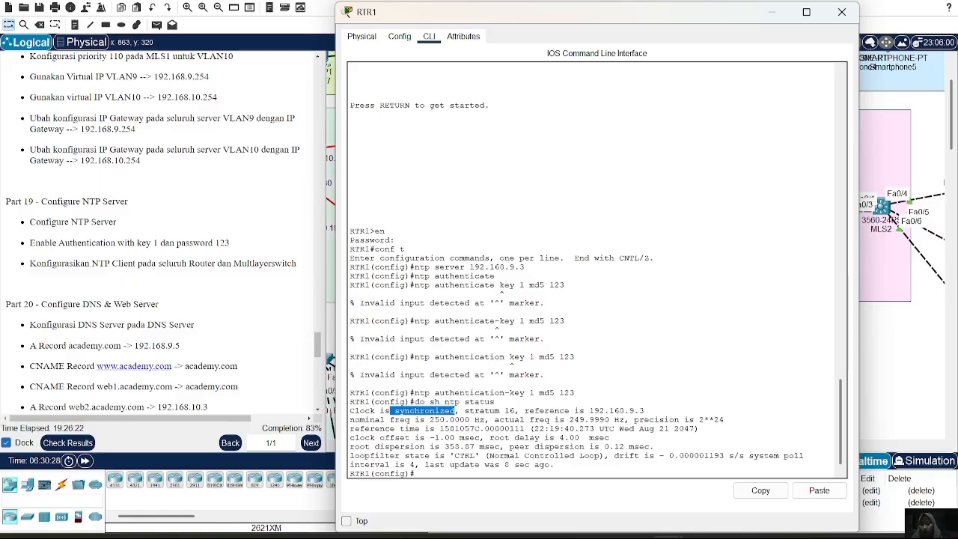
{"action": "left_click", "coordinate": [840, 13]}
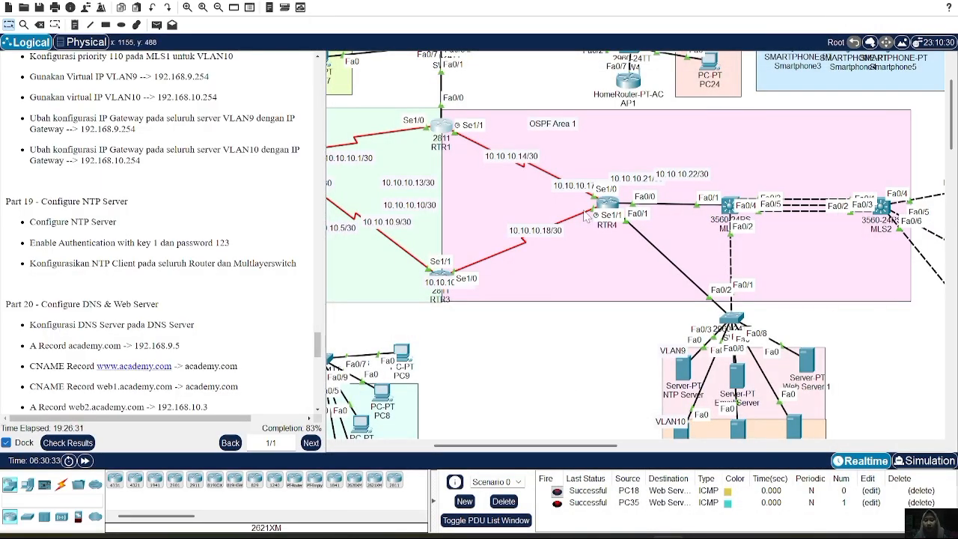
Open the DNS settings of the DNS Server device in VLAN1 and turn the DNS service on.
{"action": "scroll", "coordinate": [157, 255], "scroll_direction": "down", "scroll_amount": 4}
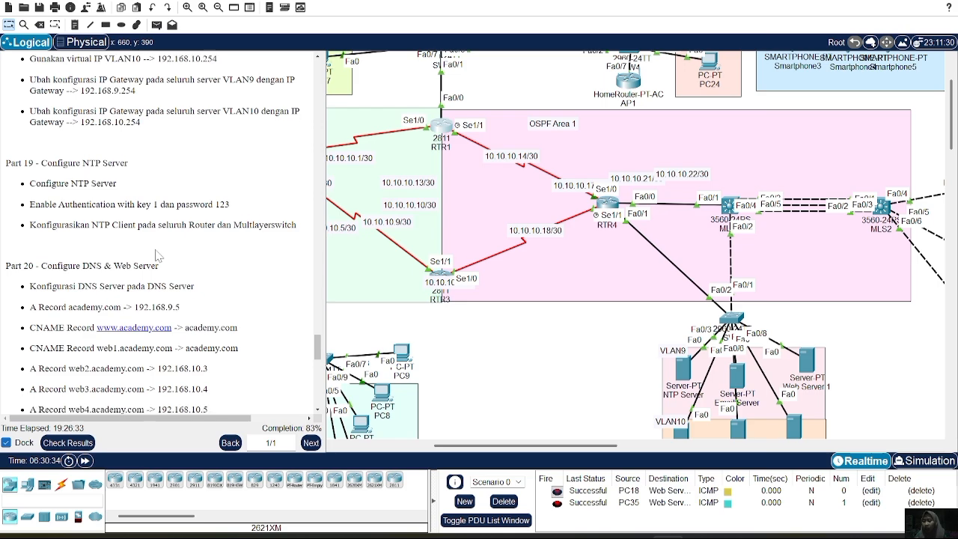
{"action": "scroll", "coordinate": [158, 254], "scroll_direction": "down", "scroll_amount": 2}
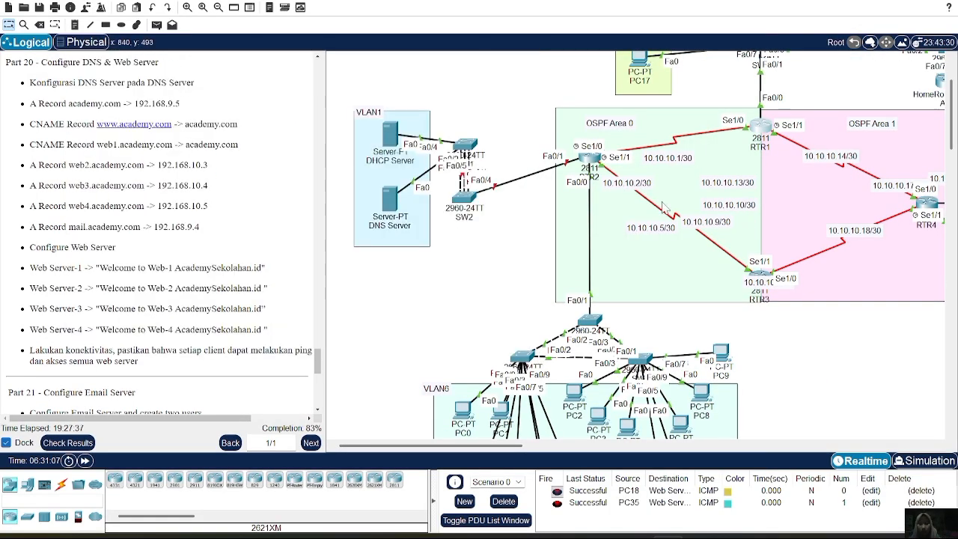
{"action": "left_click", "coordinate": [391, 202]}
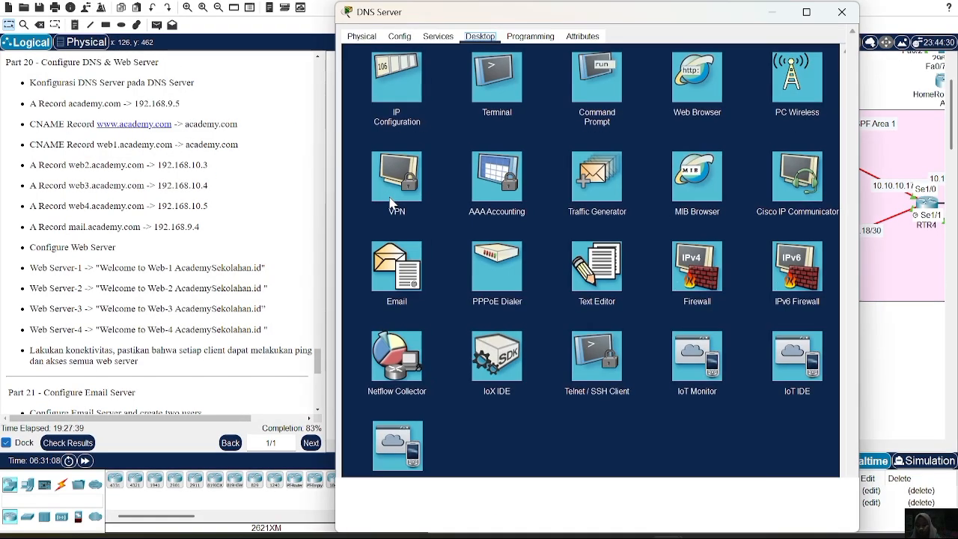
{"action": "left_click", "coordinate": [441, 39]}
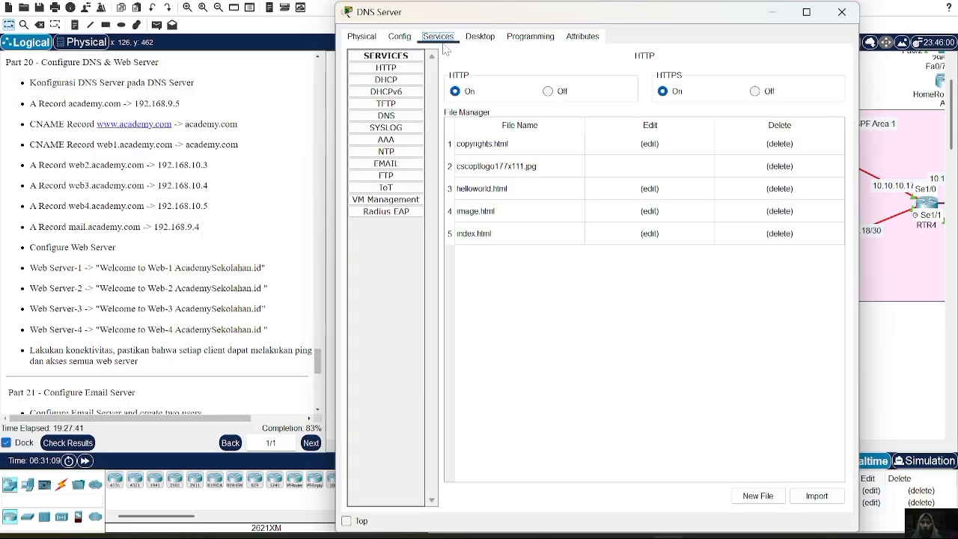
{"action": "left_click", "coordinate": [386, 116]}
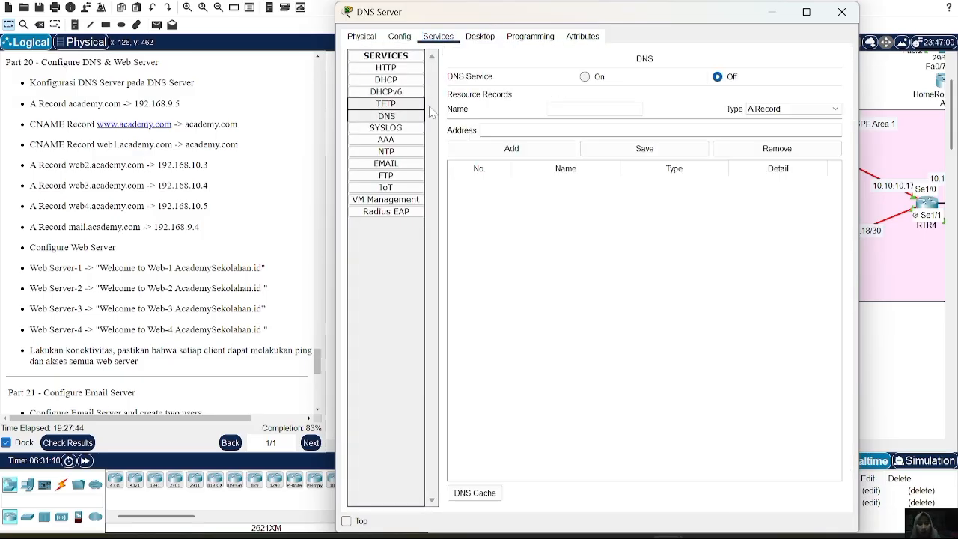
{"action": "left_click", "coordinate": [596, 80]}
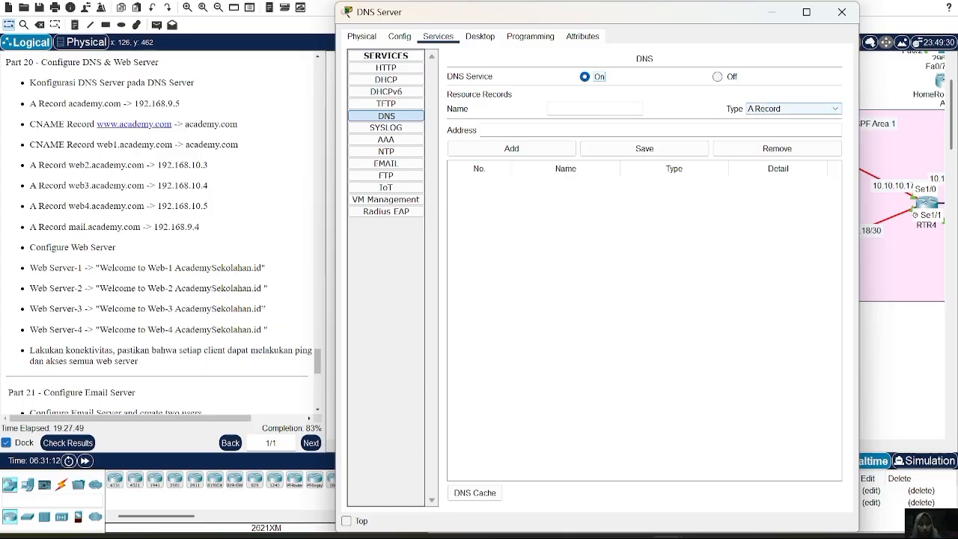
Add an A record that maps academy.com to 192.168.9.5 on the DNS server.
{"action": "left_click", "coordinate": [595, 109]}
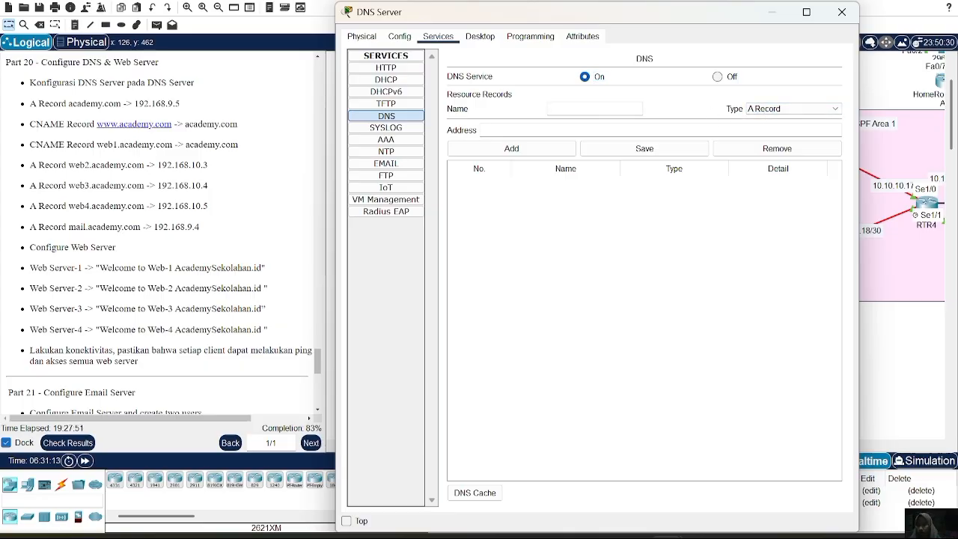
{"action": "type", "text": "academy.com"}
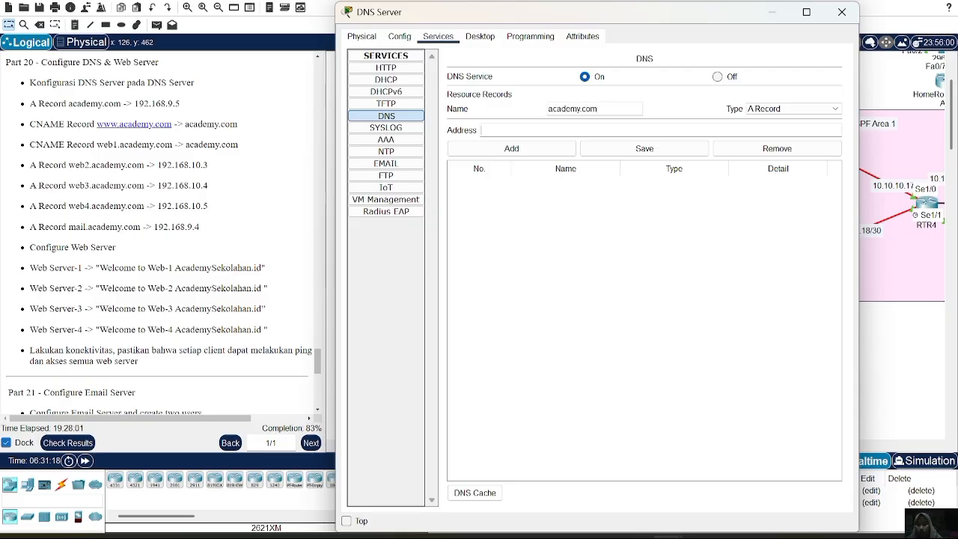
{"action": "type", "text": "192.168"}
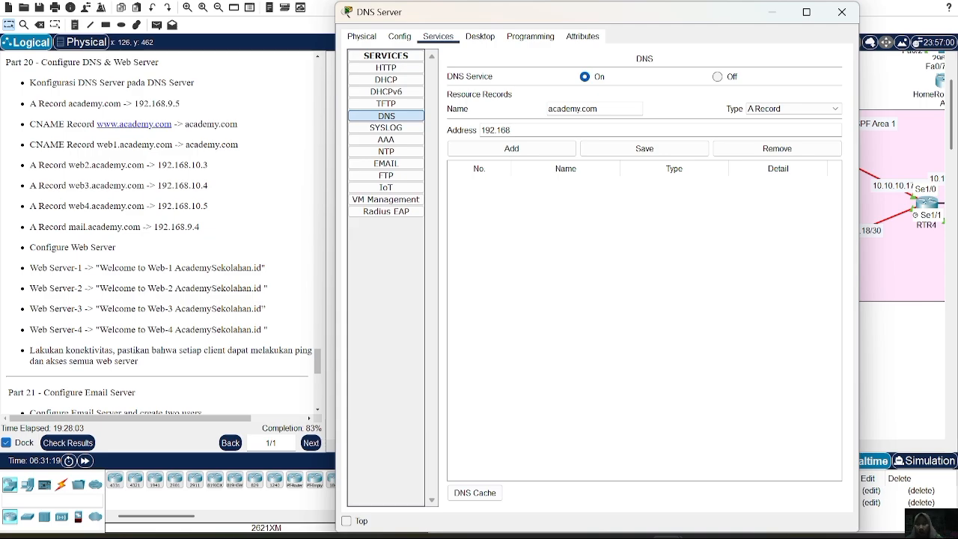
{"action": "type", "text": ".9.5"}
{"action": "left_click", "coordinate": [522, 154]}
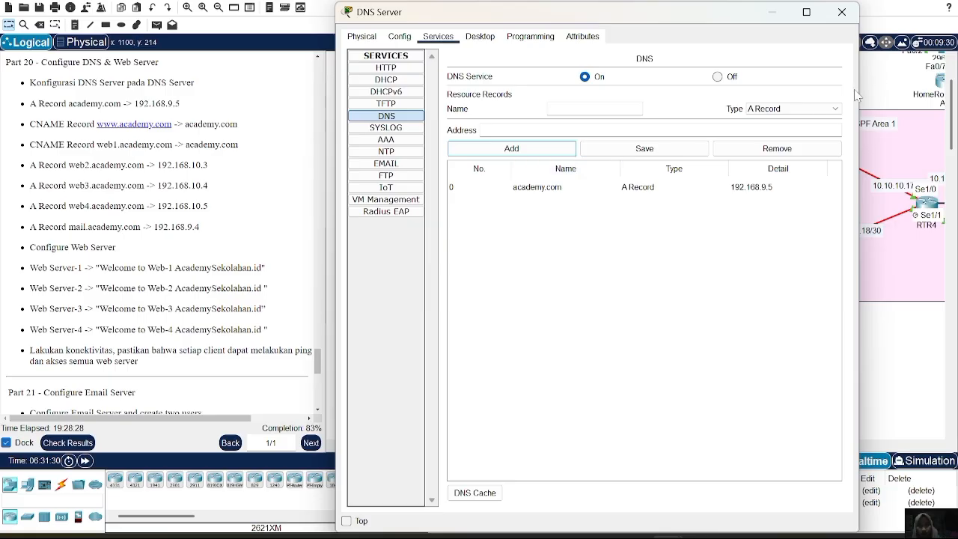
{"action": "left_click", "coordinate": [805, 109]}
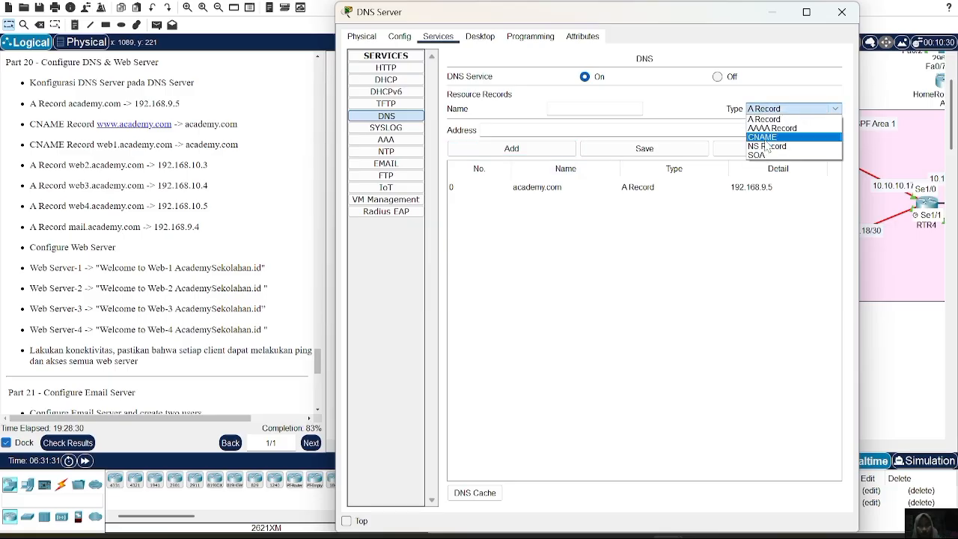
{"action": "left_click", "coordinate": [763, 137]}
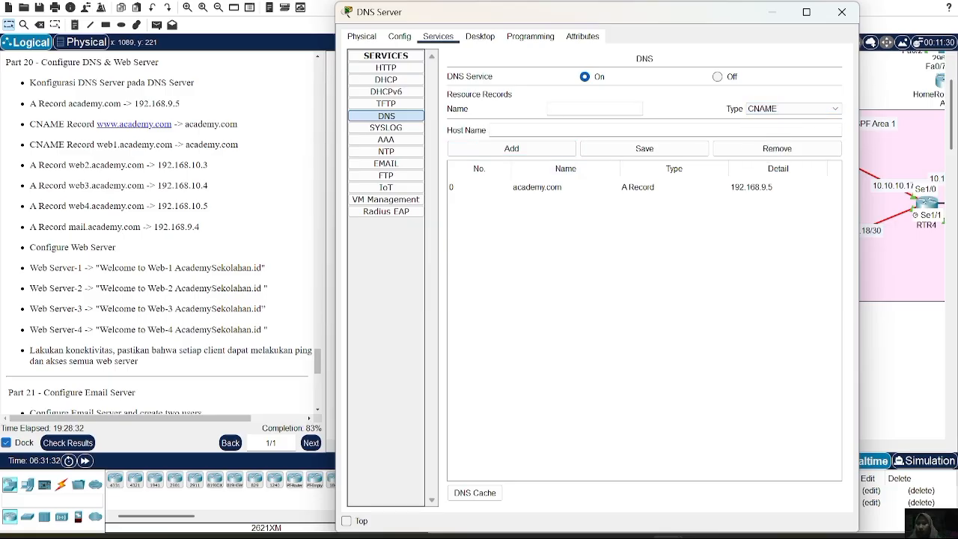
{"action": "left_click", "coordinate": [587, 109]}
{"action": "type", "text": "ww."}
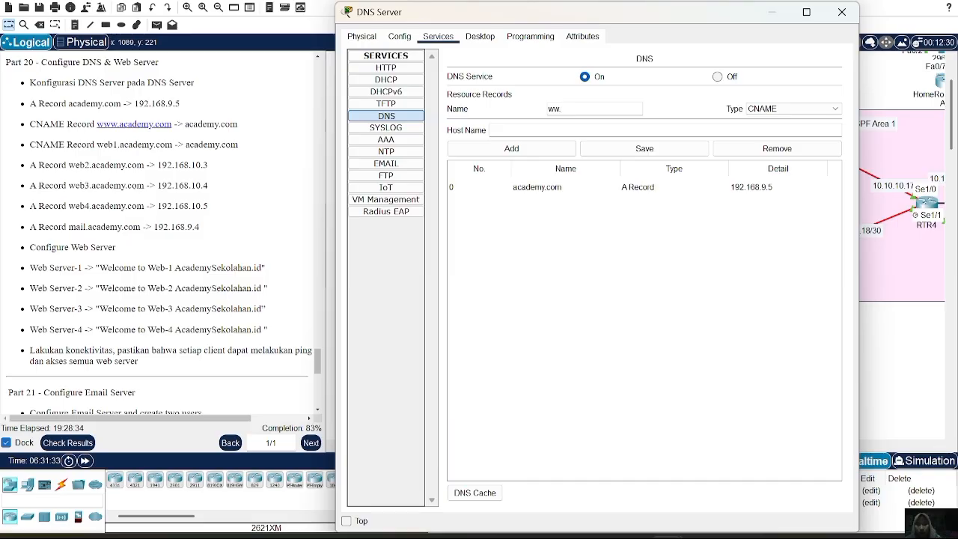
{"action": "key", "text": "BackSpace"}
{"action": "type", "text": "w.ac"}
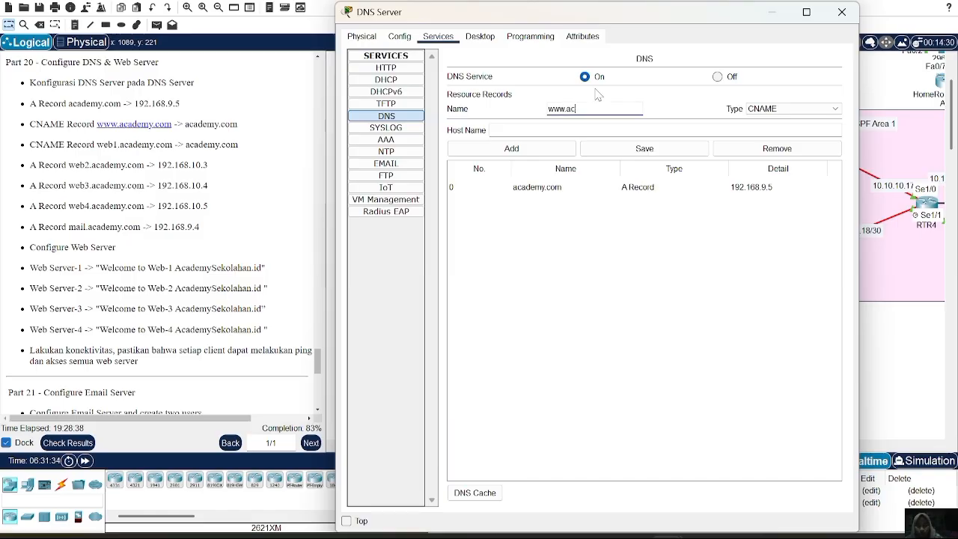
{"action": "type", "text": "ademy.com"}
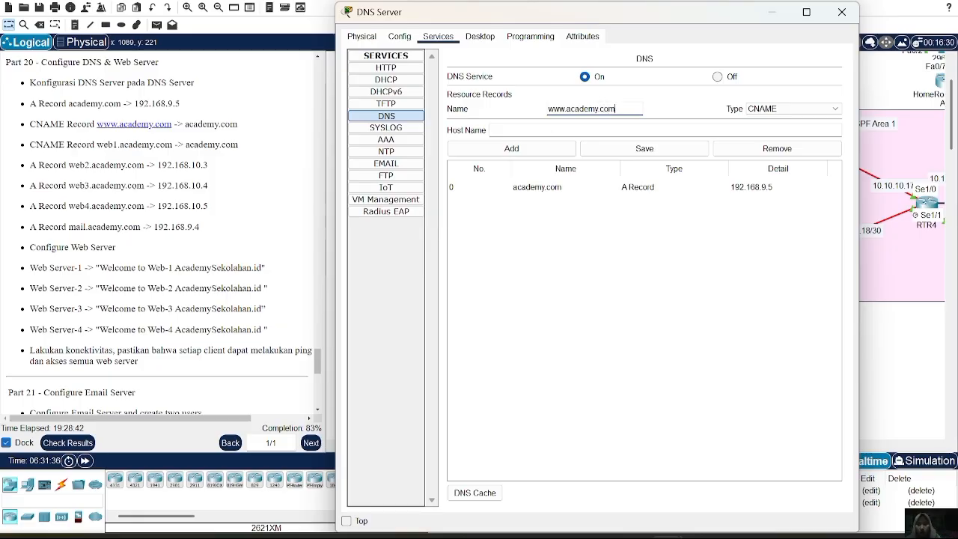
{"action": "key", "text": "Tab"}
{"action": "type", "text": "academ"}
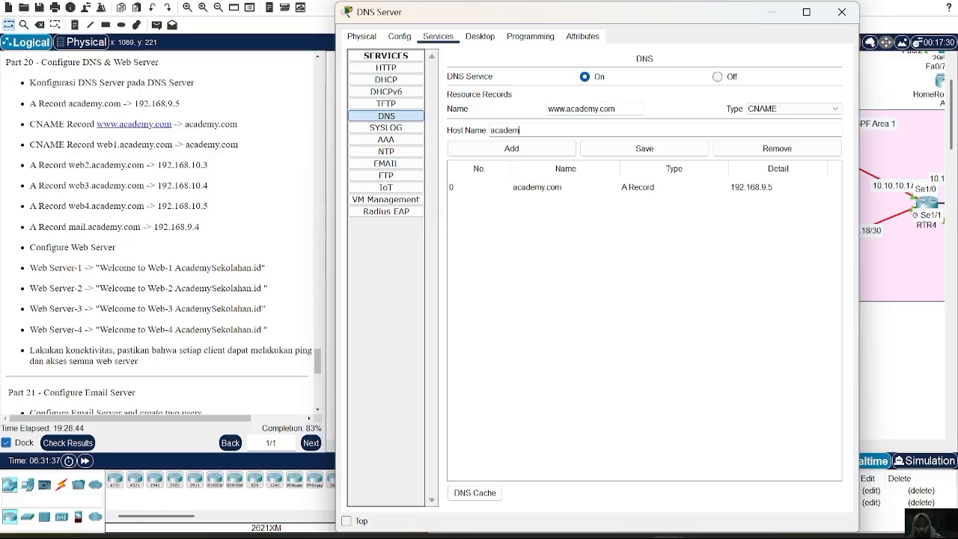
{"action": "type", "text": "y.com"}
{"action": "left_click", "coordinate": [530, 149]}
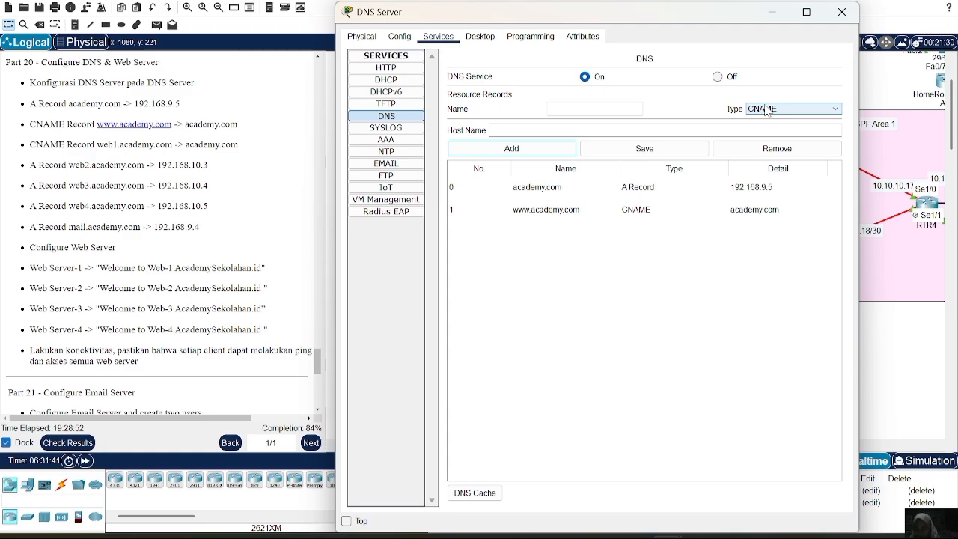
Add a CNAME record that aliases web1.academy.com to the host name academy.com.
{"action": "left_click", "coordinate": [554, 110]}
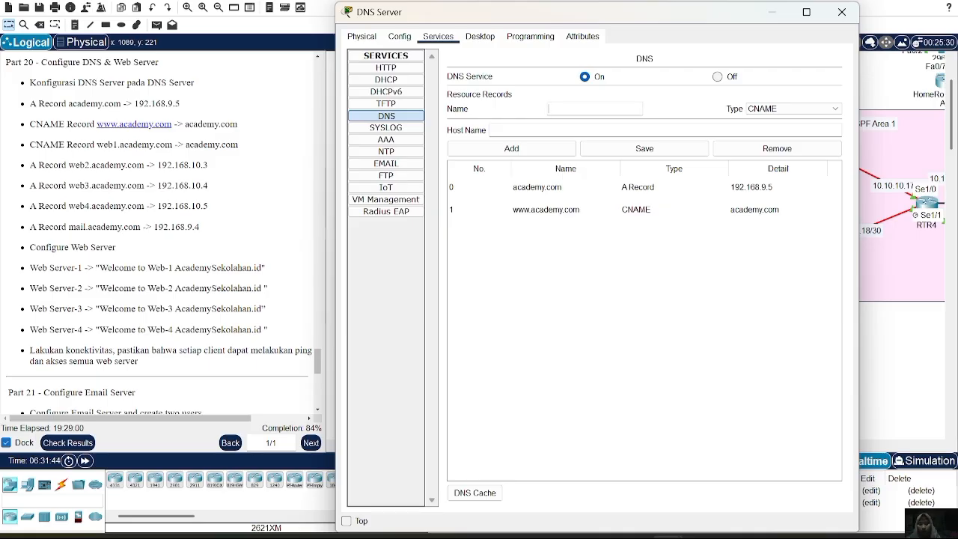
{"action": "type", "text": "web1.academy"}
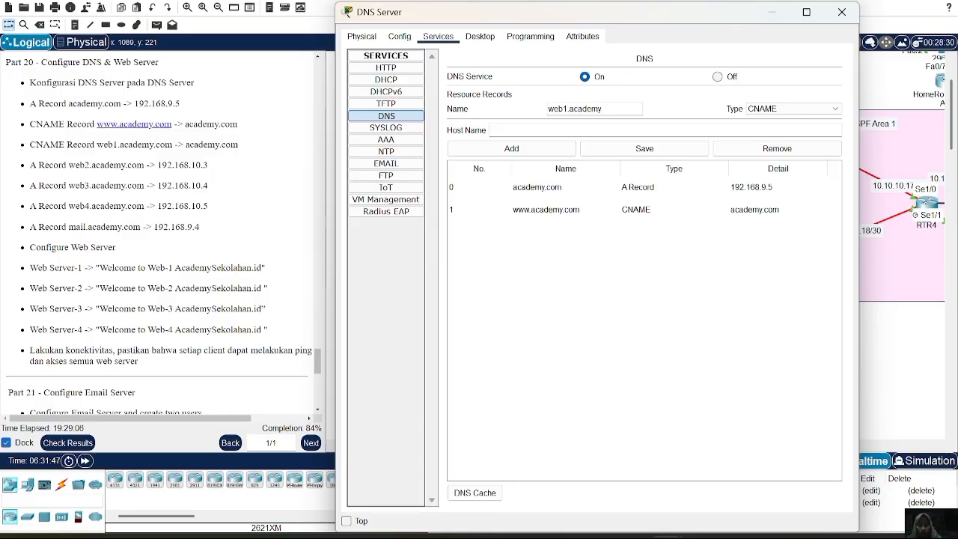
{"action": "type", "text": ".com"}
{"action": "left_click", "coordinate": [500, 131]}
{"action": "type", "text": "academy.com"}
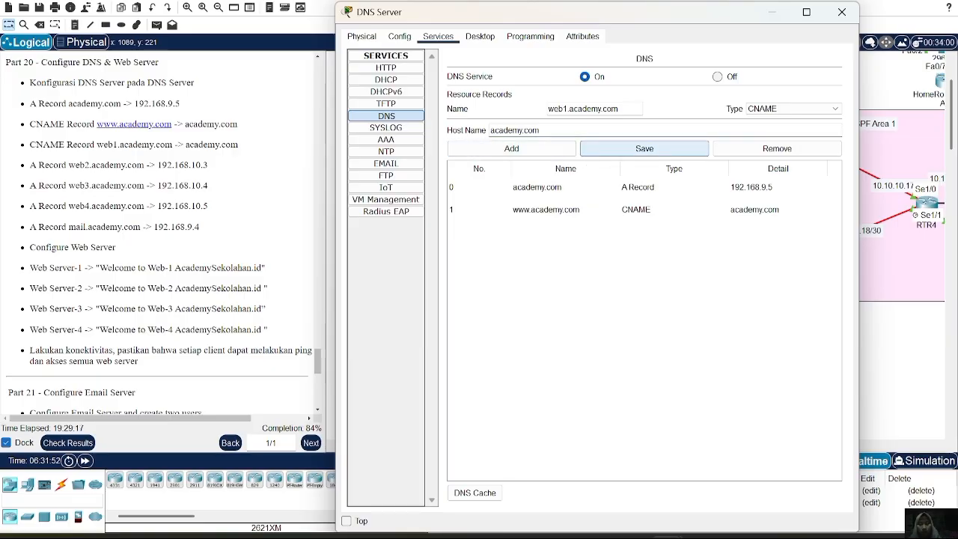
{"action": "left_click", "coordinate": [539, 152]}
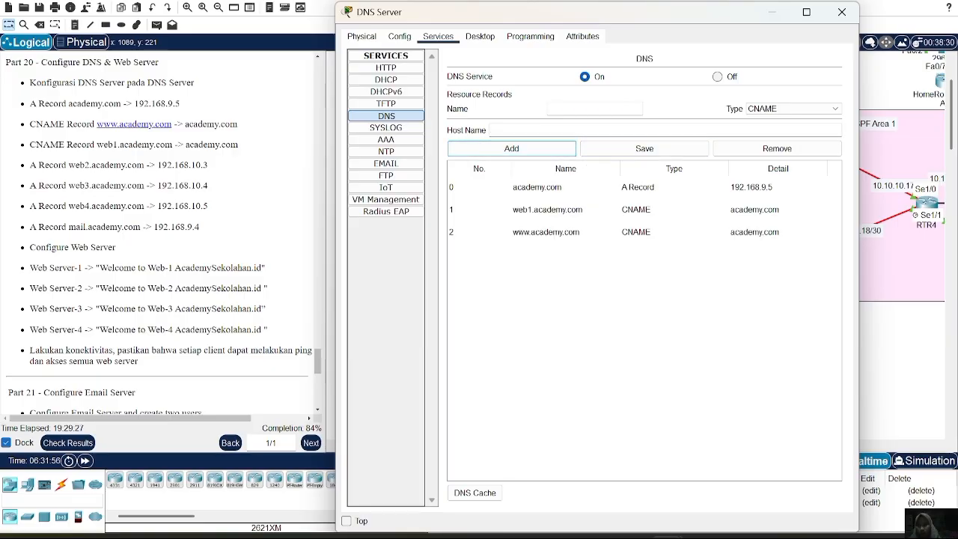
Switch the record type back to A Record and add web2.academy.com with address 192.168.10.3.
{"action": "left_click", "coordinate": [788, 111]}
{"action": "left_click", "coordinate": [771, 119]}
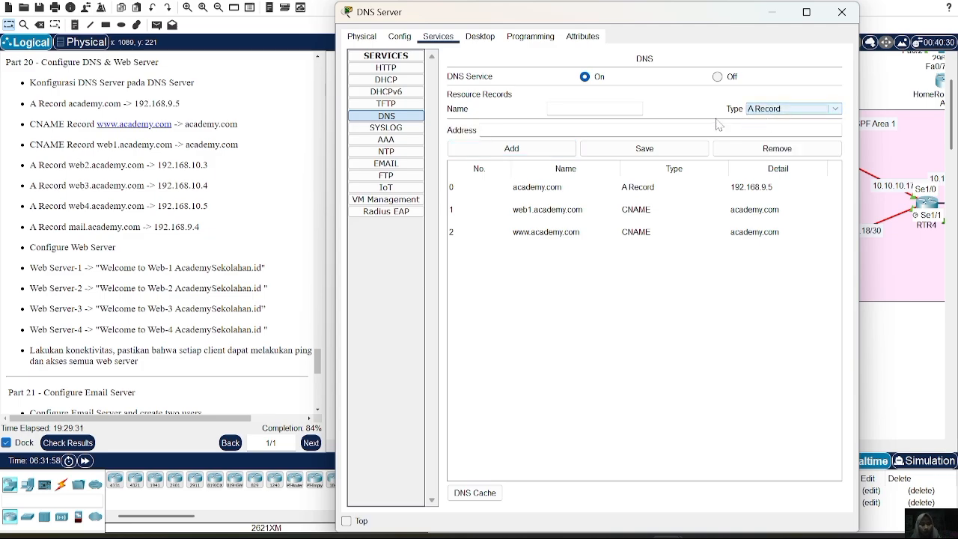
{"action": "left_click", "coordinate": [595, 110]}
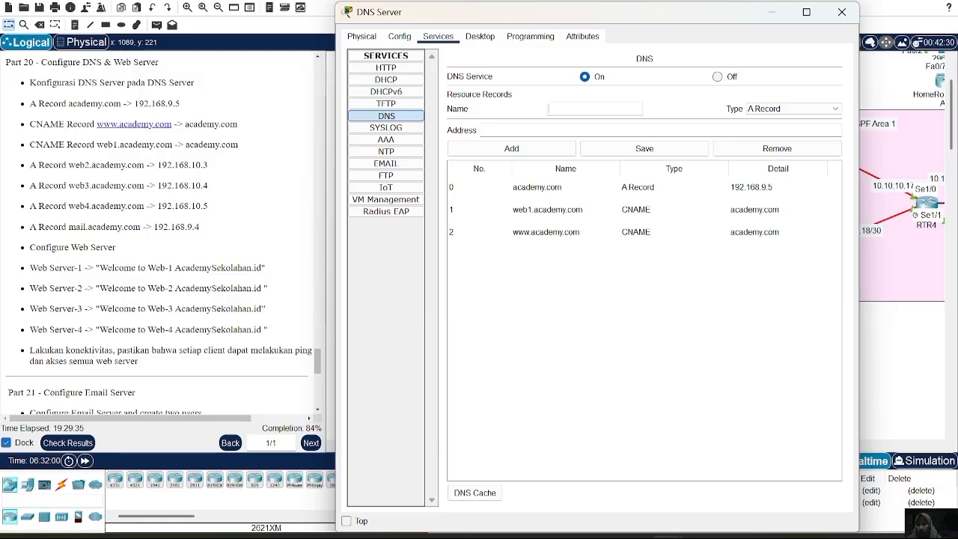
{"action": "type", "text": "web2.academy.com"}
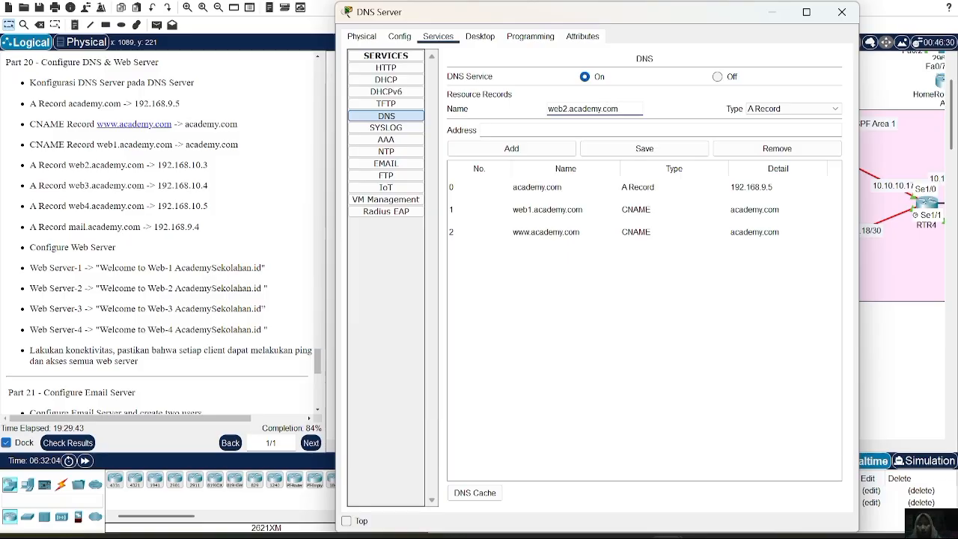
{"action": "key", "text": "Tab"}
{"action": "type", "text": "192.168"}
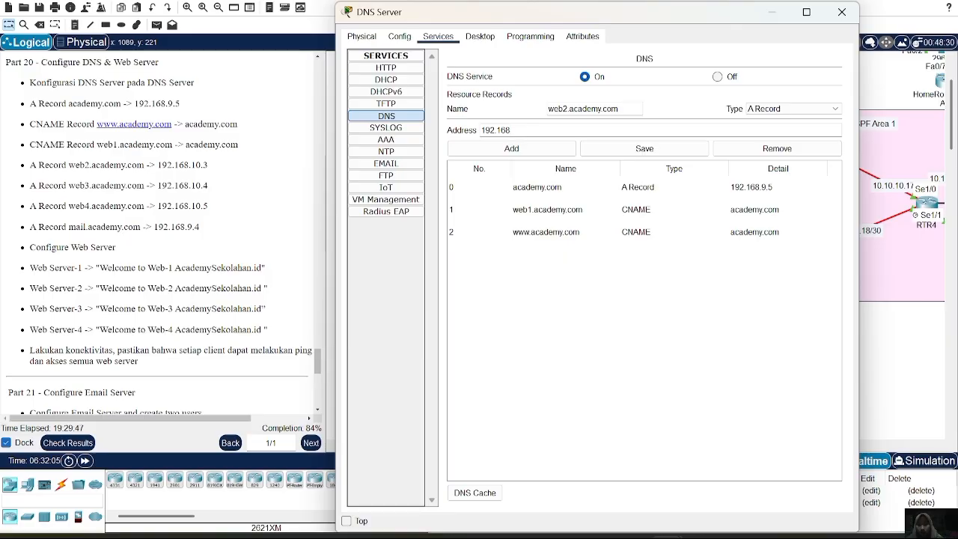
{"action": "type", "text": ".10.3"}
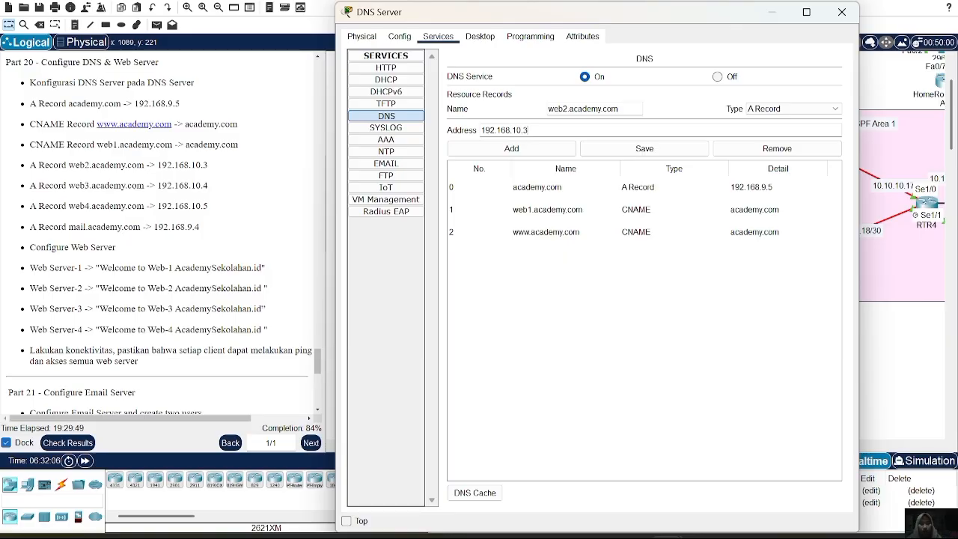
{"action": "left_click", "coordinate": [536, 149]}
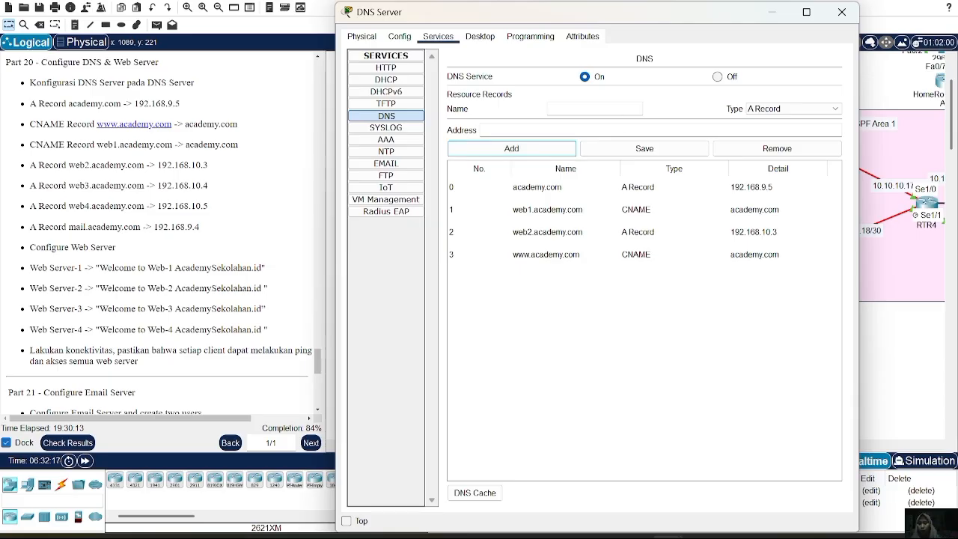
Add an A record that maps web3.academy.com to 192.168.10.4.
{"action": "left_click", "coordinate": [584, 109]}
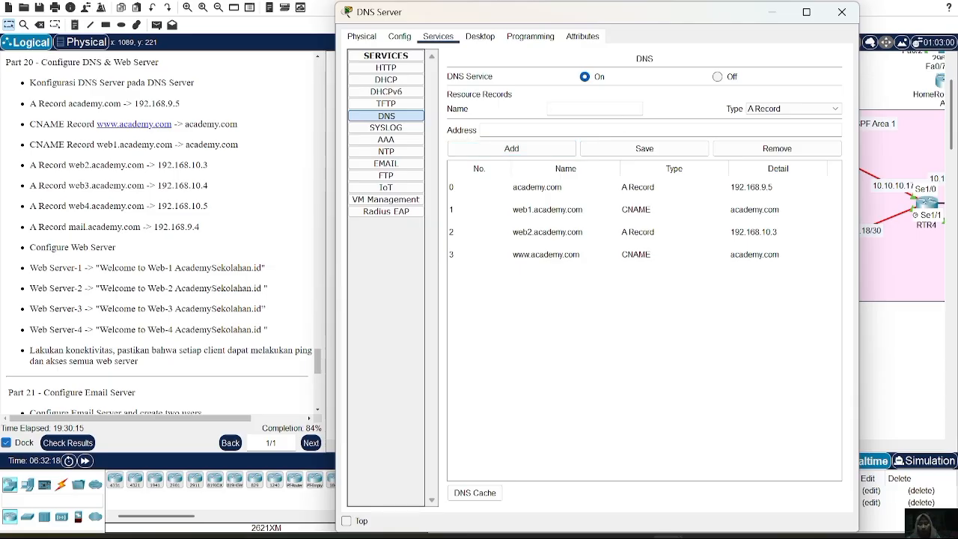
{"action": "type", "text": "web3"}
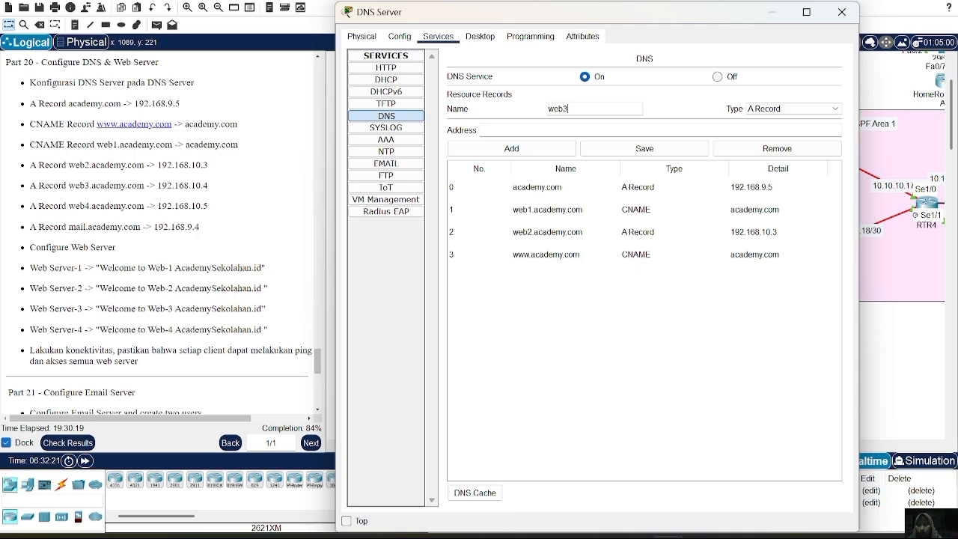
{"action": "type", "text": ".academy"}
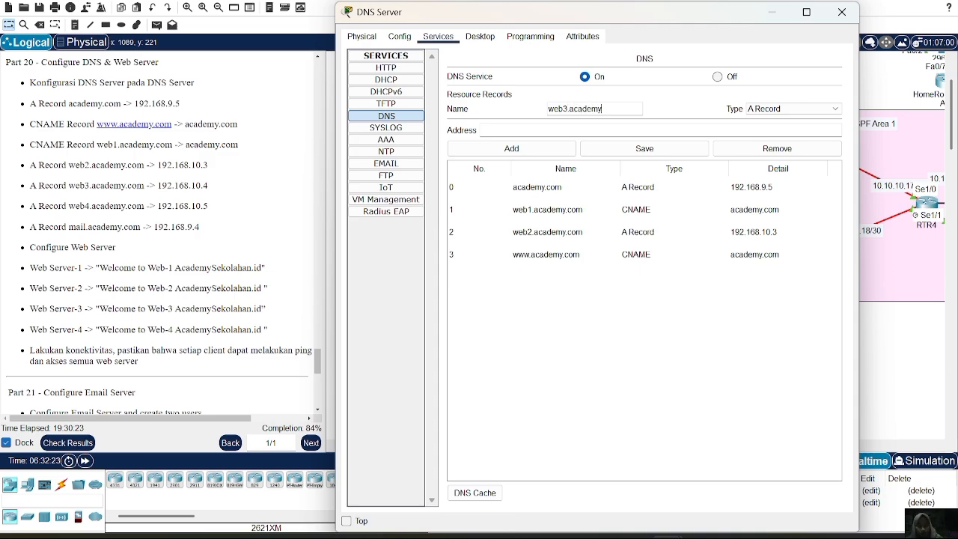
{"action": "type", "text": ".com"}
{"action": "type", "text": "192"}
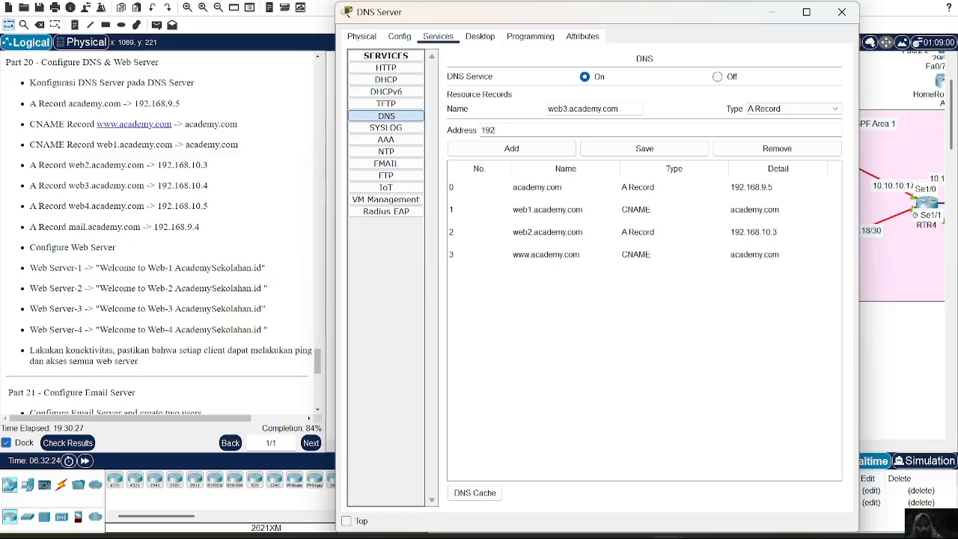
{"action": "type", "text": ".168.10.4"}
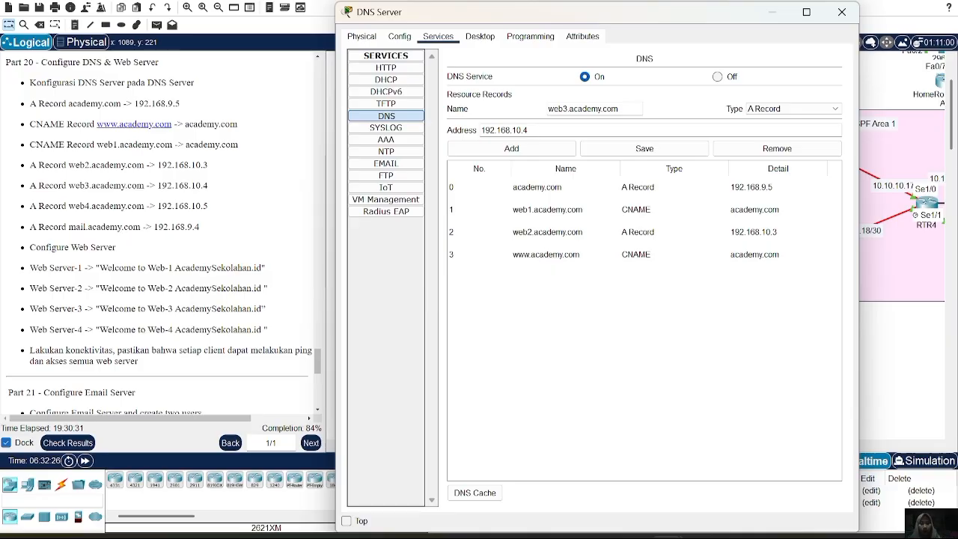
{"action": "left_click", "coordinate": [538, 149]}
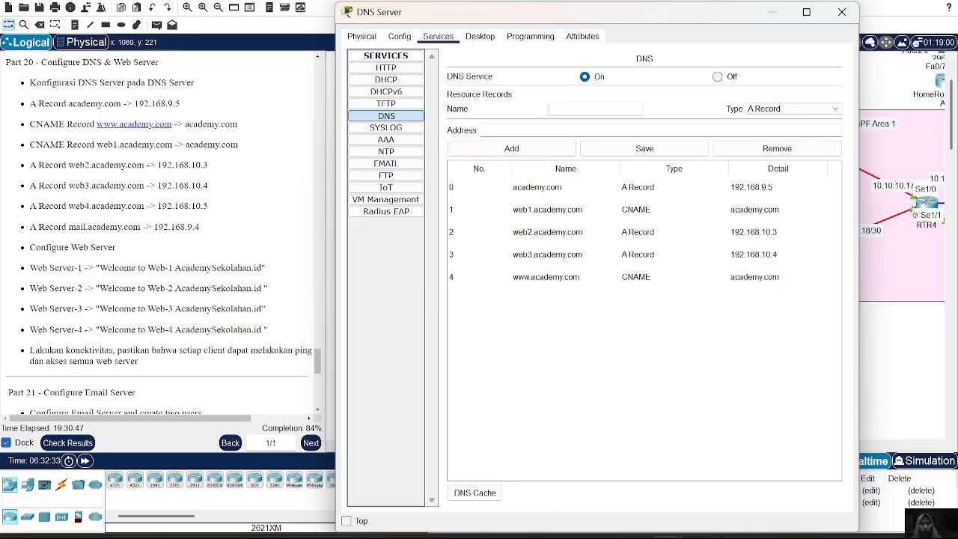
Add an A record that maps web4.academy.com to 192.168.10.5.
{"action": "type", "text": "we"}
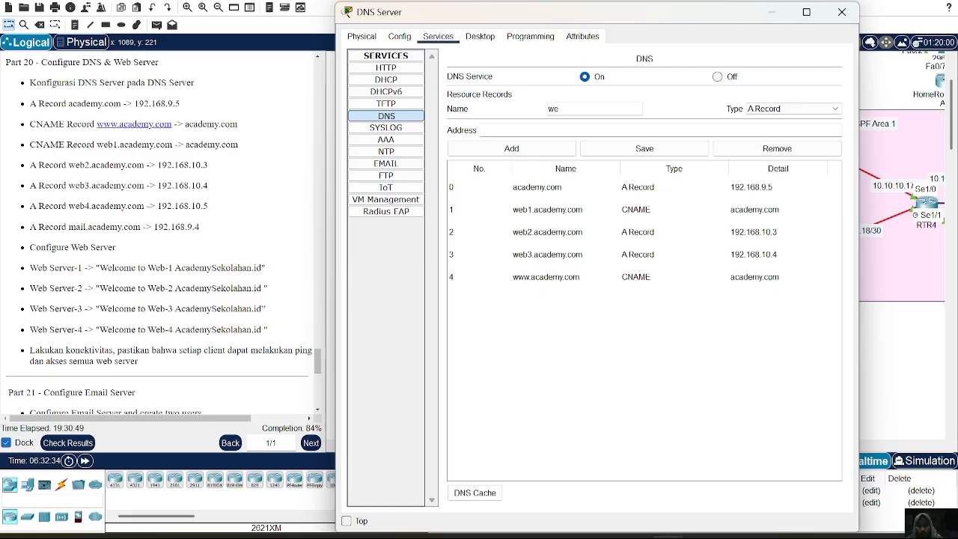
{"action": "type", "text": "b4.academu-y.com"}
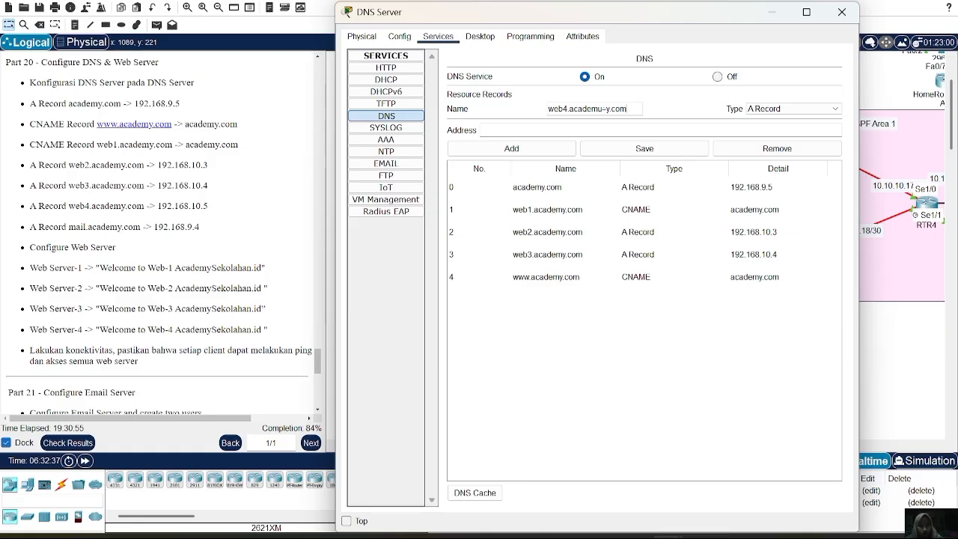
{"action": "key", "text": "BackSpace"}
{"action": "key", "text": "BackSpace"}
{"action": "key", "text": "BackSpace"}
{"action": "key", "text": "BackSpace"}
{"action": "key", "text": "BackSpace"}
{"action": "key", "text": "BackSpace"}
{"action": "key", "text": "BackSpace"}
{"action": "type", "text": "y.com"}
{"action": "left_click", "coordinate": [591, 130]}
{"action": "type", "text": "192"}
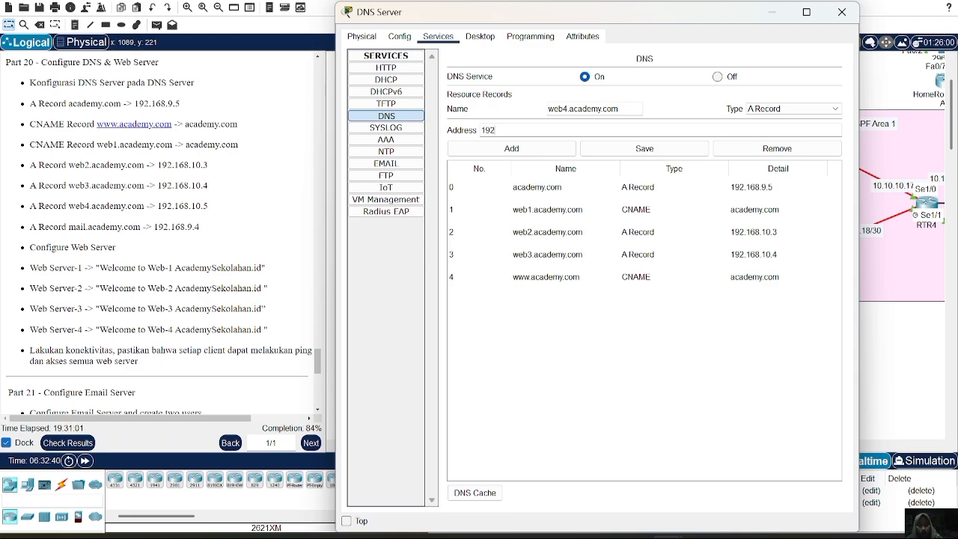
{"action": "type", "text": ".168.10.5"}
{"action": "left_click", "coordinate": [547, 149]}
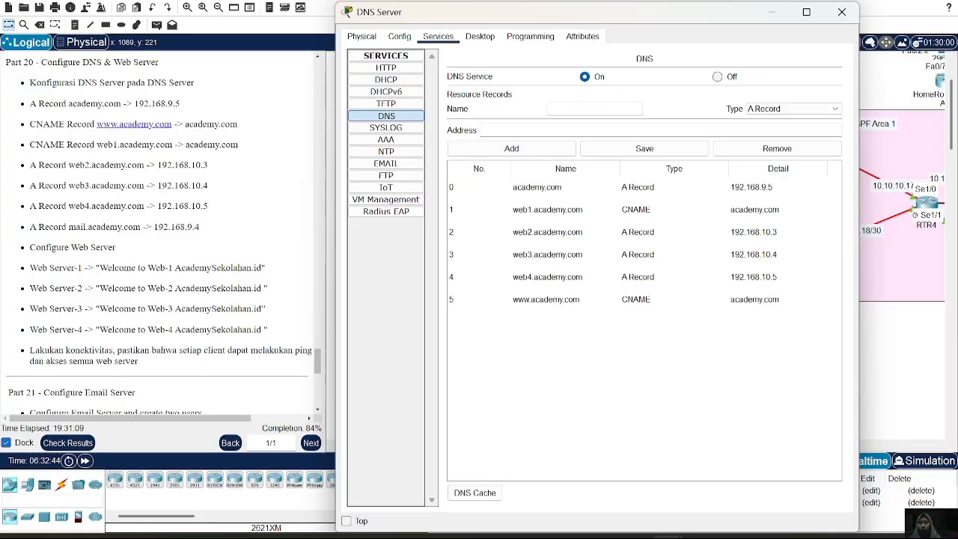
Add an A record that maps mail.academy.com to 192.168.9.4, and close the DNS server's window.
{"action": "type", "text": "mail"}
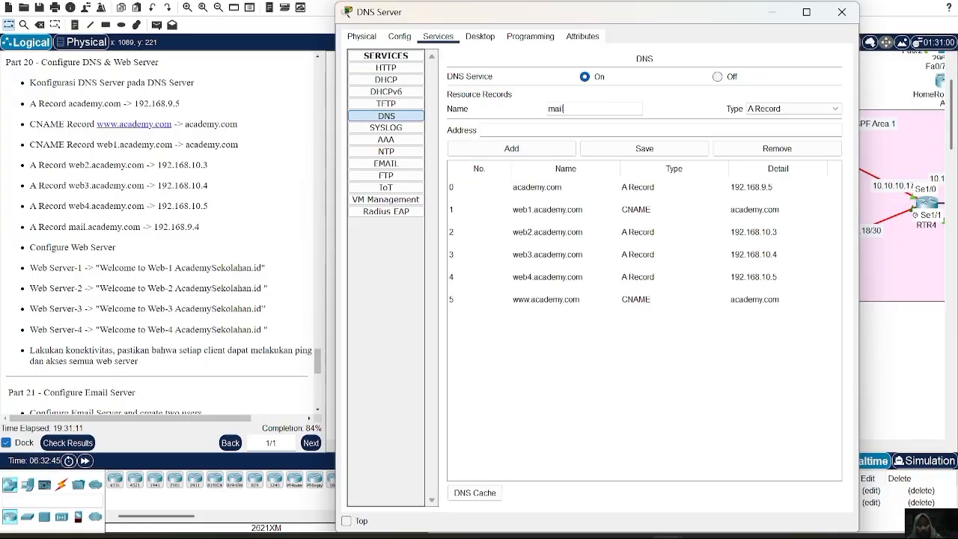
{"action": "type", "text": ".acade"}
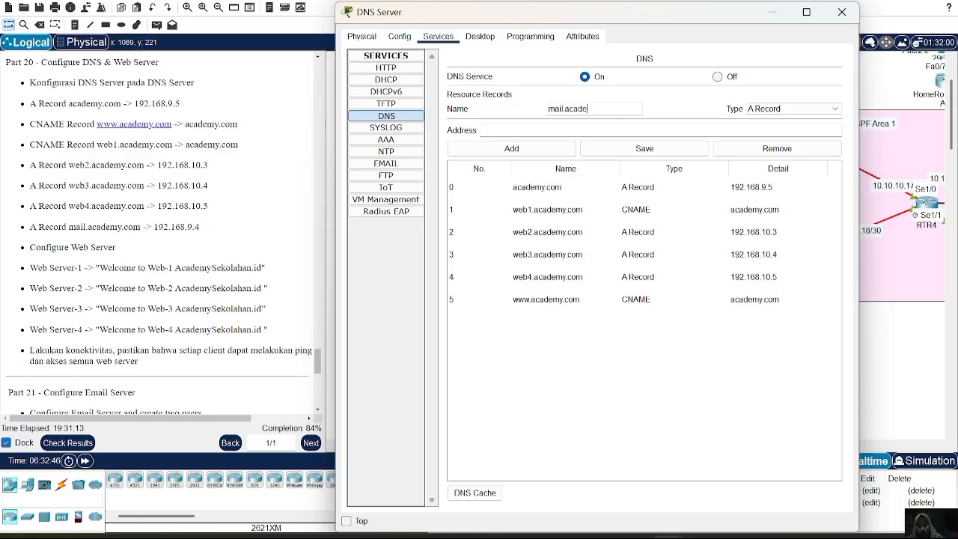
{"action": "type", "text": "my.com"}
{"action": "type", "text": "192.168"}
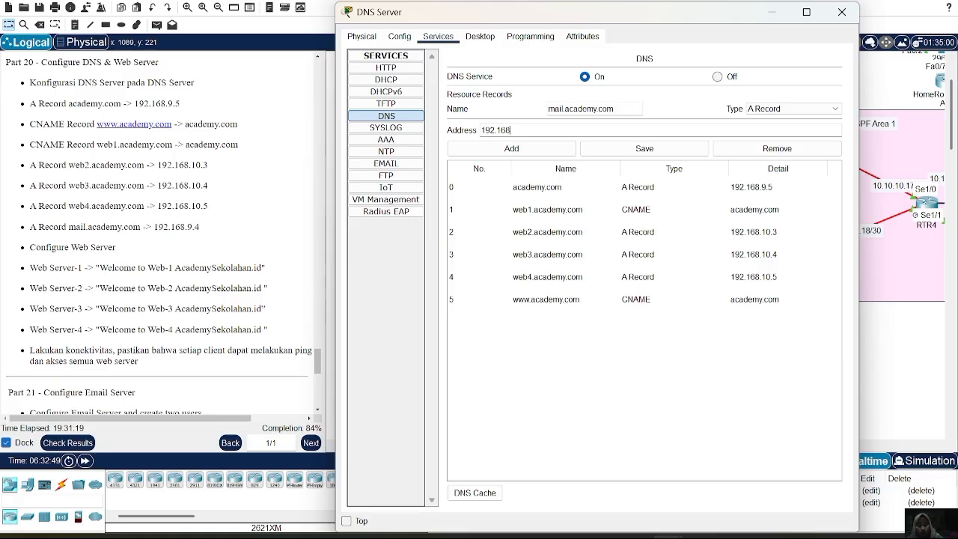
{"action": "type", "text": ".9.4"}
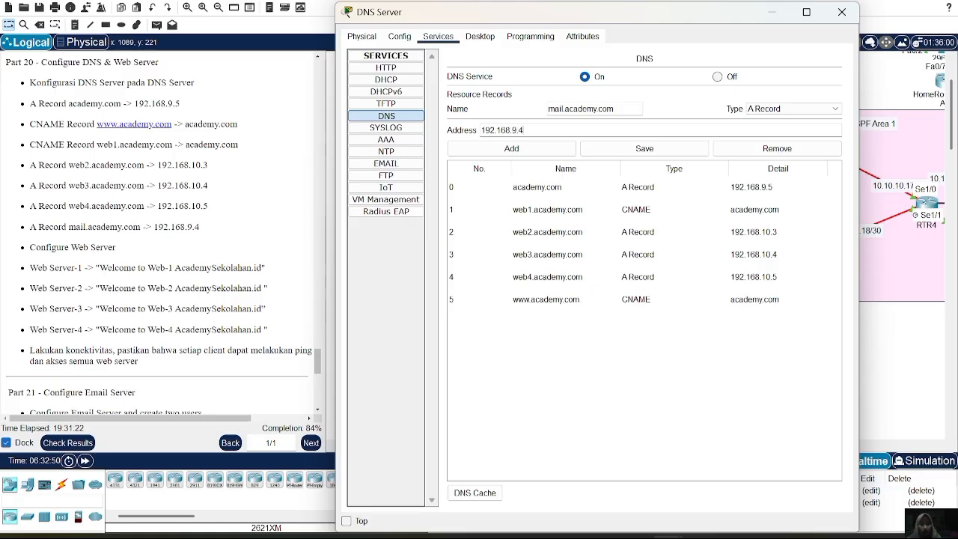
{"action": "left_click", "coordinate": [560, 152]}
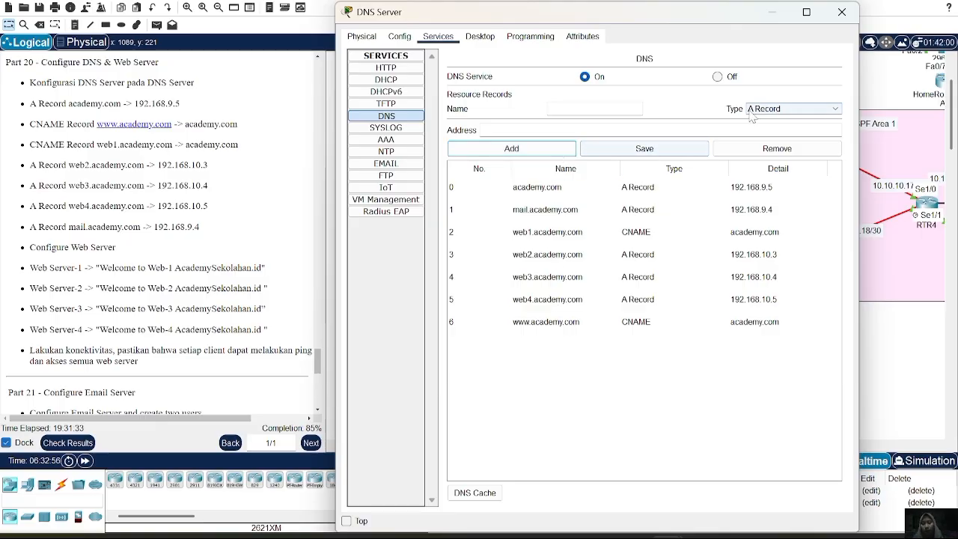
{"action": "left_click", "coordinate": [841, 12]}
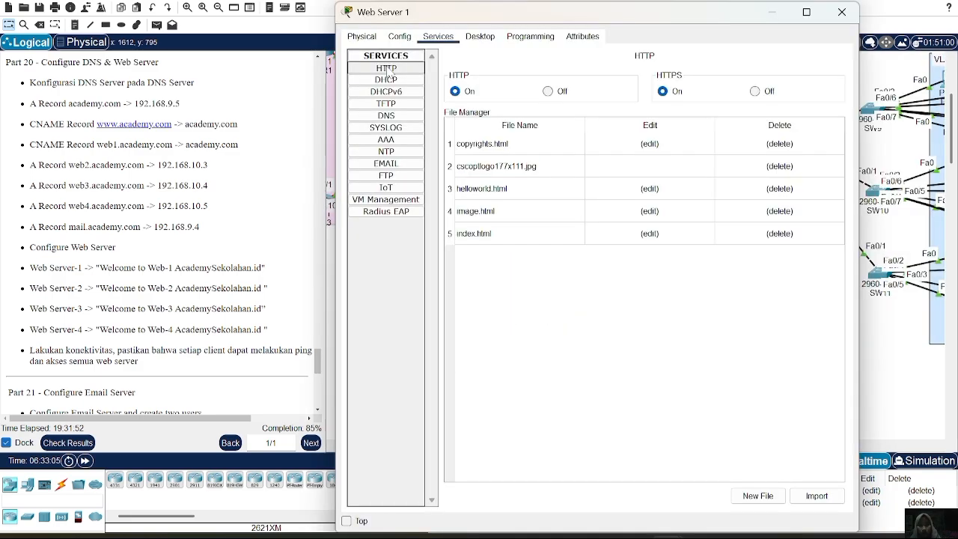
Edit index.html on Web Server 1 so the welcome line reads "Welcome to Web-1 AcademySekolahan.id" before the existing slogan.
{"action": "left_click", "coordinate": [651, 234]}
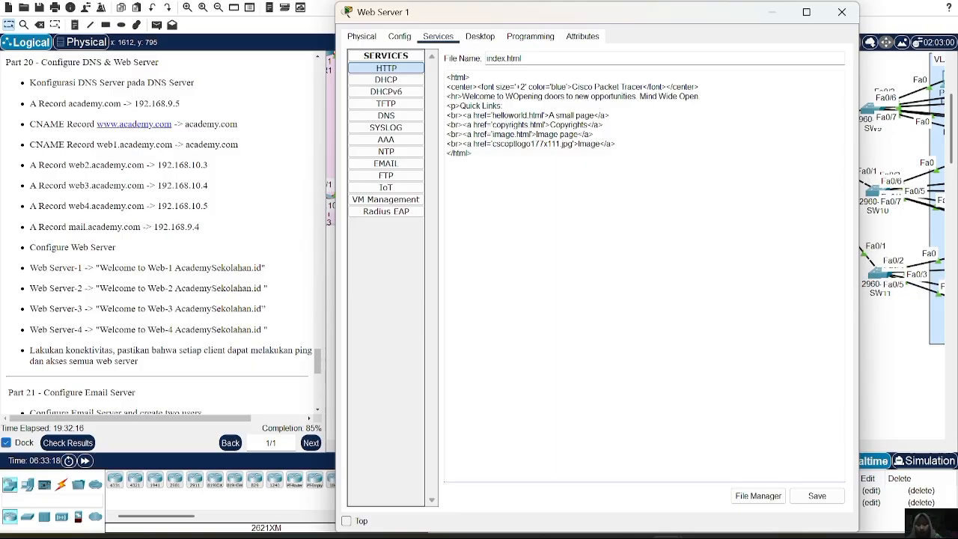
{"action": "type", "text": "e"}
{"action": "type", "text": "b-1"}
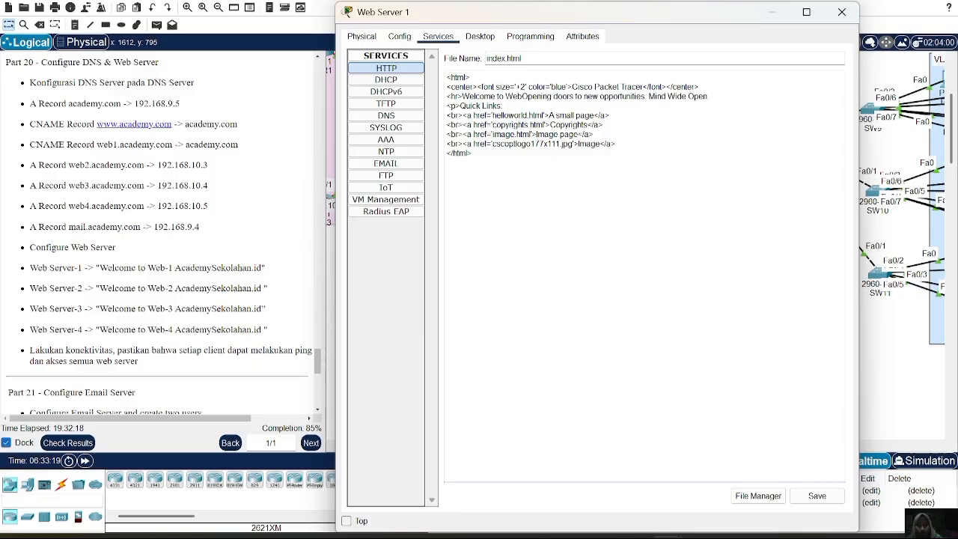
{"action": "type", "text": " A"}
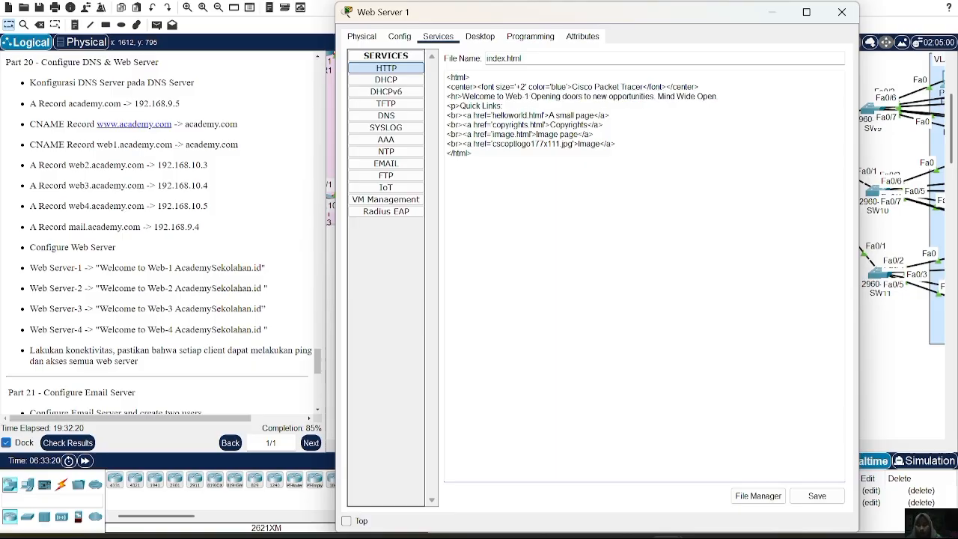
{"action": "type", "text": "ca"}
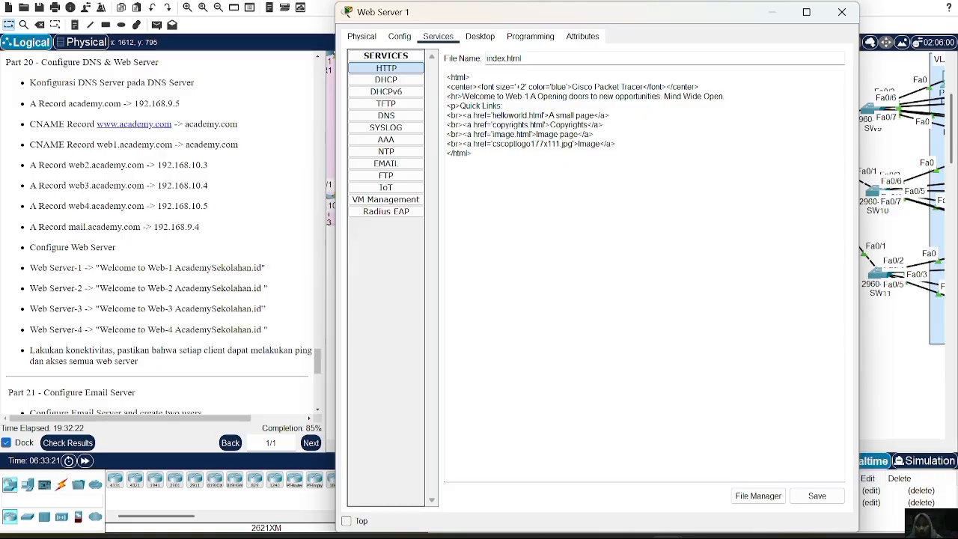
{"action": "type", "text": "demy"}
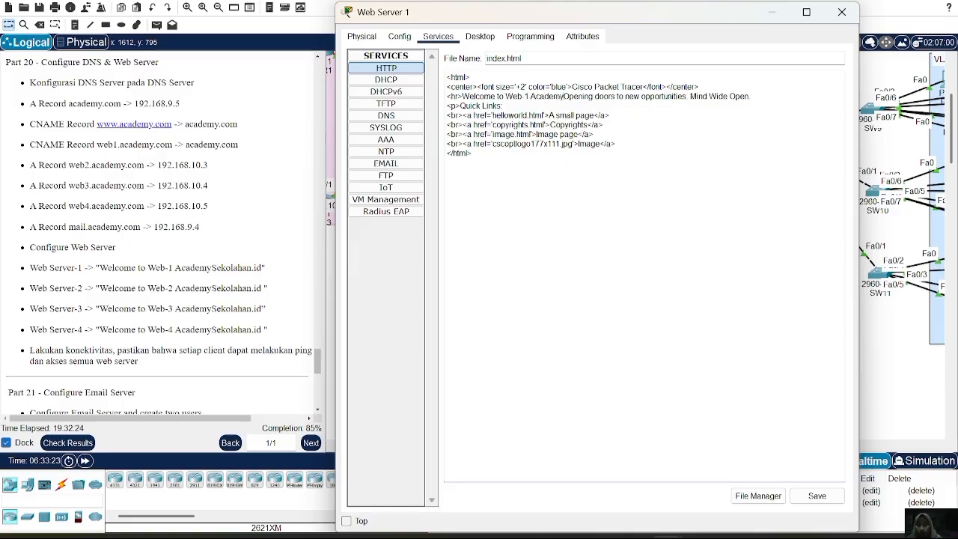
{"action": "type", "text": "S"}
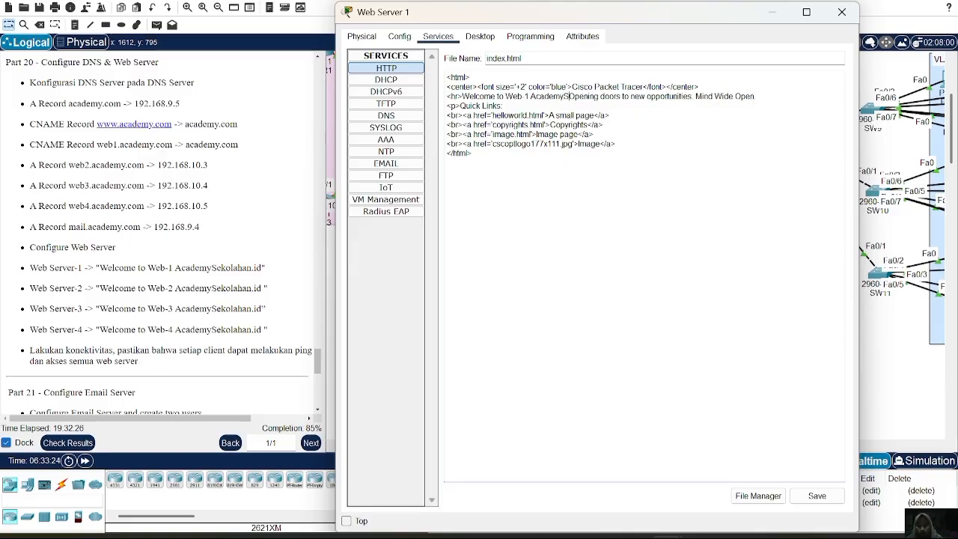
{"action": "type", "text": "ekolaan"}
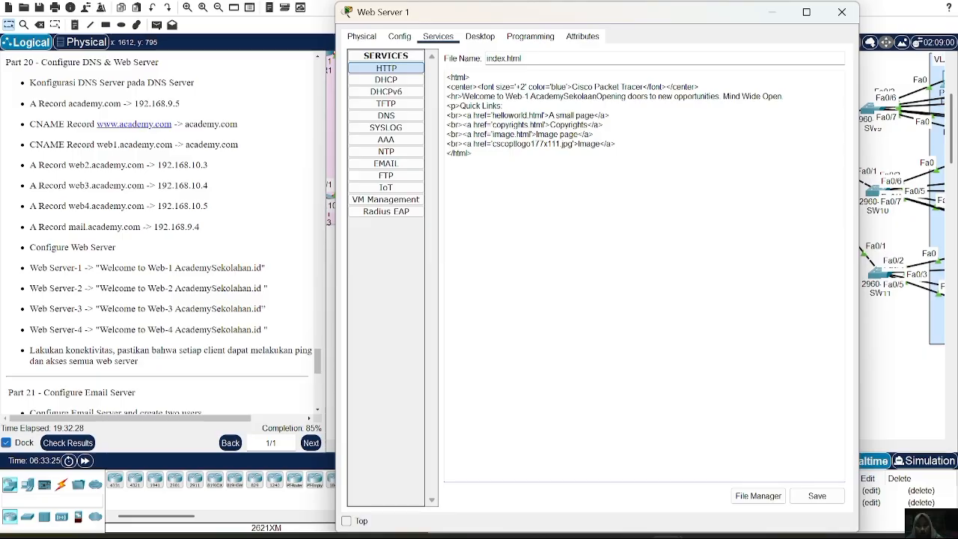
{"action": "type", "text": " id"}
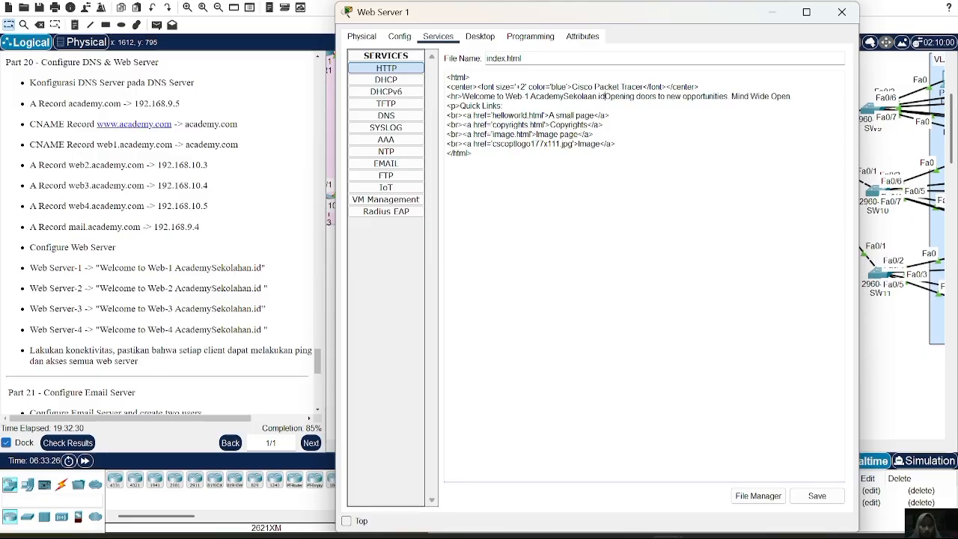
{"action": "type", "text": ".id"}
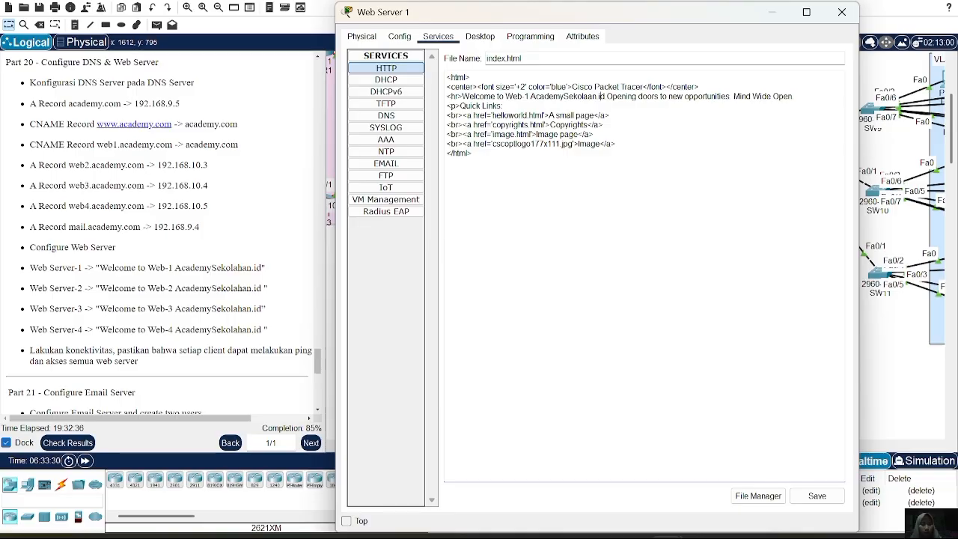
{"action": "key", "text": "BackSpace"}
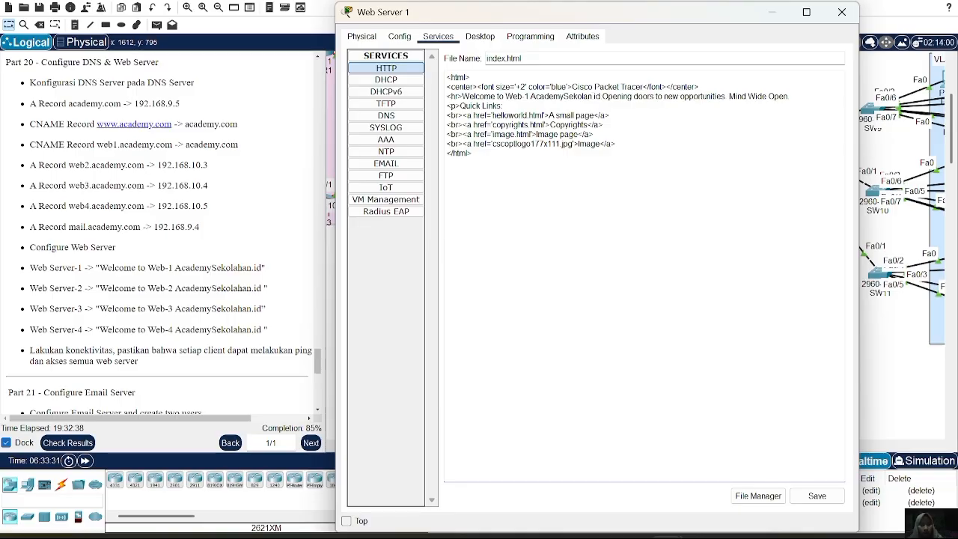
{"action": "type", "text": "ha"}
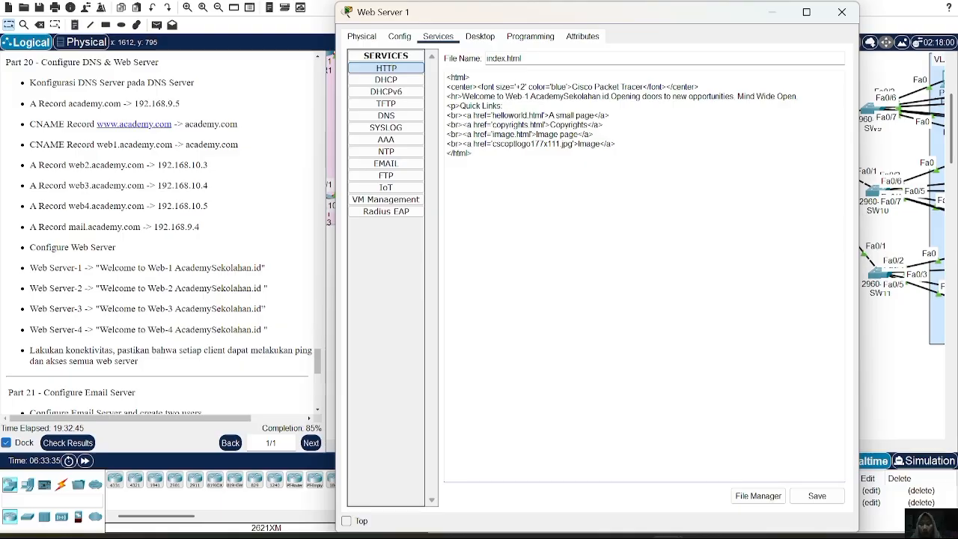
Replace the heading in Web Server 1's index.html with "Web-1 AcademySekolahan.id" and save it over the existing file.
{"action": "key", "text": "BackSpace"}
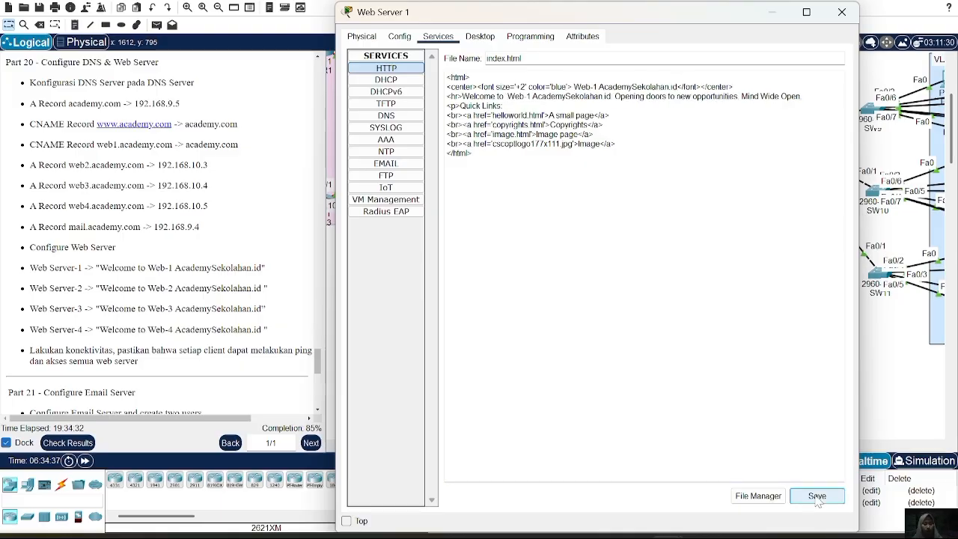
{"action": "left_click", "coordinate": [818, 496]}
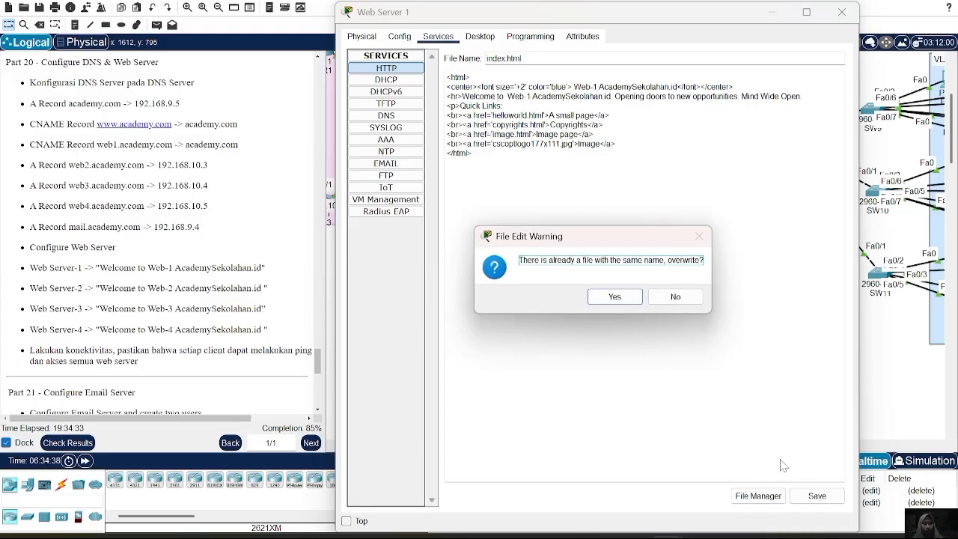
{"action": "left_click", "coordinate": [614, 297]}
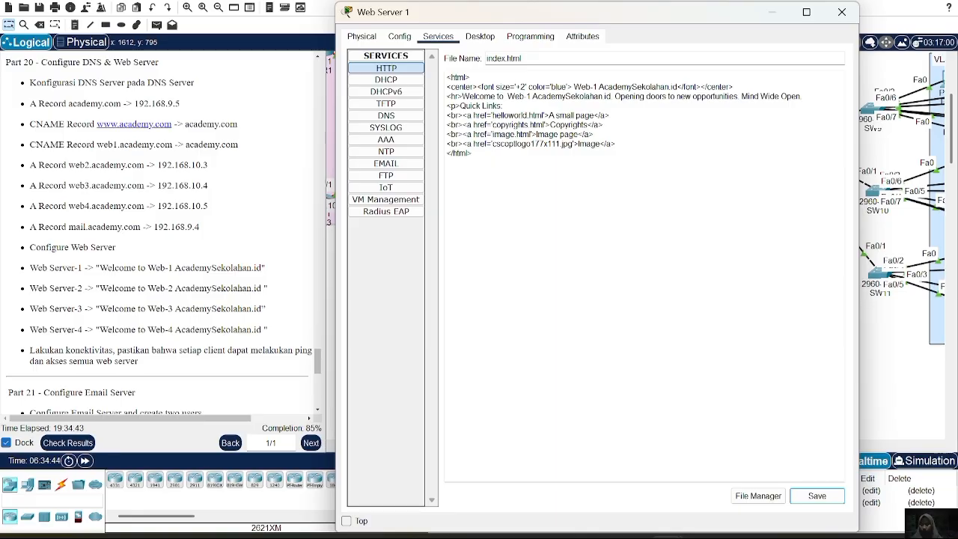
{"action": "left_click", "coordinate": [842, 15]}
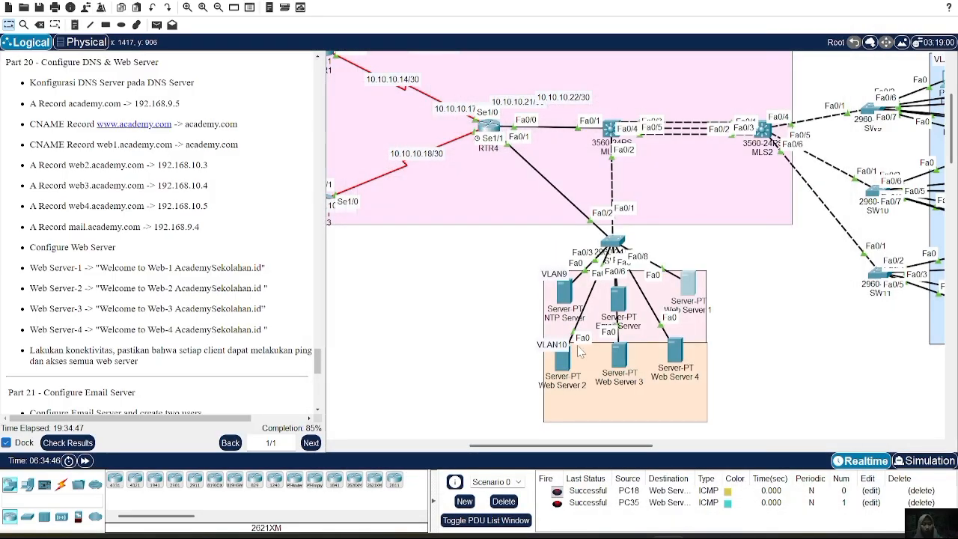
Edit index.html on Web Server 2 so the welcome line reads "Welcome to Web-2 AcademySekolahan.id" before the existing slogan.
{"action": "left_click", "coordinate": [562, 367]}
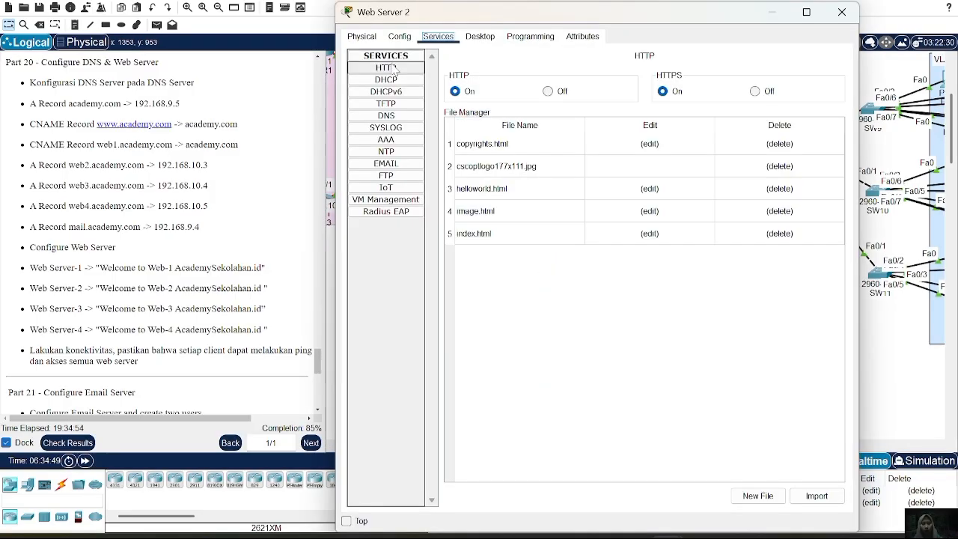
{"action": "left_click", "coordinate": [662, 236]}
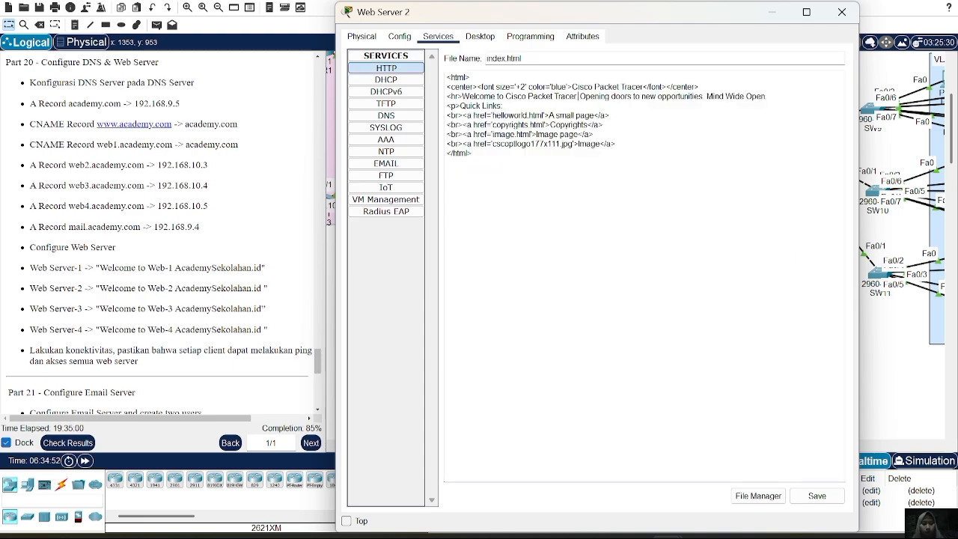
{"action": "key", "text": "BackSpace"}
{"action": "key", "text": "BackSpace"}
{"action": "key", "text": "BackSpace"}
{"action": "key", "text": "BackSpace"}
{"action": "key", "text": "BackSpace"}
{"action": "key", "text": "BackSpace"}
{"action": "key", "text": "BackSpace"}
{"action": "key", "text": "BackSpace"}
{"action": "key", "text": "BackSpace"}
{"action": "key", "text": "BackSpace"}
{"action": "key", "text": "BackSpace"}
{"action": "key", "text": "BackSpace"}
{"action": "key", "text": "BackSpace"}
{"action": "key", "text": "BackSpace"}
{"action": "key", "text": "BackSpace"}
{"action": "key", "text": "BackSpace"}
{"action": "key", "text": "BackSpace"}
{"action": "key", "text": "BackSpace"}
{"action": "key", "text": "BackSpace"}
{"action": "key", "text": "BackSpace"}
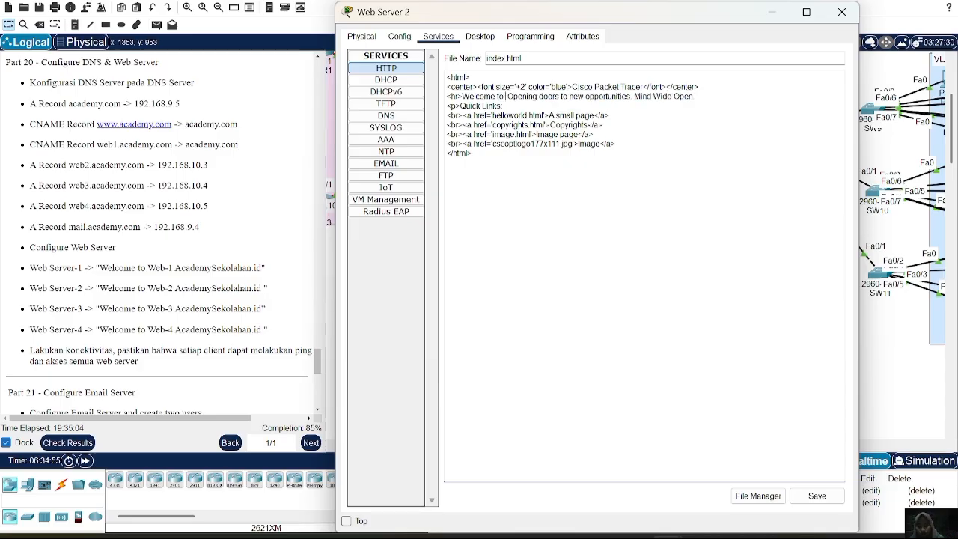
{"action": "key", "text": "ctrl+v"}
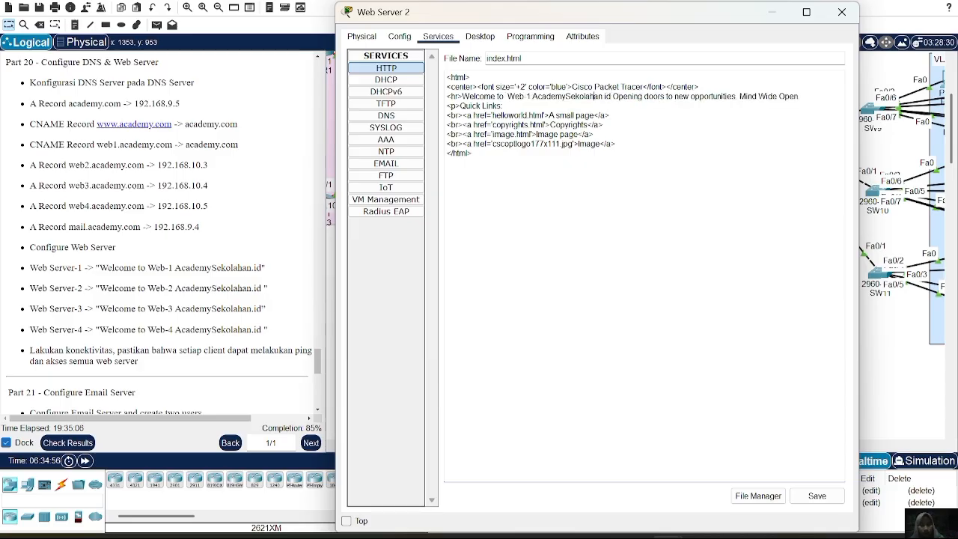
{"action": "key", "text": "BackSpace"}
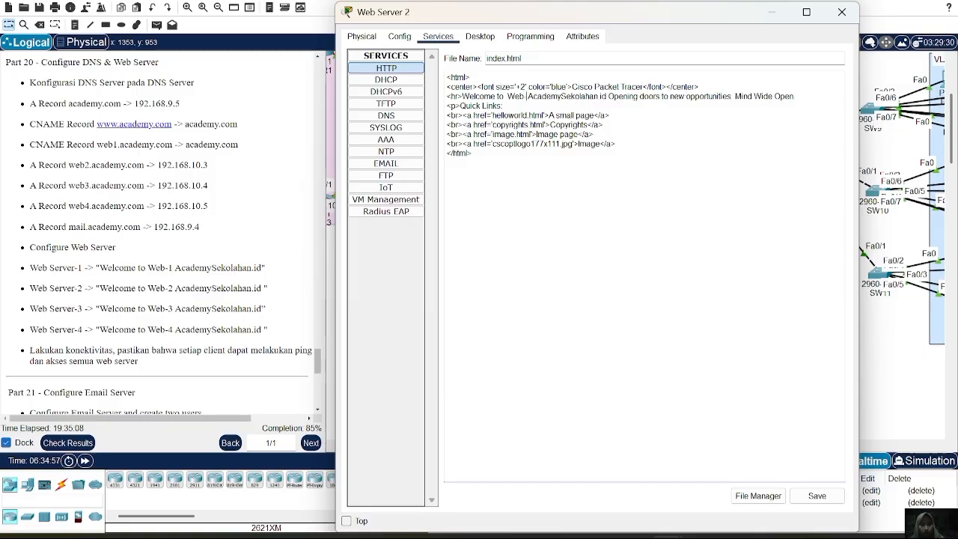
{"action": "type", "text": "2"}
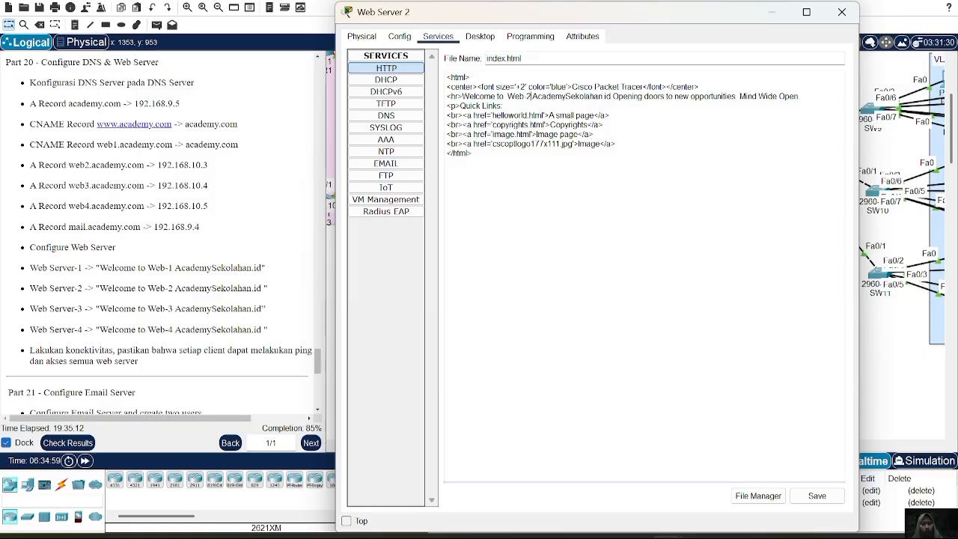
Replace the "Cisco Packet Tracer" heading with the copied "Web-1 AcademySekolahan.id" text and save Web Server 2's index.html over the existing file.
{"action": "left_click_drag", "start_coordinate": [572, 87], "coordinate": [641, 87]}
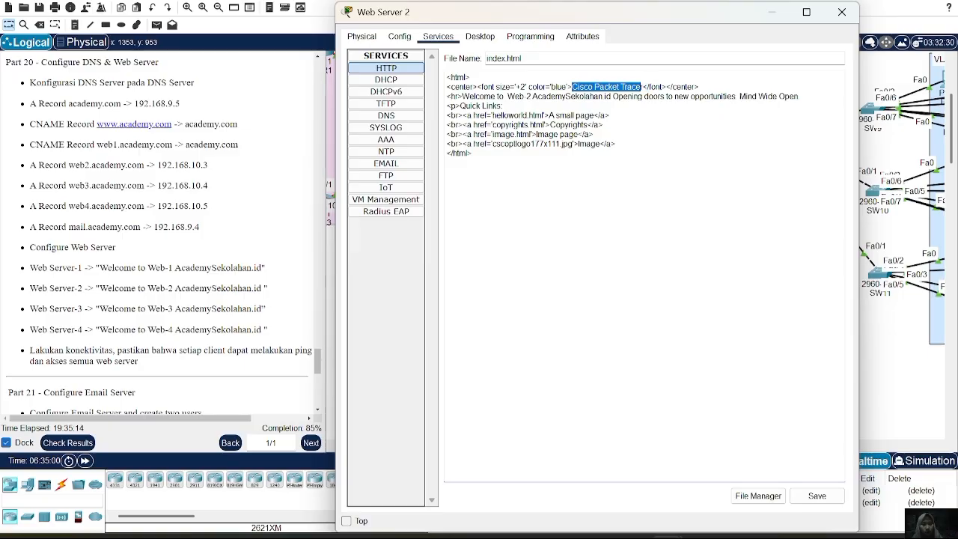
{"action": "key", "text": "ctrl+v"}
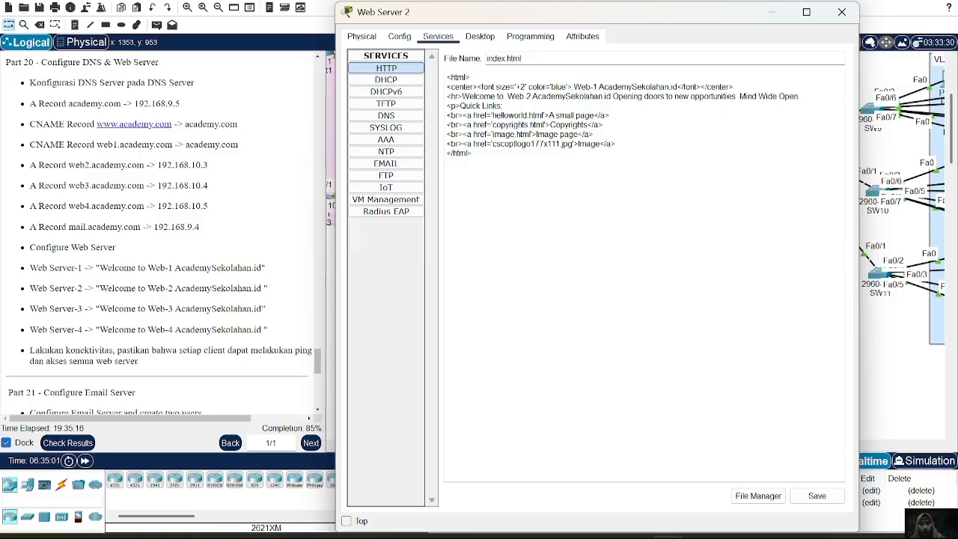
{"action": "left_click", "coordinate": [817, 496]}
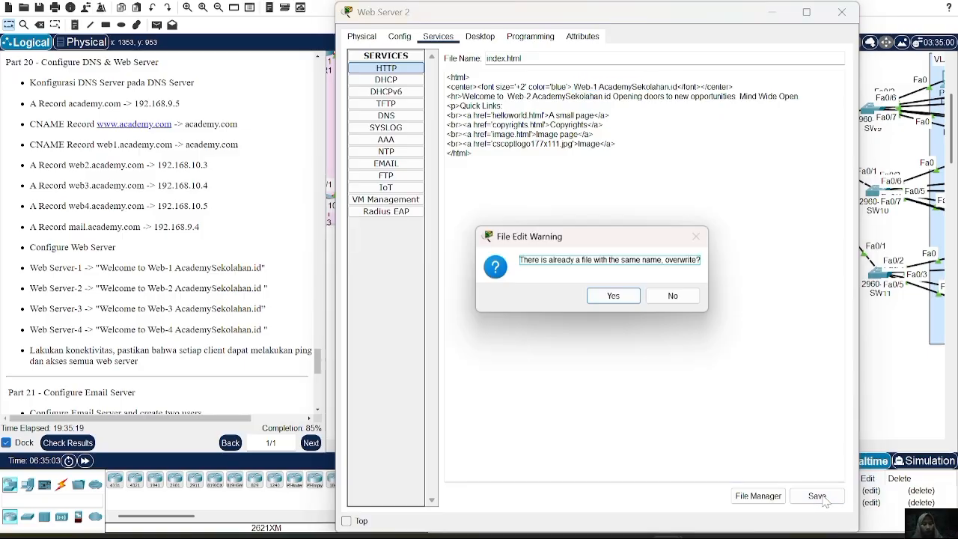
{"action": "left_click", "coordinate": [612, 297]}
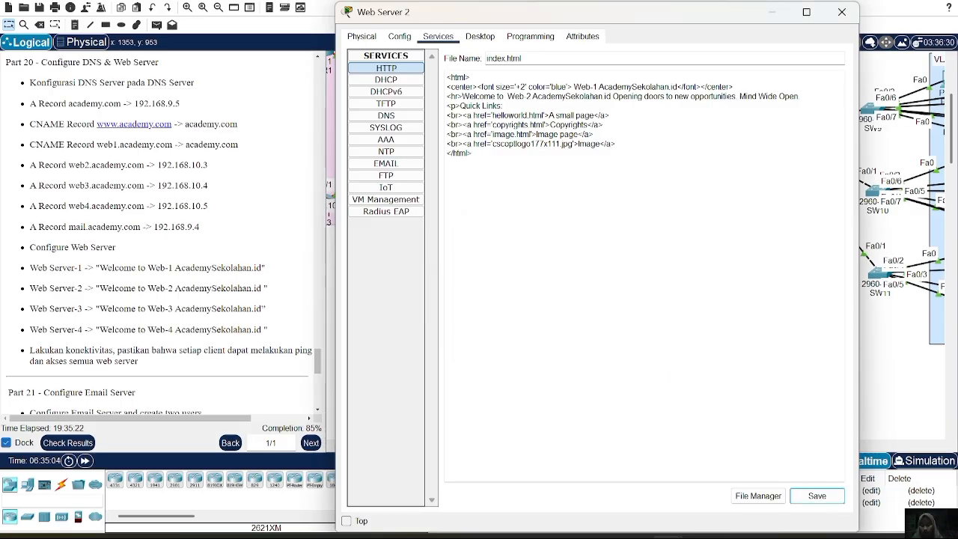
Replace the "Cisco Packet Tracer" heading in Web Server 3's index.html with "Web-3 AcademySekolahan.id".
{"action": "left_click", "coordinate": [842, 14]}
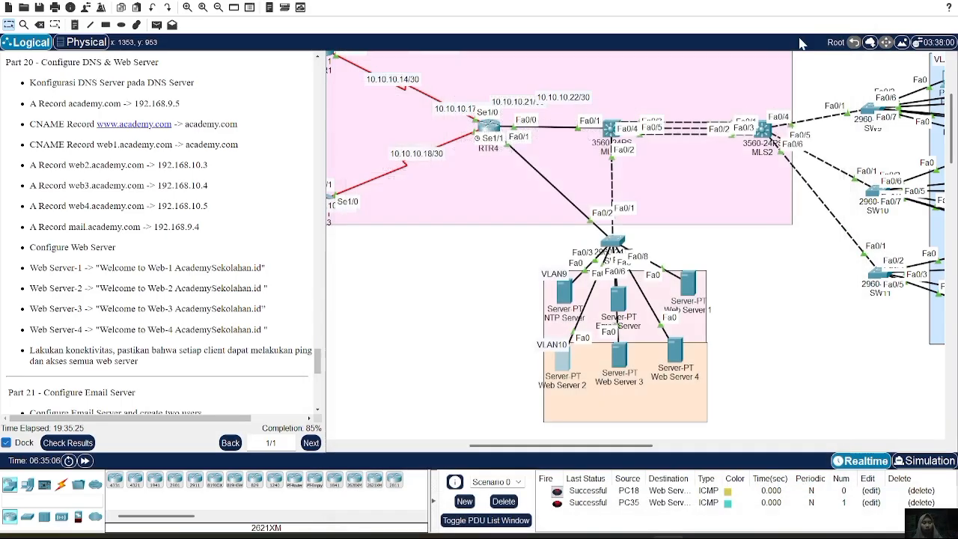
{"action": "left_click", "coordinate": [619, 353]}
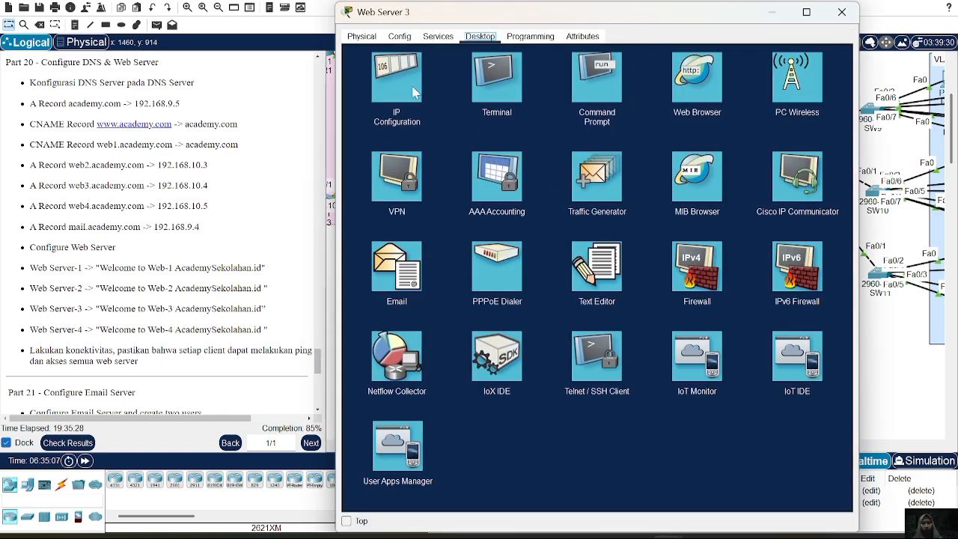
{"action": "left_click", "coordinate": [440, 38]}
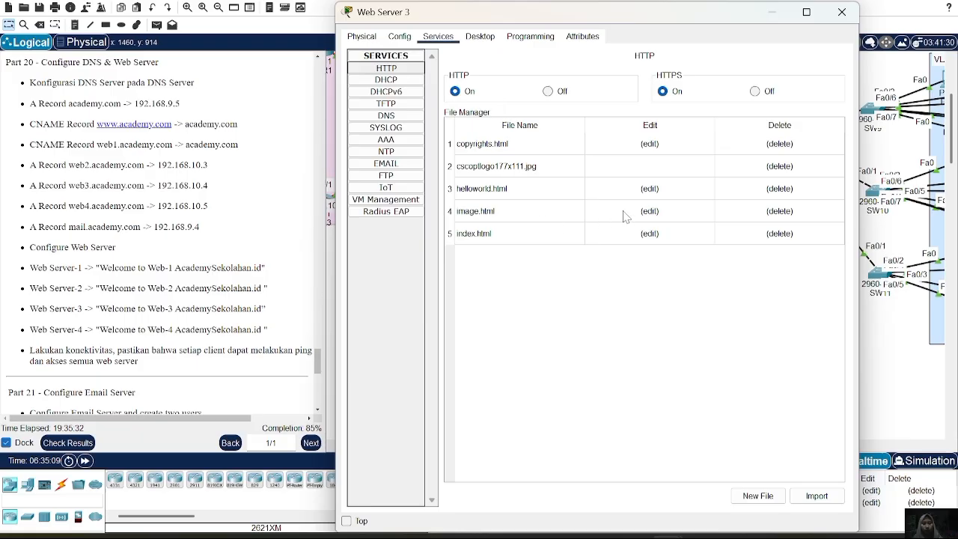
{"action": "left_click", "coordinate": [649, 235]}
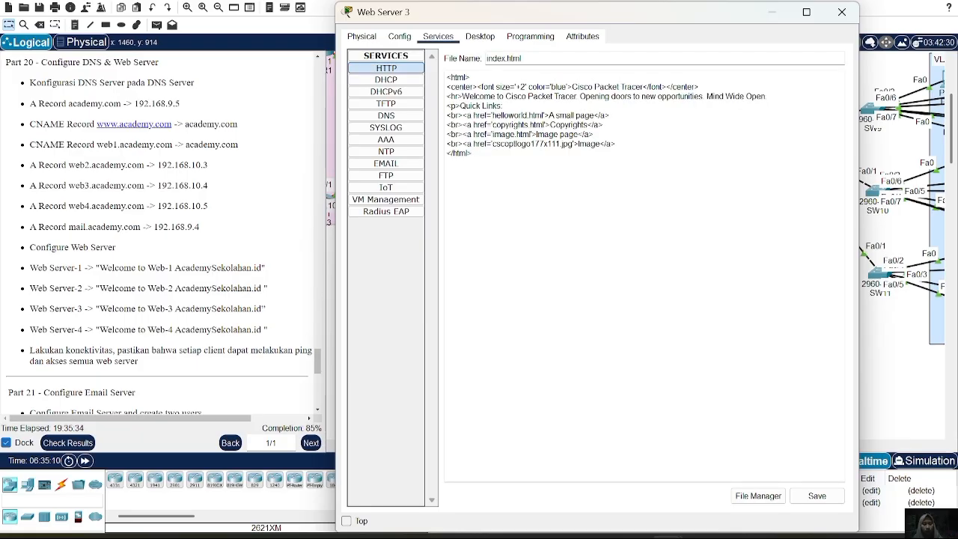
{"action": "left_click_drag", "start_coordinate": [573, 87], "coordinate": [642, 86]}
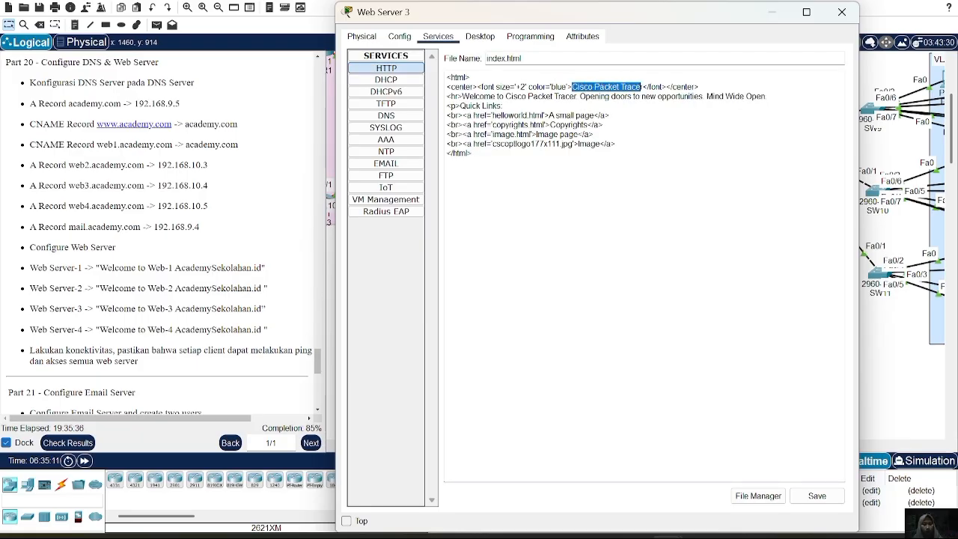
{"action": "key", "text": "BackSpace"}
{"action": "type", "text": "Web-1 AcademySekolahan.id"}
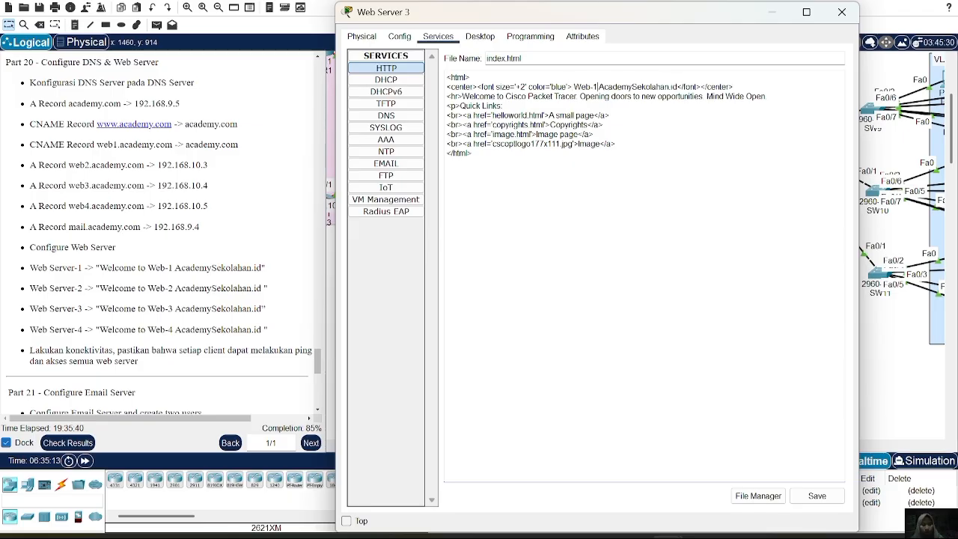
{"action": "key", "text": "BackSpace"}
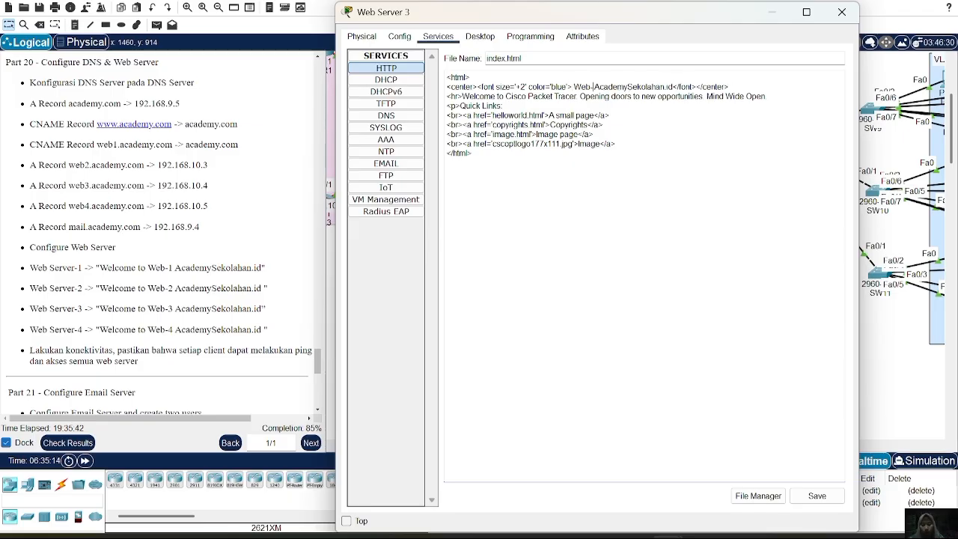
{"action": "type", "text": "3"}
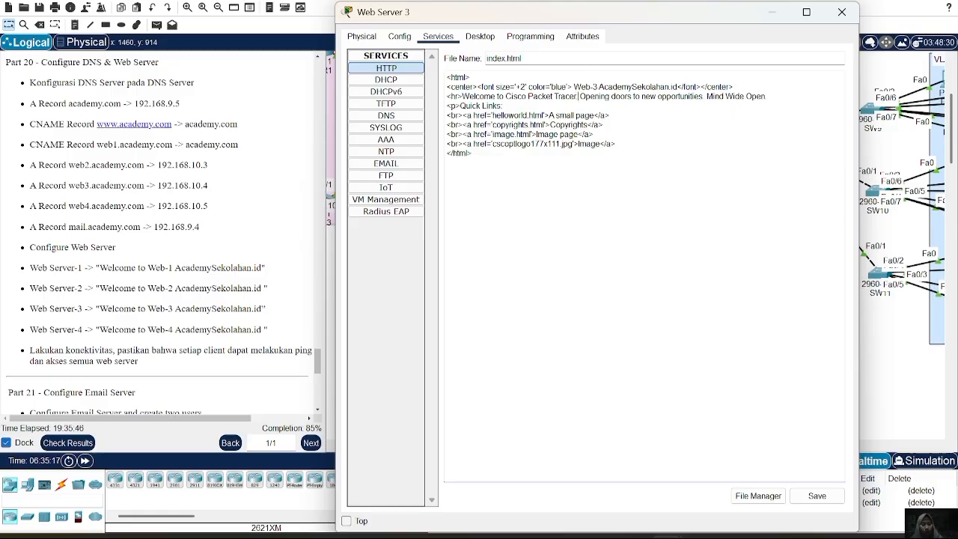
Change Web Server 3's welcome line to "Welcome to Web-3 AcademySekolahan.id" before the slogan and save index.html over the existing file.
{"action": "key", "text": "BackSpace"}
{"action": "key", "text": "BackSpace"}
{"action": "key", "text": "BackSpace"}
{"action": "key", "text": "BackSpace"}
{"action": "key", "text": "BackSpace"}
{"action": "key", "text": "BackSpace"}
{"action": "key", "text": "BackSpace"}
{"action": "key", "text": "BackSpace"}
{"action": "key", "text": "BackSpace"}
{"action": "key", "text": "BackSpace"}
{"action": "key", "text": "BackSpace"}
{"action": "key", "text": "BackSpace"}
{"action": "key", "text": "BackSpace"}
{"action": "key", "text": "BackSpace"}
{"action": "key", "text": "BackSpace"}
{"action": "key", "text": "BackSpace"}
{"action": "key", "text": "BackSpace"}
{"action": "key", "text": "BackSpace"}
{"action": "key", "text": "BackSpace"}
{"action": "key", "text": "BackSpace"}
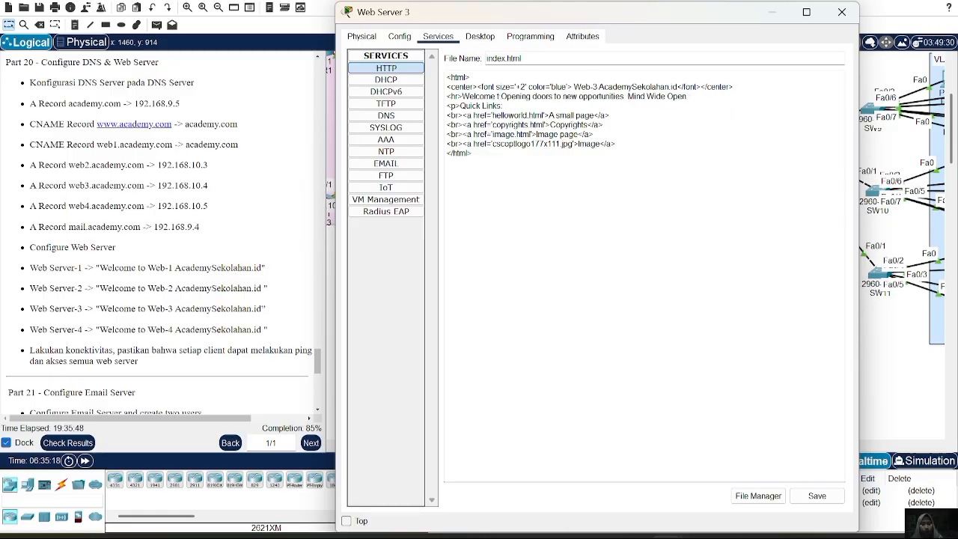
{"action": "type", "text": "o  Web-1 AcademySekolahan.id"}
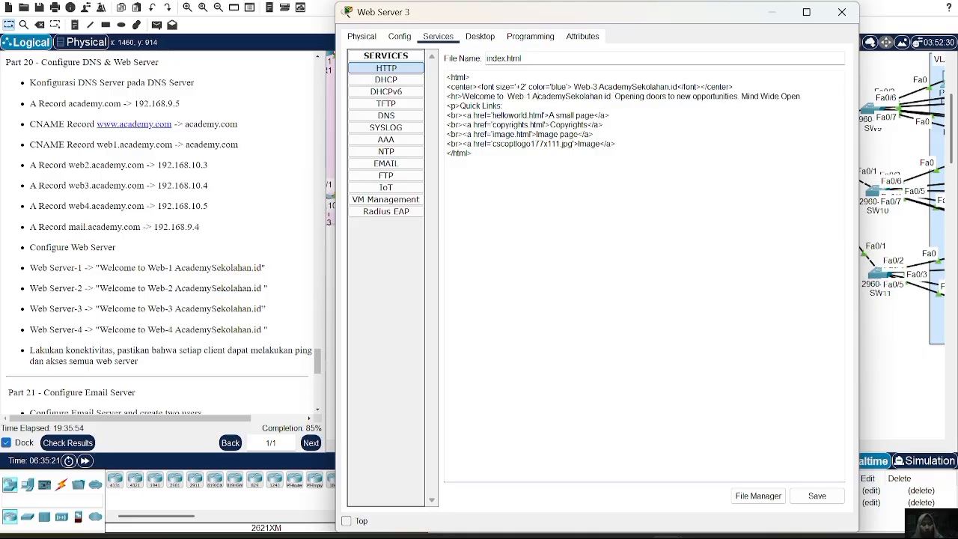
{"action": "key", "text": "BackSpace"}
{"action": "type", "text": "3"}
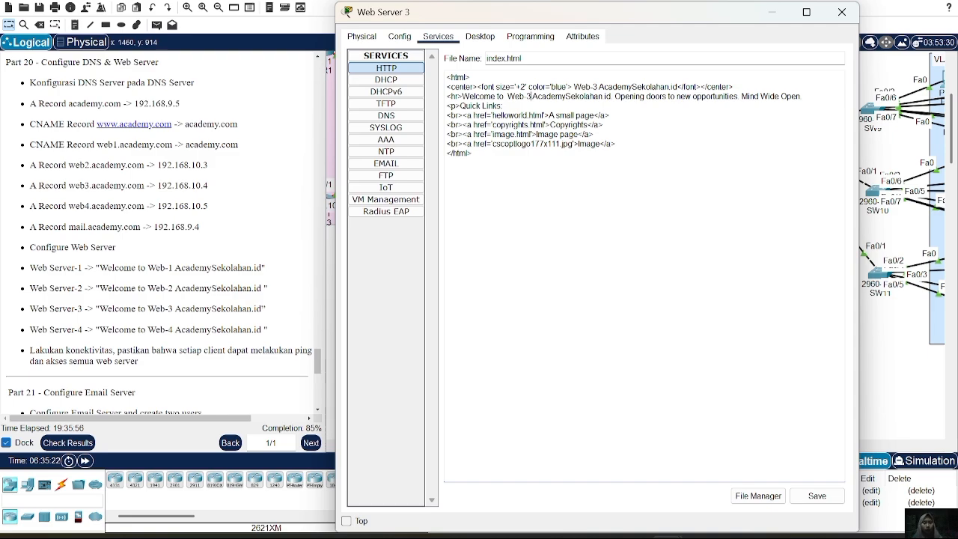
{"action": "left_click", "coordinate": [817, 497]}
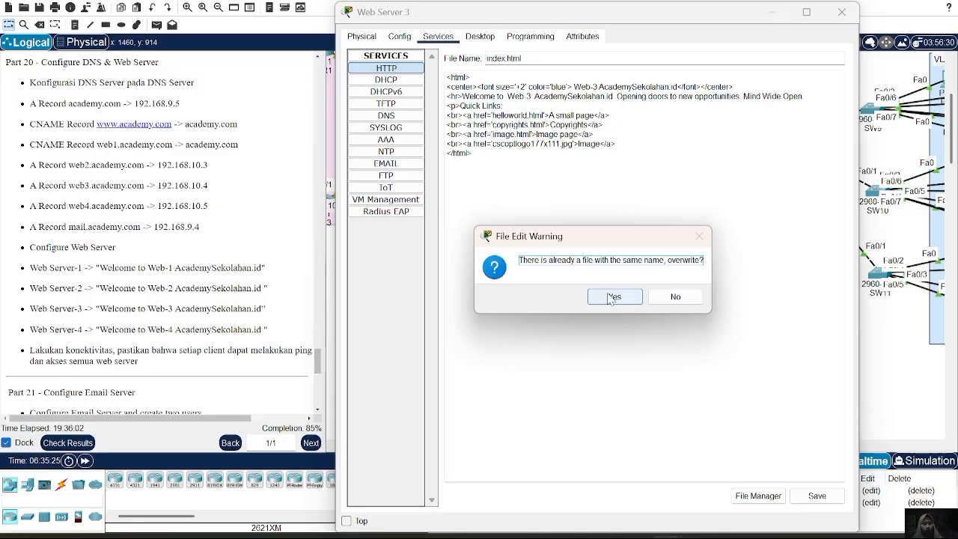
{"action": "left_click", "coordinate": [614, 297]}
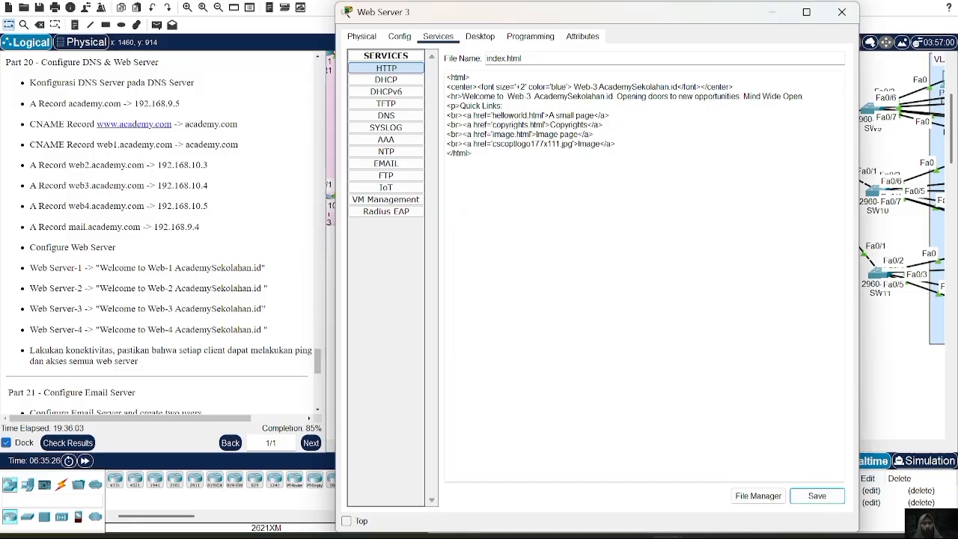
{"action": "left_click", "coordinate": [848, 12]}
Replace the "Cisco Packet Tracer" heading in Web Server 4's index.html with "Web-4 AcademySekolahan.id".
{"action": "left_click", "coordinate": [672, 357]}
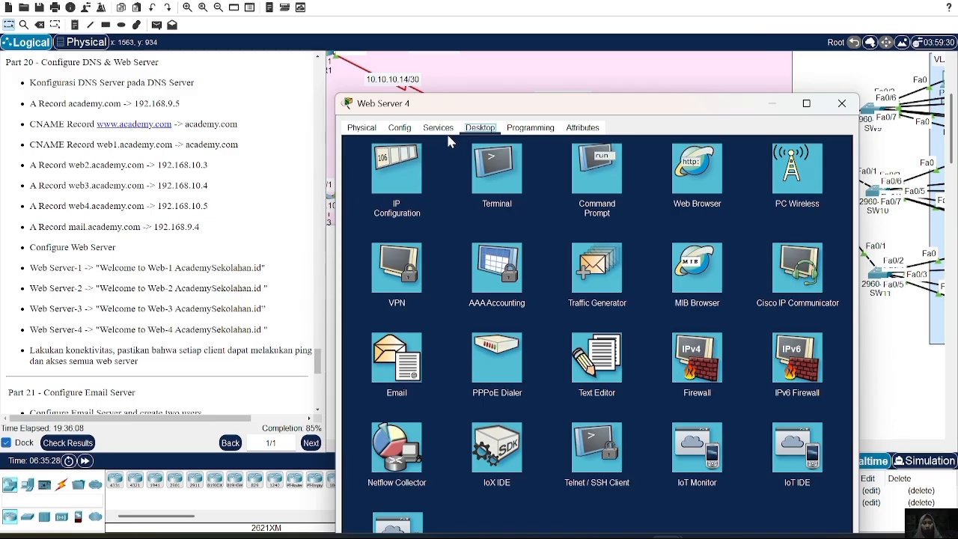
{"action": "left_click", "coordinate": [440, 128]}
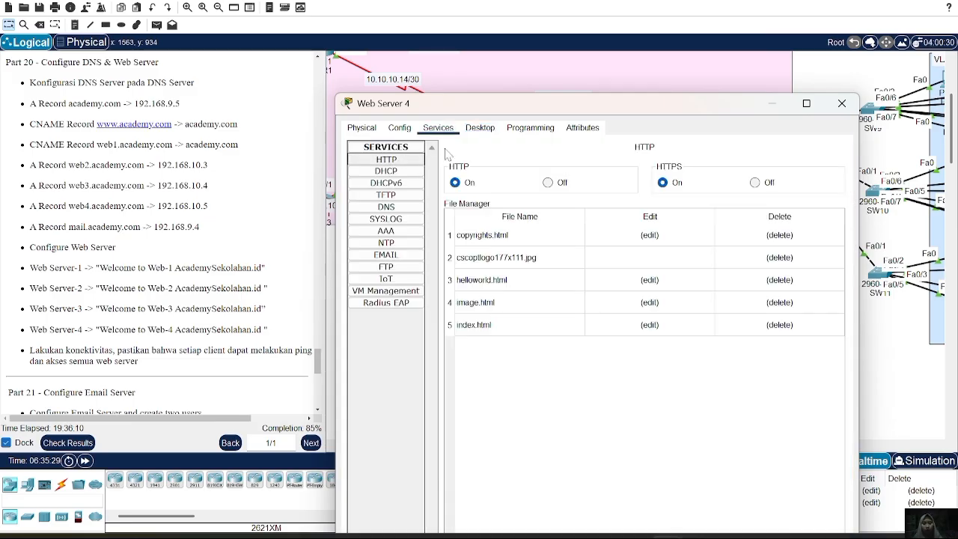
{"action": "left_click", "coordinate": [669, 325]}
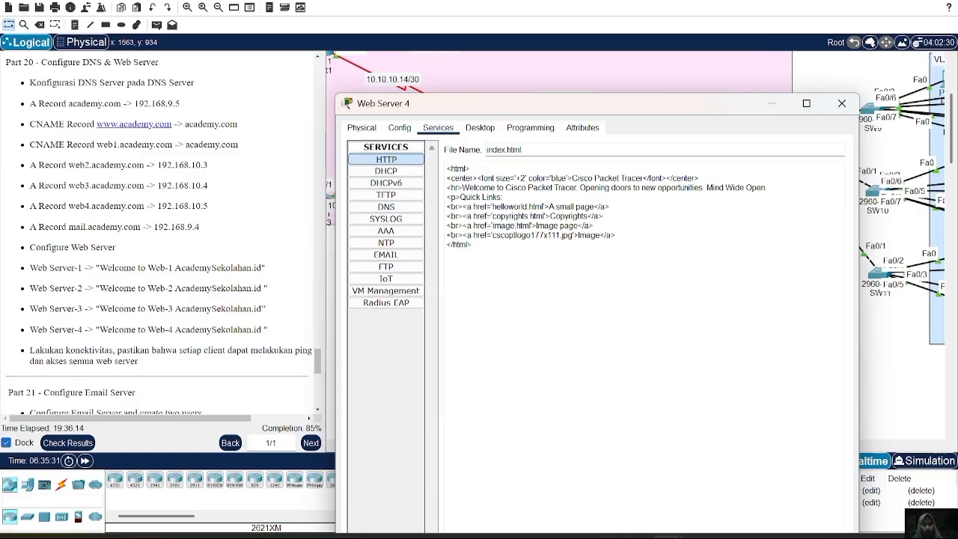
{"action": "mouse_move", "coordinate": [572, 178]}
{"action": "left_mouse_down"}
{"action": "mouse_move", "coordinate": [657, 178]}
{"action": "mouse_move", "coordinate": [640, 178]}
{"action": "left_mouse_up"}
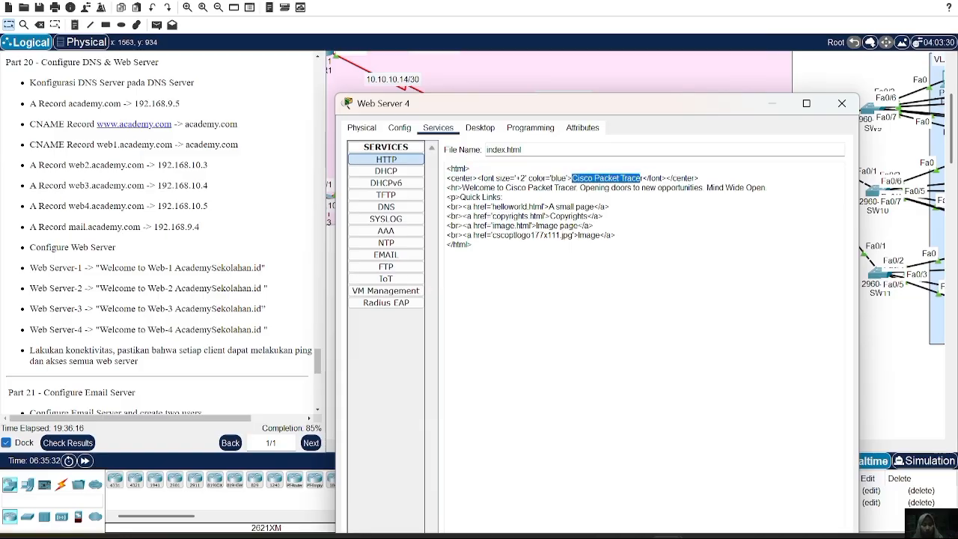
{"action": "key", "text": "BackSpace"}
{"action": "type", "text": "Web-1 AcademySekolahan.id"}
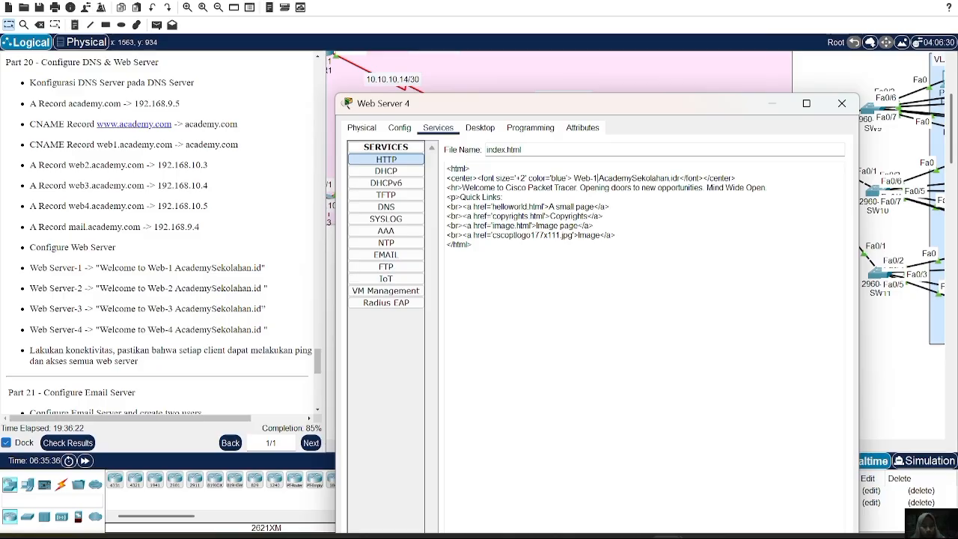
{"action": "key", "text": "BackSpace"}
{"action": "type", "text": "4"}
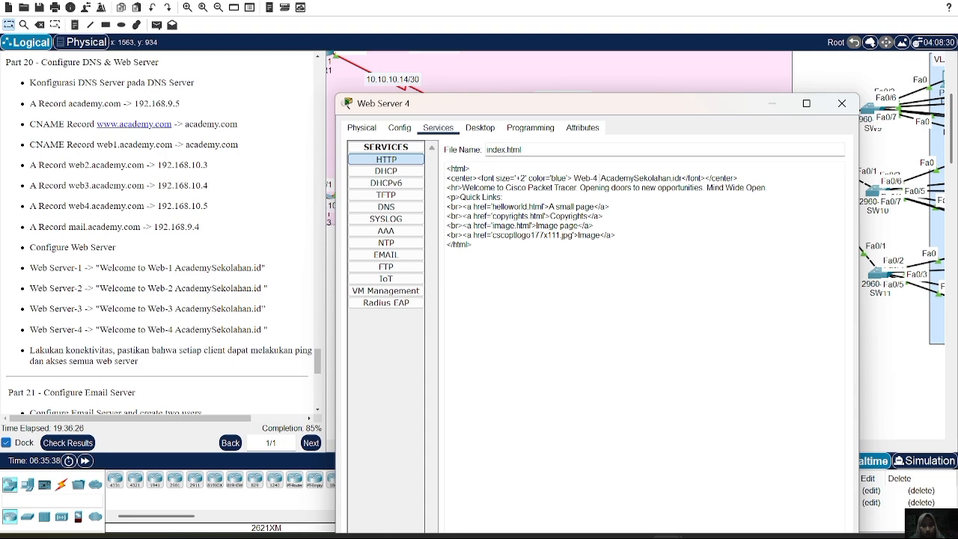
Change Web Server 4's welcome line to "Welcome to Web-4 AcademySekolahan.id" before the slogan and save index.html over the existing file.
{"action": "left_click", "coordinate": [505, 188]}
{"action": "left_click_drag", "start_coordinate": [568, 180], "coordinate": [580, 188]}
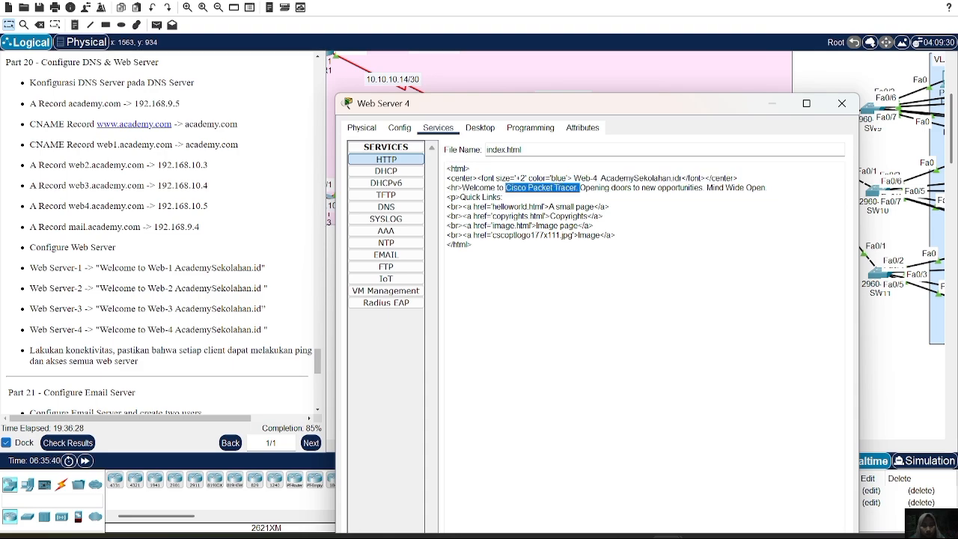
{"action": "key", "text": "BackSpace"}
{"action": "type", "text": "Web-1 AcademySekolahan.id"}
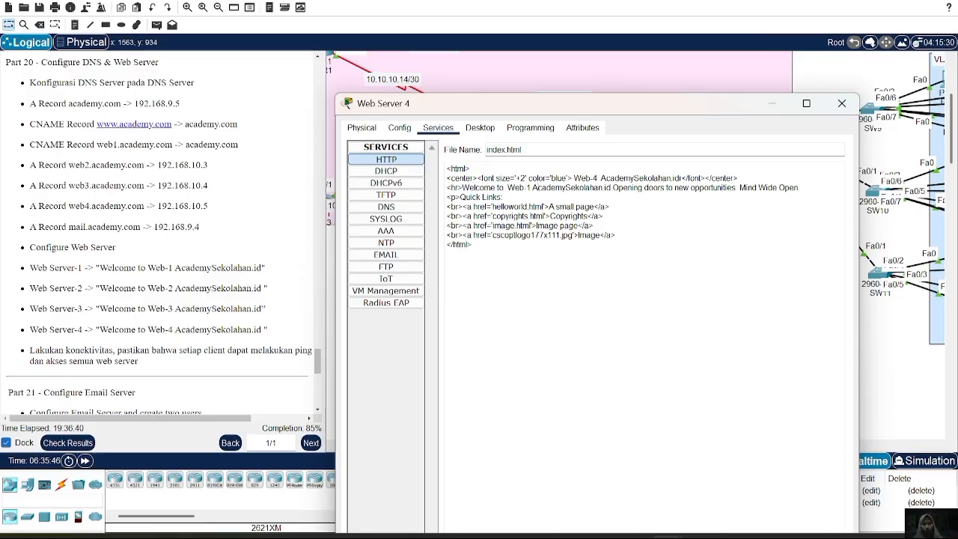
{"action": "key", "text": "BackSpace"}
{"action": "type", "text": "4"}
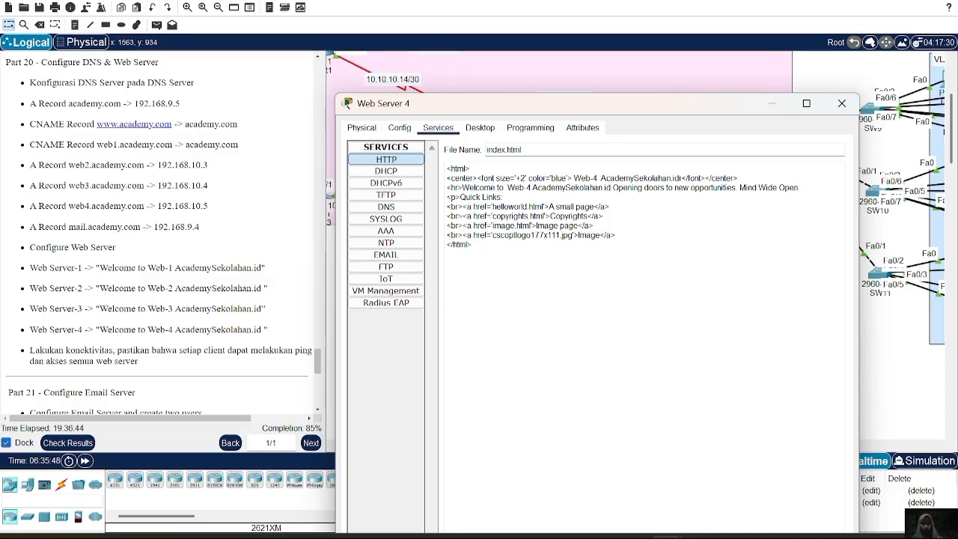
{"action": "left_click_drag", "start_coordinate": [677, 111], "coordinate": [611, 25]}
{"action": "left_click", "coordinate": [787, 504]}
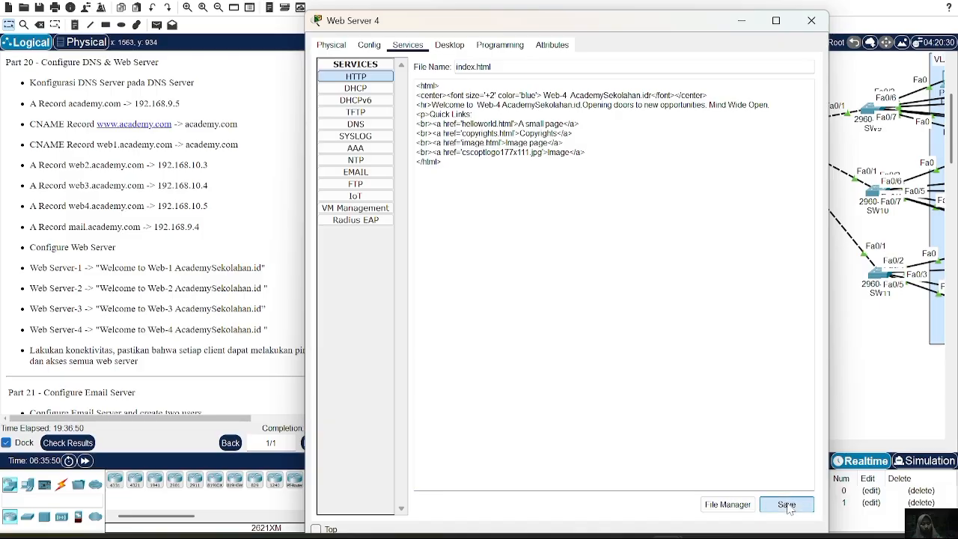
{"action": "left_click", "coordinate": [581, 308]}
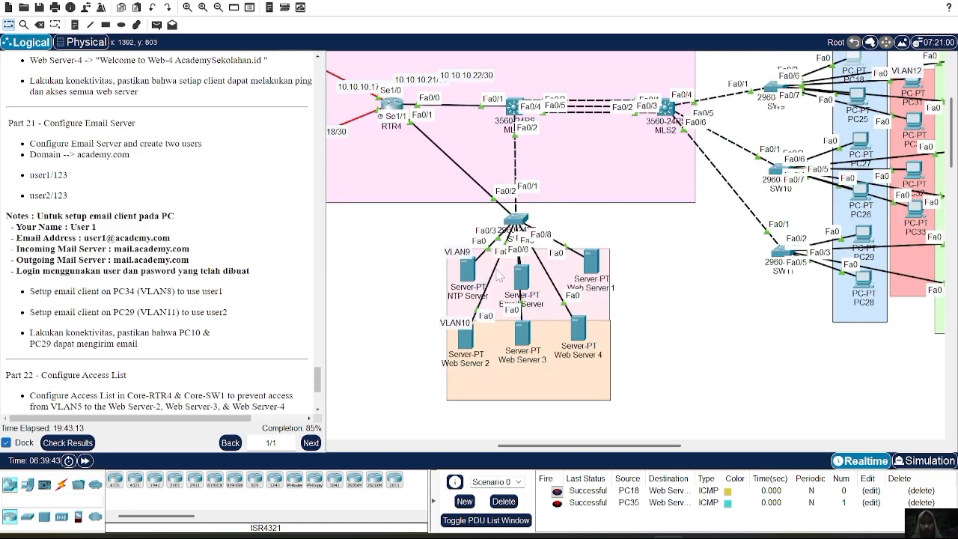
{"action": "left_click", "coordinate": [520, 277]}
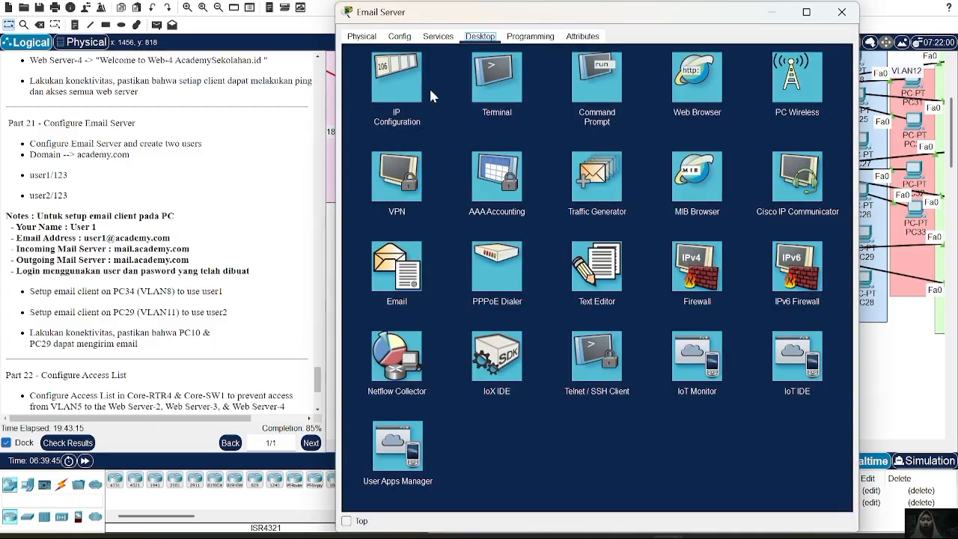
{"action": "left_click", "coordinate": [438, 37]}
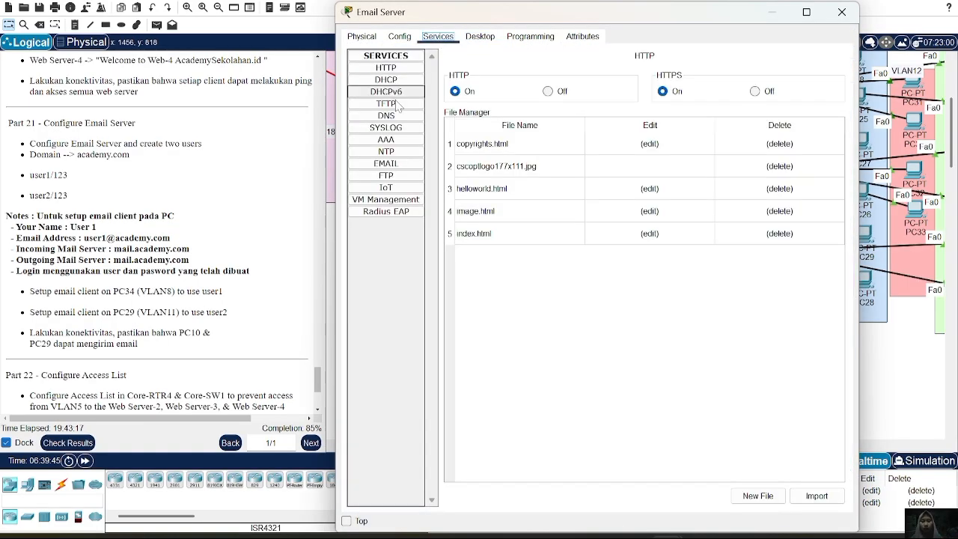
{"action": "left_click", "coordinate": [396, 164]}
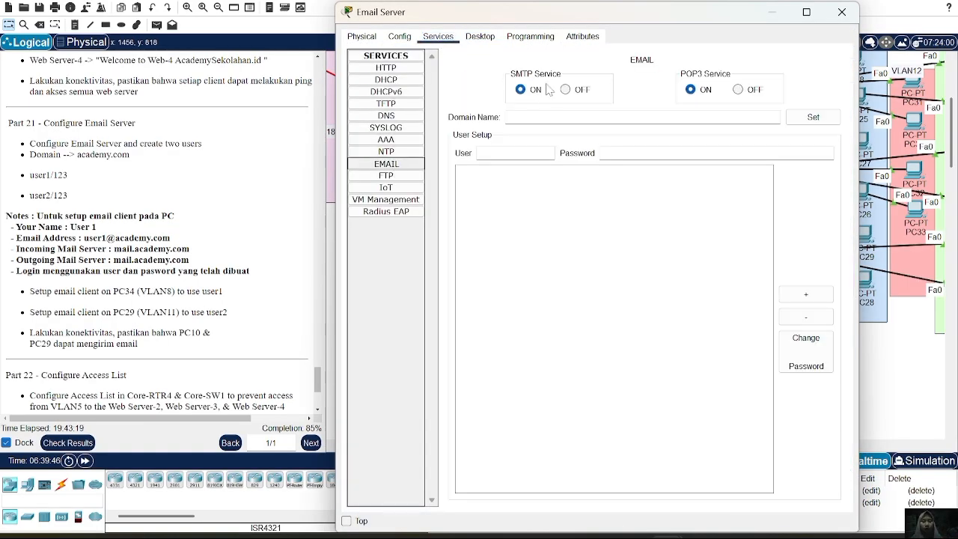
{"action": "left_click", "coordinate": [521, 118]}
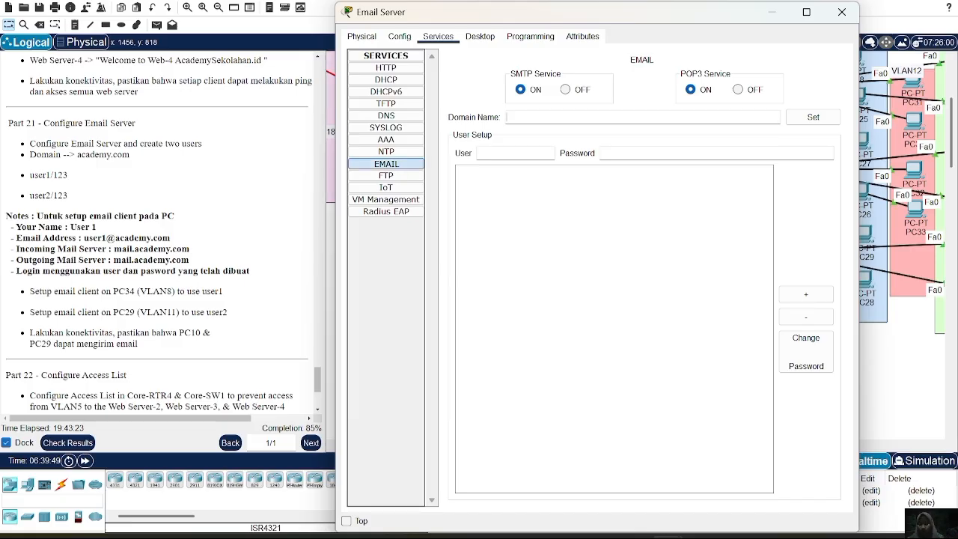
{"action": "type", "text": "academy.com"}
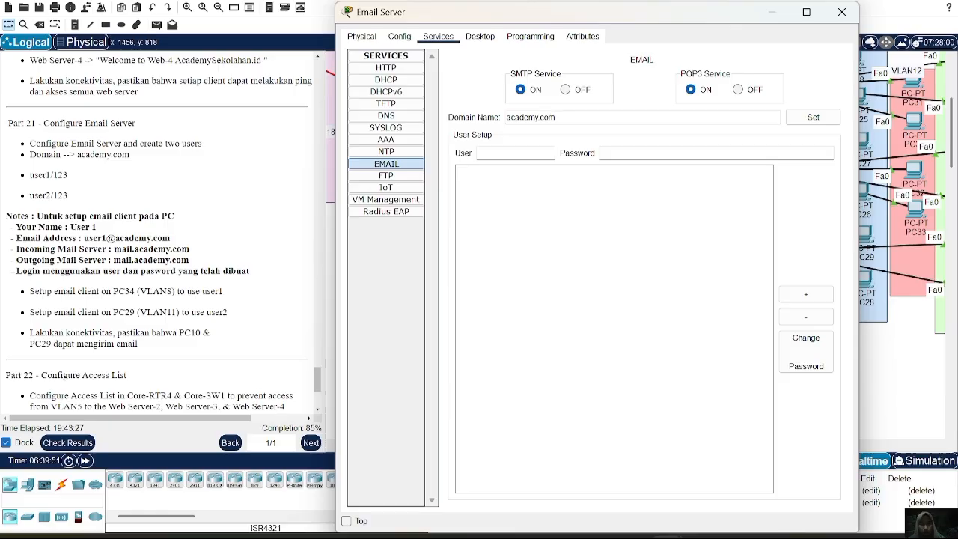
Add the mail account user1 on the Email Server with its assigned account password.
{"action": "left_click", "coordinate": [517, 153]}
{"action": "type", "text": "user"}
{"action": "key", "text": "BackSpace"}
{"action": "key", "text": "BackSpace"}
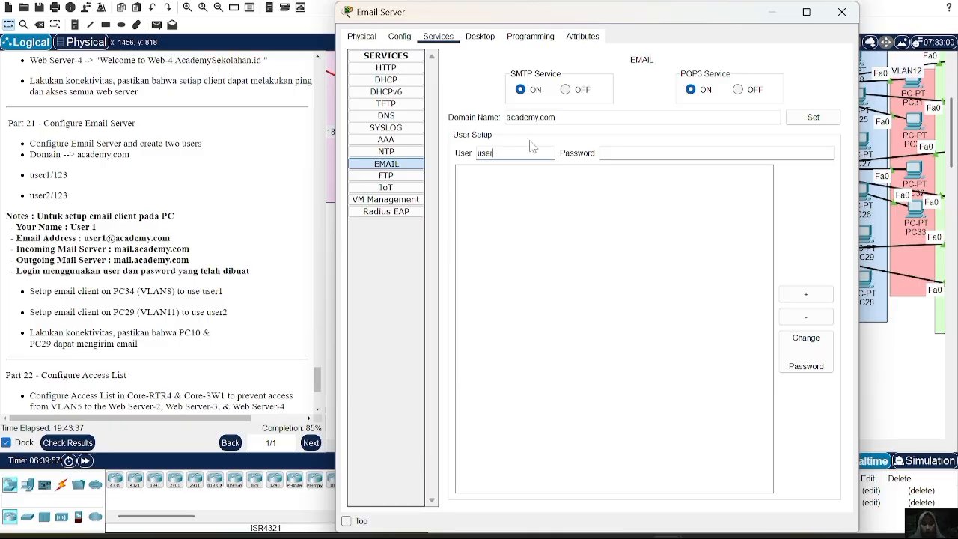
{"action": "type", "text": "1"}
{"action": "key", "text": "Tab"}
{"action": "type", "text": "123"}
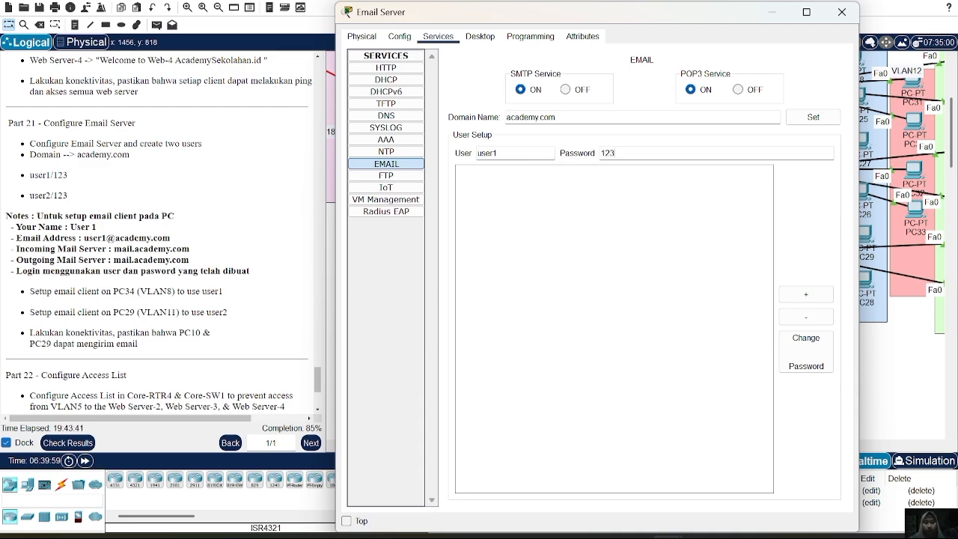
{"action": "left_click", "coordinate": [806, 294]}
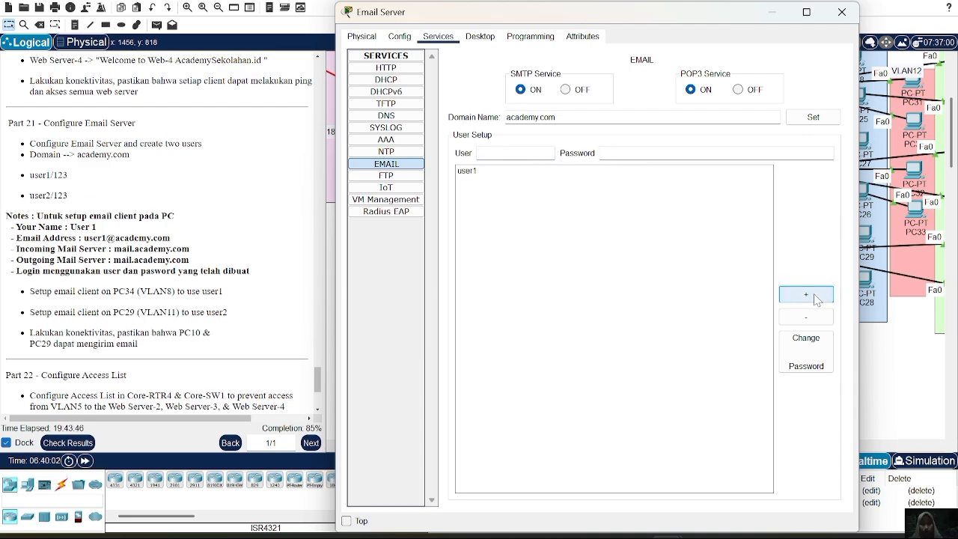
Add the mail account user2 on the Email Server with its assigned account password.
{"action": "left_click", "coordinate": [500, 152]}
{"action": "type", "text": "user2"}
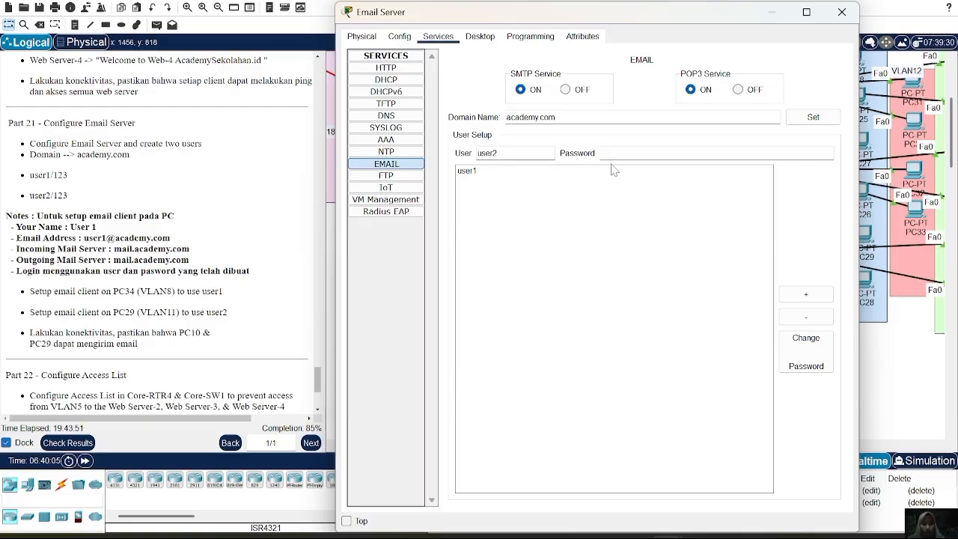
{"action": "key", "text": "Tab"}
{"action": "type", "text": "123"}
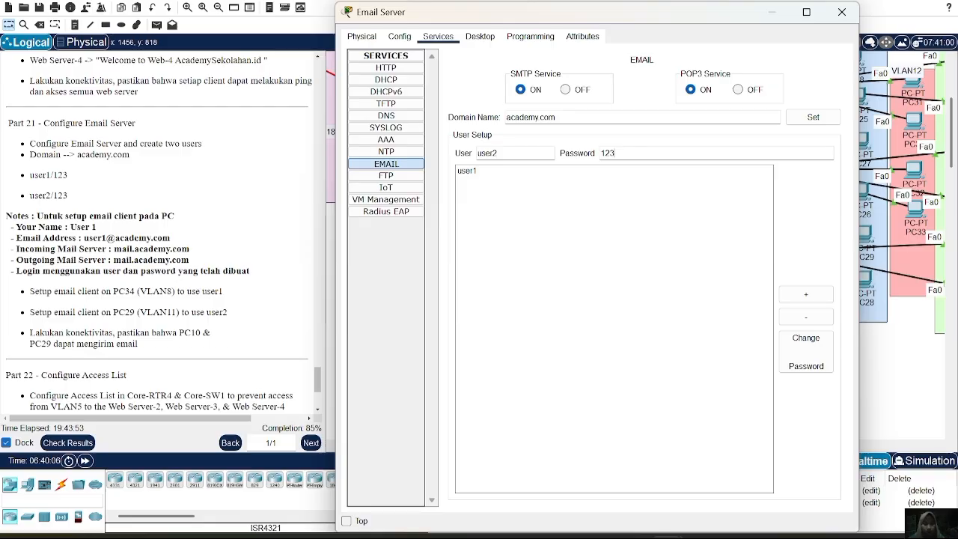
{"action": "left_click", "coordinate": [829, 297]}
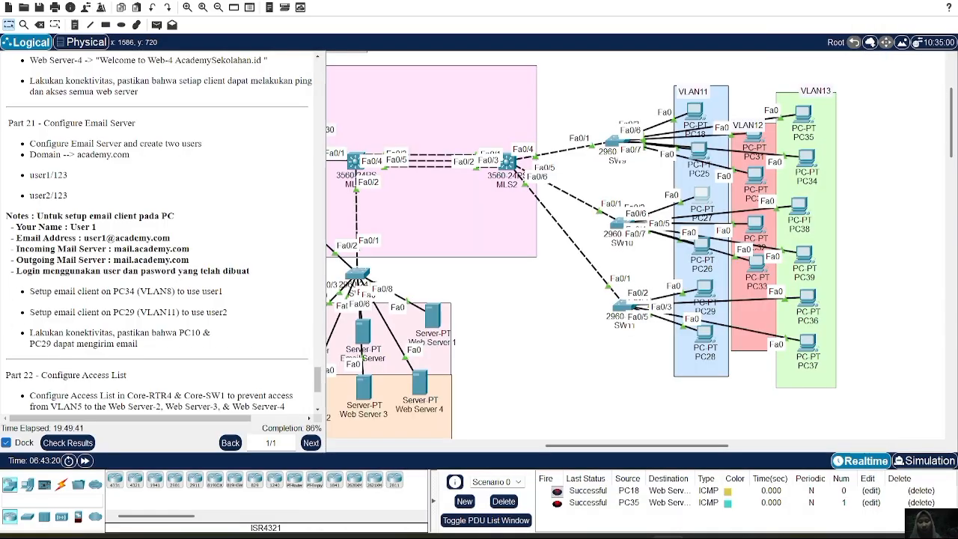
Open RTR4's command line for Part 22 and enter an access-list 112 deny rule in global configuration mode.
{"action": "scroll", "coordinate": [113, 180], "scroll_direction": "down", "scroll_amount": 3}
{"action": "scroll", "coordinate": [156, 232], "scroll_direction": "down", "scroll_amount": 3}
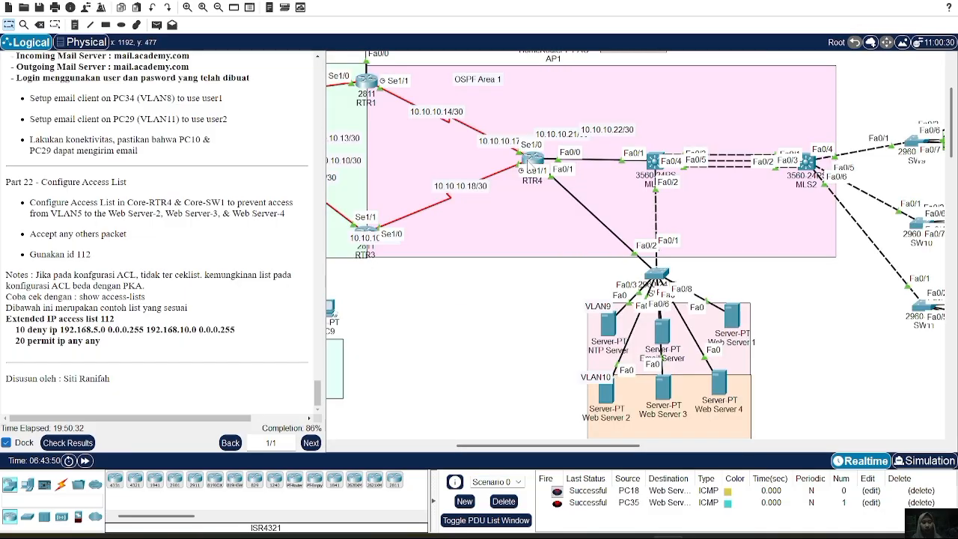
{"action": "left_click", "coordinate": [529, 161]}
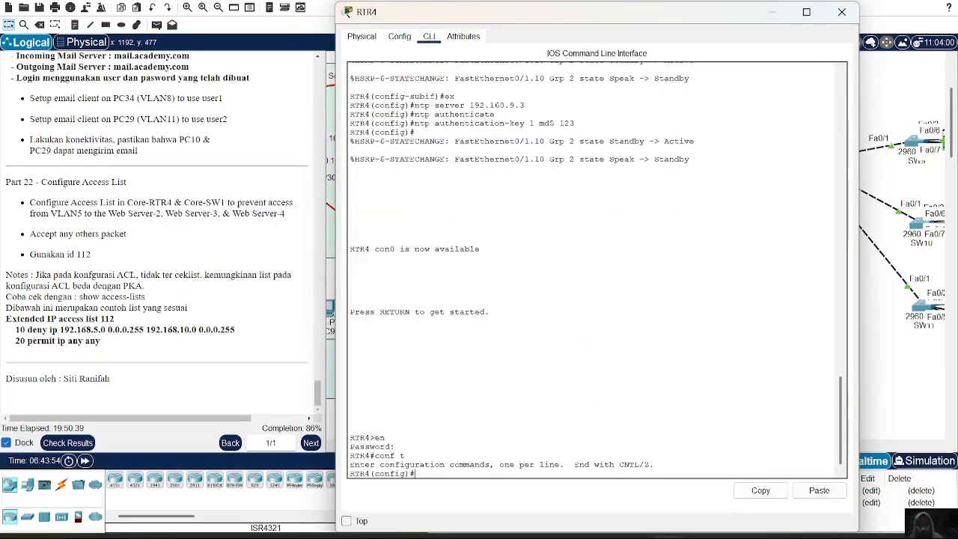
{"action": "type", "text": "access-list"}
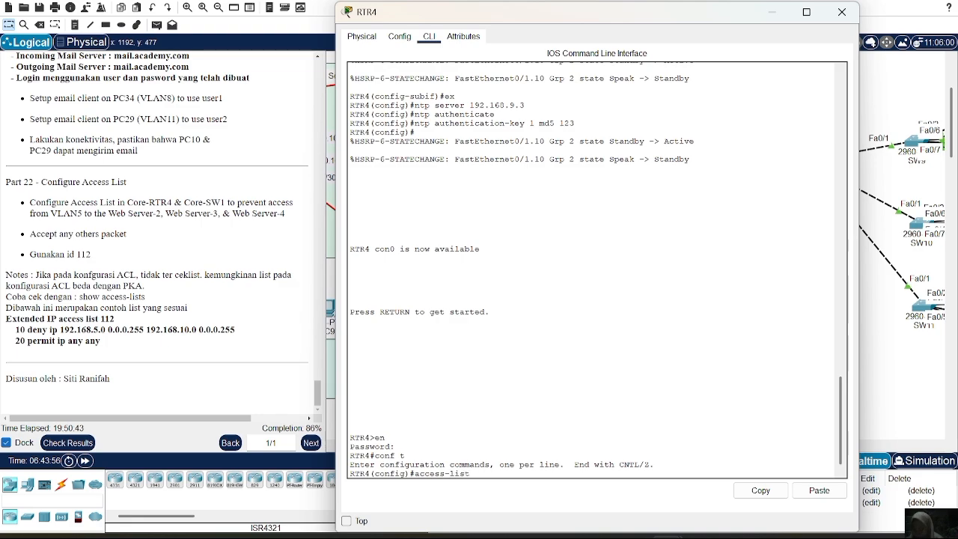
{"action": "type", "text": " 112"}
{"action": "key", "text": "Return"}
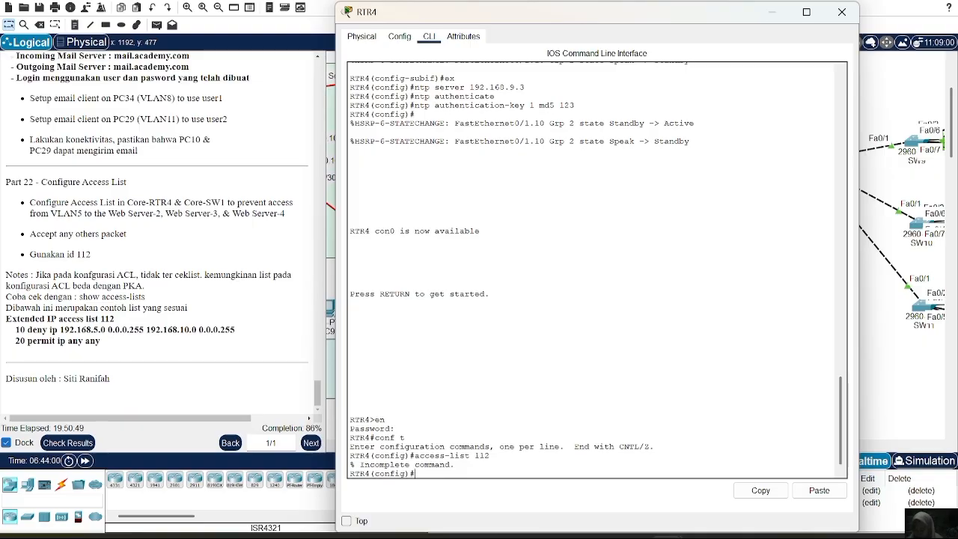
{"action": "key", "text": "Up"}
{"action": "type", "text": "deny"}
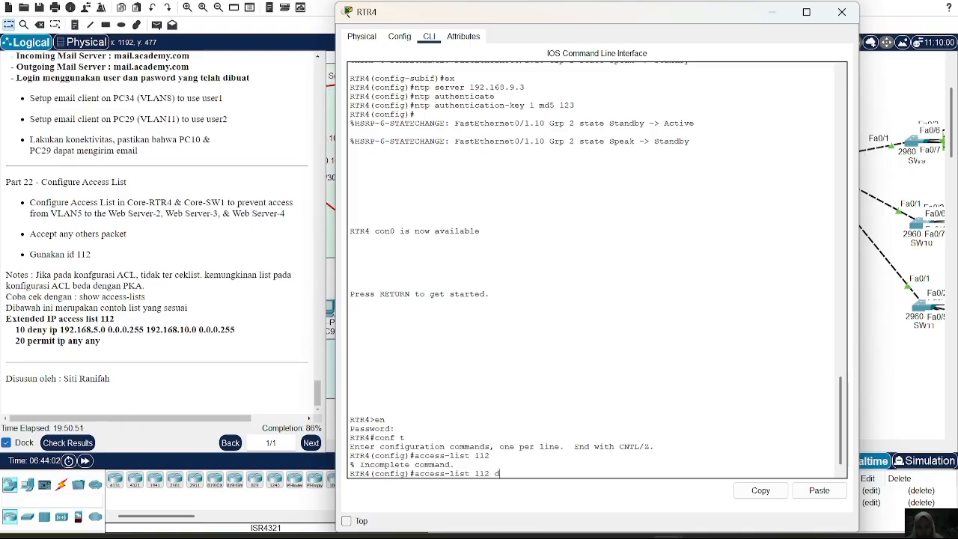
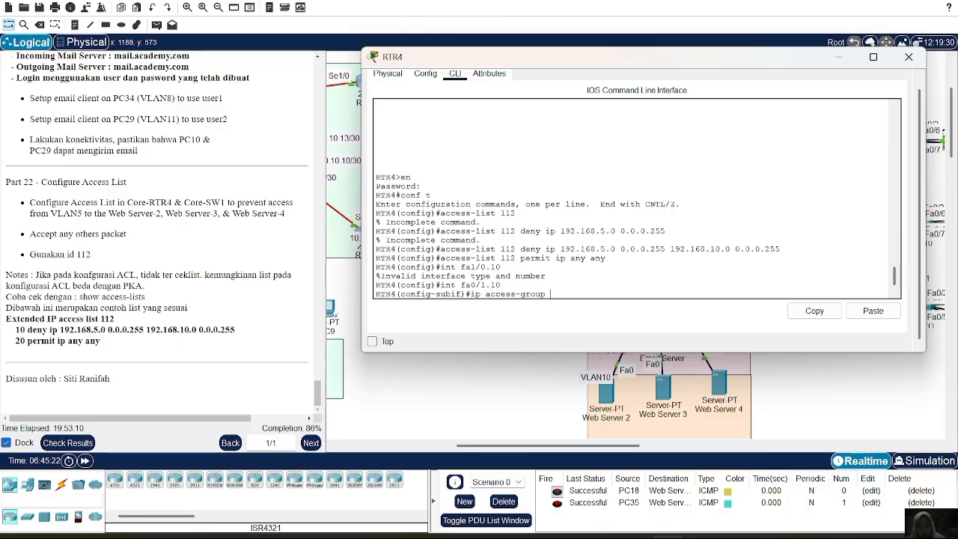
Apply access list 112 outbound on RTR4's fa0/1.10 subinterface and close the router's window.
{"action": "type", "text": "out"}
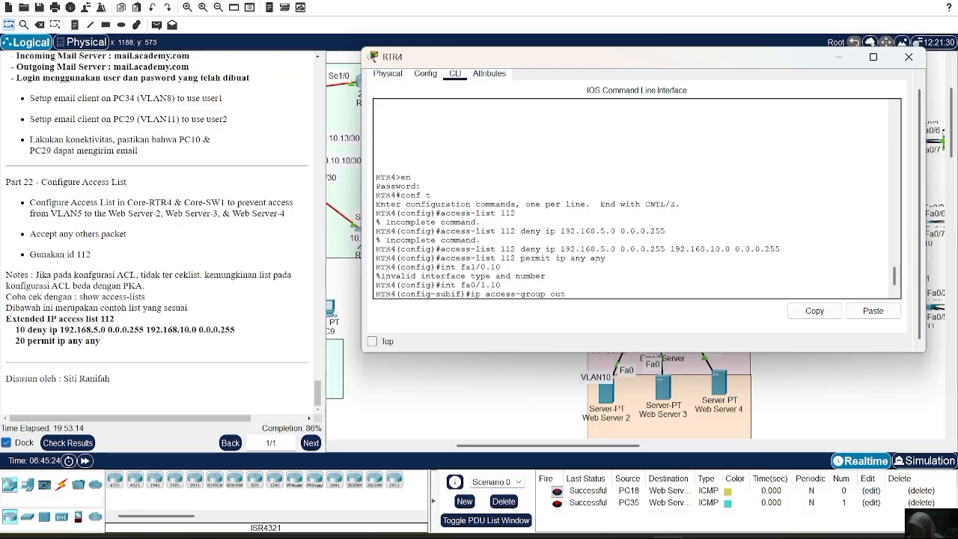
{"action": "key", "text": "BackSpace"}
{"action": "key", "text": "BackSpace"}
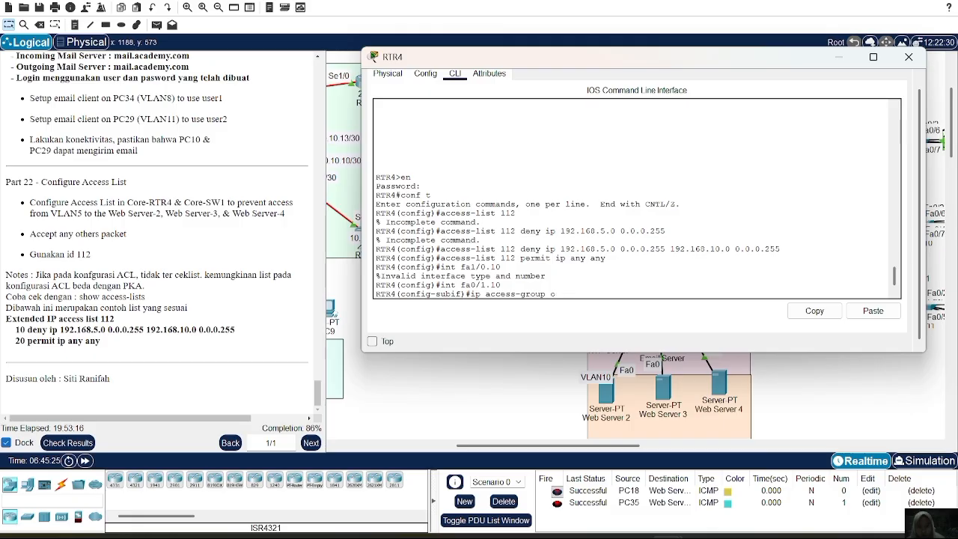
{"action": "type", "text": "112 out"}
{"action": "key", "text": "Return"}
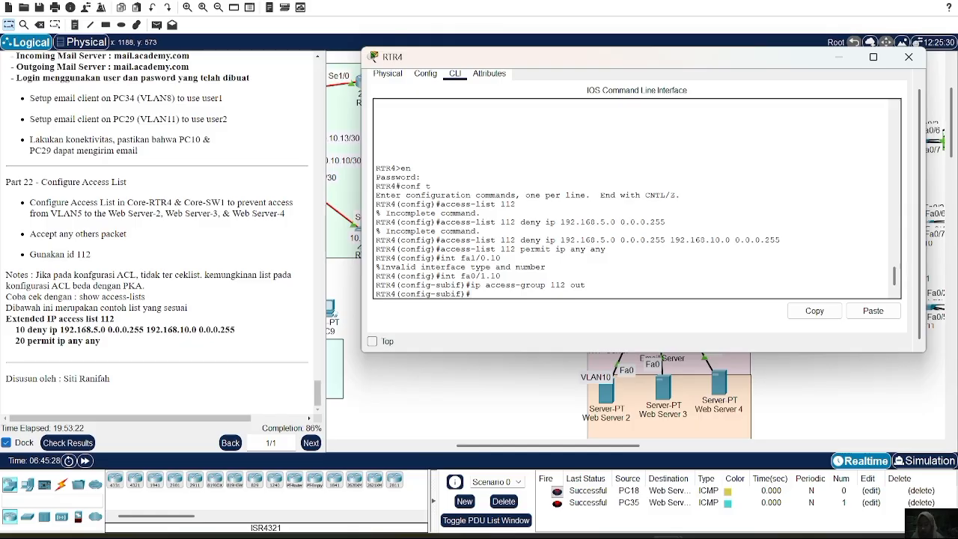
{"action": "left_click", "coordinate": [908, 57]}
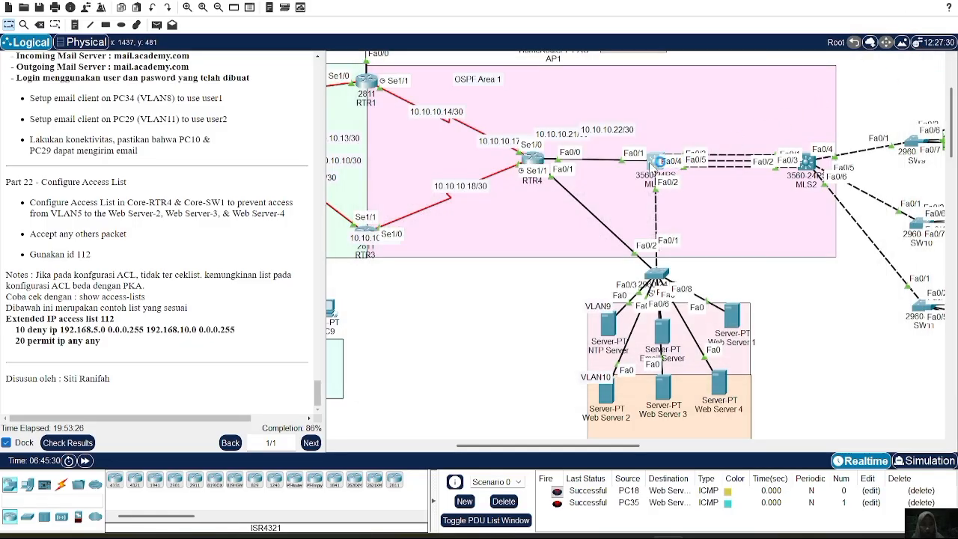
Open MLS1's command line, enter privileged mode with the enable password, and enter global configuration mode.
{"action": "left_click", "coordinate": [661, 161]}
{"action": "key", "text": "Return"}
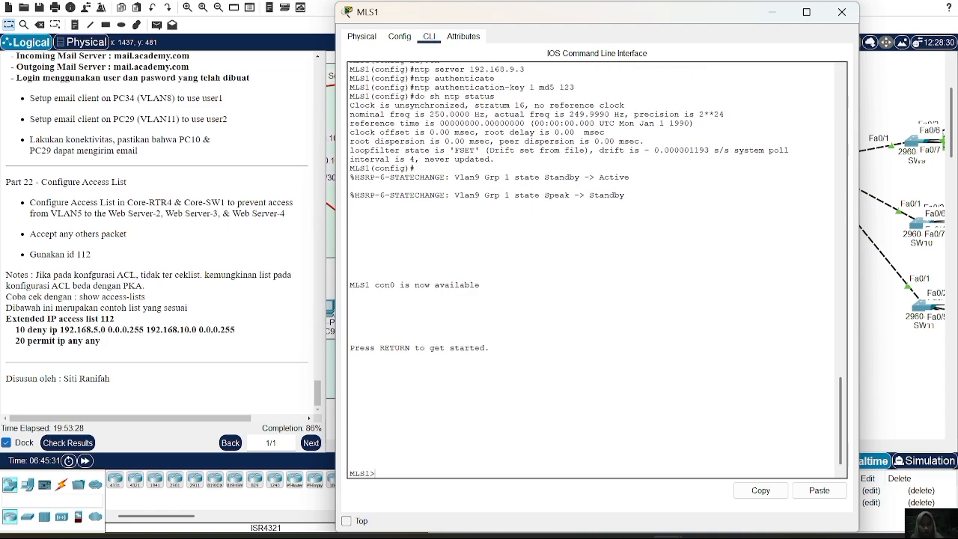
{"action": "type", "text": "en"}
{"action": "key", "text": "Return"}
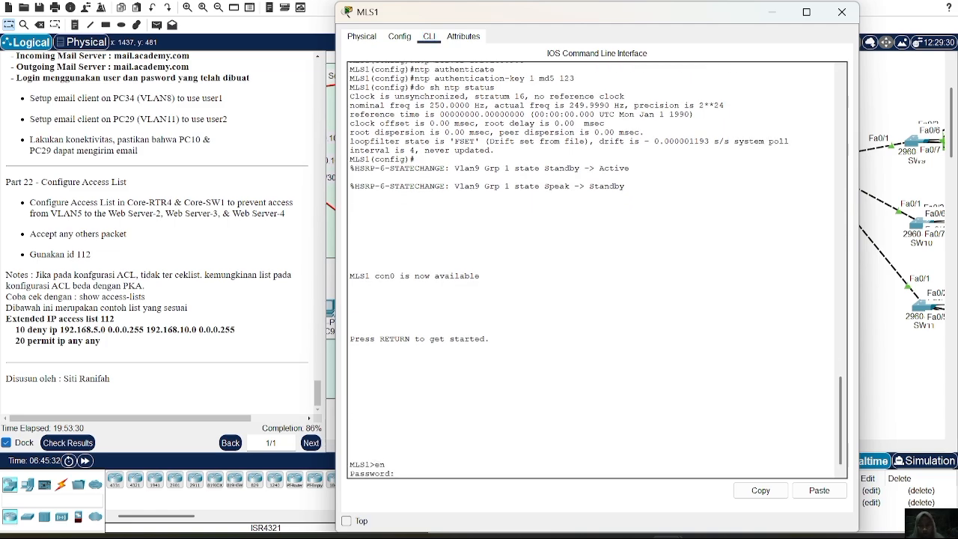
{"action": "key", "text": "Return"}
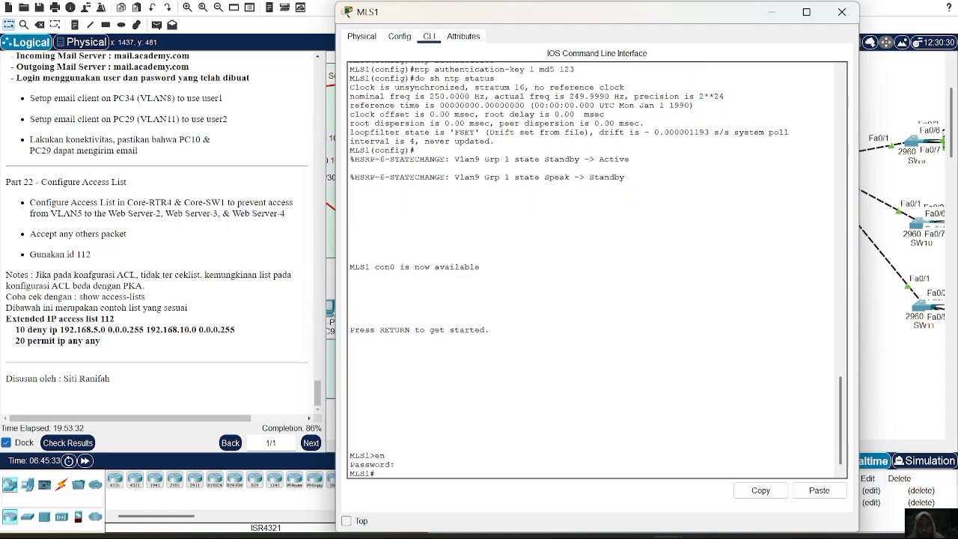
{"action": "type", "text": "conf t"}
{"action": "key", "text": "Return"}
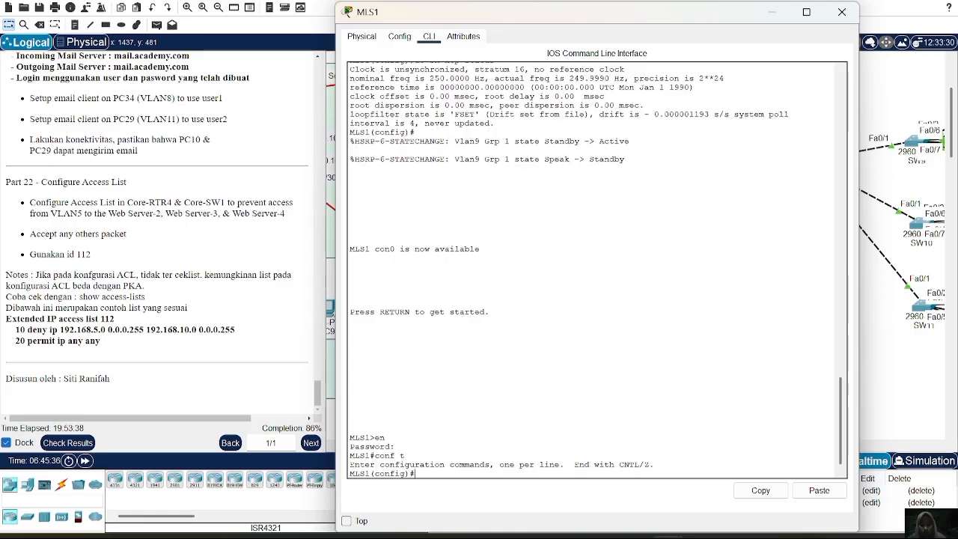
Add an access-list 112 rule on MLS1 denying IP from 192.168.5.0 0.0.0.255 to 192.168.10.0 0.0.0.255.
{"action": "type", "text": "acce"}
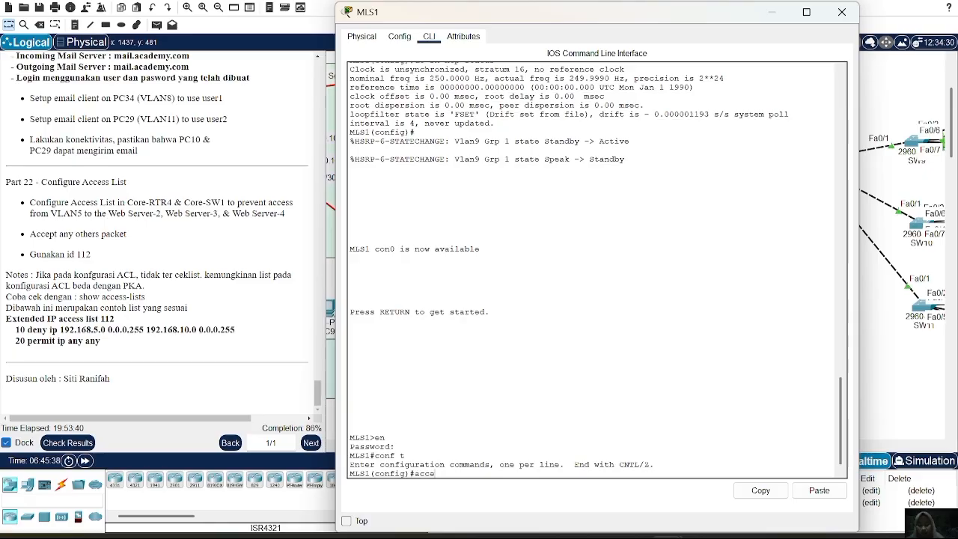
{"action": "type", "text": "ss-list 112"}
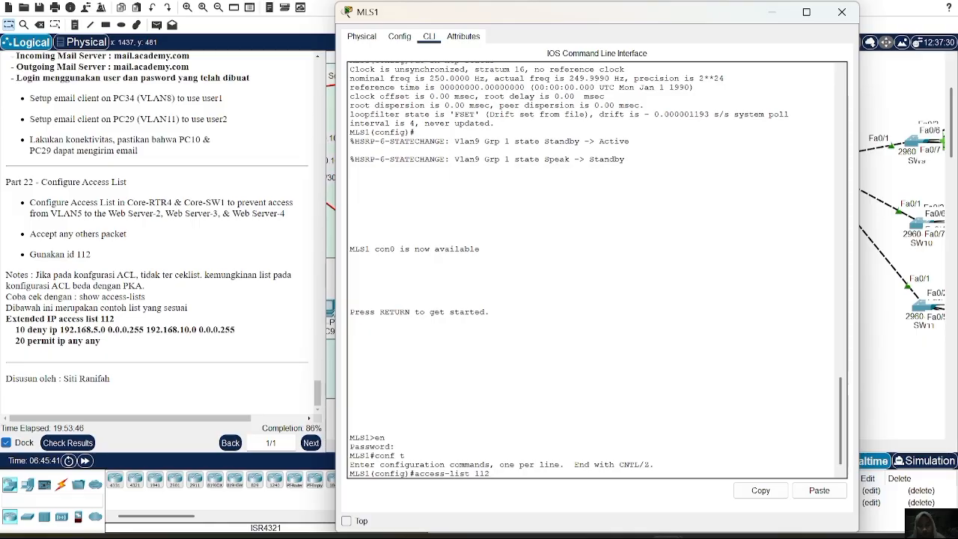
{"action": "type", "text": " deny ip 192.168"}
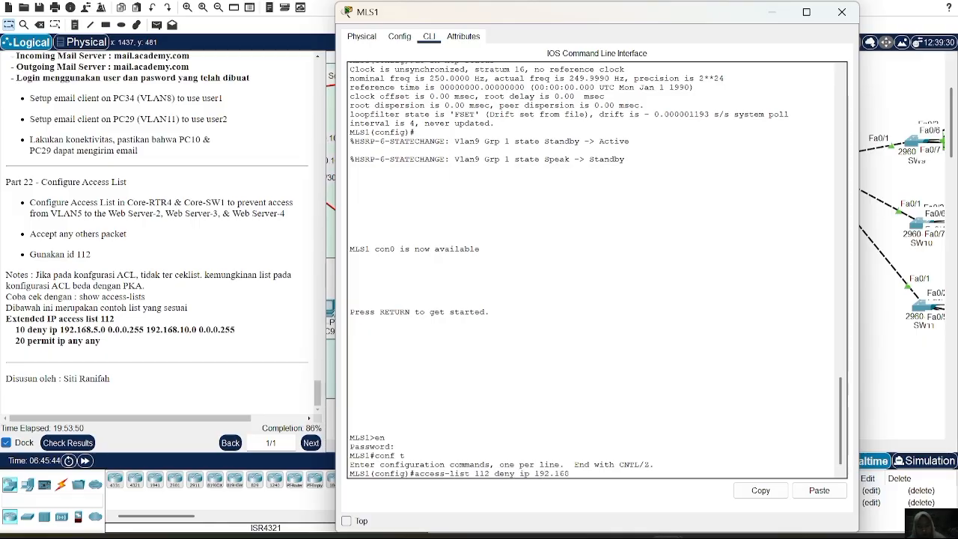
{"action": "type", "text": ".5.0 0.0.0.255"}
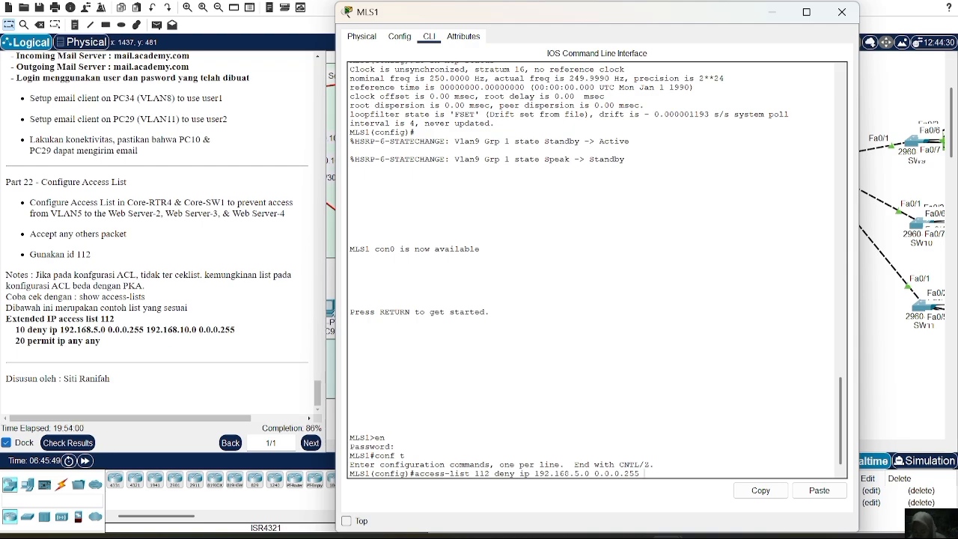
{"action": "type", "text": "192.168."}
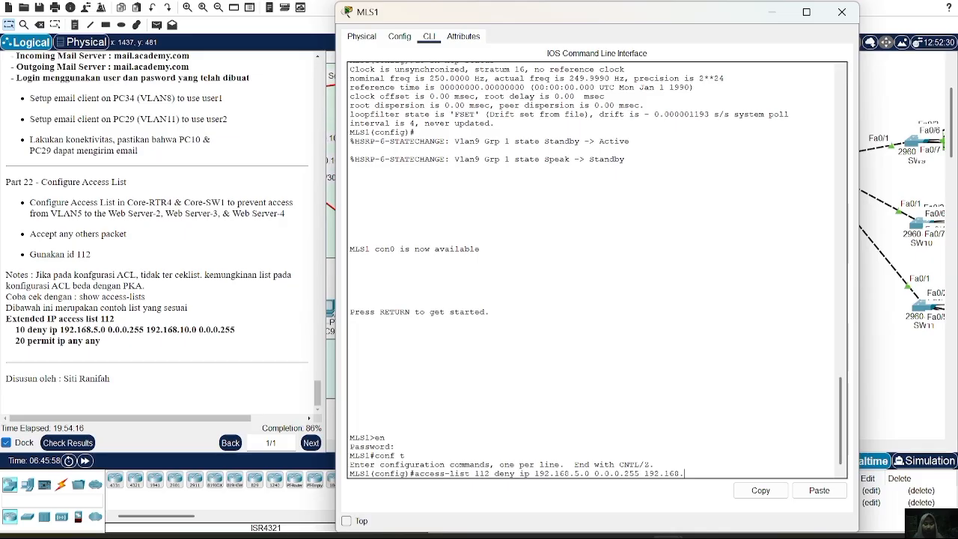
{"action": "type", "text": "10.0 0.0.0."}
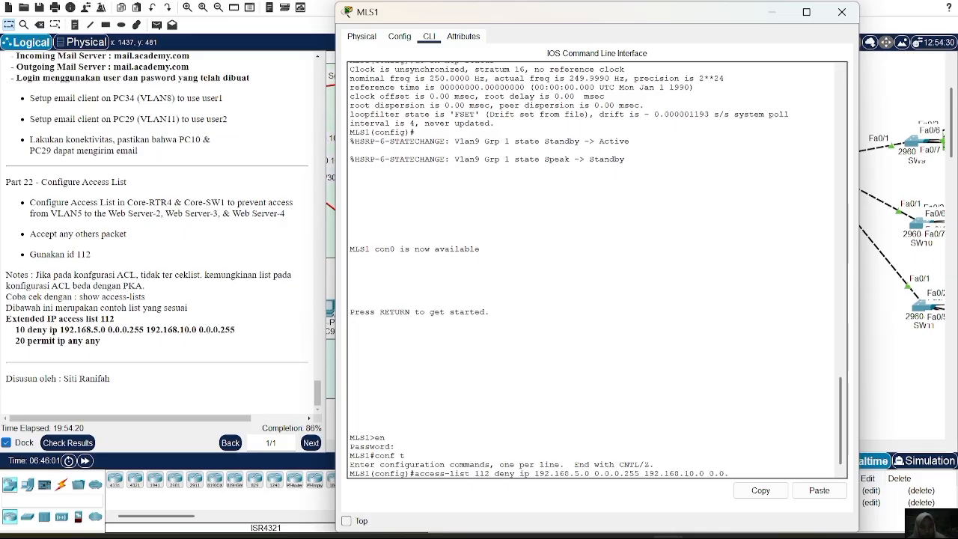
{"action": "type", "text": "255"}
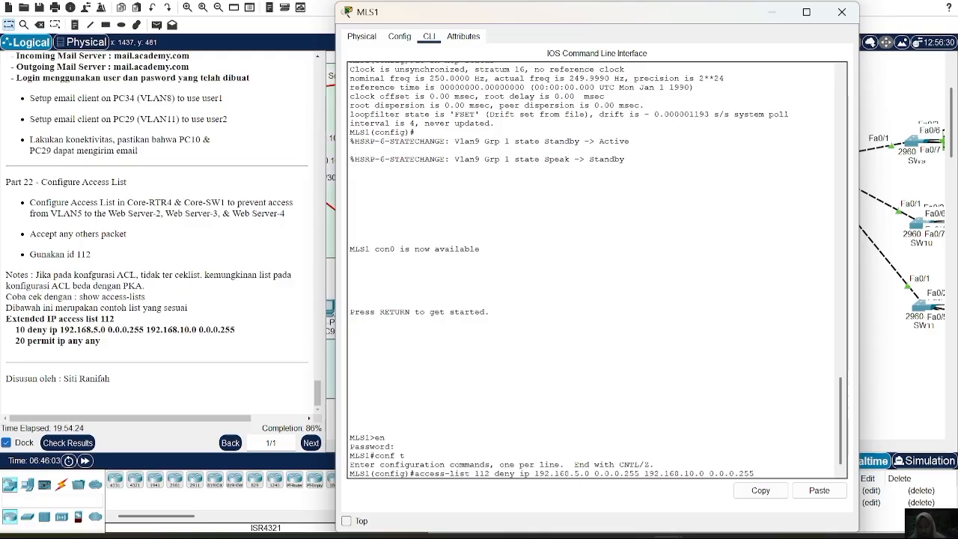
{"action": "key", "text": "Return"}
Add an access-list 112 rule on MLS1 permitting IP from any source to any destination.
{"action": "type", "text": "acc"}
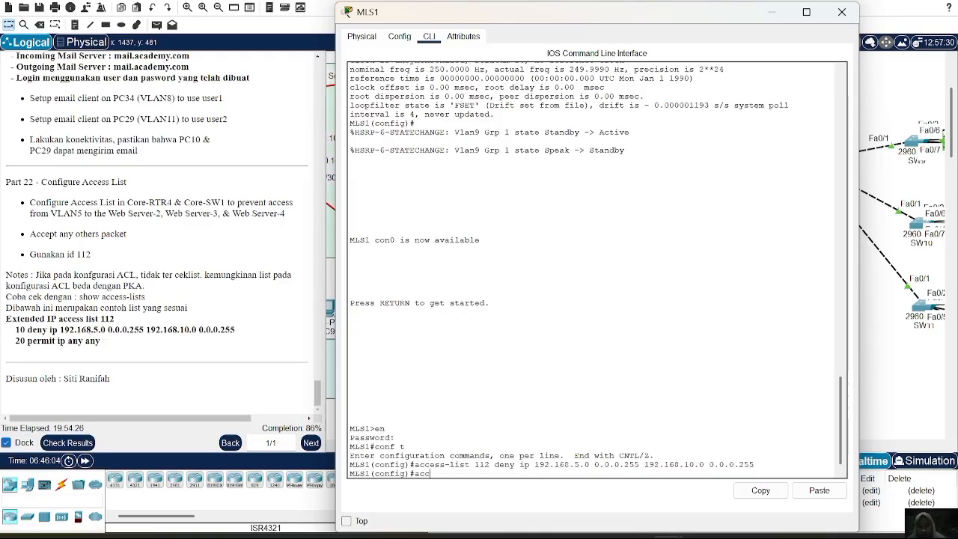
{"action": "type", "text": "ess-lis"}
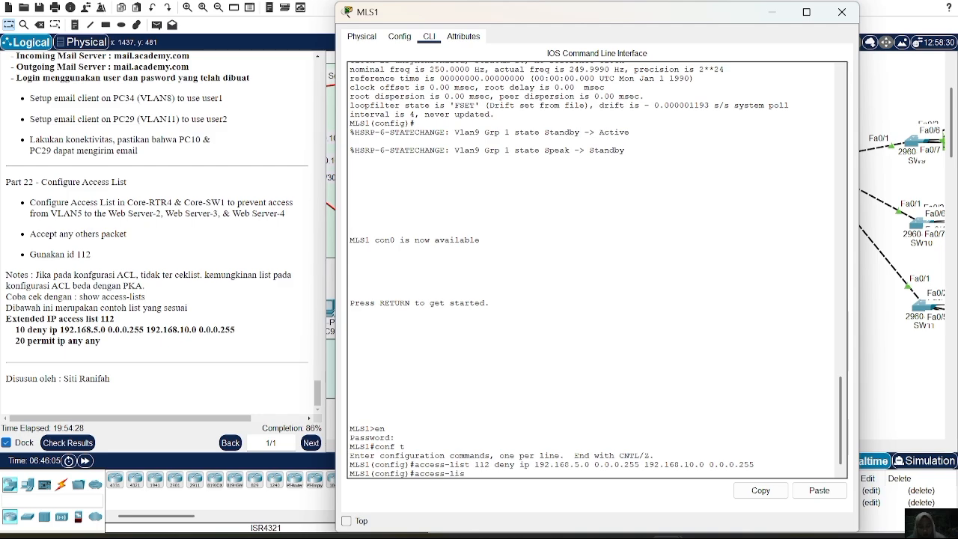
{"action": "type", "text": "t 112 permit ip any"}
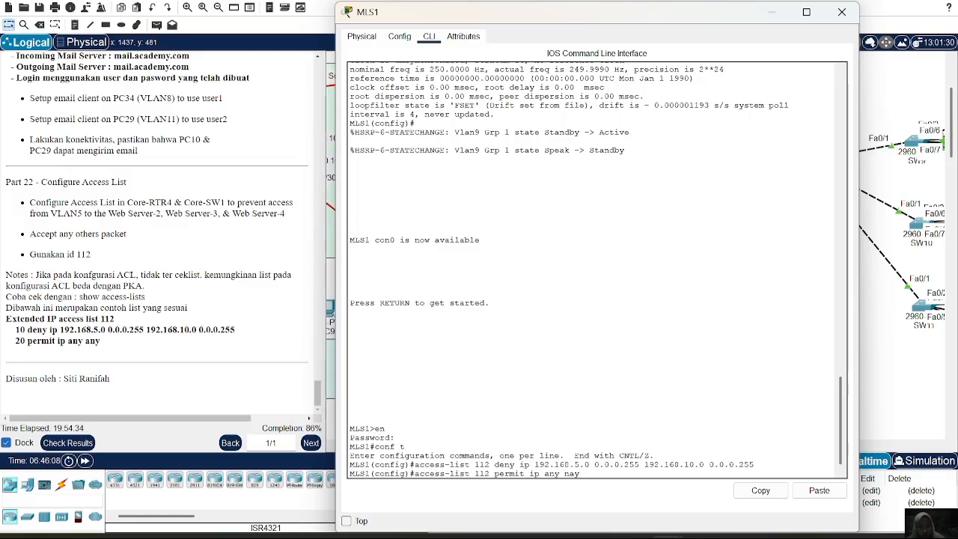
{"action": "type", "text": " naany"}
{"action": "key", "text": "Return"}
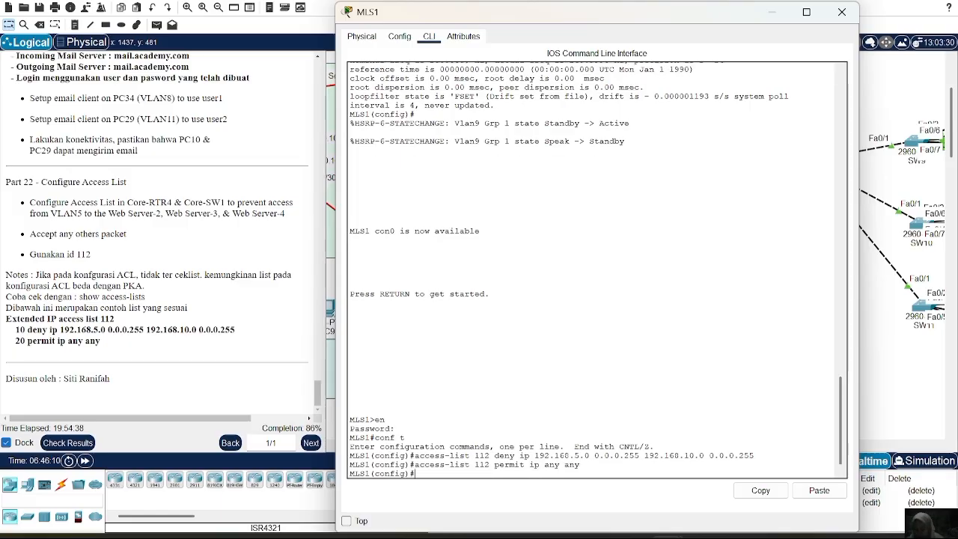
Apply access list 112 outbound on MLS1's VLAN 10 interface and close the switch's window.
{"action": "type", "text": "in"}
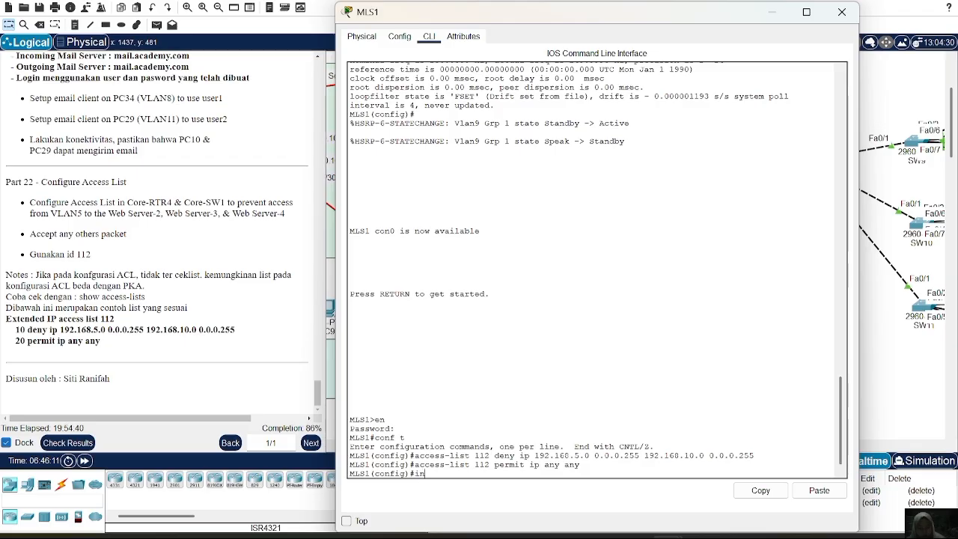
{"action": "type", "text": "y v"}
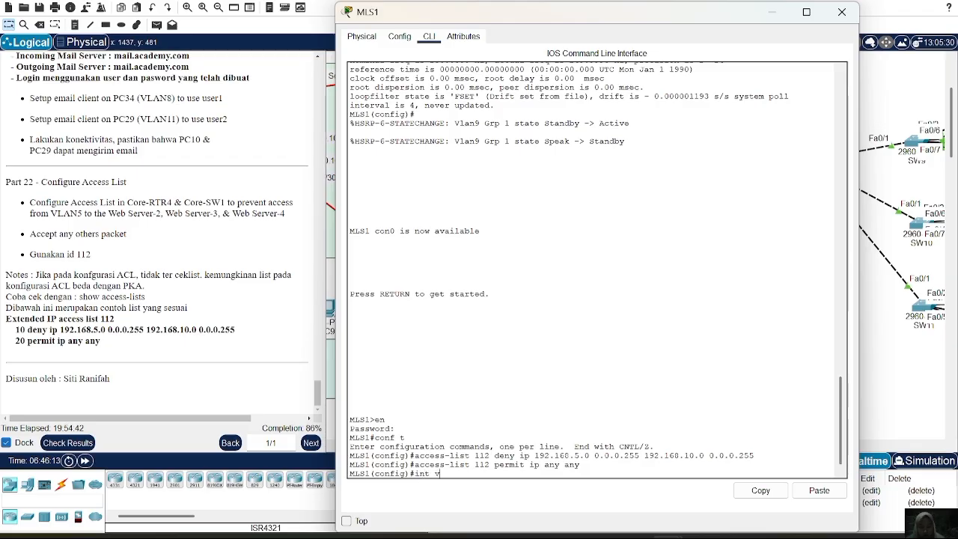
{"action": "type", "text": "lan 10"}
{"action": "key", "text": "Return"}
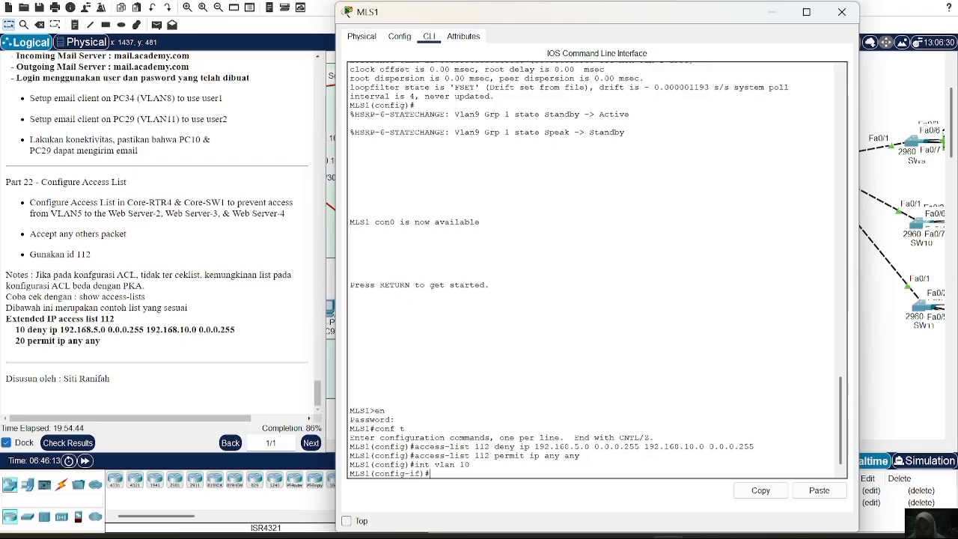
{"action": "type", "text": "ip"}
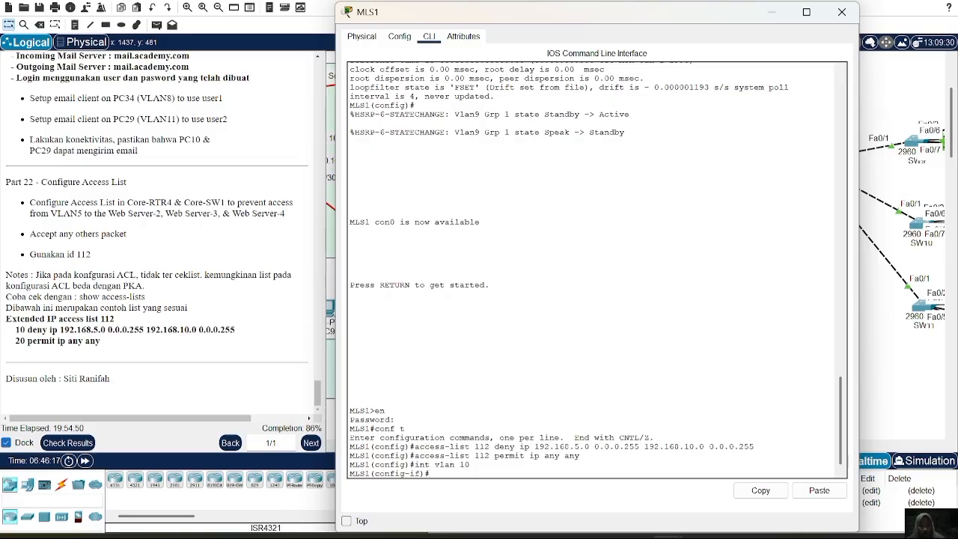
{"action": "type", "text": "p access-group 11"}
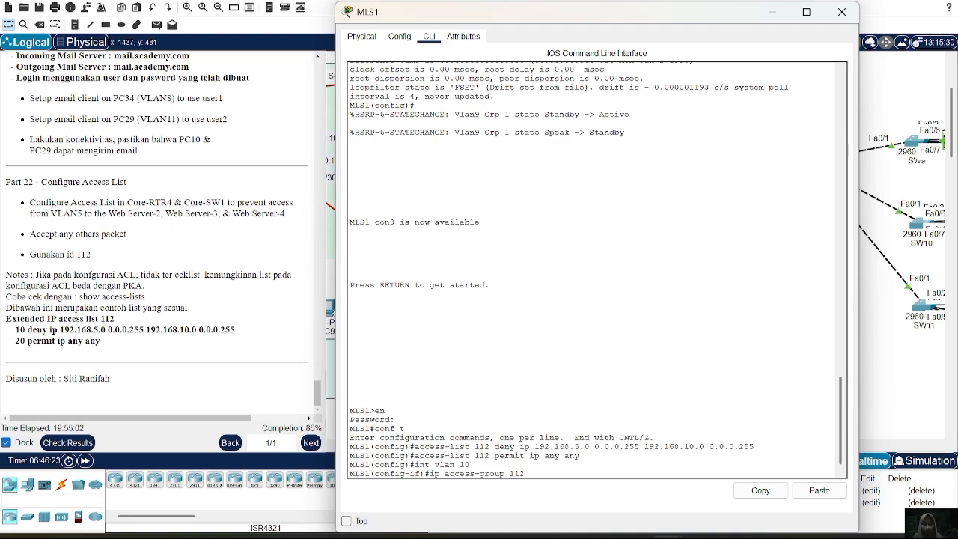
{"action": "type", "text": "2 "}
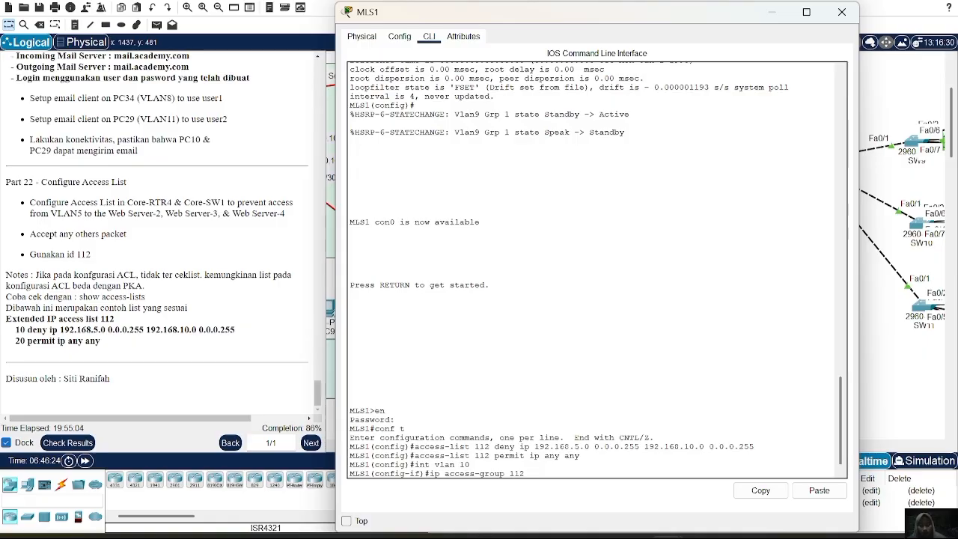
{"action": "type", "text": "out"}
{"action": "key", "text": "Return"}
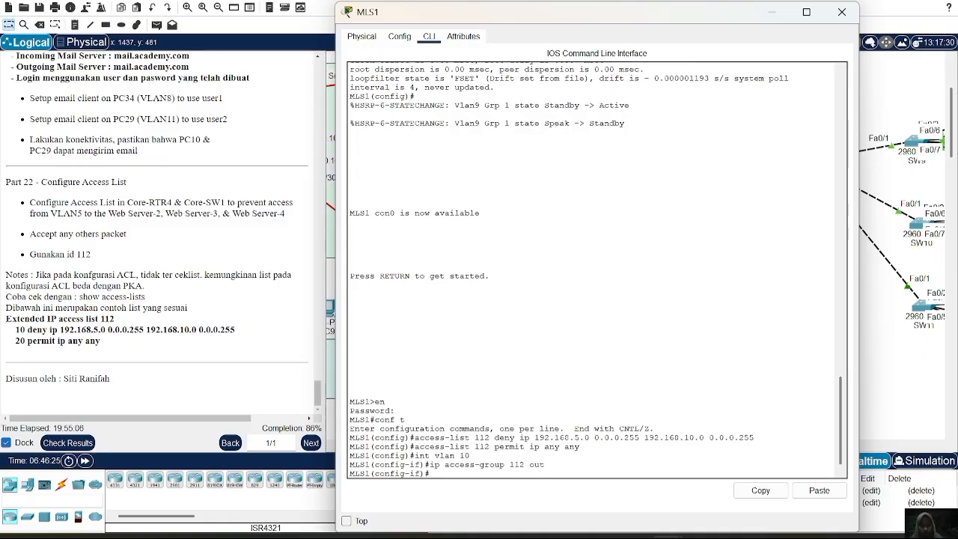
{"action": "left_click", "coordinate": [841, 12]}
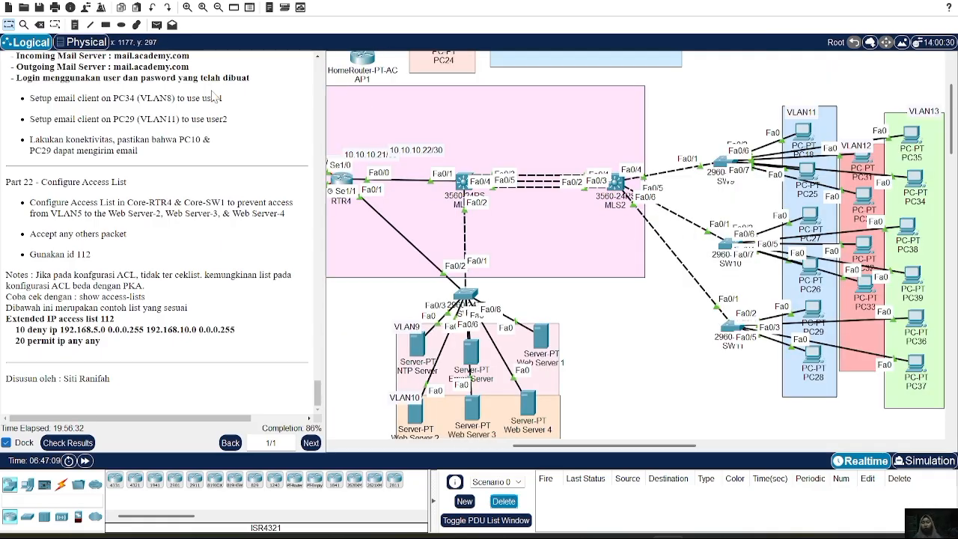
Send a simple PDU from Smartphone0 in VLAN5 to Web Server 1 to test connectivity.
{"action": "left_click", "coordinate": [156, 25]}
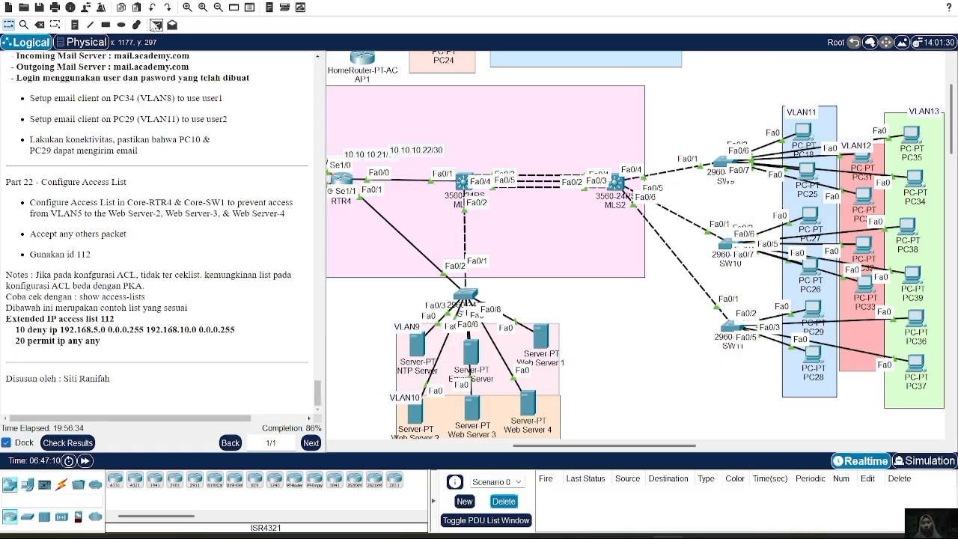
{"action": "scroll", "coordinate": [591, 253], "scroll_direction": "up", "scroll_amount": 3}
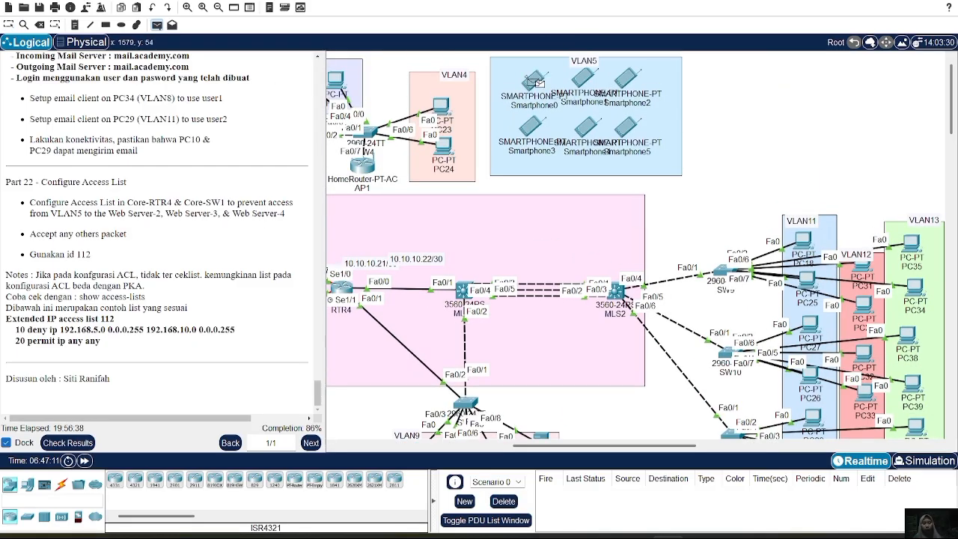
{"action": "scroll", "coordinate": [574, 304], "scroll_direction": "down", "scroll_amount": 7}
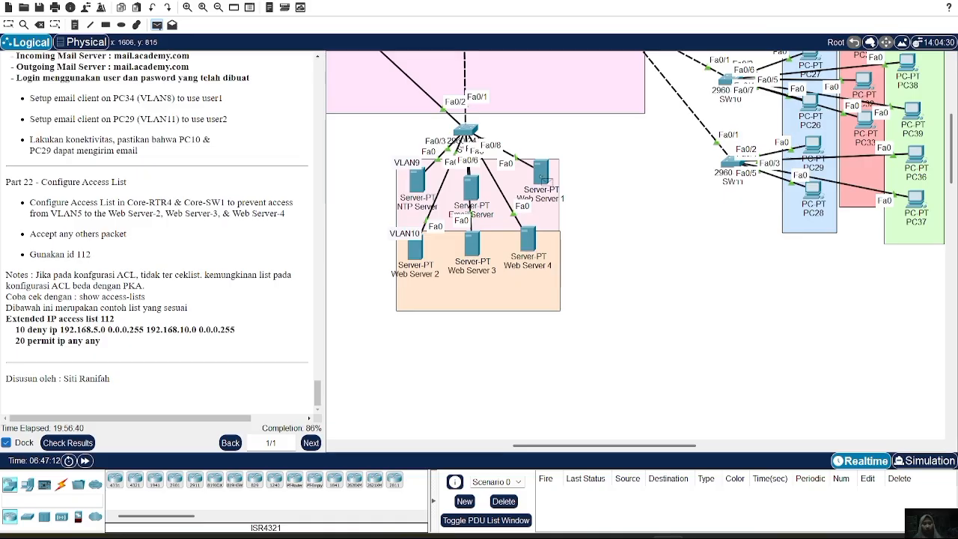
{"action": "left_click", "coordinate": [543, 174]}
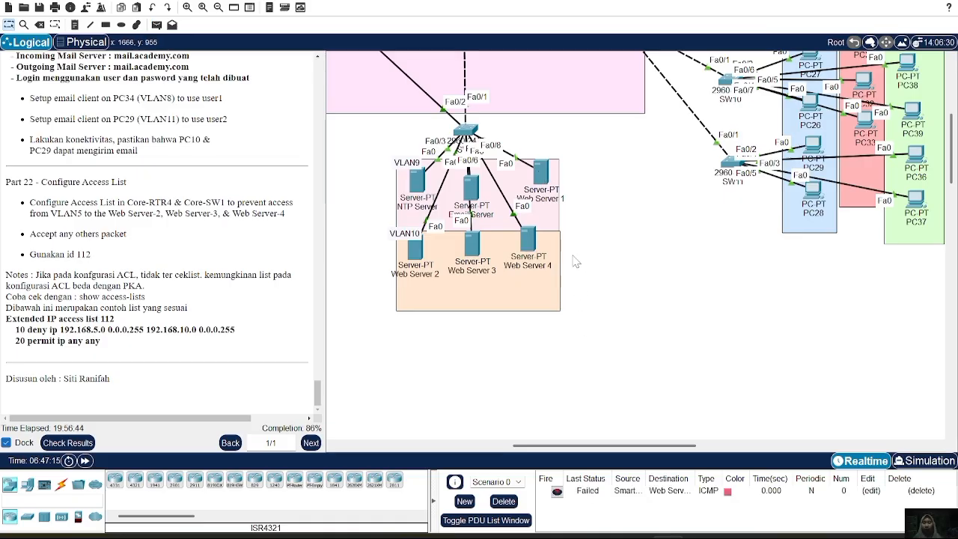
Send a simple PDU from Smartphone2 in VLAN5 to Web Server 4 to test the access list.
{"action": "scroll", "coordinate": [574, 261], "scroll_direction": "up", "scroll_amount": 4}
{"action": "scroll", "coordinate": [575, 261], "scroll_direction": "up", "scroll_amount": 3}
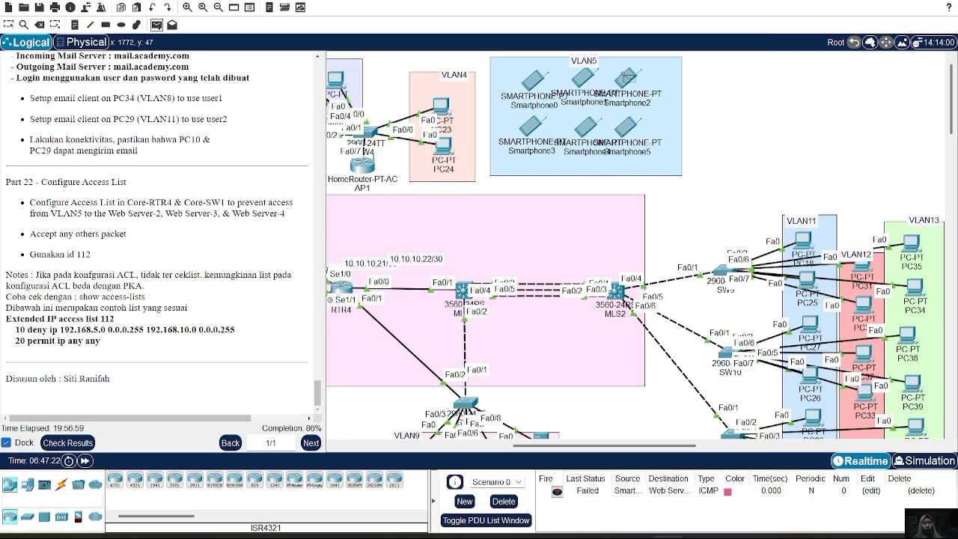
{"action": "scroll", "coordinate": [554, 241], "scroll_direction": "down", "scroll_amount": 7}
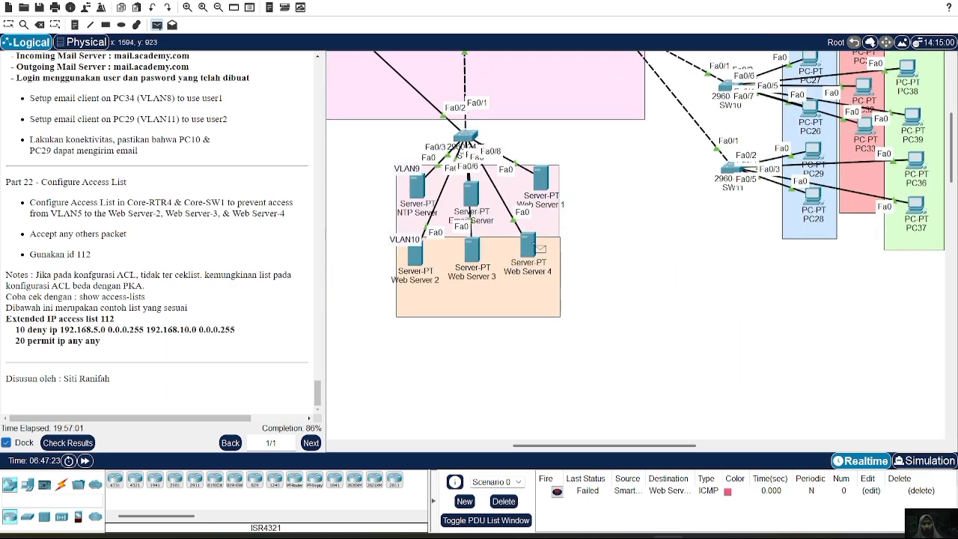
{"action": "left_click", "coordinate": [527, 244]}
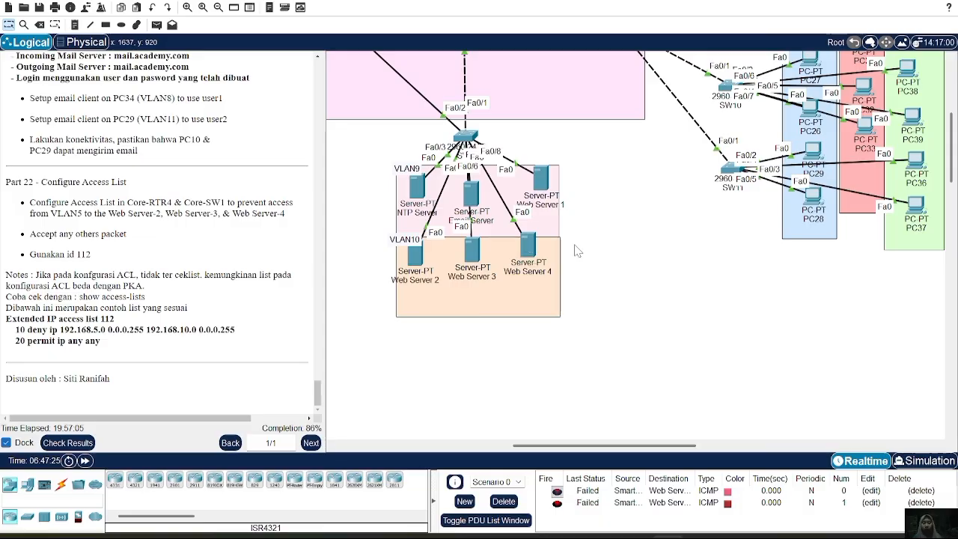
{"action": "scroll", "coordinate": [642, 376], "scroll_direction": "up", "scroll_amount": 7}
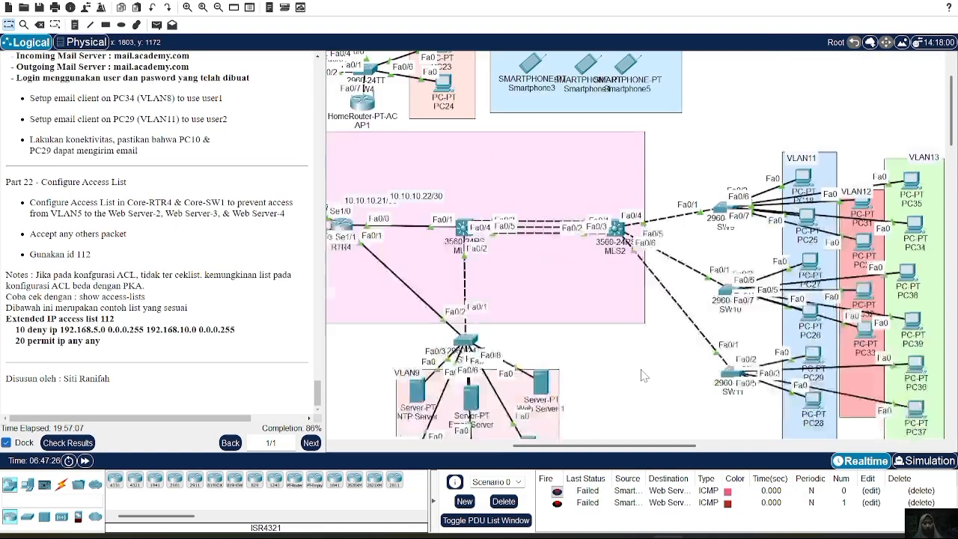
Send a simple PDU from a smartphone in VLAN5 to Web Server 2 to test the access list.
{"action": "left_click", "coordinate": [158, 24]}
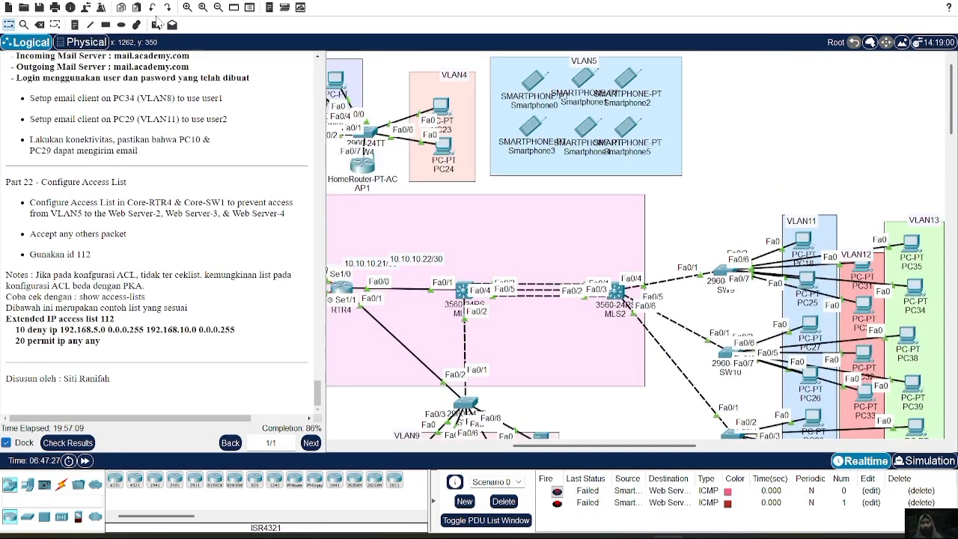
{"action": "scroll", "coordinate": [632, 82], "scroll_direction": "down", "scroll_amount": 9}
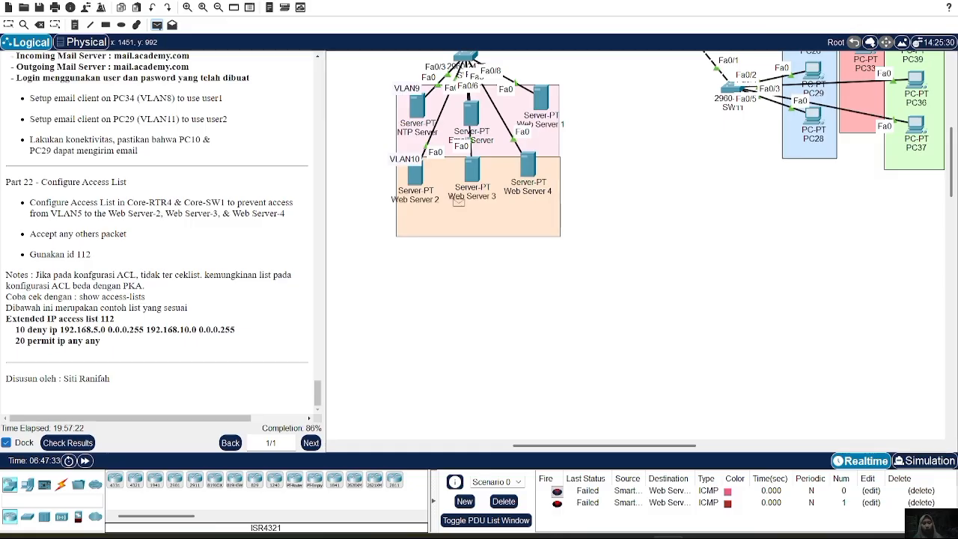
{"action": "left_click", "coordinate": [417, 175]}
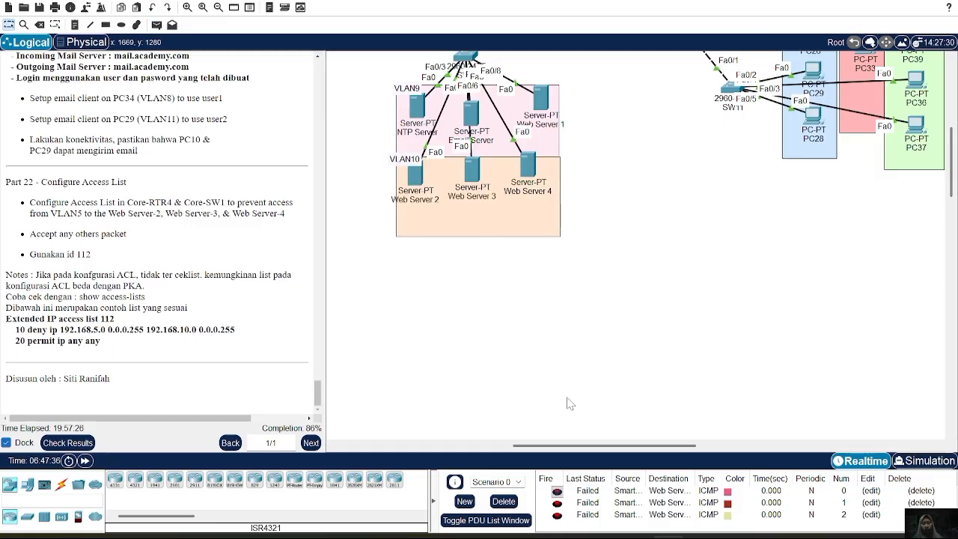
Send a simple PDU from PC35 in VLAN13 to Web Server 1 to test connectivity from another VLAN.
{"action": "scroll", "coordinate": [524, 312], "scroll_direction": "up", "scroll_amount": 8}
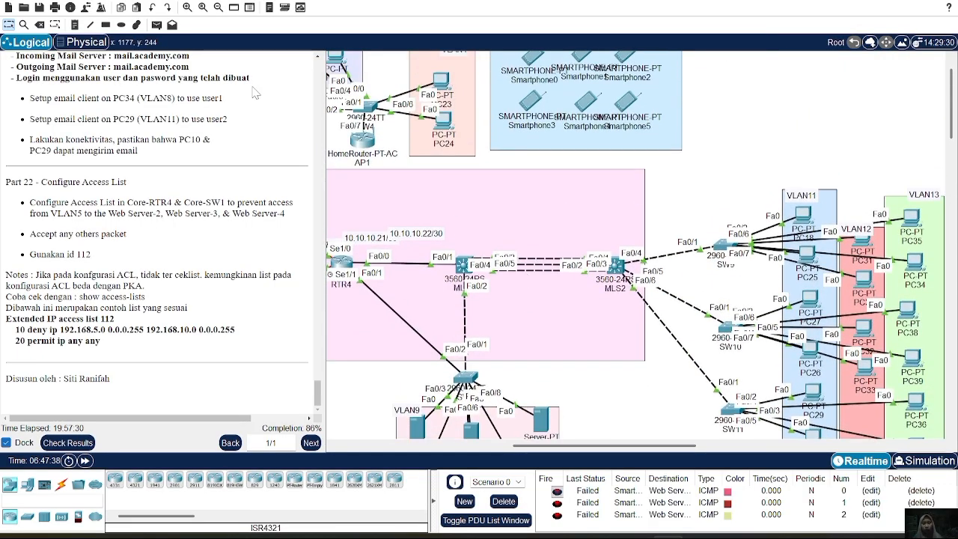
{"action": "left_click", "coordinate": [157, 25]}
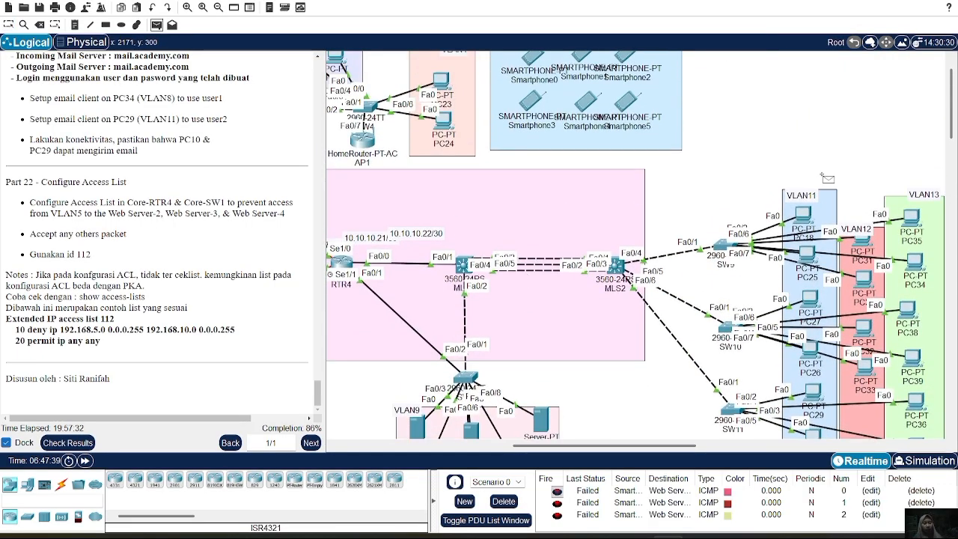
{"action": "scroll", "coordinate": [827, 179], "scroll_direction": "right", "scroll_amount": 3}
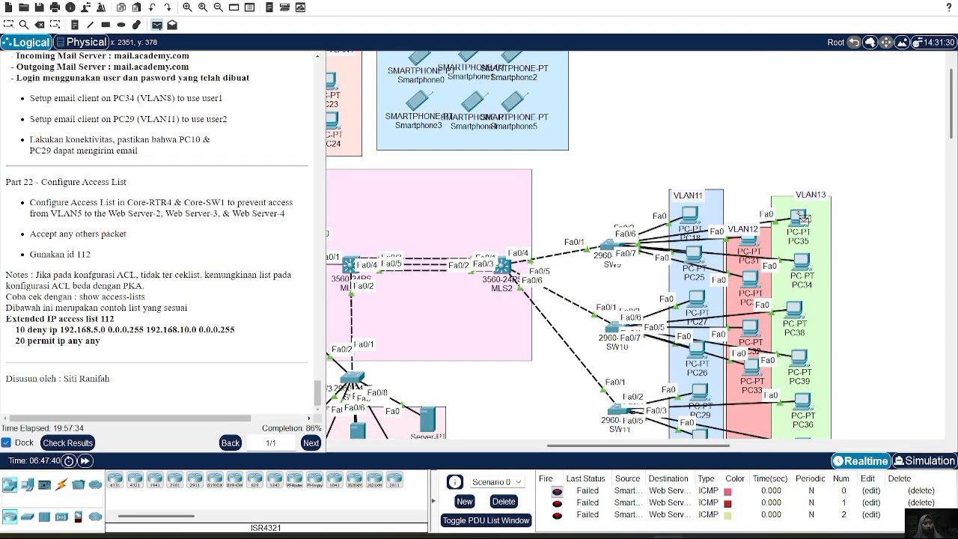
{"action": "scroll", "coordinate": [664, 234], "scroll_direction": "down", "scroll_amount": 5}
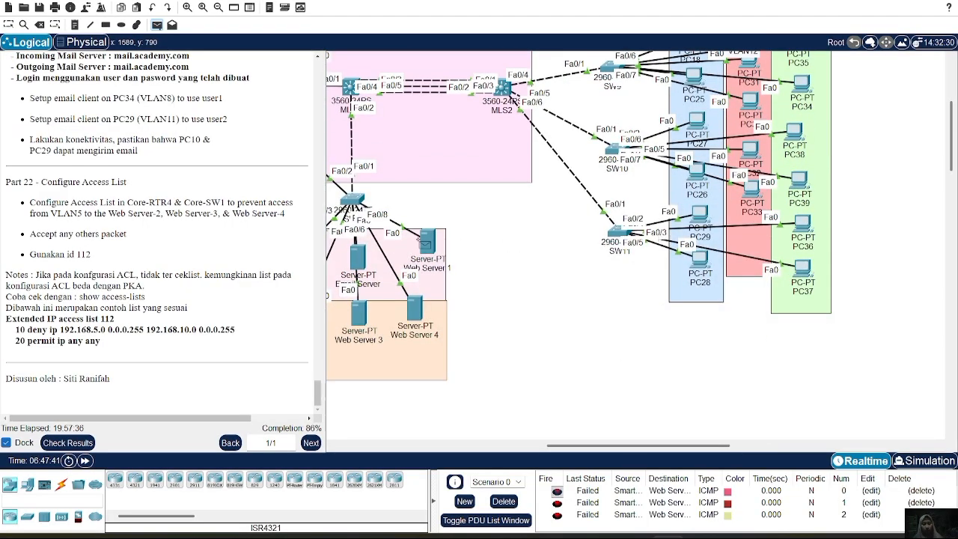
{"action": "left_click", "coordinate": [425, 243]}
Delete Scenario 0's test PDUs to clear the PDU list.
{"action": "key", "text": "Delete"}
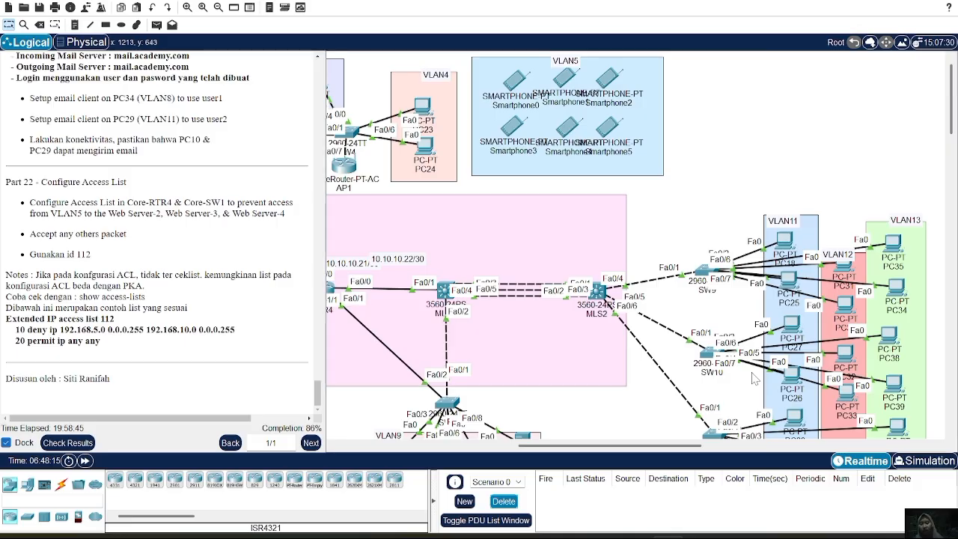
{"action": "scroll", "coordinate": [550, 309], "scroll_direction": "down", "scroll_amount": 3}
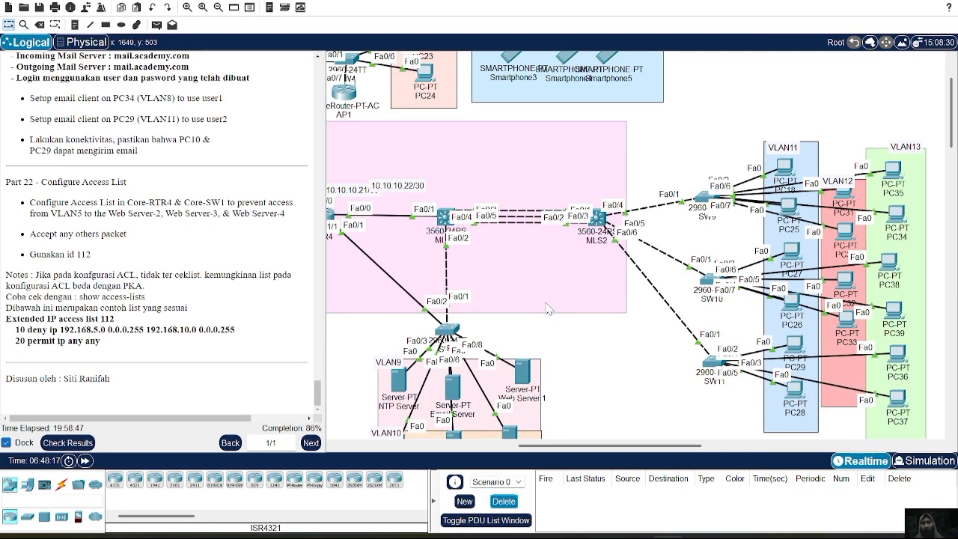